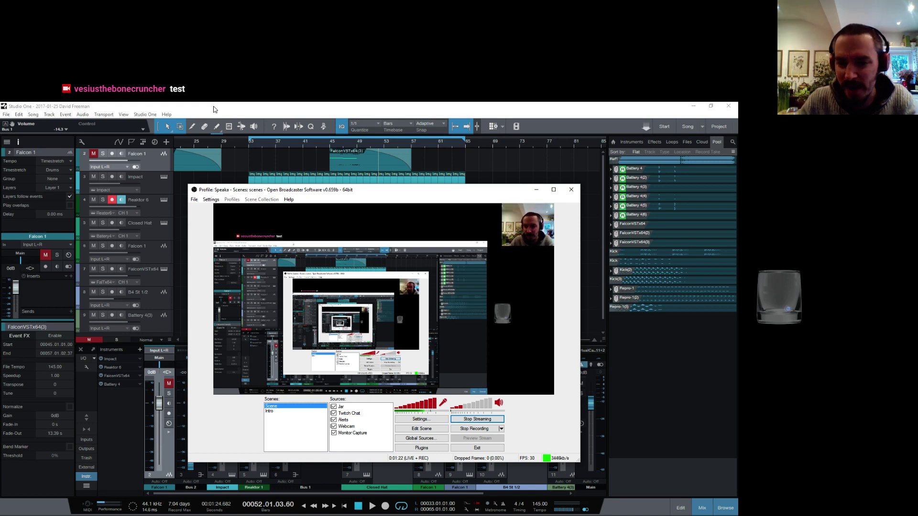
Play the song in Studio One and check the stream preview in Open Broadcaster Software
left_click(214, 110)
key("space")
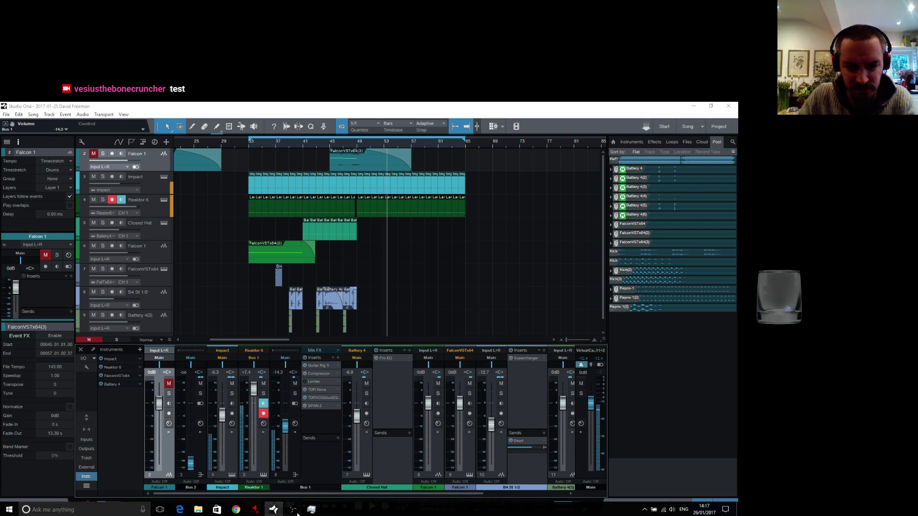
left_click(293, 511)
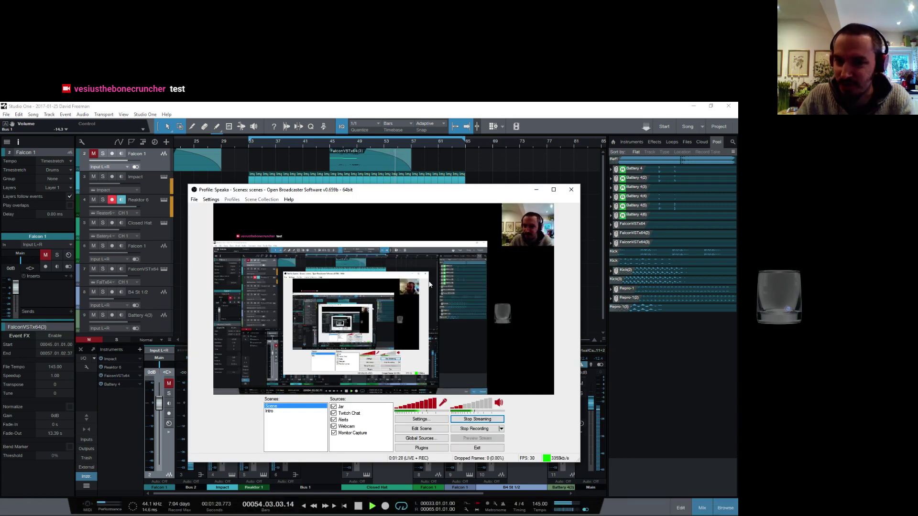
left_click(328, 115)
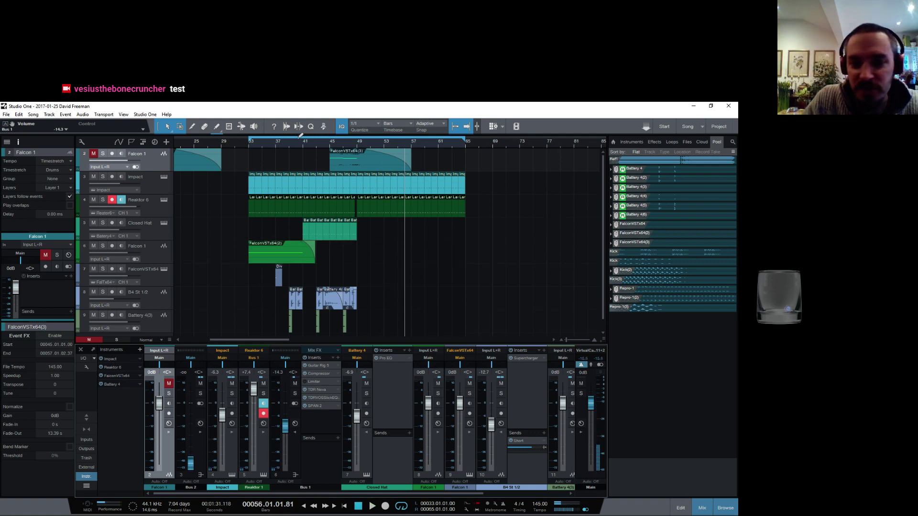
Play back the arrangement and mute the green Falcon 1 track below the Closed Hat track
key("space")
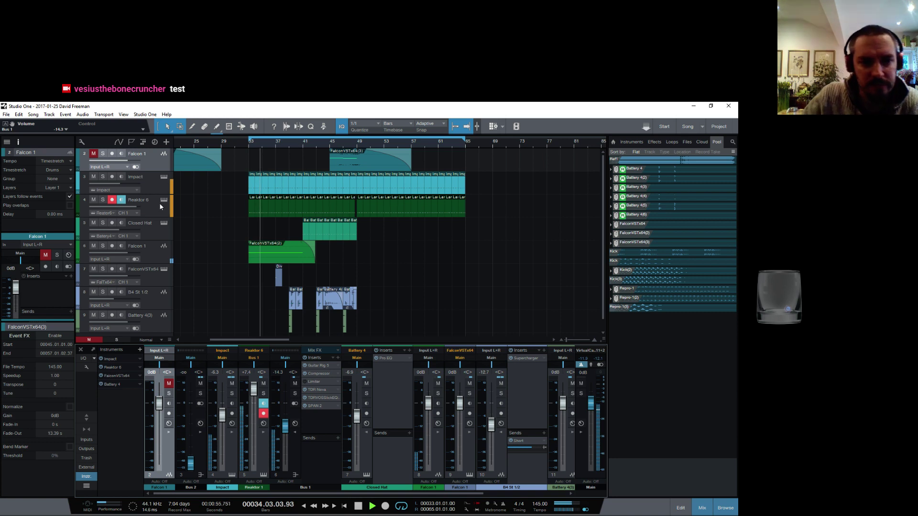
left_click(158, 257)
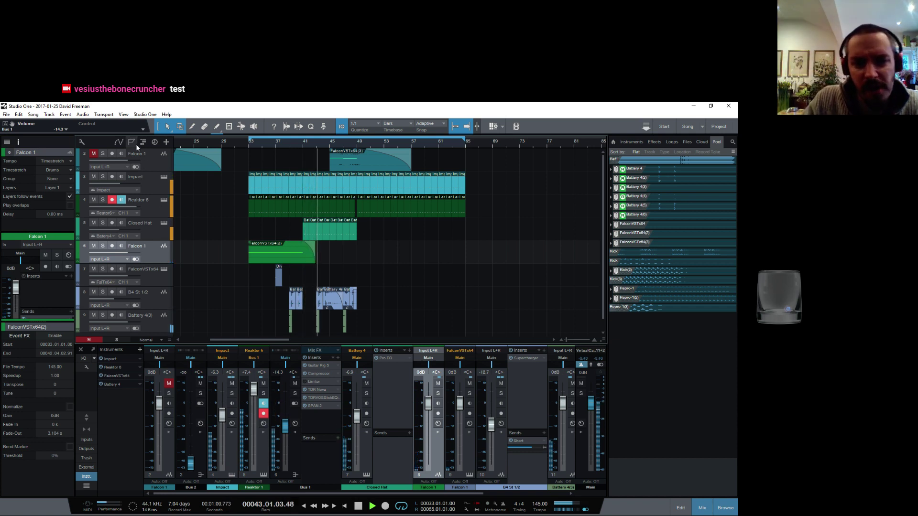
left_click(93, 246)
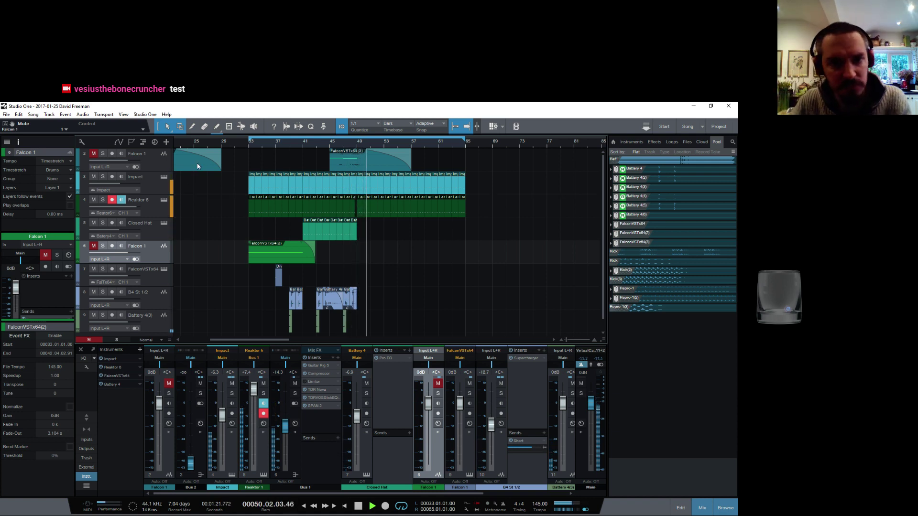
Stop playback and duplicate the last Closed Hat event repeatedly until the pattern runs up to bar 65
left_click(355, 236)
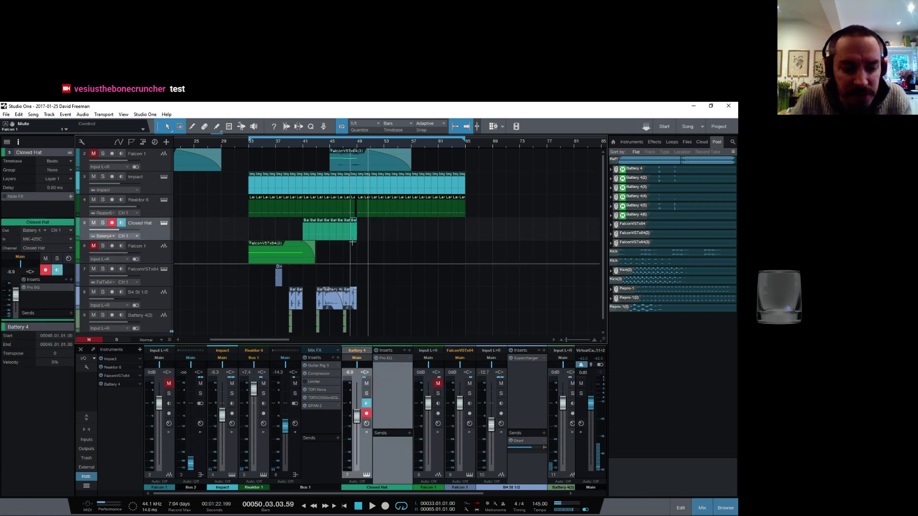
left_click(357, 142)
key("space")
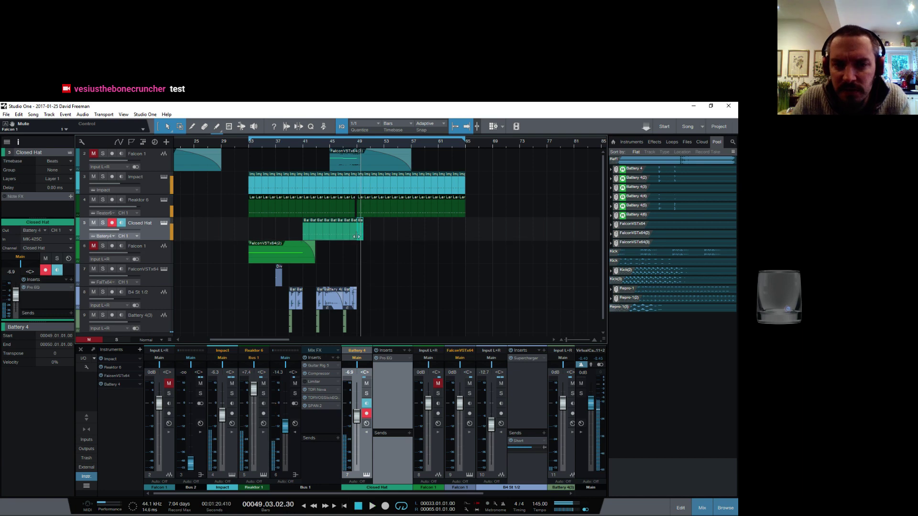
key("d")
key("d")
key("d")
key("d")
key("d")
key("d")
key("d")
key("d")
key("d")
key("d")
key("d")
key("d")
key("d")
key("d")
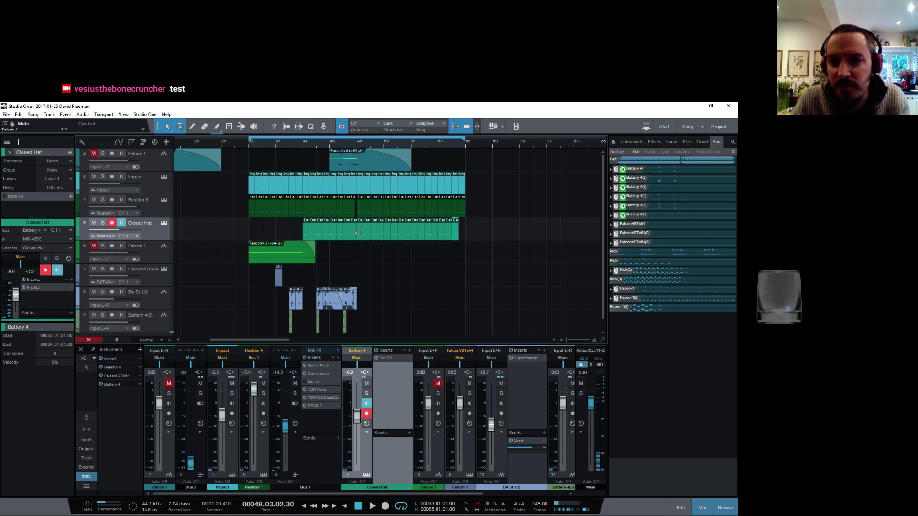
scroll(399, 141, "up", 5)
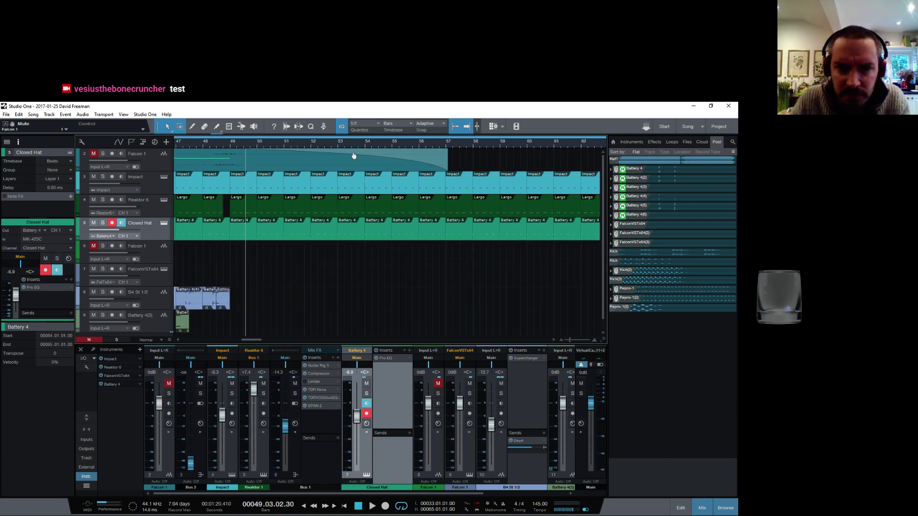
scroll(344, 167, "down", 3)
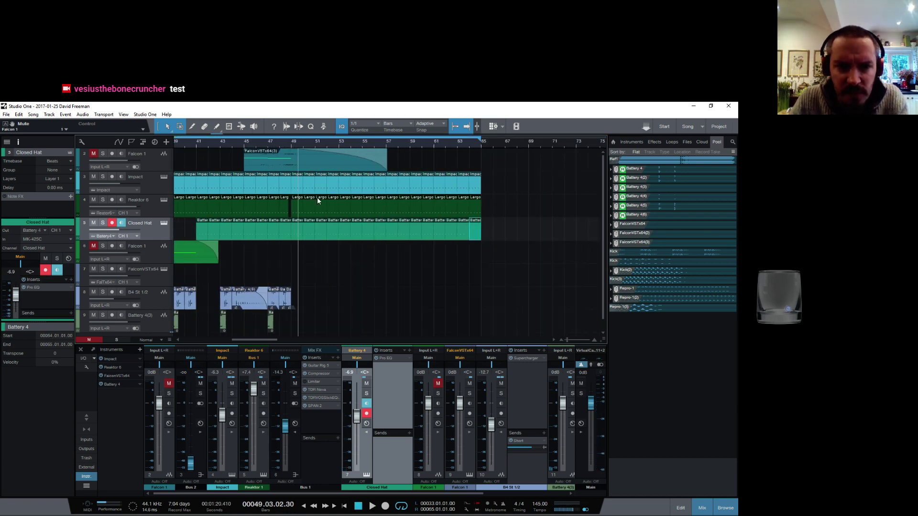
Select the Closed Hat event at bar 49, open the track's Battery instrument, and copy the ClosedHH 808 1 V1 cell from A1 to B1
left_click(297, 239)
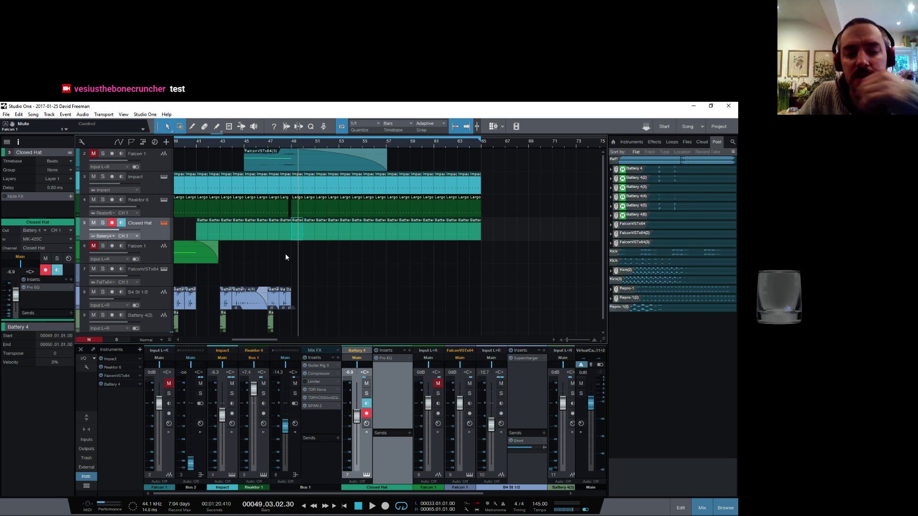
left_click(164, 223)
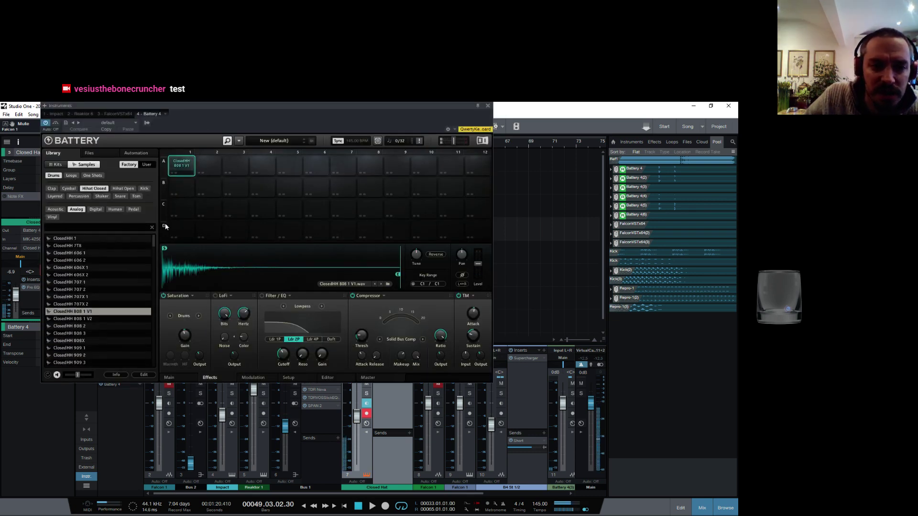
left_click_drag(206, 171, 182, 164)
right_click(181, 163)
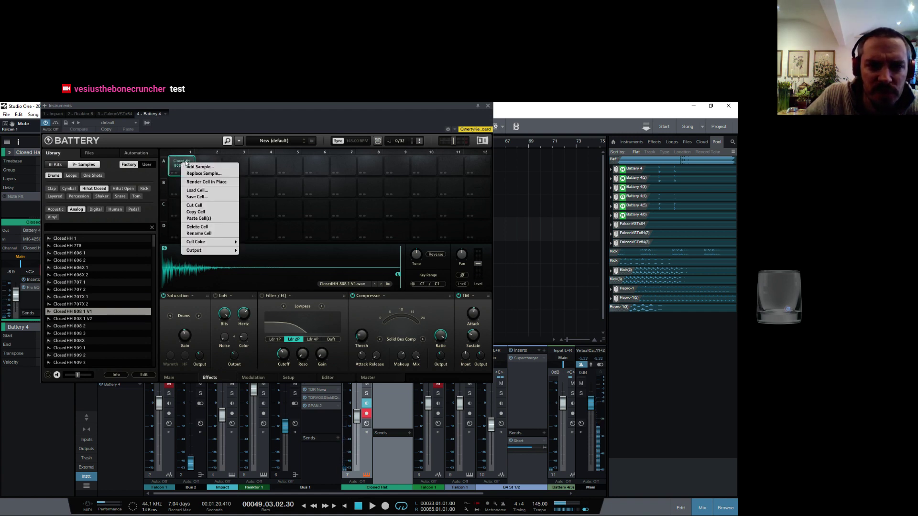
left_click(209, 213)
left_click(182, 190)
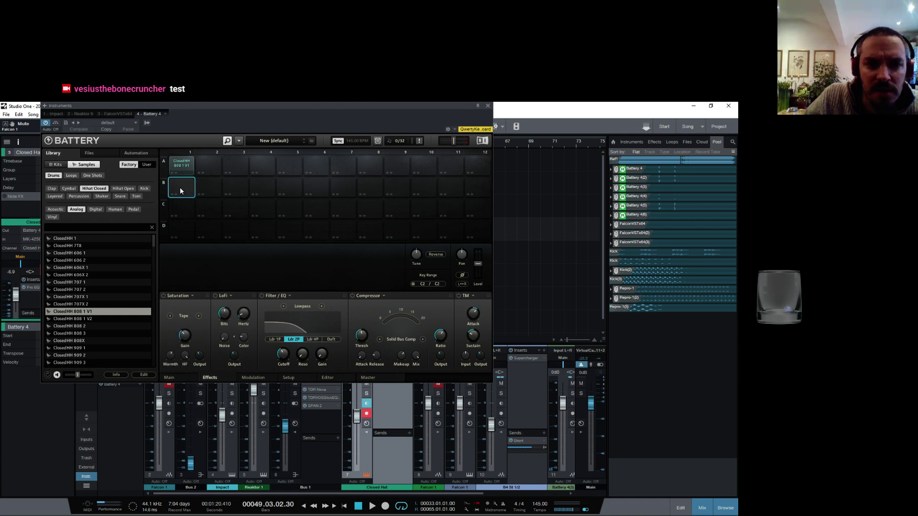
right_click(180, 187)
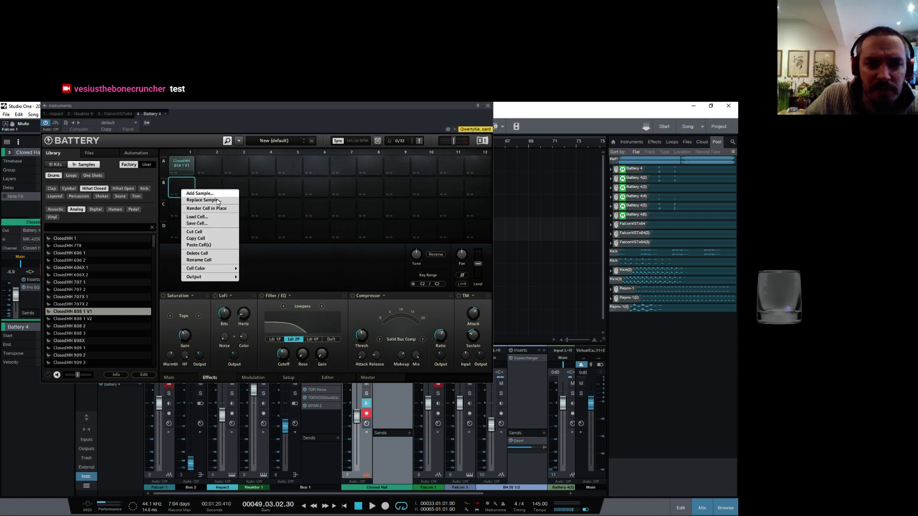
left_click(204, 245)
Route the copied B1 cell's output to Direct Out St 3/4
right_click(178, 183)
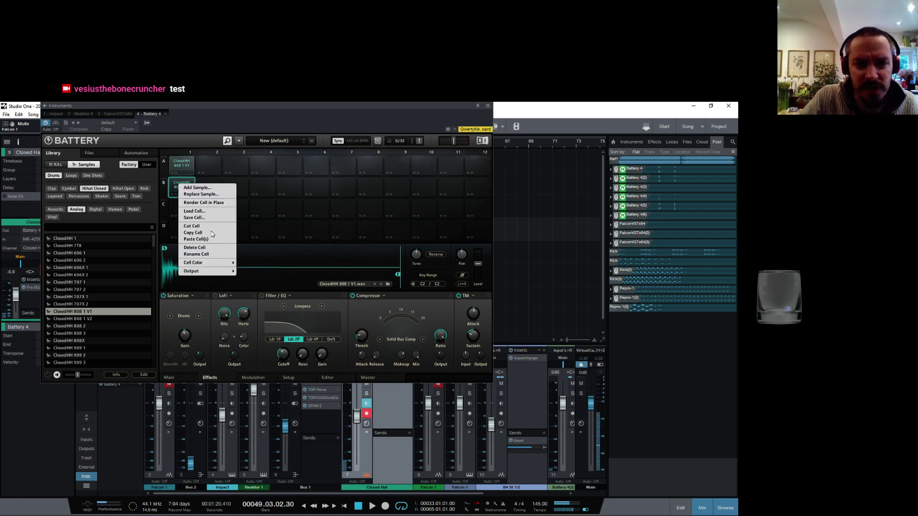
mouse_move(220, 271)
mouse_move(258, 284)
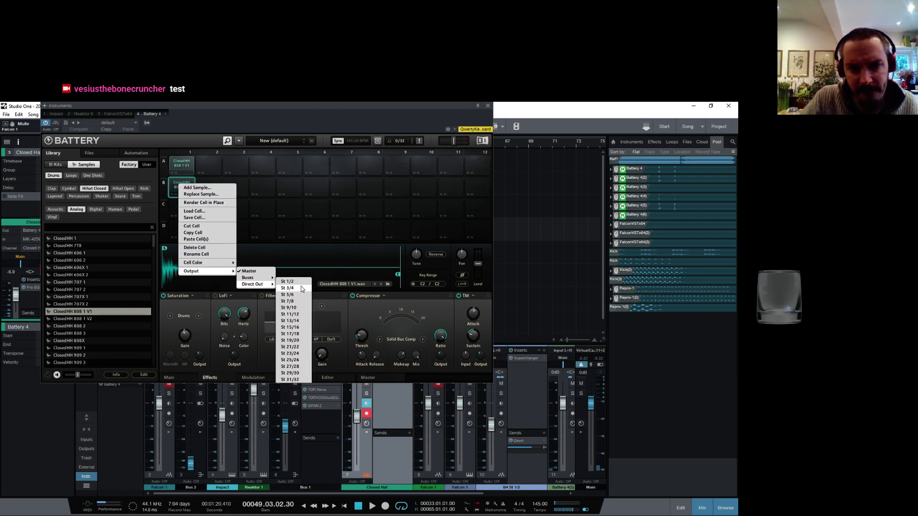
left_click(297, 291)
right_click(180, 193)
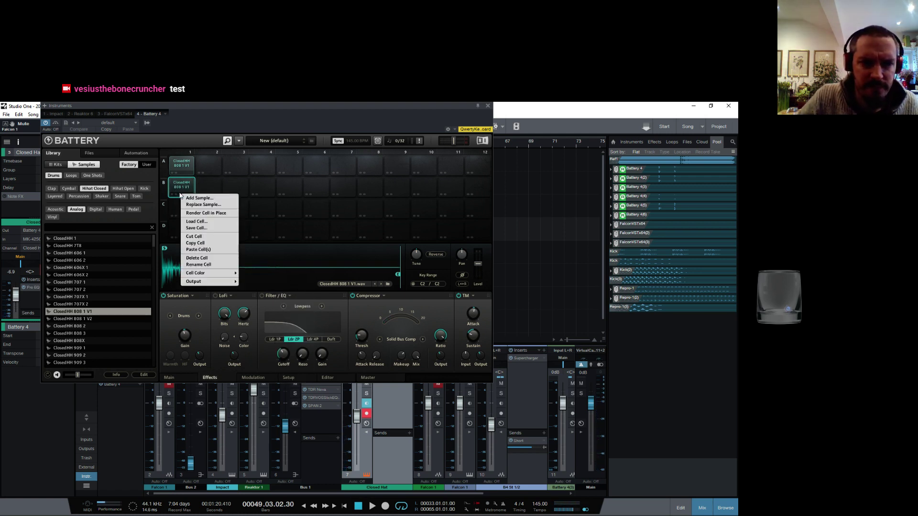
left_click(204, 244)
right_click(207, 192)
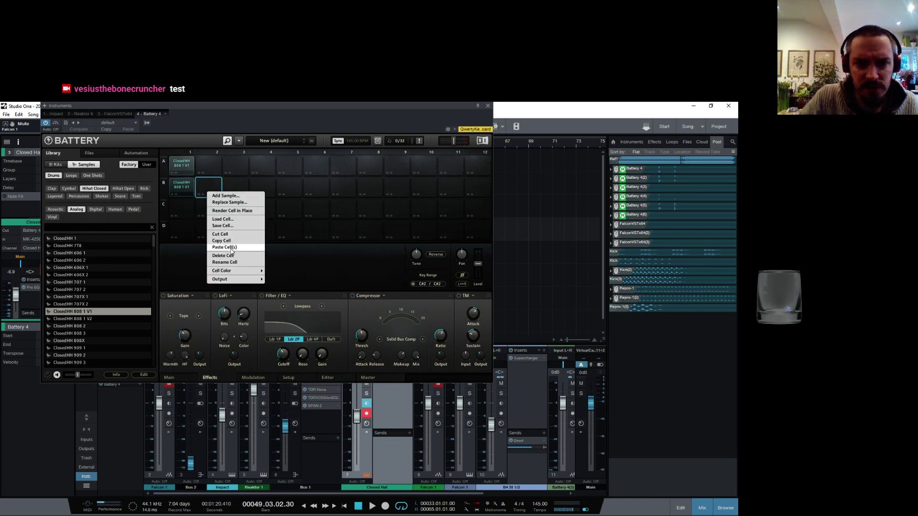
left_click(224, 247)
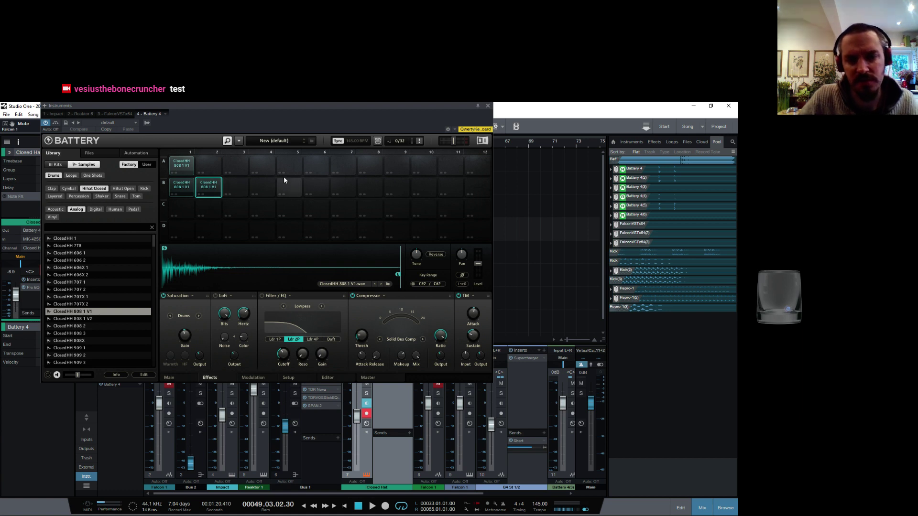
key("Delete")
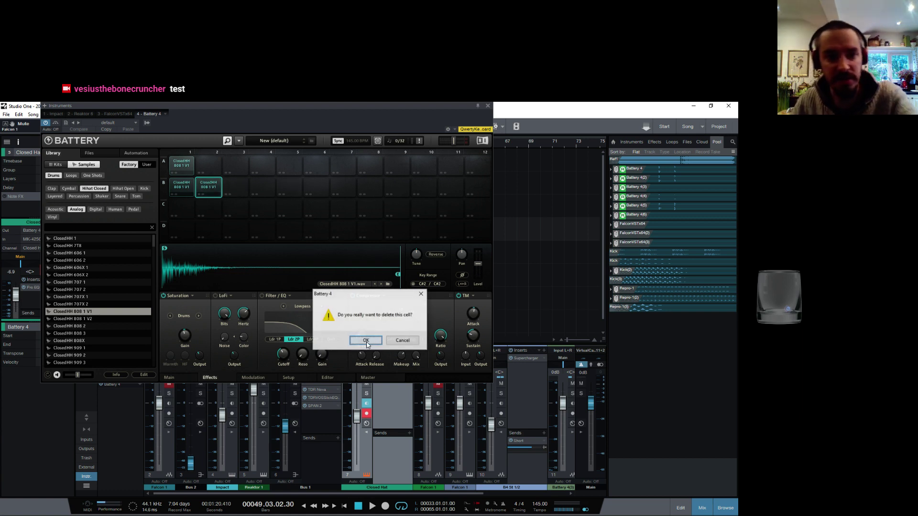
left_click(366, 340)
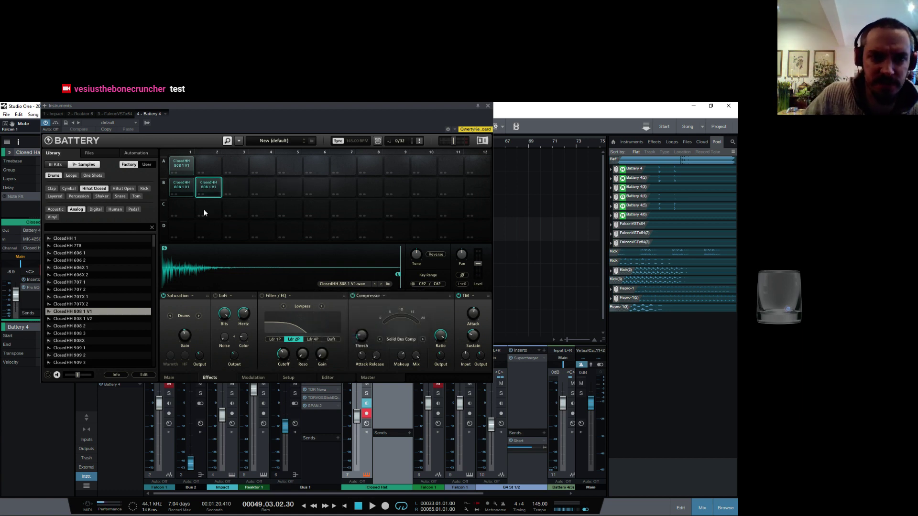
Close the Battery window, enable its B4 St 3/4 output in the mixer, and expand that channel to show its inserts and sends
left_click(185, 189)
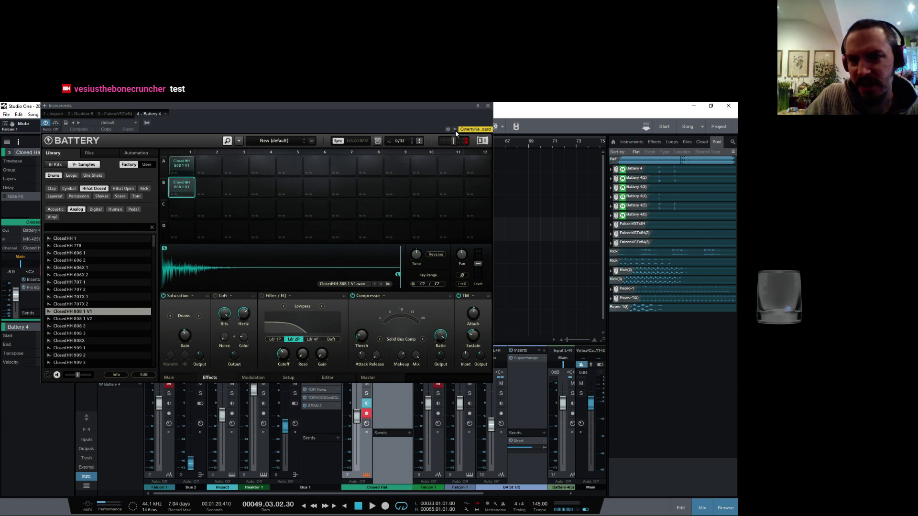
left_click(486, 105)
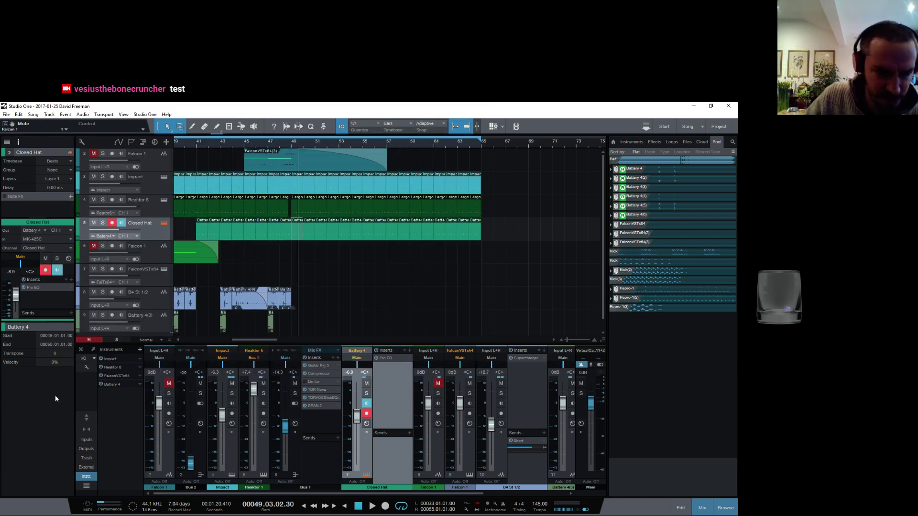
left_click(140, 385)
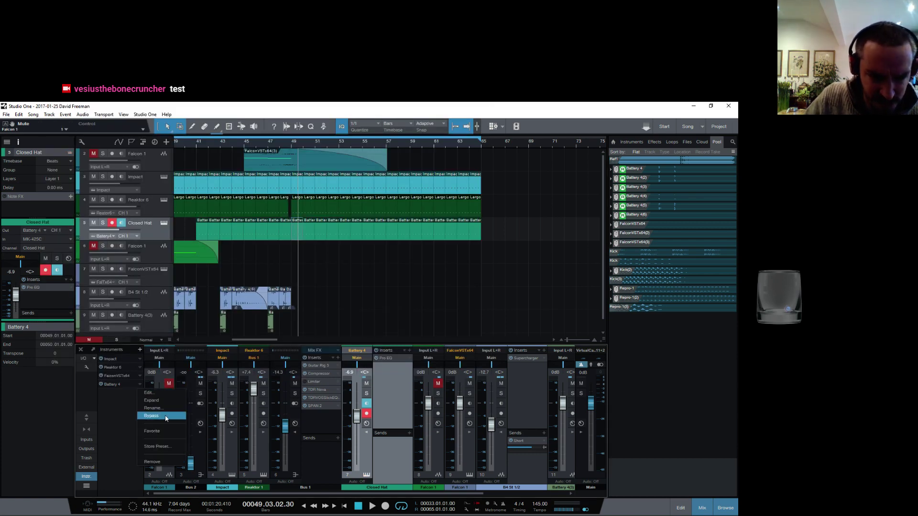
left_click(150, 401)
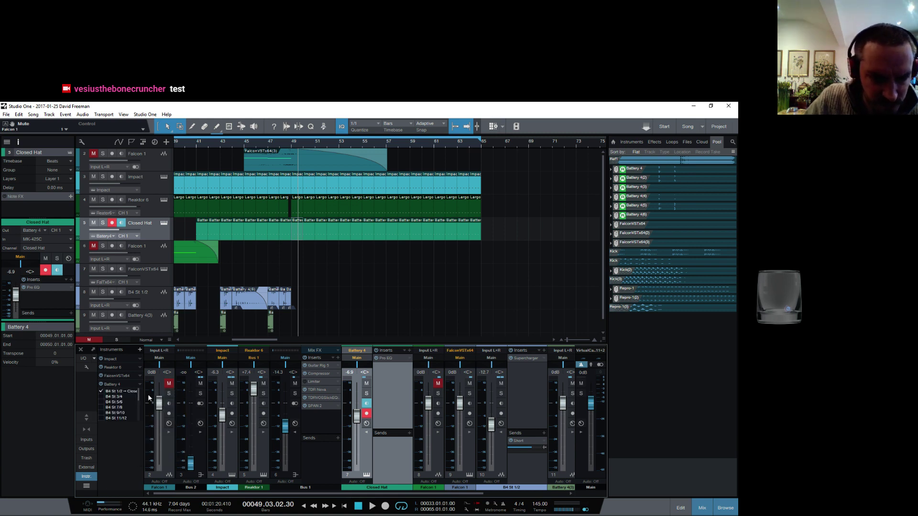
left_click(102, 397)
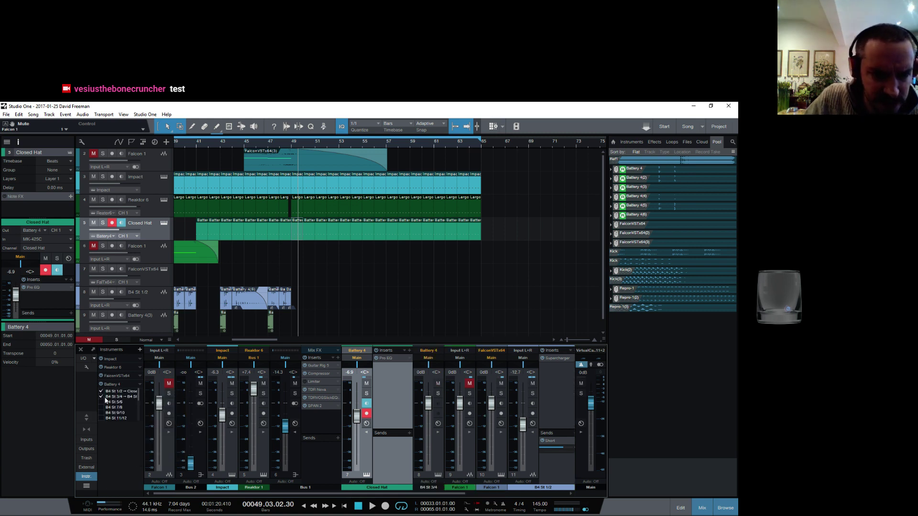
left_click(435, 432)
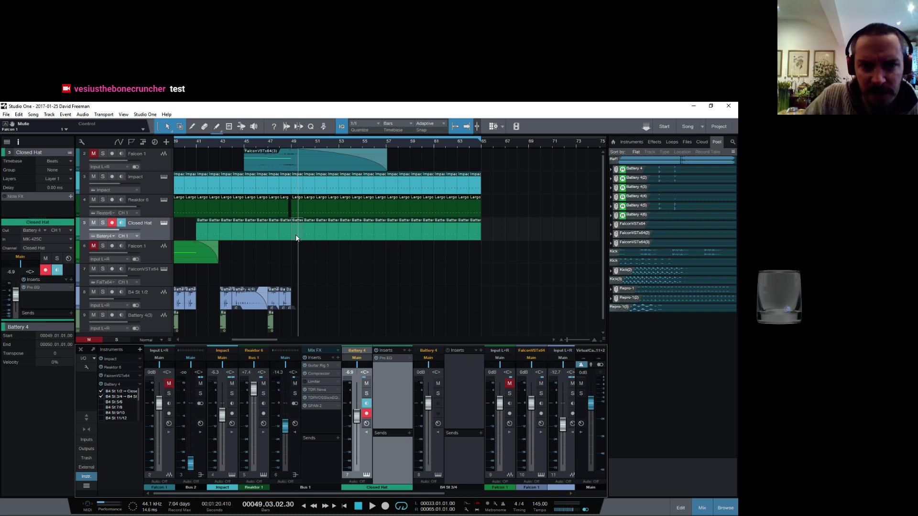
Open the Closed Hat event in the note editor and name pitch C 2 "808 ch" in the pitch names
key("F2")
scroll(208, 412, "up", 2)
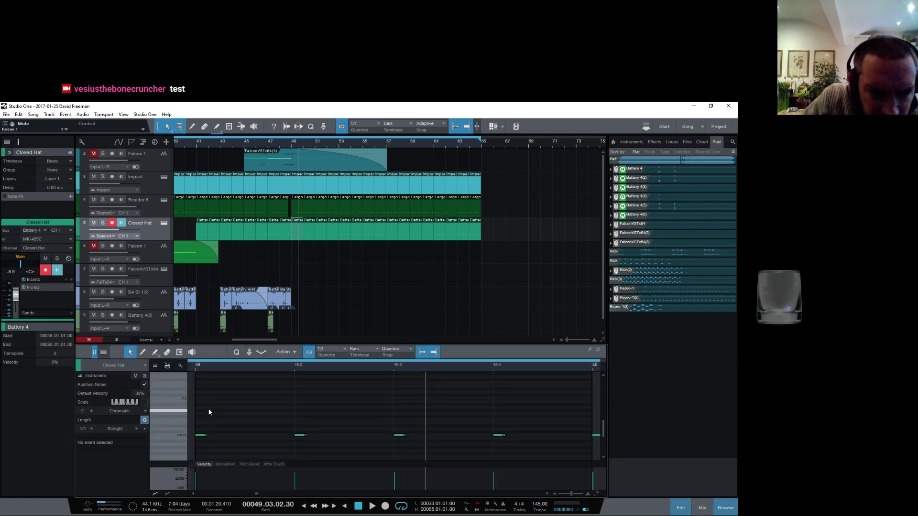
right_click(181, 398)
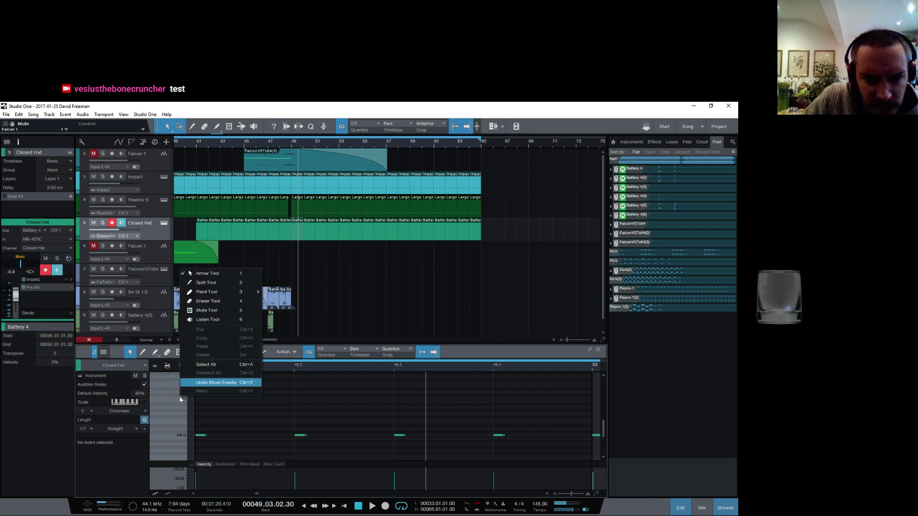
left_click(180, 401)
left_click(181, 366)
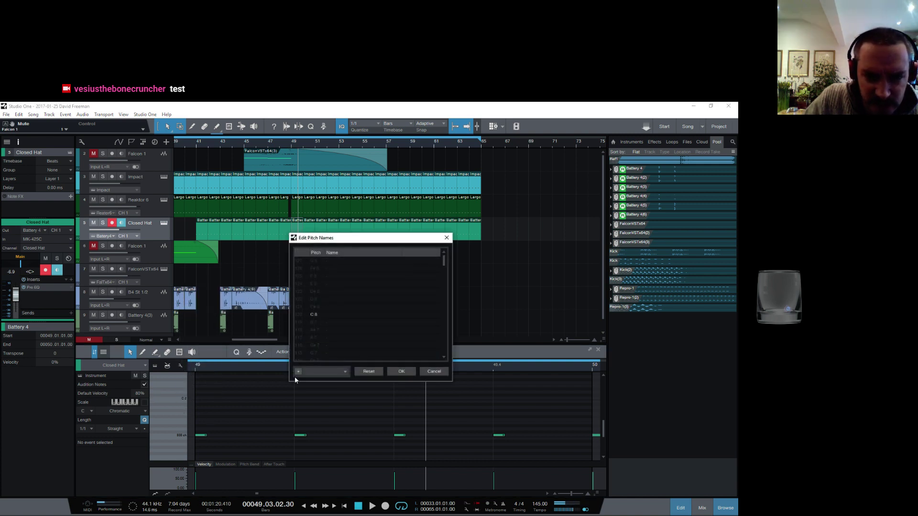
scroll(342, 317, "down", 15)
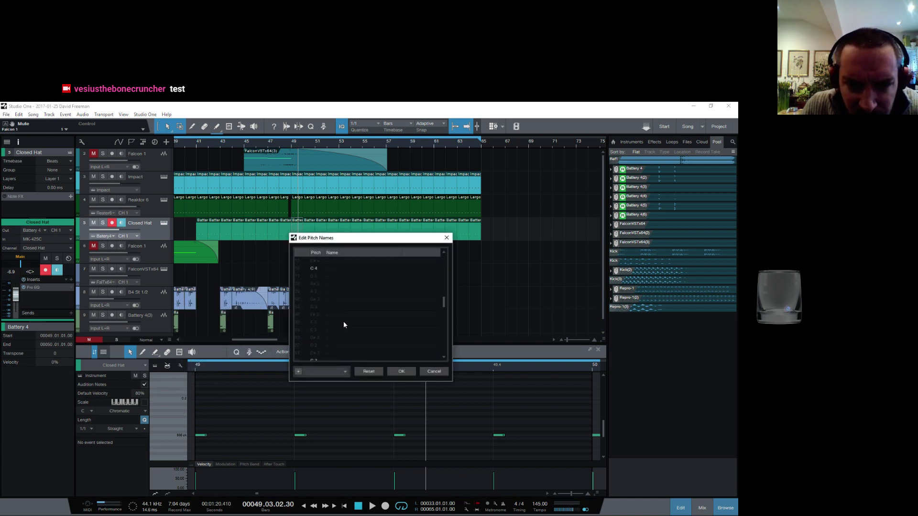
double_click(341, 293)
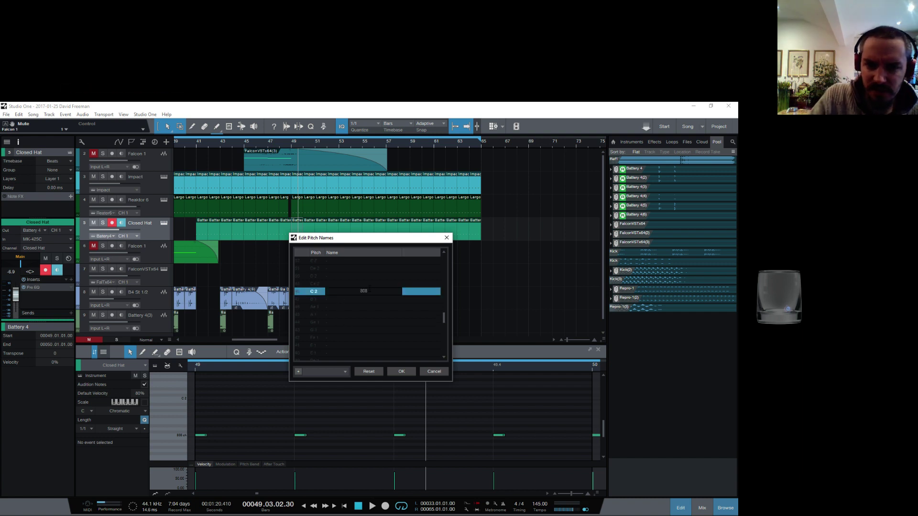
type("808 ch")
key("Return")
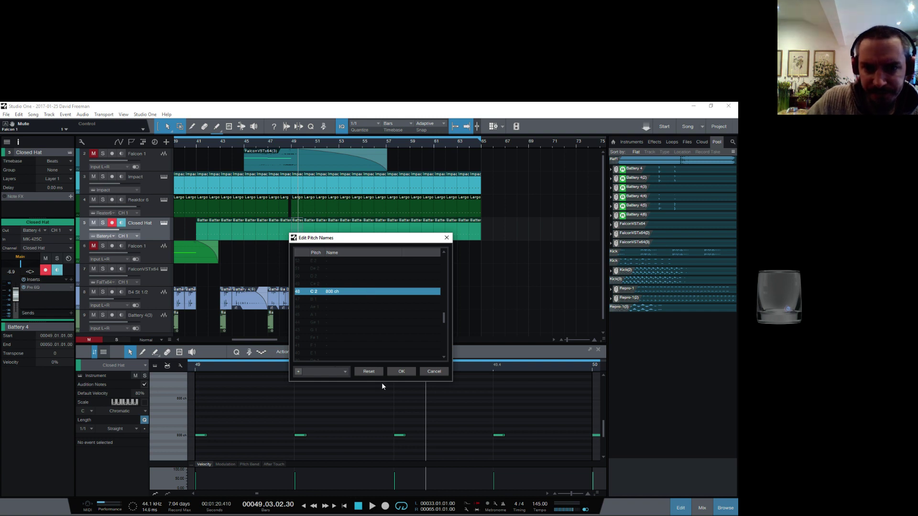
Confirm the pitch name edit and set the note editor's quantize value to 1/32
left_click(395, 370)
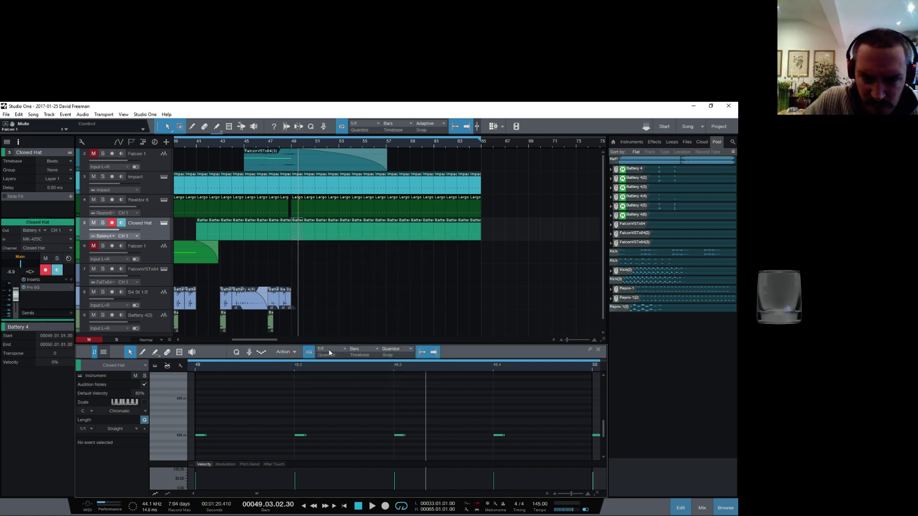
left_click(338, 351)
left_click(386, 361)
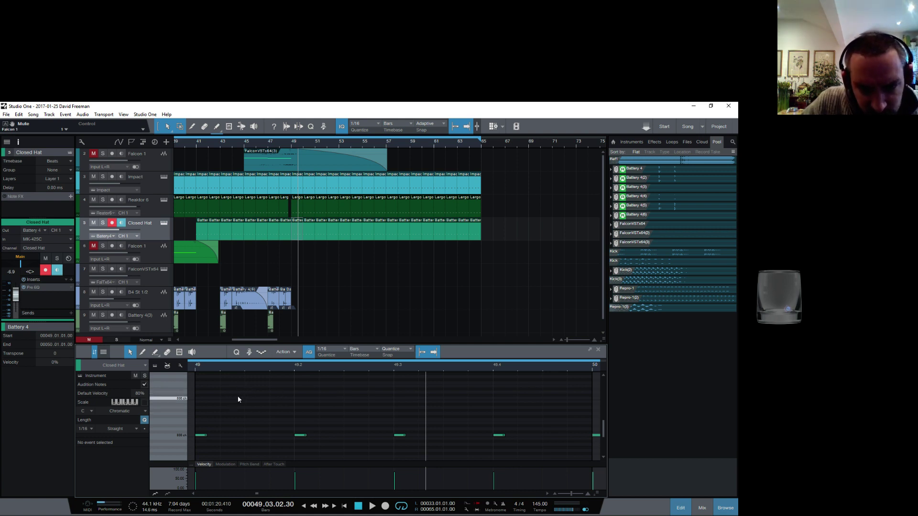
left_click(337, 349)
left_click(401, 361)
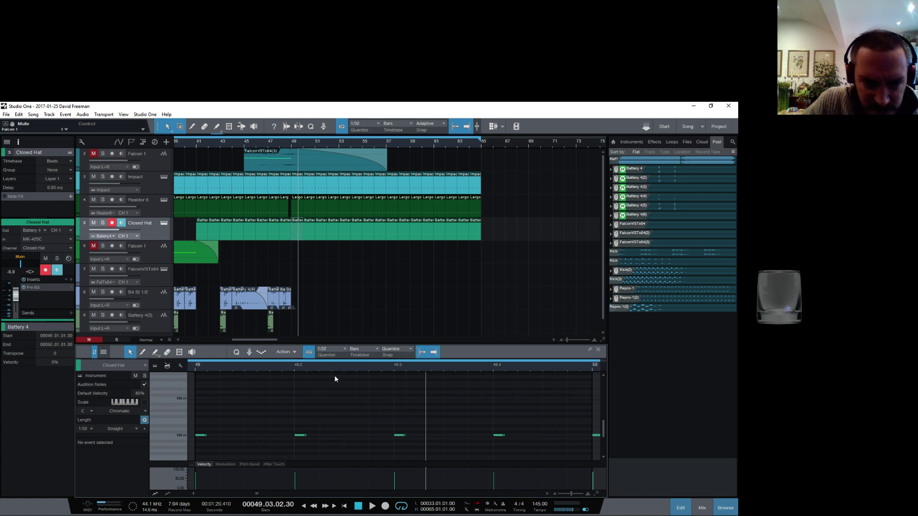
Add three 808 ch notes at 49.1.2, 49.1.3 and 49.1.4, and play the part from bar 49
left_click(226, 398)
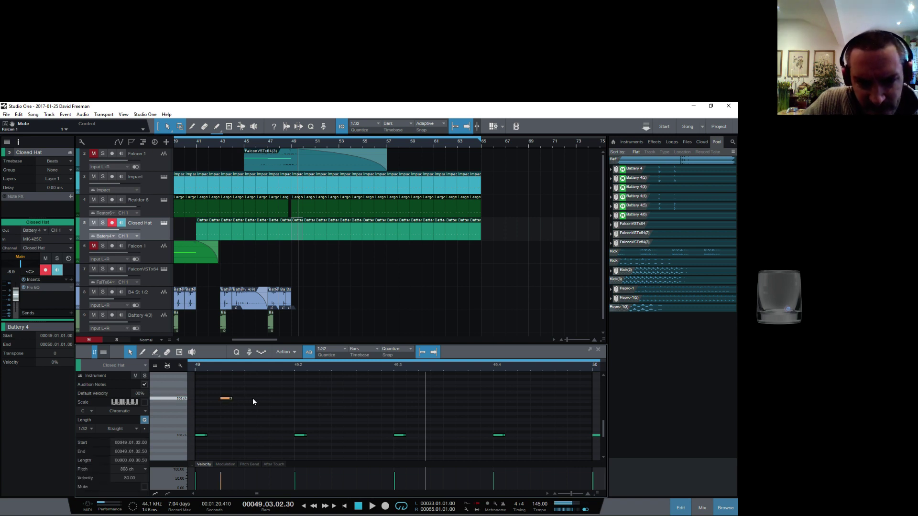
left_click(277, 399)
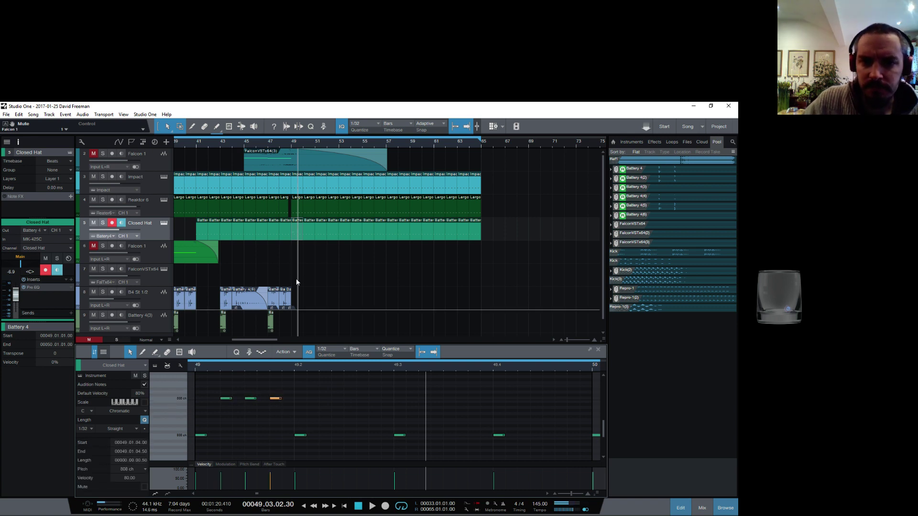
key("KP_1")
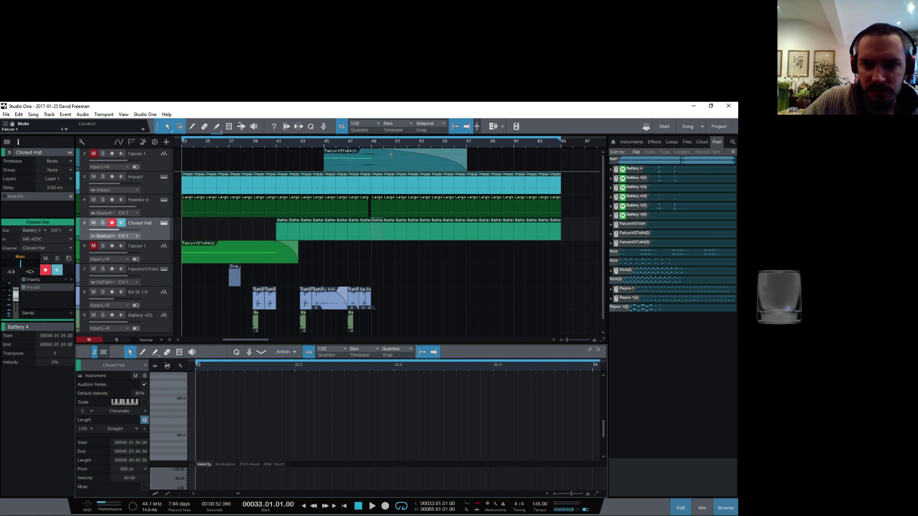
left_click(372, 144)
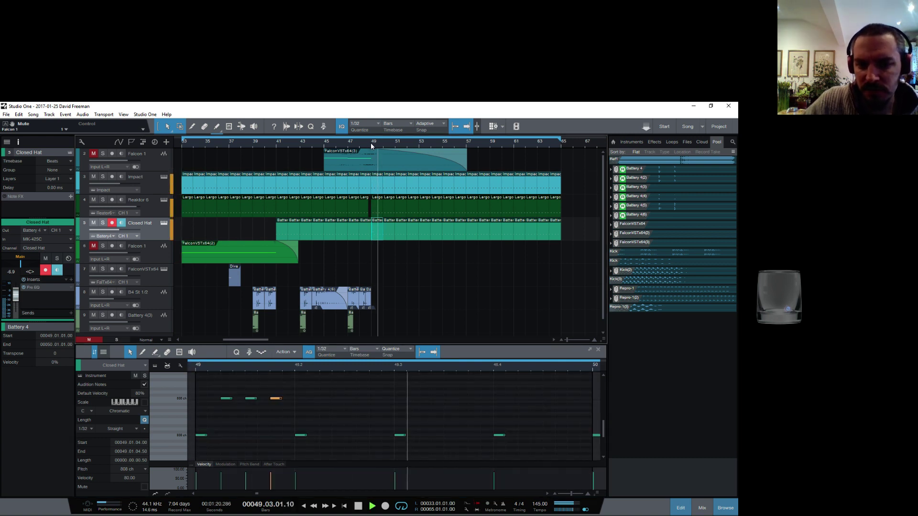
Delete the first of the three 808 ch notes, at 49.1.2, and play from just before bar 49
left_click(284, 410)
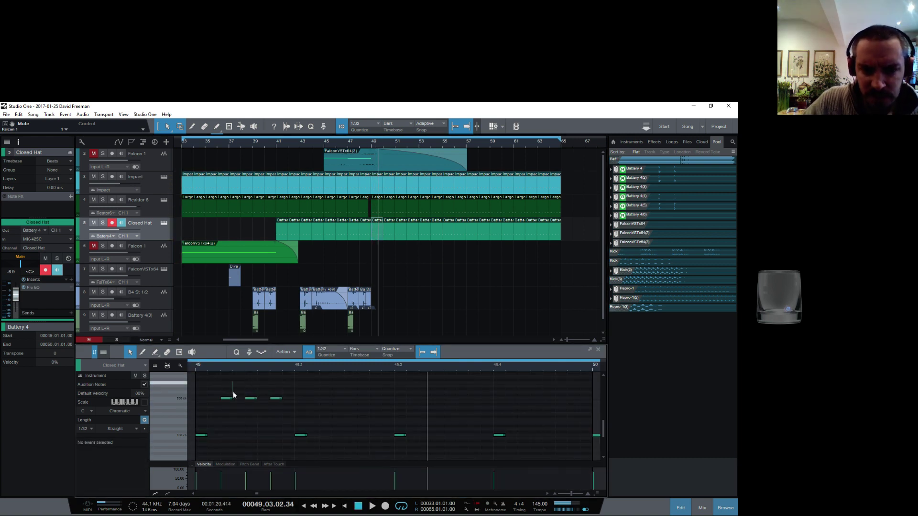
left_click_drag(227, 406, 240, 397)
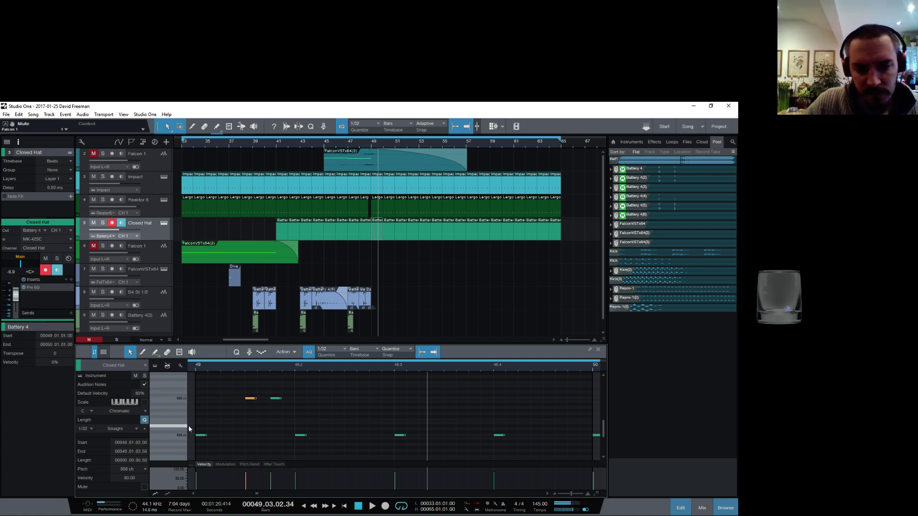
key("space")
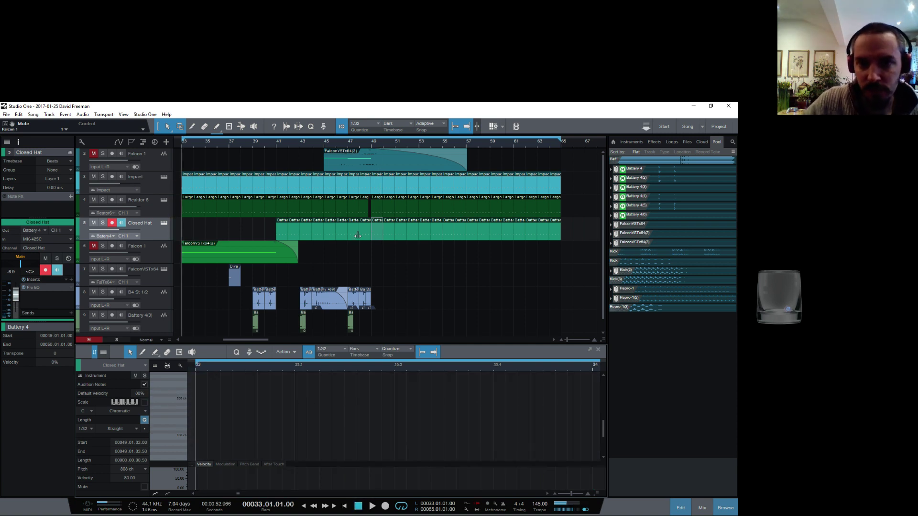
left_click(370, 144)
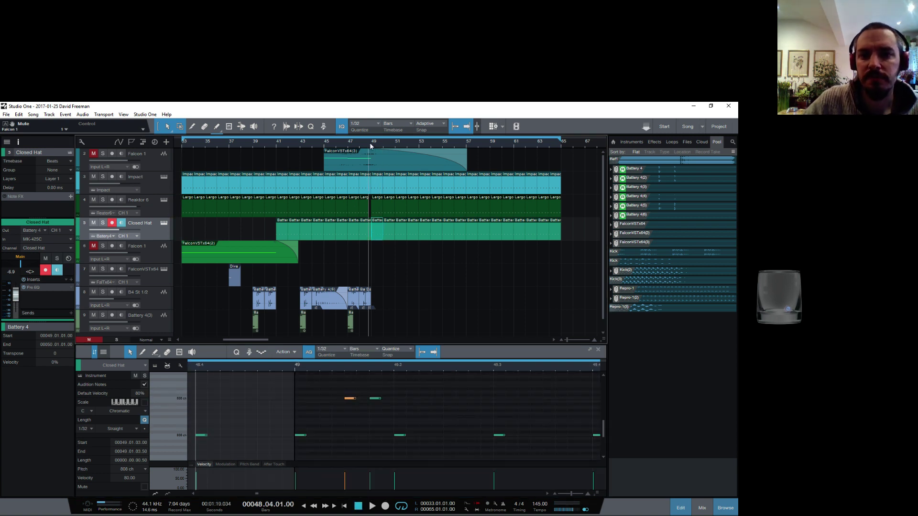
key("space")
Move the loop start to bar 49 and bring up the Closed Hat event there in the note editor
left_click_drag(381, 146, 332, 145)
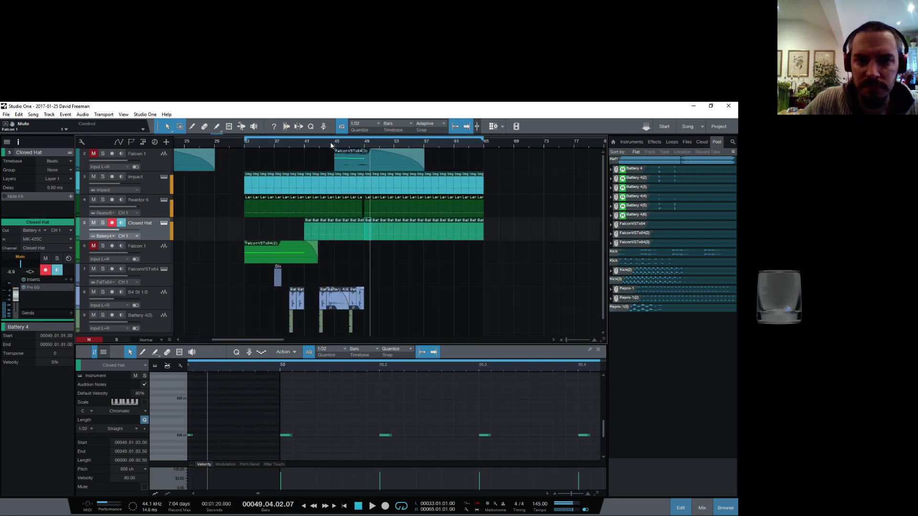
left_click_drag(246, 141, 337, 166)
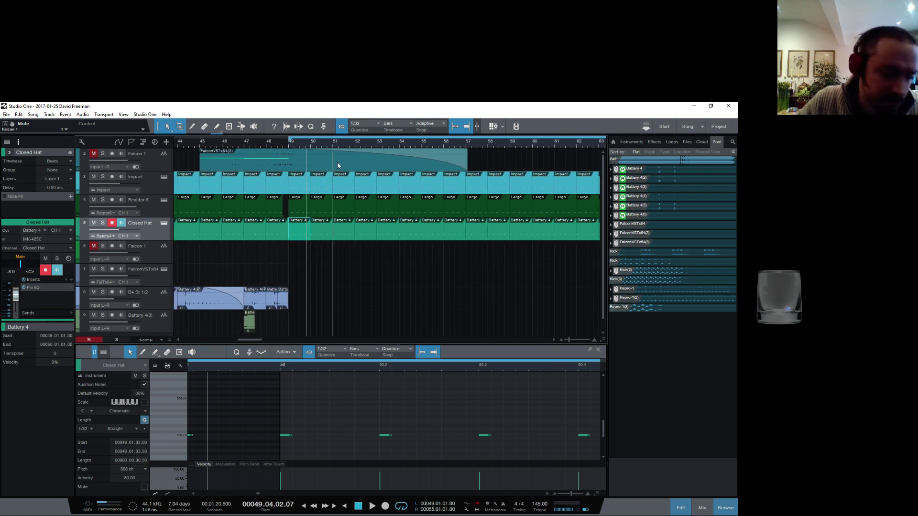
left_click(300, 233)
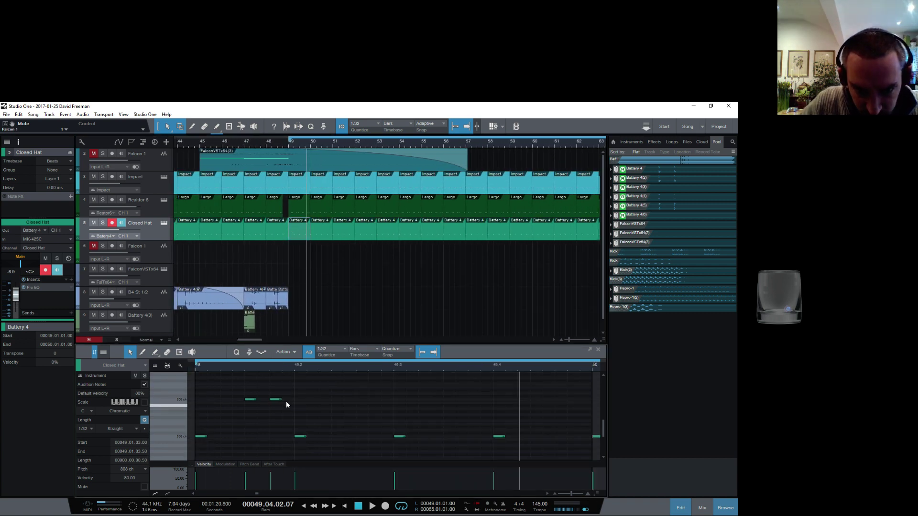
Add more 808 ch notes in bar 49 at 49.2.2, 49.2.4, 49.3.3, 49.4.3 and 49.4.4
left_click(322, 399)
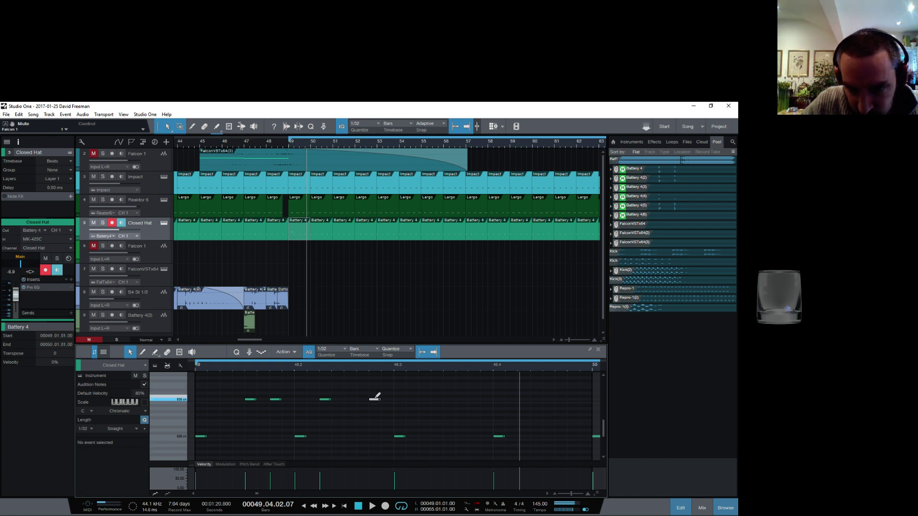
left_click(374, 398)
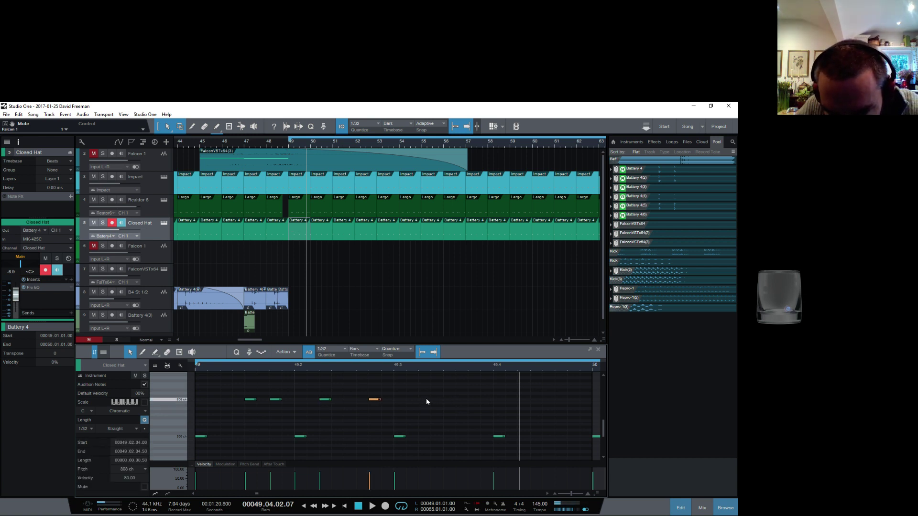
left_click(448, 399)
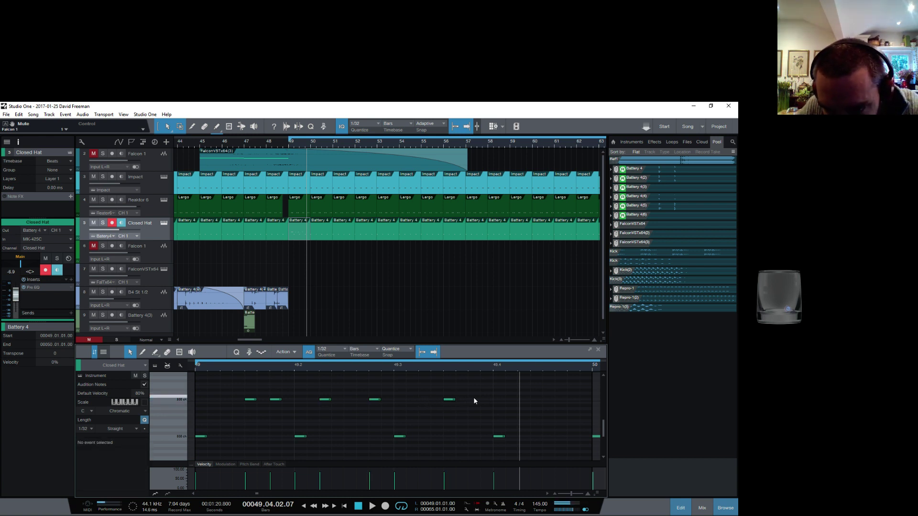
left_click_drag(519, 371, 471, 370)
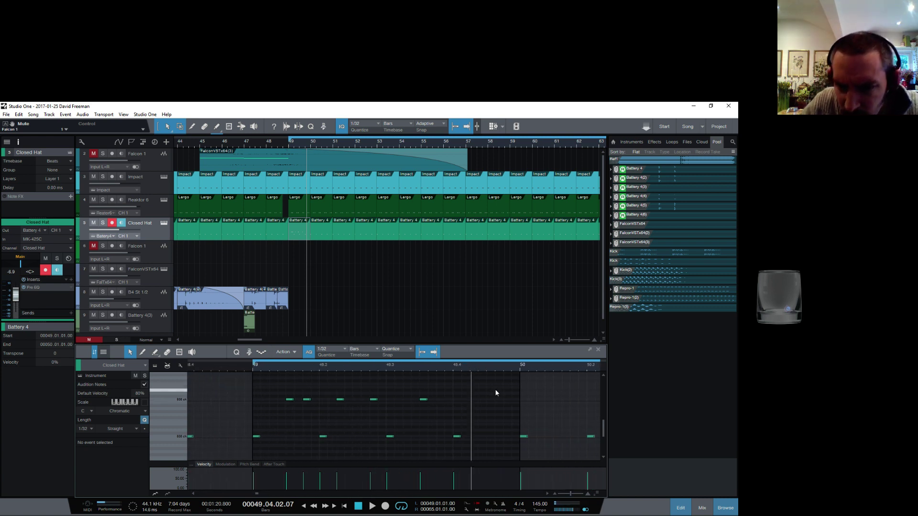
left_click(490, 397)
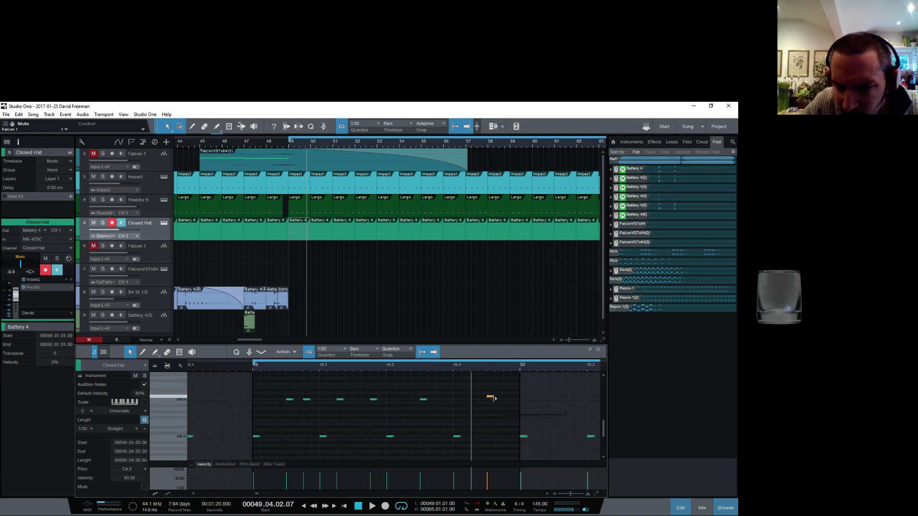
mouse_move(496, 399)
left_mouse_down()
mouse_move(492, 406)
mouse_move(507, 400)
left_mouse_up()
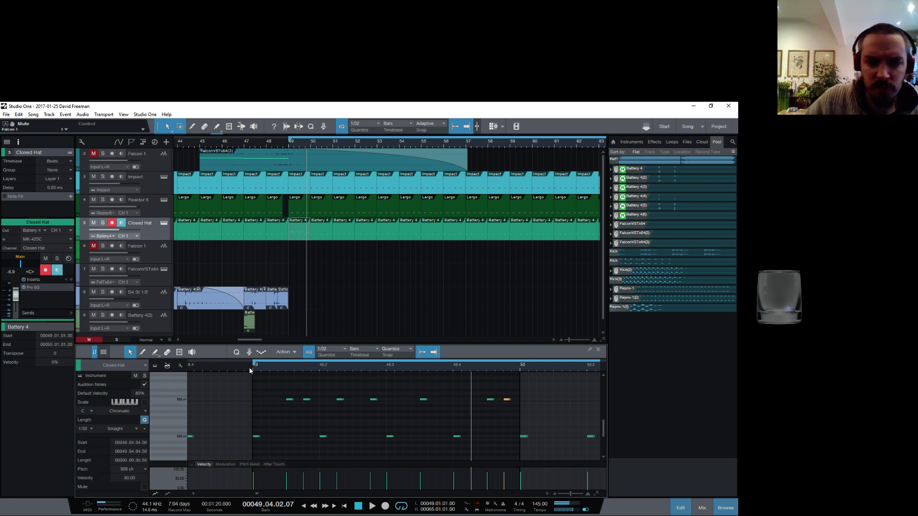
Play the hi-hat pattern from bar 49 to audition the added 808 ch notes
left_click_drag(249, 367, 273, 370)
key("space")
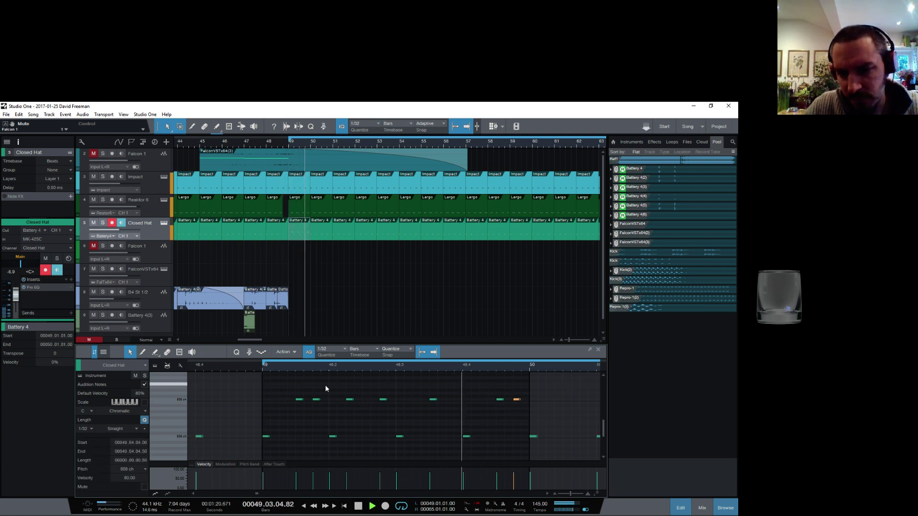
key("space")
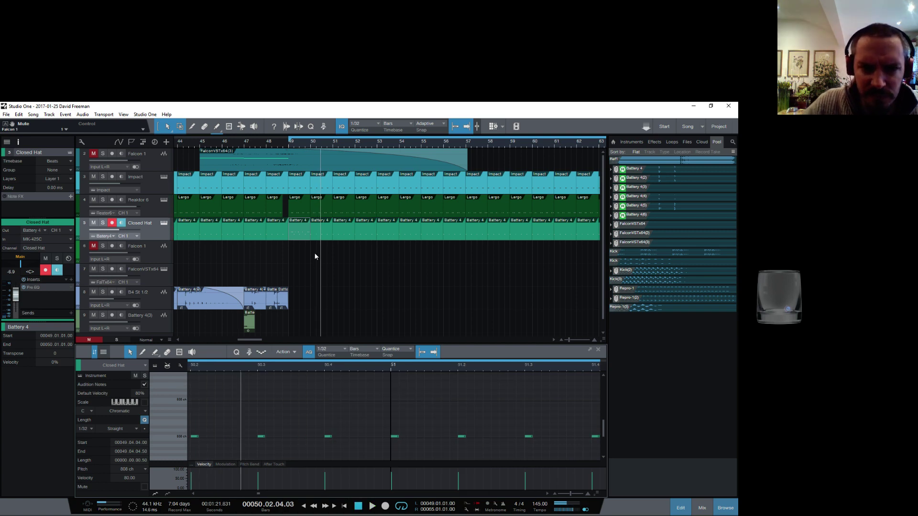
key("w")
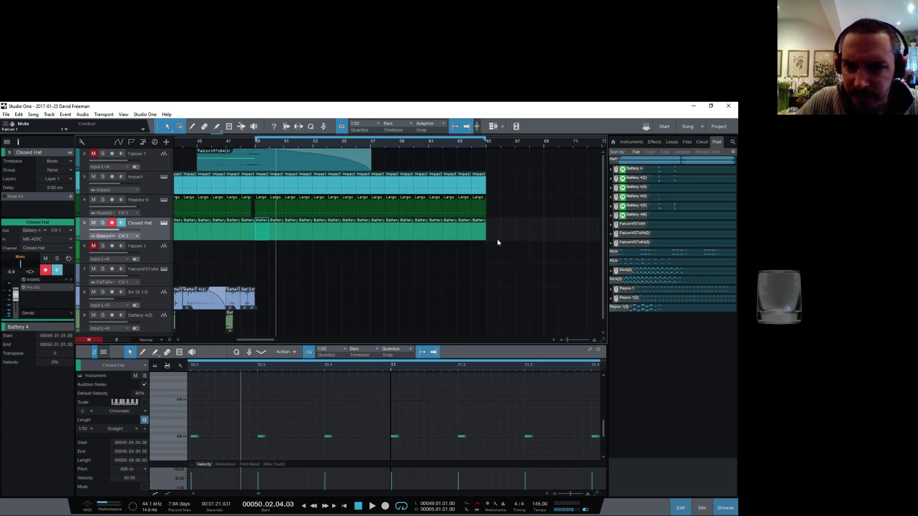
left_click_drag(497, 239, 276, 237)
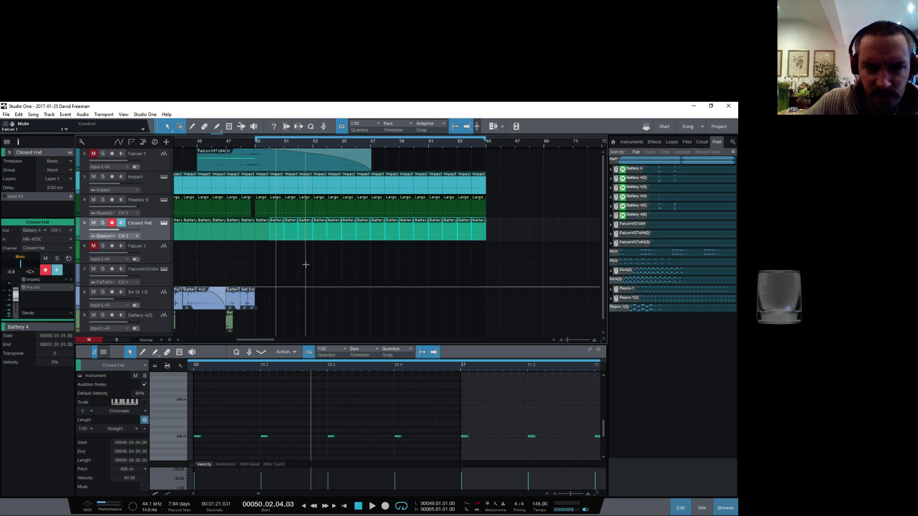
scroll(348, 234, "down", 1)
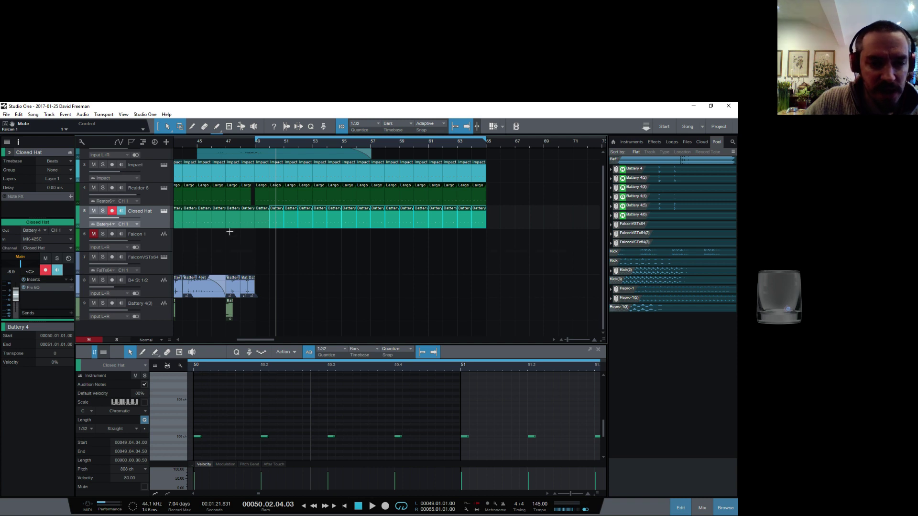
Select the Closed Hat event at bar 49 and shorten the loop range to span bar 49 to bar 50
left_click(264, 224)
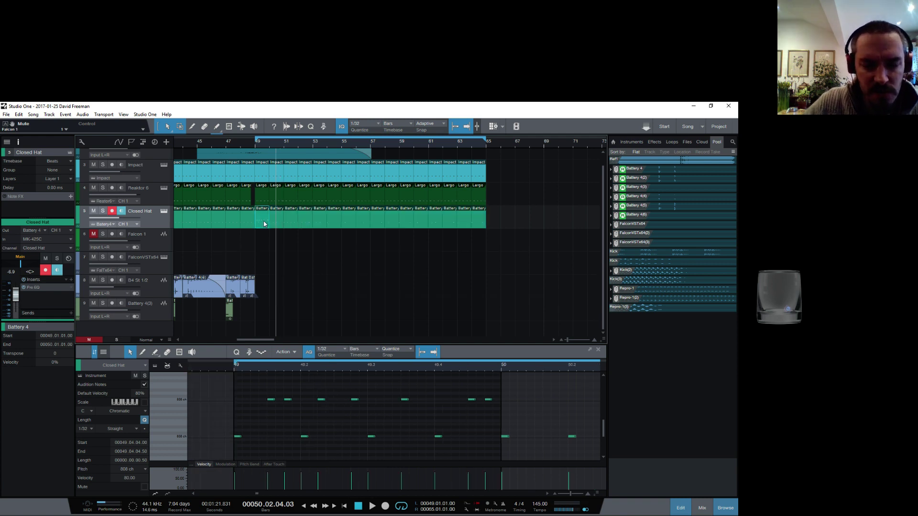
left_click_drag(271, 144, 335, 151)
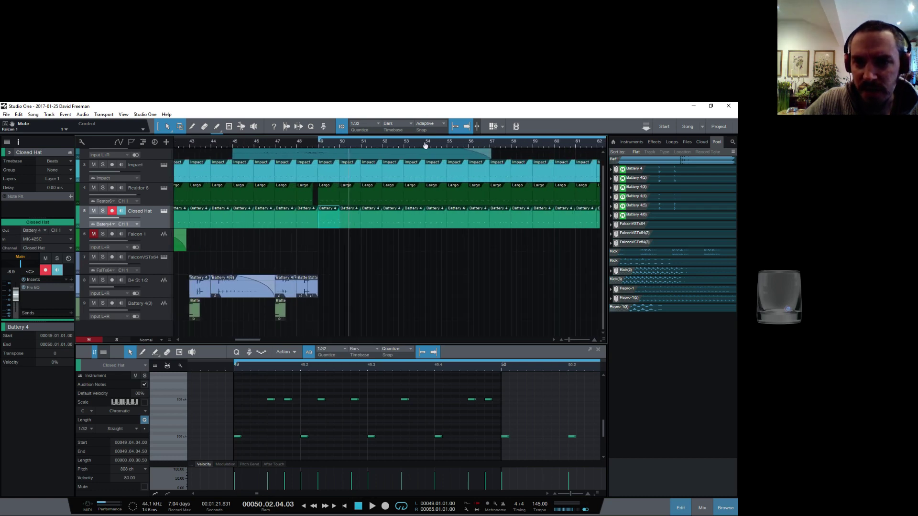
left_click_drag(425, 145, 414, 140)
left_click_drag(526, 141, 372, 169)
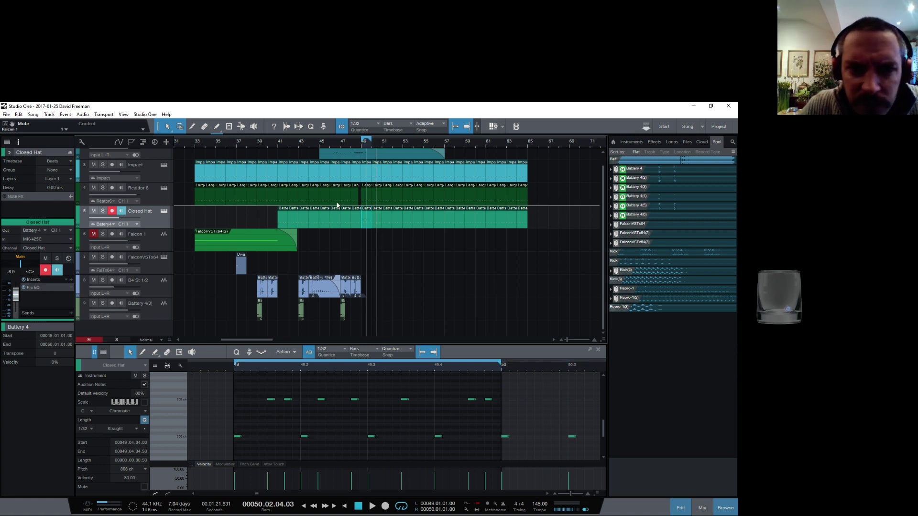
Review the Export Mixdown and Export Stems settings for the looped range, cancelling both dialogs
left_click(46, 114)
mouse_move(33, 114)
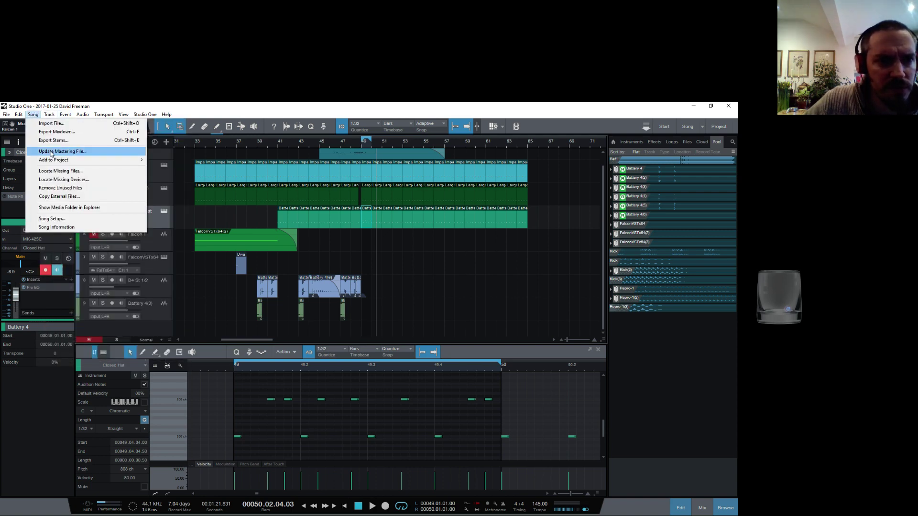
left_click(57, 132)
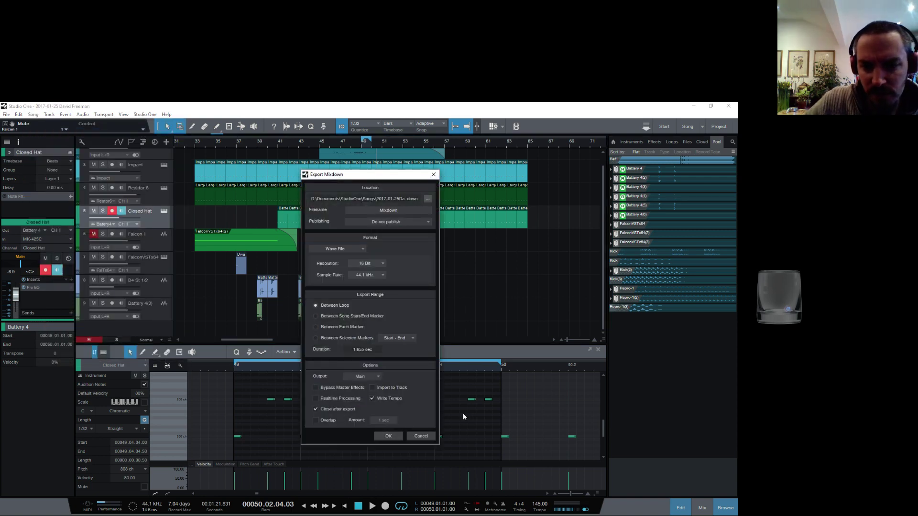
left_click(426, 438)
left_click(49, 114)
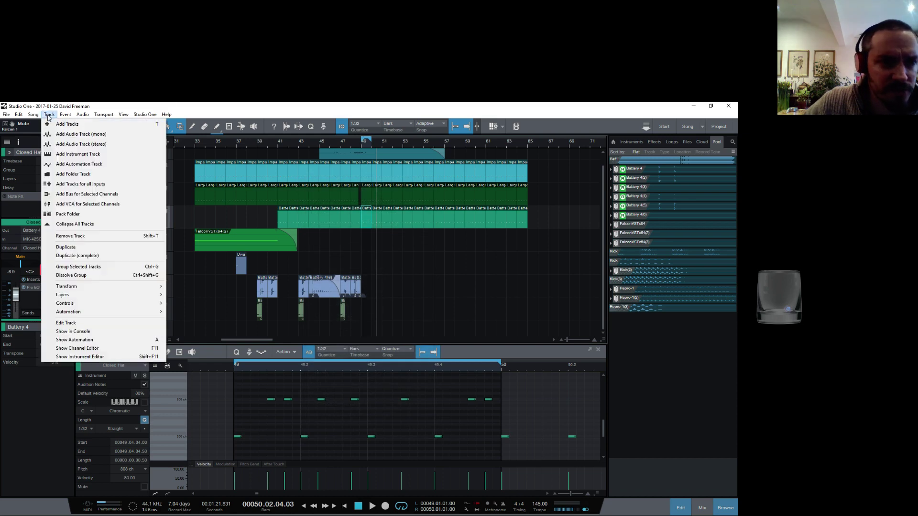
mouse_move(66, 114)
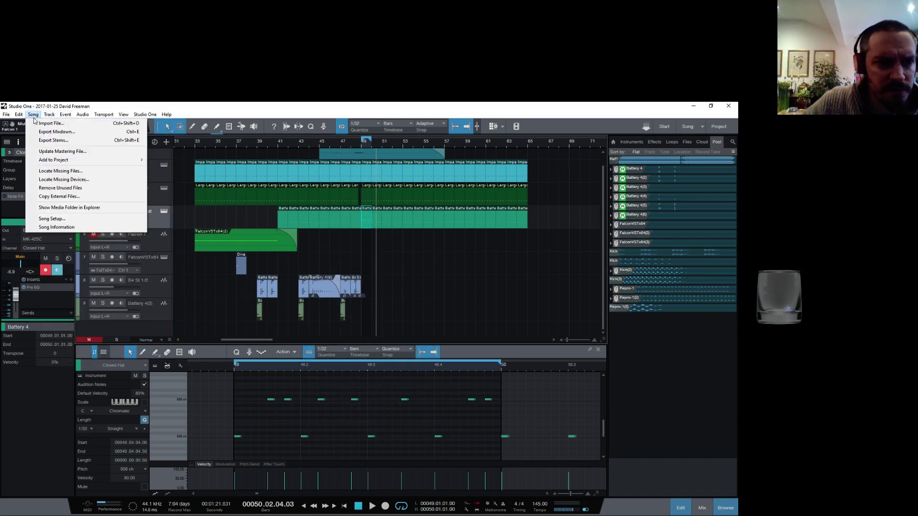
left_click(63, 140)
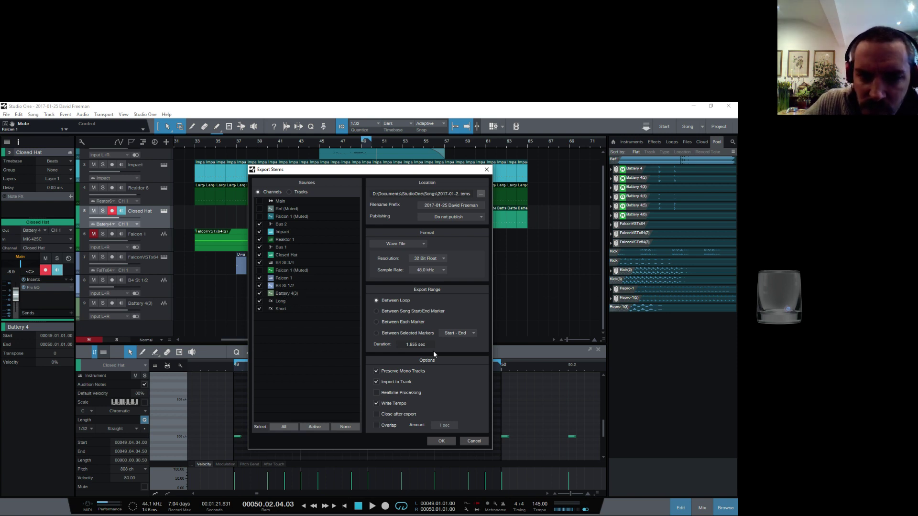
left_click(483, 442)
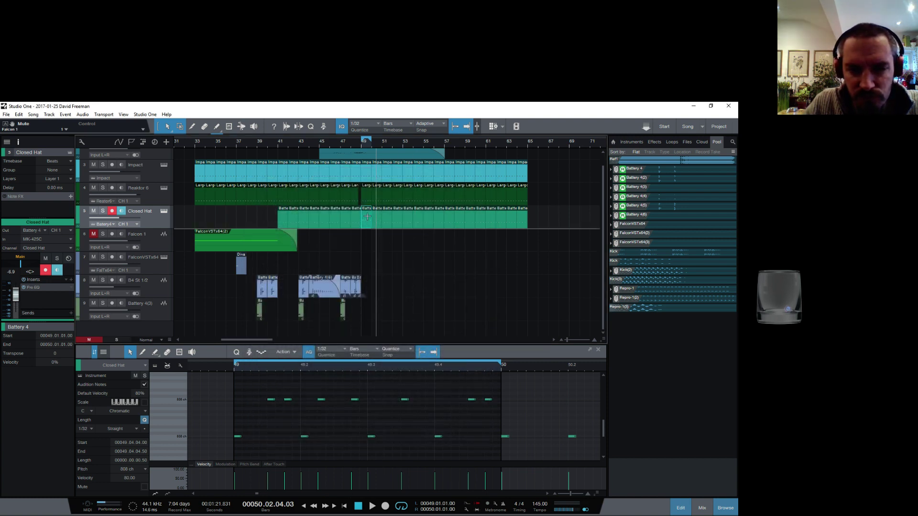
left_click_drag(379, 145, 382, 156)
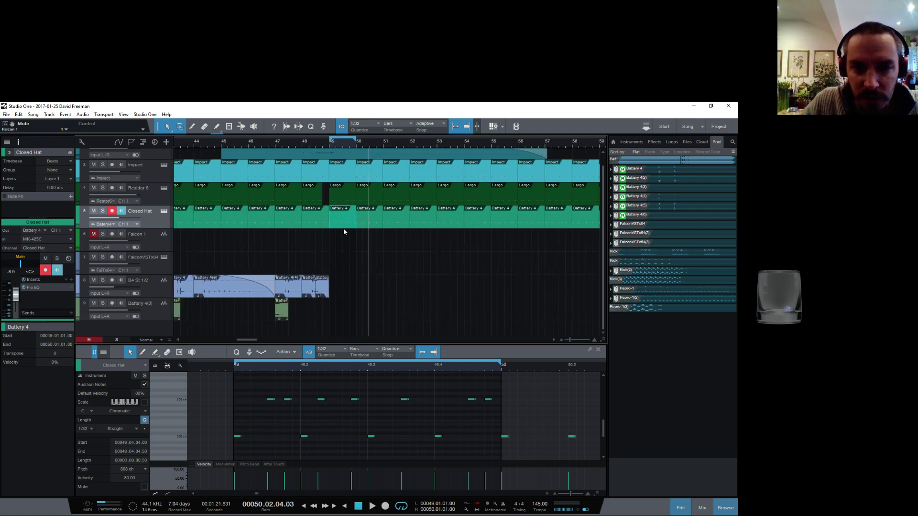
Delete the original lower row of hi-hat notes in bar 49, leaving only the 808 ch notes
left_click_drag(247, 423, 512, 458)
key("Delete")
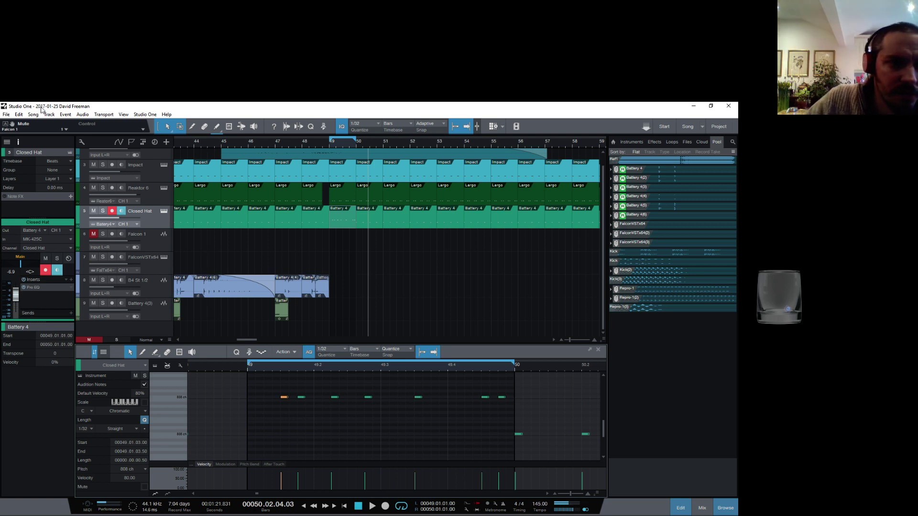
Export the bar 49 loop range as a 44.1 kHz Wave mixdown and import it to a new track
left_click(34, 115)
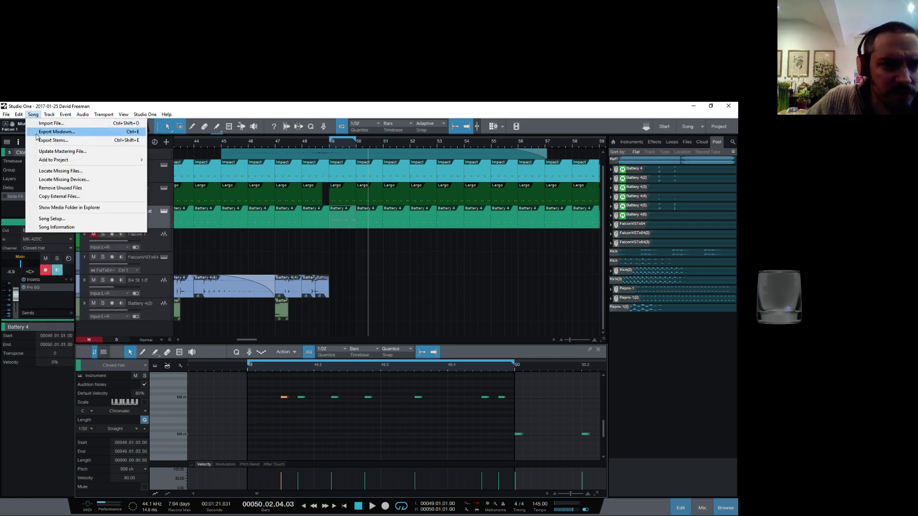
left_click(43, 132)
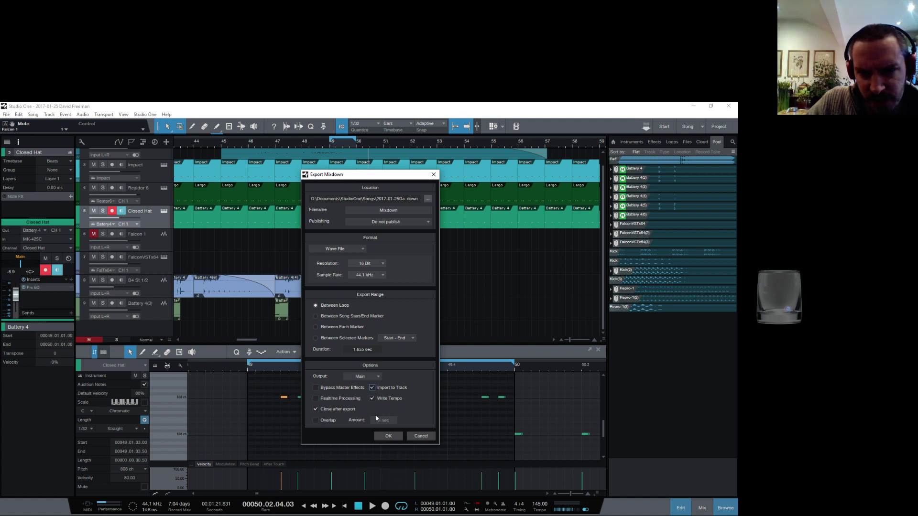
left_click(387, 436)
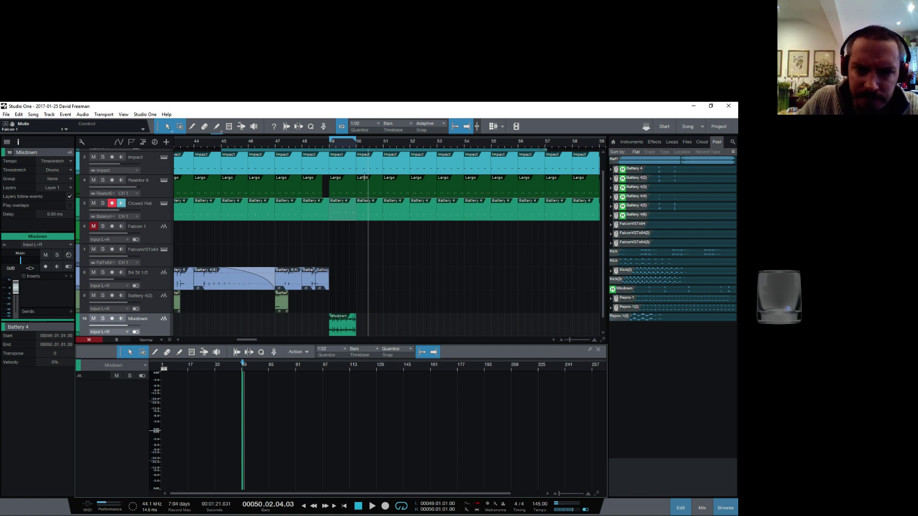
Replace the edited Closed Hat event at bar 49 with the plain hat pattern and play the loop
left_click_drag(340, 211, 349, 217)
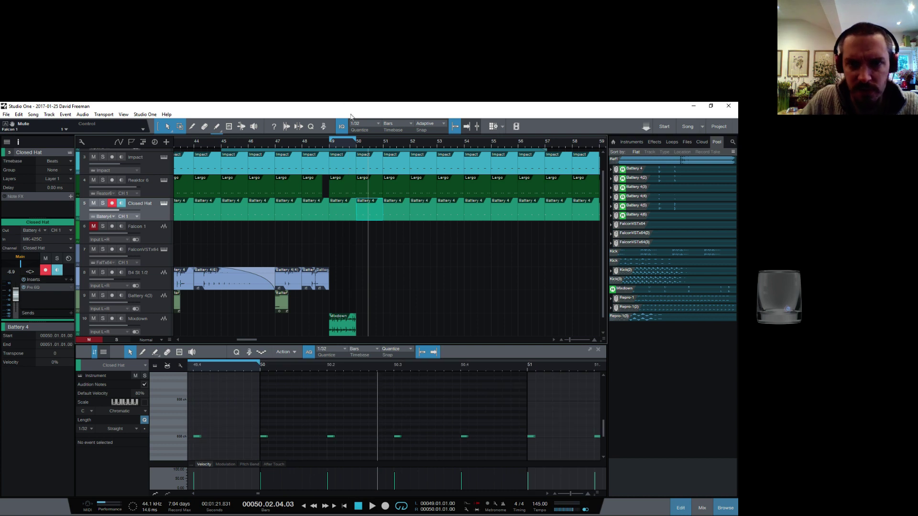
key("space")
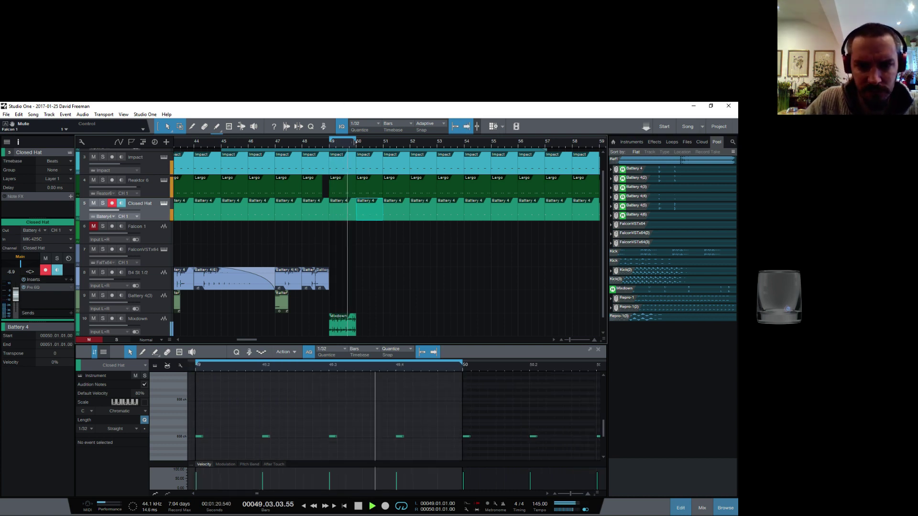
key("space")
Solo the Mixdown track to audition its audio at bar 49, and turn the solo off again
left_click(138, 319)
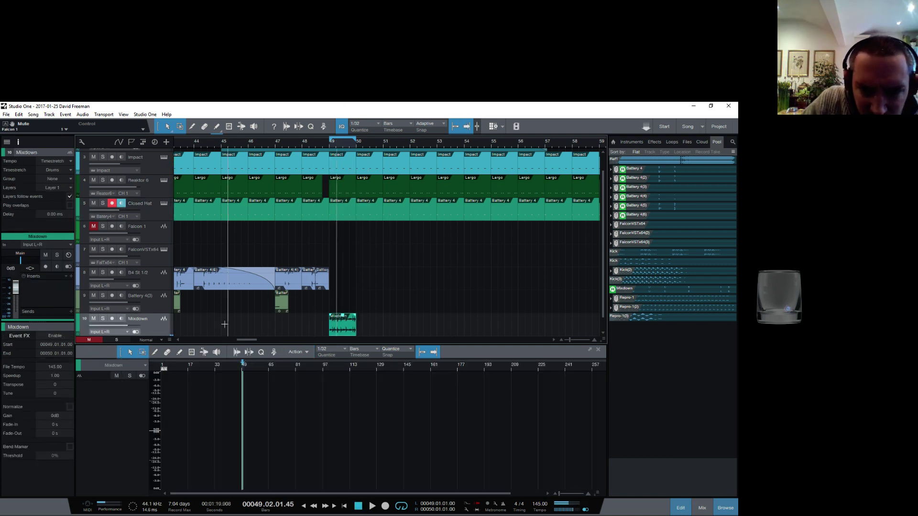
left_click(103, 318)
key("space")
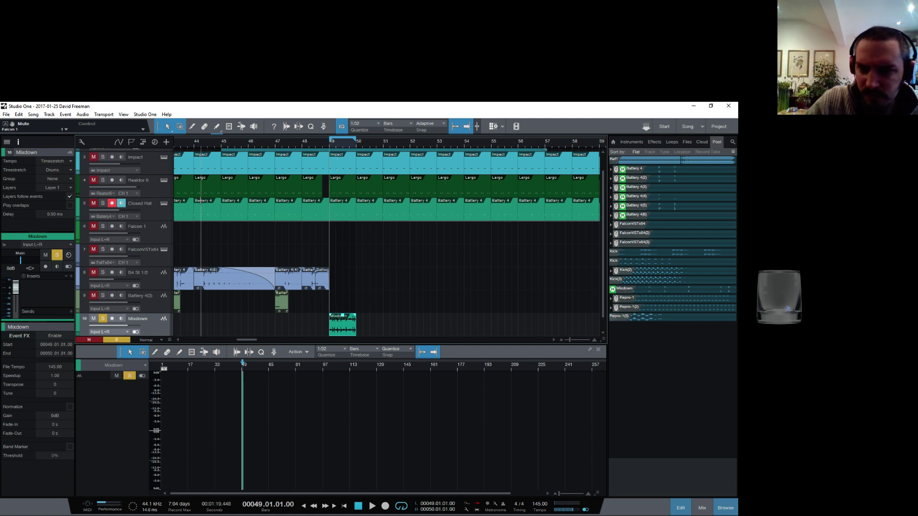
key("space")
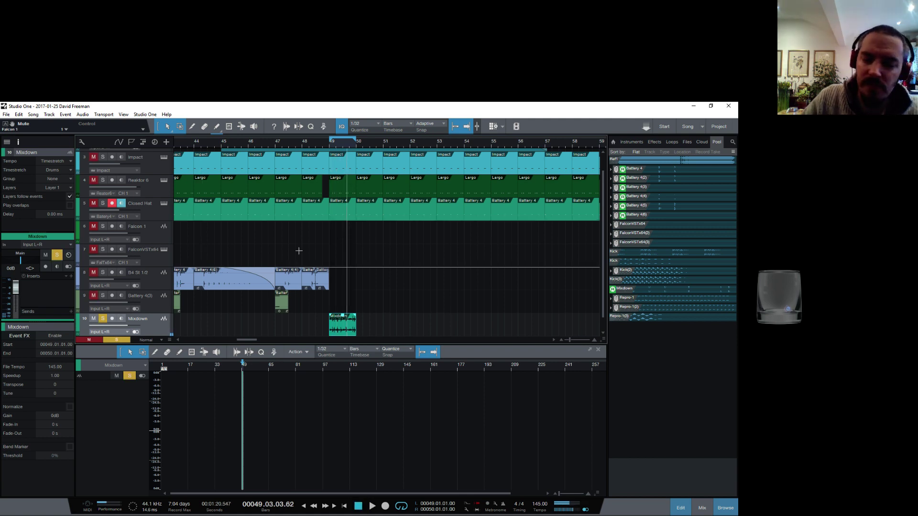
right_click(157, 330)
left_click(254, 325)
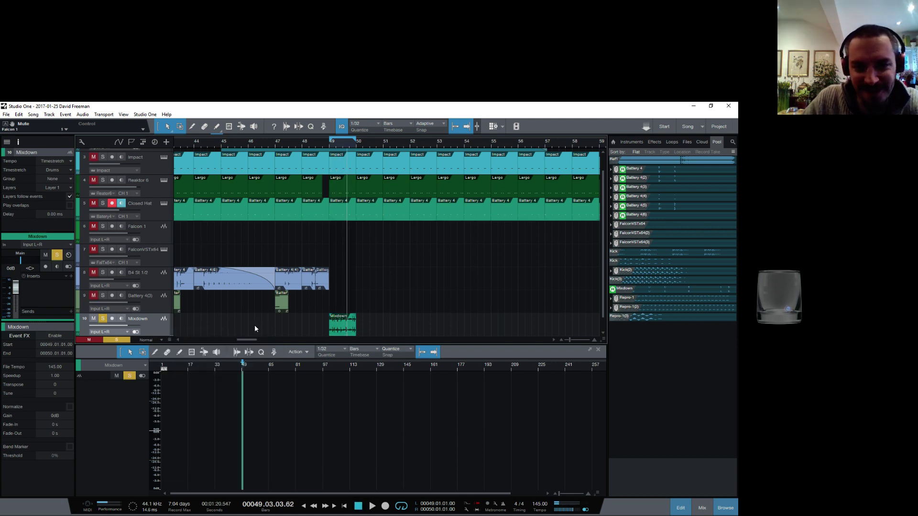
left_click(102, 318)
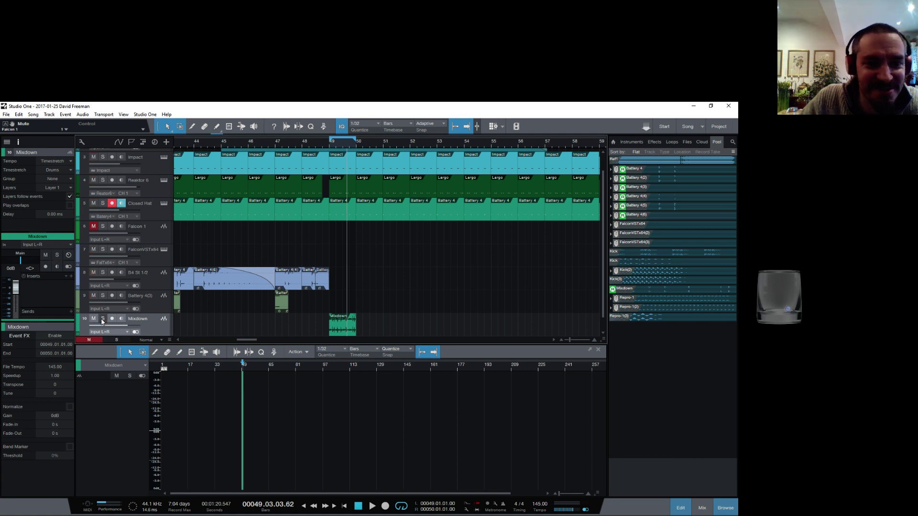
Undo the replacement of the Closed Hat event at bar 49 and solo the Closed Hat track
left_click(343, 216)
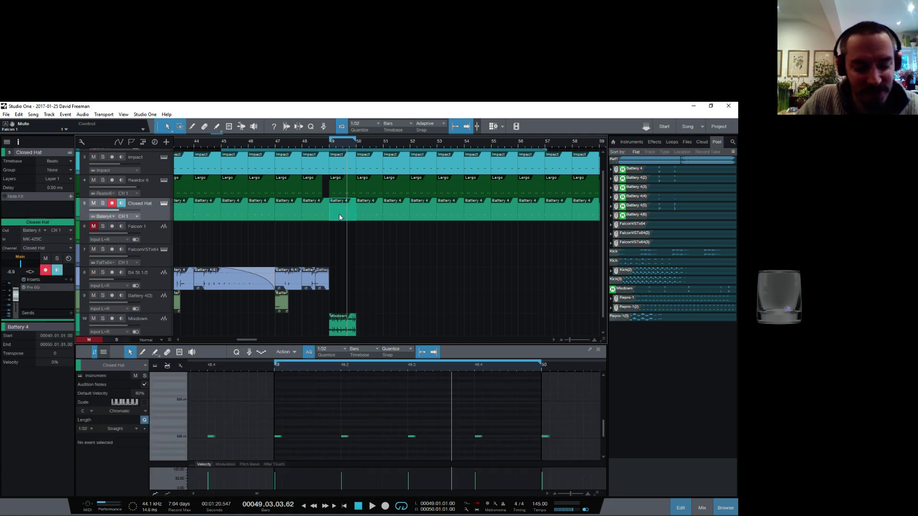
key("ctrl+z")
key("ctrl+z")
key("ctrl+z")
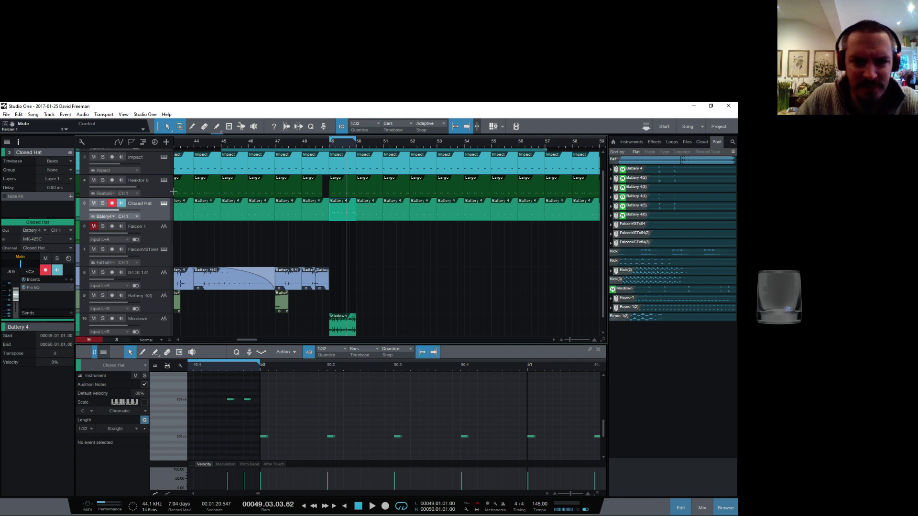
left_click(103, 203)
double_click(38, 108)
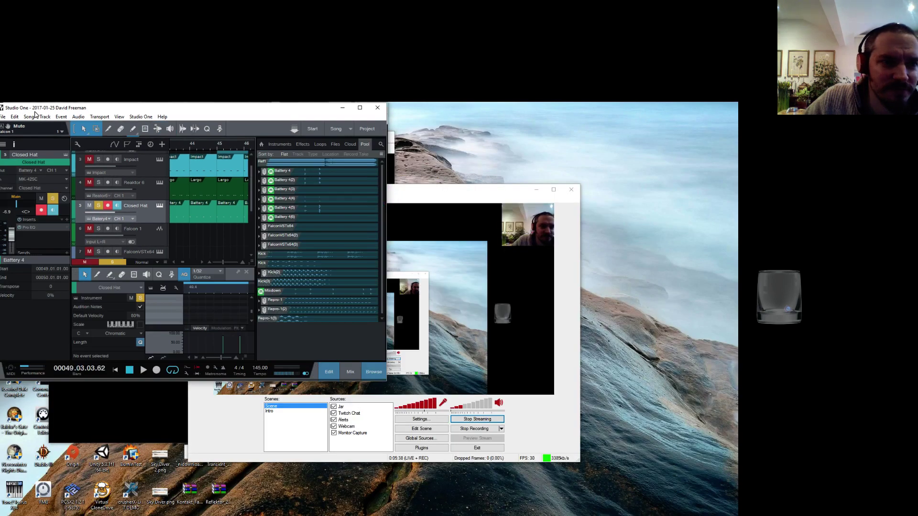
left_click_drag(36, 112, 77, 119)
left_click(401, 114)
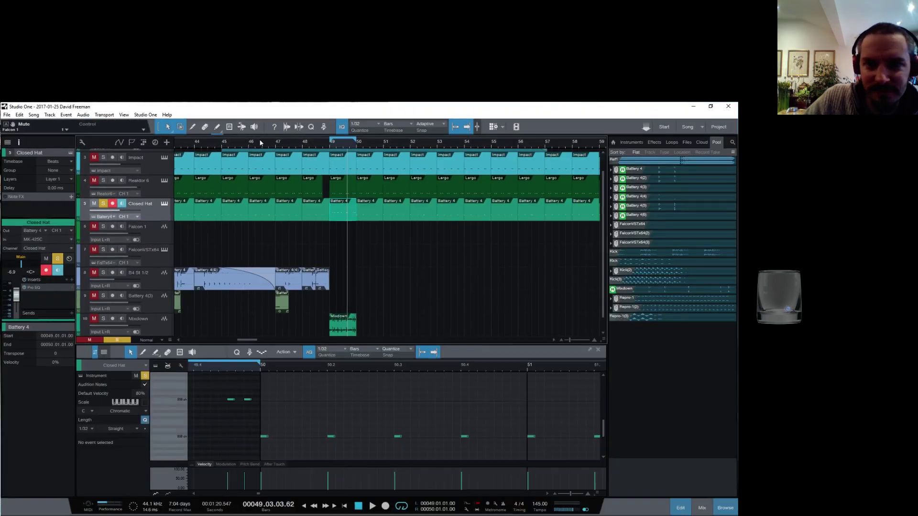
Export a mixdown of the soloed Closed Hat loop and import it to a new track
left_click(50, 114)
left_click(42, 132)
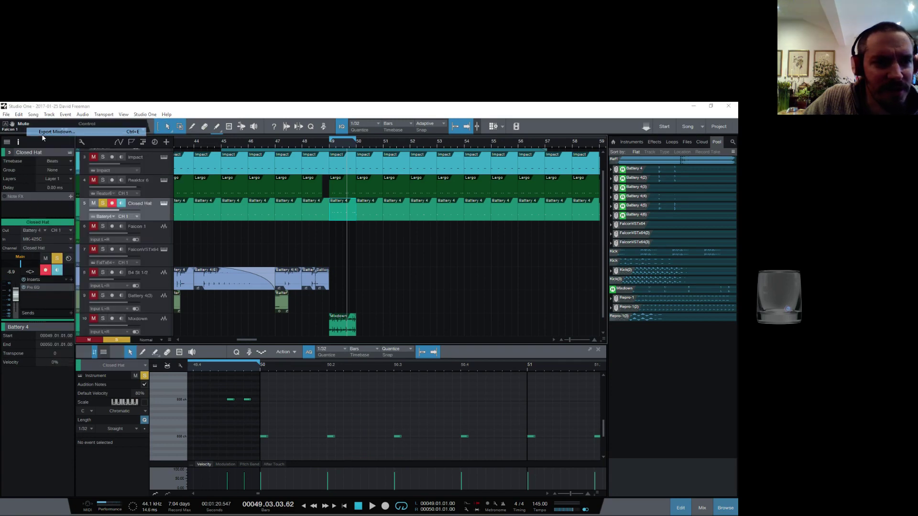
left_click(386, 438)
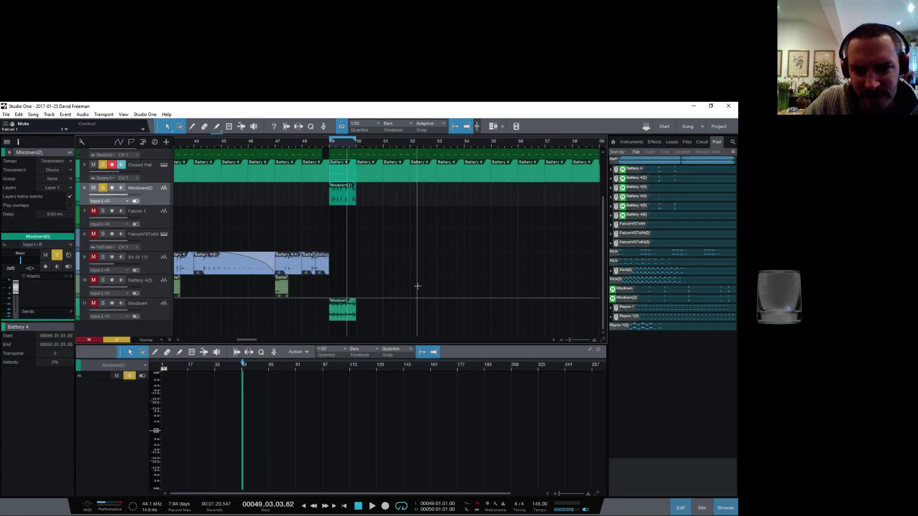
Remove the first Mixdown track containing the unsoloed render
left_click(161, 311)
right_click(161, 312)
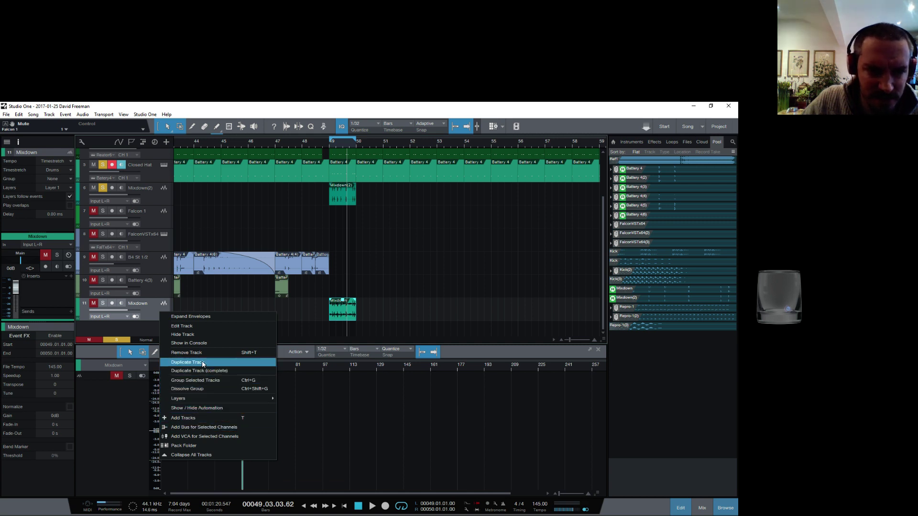
left_click(146, 330)
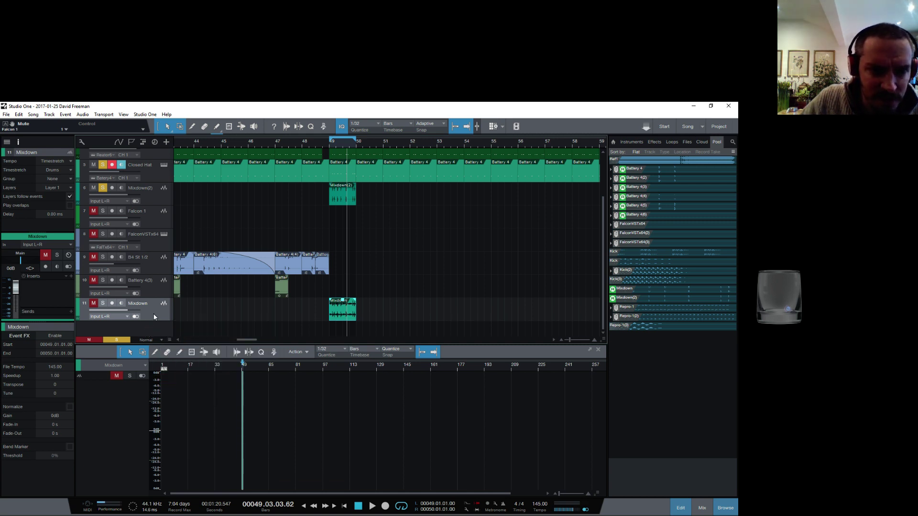
right_click(154, 316)
left_click(165, 347)
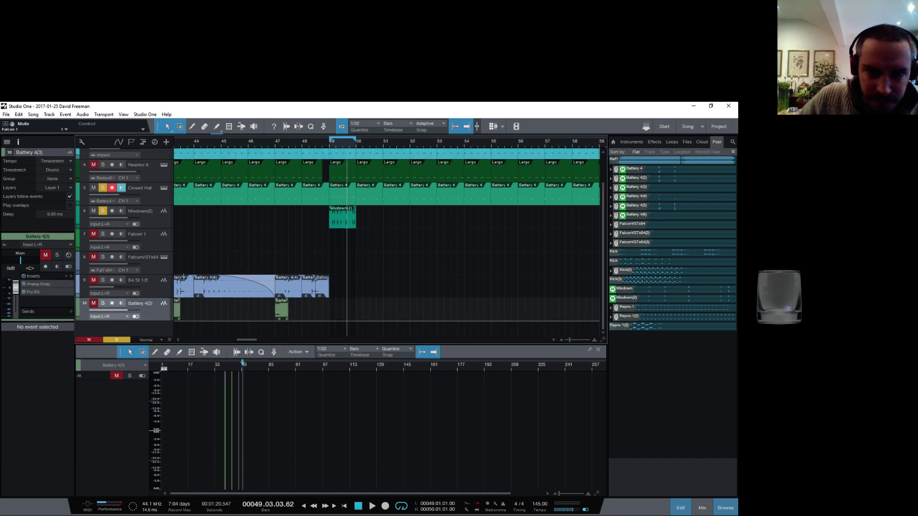
Audition the soloed Mixdown(2) render, and unsolo it and Closed Hat to replay the loop in the full mix
key("space")
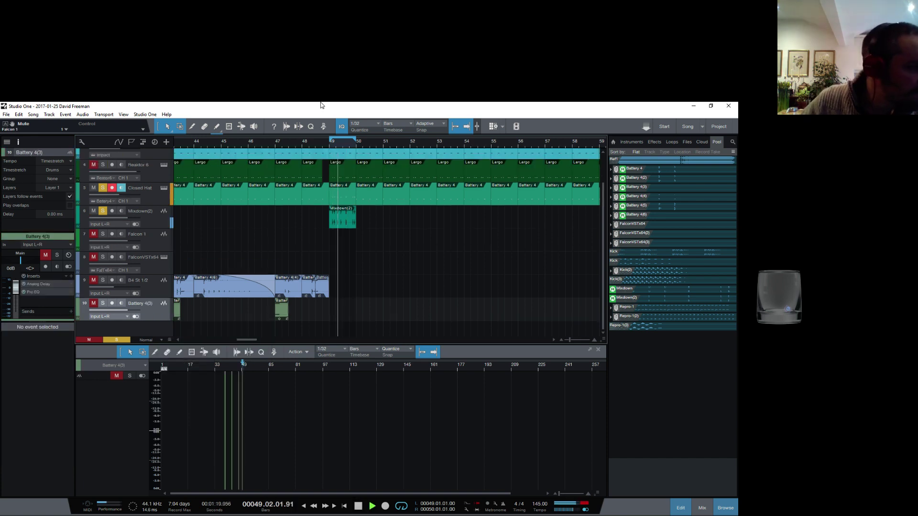
key("space")
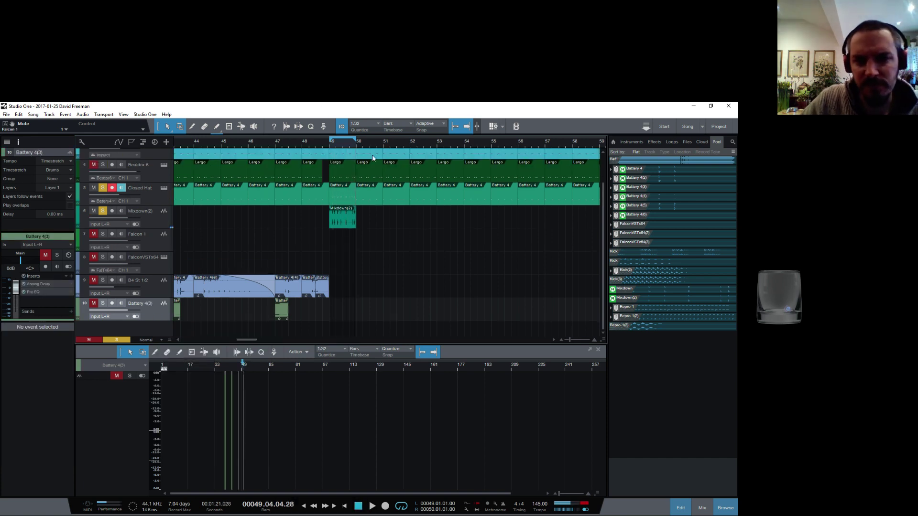
left_click(161, 227)
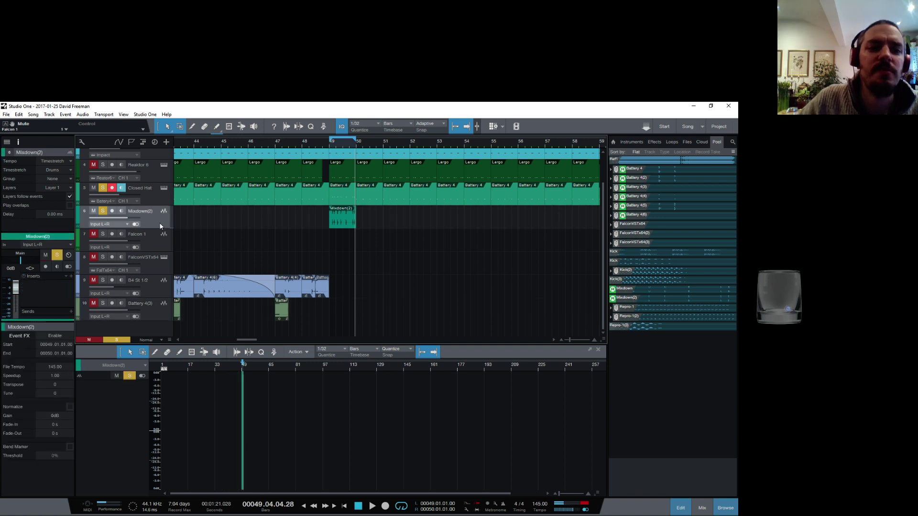
left_click(102, 188)
key("space")
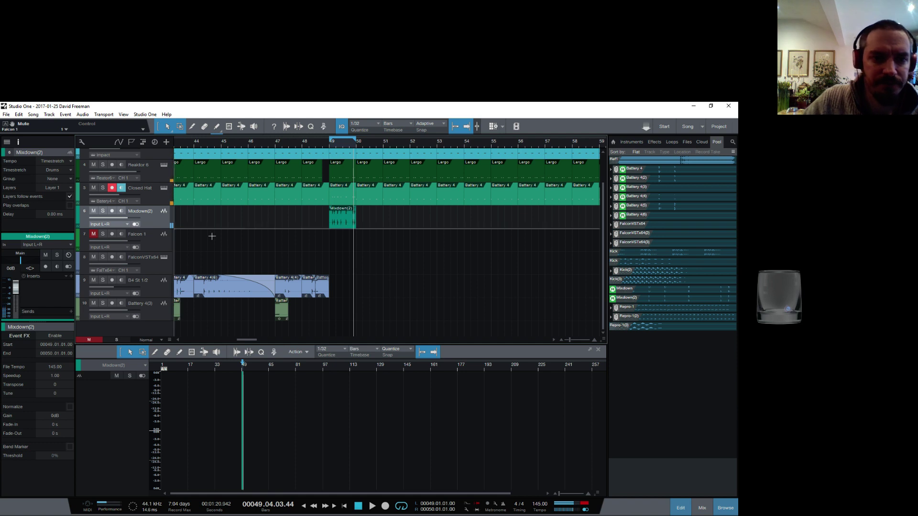
Show the mixing console and rename the Mixdown(2) track as 808ch
key("F3")
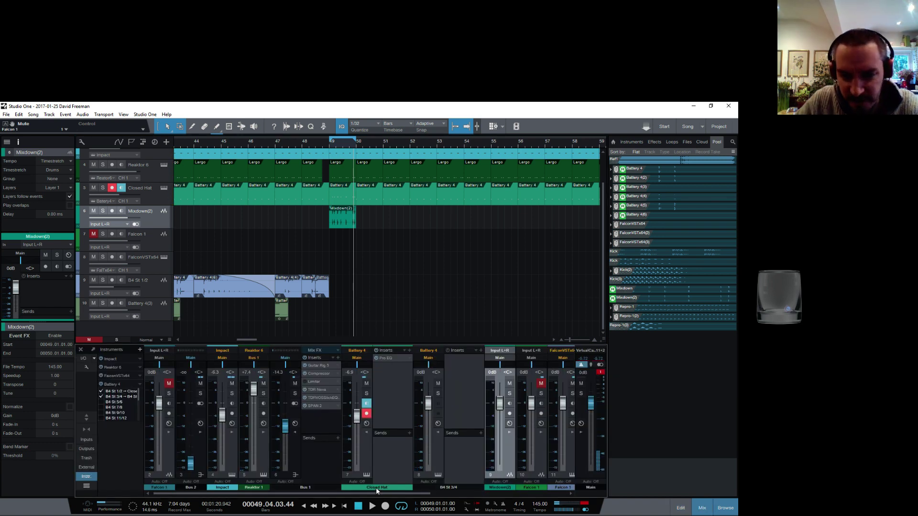
left_click_drag(360, 492, 381, 496)
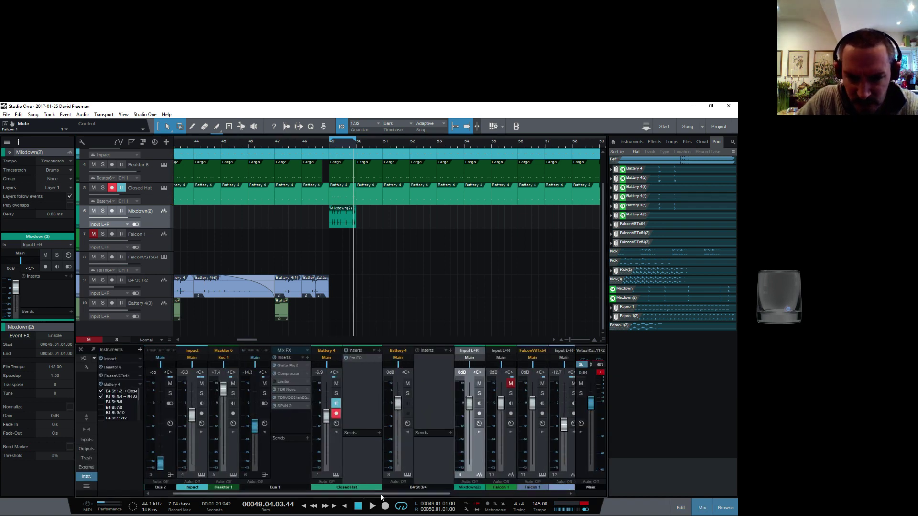
double_click(147, 212)
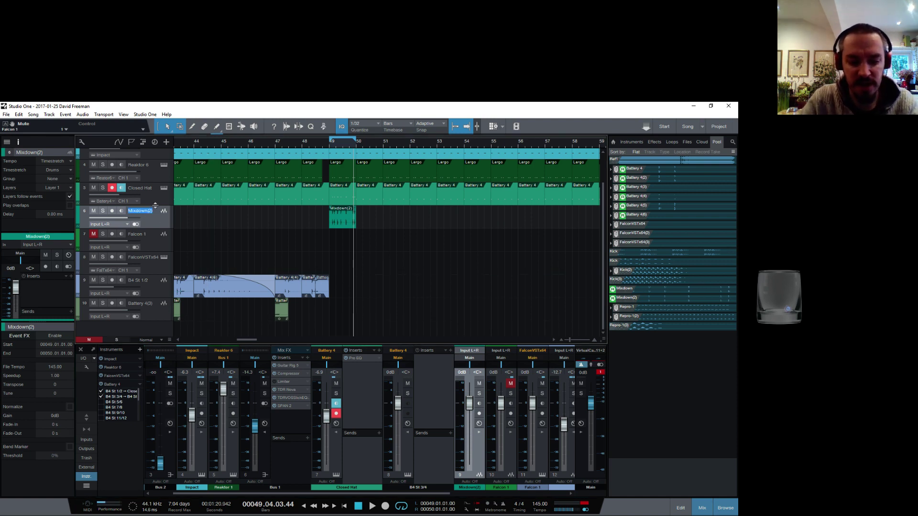
type("808ch")
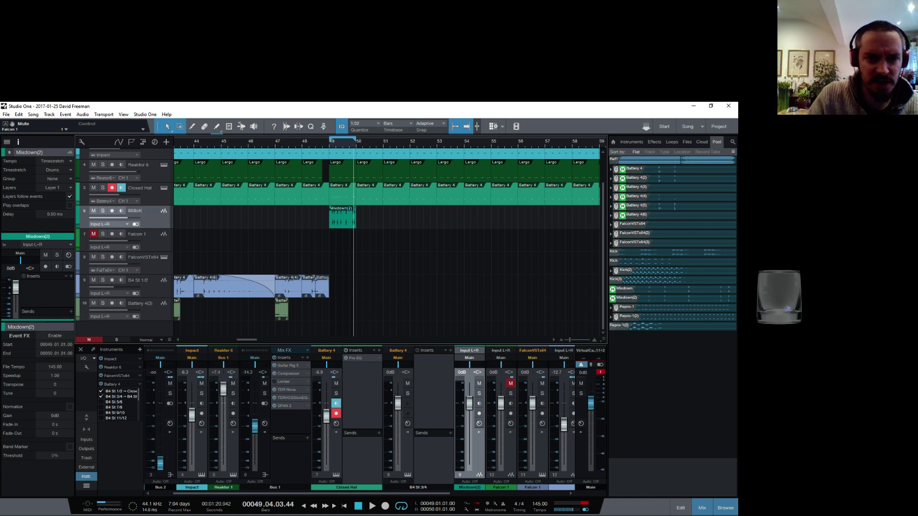
key("Return")
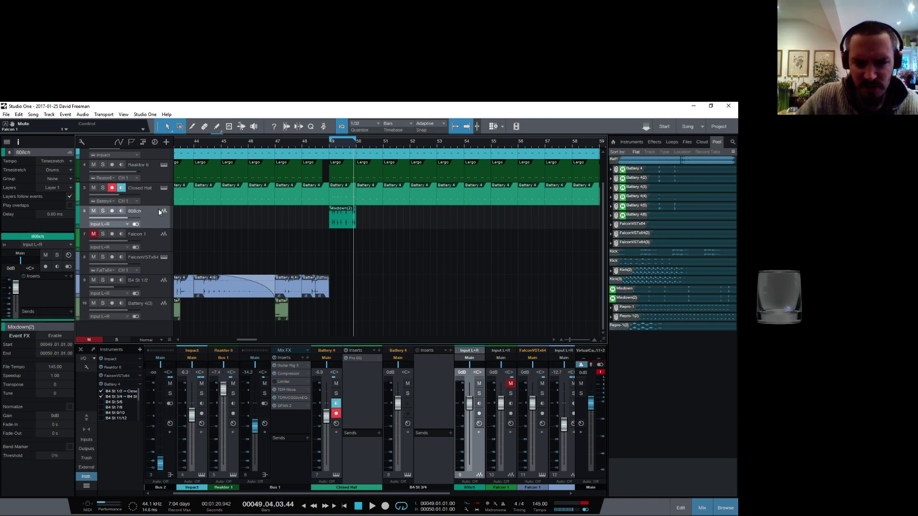
Expand the 808ch channel and add a Pro EQ insert to it
left_click(479, 432)
left_click(522, 351)
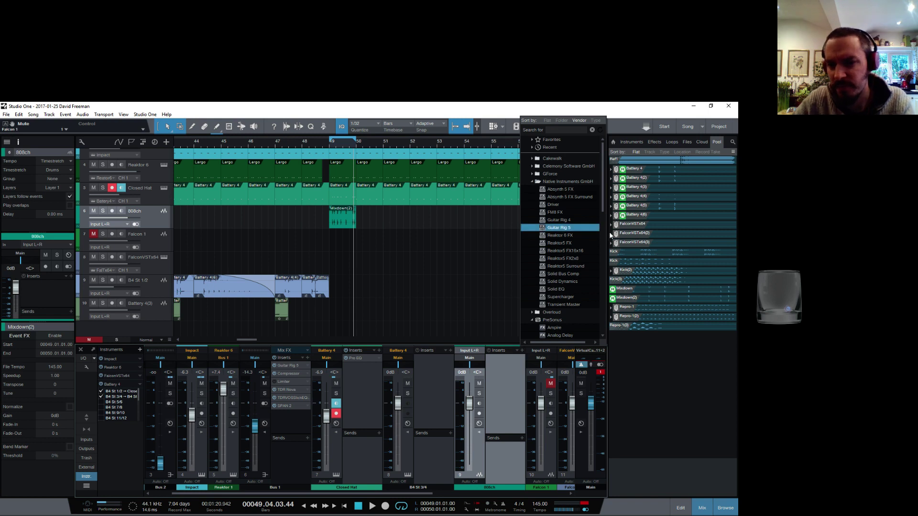
scroll(558, 277, "down", 5)
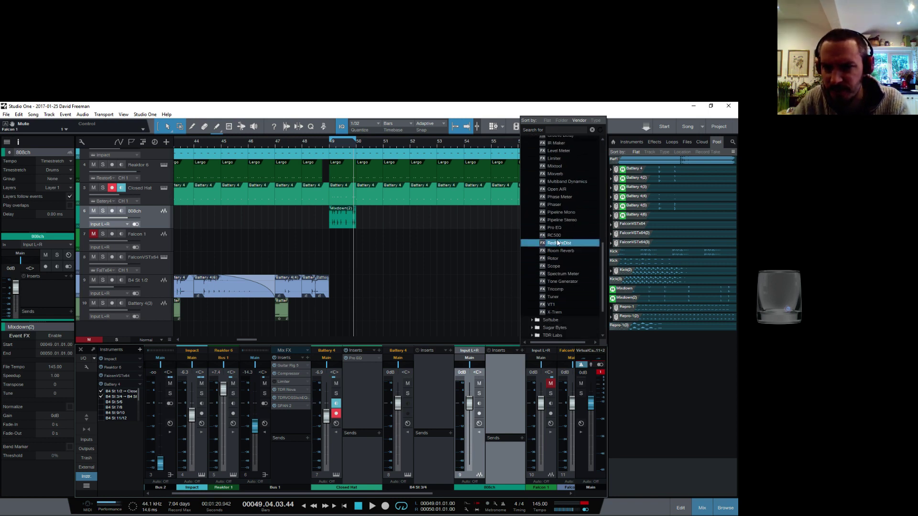
left_click(563, 229)
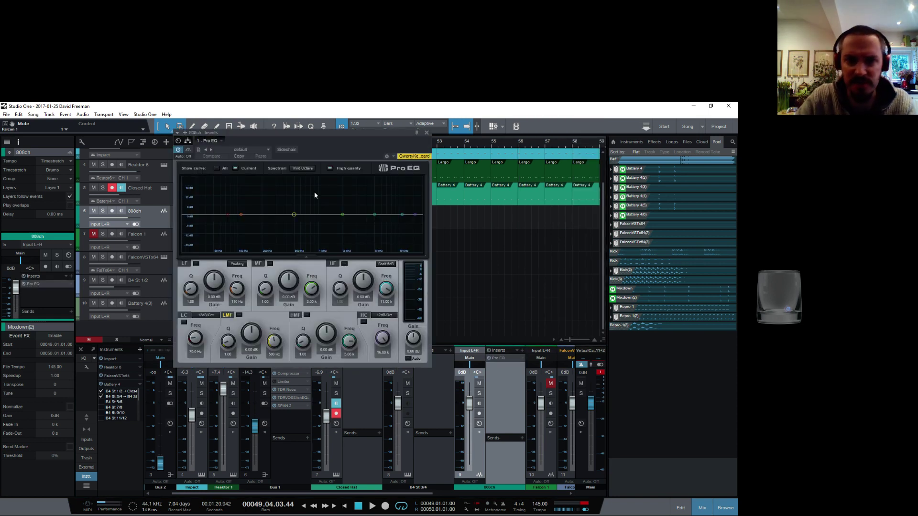
Enable the Pro EQ low cut on 808ch at 48dB/Oct and about 135 Hz while auditioning, and close the plug-in window
key("space")
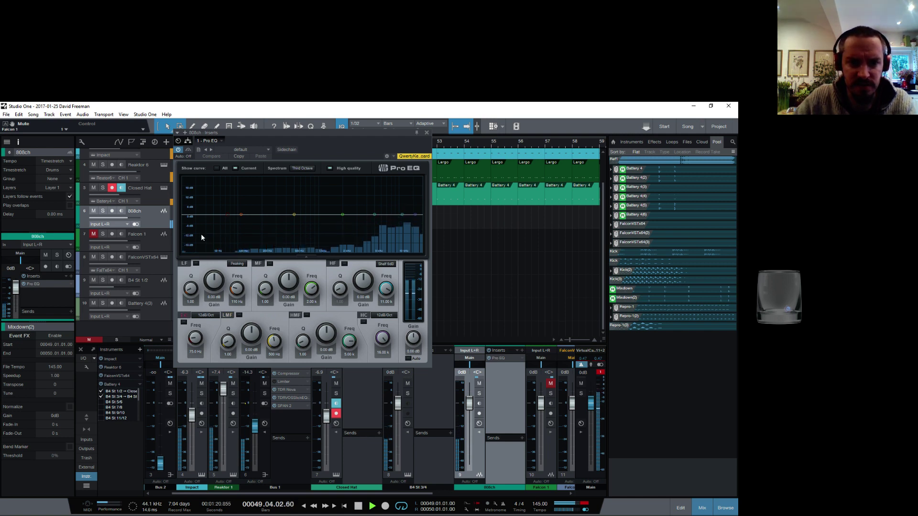
left_click(183, 322)
left_click(205, 315)
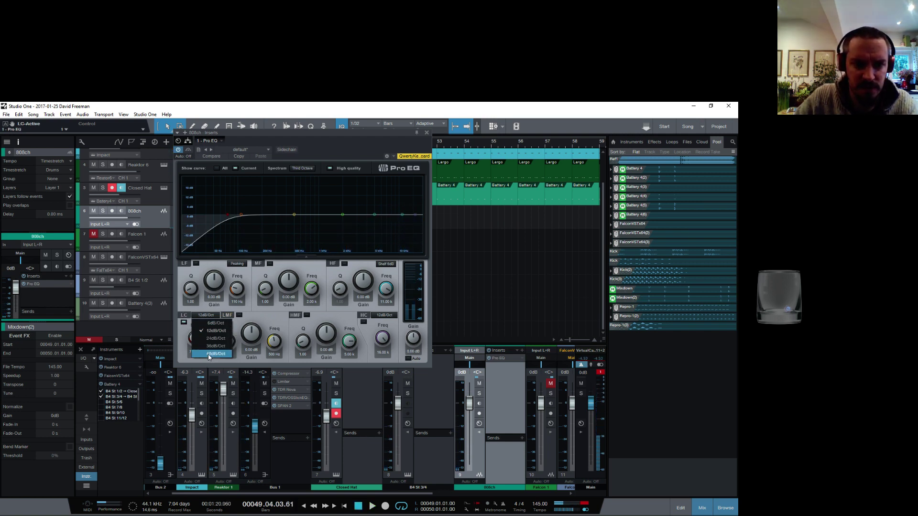
left_click(201, 336)
left_click_drag(200, 336, 197, 334)
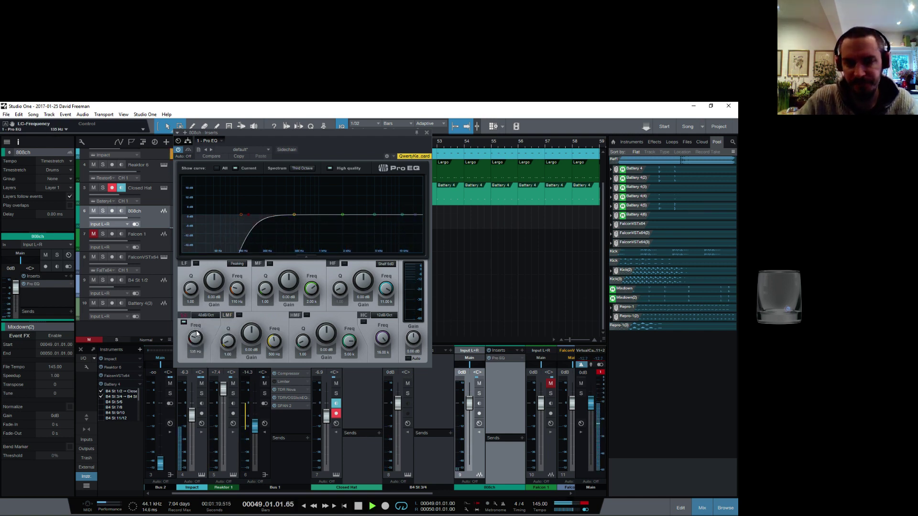
key("space")
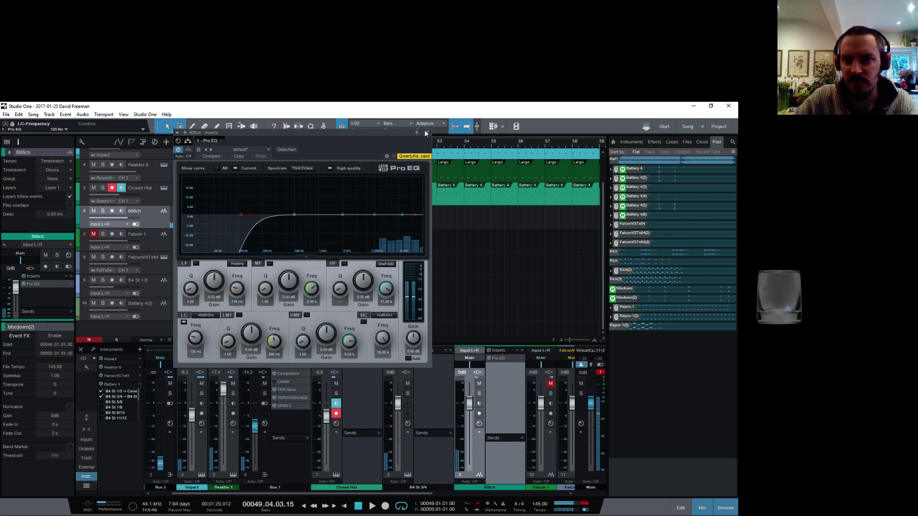
left_click(427, 132)
Move the Mixdown(2) event on the 808ch track so that it starts at bar 50
left_click_drag(376, 146, 393, 155)
scroll(366, 200, "down", 4)
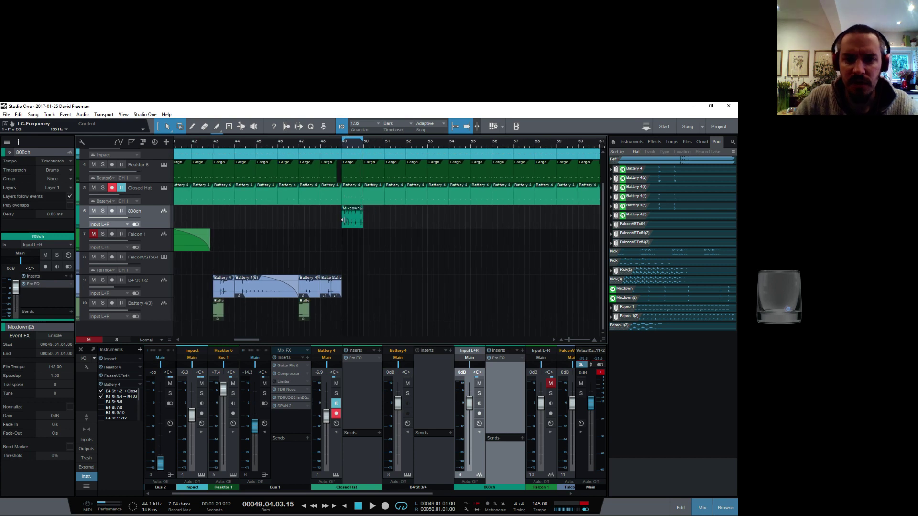
left_click_drag(354, 224, 387, 224)
left_click_drag(398, 146, 363, 149)
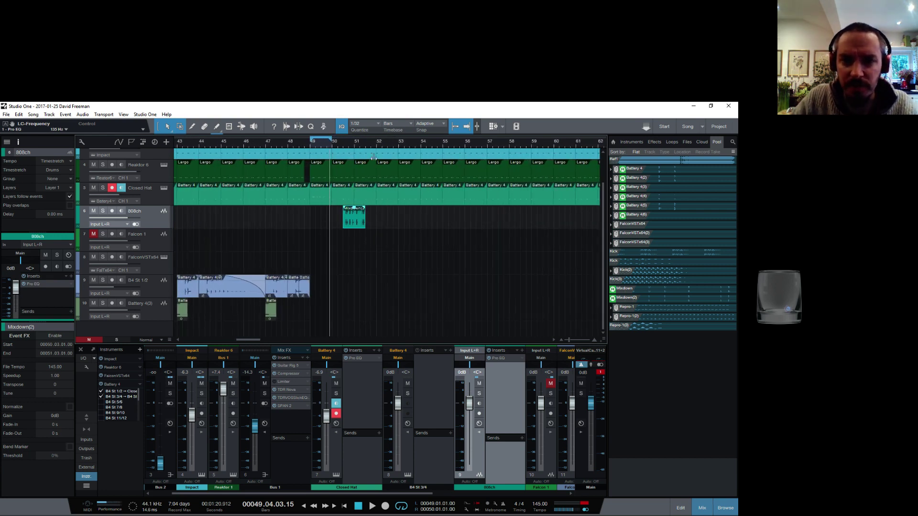
left_click_drag(353, 220, 338, 217)
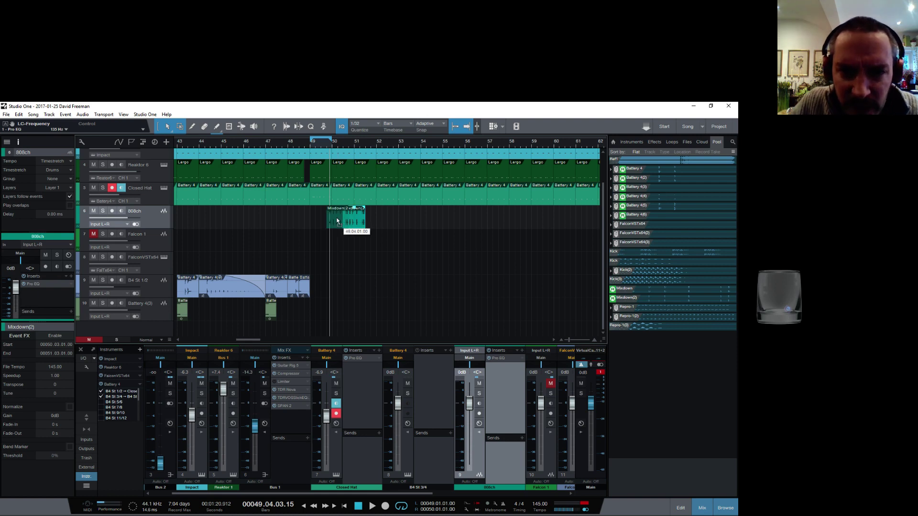
Duplicate the Mixdown(2) event to fill bars 50 to 52 and extend the loop range's end to bar 53
key("d")
key("d")
key("d")
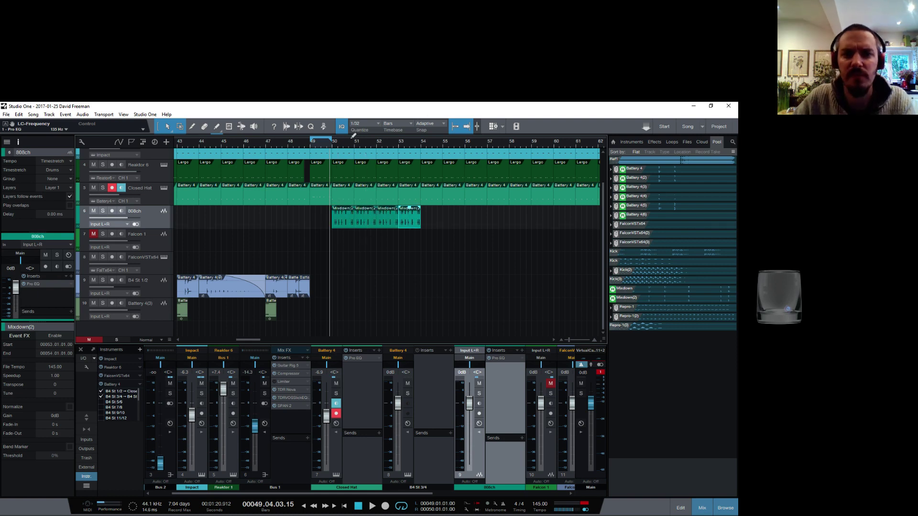
key("ctrl+z")
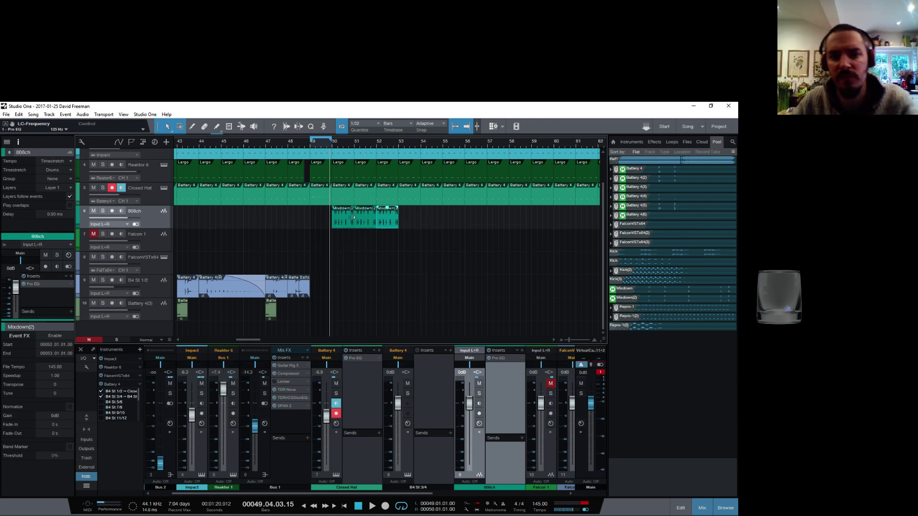
left_click_drag(332, 140, 395, 150)
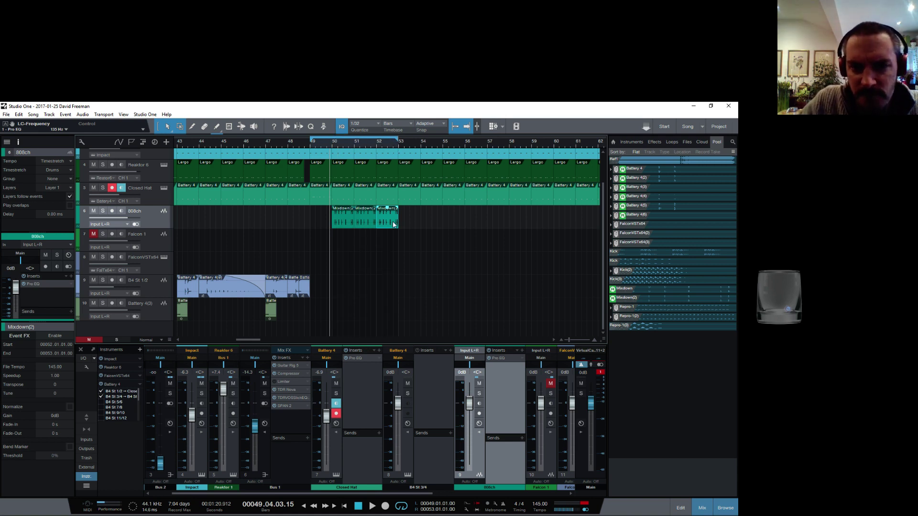
left_click_drag(426, 218, 305, 224)
right_click(349, 212)
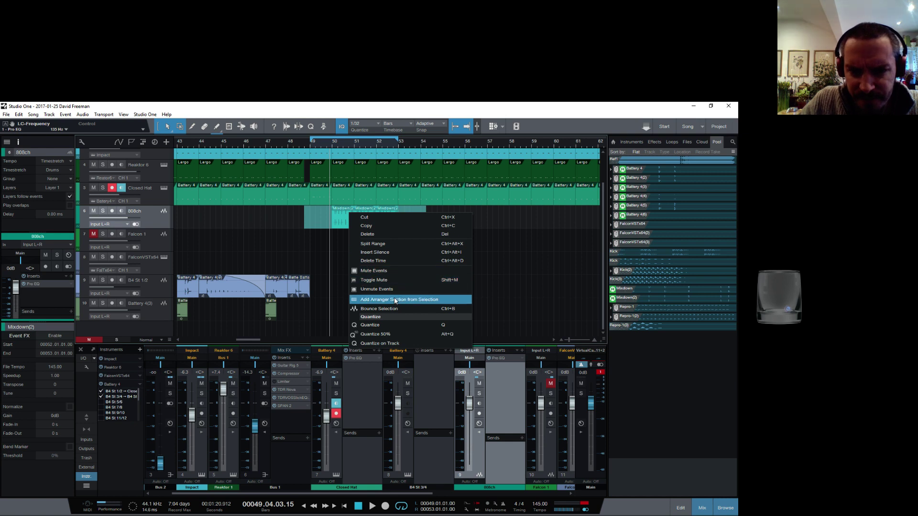
left_click(332, 268)
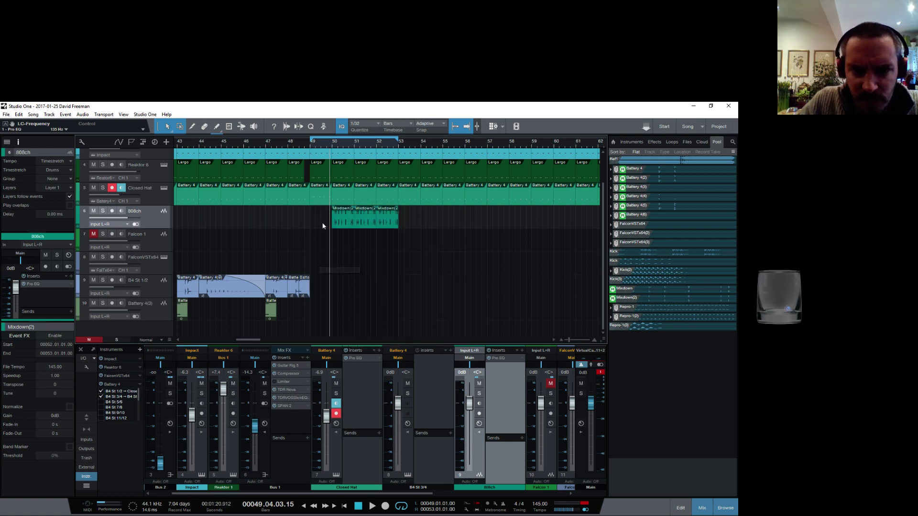
Merge the three Mixdown(2) events on 808ch and bounce the merged part to a single audio event
right_click(396, 227)
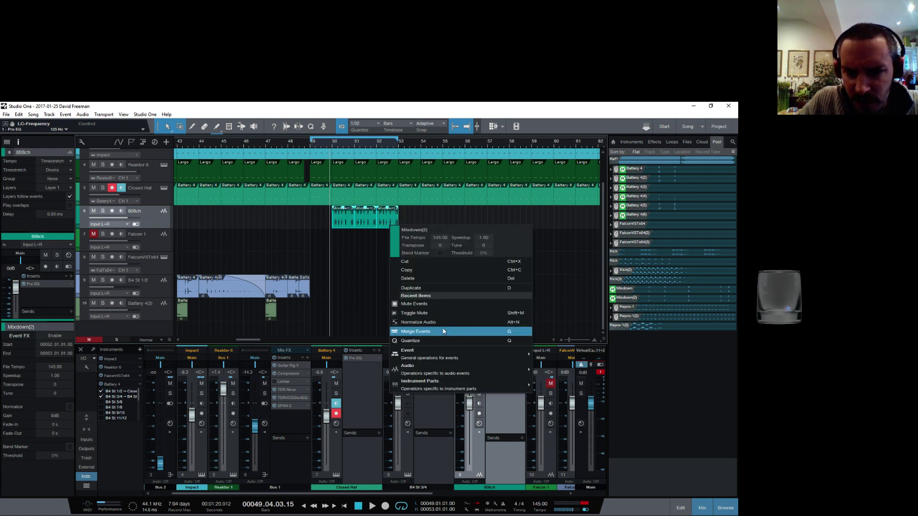
left_click(415, 332)
right_click(377, 223)
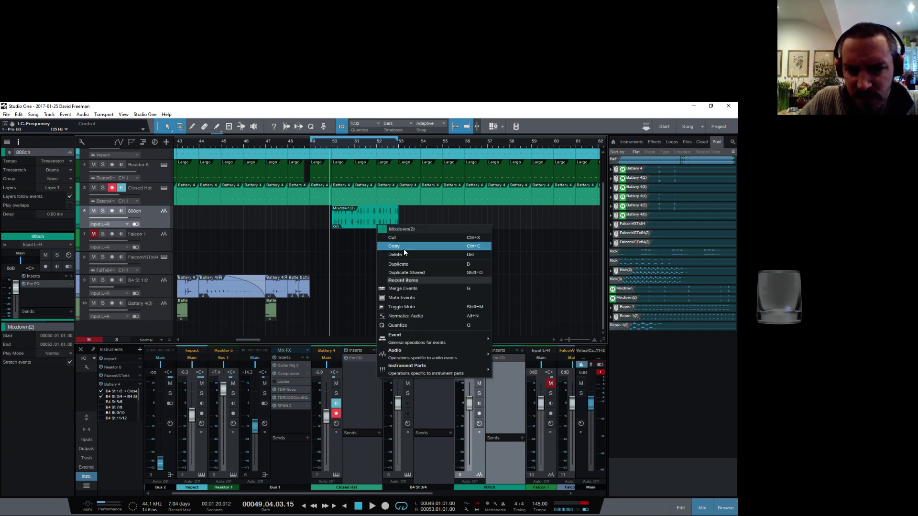
mouse_move(413, 359)
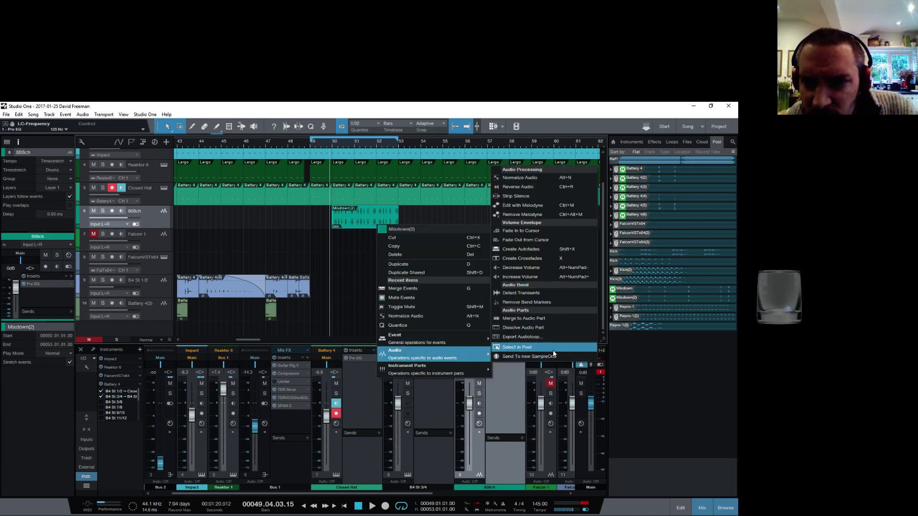
mouse_move(469, 339)
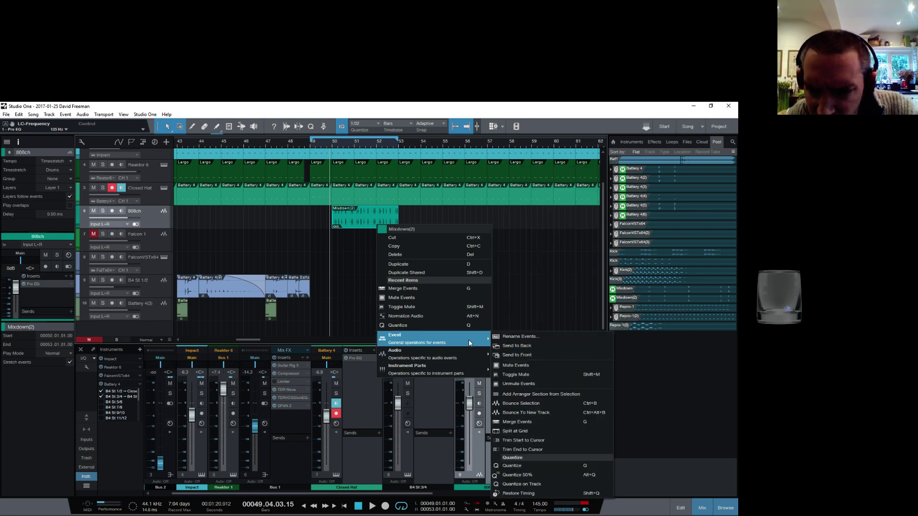
left_click(537, 405)
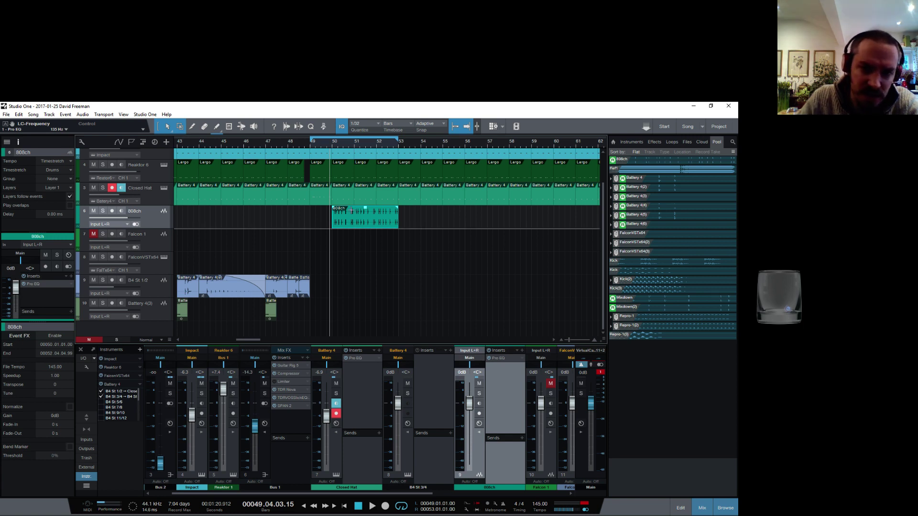
Duplicate the bounced 808ch event and move the copy to start at bar 57
key("d")
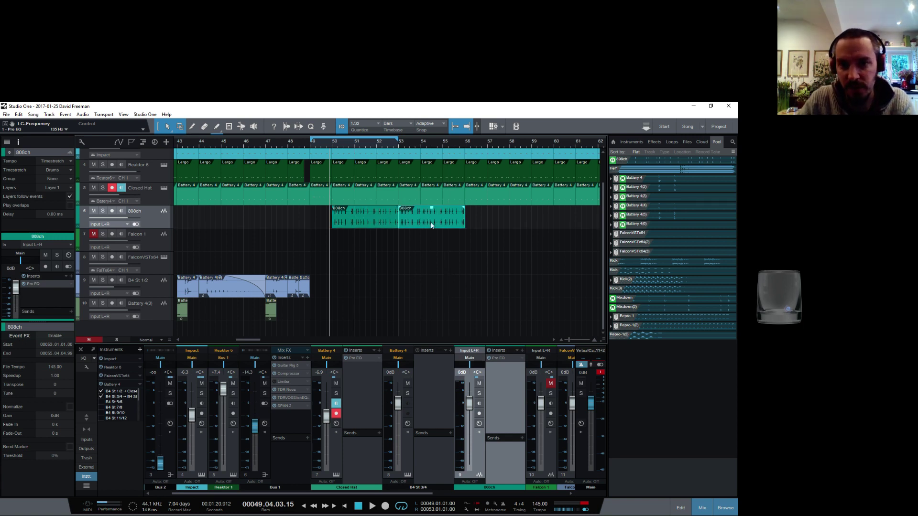
left_click_drag(457, 214, 546, 214)
Enable Event FX on the 808ch event at bar 50 and insert the Autofilter effect
left_click(370, 214)
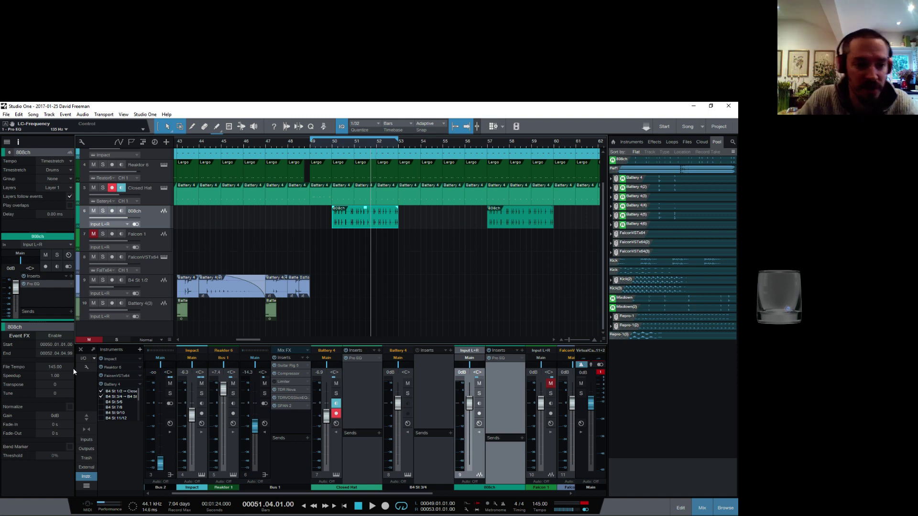
left_click(55, 336)
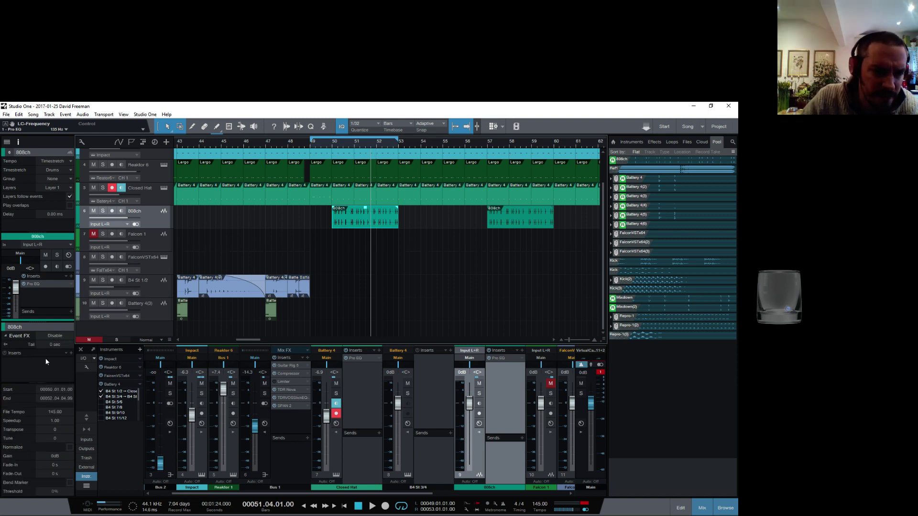
left_click(70, 353)
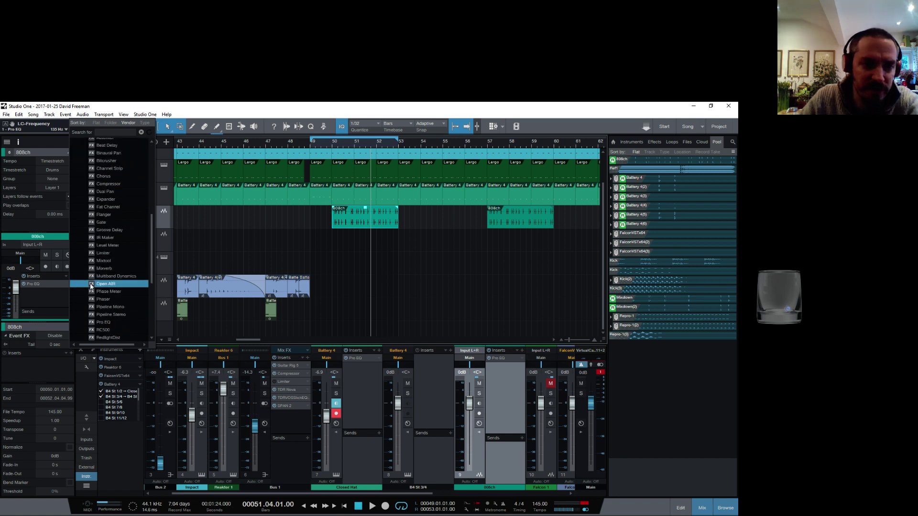
scroll(96, 297, "up", 13)
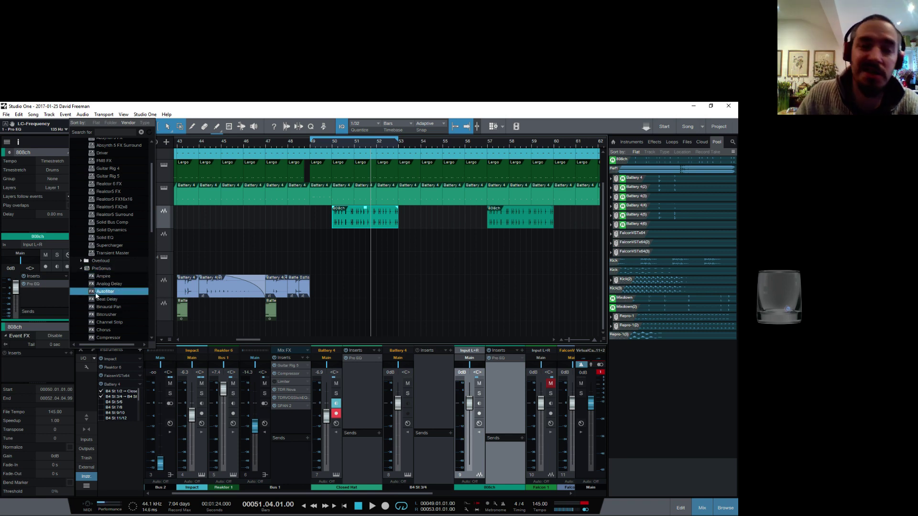
scroll(116, 293, "down", 3)
scroll(115, 292, "down", 3)
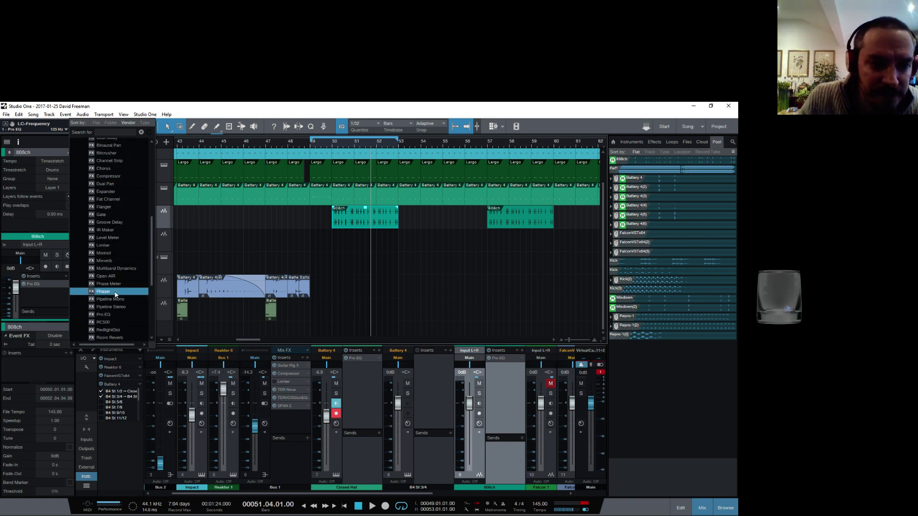
scroll(114, 223, "up", 3)
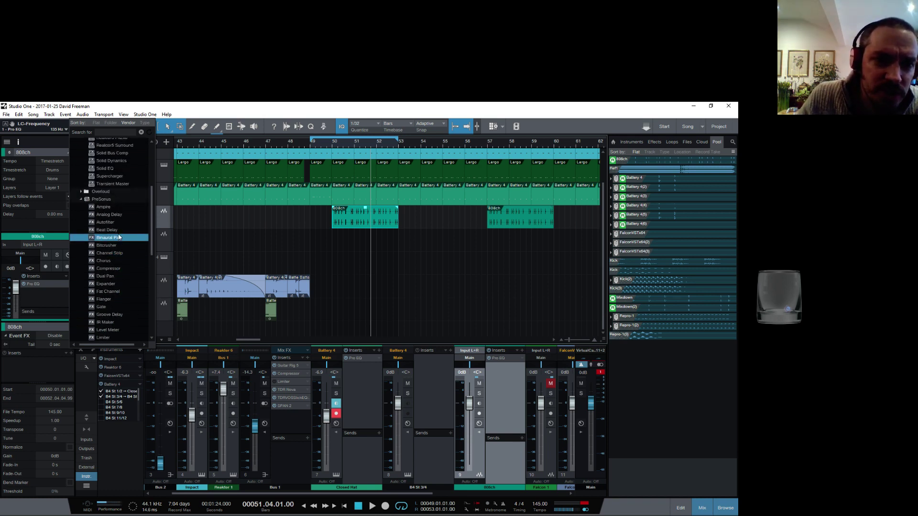
left_click(115, 223)
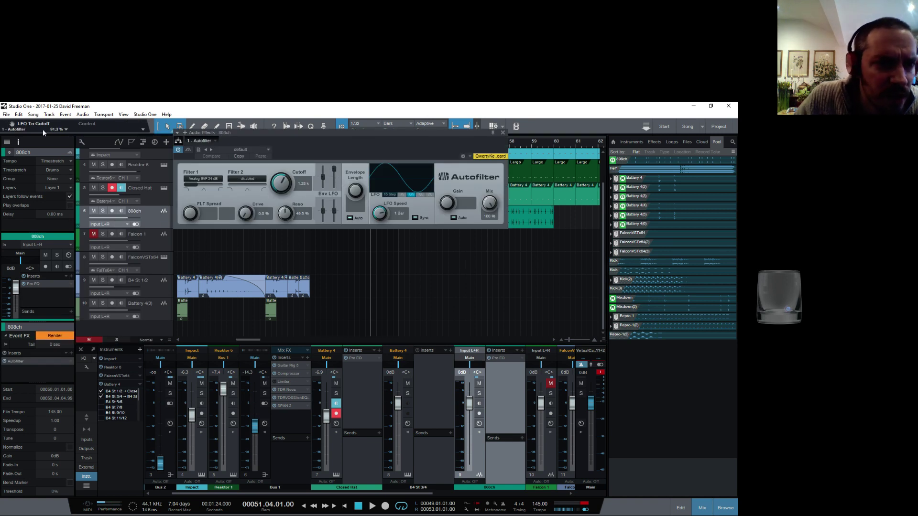
Set the Autofilter's LFO To Cutoff to 0% and lower its cutoff to about 484 Hz
left_click(57, 129)
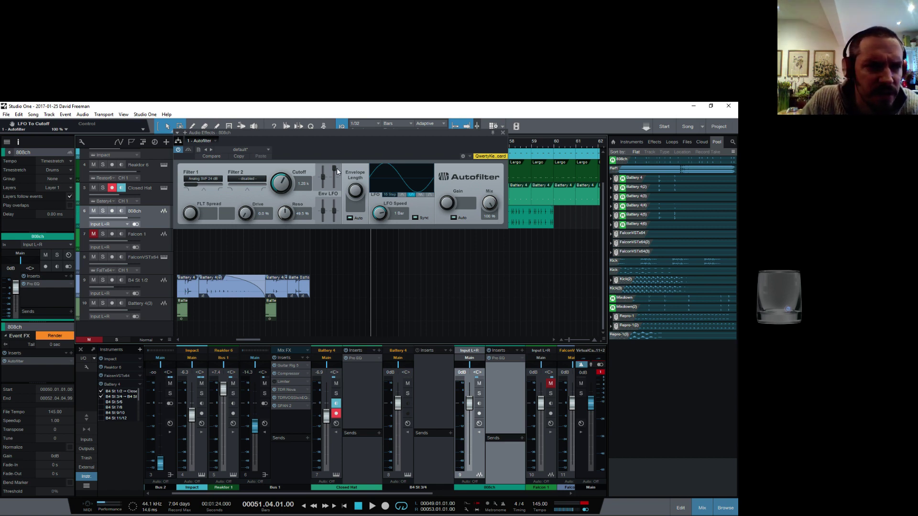
left_click(55, 129)
type("0")
key("Return")
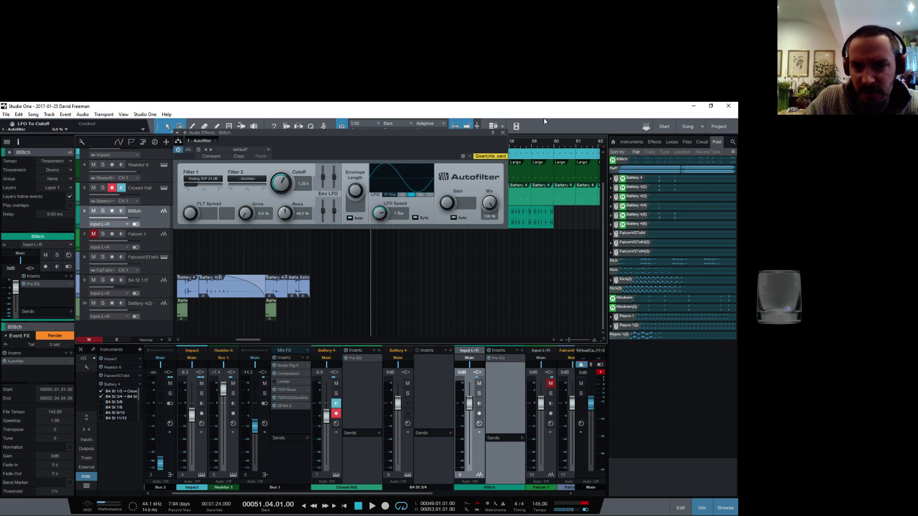
scroll(286, 181, "down", 4)
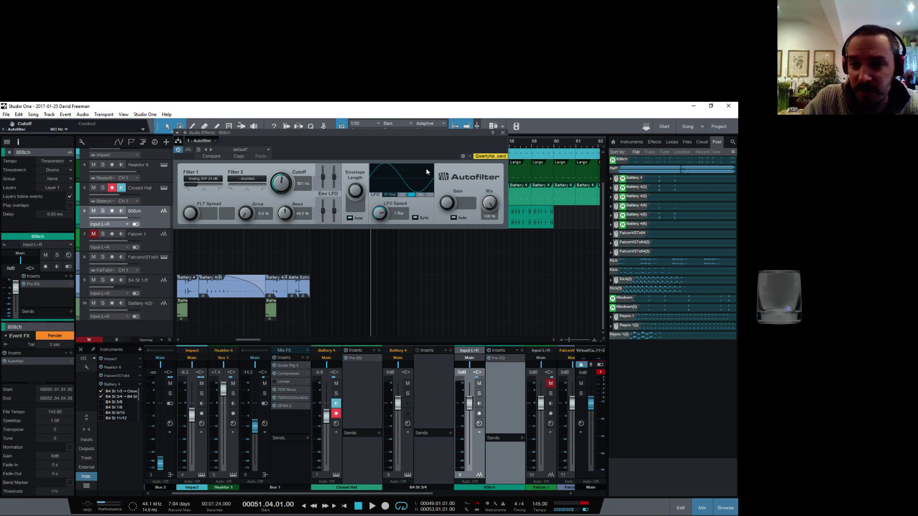
scroll(281, 180, "up", 1)
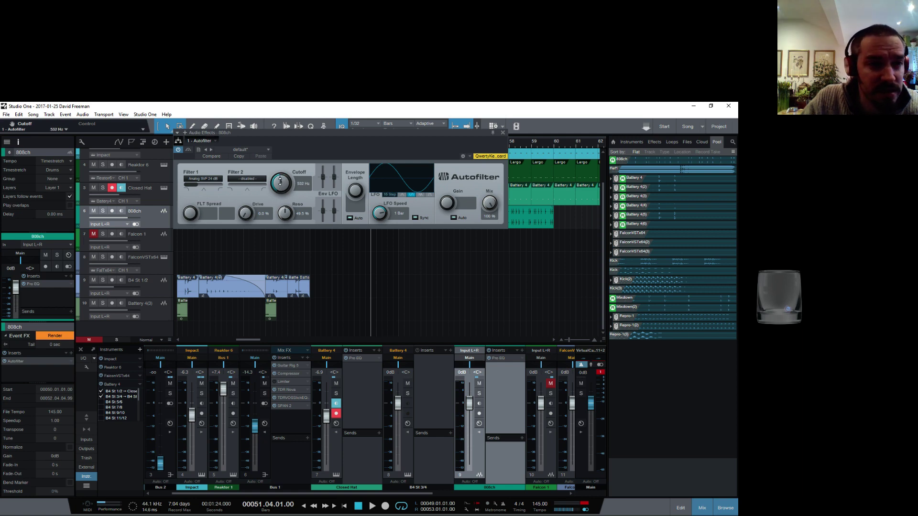
Open the filtered 808ch event in the audio editor and raise the Autofilter cutoff to about 684 Hz
left_click_drag(454, 135, 467, 245)
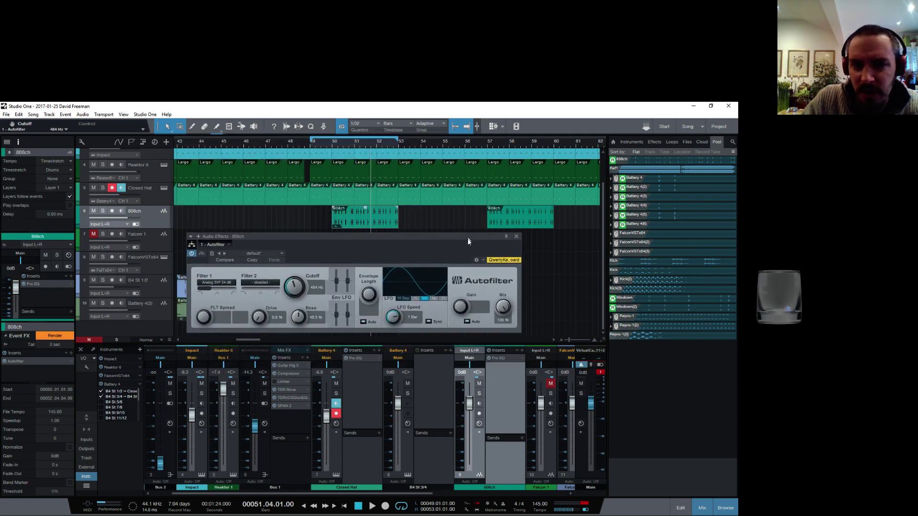
double_click(362, 221)
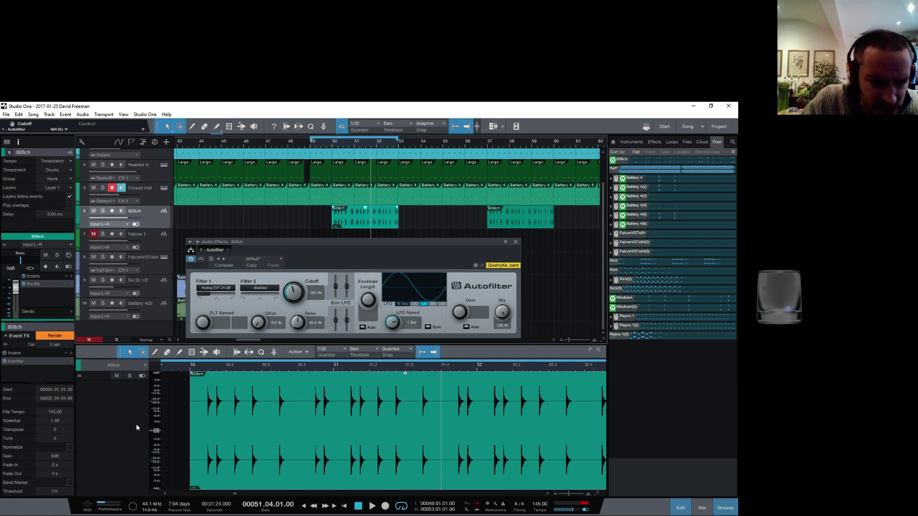
mouse_move(302, 294)
left_mouse_down()
mouse_move(291, 298)
mouse_move(300, 291)
left_mouse_up()
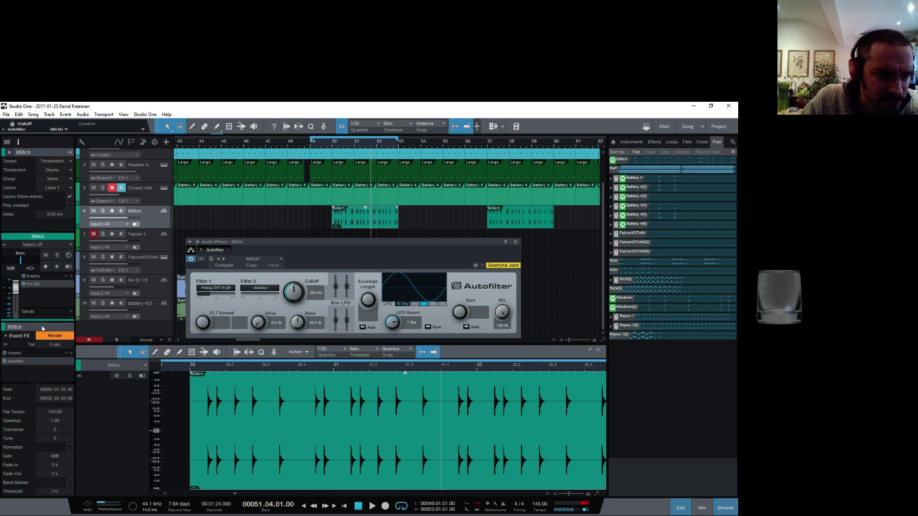
Show automation for the 808ch track and examine which insert parameters are available to automate
mouse_move(43, 324)
left_mouse_down()
mouse_move(45, 341)
mouse_move(50, 323)
left_mouse_up()
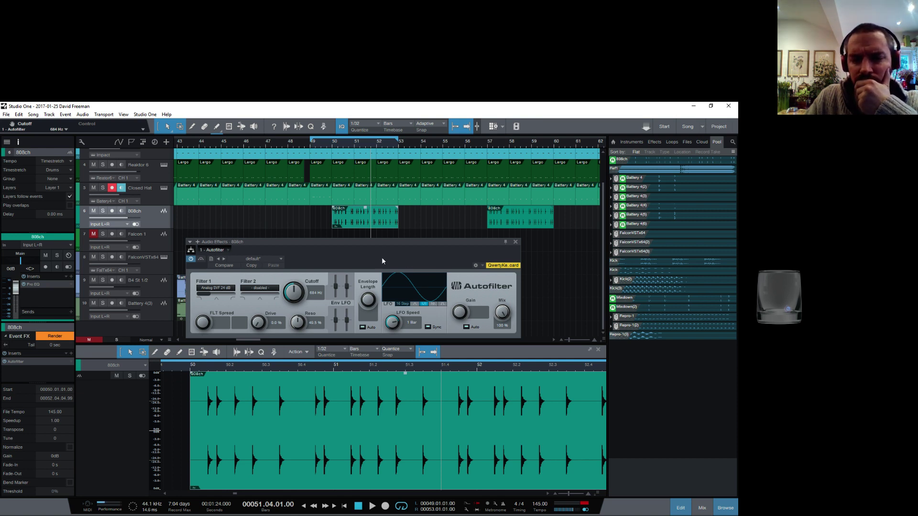
left_click(153, 213)
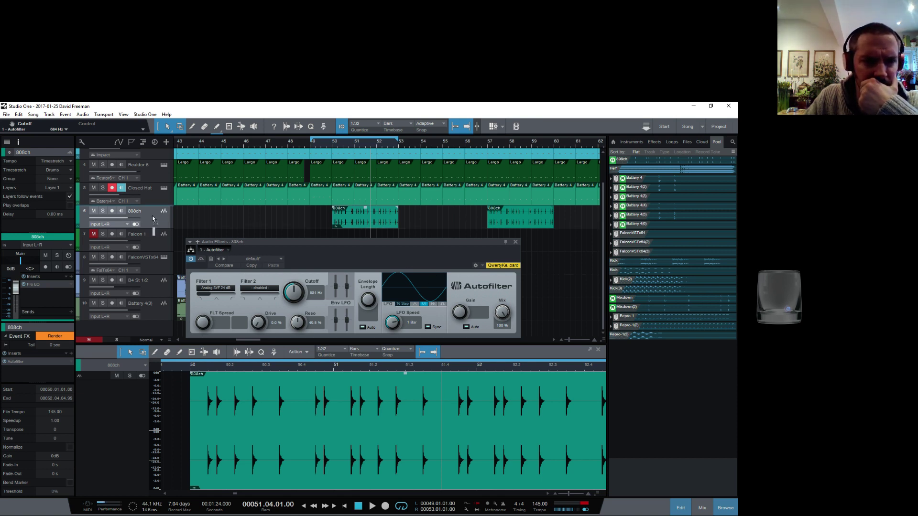
right_click(153, 215)
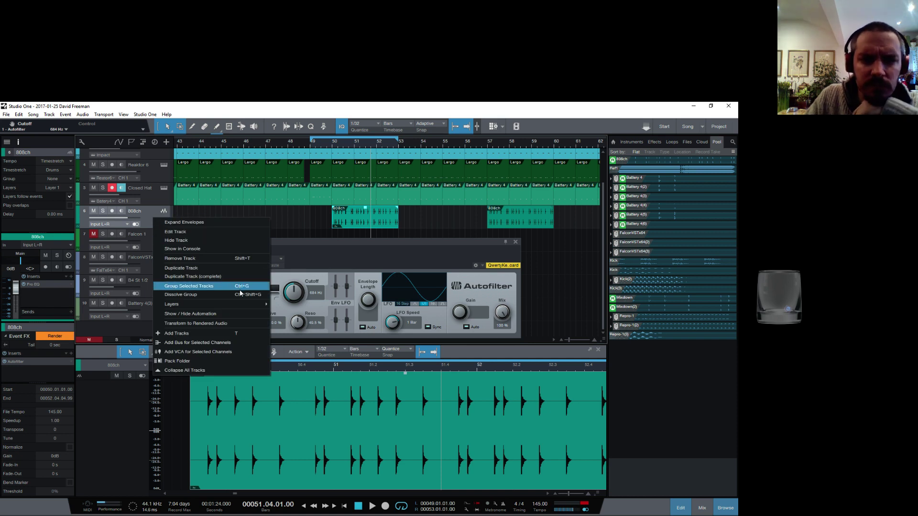
left_click(133, 210)
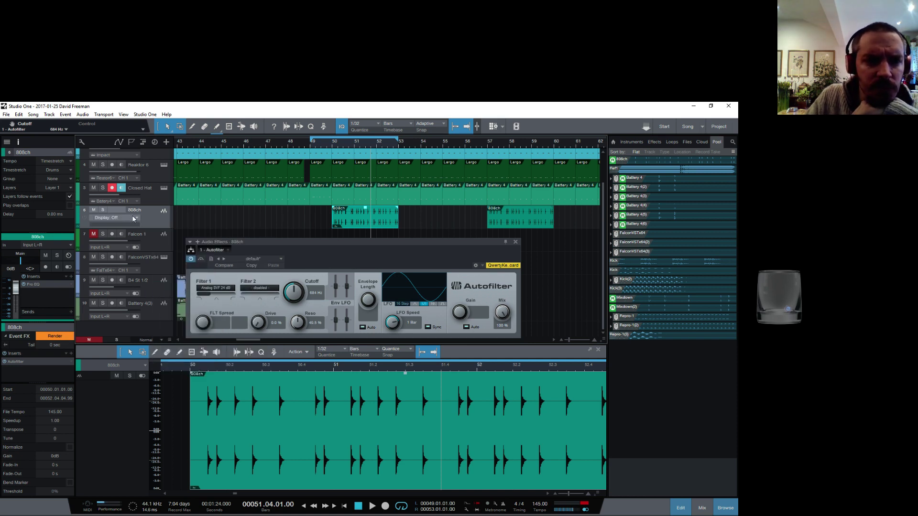
left_click(134, 218)
left_click(123, 255)
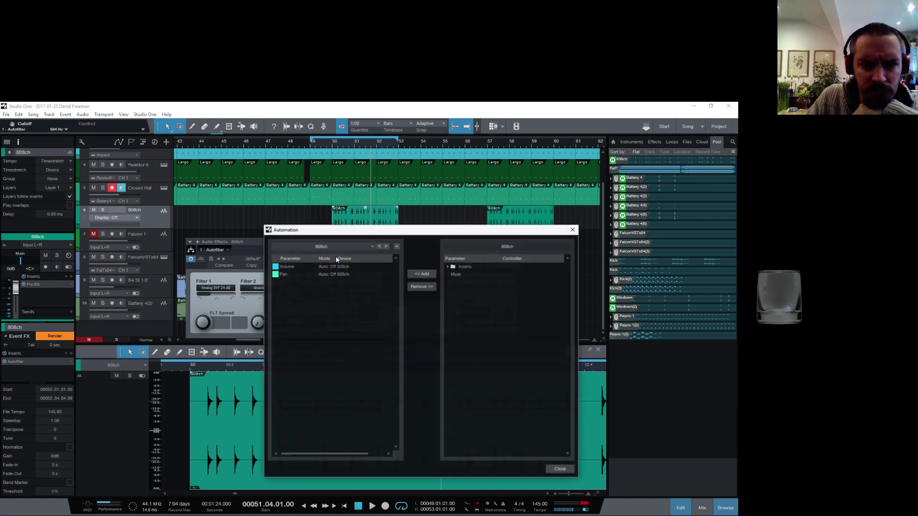
double_click(461, 268)
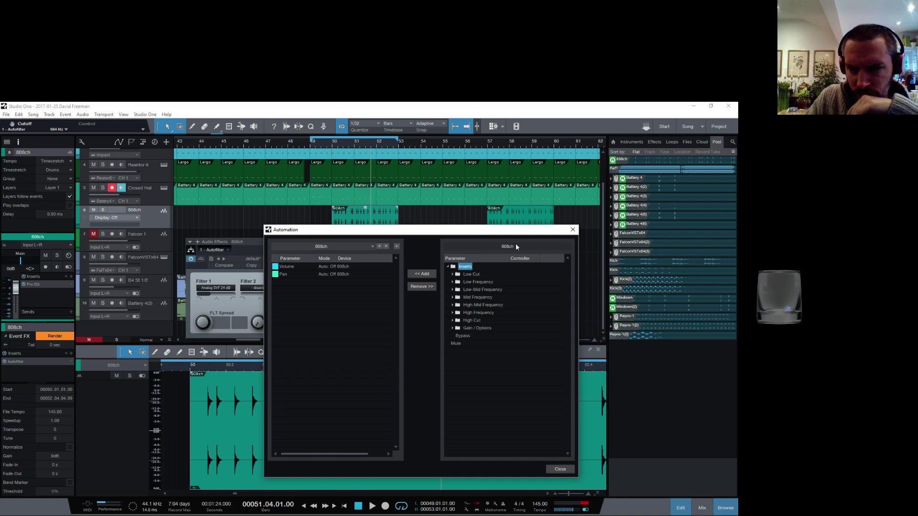
left_click(560, 470)
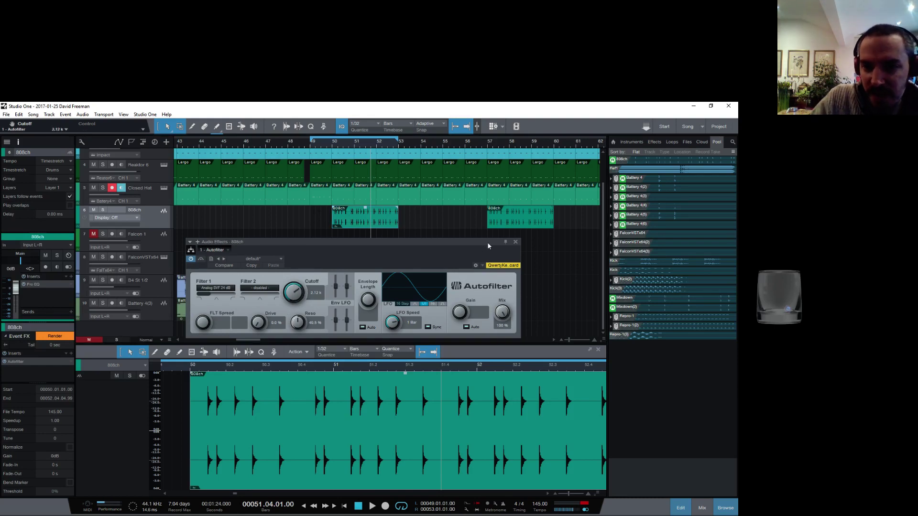
Remove the Autofilter effect from the 808ch event at bar 50
left_click(515, 242)
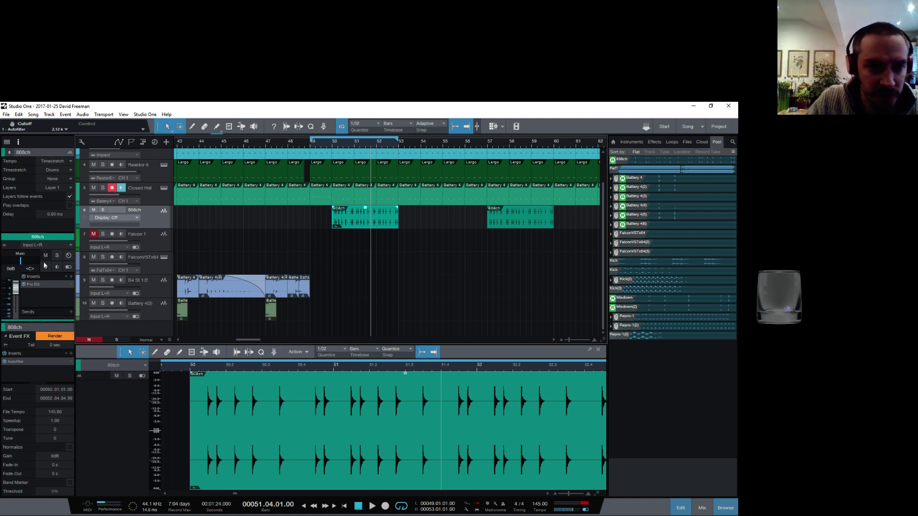
right_click(28, 361)
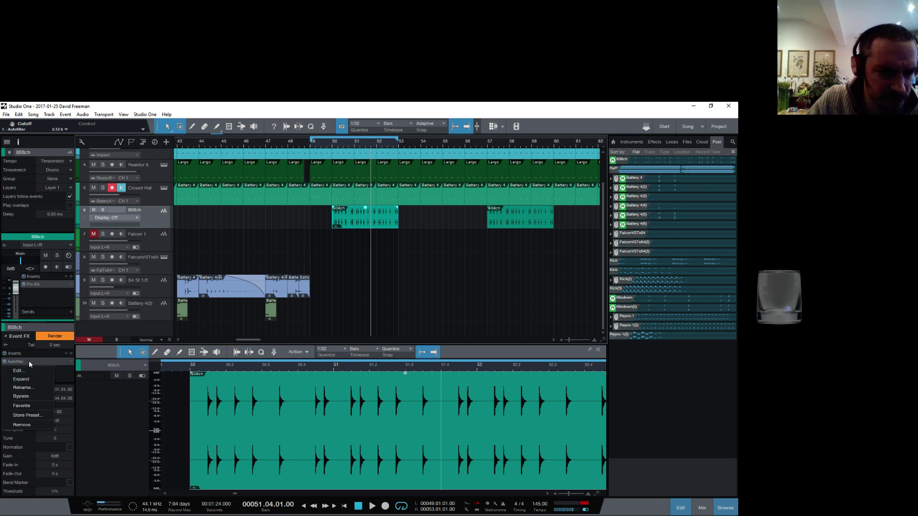
left_click(25, 425)
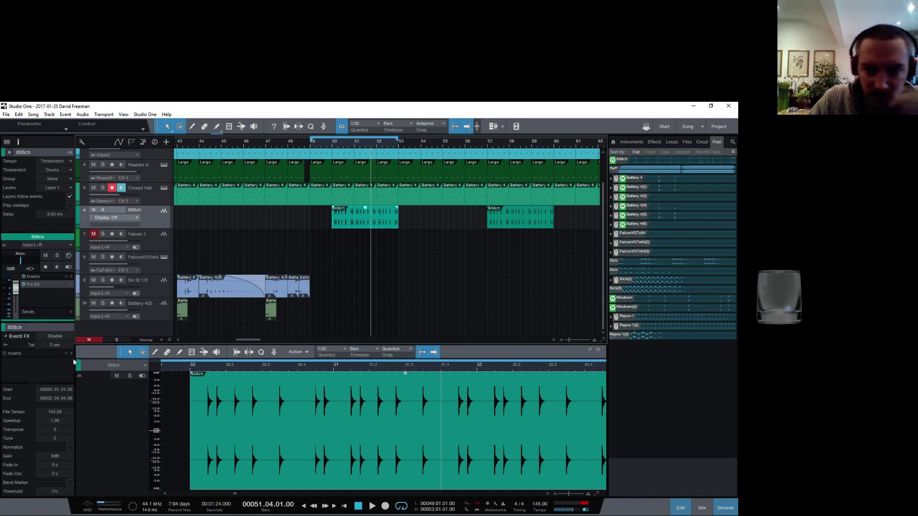
left_click(71, 353)
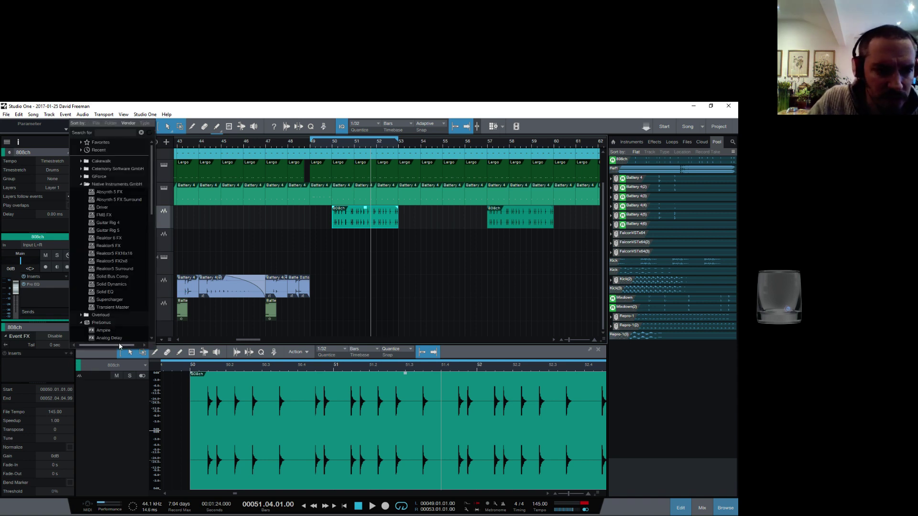
left_click(148, 226)
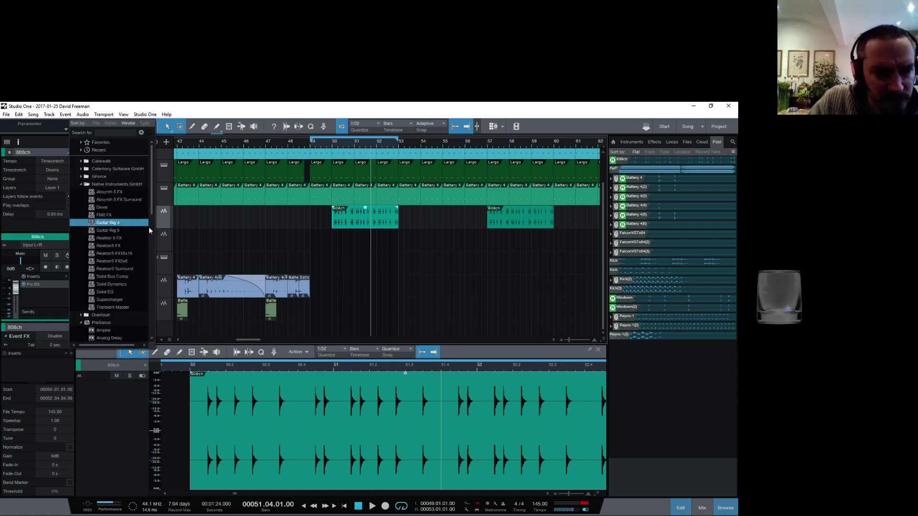
left_click(148, 230)
Enable Event FX on the 808ch event at bar 57 and insert Guitar Rig 5
left_click(502, 224)
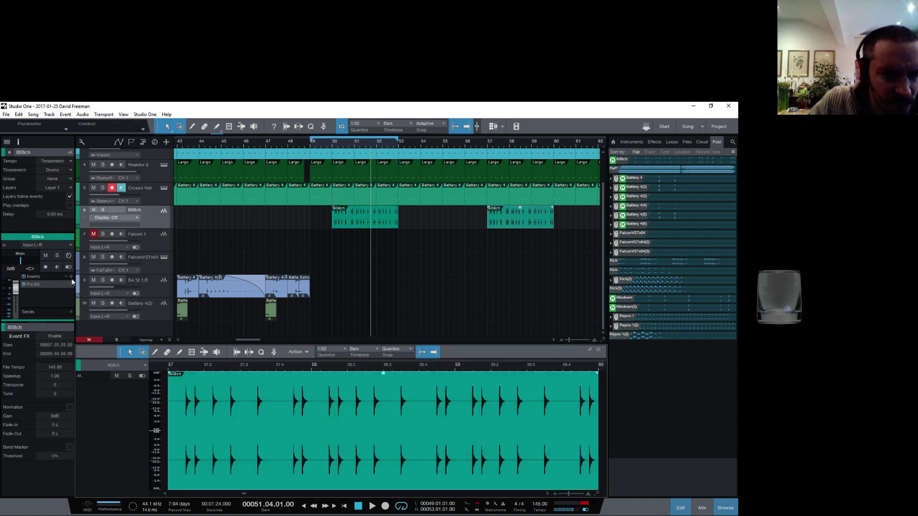
left_click(54, 337)
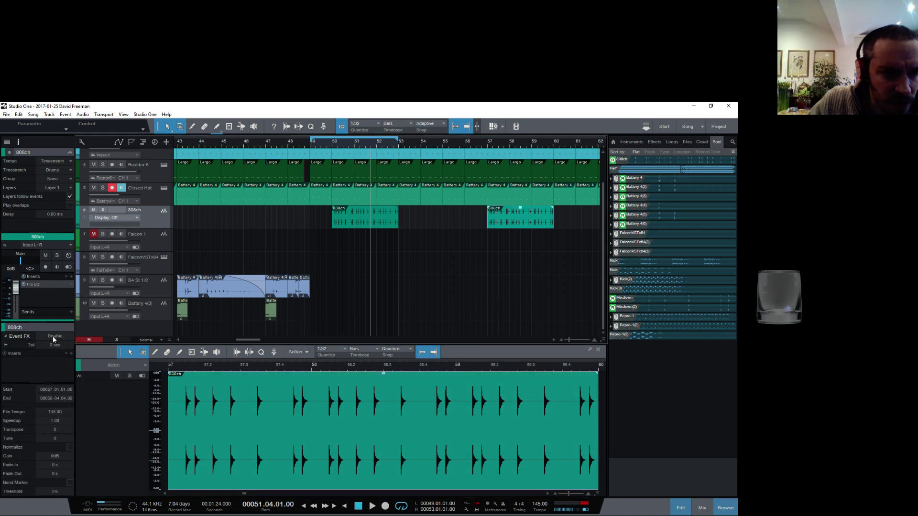
left_click(71, 354)
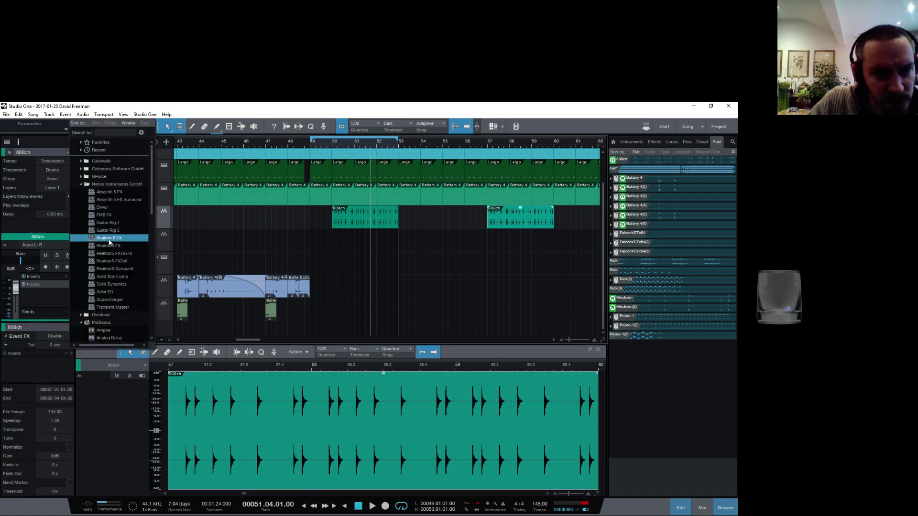
left_click(107, 230)
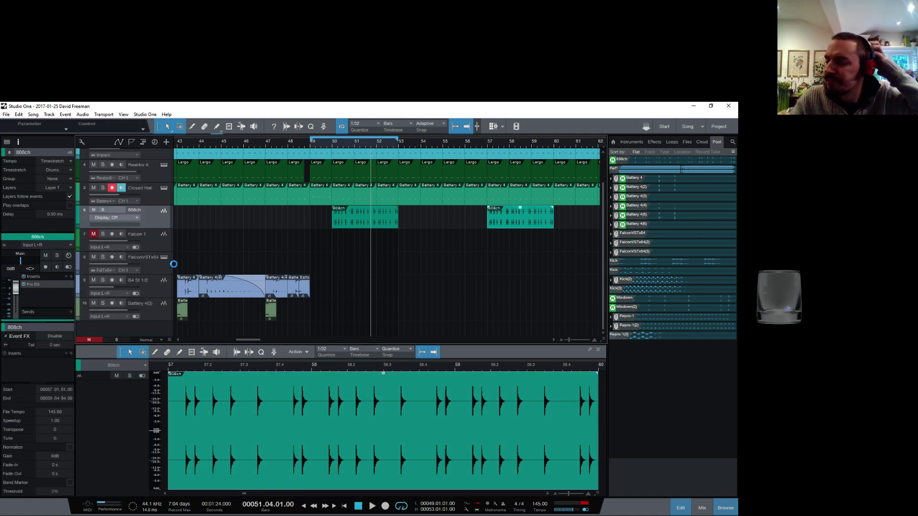
Add the Hot Solo+ amplifier to the Guitar Rig rack and switch off its matched cabinet
left_click(262, 295)
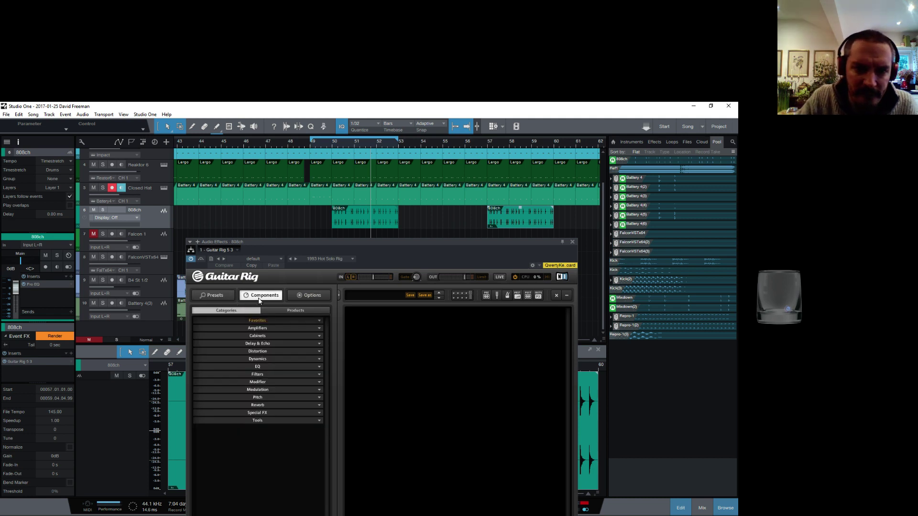
left_click(275, 329)
scroll(311, 368, "down", 1)
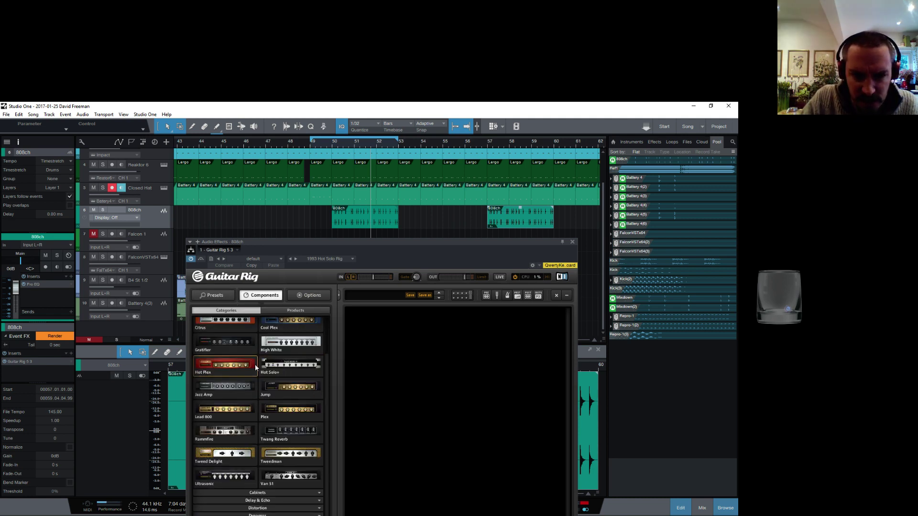
left_click_drag(288, 367, 449, 347)
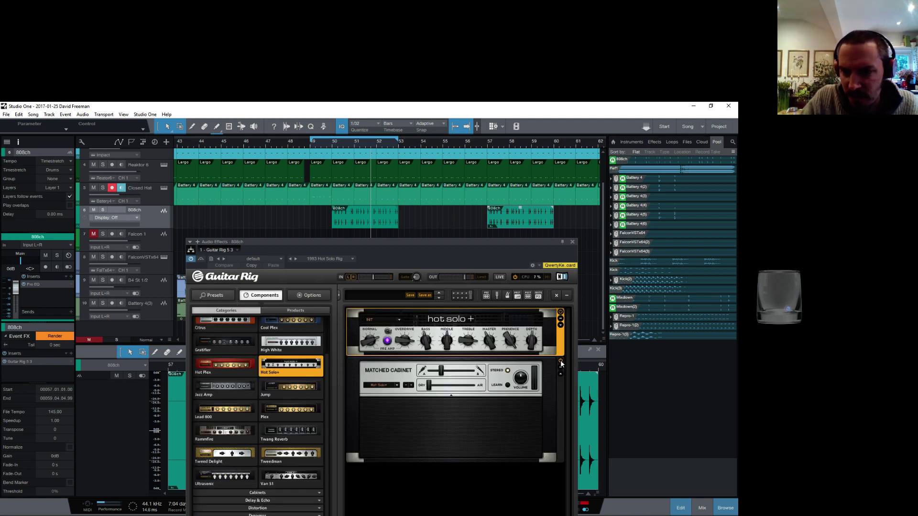
left_click(561, 362)
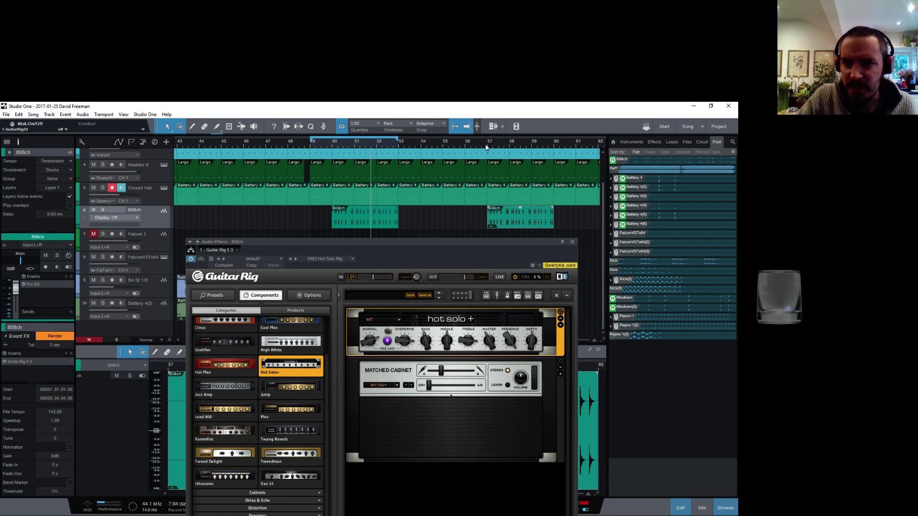
Lower Guitar Rig's output to about -15 dB and adjust the amp's Normal gain while auditioning the soloed 808ch track from bar 57
left_click_drag(465, 278, 451, 280)
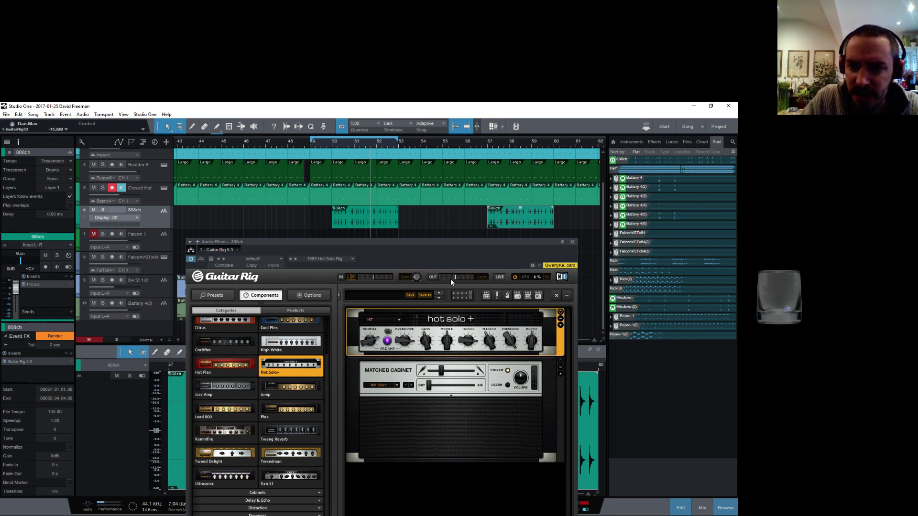
left_click(487, 140)
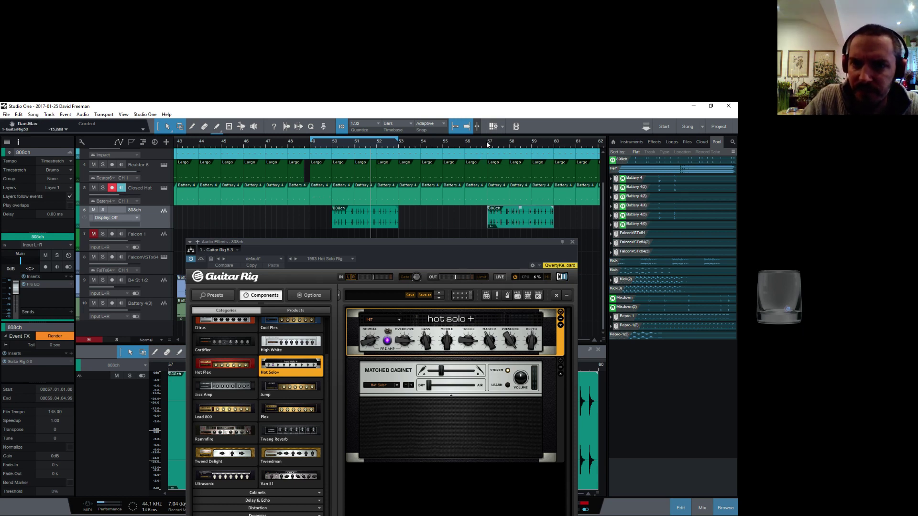
left_click(102, 212)
key("space")
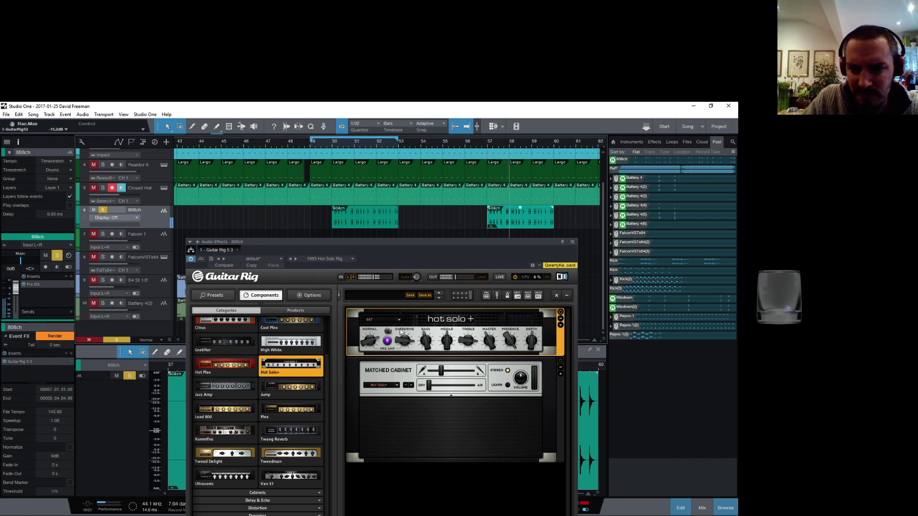
left_click_drag(400, 332, 372, 337)
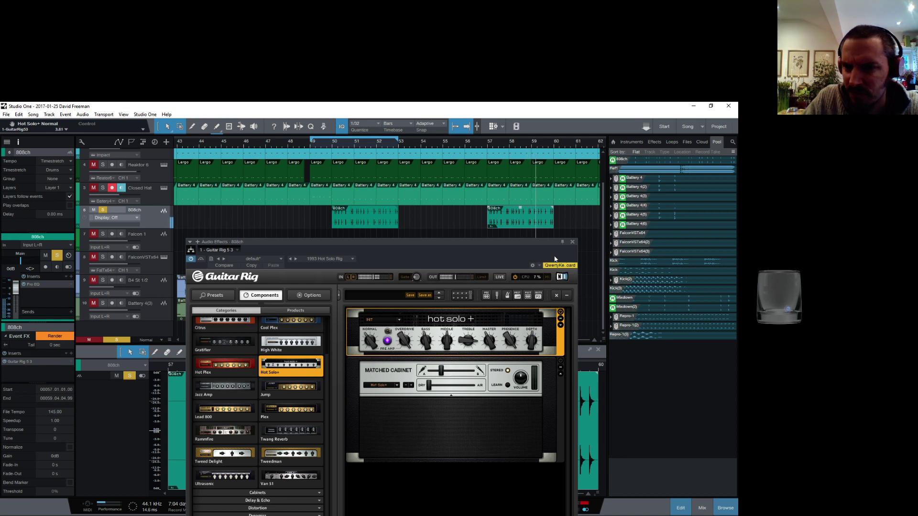
Expand the Hot Solo+ amp's extra settings and switch the amp off
left_click(561, 325)
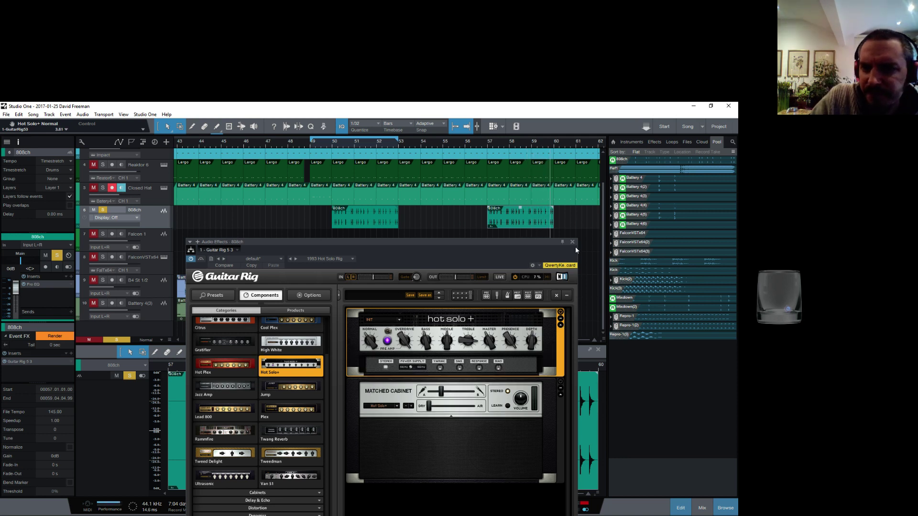
left_click_drag(430, 242, 403, 153)
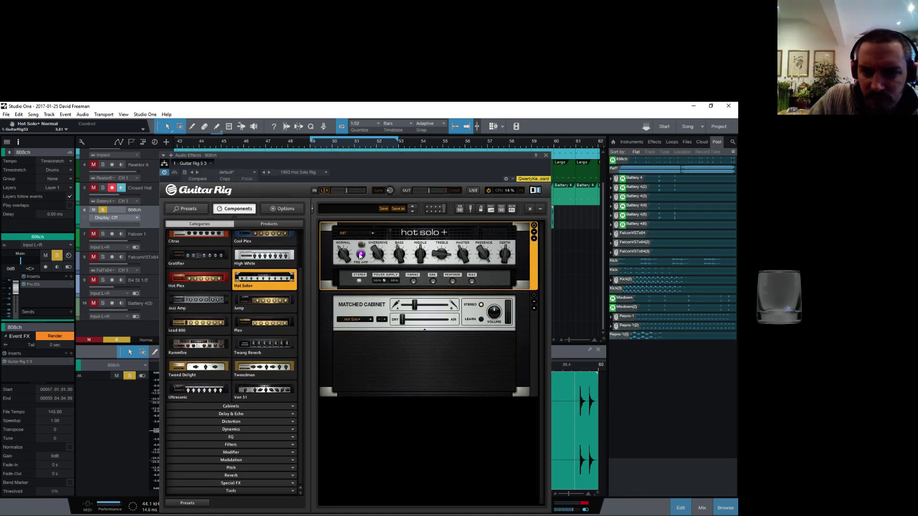
left_click(534, 225)
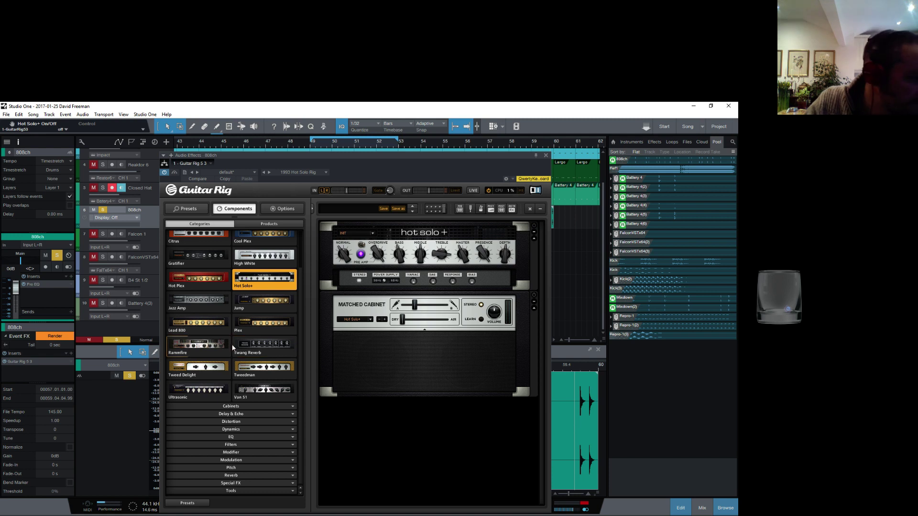
Add the Transpose Stretch pitch effect below the cabinet and turn it on with dry/wet at 100
left_click(254, 483)
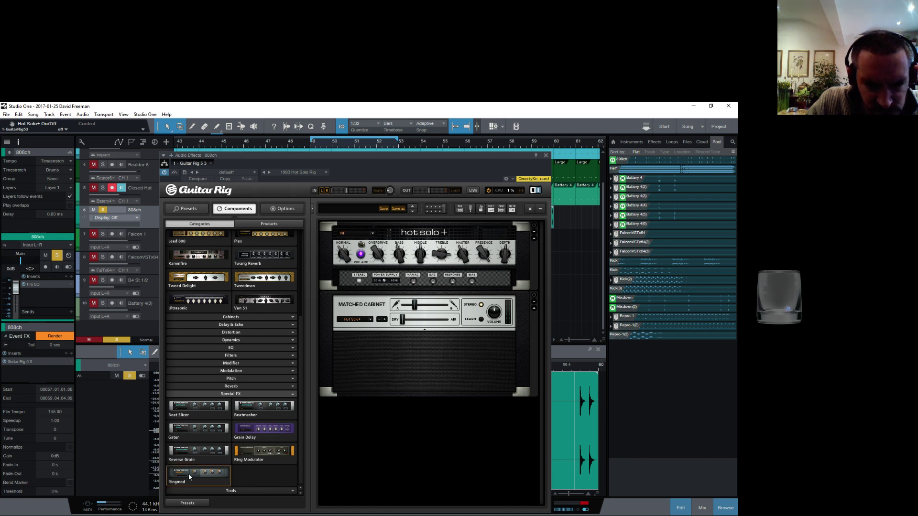
left_click(245, 377)
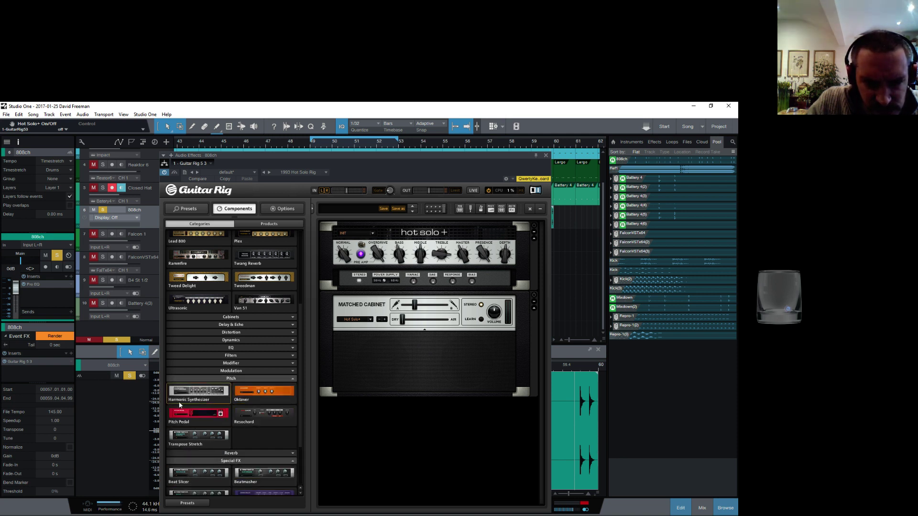
left_click_drag(187, 441, 483, 421)
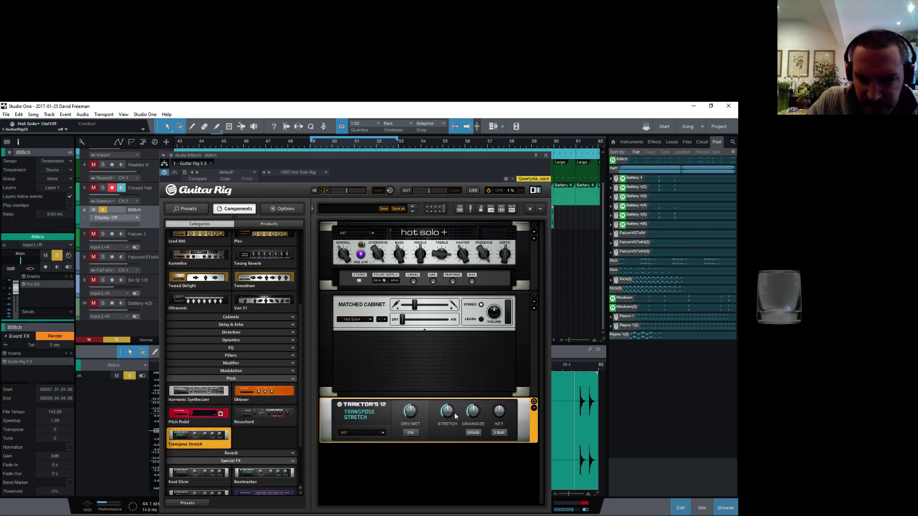
left_click(411, 432)
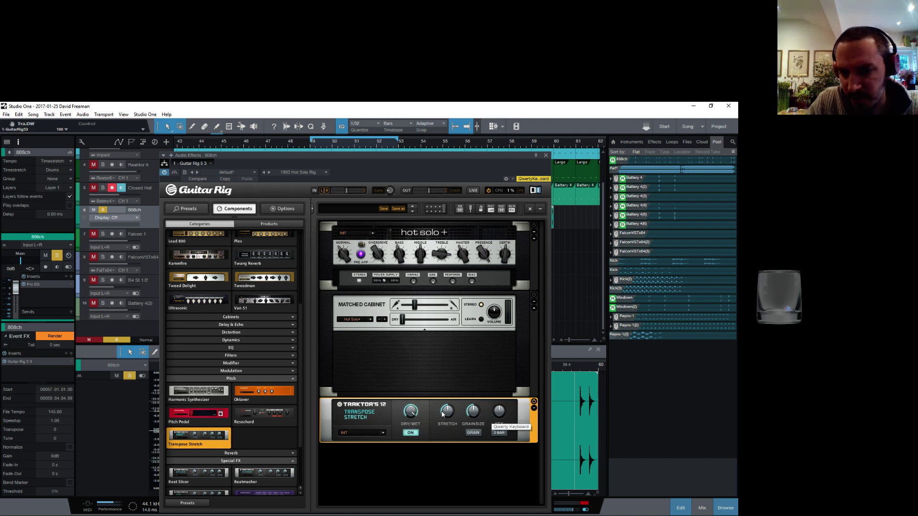
Set the Transpose Stretch effect's Stretch to about 35 and audition the processed event
mouse_move(447, 411)
left_mouse_down()
mouse_move(452, 390)
mouse_move(447, 407)
left_mouse_up()
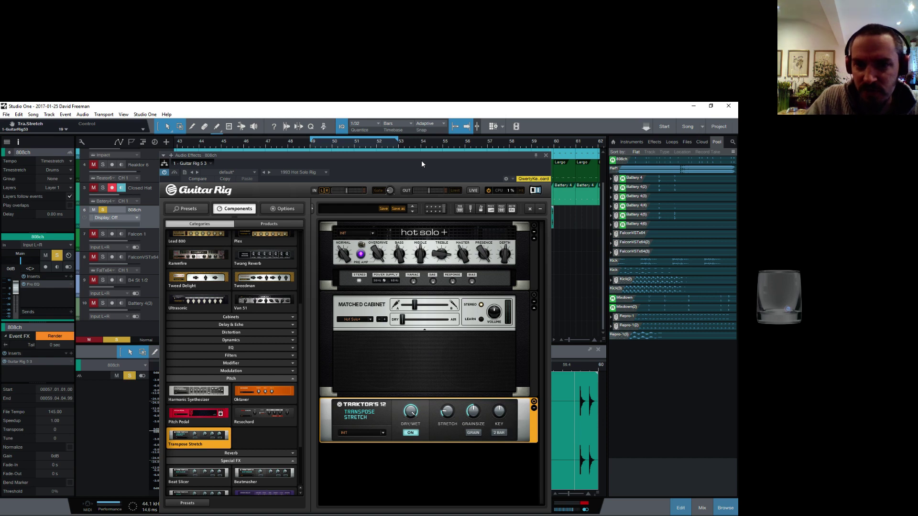
left_click_drag(421, 157, 346, 148)
left_click_drag(370, 390, 386, 354)
key("space")
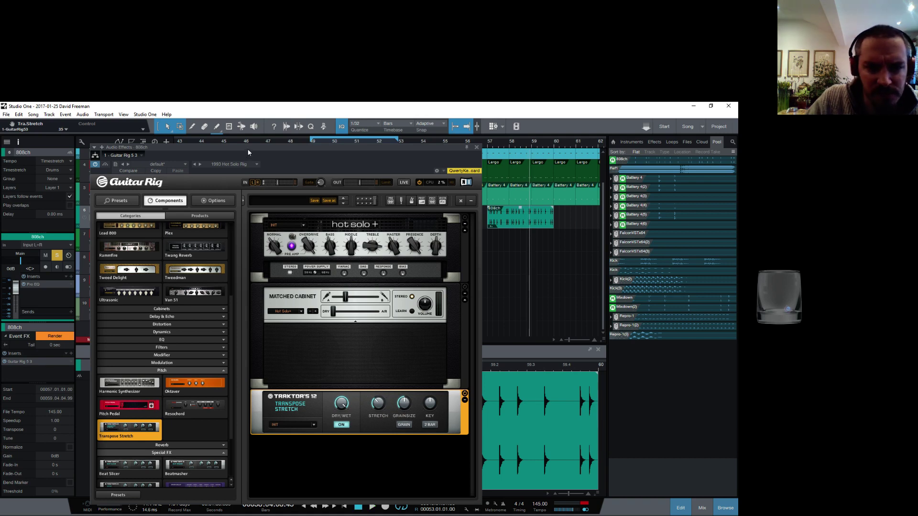
Set the Transpose Stretch effect's Stretch to about 75 while auditioning the bar 57 event
left_click_drag(248, 153, 252, 157)
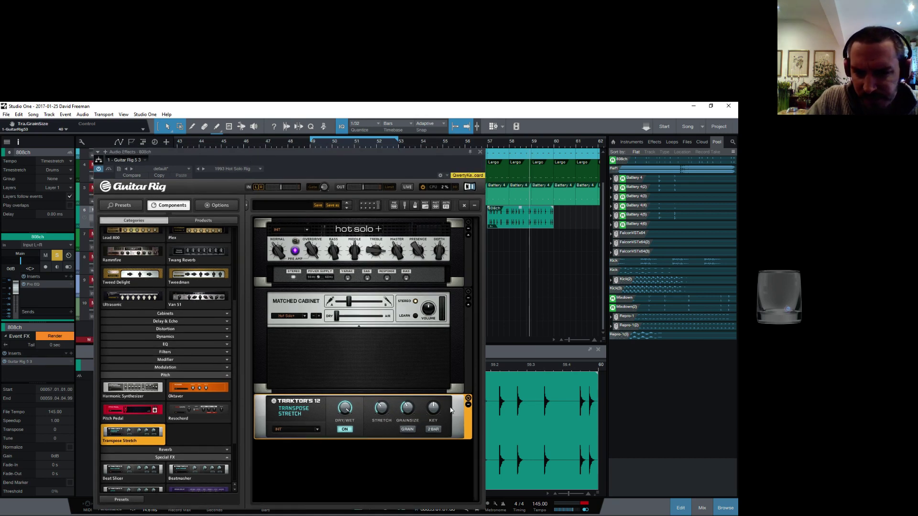
left_click(494, 146)
key("space")
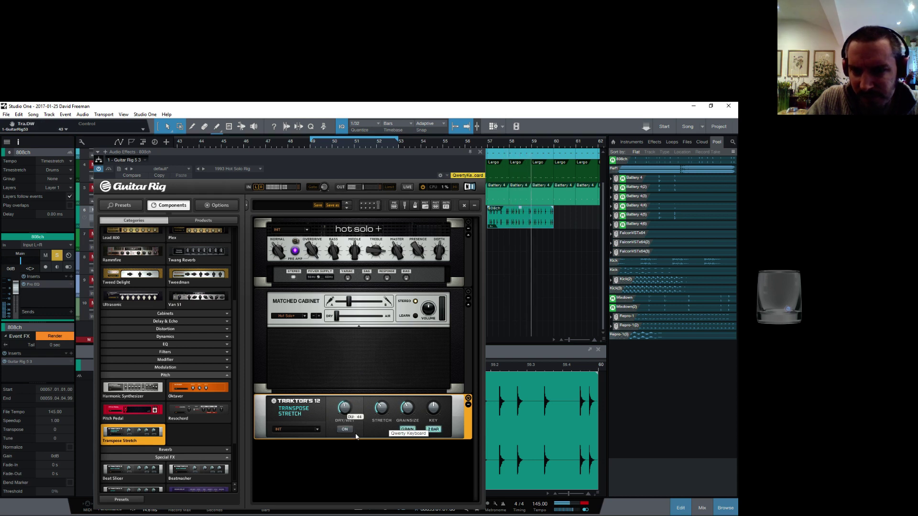
left_click_drag(382, 408, 385, 389)
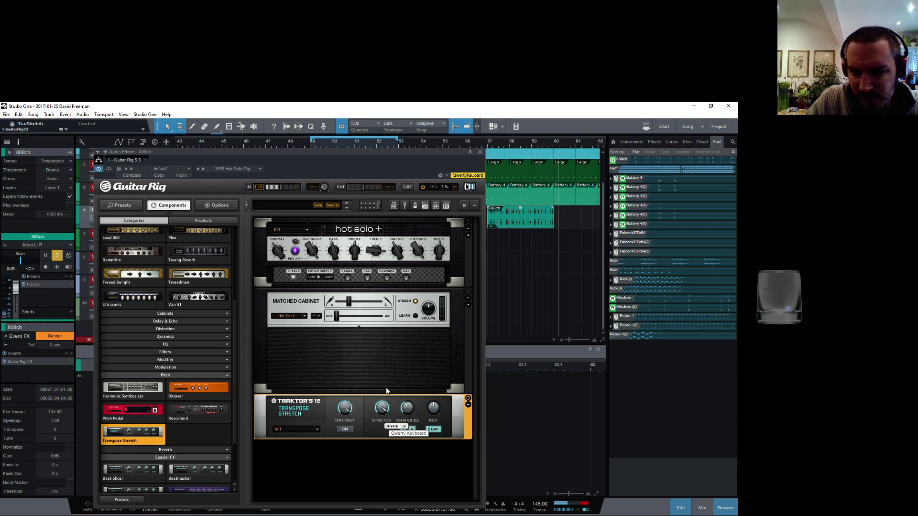
Return the playhead to bar 50, where the first 808ch event starts, and close the Guitar Rig editor
left_click_drag(397, 145, 374, 339)
left_click_drag(436, 145, 400, 131)
left_click(360, 146)
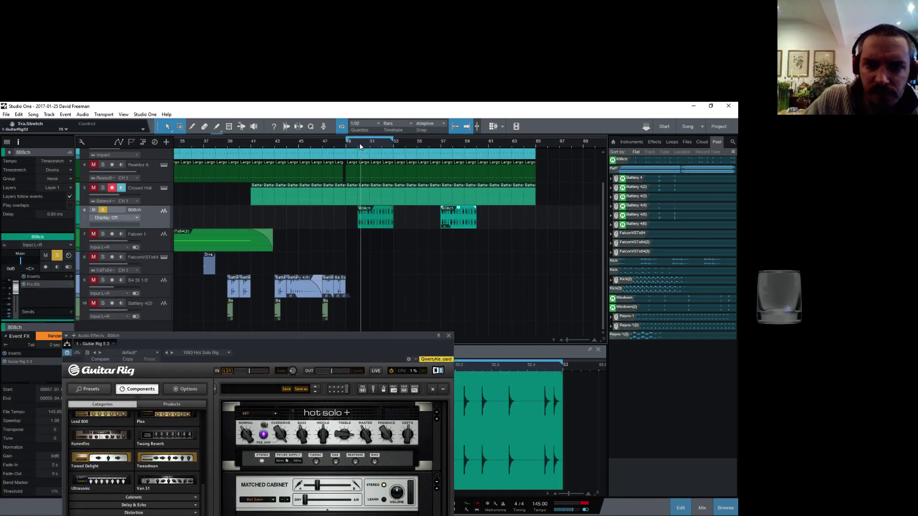
left_click(358, 146)
left_click(448, 337)
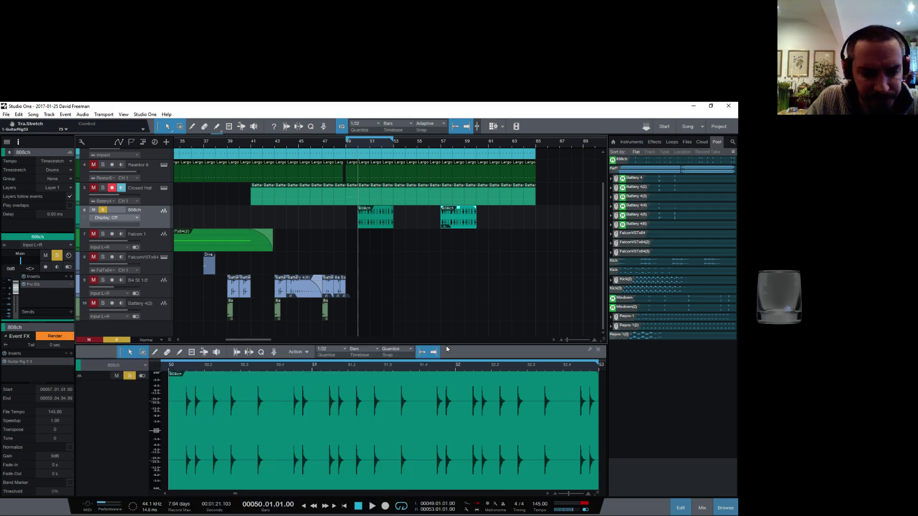
Show the mixer and add the PreSonus Autofilter as an insert on the 808ch channel
key("F3")
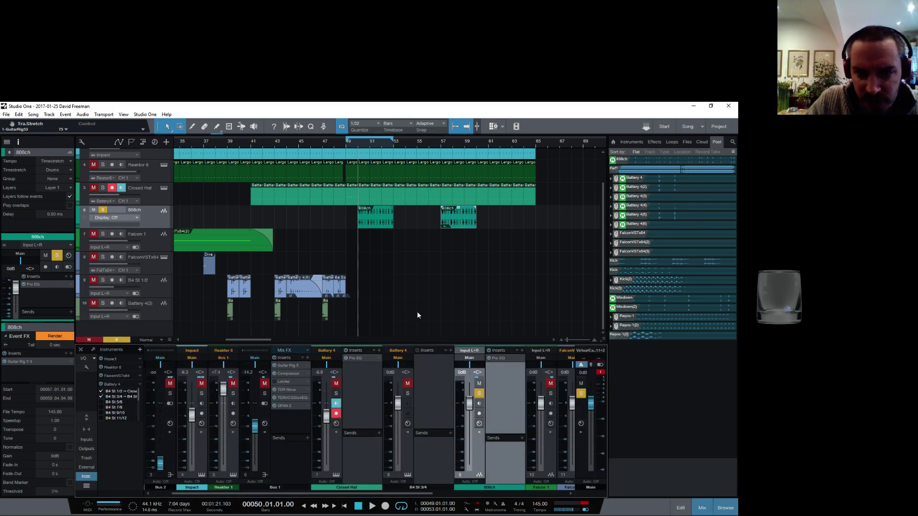
left_click(522, 351)
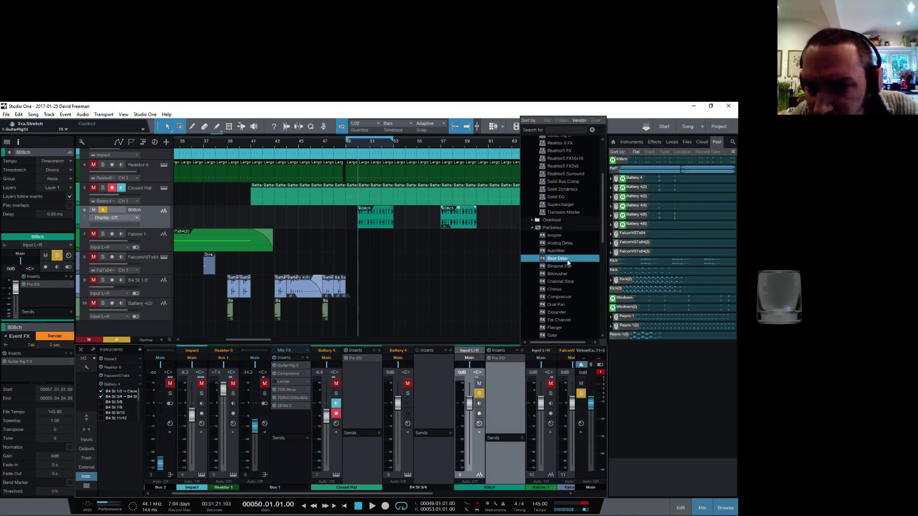
left_click(563, 251)
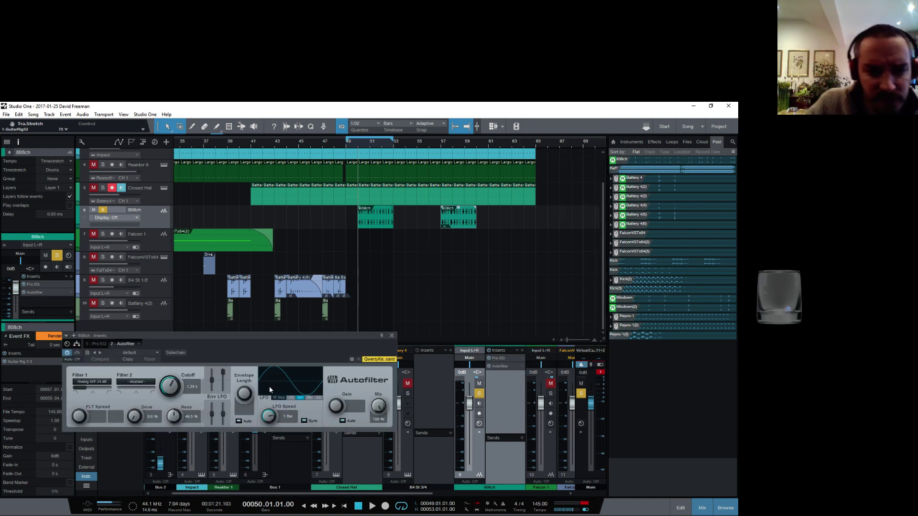
Set the Autofilter's LFO To Cutoff amount to 0% and its cutoff to about 1.81 kHz while auditioning from bar 50
left_click_drag(165, 384, 167, 390)
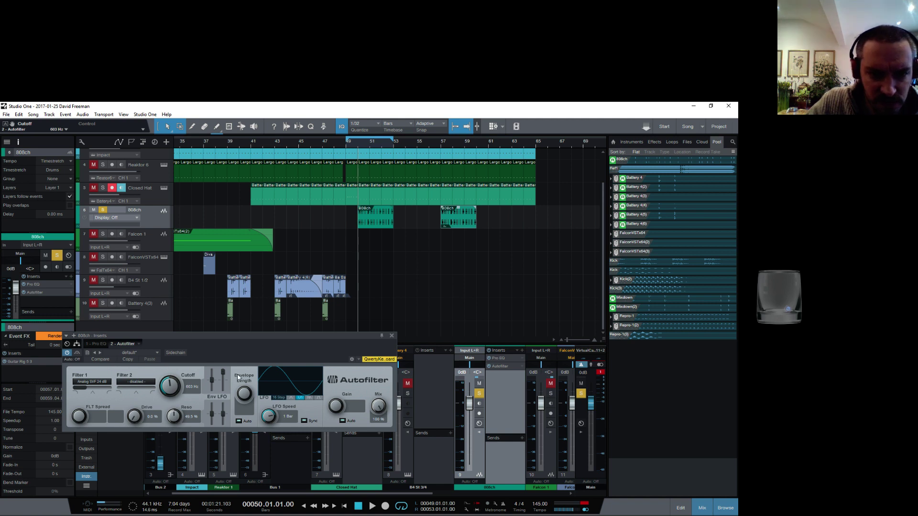
left_click(222, 372)
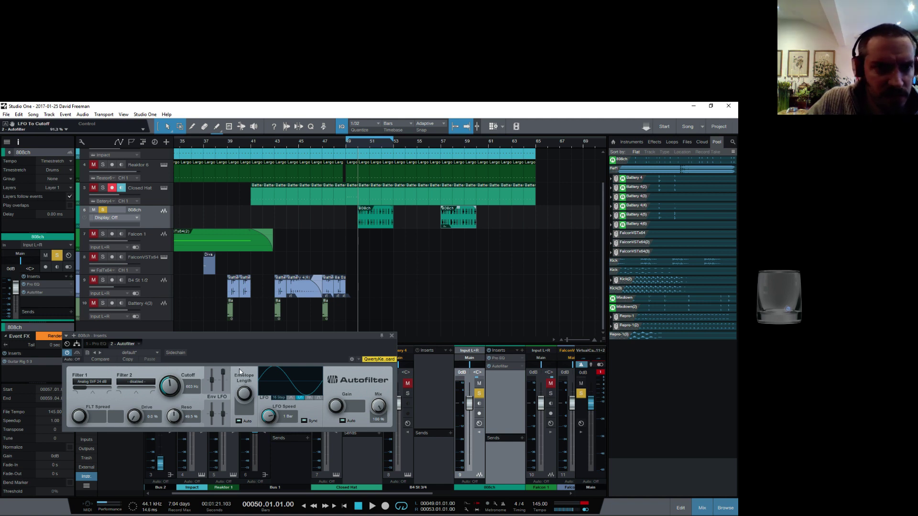
left_click(52, 130)
type("0")
key("Return")
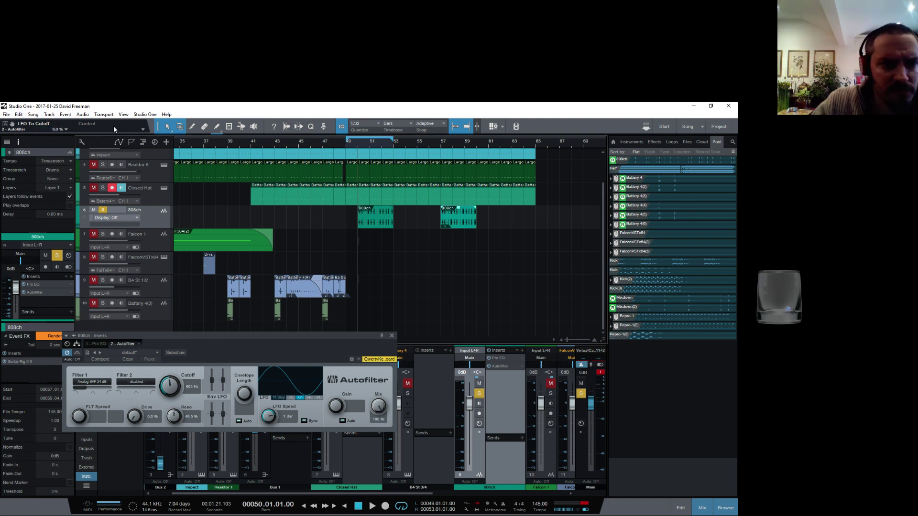
left_click_drag(160, 389, 167, 388)
key("space")
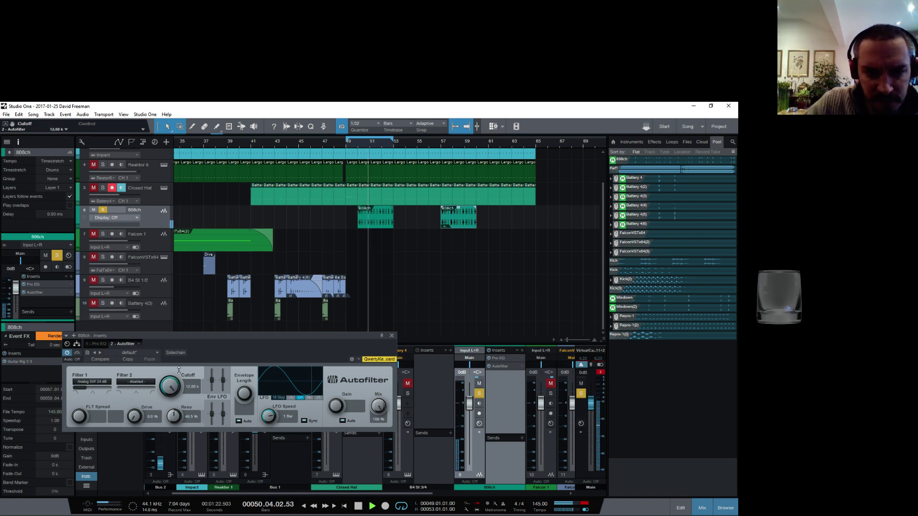
Add the Autofilter's Cutoff parameter as an automation envelope on the 808ch track
right_click(154, 223)
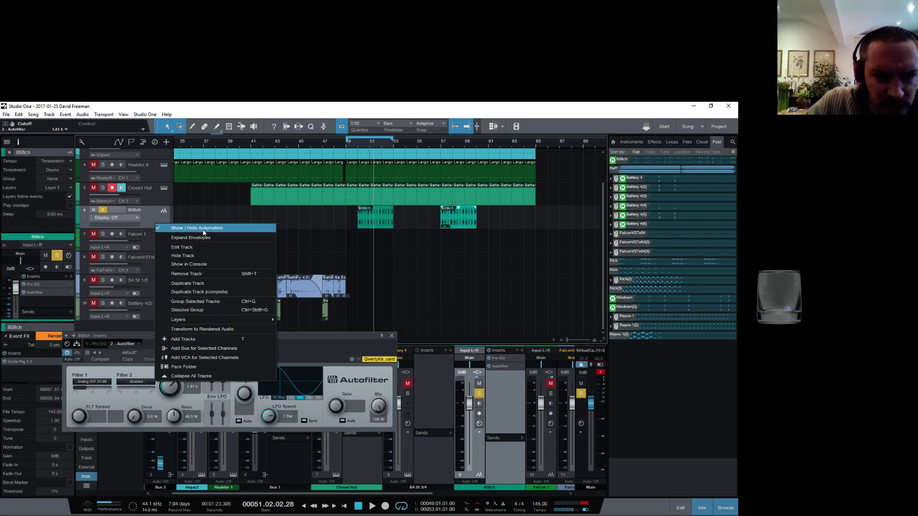
left_click(148, 212)
left_click(115, 218)
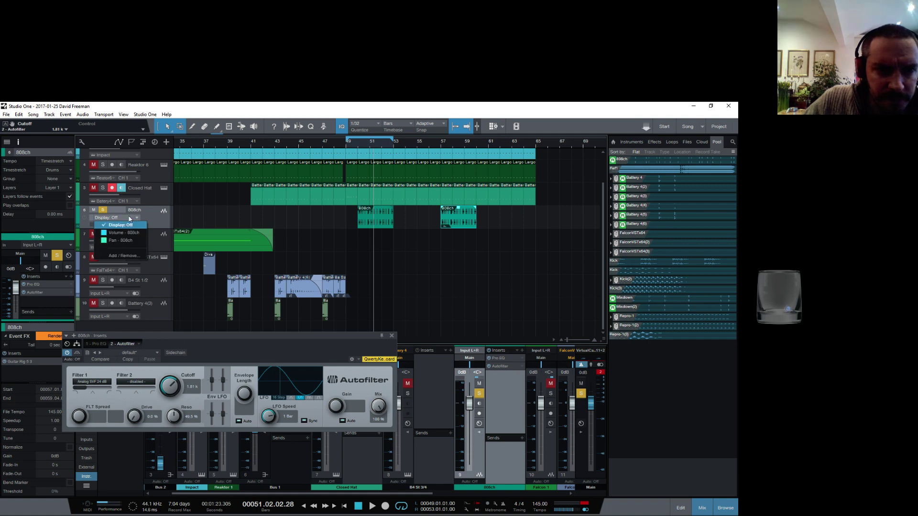
left_click(114, 257)
left_click(452, 266)
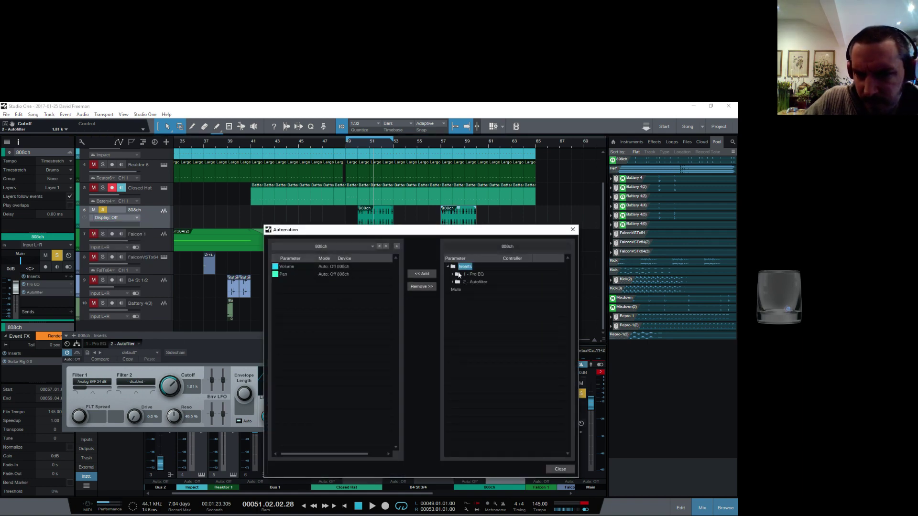
left_click(454, 282)
double_click(472, 290)
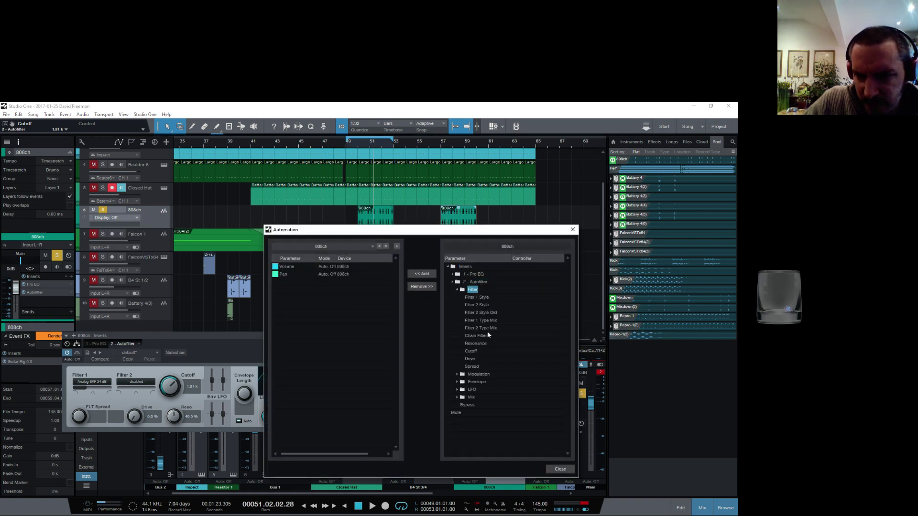
left_click(471, 351)
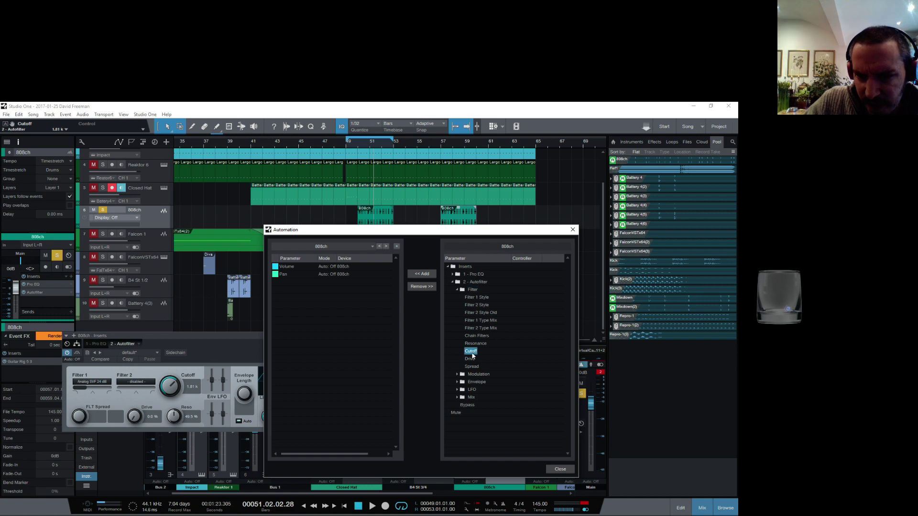
left_click(422, 274)
left_click(565, 472)
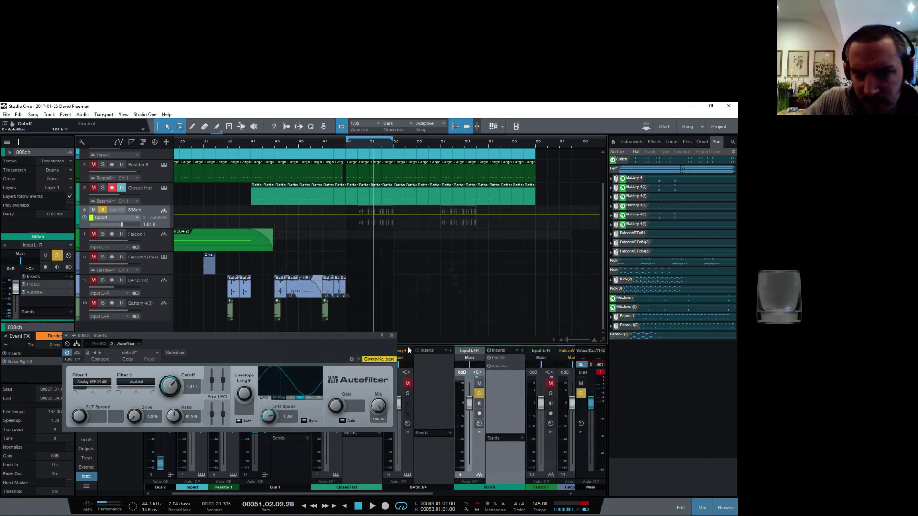
Draw a rising cutoff ramp over the event from bar 50 to 53, lower the Autofilter's resonance to about 6%, and audition it
left_click(361, 217)
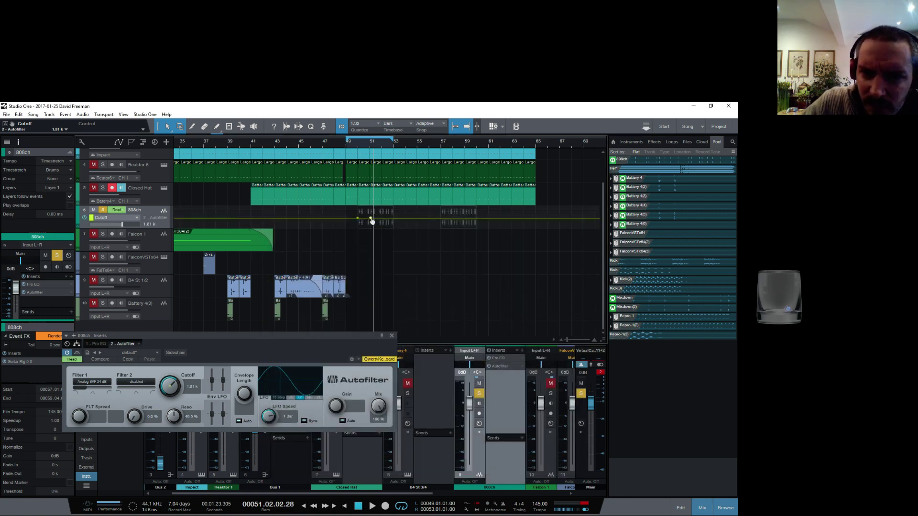
left_click(392, 212)
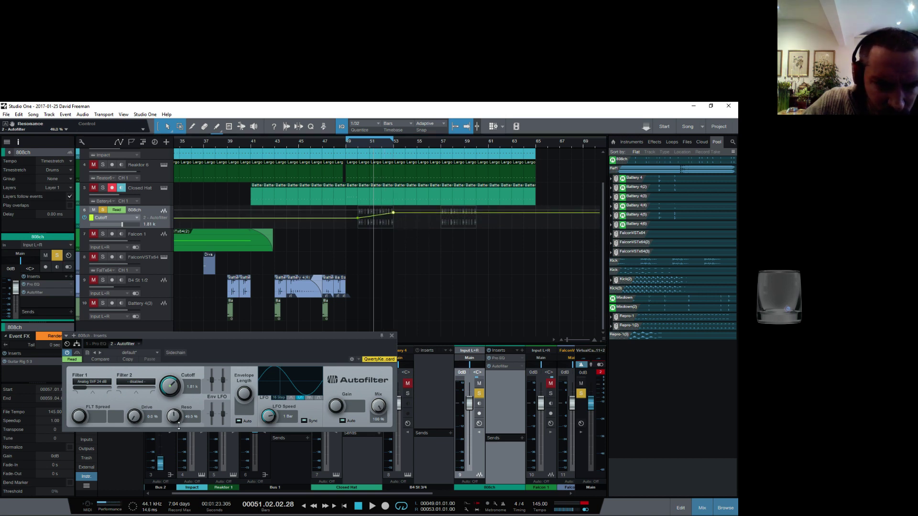
left_click_drag(173, 416, 195, 457)
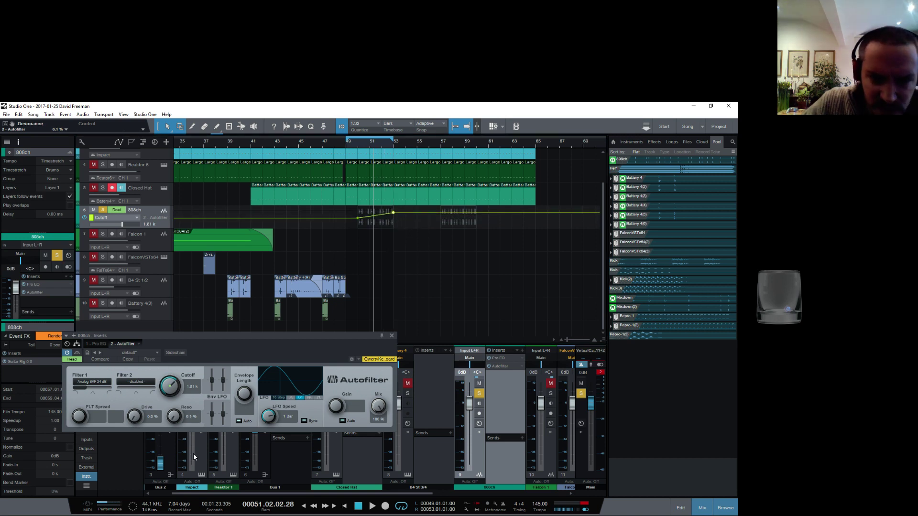
left_click(358, 147)
key("space")
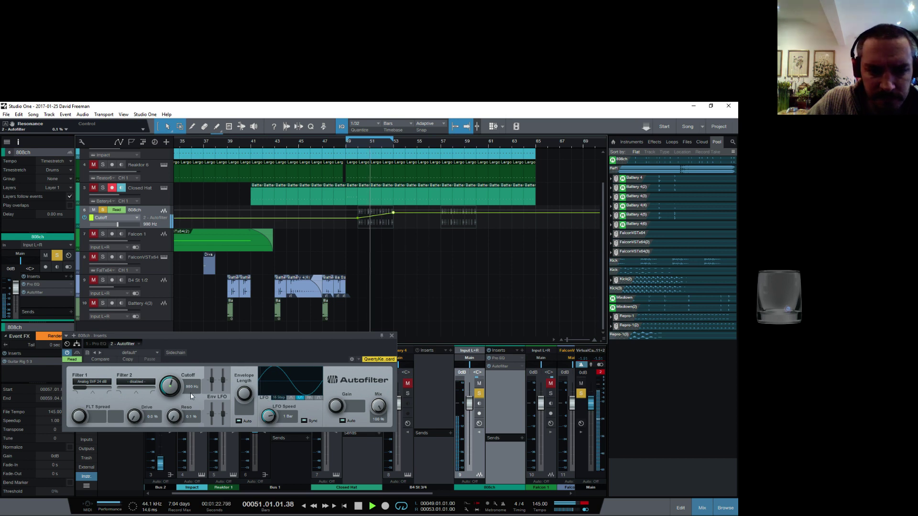
key("space")
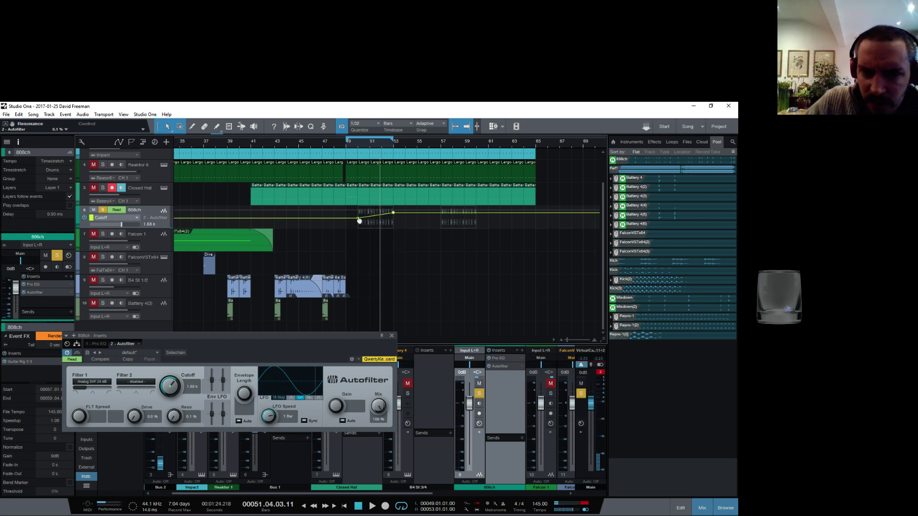
Raise the start and end points of the cutoff ramp, starting at about 3 kHz, and audition the sweep from bar 50
left_click_drag(360, 220, 393, 211)
left_click(360, 147)
key("space")
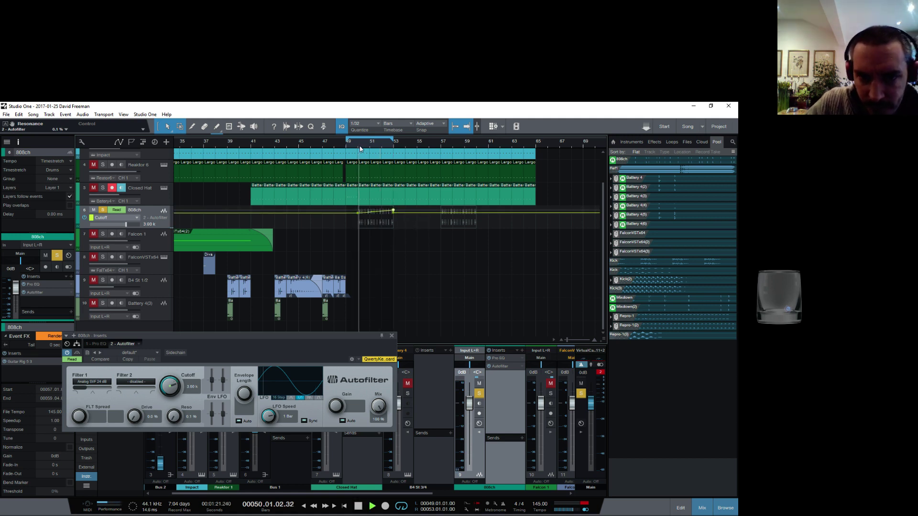
left_click(394, 214)
key("Delete")
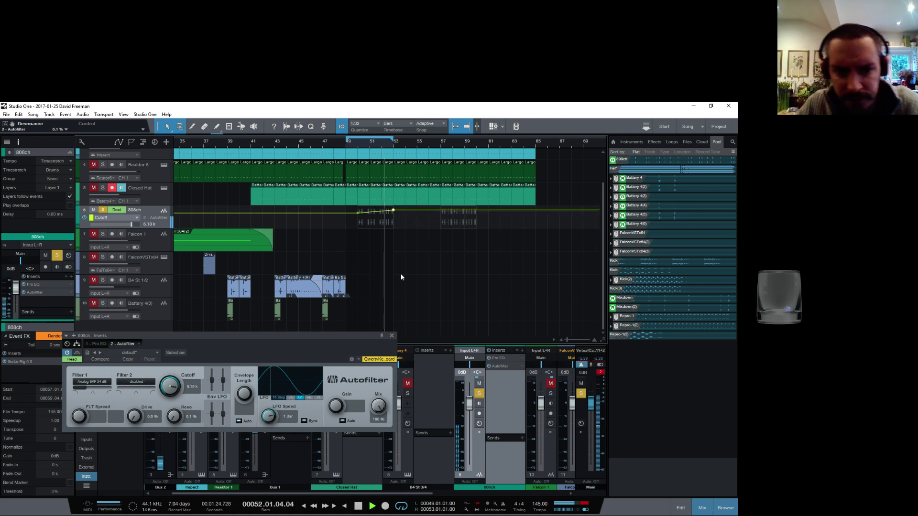
key("space")
Move the Autofilter ahead of the Pro EQ in the 808ch channel's inserts
left_click(506, 360)
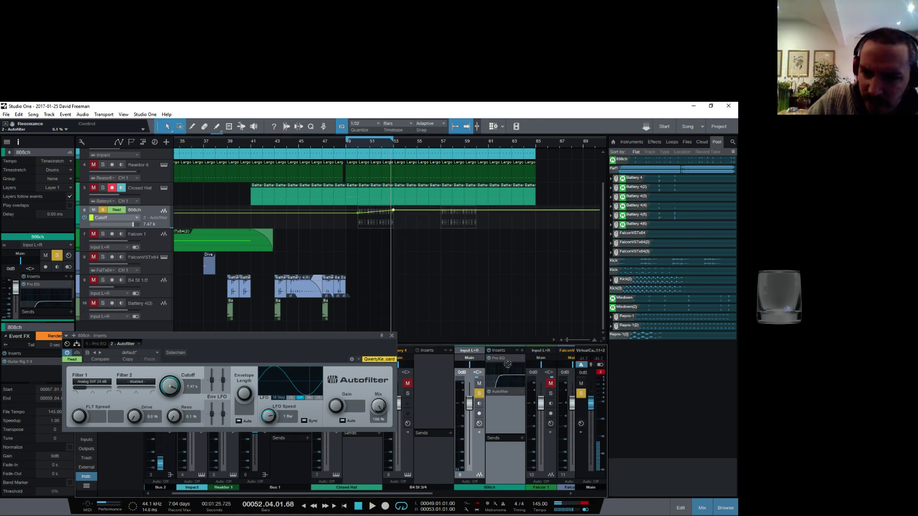
left_click(508, 359)
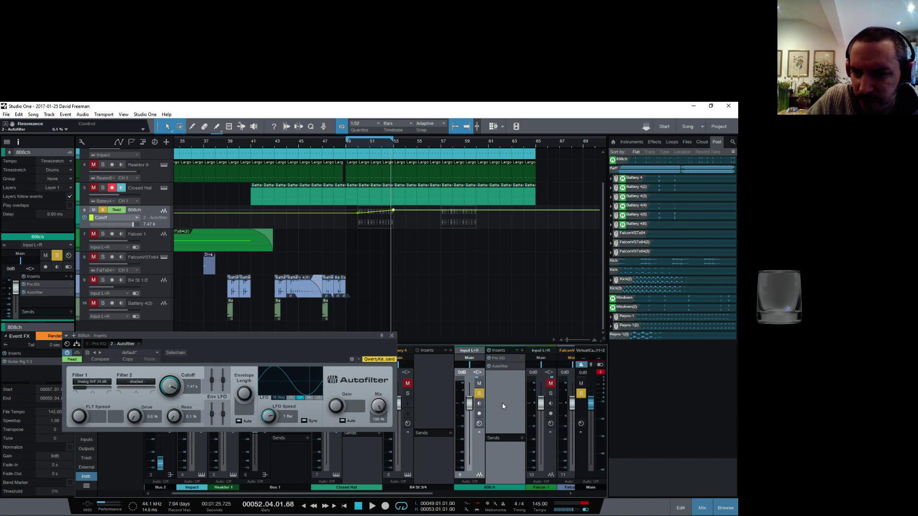
left_click_drag(507, 375, 504, 372)
Set the Pro EQ's low-cut frequency on 808ch to about 684 Hz, audition from bar 50, and close the EQ
left_click(506, 366)
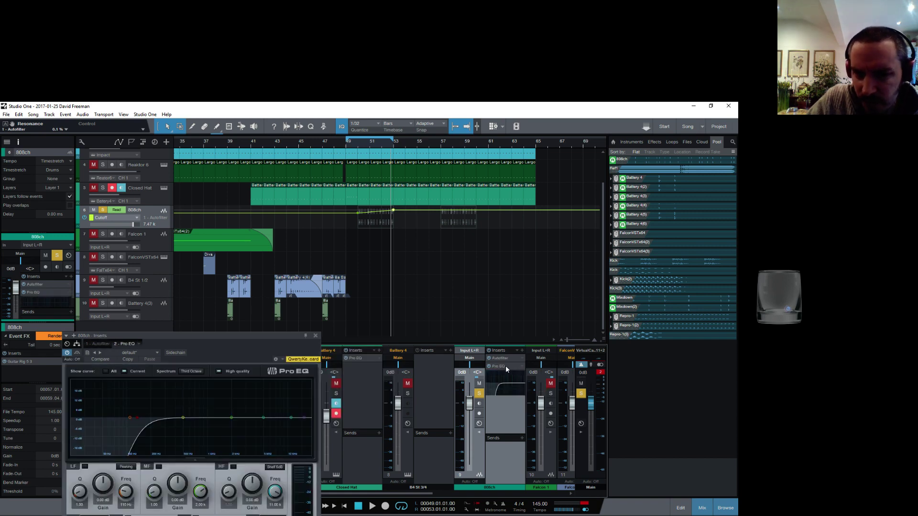
left_click_drag(189, 341, 180, 147)
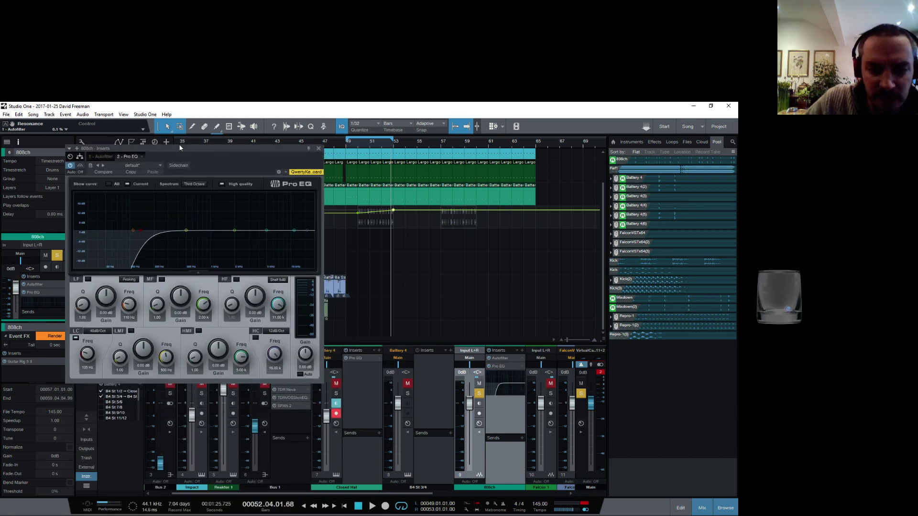
mouse_move(87, 354)
left_mouse_down()
mouse_move(85, 330)
mouse_move(85, 338)
left_mouse_up()
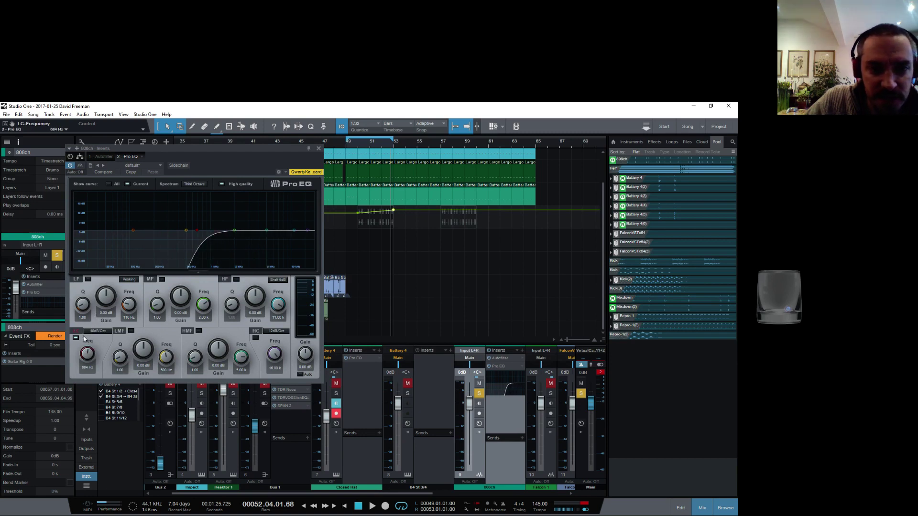
left_click(359, 148)
key("space")
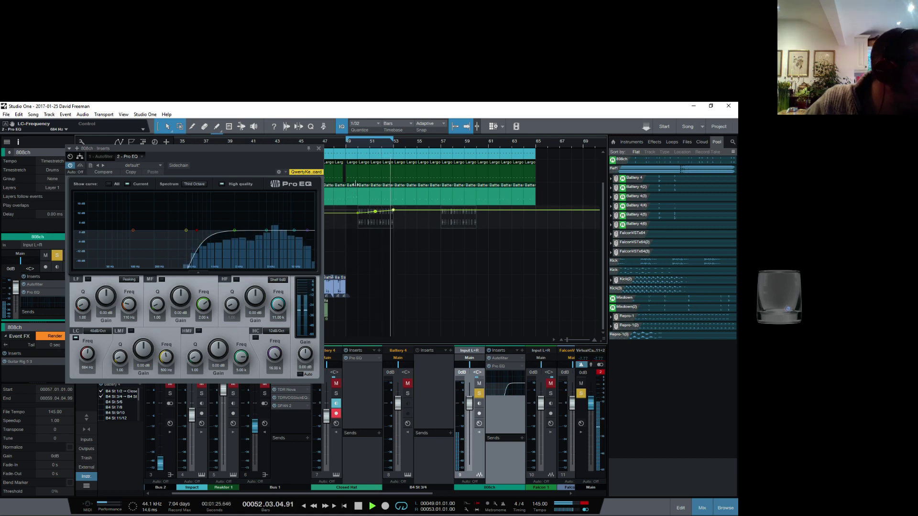
key("space")
left_click(319, 149)
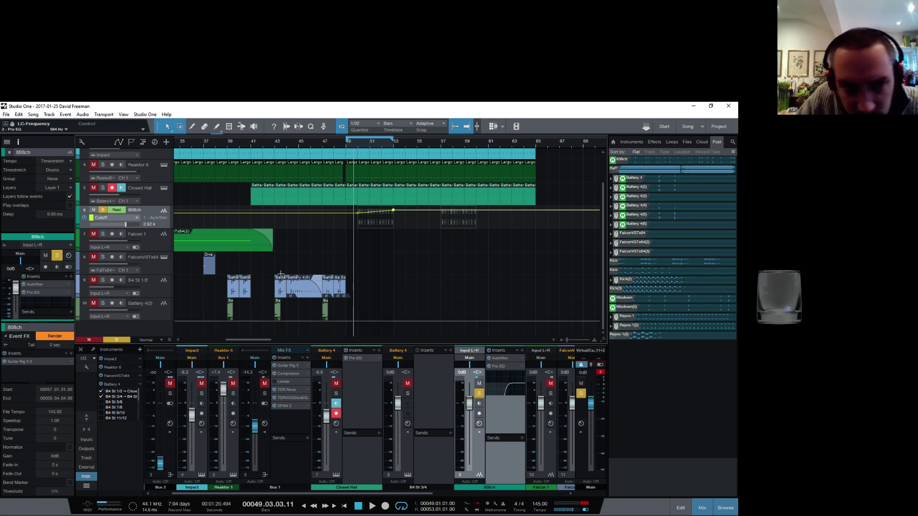
Draw pan automation on 808ch moving from right at bar 50 to left by bar 57 and back to centre at bar 60, and audition it
left_click(136, 217)
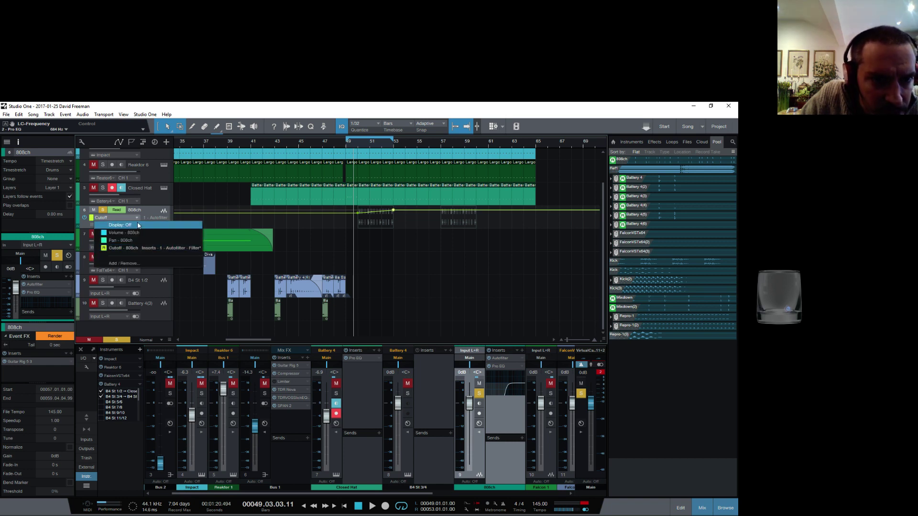
left_click(118, 240)
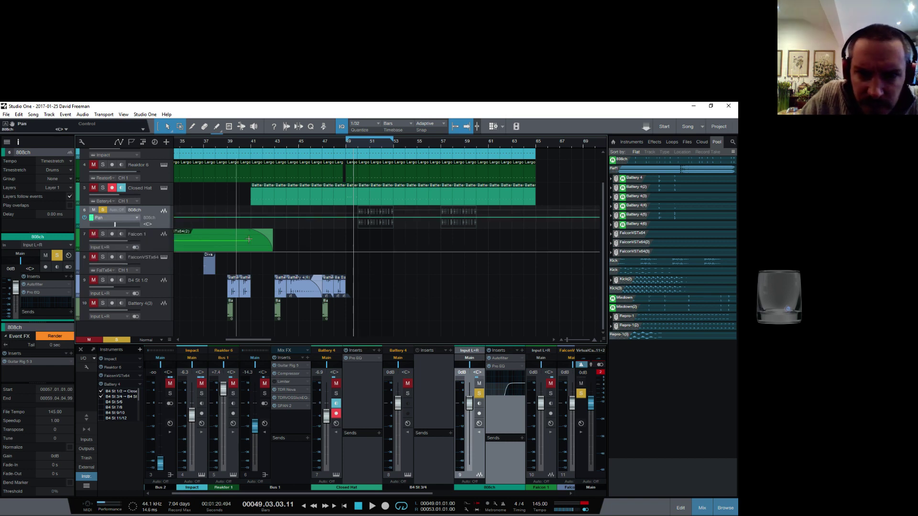
left_click_drag(367, 216, 427, 209)
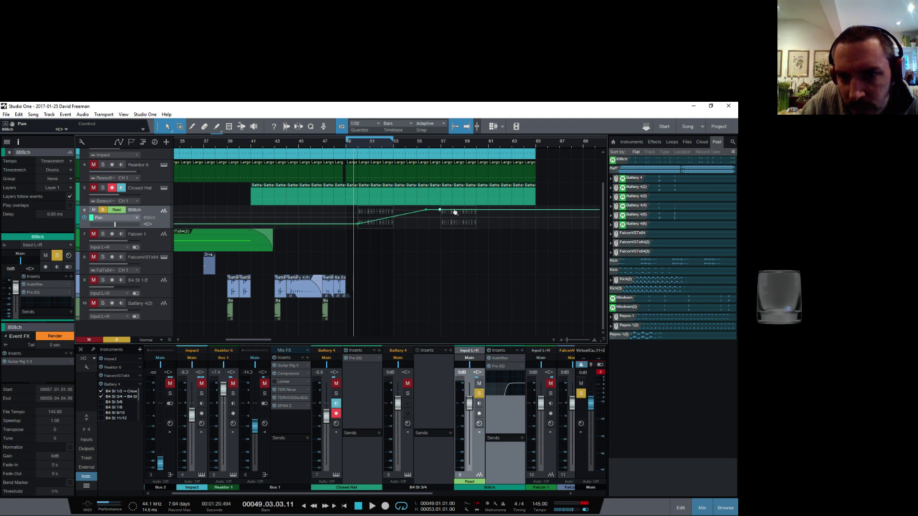
left_click_drag(478, 210, 479, 218)
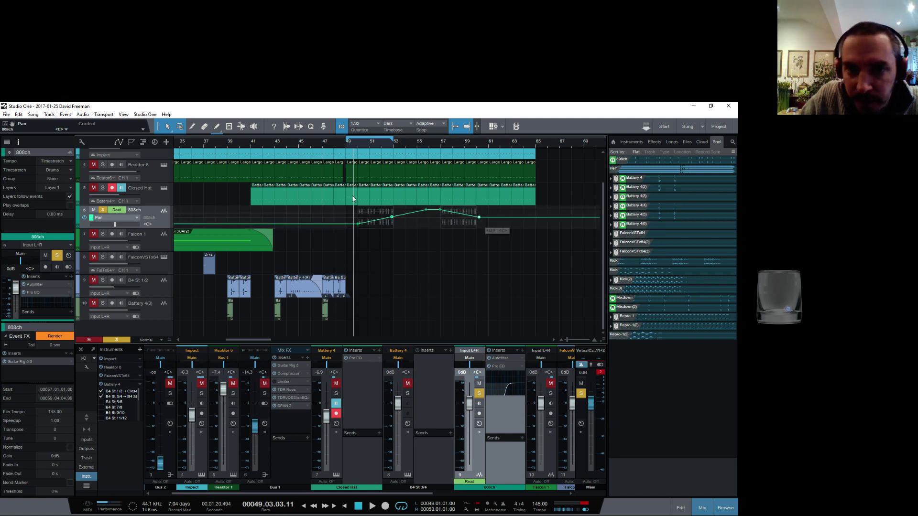
key("space")
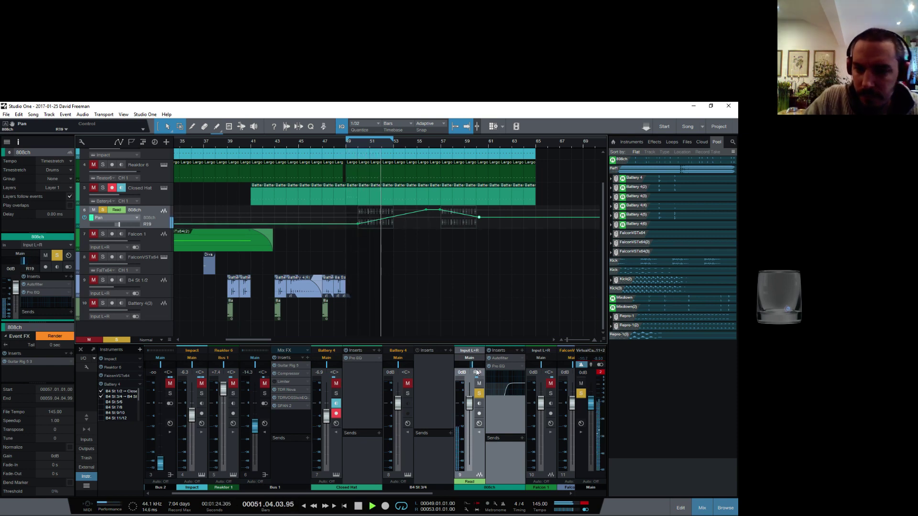
key("space")
Try the Analog Delay as an insert on the 808ch channel, audition it, and remove it
left_click(523, 349)
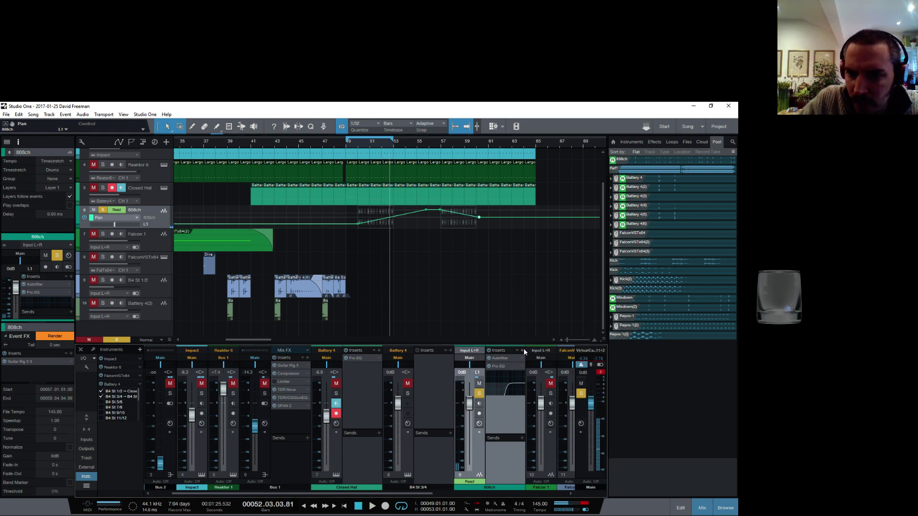
scroll(557, 266, "down", 3)
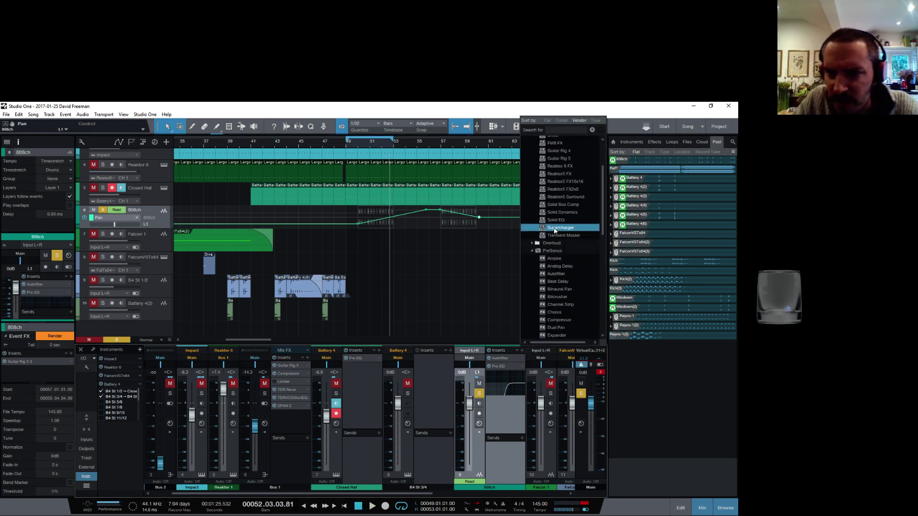
left_click(564, 266)
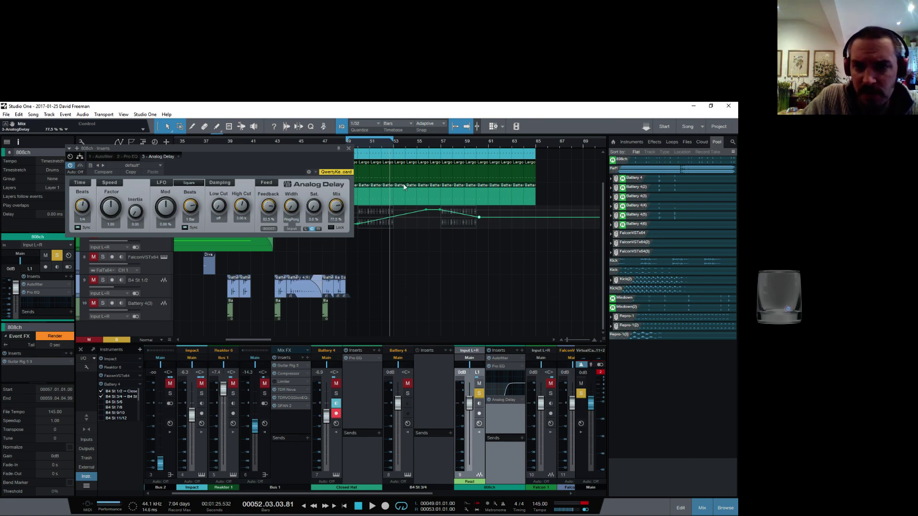
left_click(348, 150)
key("space")
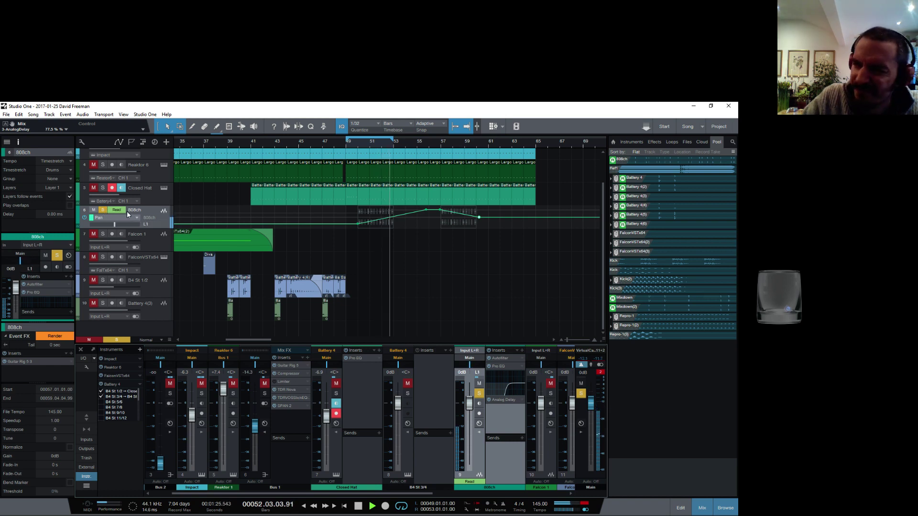
key("space")
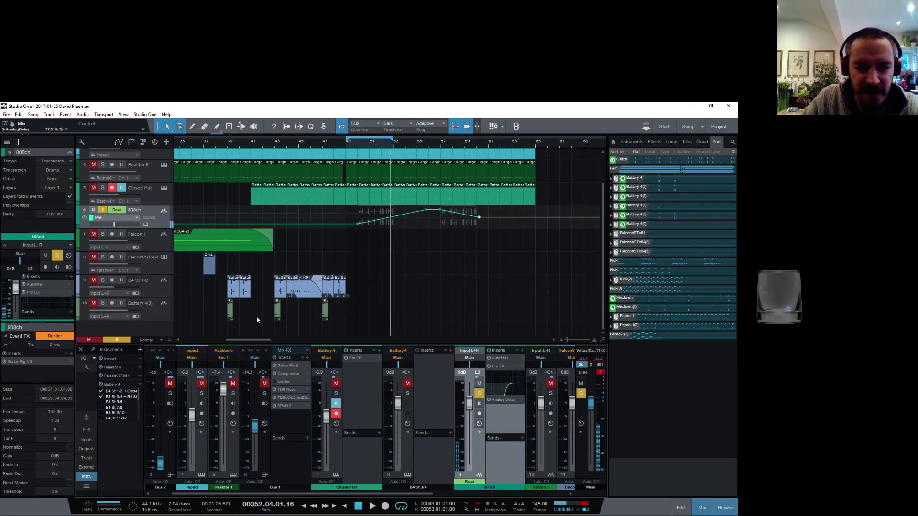
right_click(520, 400)
left_click(553, 477)
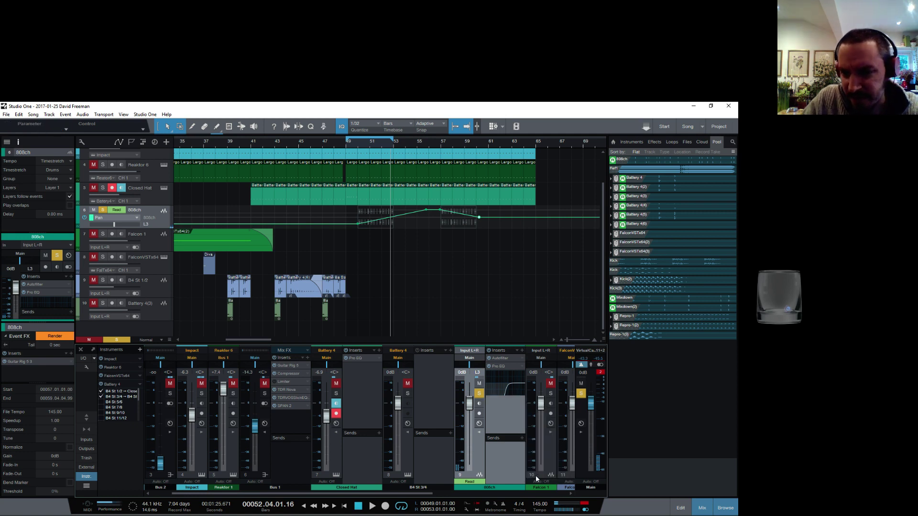
Insert Guitar Rig 5 on the 808ch channel and load the Delay Man component into its rack
left_click(521, 350)
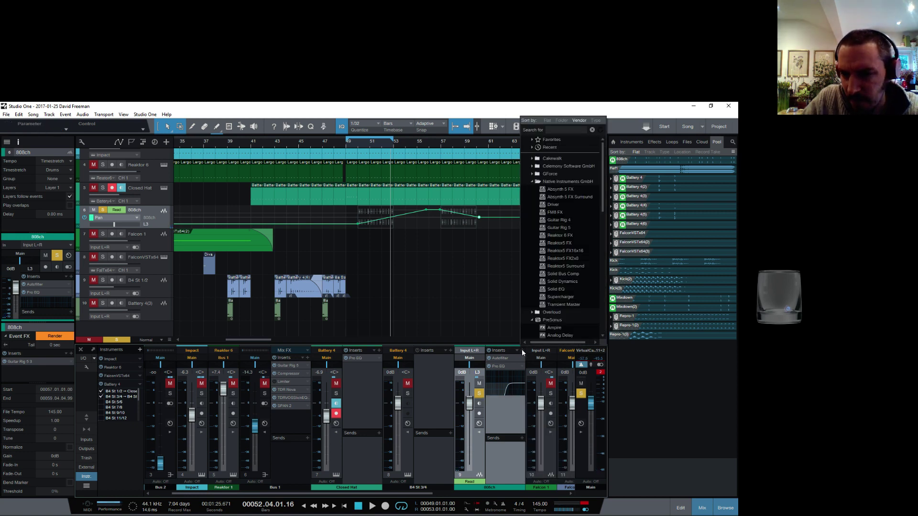
left_click(576, 229)
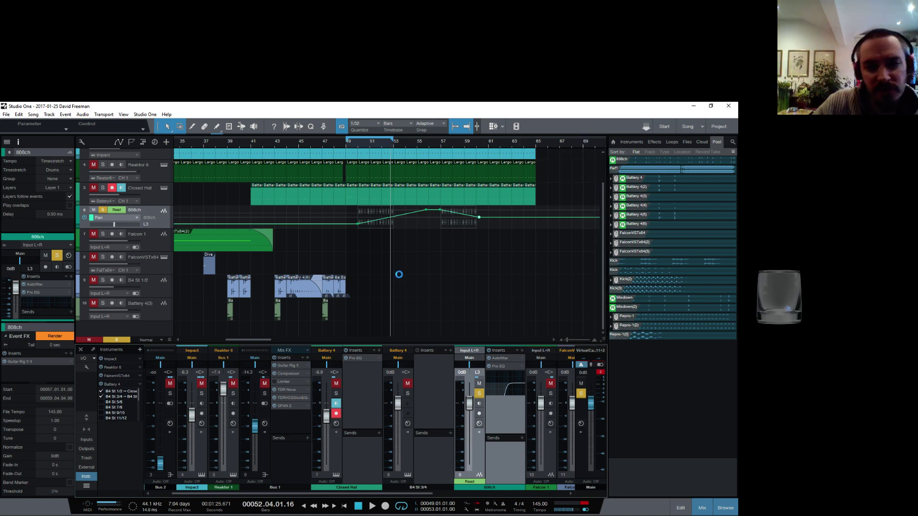
left_click(143, 203)
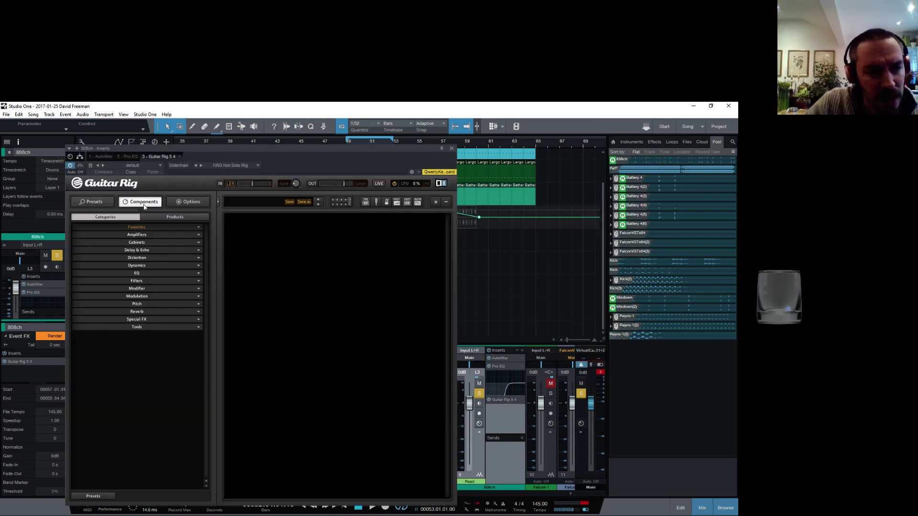
left_click(159, 249)
double_click(91, 266)
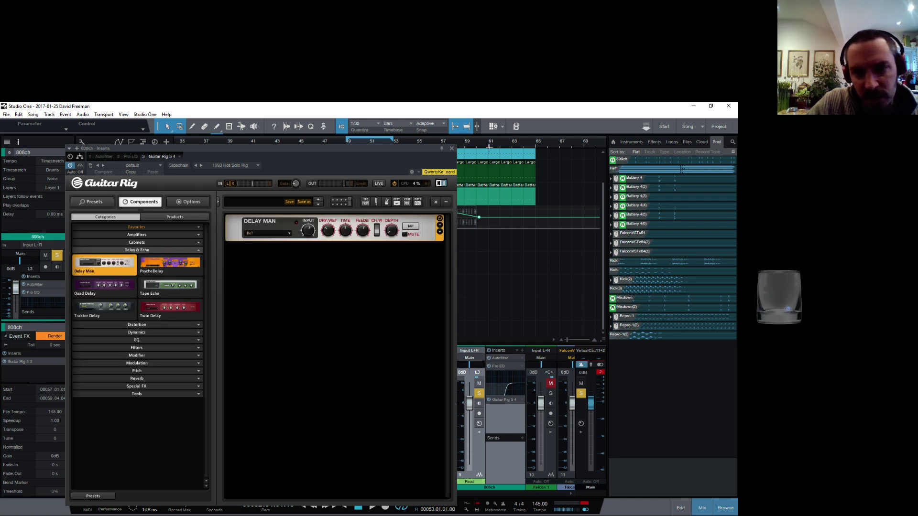
During playback, enable Delay Man's delay sync in its expanded controls and set the delay time to 1/4
left_click_drag(444, 157, 256, 173)
key("space")
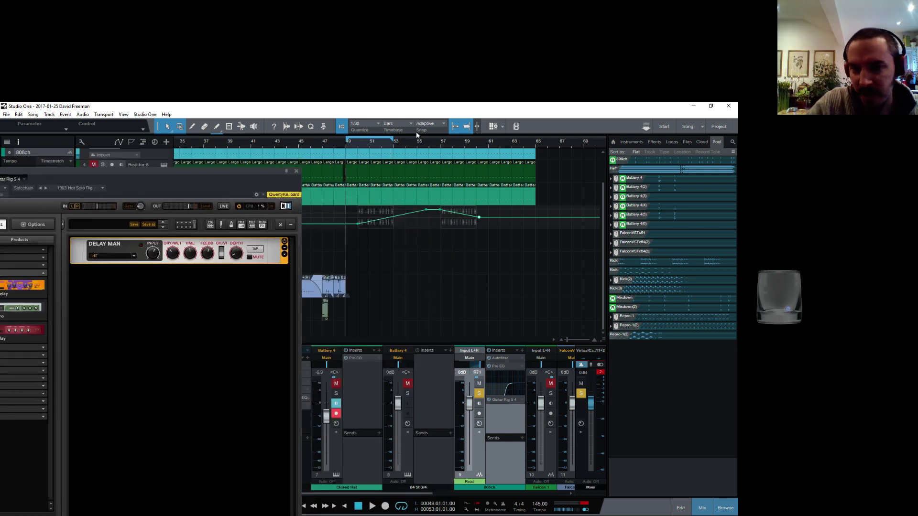
left_click(392, 217)
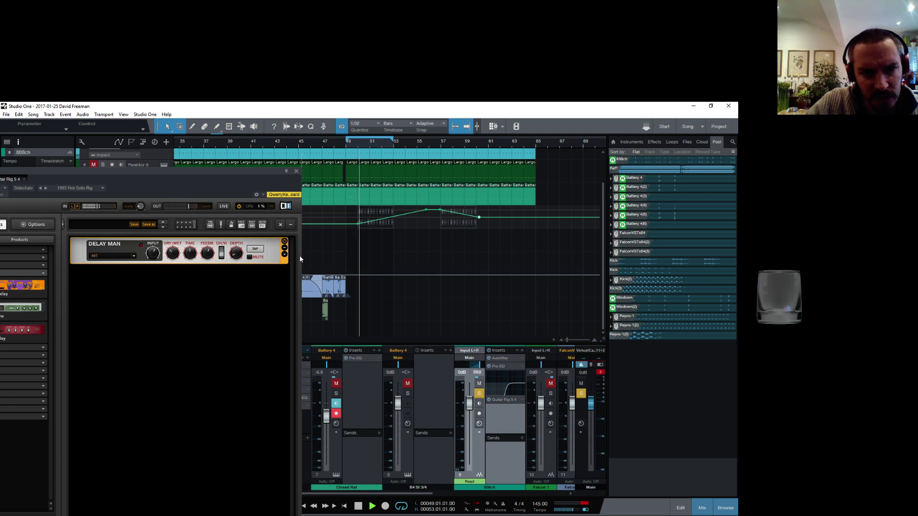
left_click(284, 254)
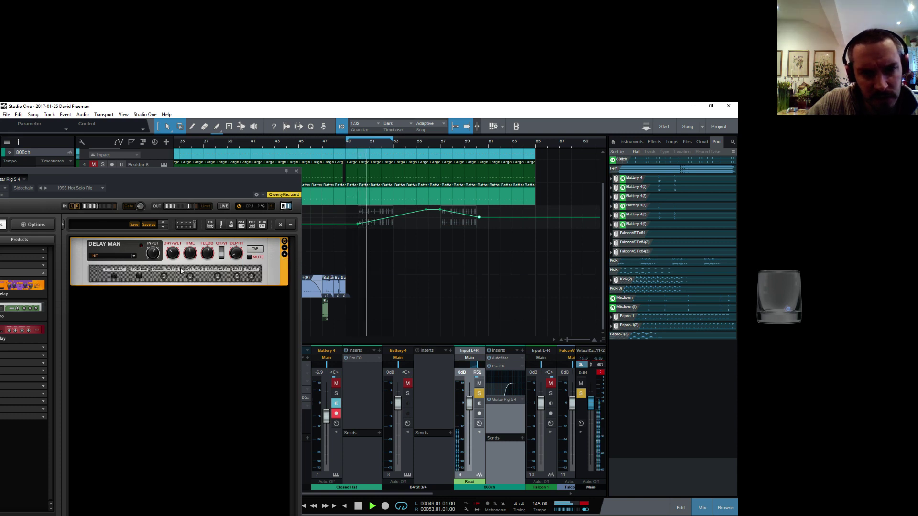
left_click(115, 277)
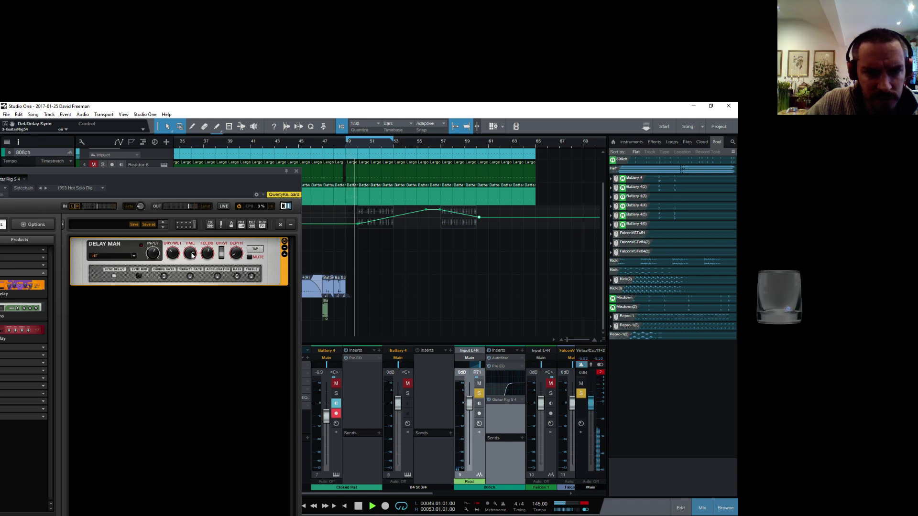
mouse_move(189, 261)
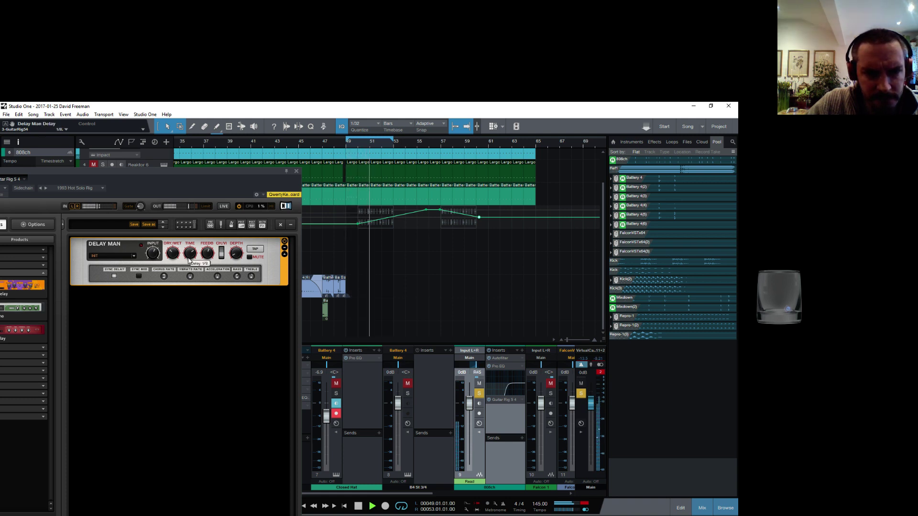
mouse_move(189, 260)
left_mouse_down()
mouse_move(185, 244)
mouse_move(182, 255)
left_mouse_up()
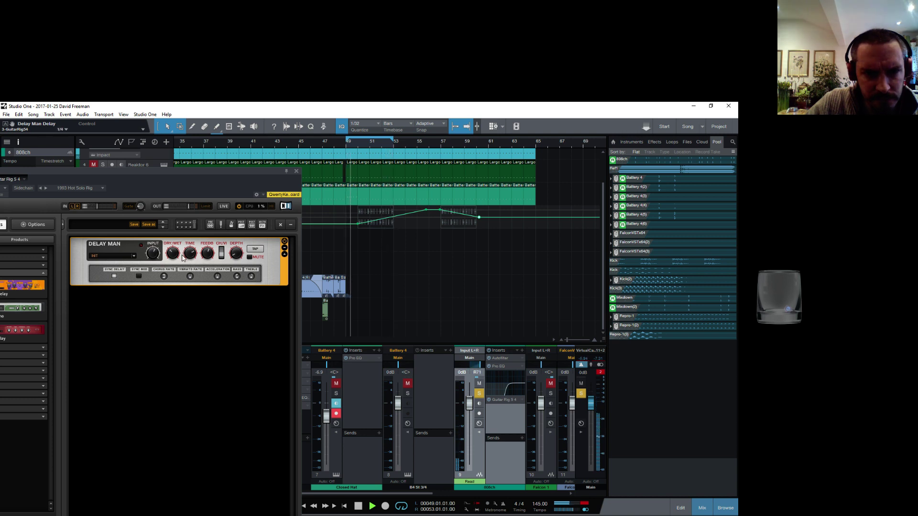
Set Delay Man's feedback to about 85.5% and its treble to about 6.15, and close Guitar Rig
mouse_move(212, 241)
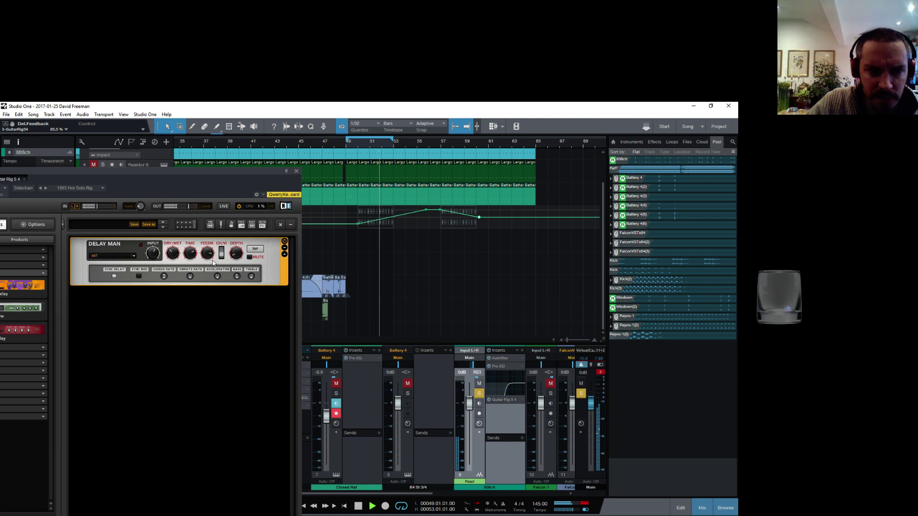
mouse_move(249, 278)
left_mouse_down()
mouse_move(258, 264)
mouse_move(254, 271)
left_mouse_up()
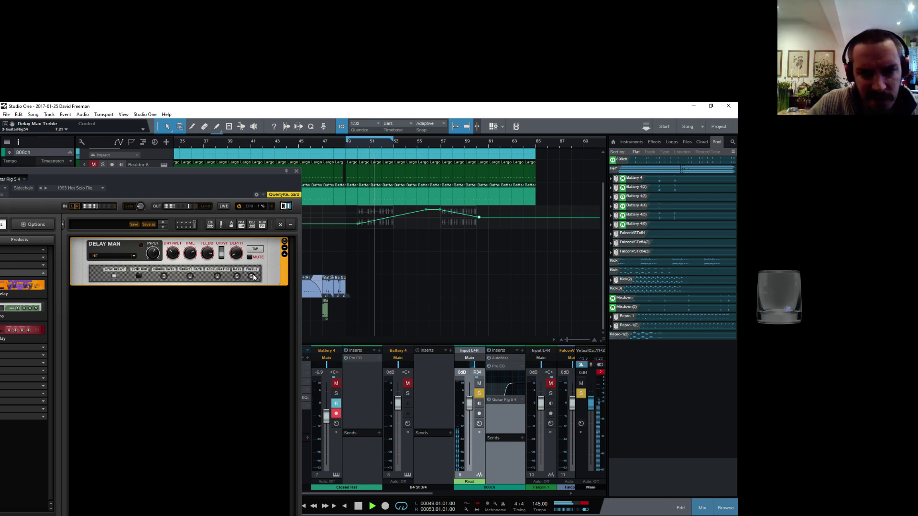
left_click_drag(257, 266, 253, 282)
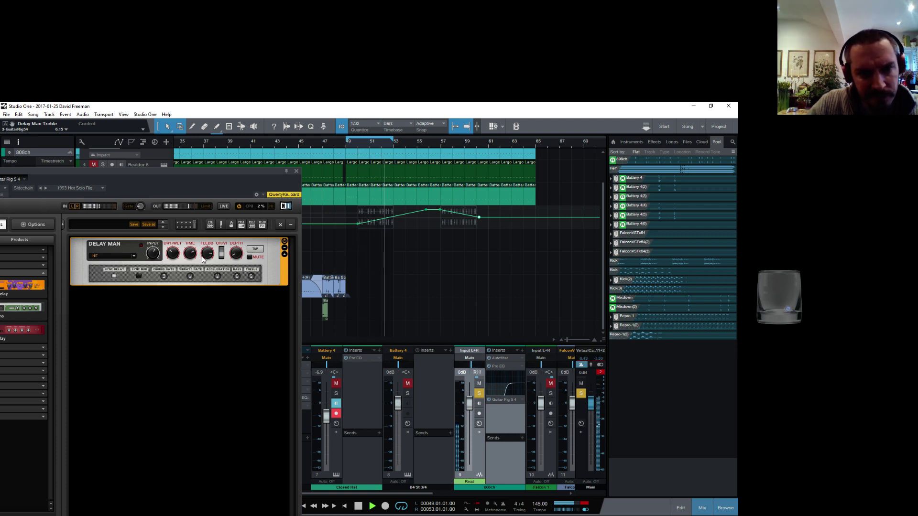
left_click(296, 171)
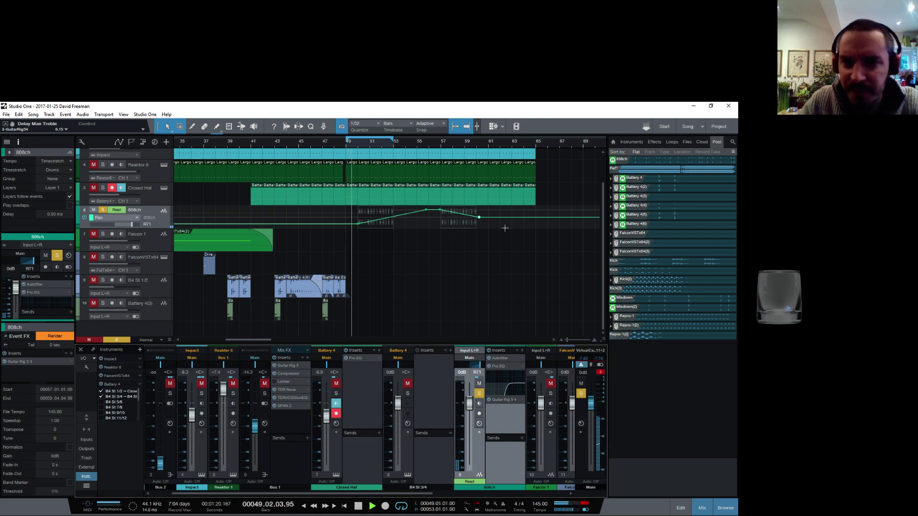
Extend the loop range to bar 60 and audition the second 808ch event from bar 57 with the Autofilter opened
left_click_drag(393, 139, 476, 139)
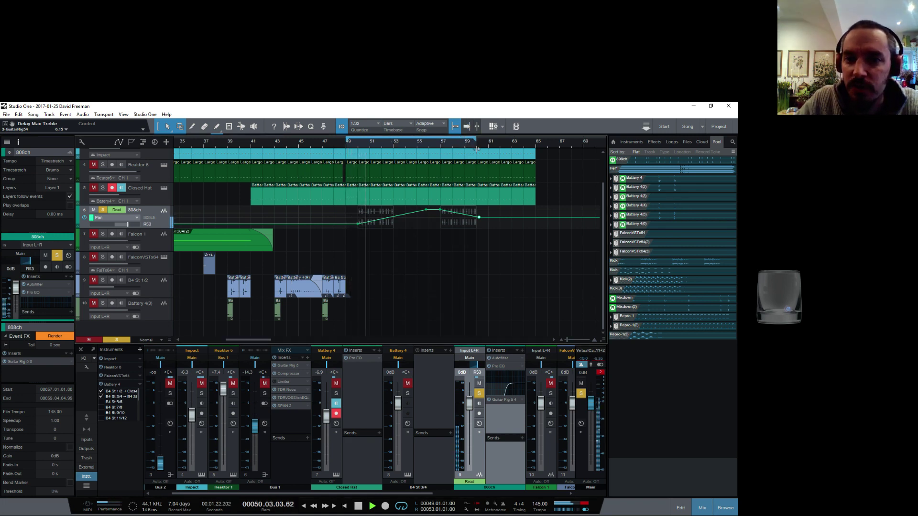
left_click(441, 148)
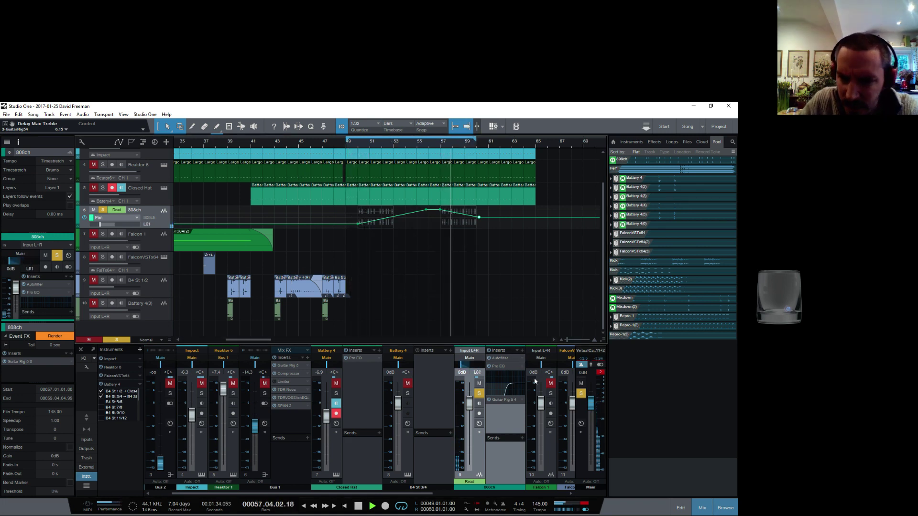
left_click(503, 360)
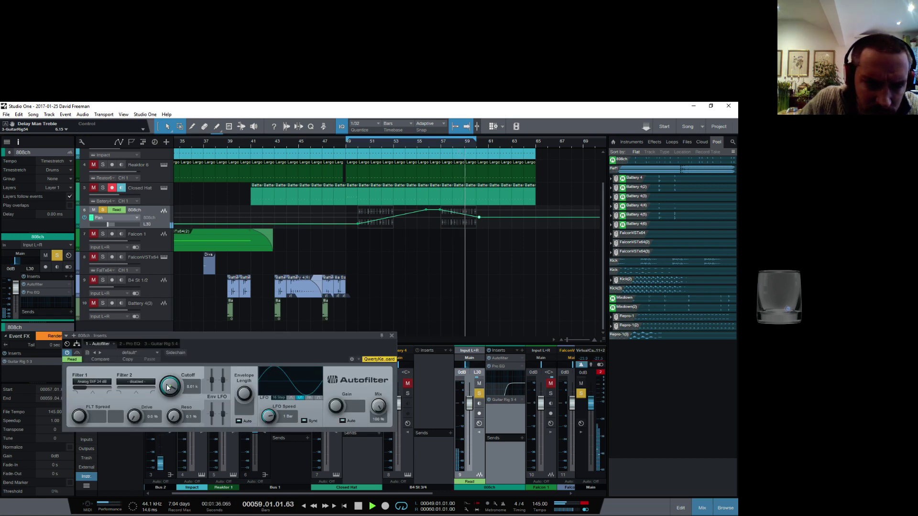
key("space")
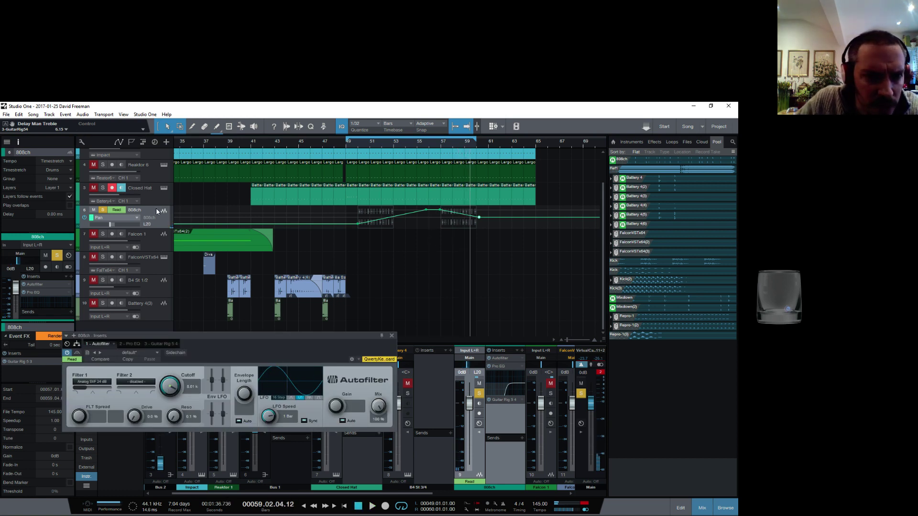
Draw a falling Autofilter cutoff ramp on 808ch from bar 57 to about 468 Hz at bar 60, and audition it
left_click(135, 219)
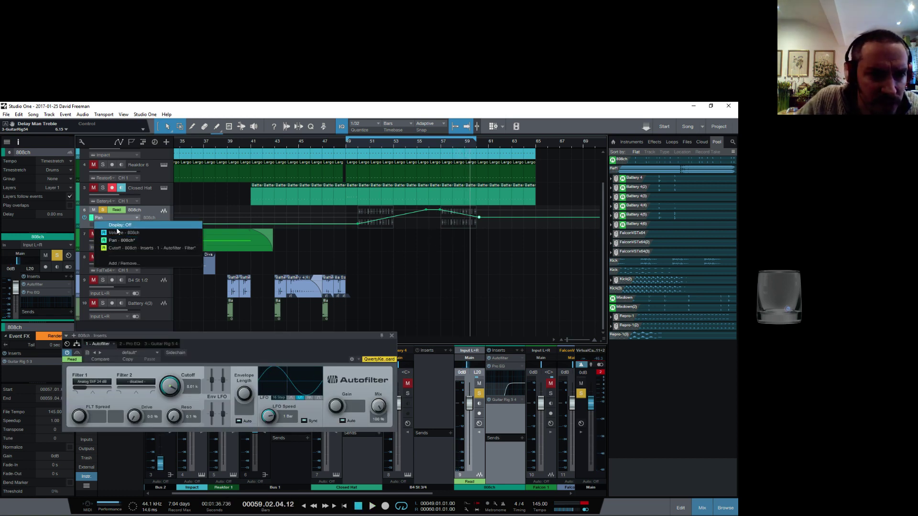
left_click(147, 251)
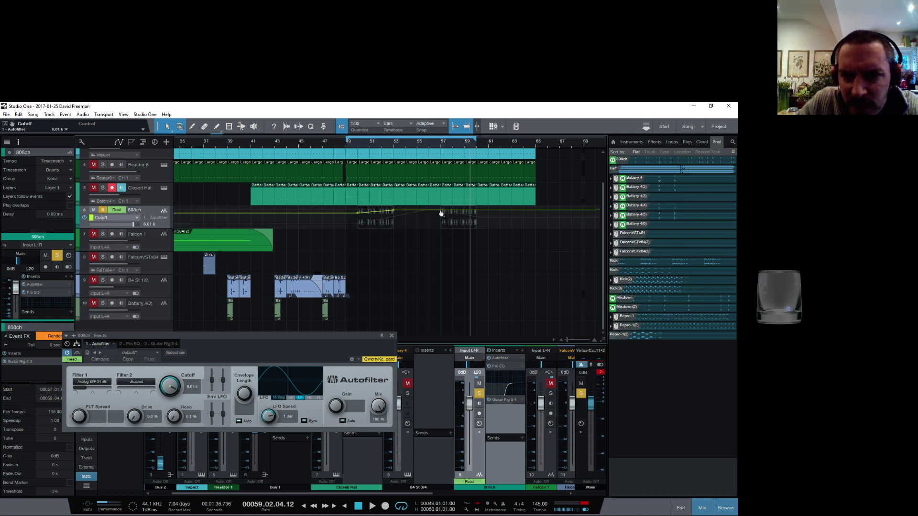
left_click_drag(470, 210, 476, 218)
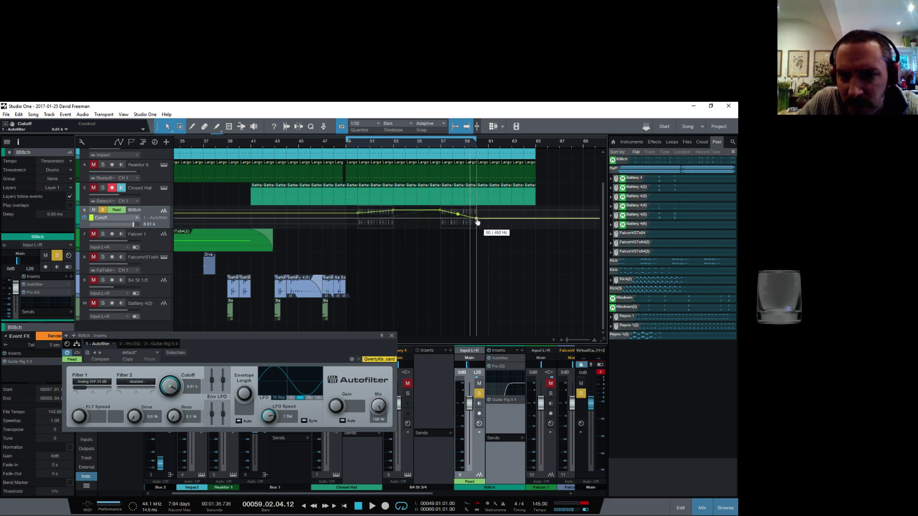
left_click(441, 147)
key("space")
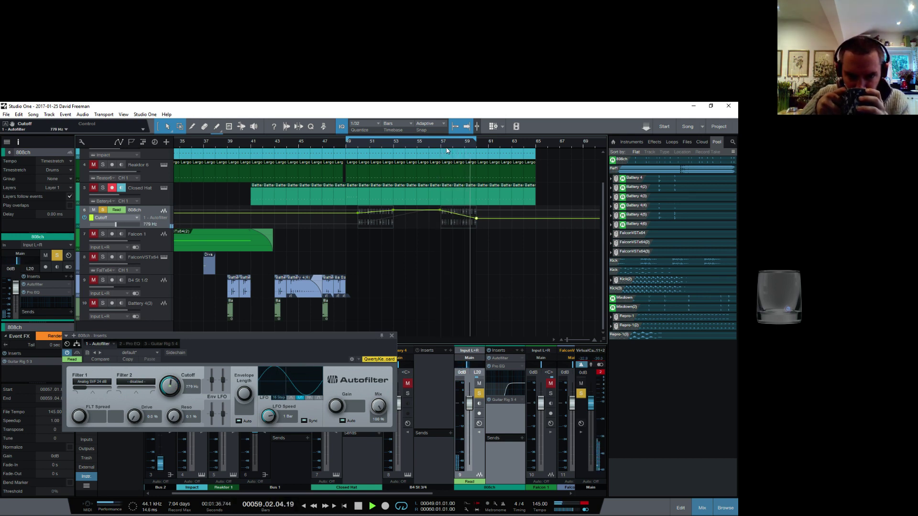
key("space")
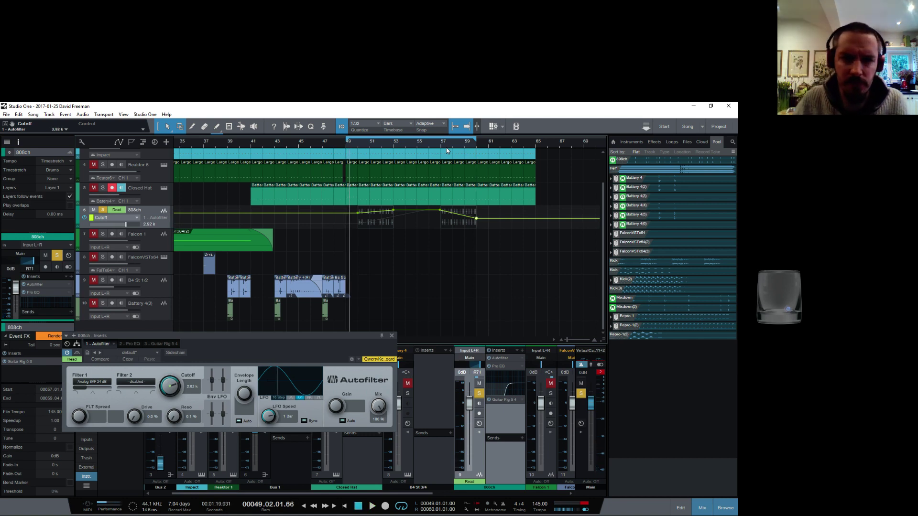
Hide the automation lane on the 808ch track so its audio events are shown
right_click(147, 213)
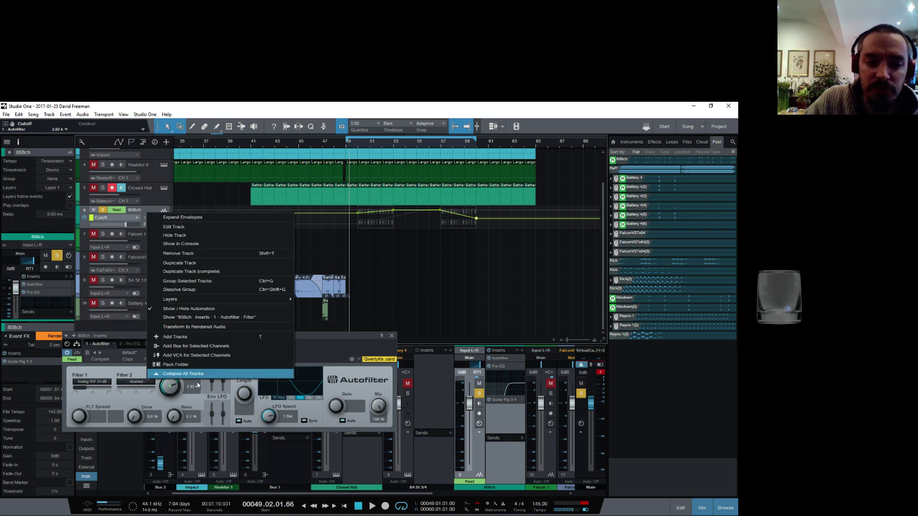
left_click(471, 295)
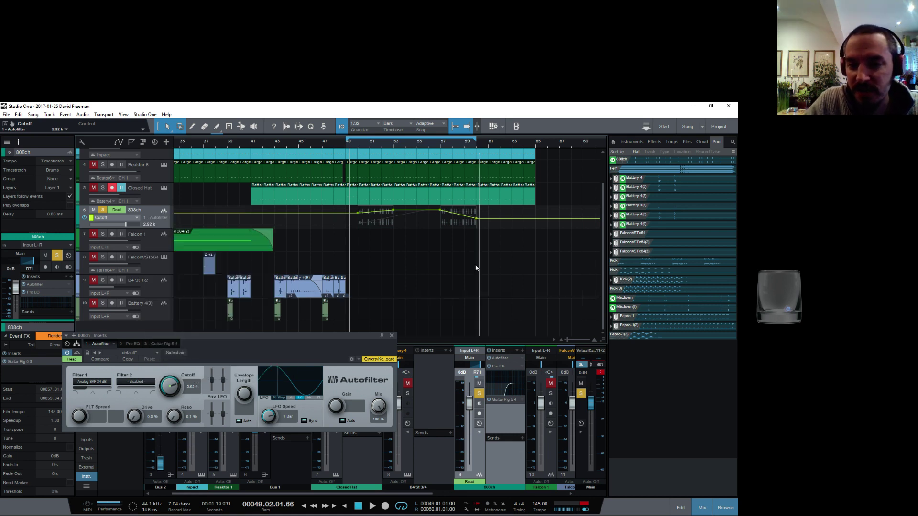
right_click(149, 214)
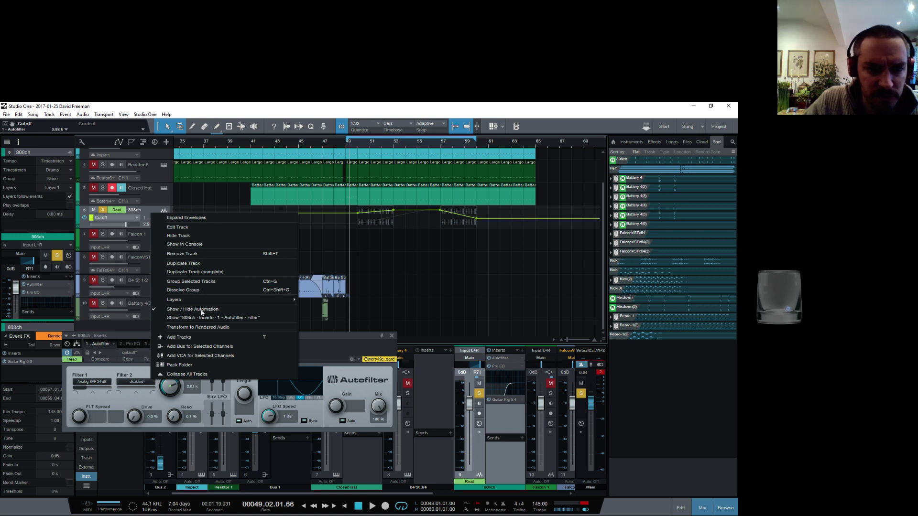
left_click(201, 310)
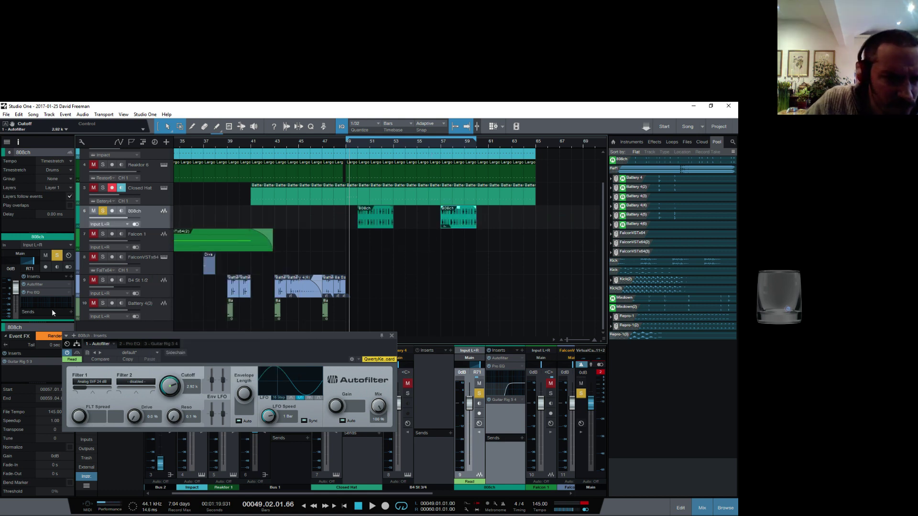
Replace Guitar Rig with a Bitcrusher in the Event FX of the second 808ch event
left_click_drag(40, 323, 41, 268)
right_click(16, 308)
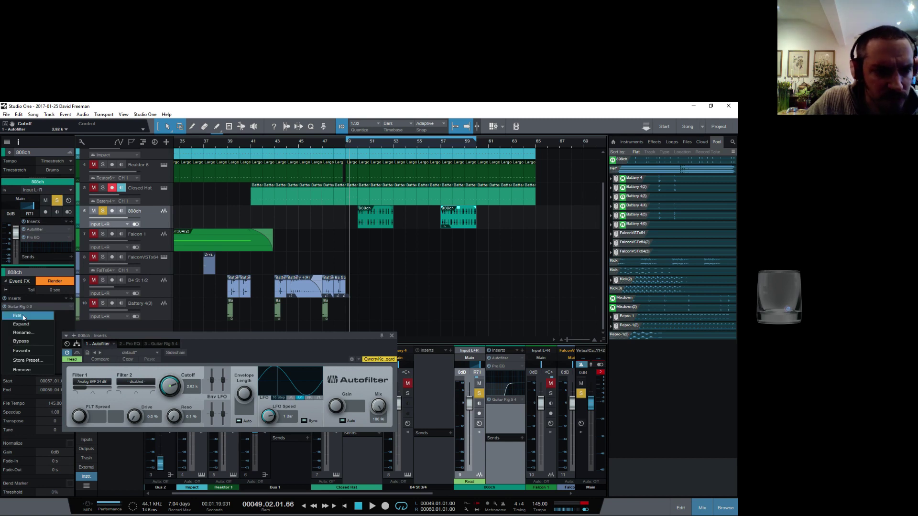
left_click(31, 368)
left_click(71, 300)
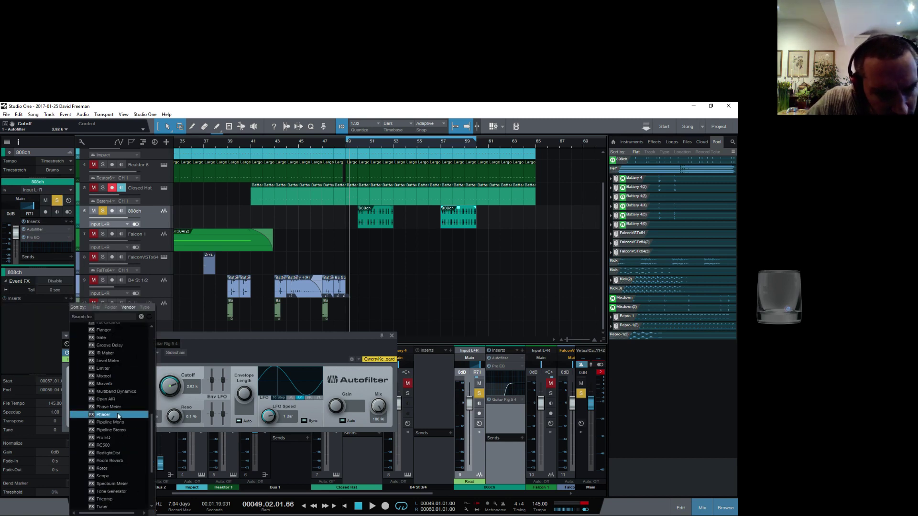
scroll(120, 337, "up", 4)
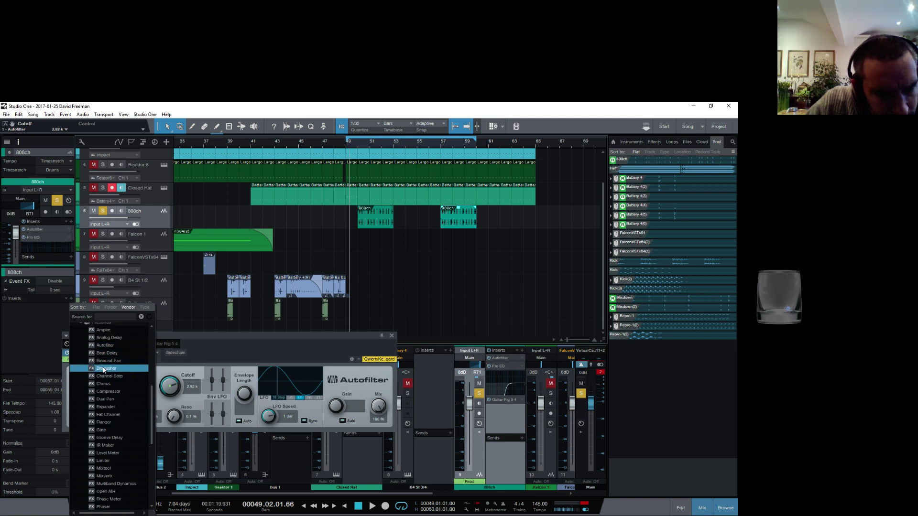
left_click(107, 369)
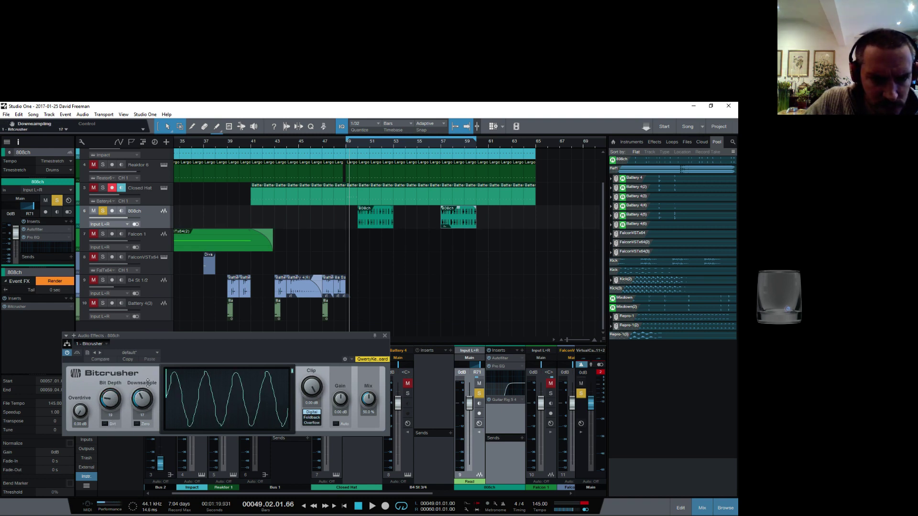
Audition the second 808ch event from bar 57 and set the Bitcrusher's mix to 100%
left_click(443, 147)
key("space")
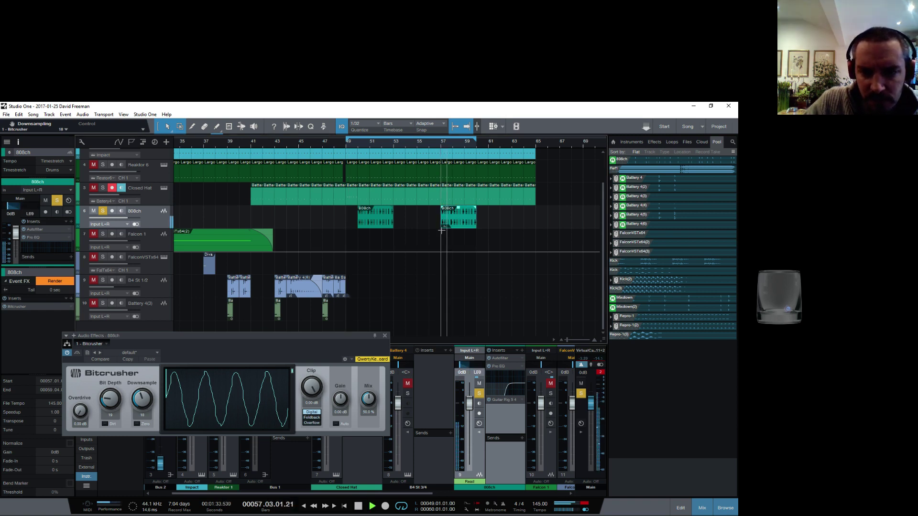
left_click_drag(369, 399, 366, 316)
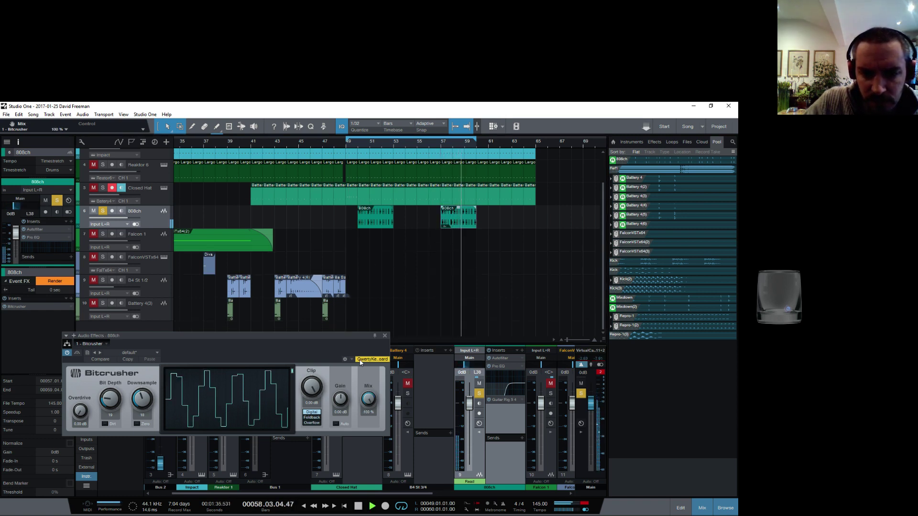
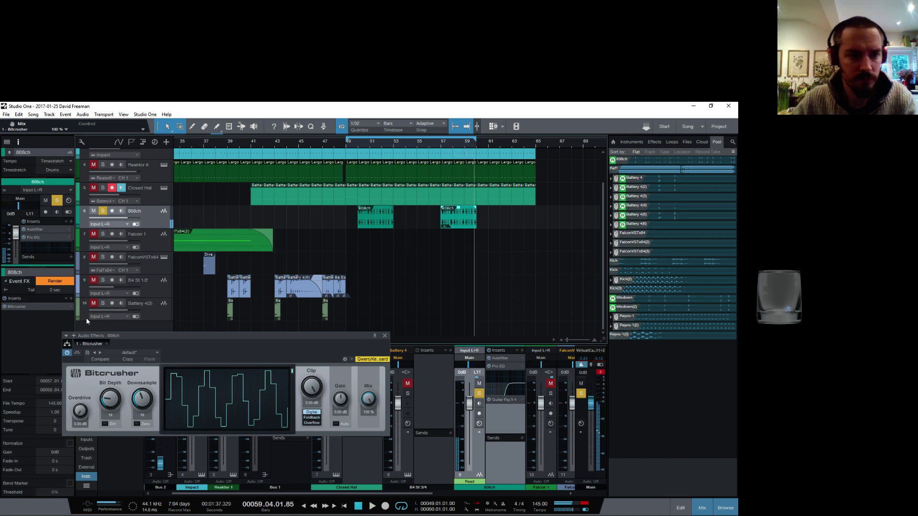
Add Guitar Rig 5 after the Bitcrusher in the Event FX, load its Ring Modulator from Special FX, and close it
left_click(71, 298)
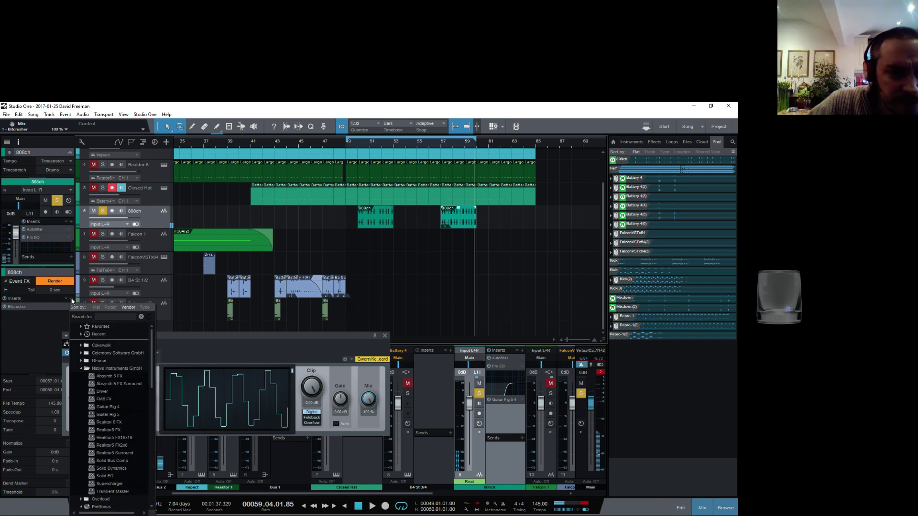
left_click(122, 416)
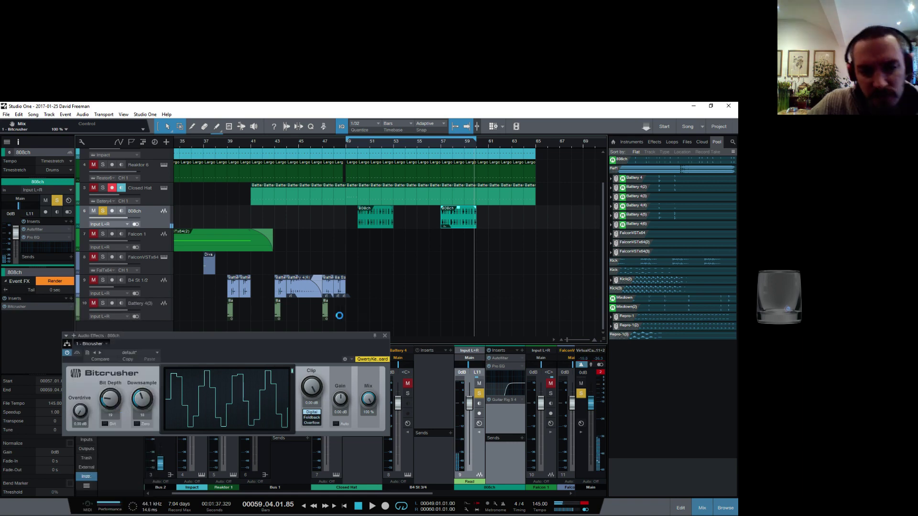
left_click_drag(269, 341, 351, 148)
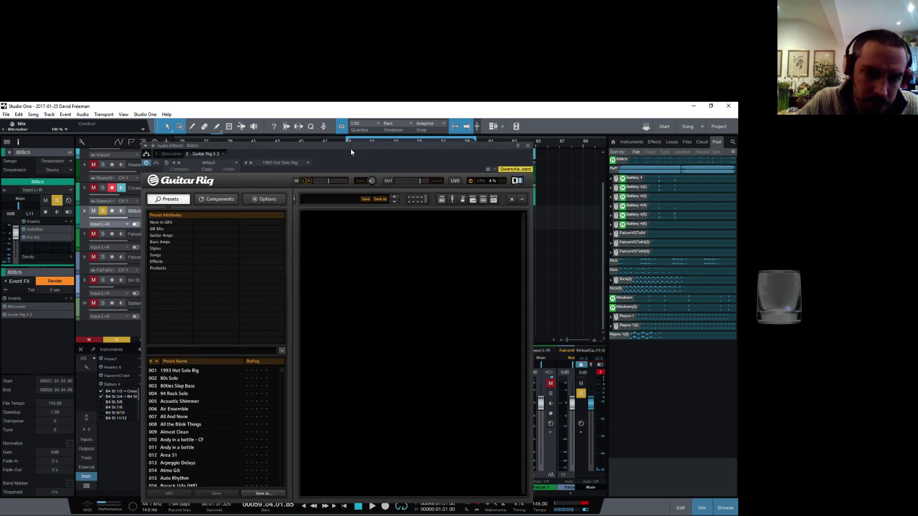
left_click(214, 197)
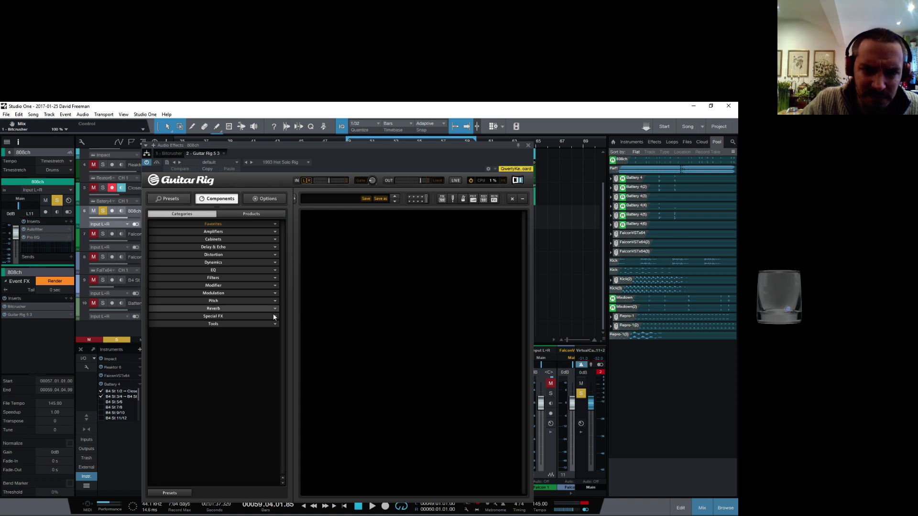
left_click(237, 315)
left_click_drag(246, 375, 407, 347)
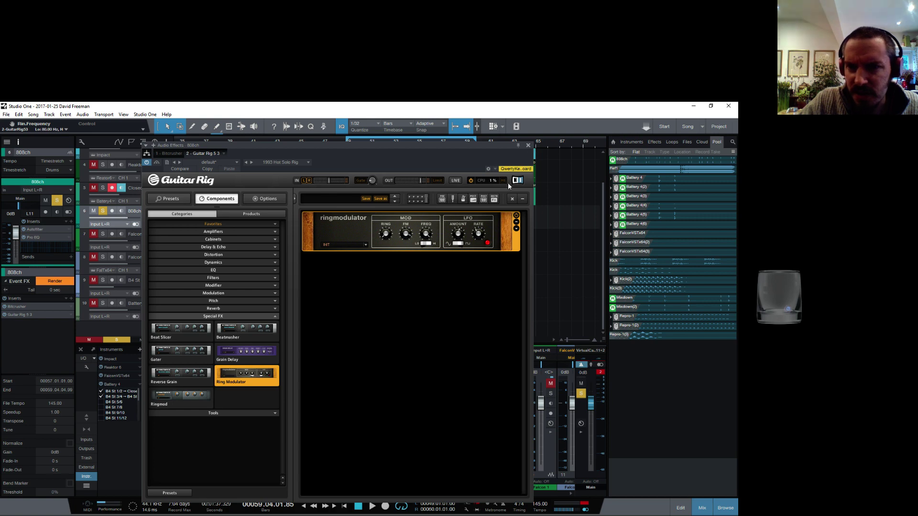
left_click(529, 146)
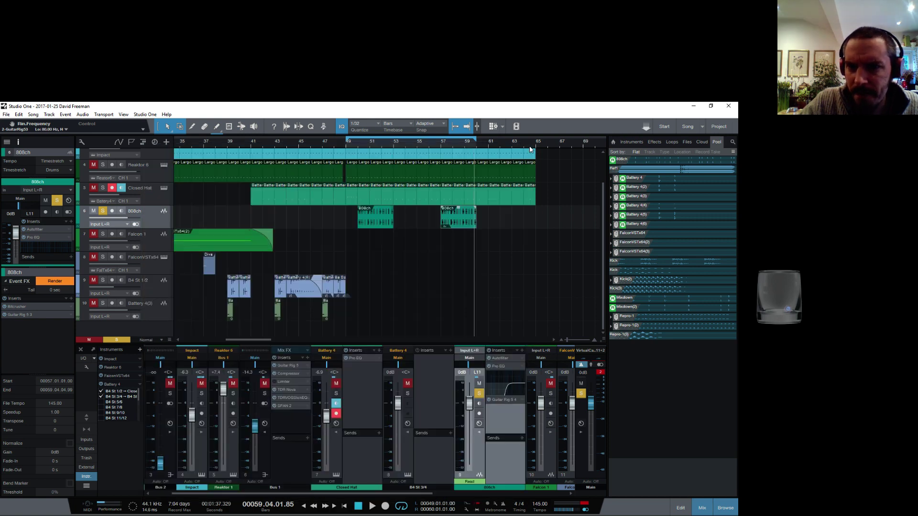
Play the loop, add a send to Main on the 808ch channel, and stop playback
left_click(440, 146)
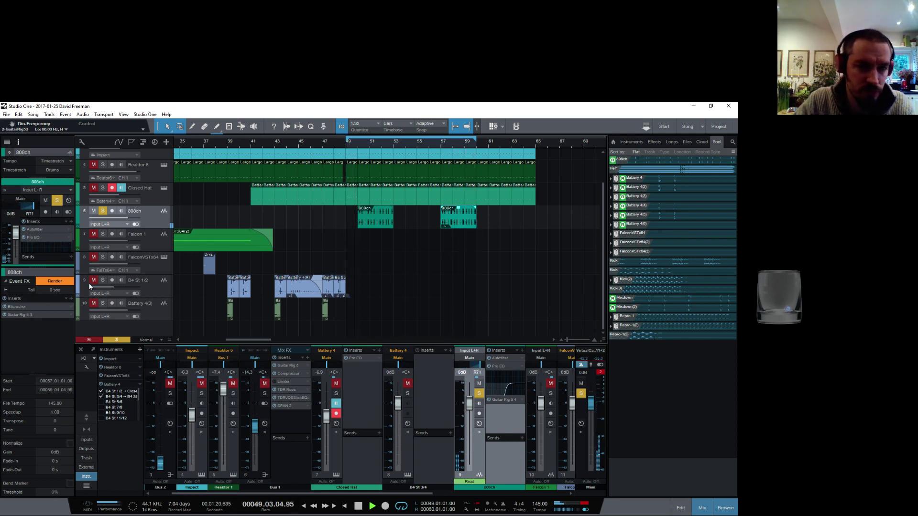
left_click(522, 439)
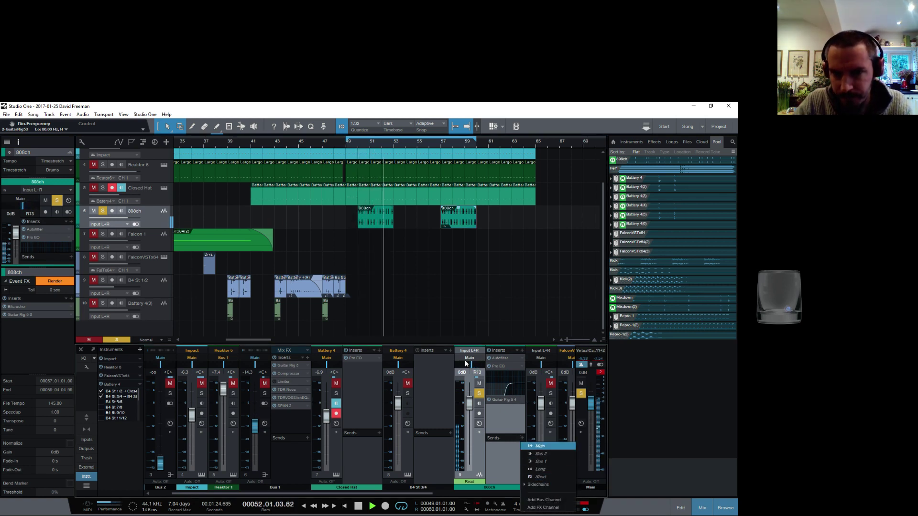
left_click(544, 477)
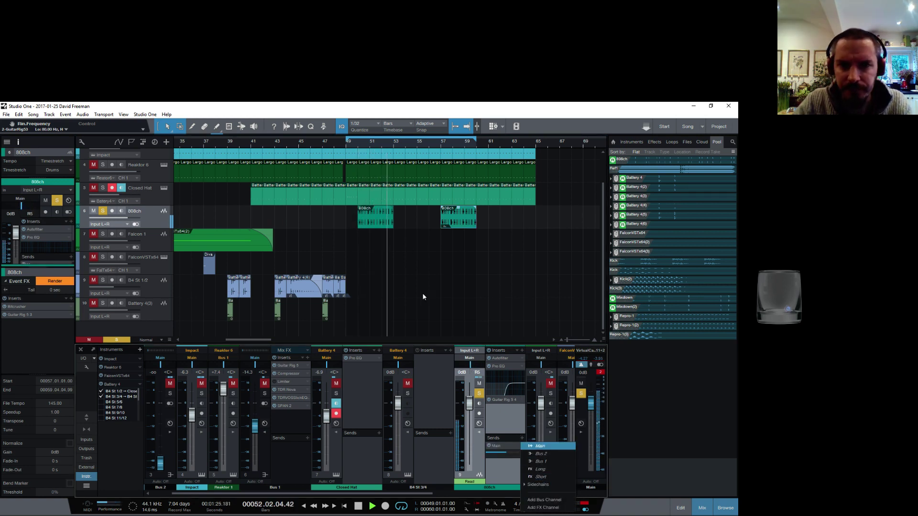
key("space")
Transpose the second 808ch event by -12 semitones and audition it
left_click(374, 227)
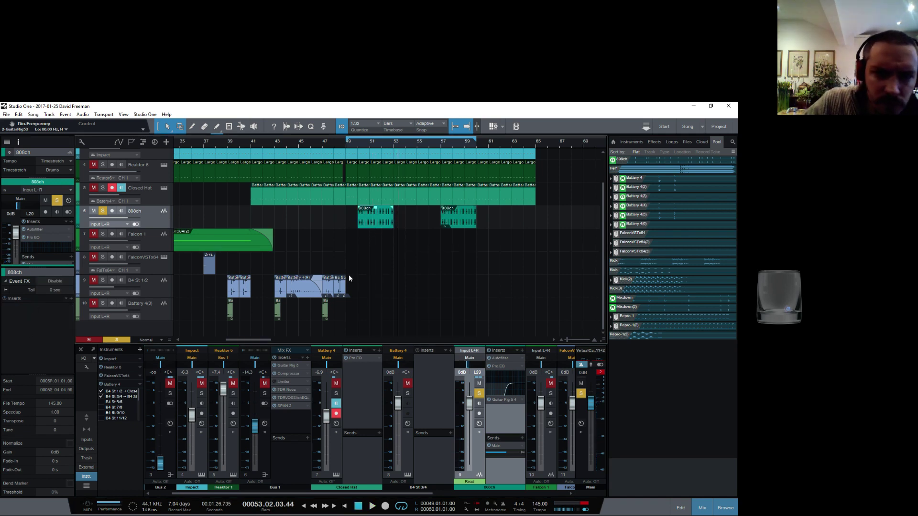
left_click(451, 223)
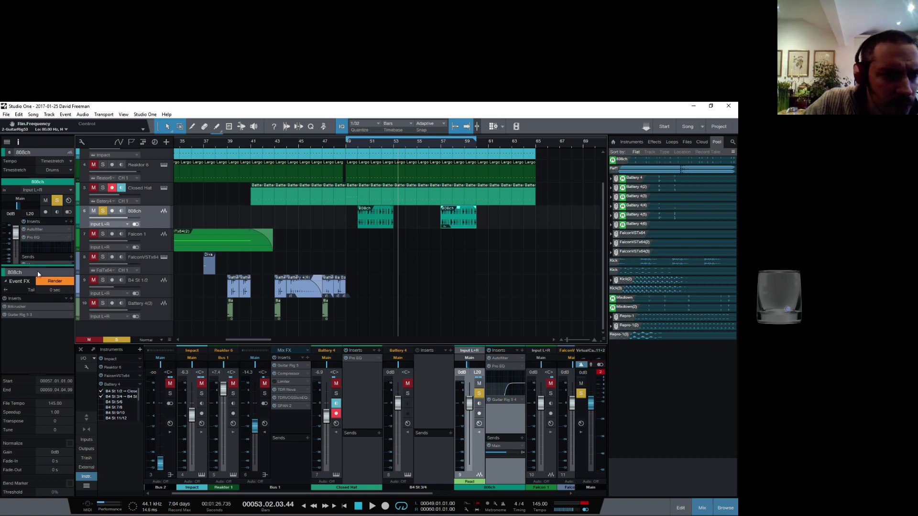
left_click_drag(39, 268, 47, 340)
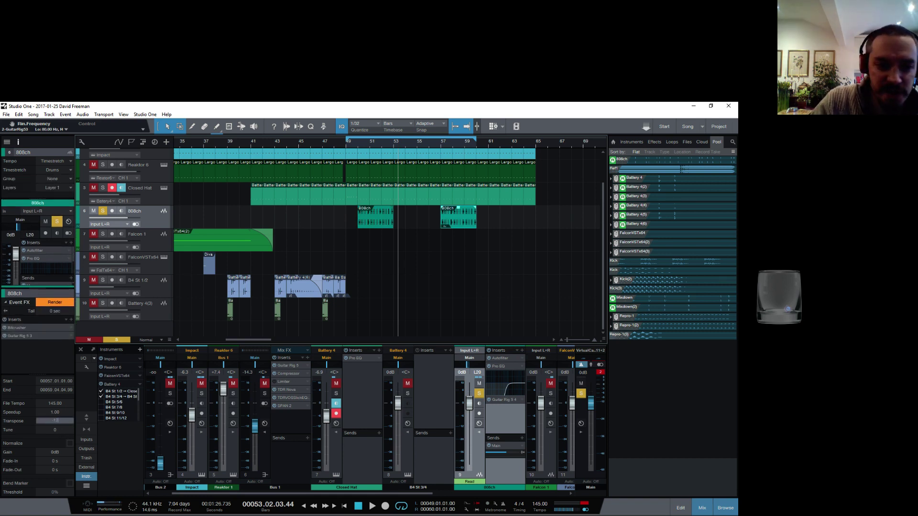
type("-12")
key("Return")
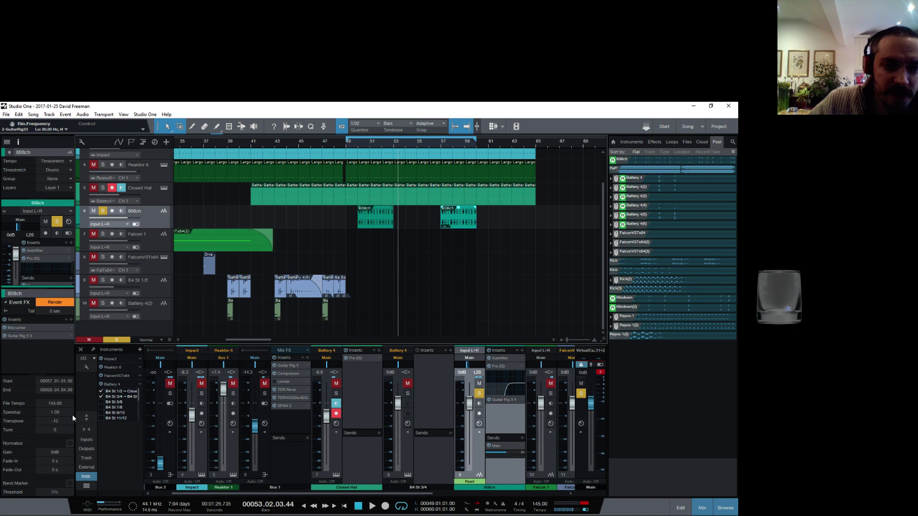
left_click(440, 147)
key("space")
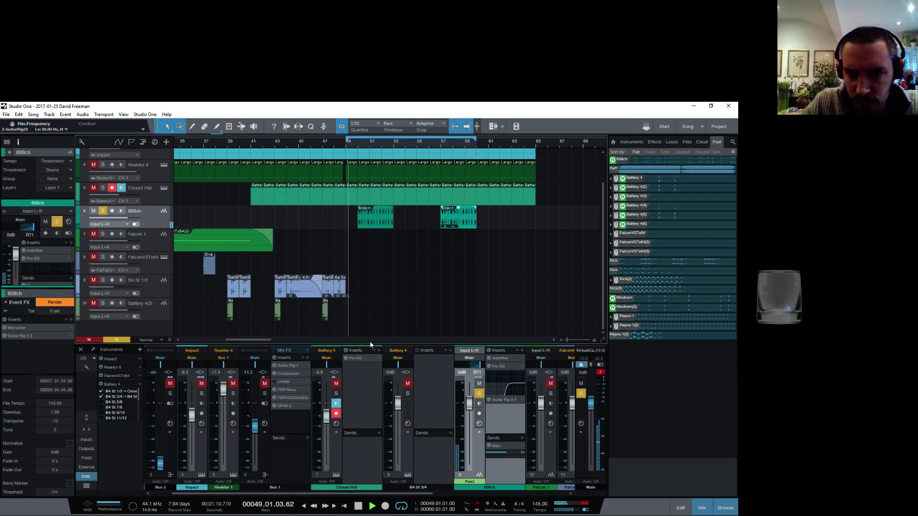
key("space")
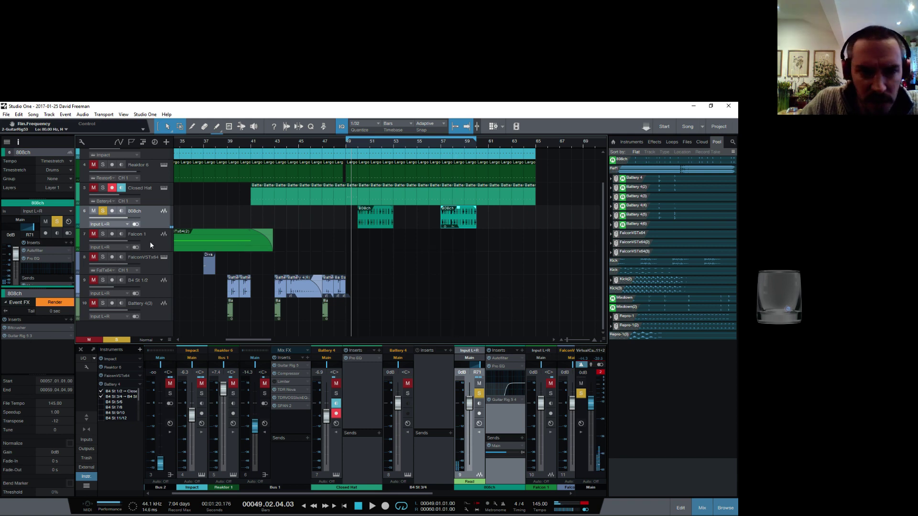
Show the 808ch track's automation again at a taller track height and raise the Autofilter cutoff point at bar 60
left_click_drag(154, 228, 119, 233)
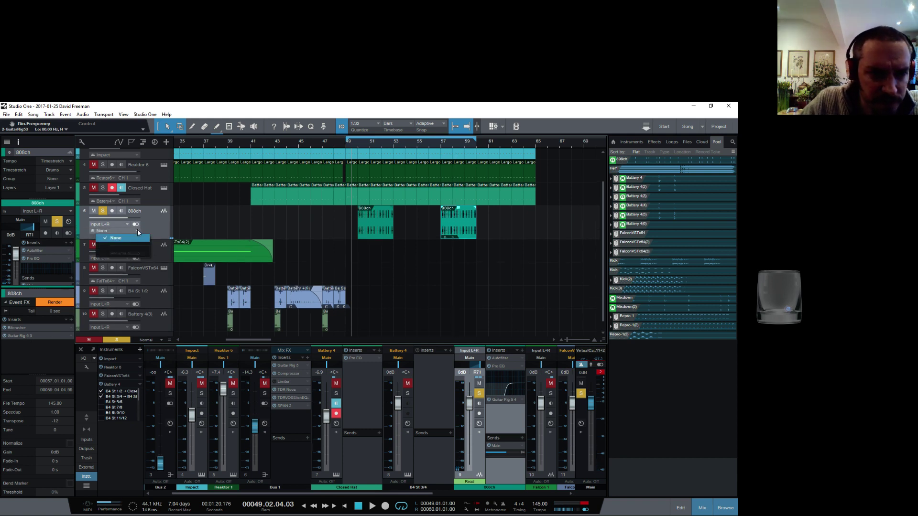
right_click(165, 227)
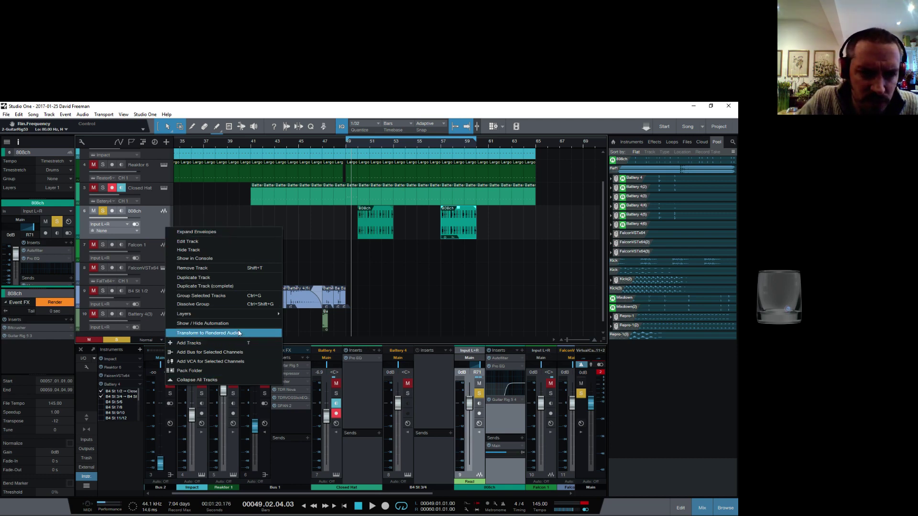
left_click(202, 323)
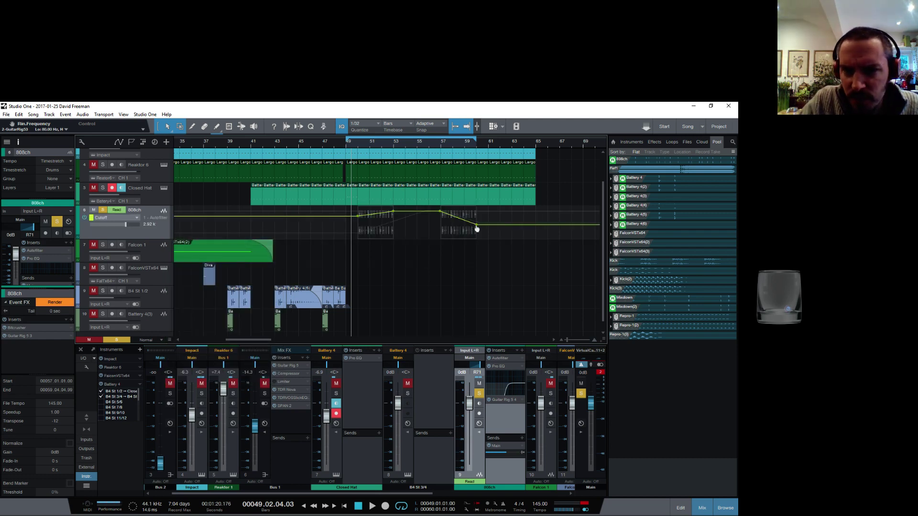
left_click_drag(476, 229, 477, 219)
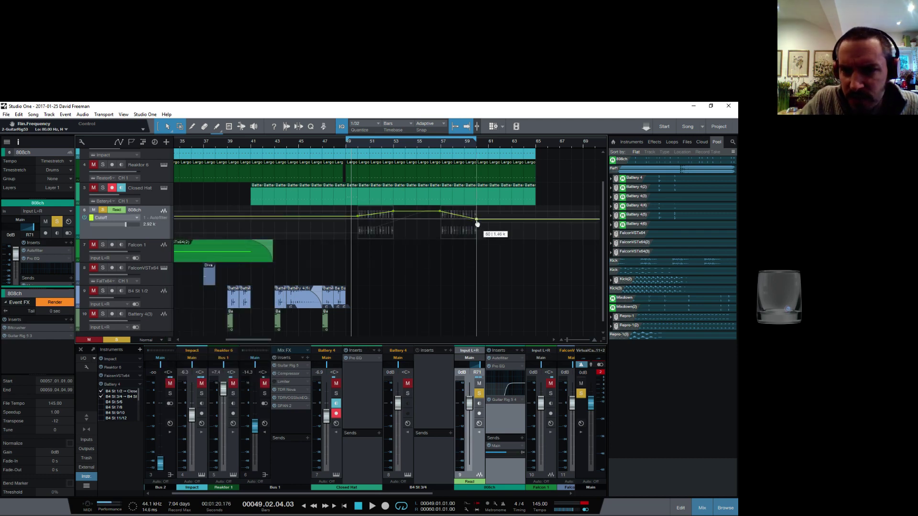
Play the section back, unsolo the 808ch track, and lower its channel fader to -9.7 dB
left_click(440, 146)
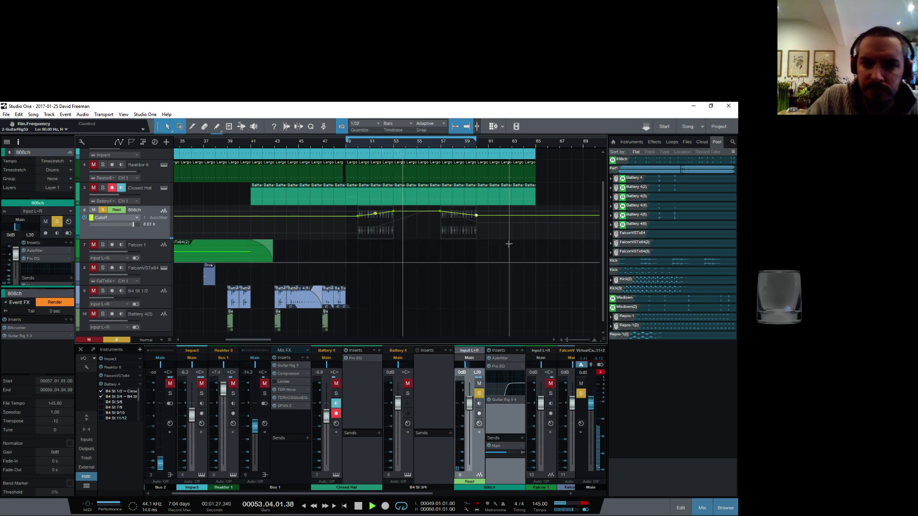
left_click(103, 211)
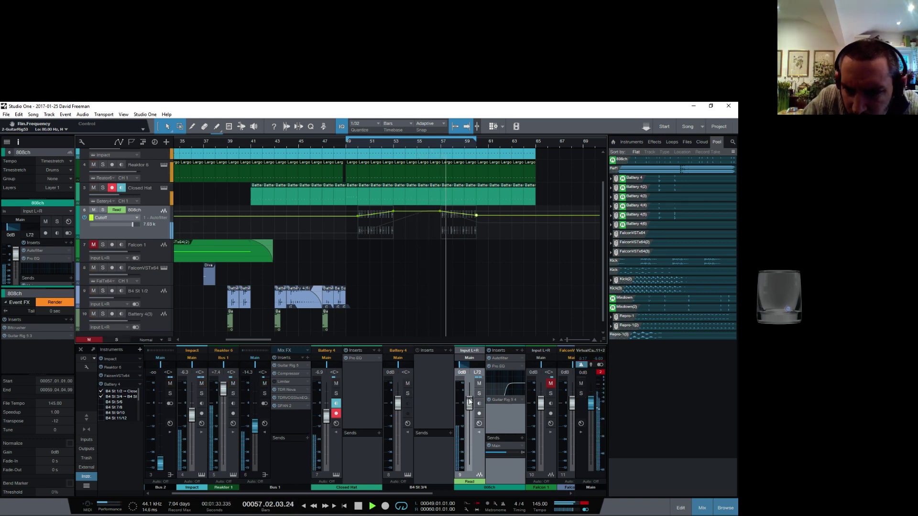
left_click_drag(469, 402, 467, 425)
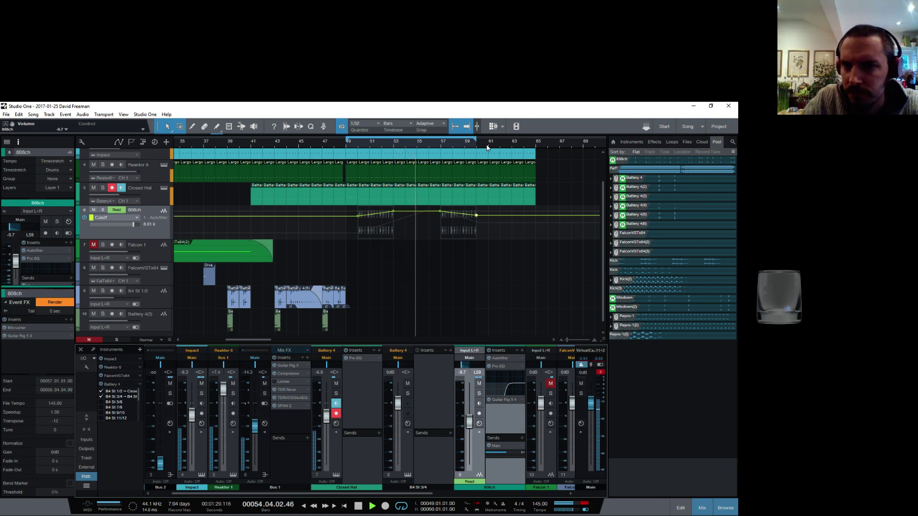
Hide the 808ch track's automation and raise its channel fader to -8.3 dB
key("e")
key("e")
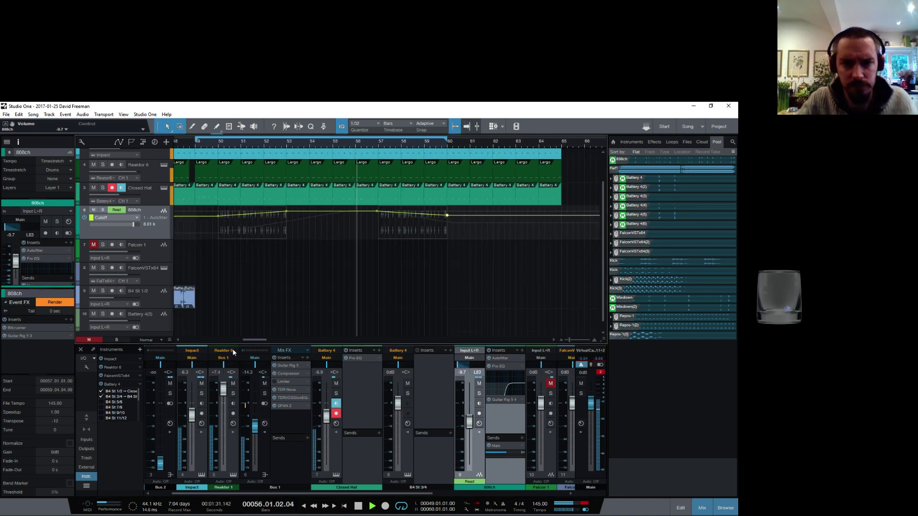
right_click(154, 233)
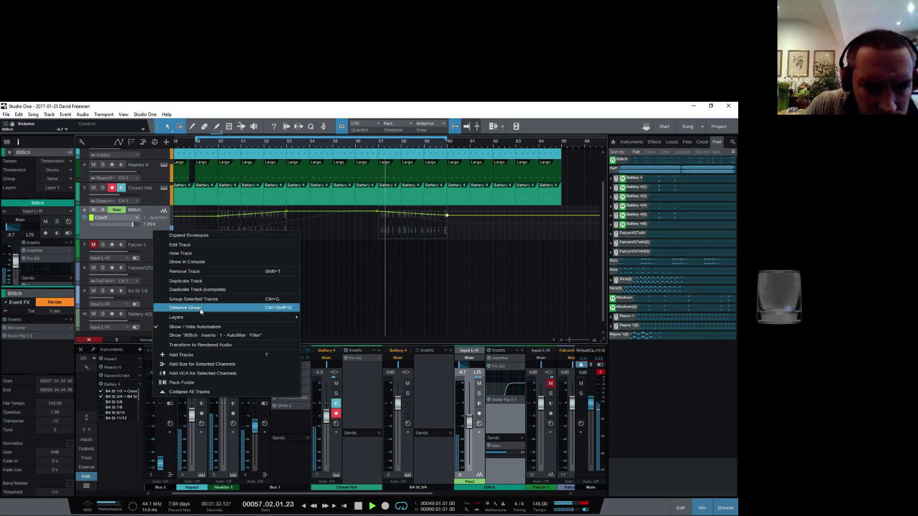
left_click(202, 326)
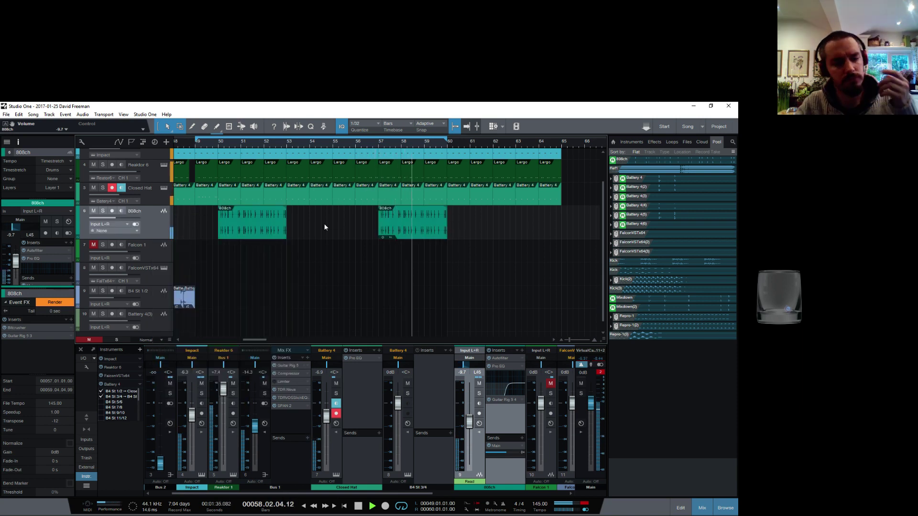
left_click_drag(468, 425, 467, 422)
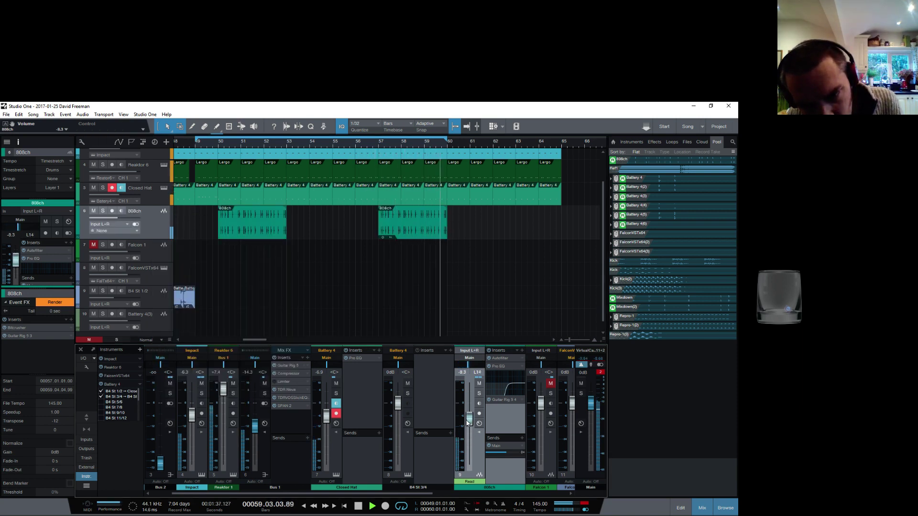
Insert Supercharger on the 808ch channel and place it between the Autofilter and the Pro EQ
left_click(522, 351)
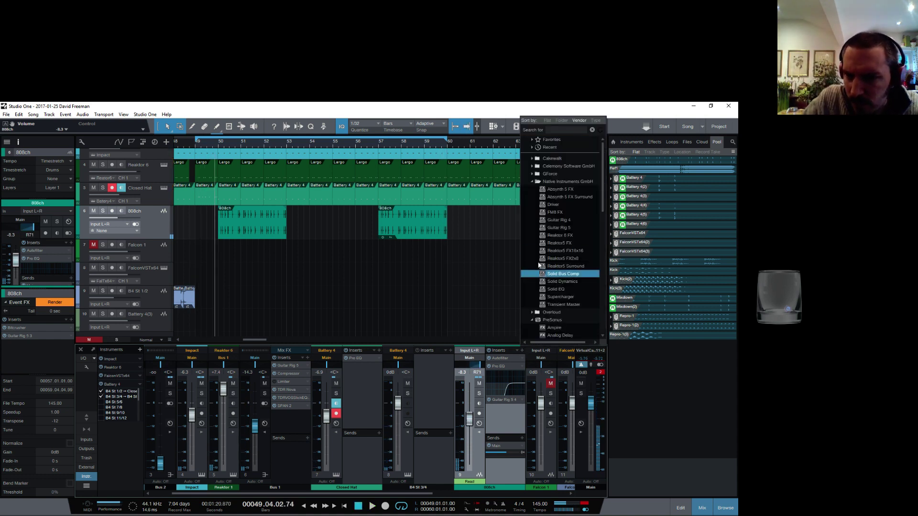
left_click(584, 298)
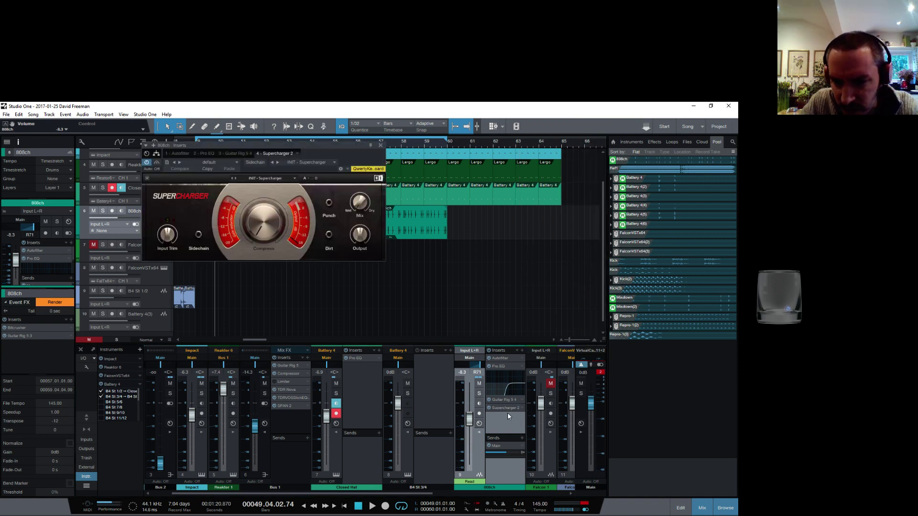
left_click_drag(506, 409, 504, 364)
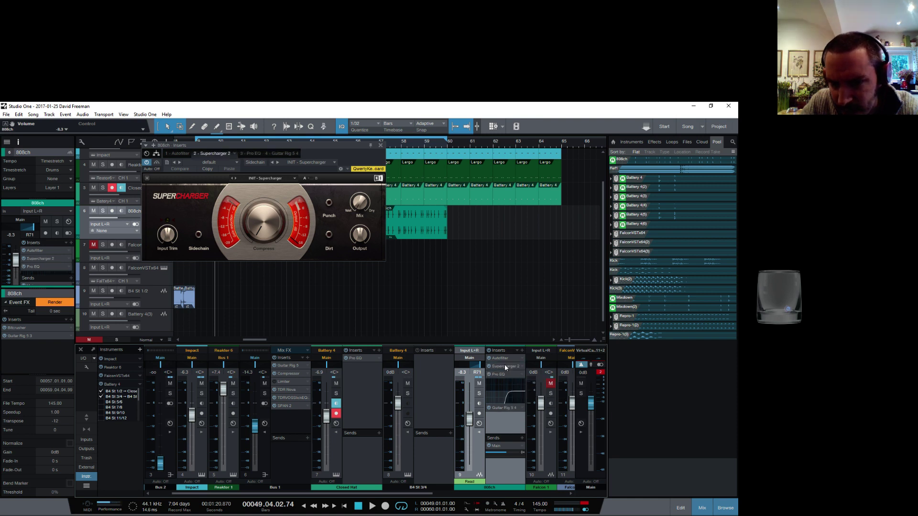
Set Supercharger's Compress amount to about 4.65 and enable both Punch and Dirt
left_click_drag(264, 221, 263, 211)
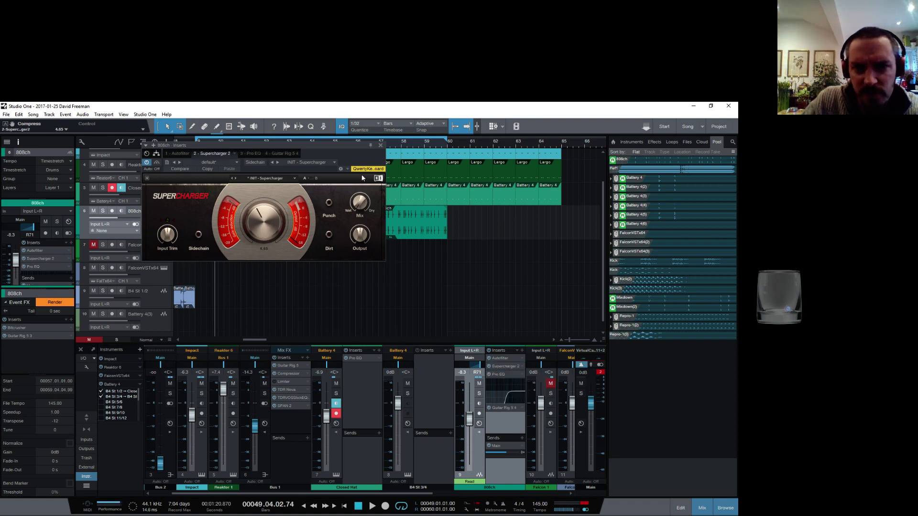
left_click(329, 203)
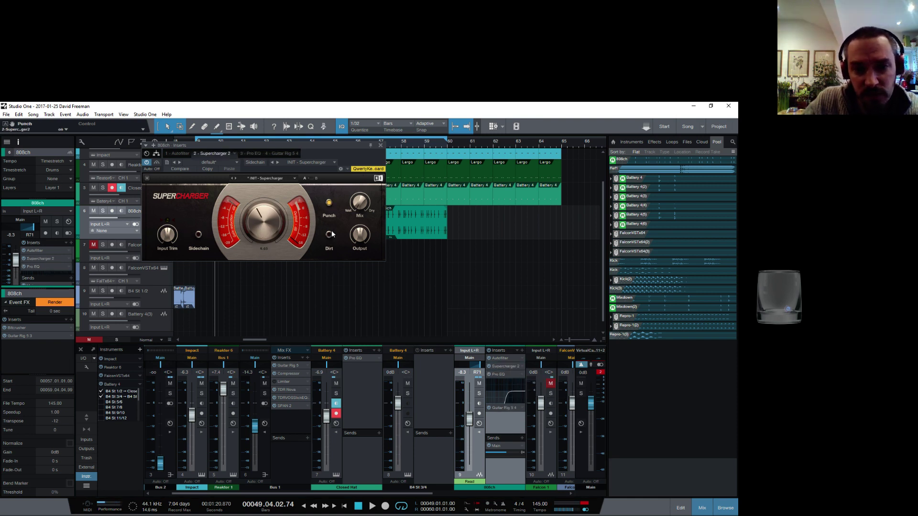
left_click_drag(357, 154, 416, 282)
Play the section from bar 50 and lower the 808ch channel fader to -13.1 dB
left_click(218, 149)
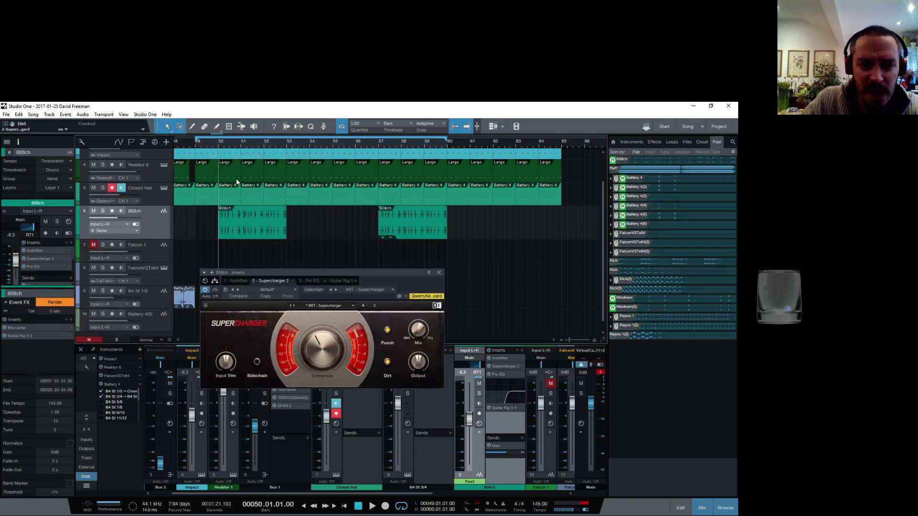
key("space")
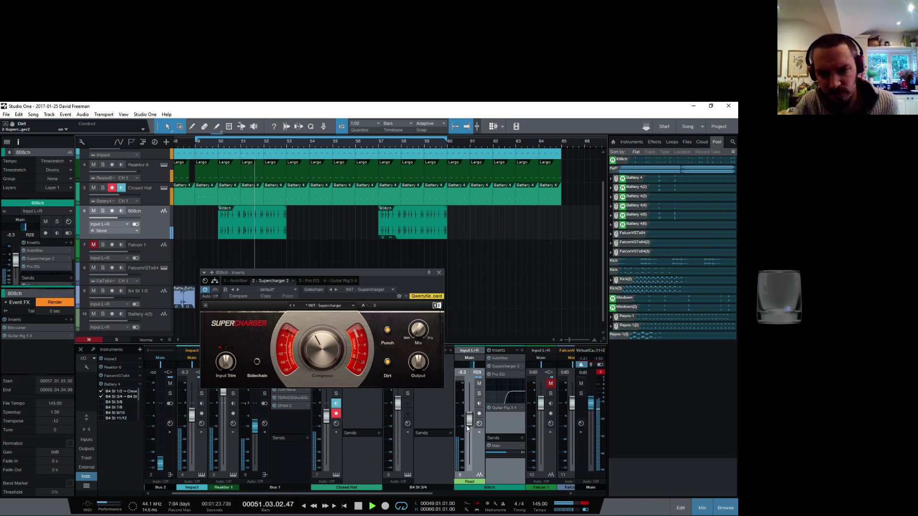
left_click_drag(470, 425, 469, 434)
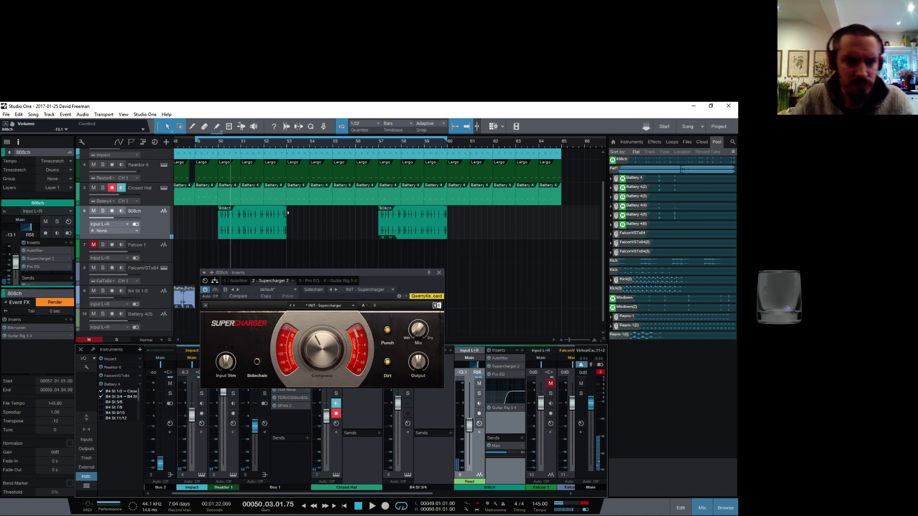
Select the Closed Hat event at bar 50, close its Pro EQ window, and audition the 808ch part in the mix
left_click(209, 197)
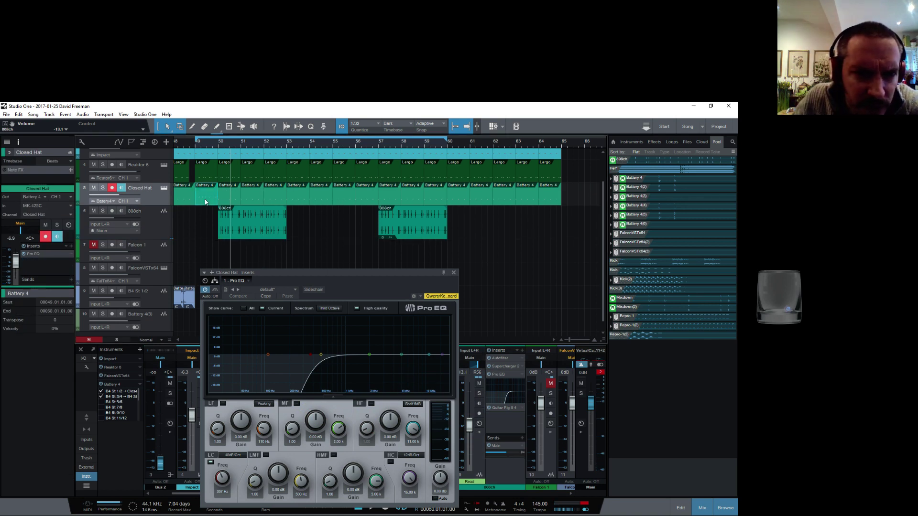
left_click_drag(230, 197, 205, 194)
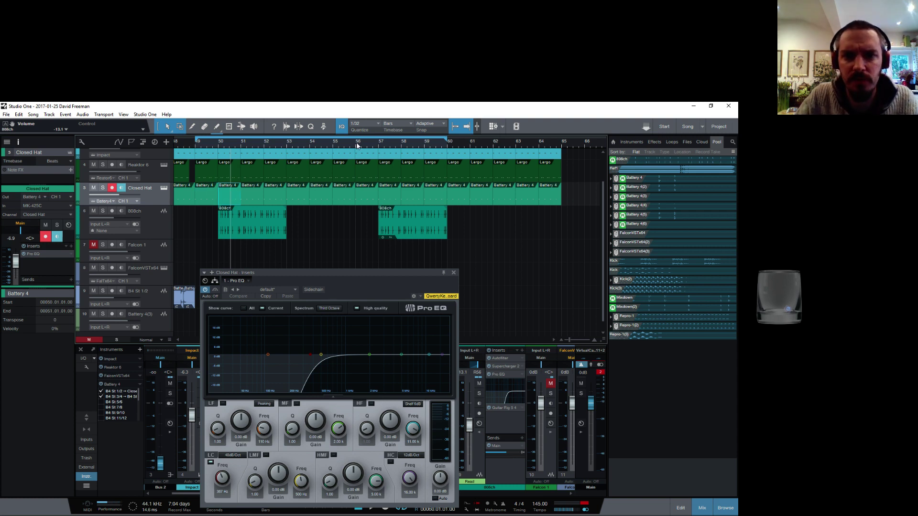
left_click_drag(357, 145, 366, 140)
left_click(453, 273)
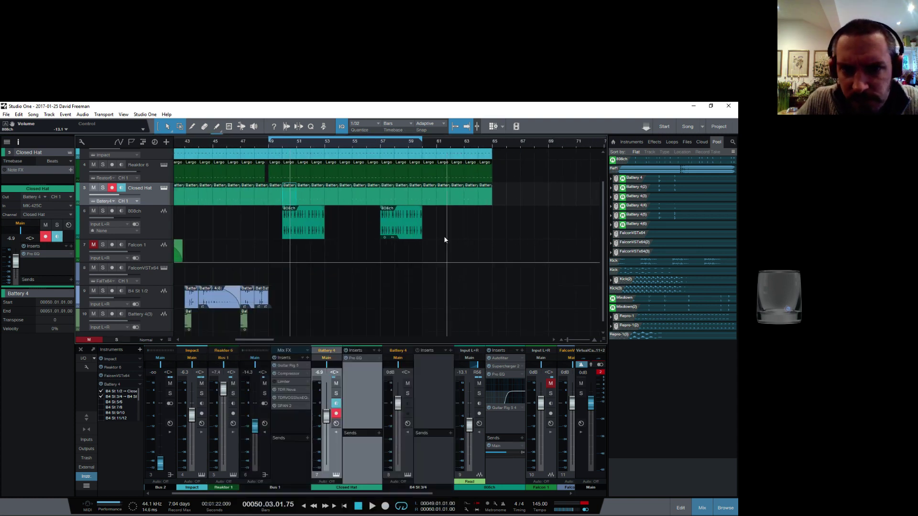
key("space")
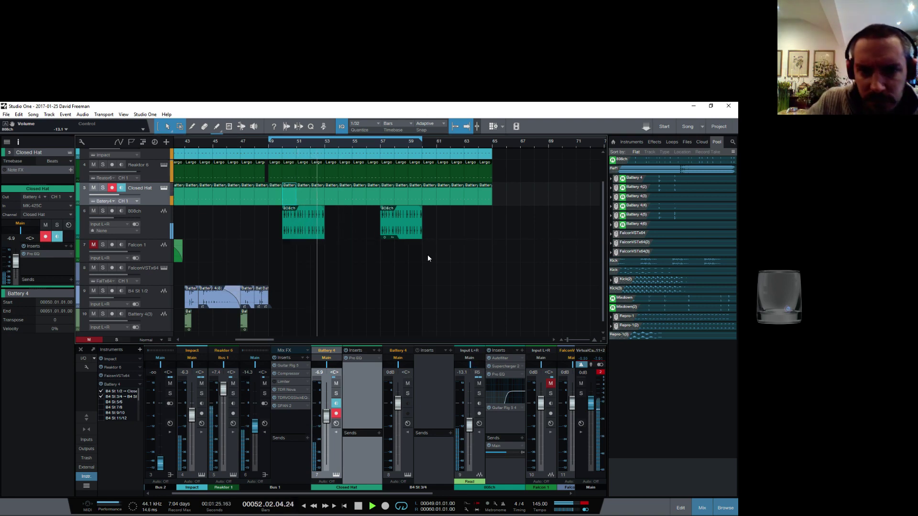
scroll(373, 282, "up", 2)
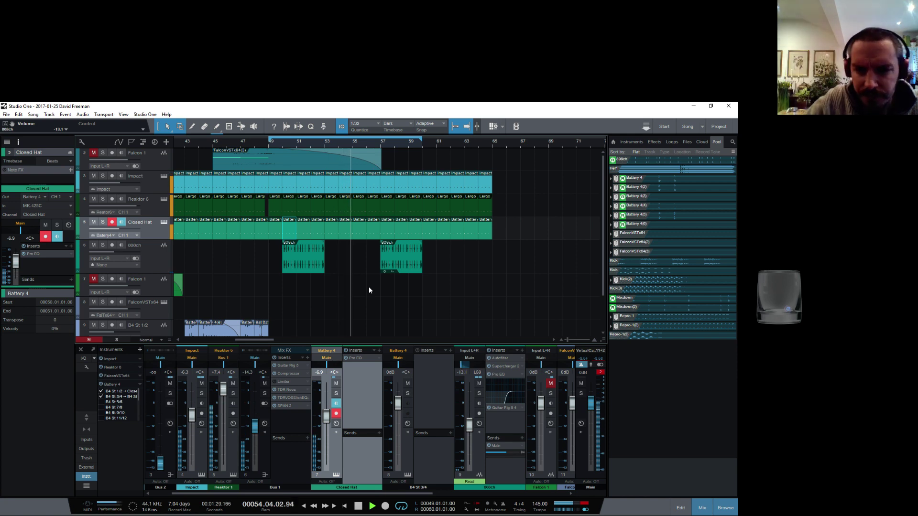
key("space")
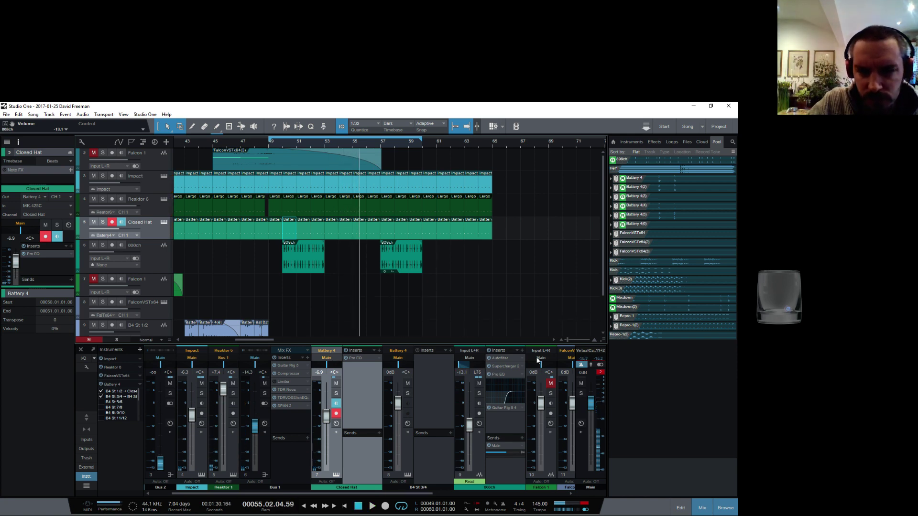
Render the event effects of the second 808ch event at bar 57
left_click_drag(406, 143, 397, 265)
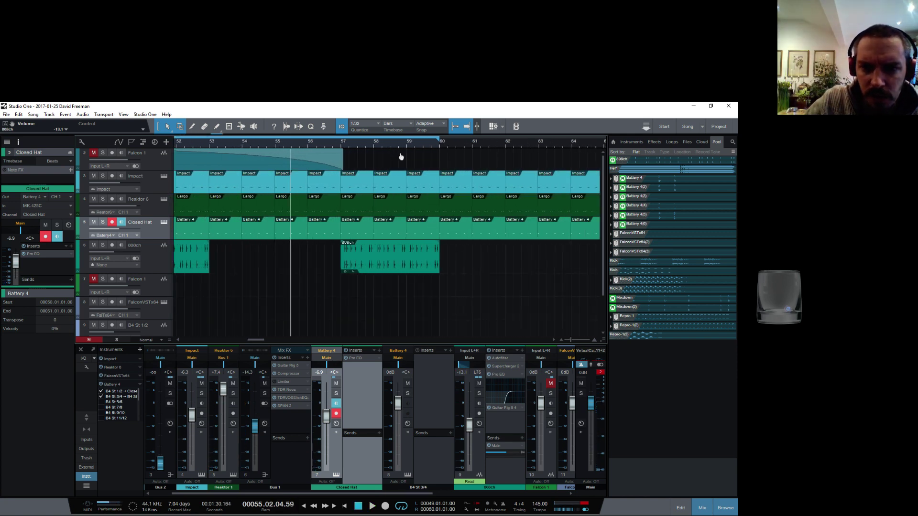
left_click(397, 265)
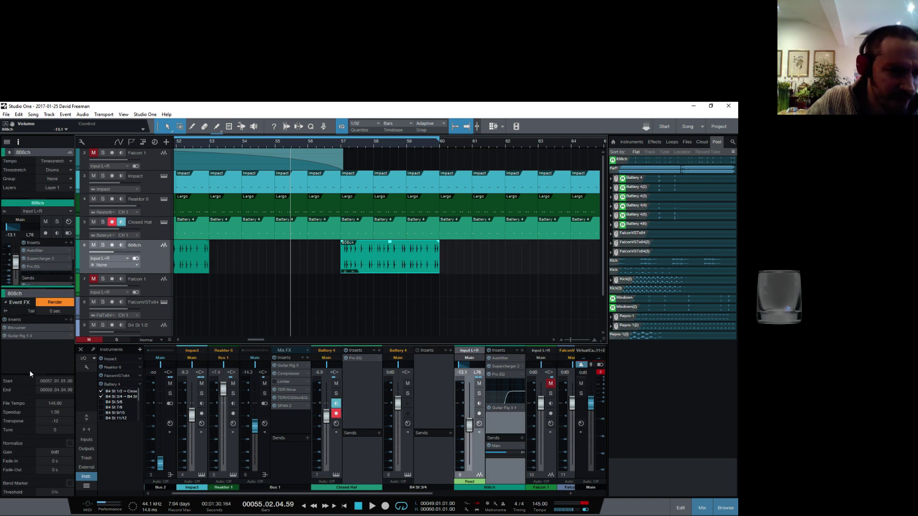
left_click(55, 303)
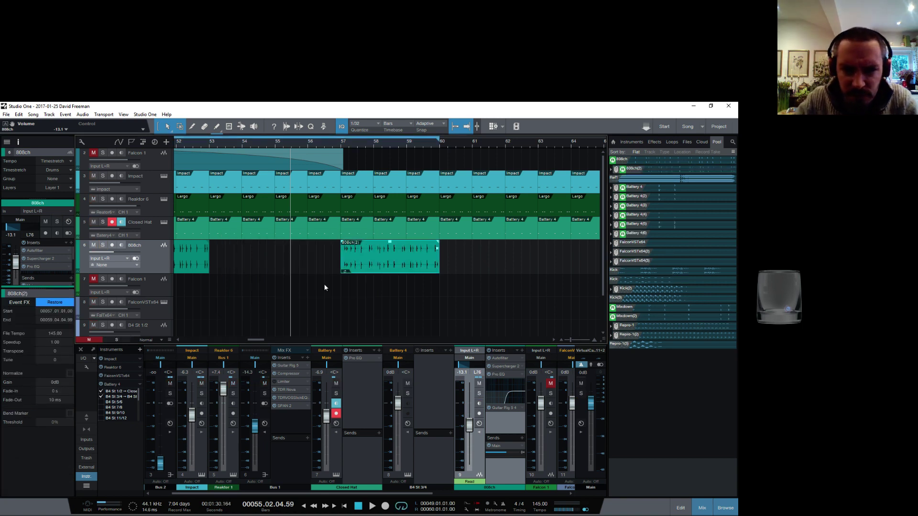
Try to play the arrangement from bar 57 to hear the rendered 808ch event
key("space")
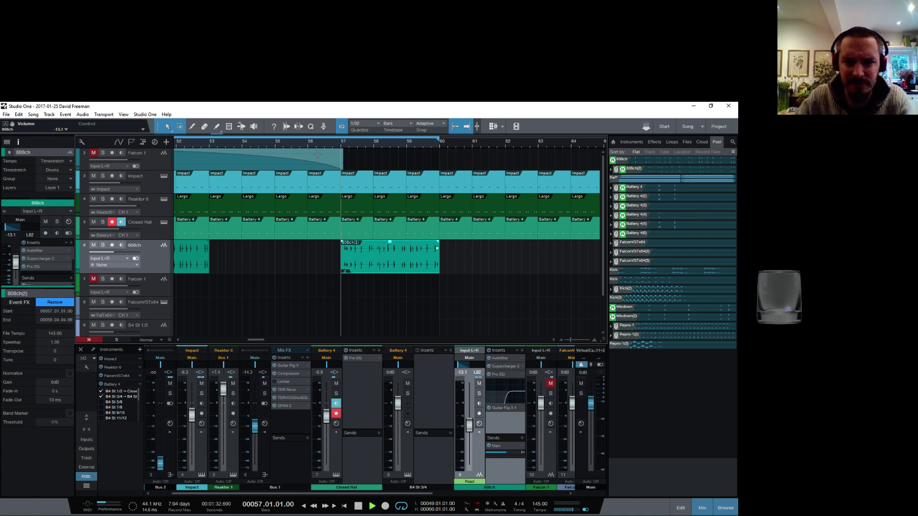
left_click_drag(359, 145, 358, 141)
key("space")
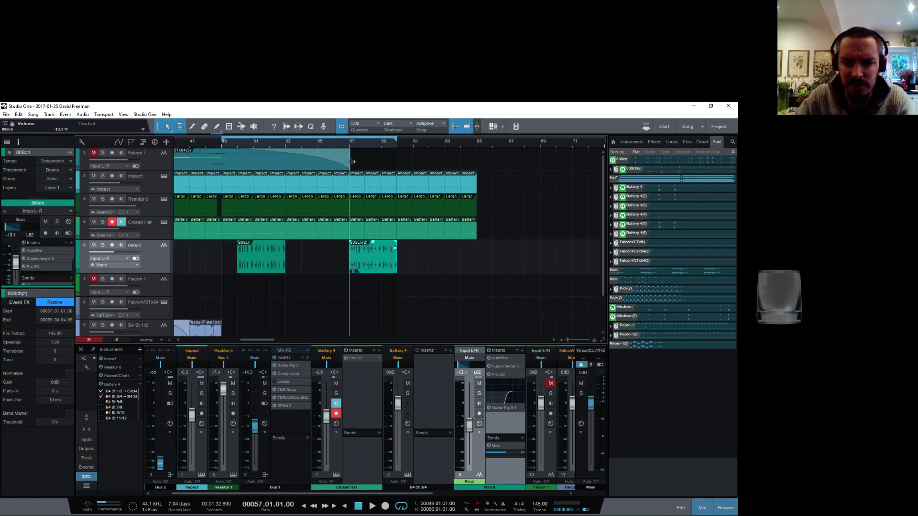
key("space")
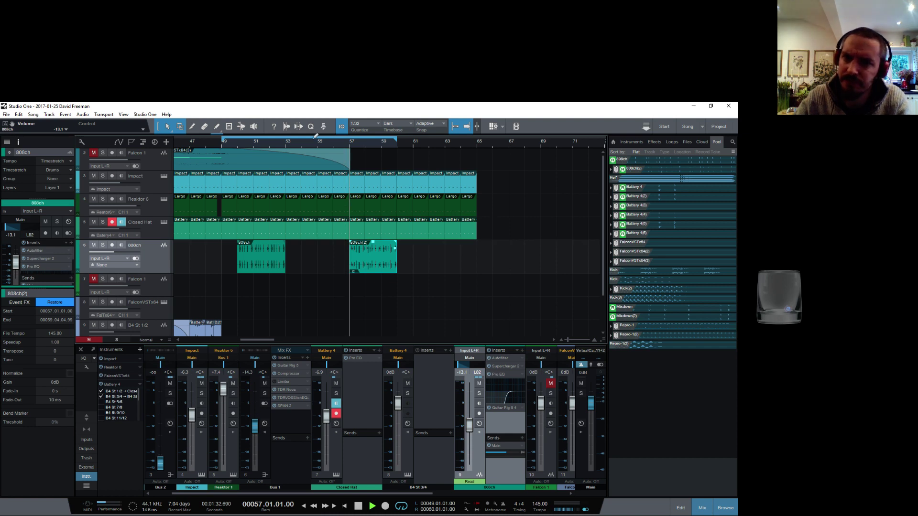
left_click_drag(310, 147, 318, 136)
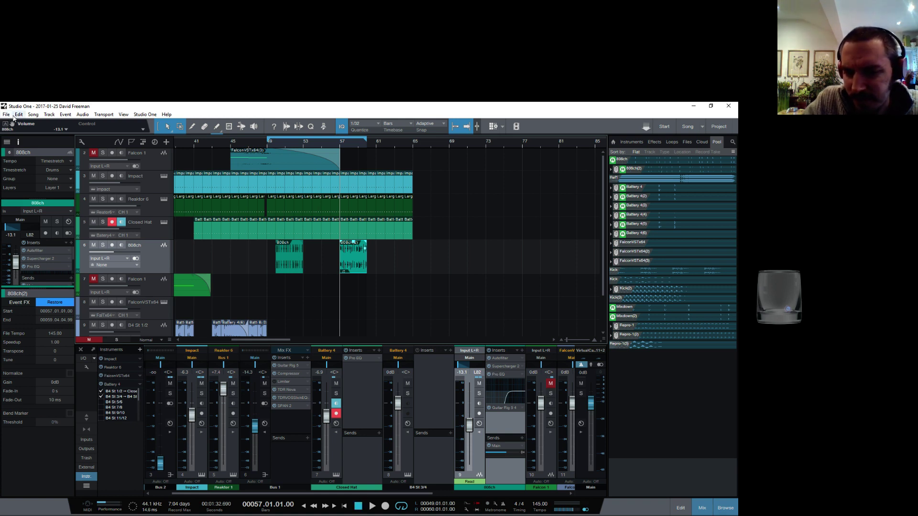
Close the current song and reopen it from the recent files
left_click(5, 114)
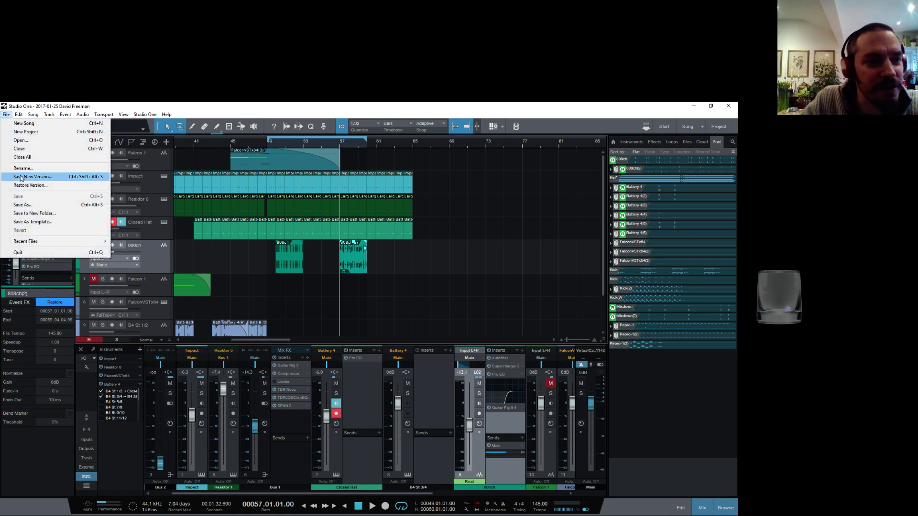
left_click(26, 152)
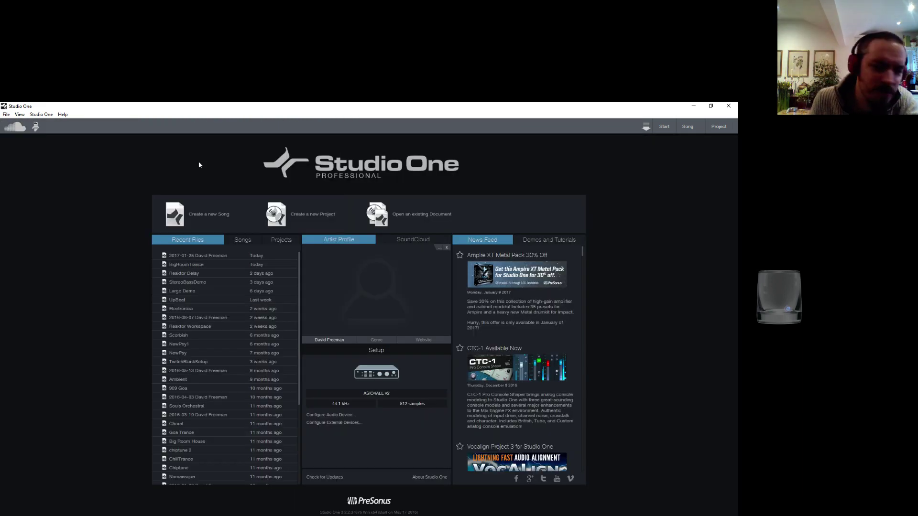
left_click(218, 257)
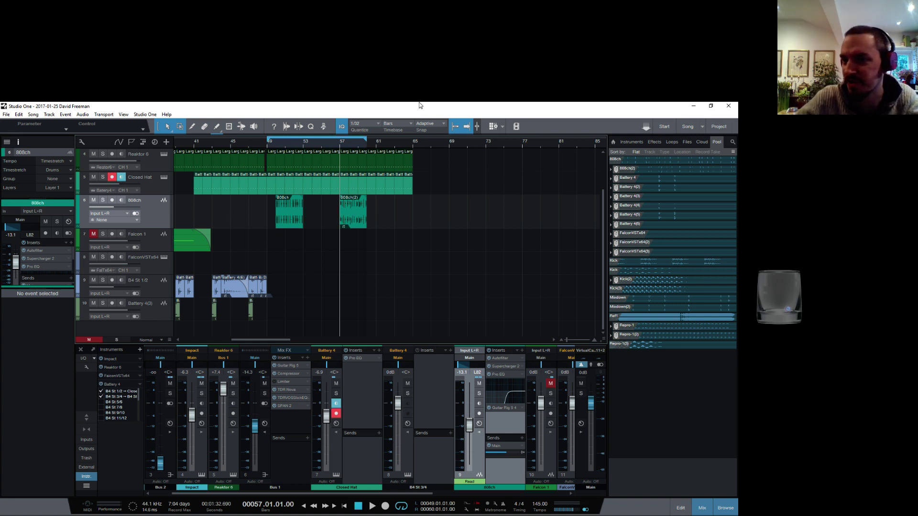
Restart Studio One and reopen the 2017-01-25 song from the recent files
left_click(729, 105)
mouse_move(338, 507)
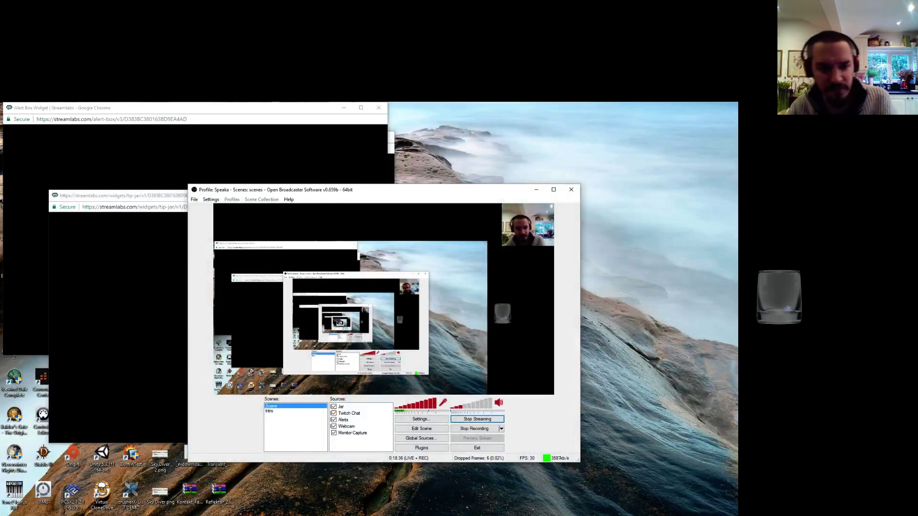
left_click(3, 512)
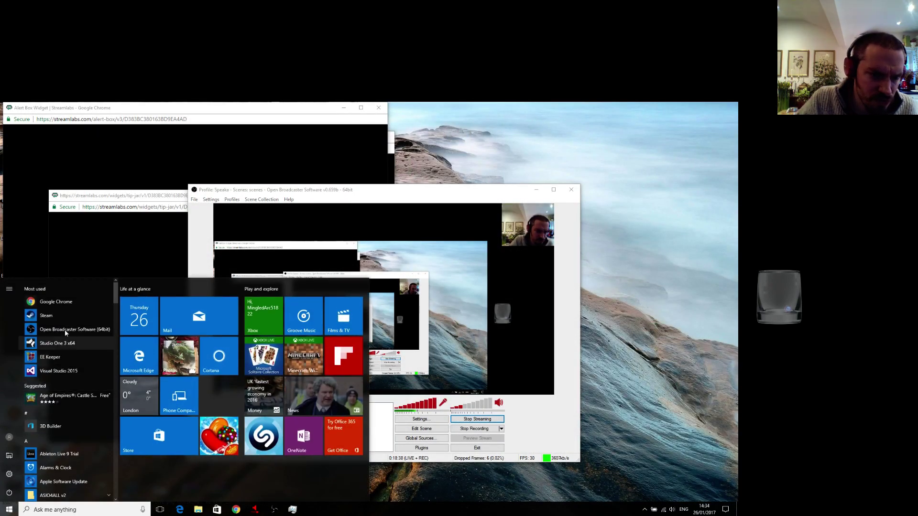
left_click(40, 342)
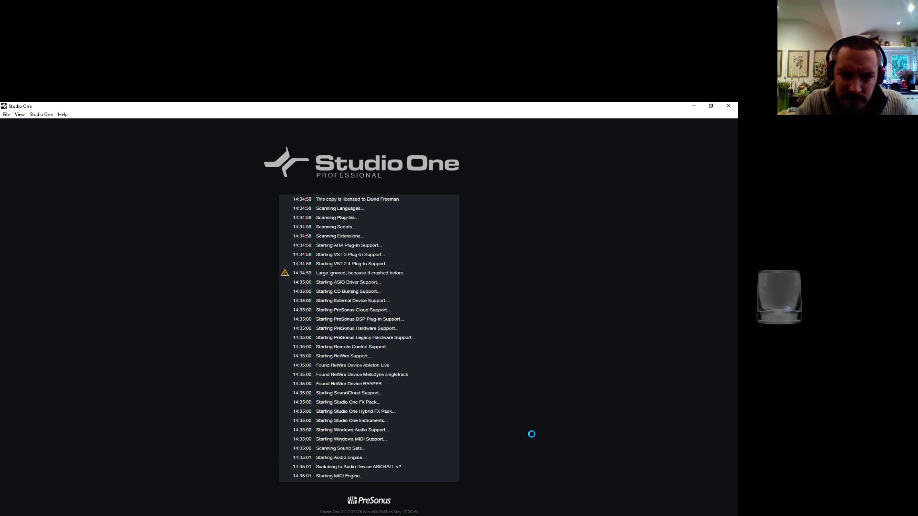
left_click(461, 320)
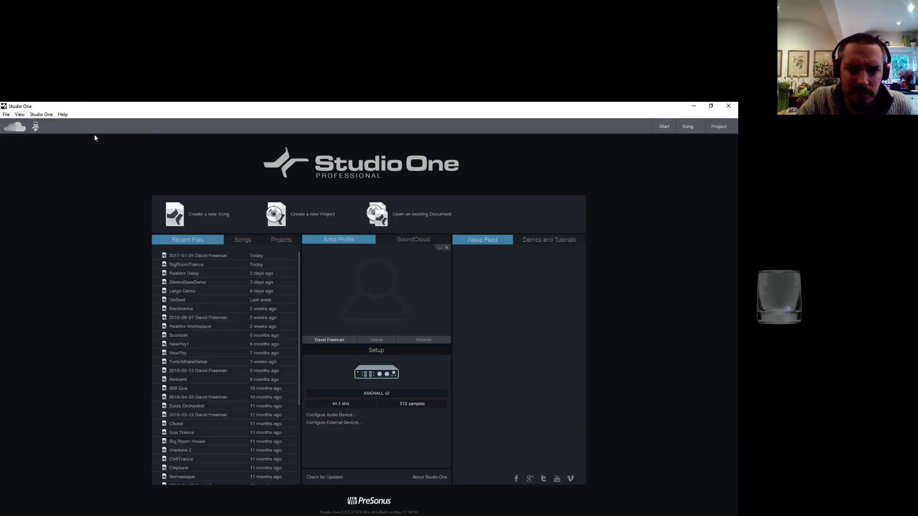
left_click(187, 256)
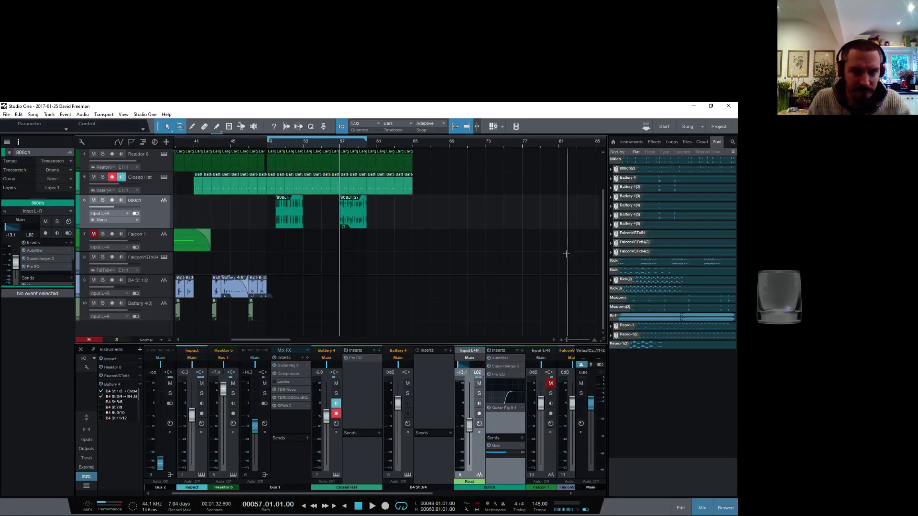
Play the arrangement to hear the second 808ch event and extend the loop end to bar 61
key("space")
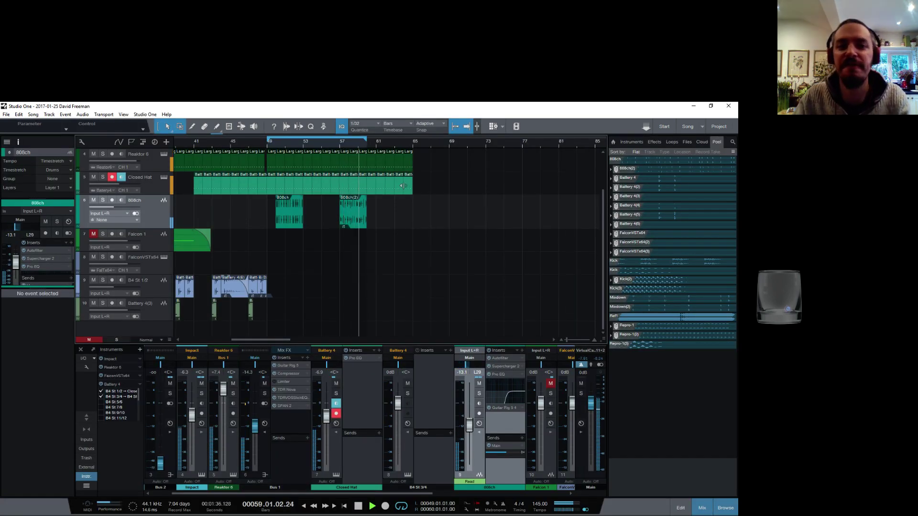
scroll(423, 224, "up", 2)
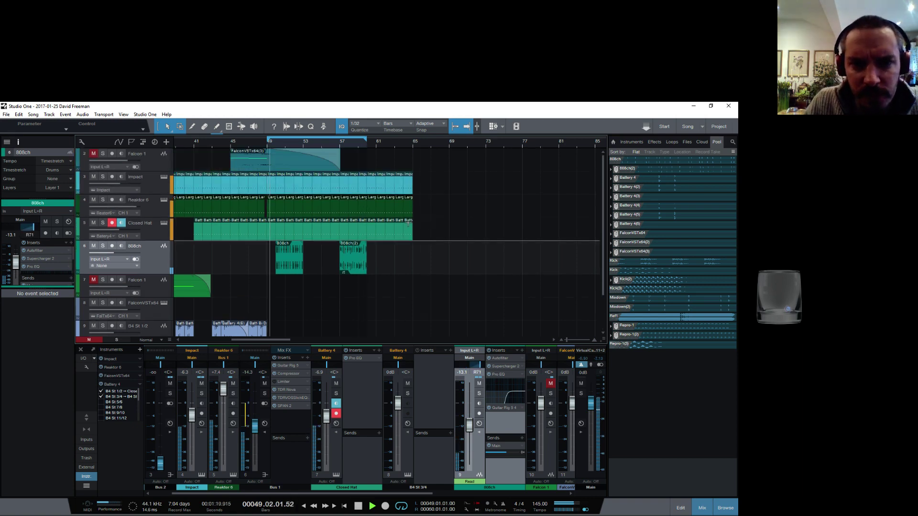
key("space")
left_click_drag(367, 143, 376, 143)
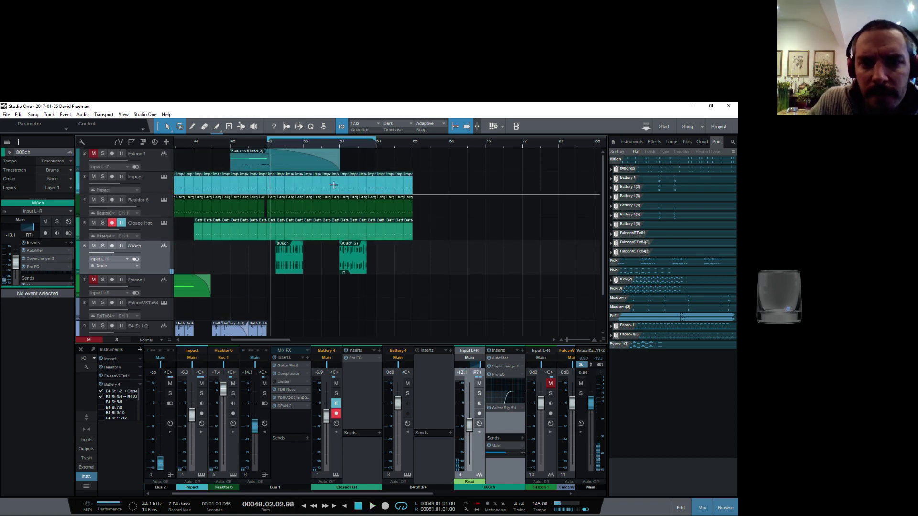
Place the Kick sample from the pool on its own new track and move it to start at bar 56
scroll(330, 146, "up", 5)
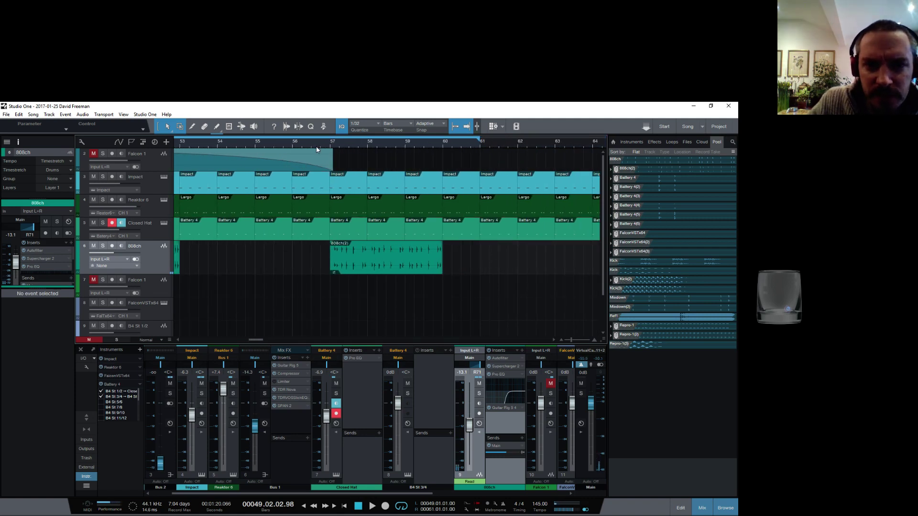
left_click(647, 262)
scroll(451, 248, "down", 2)
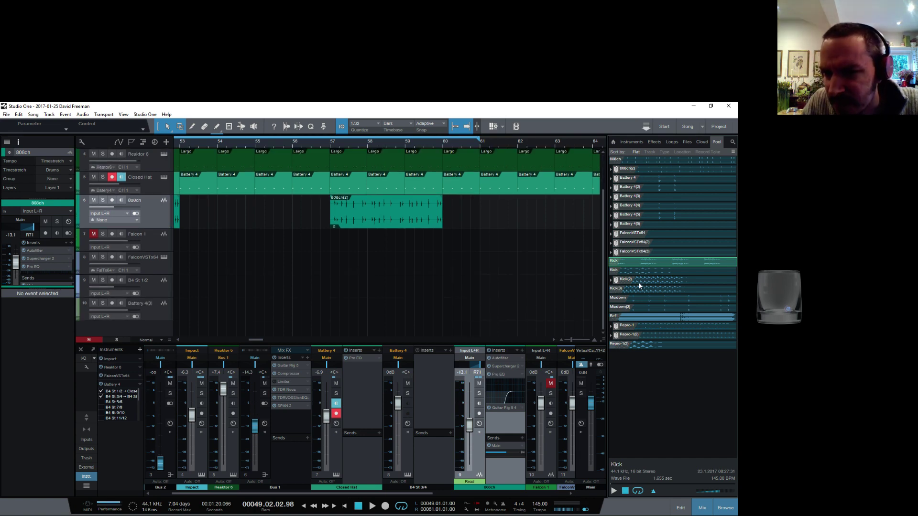
left_click_drag(508, 144, 461, 146)
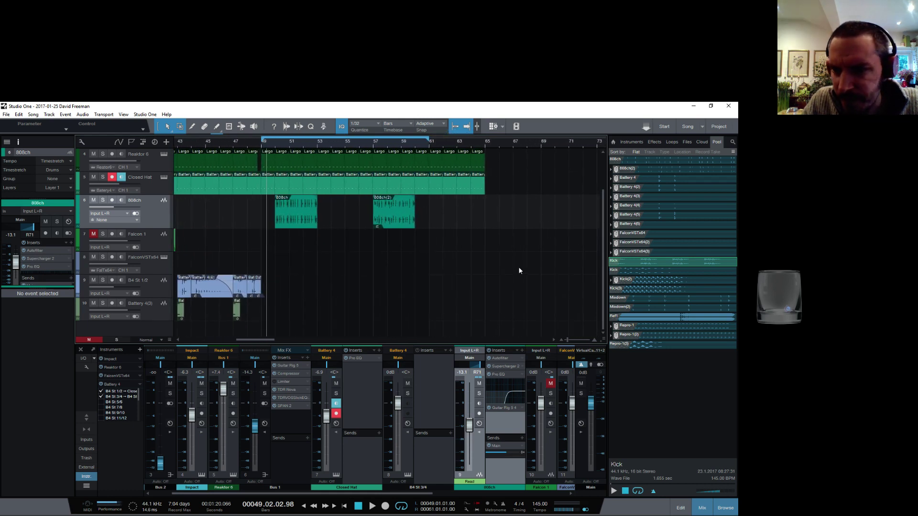
left_click_drag(628, 265, 352, 236)
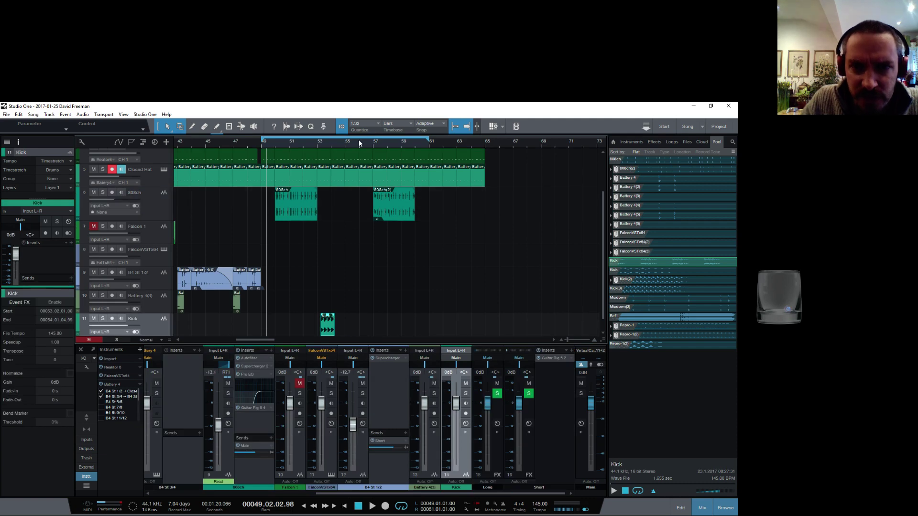
scroll(358, 204, "up", 2)
scroll(348, 177, "down", 3)
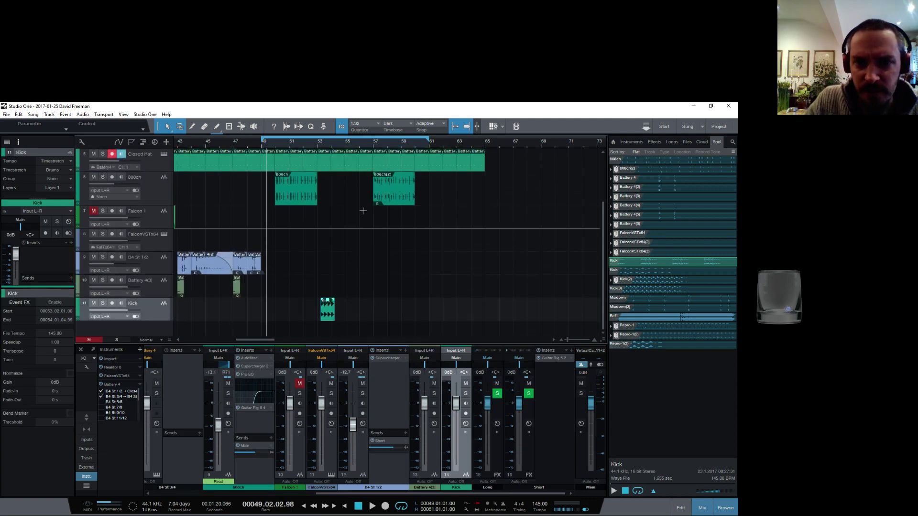
scroll(363, 163, "up", 3)
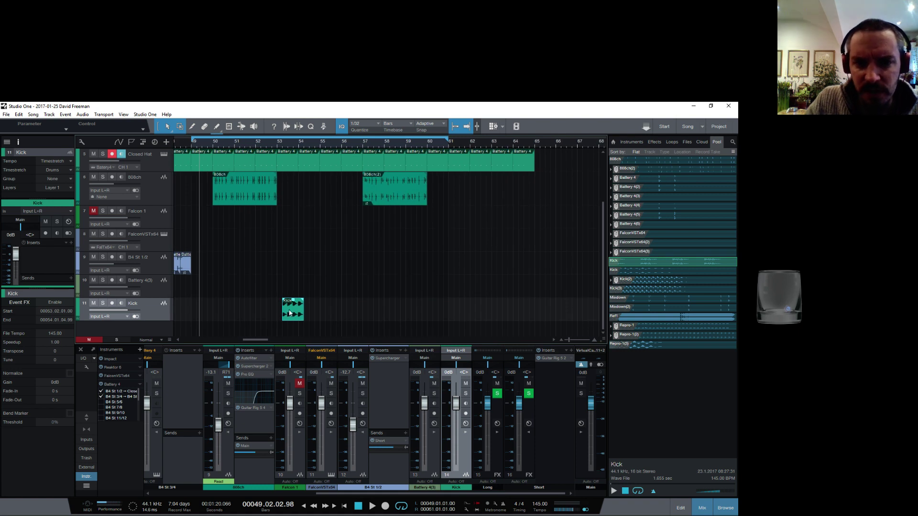
left_click_drag(289, 313, 348, 306)
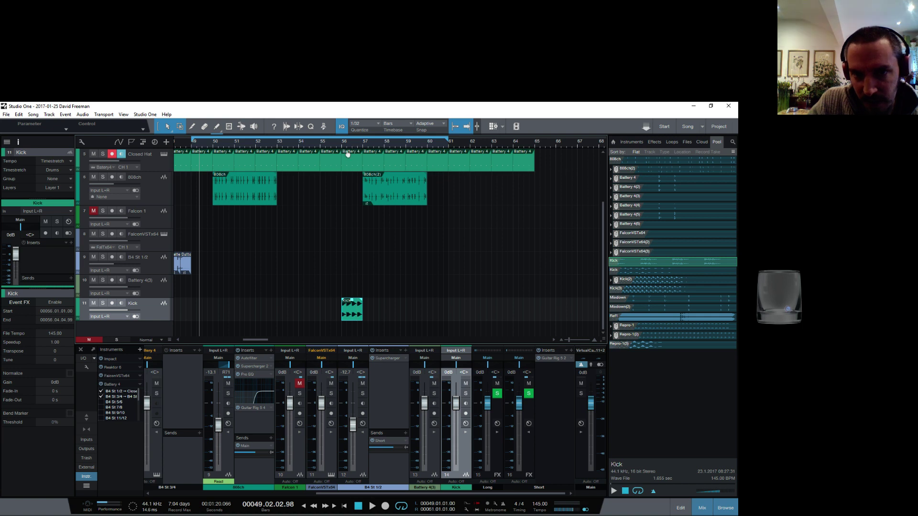
Trim the Kick event to a single hit one beat long and move it to start at bar 56
key("z")
left_click_drag(266, 313, 365, 313)
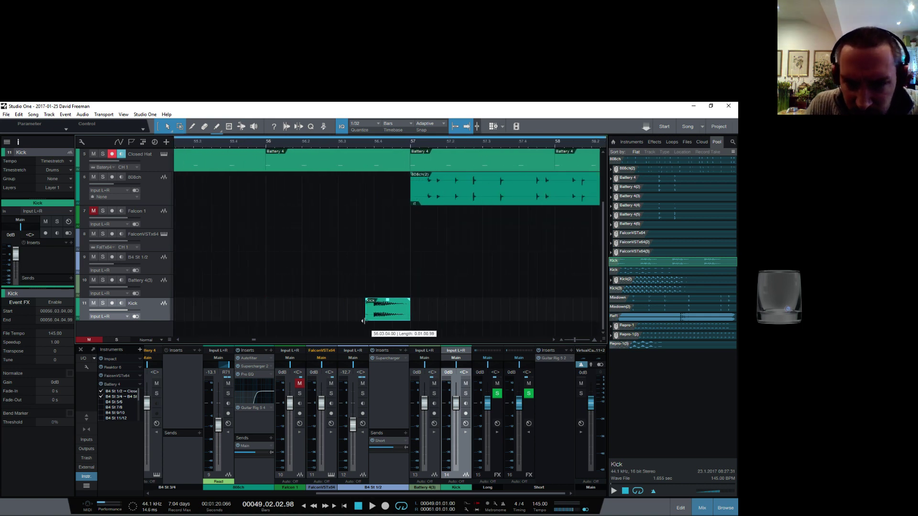
left_click_drag(358, 148, 301, 157)
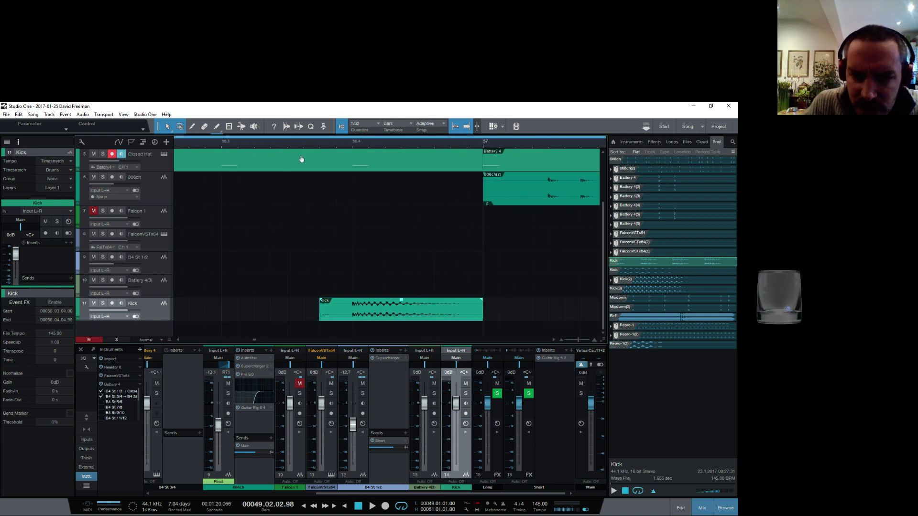
mouse_move(315, 311)
left_mouse_down()
mouse_move(363, 310)
mouse_move(332, 310)
left_mouse_up()
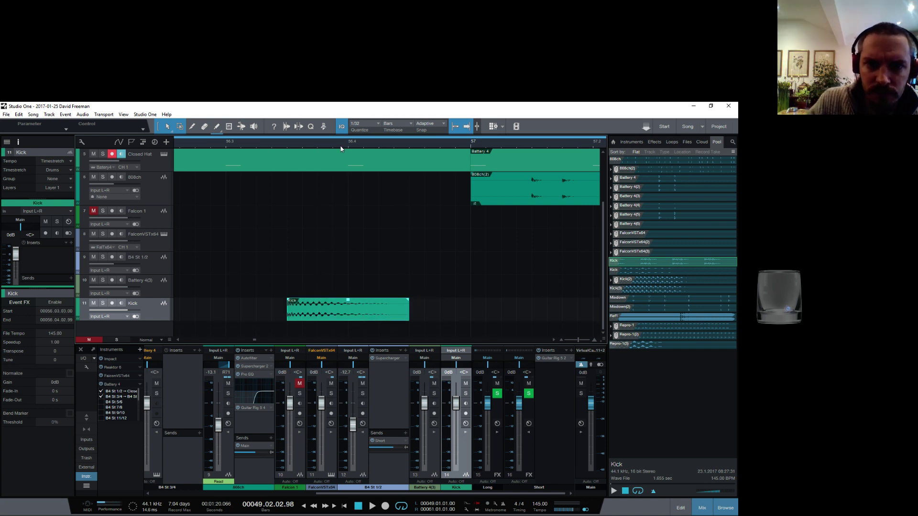
left_click_drag(341, 147, 330, 133)
left_click_drag(336, 312, 256, 305)
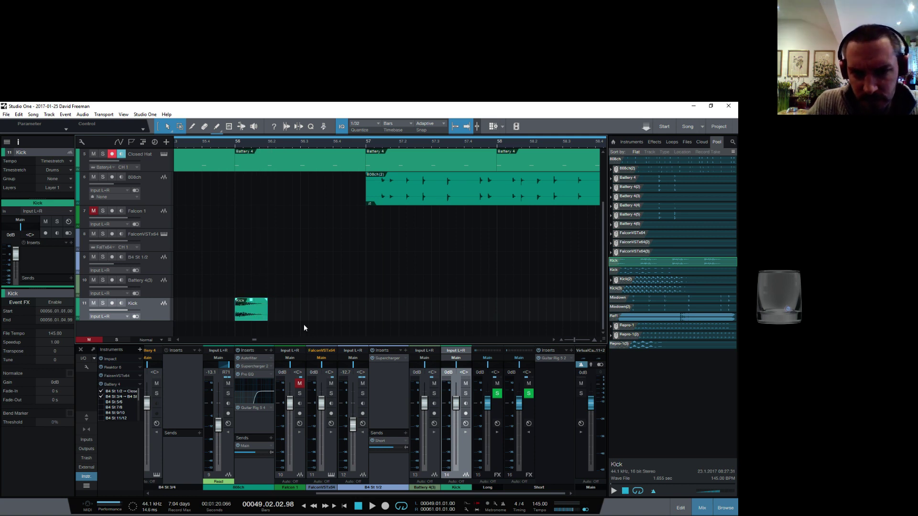
Insert Guitar Rig 5 on the Kick track and load the Citrus amplifier with its matched cabinet
scroll(306, 316, "down", 4)
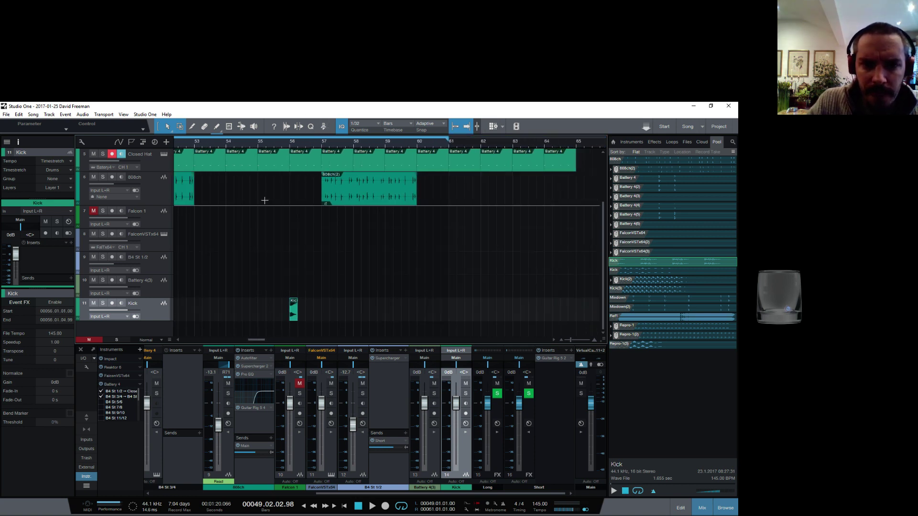
left_click(70, 243)
scroll(117, 387, "down", 4)
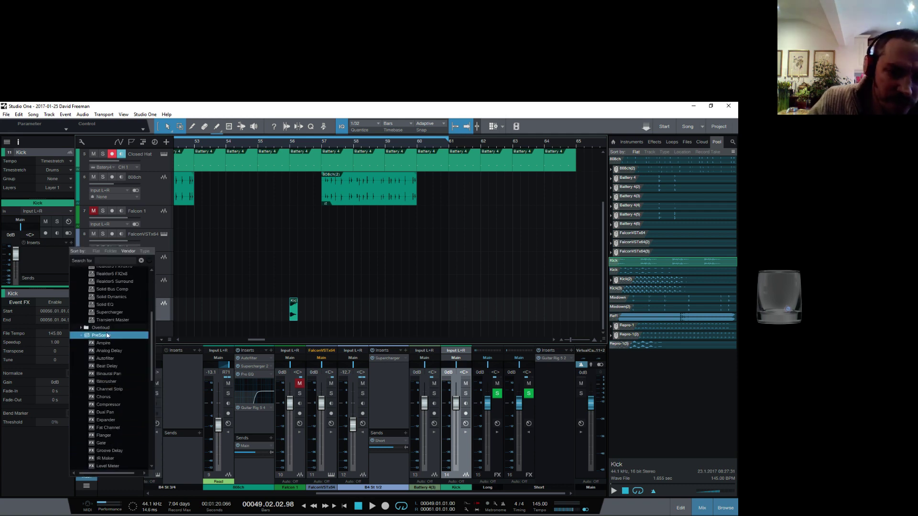
left_click(117, 336)
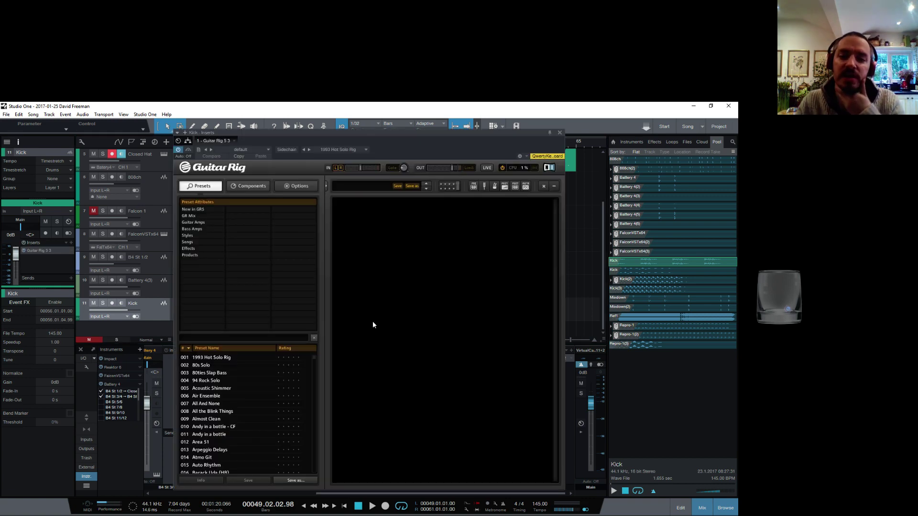
left_click(249, 186)
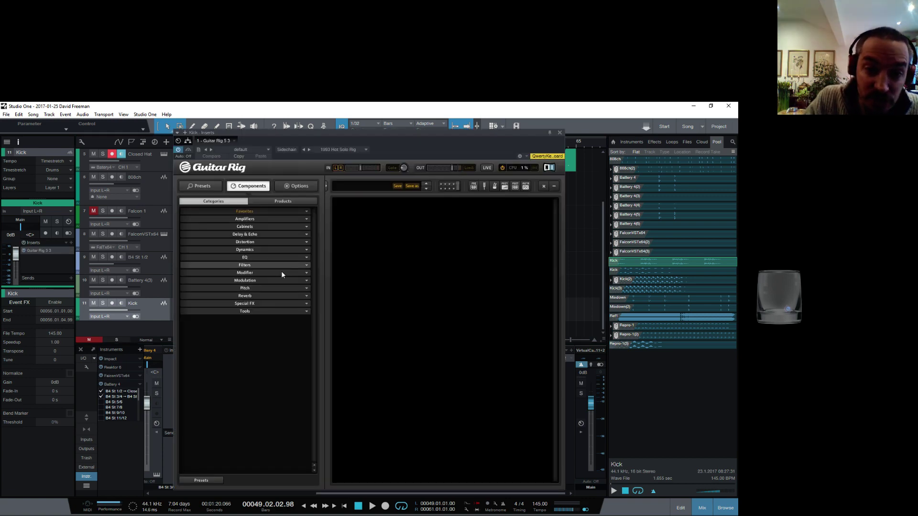
left_click(265, 220)
left_click_drag(213, 254, 490, 294)
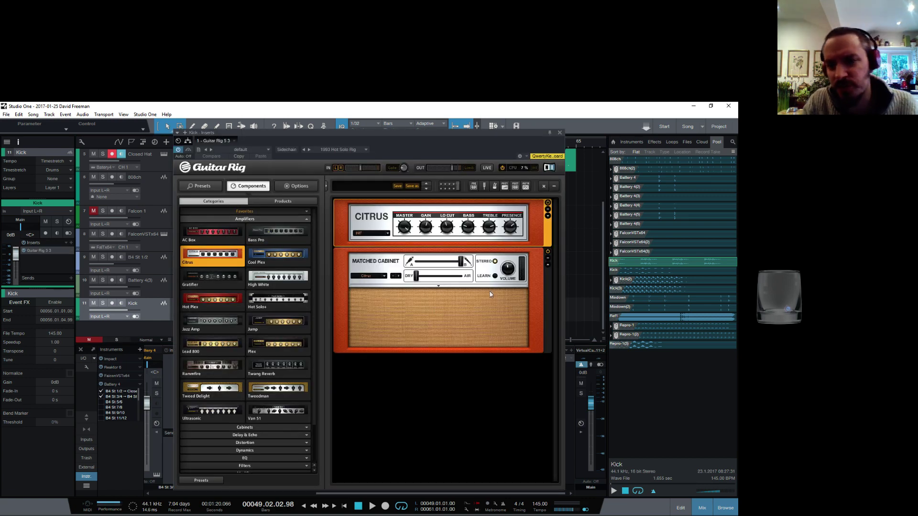
left_click(559, 133)
Play the arrangement from bar 56 to hear the Kick through the amplifier
left_click(289, 143)
key("space")
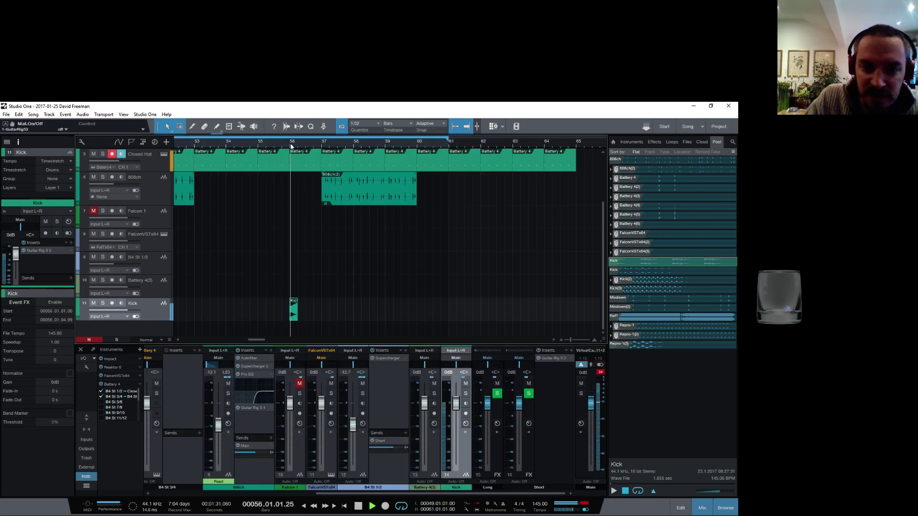
key("space")
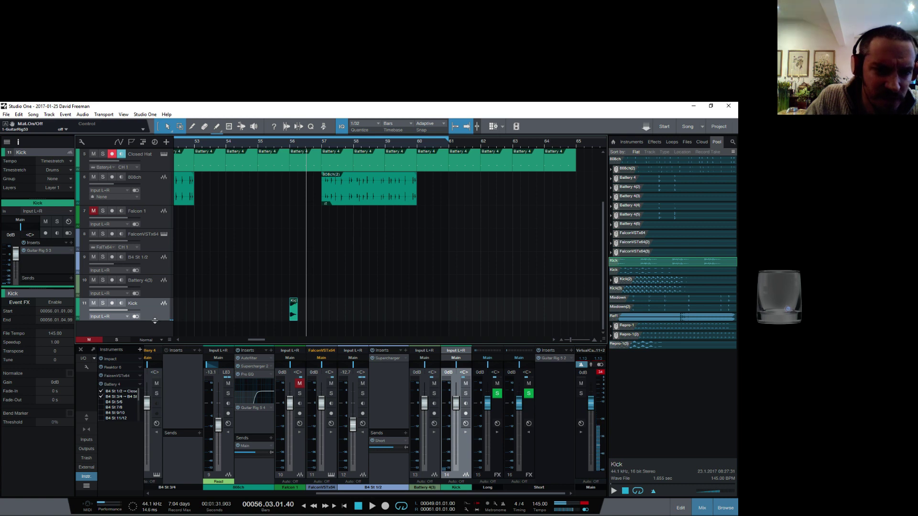
Enlarge the Kick track and arrangement area, and duplicate the Kick hit three times to fill bar 56
left_click_drag(155, 321, 154, 342)
left_click_drag(342, 341, 337, 413)
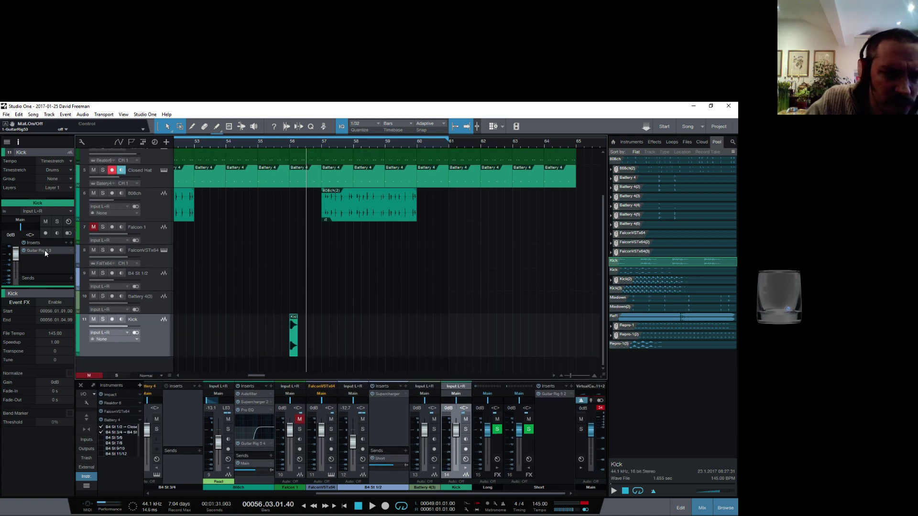
key("d")
key("d")
key("d")
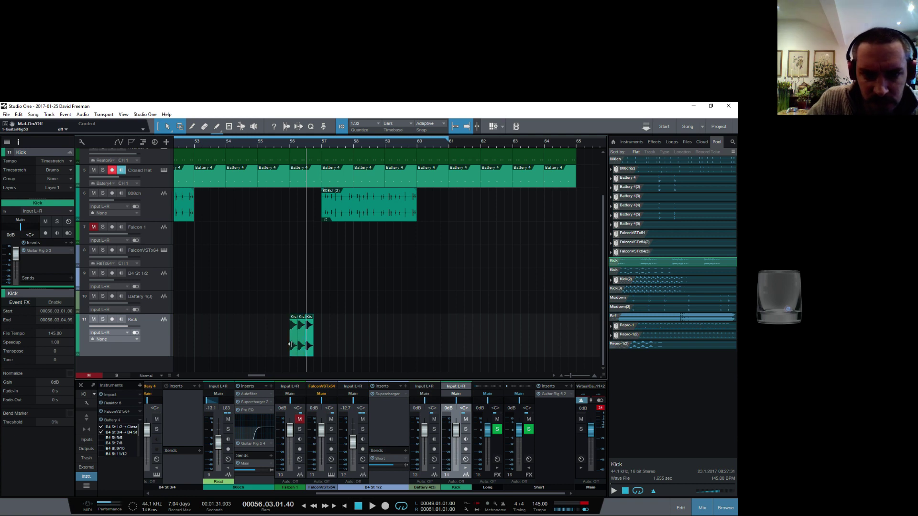
Solo the Kick track and place the playback position at bar 56
left_click(103, 319)
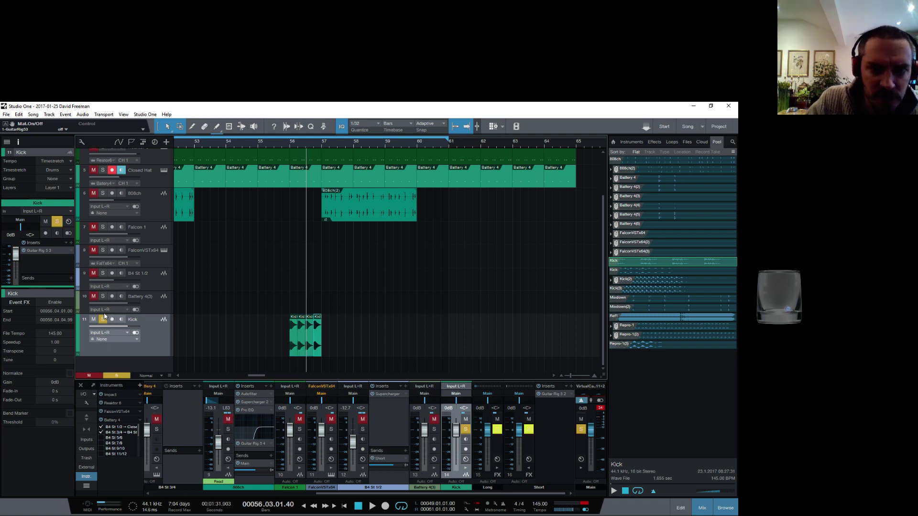
left_click(291, 144)
left_click_drag(322, 143, 329, 126)
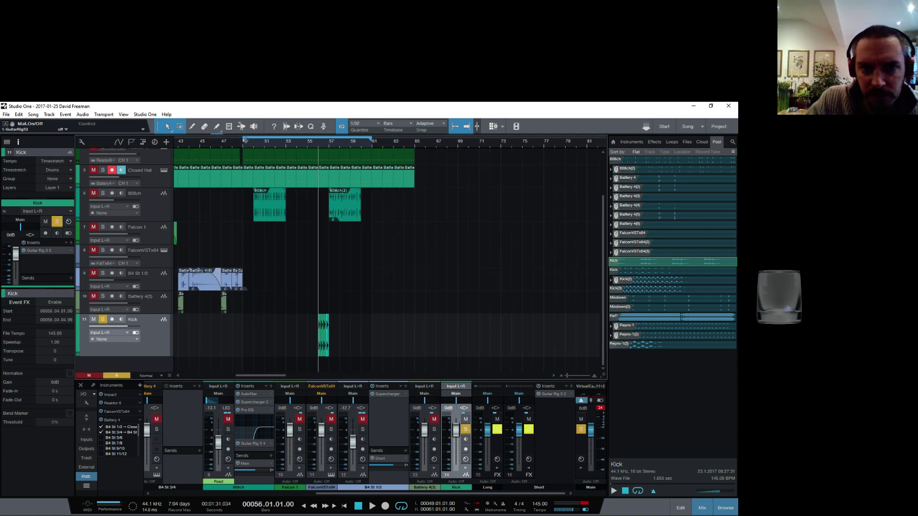
Set the loop range from bar 56 to bar 57 and the quantize value to 1/1
left_click_drag(245, 141, 314, 158)
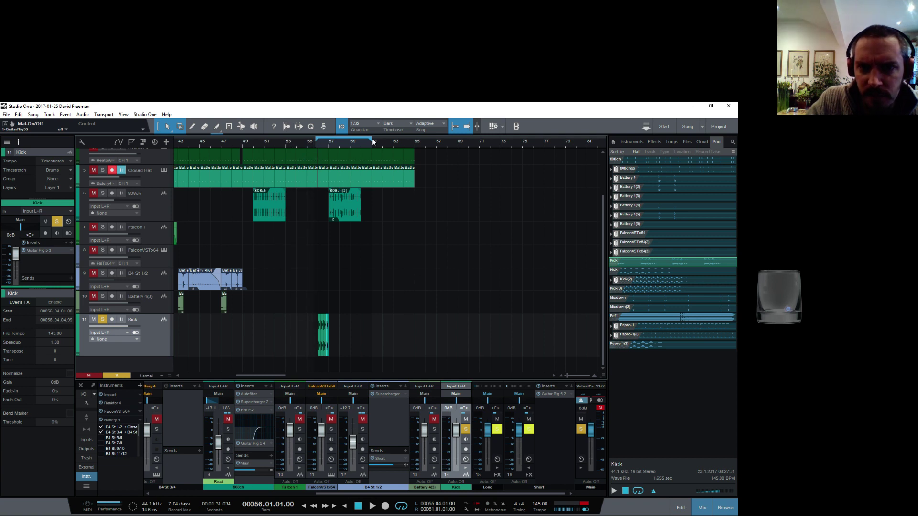
mouse_move(373, 142)
left_mouse_down()
mouse_move(334, 152)
mouse_move(337, 160)
left_mouse_up()
left_click_drag(241, 144, 225, 142)
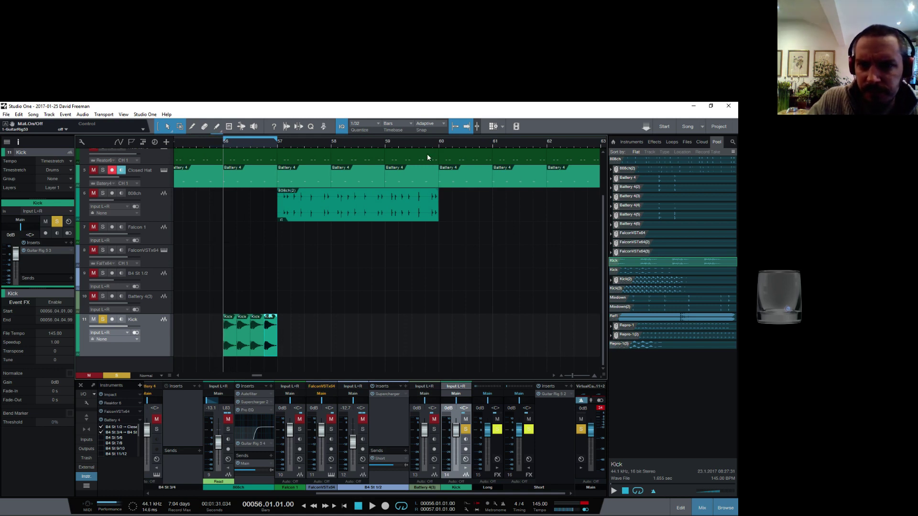
left_click(375, 123)
left_click(359, 135)
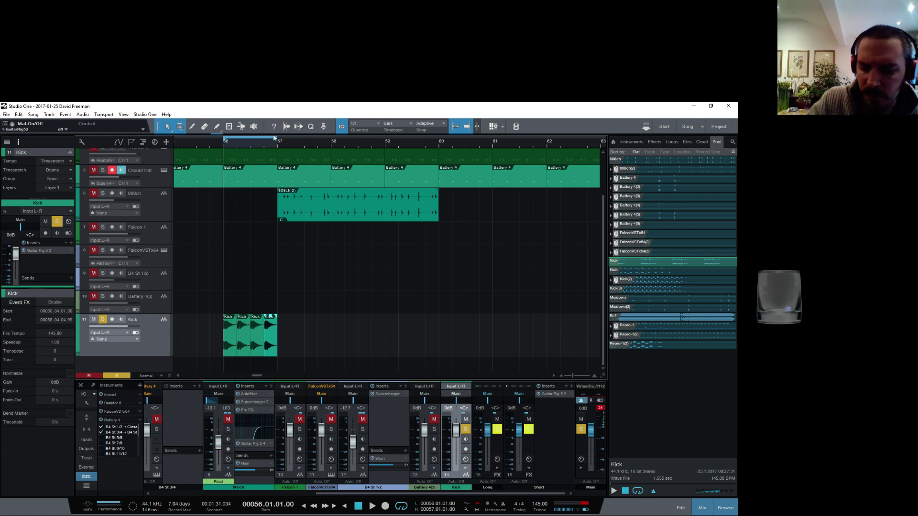
Play the Kick loop and adjust the Citrus amplifier, setting treble to 1.00, bass to 9.72 and reducing the presence
key("space")
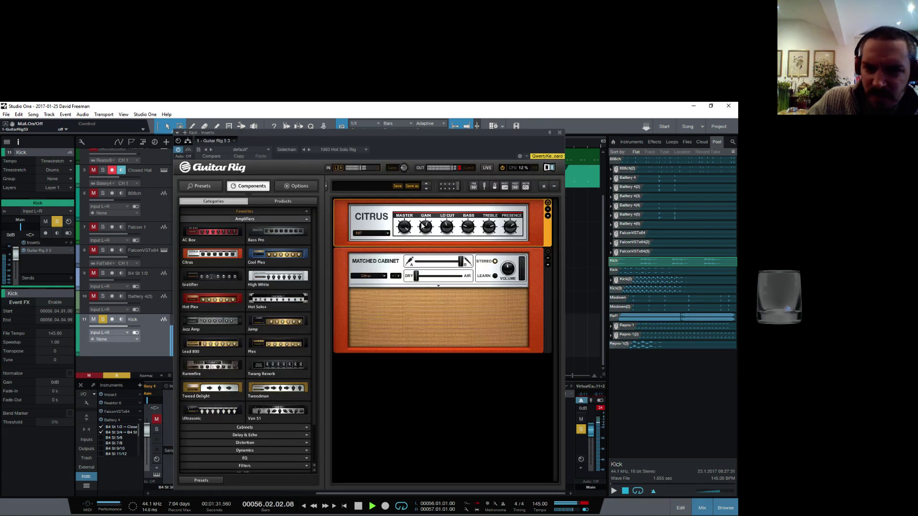
left_click_drag(445, 228, 408, 237)
left_click_drag(488, 228, 486, 275)
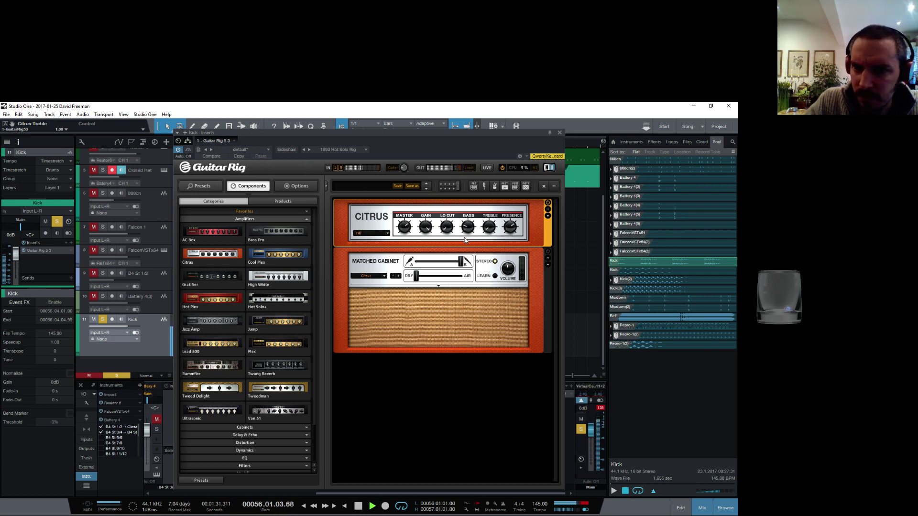
left_click_drag(466, 229, 467, 200)
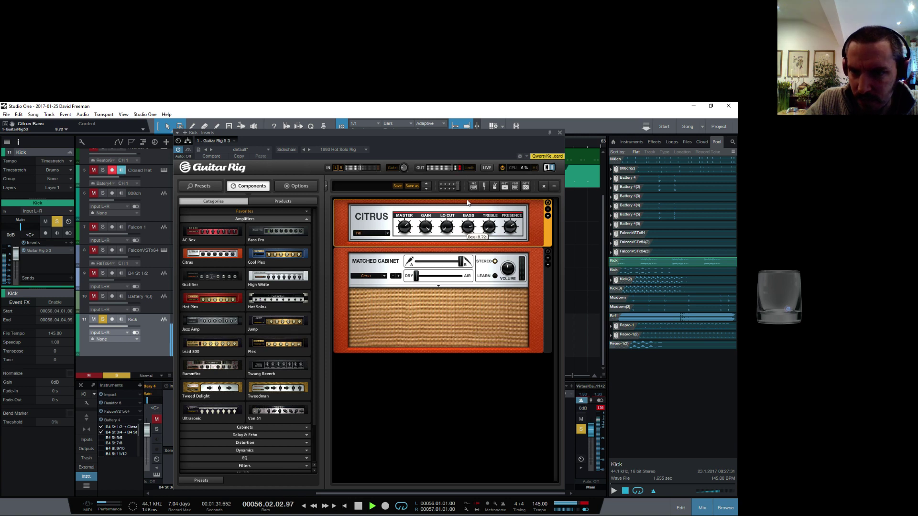
left_click_drag(511, 228, 511, 254)
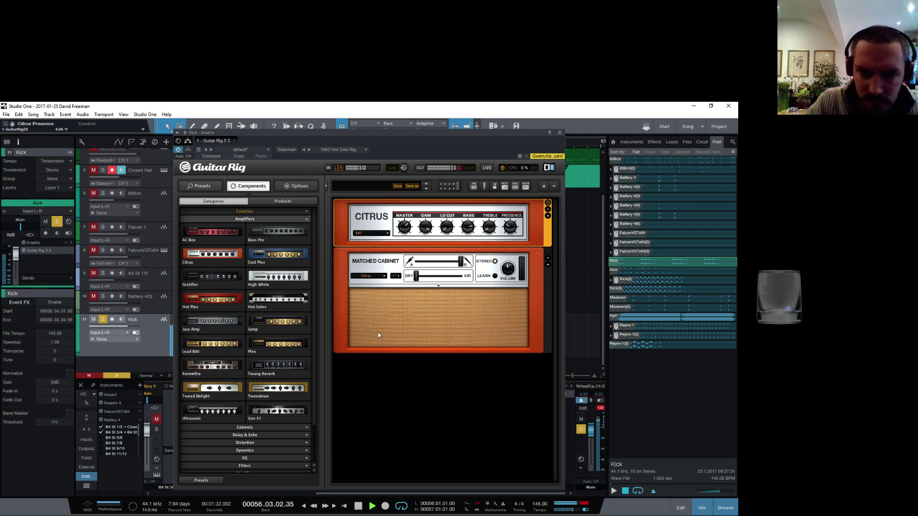
Add a Pro-Filter component after the matched cabinet in the Guitar Rig rack
scroll(297, 357, "down", 1)
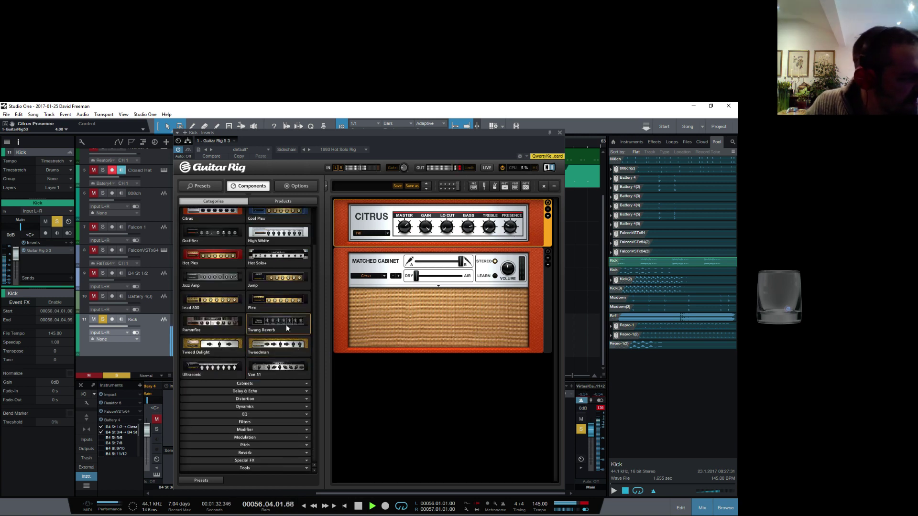
left_click(269, 422)
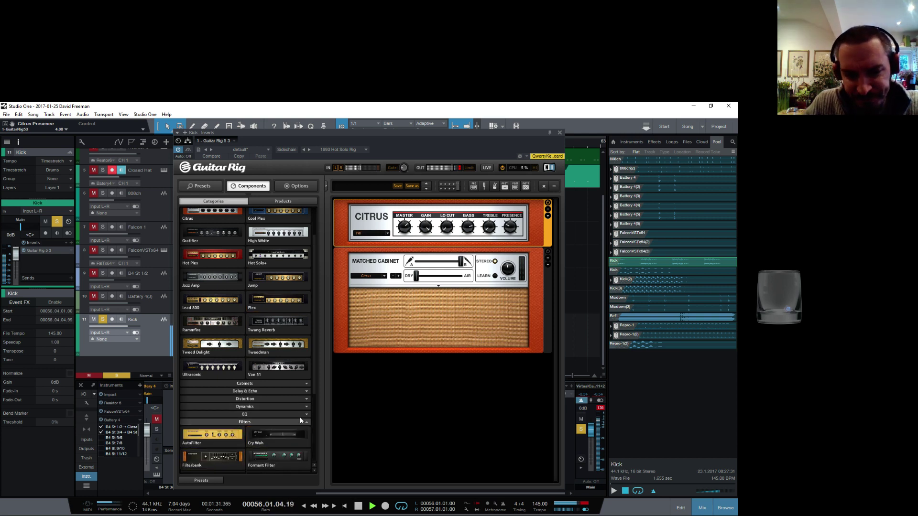
scroll(222, 458, "down", 2)
left_click_drag(277, 415, 455, 404)
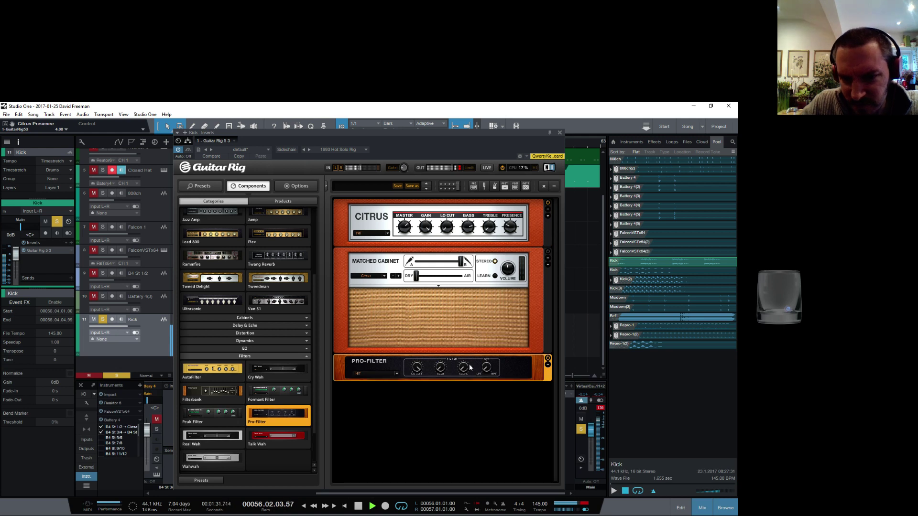
Lower the Pro-Filter's cutoff frequency to about 1.27 kHz and close Guitar Rig
left_click_drag(416, 367, 410, 388)
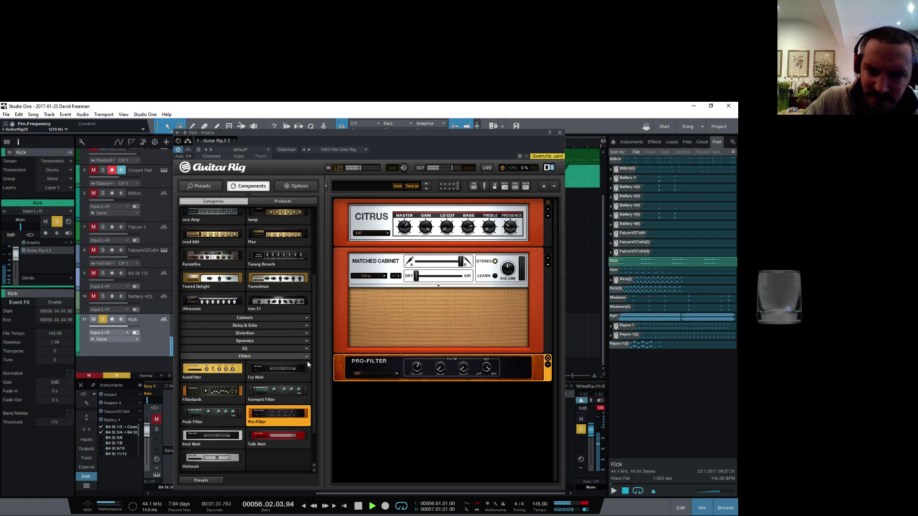
left_click(560, 134)
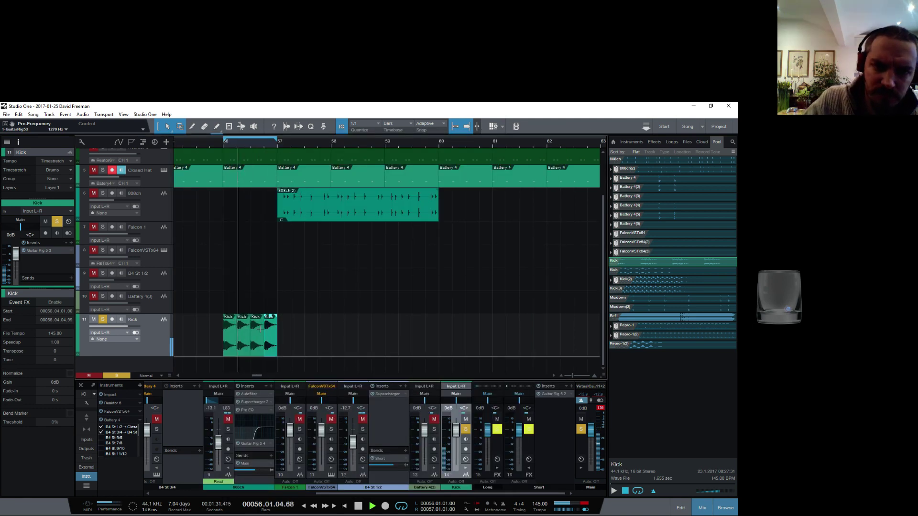
Delete the first three Kick events in bar 56, keeping only the last one, and stop playback
left_click_drag(216, 348, 259, 348)
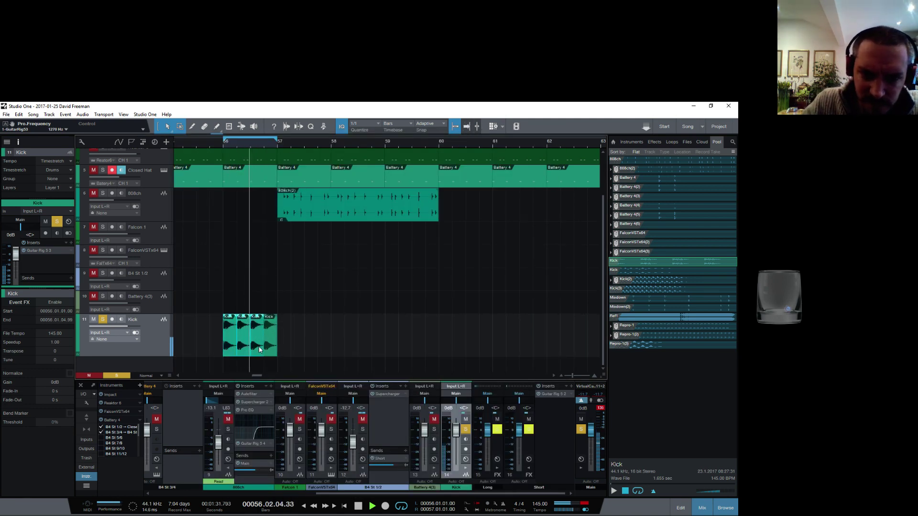
key("Delete")
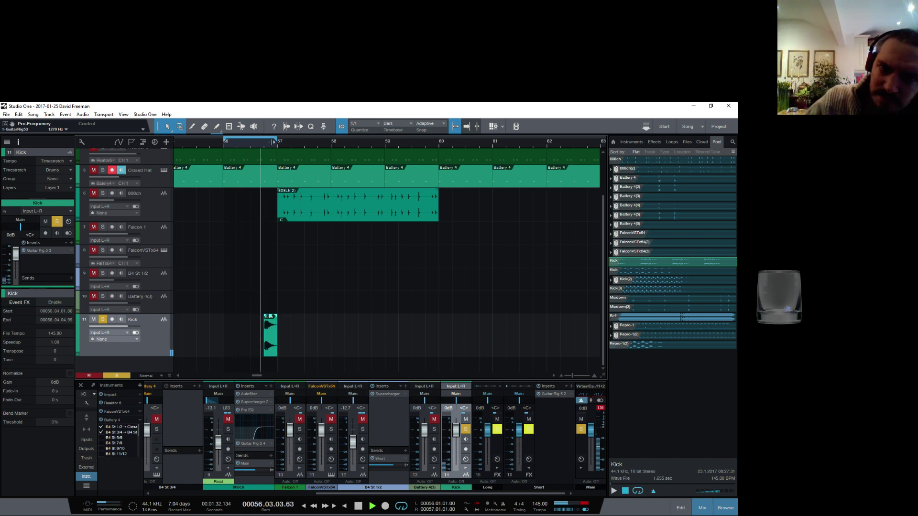
mouse_move(272, 142)
left_mouse_down()
mouse_move(264, 155)
mouse_move(285, 148)
mouse_move(287, 137)
left_mouse_up()
key("space")
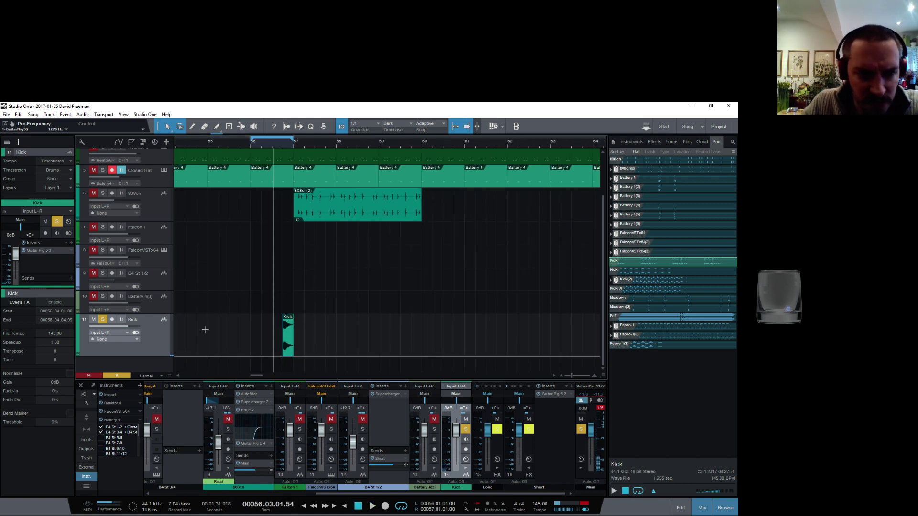
Transform the Kick track to rendered audio with Preserve Realtime State and Auto Tail enabled
right_click(160, 348)
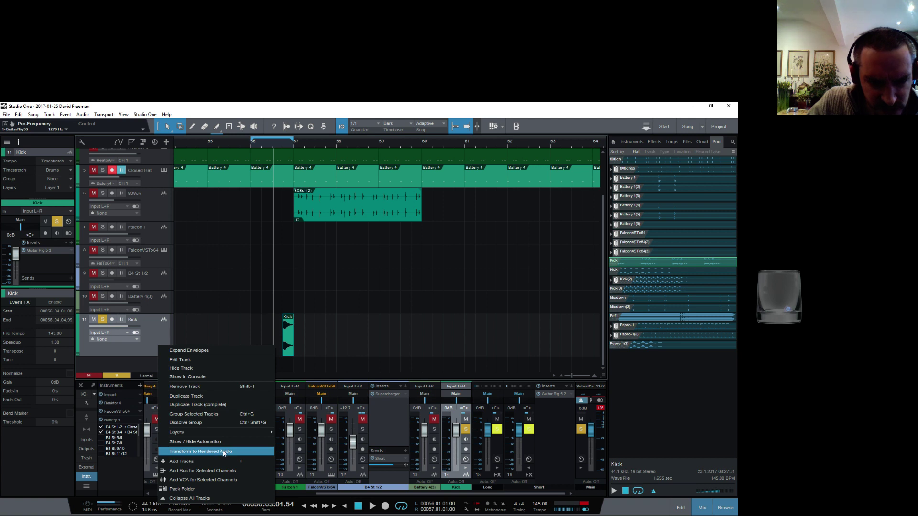
left_click(226, 453)
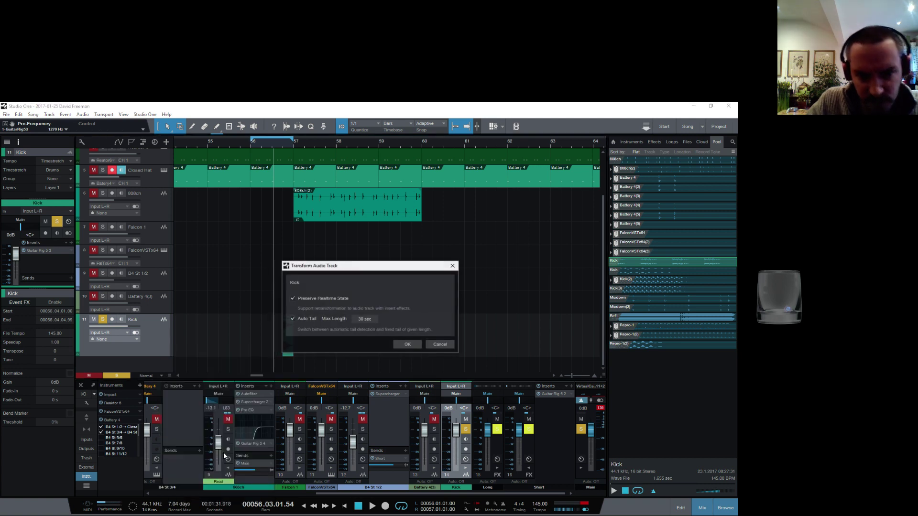
left_click(407, 345)
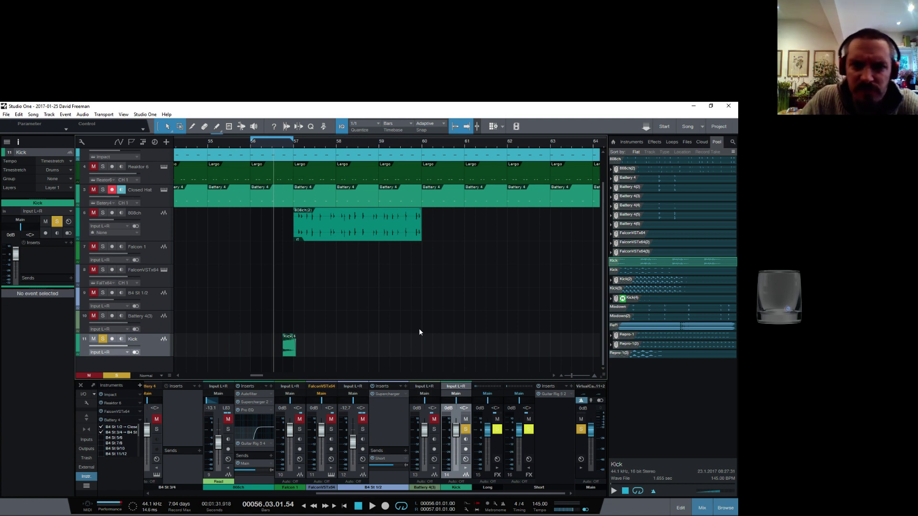
Trim the start and end of the rendered Kick event and give it a 122 ms fade-out
left_click_drag(286, 146, 348, 166)
left_click_drag(375, 345, 321, 355)
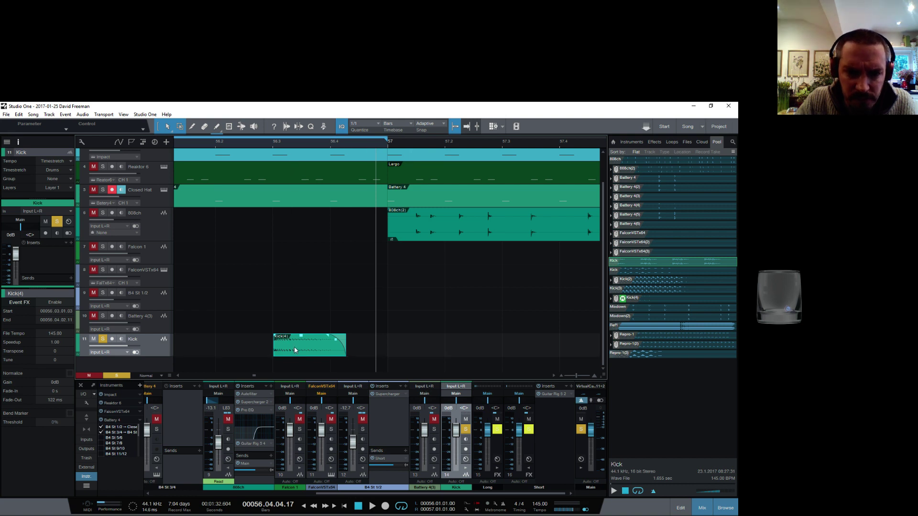
left_click_drag(294, 346, 360, 345)
left_click_drag(302, 352, 311, 349)
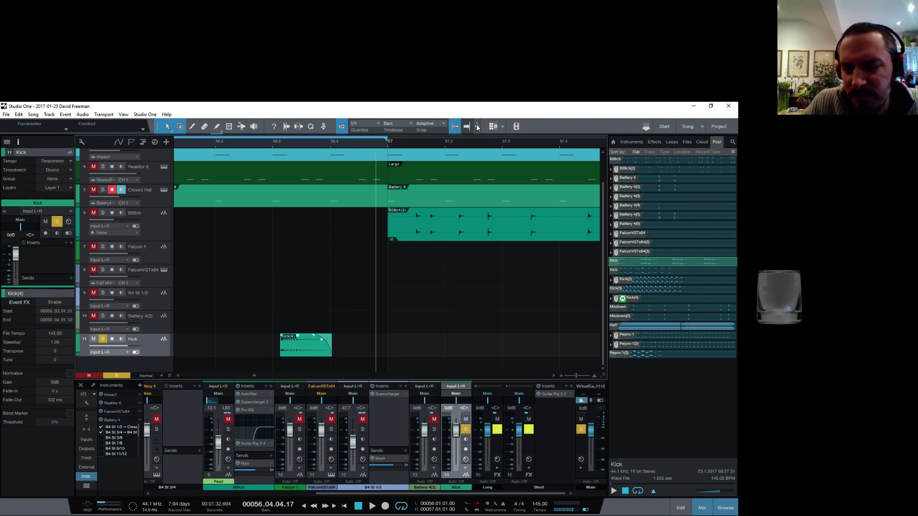
Set the quantize value to 1/16 and move the trimmed Kick event to start exactly on beat 56.3
key("w")
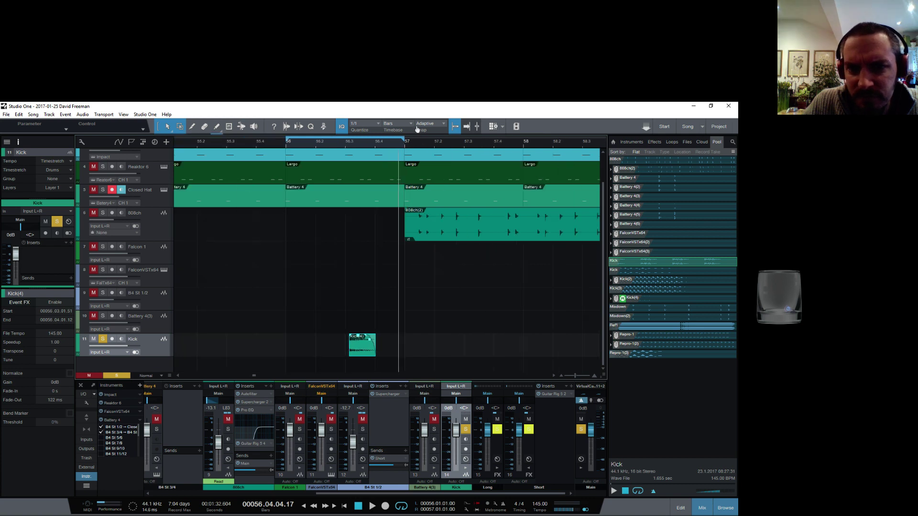
left_click_drag(418, 130, 363, 141)
left_click(366, 123)
left_click(419, 136)
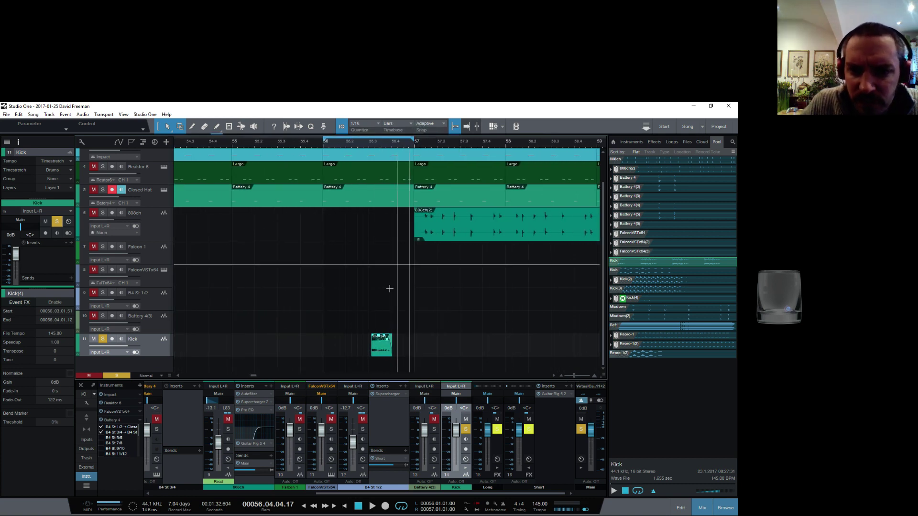
left_click_drag(384, 349, 379, 352)
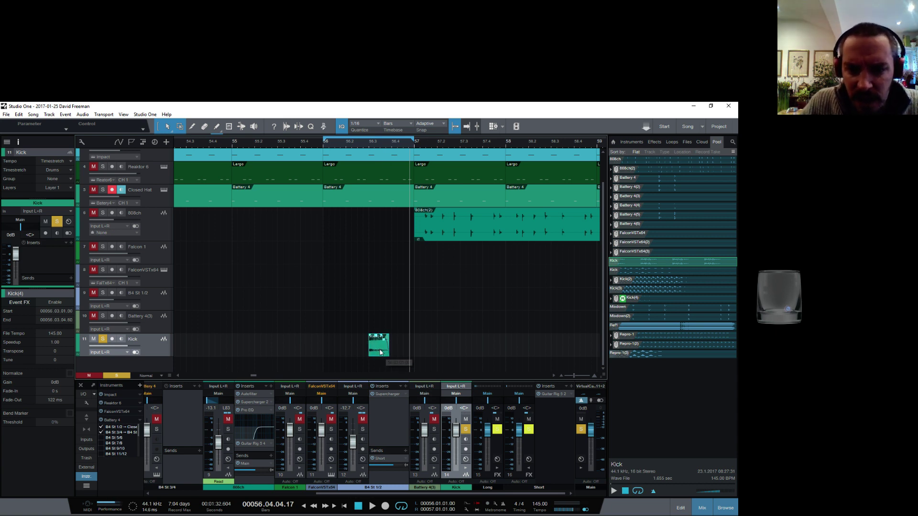
Shorten the Kick event to an eighth note and duplicate it three times to fill the space up to bar 57
scroll(390, 155, "up", 3)
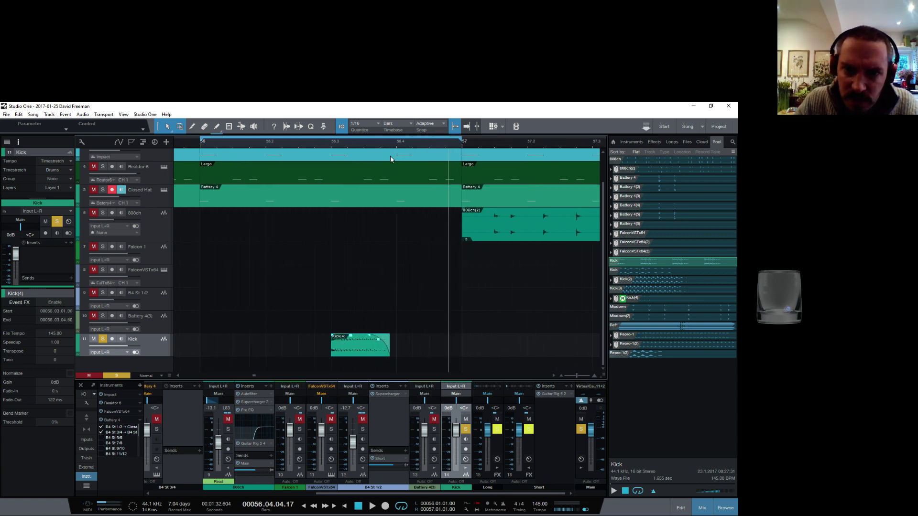
left_click_drag(390, 347, 380, 348)
key("d")
key("d")
key("d")
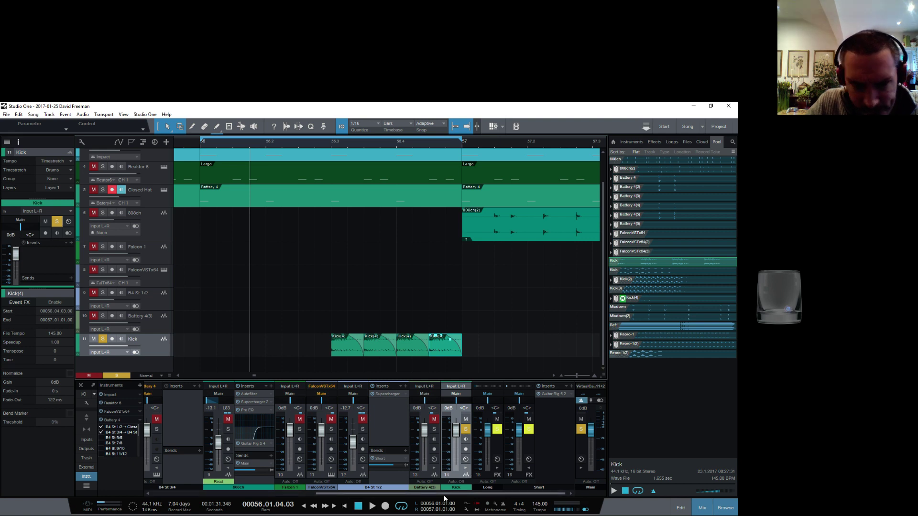
Expand the Kick channel in the mixer and insert the Autofilter effect on it
left_click(466, 472)
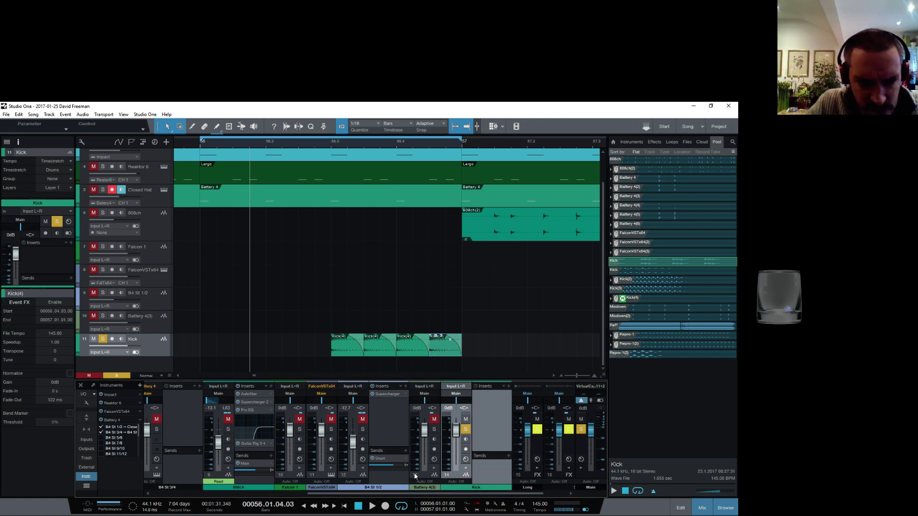
left_click(509, 387)
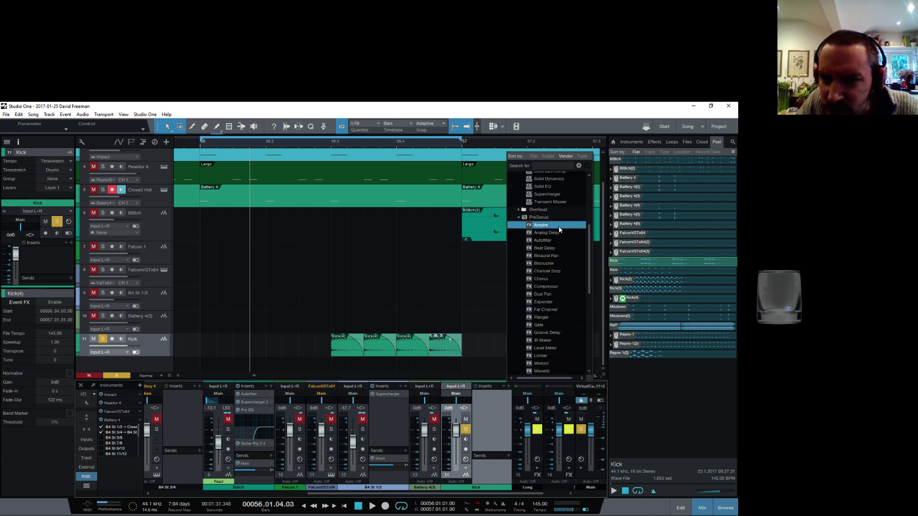
left_click(549, 240)
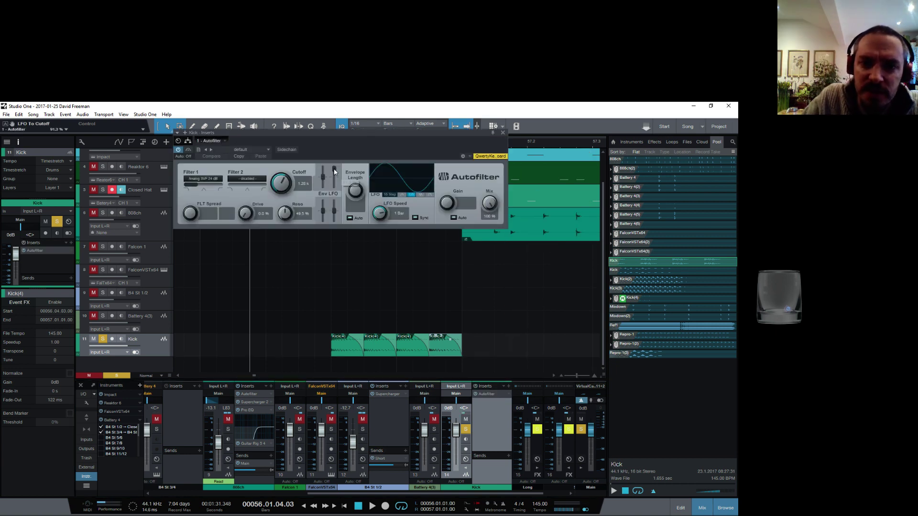
Set the Autofilter's LFO to Cutoff amount to 0% and lower its cutoff and resonance
left_click(55, 131)
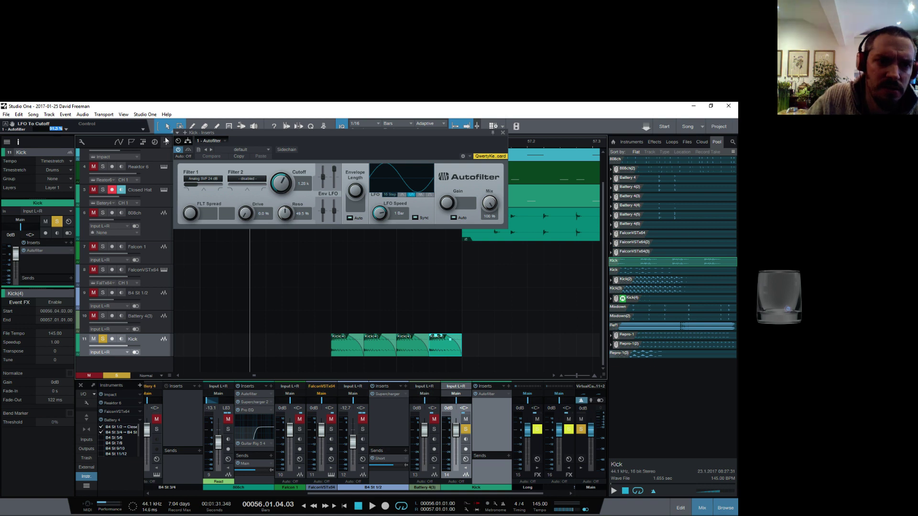
type("1")
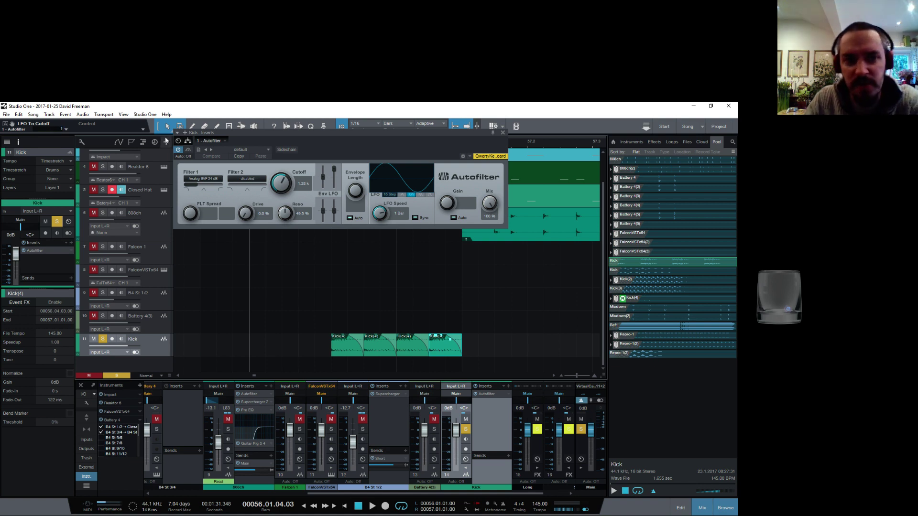
key("Return")
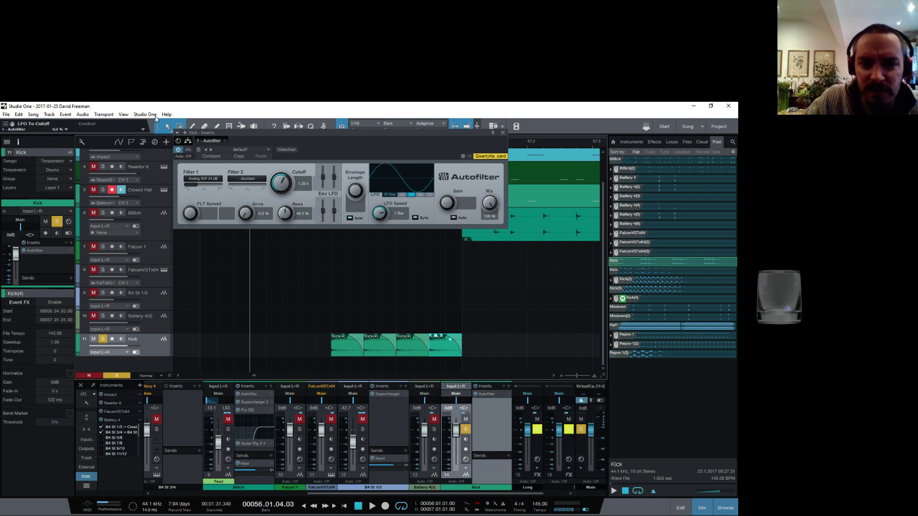
left_click_drag(285, 185, 288, 207)
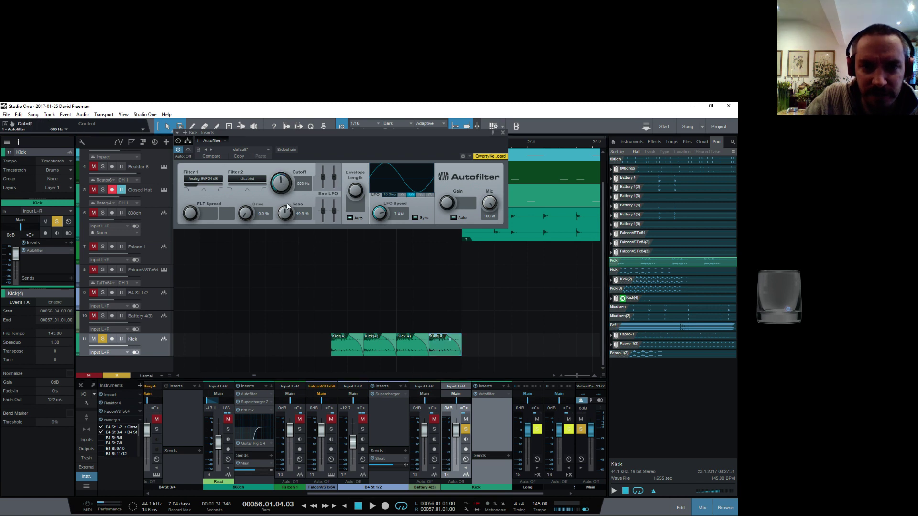
left_click(503, 133)
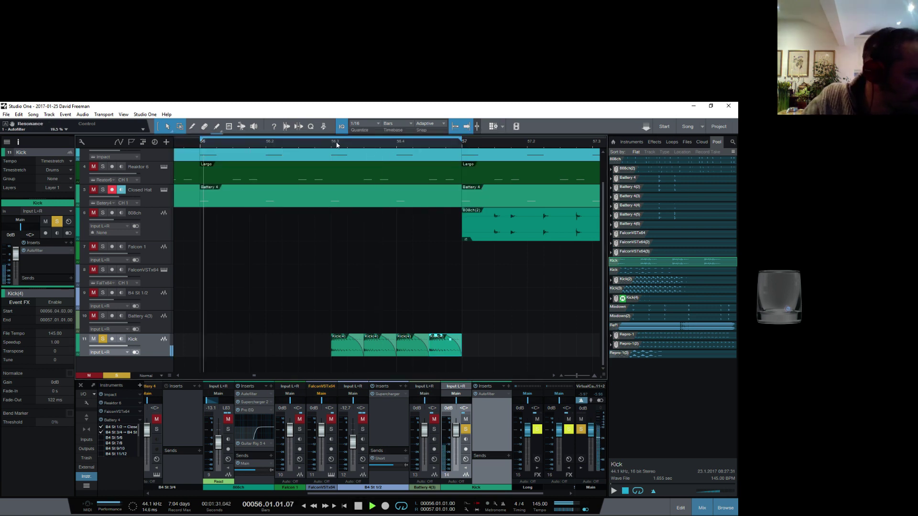
Switch Autofilter's Filter 1 to high-pass, readjust its cutoff while the loop plays, and set resonance to 34.5%
left_click(492, 393)
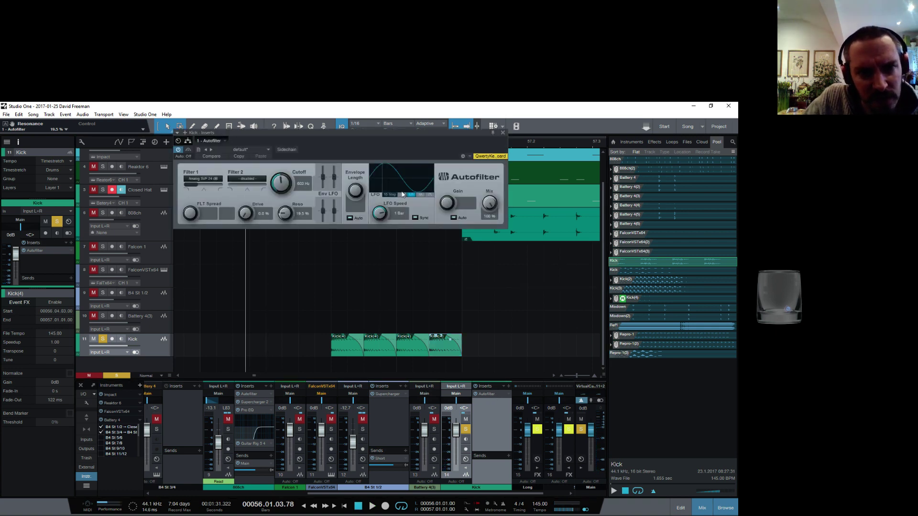
left_click_drag(193, 185, 411, 185)
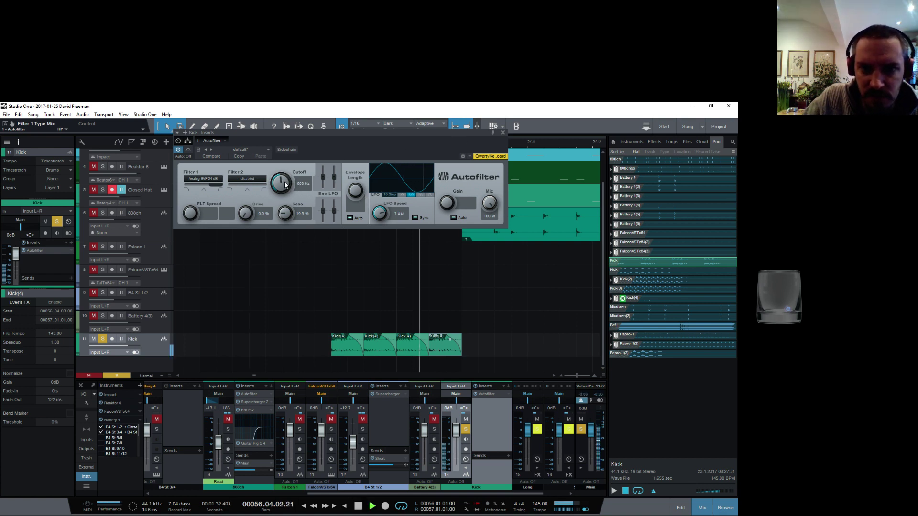
left_click_drag(281, 181, 281, 185)
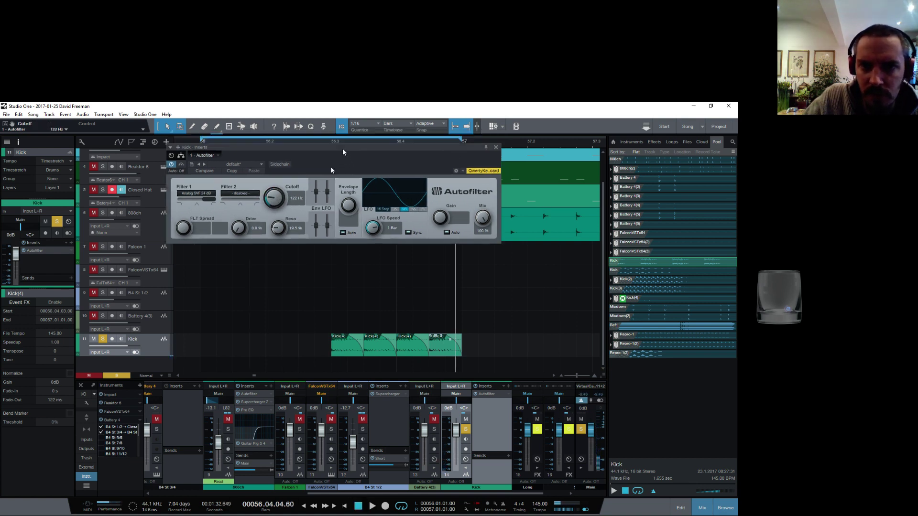
left_click_drag(338, 147, 269, 231)
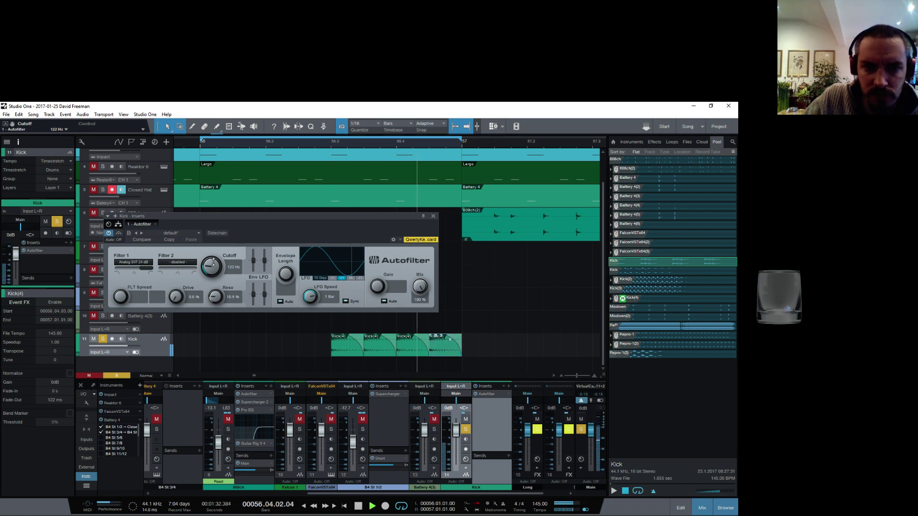
mouse_move(212, 265)
left_mouse_down()
mouse_move(221, 247)
mouse_move(224, 272)
left_mouse_up()
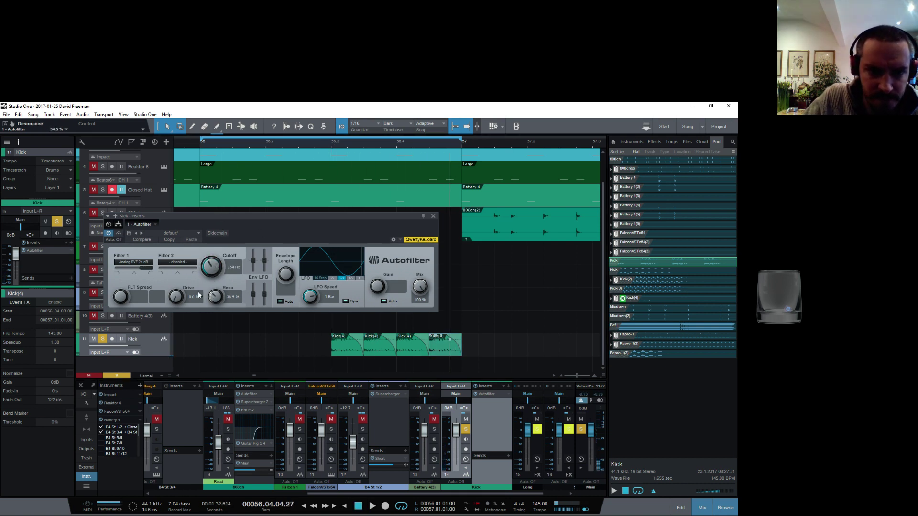
left_click(433, 218)
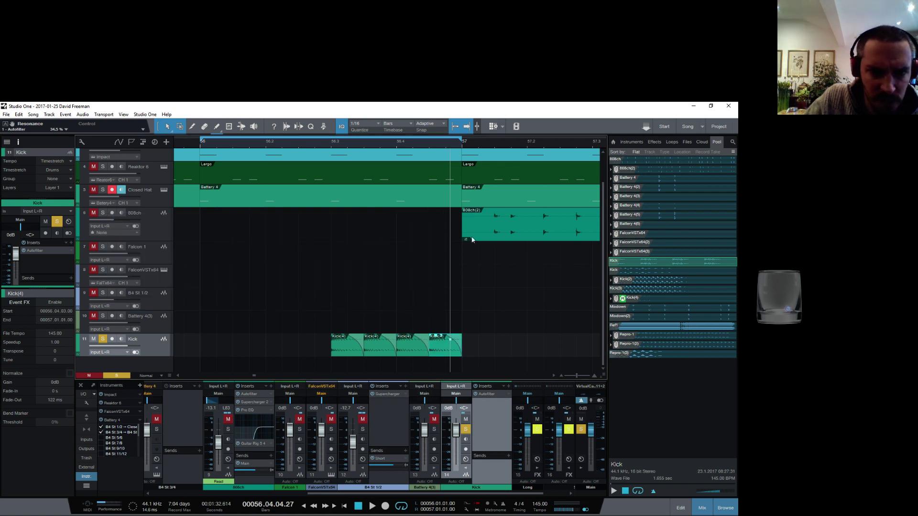
Show automation on the Kick track and add a lane for the Autofilter's Cutoff parameter
right_click(157, 348)
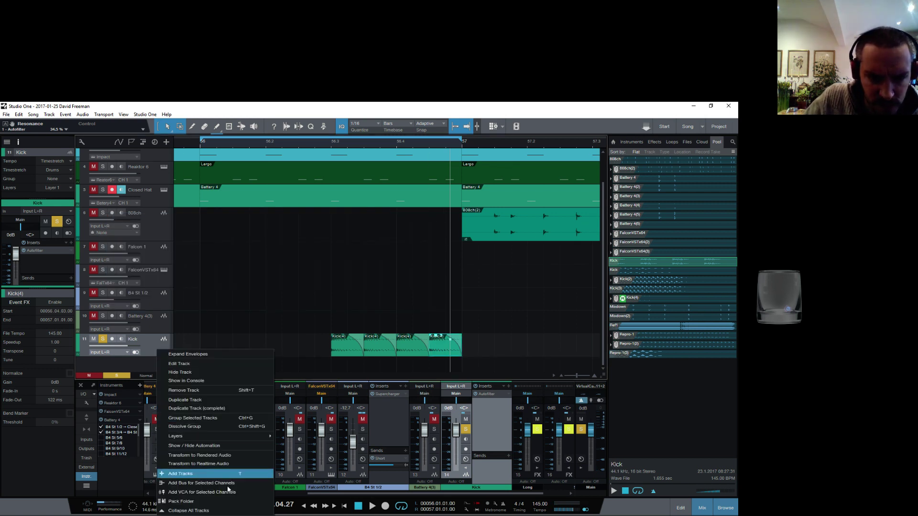
left_click(230, 446)
left_click(146, 346)
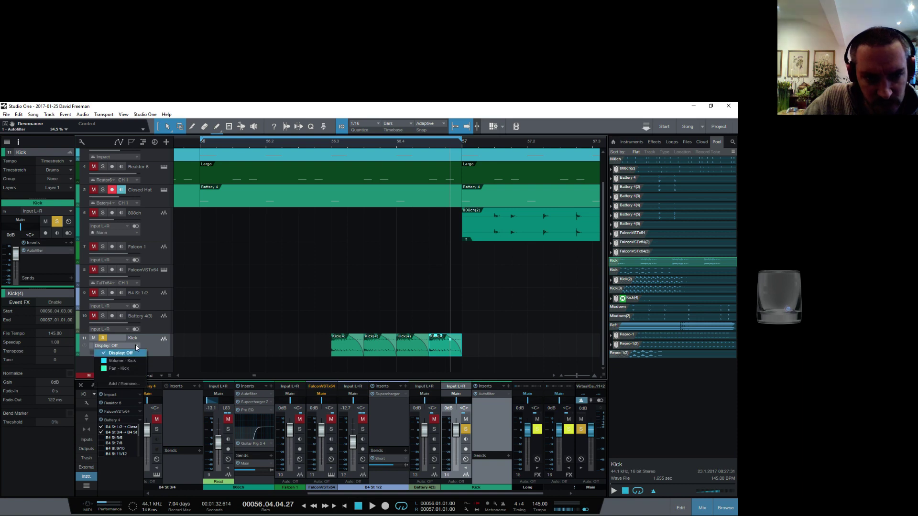
left_click(120, 384)
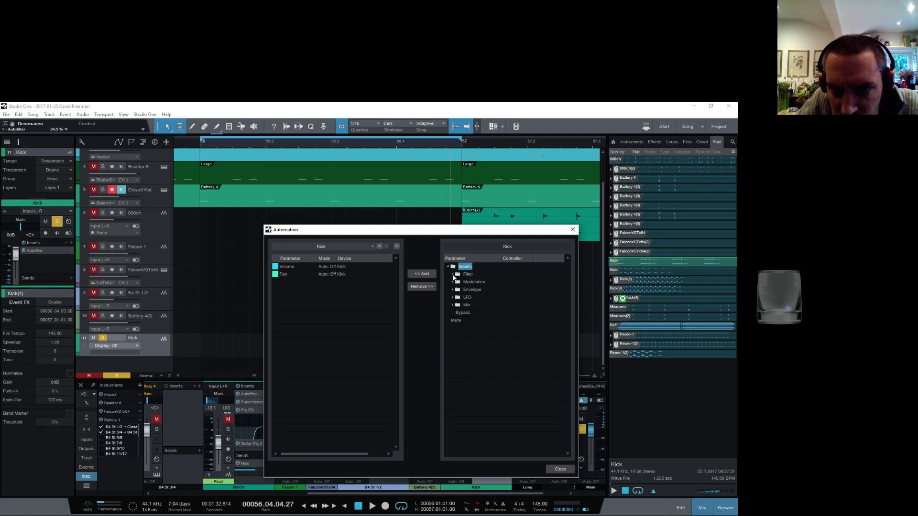
double_click(466, 274)
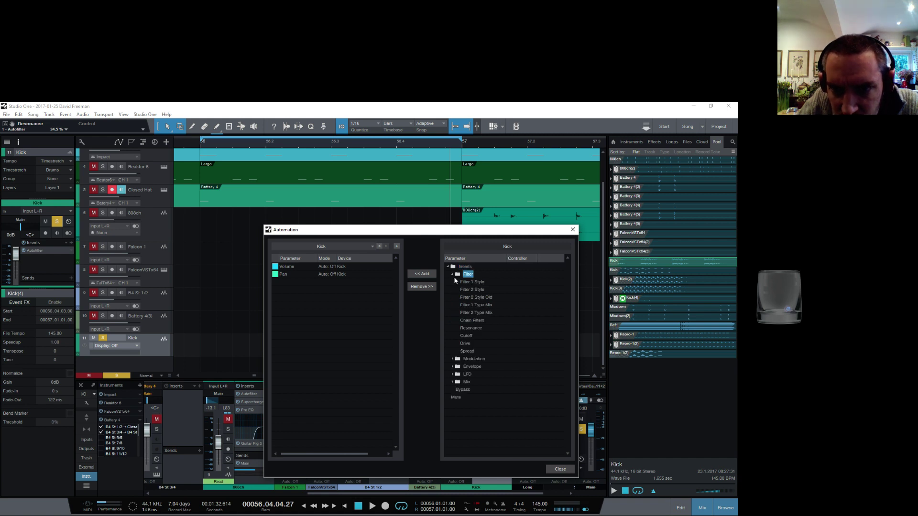
left_click(417, 274)
left_click(560, 470)
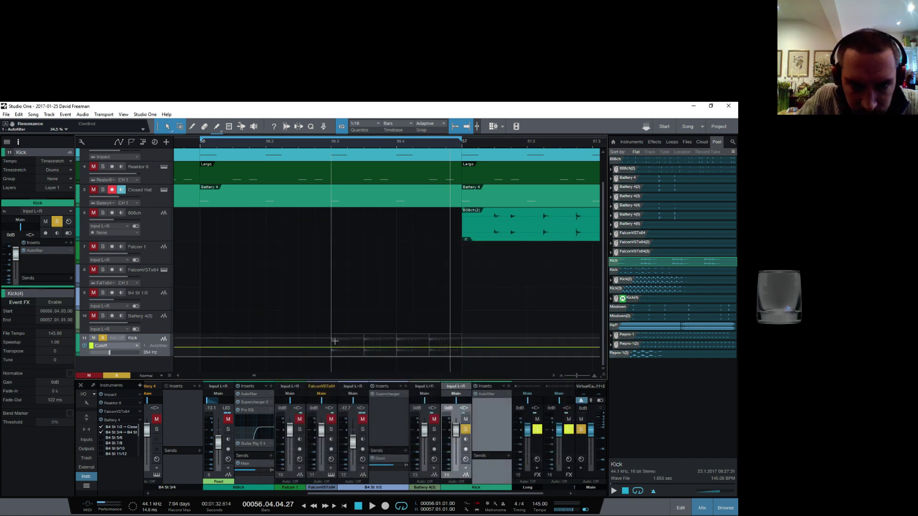
Draw a rising Cutoff automation ramp across the four Kick events up to bar 57 and play from bar 55
left_click_drag(421, 351, 462, 342)
left_click_drag(396, 144, 404, 122)
left_click(361, 145)
key("space")
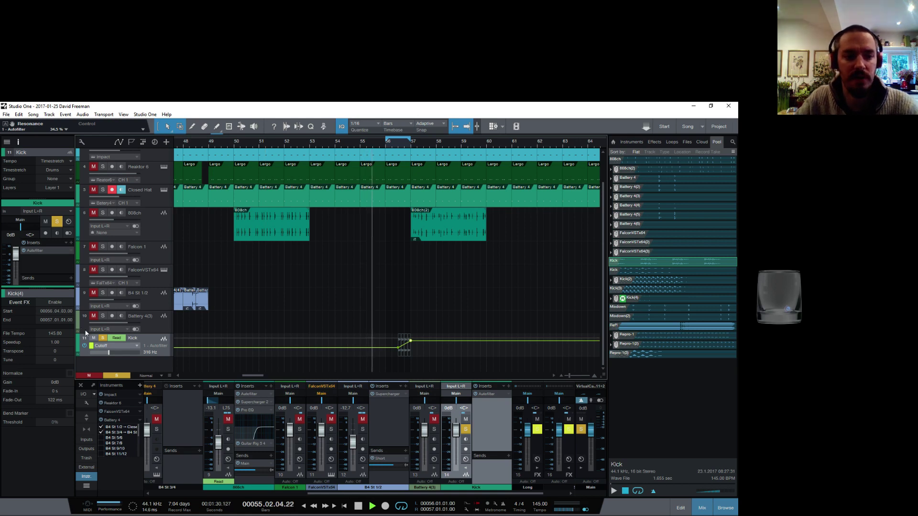
Unsolo the Kick track to hear the four-event fill together with the full mix, and stop playback
left_click(102, 338)
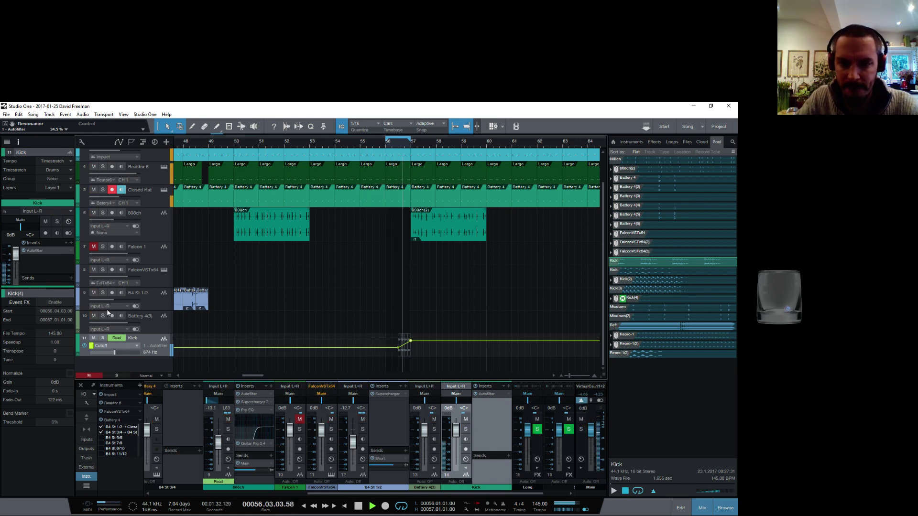
key("space")
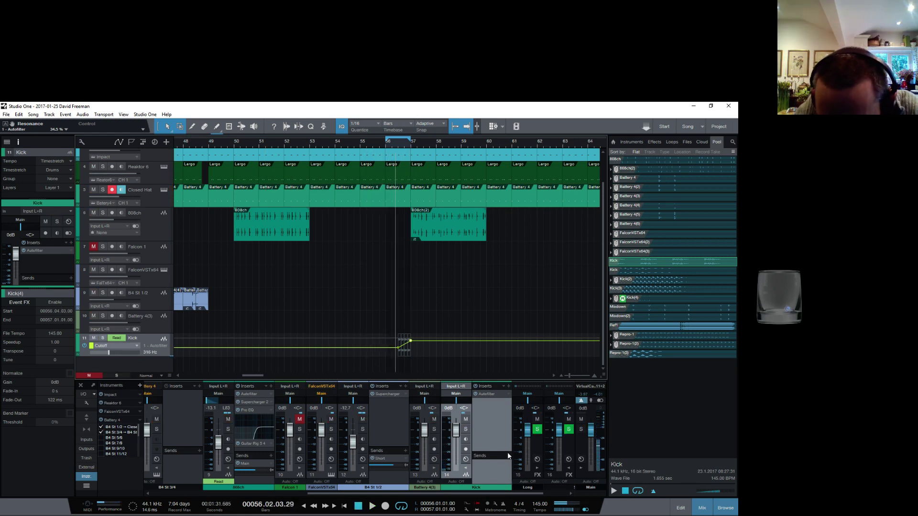
Add a send from the Kick channel to the Long effect and set its level to -4.8 while playing bar 56
left_click(527, 394)
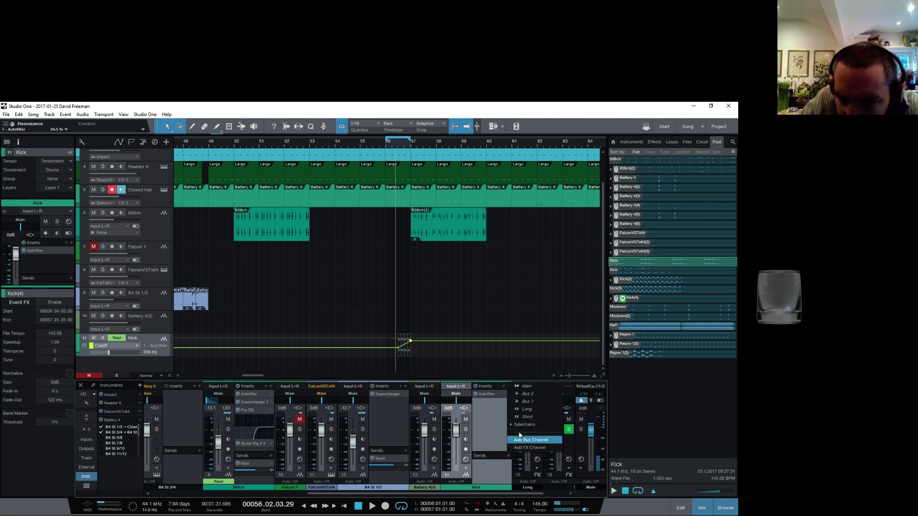
left_click(535, 410)
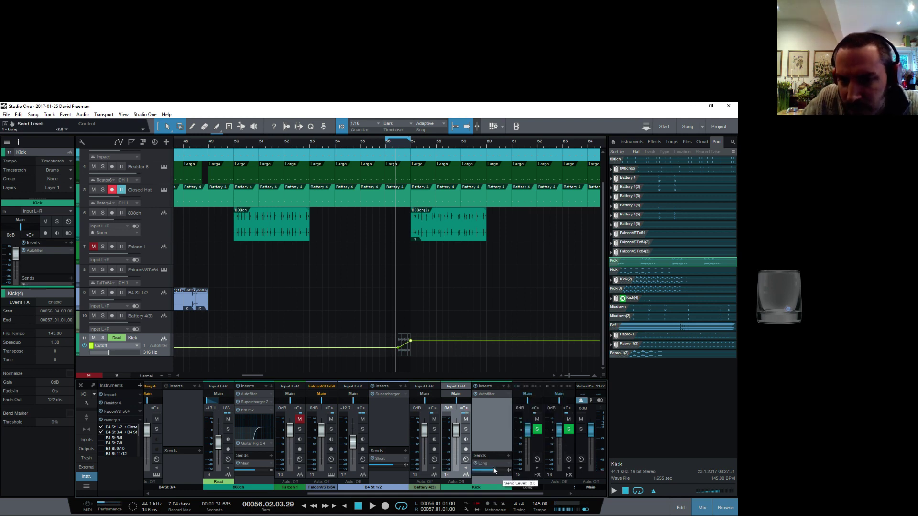
left_click(382, 151)
key("space")
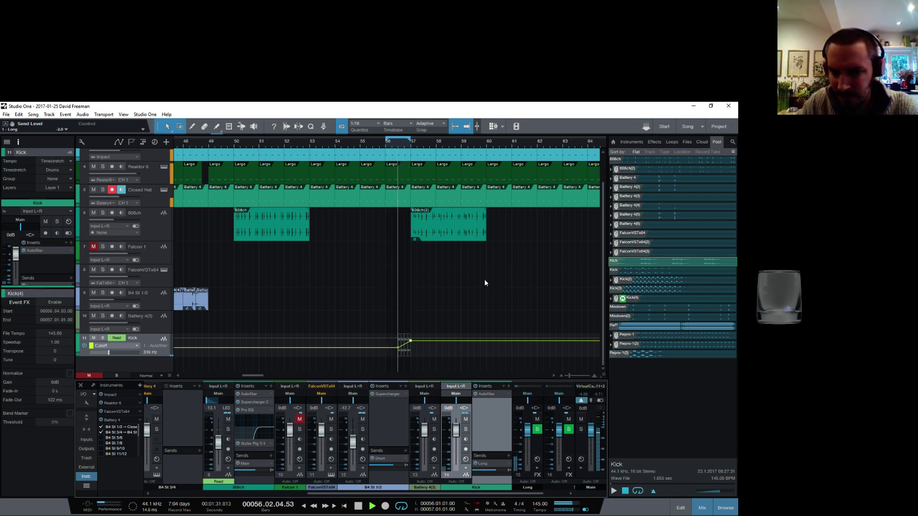
left_click_drag(491, 468, 491, 471)
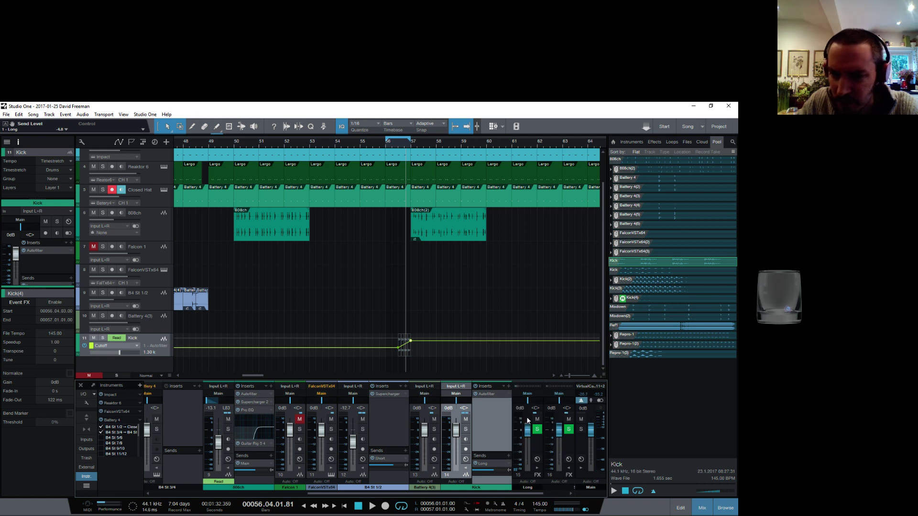
key("space")
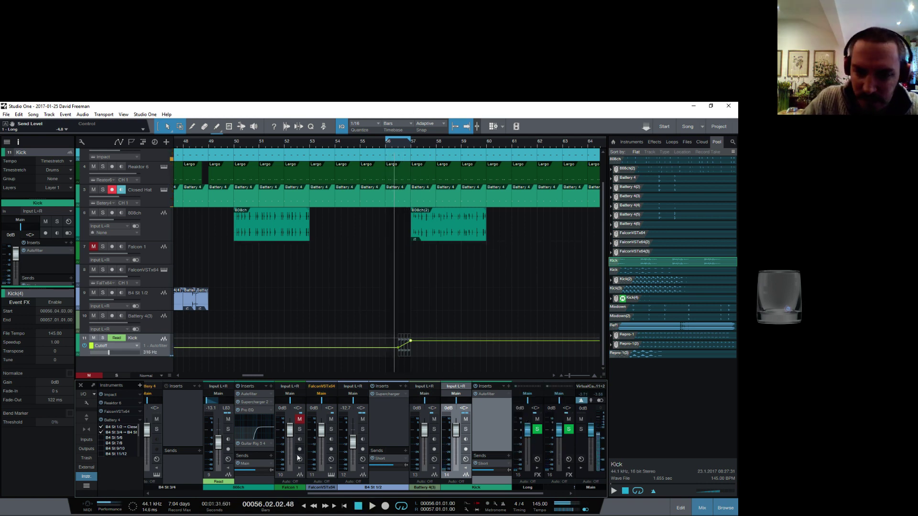
Switch the Kick's send to Short and insert Guitar Rig 5 with a Tape Echo at 1/8 speed
left_click(510, 387)
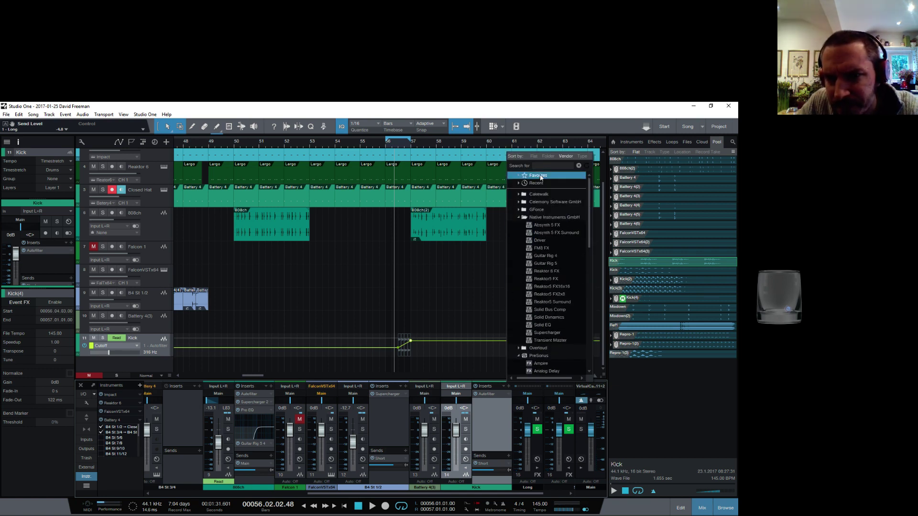
left_click(558, 262)
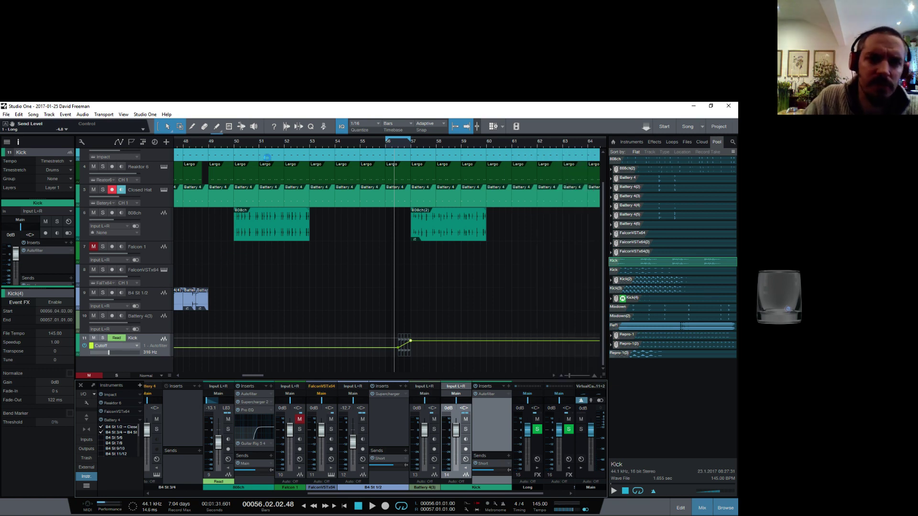
left_click(169, 269)
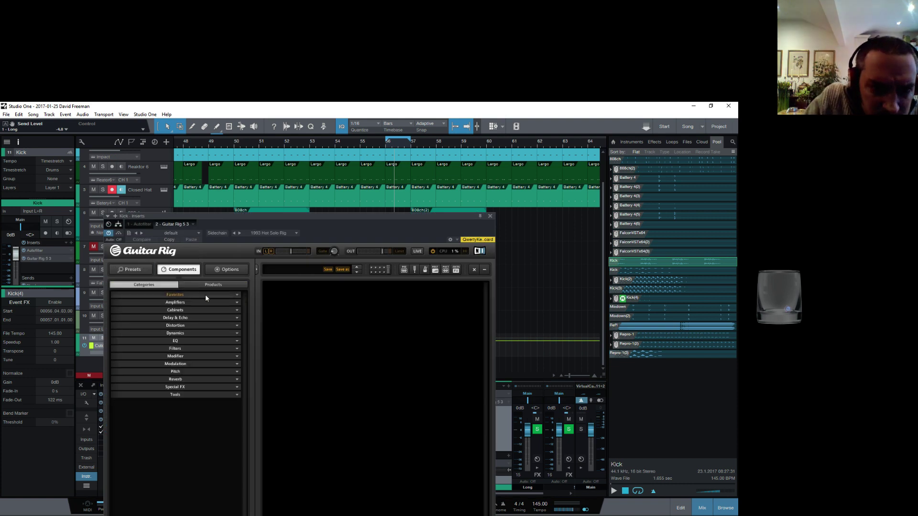
left_click(221, 317)
left_click_drag(209, 353, 374, 327)
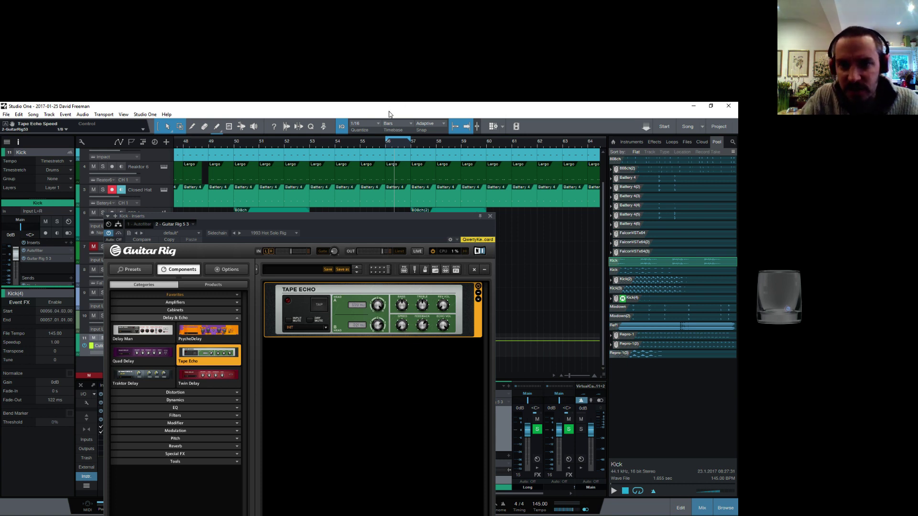
Audition the Tape Echo on the Kick fill, inspect its expanded controls, and close the Guitar Rig window
key("space")
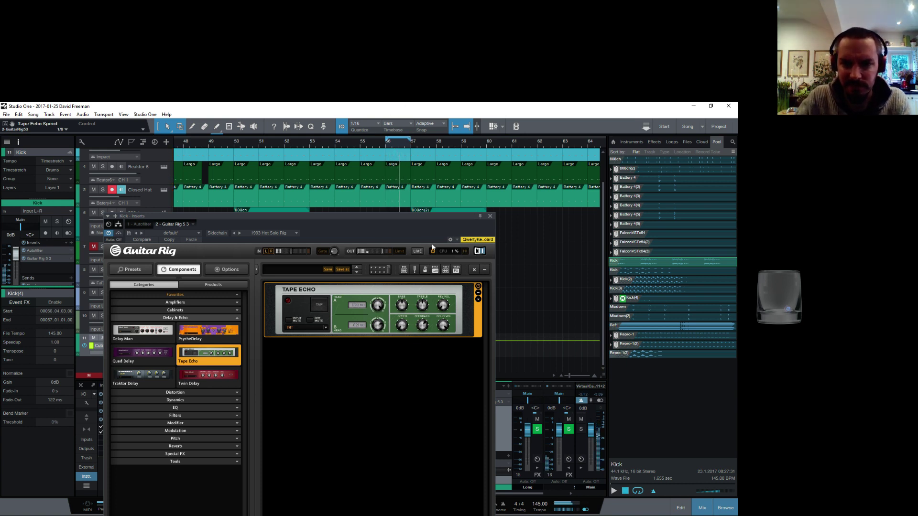
left_click(479, 300)
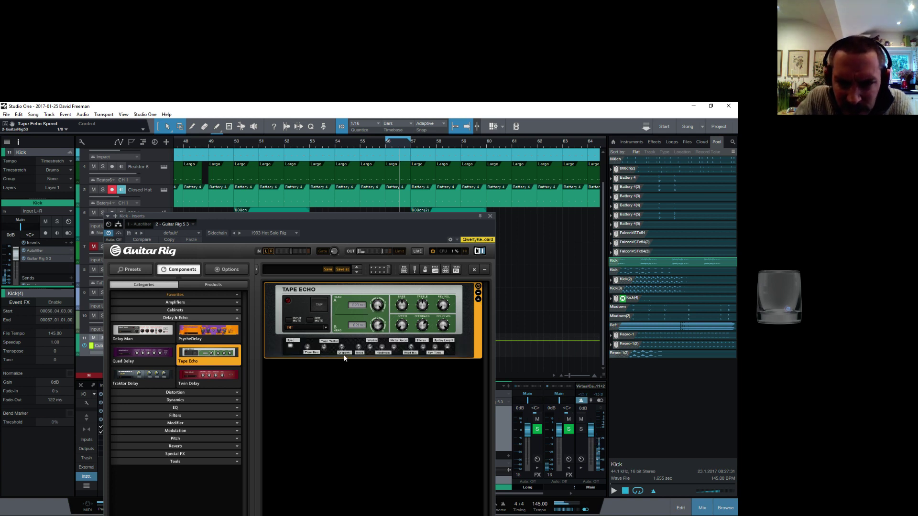
left_click(490, 216)
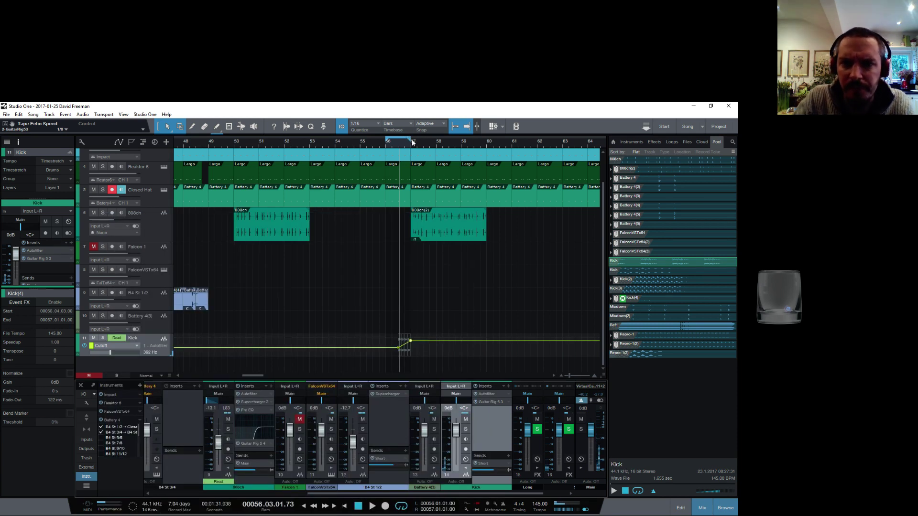
Extend the loop end to 64.03.01, play the fill into the 808ch(2) event, and move the loop start back to bar 49
left_click_drag(410, 140, 601, 141)
key("space")
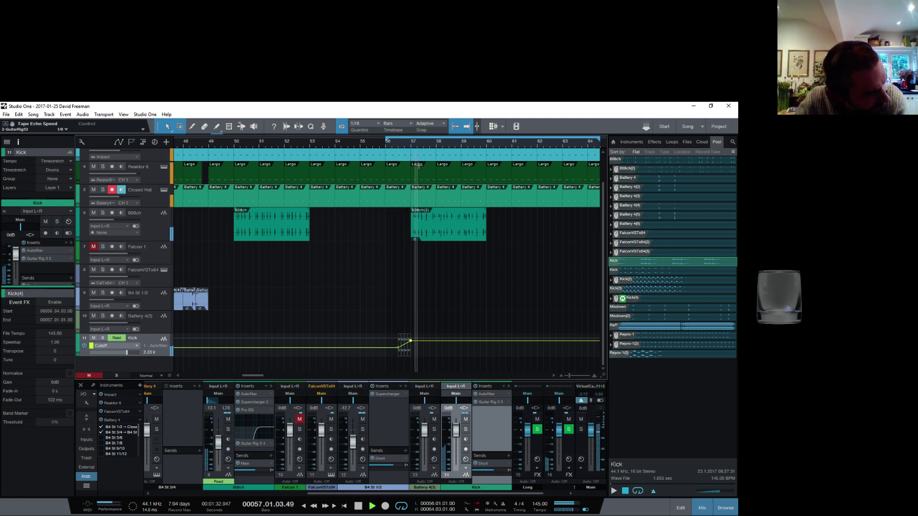
key("w")
key("w")
key("w")
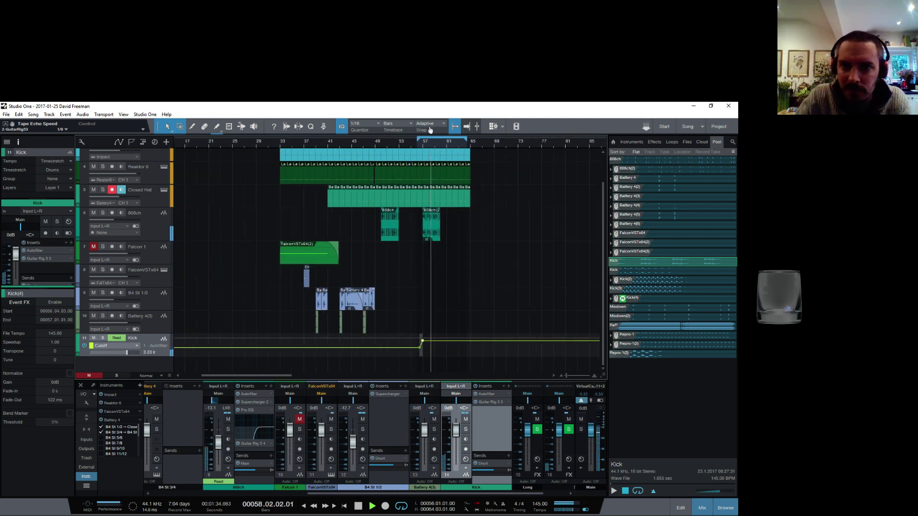
key("space")
left_click_drag(386, 147, 367, 156)
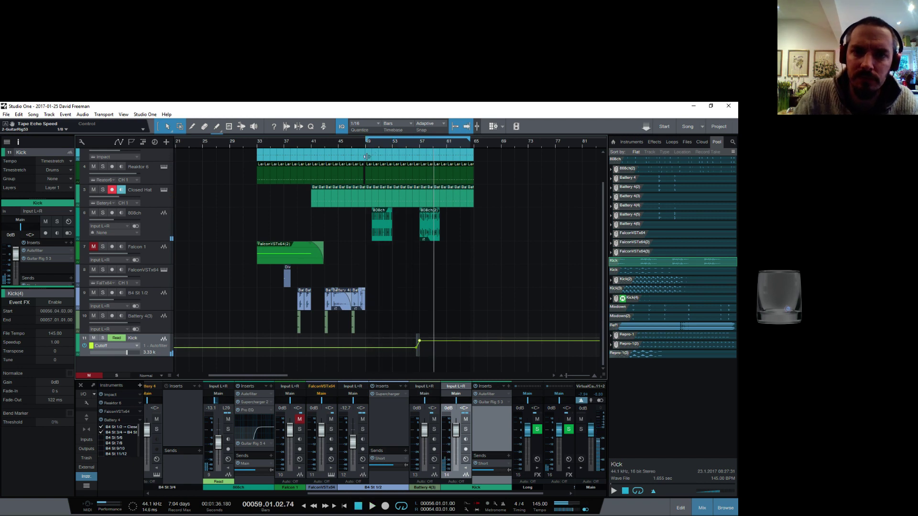
Play the arrangement from bar 39 through the transition at bar 49, and set the playhead to bar 50
left_click(255, 146)
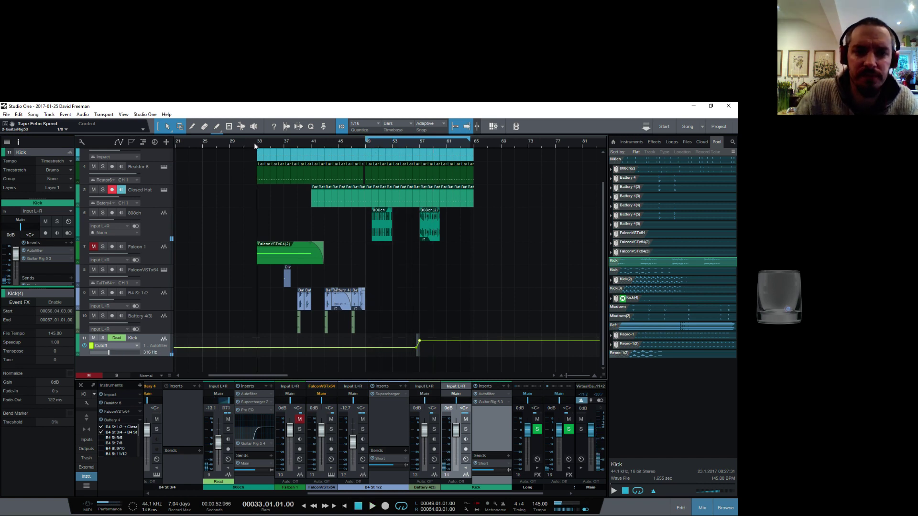
left_click(297, 147)
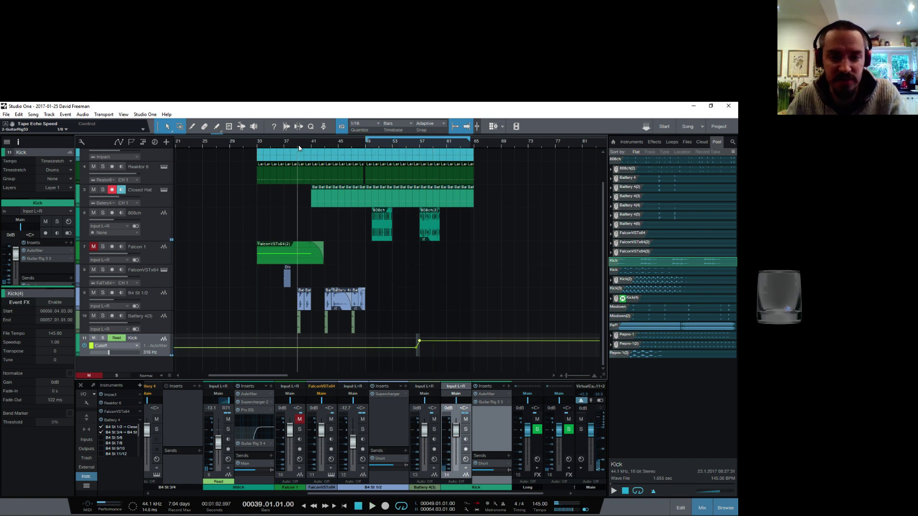
key("space")
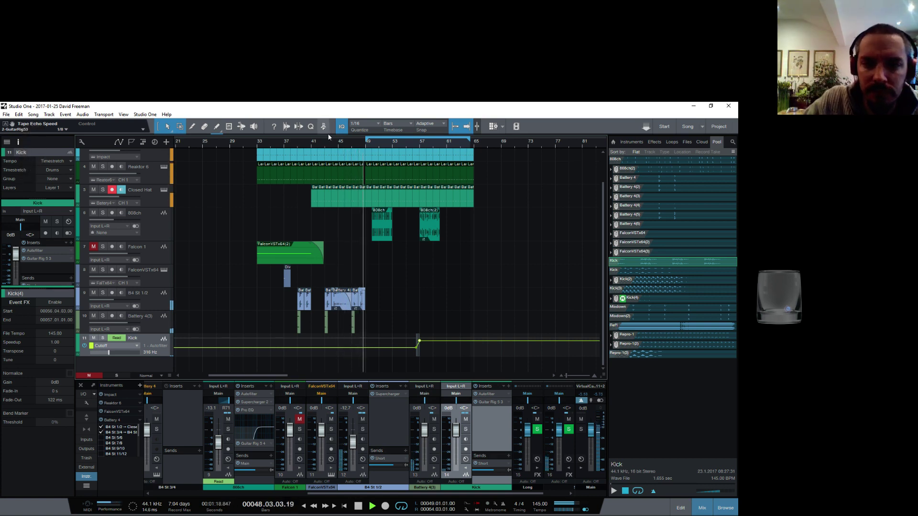
scroll(373, 151, "up", 3)
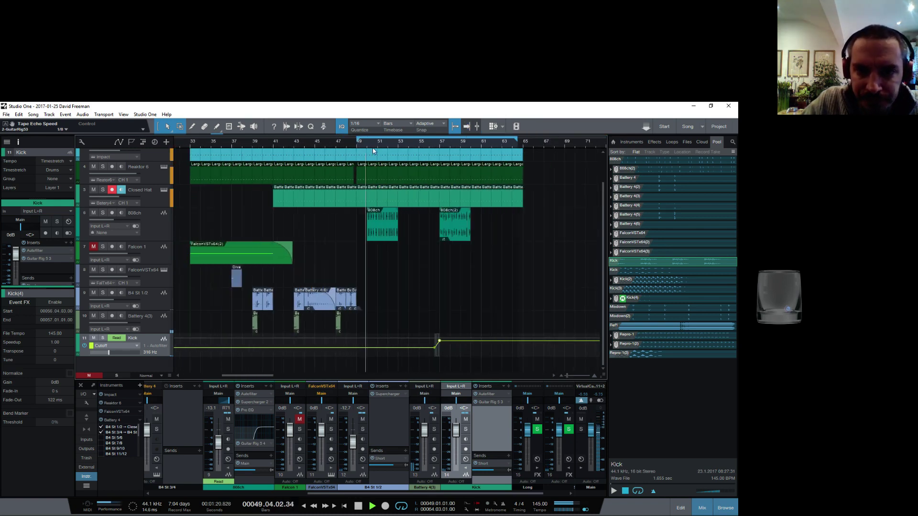
key("space")
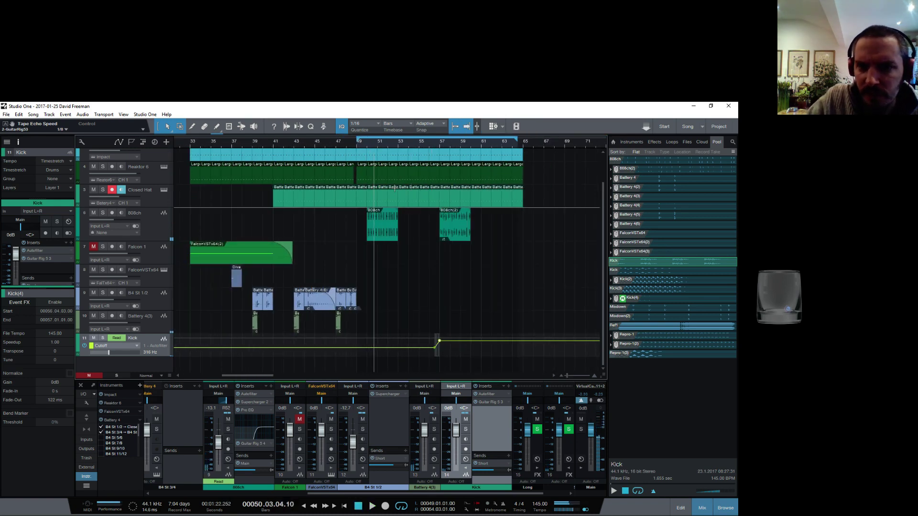
left_click(368, 145)
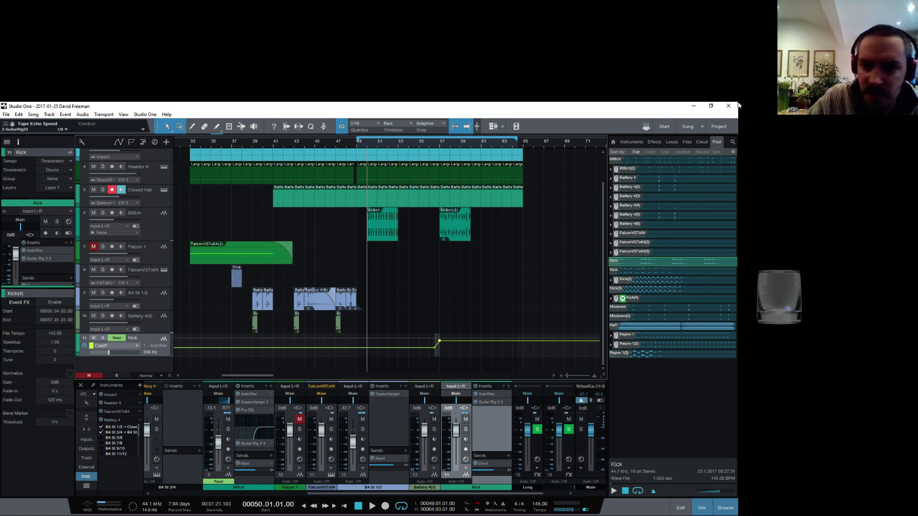
Browse the files on Storage (D:) to the Komplete Library's Battery 4 Factory Library cymbal samples
left_click(686, 142)
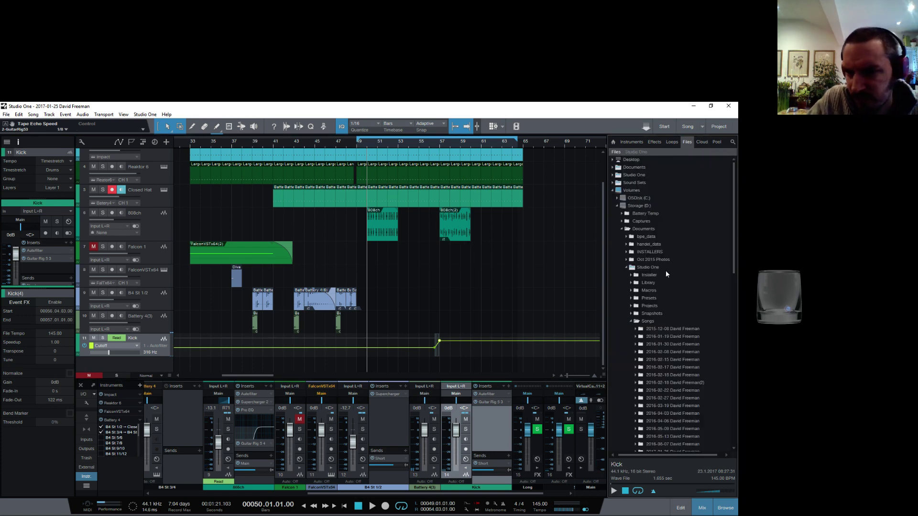
scroll(674, 323, "down", 3)
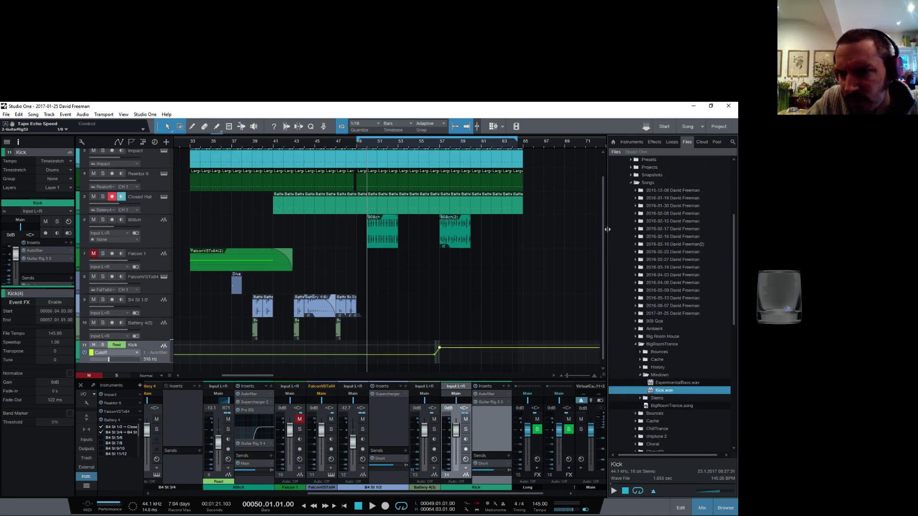
scroll(659, 226, "up", 2)
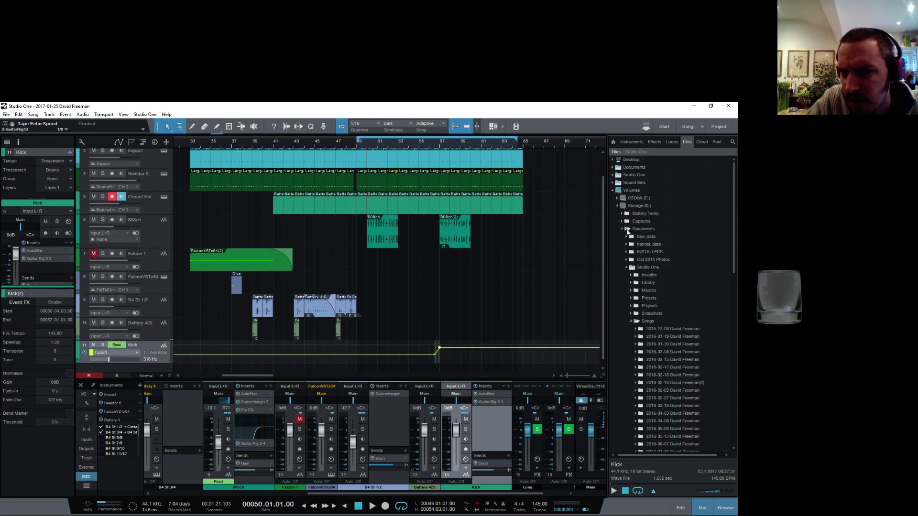
left_click(623, 229)
left_click(621, 251)
scroll(693, 323, "down", 4)
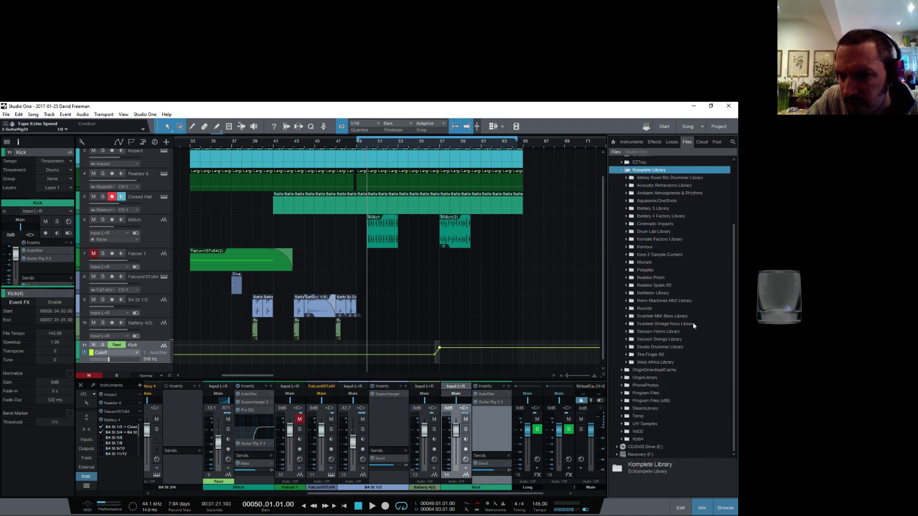
left_click(628, 219)
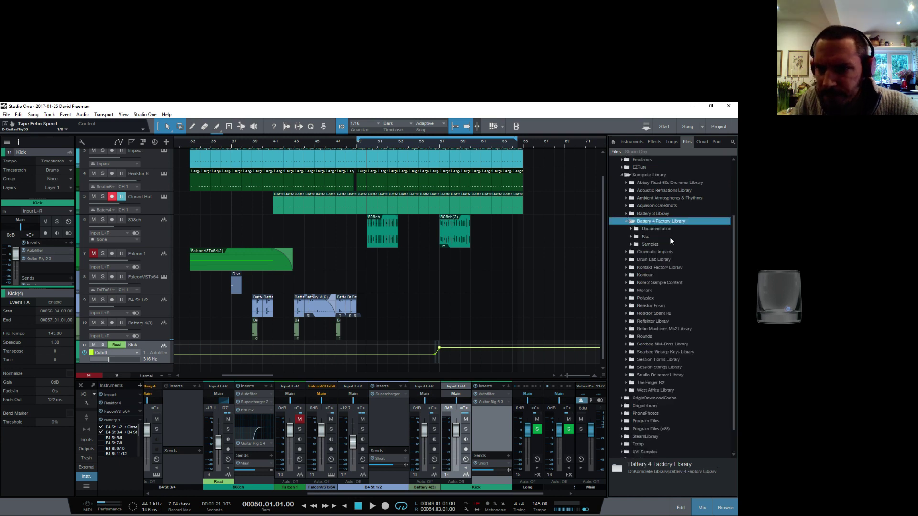
left_click(631, 244)
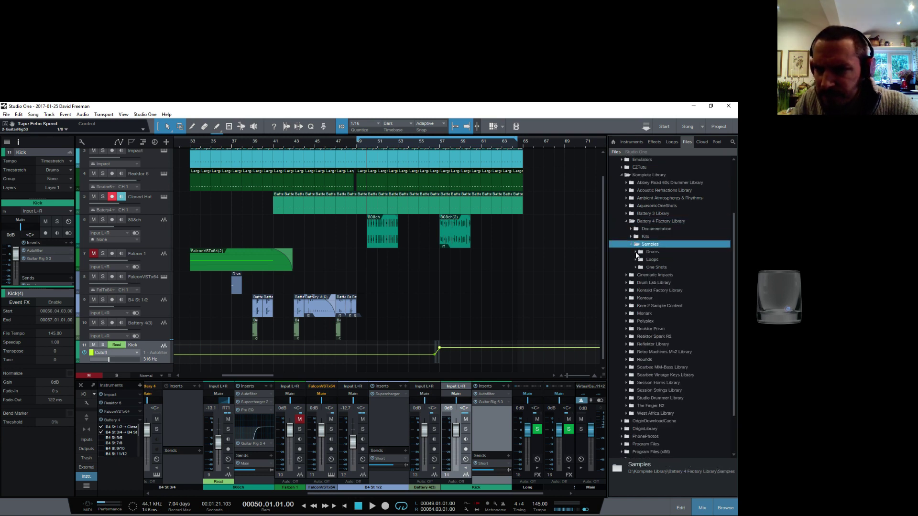
left_click(636, 267)
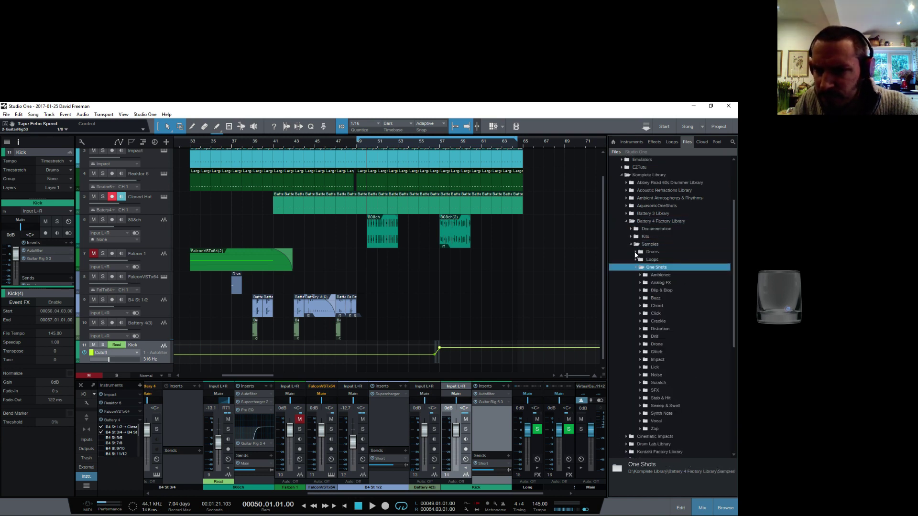
left_click(636, 252)
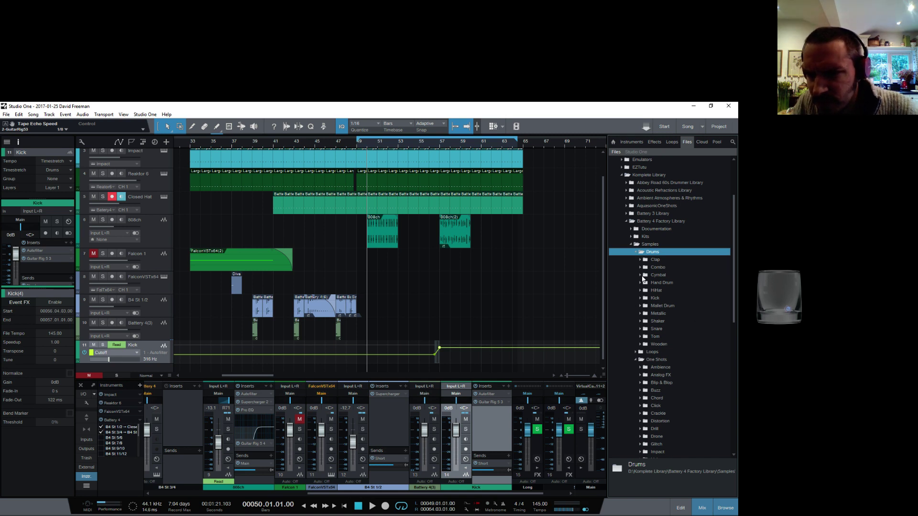
left_click(640, 275)
scroll(693, 300, "down", 4)
Audition crash samples in the Cymbal folder, including Crash Alkaloid 4 V2, Crash Bomb 2, Crash Bomb 3 and Crash Bomb 4
left_click(676, 306)
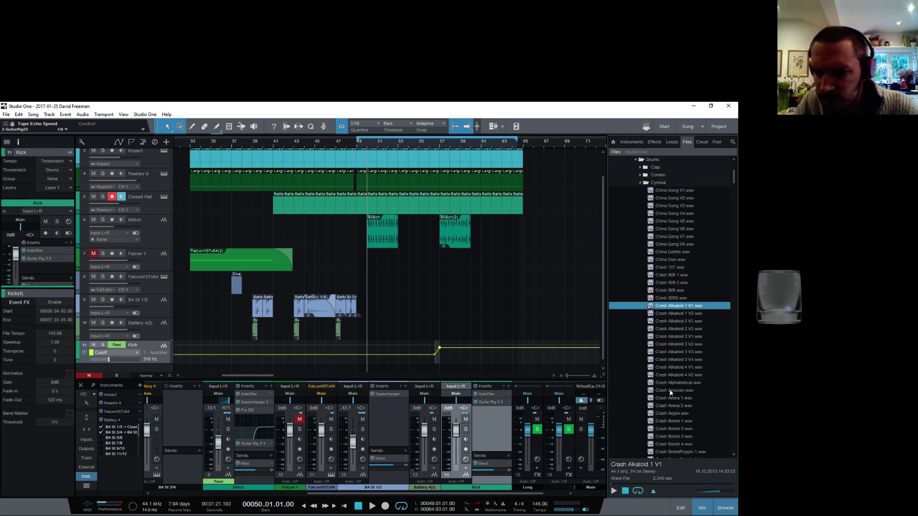
scroll(695, 366, "down", 2)
left_click(674, 329)
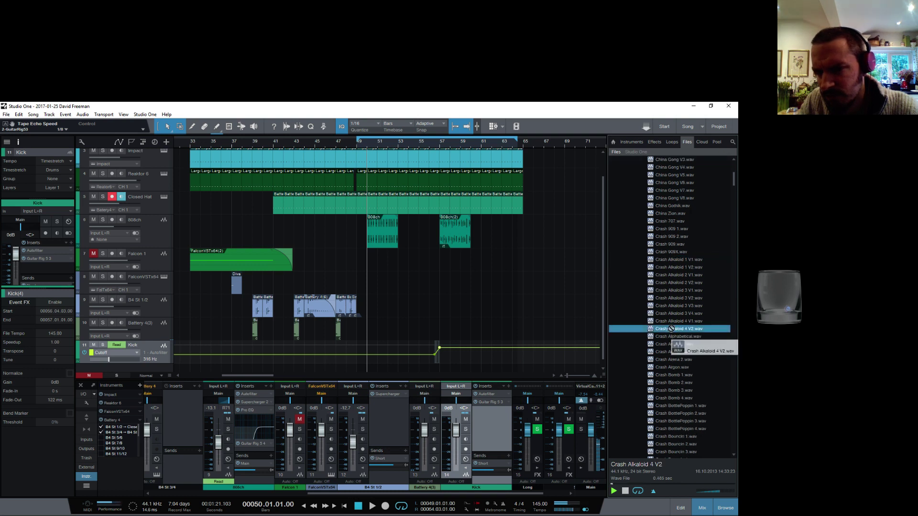
left_click(677, 382)
scroll(674, 373, "down", 5)
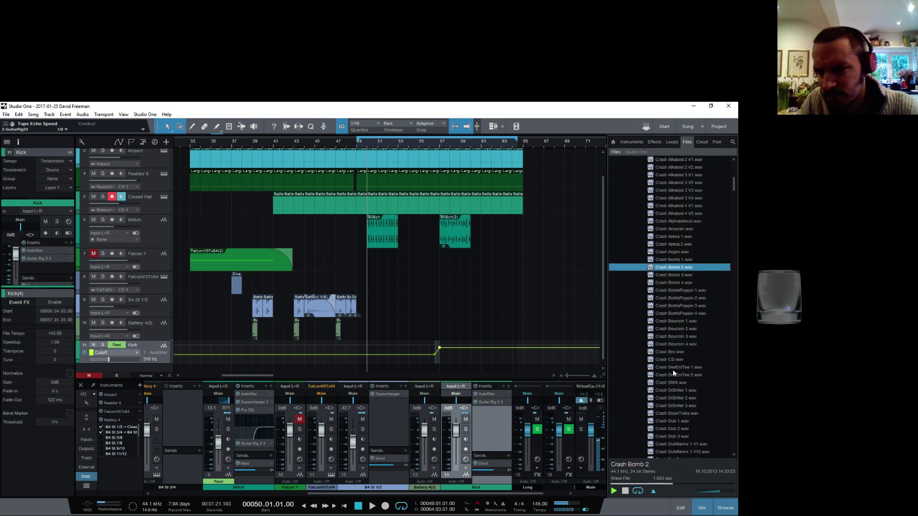
left_click(673, 277)
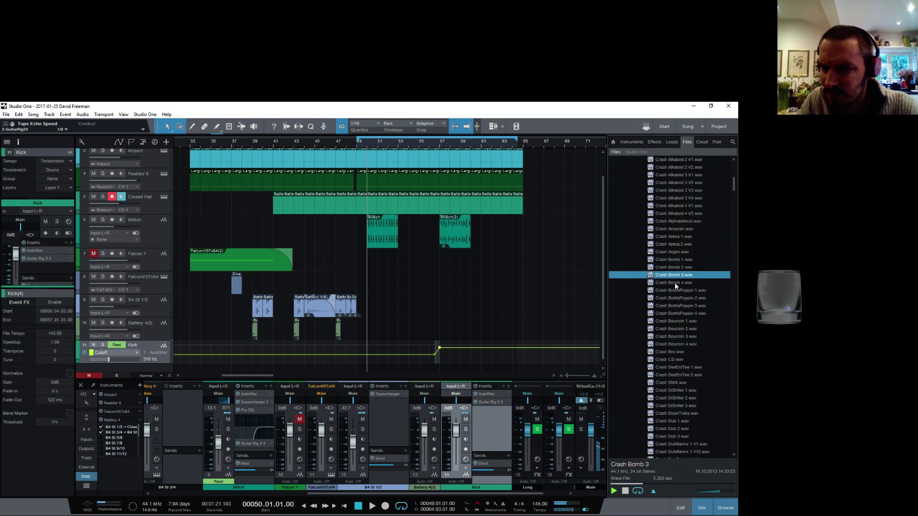
left_click(674, 283)
Place Crash Bomb 3.wav on a new track below the Kick track at bar 49 and play it in context
left_click(675, 275)
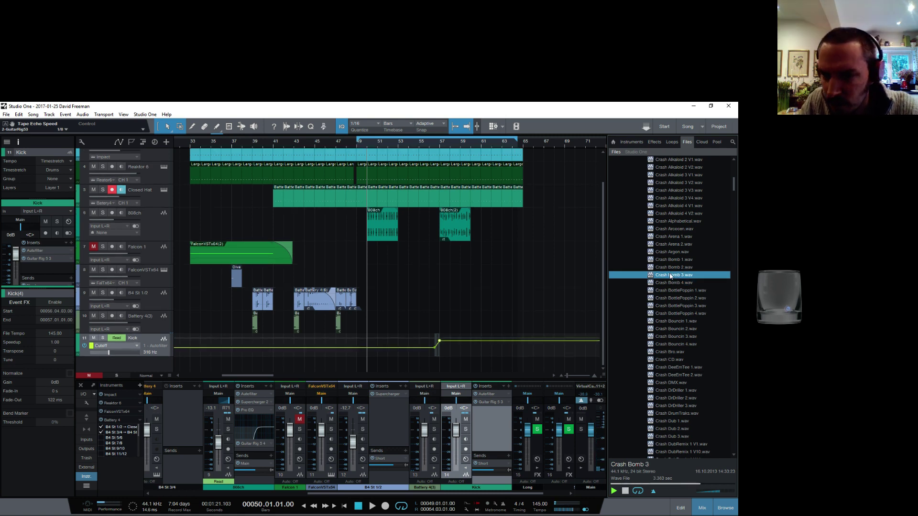
left_click_drag(673, 276, 373, 364)
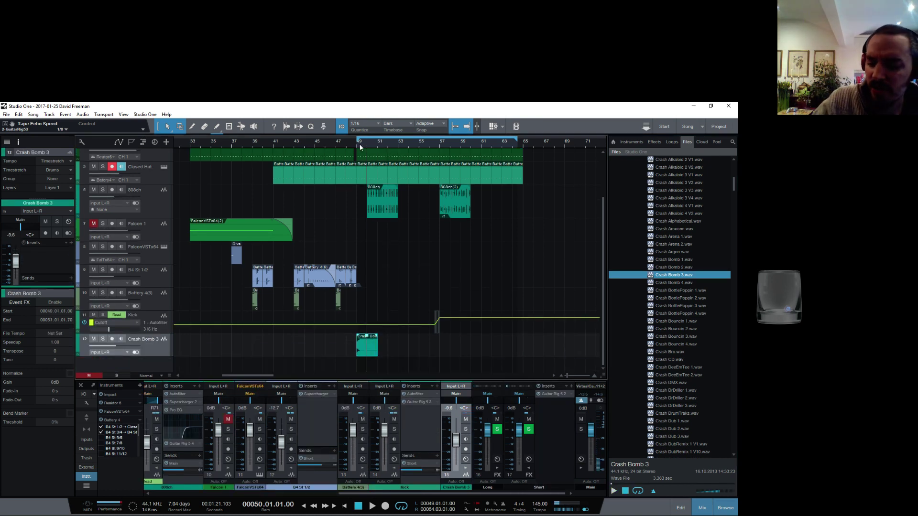
left_click(361, 147)
key("space")
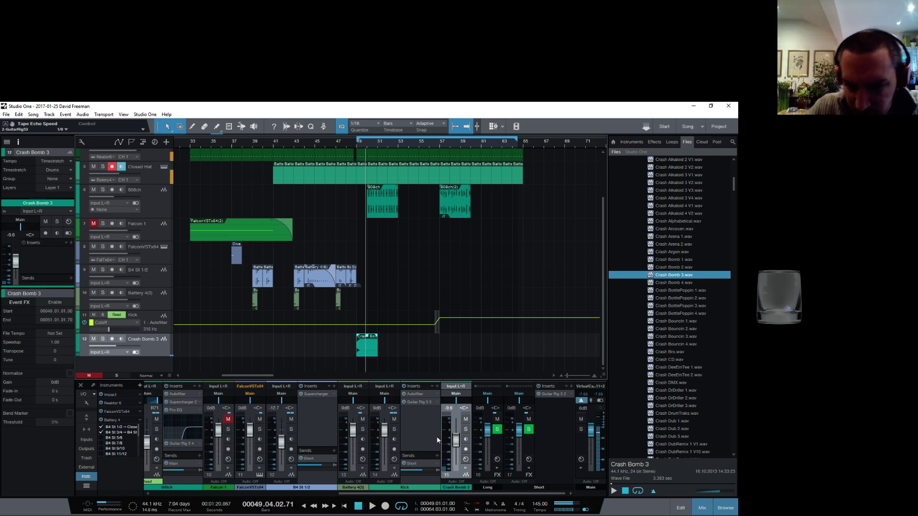
key("space")
key("space")
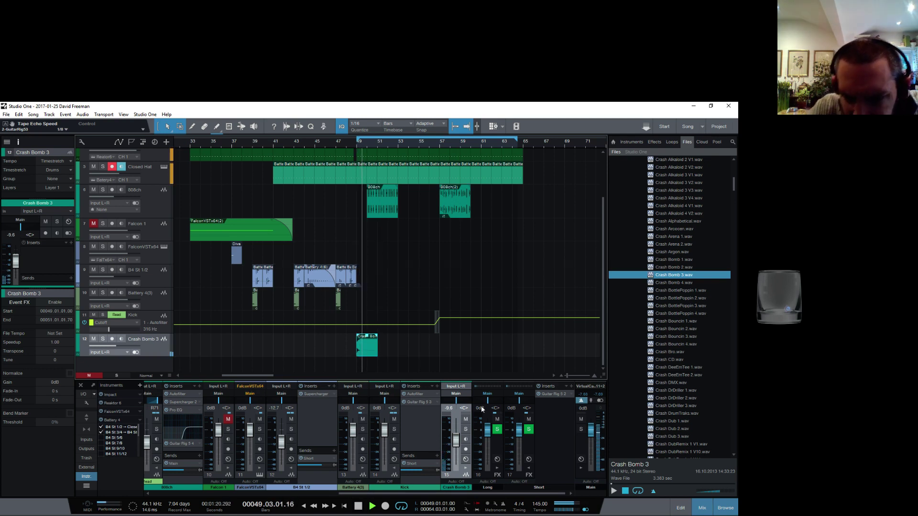
Expand the Crash Bomb 3 mixer channel and insert the Voxengo SPAN analyzer on it
left_click(468, 469)
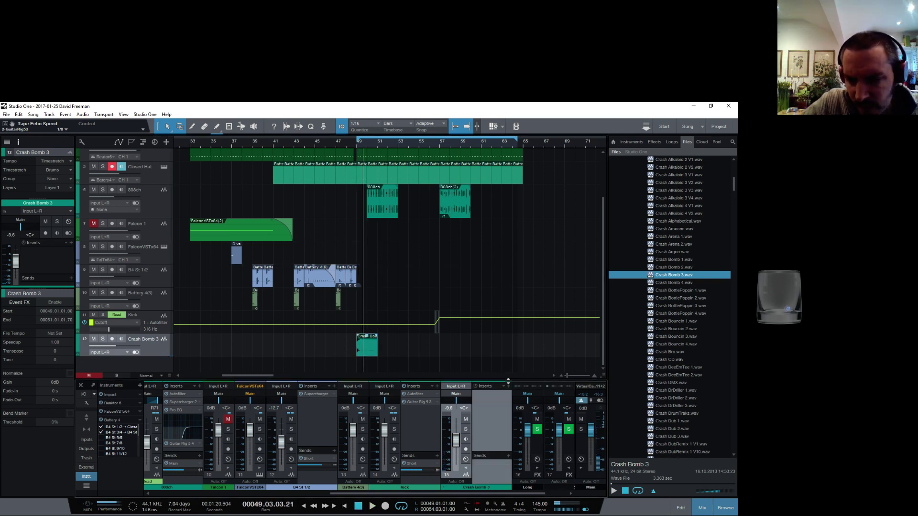
left_click(508, 397)
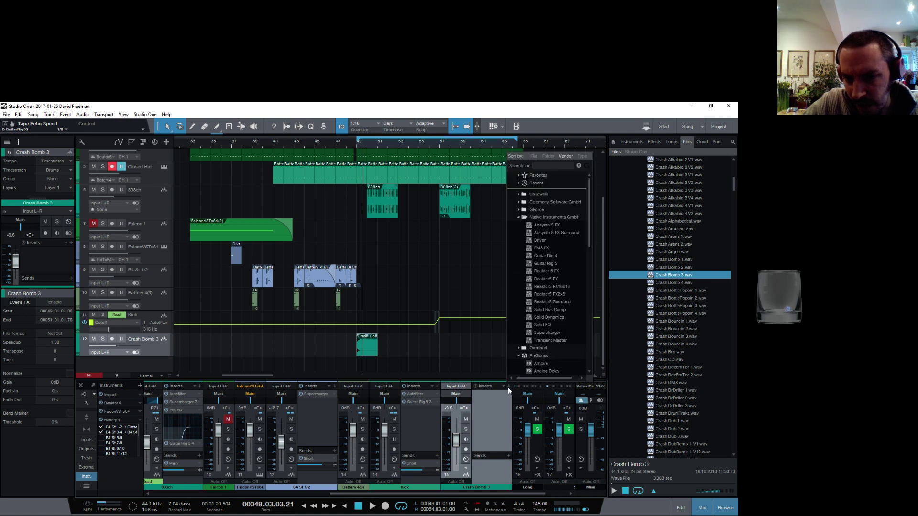
scroll(545, 287, "down", 5)
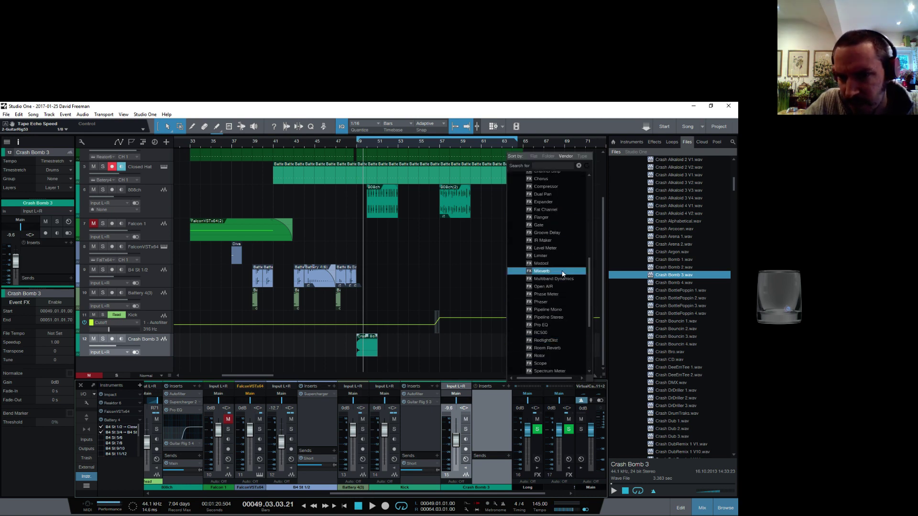
scroll(563, 273, "down", 1)
scroll(563, 283, "down", 4)
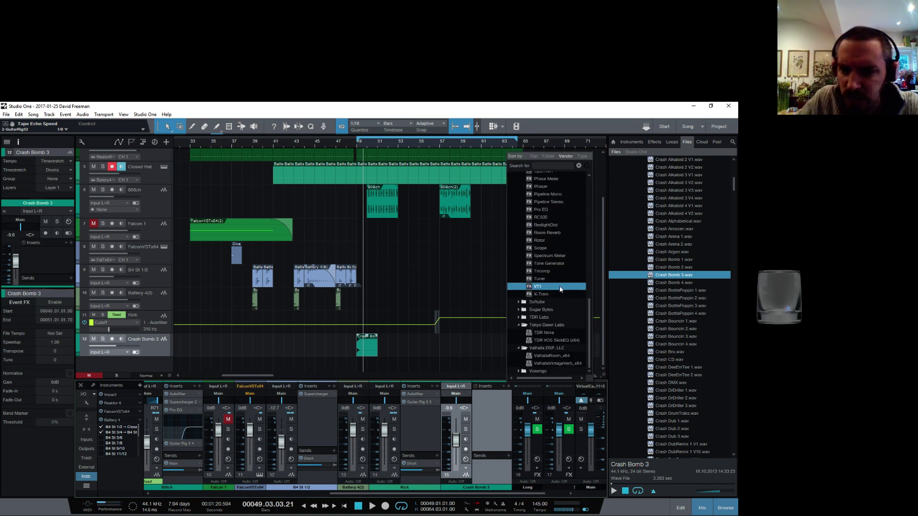
left_click(540, 372)
left_click(541, 364)
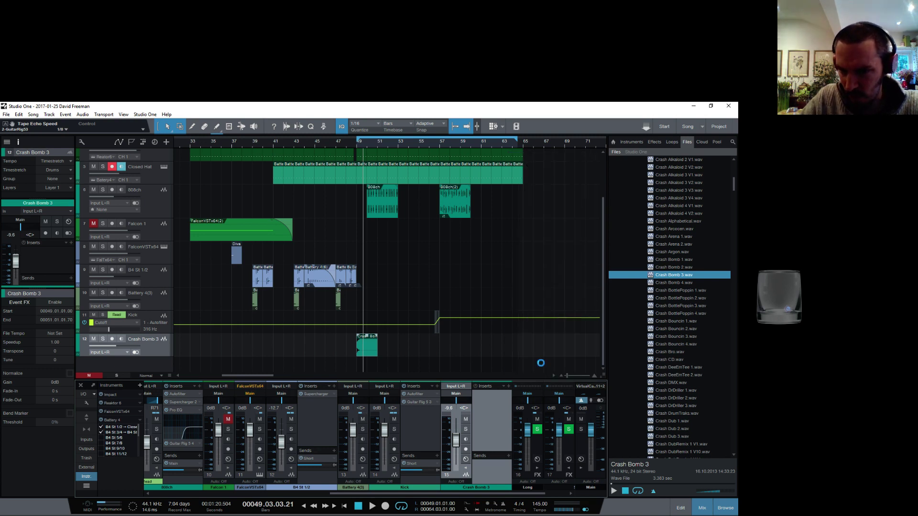
Play the crash and examine its frequency spectrum in SPAN, then close the analyzer window
key("space")
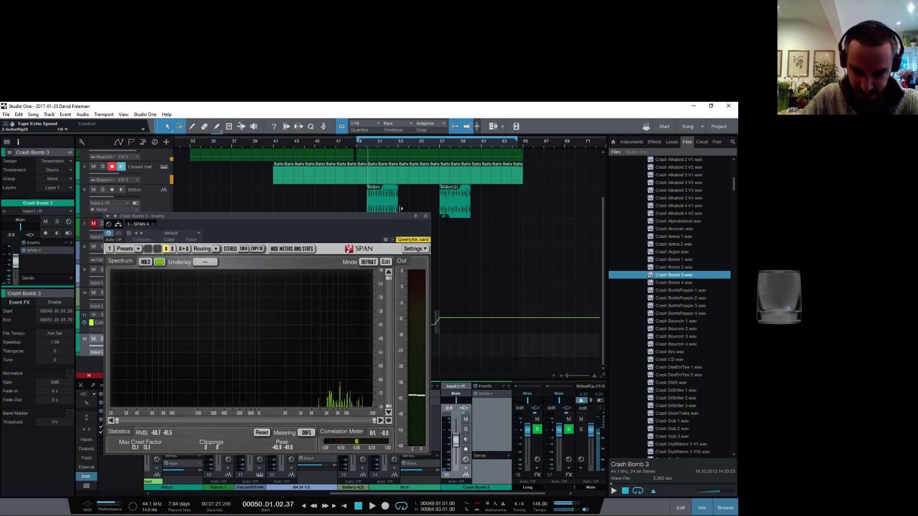
key("space")
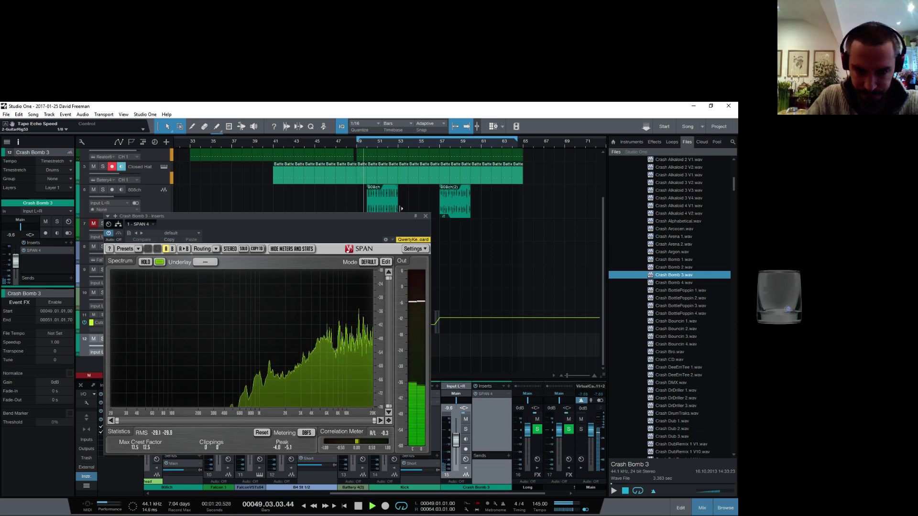
key("space")
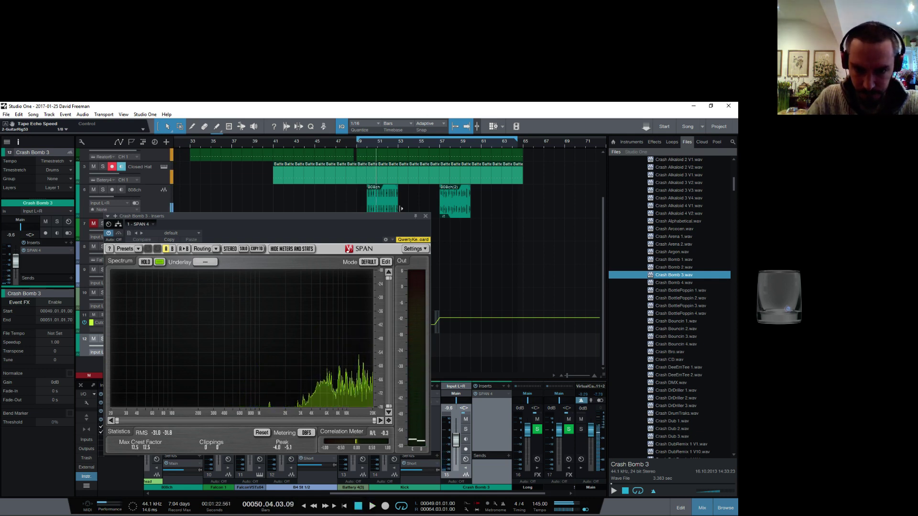
left_click(426, 216)
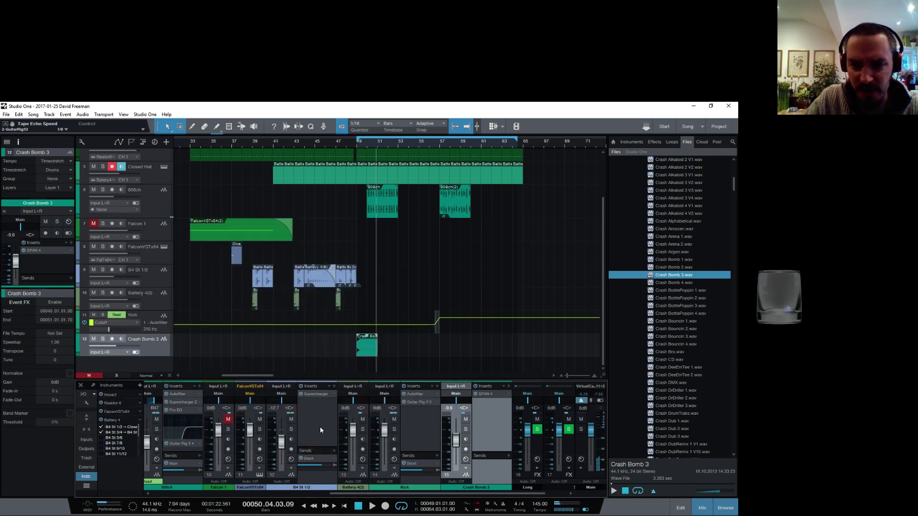
Insert Pro EQ on the Crash Bomb 3 channel and enable its low cut with a 48 dB/Oct slope
left_click(509, 388)
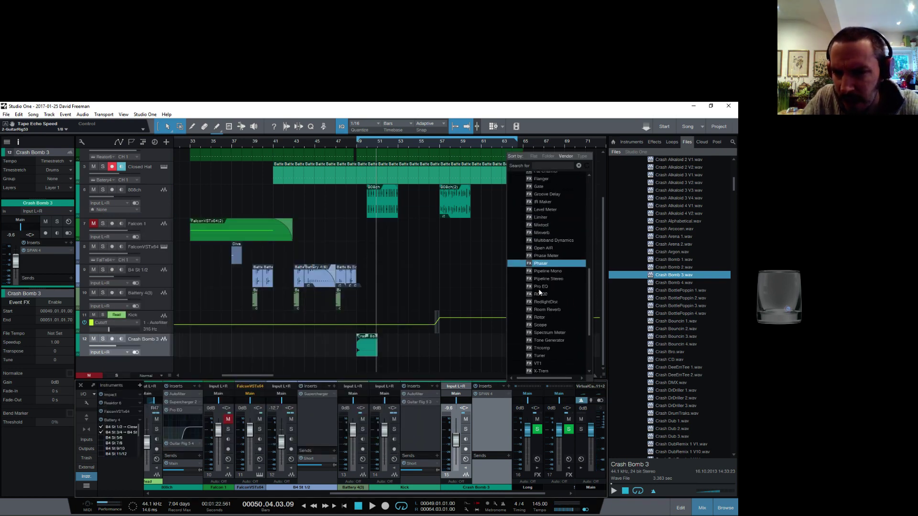
left_click(543, 286)
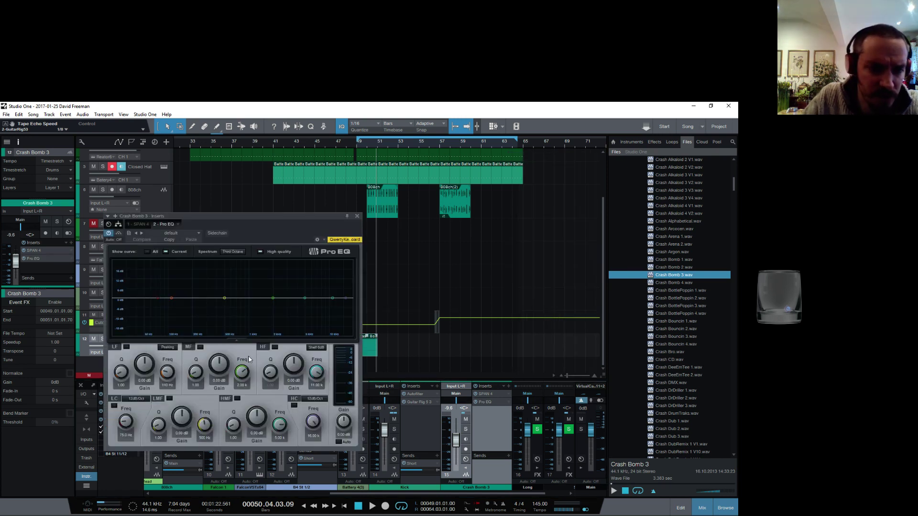
left_click(136, 399)
left_click(144, 437)
left_click_drag(125, 420, 119, 412)
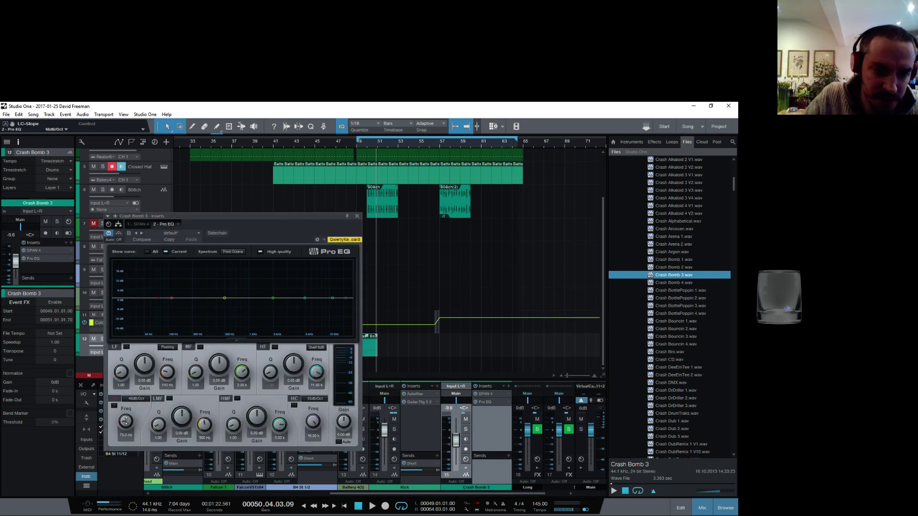
left_click(113, 406)
left_click(357, 216)
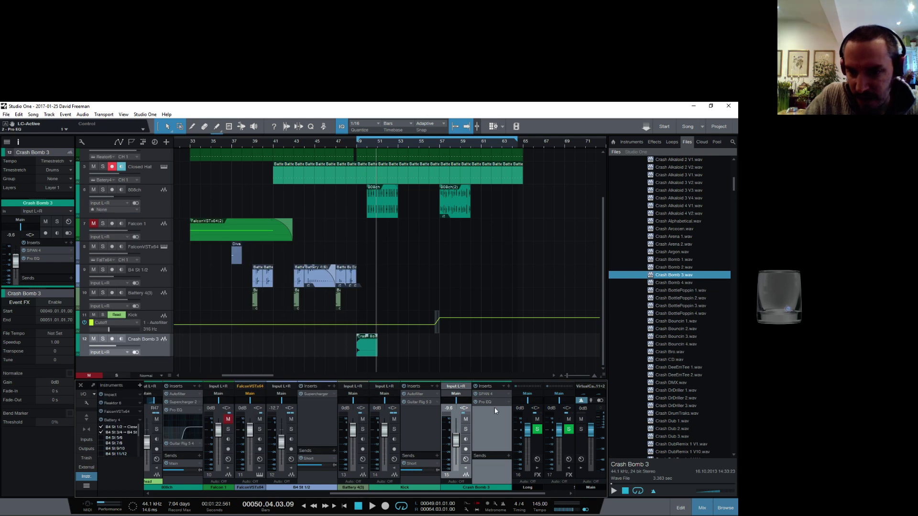
Add a send from the Crash Bomb 3 channel to the Long effect channel and raise its send level
left_click(508, 456)
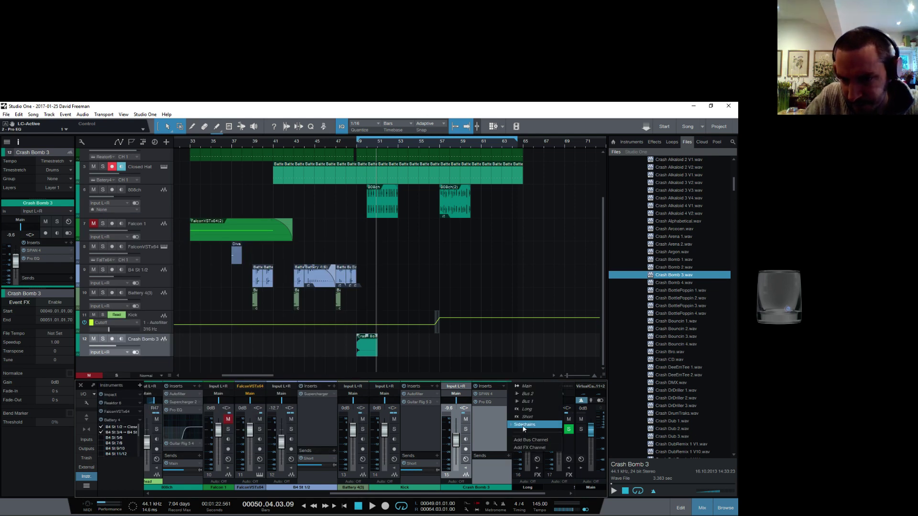
left_click(529, 410)
left_click_drag(492, 466, 498, 467)
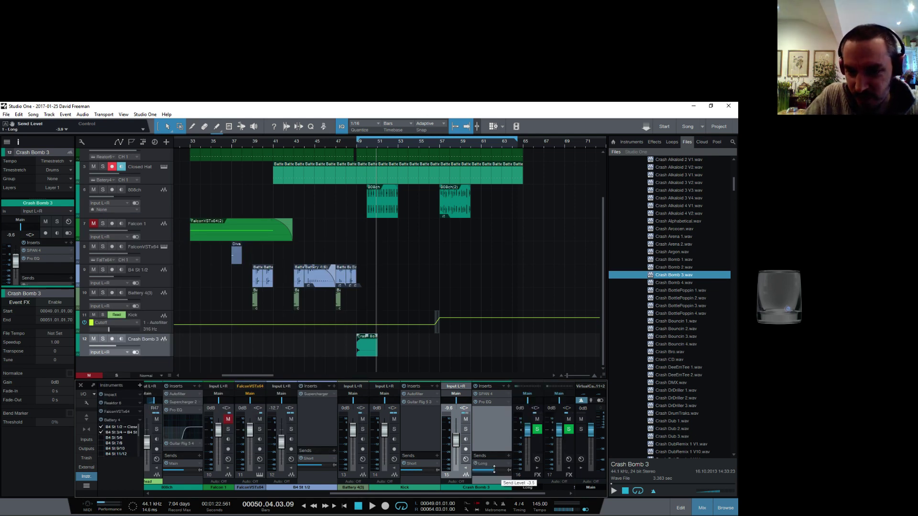
Play the song through the bar 49 transition twice to judge the crash with its Long send
key("space")
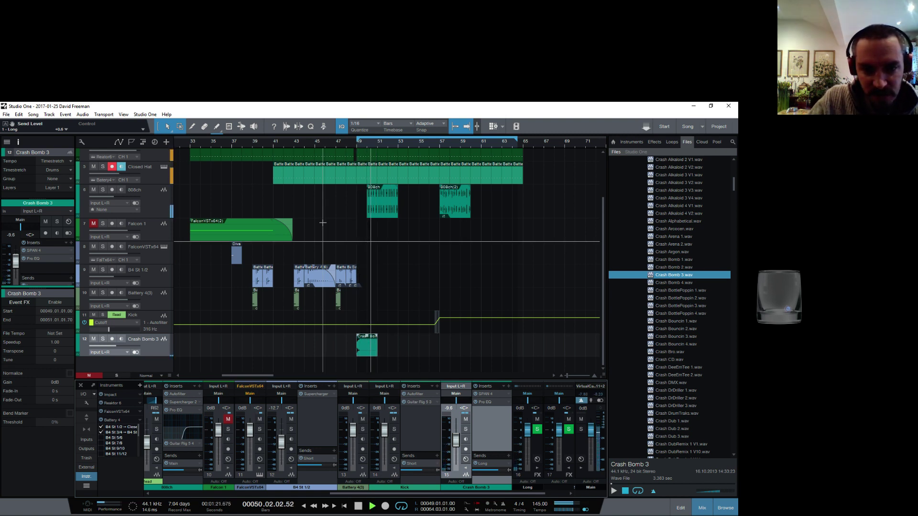
key("space")
left_click(331, 143)
key("space")
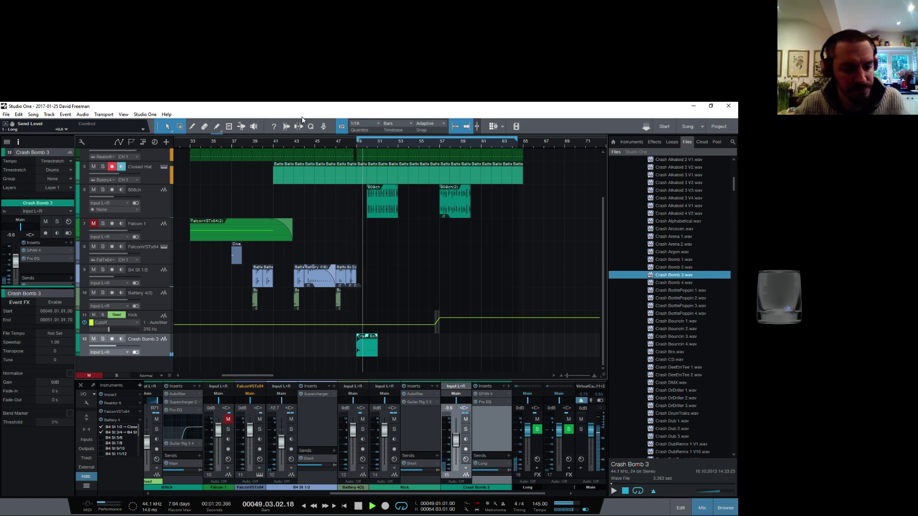
key("space")
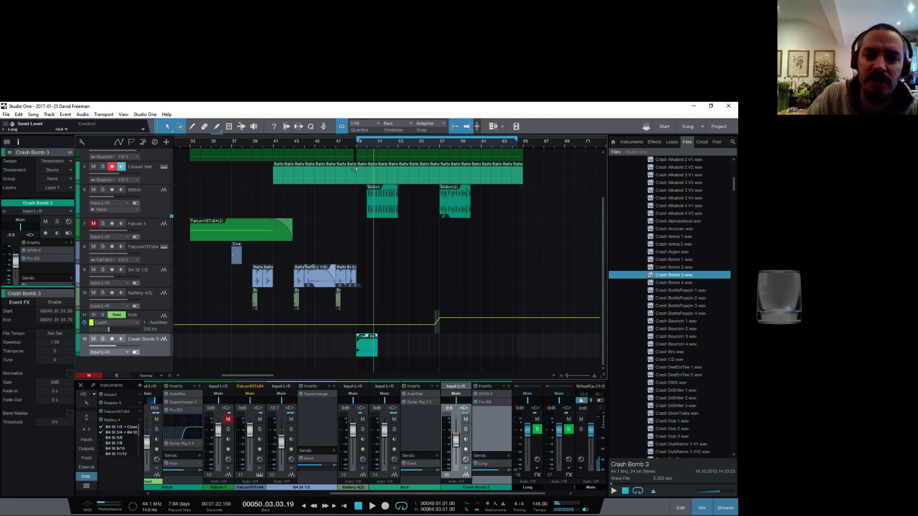
scroll(341, 176, "up", 3)
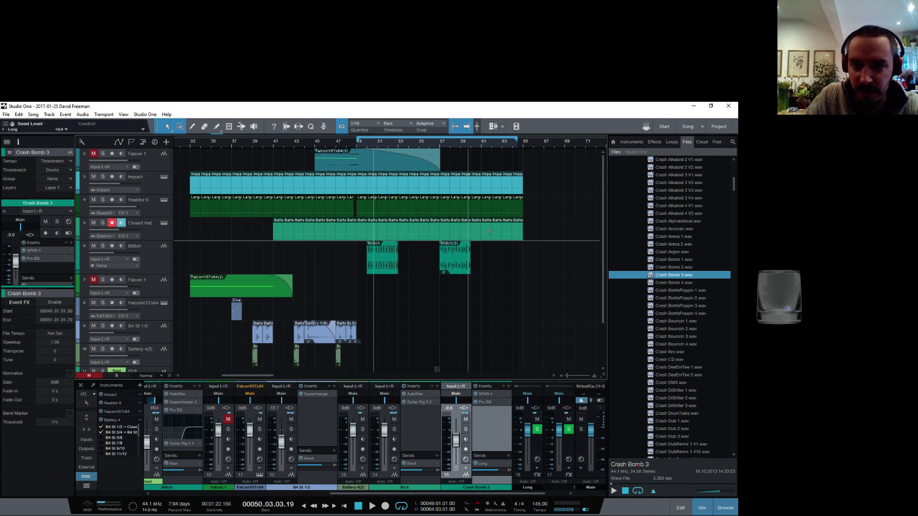
scroll(405, 242, "down", 3)
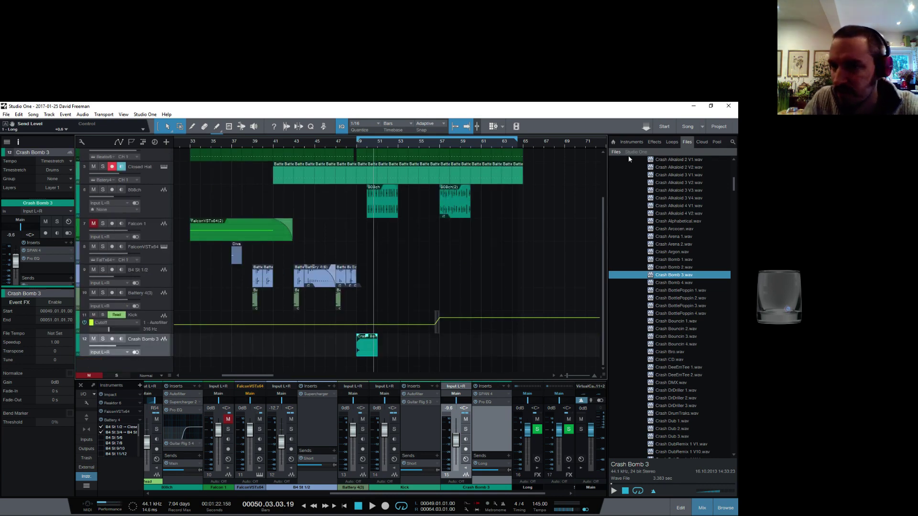
Add the u-he Diva synth as a new instrument track below Crash Bomb 3
left_click(640, 143)
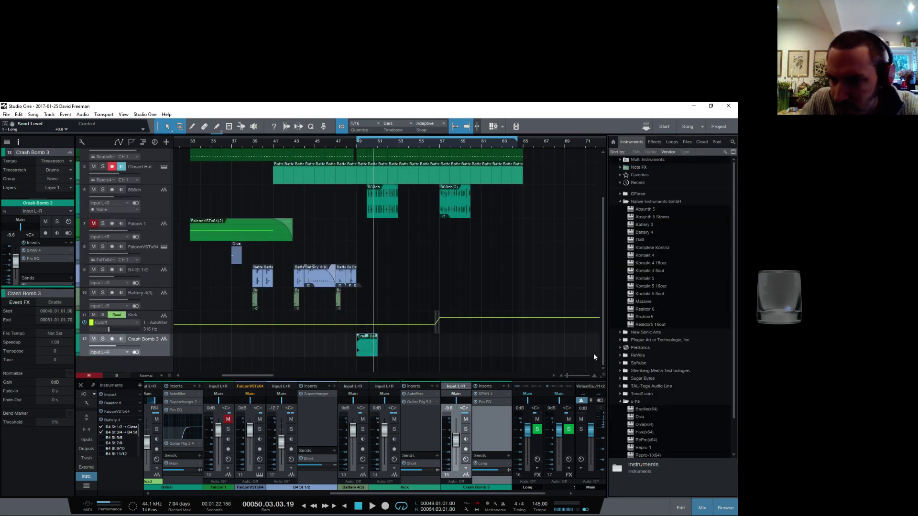
scroll(658, 348, "down", 2)
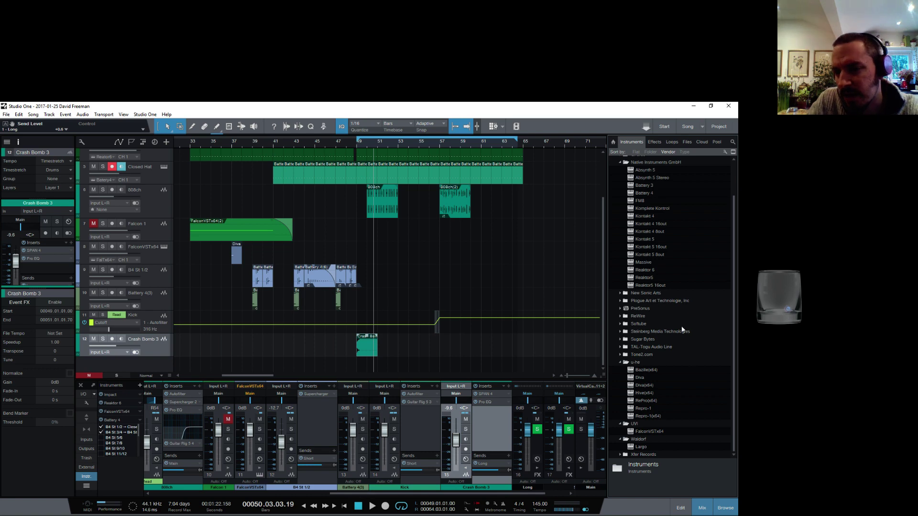
left_click_drag(643, 376, 334, 366)
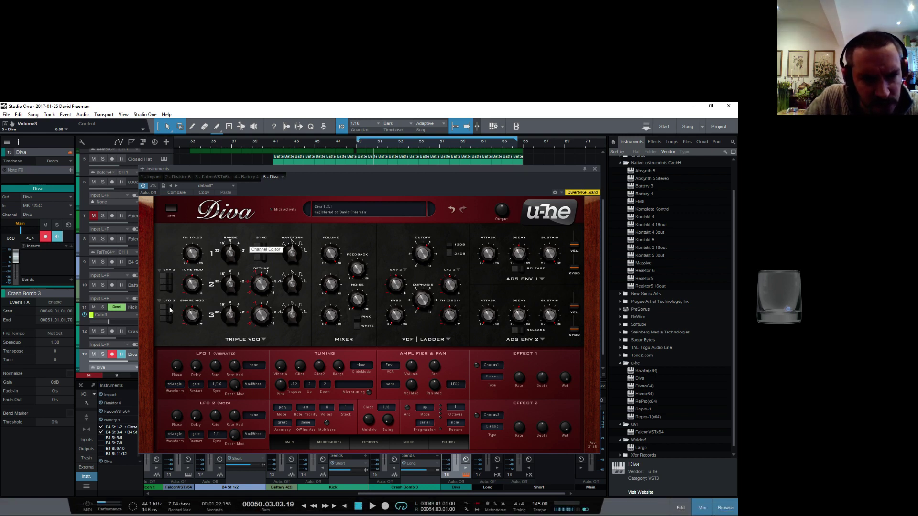
Route LFO1 to Diva's oscillator tune modulation at a depth of 6.20, set LFO1's depth modulation source to none, and close the synth window
left_click(162, 271)
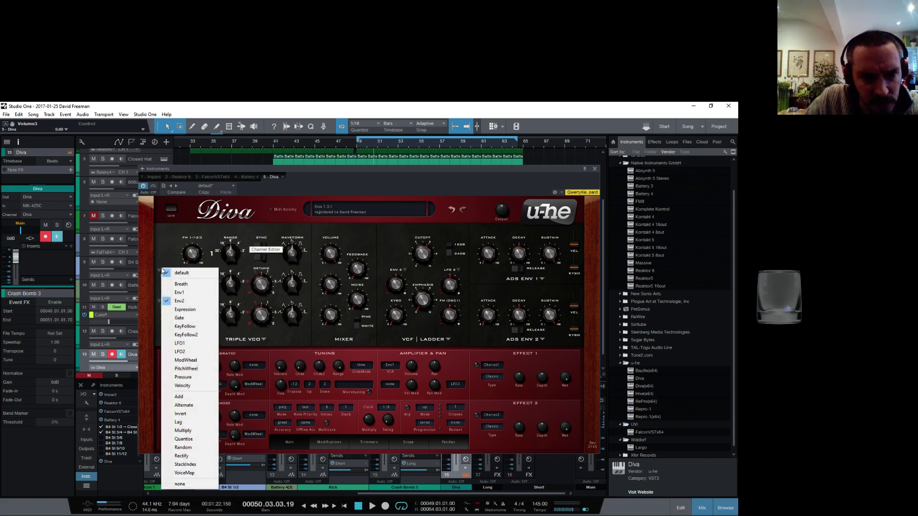
left_click(192, 343)
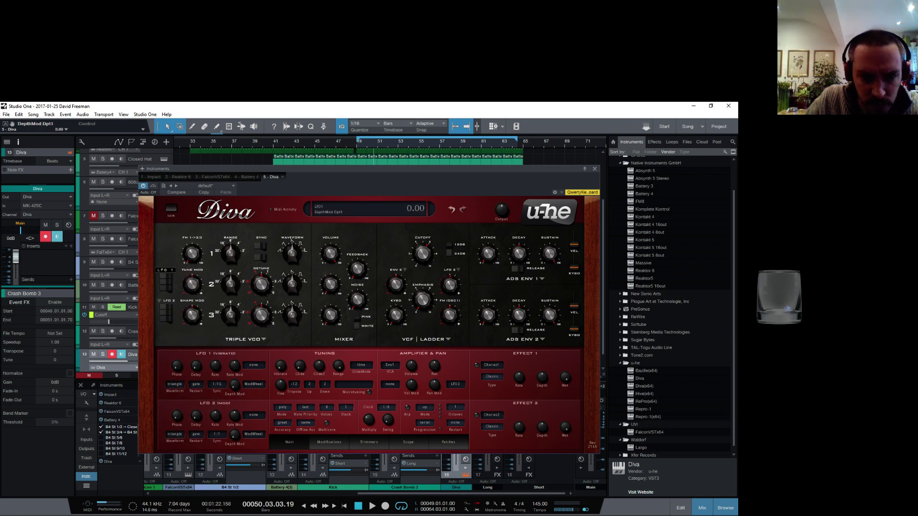
left_click(262, 385)
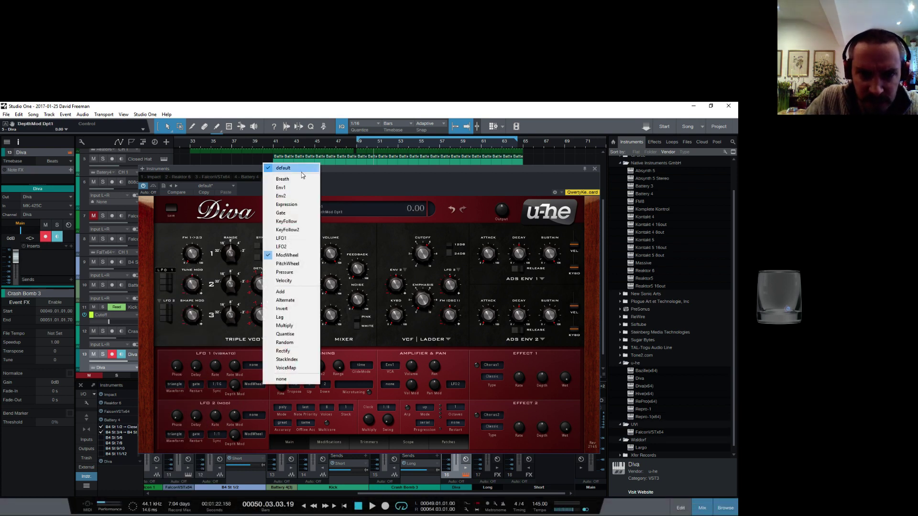
left_click(282, 379)
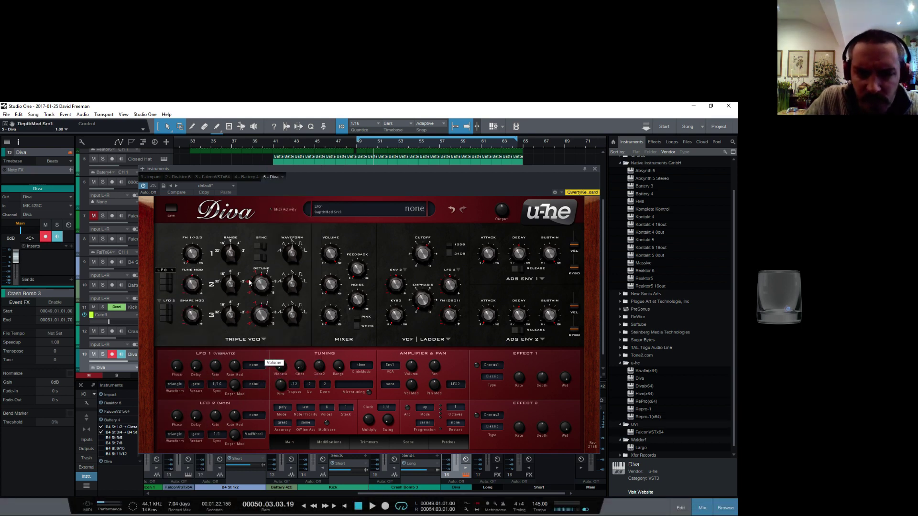
mouse_move(193, 280)
left_mouse_down()
mouse_move(191, 287)
mouse_move(190, 279)
left_mouse_up()
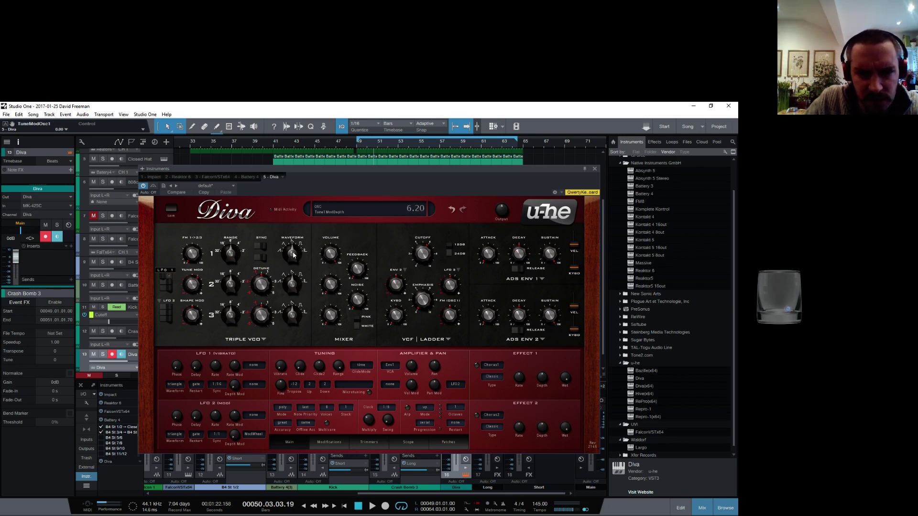
left_click(595, 169)
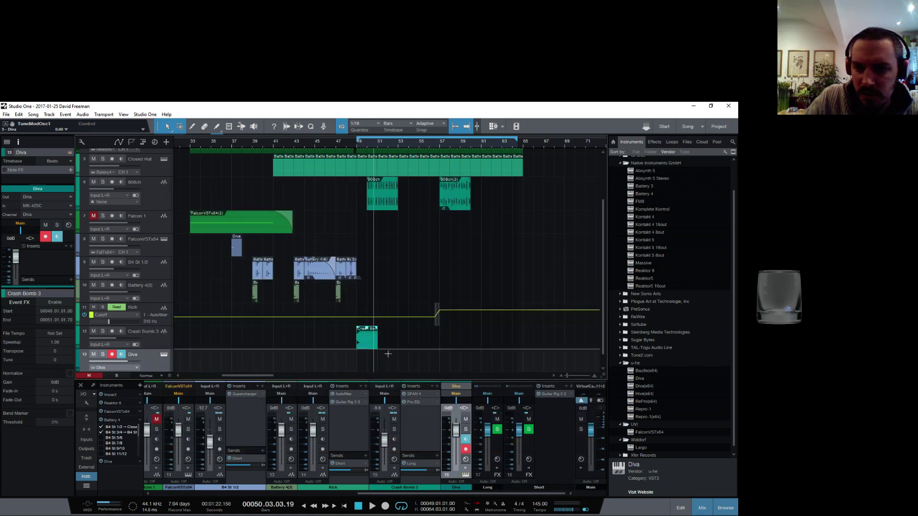
Draw an empty instrument part on the Diva track from bar 47 to bar 49
scroll(328, 308, "down", 1)
left_click(216, 126)
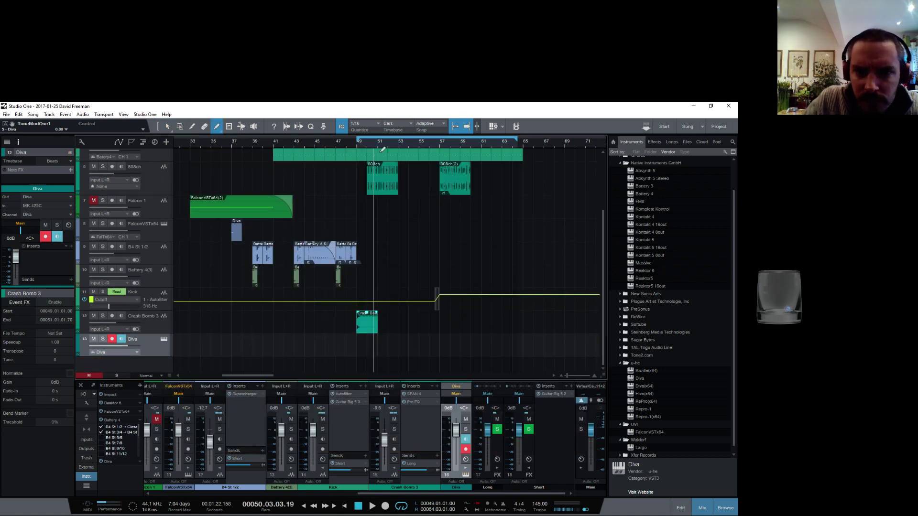
mouse_move(331, 146)
left_mouse_down()
mouse_move(328, 162)
mouse_move(331, 150)
left_mouse_up()
scroll(366, 205, "up", 3)
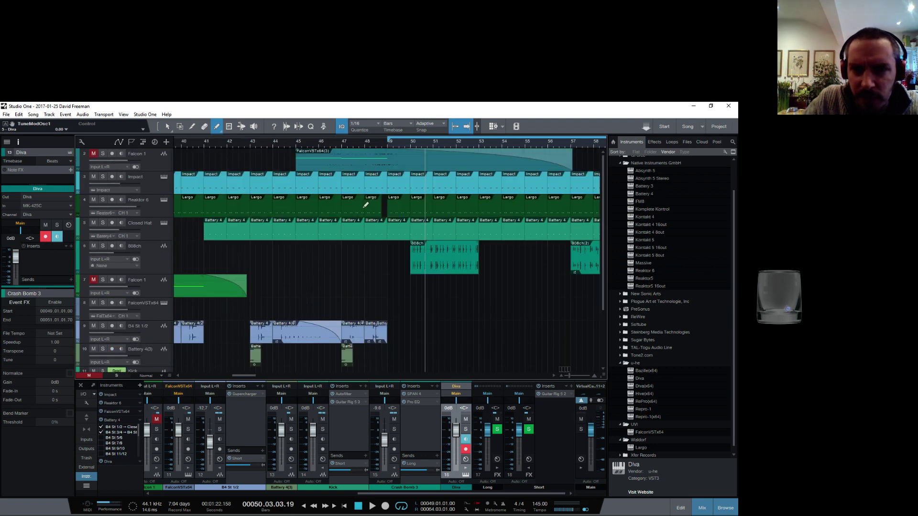
scroll(393, 201, "down", 2)
scroll(395, 192, "up", 2)
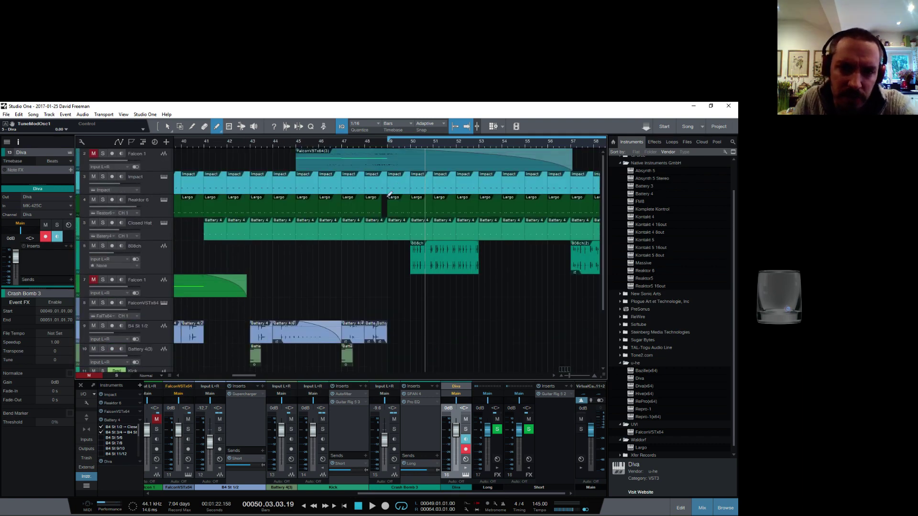
scroll(382, 206, "down", 3)
mouse_move(346, 345)
left_mouse_down()
mouse_move(390, 351)
mouse_move(381, 352)
left_mouse_up()
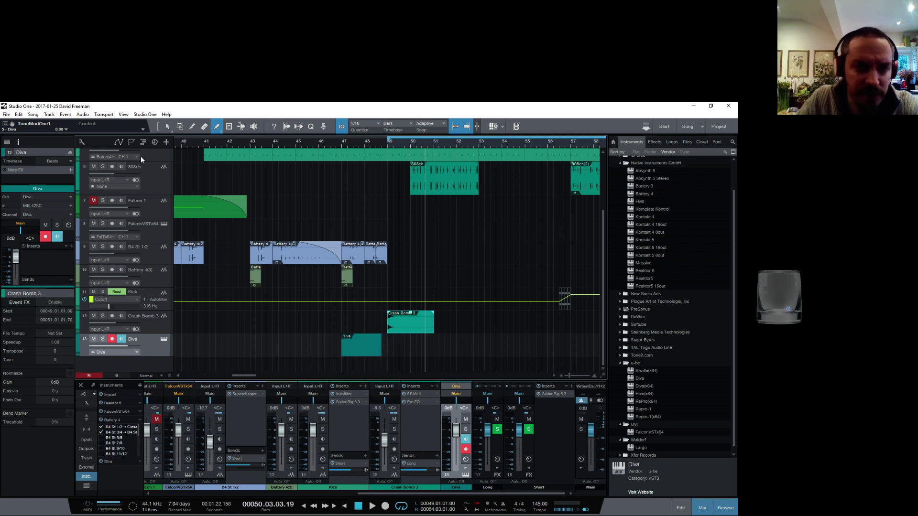
key("1")
left_click(373, 348)
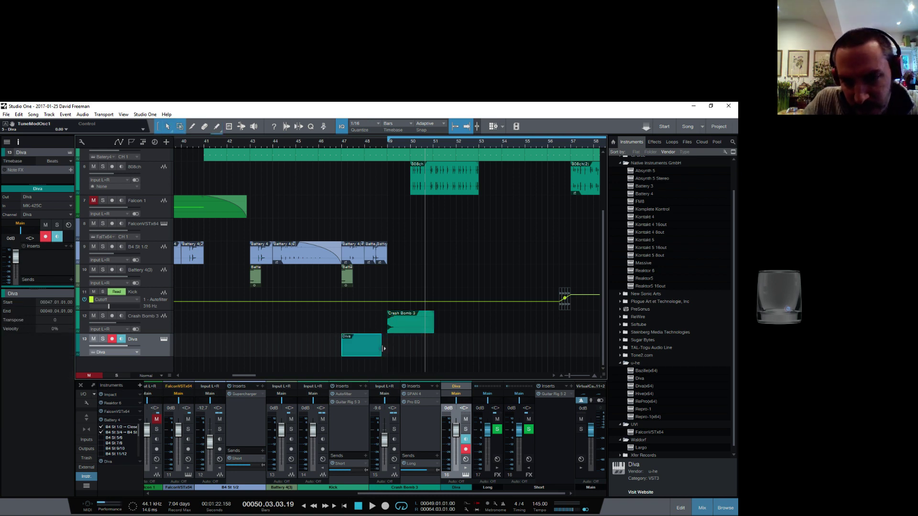
Open the Diva part for note editing, audition several pitches, and enter a D3 note from bar 47 to beat 4 of bar 48
double_click(370, 349)
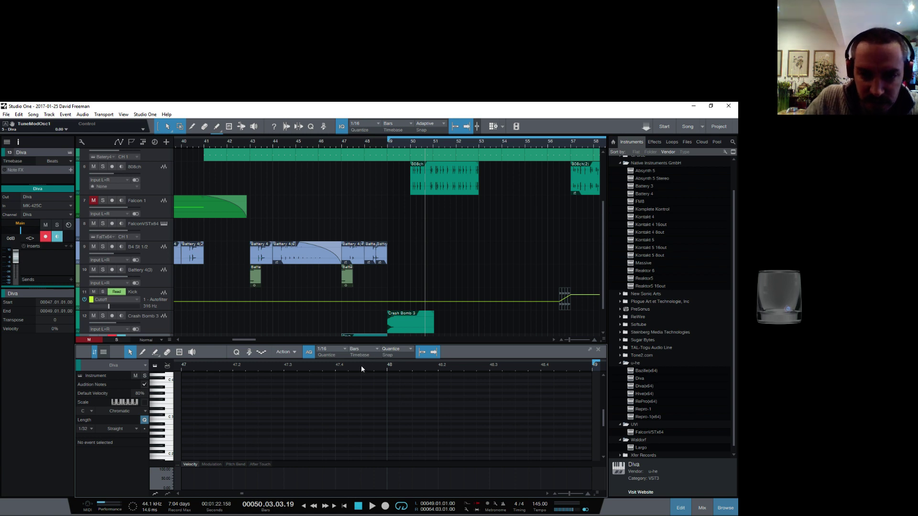
left_click(160, 404)
left_click(165, 439)
left_click(168, 448)
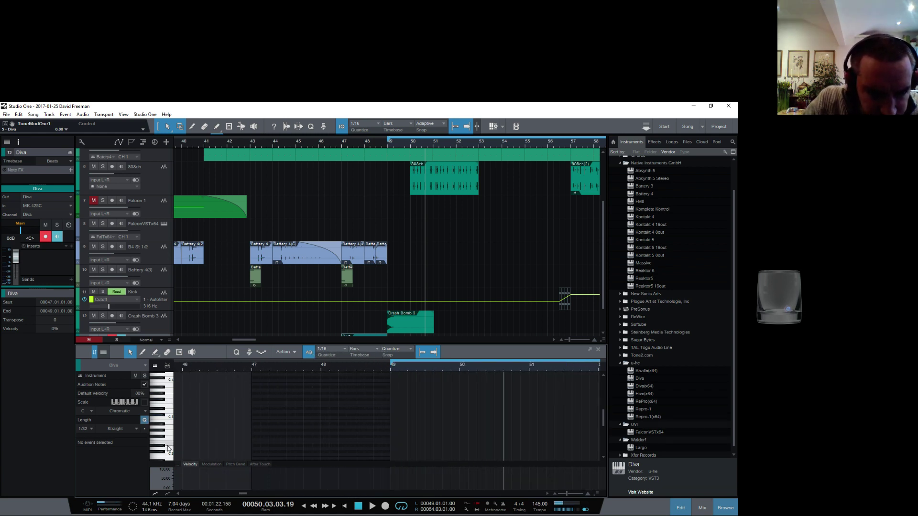
left_click(169, 448)
left_click(169, 421)
left_click(169, 426)
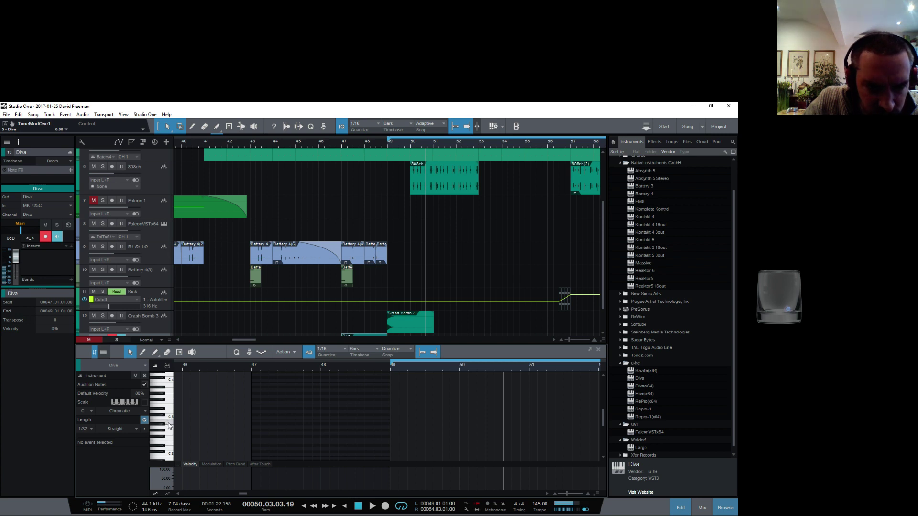
left_click(253, 412)
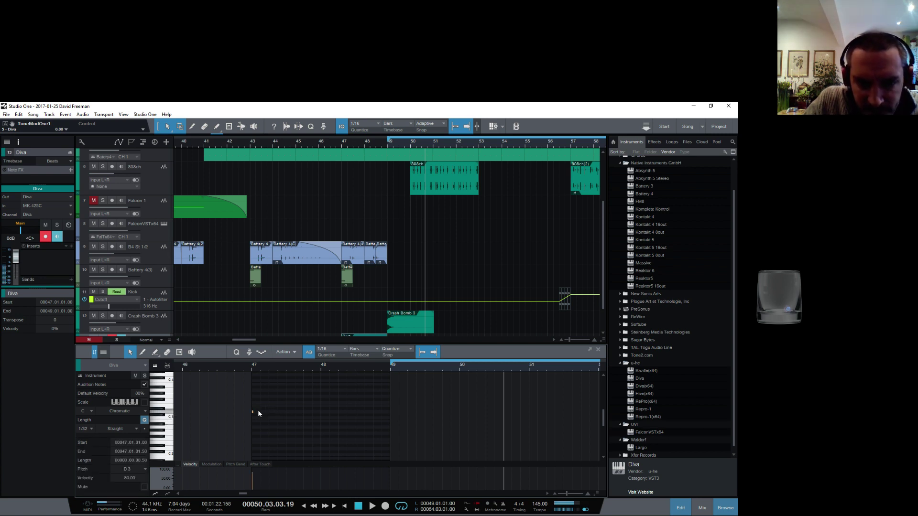
left_click_drag(253, 412, 373, 416)
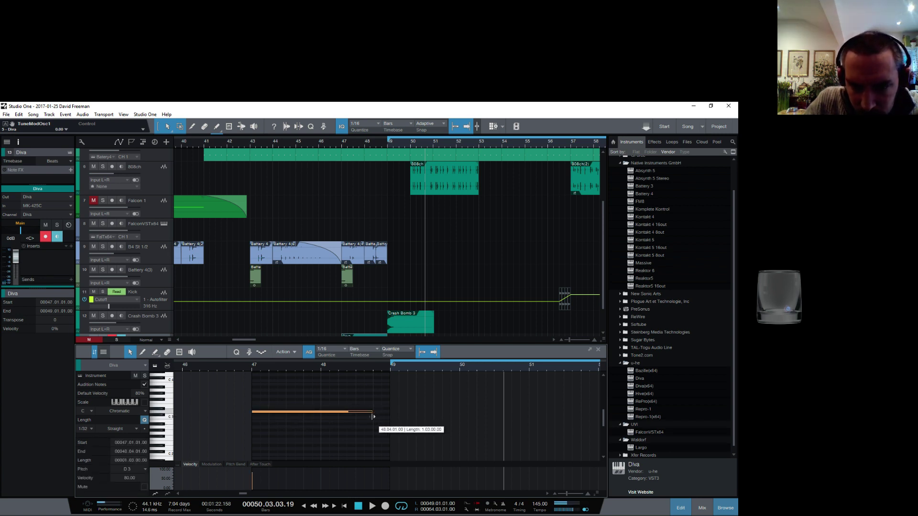
Reopen Diva, switch envelope 2 to the analogue model, and raise its attack, decay and release
scroll(322, 309, "down", 2)
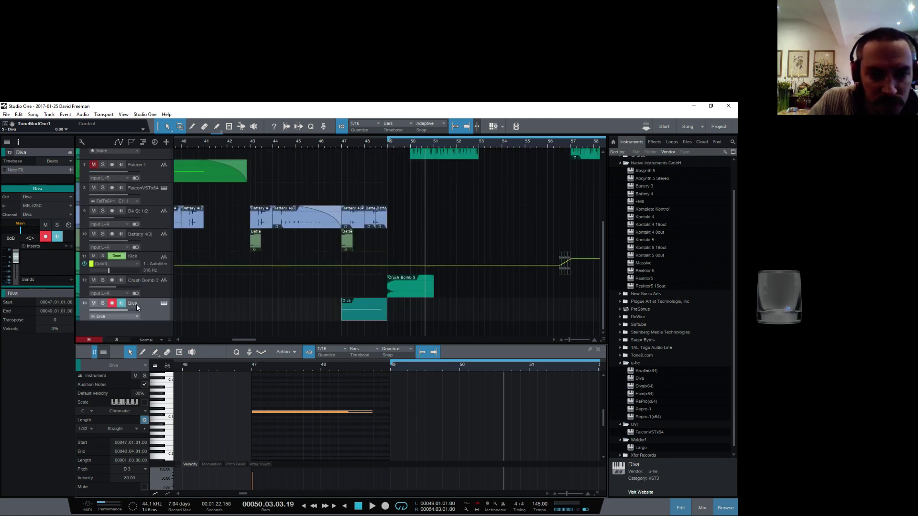
left_click(164, 304)
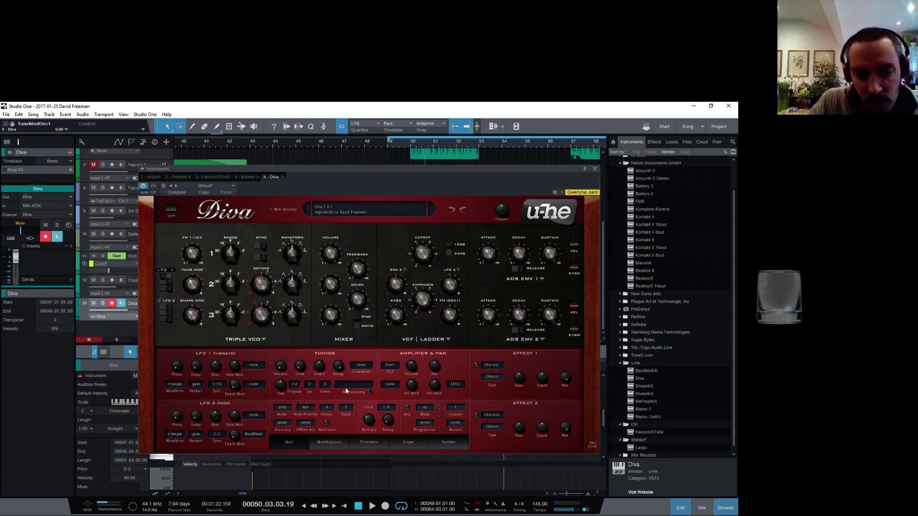
left_click(538, 339)
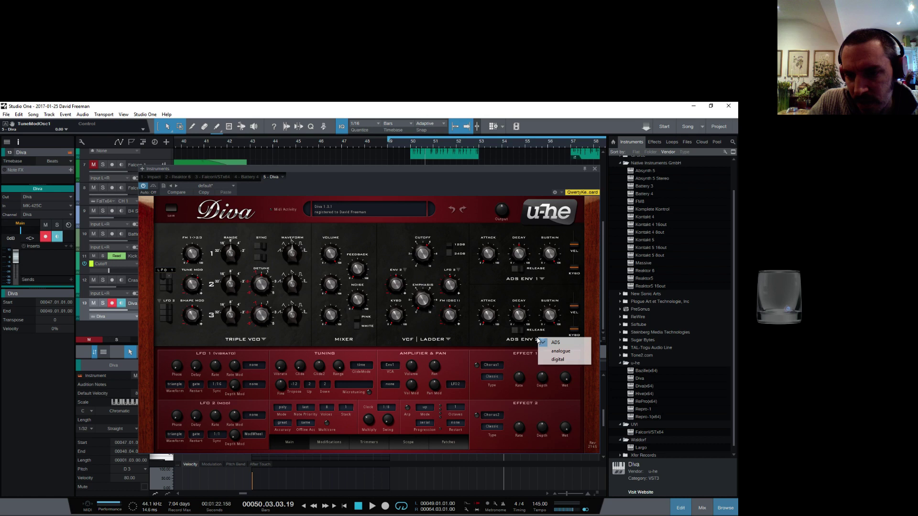
left_click(561, 352)
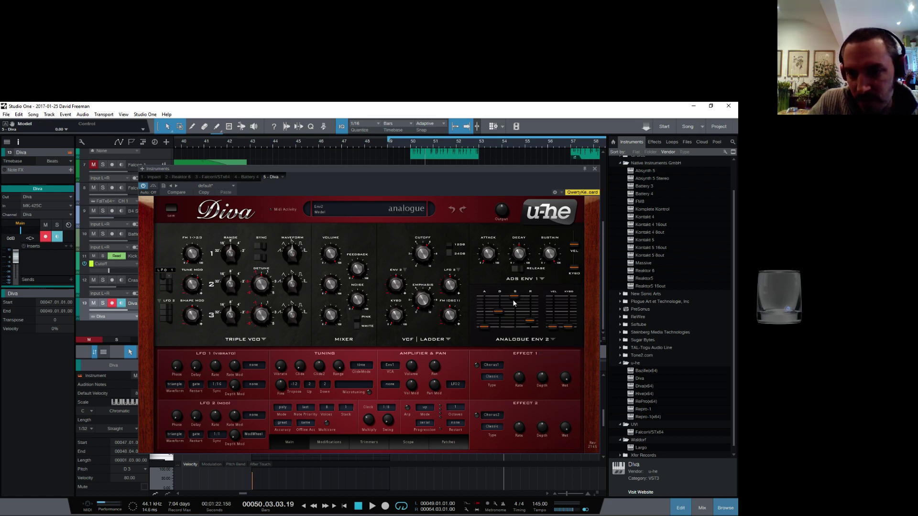
left_click_drag(499, 311, 498, 297)
left_click_drag(484, 328, 488, 301)
left_click_drag(530, 322, 530, 298)
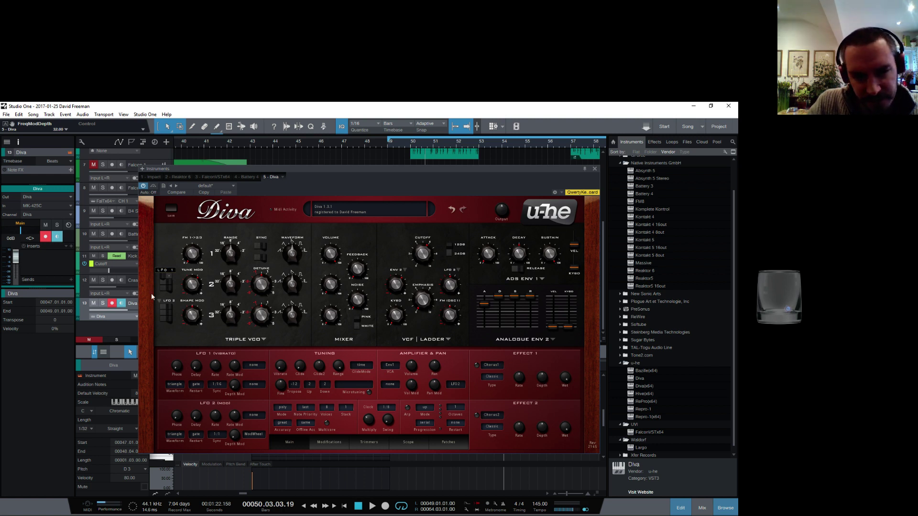
Open Diva's modifications page and set the Add modifier's two sources to LFO1 and ModWheel
left_click(327, 440)
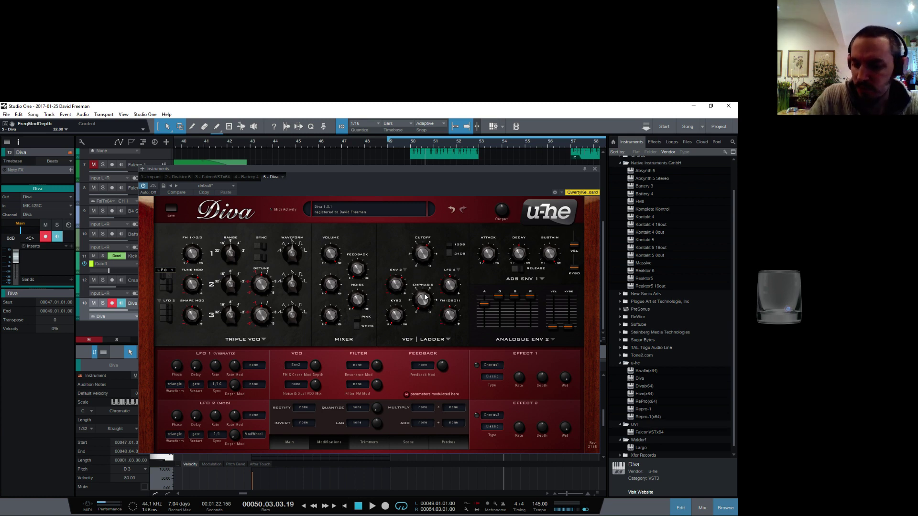
key("space")
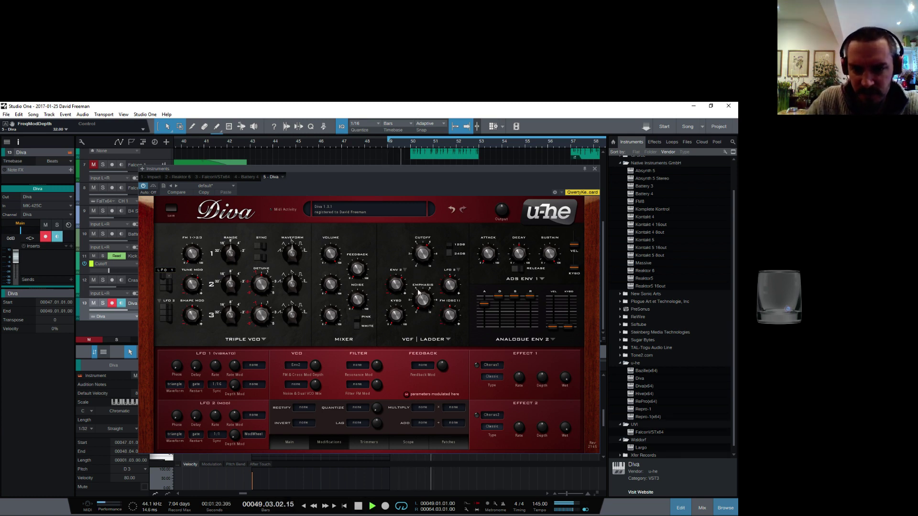
left_click(434, 420)
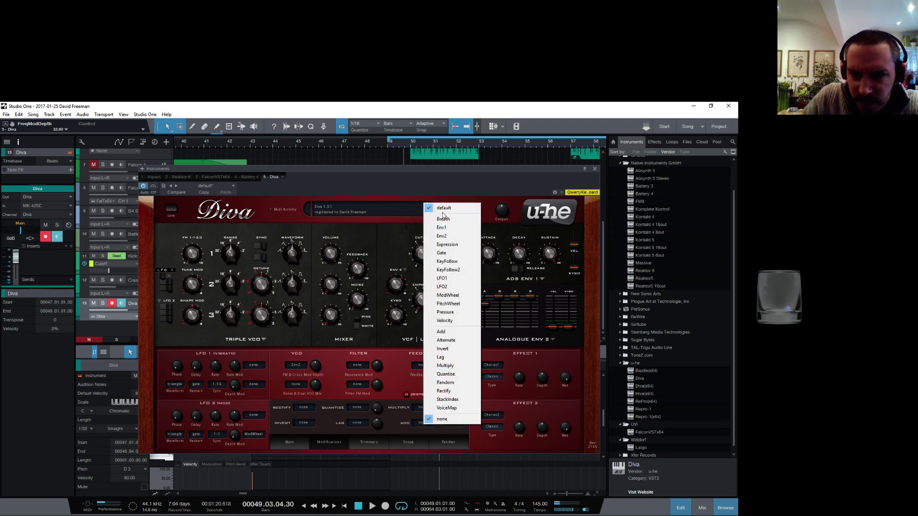
left_click(449, 278)
left_click(454, 422)
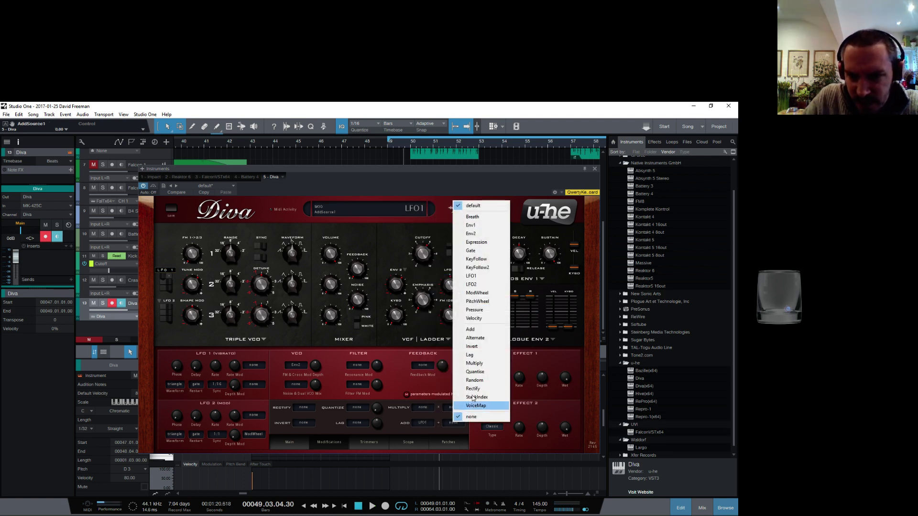
left_click(478, 293)
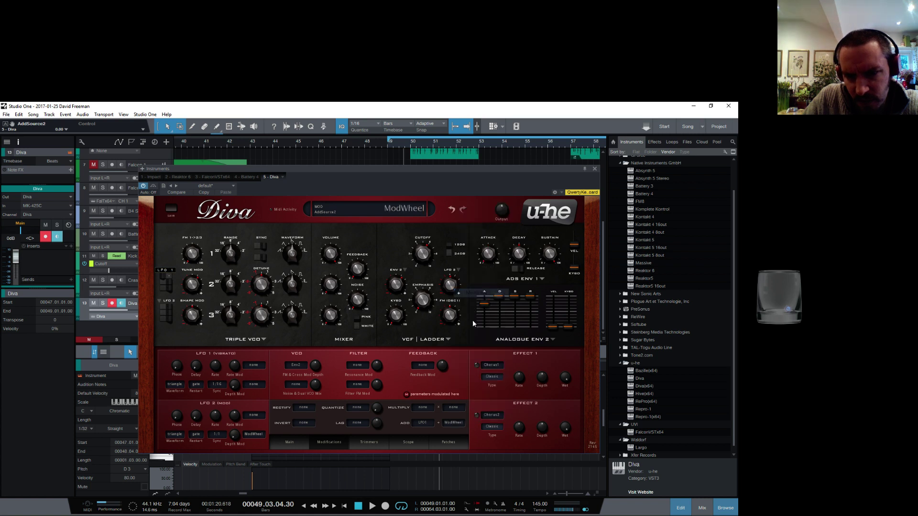
Assign the Add modifier as the source of Diva's oscillator tune modulation in place of LFO1, and close the synth window
left_click(166, 271)
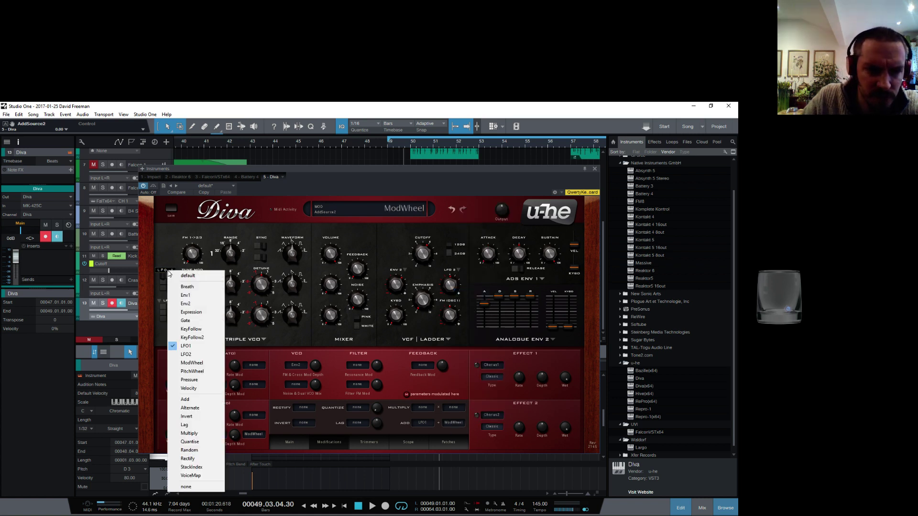
left_click(190, 399)
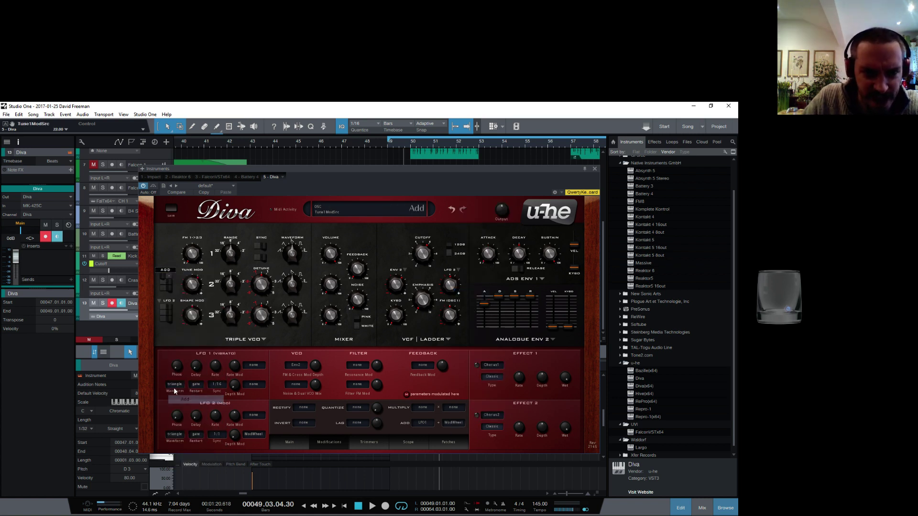
left_click(595, 169)
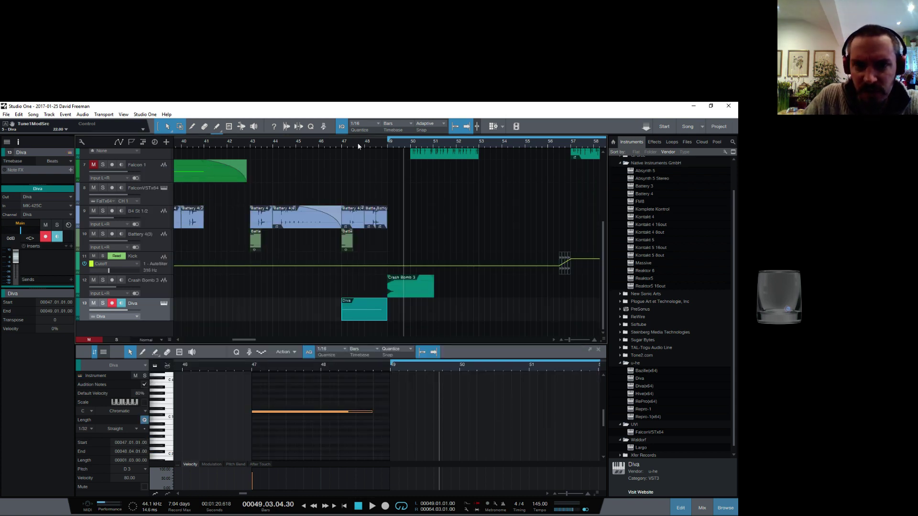
Play the transition from bar 47 twice to audition the Diva part with the new modulation routing
left_click(341, 145)
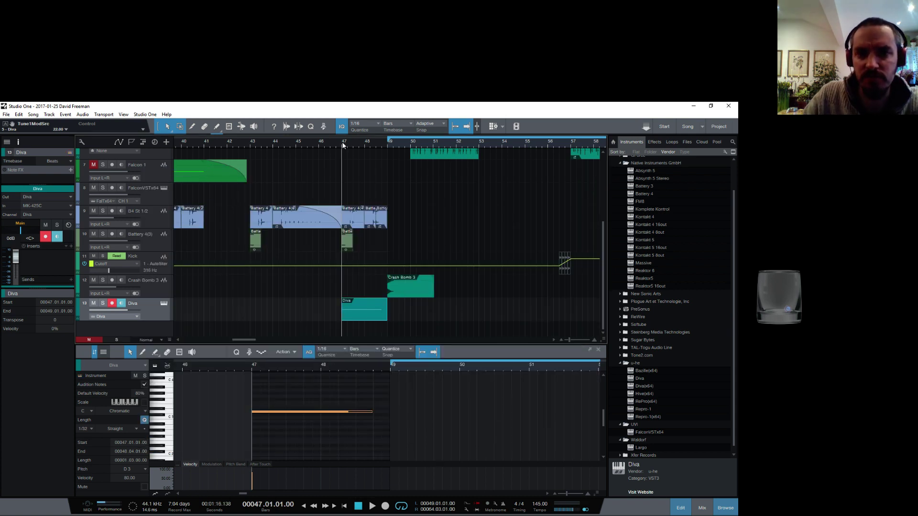
key("space")
key("space")
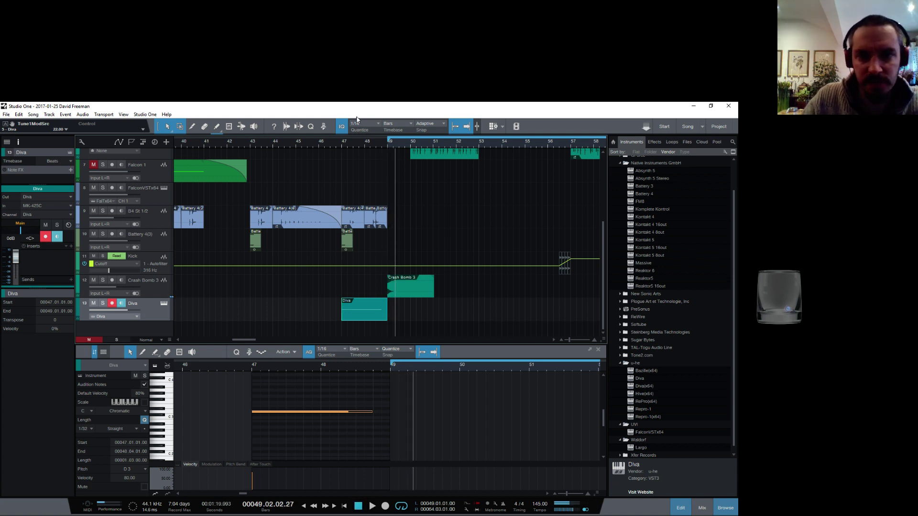
left_click(343, 144)
key("space")
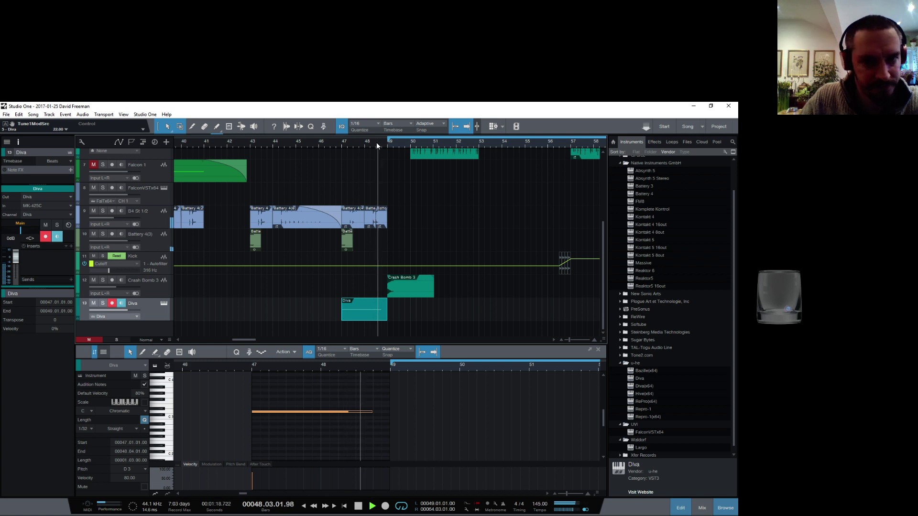
key("space")
Set the loop range to span bar 47 to bar 49 around the Diva part
key("w")
key("w")
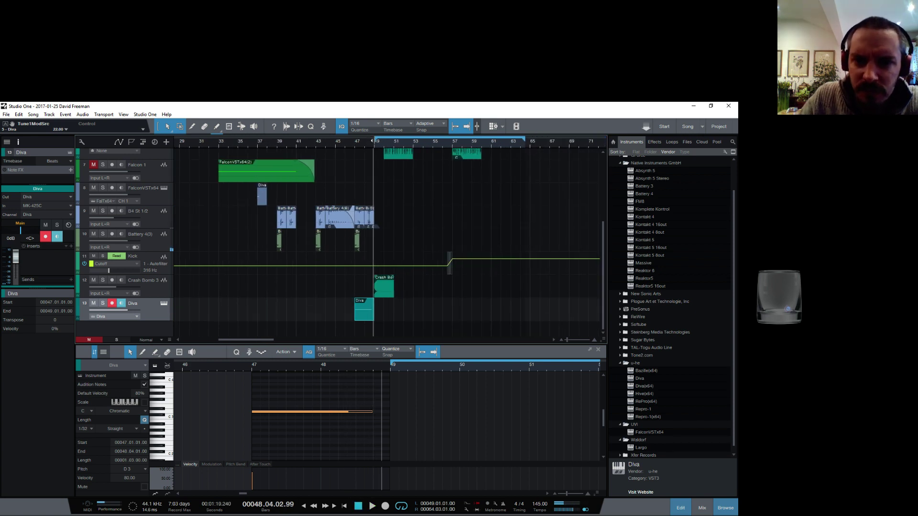
left_click_drag(372, 141, 353, 150)
left_click_drag(522, 141, 374, 175)
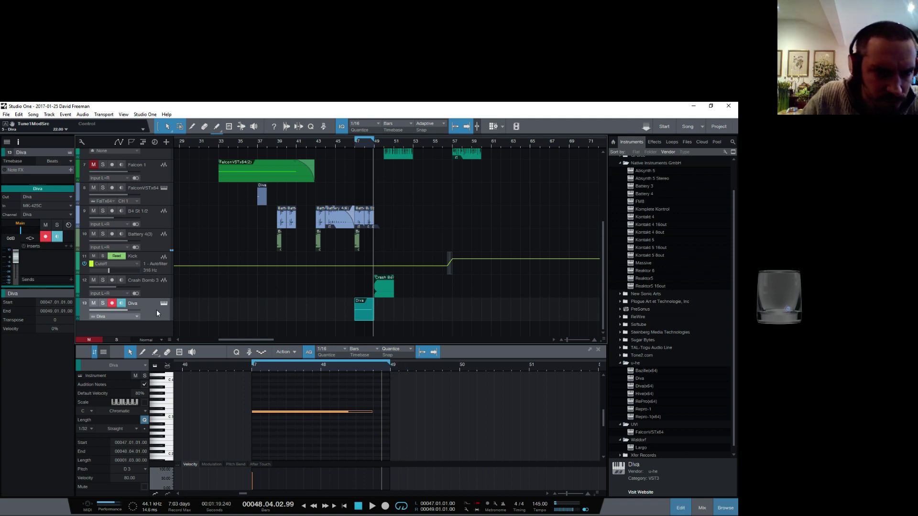
Draw a rising modulation ramp across the Diva part from bar 47 to bar 49, and audition it in the loop
left_click(206, 465)
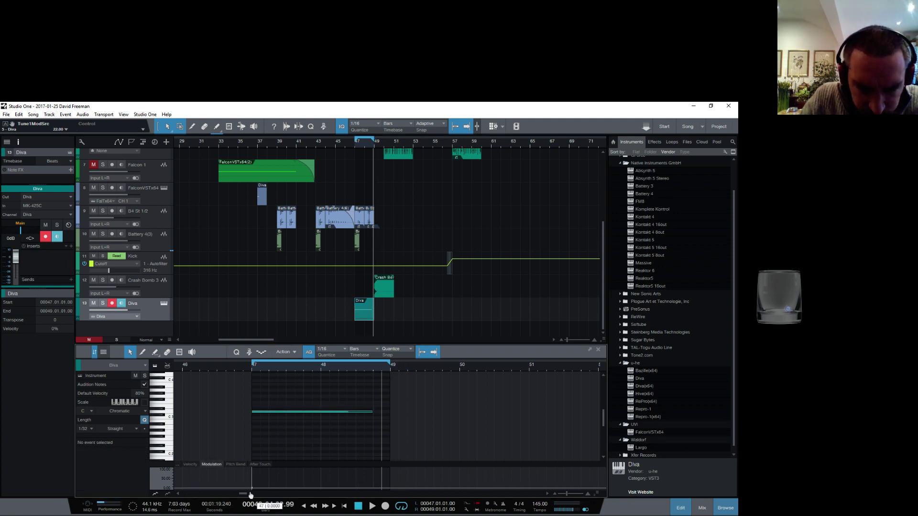
left_click_drag(385, 487, 386, 469)
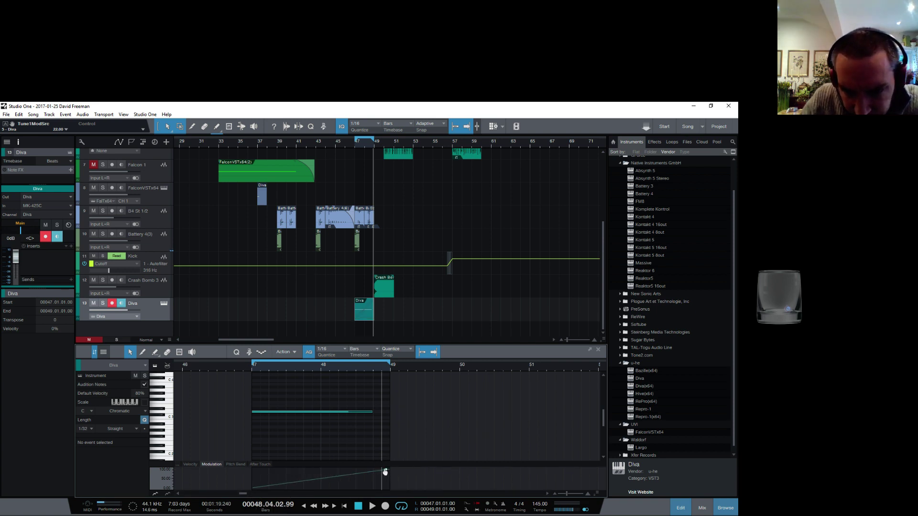
left_click_drag(374, 471, 393, 480)
left_click_drag(386, 143, 383, 145)
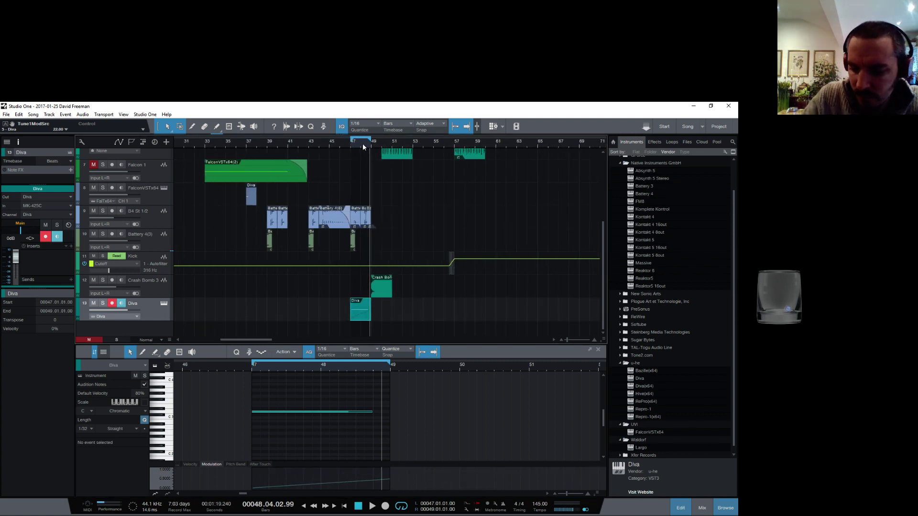
key("space")
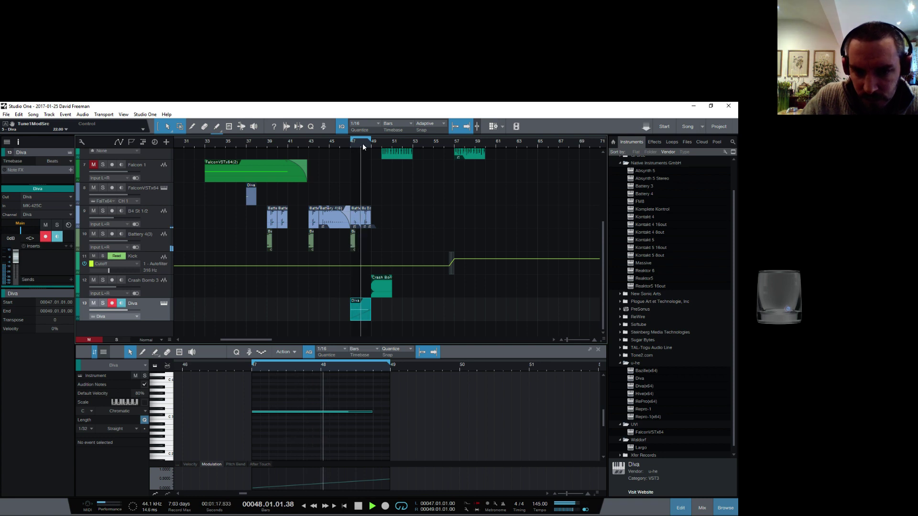
key("space")
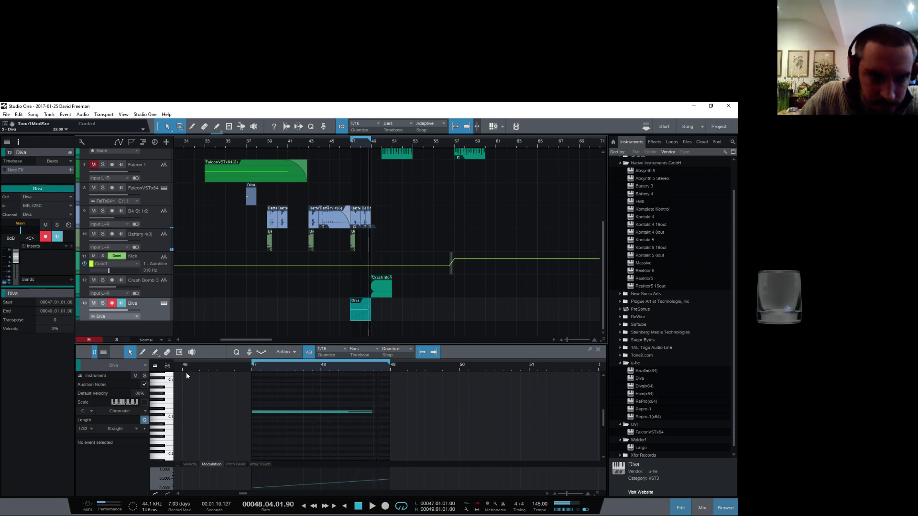
Reopen Diva, switch the filter model to Uhbie with its BR/BP switch on, and set shape mix to 48.50 and resonance to 26.50
left_click(164, 305)
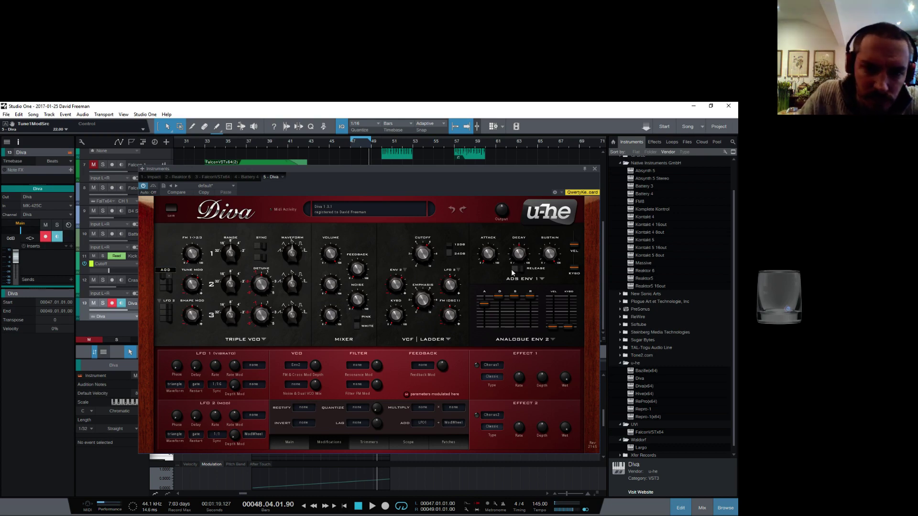
left_click(431, 337)
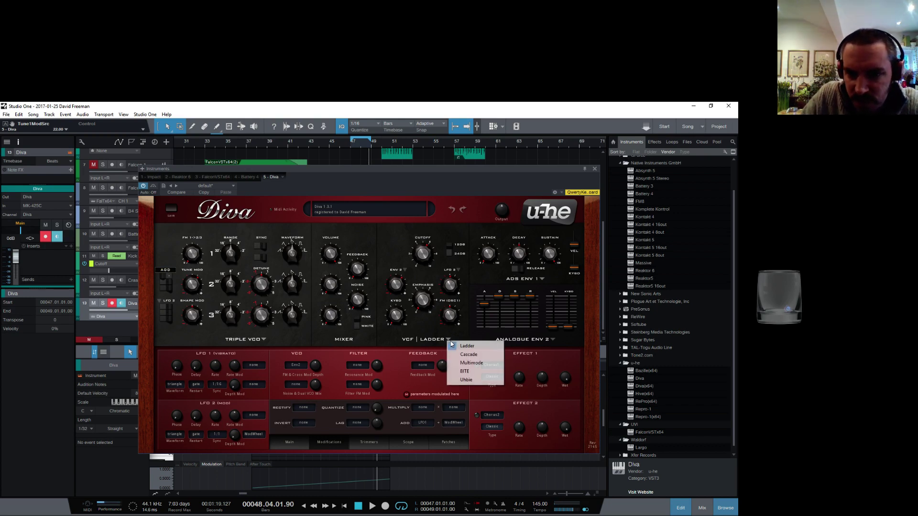
left_click(473, 382)
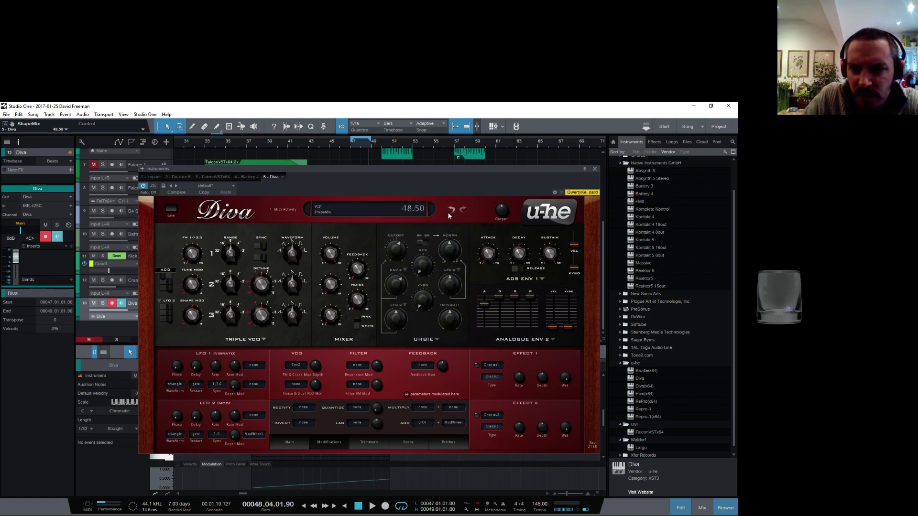
left_click(424, 244)
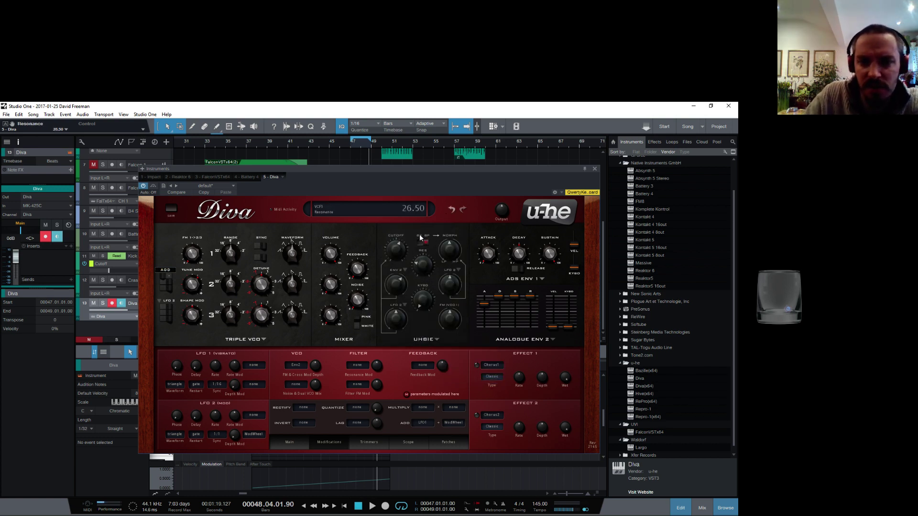
Set the Uhbie filter's envelope modulation depth to 90.00 and its cutoff to 49.50 while auditioning the loop
key("space")
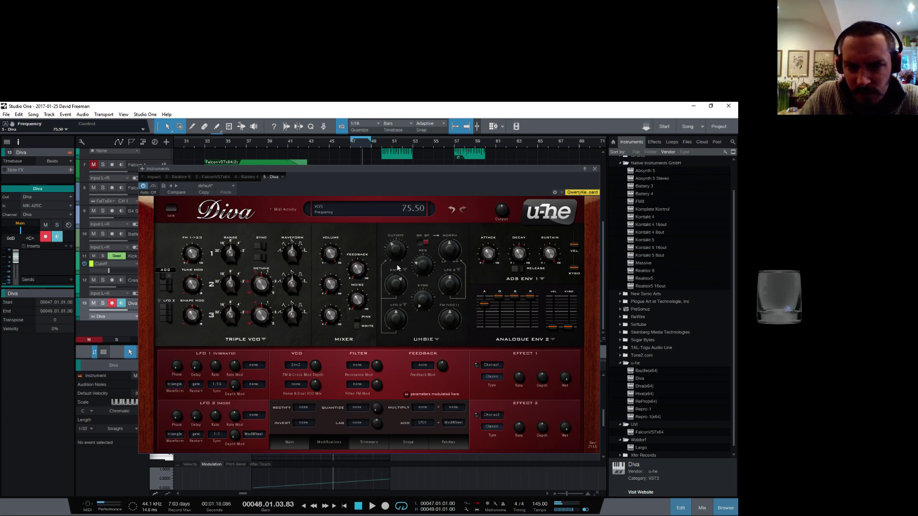
key("space")
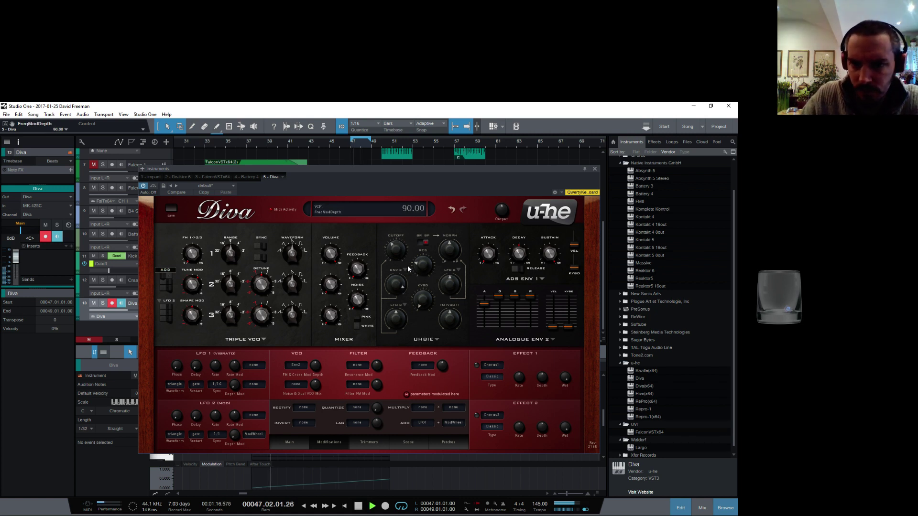
key("space")
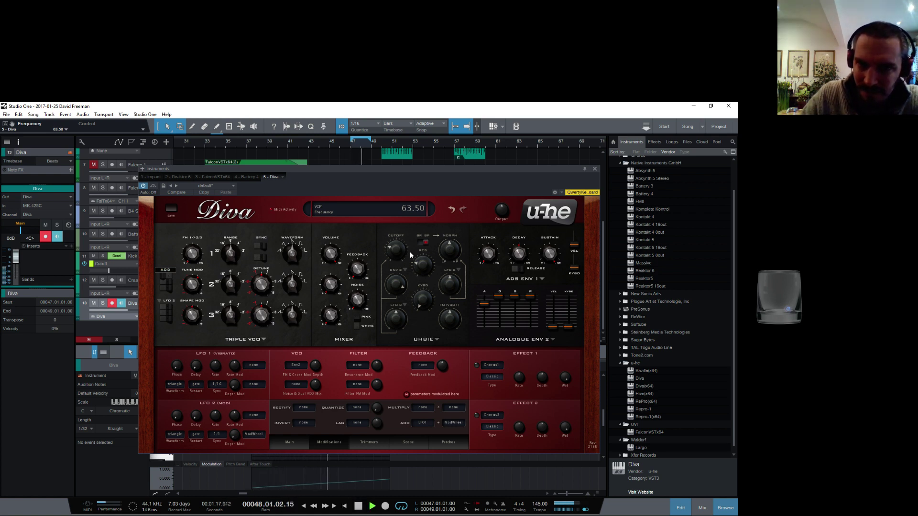
key("space")
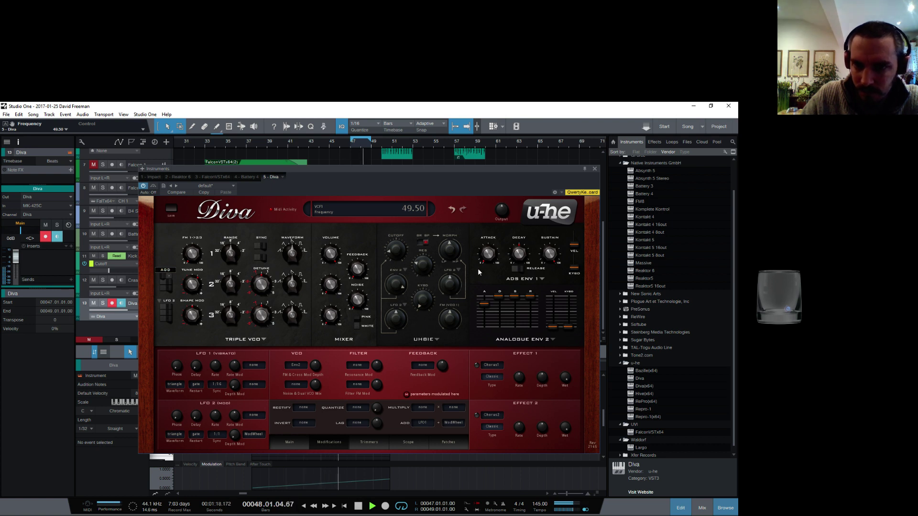
key("space")
Switch Diva's envelope 1 to the analogue model, set its attack to 75.00 while auditioning the loop, and close the synth window
left_click(530, 280)
left_click(555, 292)
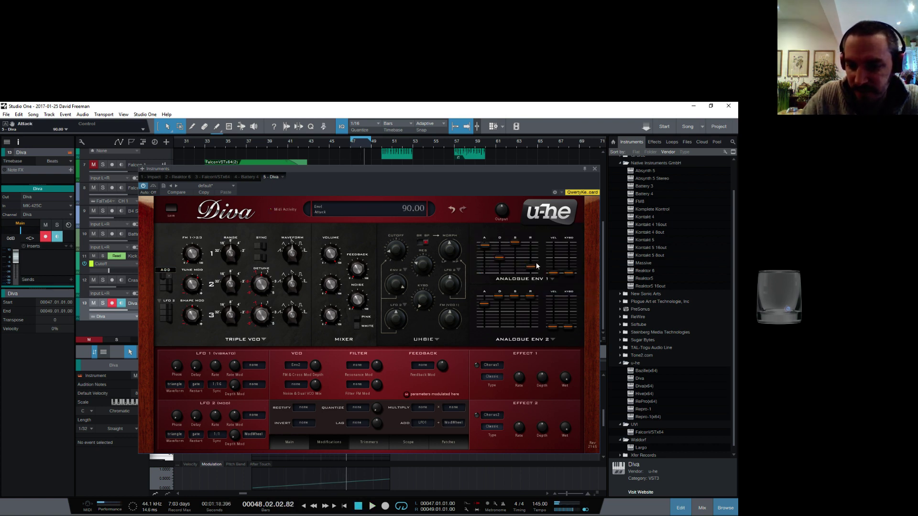
key("space")
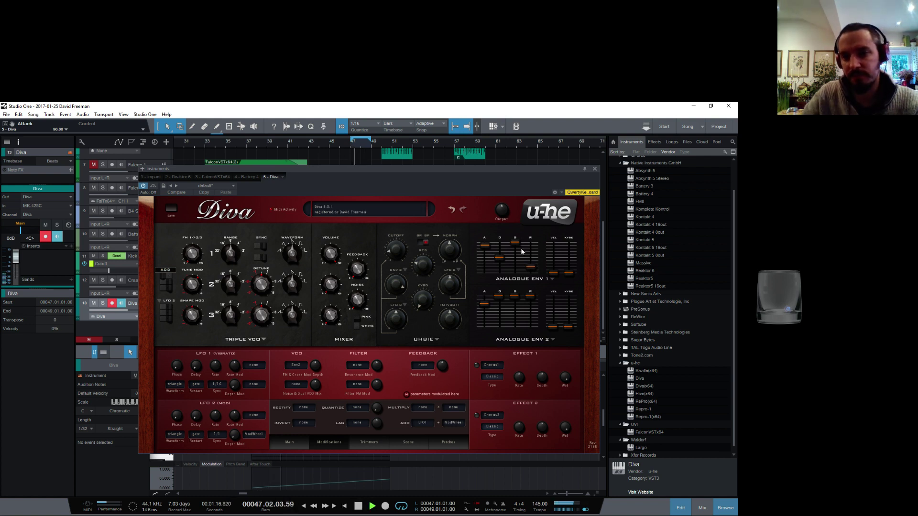
key("space")
key("space")
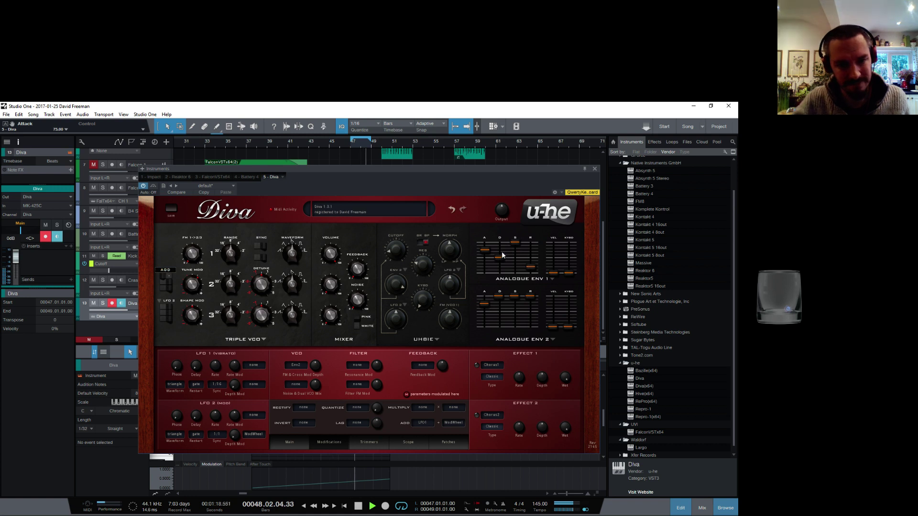
left_click(595, 169)
key("space")
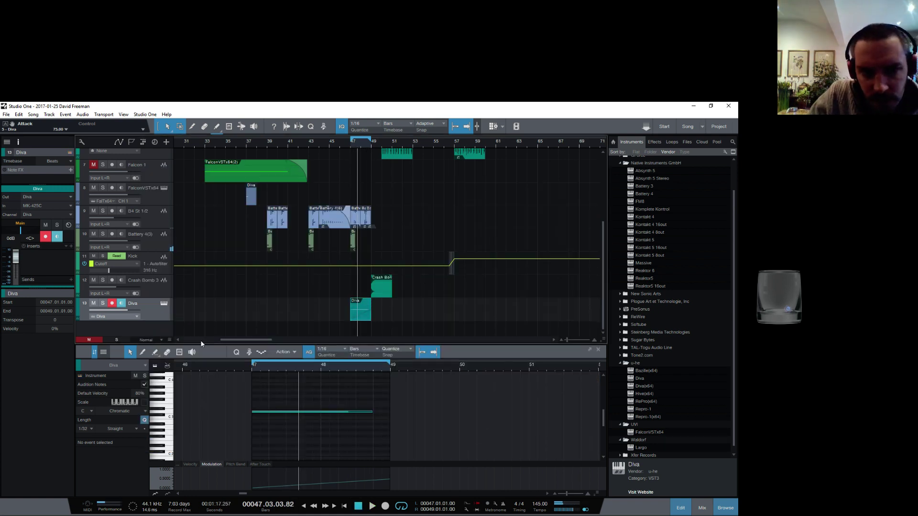
Show the mixer, expand the Diva channel, add a send to the Short effects channel, and audition the loop
key("F3")
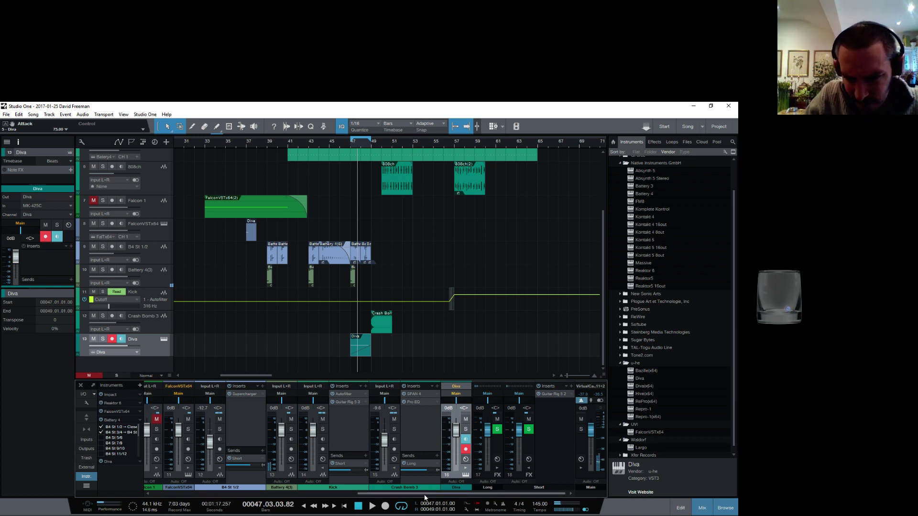
left_click(466, 474)
left_click(509, 457)
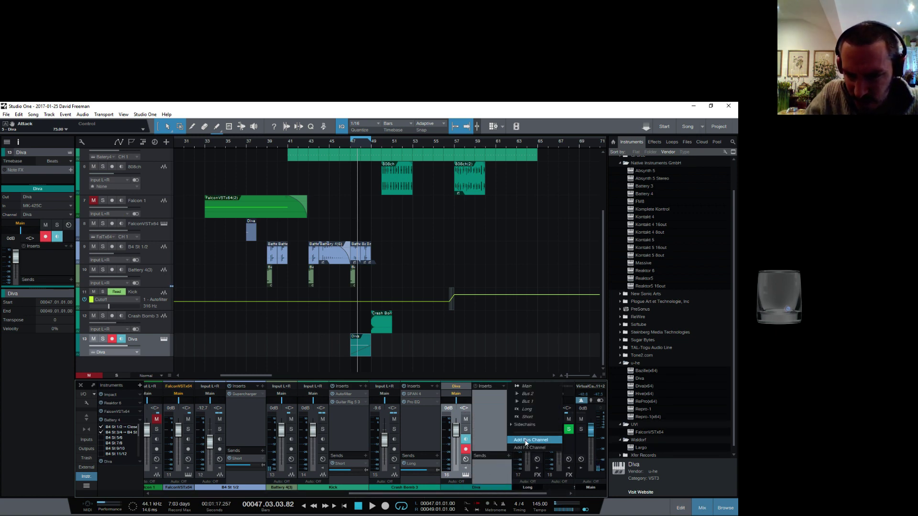
left_click(528, 417)
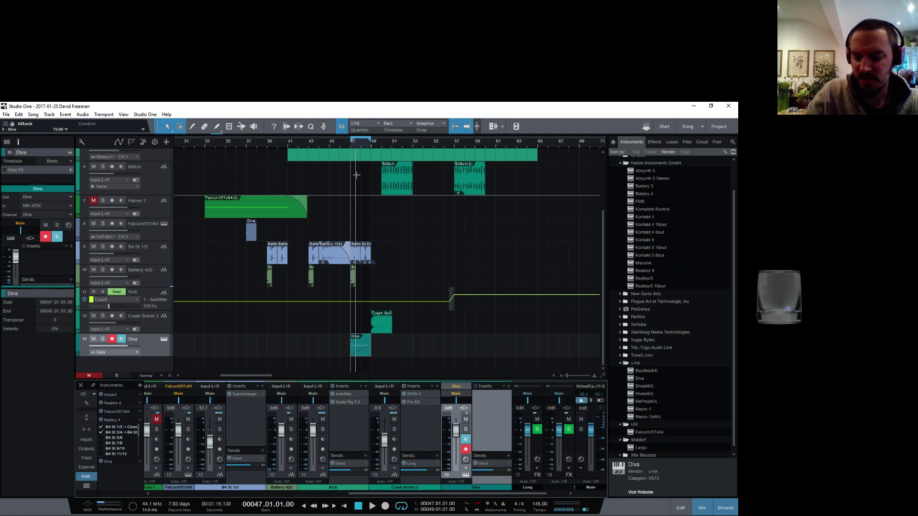
key("space")
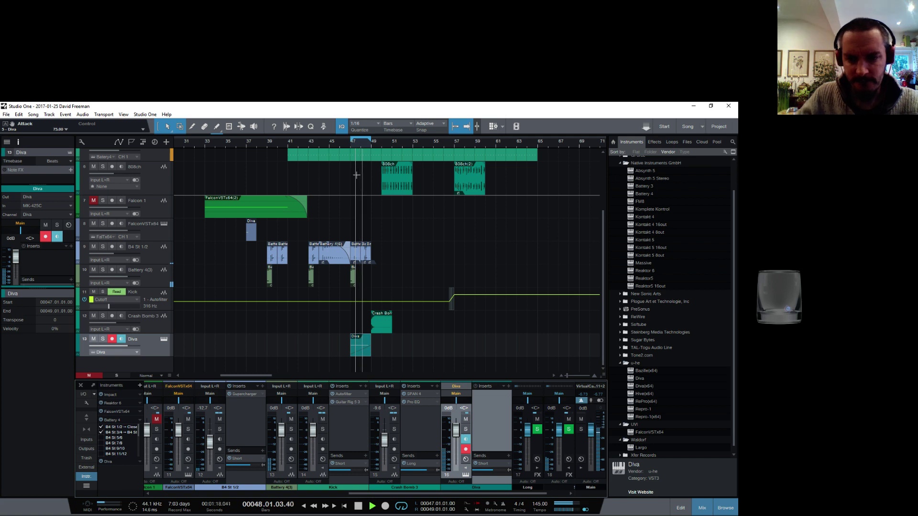
key("space")
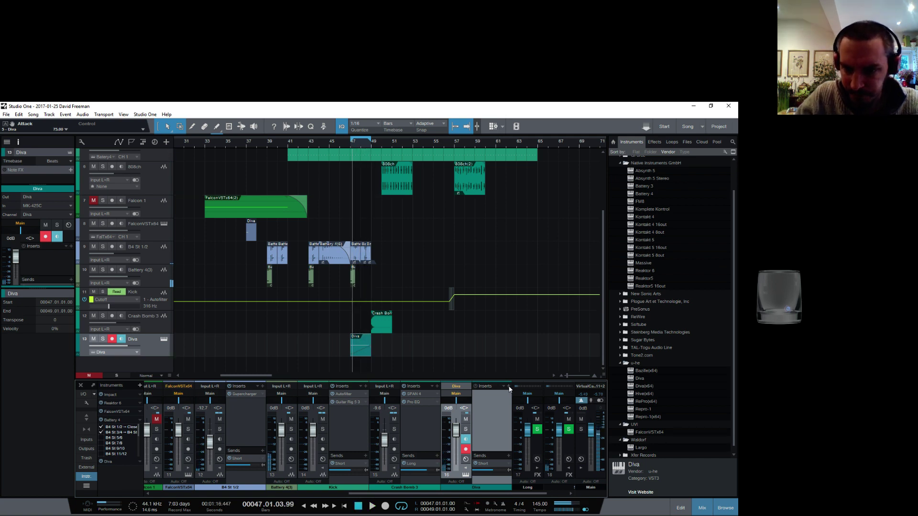
Insert a Pro EQ on the Diva channel
left_click(509, 386)
scroll(548, 287, "down", 2)
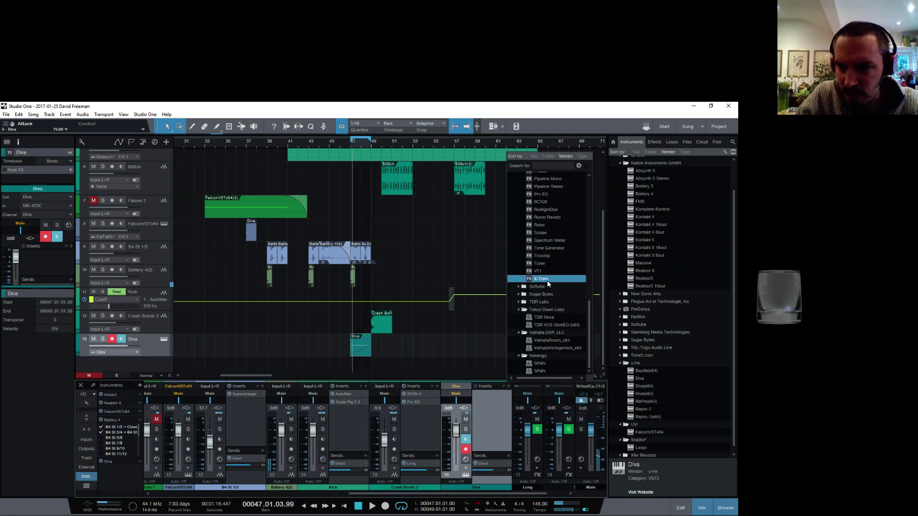
scroll(548, 284, "up", 2)
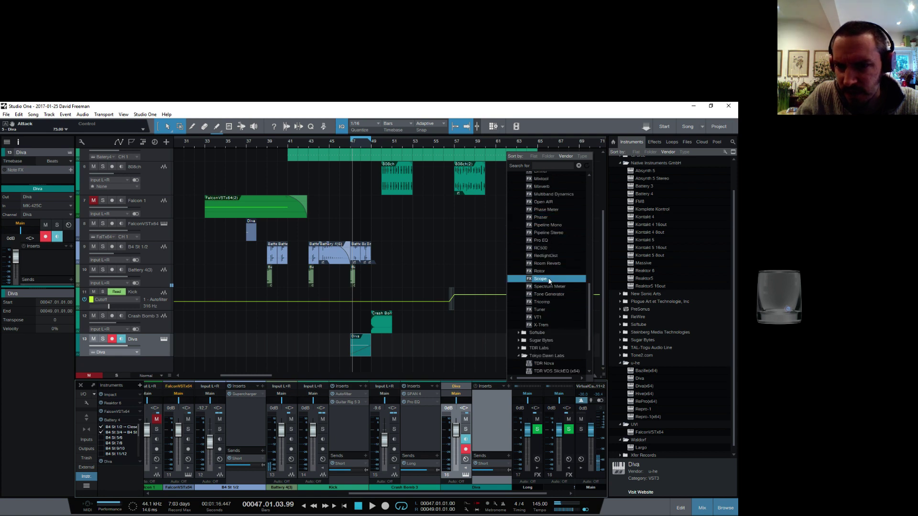
left_click(542, 241)
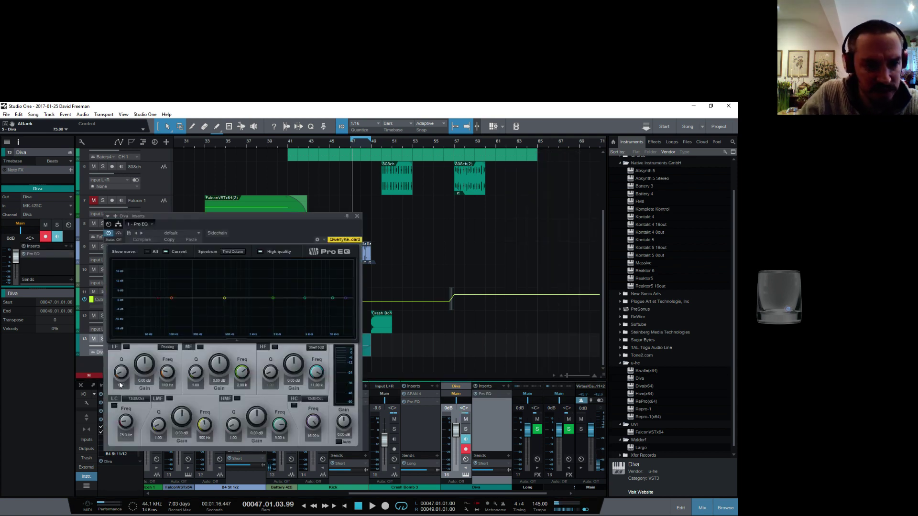
Enable the Diva Pro EQ's low cut with a 48 dB/Oct slope at about 140 Hz while auditioning, and close the plug-in window
left_click(114, 405)
left_click_drag(125, 409, 125, 428)
left_click(137, 398)
left_click(140, 436)
key("space")
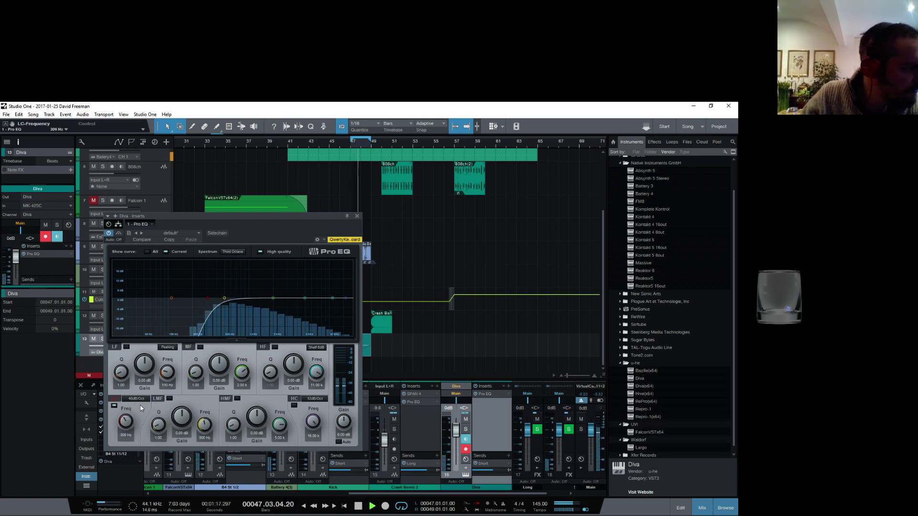
key("space")
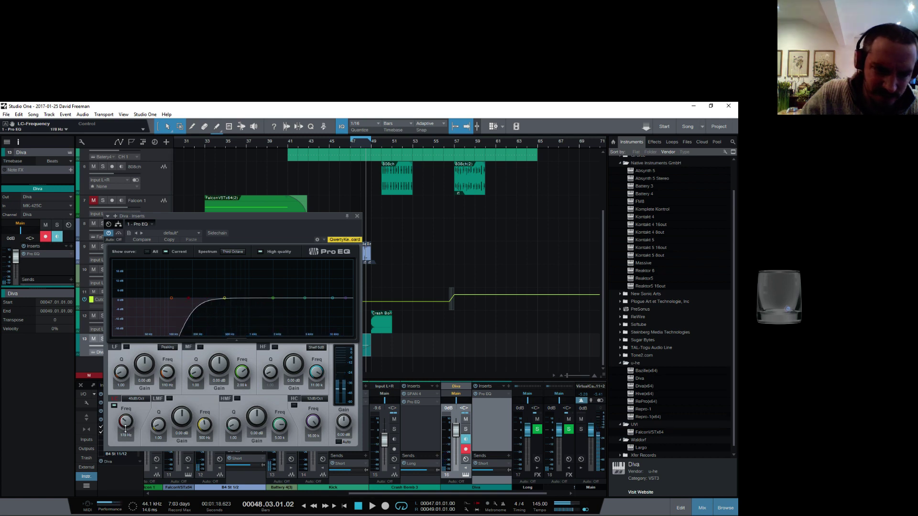
left_click_drag(135, 429, 128, 434)
key("space")
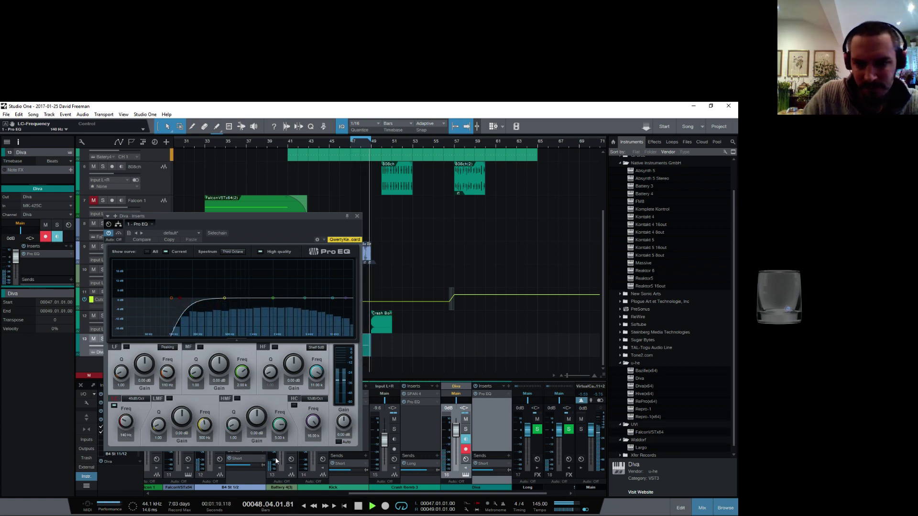
left_click(357, 216)
key("space")
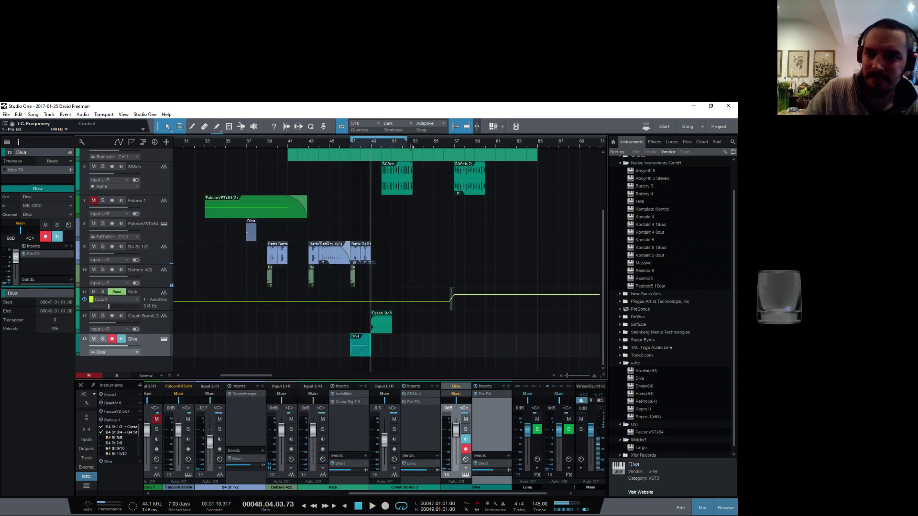
Extend the loop range to bar 56 and transform the Diva instrument track to audio, rendering inserts, preserving track state and removing the instrument
left_click_drag(371, 139, 443, 139)
right_click(162, 346)
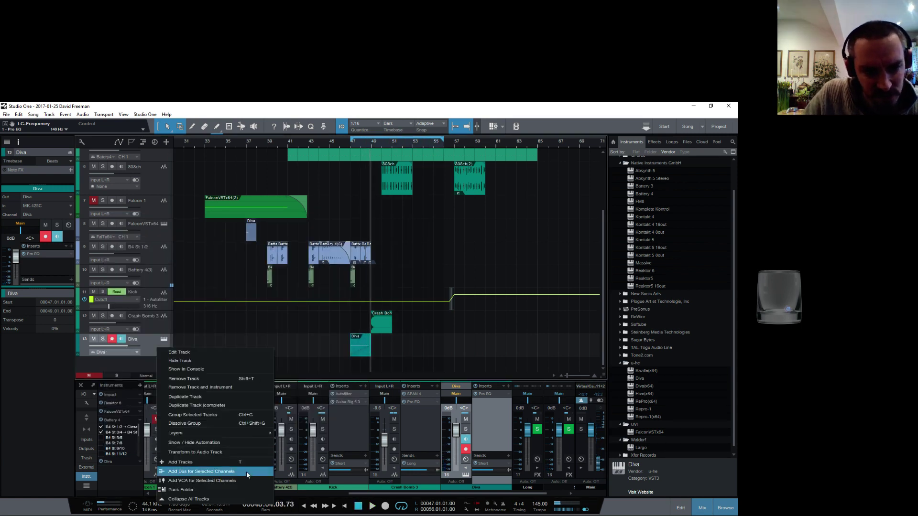
left_click(208, 453)
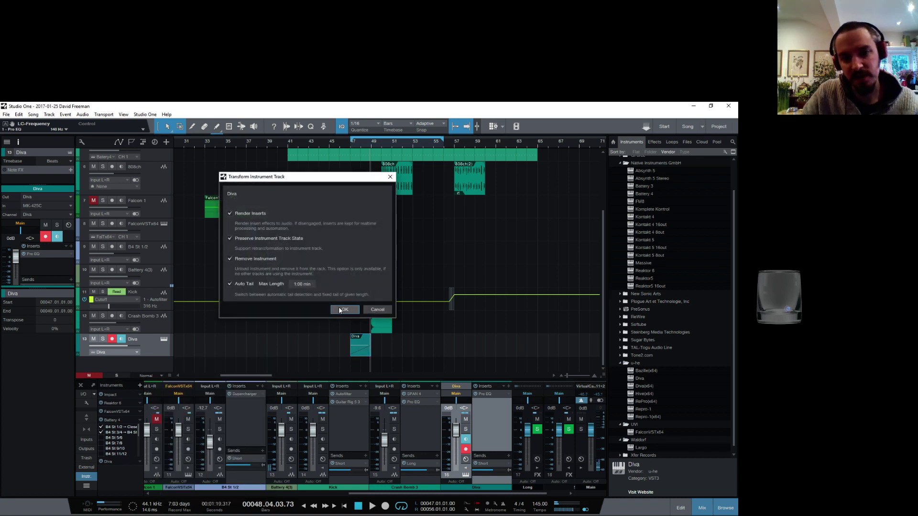
left_click(348, 309)
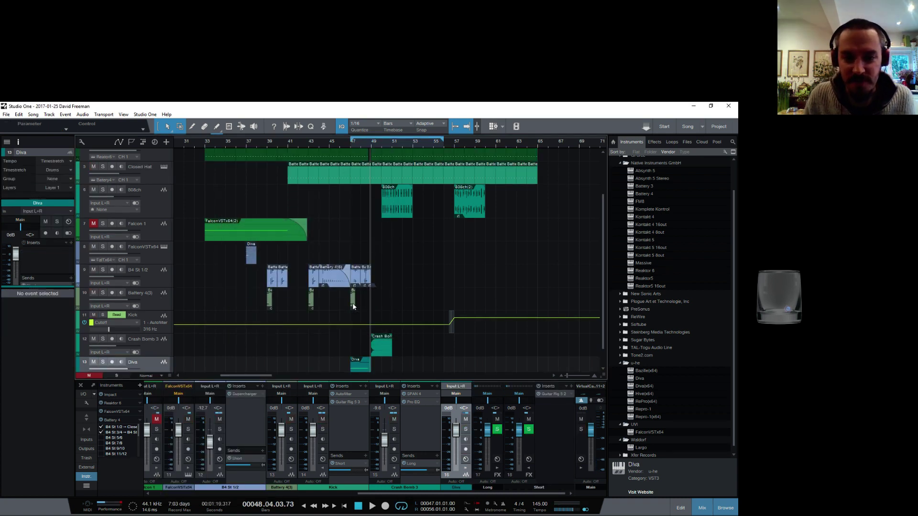
Play the arrangement from about bar 45 to check the rendered Diva effect in context
left_click(330, 147)
key("space")
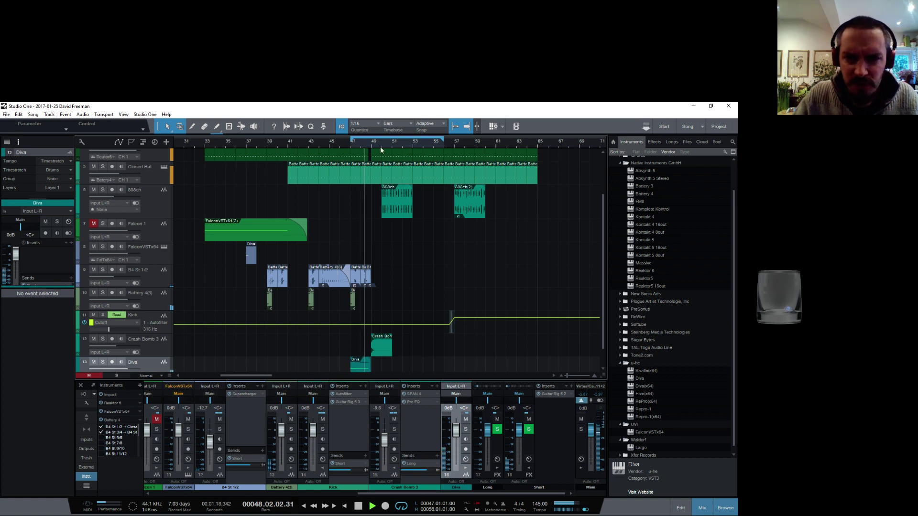
scroll(155, 206, "up", 3)
key("space")
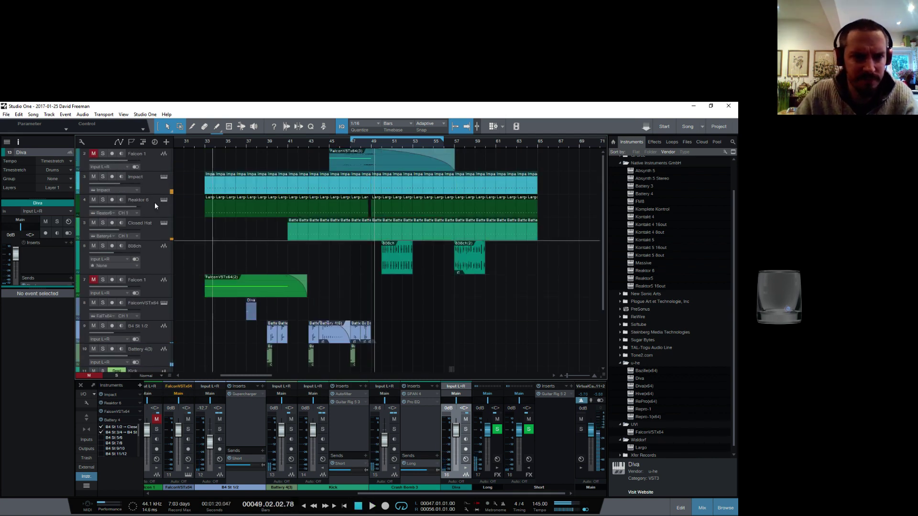
Unmute the upper Falcon 1 track and lower its volume to about -7.5 dB while playing from bar 44
left_click(93, 154)
left_click(320, 142)
key("space")
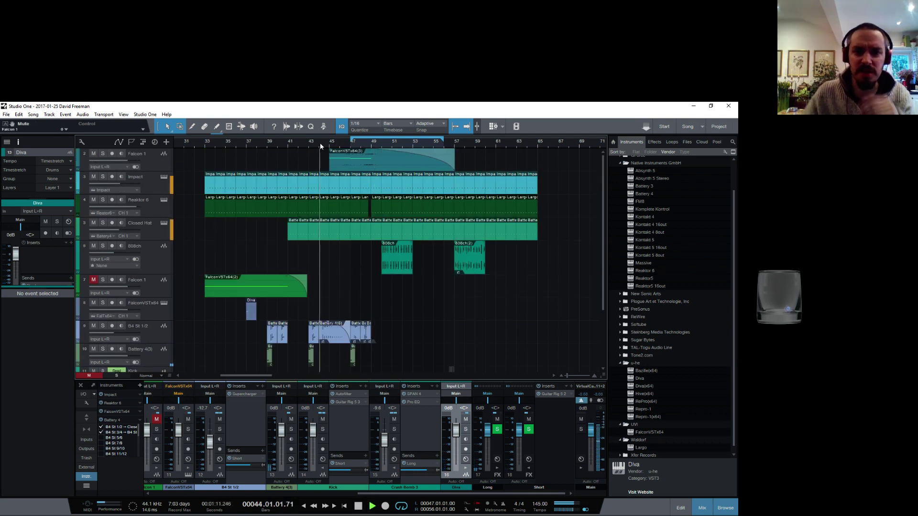
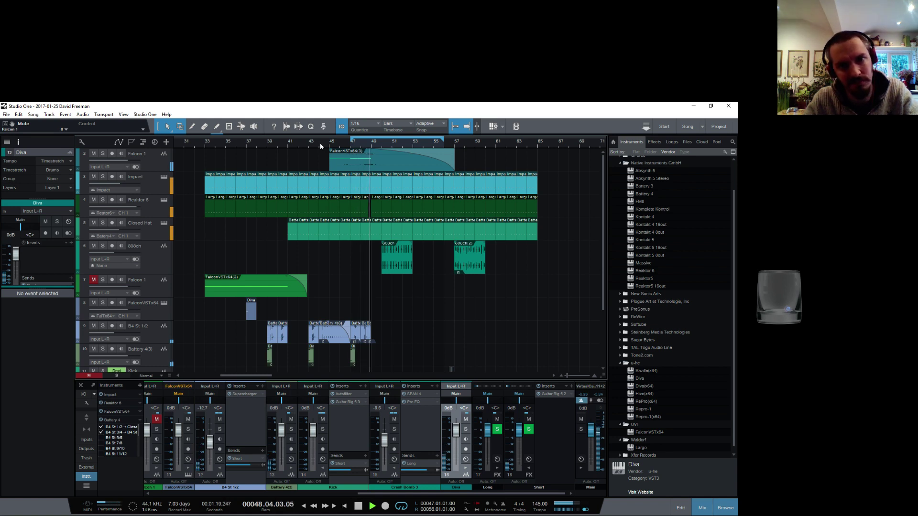
left_click(164, 168)
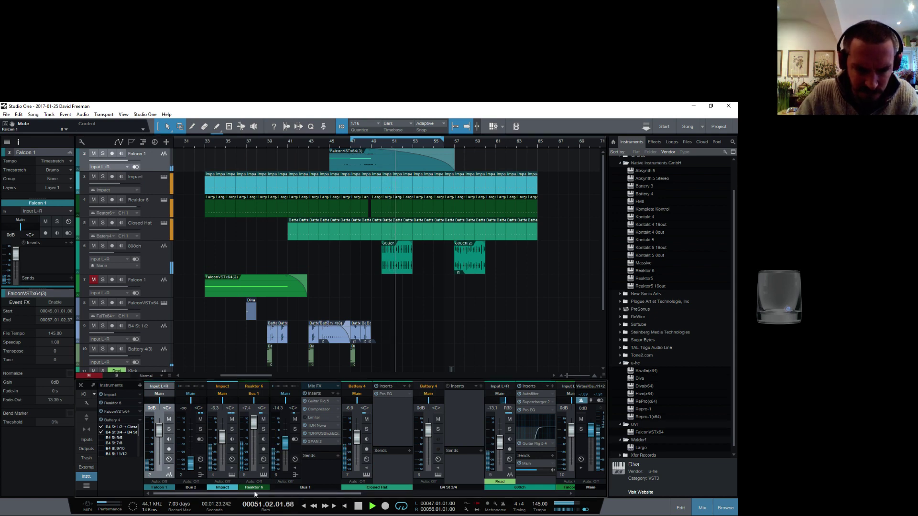
left_click_drag(159, 430, 157, 441)
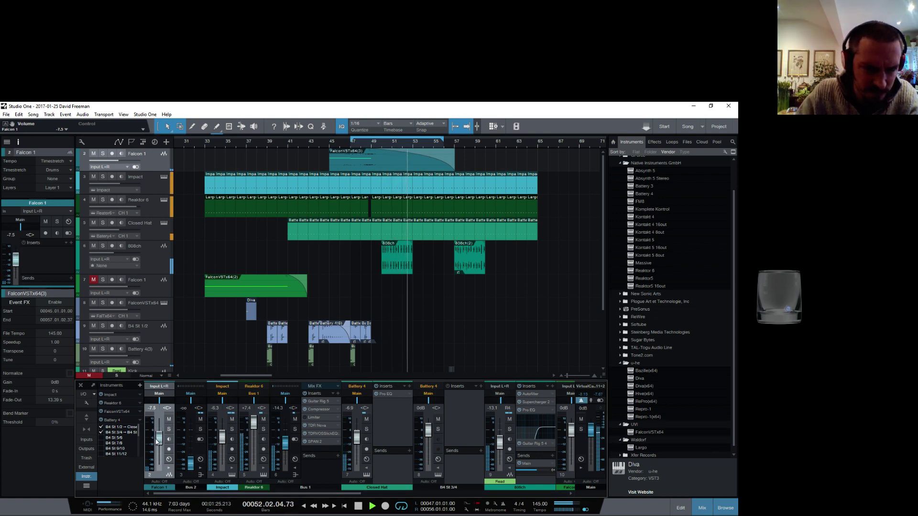
key("space")
Expand the Falcon 1 channel, add a send to the Long effects channel, and set its level to +4.2 while auditioning from bar 45
left_click(169, 473)
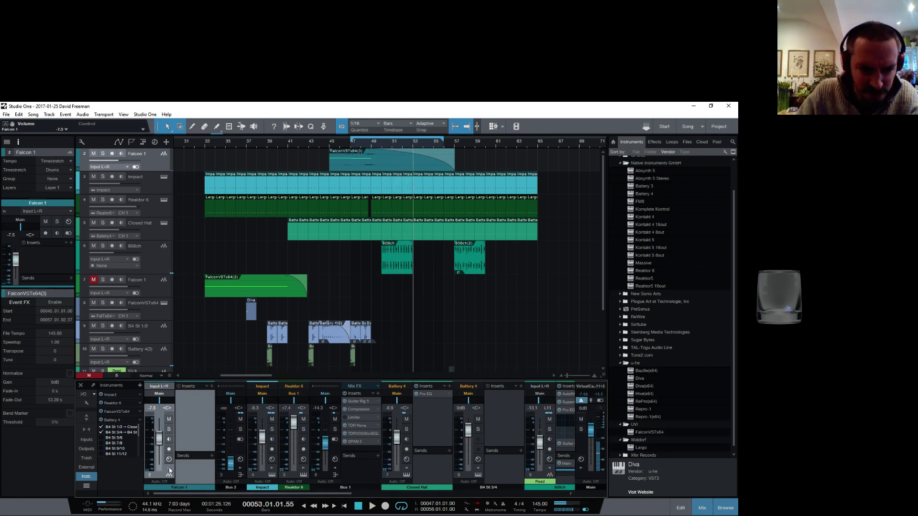
left_click(211, 456)
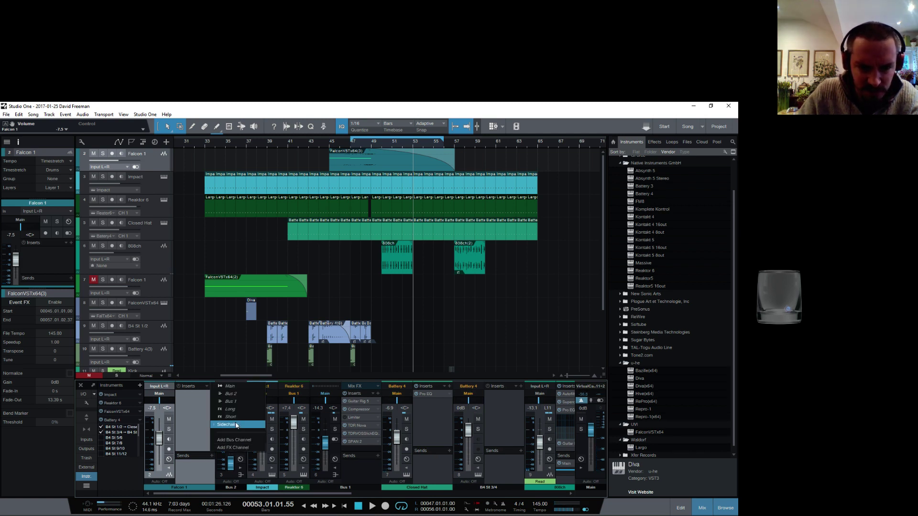
left_click(232, 410)
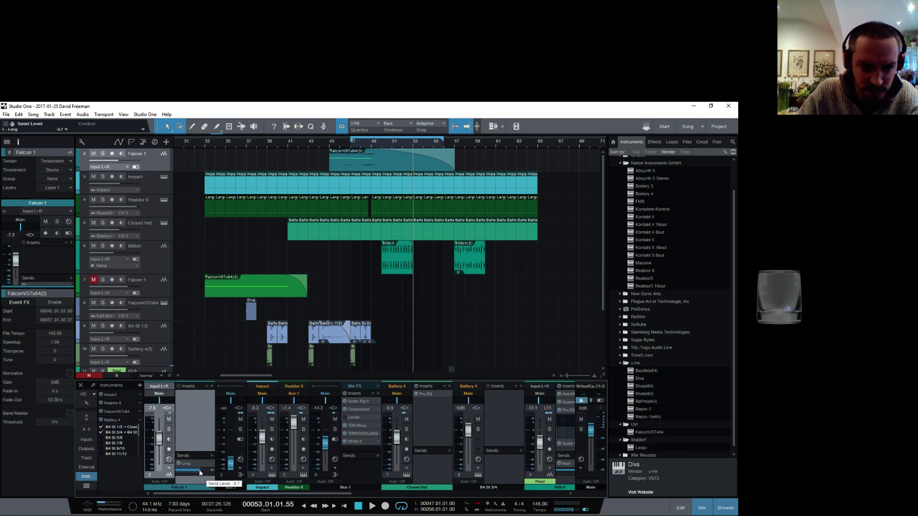
left_click(354, 147)
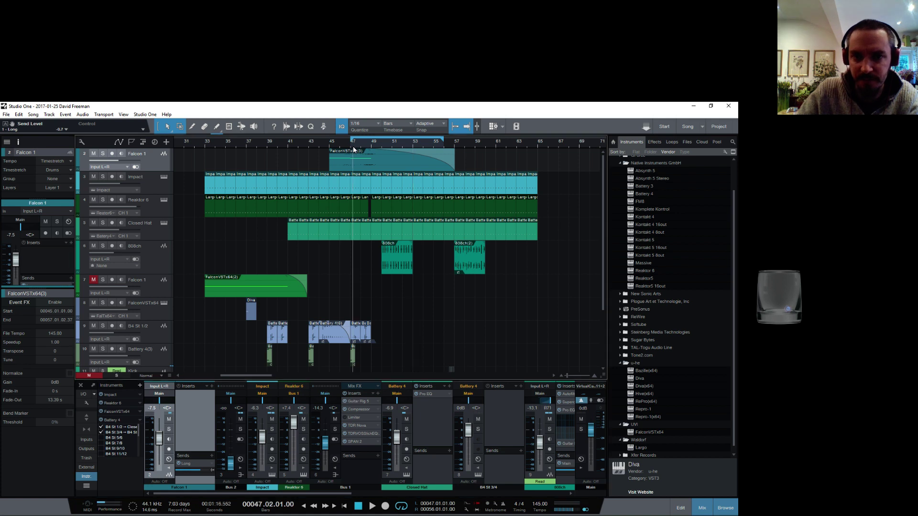
left_click(331, 148)
key("space")
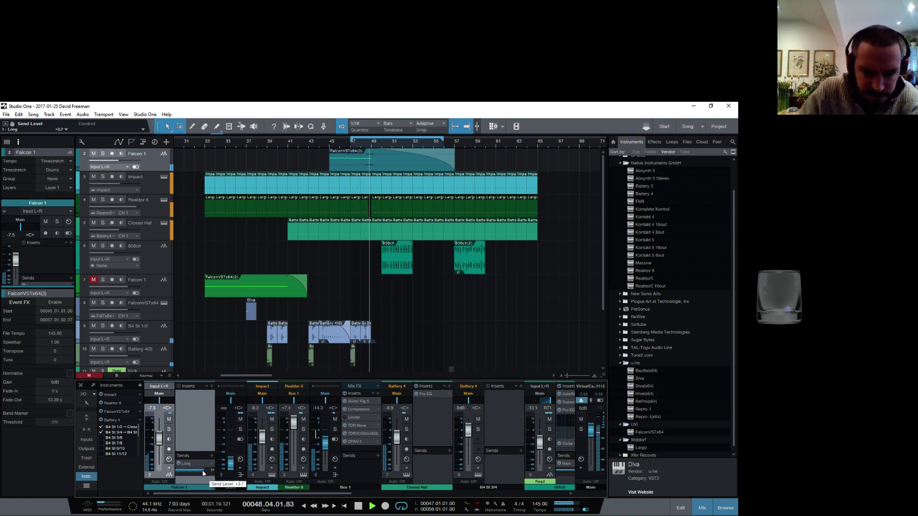
left_click_drag(208, 474, 202, 469)
key("space")
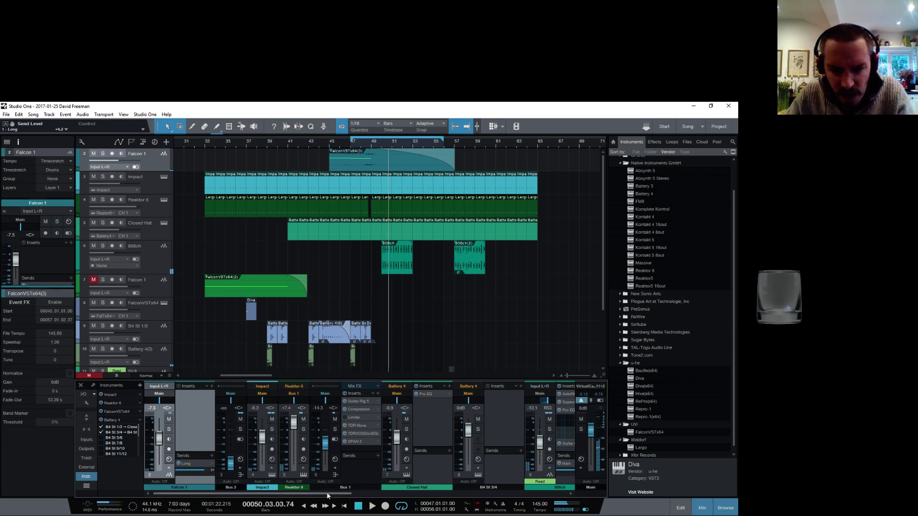
Expand the Long effects channel and insert Guitar Rig 5 after ValhallaVintageVerb
left_click_drag(326, 493, 546, 493)
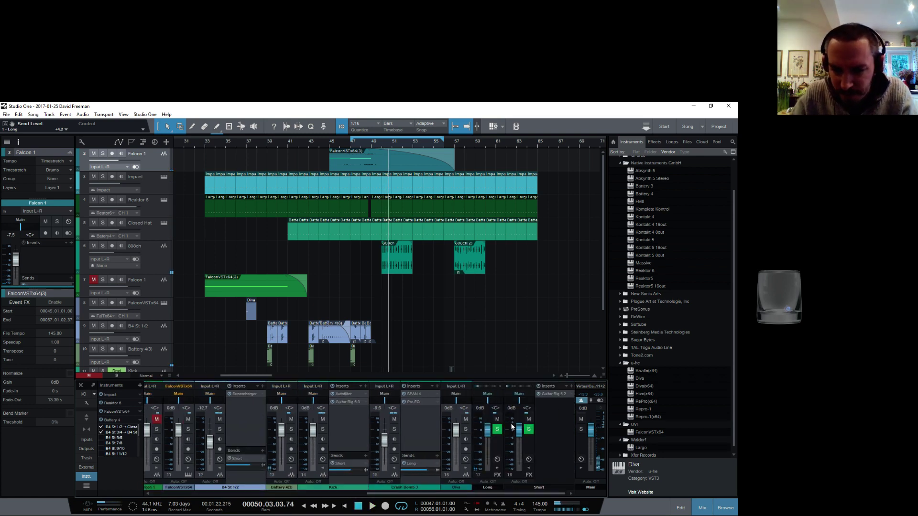
left_click(497, 474)
left_click(540, 386)
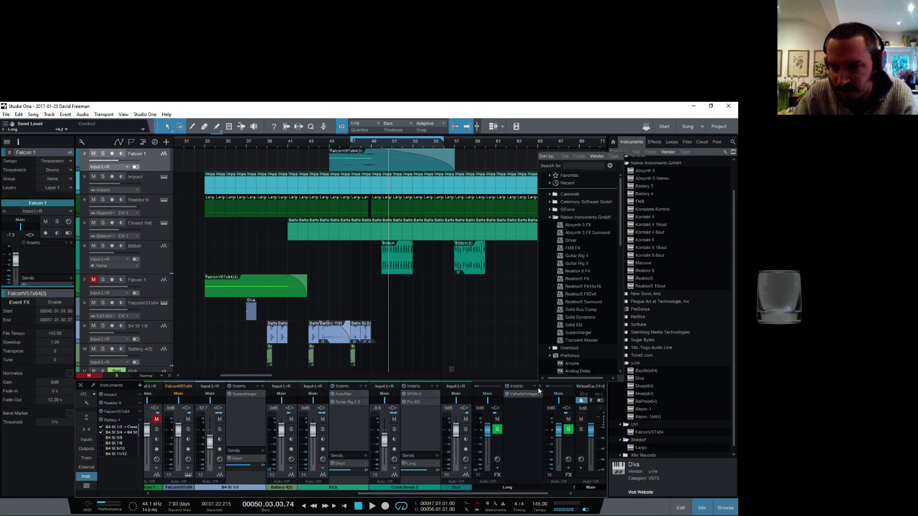
left_click(581, 267)
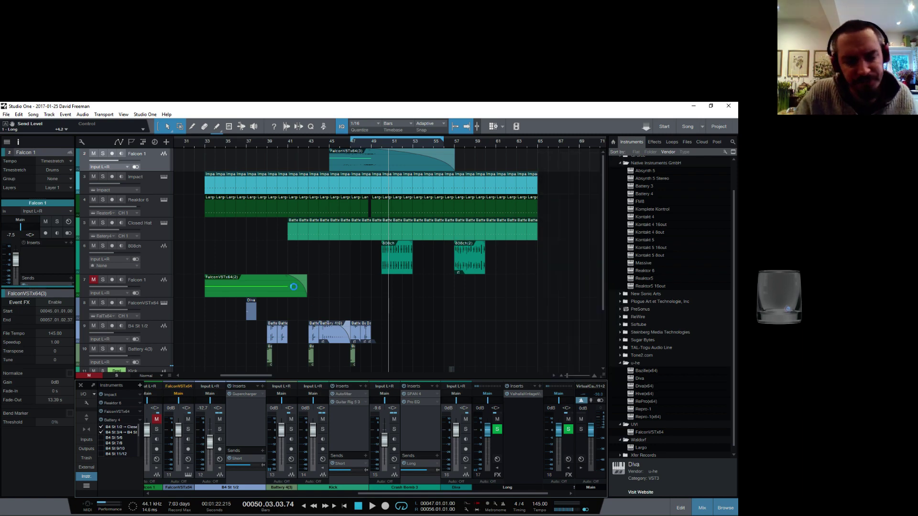
Add the Reflektor reverb from Guitar Rig's component categories to the empty rack
left_click_drag(213, 229, 224, 171)
left_click(182, 211)
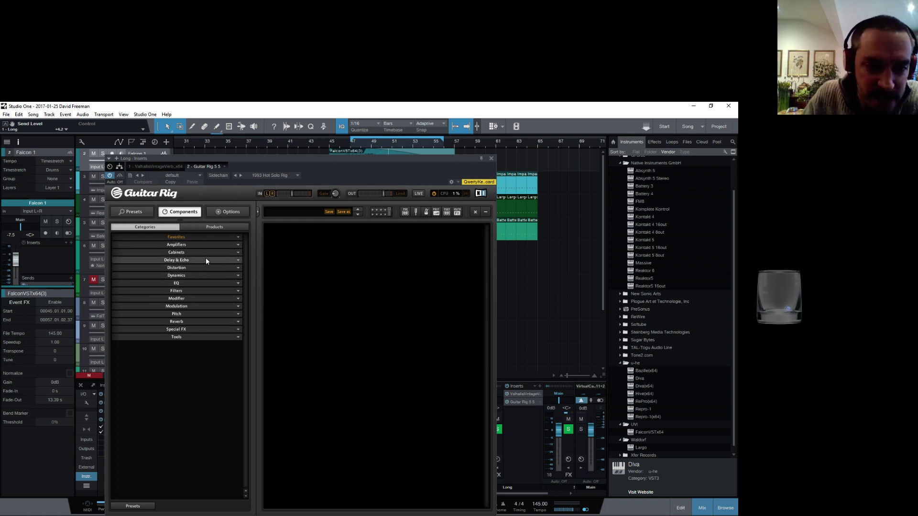
left_click(205, 322)
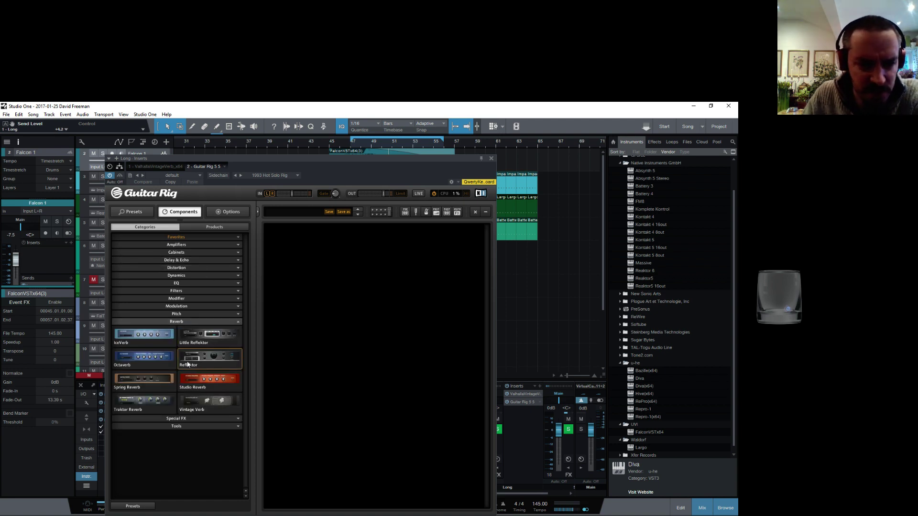
left_click_drag(211, 358, 409, 262)
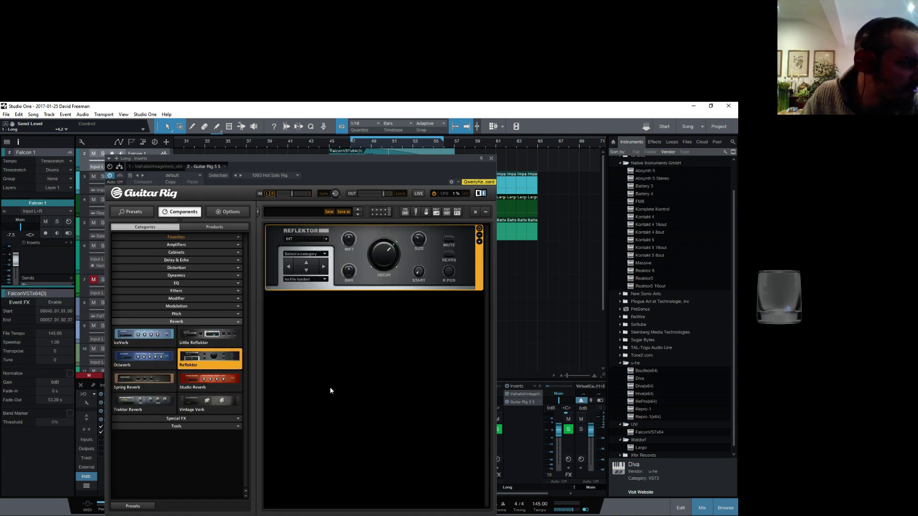
Load the 7.8s St Hedwigs impulse from Reflektor's Cathedrals category and close the plug-in window
left_click(322, 255)
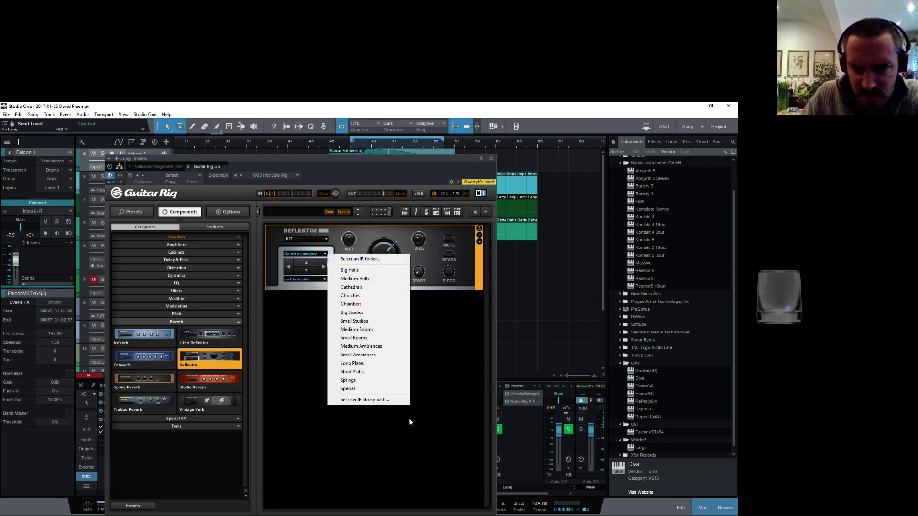
left_click(351, 287)
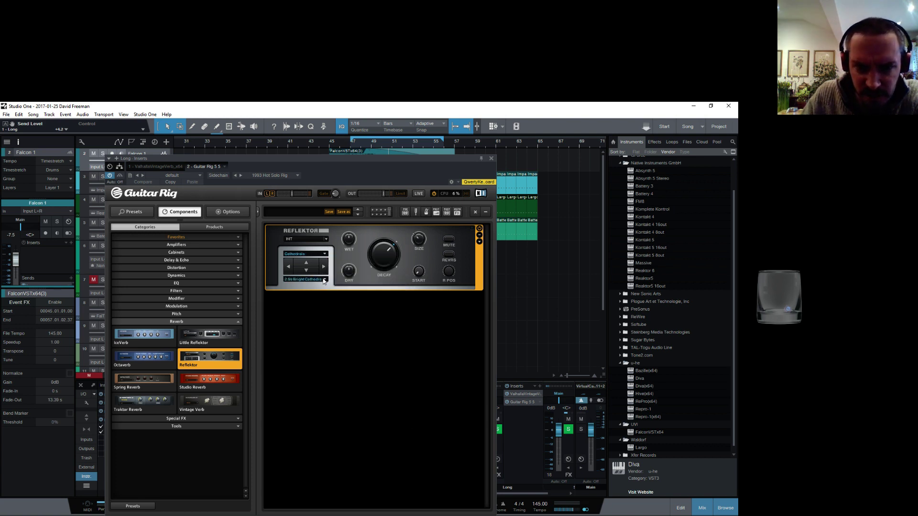
left_click(324, 281)
left_click(358, 356)
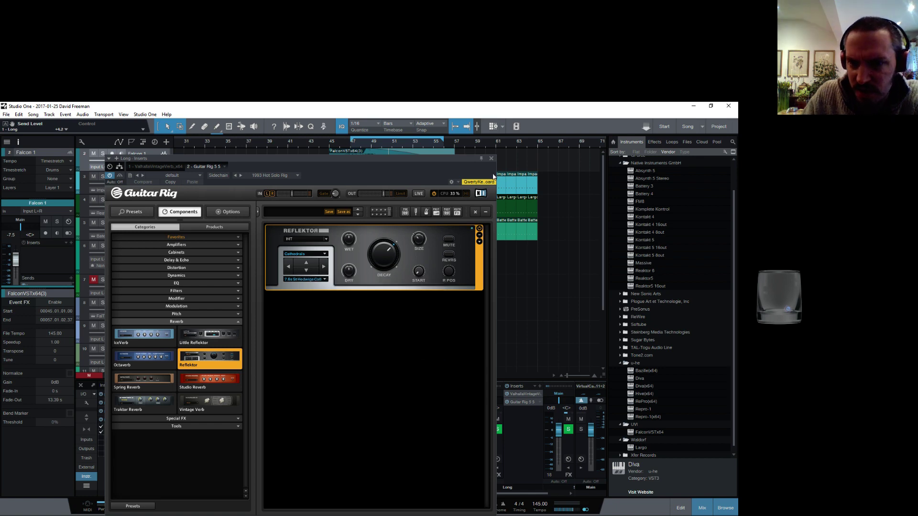
left_click(491, 159)
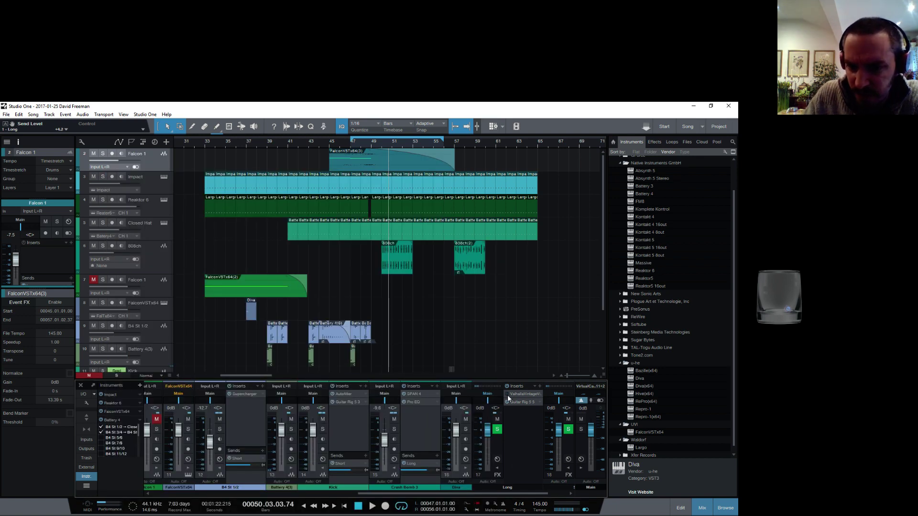
Bypass ValhallaVintageVerb on the Long channel, set Reflektor's wet to 1.00 and dry to 0.00, and close Guitar Rig
left_click(527, 402)
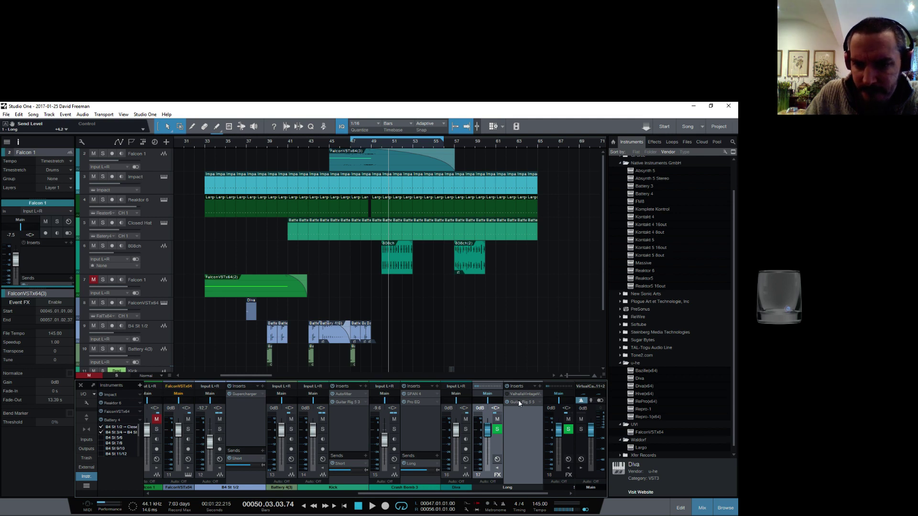
double_click(523, 402)
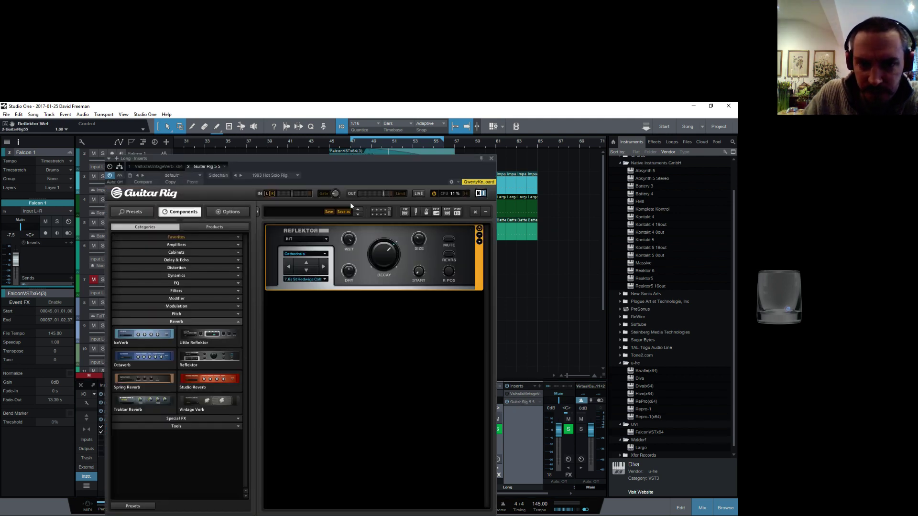
left_click(491, 160)
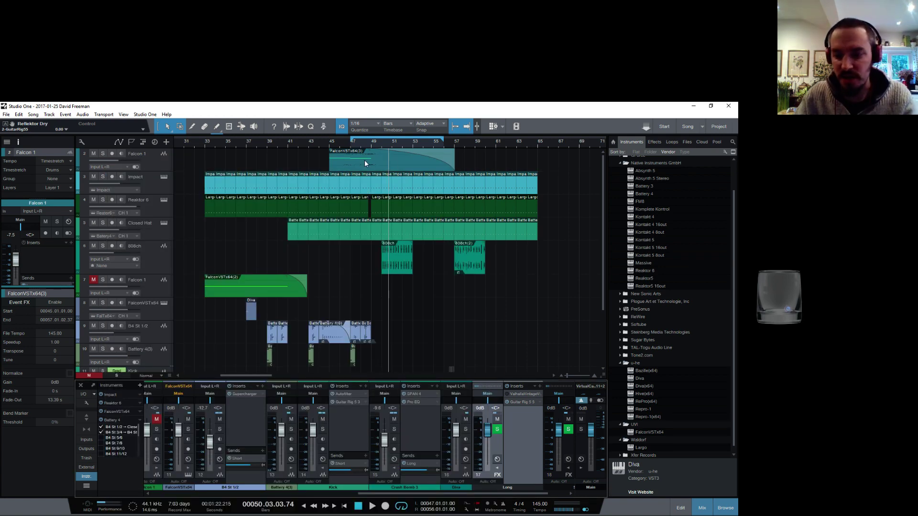
Play the transition from bar 45 past bar 49 to hear the Falcon sound through the cathedral reverb
key("space")
key("space")
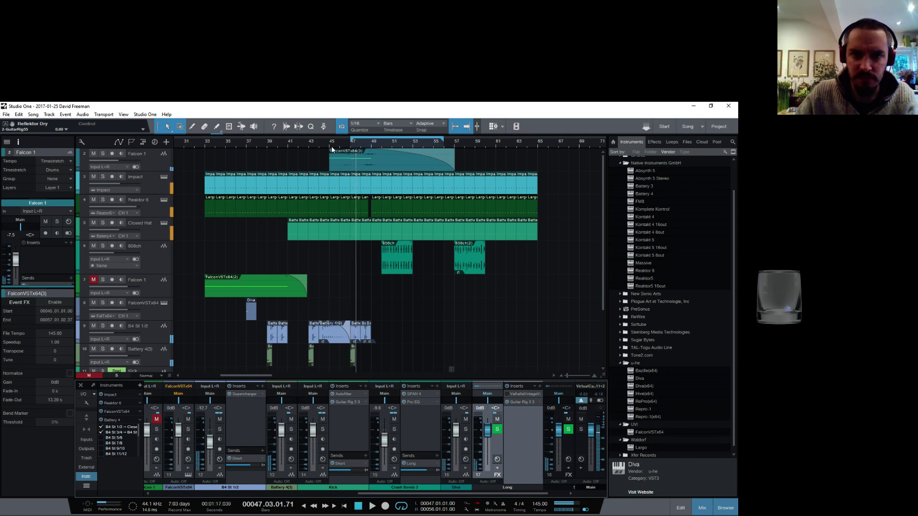
left_click(330, 145)
key("space")
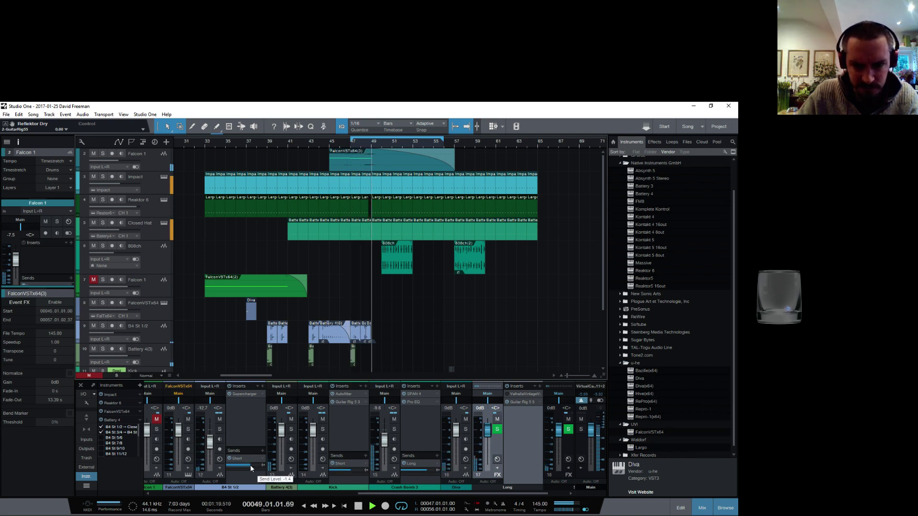
key("space")
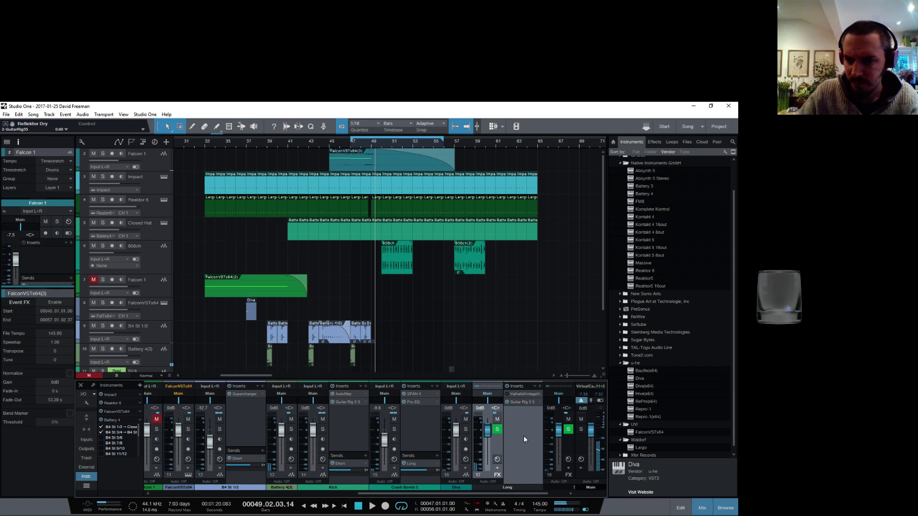
Load the 13.1s Koelner Dom impulse in the Long channel's Reflektor, listen to it and close Guitar Rig
key("F11")
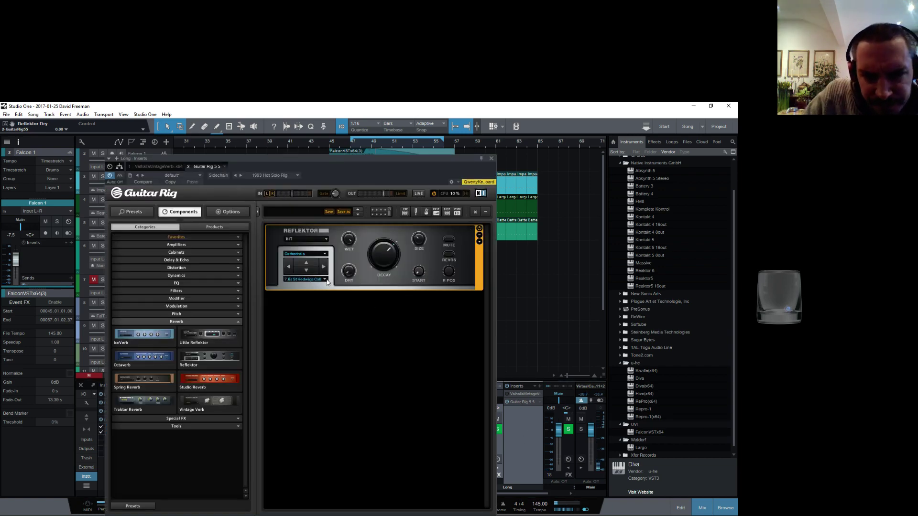
left_click(327, 280)
left_click(368, 359)
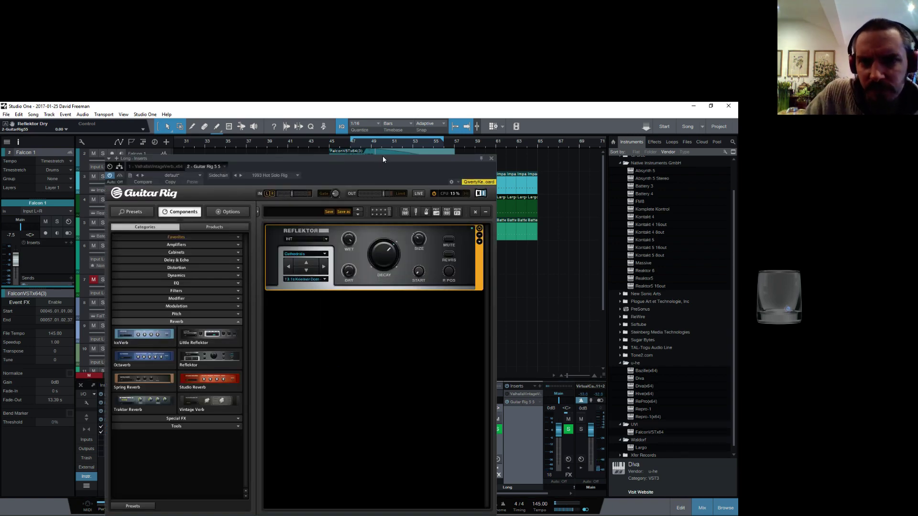
key("space")
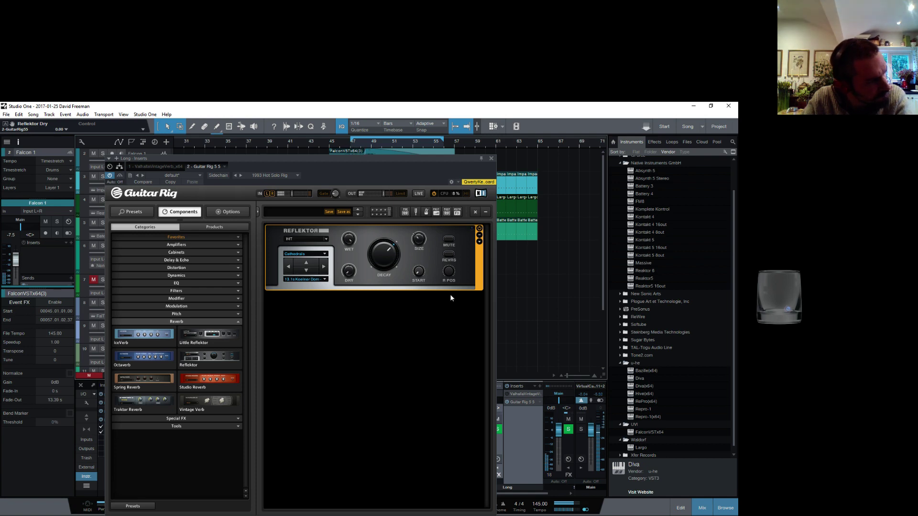
left_click(491, 157)
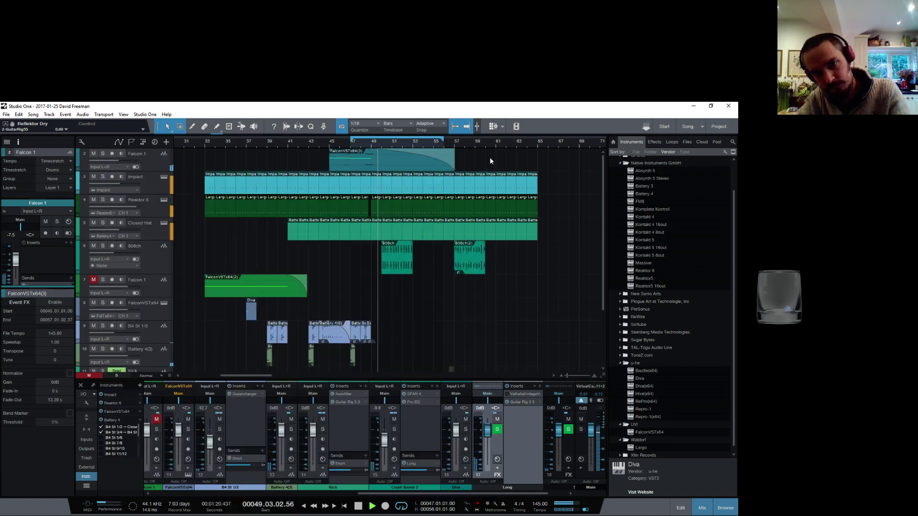
Set the loop range from bar 49 to bar 65 and play the transition into it
left_click_drag(463, 146, 536, 155)
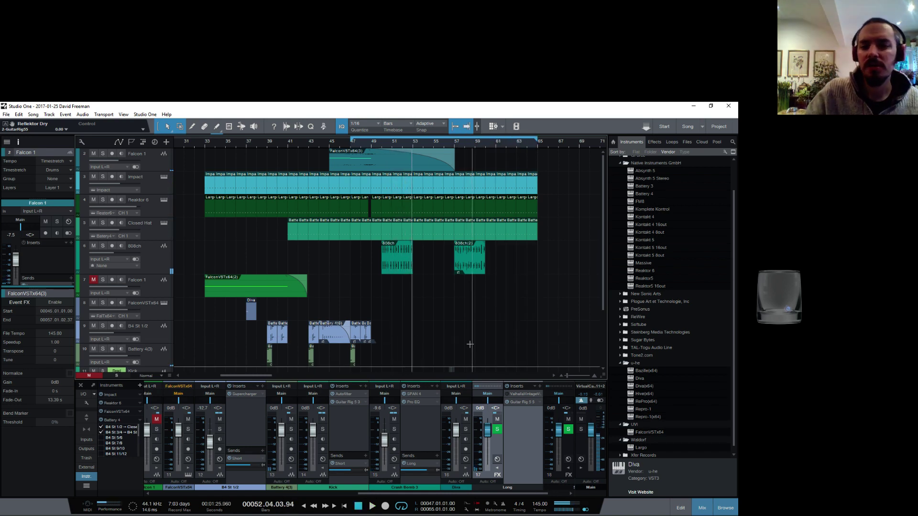
scroll(430, 325, "down", 3)
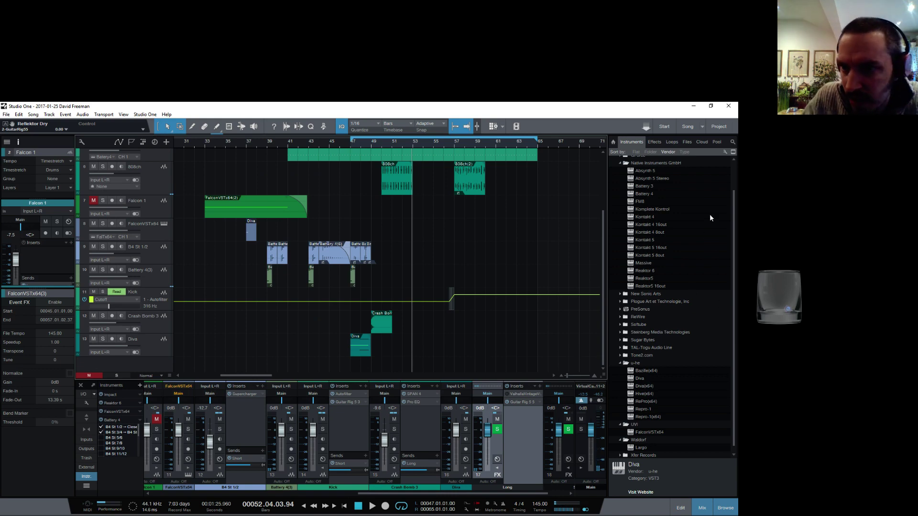
scroll(388, 166, "up", 3)
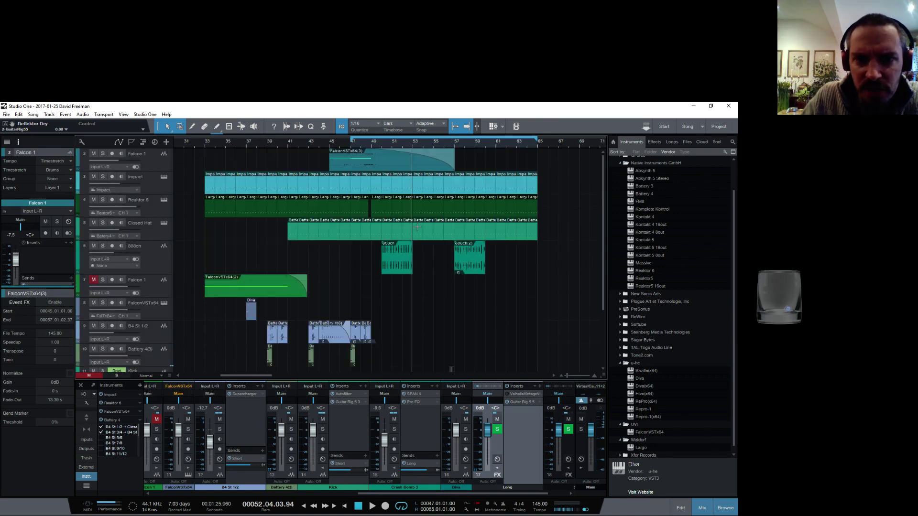
key("space")
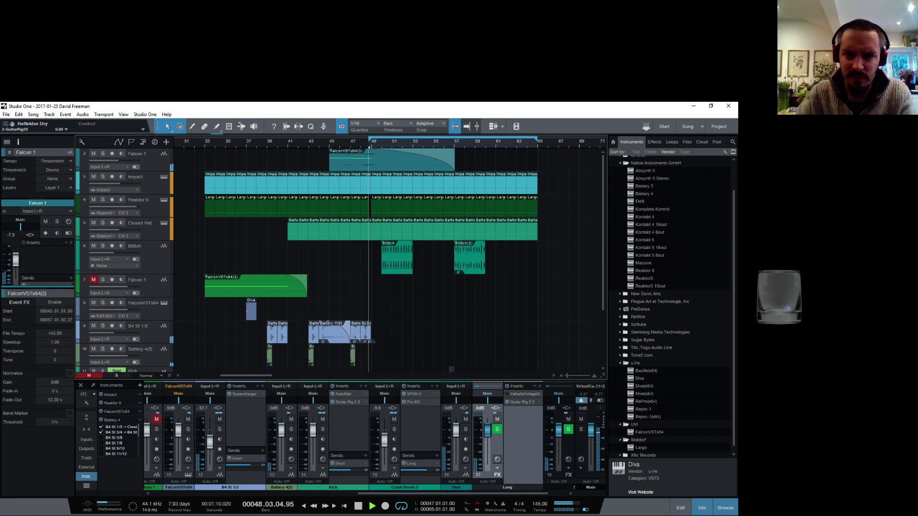
key("space")
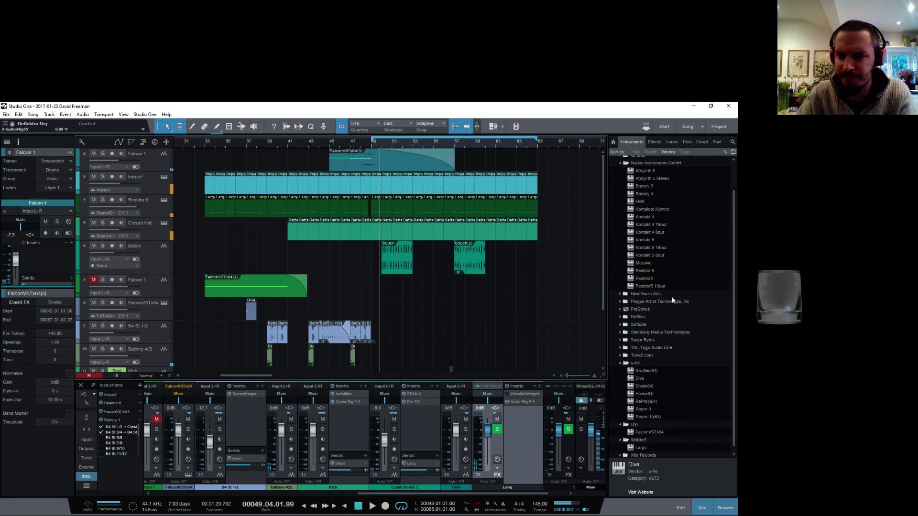
Select the crash event at bar 49 and adjust the Crash Bomb 3 channel's send level to the Long reverb
scroll(526, 306, "down", 3)
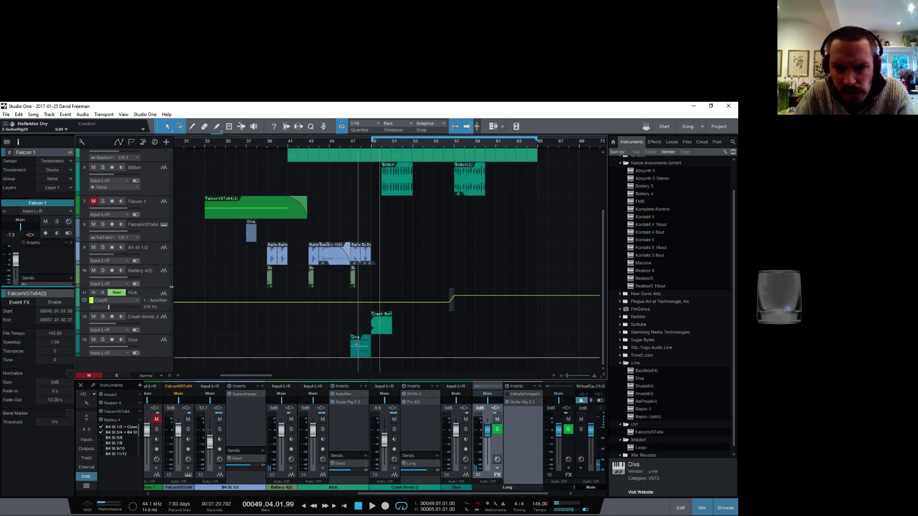
left_click(382, 326)
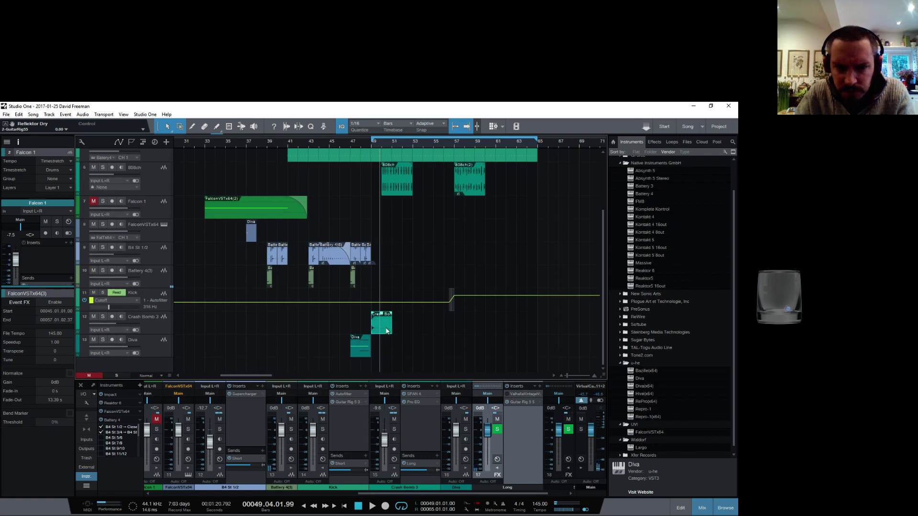
left_click(424, 471)
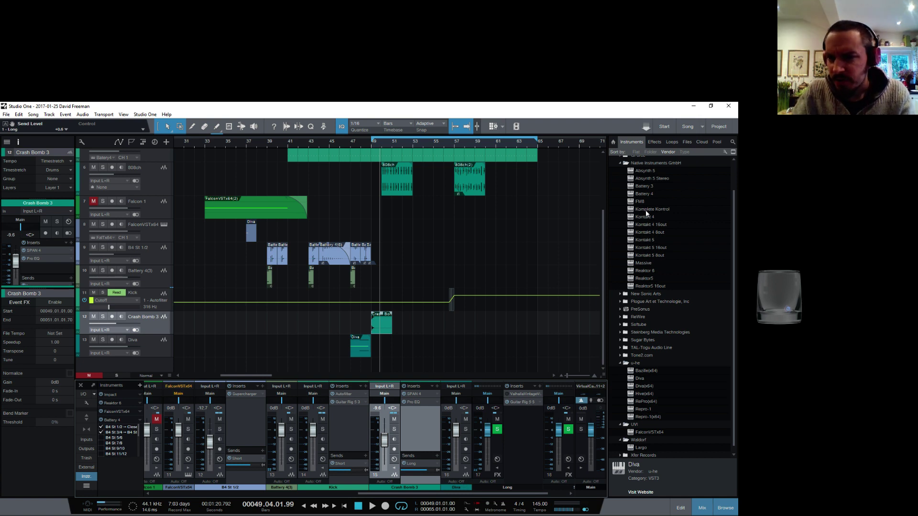
Add a new Battery 4 instrument track and audition its analog tom samples, including LowTom 808 2
left_click_drag(649, 196, 415, 364)
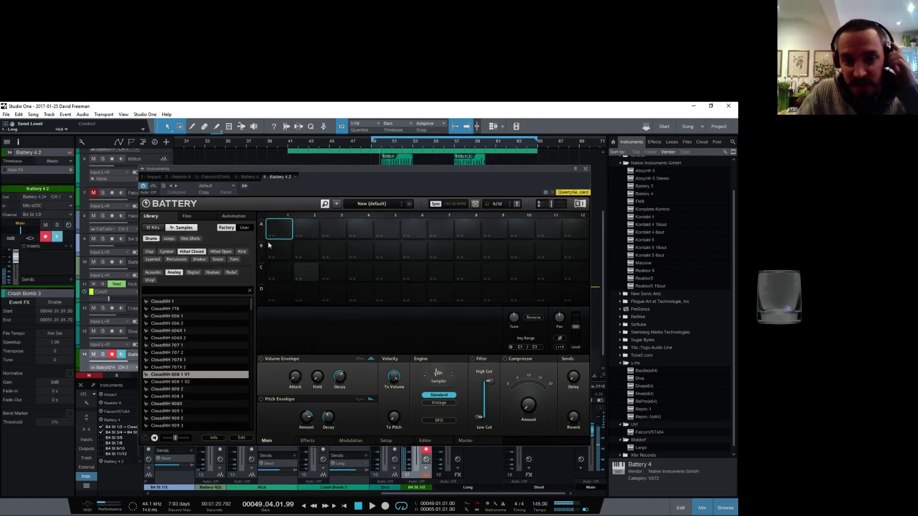
left_click(234, 260)
scroll(182, 373, "down", 3)
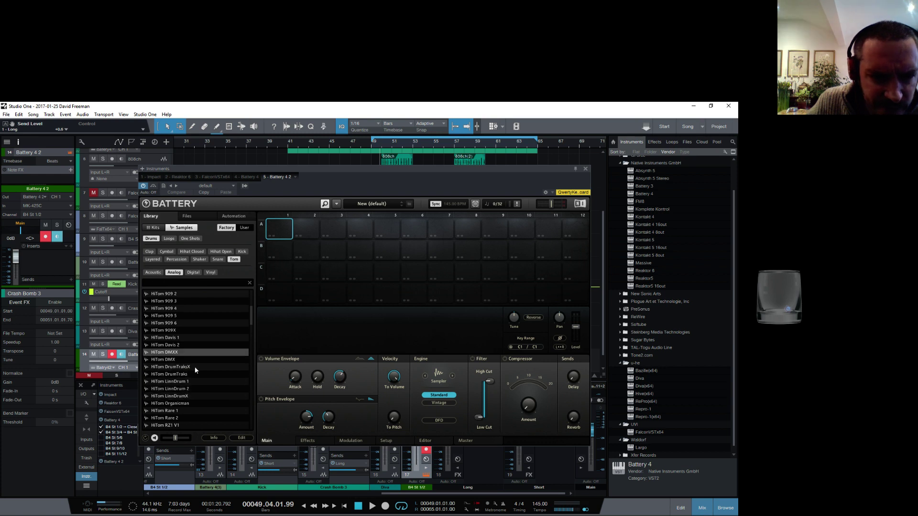
scroll(168, 373, "down", 7)
left_click(165, 417)
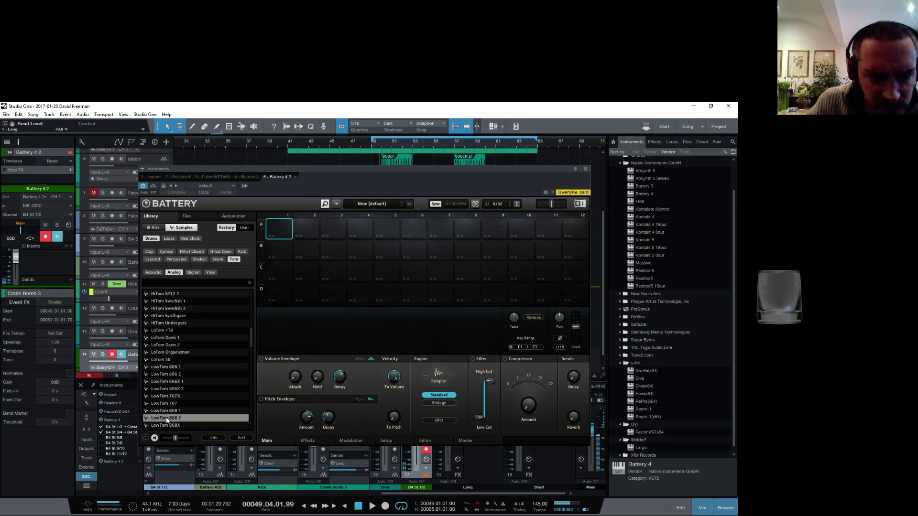
Audition Battery's vinyl tom samples, including Tom Flamingo 4, Tom Soulesque 3 and Tom Soulesque 2
left_click(209, 272)
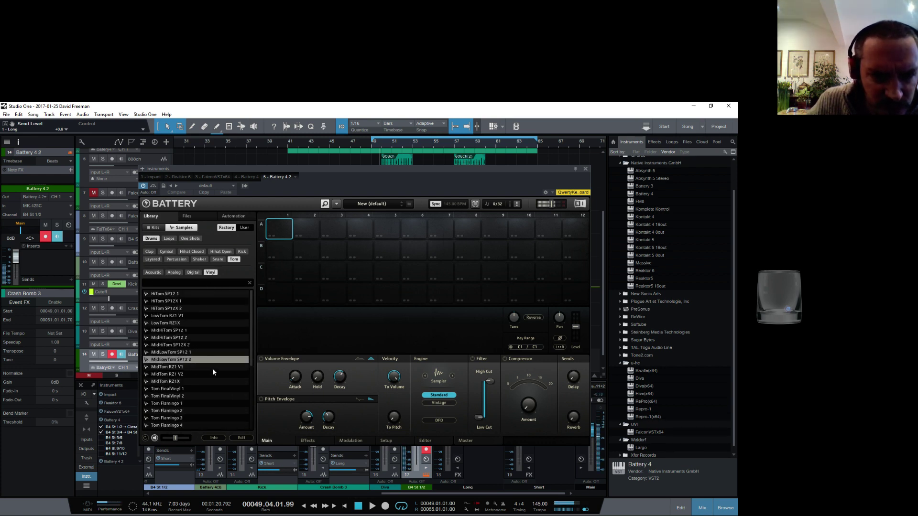
scroll(178, 380, "down", 3)
left_click(176, 369)
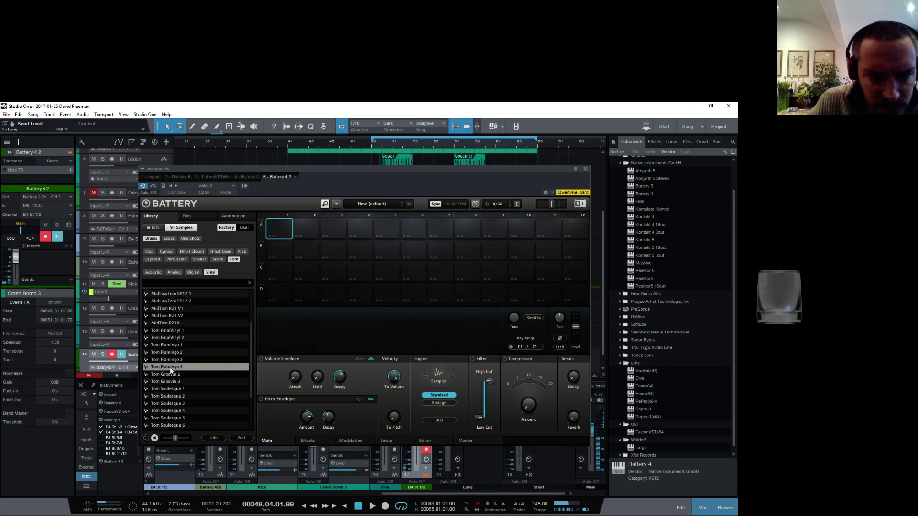
left_click(172, 404)
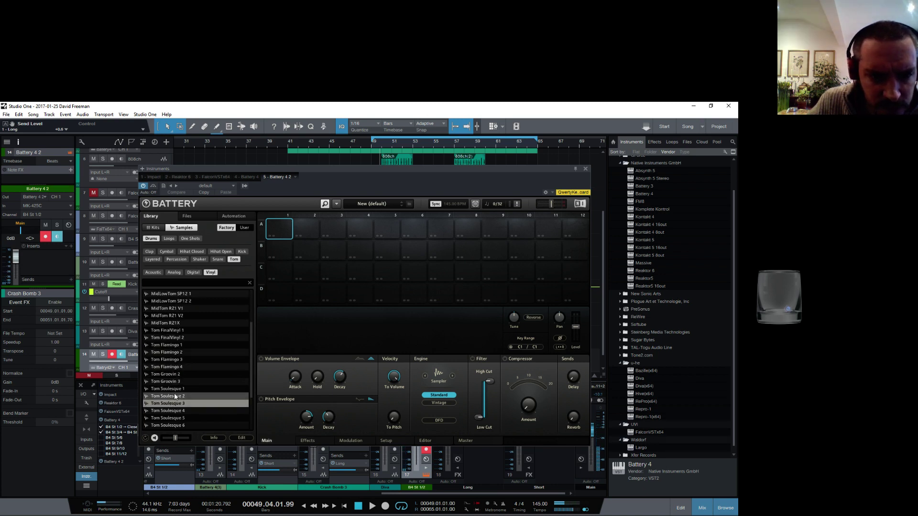
left_click(175, 397)
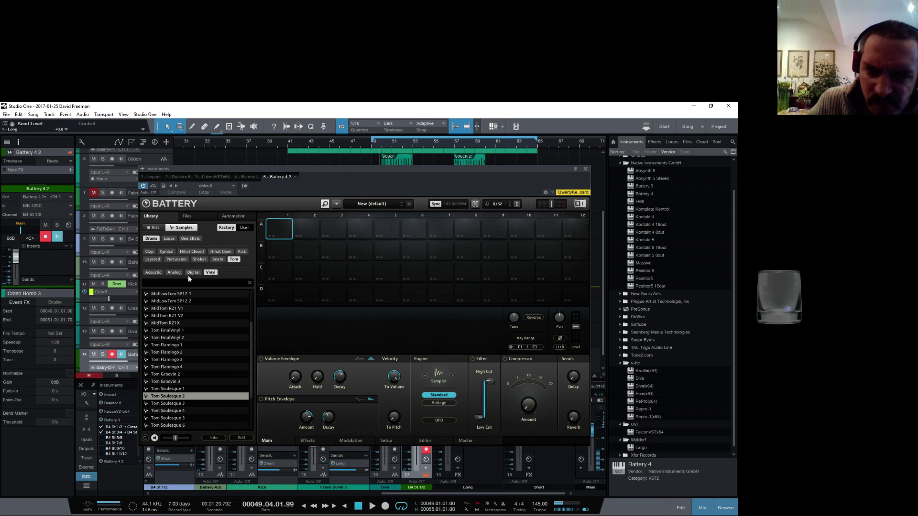
Audition Battery's digital tom samples, from LowTom SP12 1 through the Alias and Alkaloid toms to Tom BottlePoppin 1
left_click(190, 273)
left_click(178, 387)
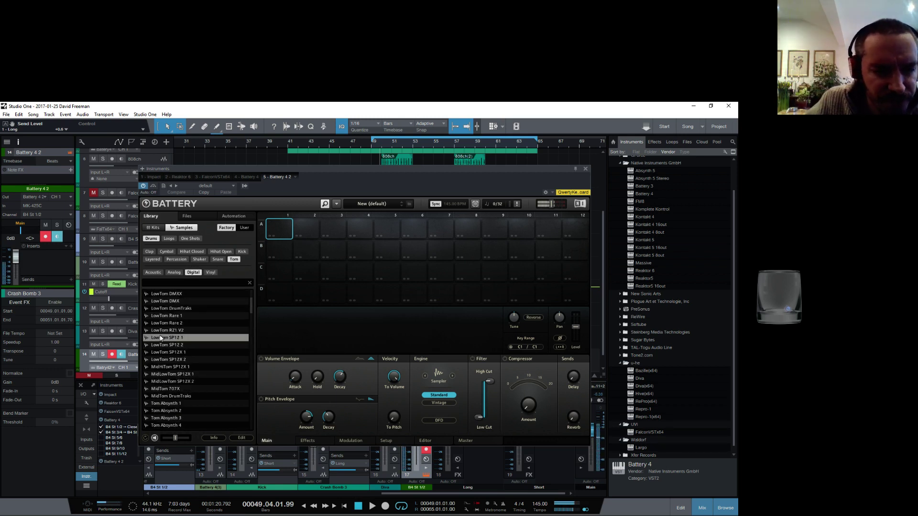
left_click(198, 338)
scroll(181, 366, "down", 5)
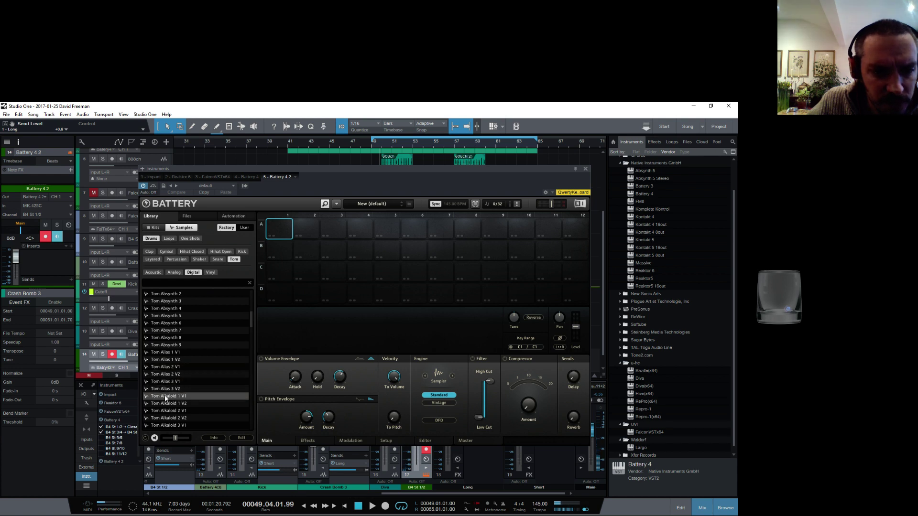
left_click(183, 374)
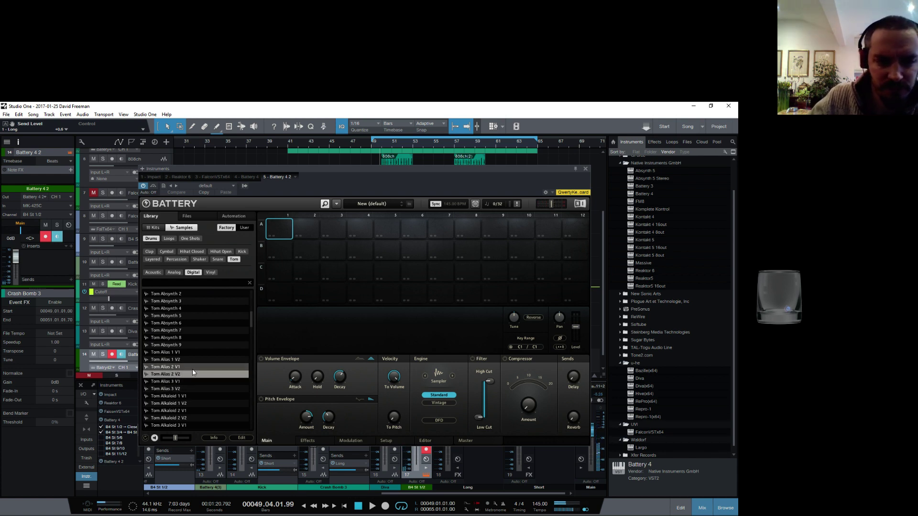
left_click(176, 360)
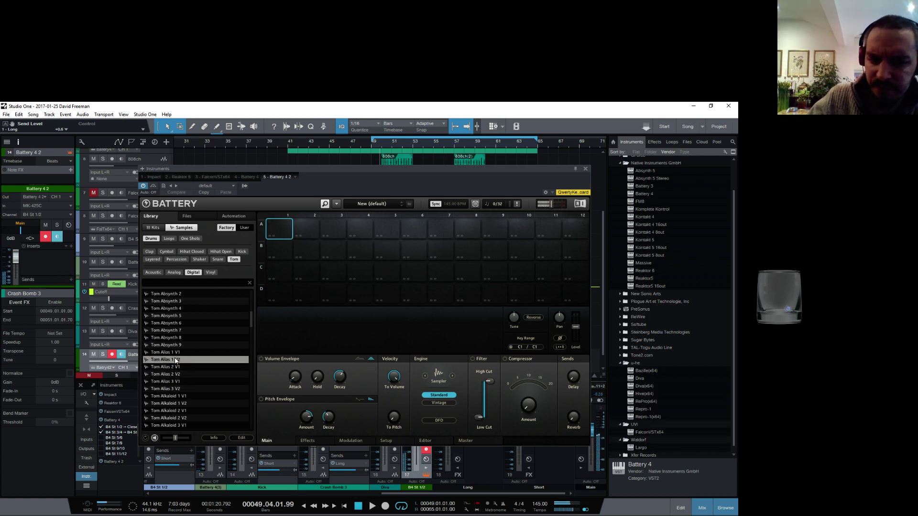
left_click(171, 412)
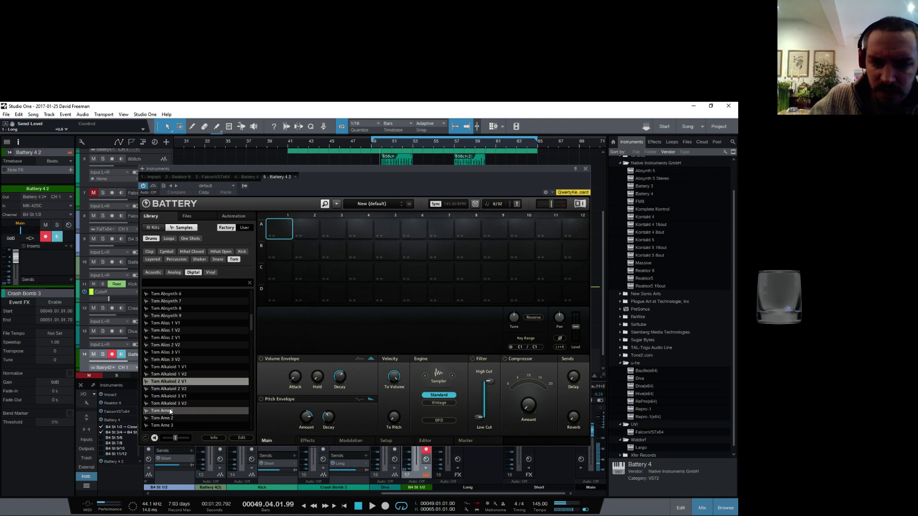
scroll(184, 382, "down", 3)
left_click(187, 411)
scroll(187, 411, "down", 1)
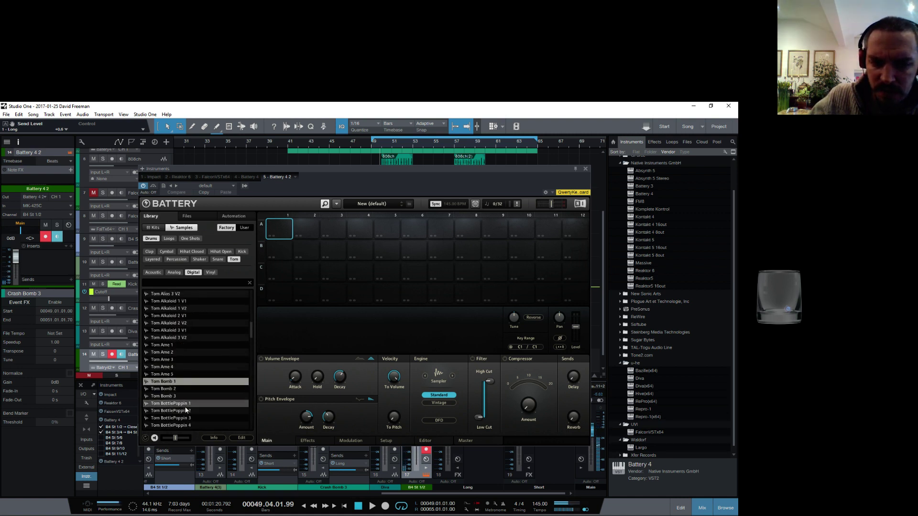
left_click(187, 404)
Audition Battery's acoustic toms and more of its analog toms, including LowTom Swedish 2 and MidTom 909X
left_click(154, 273)
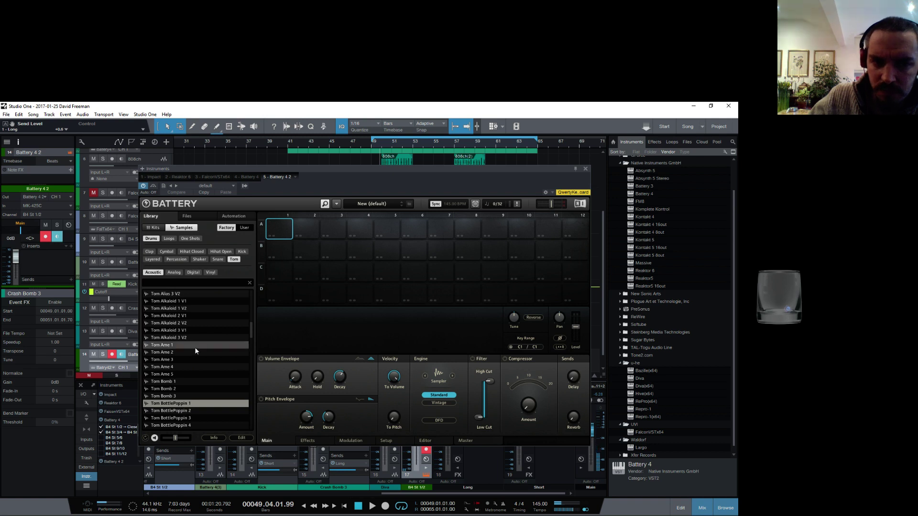
left_click(177, 367)
left_click(180, 397)
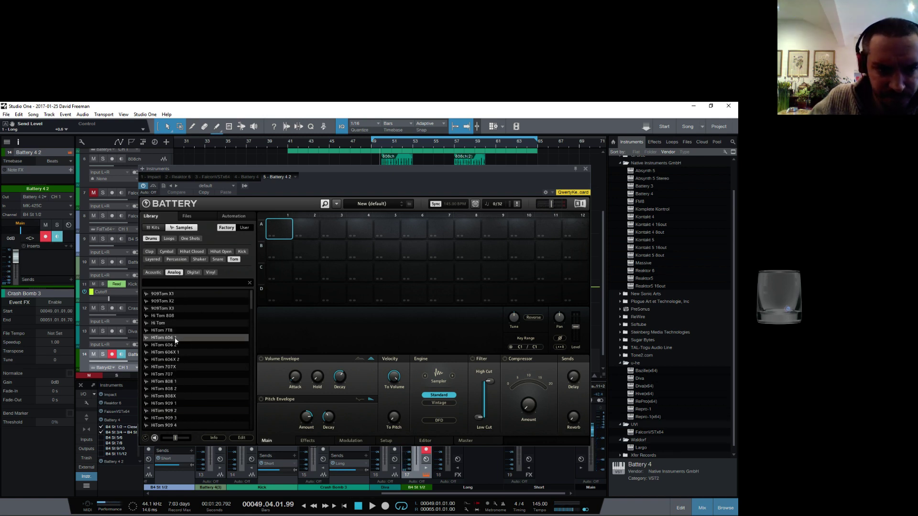
scroll(178, 355, "down", 10)
scroll(186, 377, "down", 6)
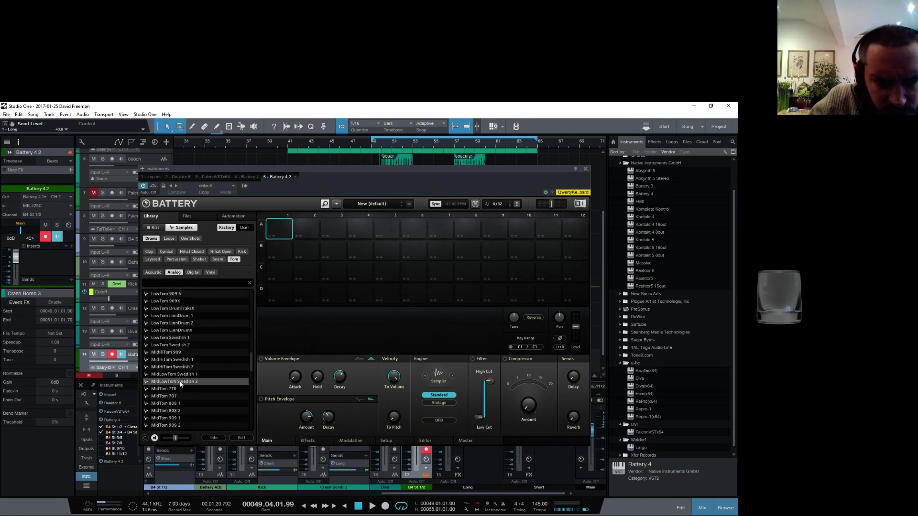
left_click(181, 381)
left_click(179, 347)
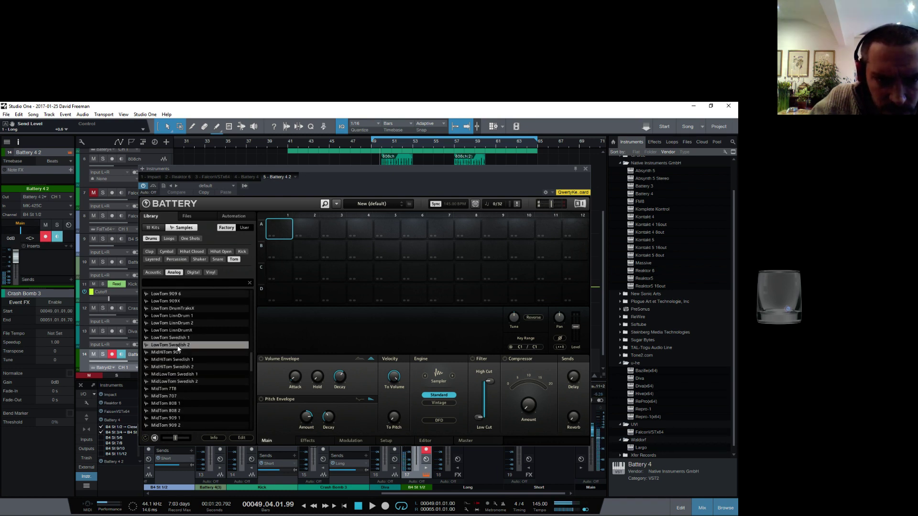
scroll(170, 404, "down", 4)
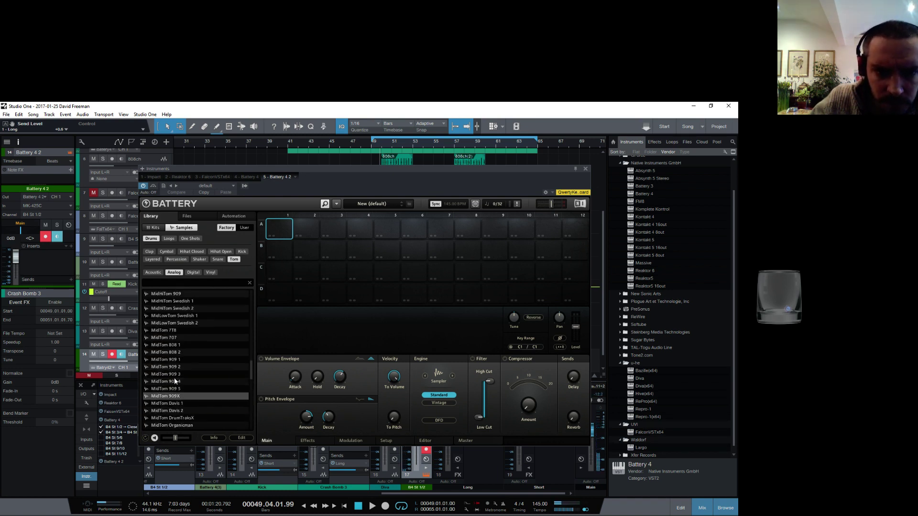
Browse Battery's conga percussion samples and audition Conga Fiasco 4
left_click(174, 260)
scroll(172, 370, "down", 3)
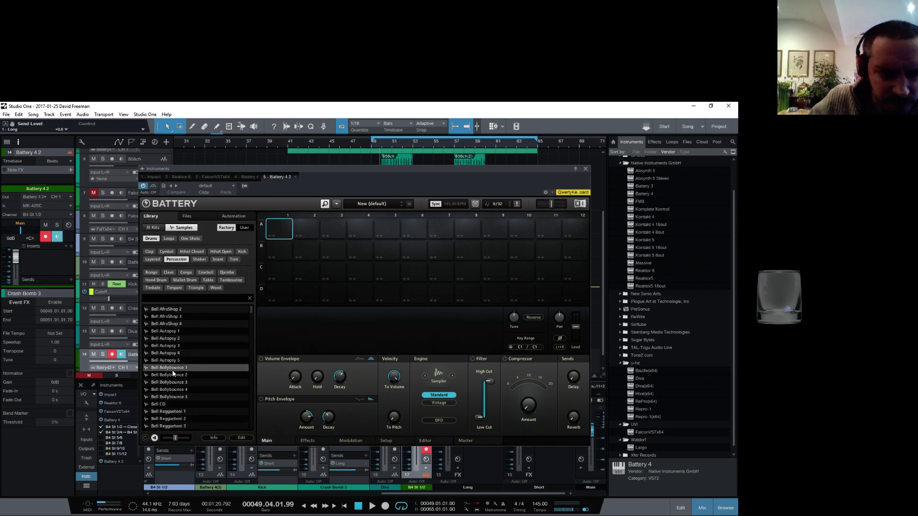
left_click(190, 271)
scroll(181, 363, "down", 3)
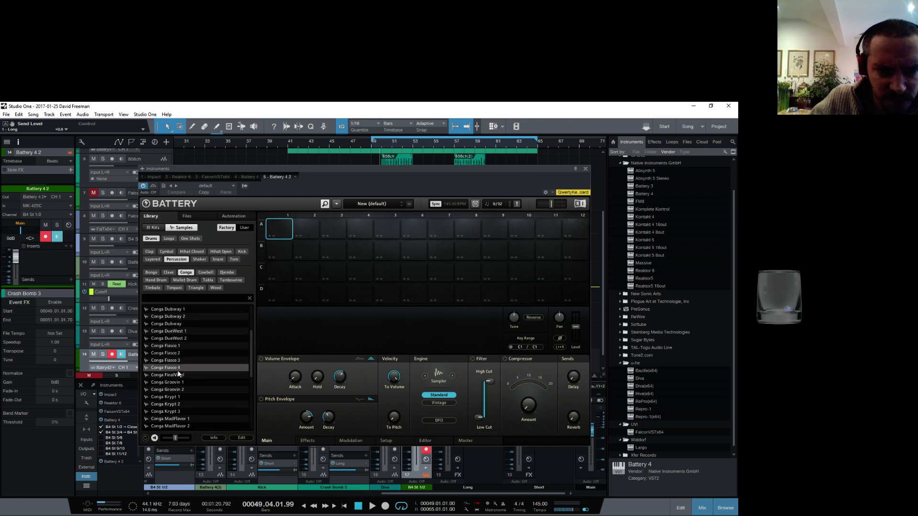
left_click(178, 369)
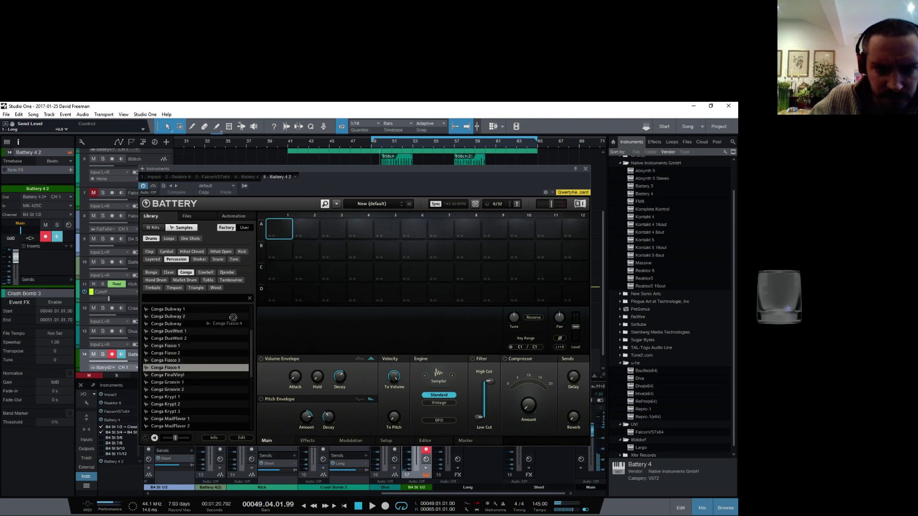
Load Conga Fiasco 4 into Battery cell A1 and another Conga Fiasco sample into cell A2, and audition both cells
left_click_drag(233, 317, 279, 229)
left_click_drag(151, 354, 303, 225)
left_click(285, 230)
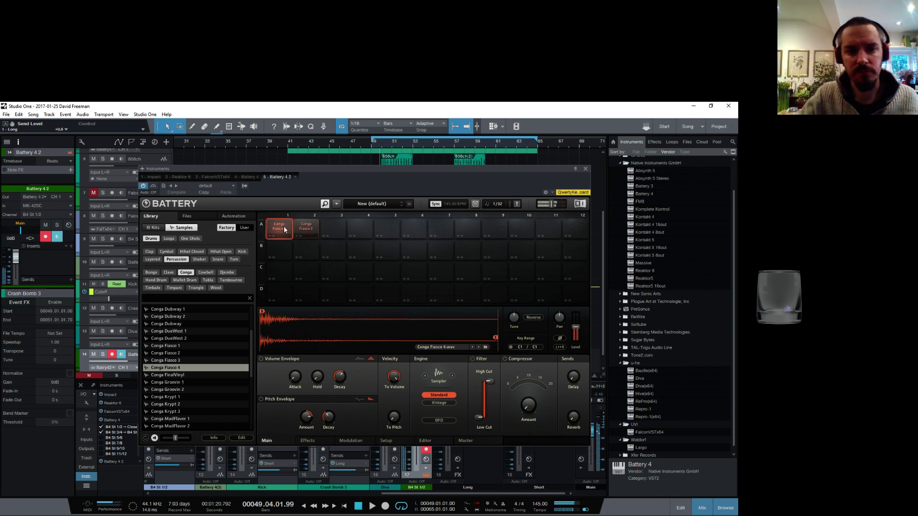
left_click(285, 230)
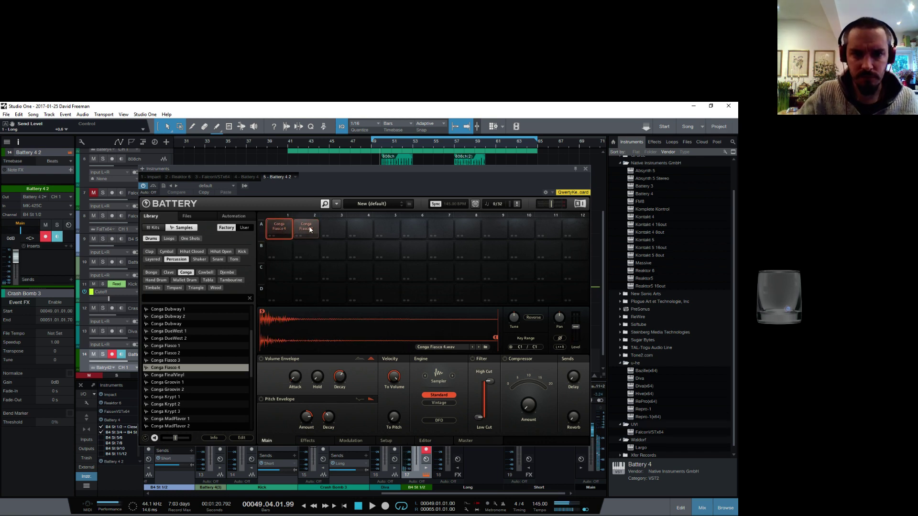
left_click(310, 230)
left_click(280, 228)
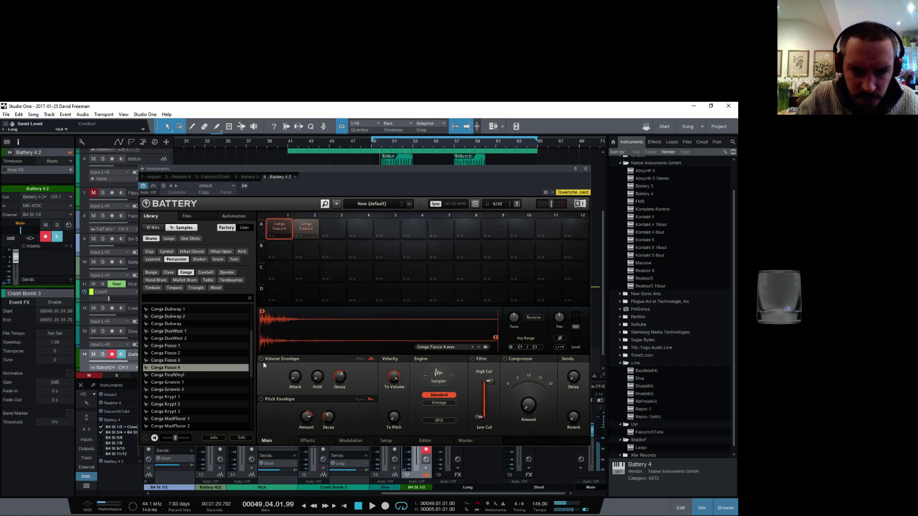
Close the Battery editor and place the playback cursor near the start of bar 49 in the arrangement
left_click(585, 169)
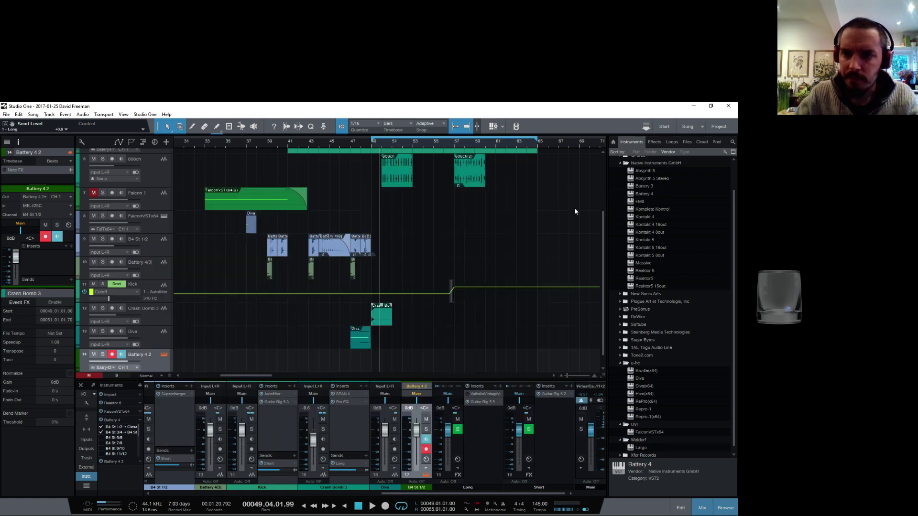
left_click_drag(403, 148, 312, 148)
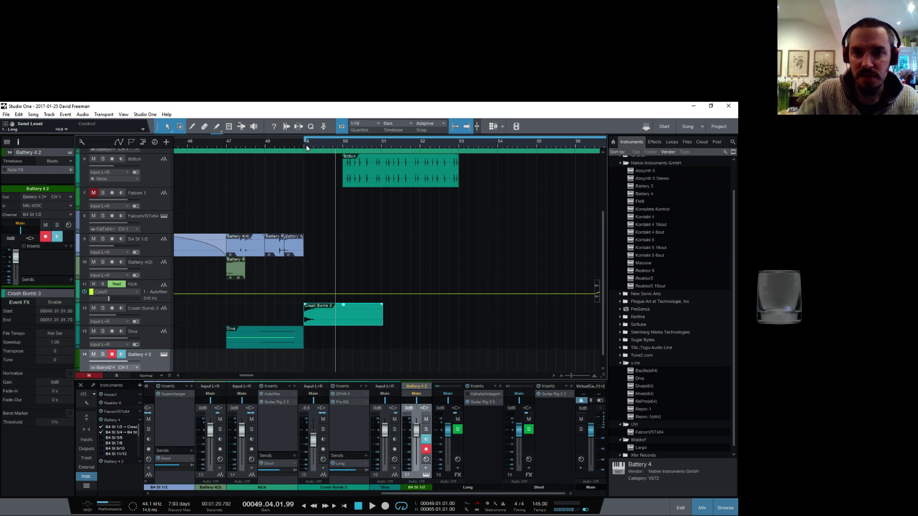
left_click(306, 148)
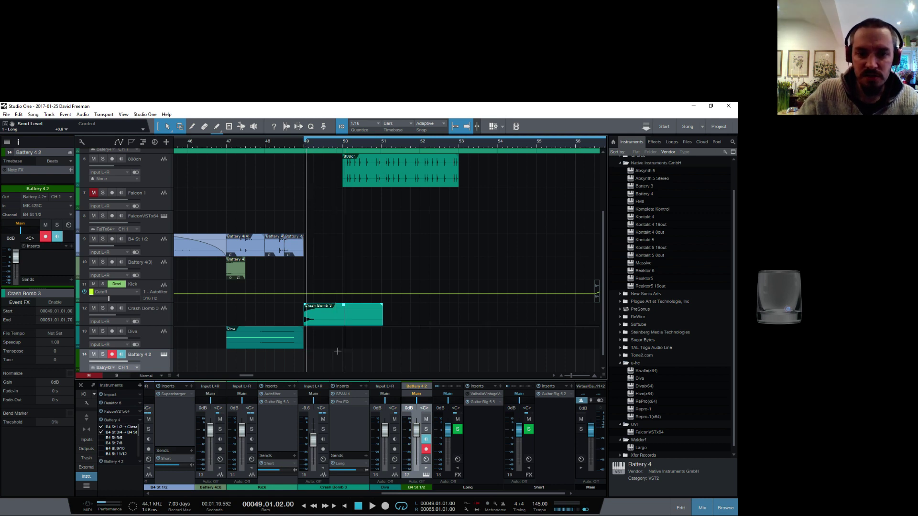
left_click(216, 127)
left_click_drag(331, 142, 332, 162)
scroll(398, 328, "down", 1)
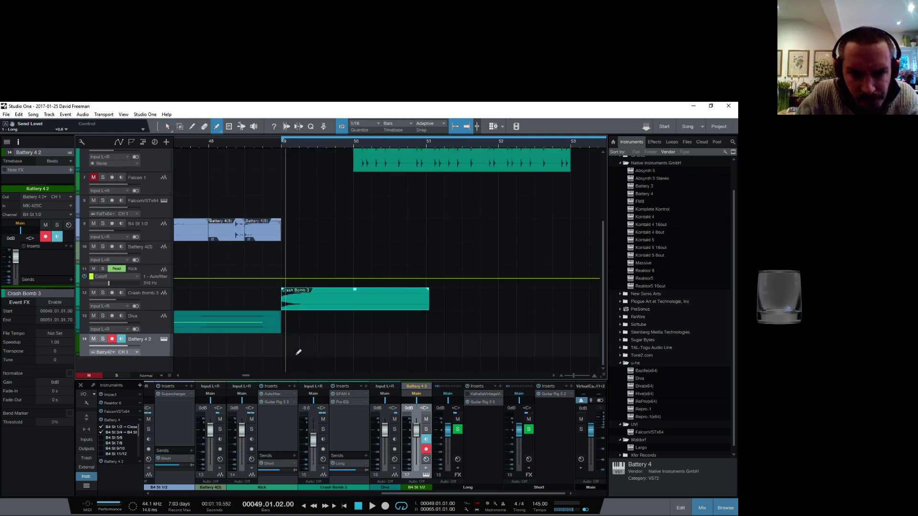
mouse_move(298, 352)
left_mouse_down()
mouse_move(365, 339)
mouse_move(291, 346)
left_mouse_up()
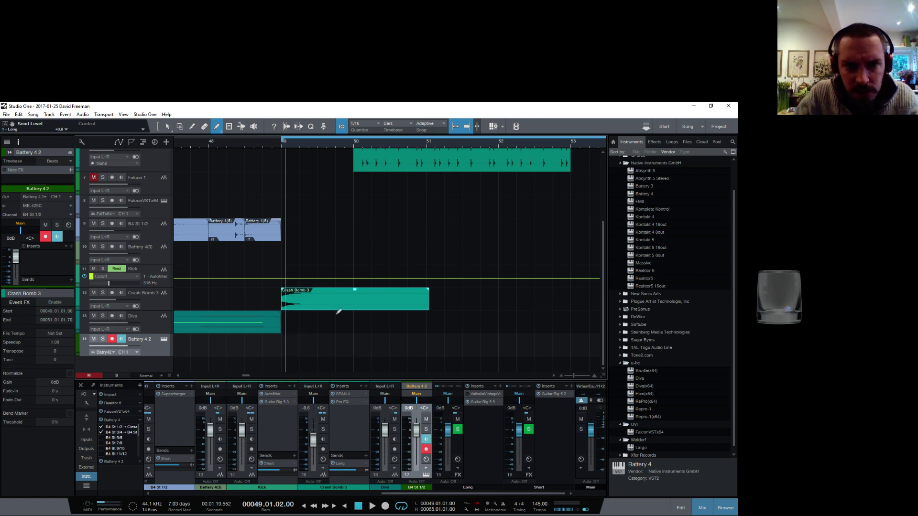
left_click(166, 126)
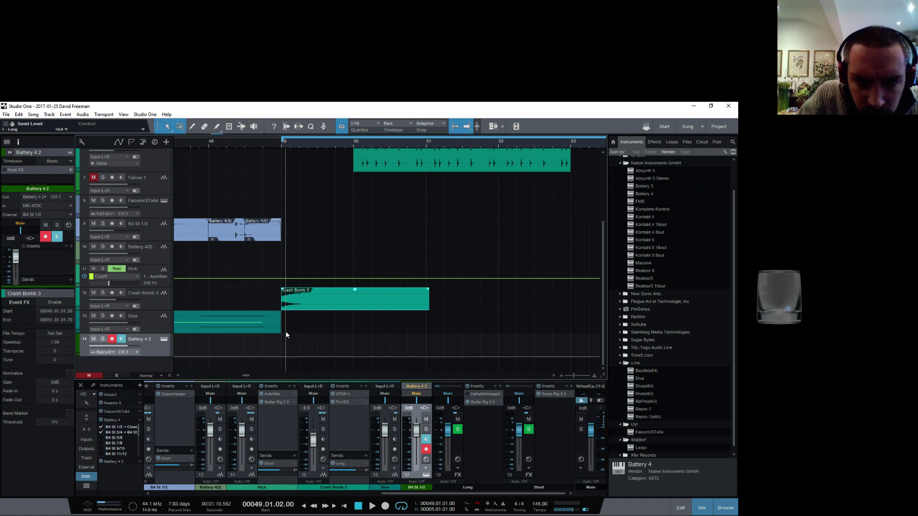
Set the arrangement quantize to 1/1 and draw a one-bar part at bar 49 on the Battery 4 2 track
left_click(374, 123)
left_click(358, 135)
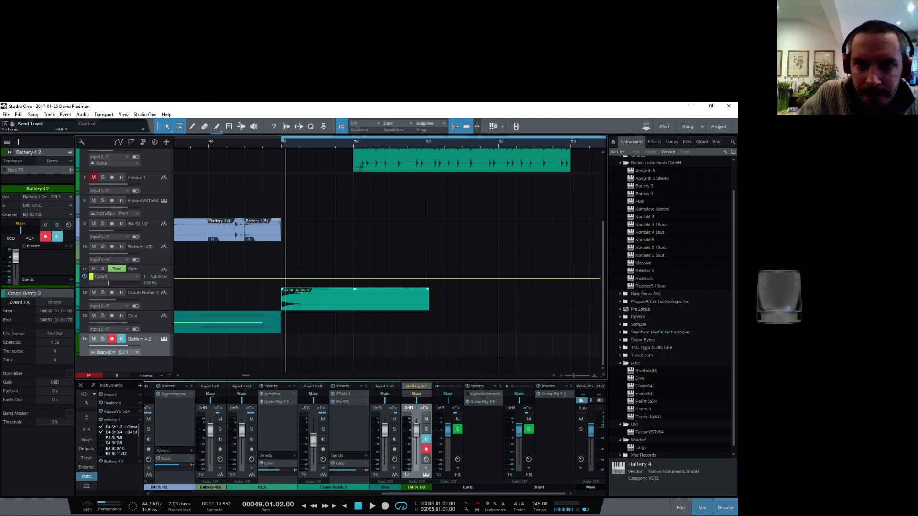
left_click(217, 128)
left_click_drag(284, 344, 352, 354)
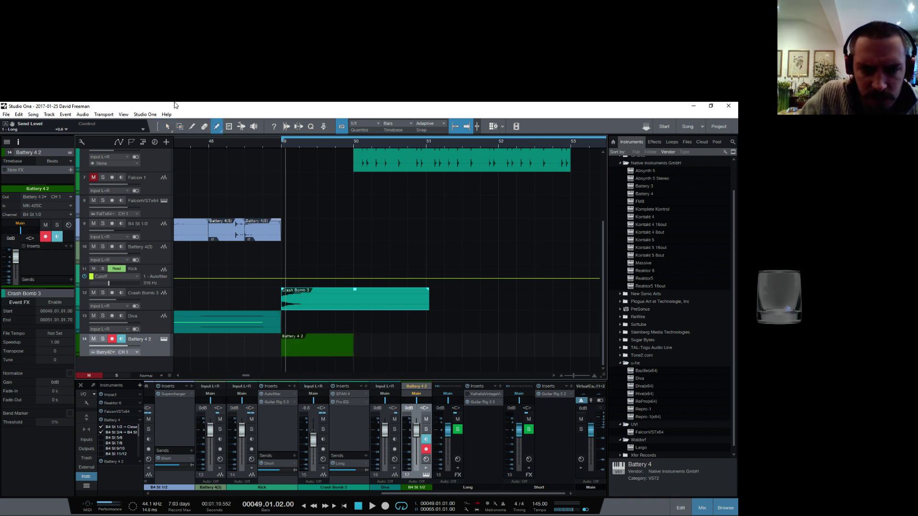
left_click(167, 127)
Open the new part, set its quantize to 1/16, and enter C1 at 49.01.02 and C#1 at 49.01.03, checking by playback
double_click(333, 354)
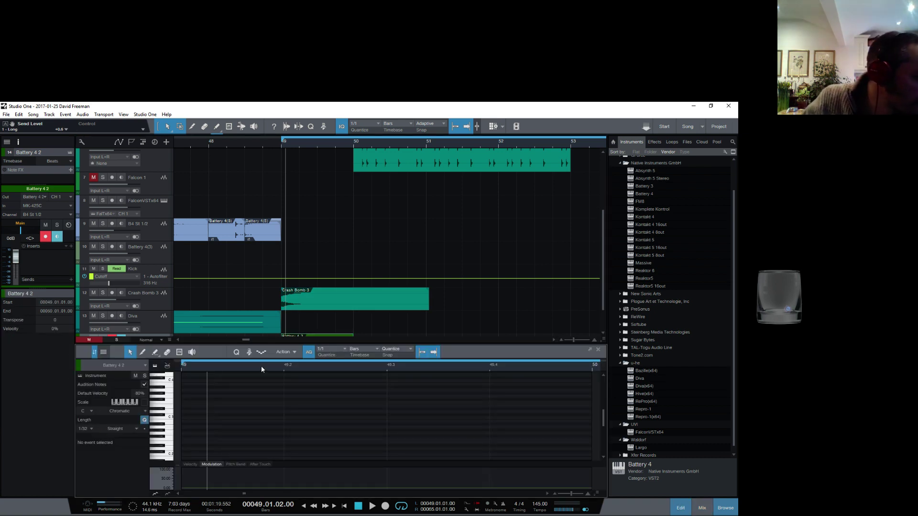
scroll(263, 366, "down", 2)
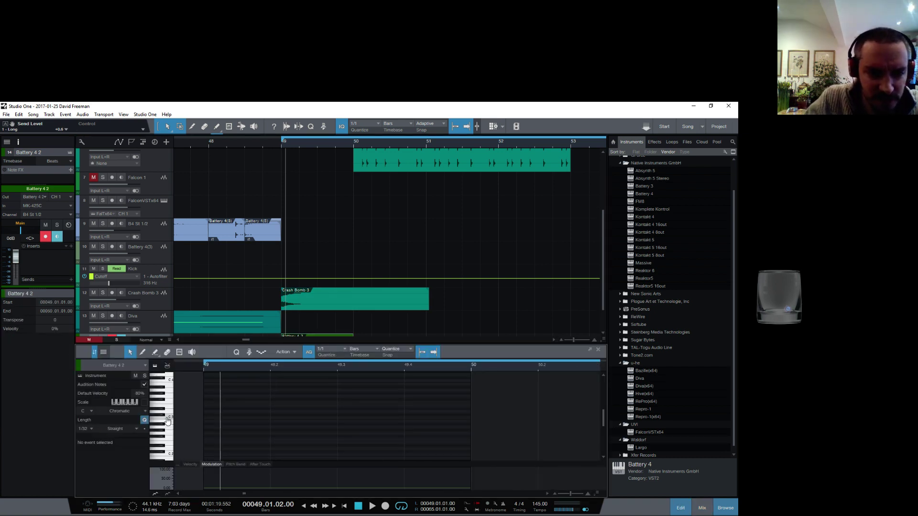
scroll(168, 420, "down", 6)
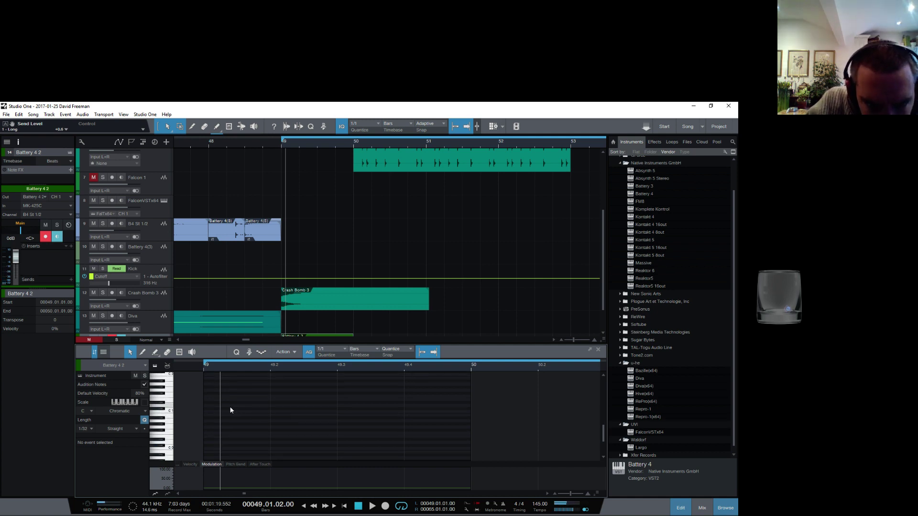
left_click(333, 353)
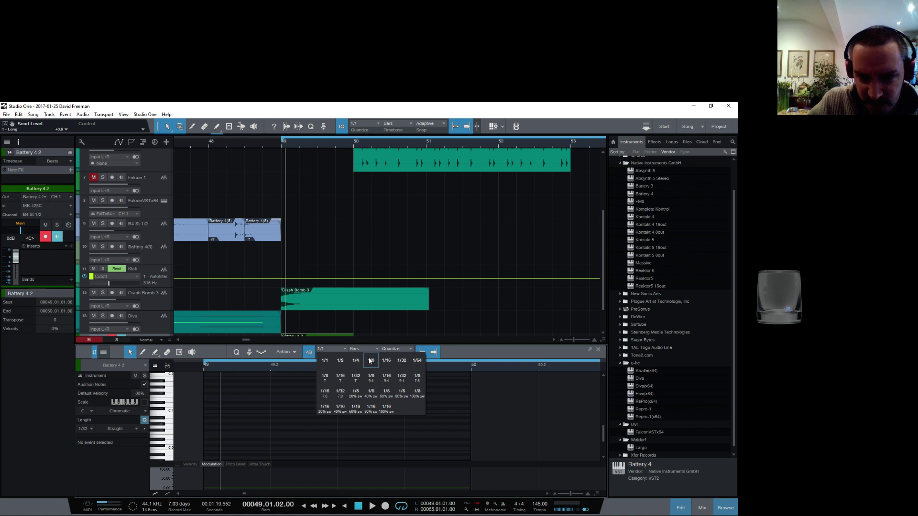
double_click(225, 405)
left_click_drag(231, 406, 232, 415)
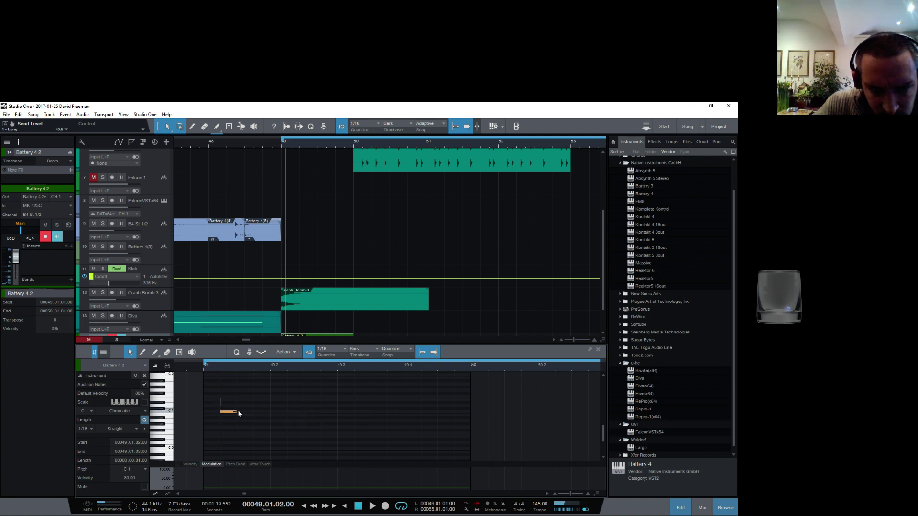
double_click(246, 409)
key("space")
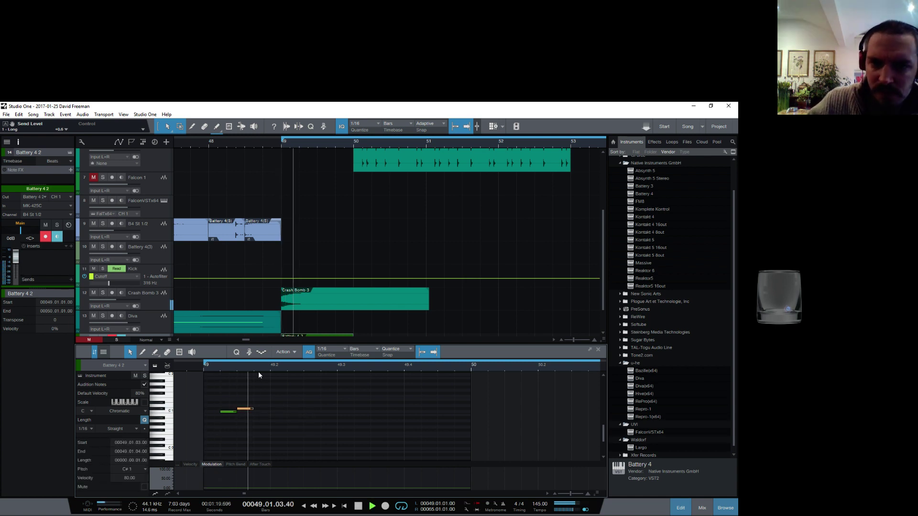
key("space")
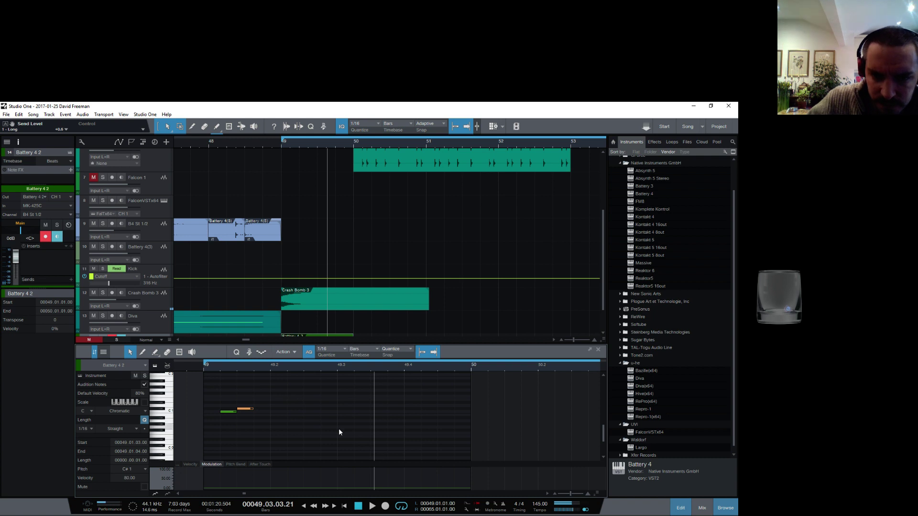
Add a third sixteenth note on C1 at 49.03.04, trying its position against playback
double_click(379, 409)
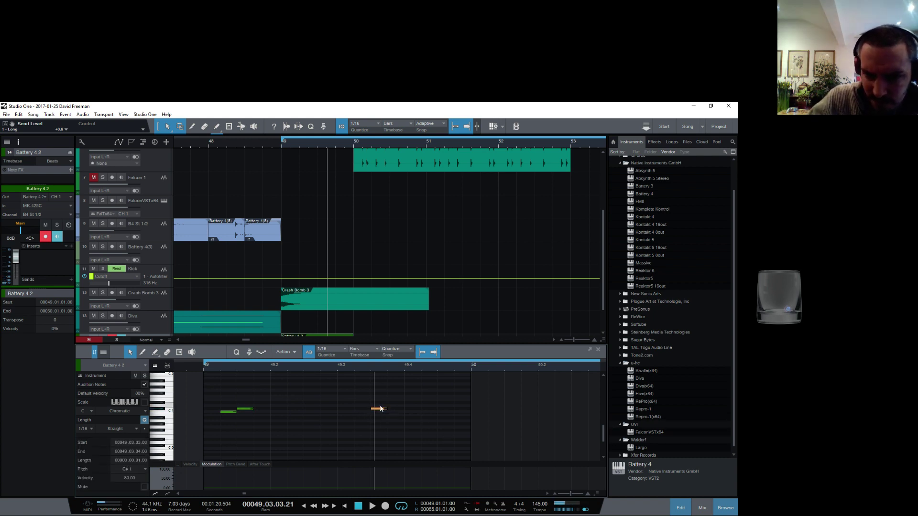
left_click_drag(380, 410, 370, 413)
key("space")
key("space")
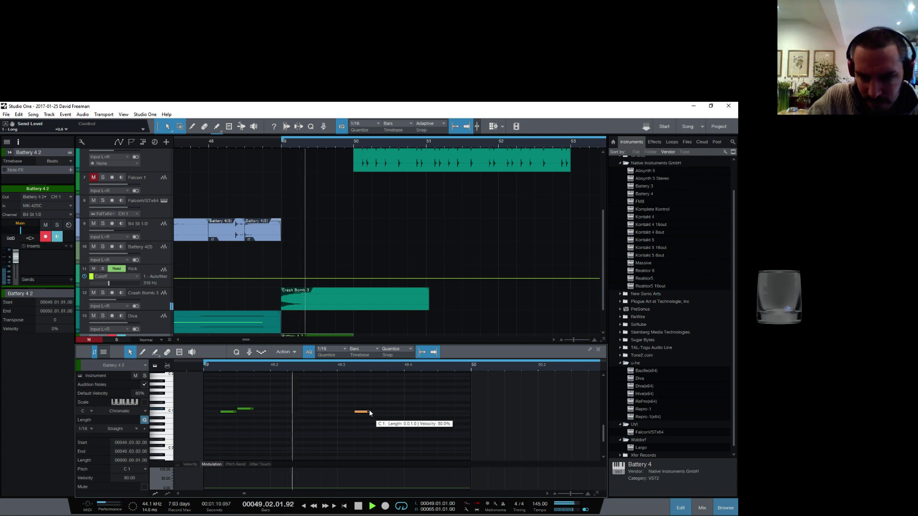
key("space")
left_click_drag(362, 415, 394, 412)
key("space")
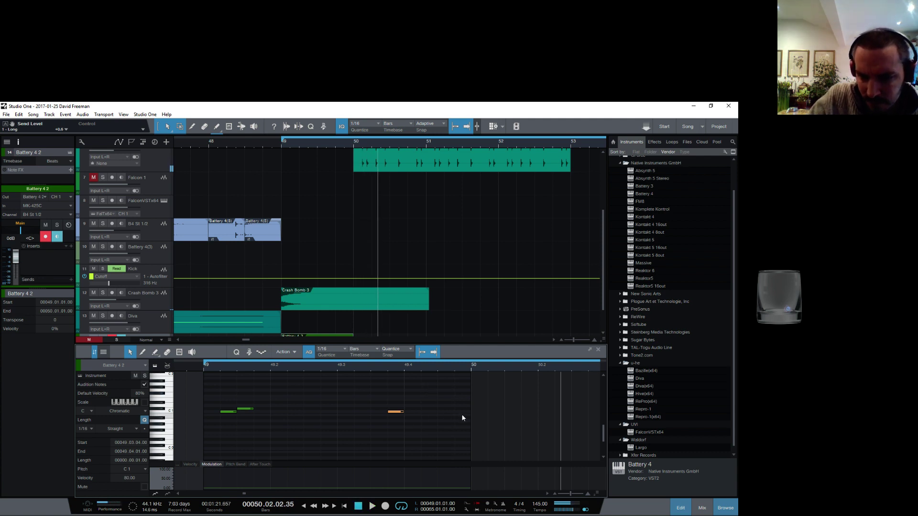
Duplicate the one-bar Battery 4 2 part repeatedly to fill the track up to bar 65
scroll(352, 289, "down", 2)
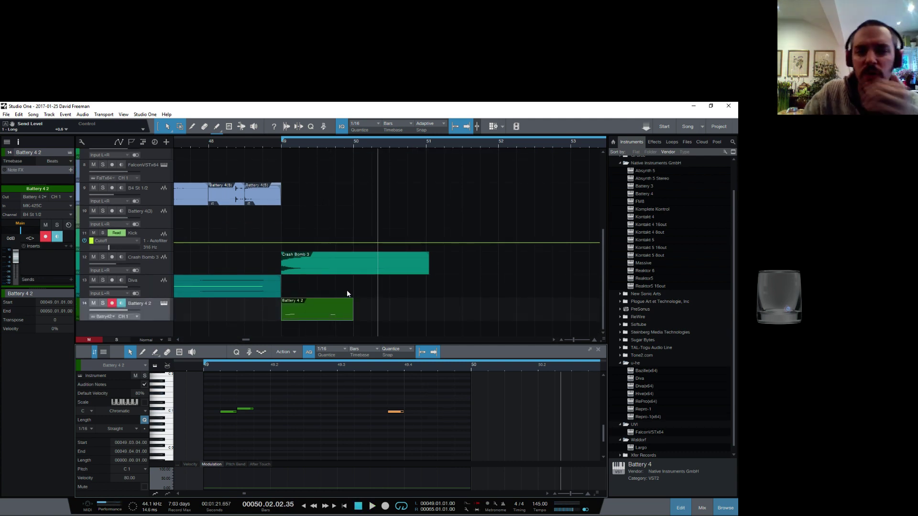
left_click_drag(333, 145, 287, 134)
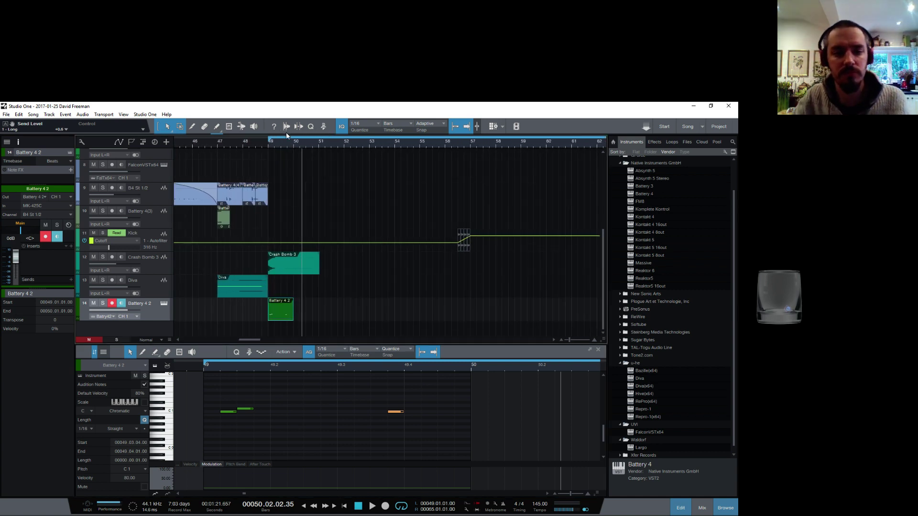
left_click(284, 314)
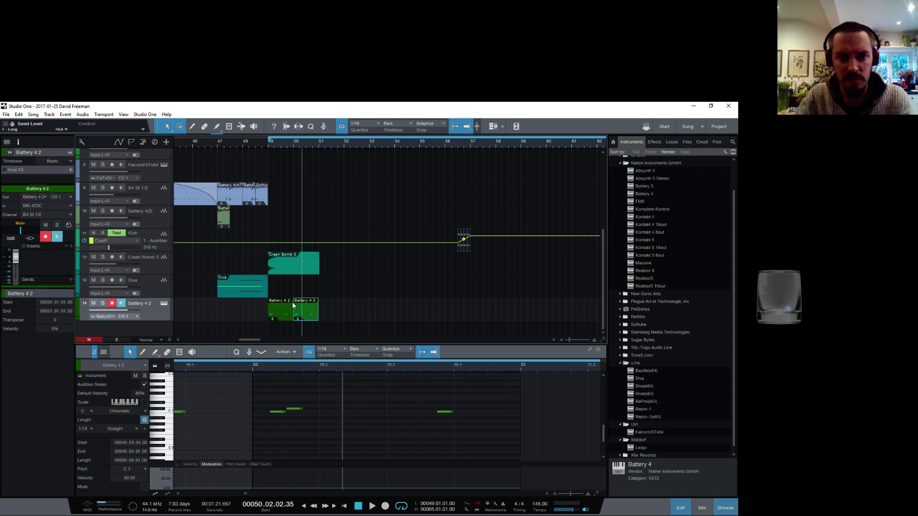
key("d")
key("d")
key("d")
key("d")
key("d")
key("d")
key("d")
key("d")
key("d")
key("d")
key("d")
left_click_drag(447, 146, 410, 134)
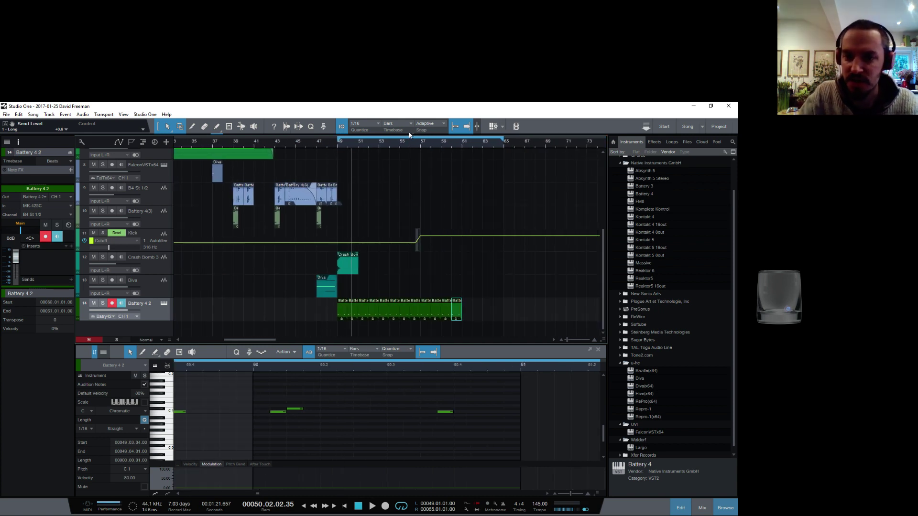
key("d")
key("d")
key("d")
key("d")
Play the repeated conga pattern and lower the Battery channel's volume to -13.9 dB in the mixer
key("space")
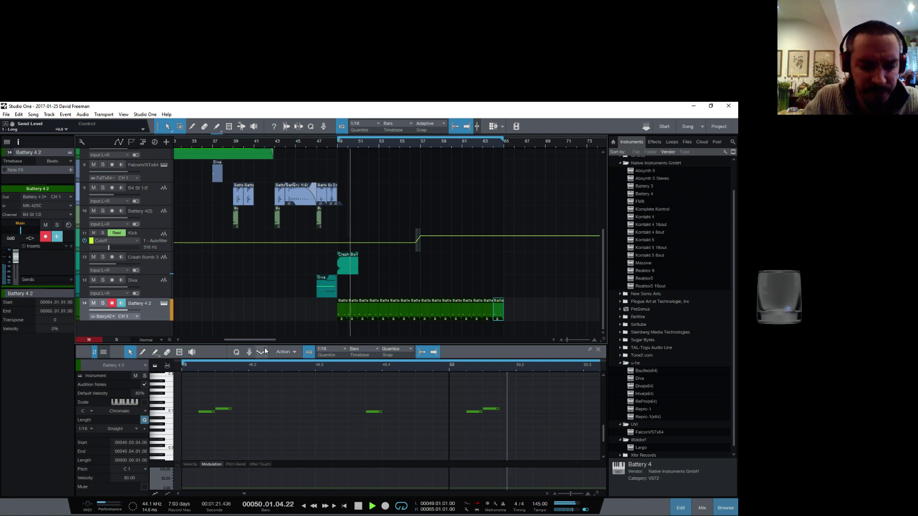
key("F3")
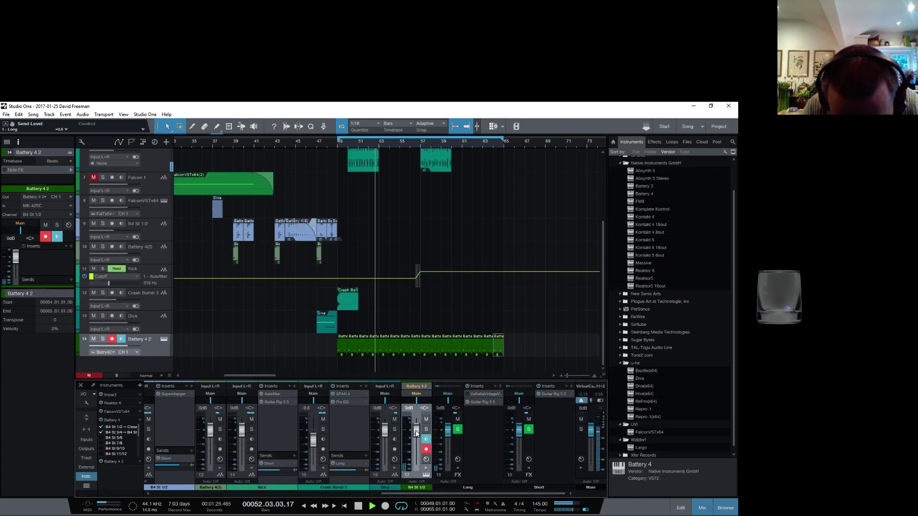
left_click_drag(415, 431, 415, 443)
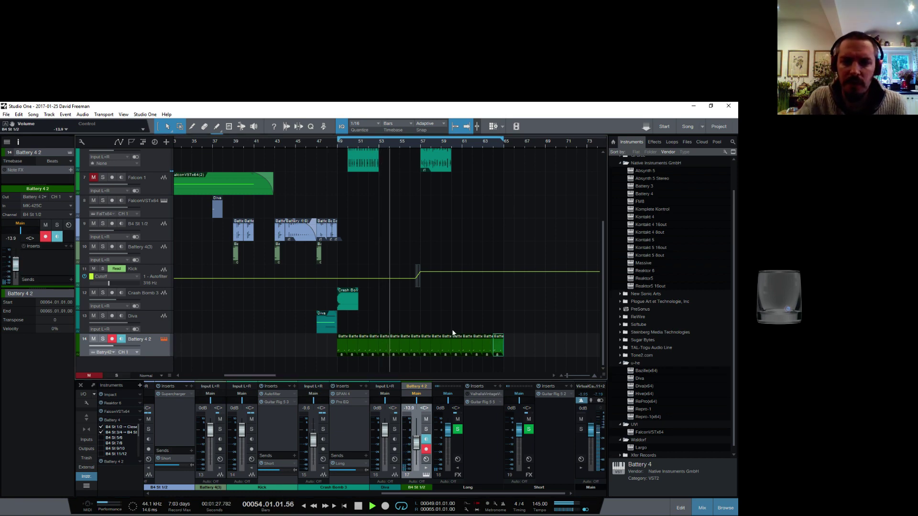
Apply a Highpass filter with the AR 4P slope on Battery's master bus, and adjust its cutoff
key("F11")
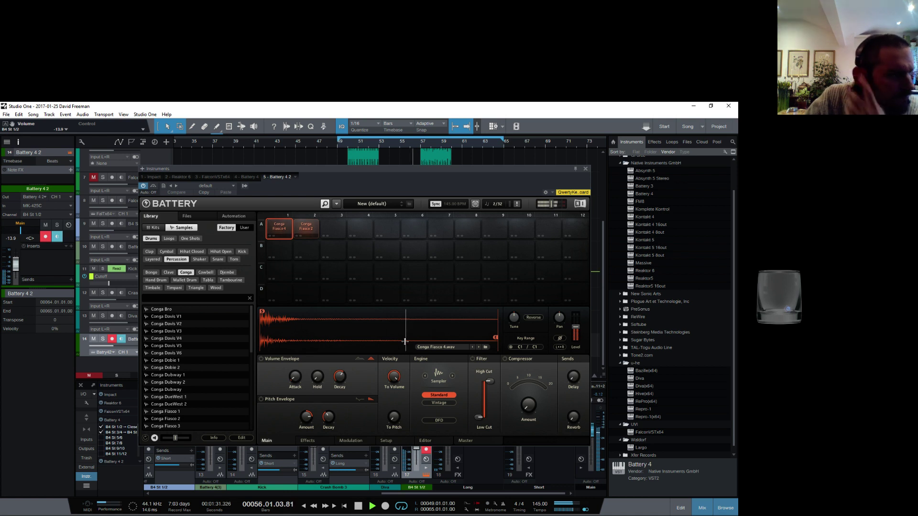
left_click(467, 441)
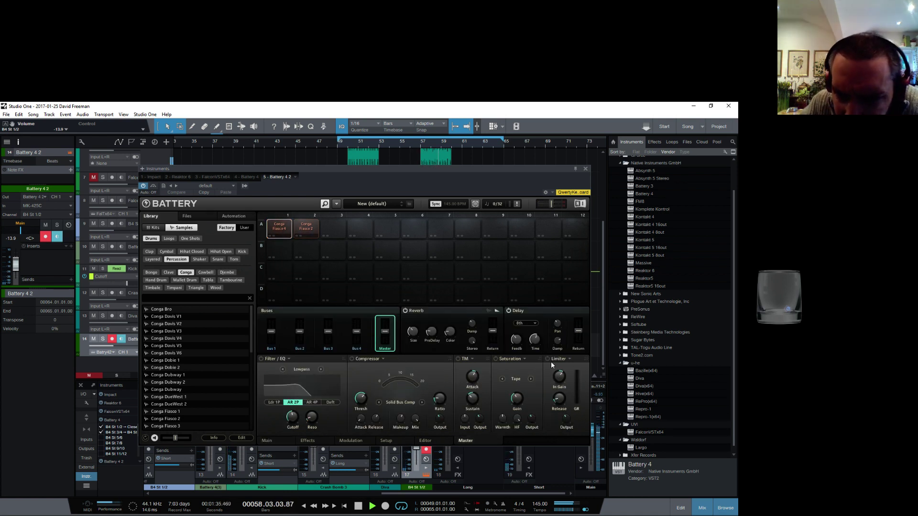
left_click(301, 370)
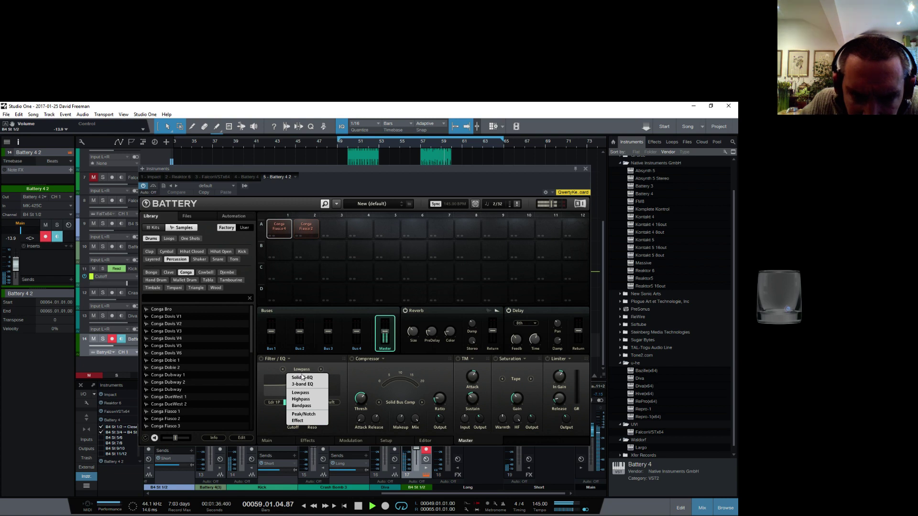
left_click(298, 404)
left_click_drag(281, 417, 285, 424)
left_click(312, 403)
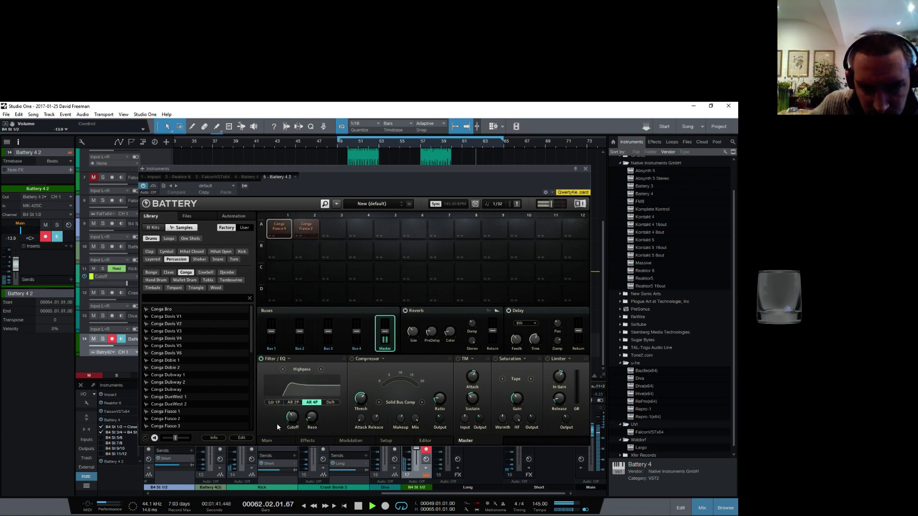
Fine-tune the master highpass cutoff and switch both Conga Fiasco cells from the Sampler to the Stretch engine
left_click_drag(292, 417, 292, 413)
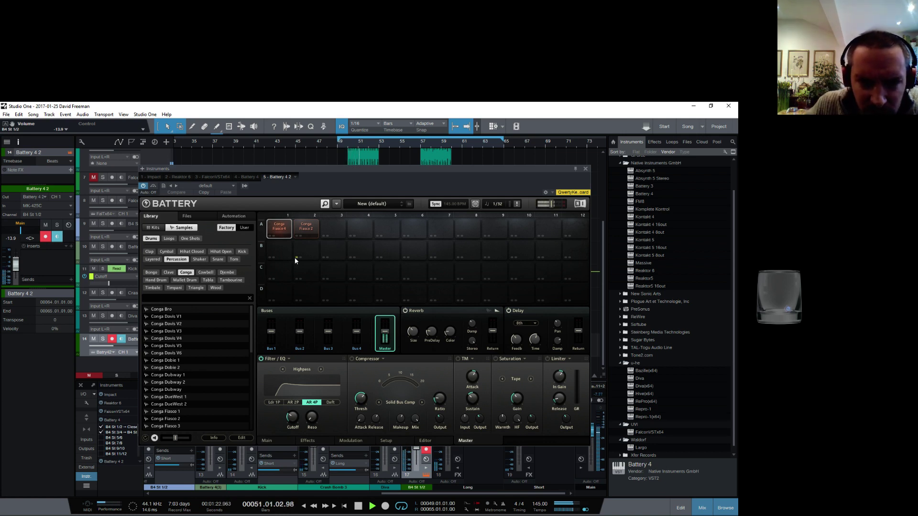
left_click(280, 441)
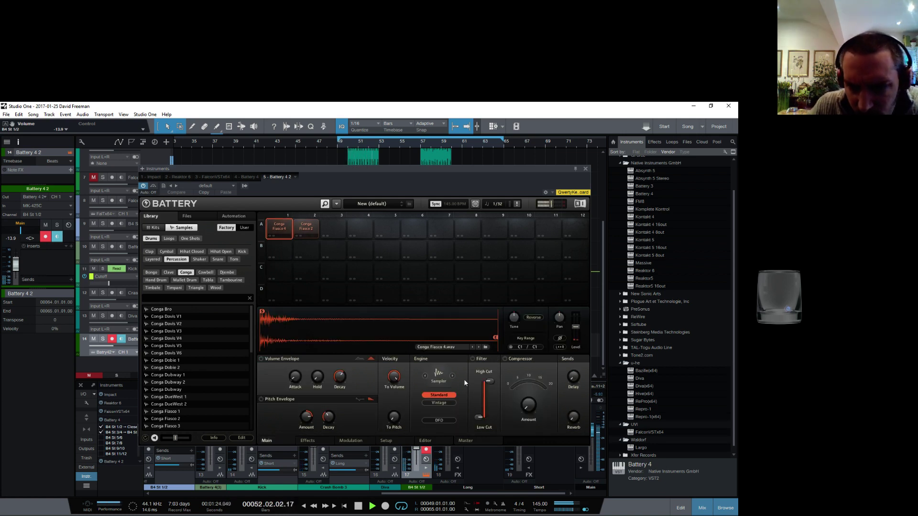
left_click(440, 381)
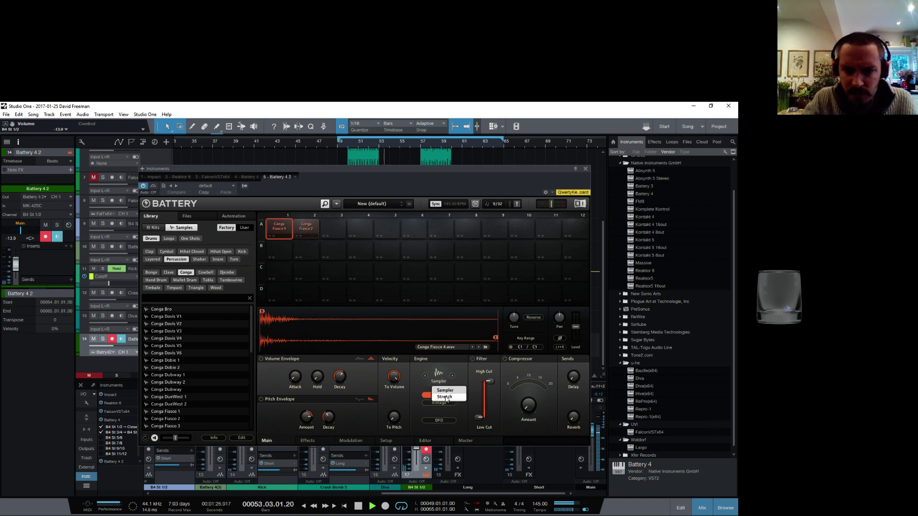
left_click(445, 397)
left_click(306, 228)
left_click(439, 381)
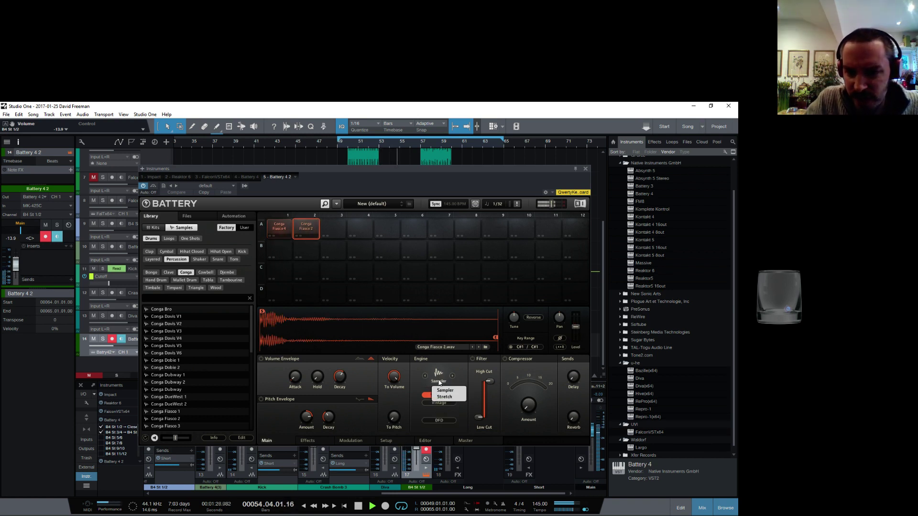
left_click(444, 397)
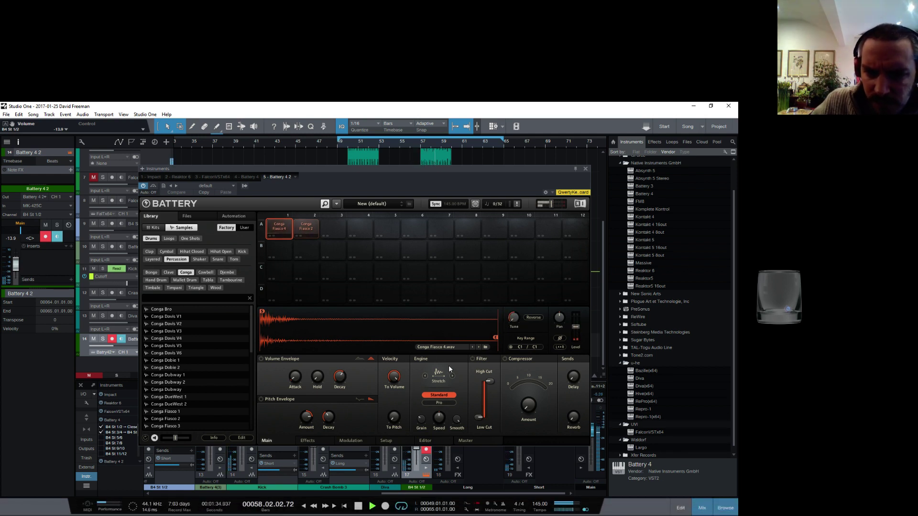
left_click(300, 231)
mouse_move(518, 321)
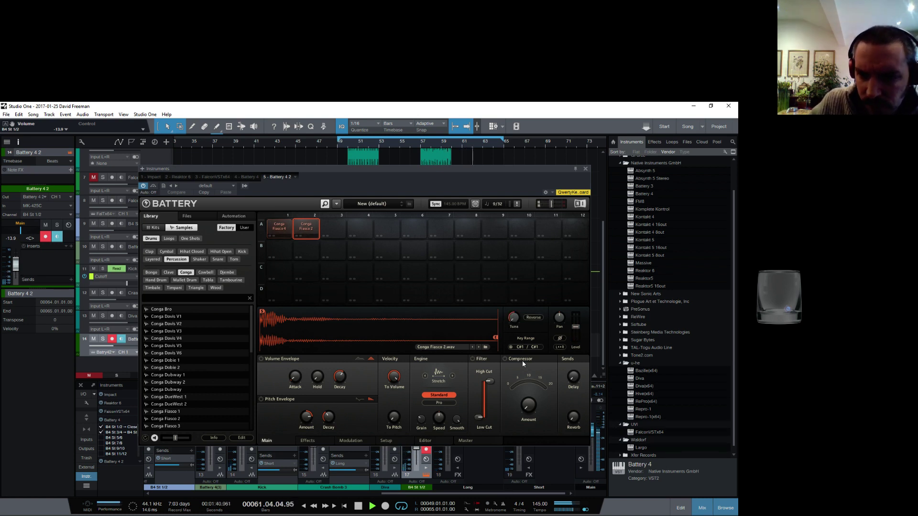
Enable LoFi on the Conga Fiasco 2 cell, keeping its Saturation type on Tape, and adjust the Bits and Hertz amounts
left_click(308, 441)
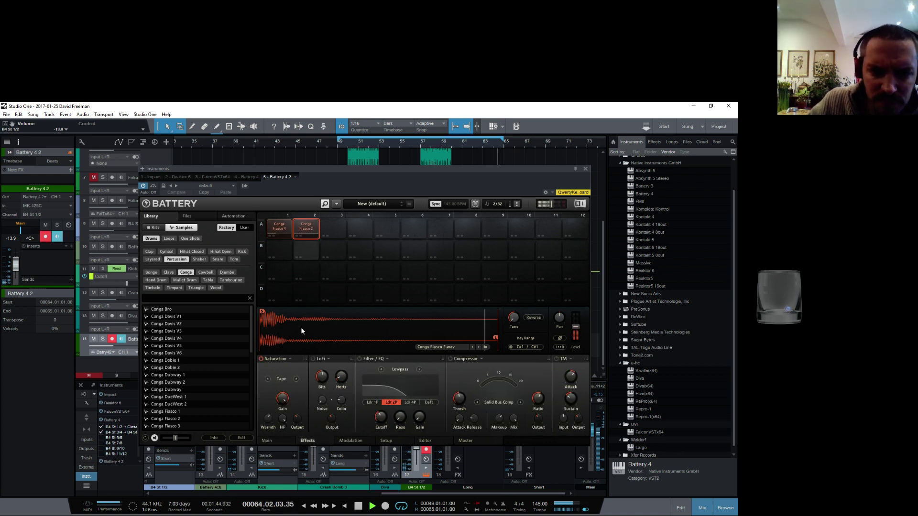
left_click(283, 379)
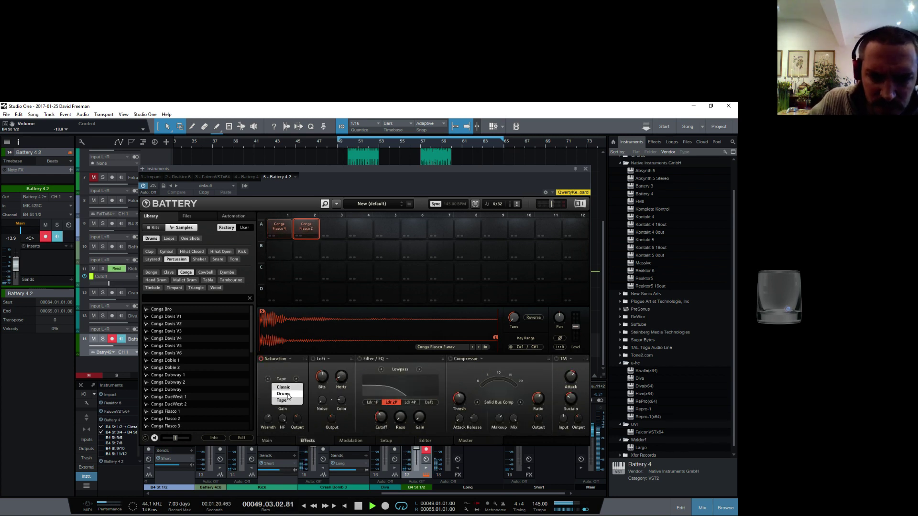
left_click(274, 365)
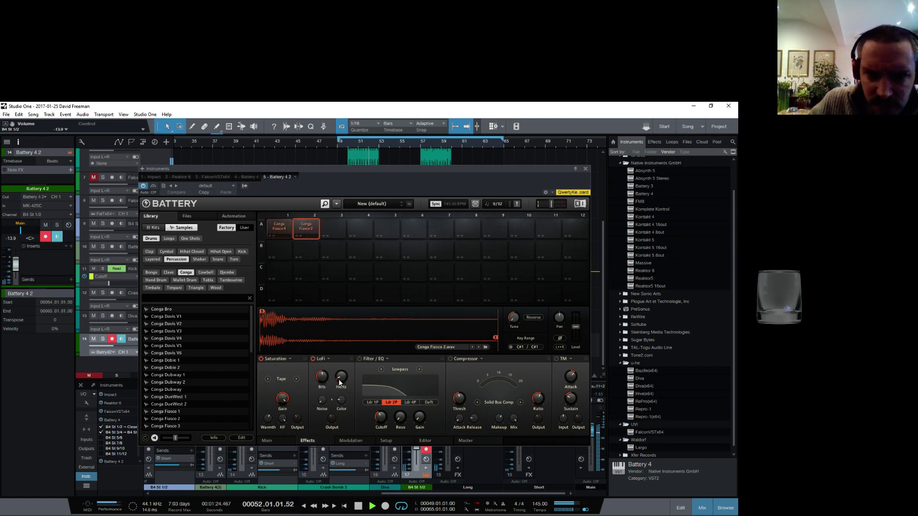
left_click_drag(322, 374, 319, 457)
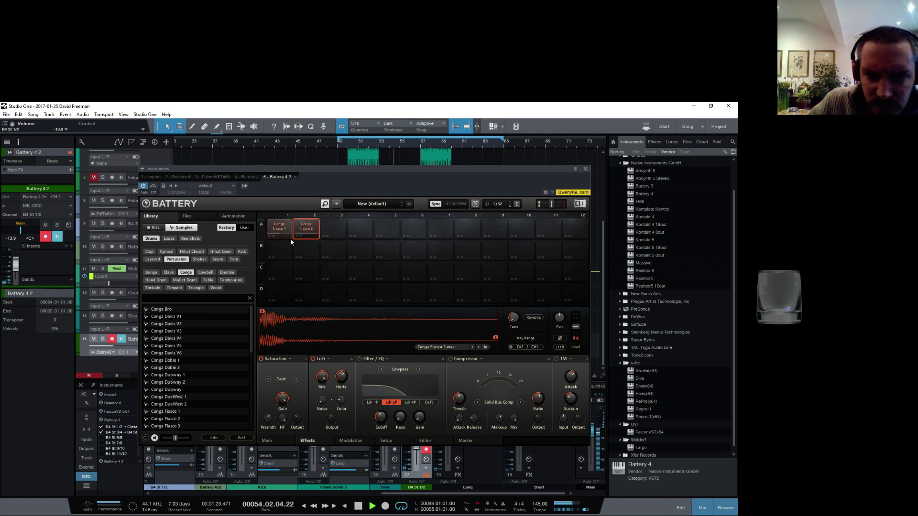
left_click_drag(339, 403, 339, 407)
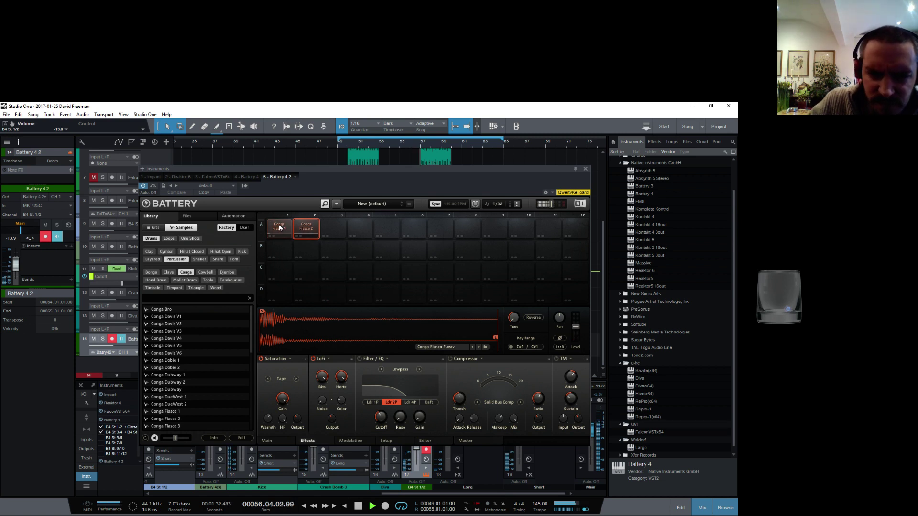
Enable LoFi on the Conga Fiasco 4 cell, adjust its Bits and Hertz, and readjust Conga Fiasco 2's Hertz
left_click(313, 359)
left_click_drag(342, 377, 340, 323)
left_click_drag(325, 379, 320, 466)
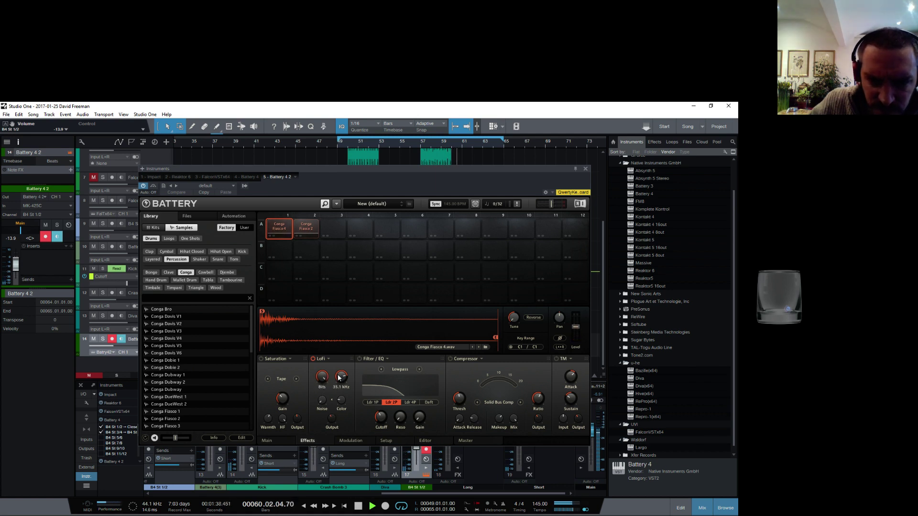
left_click_drag(339, 377, 330, 417)
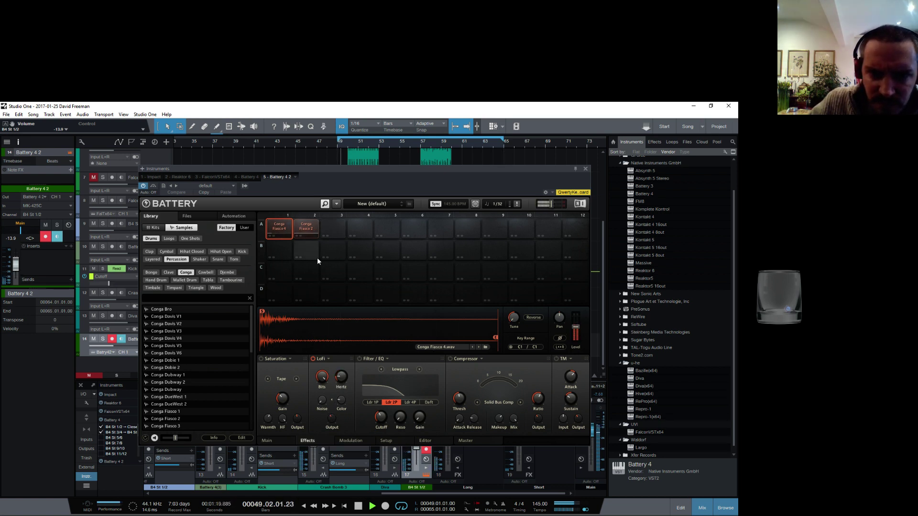
left_click(305, 228)
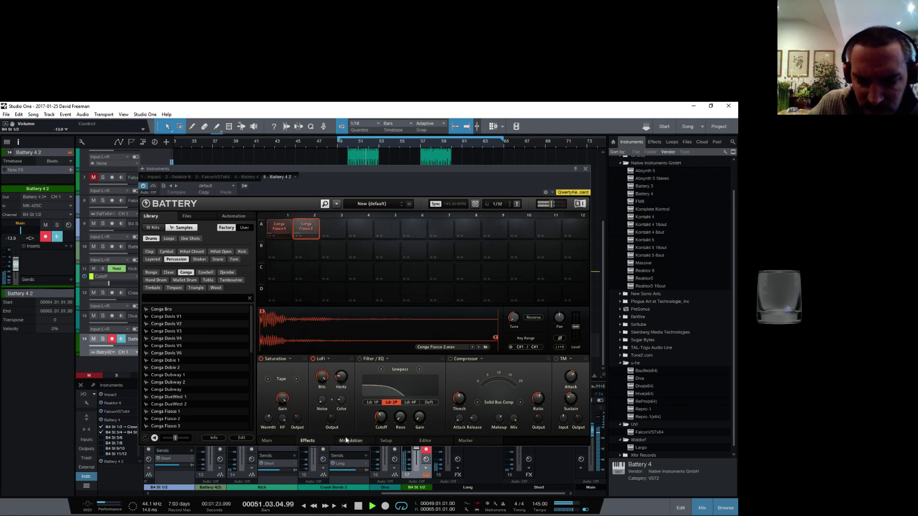
left_click_drag(341, 376, 342, 378)
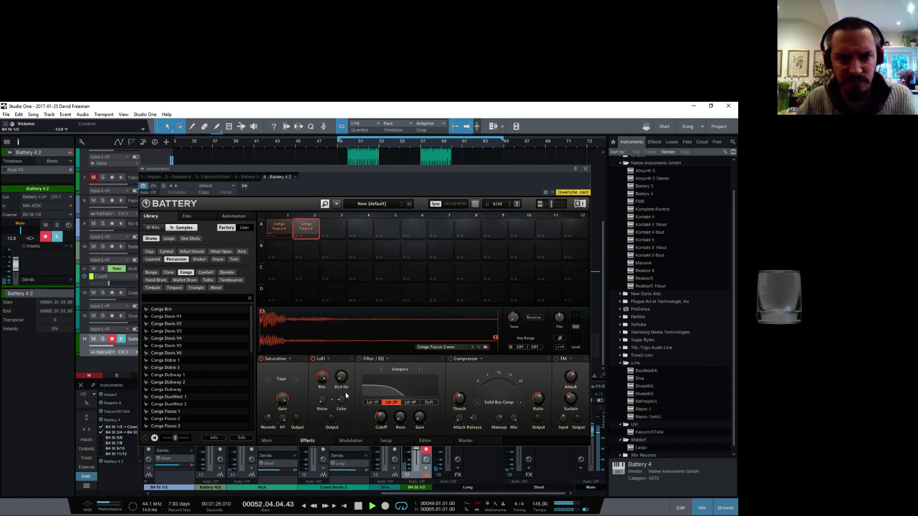
Close the Battery window, show the Battery 4 2 notes in the note editor and place the playback cursor at bar 55
left_click(585, 169)
double_click(347, 353)
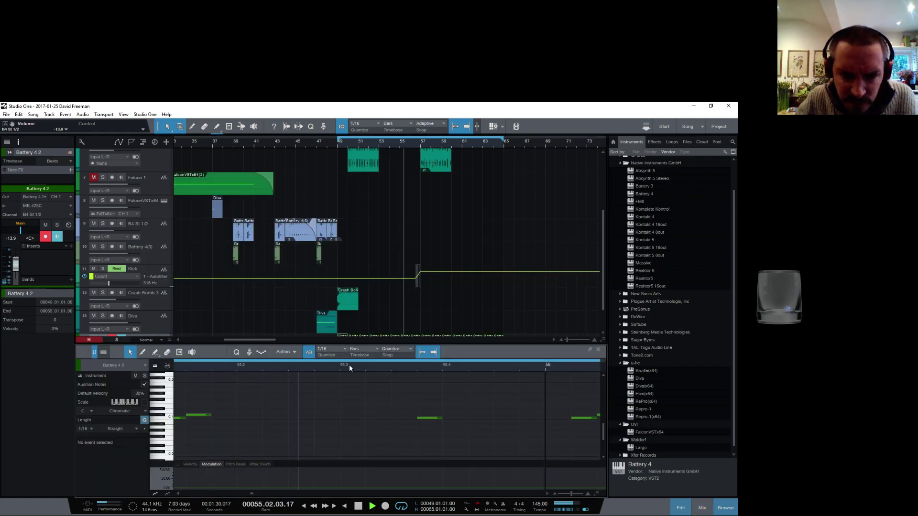
left_click_drag(334, 367, 383, 351)
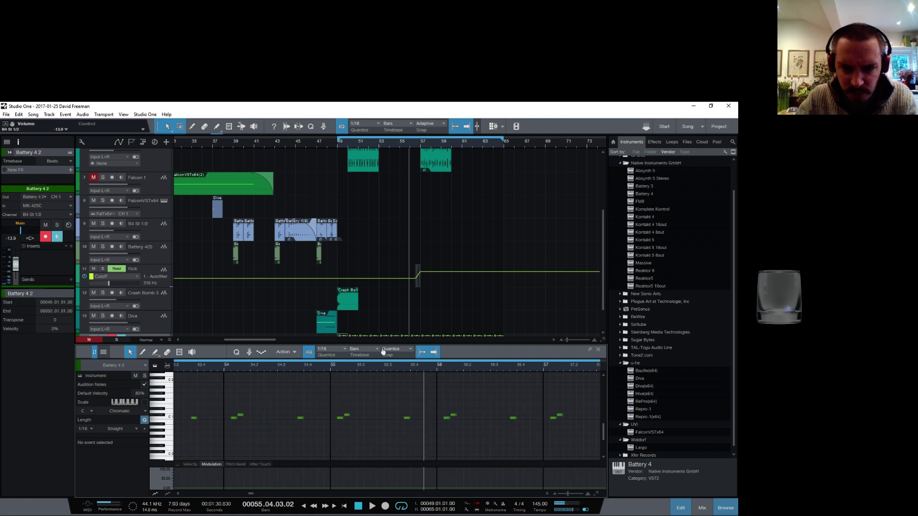
left_click(330, 370)
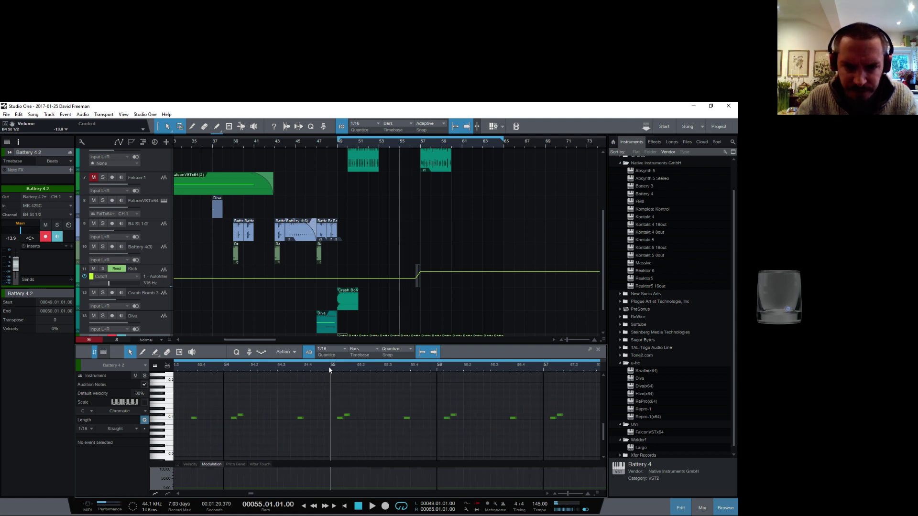
Solo the Battery 4 2 track instead of Diva, play the conga pattern alone and audition the C#1 note
left_click(103, 316)
key("space")
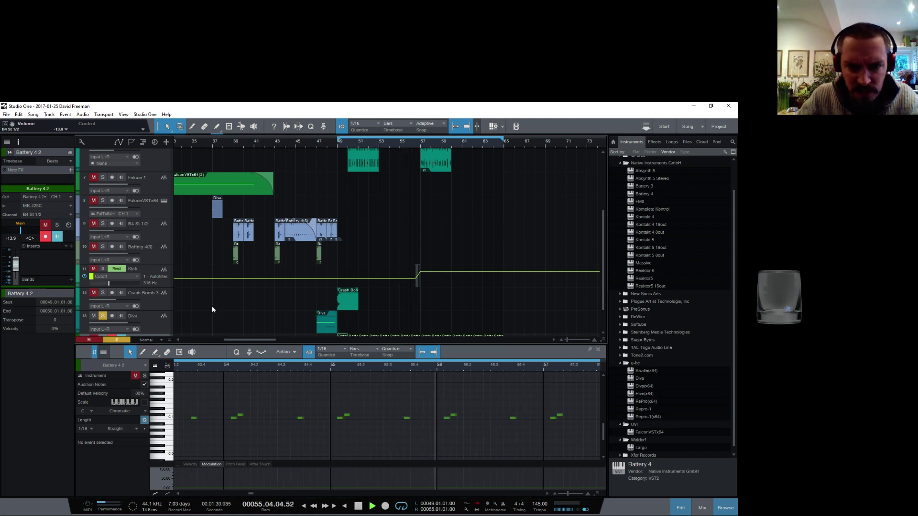
scroll(212, 310, "down", 2)
left_click(102, 280)
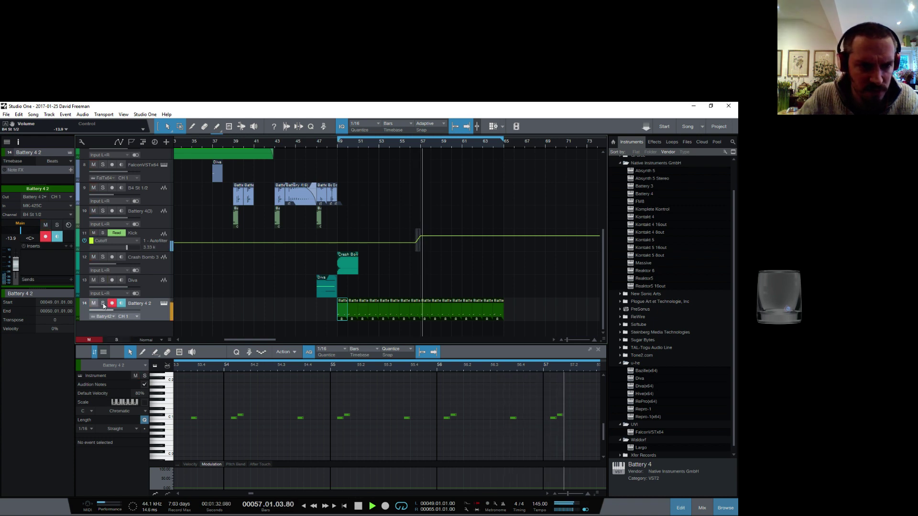
left_click(103, 304)
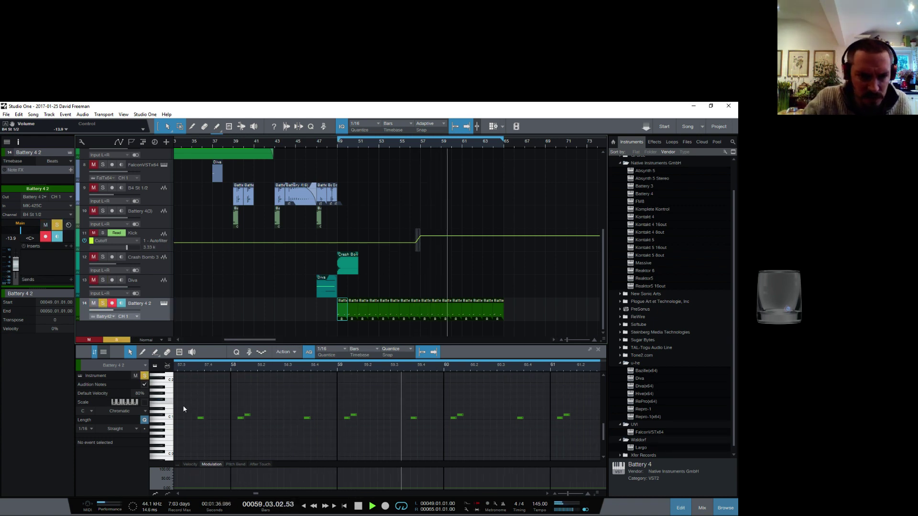
left_click(161, 415)
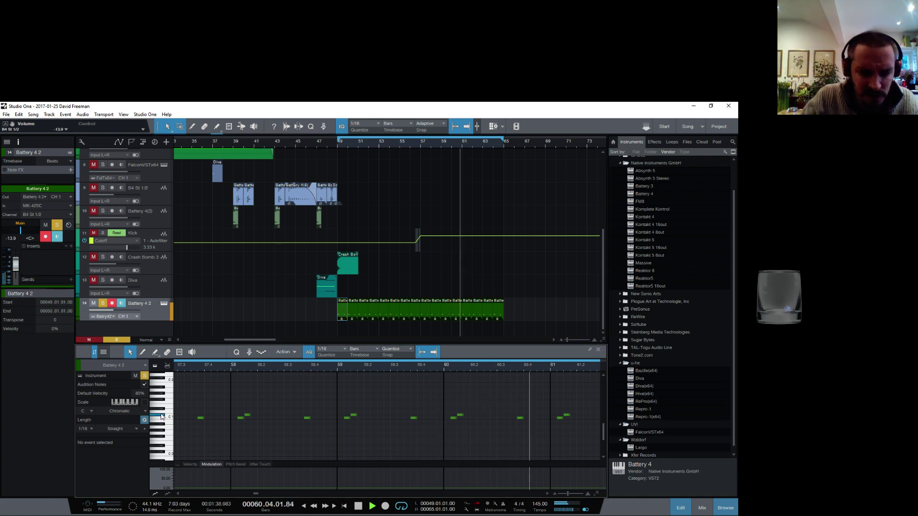
key("space")
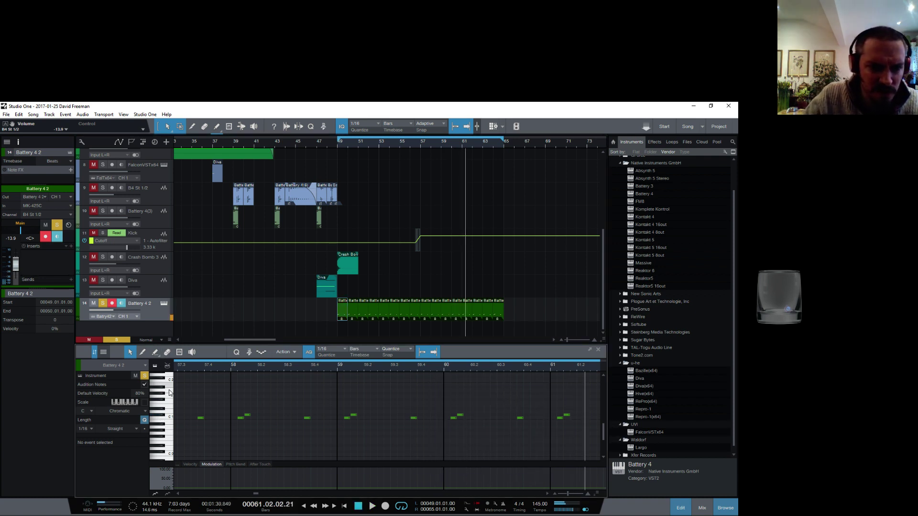
Reopen Battery, then adjust Conga Fiasco 2's tuning and LoFi Hertz while the soloed pattern plays
left_click(164, 305)
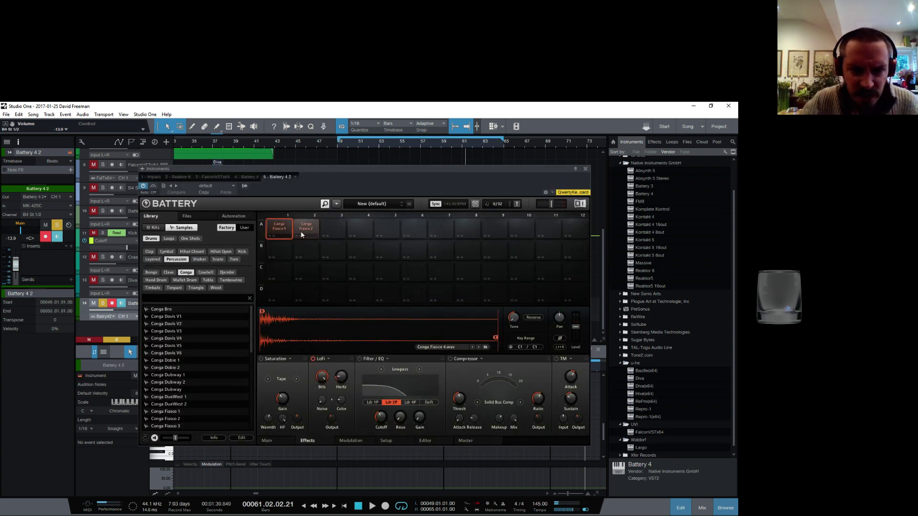
left_click(301, 235)
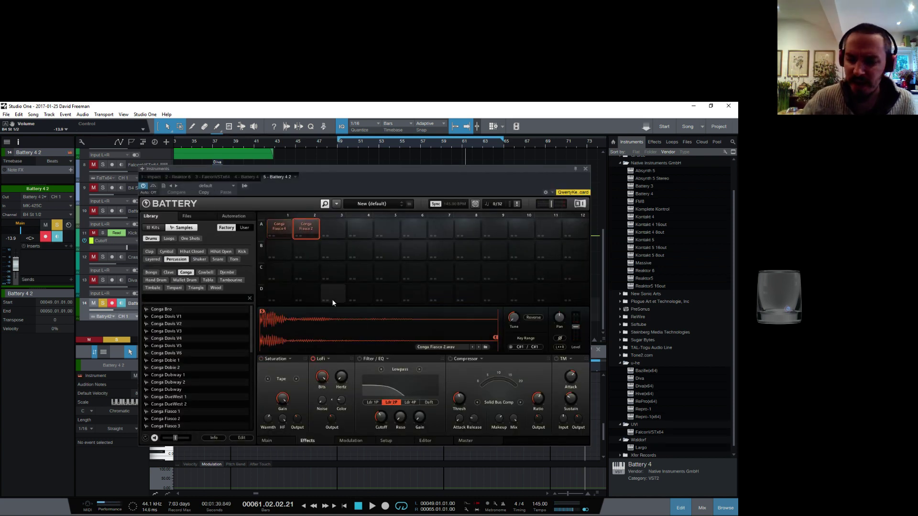
key("space")
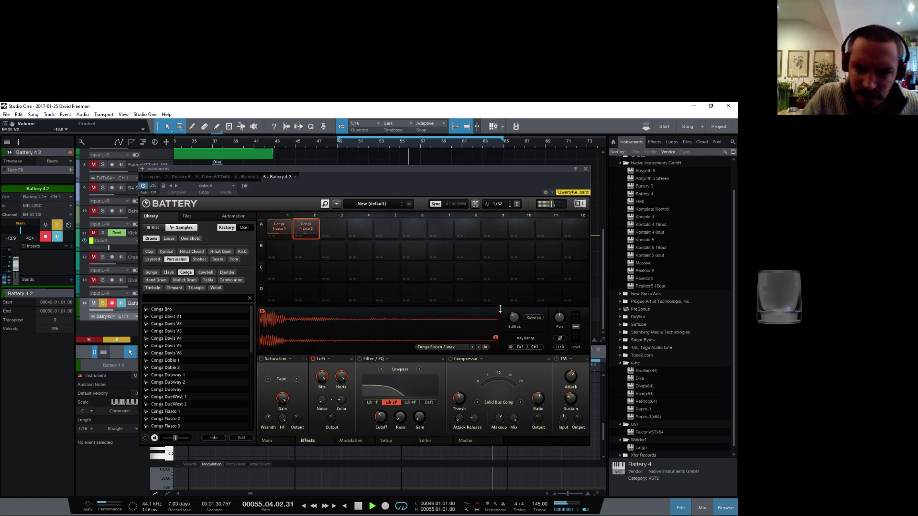
mouse_move(339, 391)
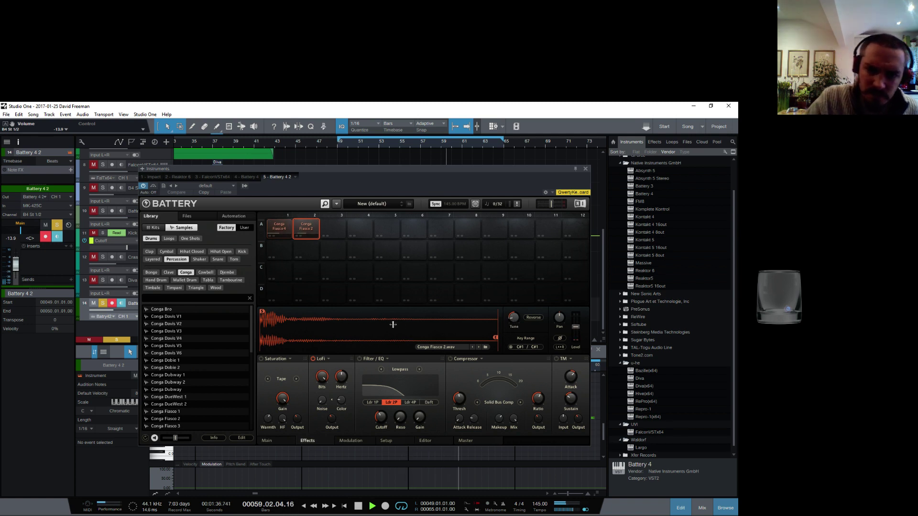
left_click_drag(342, 369, 339, 387)
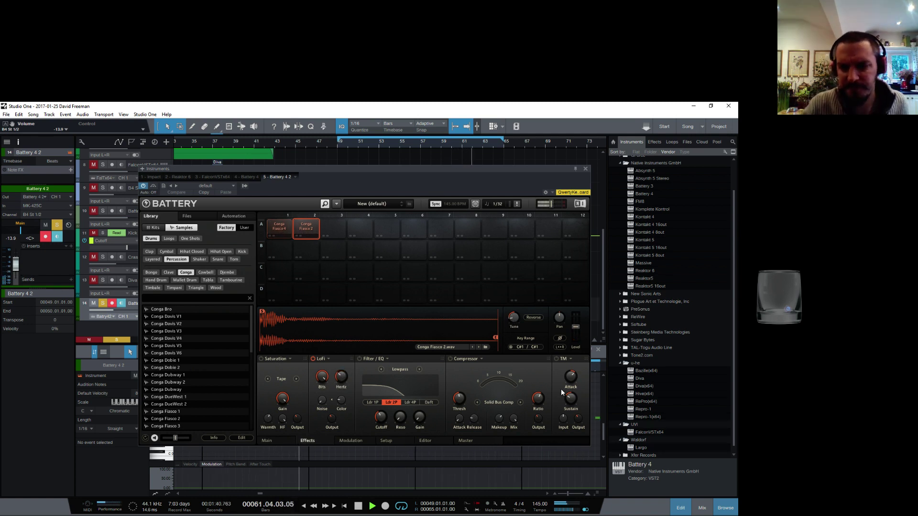
Adjust the Stretch engine's Speed on the Conga Fiasco 4 cell
left_click(277, 226)
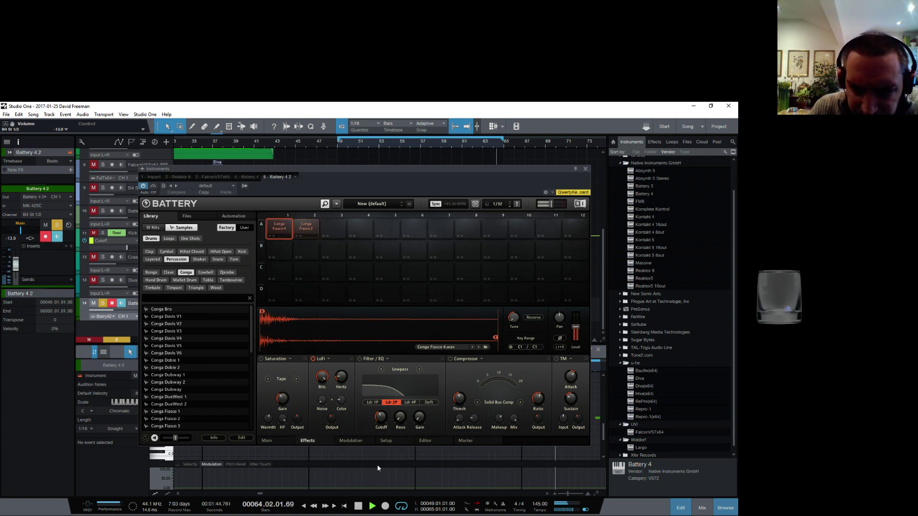
left_click(274, 440)
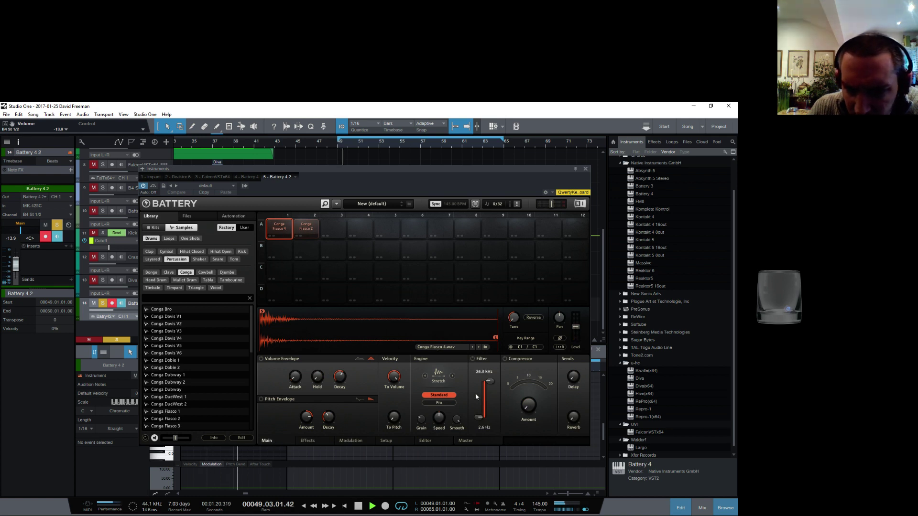
left_click_drag(439, 421, 436, 447)
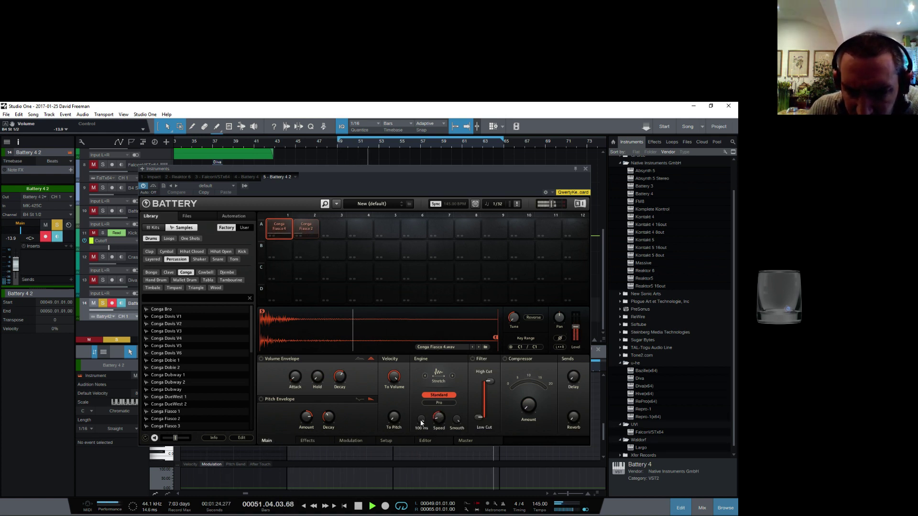
Try the Pro and Standard stretch modes on the conga cells and set Conga Fiasco 4 to Pro
left_click(305, 227)
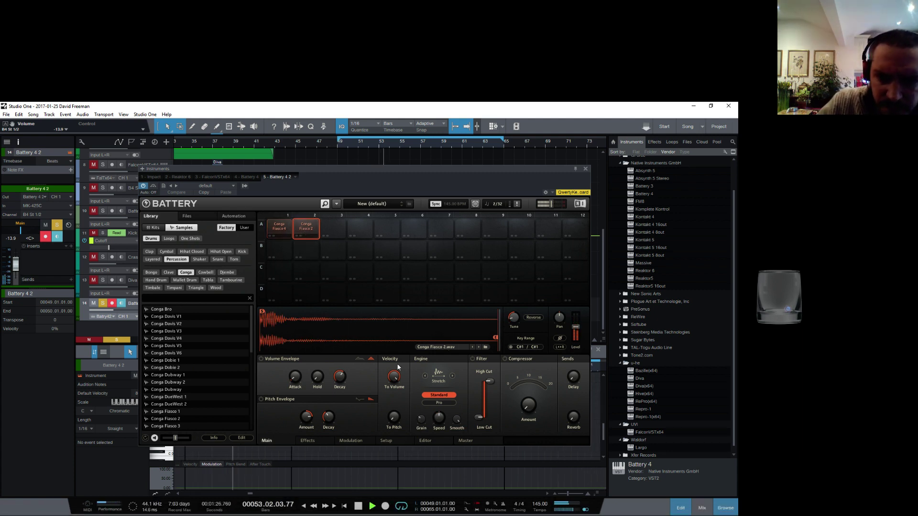
left_click(435, 404)
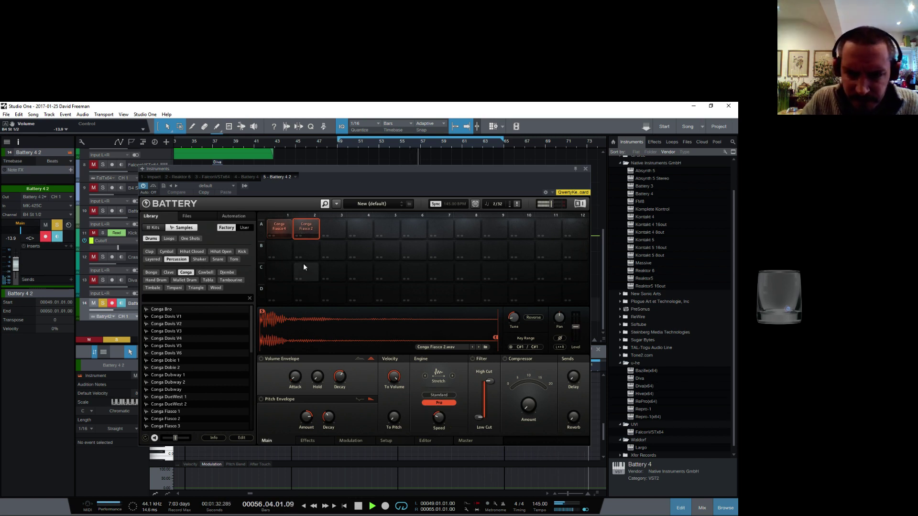
left_click(438, 395)
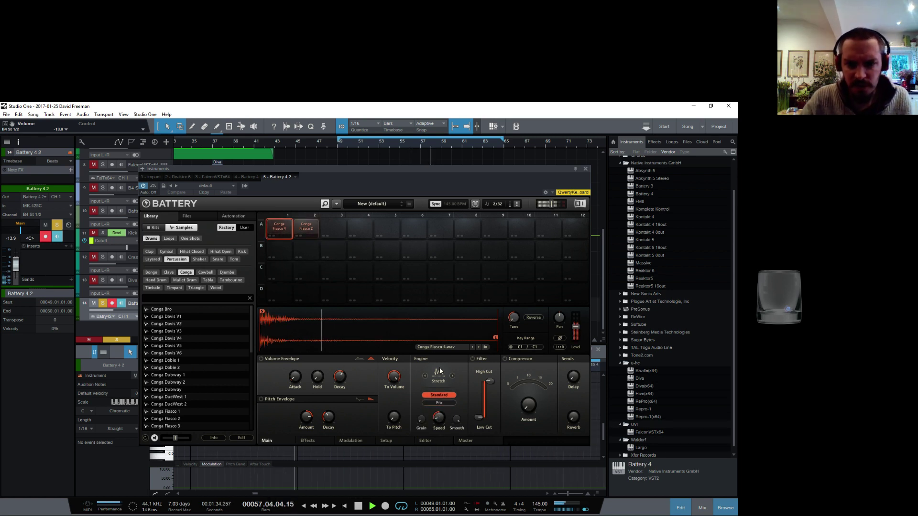
left_click(437, 403)
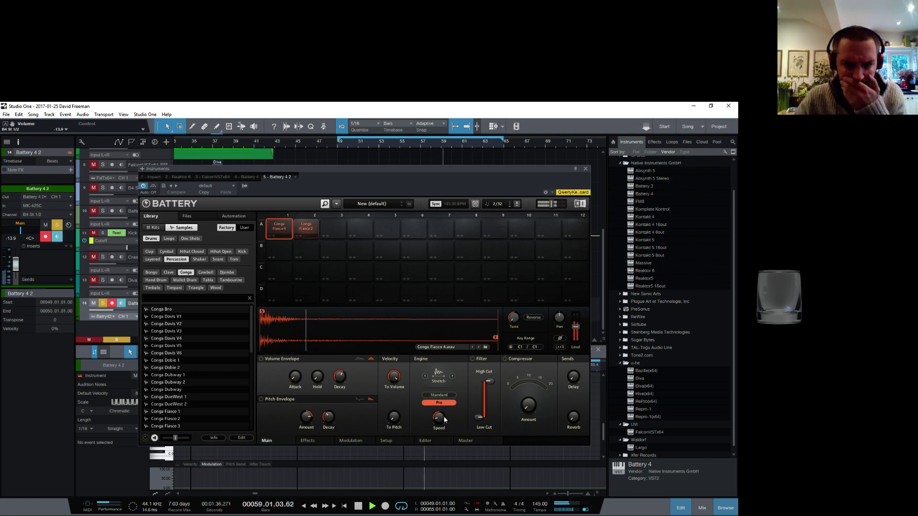
Fine-tune Conga Fiasco 4's stretch Speed, then enable its pitch envelope and lengthen the envelope's decay
left_click_drag(437, 411, 438, 405)
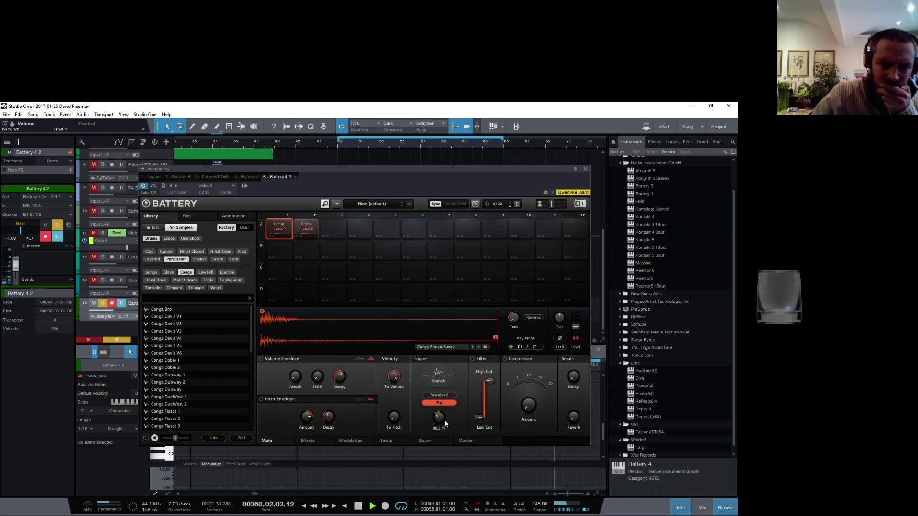
left_click(261, 400)
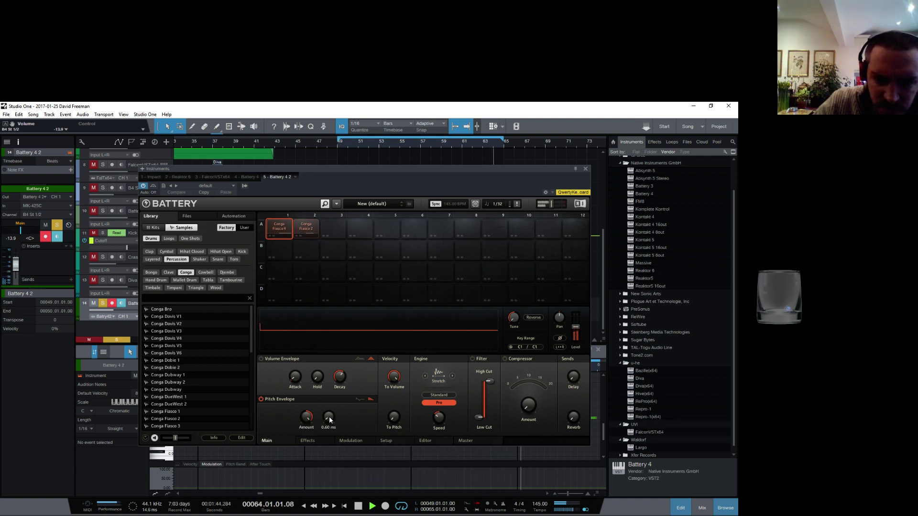
left_click_drag(330, 420, 321, 404)
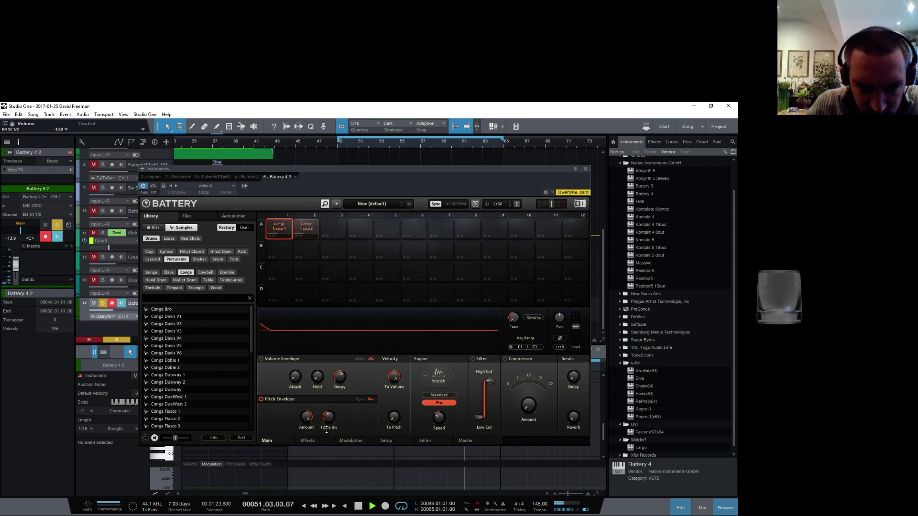
Switch off the pitch envelope on the Conga Fiasco 2 cell and adjust its Tune setting
left_click(305, 231)
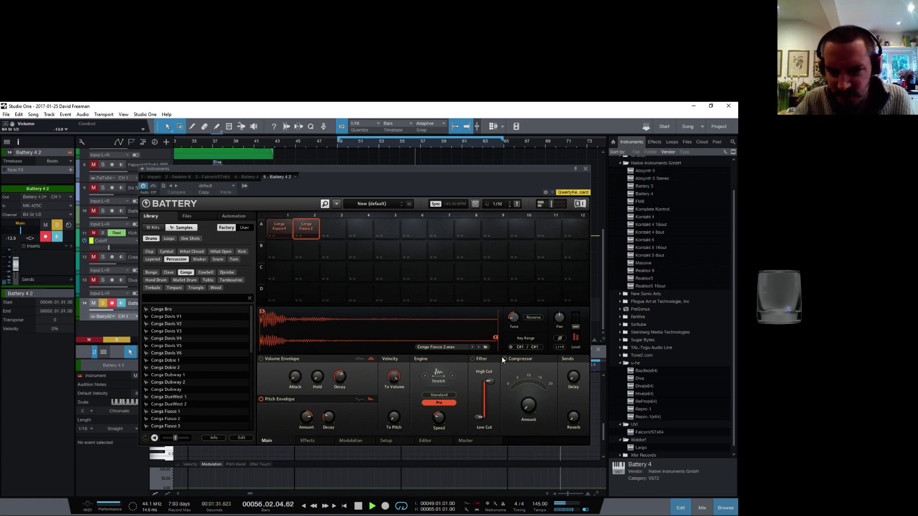
left_click(262, 399)
mouse_move(512, 320)
left_mouse_down()
mouse_move(505, 299)
mouse_move(506, 310)
left_mouse_up()
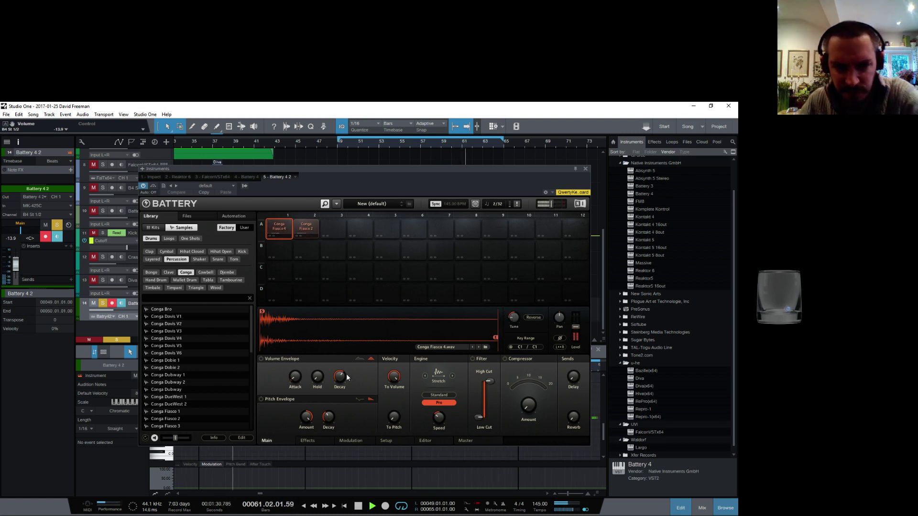
Shape Conga Fiasco 4 by enabling and adjusting its volume envelope, raising the filter's low cut and switching on the compressor
left_click(262, 359)
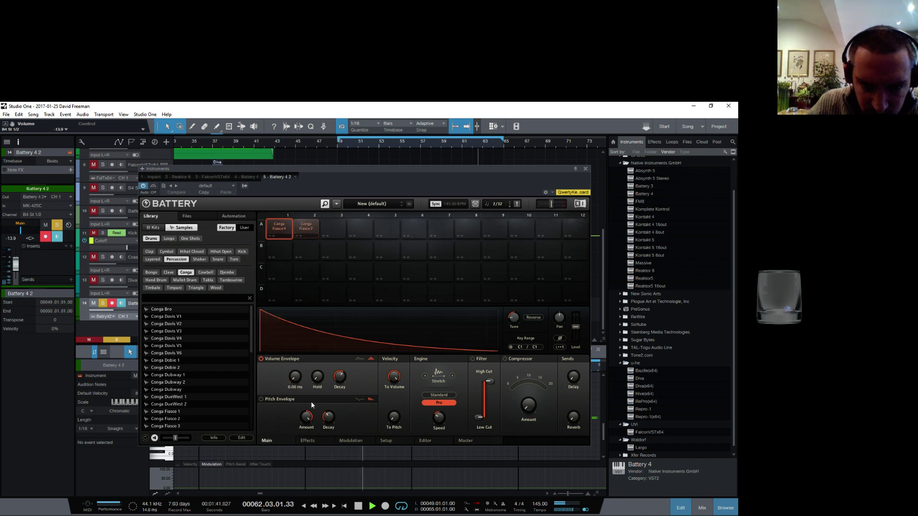
left_click_drag(337, 380, 317, 361)
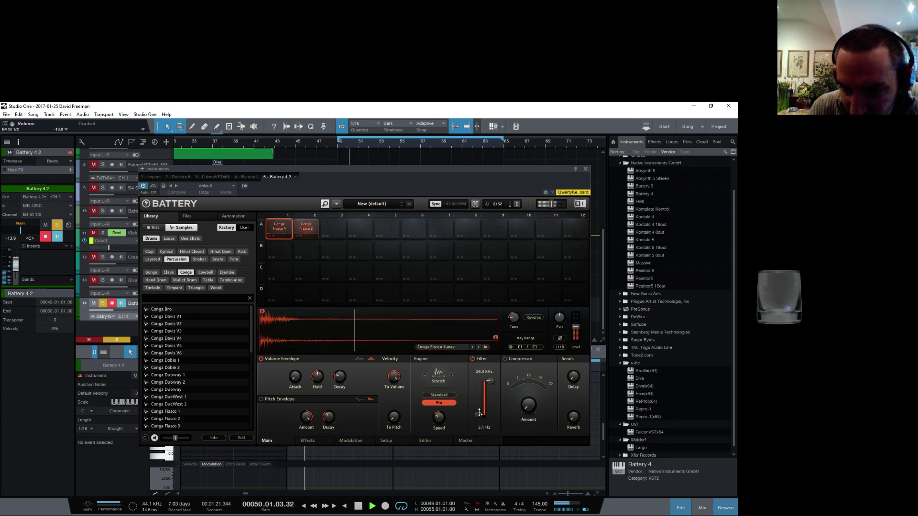
left_click_drag(478, 417, 479, 402)
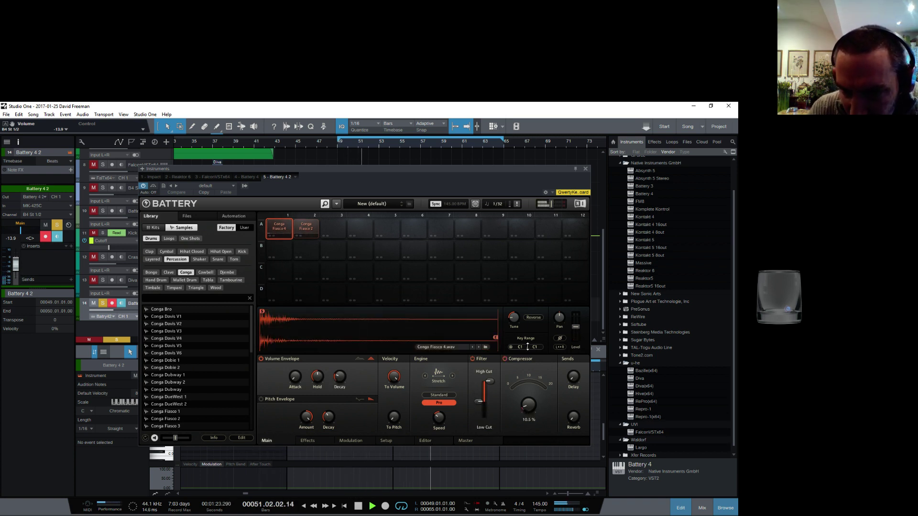
left_click(505, 359)
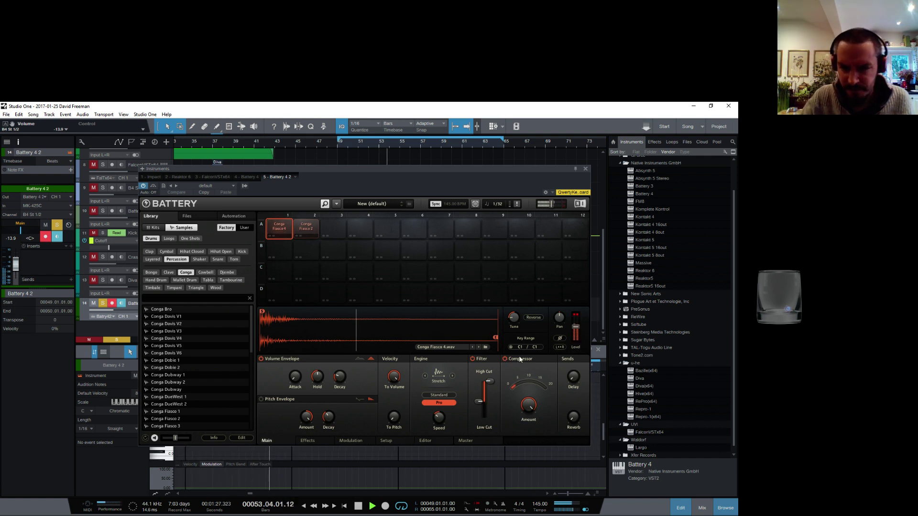
Enable the Saturation effect on Conga Fiasco 4, try the Drums type and set it to Classic
left_click(306, 441)
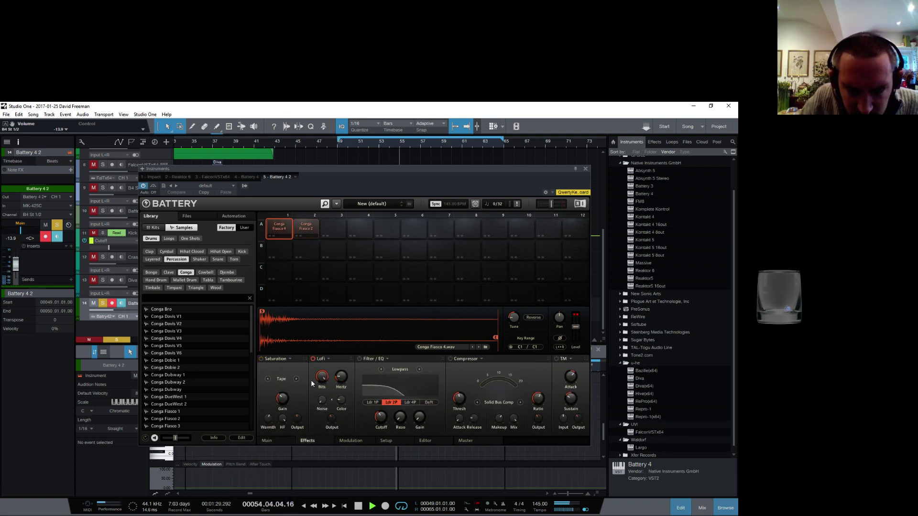
left_click(282, 380)
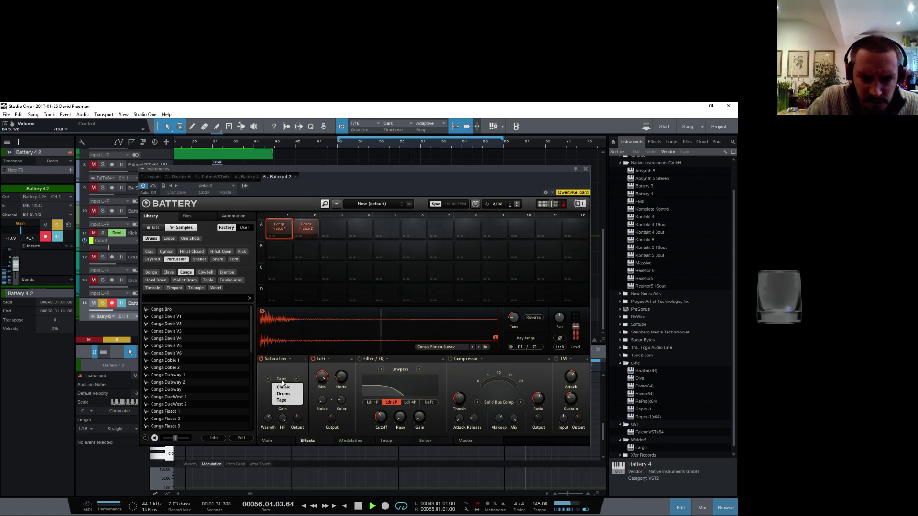
left_click(284, 392)
left_click(284, 378)
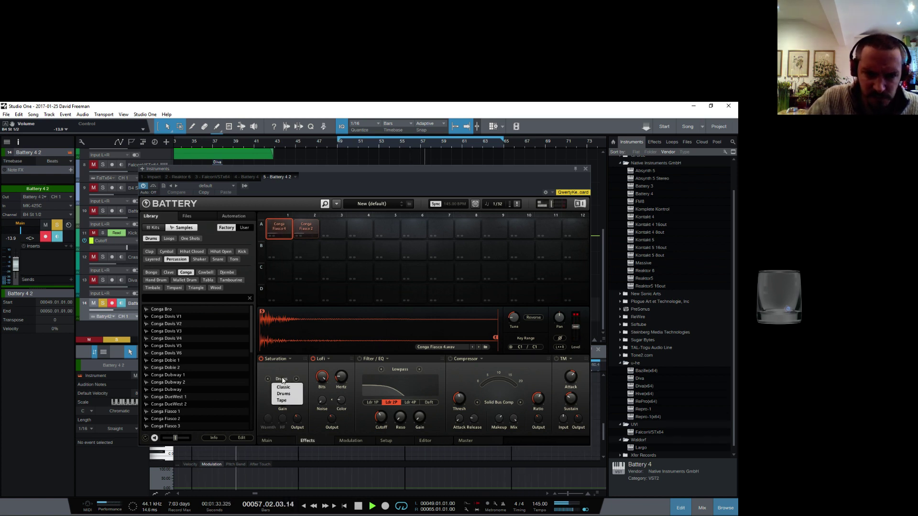
left_click(287, 390)
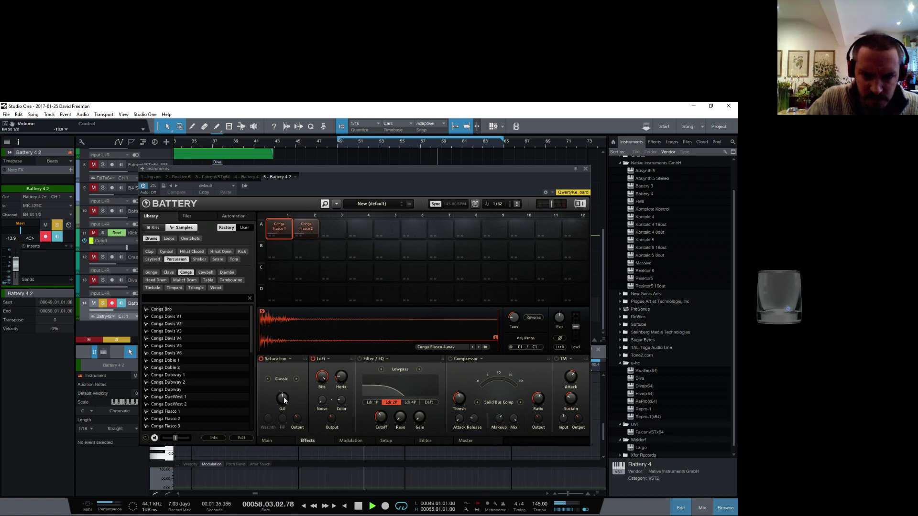
left_click(290, 358)
left_click(278, 365)
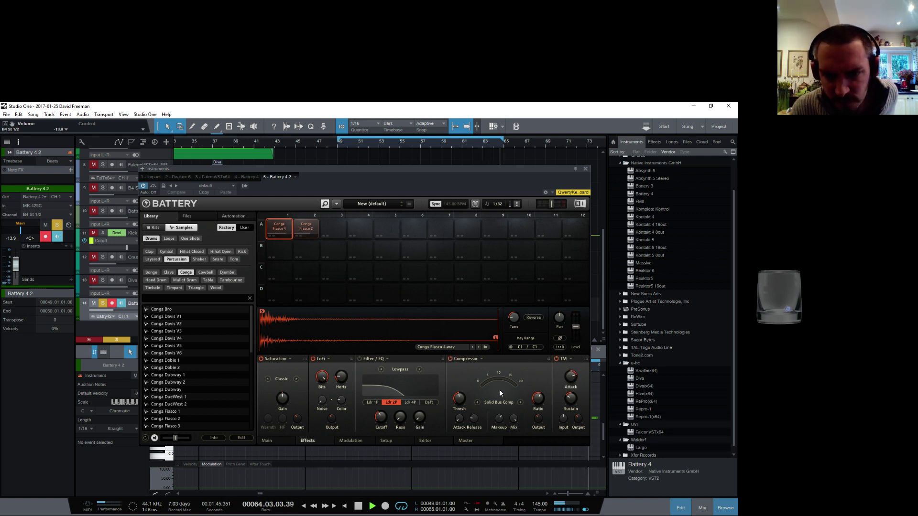
Keep the Solid Bus compressor type for Conga Fiasco 4, setting its release to 100 and threshold to -5.8 dB
left_click(493, 403)
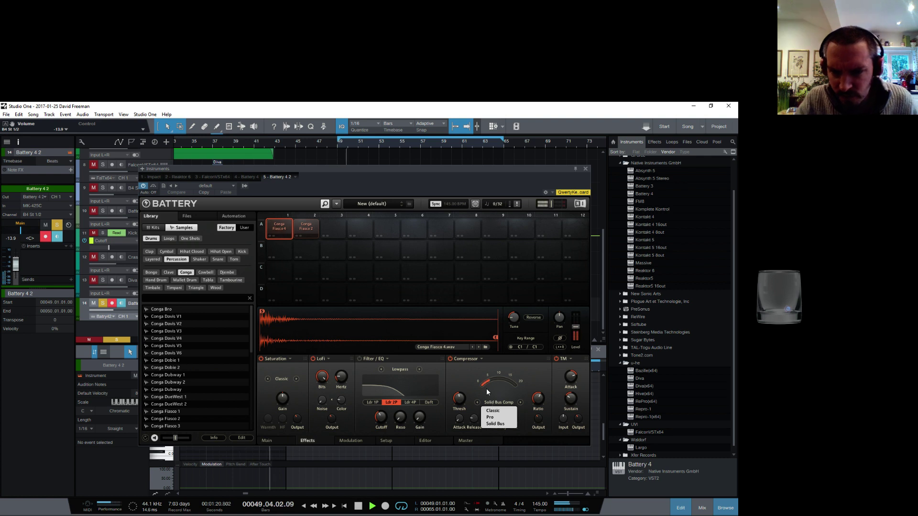
left_click(486, 389)
left_click_drag(474, 418, 469, 452)
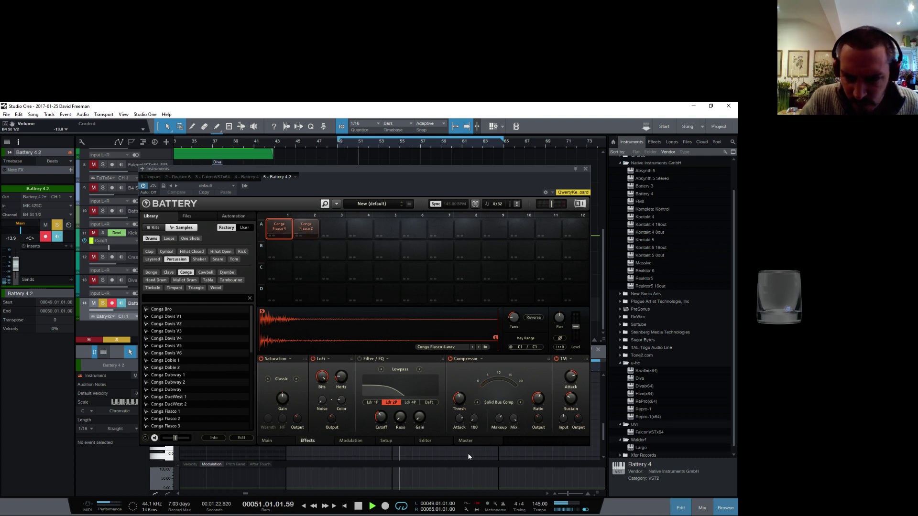
mouse_move(459, 399)
left_mouse_down()
mouse_move(455, 432)
mouse_move(463, 382)
left_mouse_up()
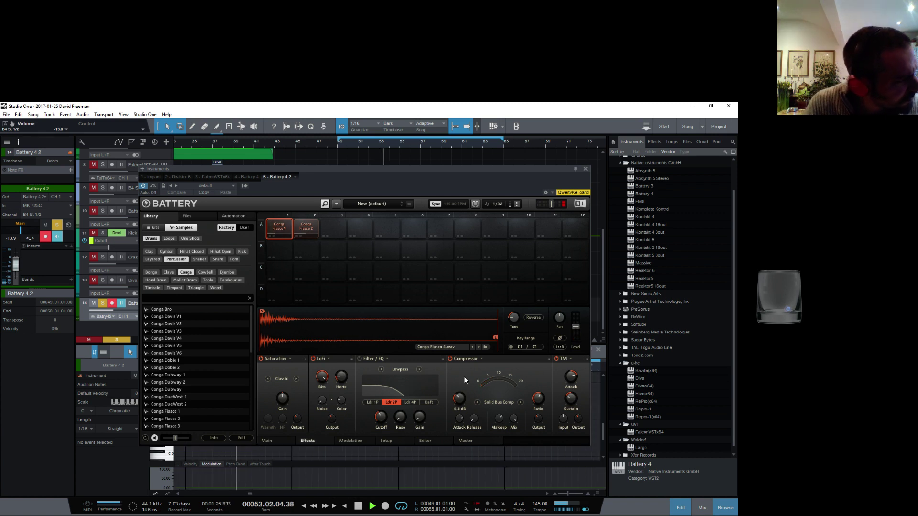
Close Battery, stop playback, undo the repeated conga duplications and delete the extra event so only bar 49's remains
left_click(584, 169)
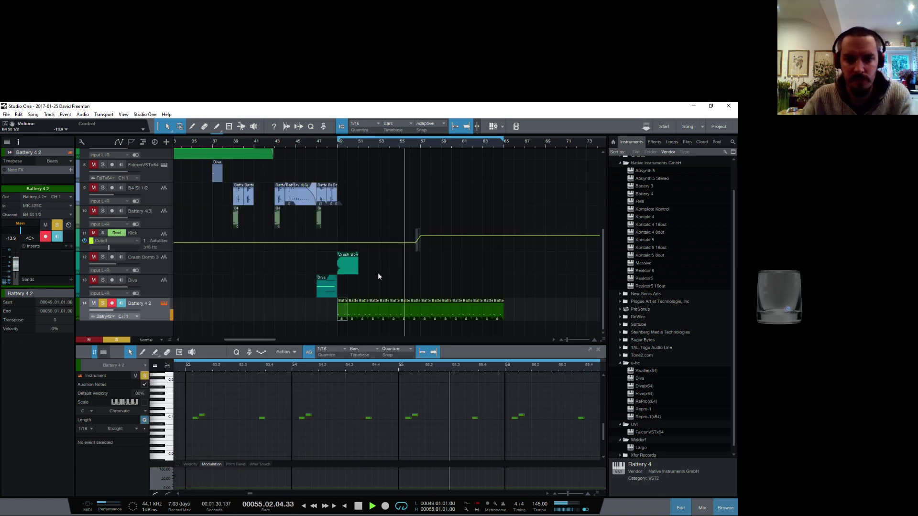
key("space")
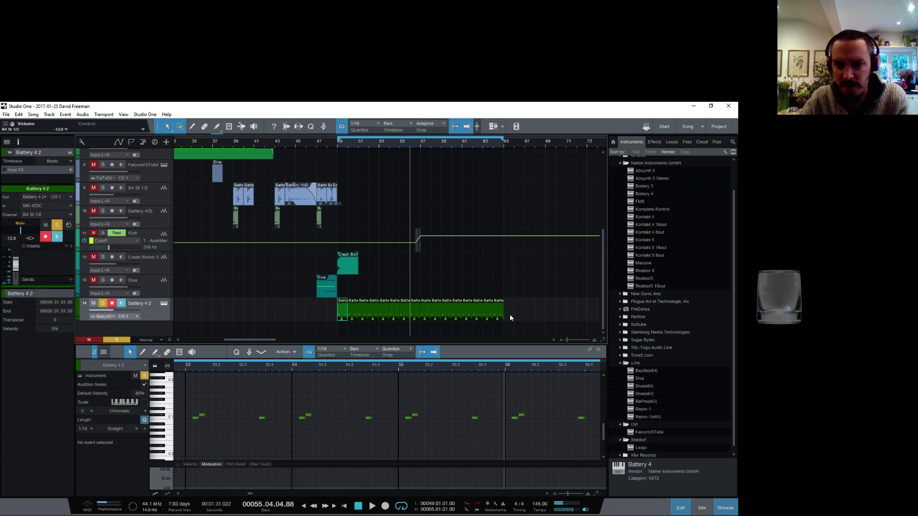
key("ctrl+z")
right_click(354, 315)
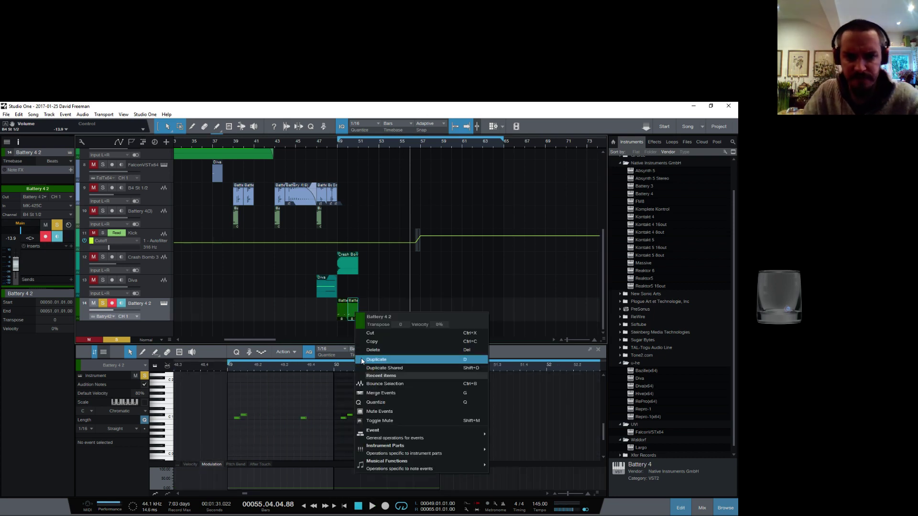
left_click(369, 352)
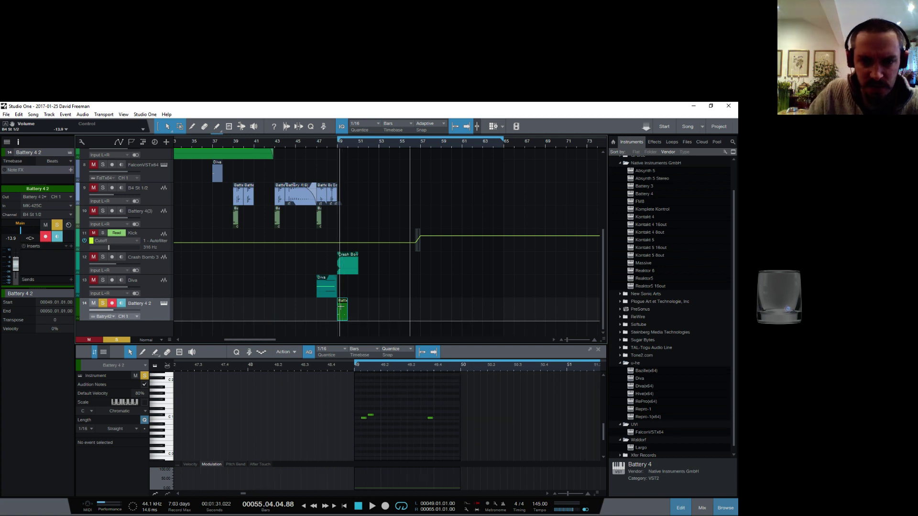
Transform the Battery 4 2 instrument track into an audio track and play back the rendered bar 49 event
right_click(162, 321)
left_click(218, 418)
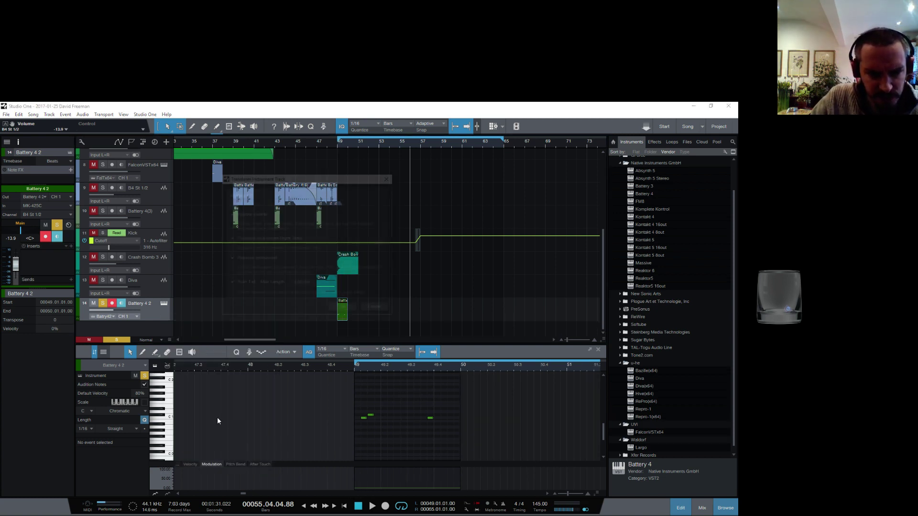
left_click(344, 305)
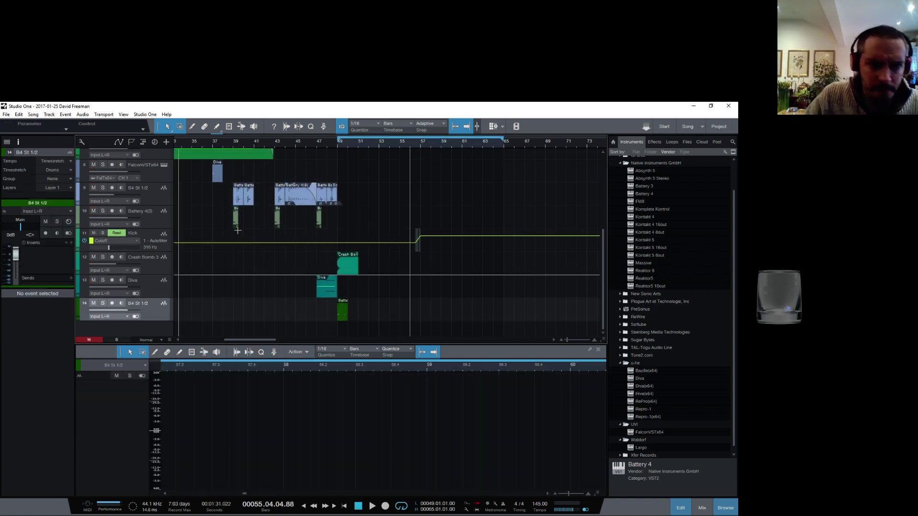
key("space")
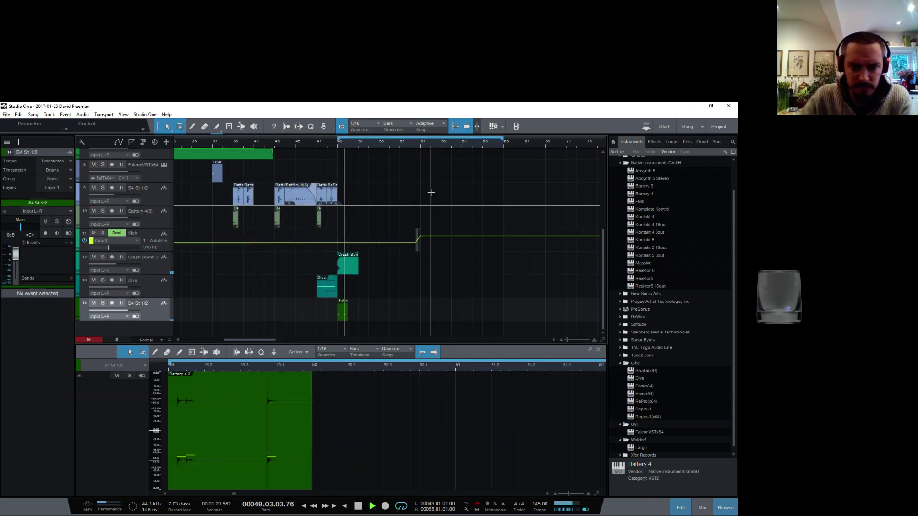
key("space")
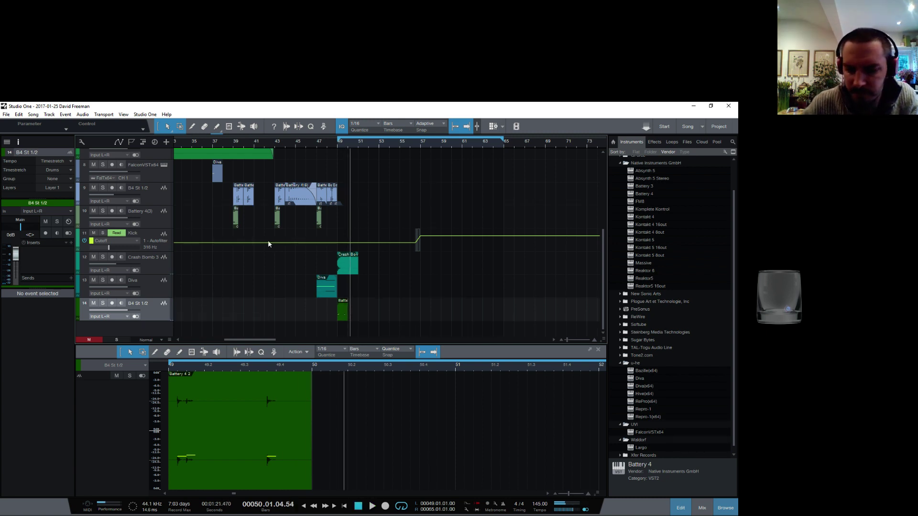
key("space")
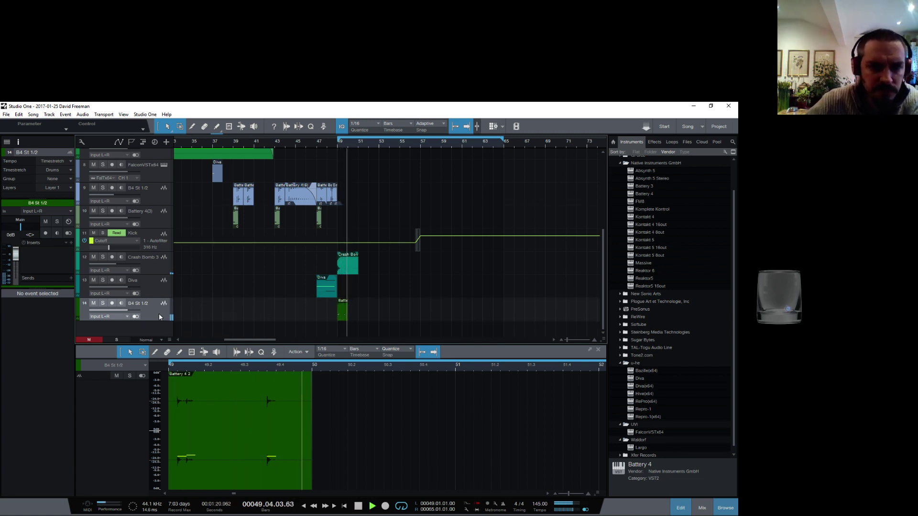
key("space")
Normalize the audio of the rendered conga event at bar 49
left_click(338, 317)
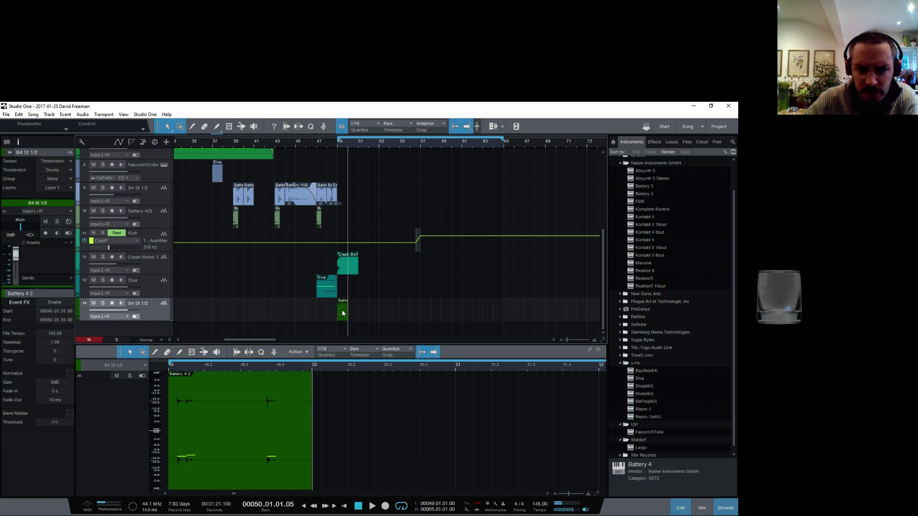
right_click(342, 313)
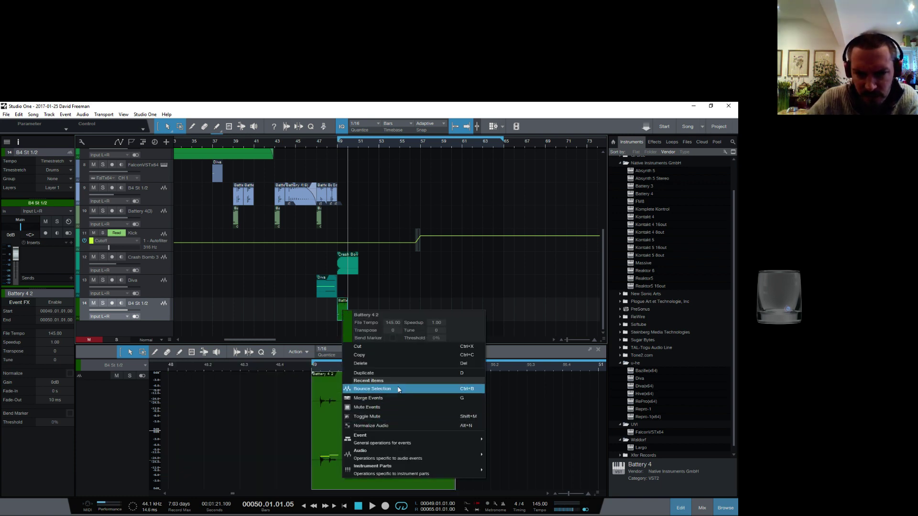
left_click(387, 424)
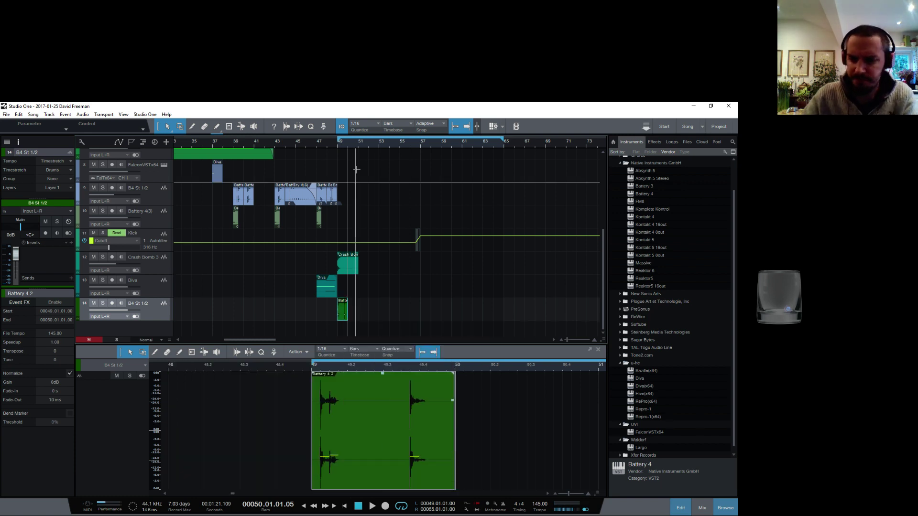
Play back the normalized conga event, then show the mixer and lower the highlighted B4 St 1/2 channel to -12.4 dB
key("space")
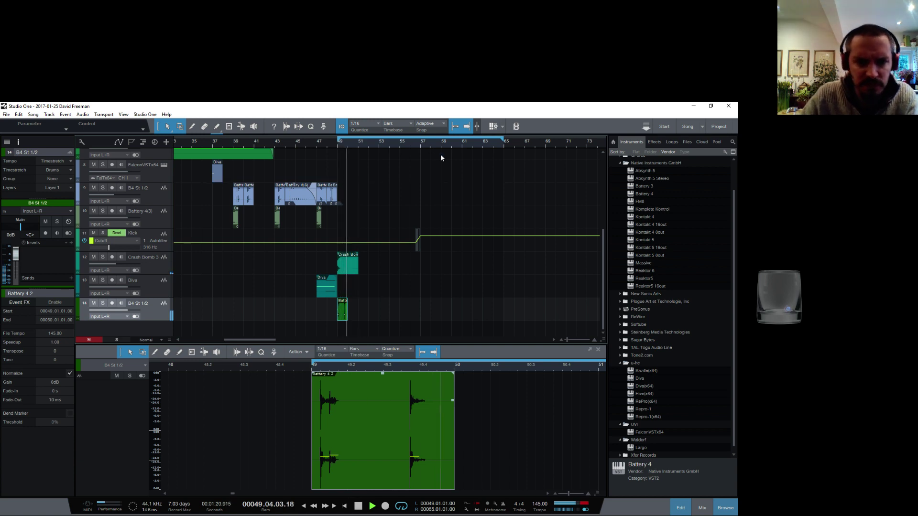
key("space")
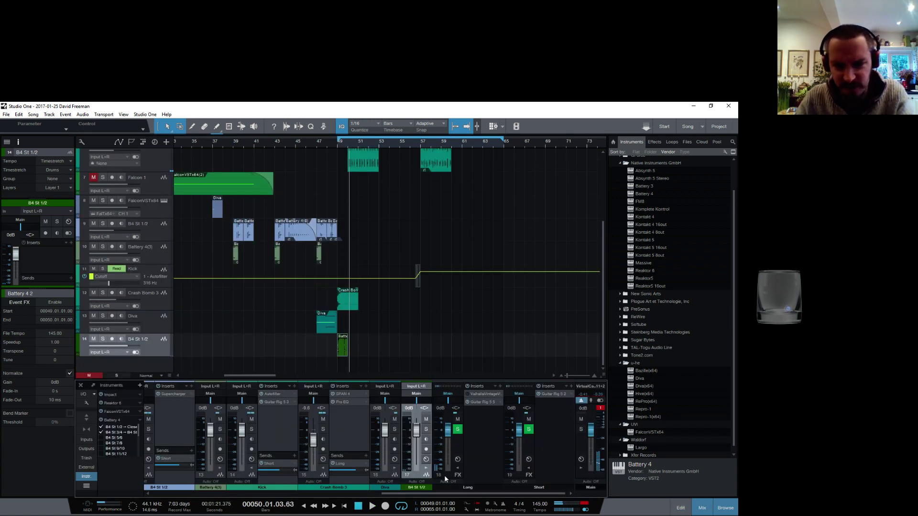
key("F3")
left_click_drag(416, 430, 413, 446)
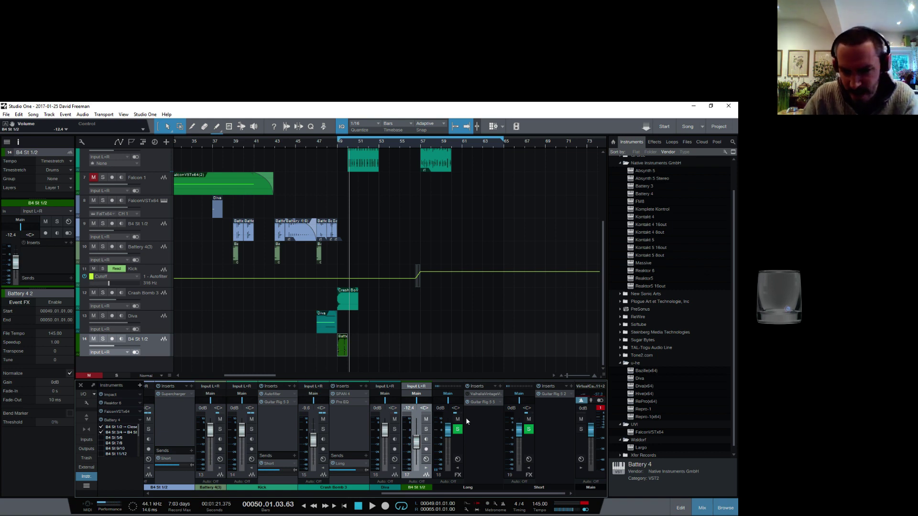
Insert the Supercharger compressor on the conga's B4 St 1/2 channel and enable its Punch option
left_click(426, 469)
left_click(468, 387)
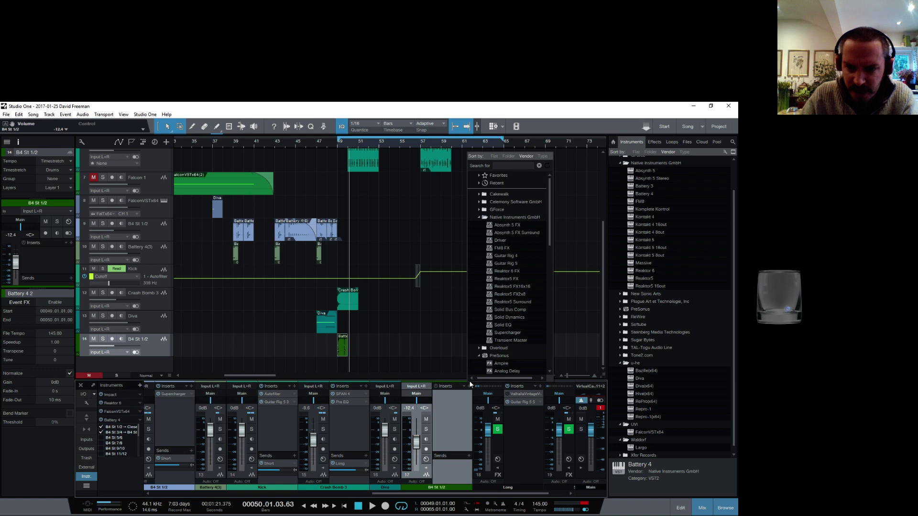
left_click(509, 334)
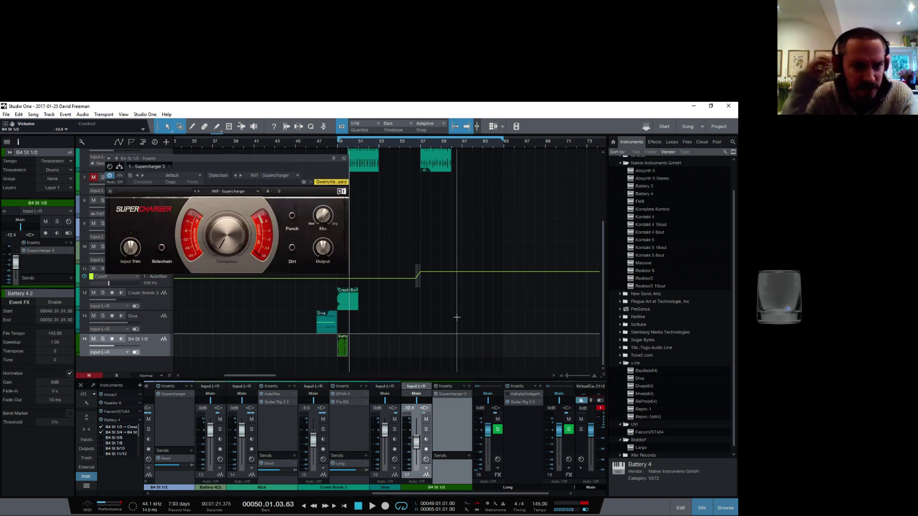
left_click(292, 216)
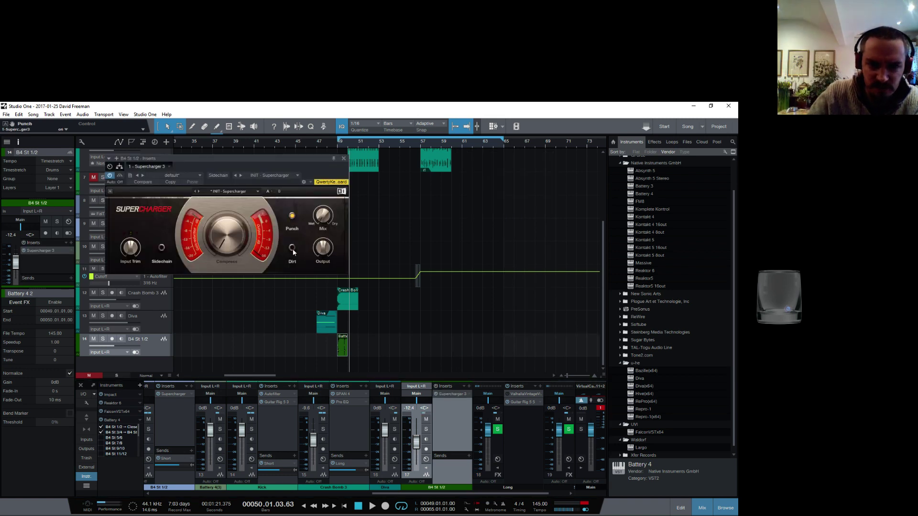
Enable Supercharger's Dirt option on the conga channel and play back the section from bar 49
left_click(343, 158)
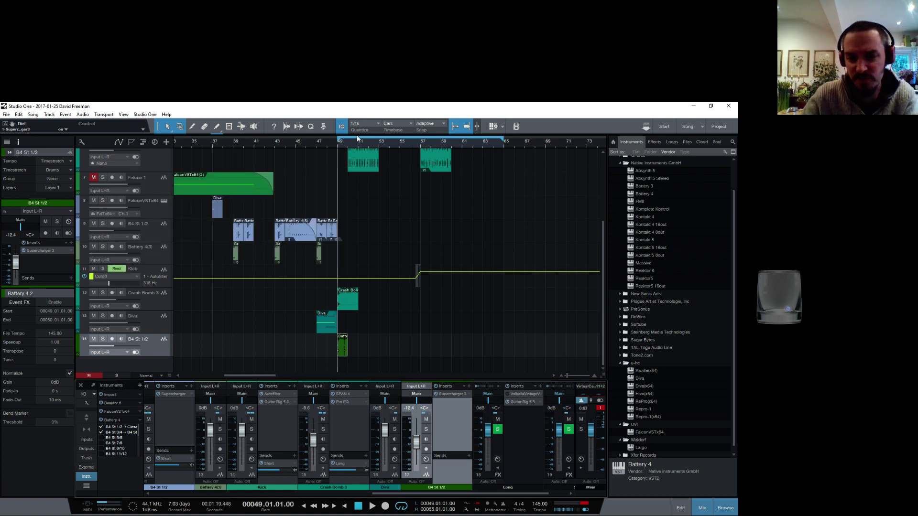
key("space")
key("space")
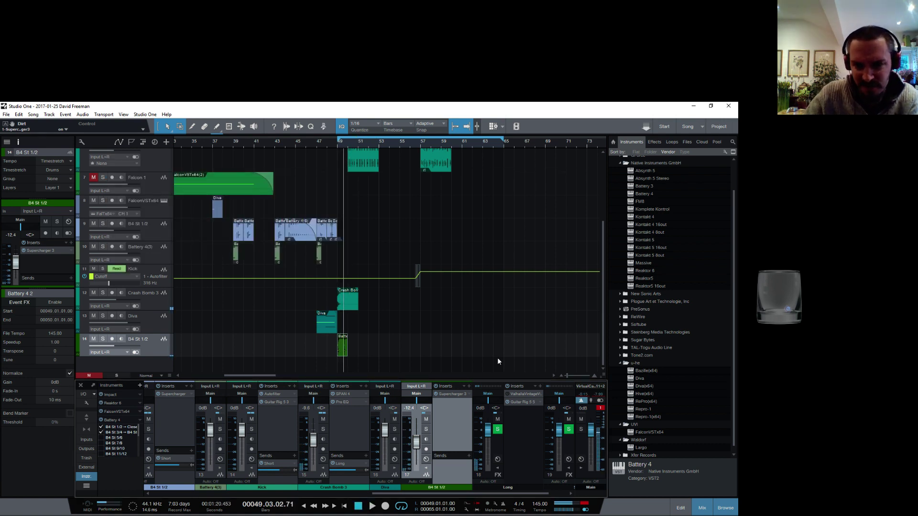
left_click(455, 394)
key("space")
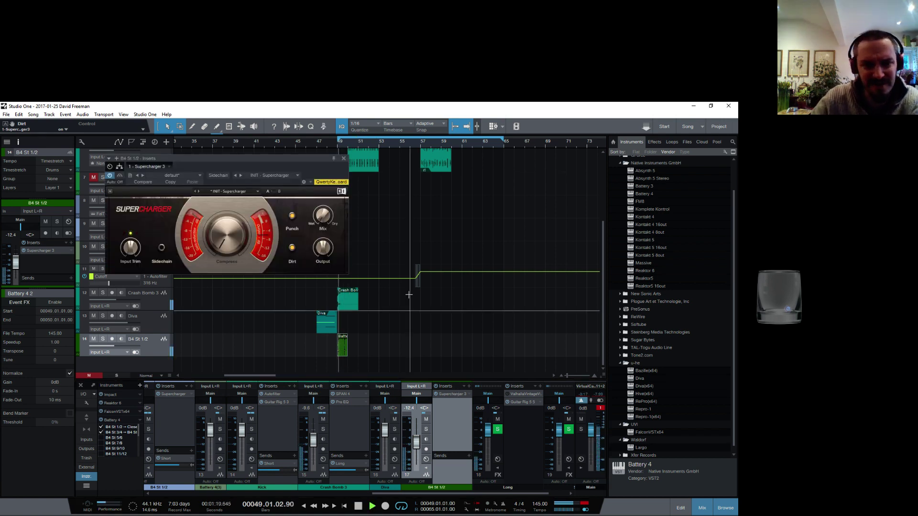
key("space")
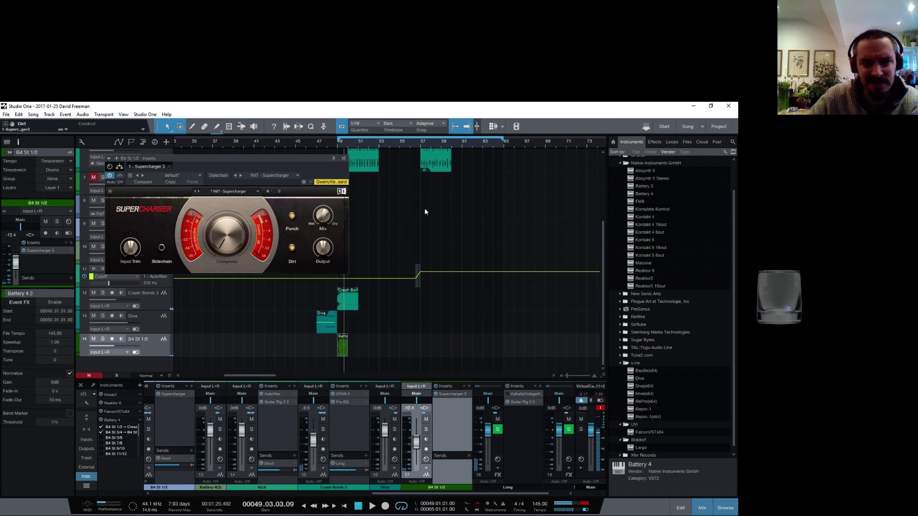
left_click(342, 158)
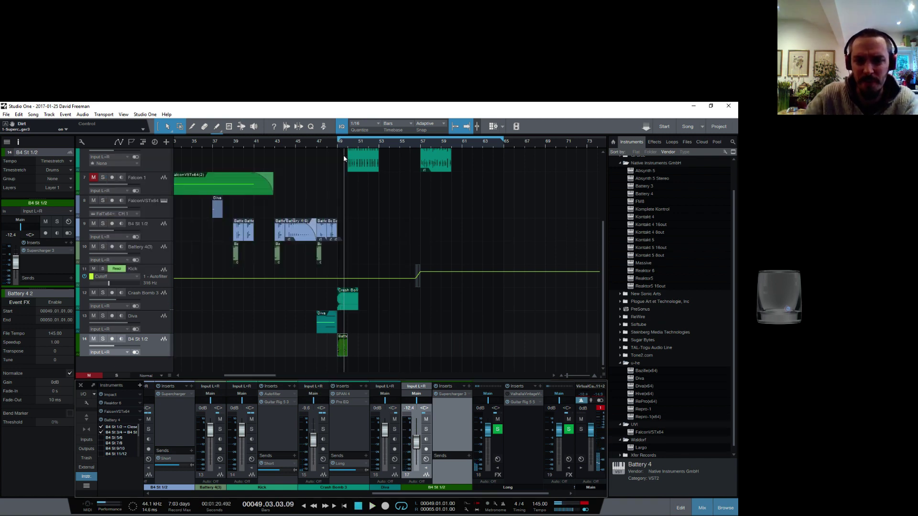
Duplicate the bar 49 conga event into bars 50 and 51, playing back the repeated pattern
left_click(341, 346)
key("d")
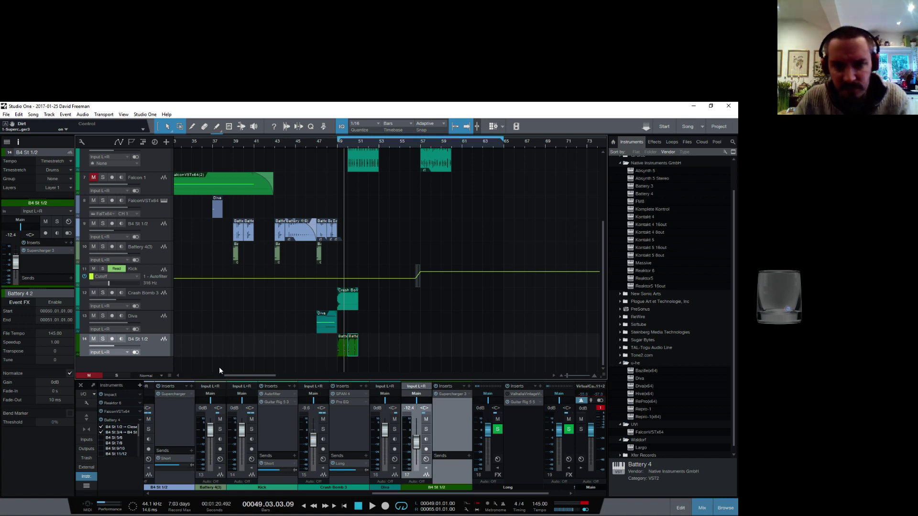
key("space")
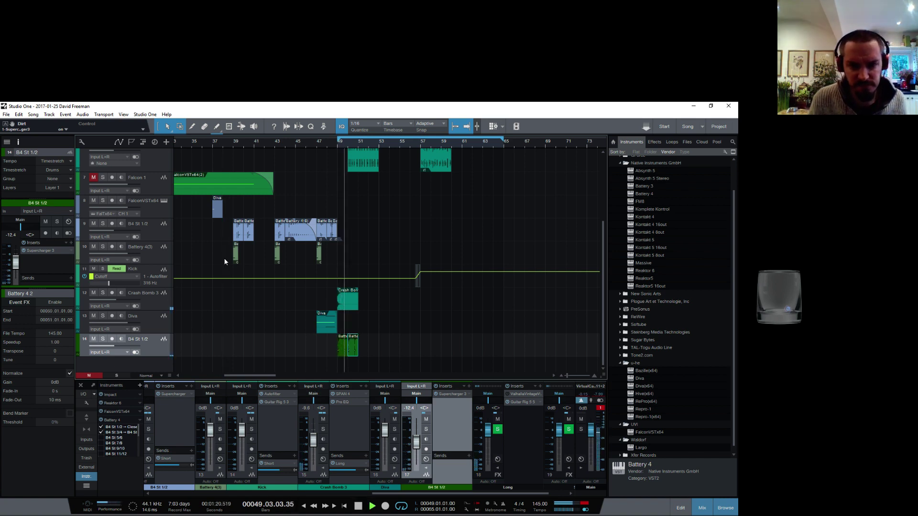
key("space")
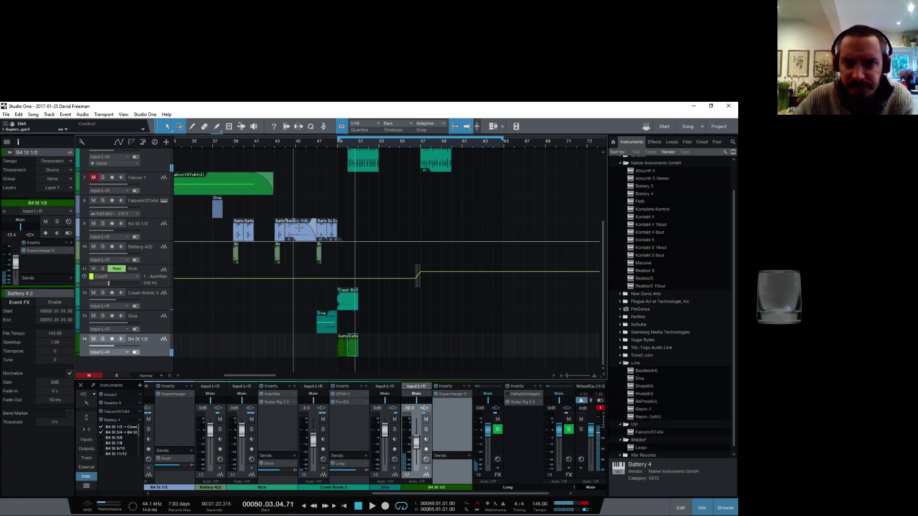
key("space")
left_click_drag(356, 144, 414, 164)
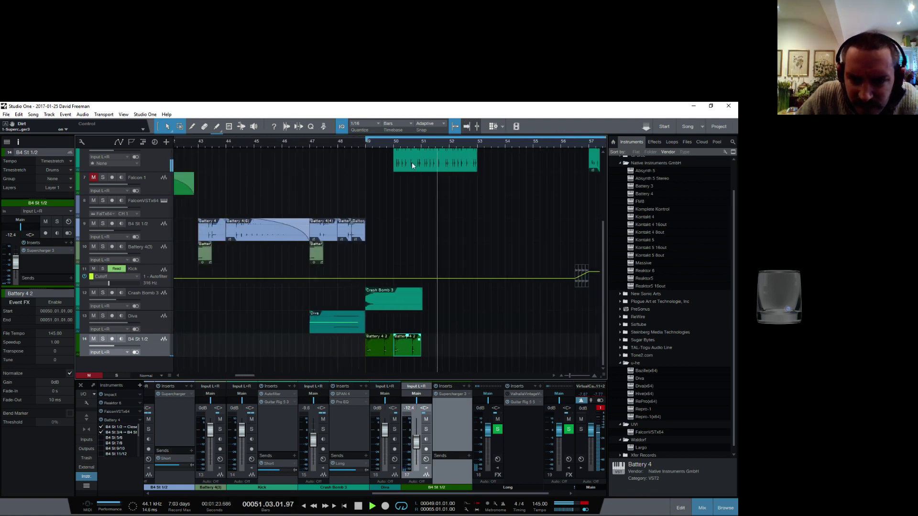
key("space")
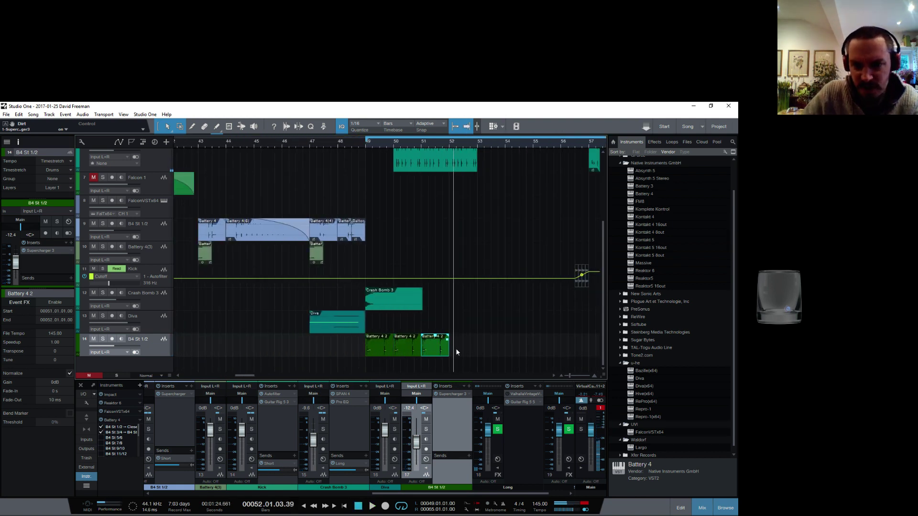
Move the bar 51 conga copy out to about bar 55 and shorten the bar 50 copy to end at 50.03.01
left_click_drag(443, 350, 548, 350)
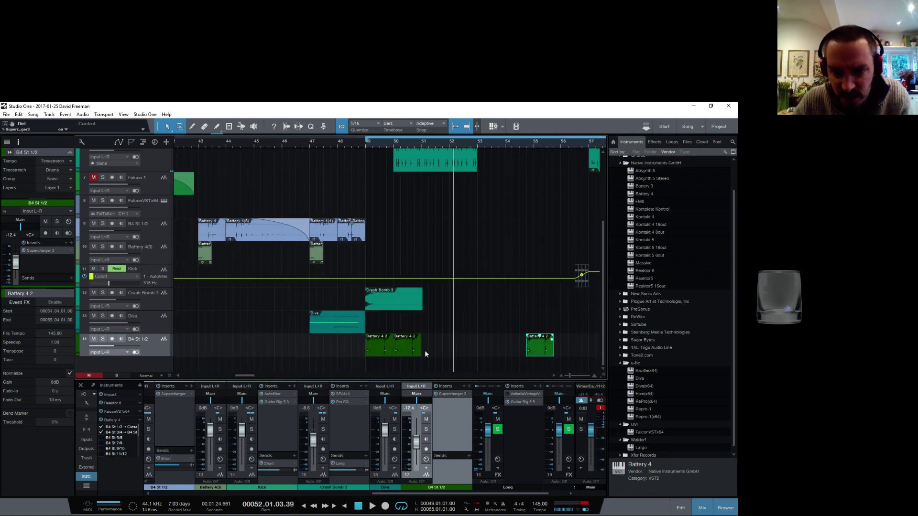
left_click_drag(418, 345, 407, 345)
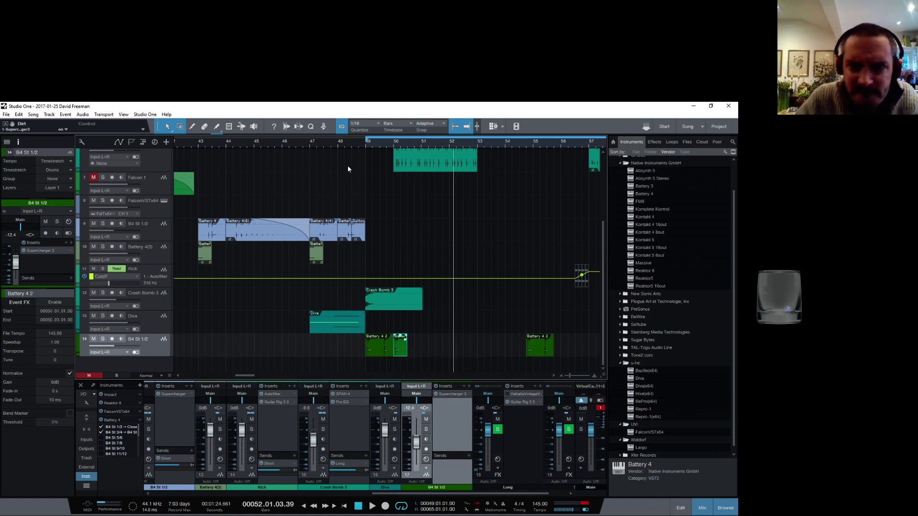
Enable Event FX on the shortened conga copy, then bounce the conga events at bars 49 and 50 into one audio event
left_click(56, 303)
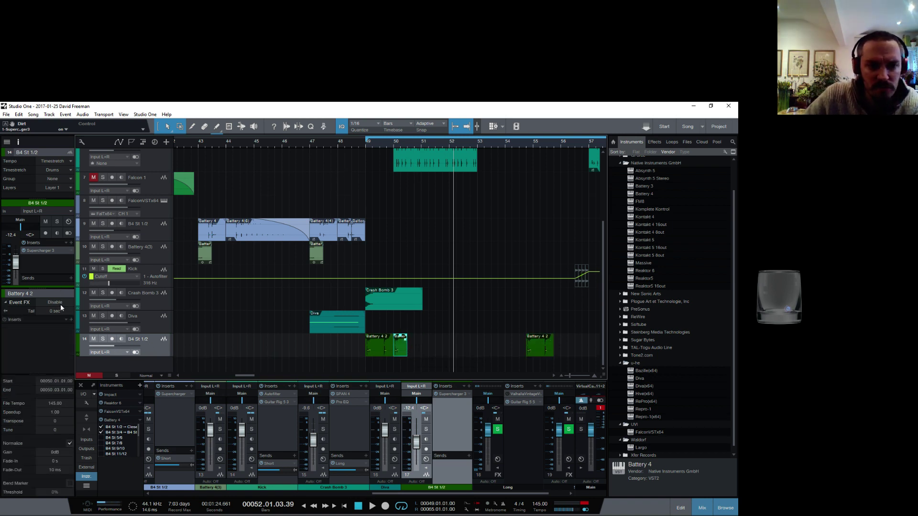
left_click_drag(442, 355, 411, 335)
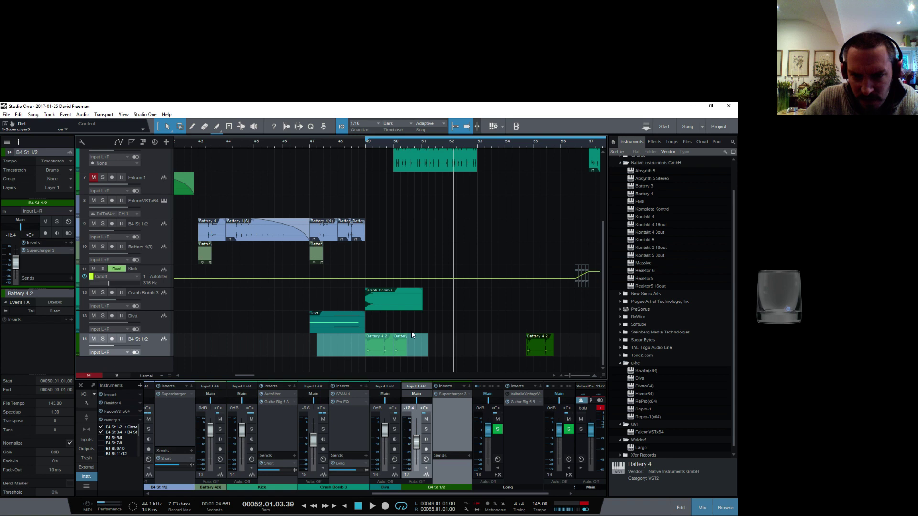
right_click(373, 346)
left_click(340, 354)
left_click(336, 357)
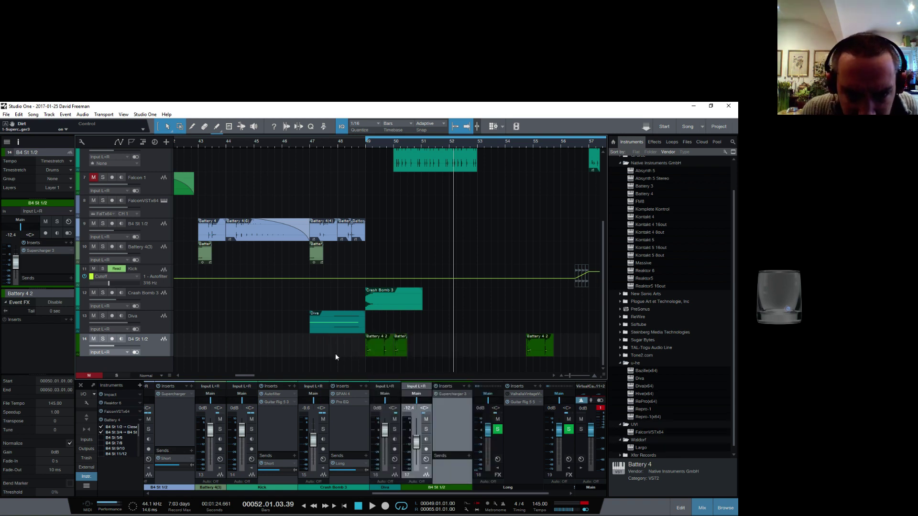
left_click_drag(363, 356, 417, 359)
right_click(378, 352)
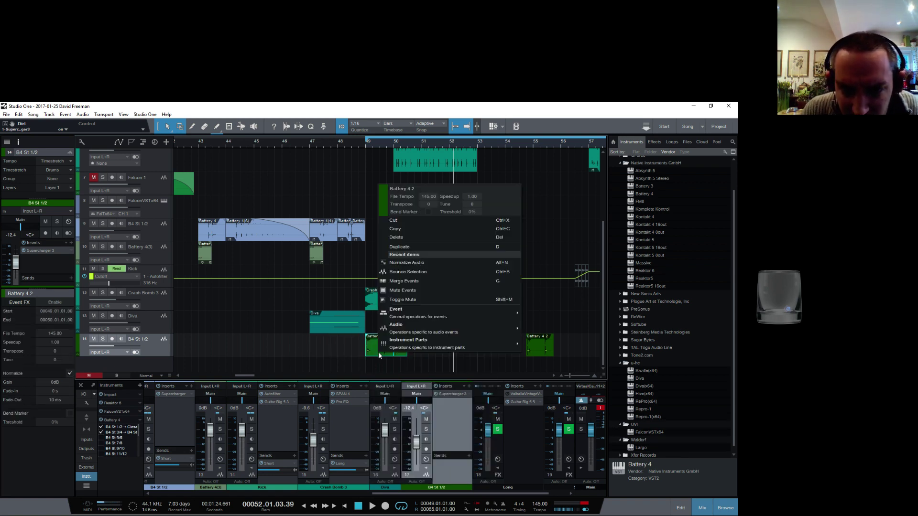
left_click(422, 285)
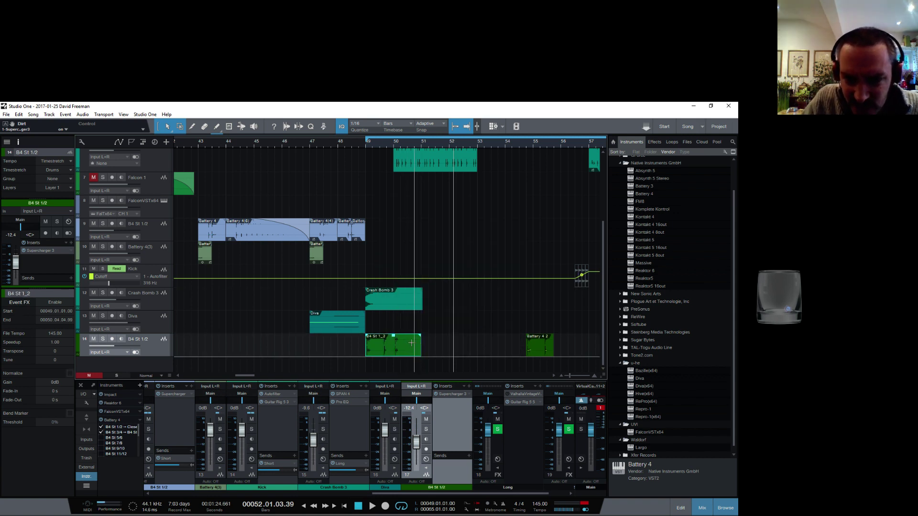
Enable Event FX on the bounced conga event and insert Guitar Rig 5 as its effect
key("space")
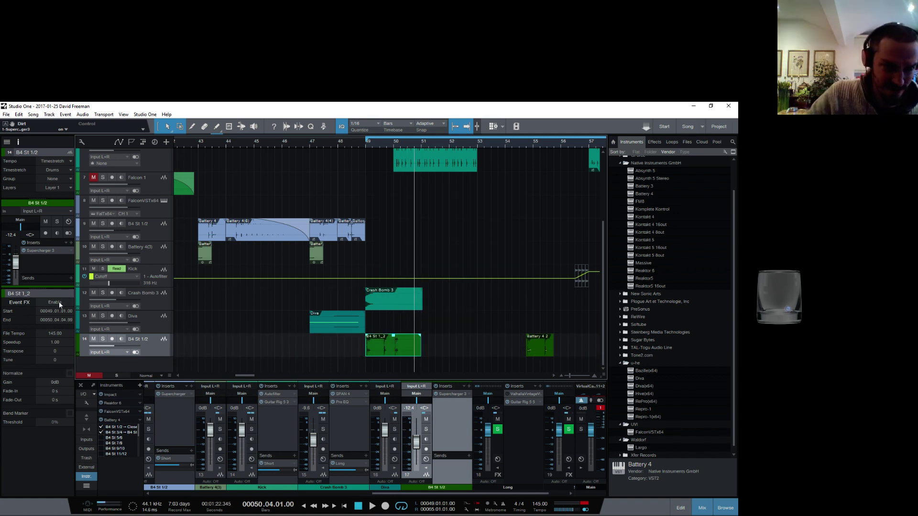
left_click(55, 302)
left_click(72, 321)
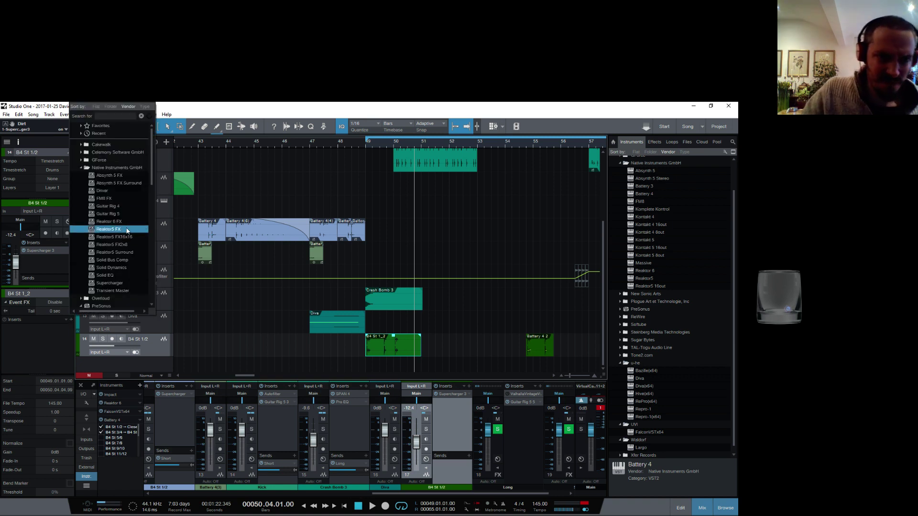
left_click(125, 214)
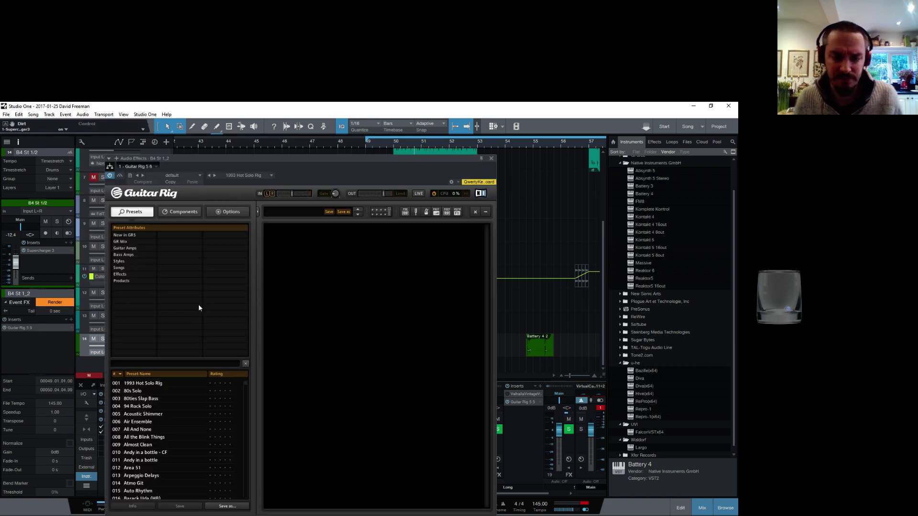
Add a Split component from the Tools category to the empty Guitar Rig rack
left_click(174, 214)
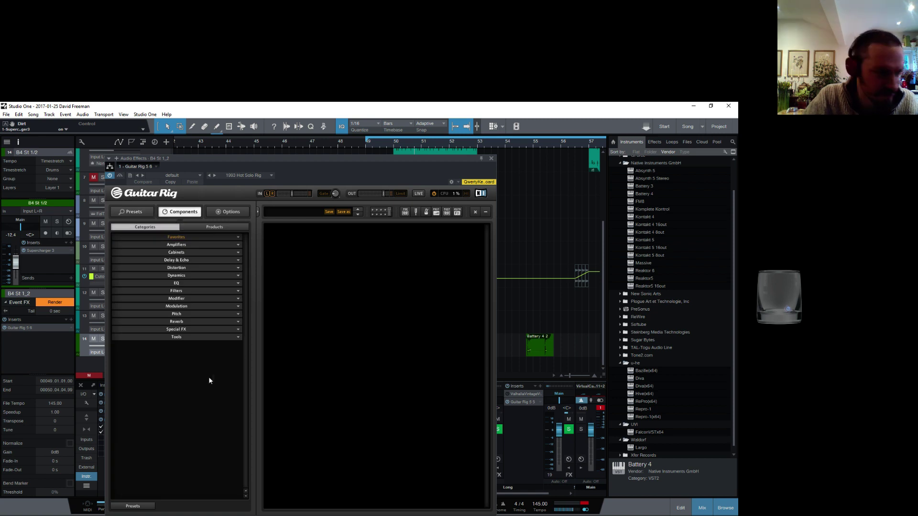
left_click(192, 307)
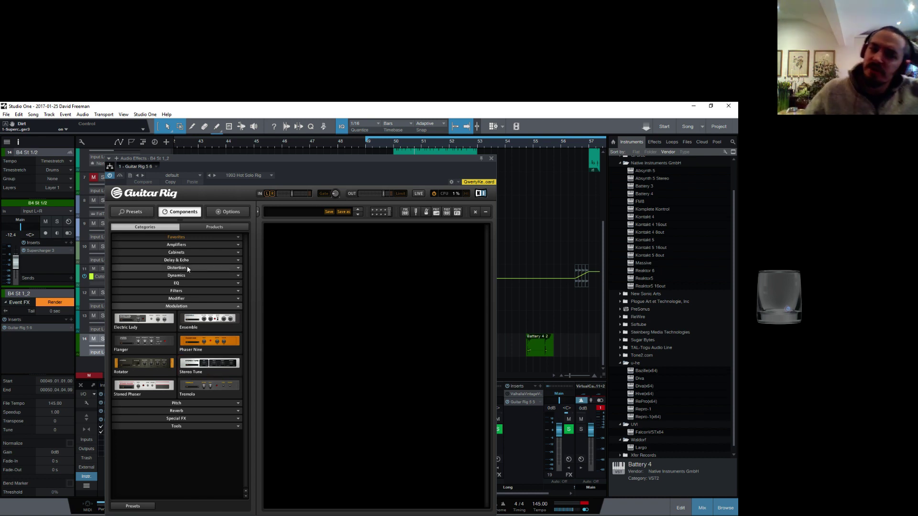
left_click(199, 425)
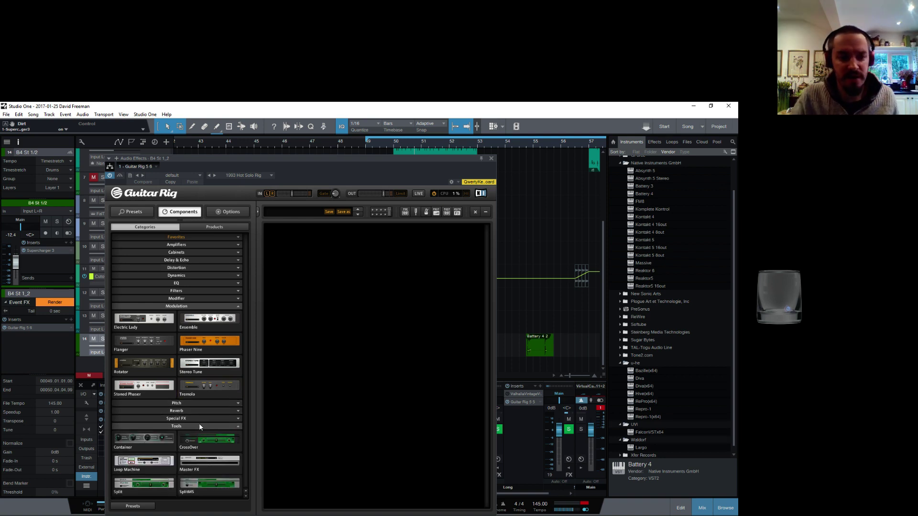
left_click_drag(143, 485, 356, 380)
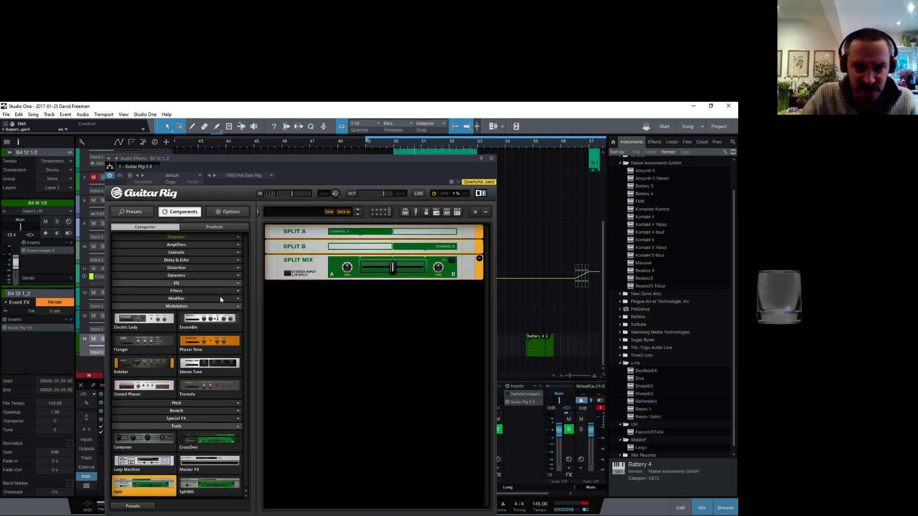
Add the Van 51 amplifier to the Split A channel, toggle its matched cabinet, and expand the amp's extra controls
left_click(189, 244)
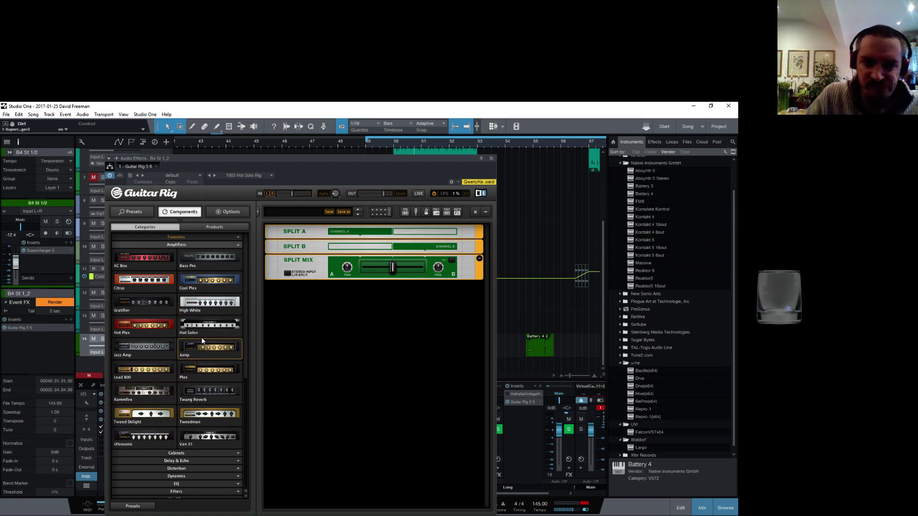
left_click_drag(213, 437, 335, 240)
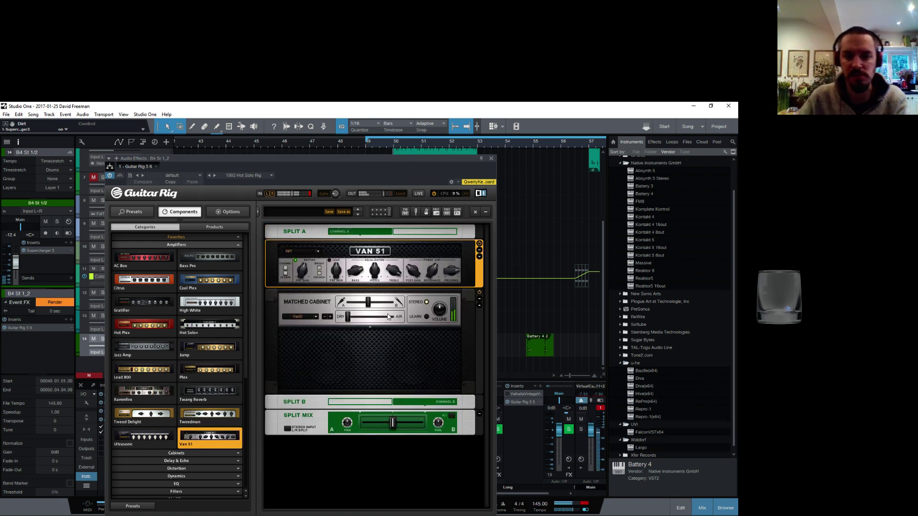
left_click(479, 293)
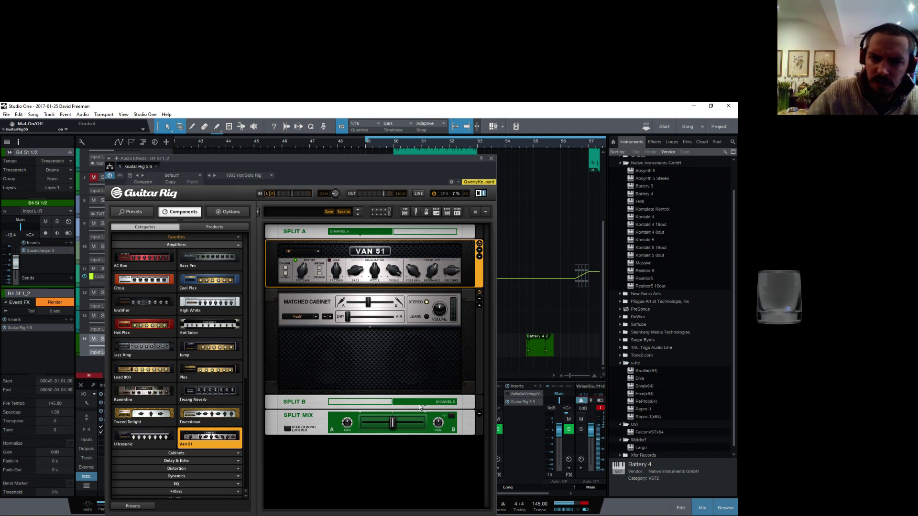
left_click(479, 257)
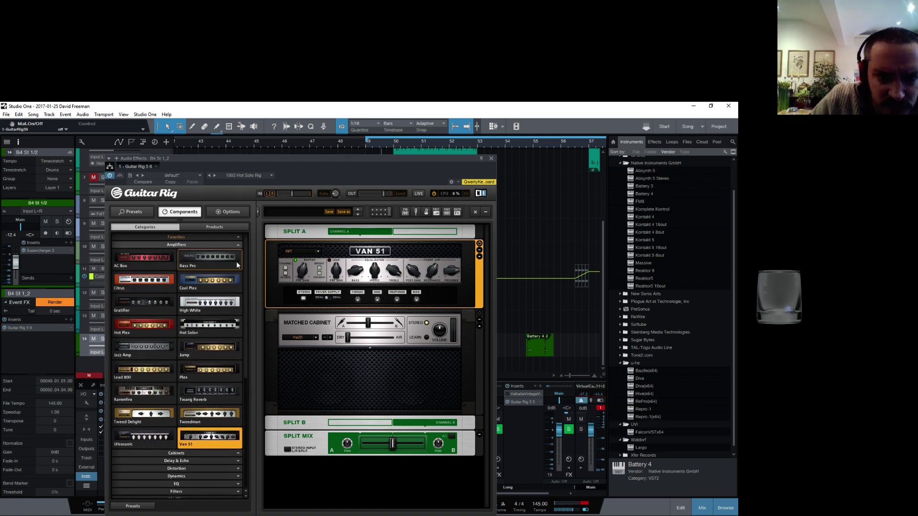
Add an Input Level modifier above Split A and lower its Offset to -1.00
left_click(238, 244)
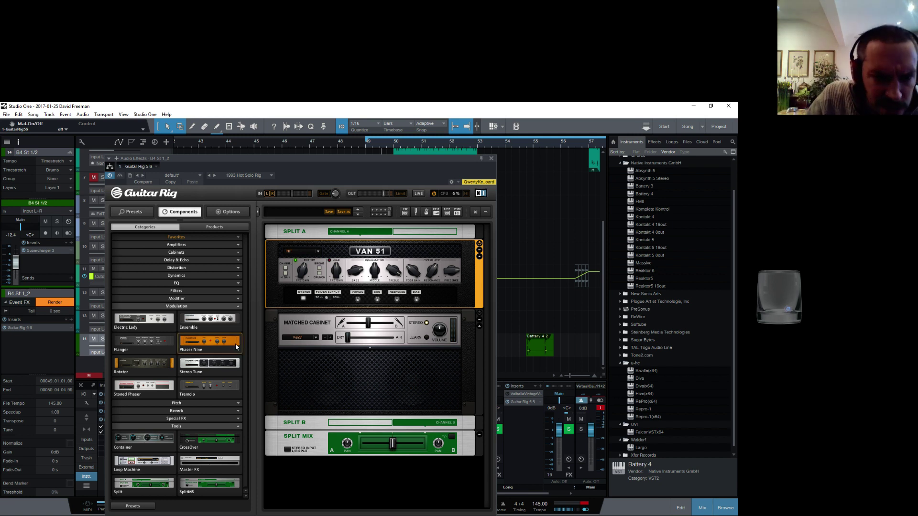
left_click(221, 298)
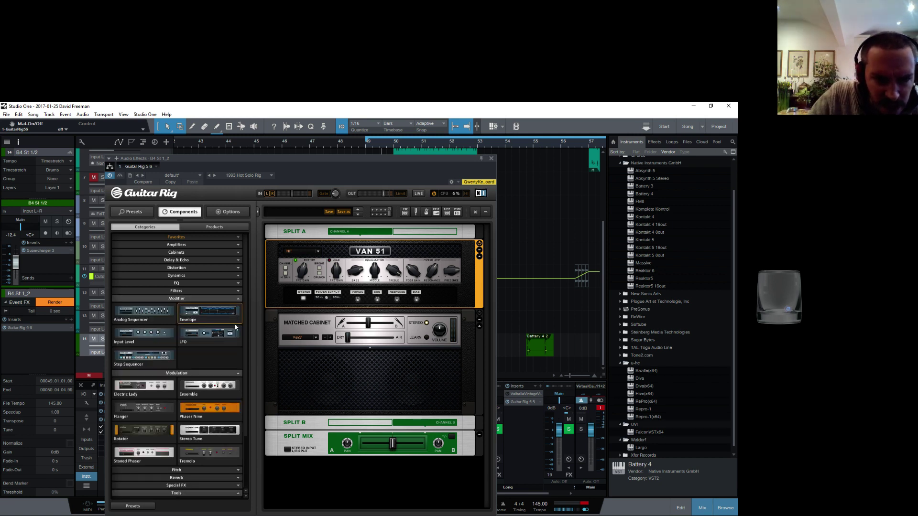
left_click_drag(170, 350, 357, 232)
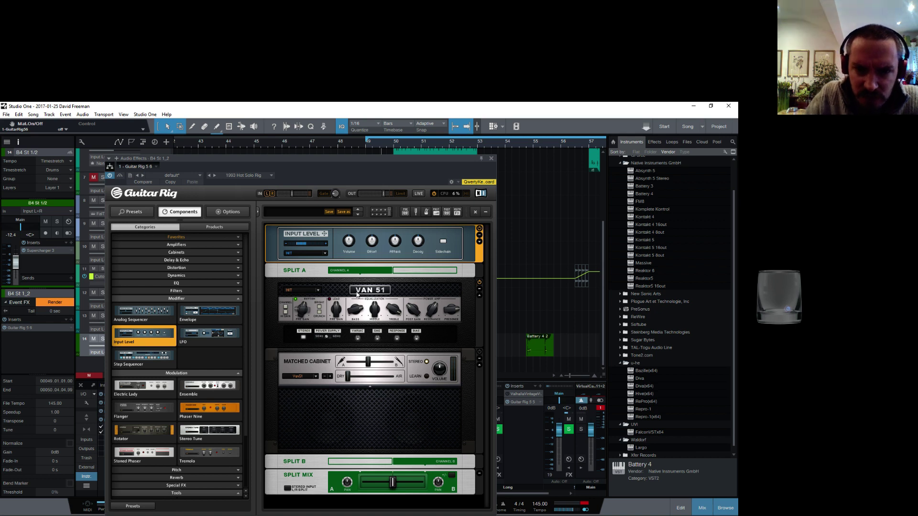
left_click_drag(371, 242, 369, 302)
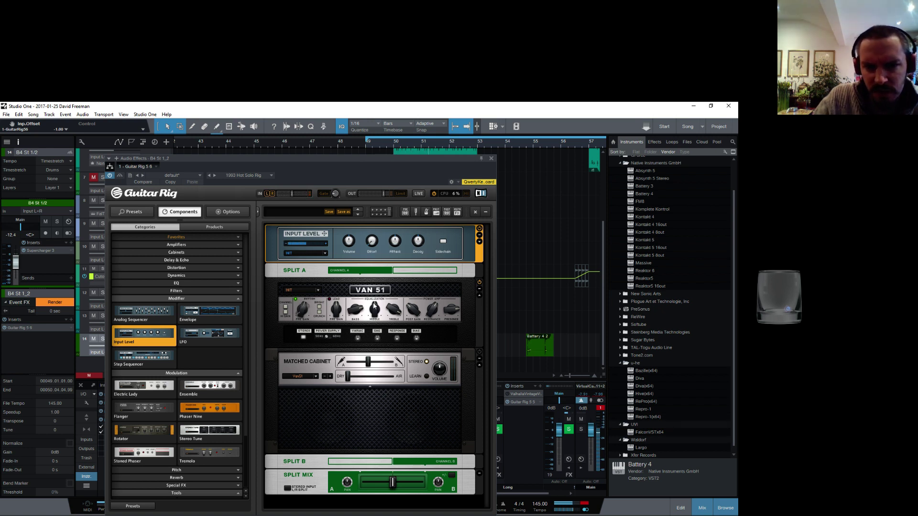
Assign the Input Level modifier to the Van 51's rhythm pre gain with negative depth, then adjust that gain during playback
left_click(480, 242)
left_click_drag(358, 266, 306, 274)
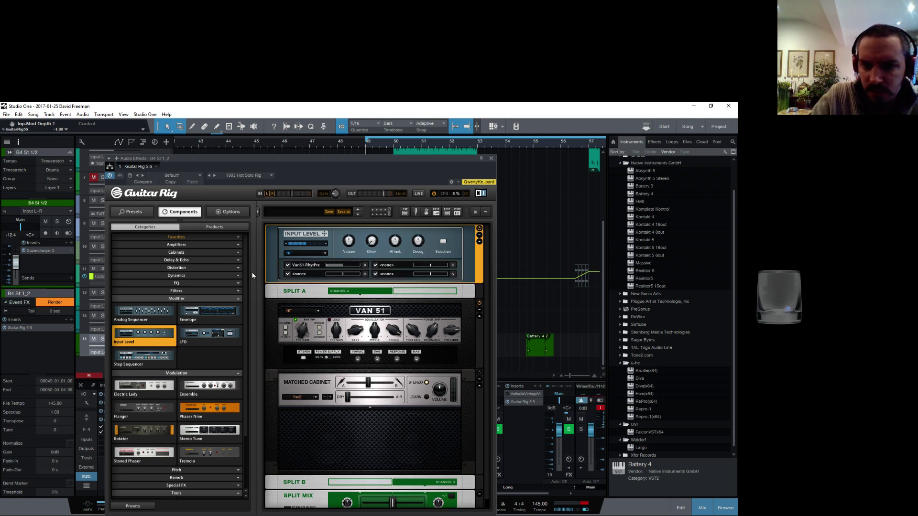
key("space")
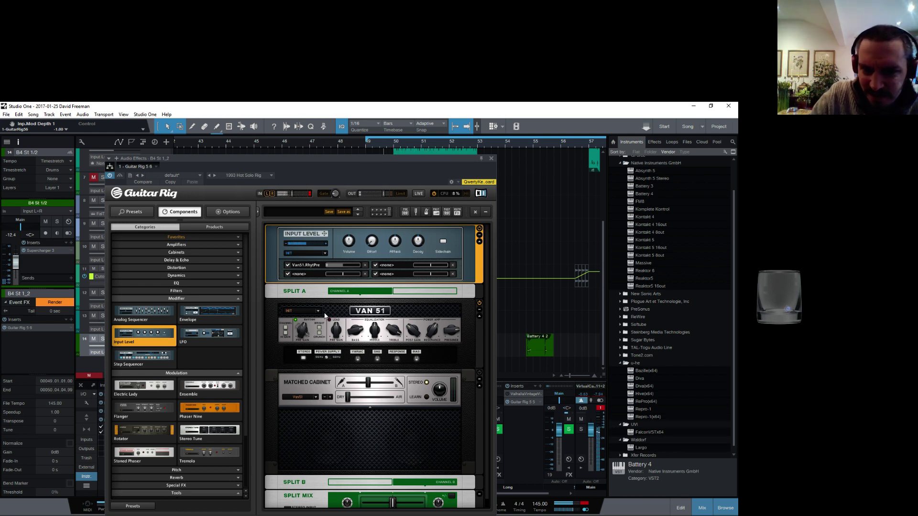
mouse_move(301, 326)
left_mouse_down()
mouse_move(297, 341)
mouse_move(302, 330)
left_mouse_up()
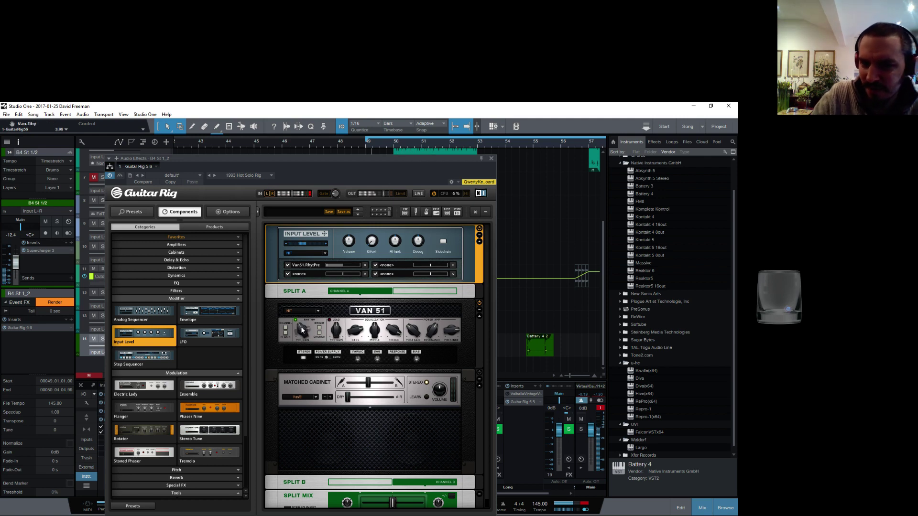
Close the effect window and shorten the loop range to end at bar 51, matching the B4 St 1_2 event
left_click(491, 159)
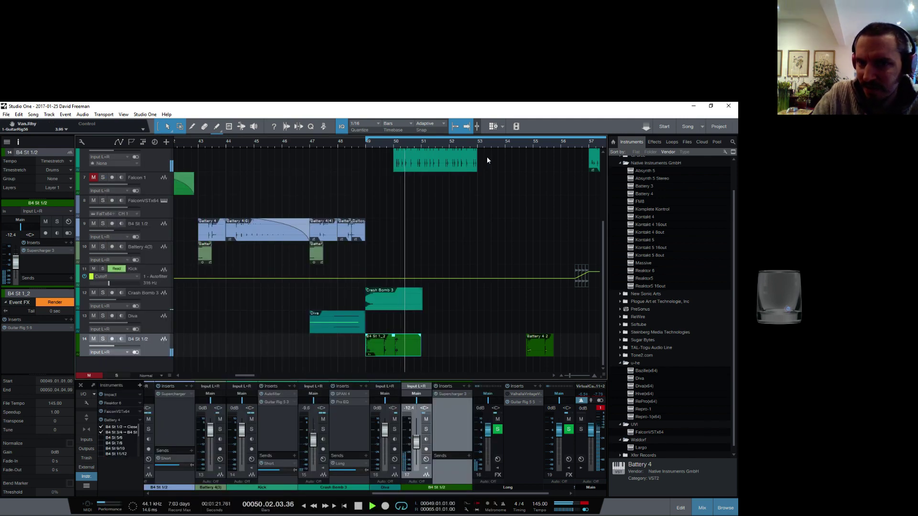
key("w")
key("w")
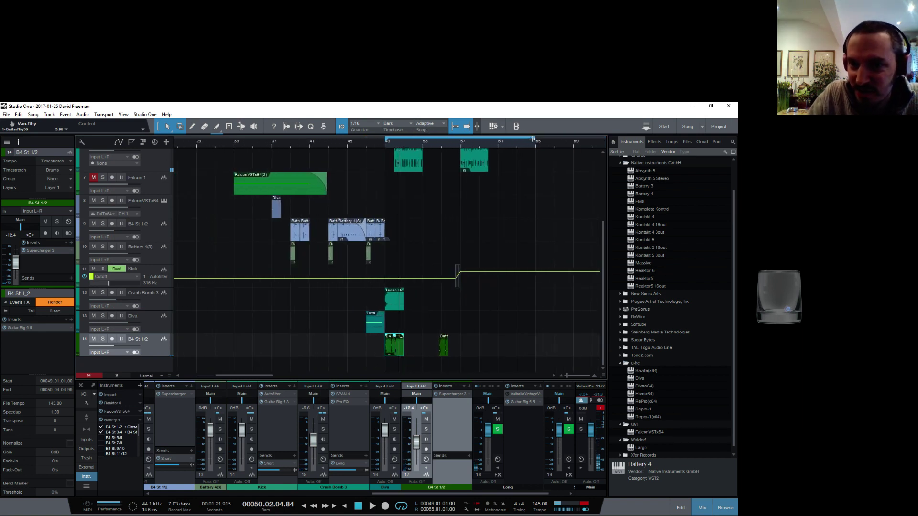
left_click_drag(535, 139, 404, 157)
key("e")
key("e")
key("e")
key("e")
key("e")
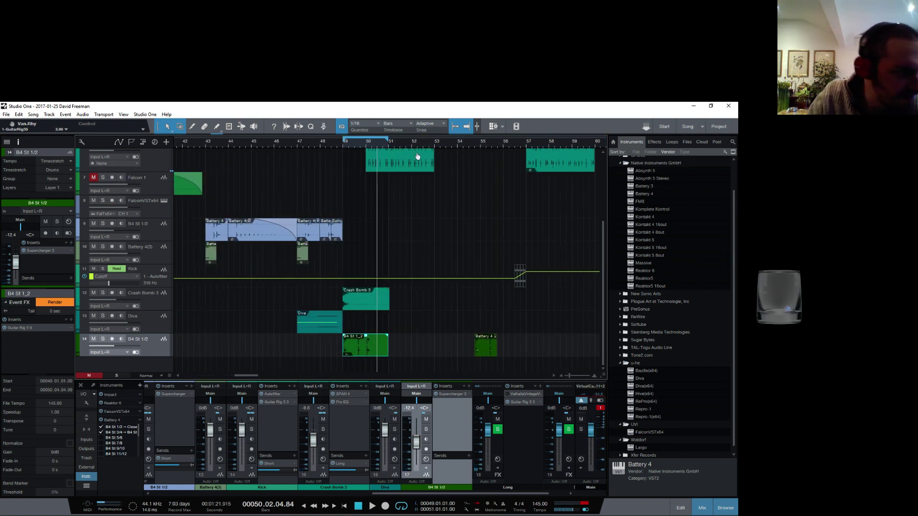
key("w")
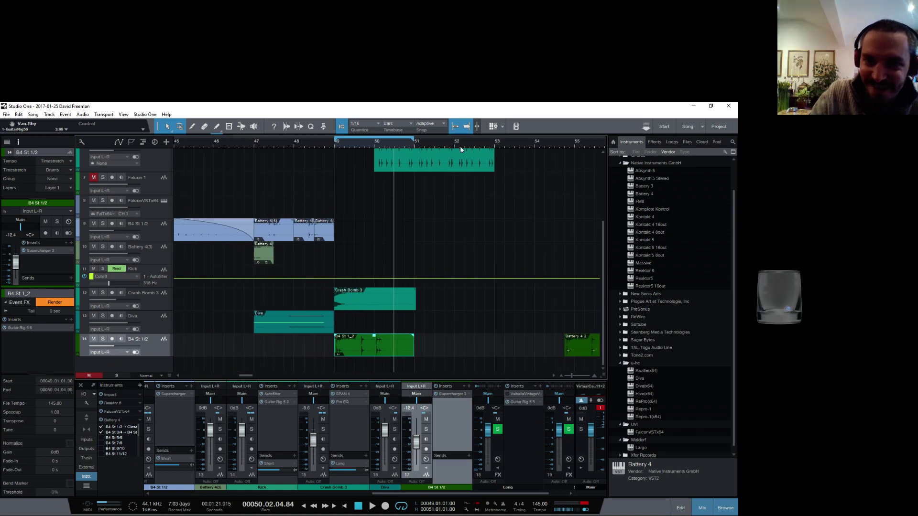
Play the loop from bar 49 and solo the B4 St 1/2 track
key("Home")
key("space")
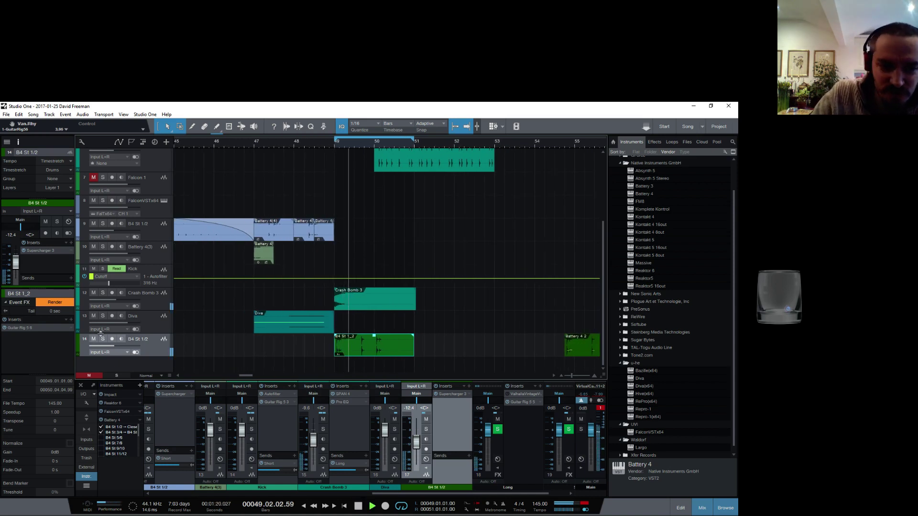
key("s")
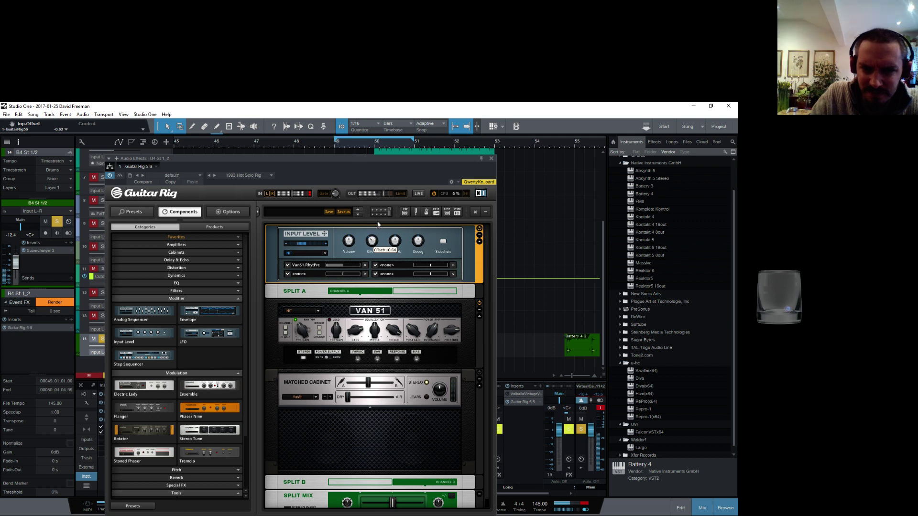
Fine-tune the Input Level modifier's Offset and Decay in Guitar Rig while the soloed loop plays
left_click_drag(378, 218, 410, 249)
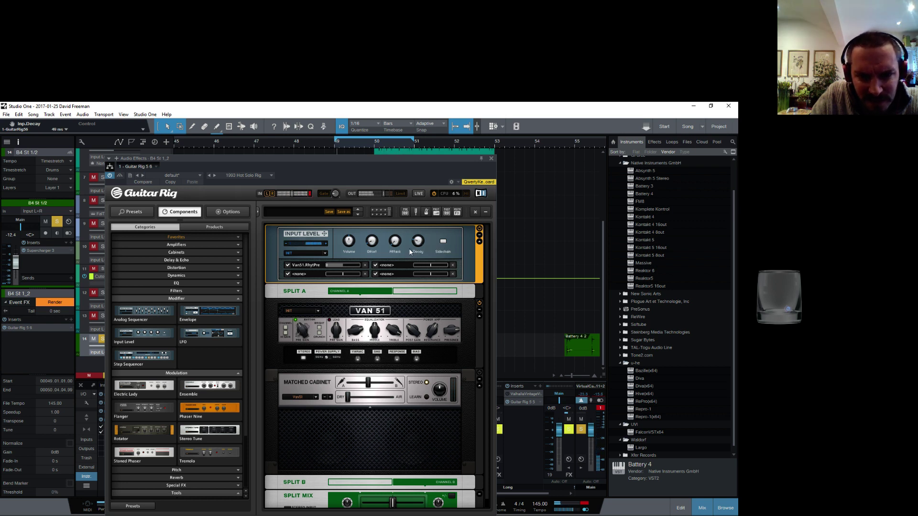
mouse_move(371, 241)
left_mouse_down()
mouse_move(372, 225)
mouse_move(374, 240)
left_mouse_up()
scroll(468, 401, "down", 1)
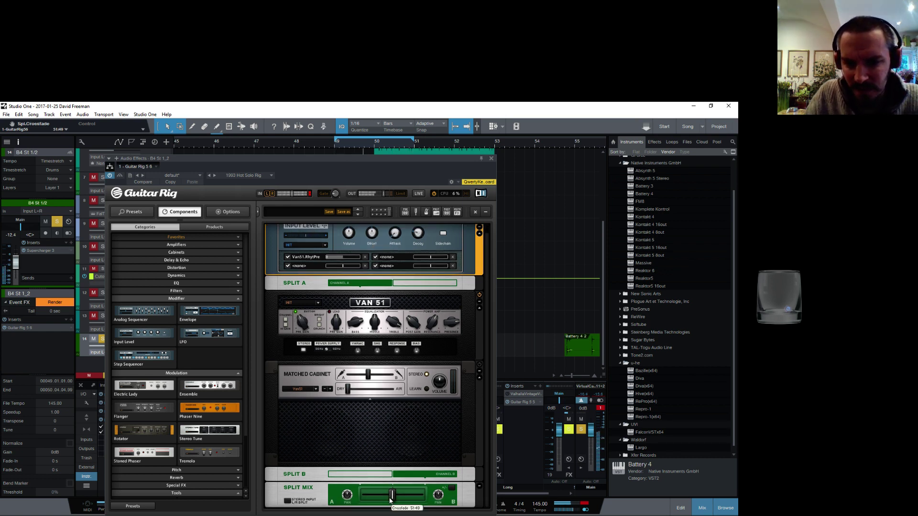
Switch on the matched cabinet and crossfade the Split Mix toward channel B, to about 12:88
left_click_drag(390, 500, 409, 503)
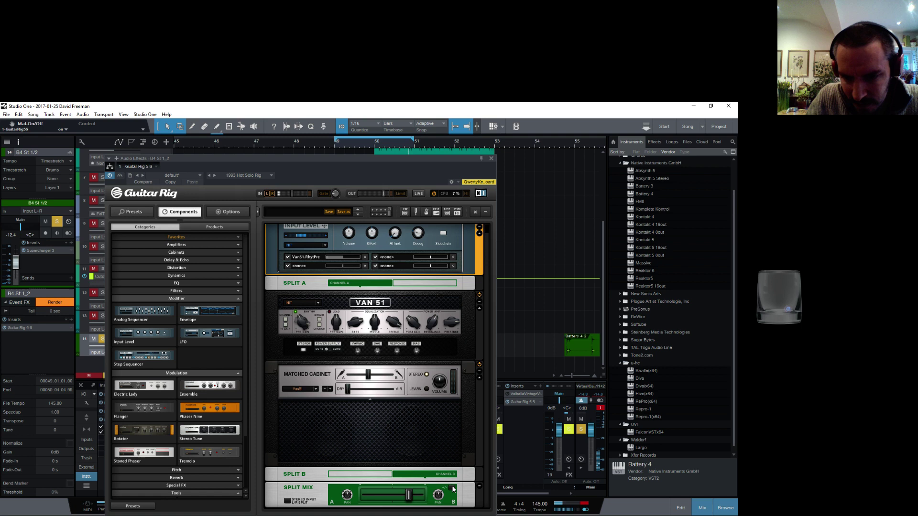
left_click_drag(409, 497, 417, 499)
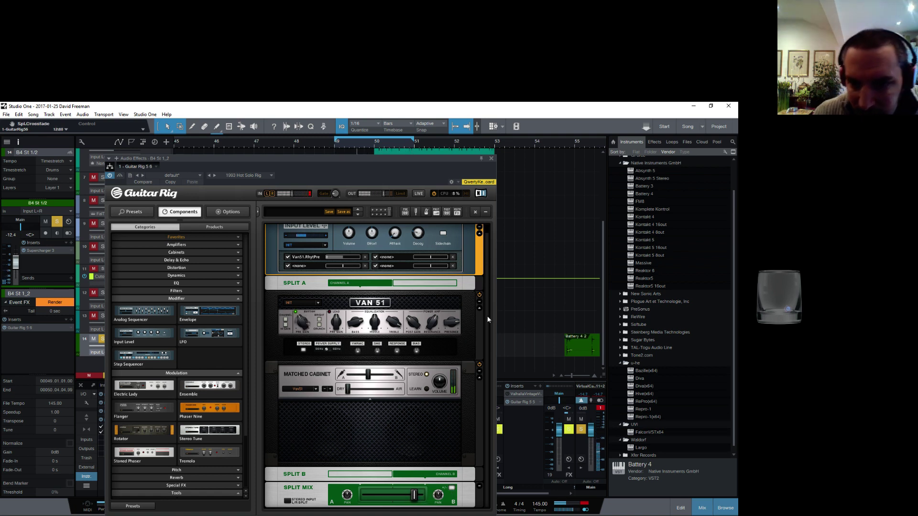
left_click_drag(435, 156, 427, 128)
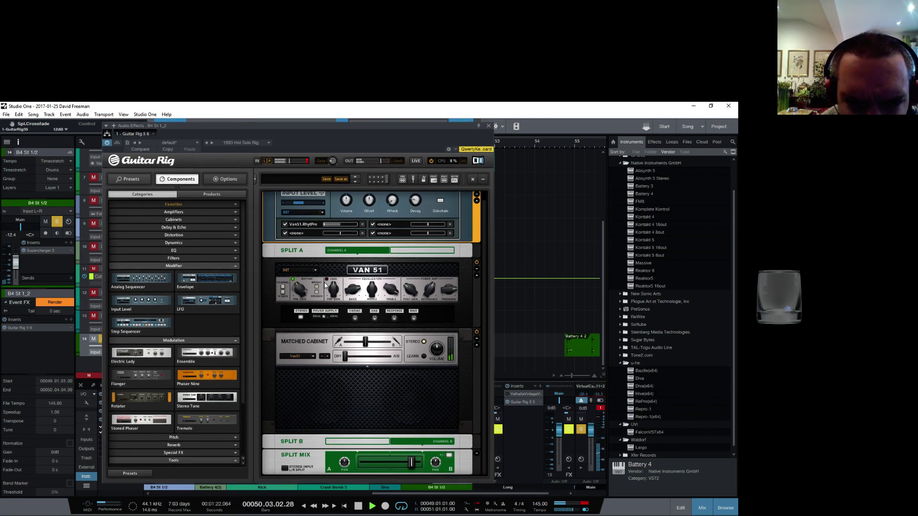
Toggle the Van 51's high-gain input, then adjust its bass and set the post gain to 0.00
left_click(284, 296)
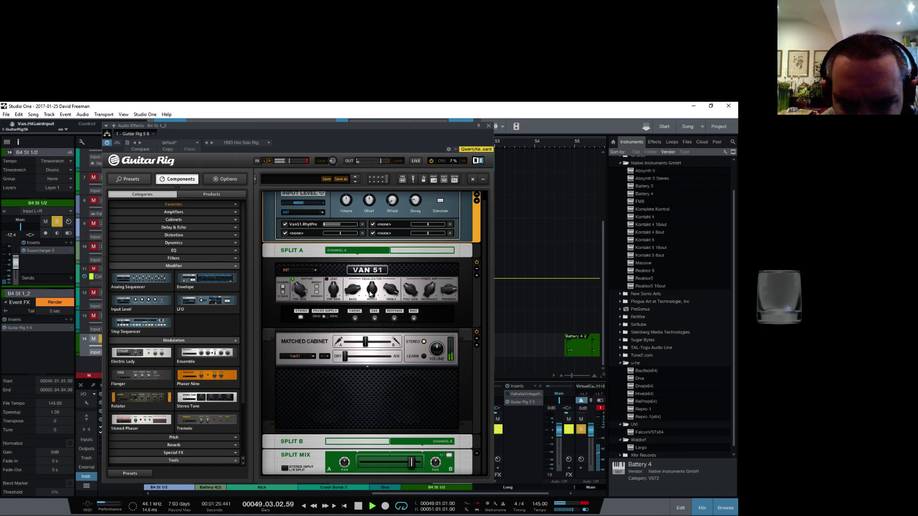
mouse_move(352, 289)
left_mouse_down()
mouse_move(358, 315)
mouse_move(357, 306)
left_mouse_up()
left_click_drag(429, 289, 406, 314)
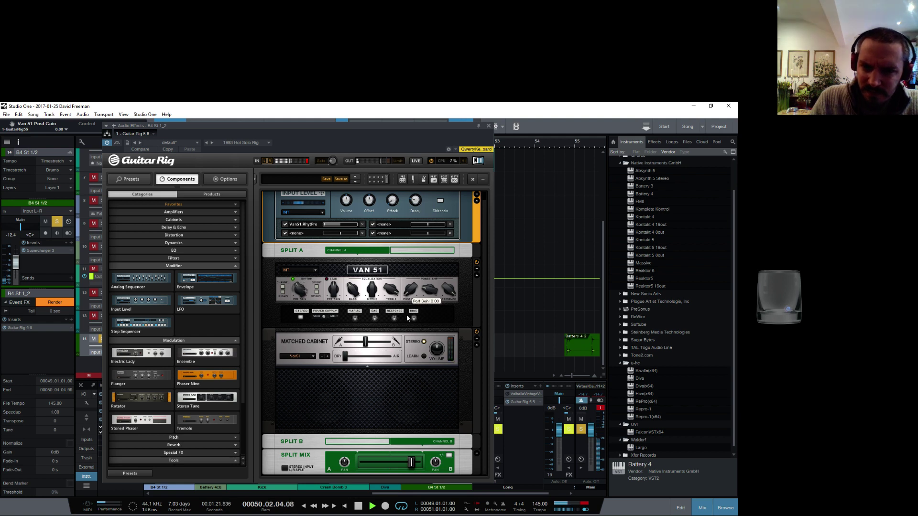
With the Split Mix fully on channel A, bypass the matched cabinet and set the Van 51's post gain to about 1.27
left_click_drag(411, 462, 361, 462)
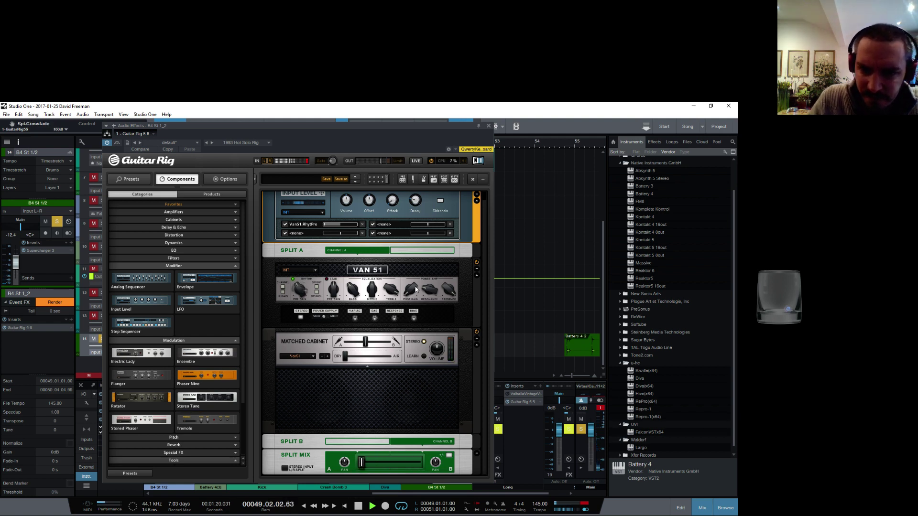
mouse_move(415, 289)
left_mouse_down()
mouse_move(406, 280)
mouse_move(408, 299)
left_mouse_up()
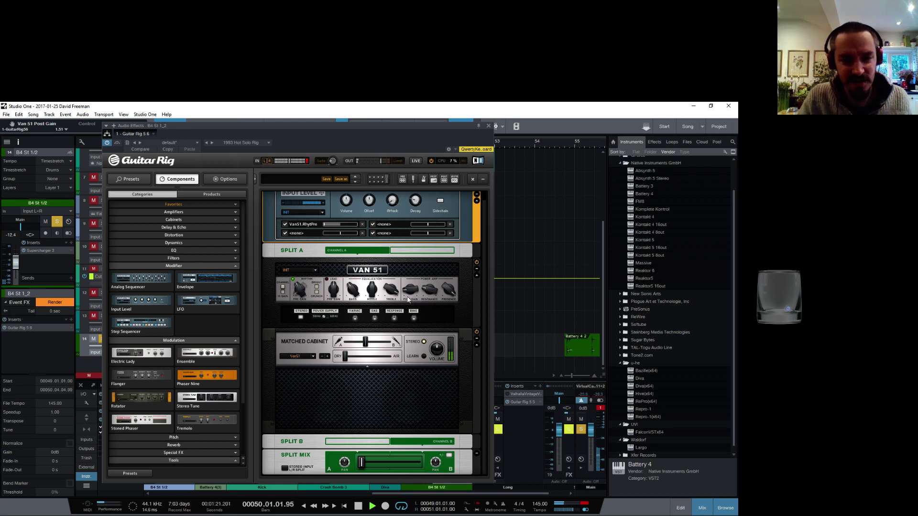
left_click(477, 331)
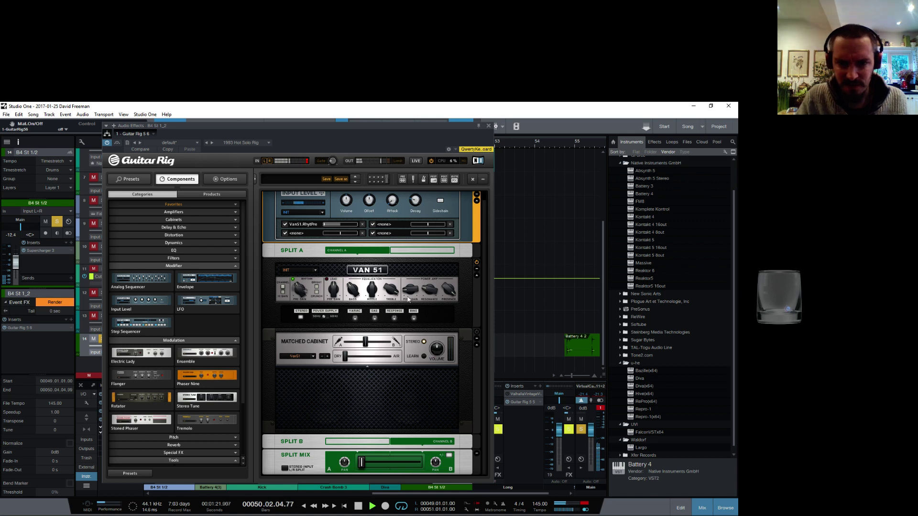
mouse_move(404, 288)
left_mouse_down()
mouse_move(407, 300)
mouse_move(414, 288)
left_mouse_up()
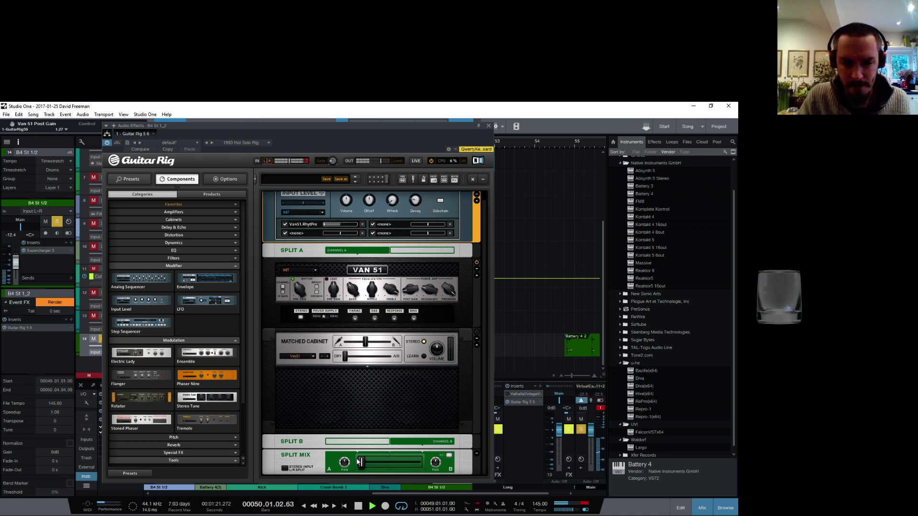
Check the Split Mix fully on channel B, blend it partway back toward channel A, and close Guitar Rig
left_click_drag(361, 462, 478, 473)
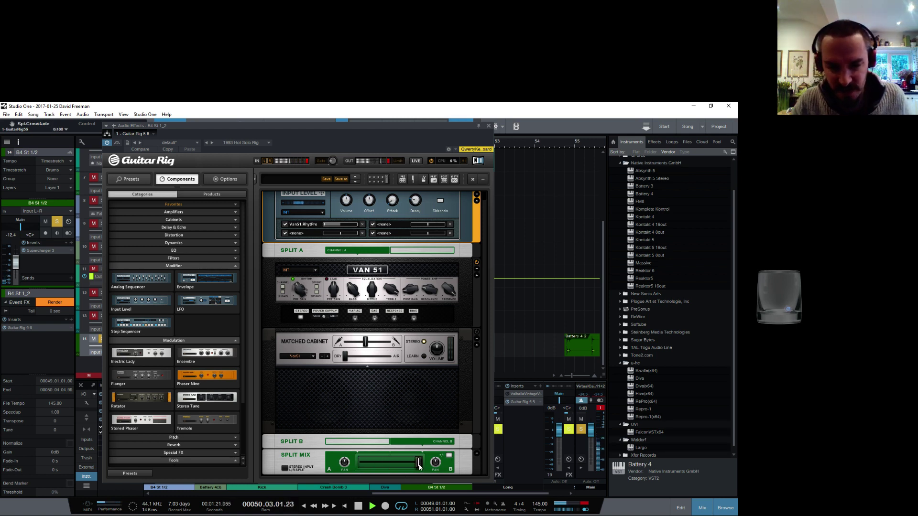
left_click_drag(419, 468, 403, 470)
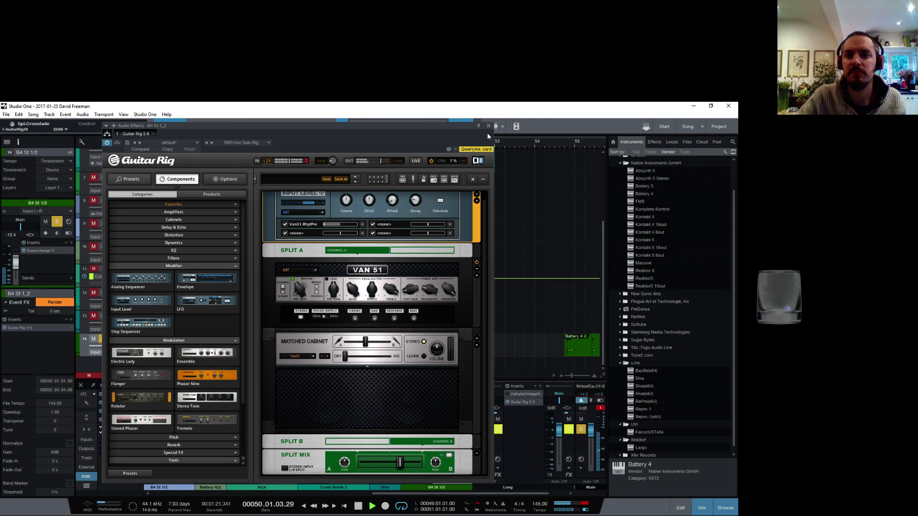
left_click(488, 127)
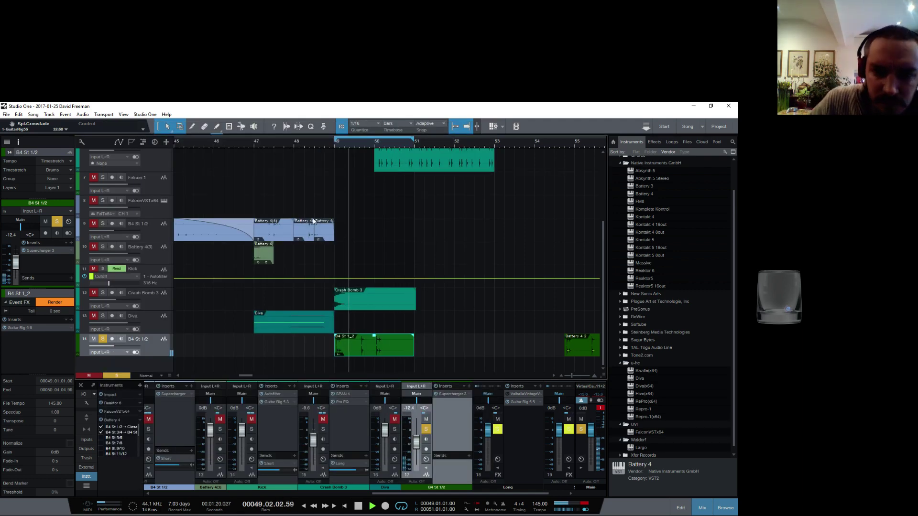
Render the B4 St 1_2 event's effects and compare its playback with the Battery 4 2 event at bar 55
key("space")
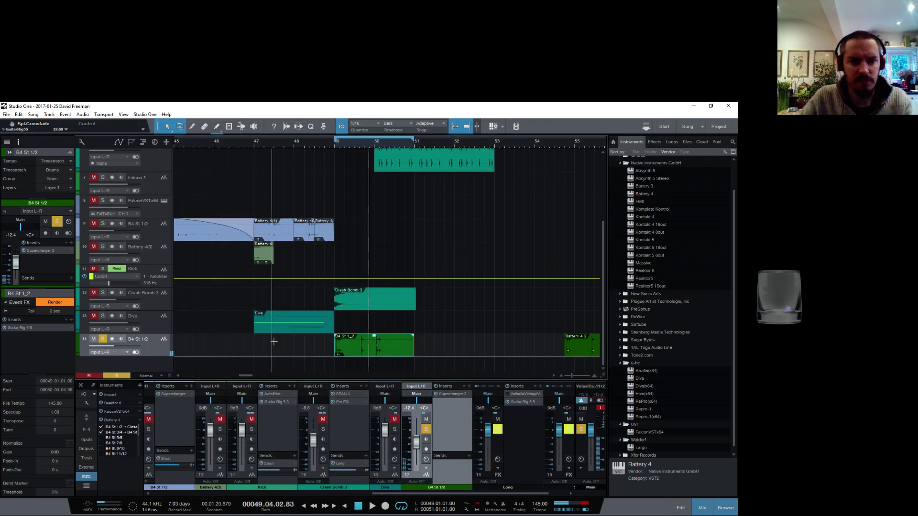
left_click(55, 303)
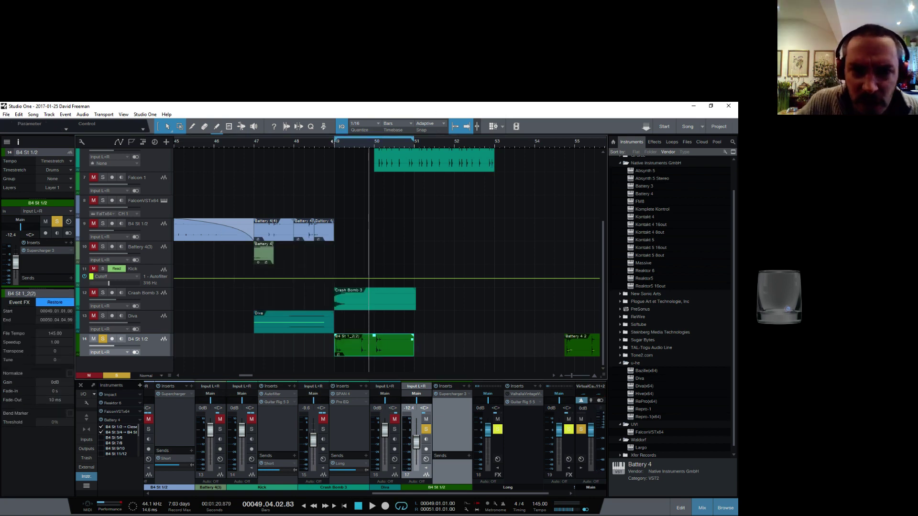
left_click(307, 144)
key("space")
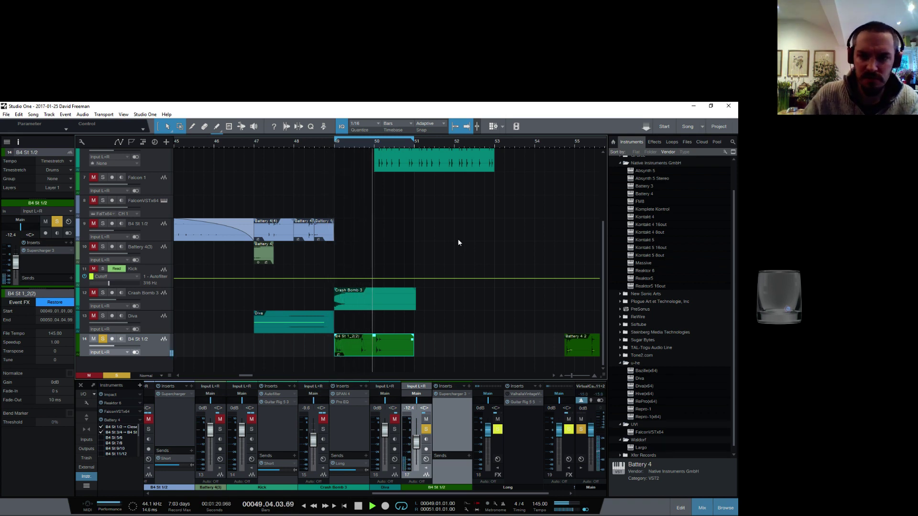
key("space")
left_click(575, 143)
key("space")
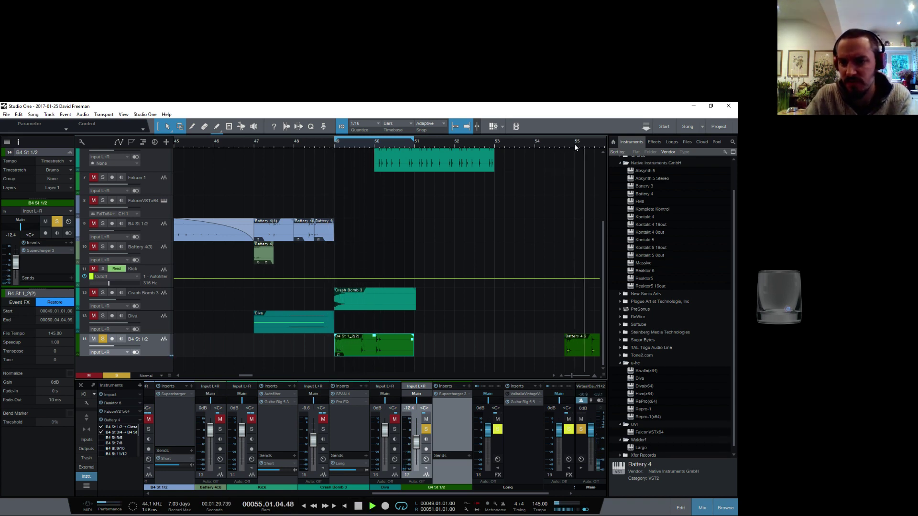
key("space")
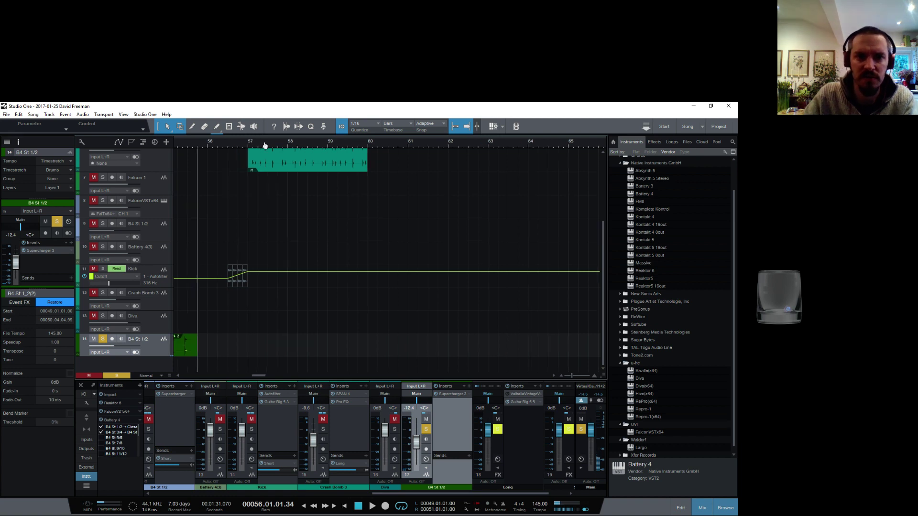
Unsolo the B4 St 1/2 track and play the transition from bar 47 in the full mix
key("w")
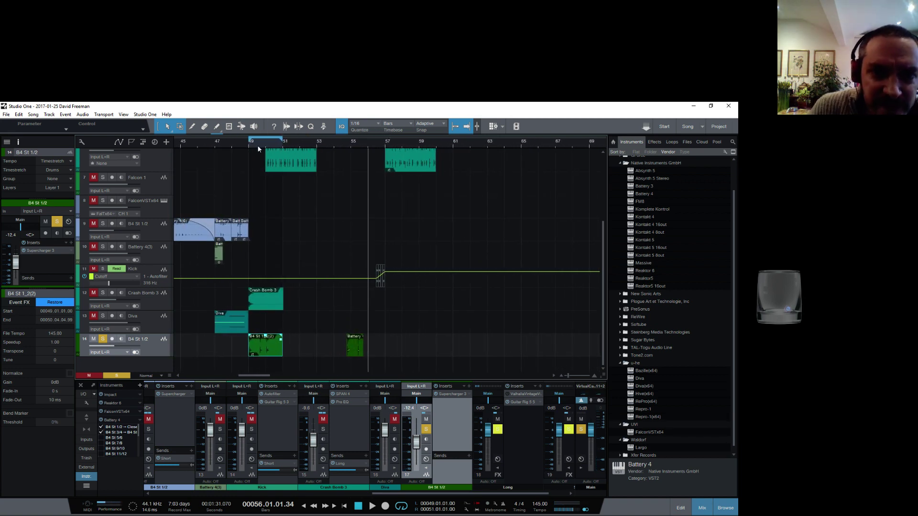
left_click(102, 339)
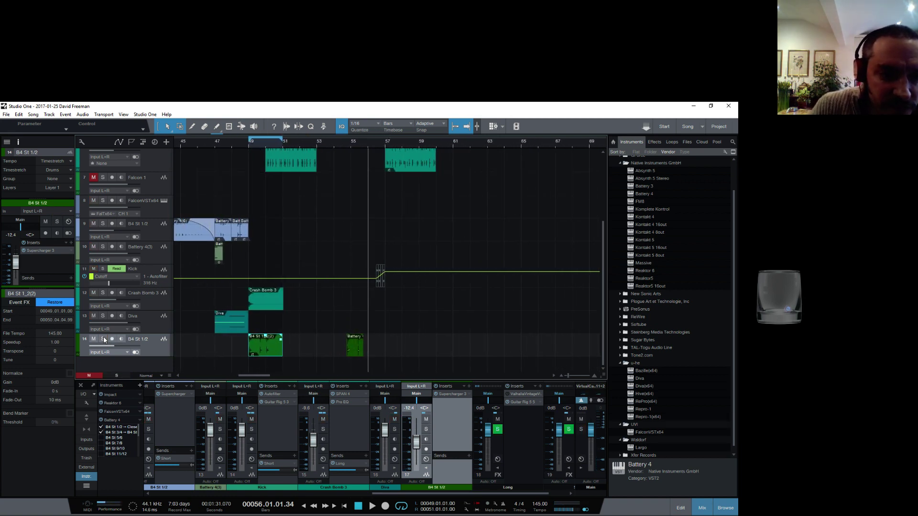
left_click(216, 144)
key("space")
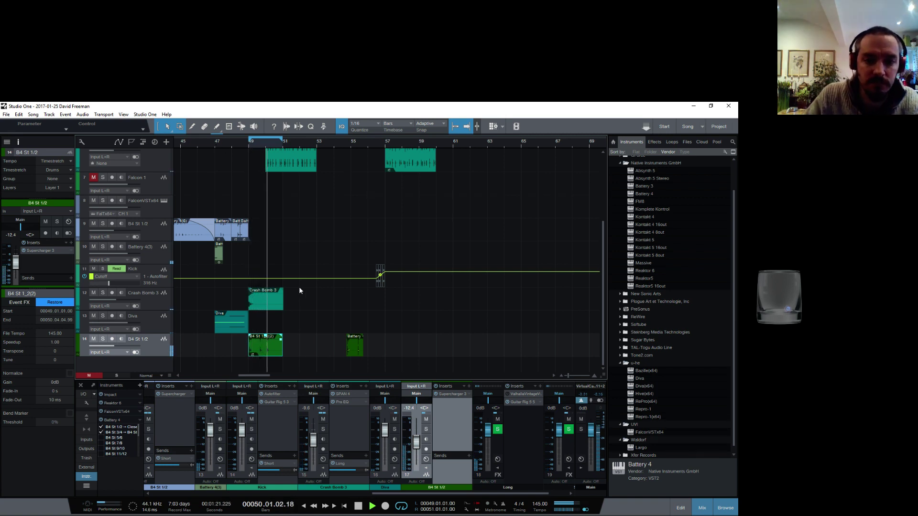
key("space")
Move the Battery 4 2 event to bar 51 and duplicate it at bars 52 and 53
left_click_drag(359, 352, 297, 352)
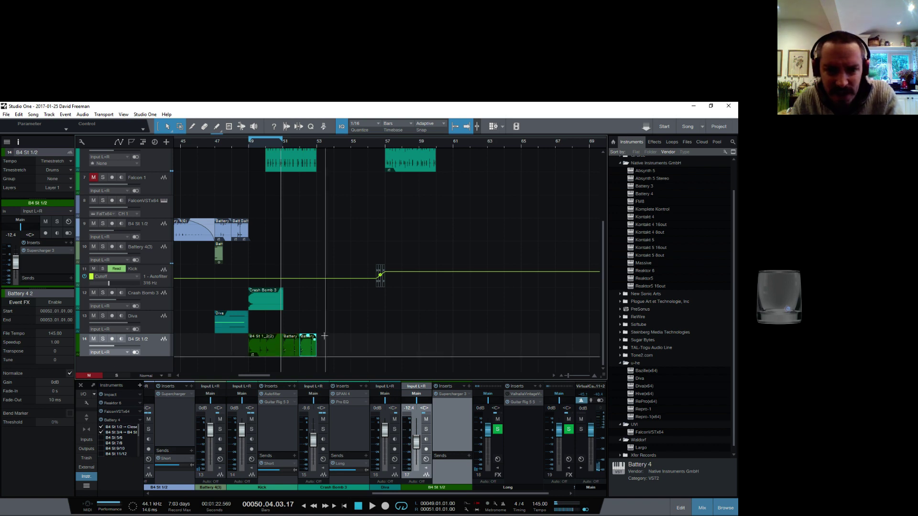
key("d")
key("e")
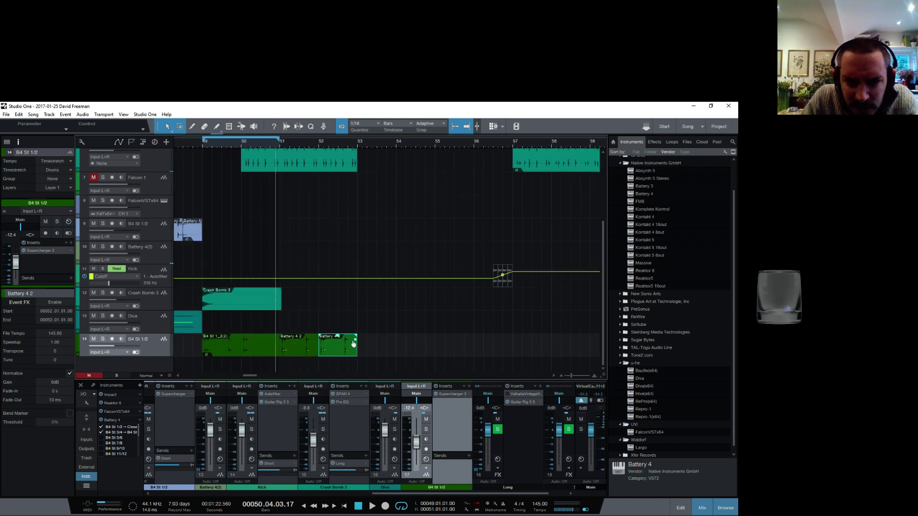
key("d")
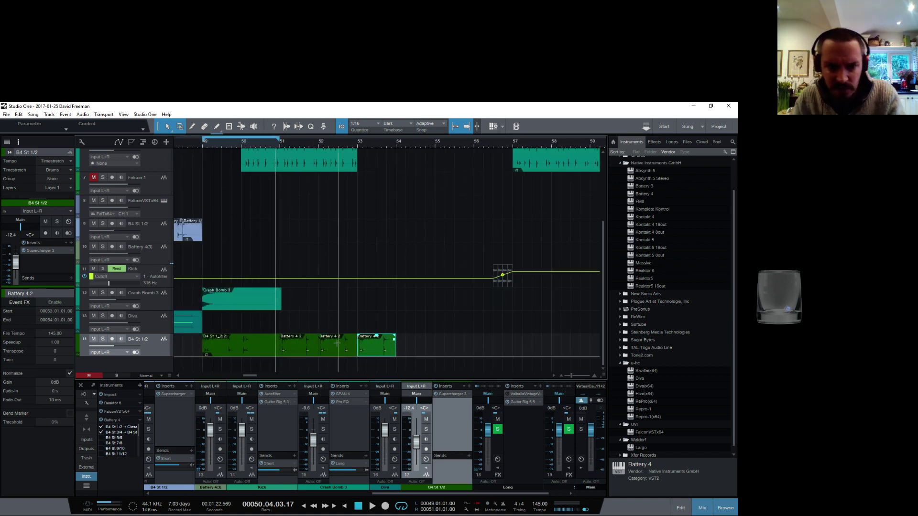
Trim the bar 52 Battery 4 2 copy to end at 52.03.01 and extend the loop range to bar 53
left_click_drag(356, 350, 334, 357)
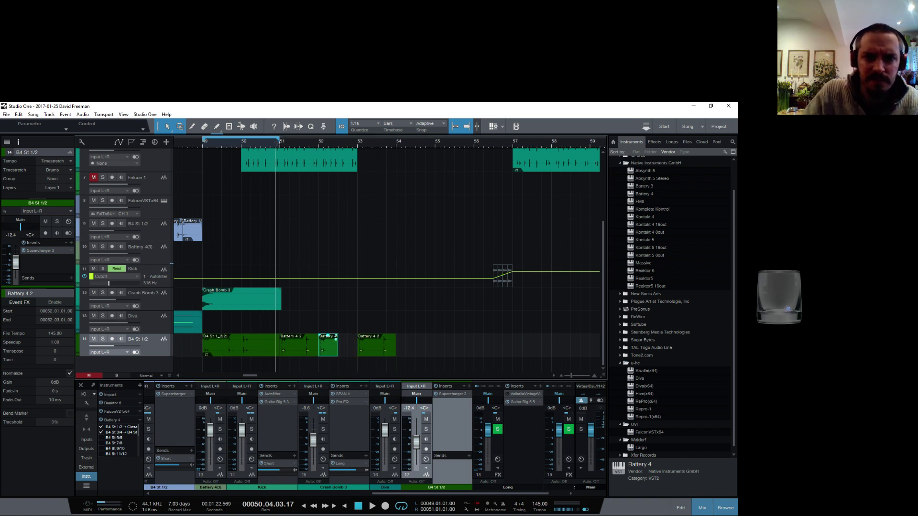
left_click_drag(281, 140, 359, 155)
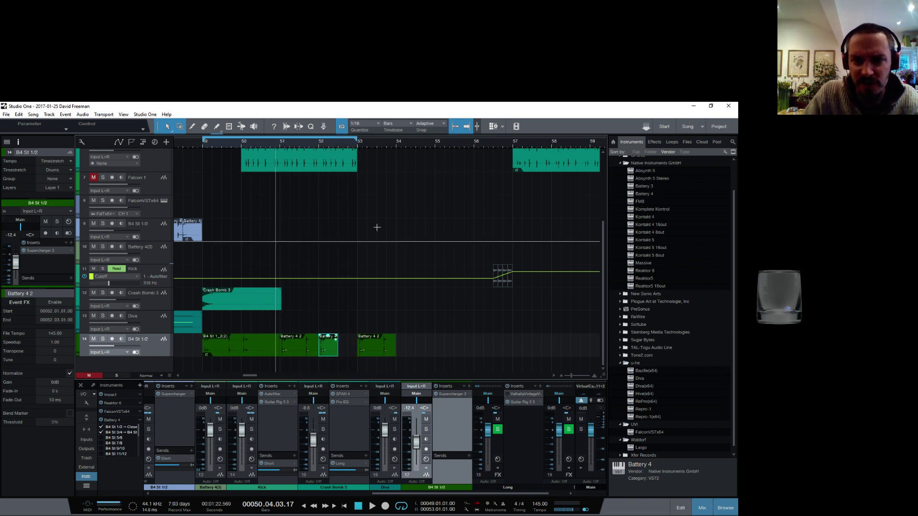
Move the bar 53 Battery 4 2 copy to 56.03.01 and play the loop from bar 49
left_click_drag(375, 348, 510, 348)
left_click_drag(378, 147, 412, 138)
double_click(347, 147)
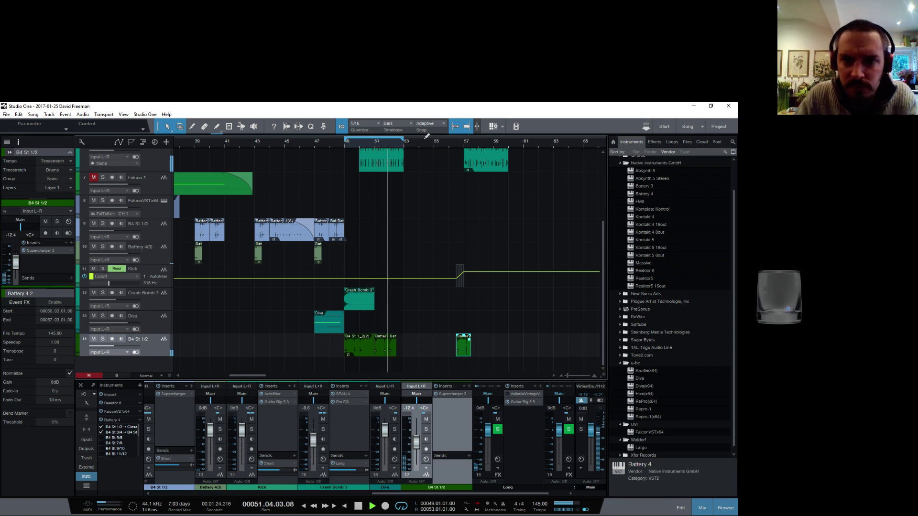
key("space")
scroll(433, 147, "up", 3)
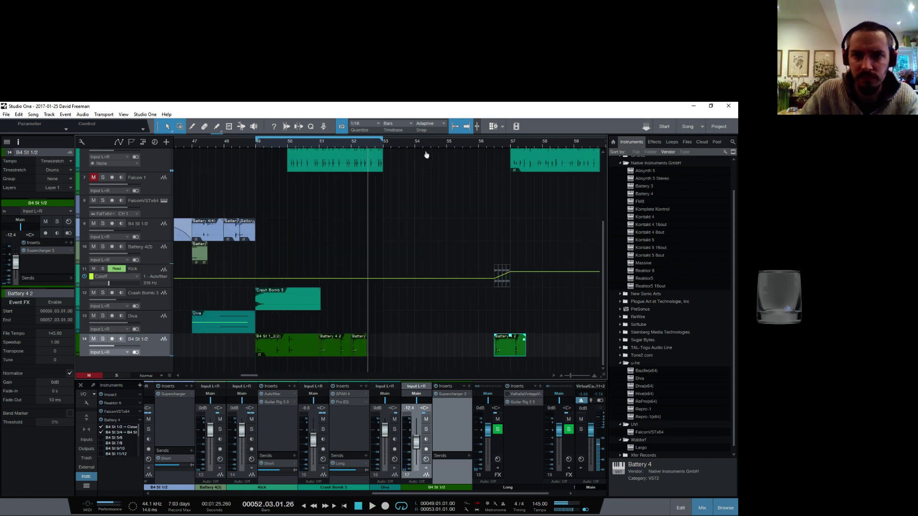
Enable Event FX on the Battery 4 2 event at bar 51 and insert Guitar Rig 5 as its event effect
left_click(350, 352)
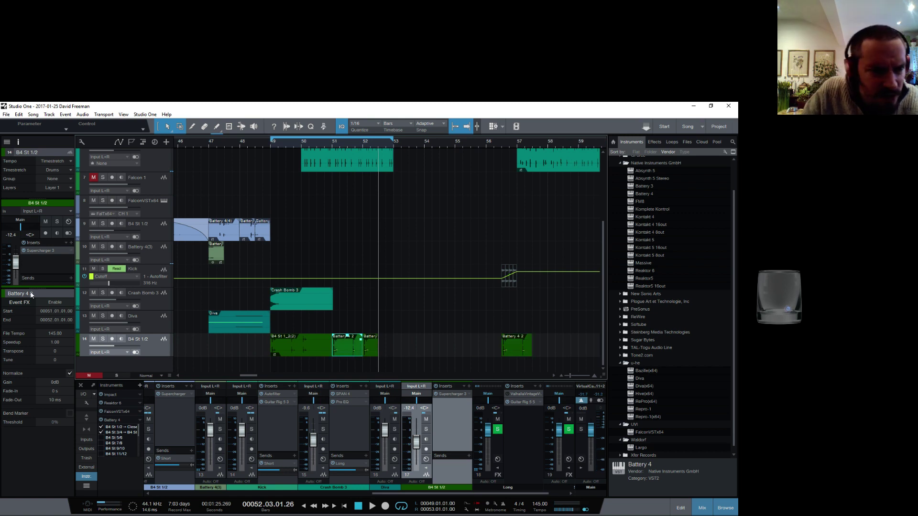
left_click(57, 303)
left_click(70, 320)
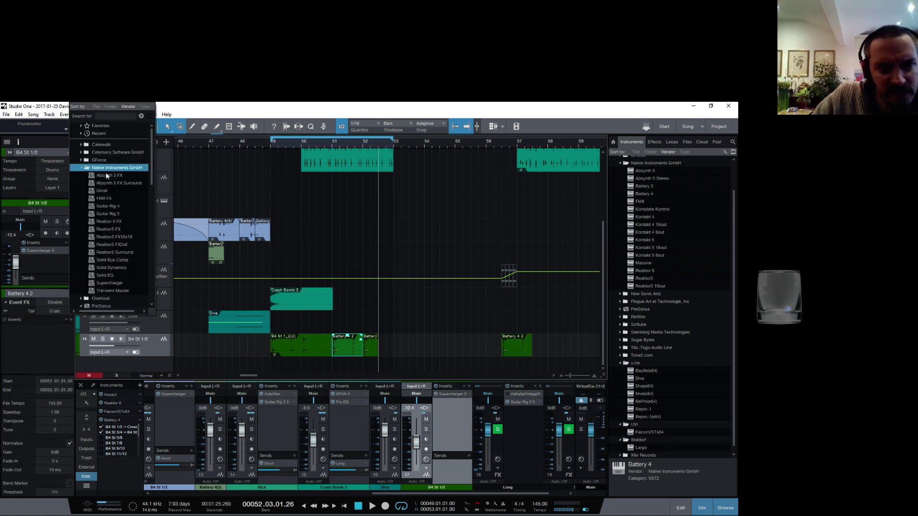
scroll(116, 276, "down", 1)
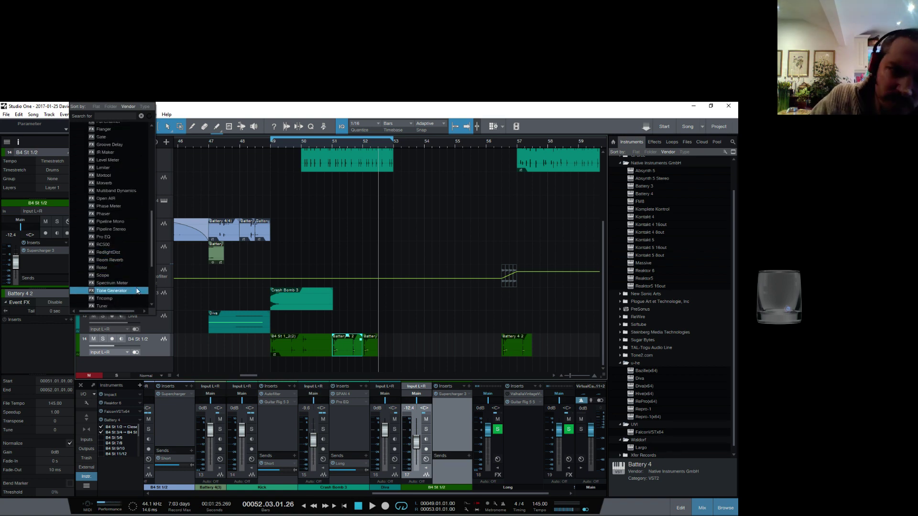
scroll(114, 296, "up", 4)
left_click(71, 320)
left_click(70, 320)
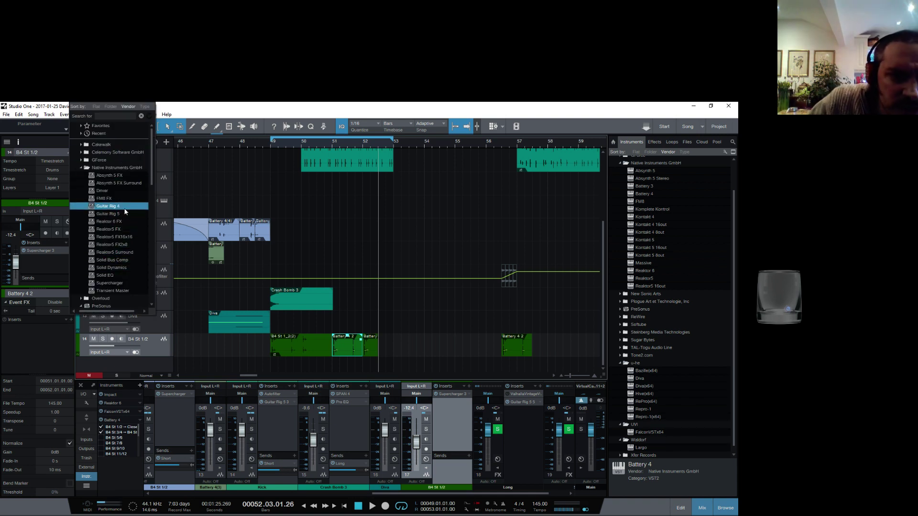
left_click(117, 211)
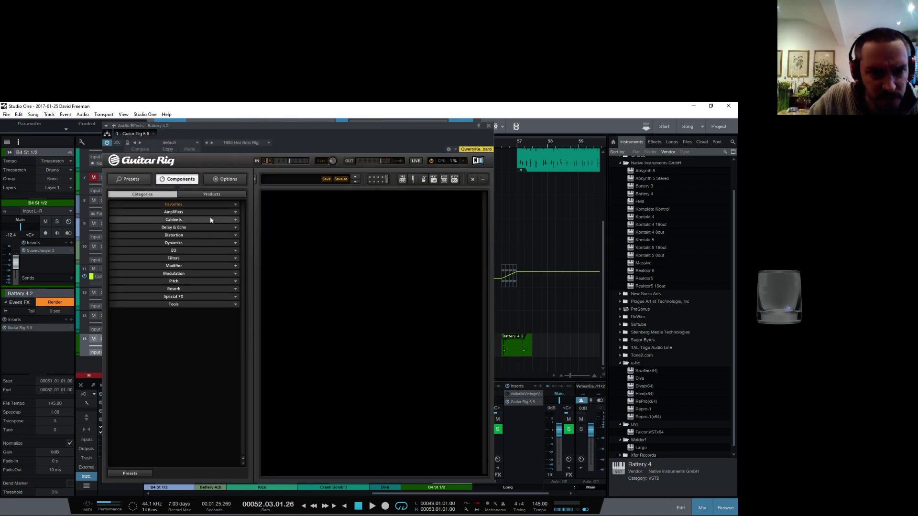
Add the Stereo Tune modulation component to the rack, adjust its Split and Mix, and play from bar 51
left_click(223, 275)
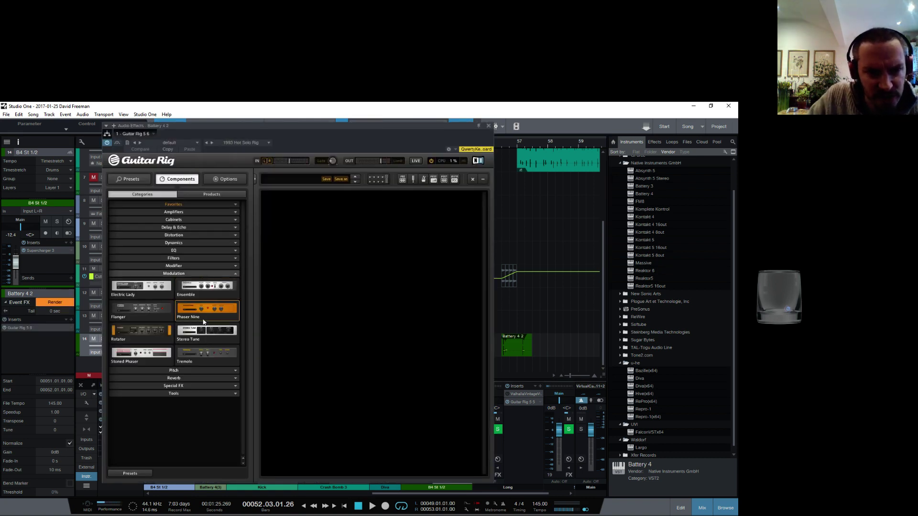
left_click_drag(206, 332, 277, 273)
left_click_drag(385, 212, 385, 182)
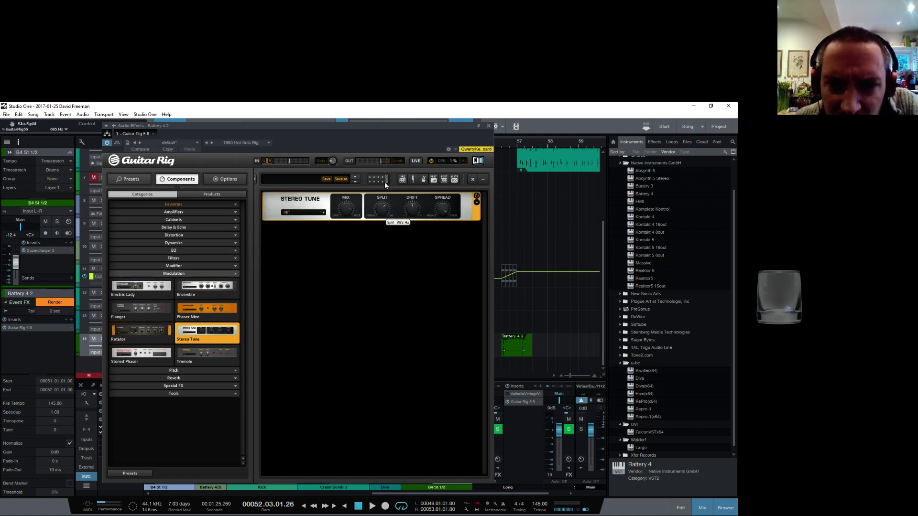
left_click_drag(349, 211, 354, 225)
left_click(488, 126)
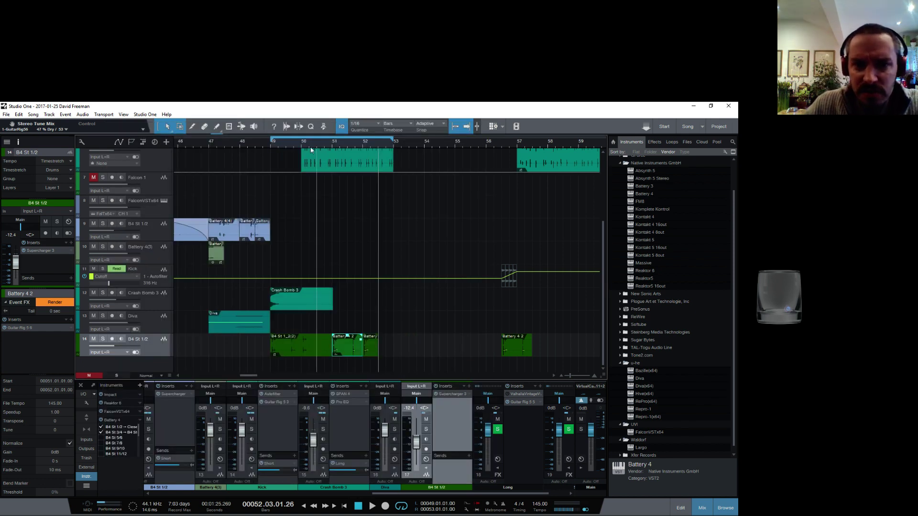
left_click(332, 142)
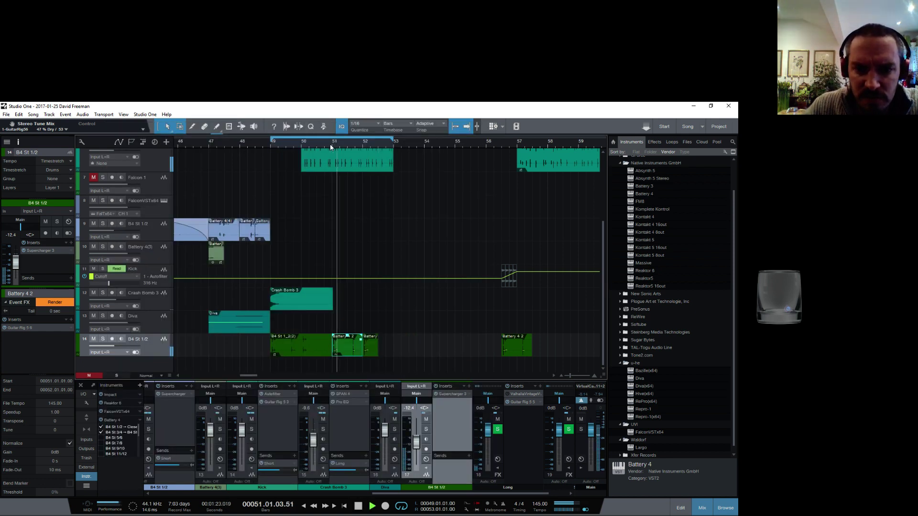
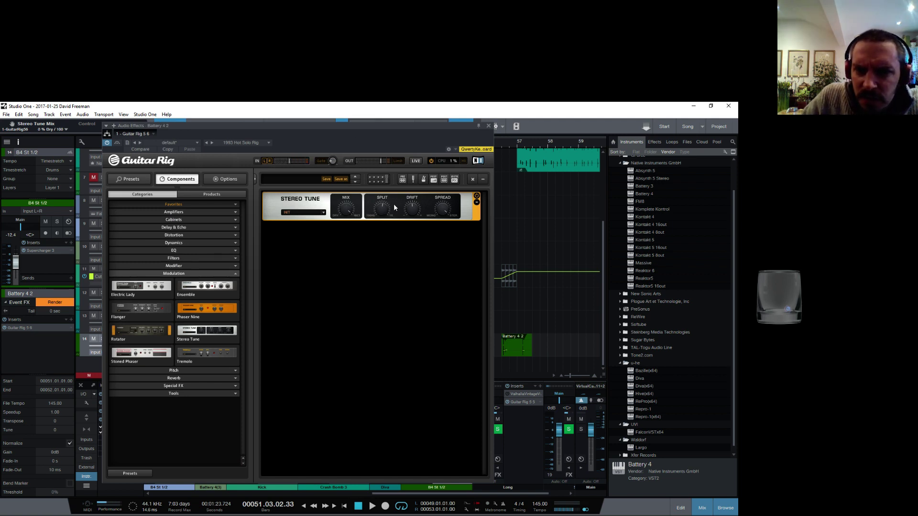
Set Stereo Tune to 100% wet with Split at 201 Hz and audition the bar 51 event
mouse_move(385, 207)
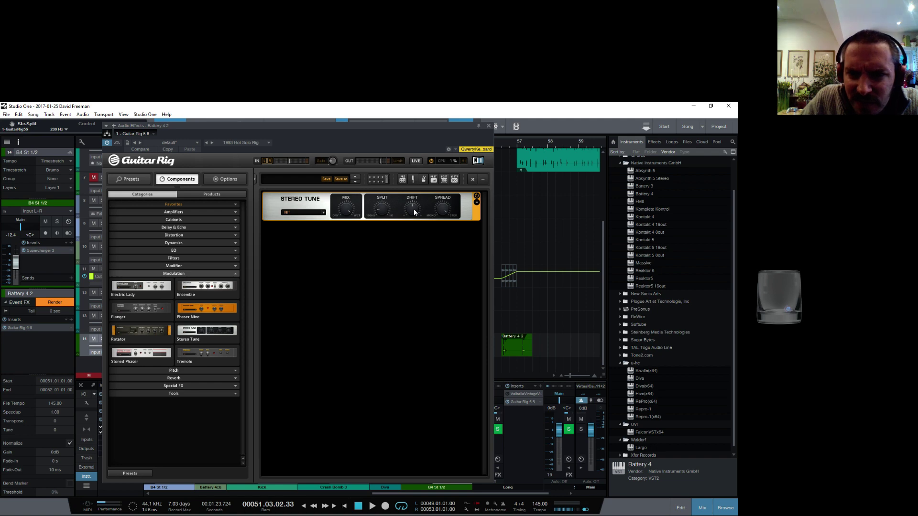
left_click_drag(383, 127, 219, 189)
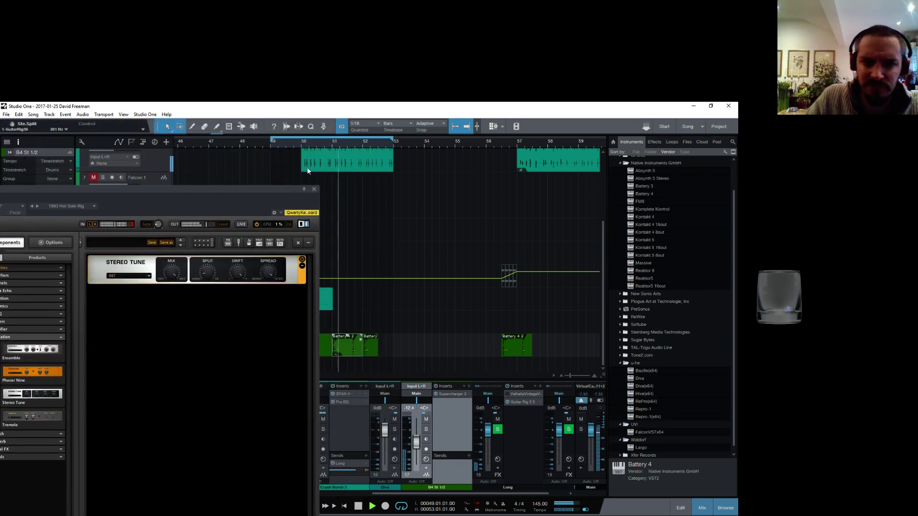
key("space")
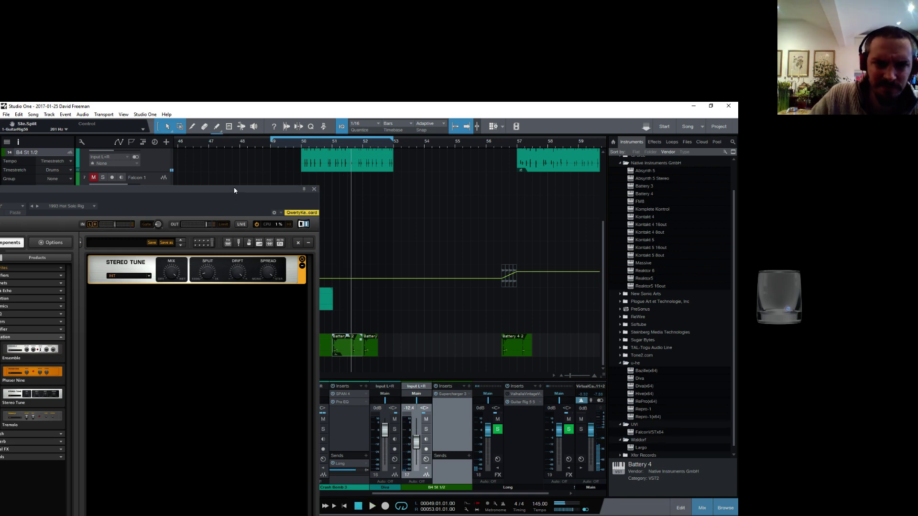
left_click_drag(234, 190, 160, 155)
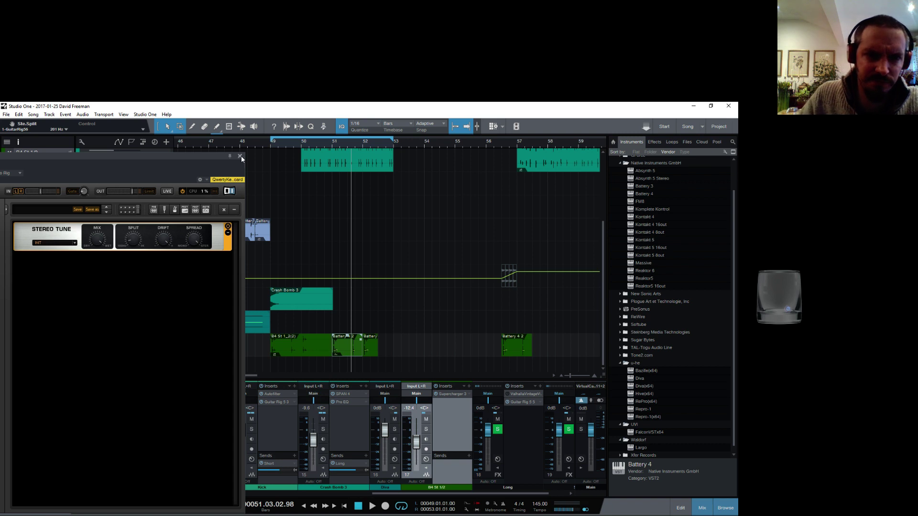
left_click(241, 156)
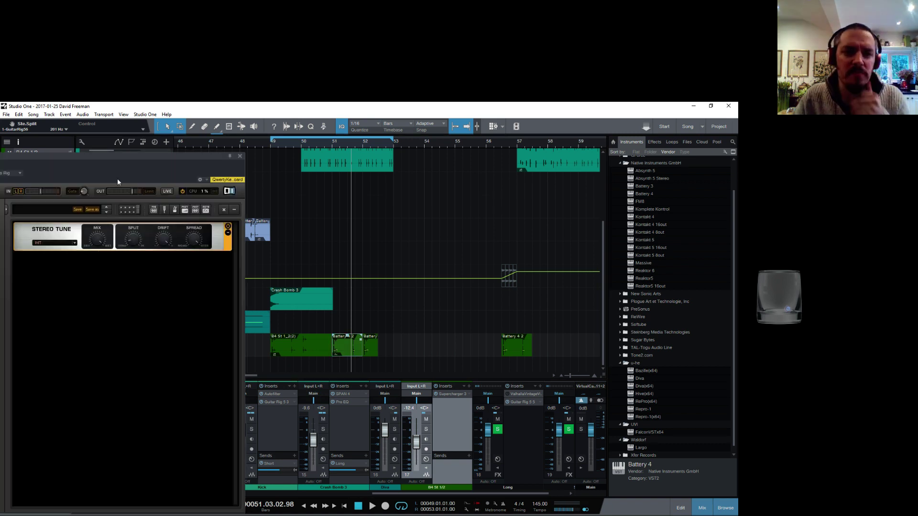
Delete the Stereo Tune component from the Guitar Rig rack
right_click(28, 233)
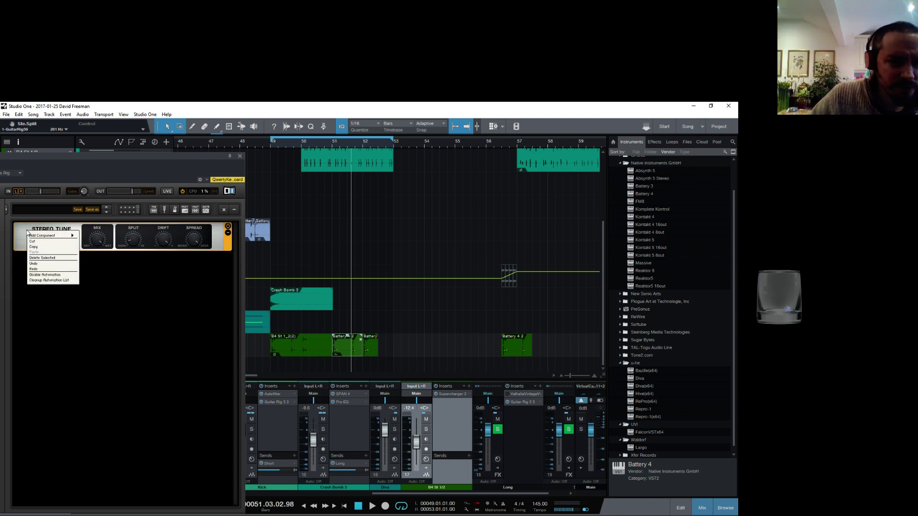
left_click(54, 260)
left_click(74, 244)
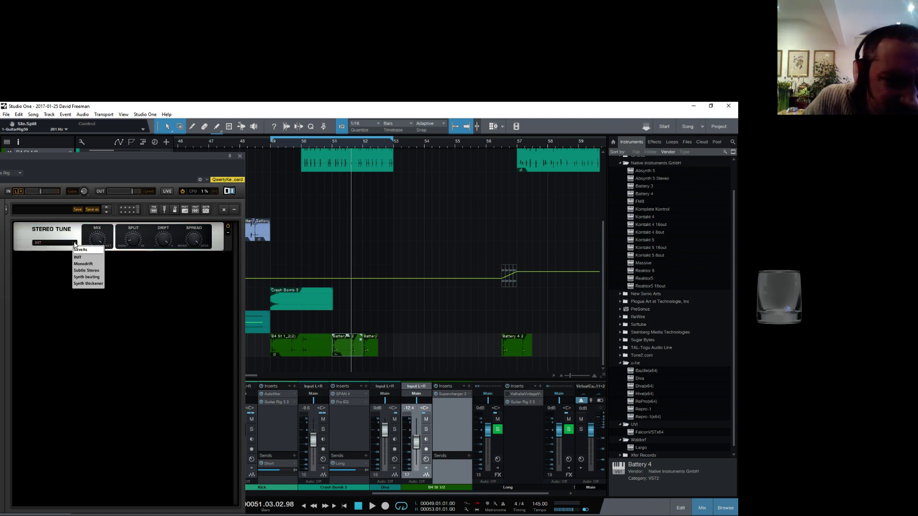
left_click(30, 238)
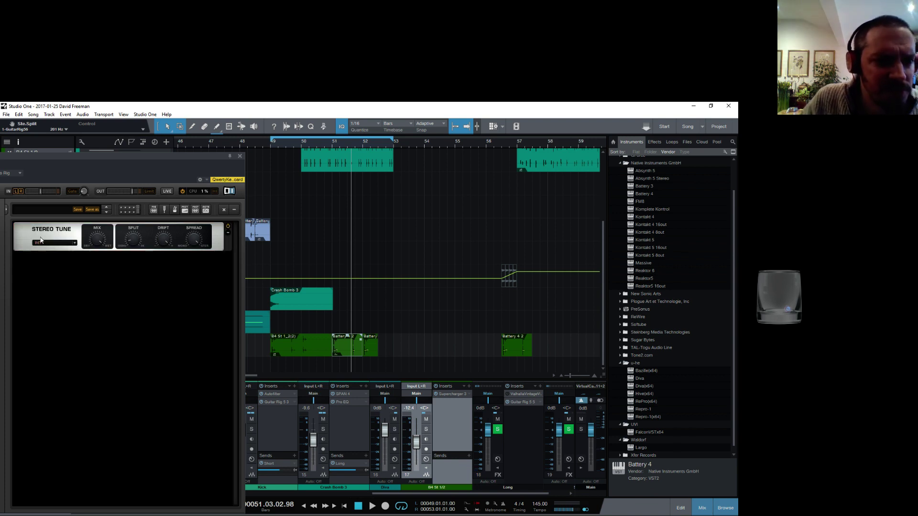
left_click(20, 232)
right_click(27, 231)
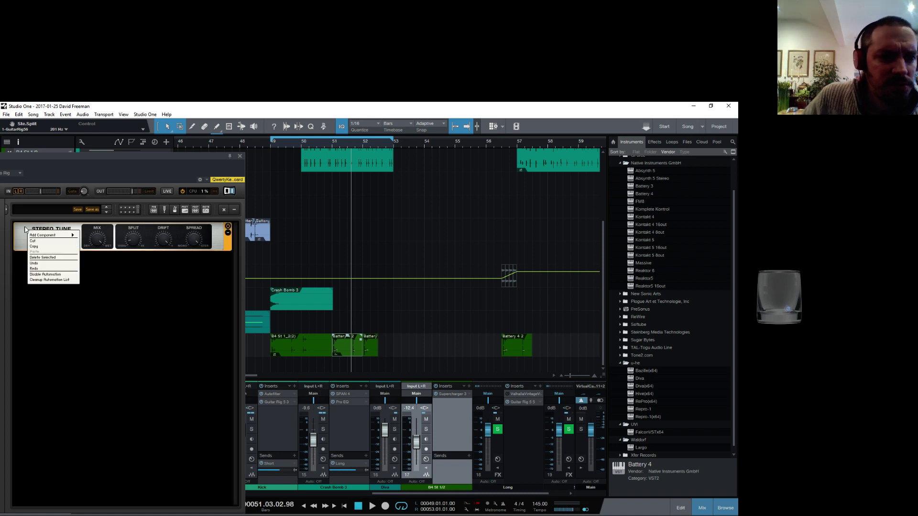
left_click(44, 257)
Add the Ensemble component to the rack, raise its Chorus intensity to about 4.9, and play from bar 51
left_click_drag(62, 164, 337, 116)
left_click_drag(213, 270, 421, 196)
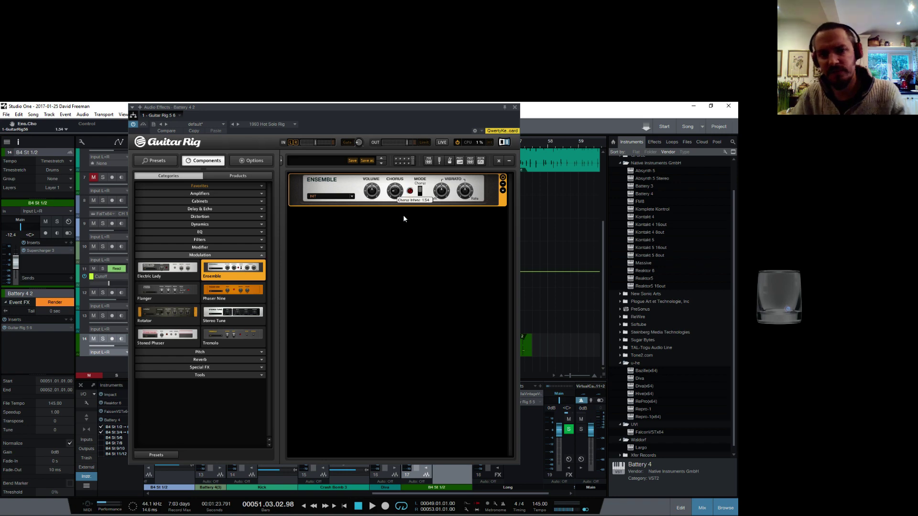
left_click_drag(417, 106, 402, 359)
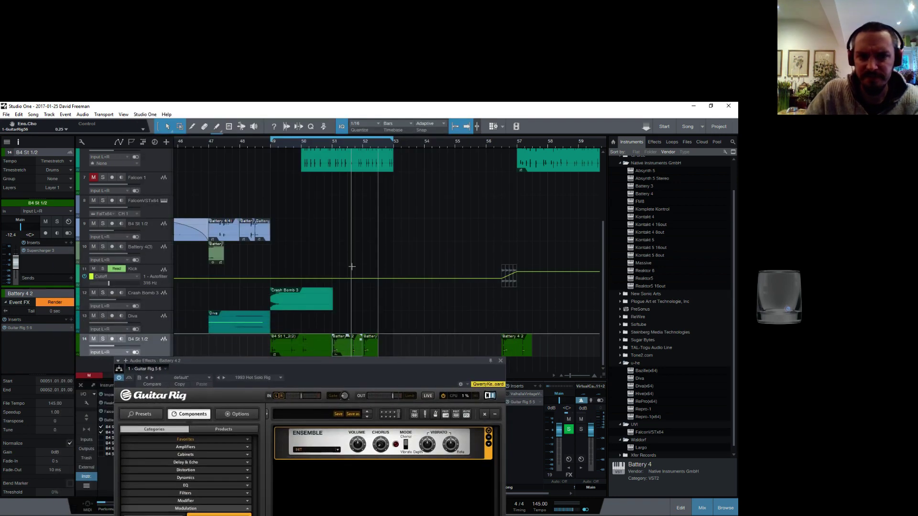
left_click(332, 147)
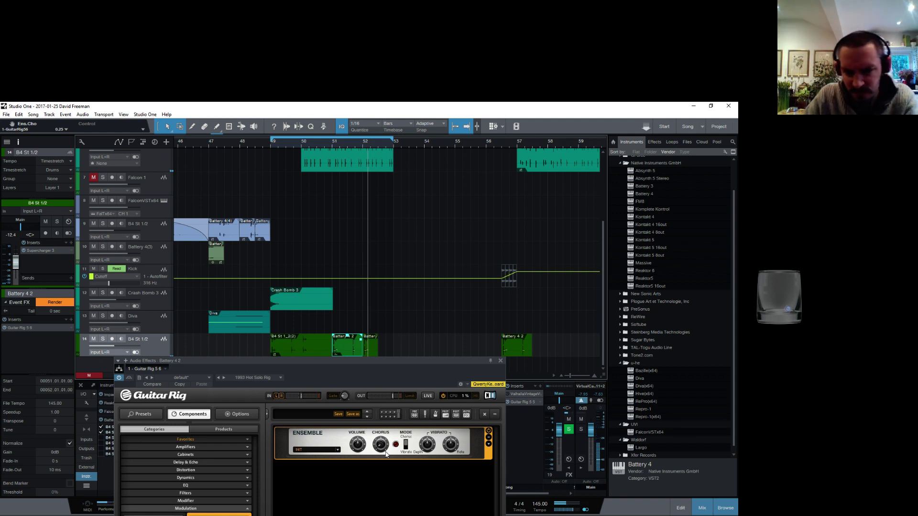
left_click_drag(386, 454, 387, 428)
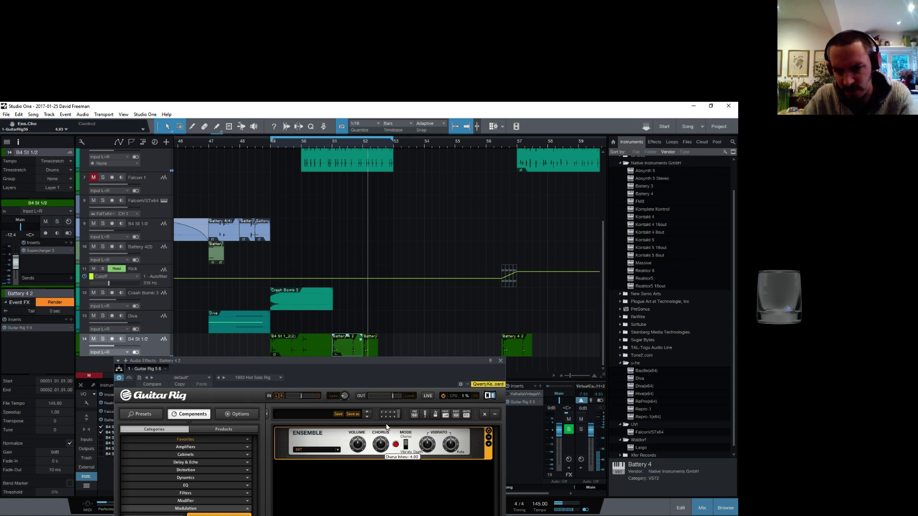
left_click(331, 141)
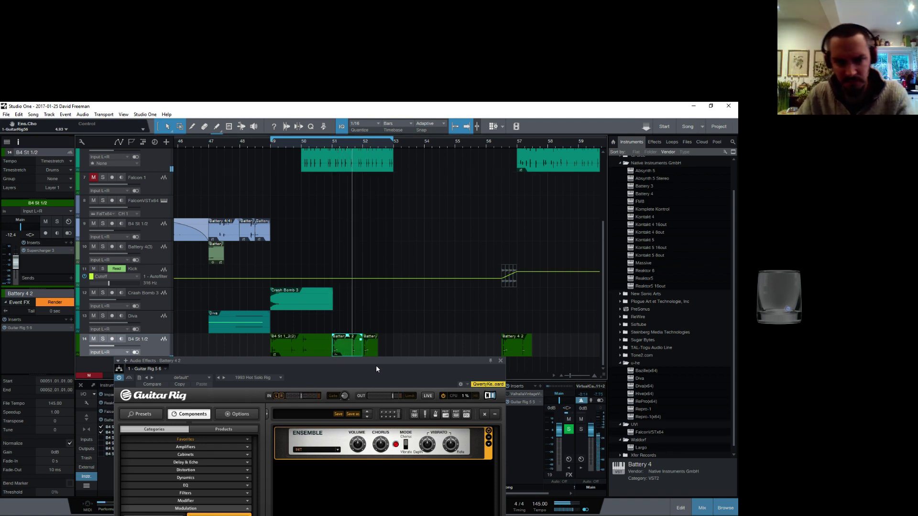
Add the Rotator component below Ensemble, switch Ensemble off, and play from bar 51
left_click_drag(376, 365, 356, 143)
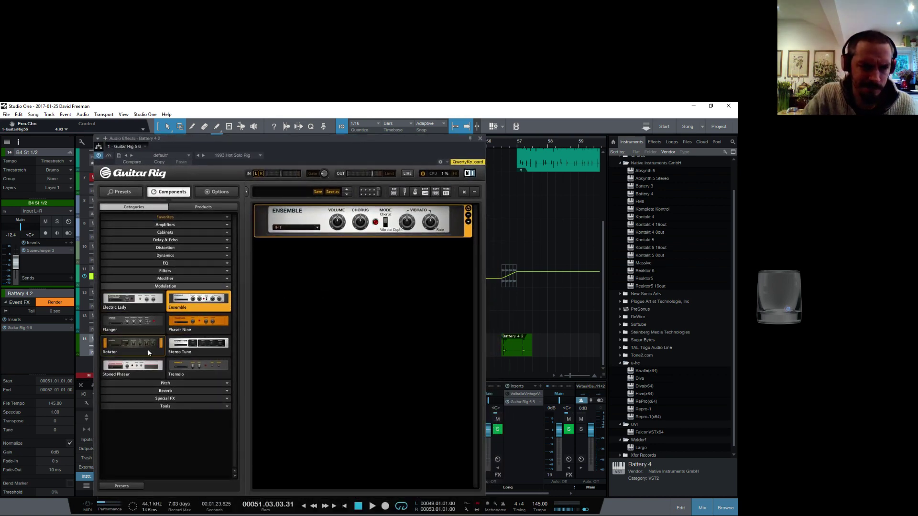
left_click_drag(114, 354, 332, 314)
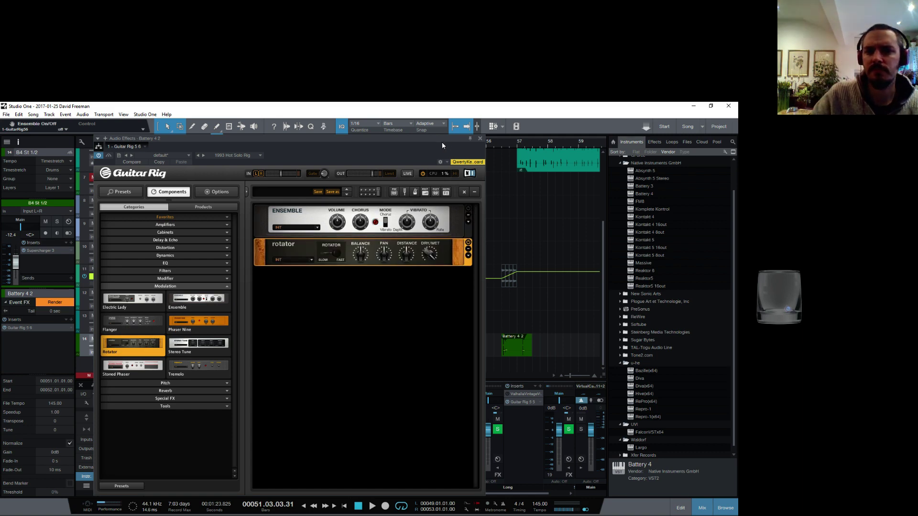
left_click_drag(441, 142, 443, 284)
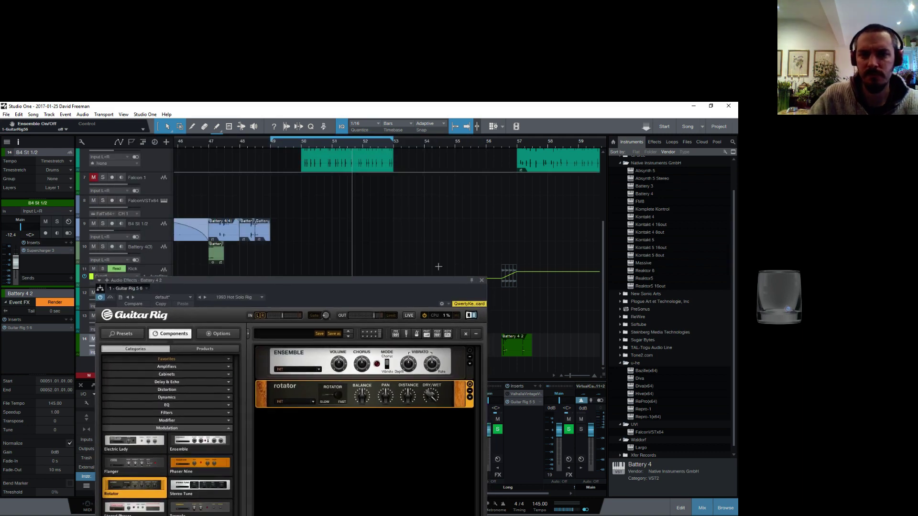
left_click(332, 140)
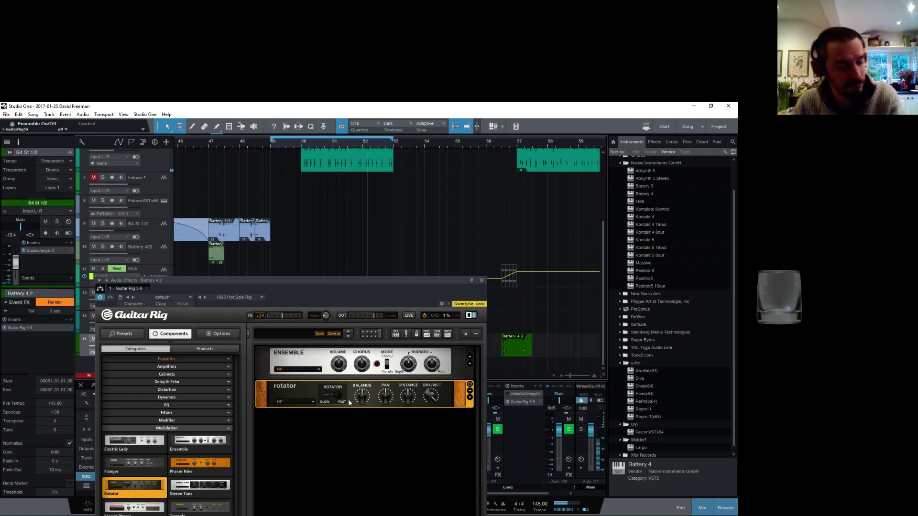
Switch Rotator off, add the Grain Delay component from Special FX below it, and load its Crystaline preset
left_click_drag(269, 283, 290, 145)
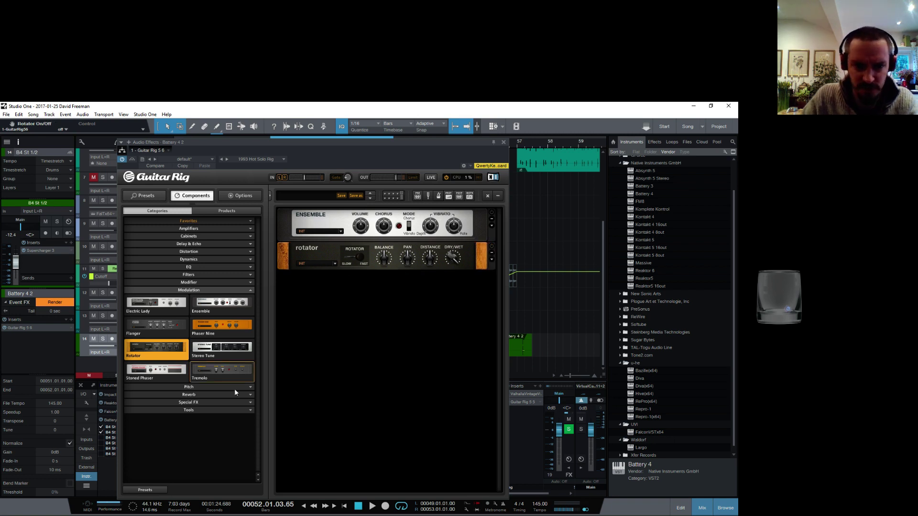
left_click(229, 410)
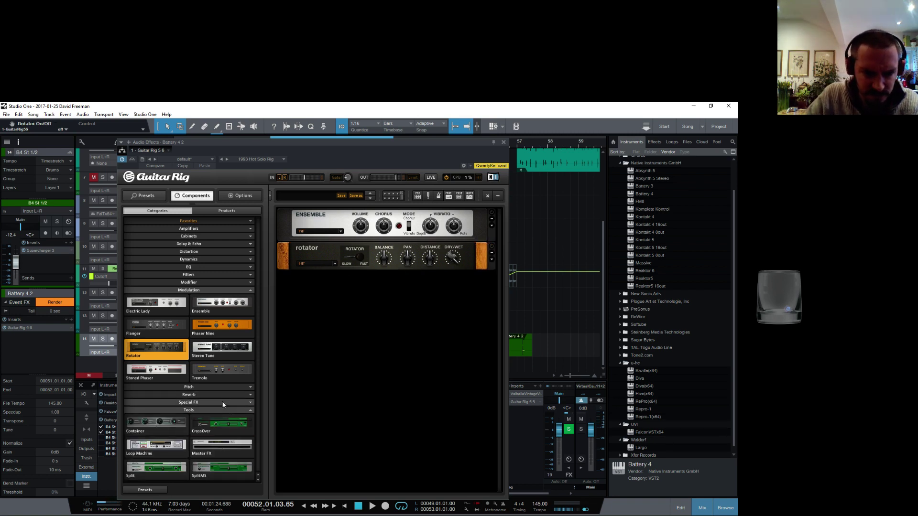
left_click(223, 405)
scroll(226, 399, "down", 2)
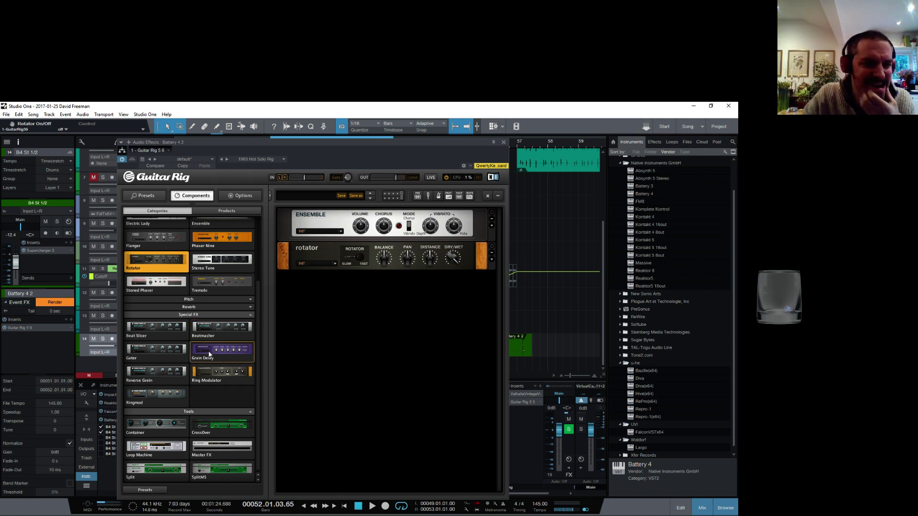
left_click_drag(206, 355, 343, 335)
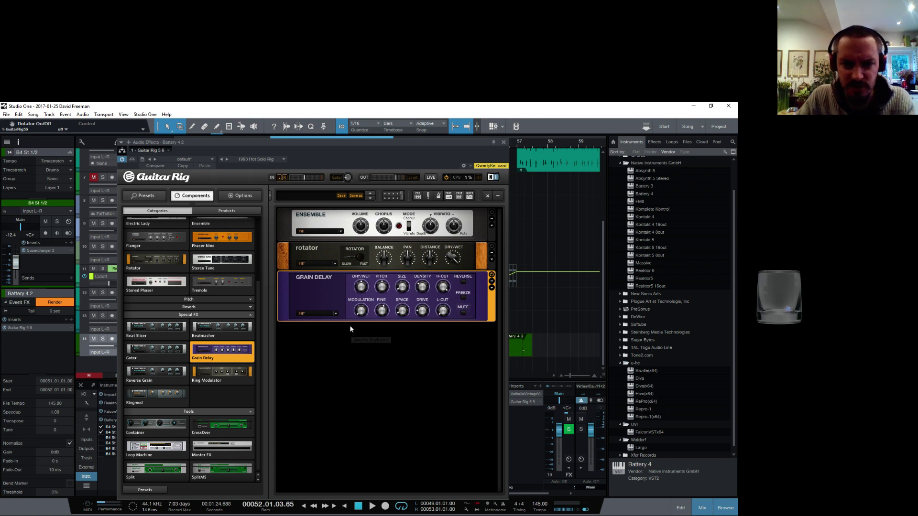
left_click(336, 313)
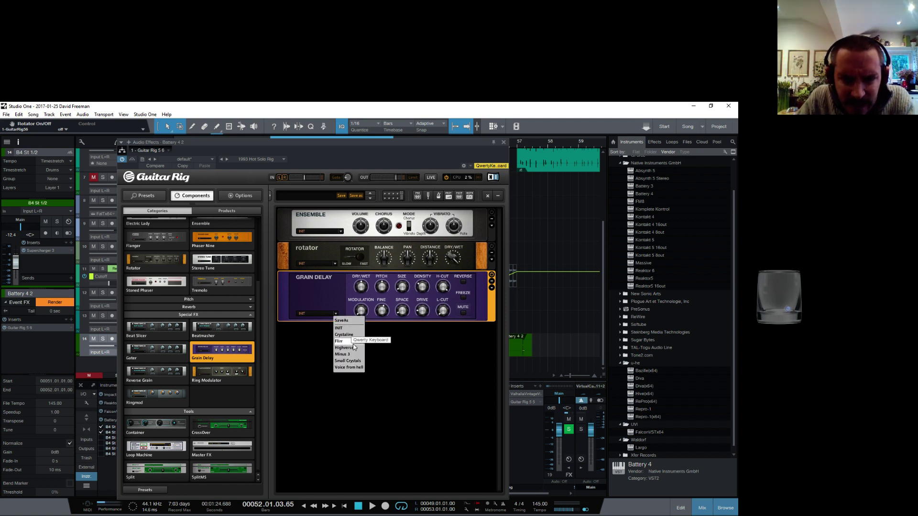
left_click(347, 335)
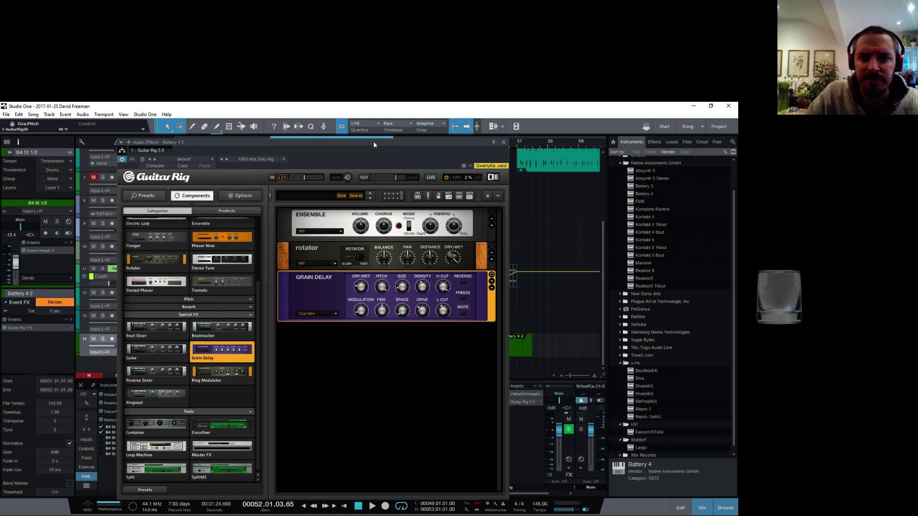
Play the song from bar 51 to audition the Grain Delay on the Battery 4 2 event
left_click_drag(373, 145, 336, 363)
left_click(330, 146)
key("space")
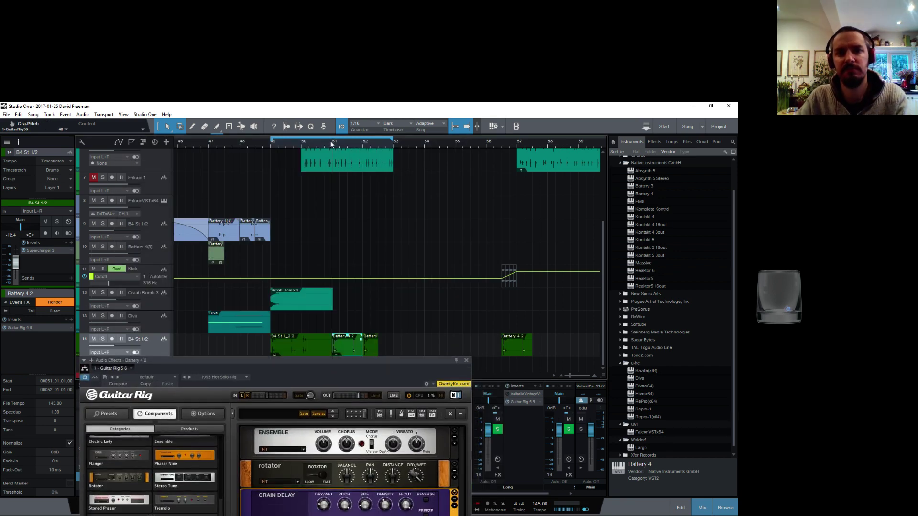
Replace the Grain Delay's Crystaline preset with another one, play the song from around bar 51, and close the event effects window
left_click_drag(373, 362, 398, 157)
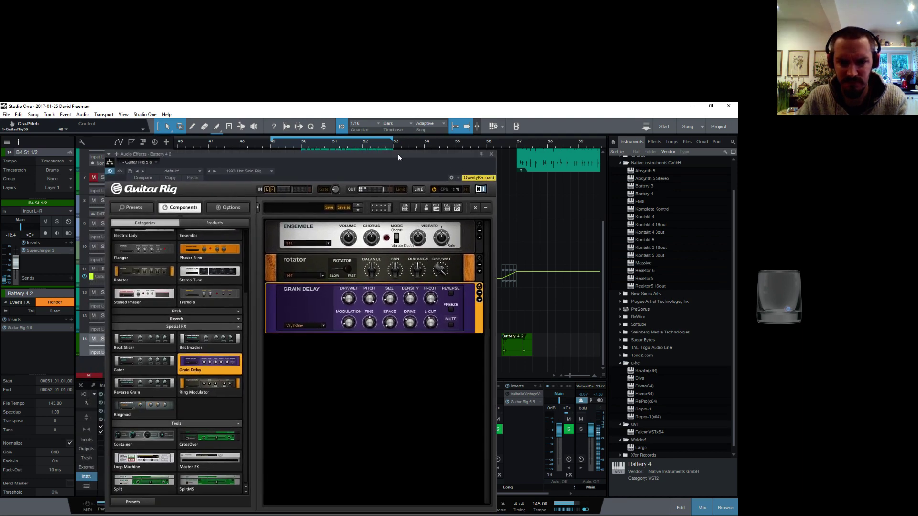
left_click(323, 323)
left_click(337, 348)
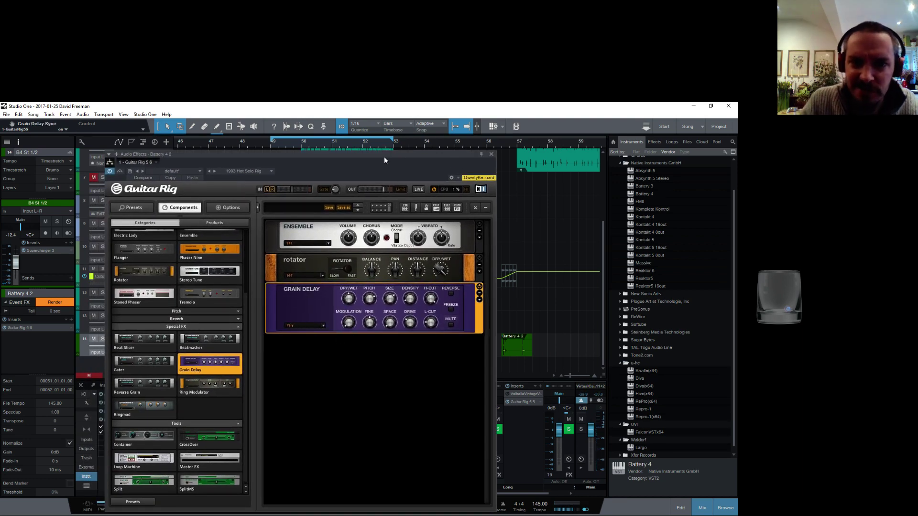
left_click_drag(385, 159, 366, 286)
left_click(329, 142)
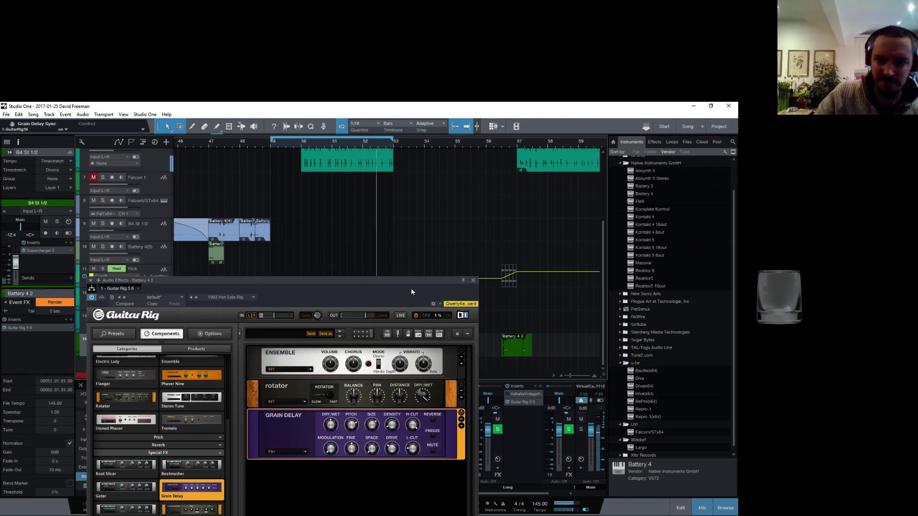
left_click_drag(411, 282, 239, 242)
left_click(301, 241)
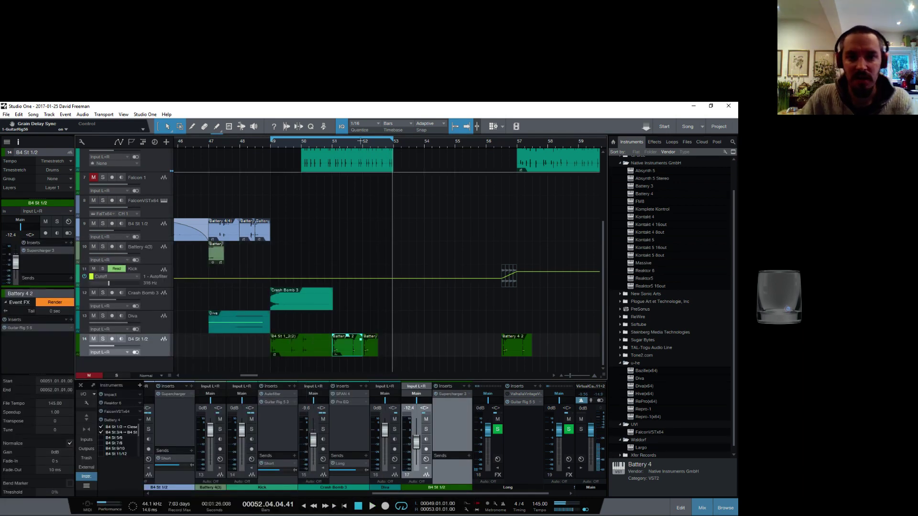
Shorten the Battery 4 2 event at bar 51 so it ends at 51.02.04, and play the song from bar 51
left_click_drag(360, 142, 366, 163)
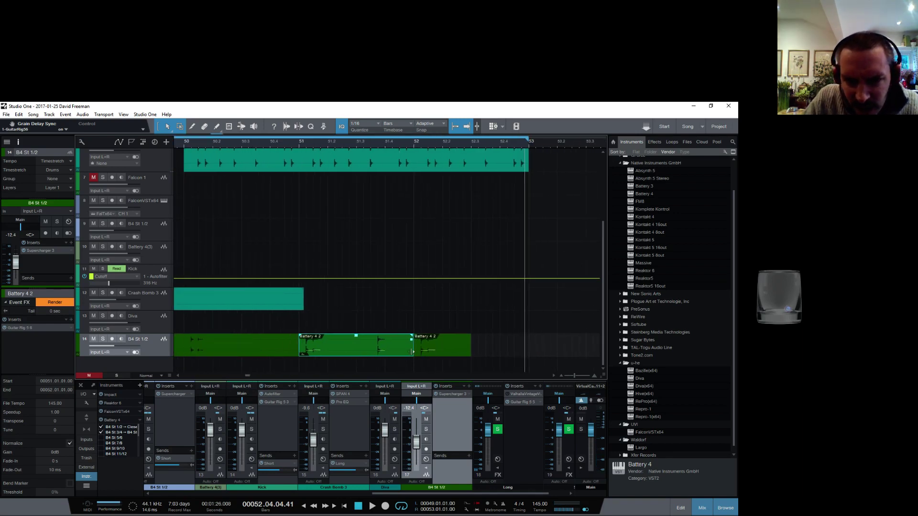
left_click_drag(413, 351, 352, 356)
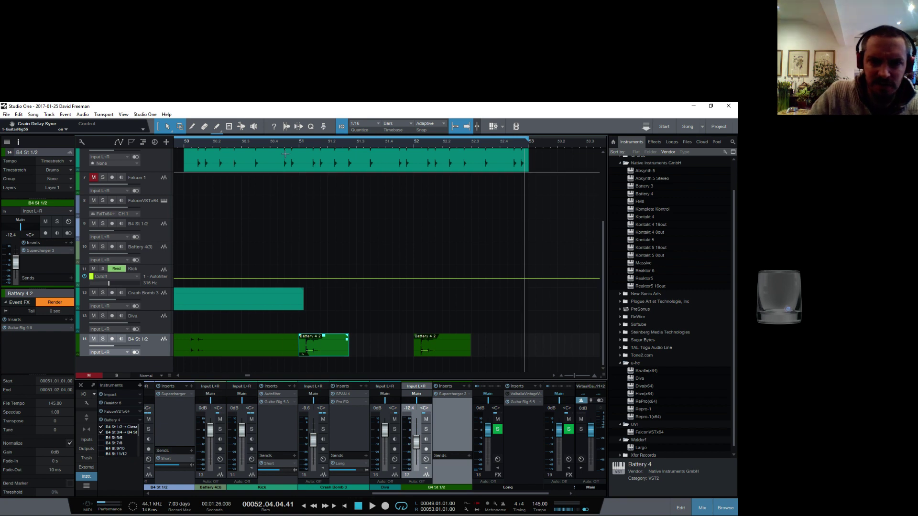
left_click(298, 142)
key("space")
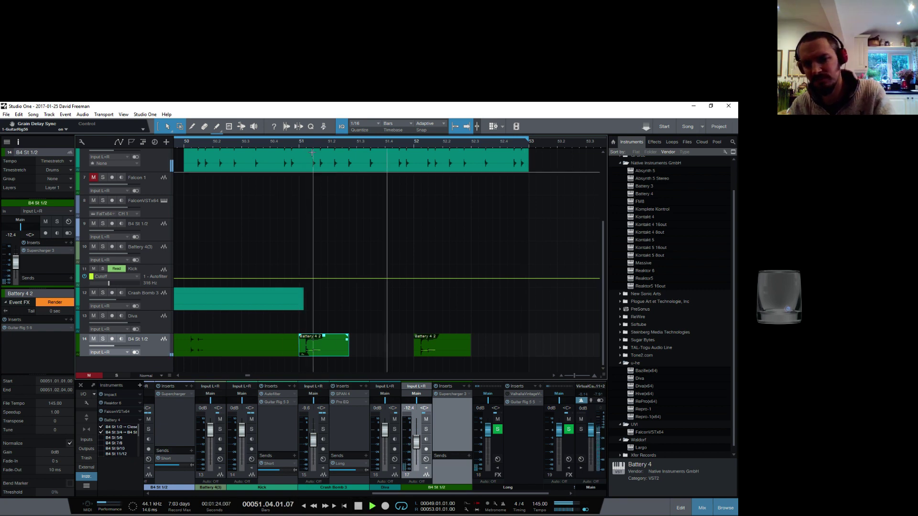
Try to render the Event FX of the Battery 4 2 event at bar 51 with no tail
key("space")
right_click(337, 354)
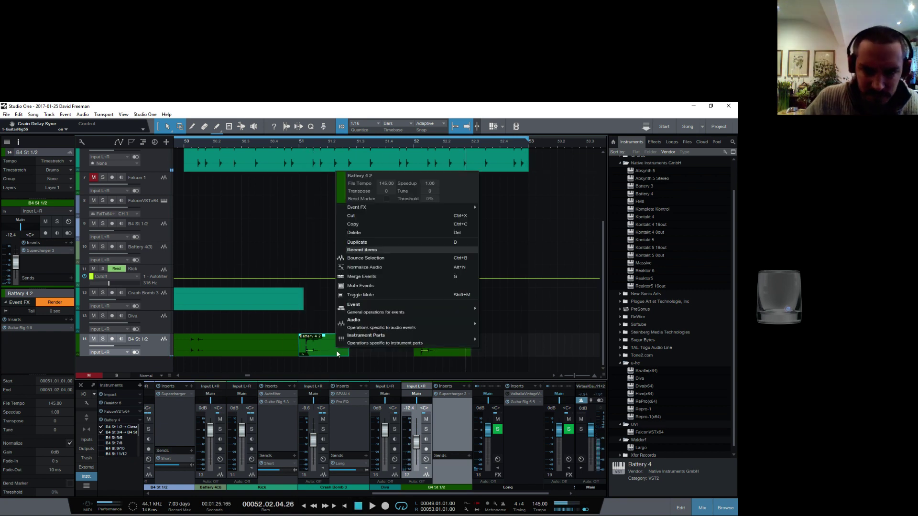
left_click(44, 361)
left_click(58, 303)
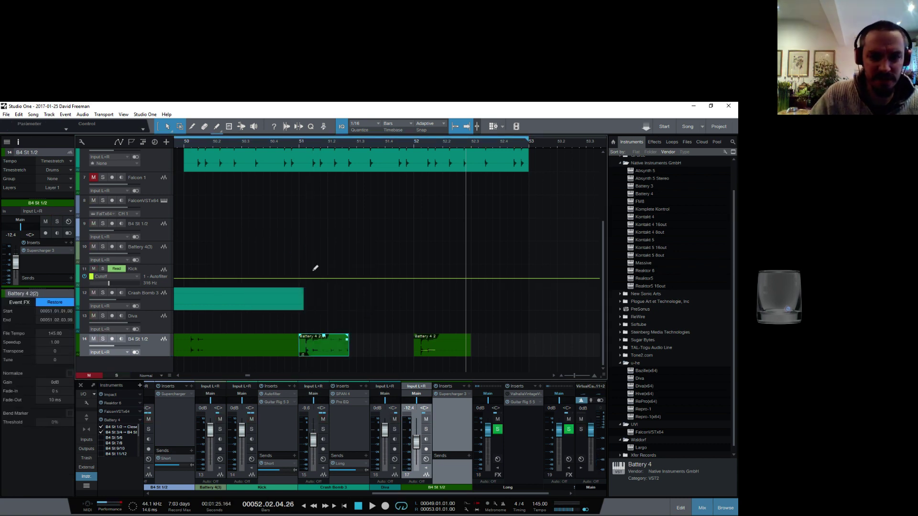
key("ctrl+z")
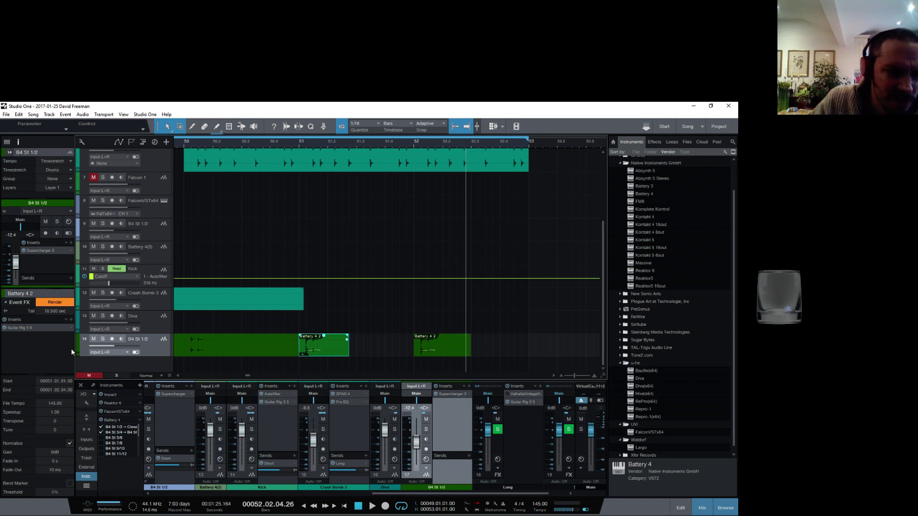
Render the bar 51 event's Event FX with a 10-second tail and enable Play overlaps on its track
left_click(56, 302)
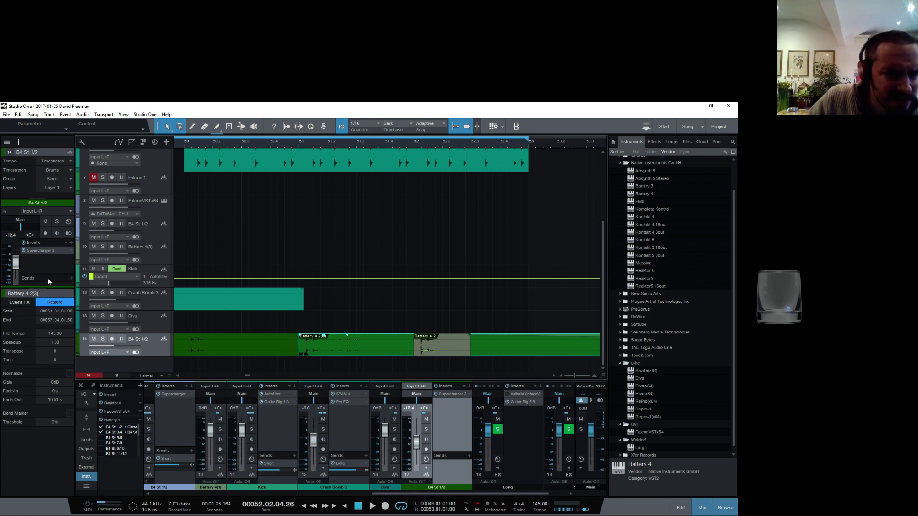
left_click_drag(42, 292, 43, 389)
left_click(70, 206)
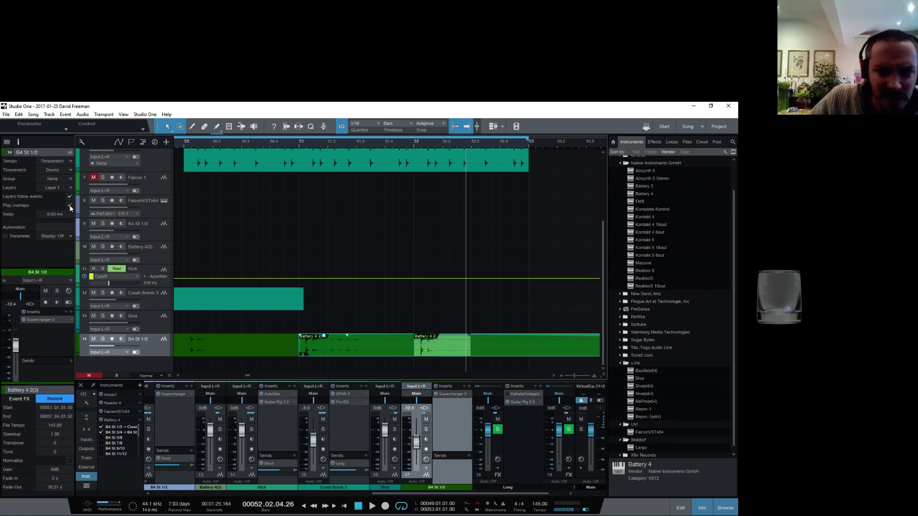
Extend the end of the Battery 4 2 event at bar 52 to 52.03.03 and duplicate the event to bar 53
left_click(435, 348)
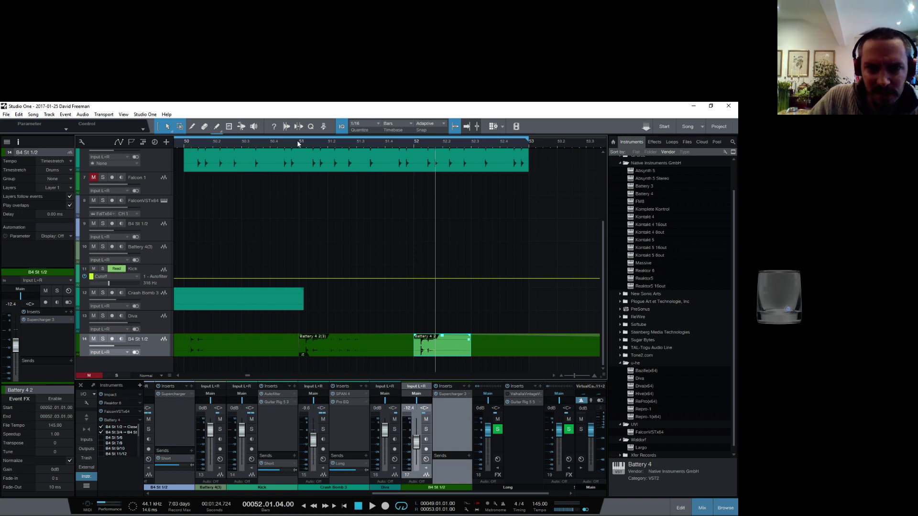
mouse_move(470, 346)
left_mouse_down()
mouse_move(529, 346)
mouse_move(485, 346)
left_mouse_up()
key("ctrl+d")
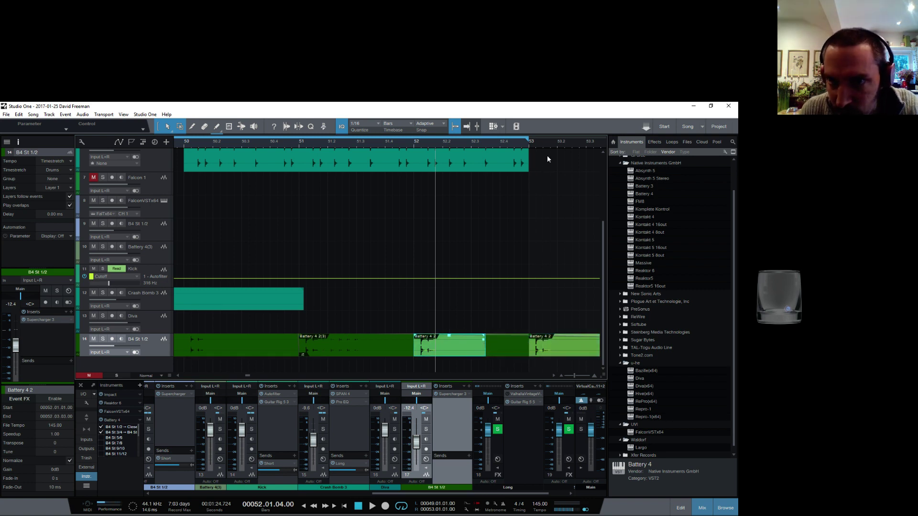
Trim the bar 53 copy to its second half-bar, move it to halfway through beat 2 of bar 51, and play the section
left_click_drag(544, 143, 471, 140)
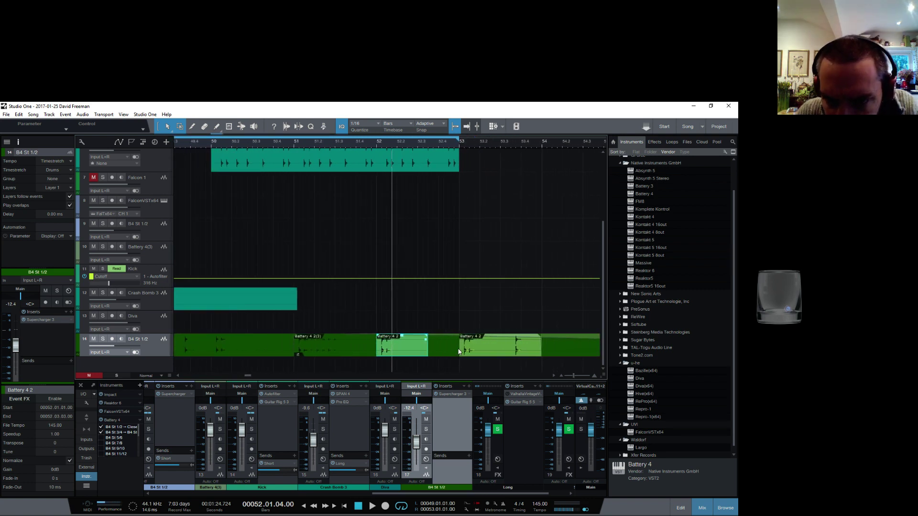
left_click_drag(458, 352, 357, 356)
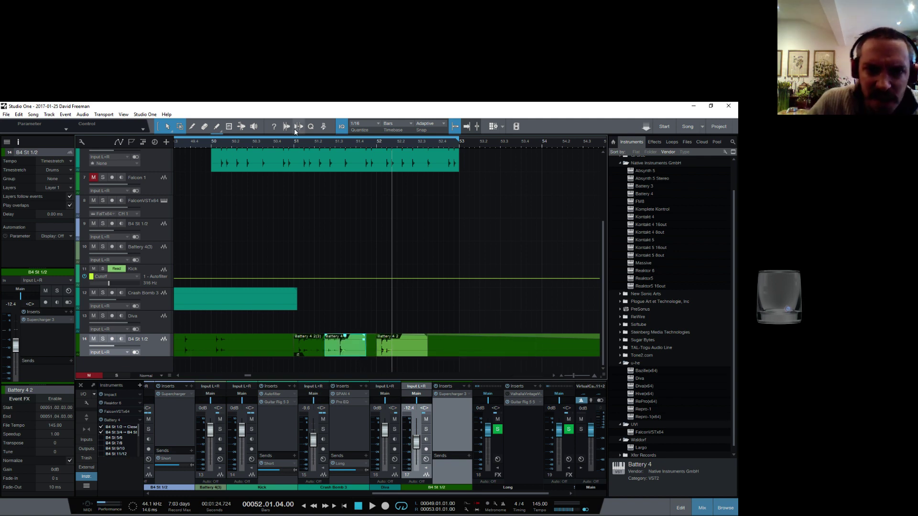
left_click(296, 145)
key("space")
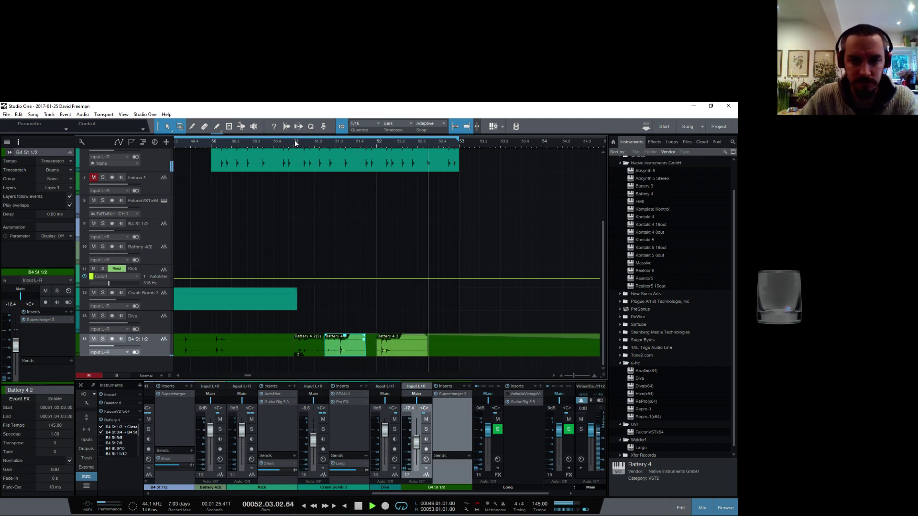
key("space")
Enable Event FX on the Battery 4 2 event at bar 52
left_click(404, 351)
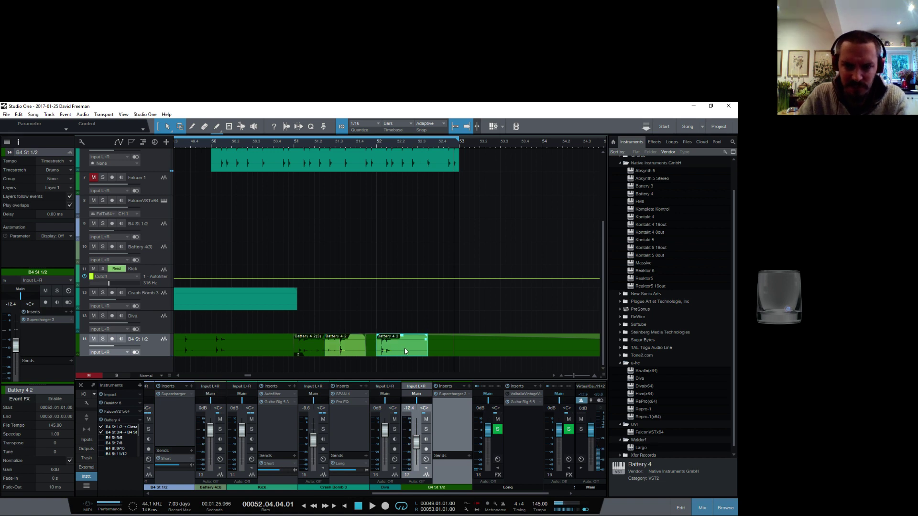
left_click(54, 399)
left_click_drag(43, 384, 54, 271)
Insert Analog Delay on the whole bar 52 event, set its beats to 1/8, raise the feedback above 80%, and audition it
left_click(70, 304)
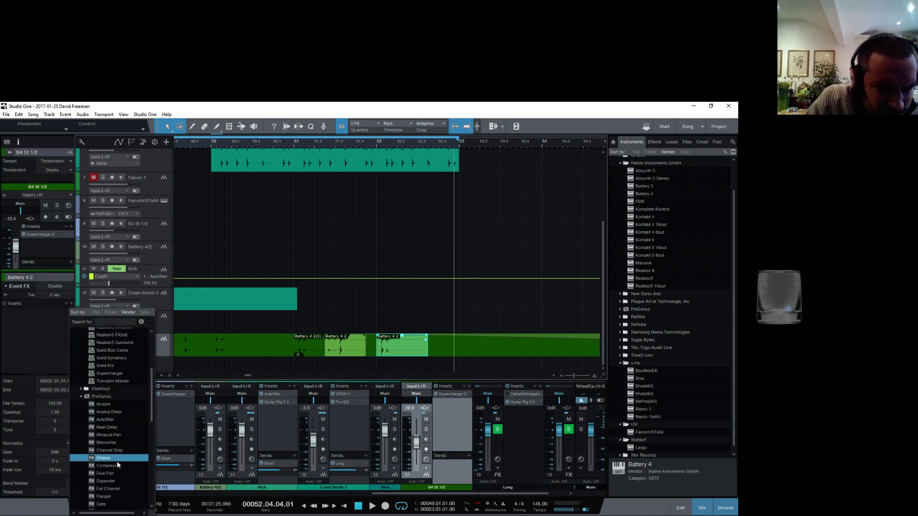
left_click(110, 413)
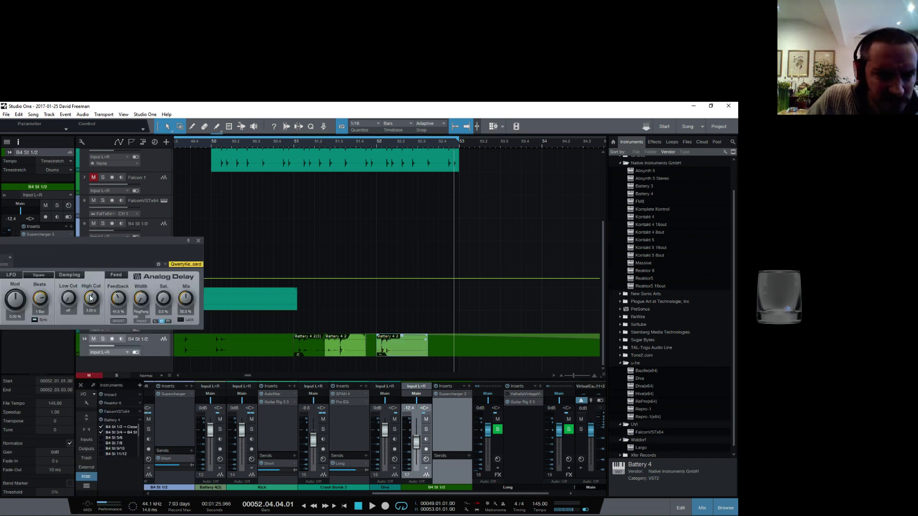
left_click_drag(97, 257, 254, 245)
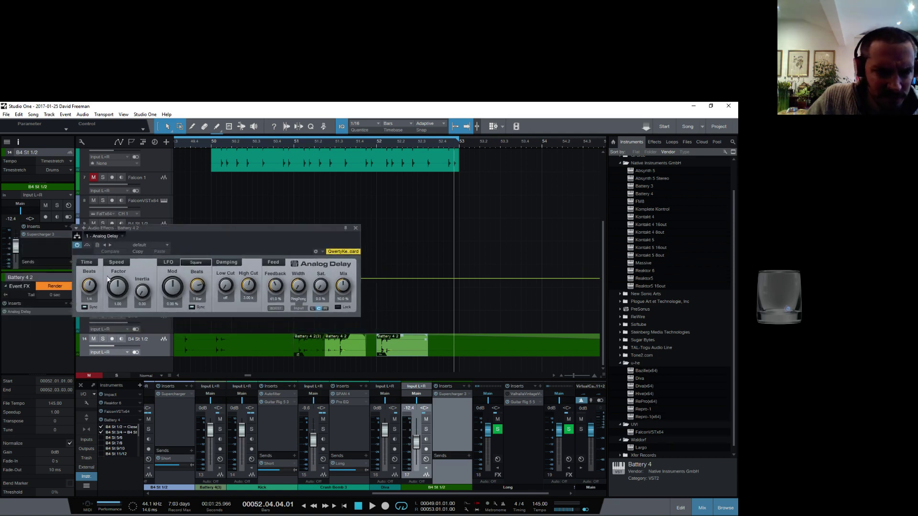
left_click_drag(84, 283, 82, 286)
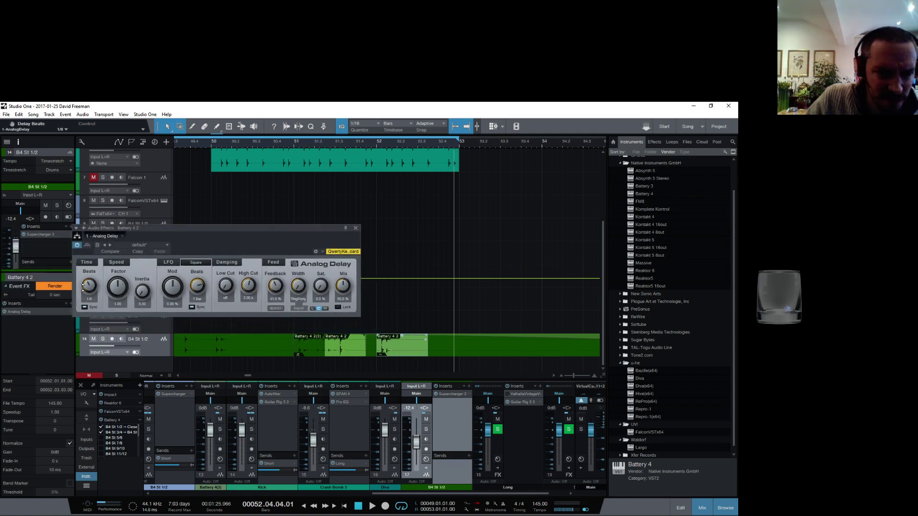
left_click_drag(275, 288, 273, 258)
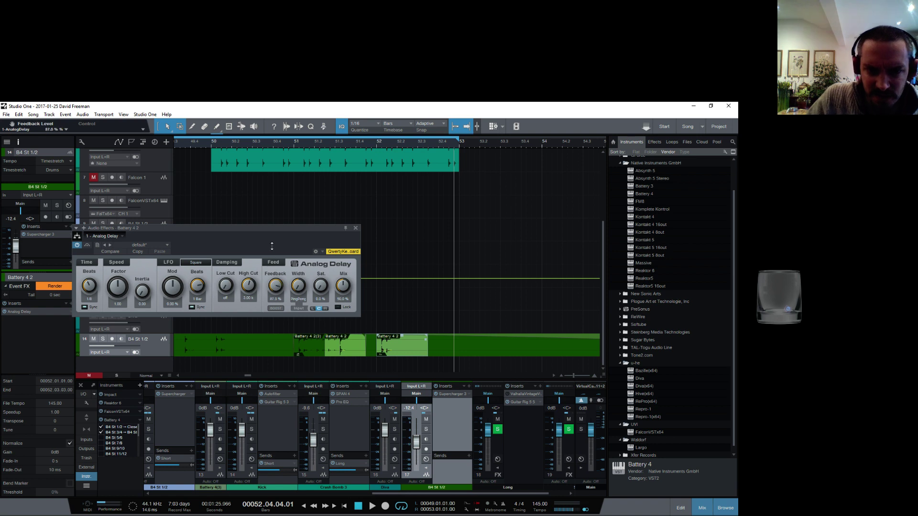
left_click(375, 143)
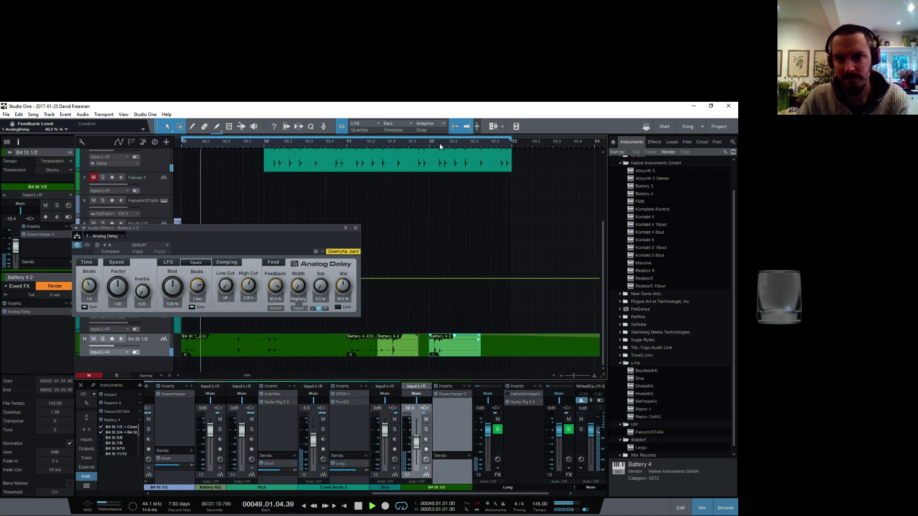
key("space")
Remove the Analog Delay from the bar 52 event's inserts
left_click_drag(455, 144, 300, 147)
left_click(356, 228)
right_click(22, 313)
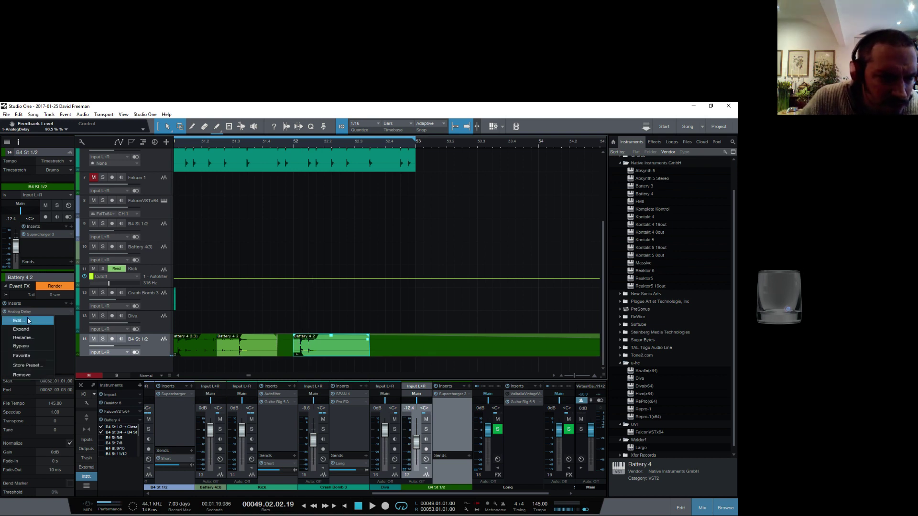
left_click(24, 375)
right_click(40, 315)
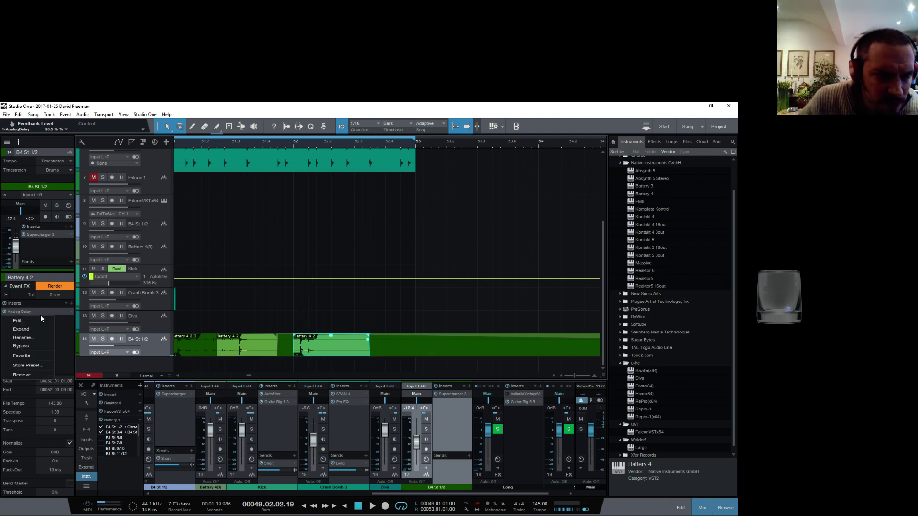
left_click(26, 377)
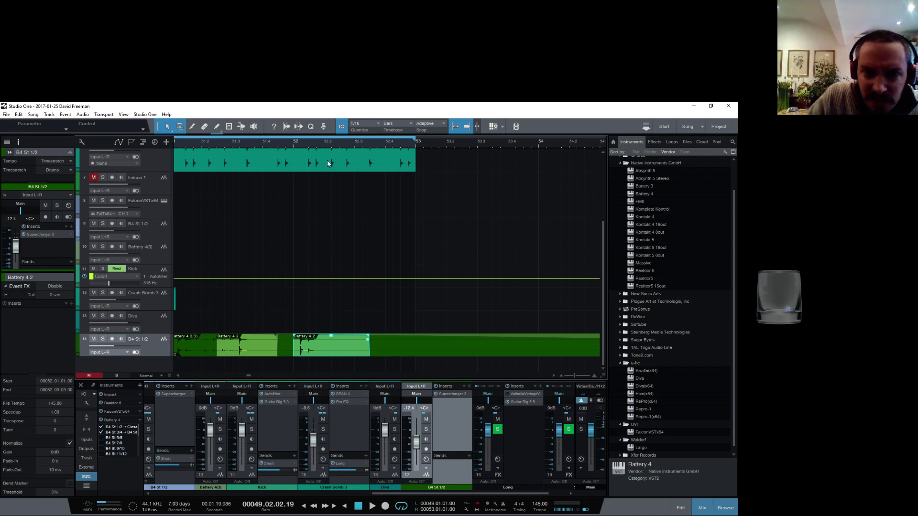
Split the Battery 4 2 event at bar 52 at position 52.01.03, between its two hits
scroll(328, 143, "up", 3)
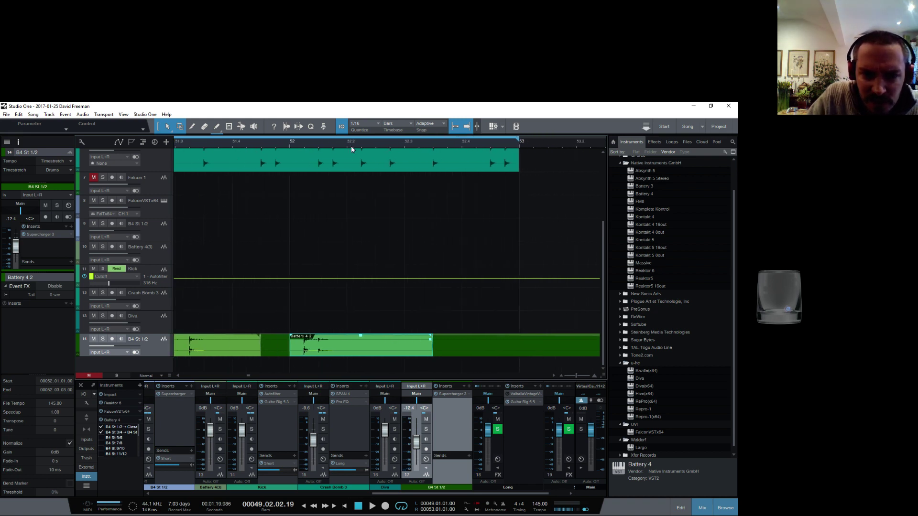
left_click(192, 126)
left_click(319, 350)
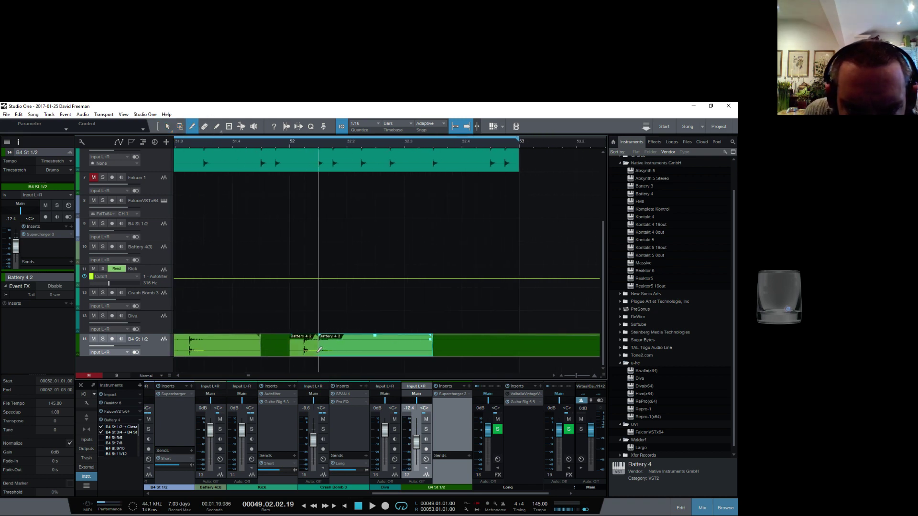
left_click(168, 127)
Insert Analog Delay on the slice after the split, set its beats to 1/8 with feedback above 80%, and play the section
left_click(352, 351)
left_click(71, 303)
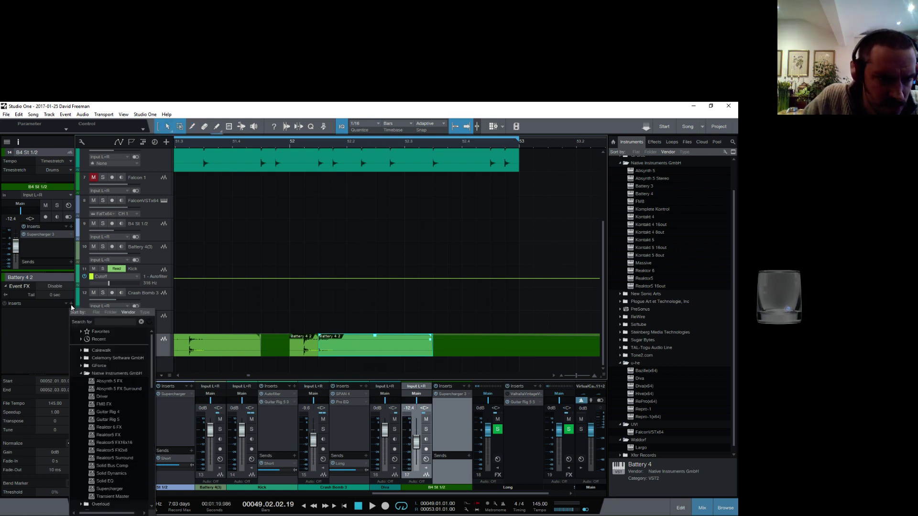
scroll(124, 393, "down", 4)
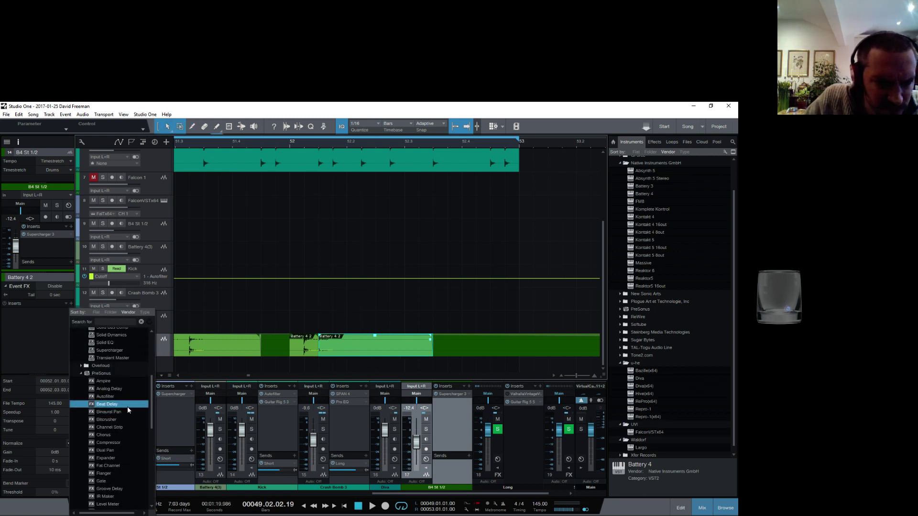
left_click(120, 394)
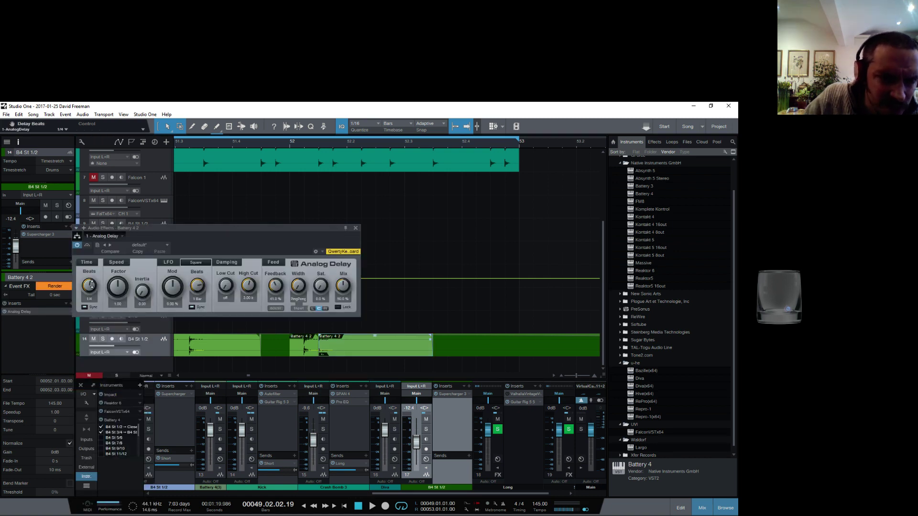
left_click_drag(89, 284, 89, 288)
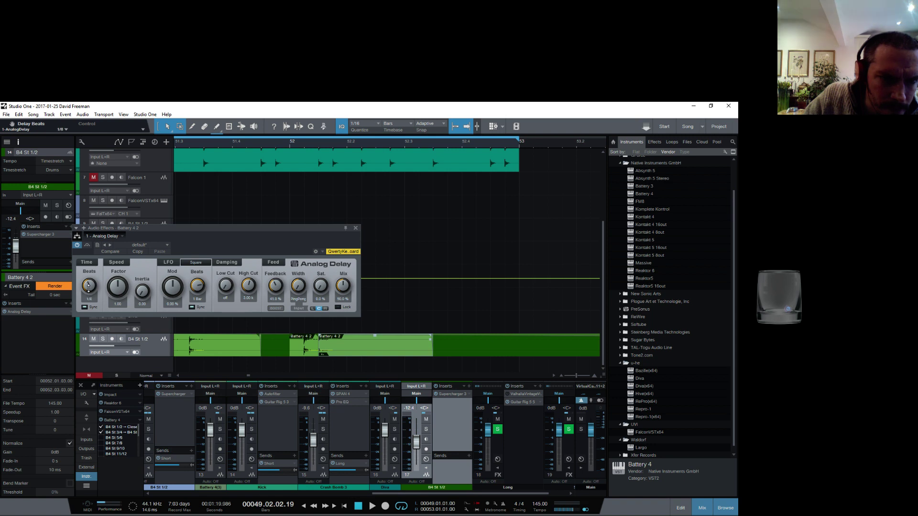
left_click_drag(276, 287, 277, 254)
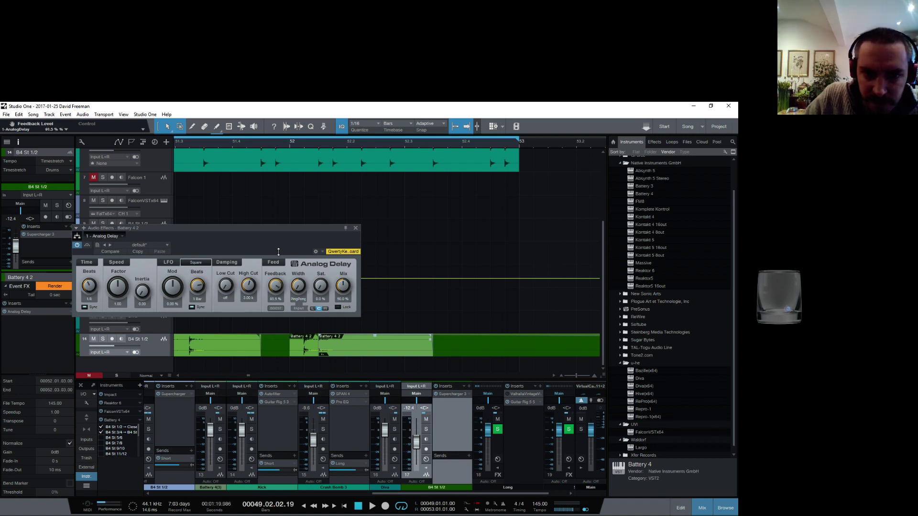
left_click(355, 228)
left_click(300, 350)
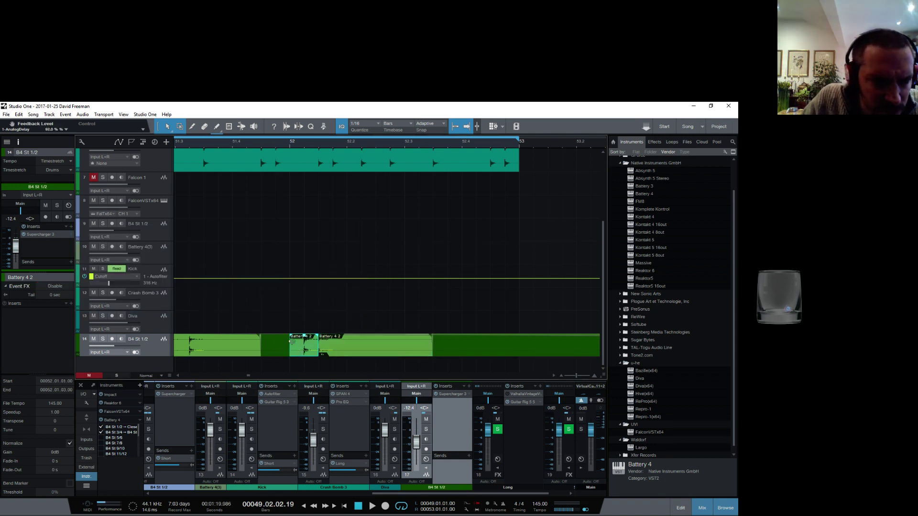
double_click(257, 144)
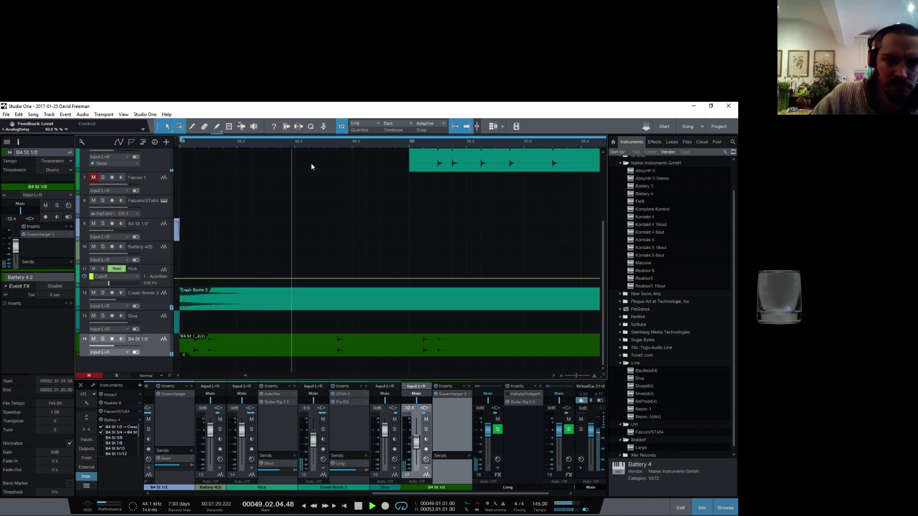
key("space")
Set the slice's Analog Delay to 1/8 dotted beats with a 234 Hz low cut, and start playback
left_click_drag(369, 143, 185, 132)
left_click(353, 346)
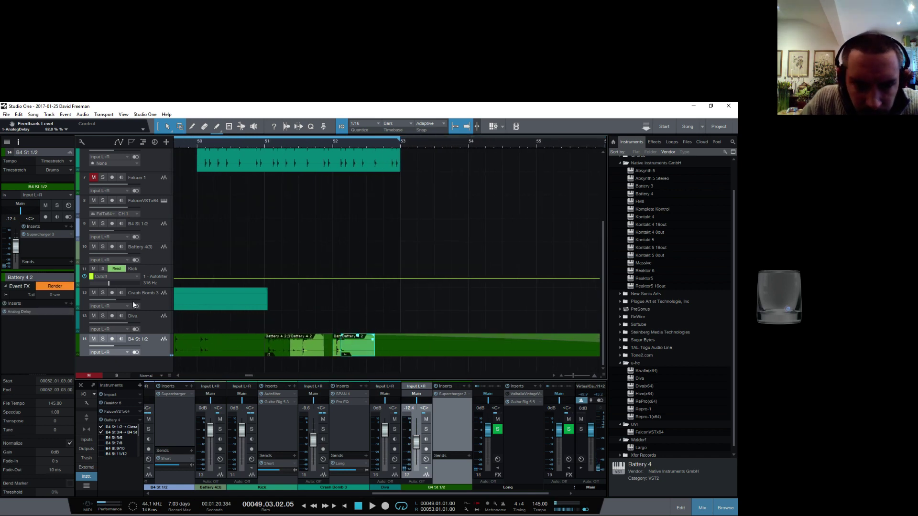
left_click(32, 313)
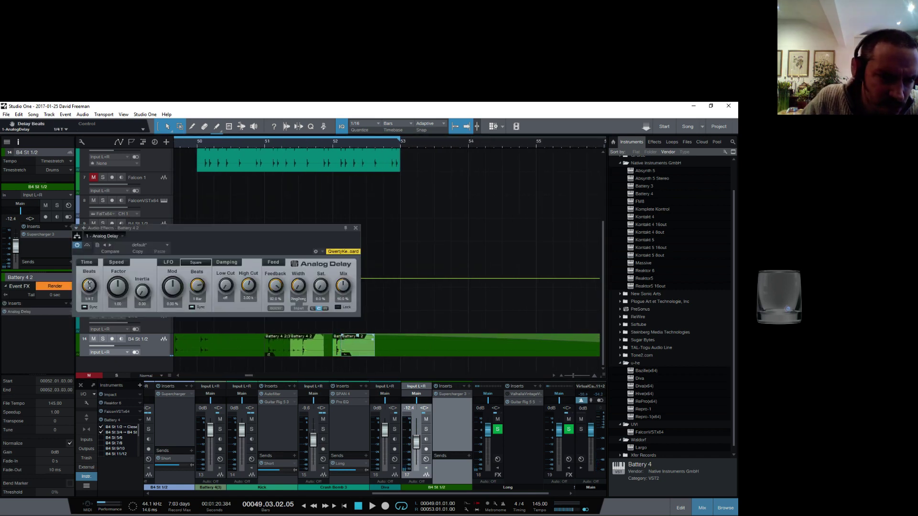
left_click_drag(90, 286, 91, 284)
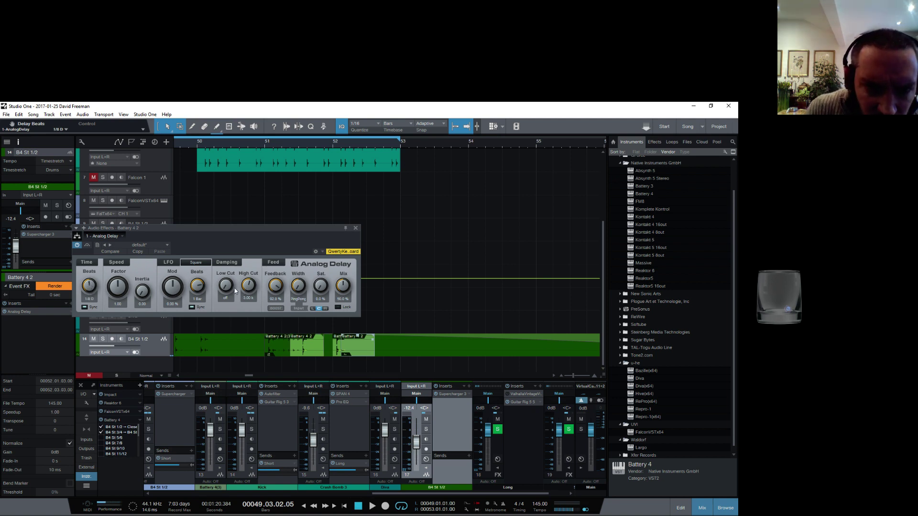
left_click_drag(225, 287, 223, 280)
left_click(263, 142)
key("space")
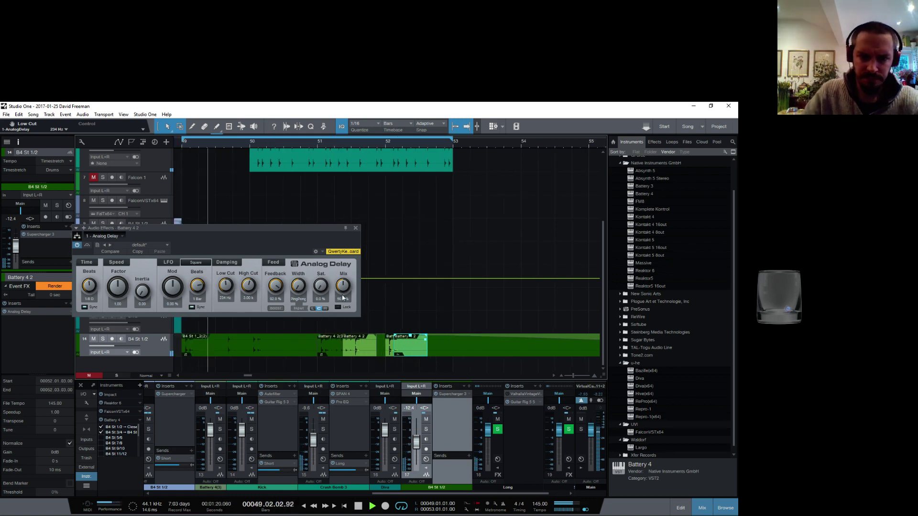
Set the delay's ping-pong width to 64% and its input channels to right only, and play the section
left_click_drag(299, 287, 311, 289)
key("space")
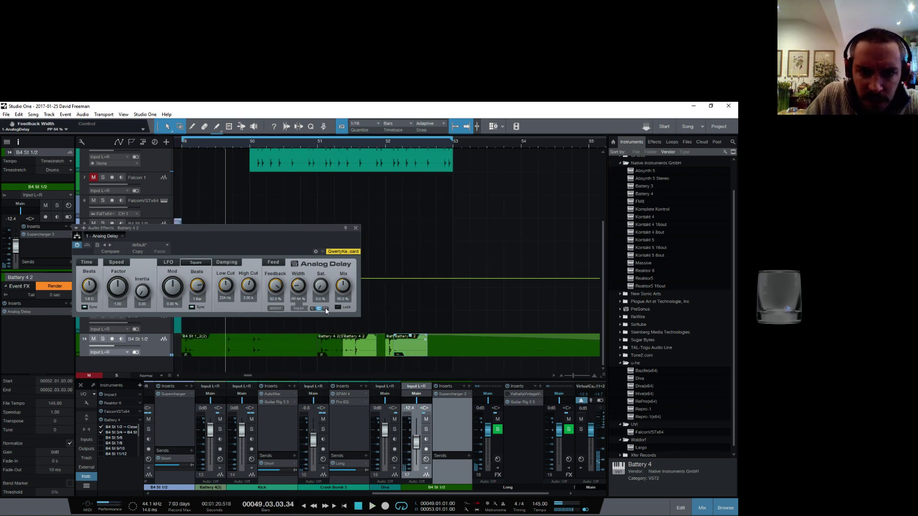
left_click(325, 308)
left_click(371, 140)
key("space")
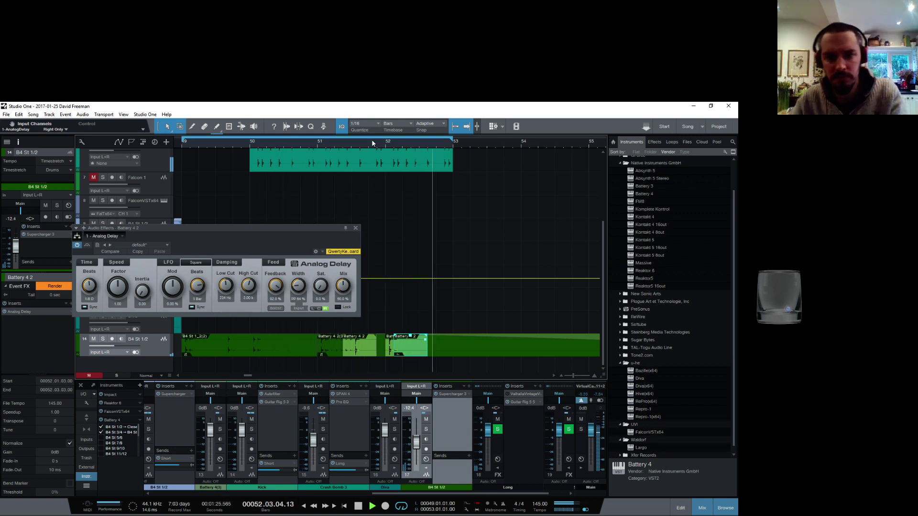
Lower the delayed slice's Analog Delay low cut to 109 Hz, replay the section and close the effect window
key("space")
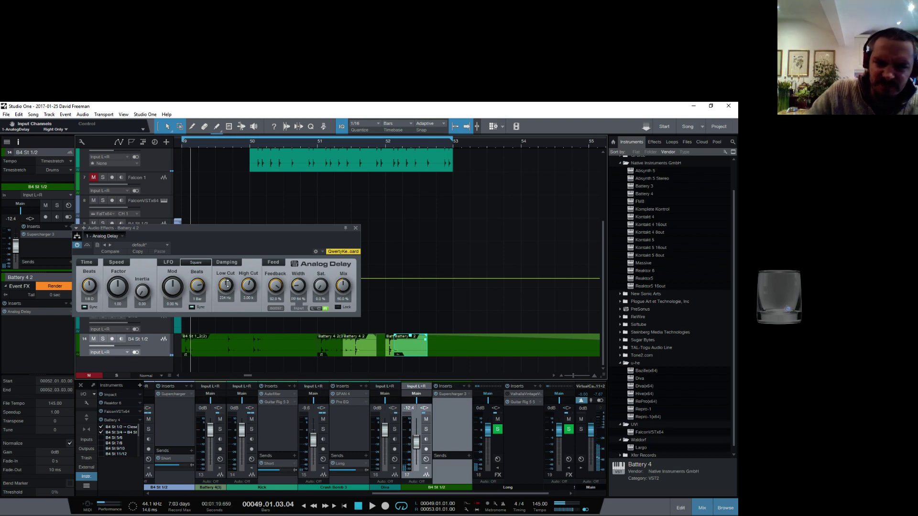
left_click_drag(226, 283, 226, 297)
left_click(377, 142)
key("space")
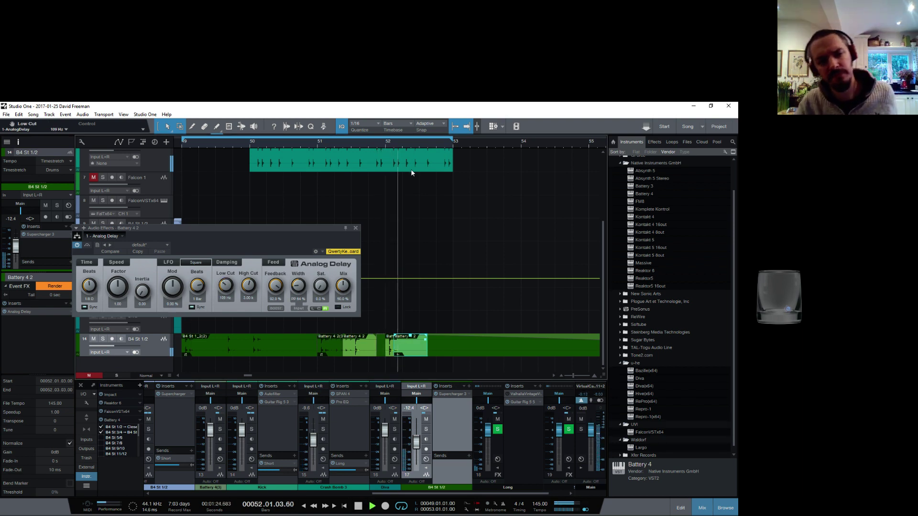
key("space")
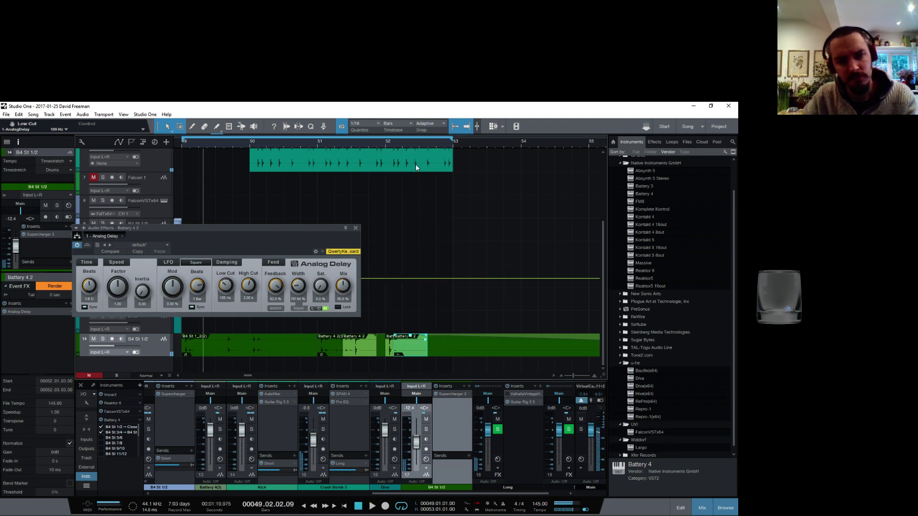
left_click(356, 229)
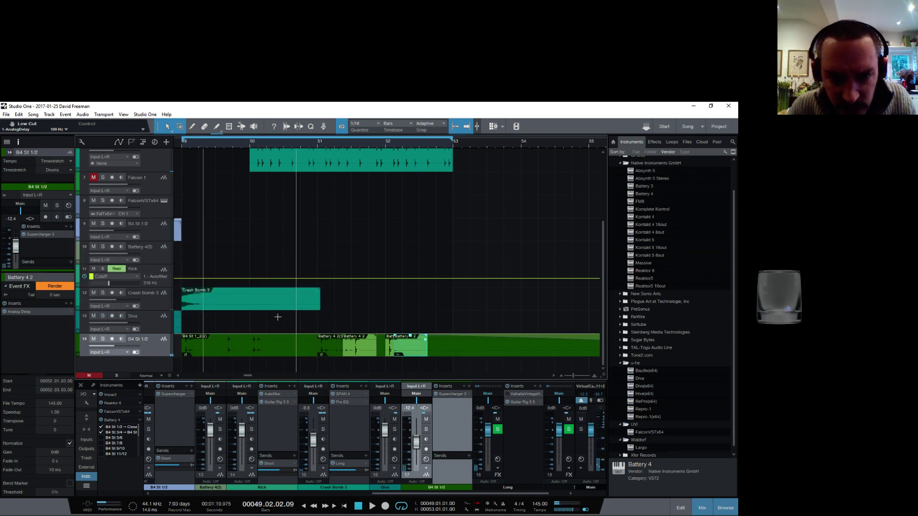
Remove the delayed slice, extend the remaining bar 52 event to 52.03.03, and insert Analog Delay on the whole event
left_click(403, 347)
mouse_move(427, 350)
left_mouse_down()
mouse_move(396, 350)
mouse_move(427, 351)
left_mouse_up()
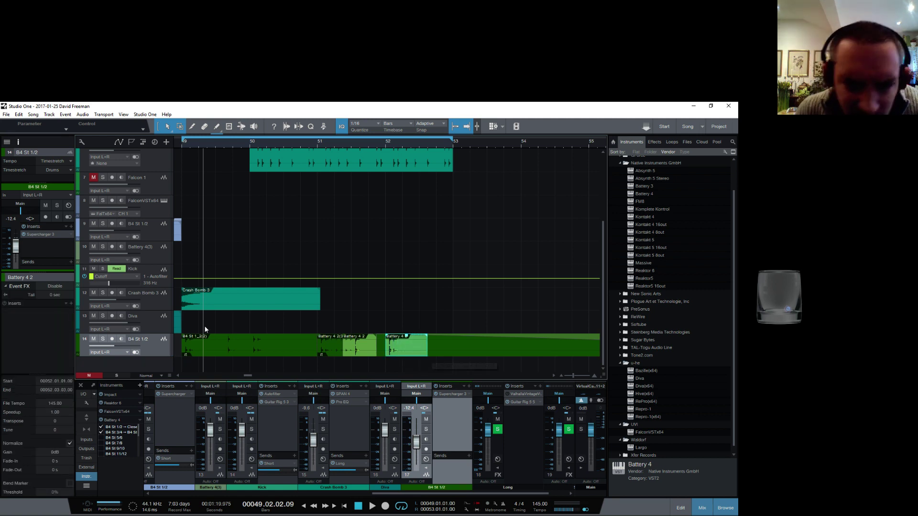
left_click(70, 304)
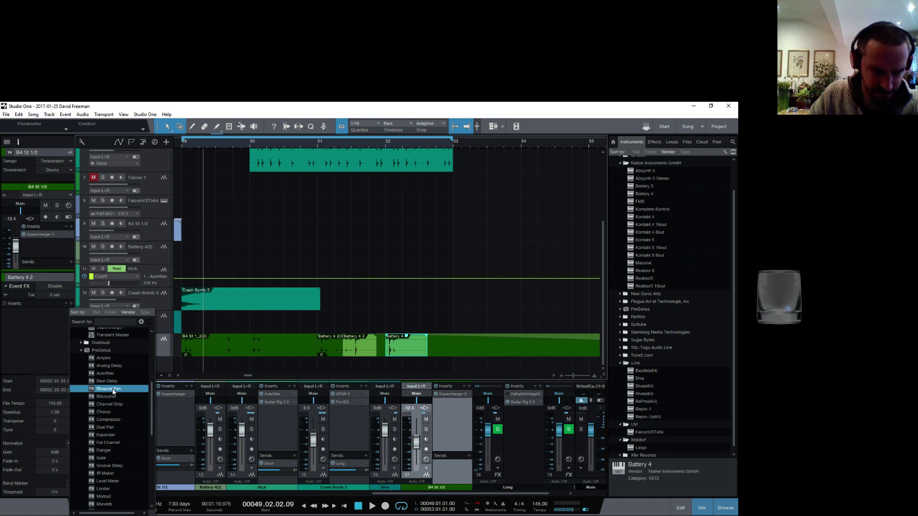
left_click(109, 366)
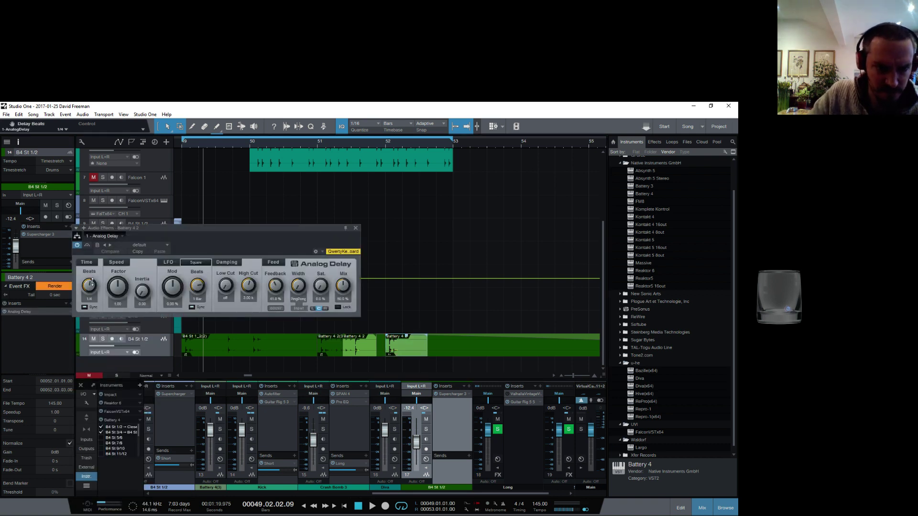
Set the event's Analog Delay to 1/8 beats, about 70% feedback and a low cut of about 83 Hz, and play the section
mouse_move(91, 285)
left_mouse_down()
mouse_move(95, 274)
mouse_move(96, 296)
left_mouse_up()
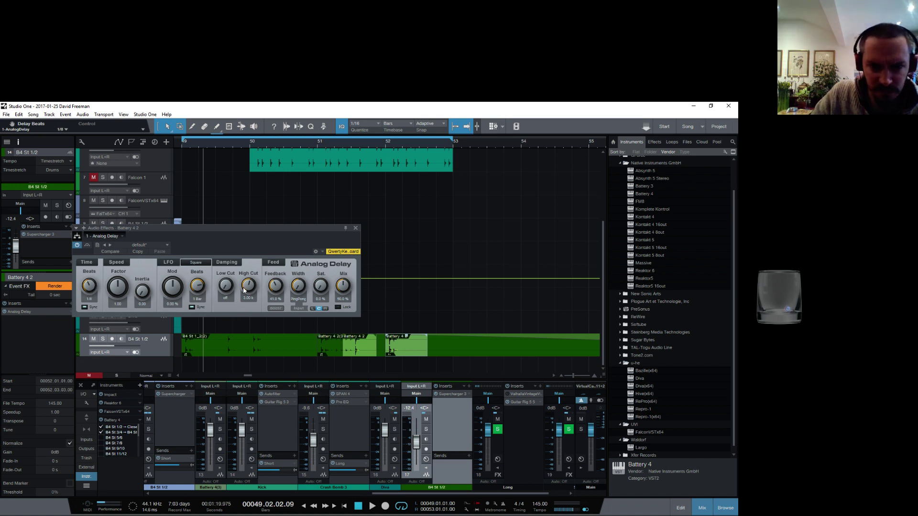
left_click_drag(275, 286, 271, 267)
left_click_drag(226, 285, 225, 277)
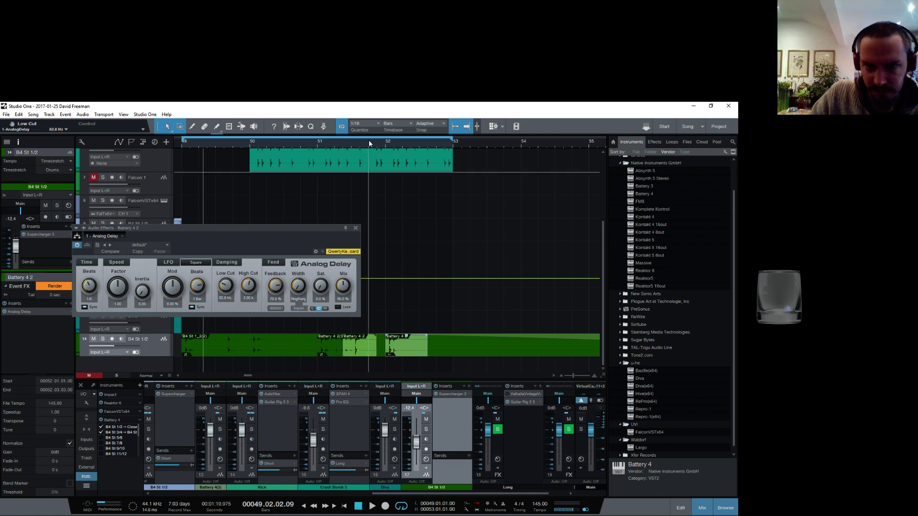
left_click(338, 141)
key("space")
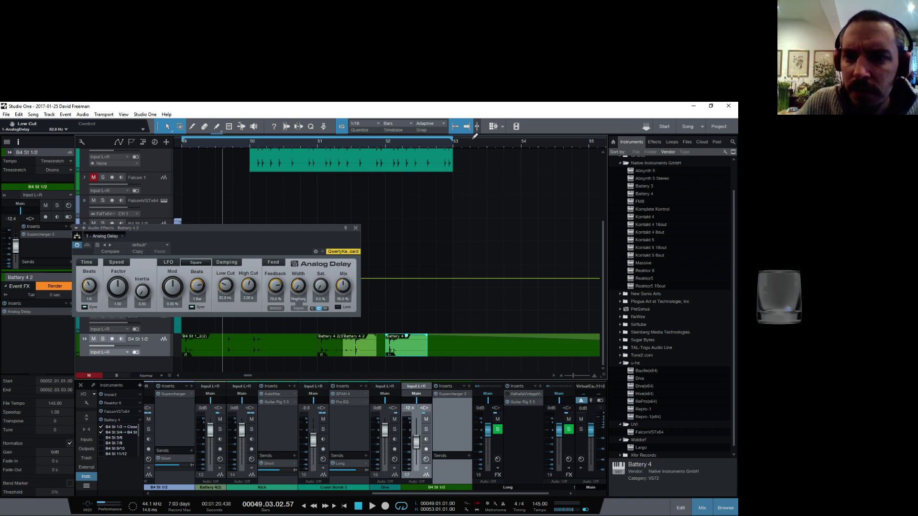
Give the bar 52 event a 5-second effect tail and render its Analog Delay into the audio
left_click_drag(473, 139, 425, 132)
left_click(356, 227)
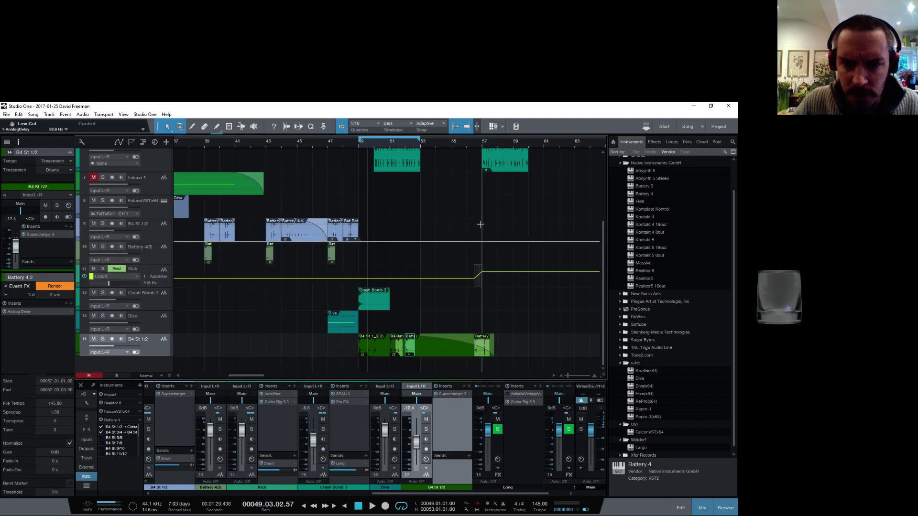
left_click_drag(440, 147, 457, 158)
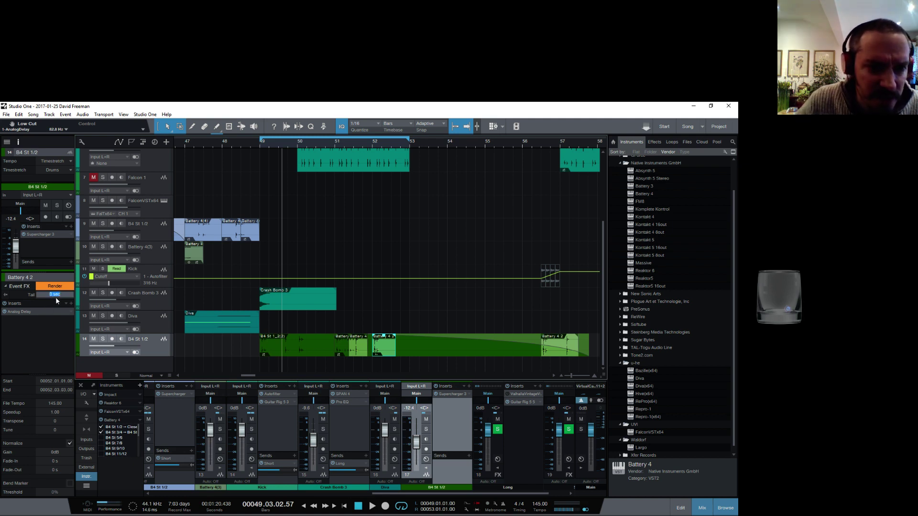
type("10")
key("Return")
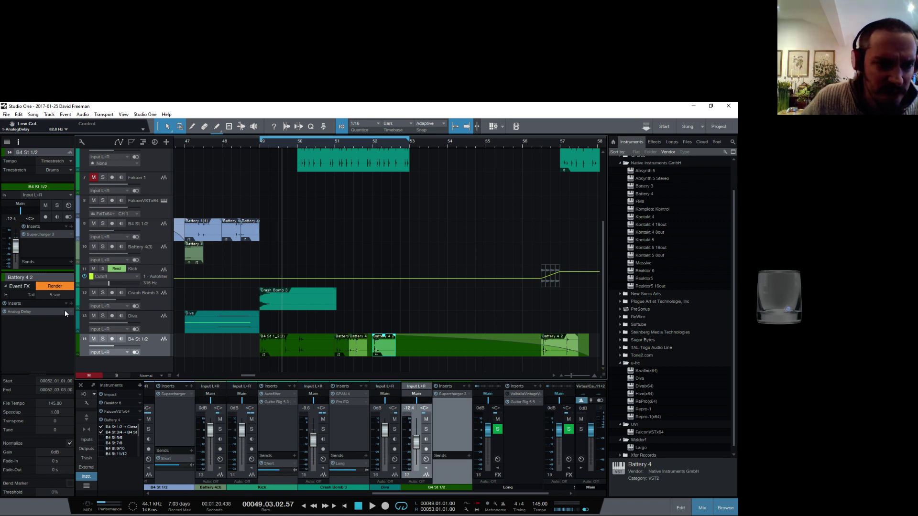
left_click(55, 286)
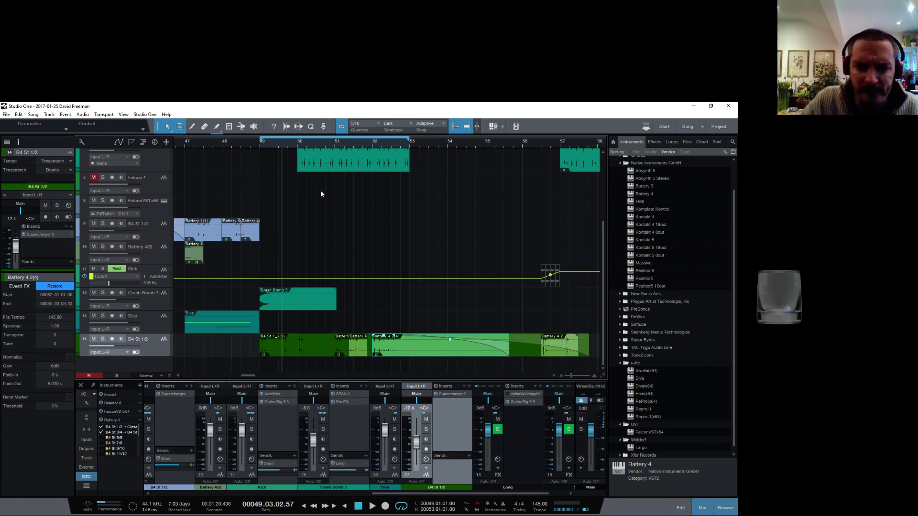
Play the passage from bar 49 with the other tracks and extend the loop range's end to 62.04.01
key("space")
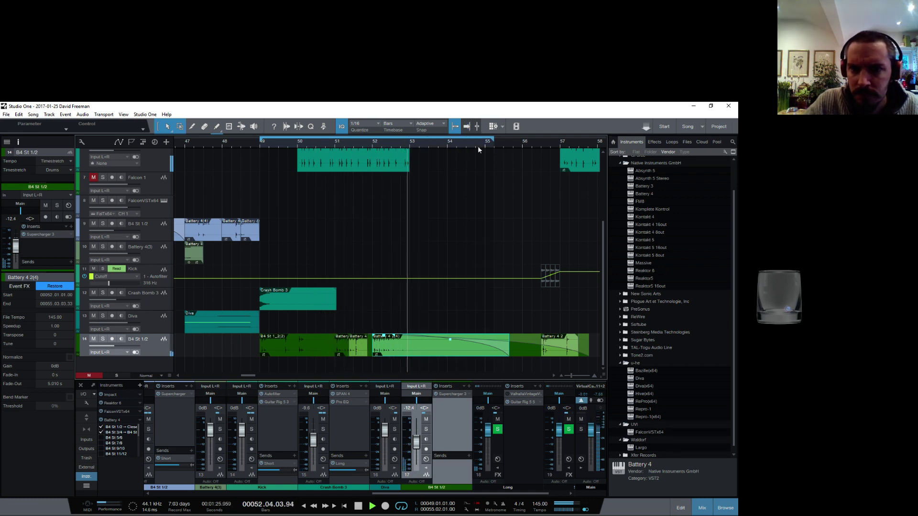
scroll(458, 194, "up", 4)
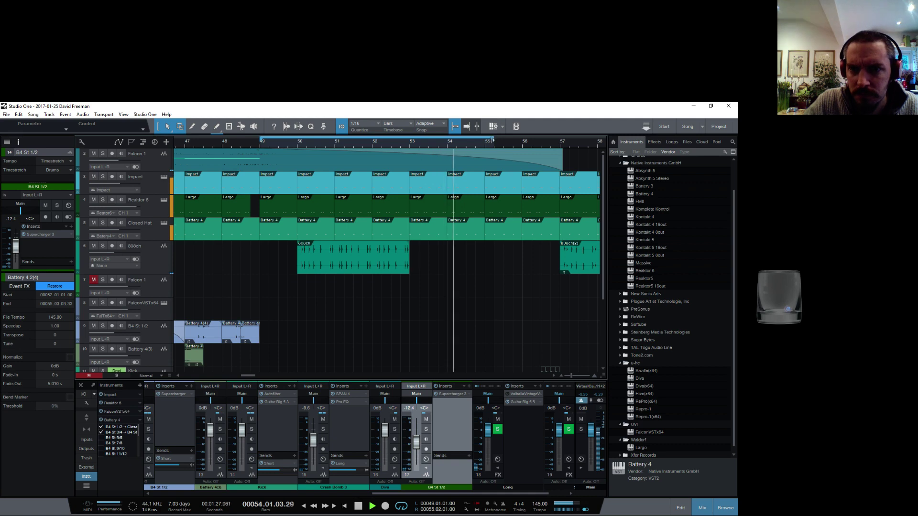
left_click_drag(494, 135, 570, 136)
key("shift+z")
key("e")
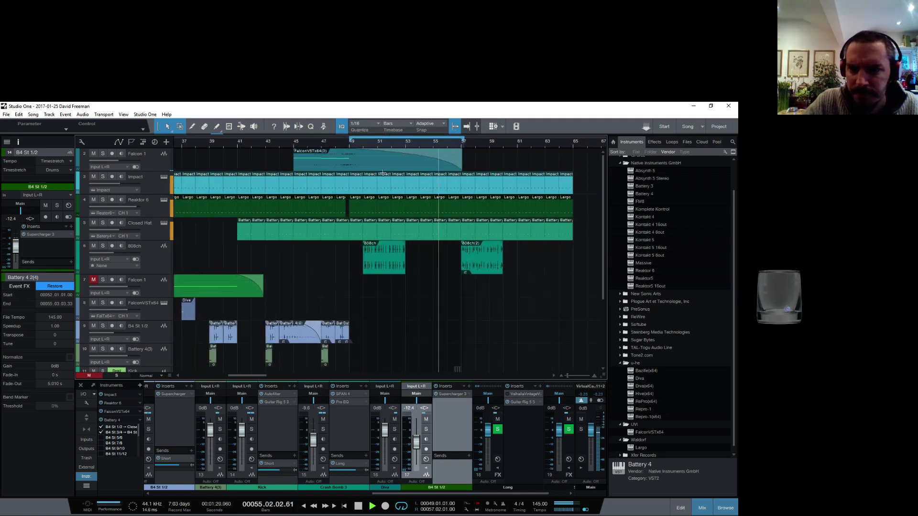
scroll(430, 237, "down", 5)
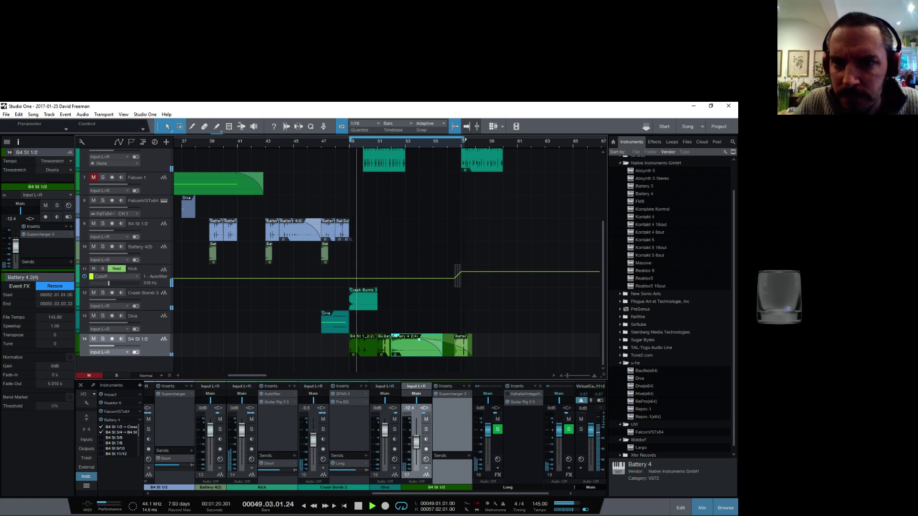
left_click_drag(464, 140, 541, 139)
scroll(505, 235, "up", 3)
scroll(505, 235, "up", 1)
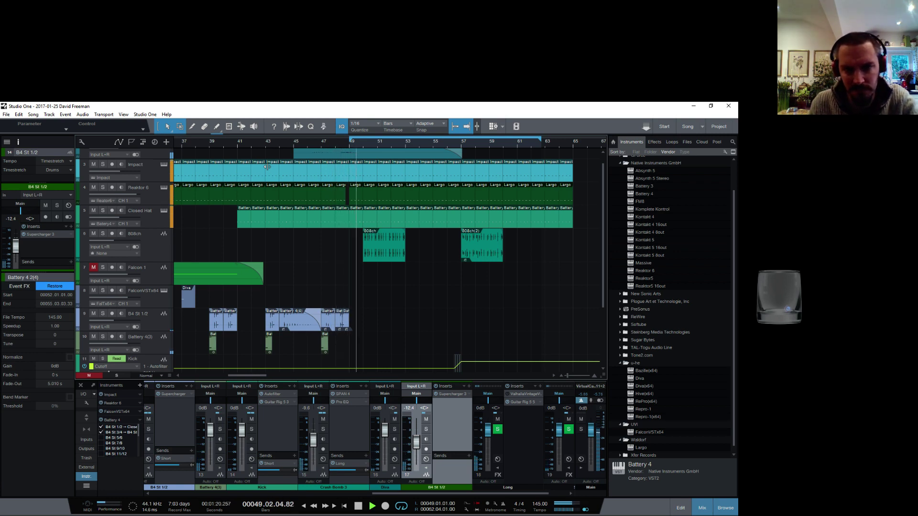
Add a send to the Long effect channel on the Diva track, and play from bar 47
scroll(395, 307, "down", 4)
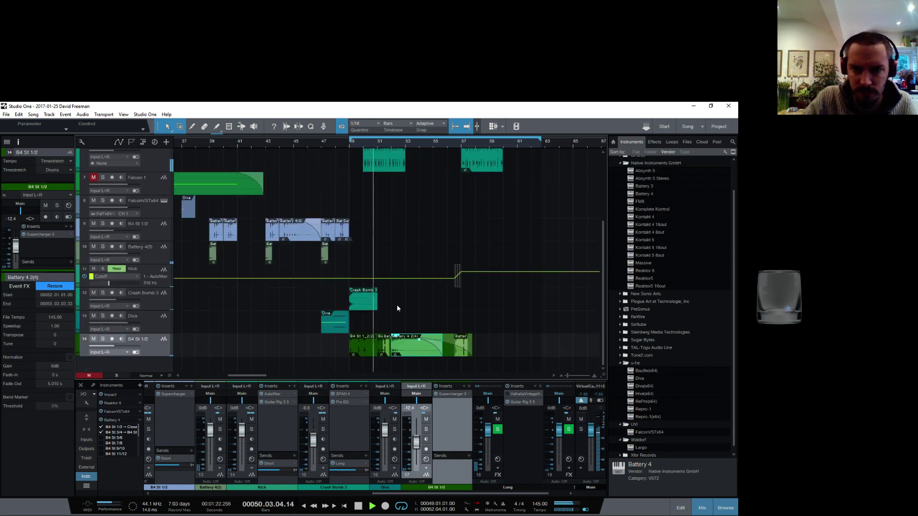
left_click(156, 334)
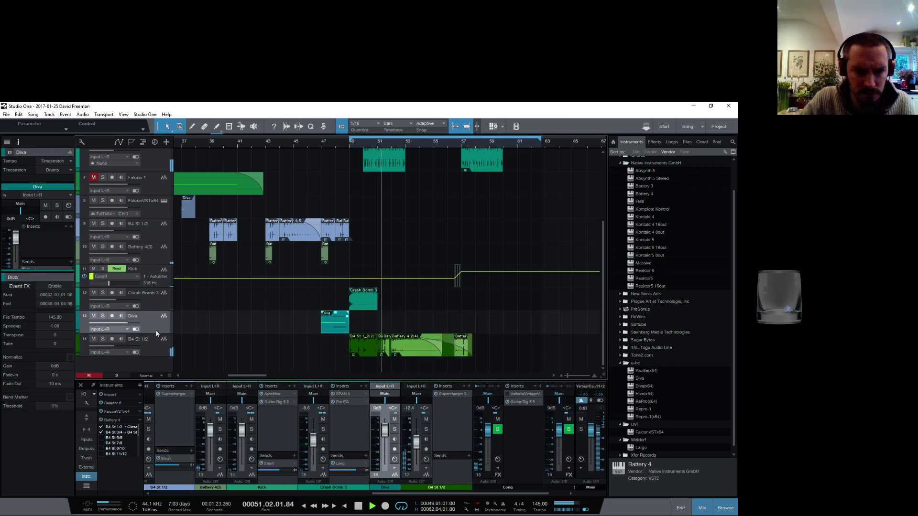
left_click(395, 474)
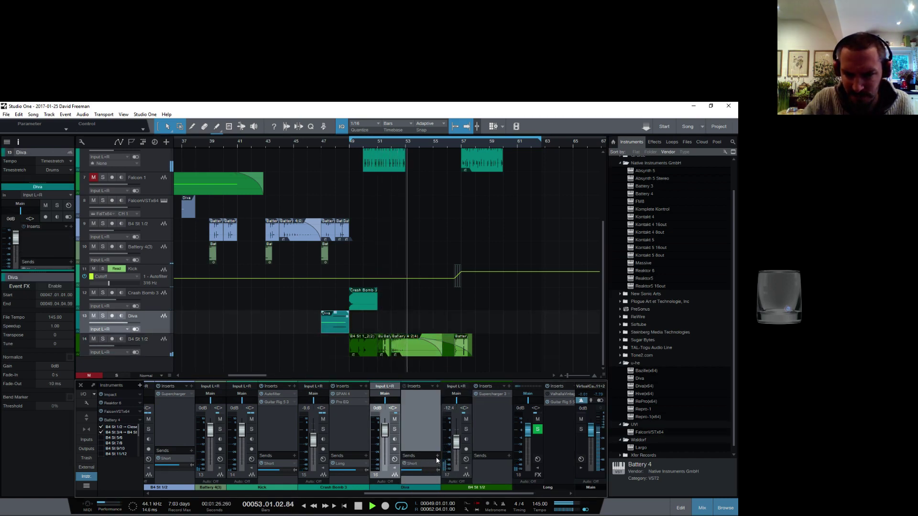
left_click(437, 456)
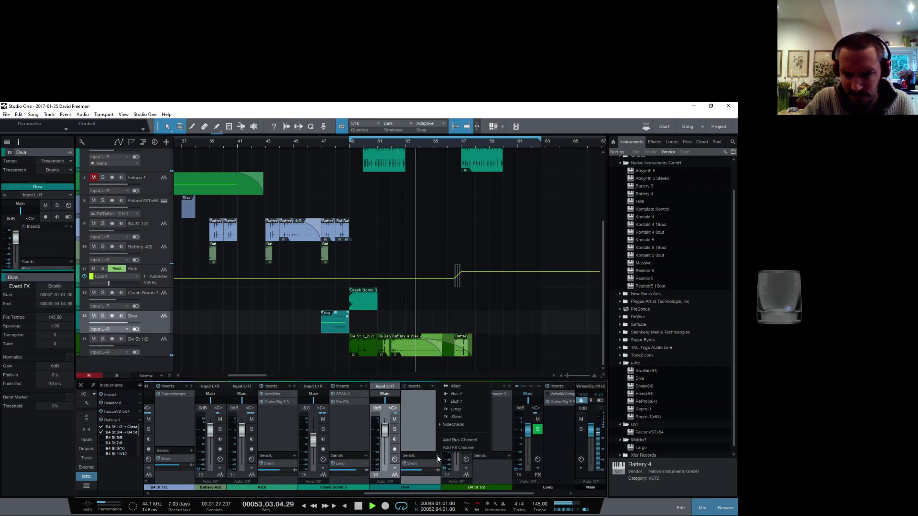
left_click(457, 410)
left_click(323, 143)
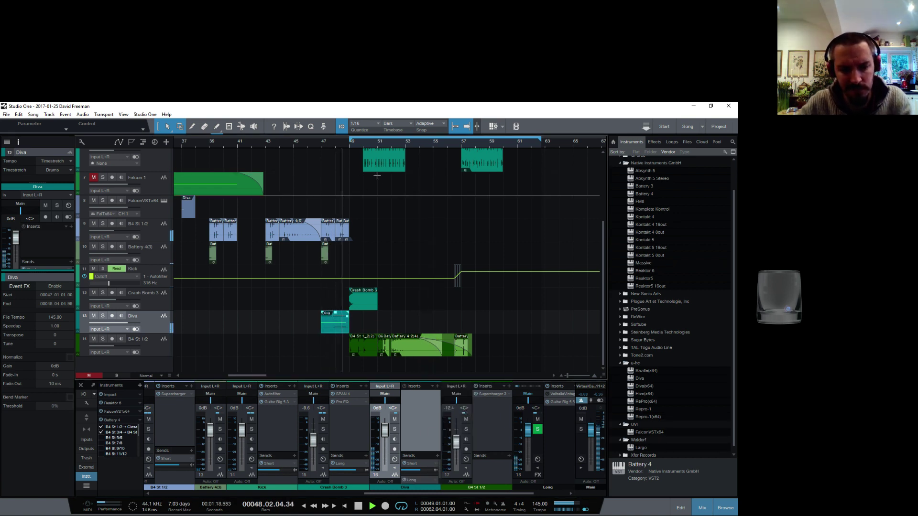
Stop playback and look through the files and the song's audio pool
left_click(687, 142)
key("space")
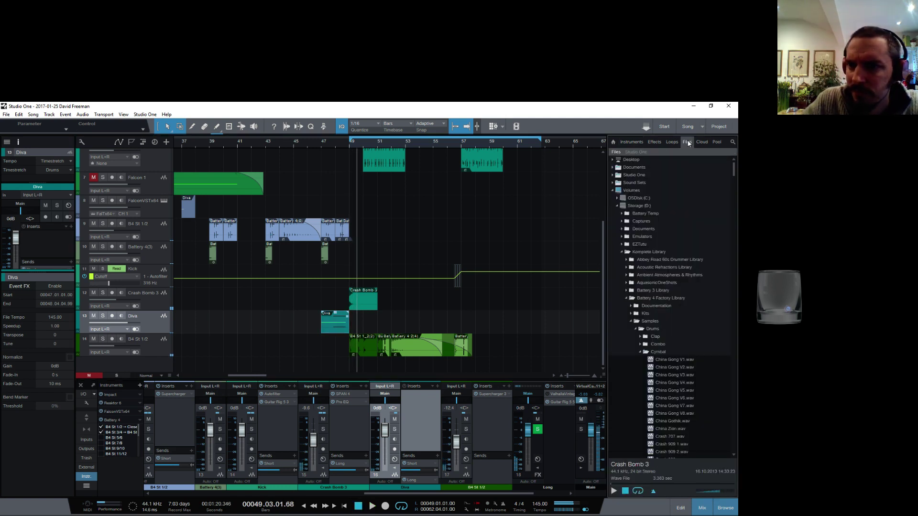
left_click(716, 142)
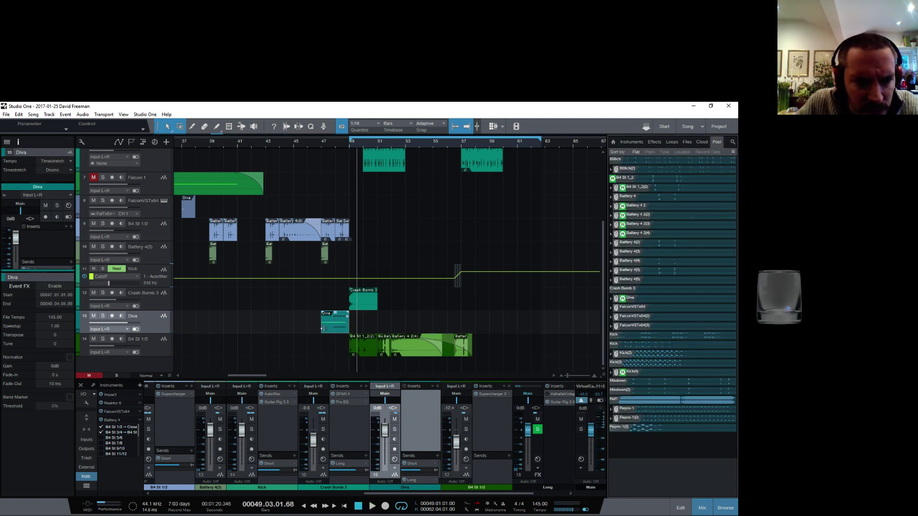
left_click(327, 327)
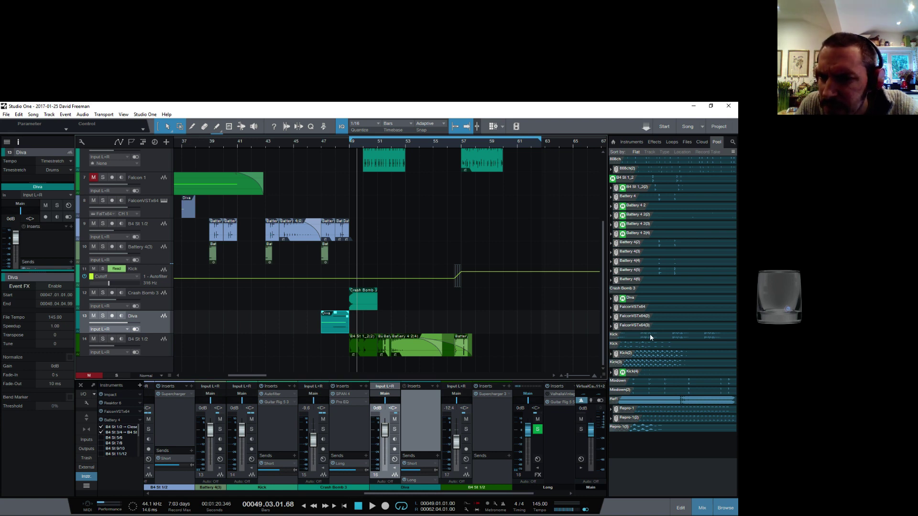
mouse_move(453, 147)
left_mouse_down()
mouse_move(338, 160)
mouse_move(451, 147)
left_mouse_up()
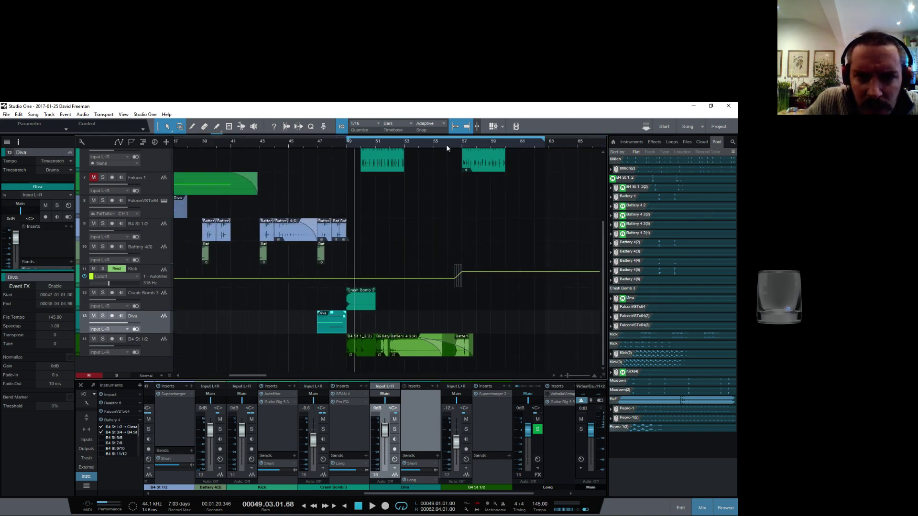
Audition the Battery 4(2) event at bar 40 on the blue B4 St 1/2 track and copy it to bar 54
left_click(226, 239)
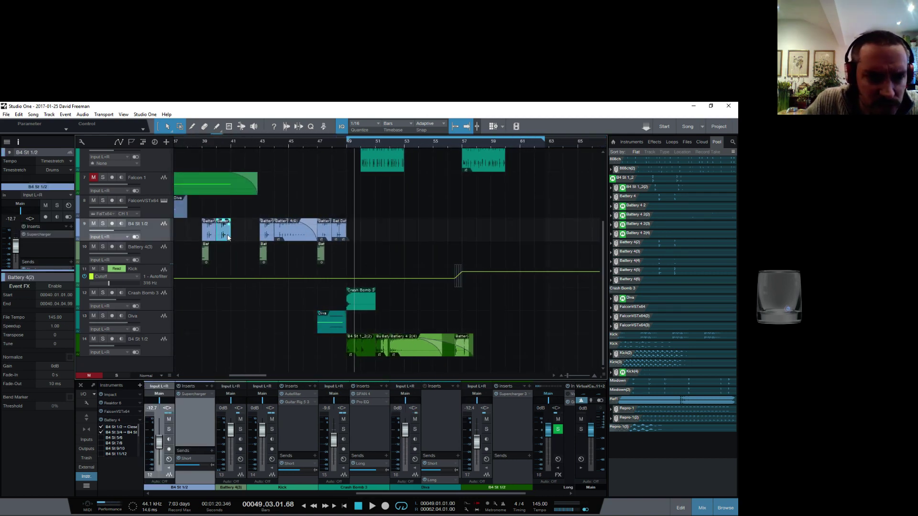
left_click(202, 144)
key("space")
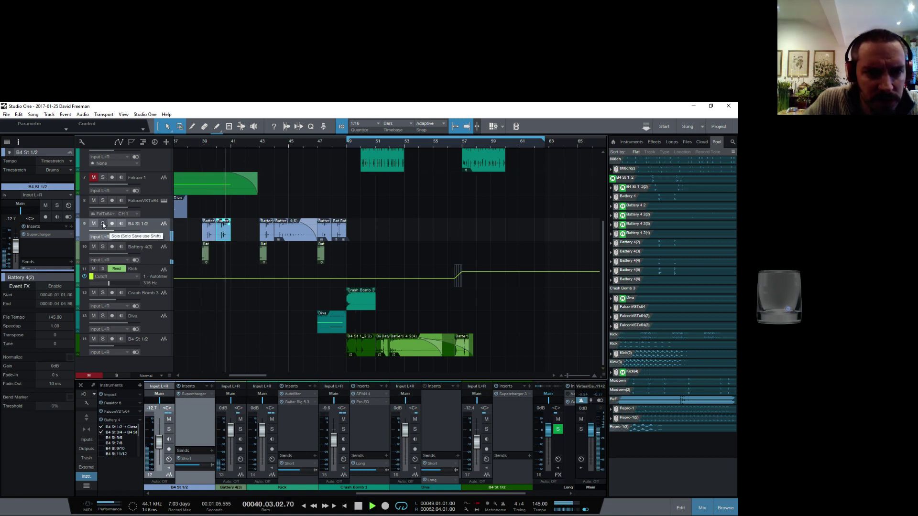
key("space")
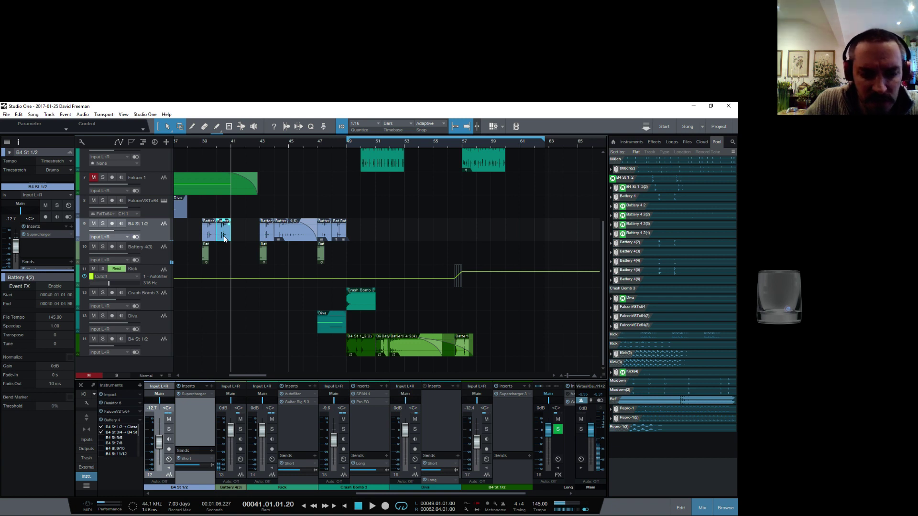
left_click_drag(243, 238, 427, 234)
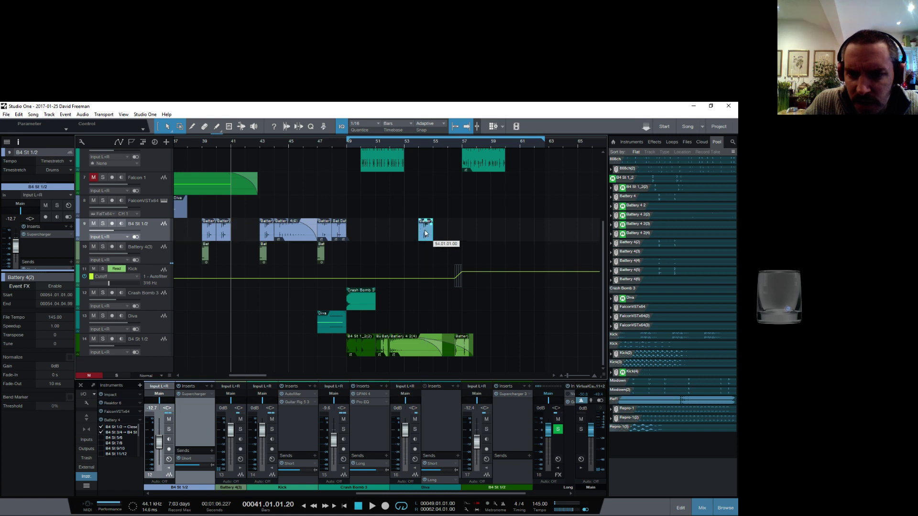
Play the copied event at bar 54 in context from bar 53, and select it
left_click(403, 146)
key("space")
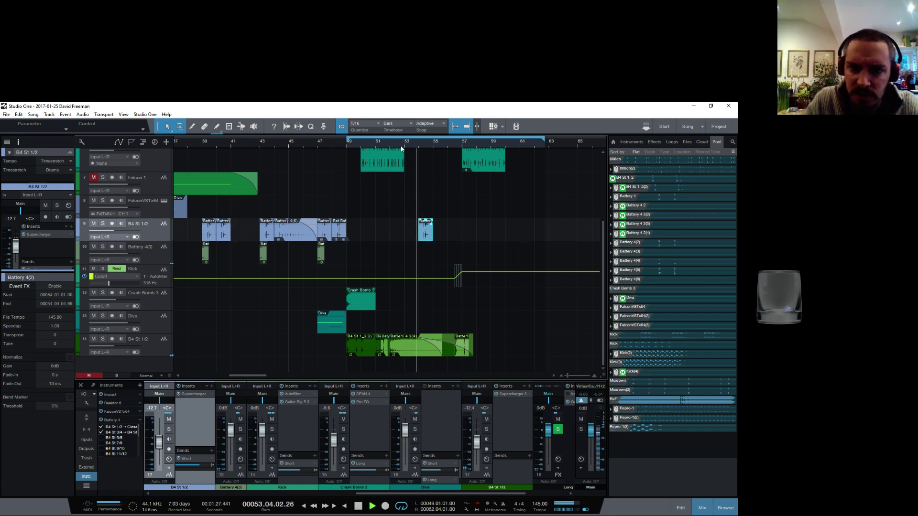
key("space")
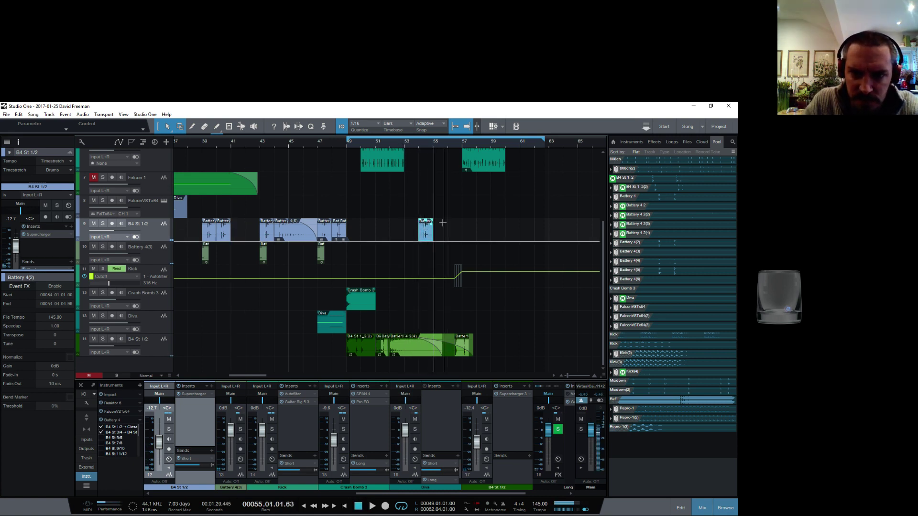
left_click(425, 225)
left_click(423, 233)
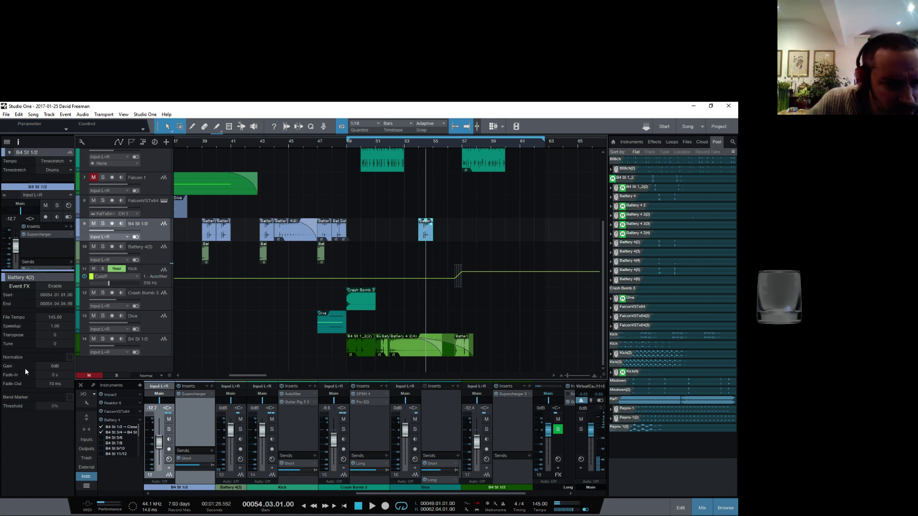
Transpose the Battery 4(2) event at bar 54 on the blue B4 St 1/2 track by -12 and play it from bar 54
left_click(55, 335)
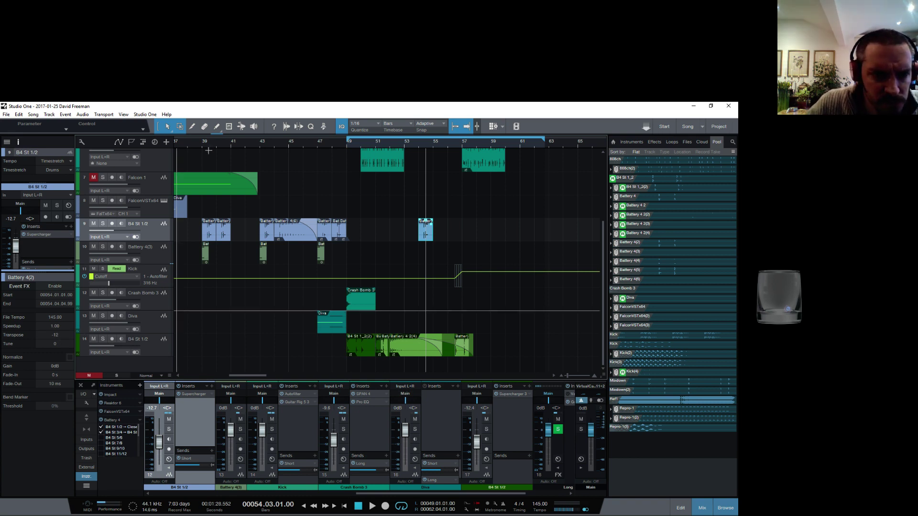
left_click(418, 144)
key("space")
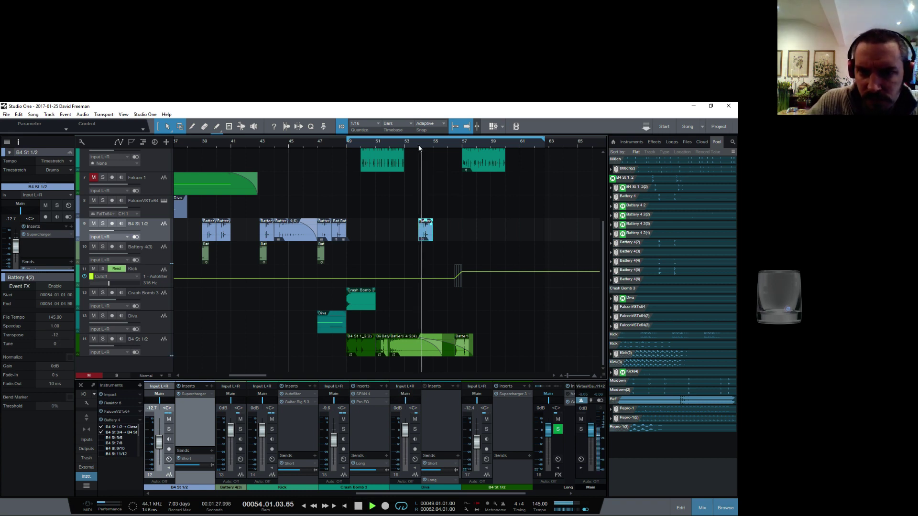
key("space")
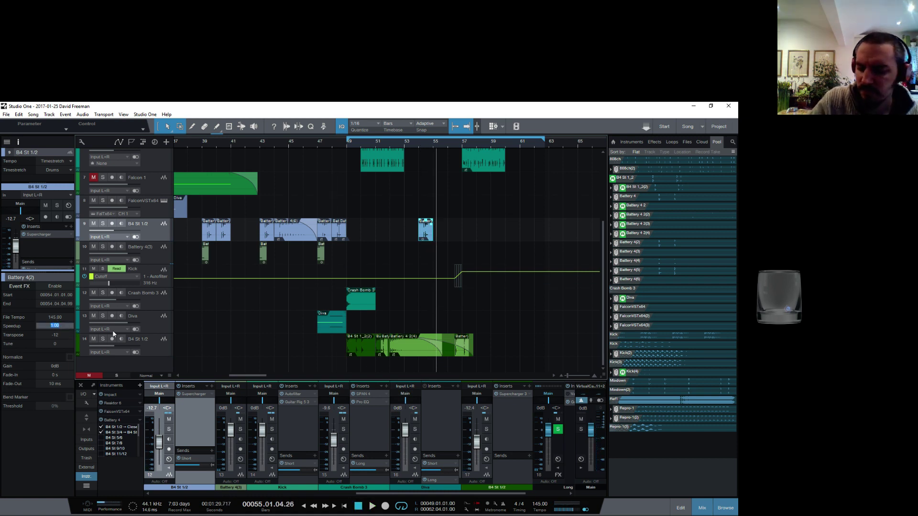
Set the event's Speedup to 0.50, move its start to 53.03.03 and play it from bar 54
key("Return")
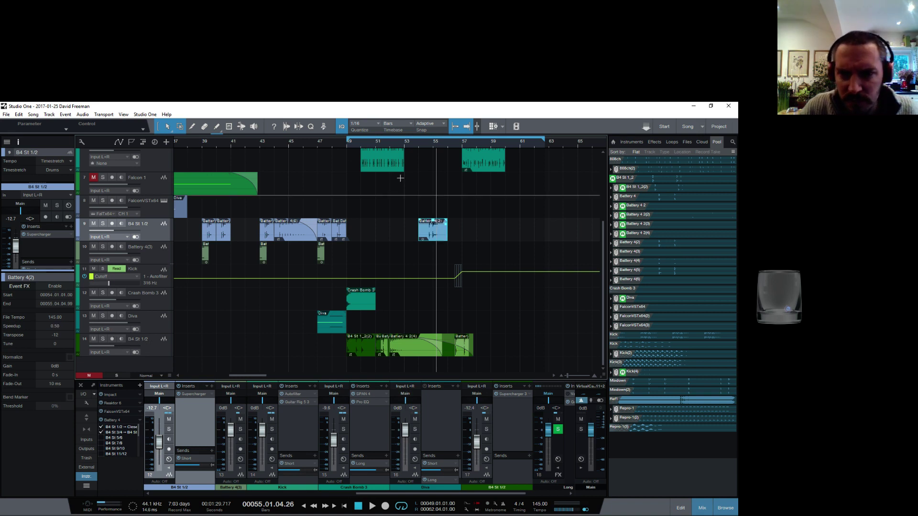
key("z")
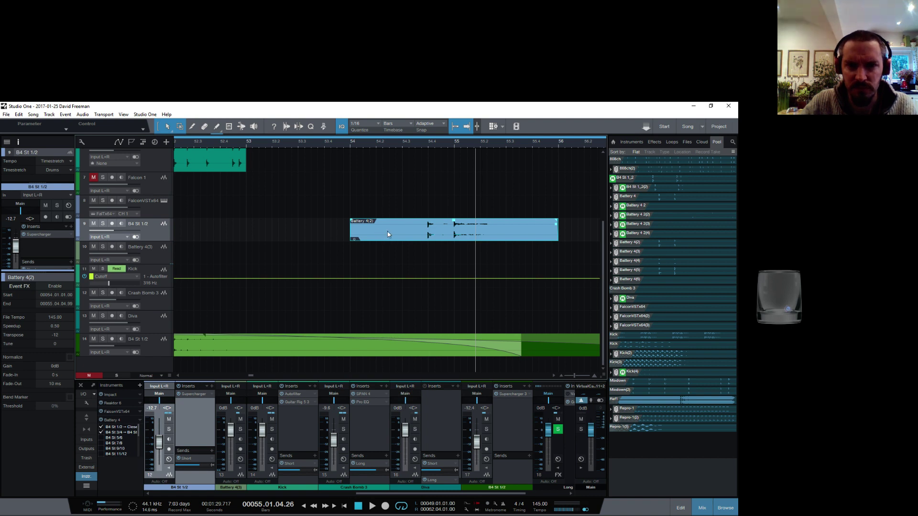
left_click_drag(349, 233, 349, 231)
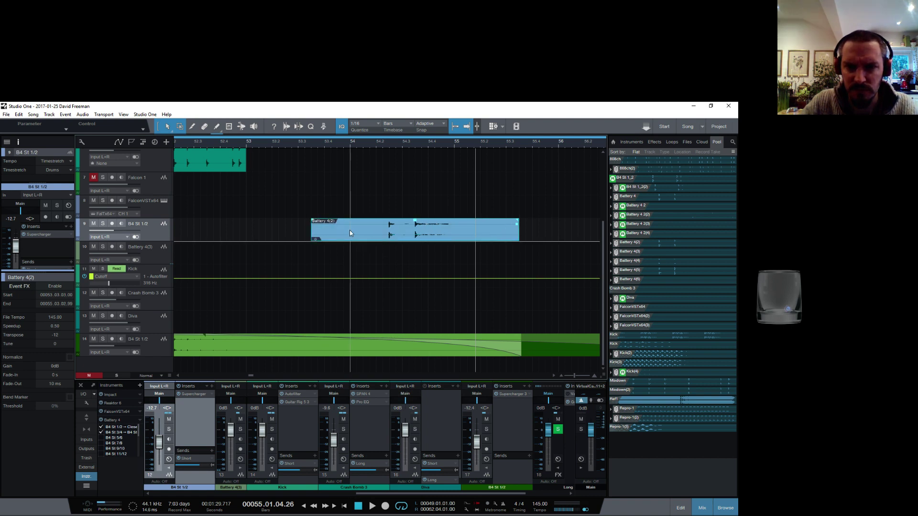
left_click(350, 144)
key("space")
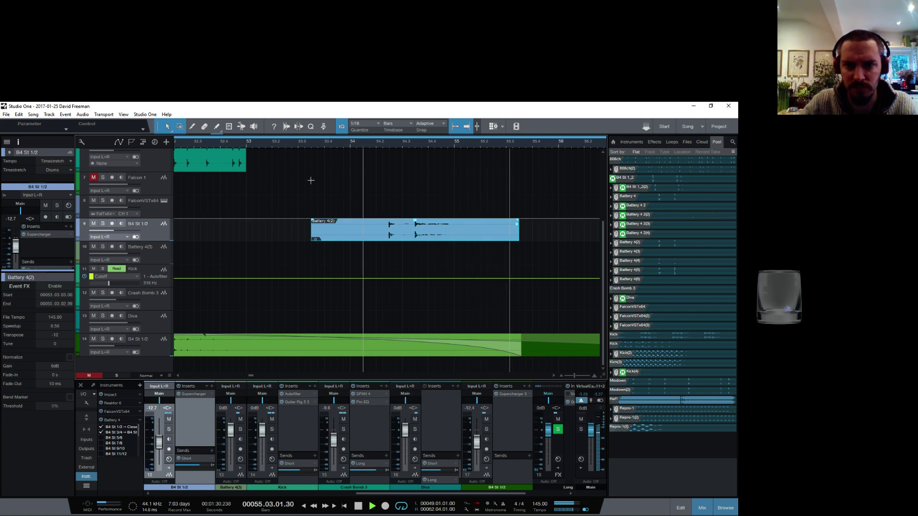
key("space")
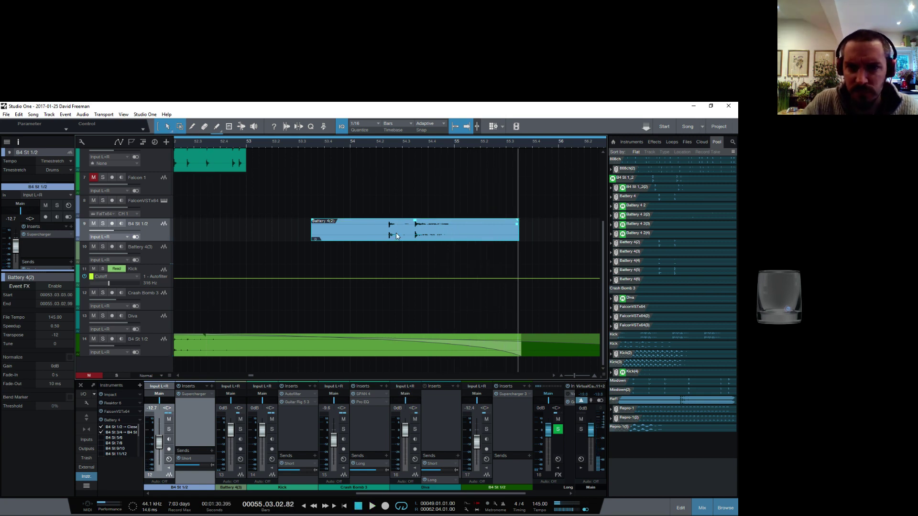
Split the event at its second hit at 54.03.03 and shift the second part to start at 54.03.01
left_click(217, 128)
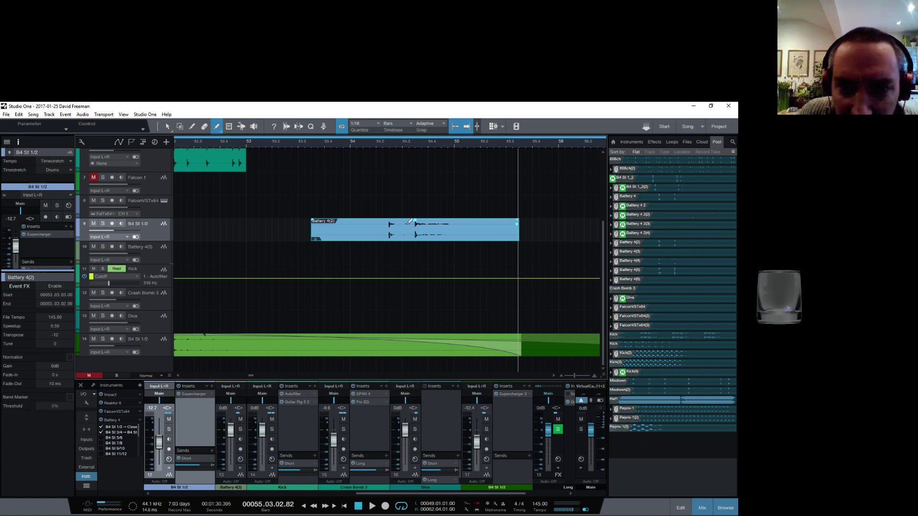
left_click(192, 127)
left_click(415, 230)
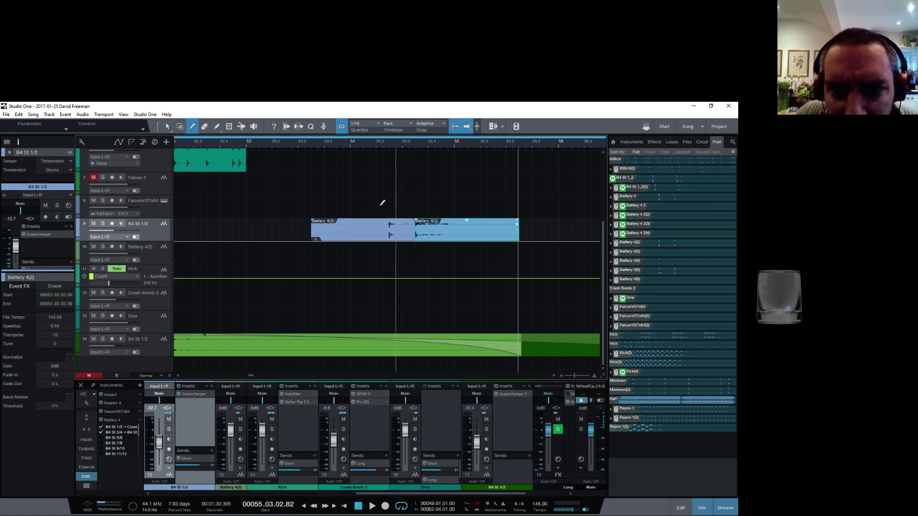
left_click(168, 127)
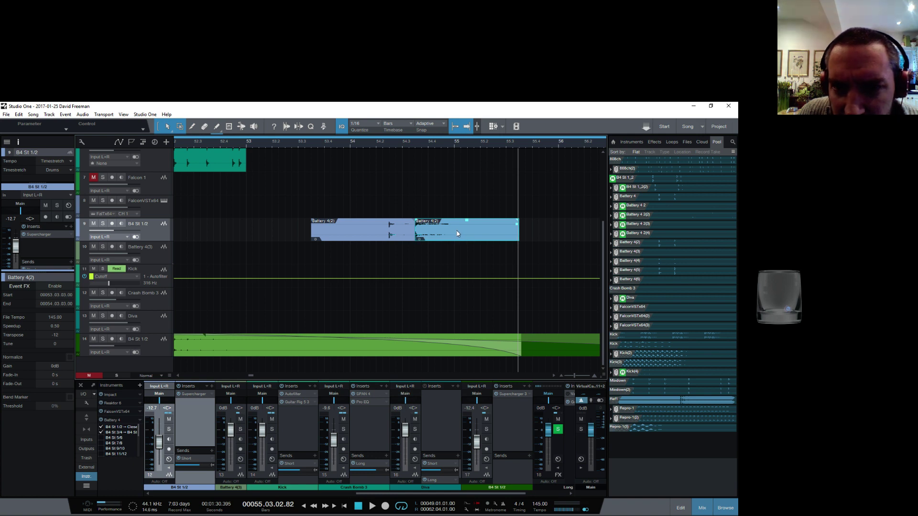
left_click_drag(457, 233, 445, 229)
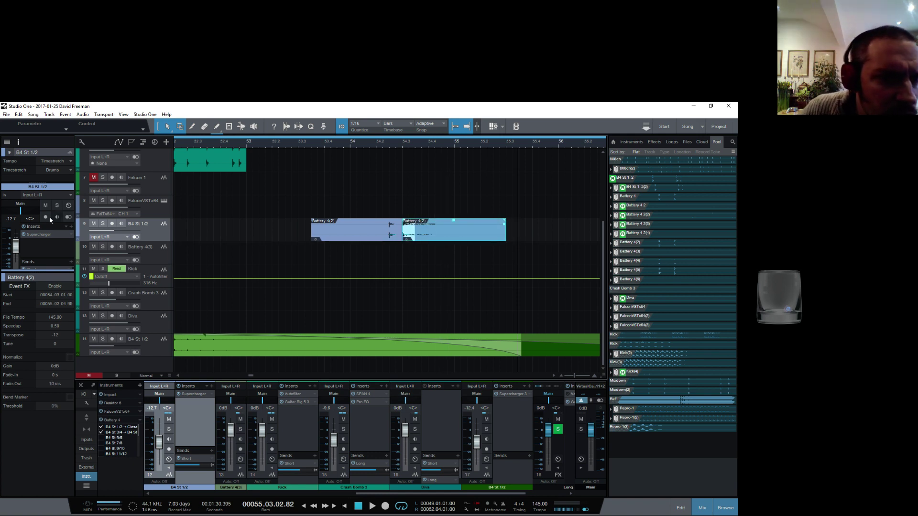
left_click(41, 275)
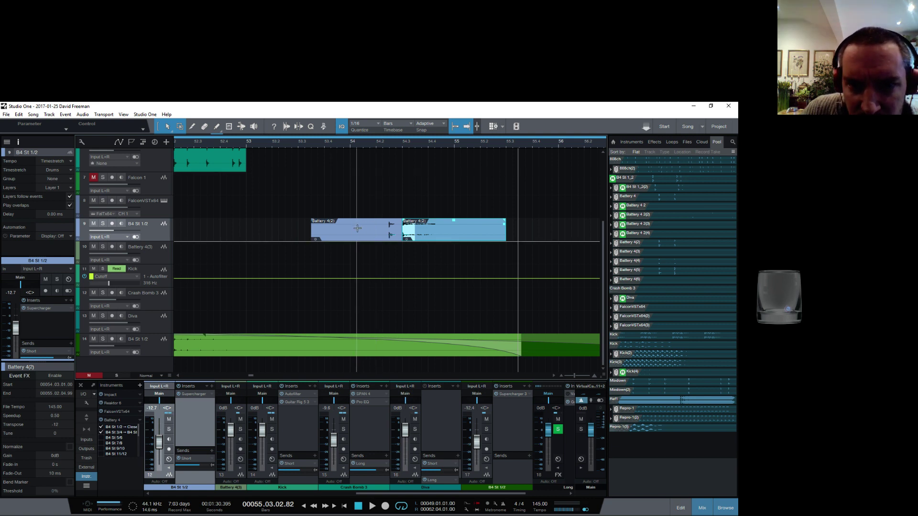
Add a short fade-out to the first part, keep the second part overlapping from 54.03.01, and play from 53.03.01
left_click(403, 229)
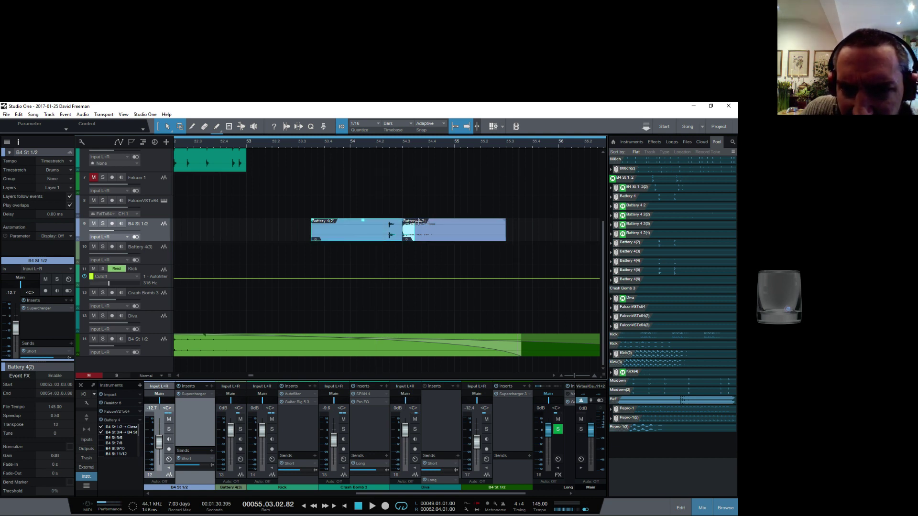
left_click_drag(450, 235, 507, 235)
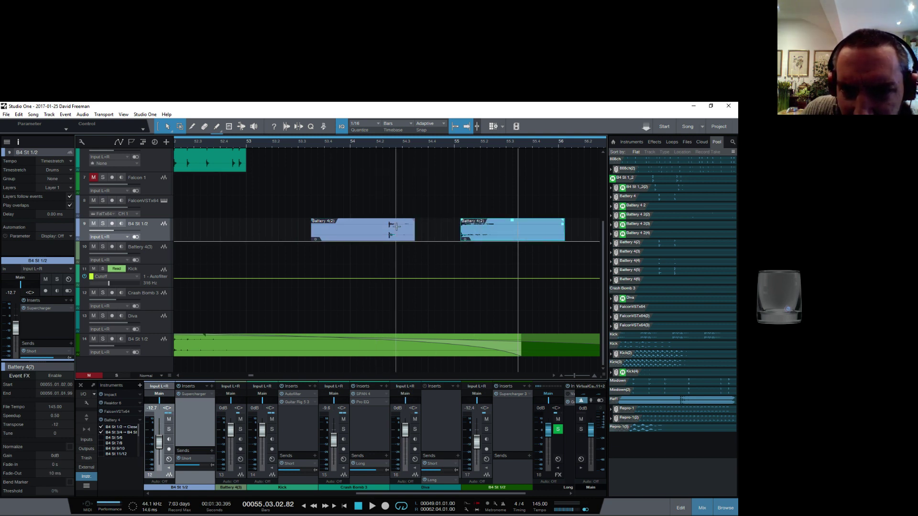
left_click(370, 239)
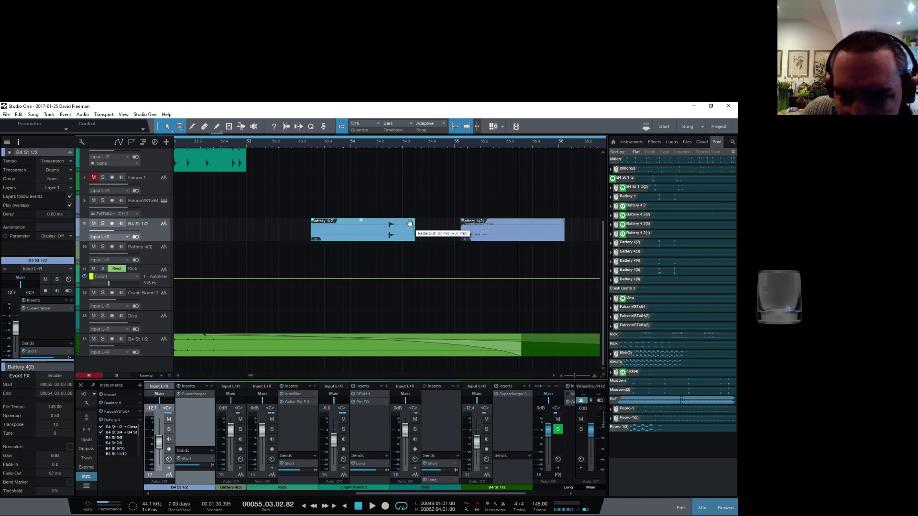
left_click_drag(528, 232, 457, 226)
left_click(298, 142)
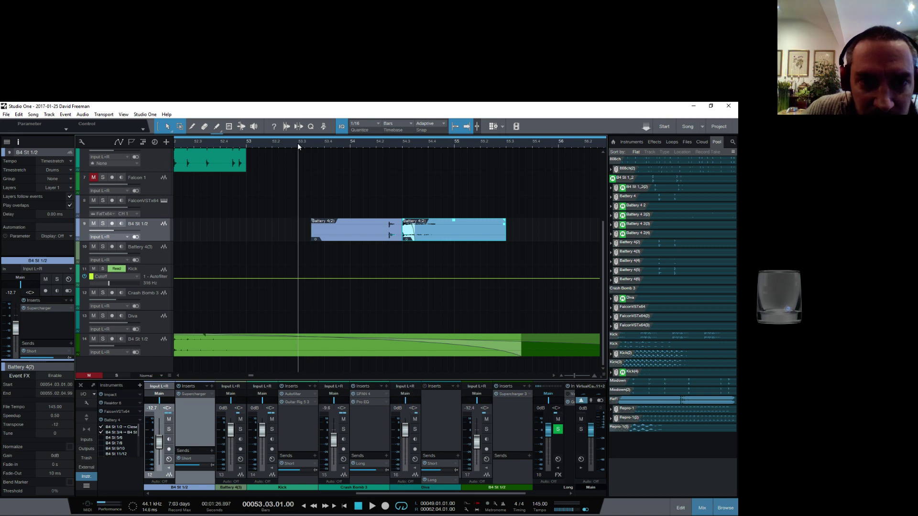
key("space")
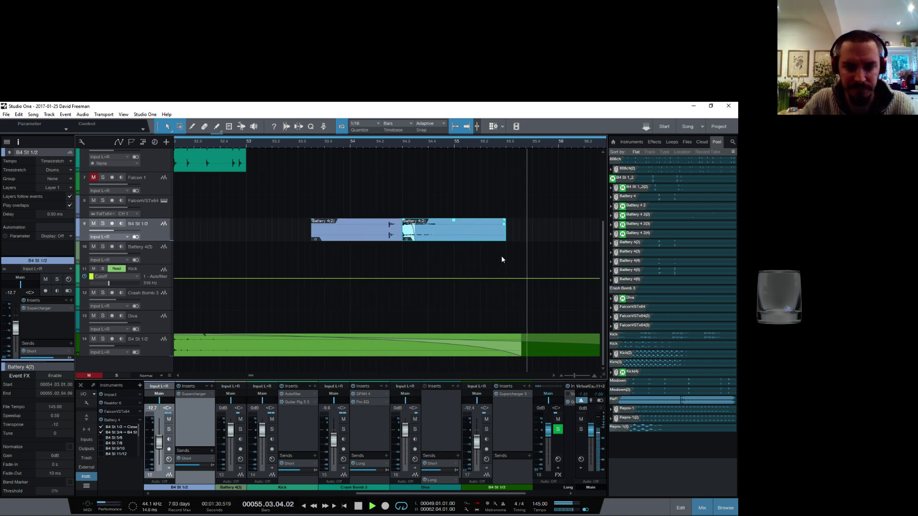
key("space")
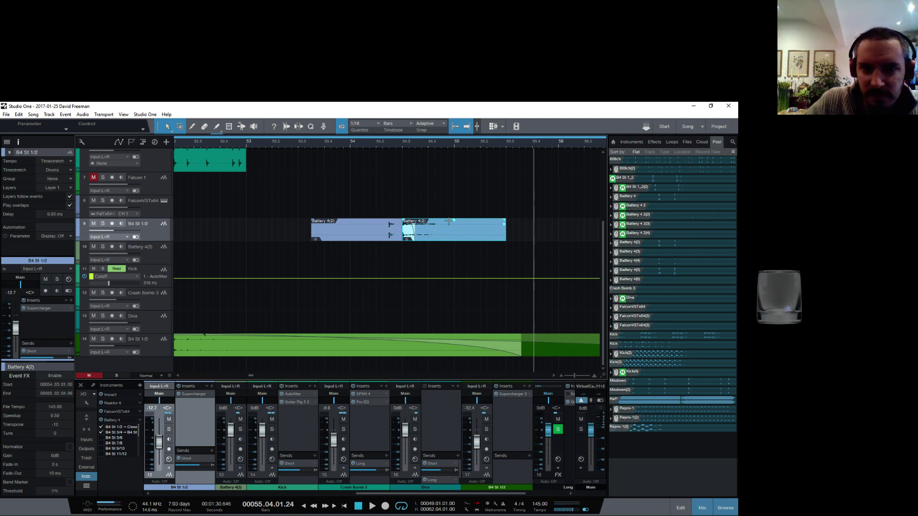
Play the arrangement from bar 45 to about bar 55 to hear the edited hits in context
left_click_drag(291, 141, 346, 113)
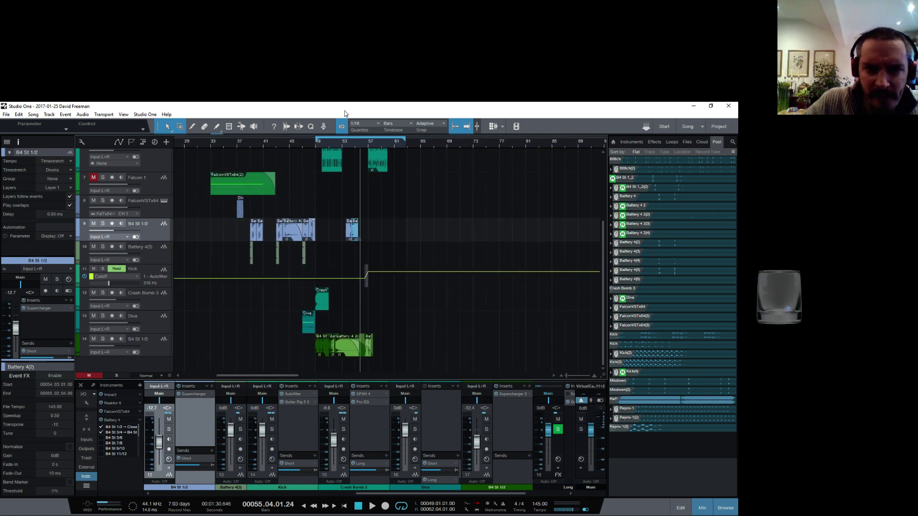
left_click(291, 143)
key("space")
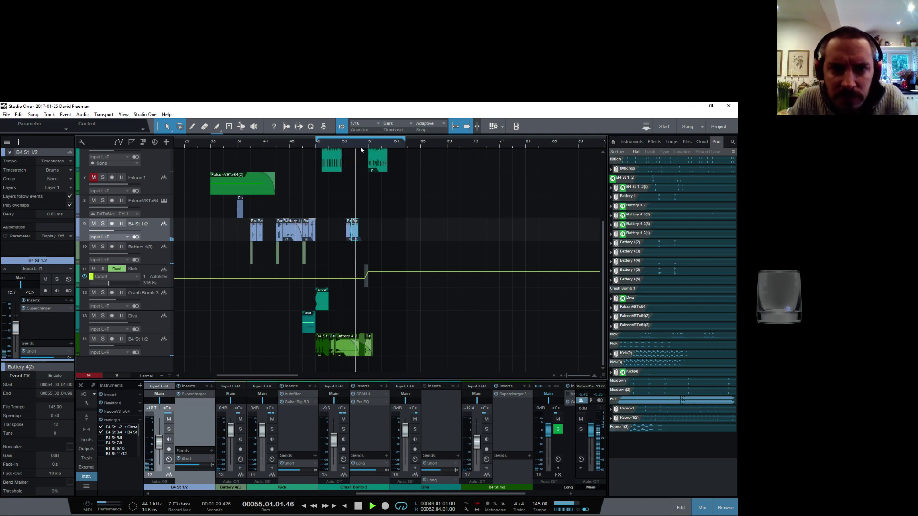
key("space")
Move the last short Battery 4 2 event on the green B4 St 1/2 track to bar 53 and play it
key("e")
key("e")
key("e")
left_click_drag(415, 159, 417, 160)
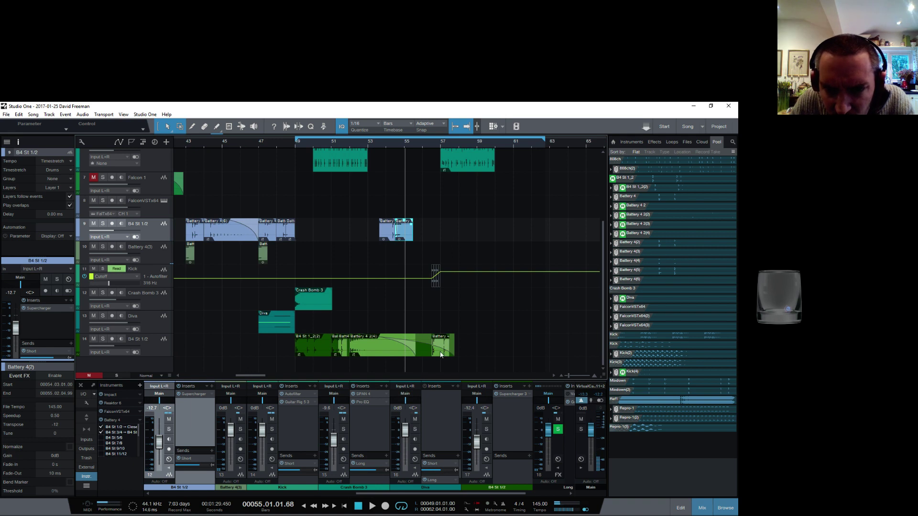
left_click_drag(442, 355, 378, 351)
left_click(363, 144)
key("space")
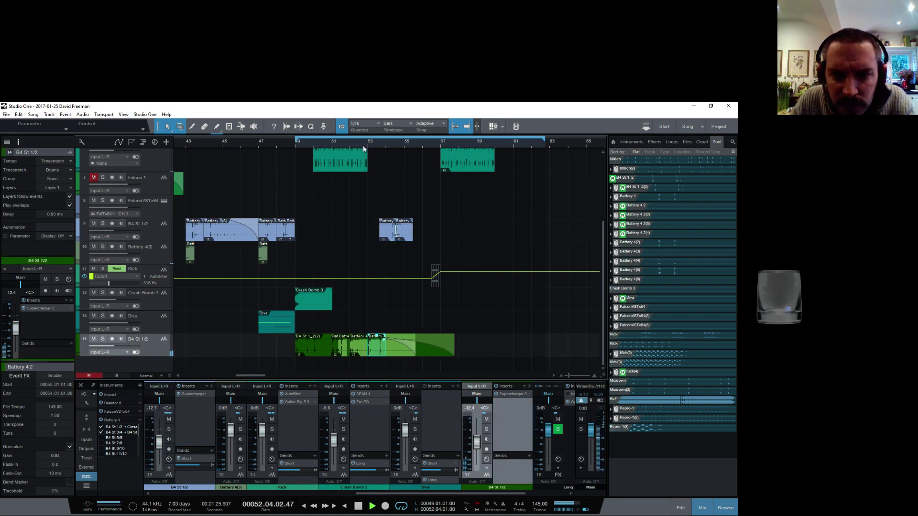
key("space")
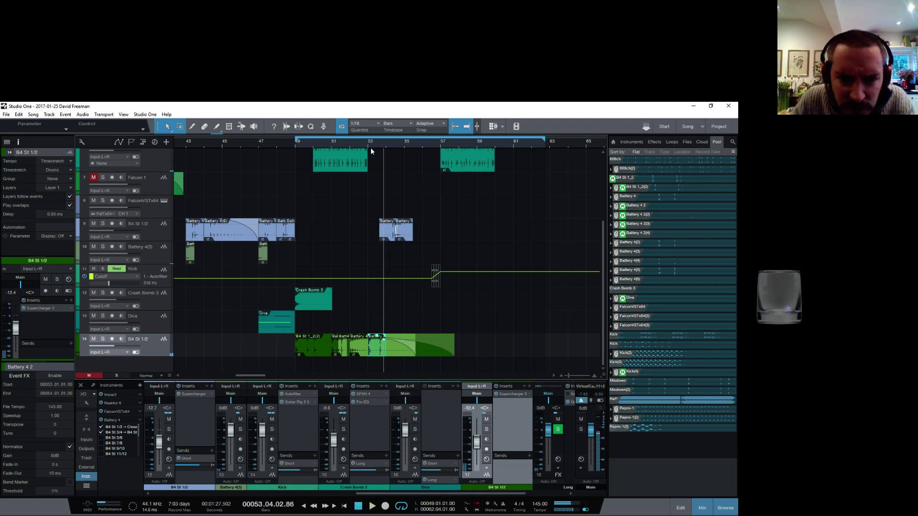
Play the section from bar 52 to about bar 55 to check the moved event in context
left_click_drag(373, 142, 438, 153)
left_click(385, 146)
key("space")
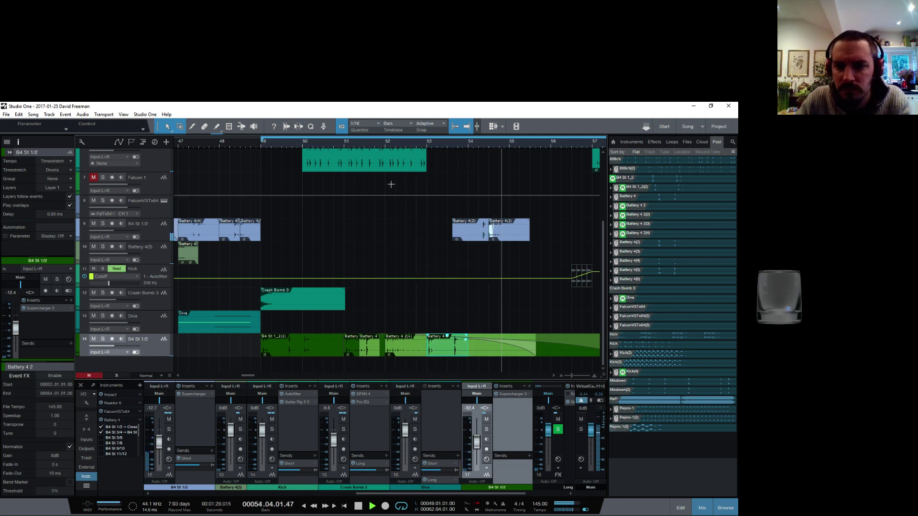
key("space")
Copy the Battery 4 2 event from bar 53 to bar 54, shorten it, and duplicate it to bars 55 and 56
left_click_drag(444, 350, 484, 355)
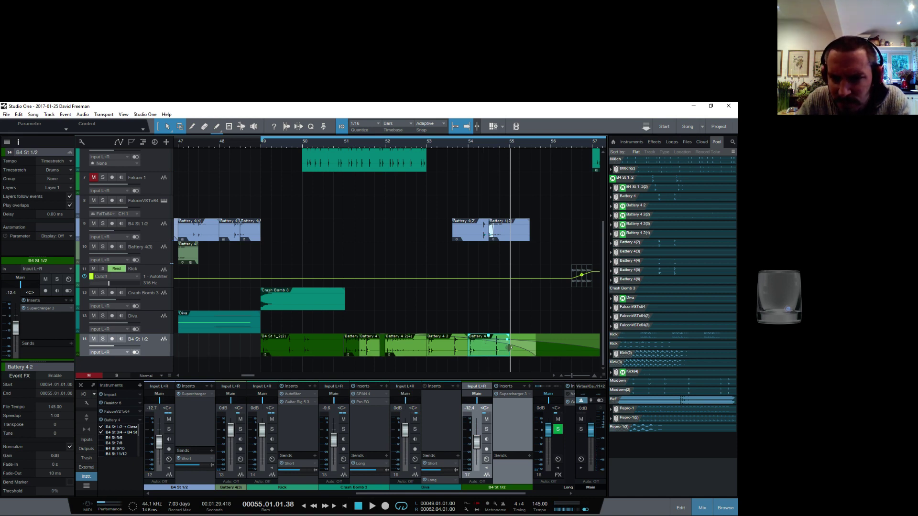
left_click_drag(510, 348, 494, 352)
key("d")
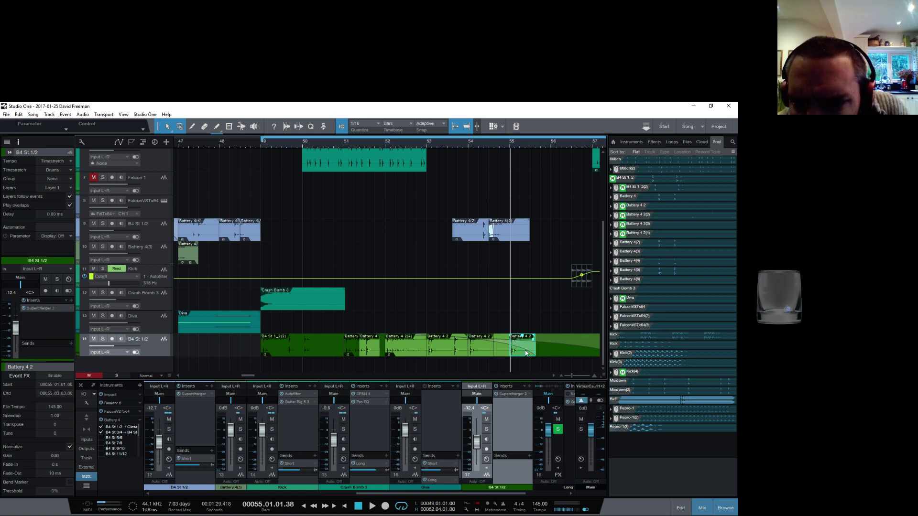
left_click_drag(535, 344, 574, 345)
key("d")
Play the new copies on past bar 57, and trim the long Battery 4 2(3) event to end at bar 57
key("space")
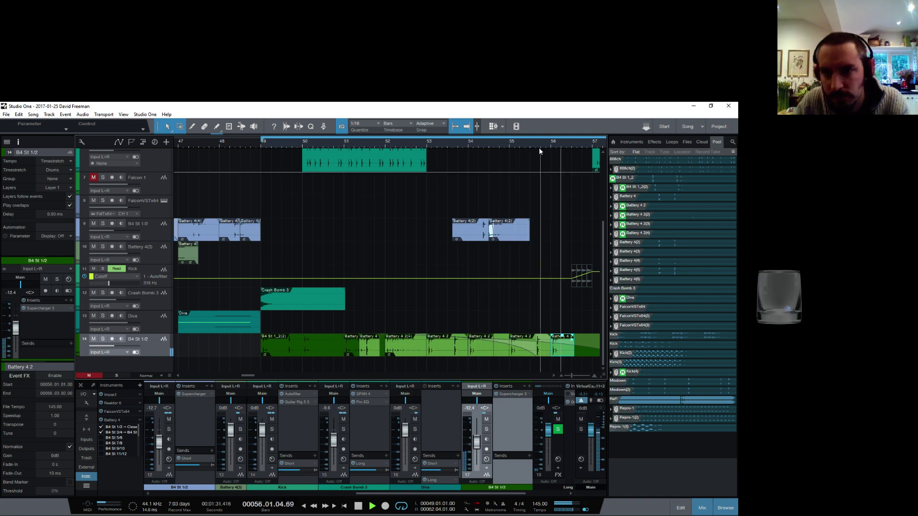
left_click_drag(537, 144, 405, 139)
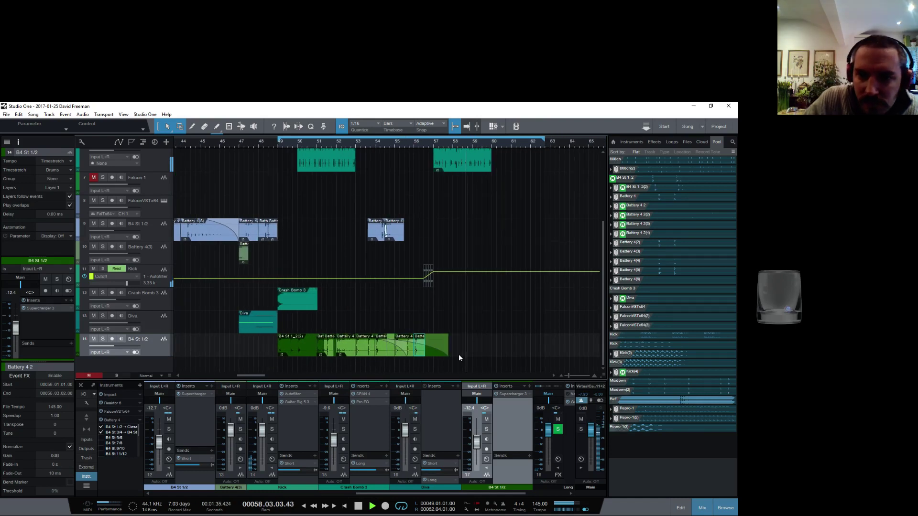
key("space")
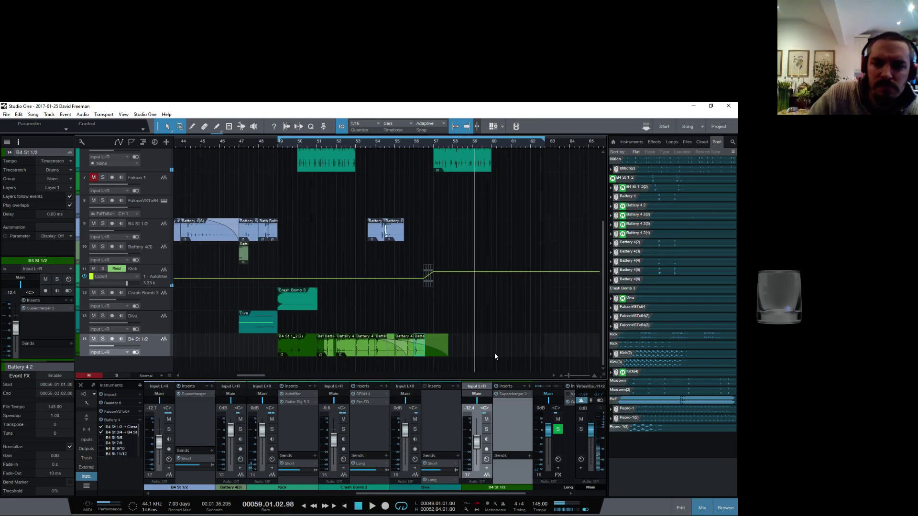
left_click_drag(410, 142, 417, 150)
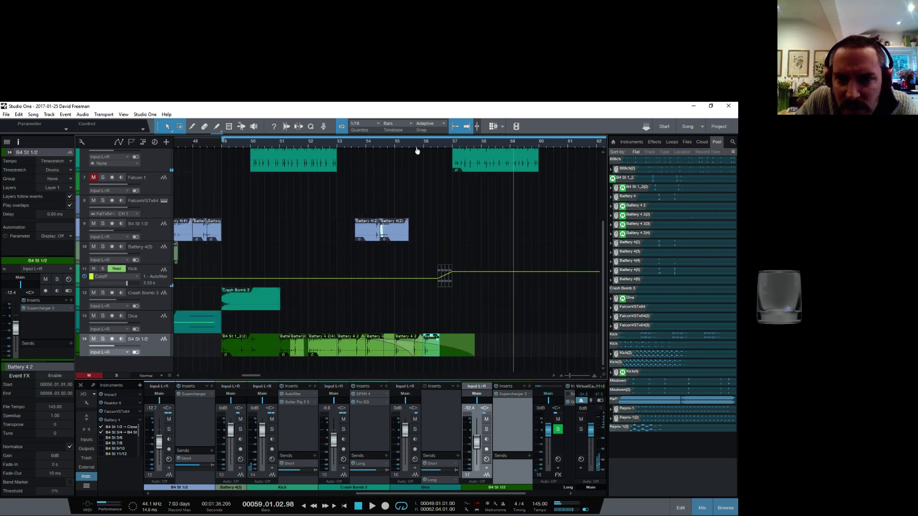
left_click_drag(474, 350, 452, 350)
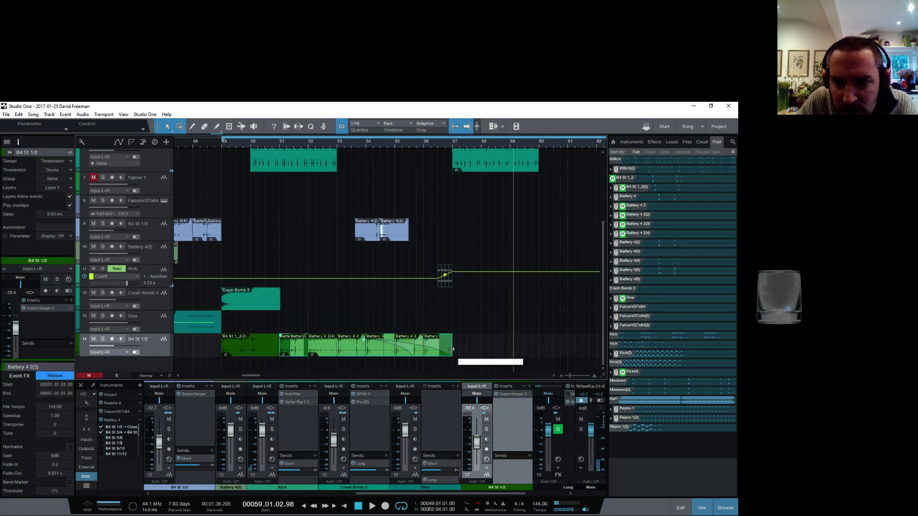
Open the Impact event at bar 56 in the note editor
left_click_drag(424, 144, 424, 168)
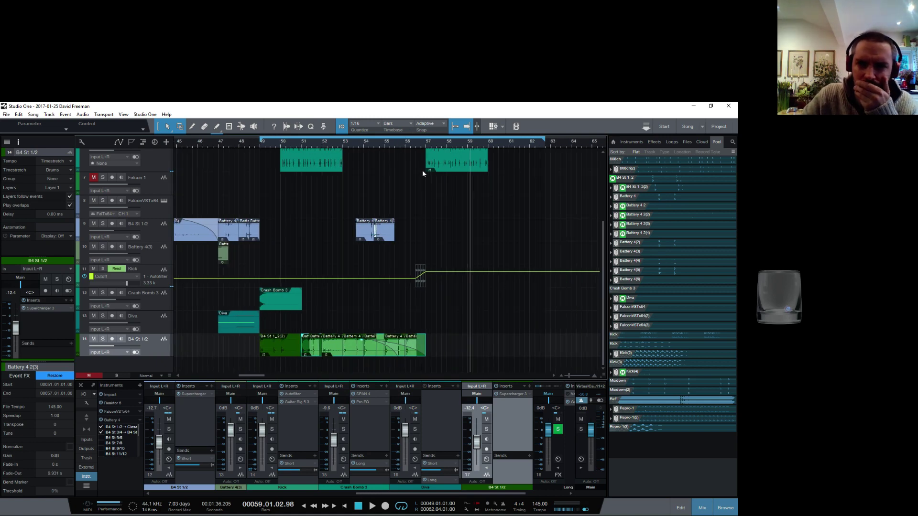
scroll(431, 189, "up", 5)
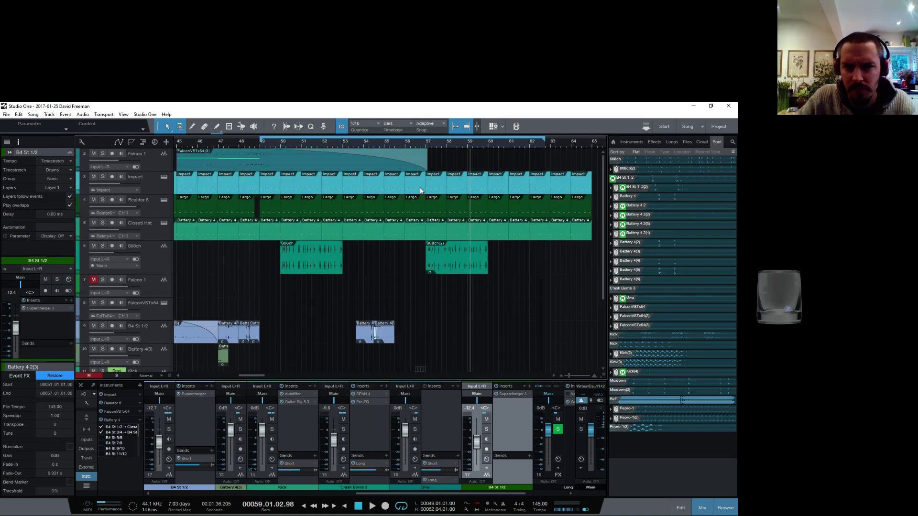
left_click(420, 191)
double_click(420, 190)
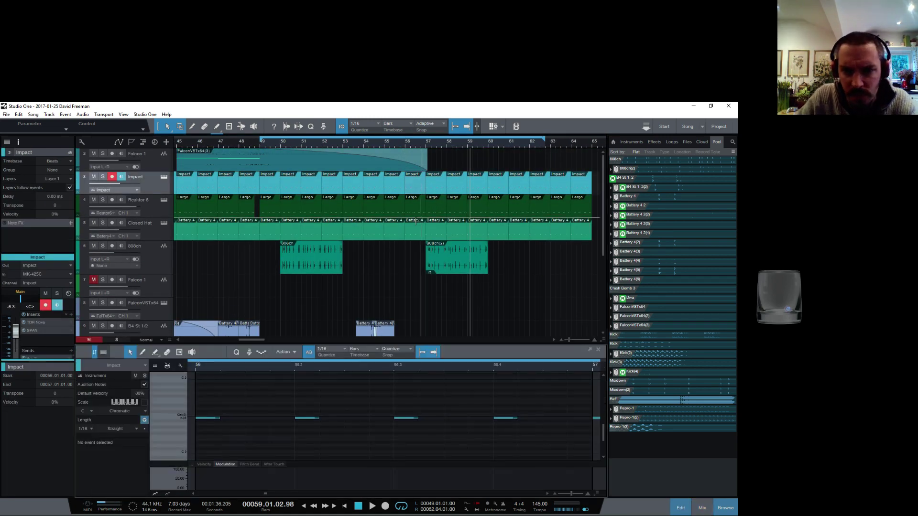
Set the note editor's quantize grid to 1/32 and add a short kick note just before beat 4 of bar 56
left_click(506, 418)
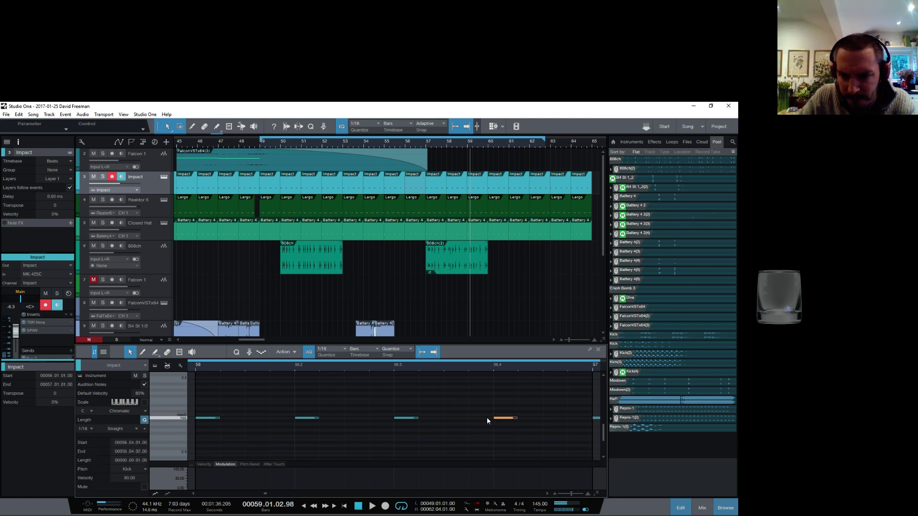
left_click(330, 356)
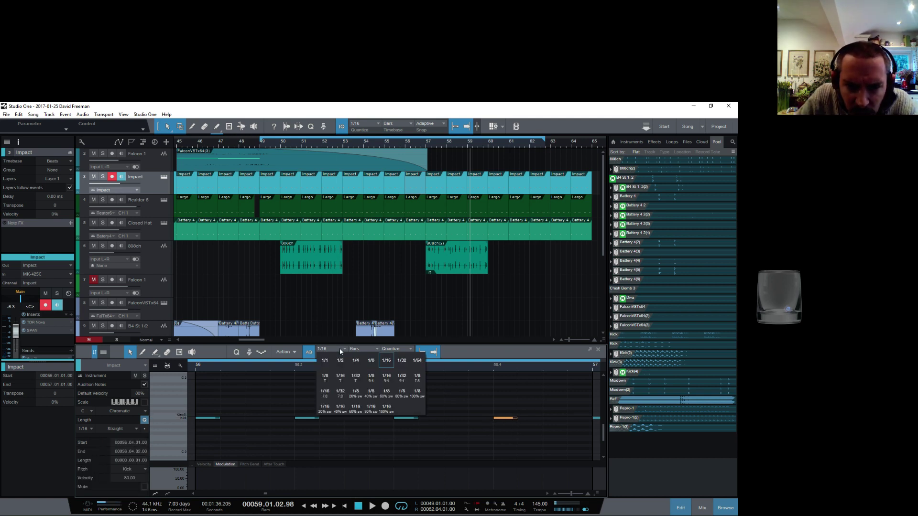
left_click(393, 360)
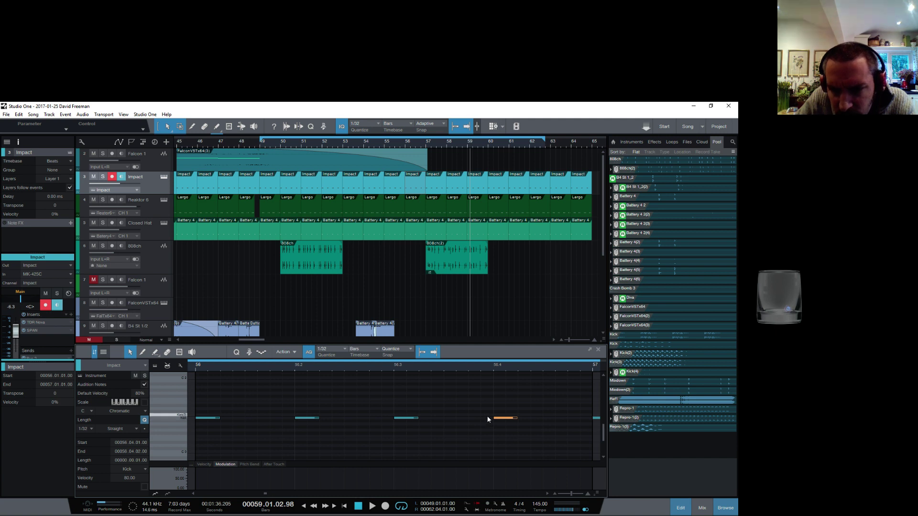
double_click(487, 416)
key("ctrl+z")
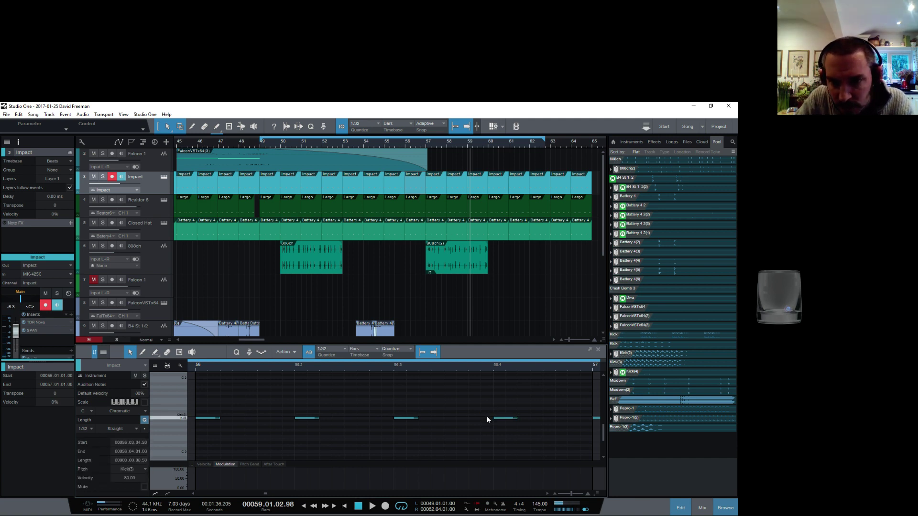
Add a kick note a sixteenth after beat 4 of bar 56 and another on the bar's last sixteenth
double_click(553, 419)
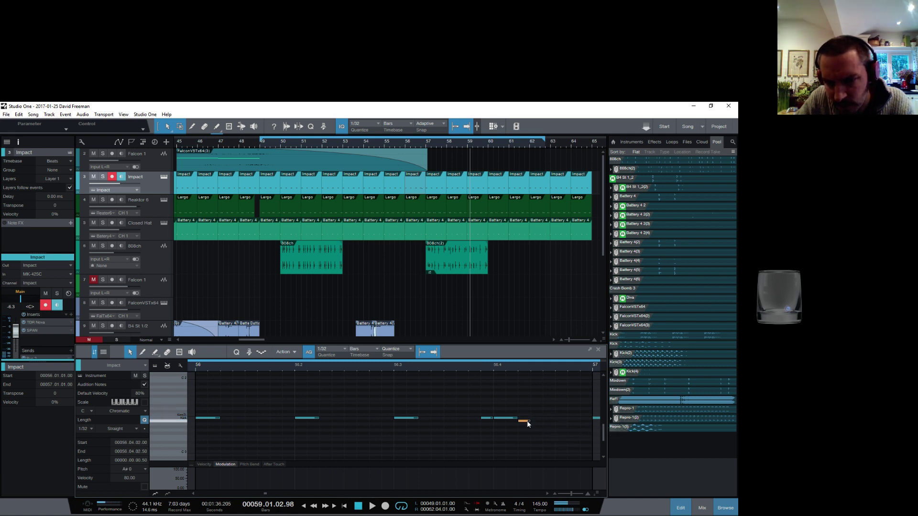
double_click(524, 418)
left_click_drag(533, 417, 592, 419)
double_click(571, 418)
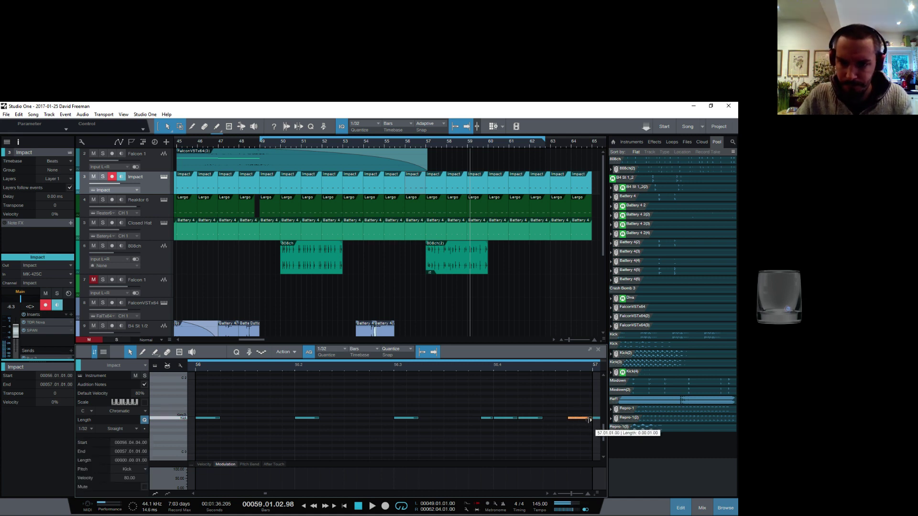
Play the song from bar 56 into bar 59 to check the added kick notes
left_click(408, 144)
key("space")
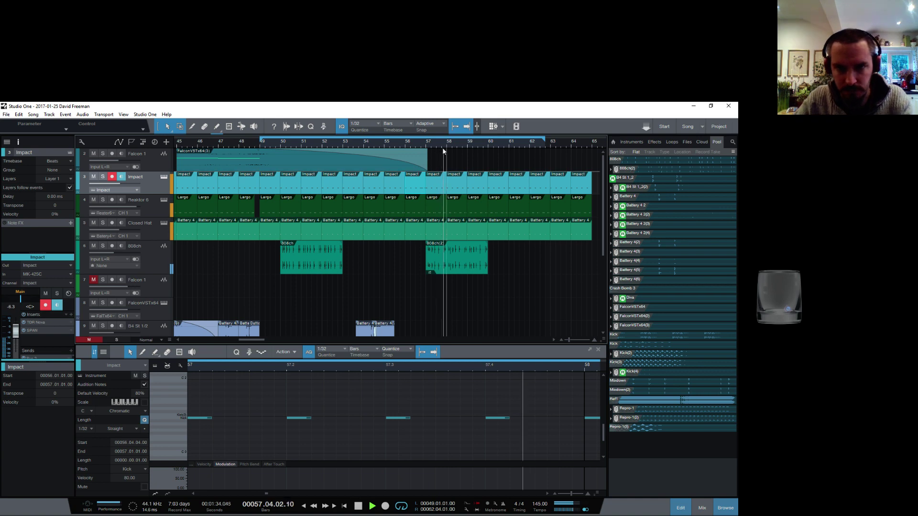
scroll(426, 137, "down", 4)
Delete the Reaktor 6 notes on beats 3 and 4 of the Largo event in bar 56
left_click_drag(426, 137, 426, 189)
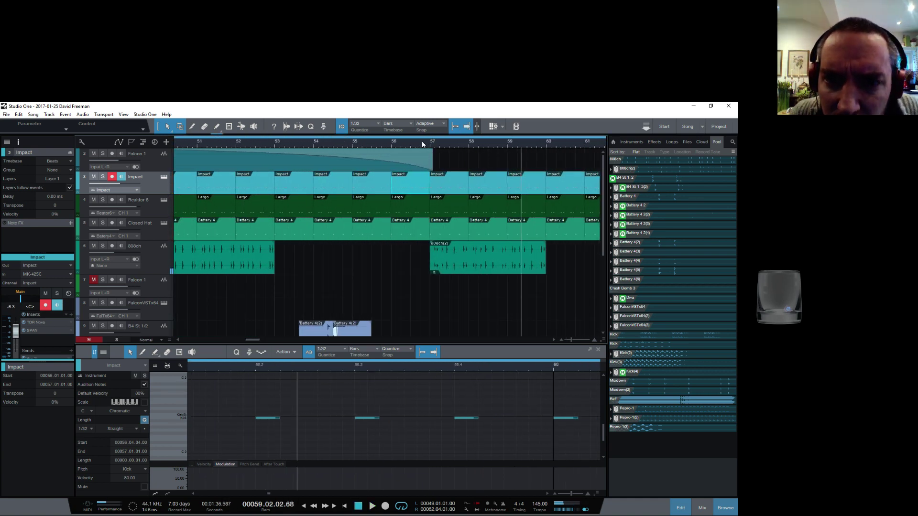
left_click_drag(422, 143, 420, 163)
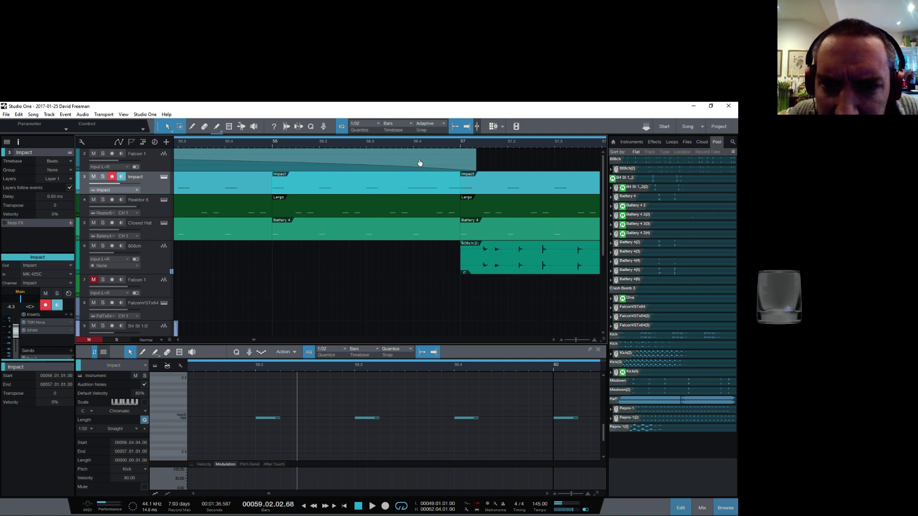
left_click(417, 215)
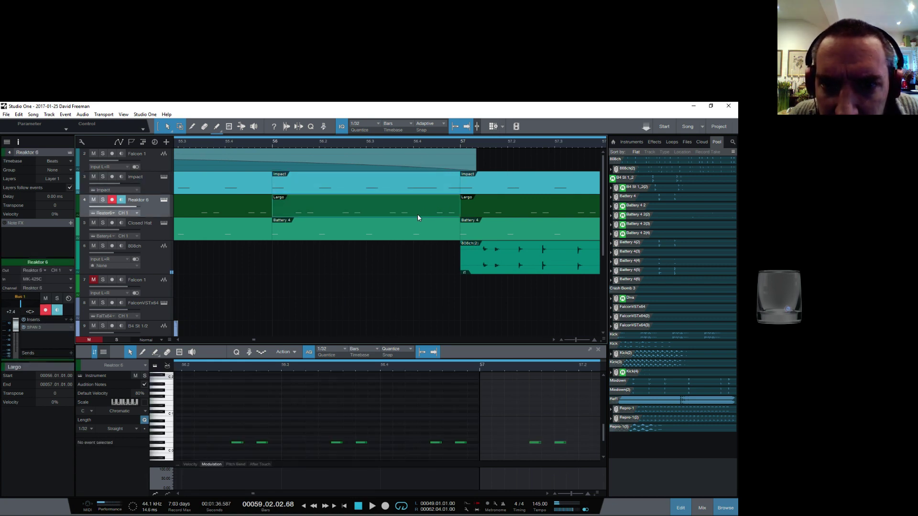
left_click(361, 443)
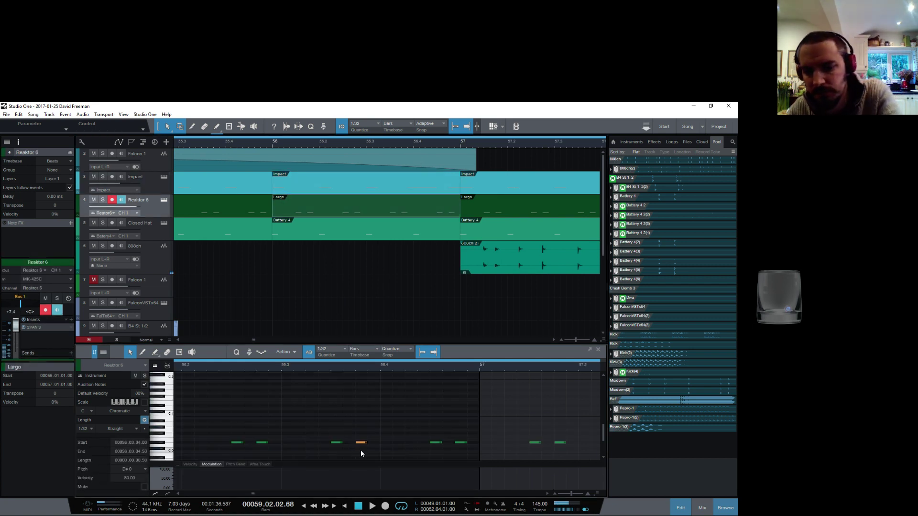
left_click_drag(317, 429, 478, 453)
key("Delete")
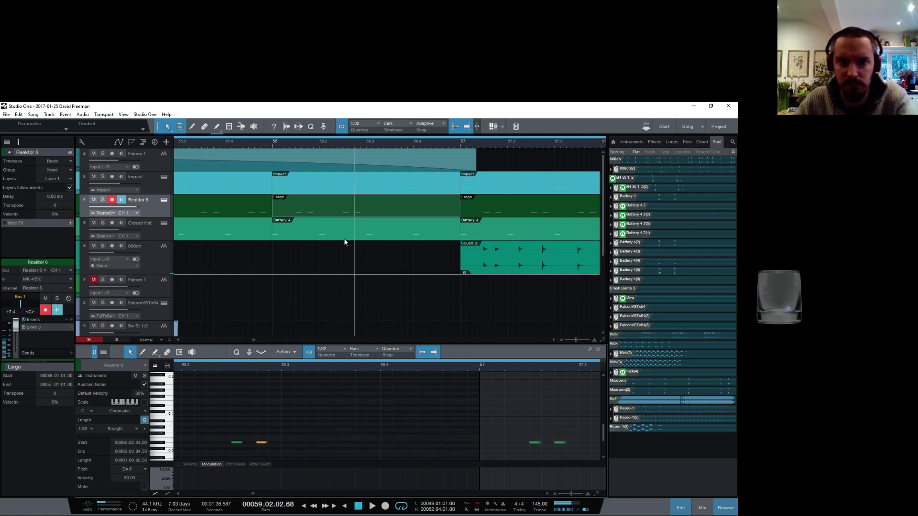
Play from bar 56 to about bar 61 to check the thinned Reaktor part, looking over the tracks
left_click(271, 142)
key("space")
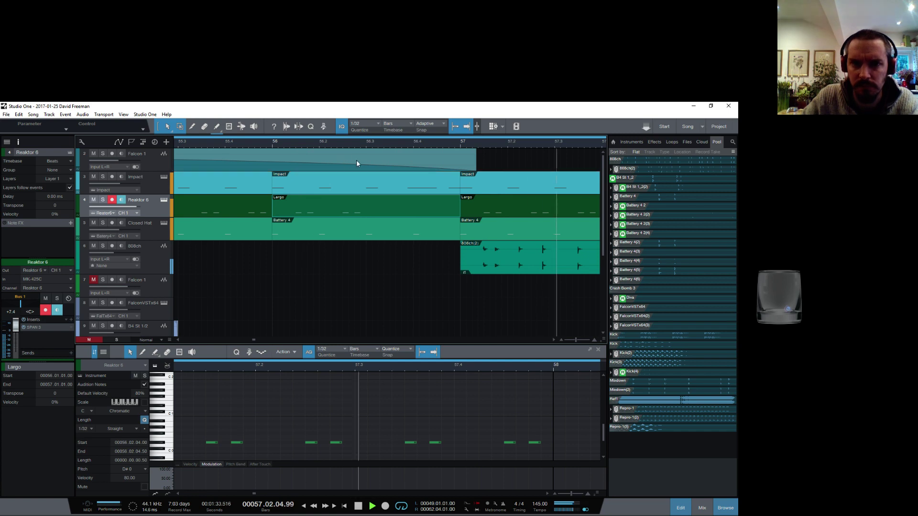
key("w")
key("w")
key("w")
key("w")
key("w")
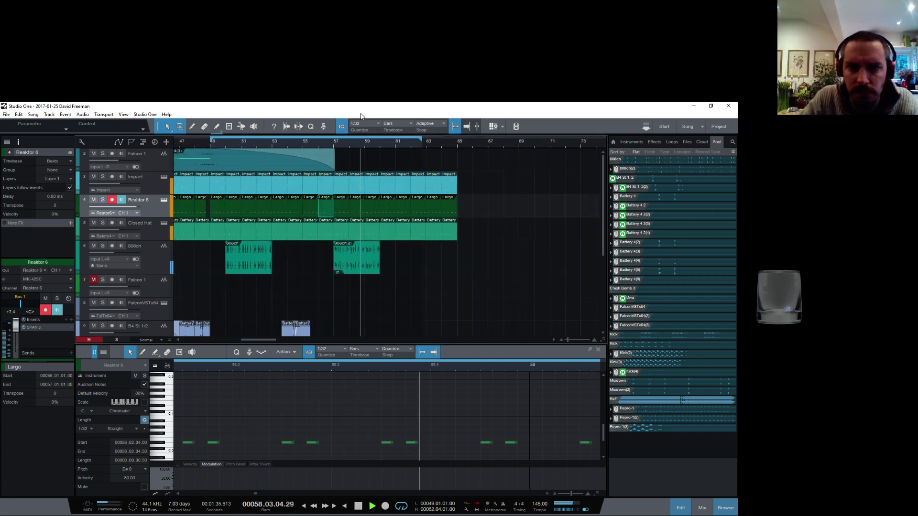
scroll(372, 289, "down", 4)
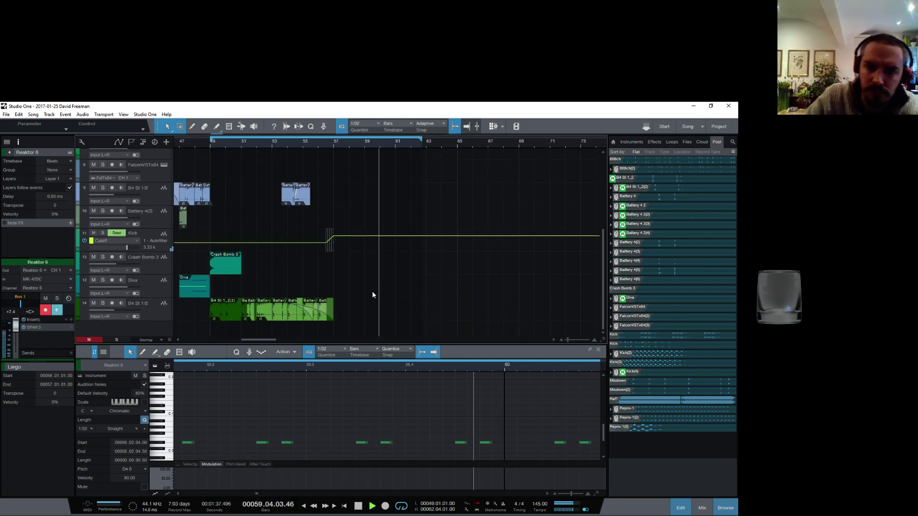
scroll(372, 290, "up", 3)
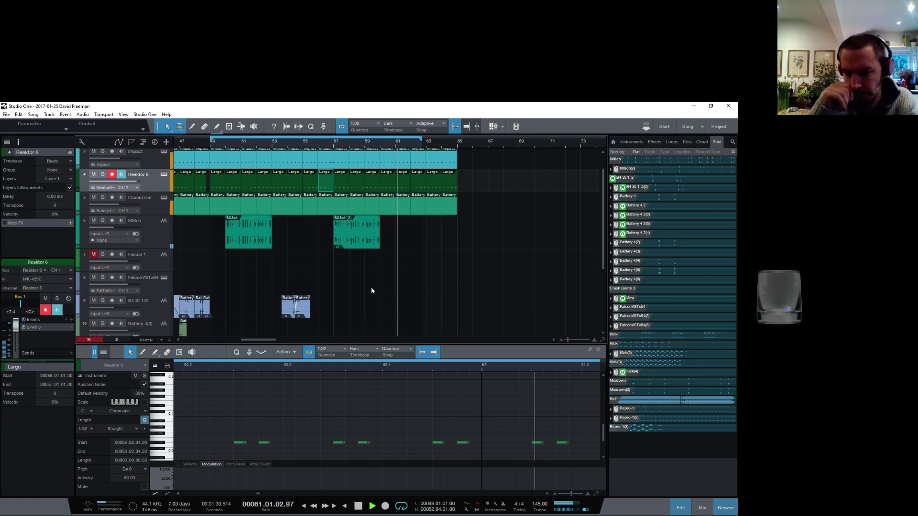
key("space")
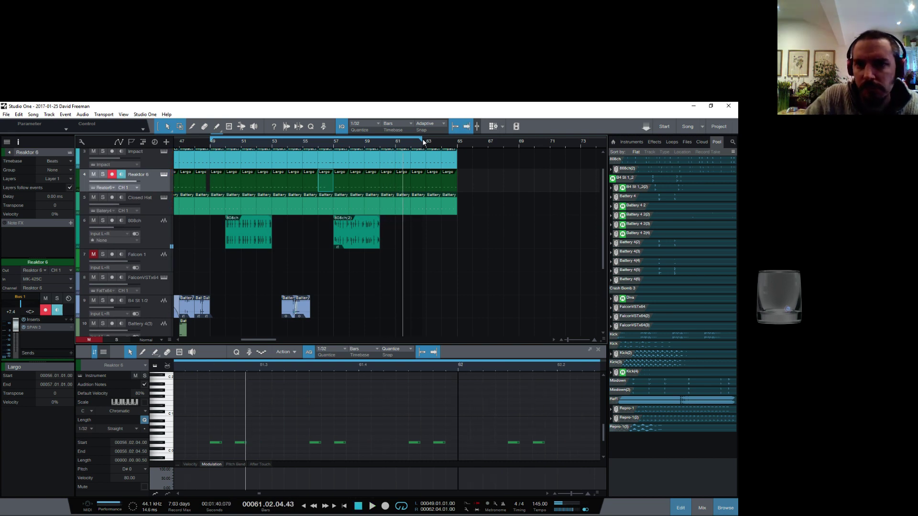
Extend the end of the loop range to bar 65
scroll(396, 194, "down", 1)
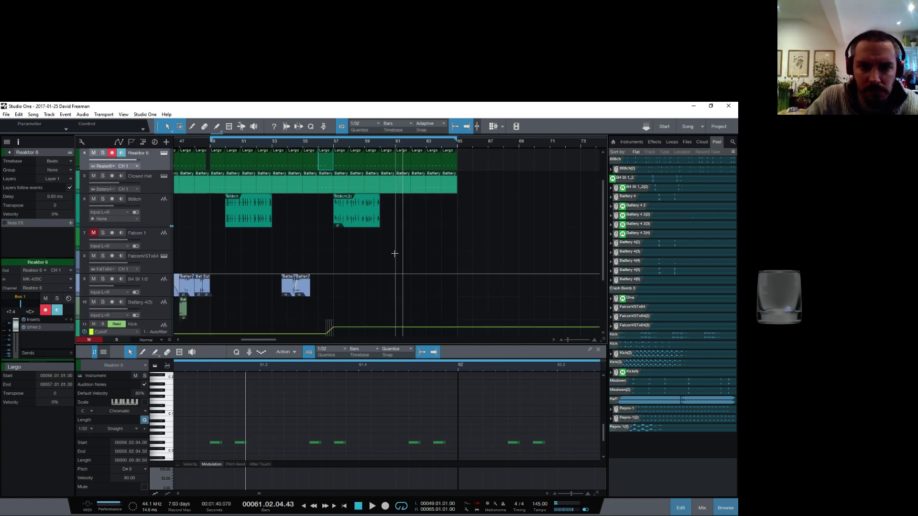
scroll(396, 194, "up", 2)
scroll(396, 244, "down", 6)
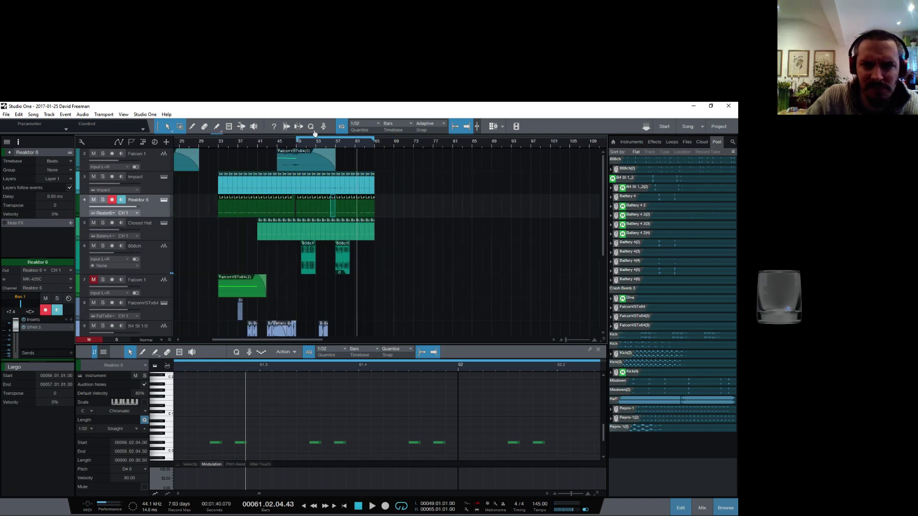
scroll(396, 244, "down", 5)
scroll(426, 296, "up", 5)
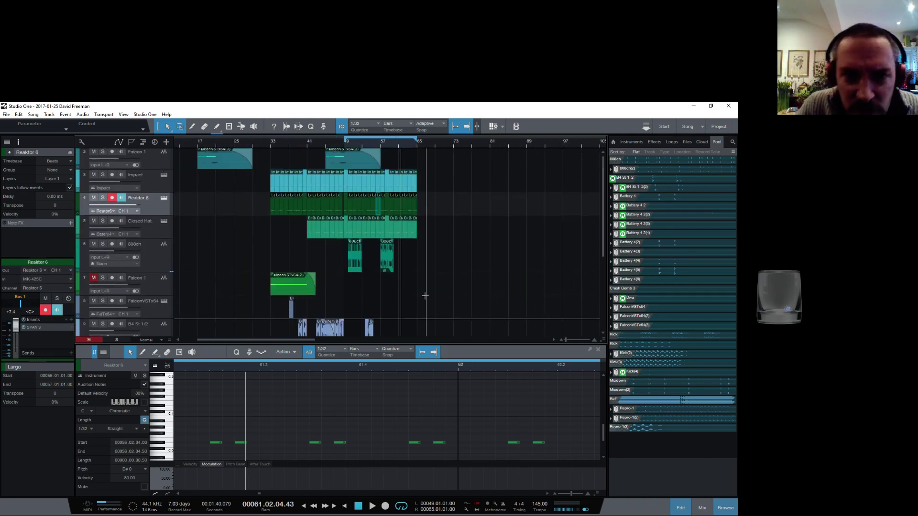
Play excerpts of the arrangement from bars 33 and 37 onward, and listen through the transition at bar 57
left_click(271, 141)
key("space")
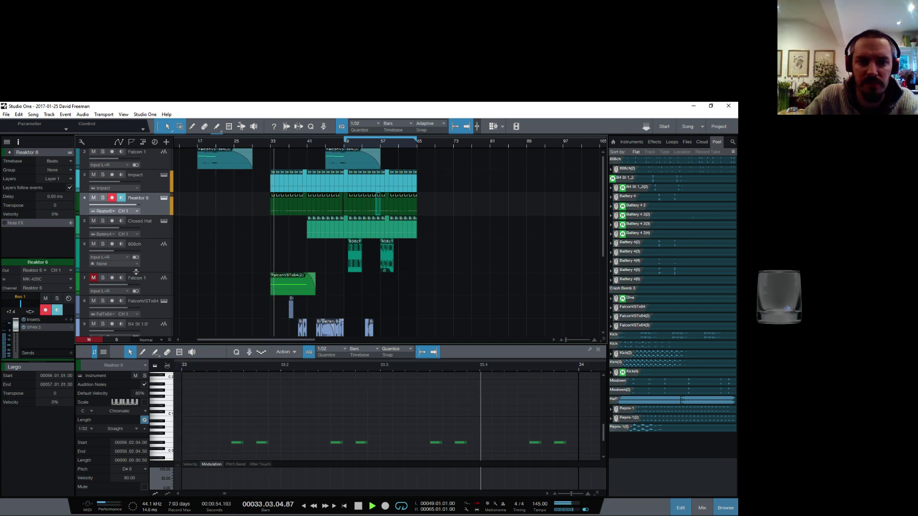
key("space")
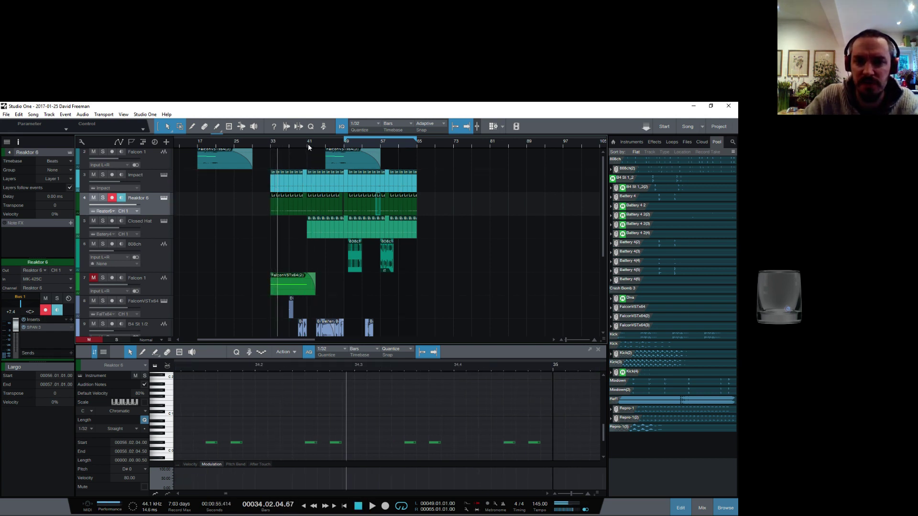
left_click(308, 144)
left_click(291, 142)
left_click(288, 142)
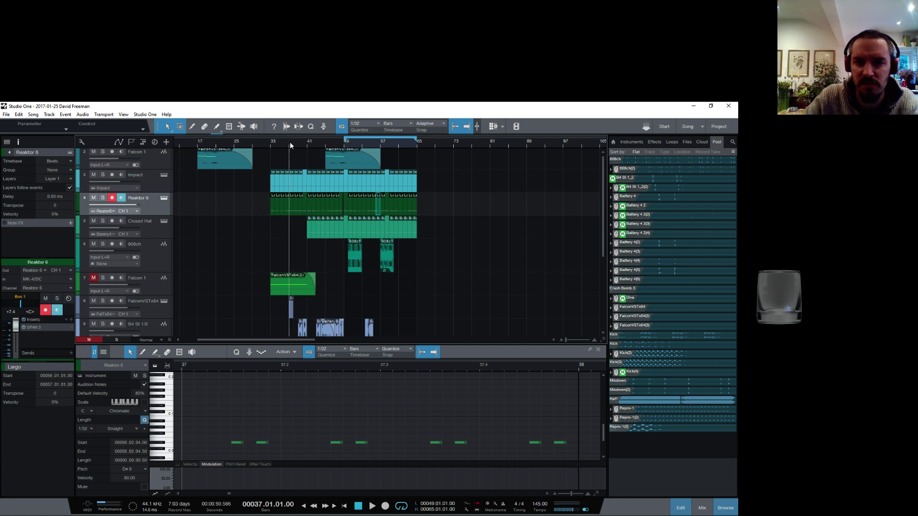
key("space")
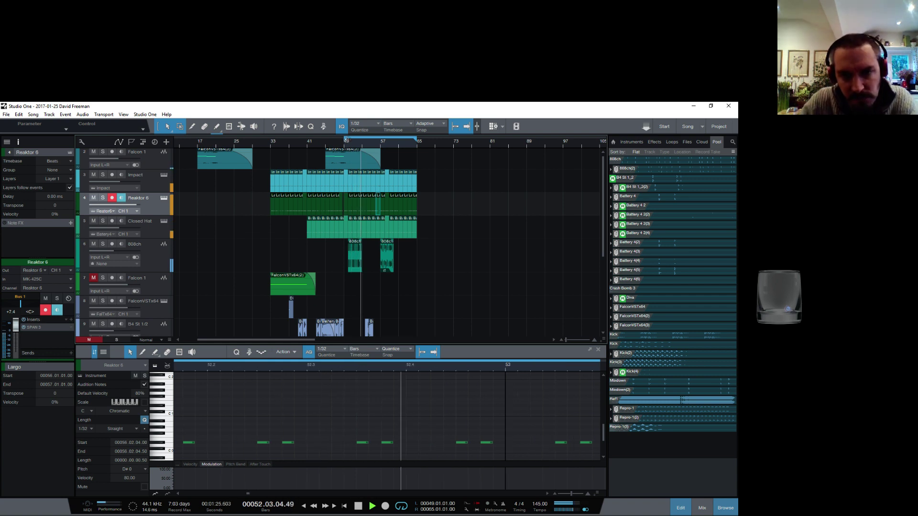
scroll(428, 256, "down", 5)
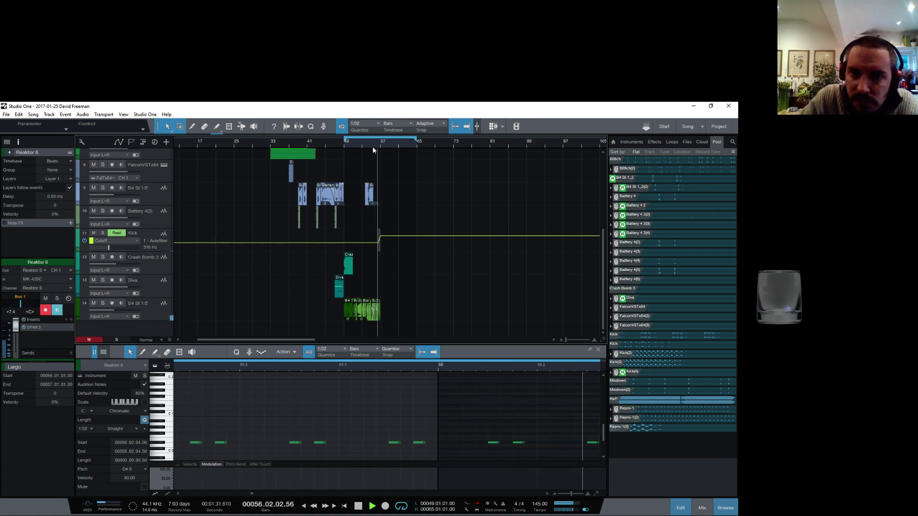
left_click_drag(372, 146, 372, 164)
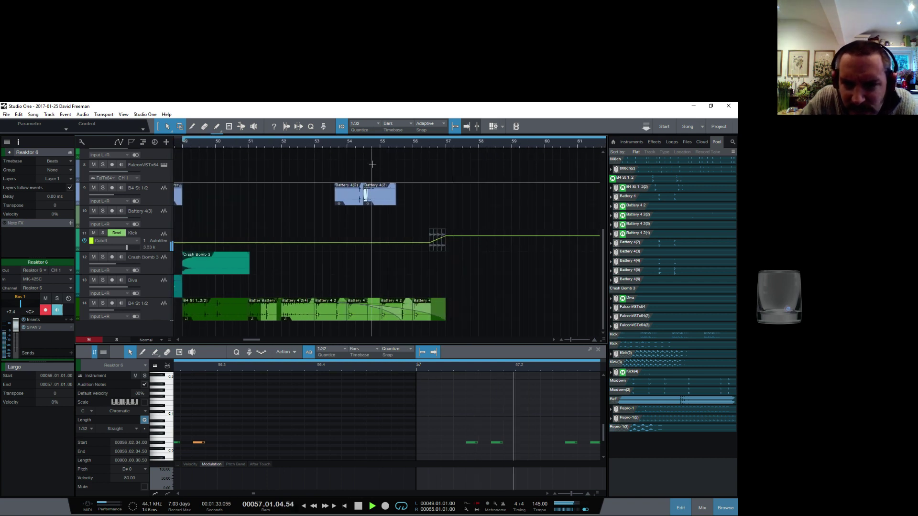
key("space")
Enable Event FX on the last Battery 4 2 event at bar 56 and insert the ValhallaVintageVerb reverb
left_click(421, 320)
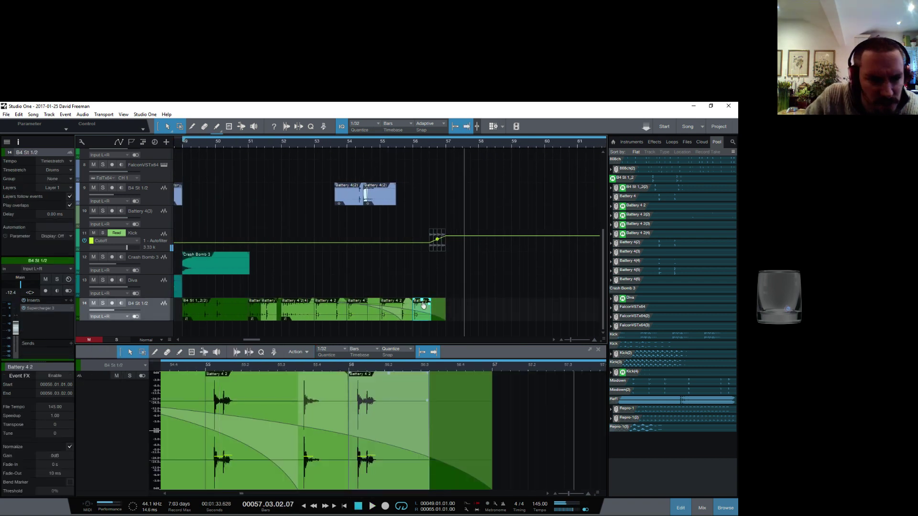
left_click(54, 376)
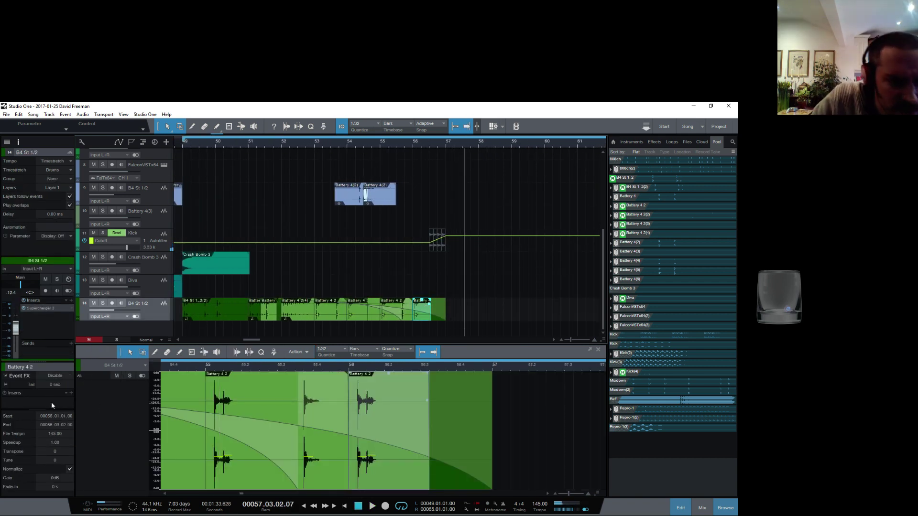
left_click_drag(39, 410, 50, 472)
left_click(70, 394)
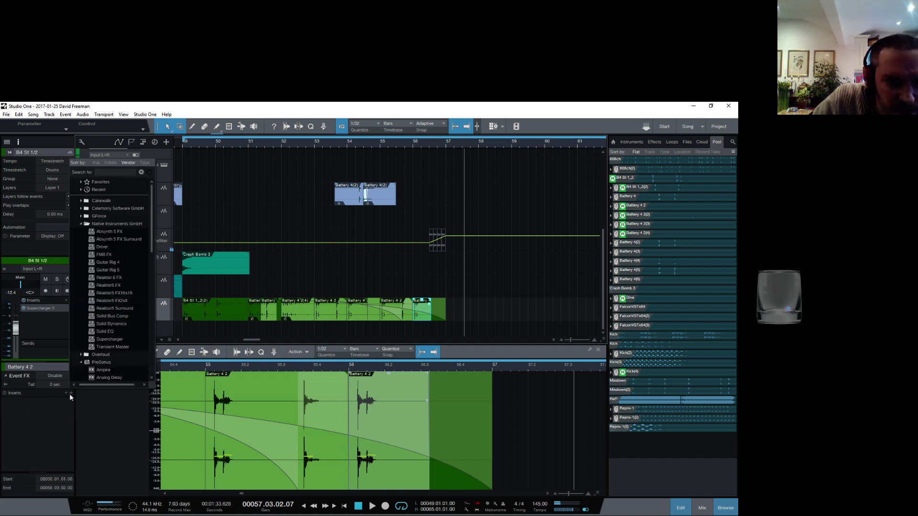
scroll(119, 352, "down", 2)
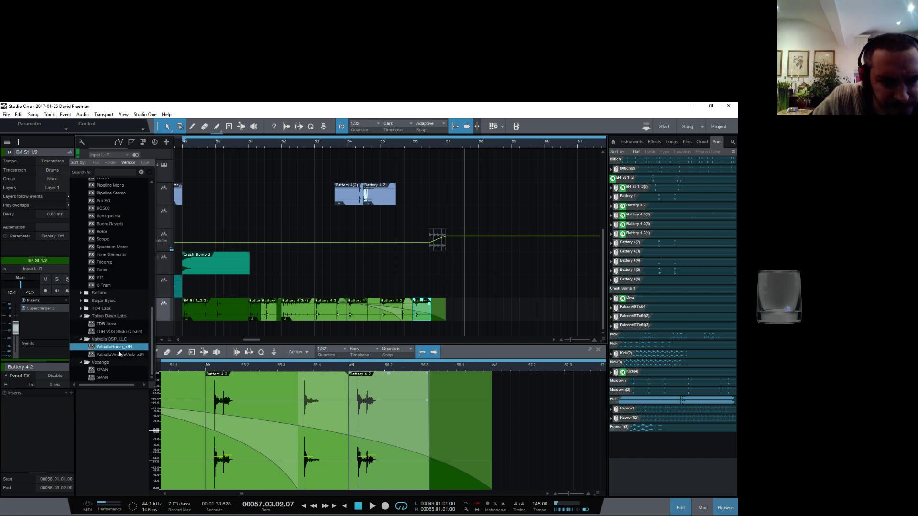
left_click(115, 356)
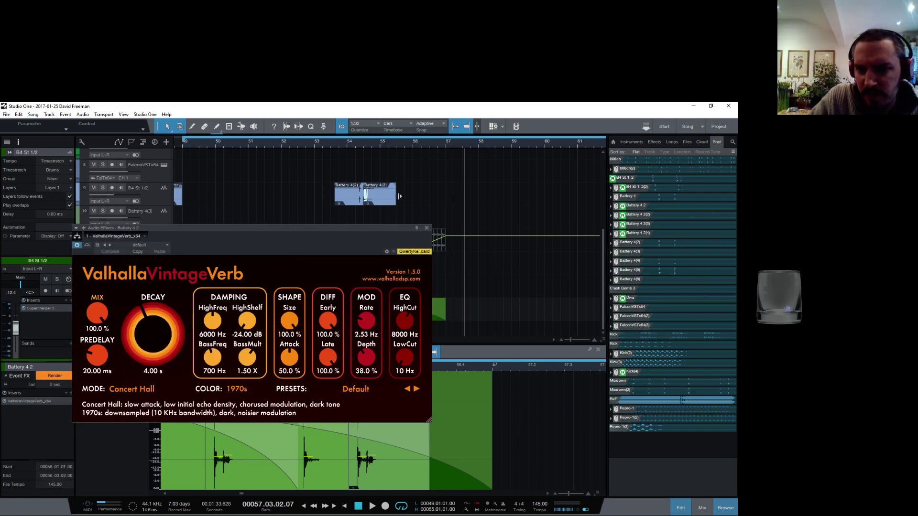
Audition the reverb on the Battery hit from bar 56 and set its Mix to 68%
left_click_drag(382, 229, 284, 121)
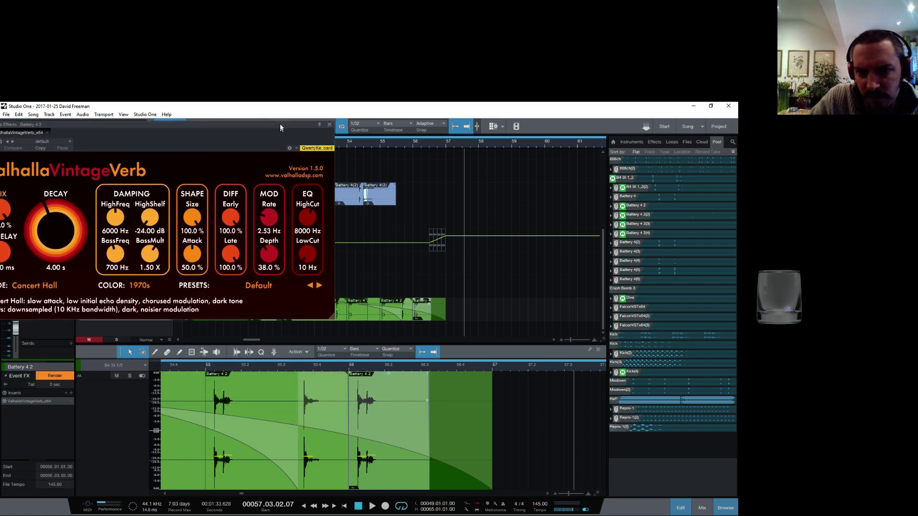
left_click(412, 143)
key("space")
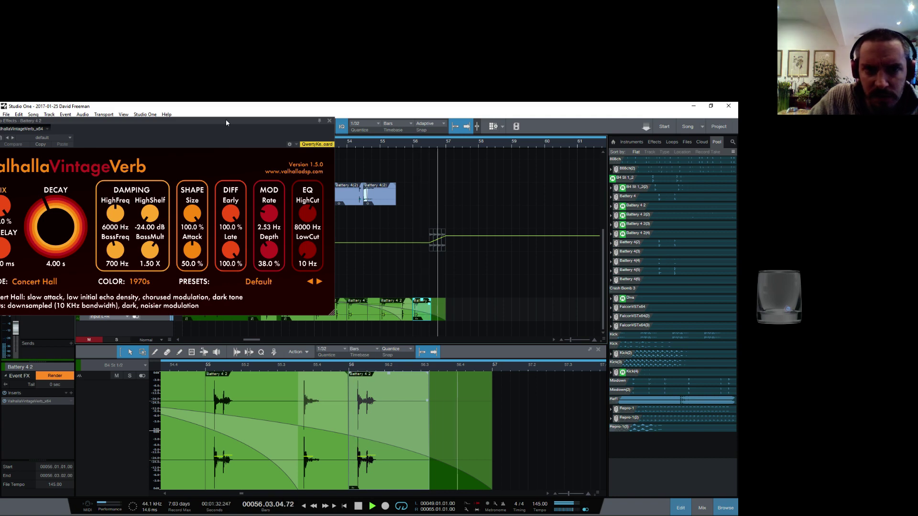
key("space")
left_click_drag(226, 119, 336, 165)
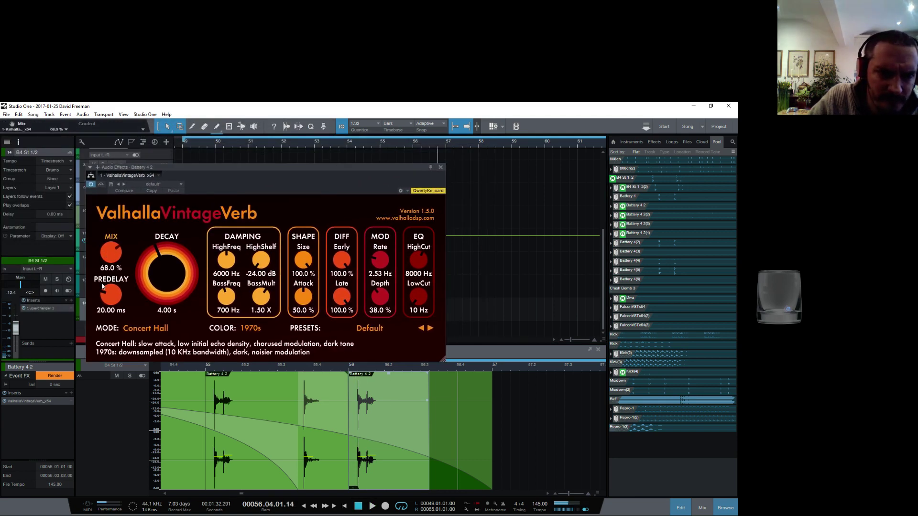
left_click_drag(315, 172, 159, 136)
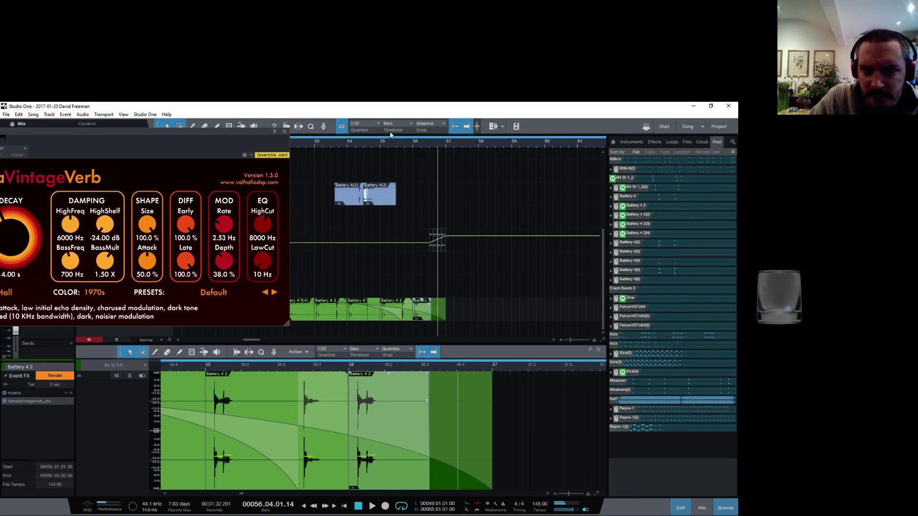
Play the reverberated Battery hit from bar 56 into bar 57
left_click(412, 142)
key("space")
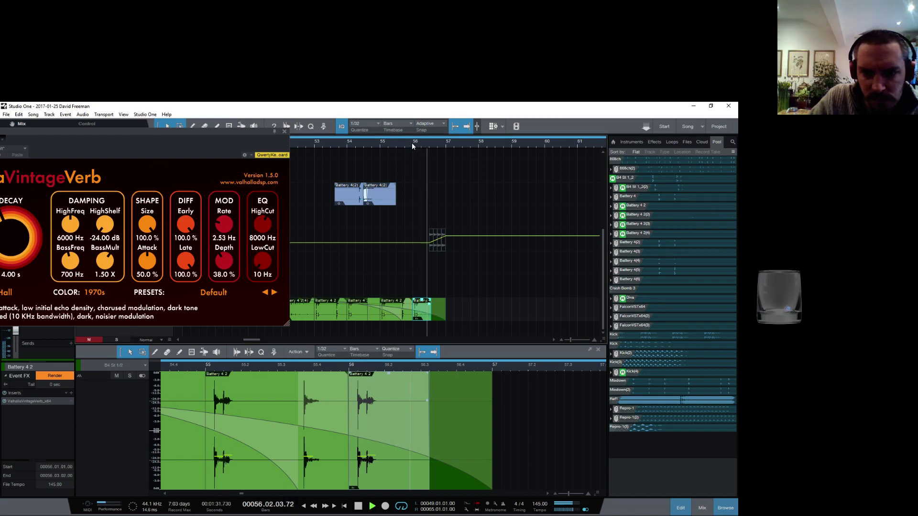
key("space")
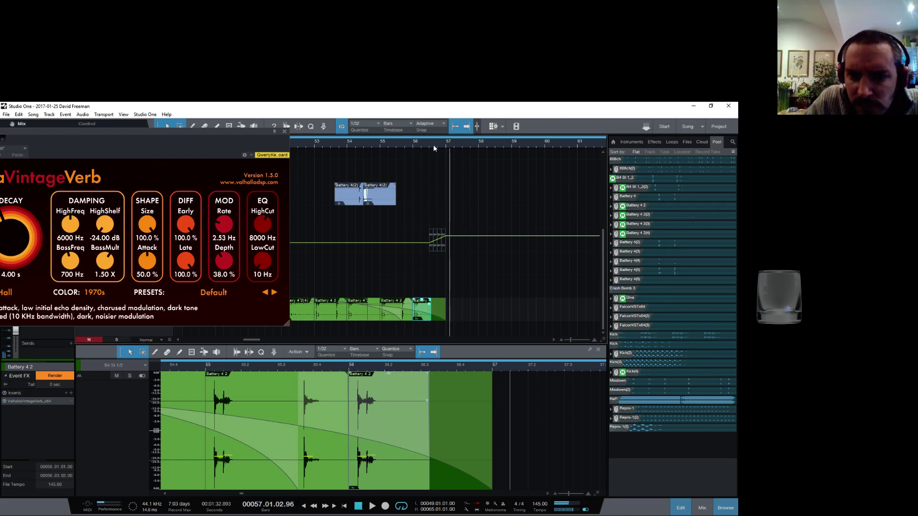
Split the last Battery 4 2 event just after its hit at position 56.01.03
left_click_drag(433, 148, 517, 159)
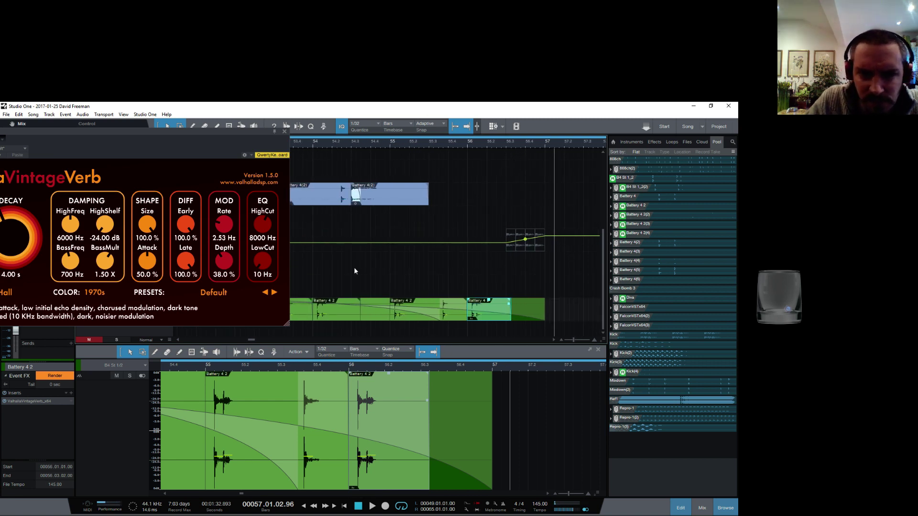
left_click_drag(484, 147, 489, 163)
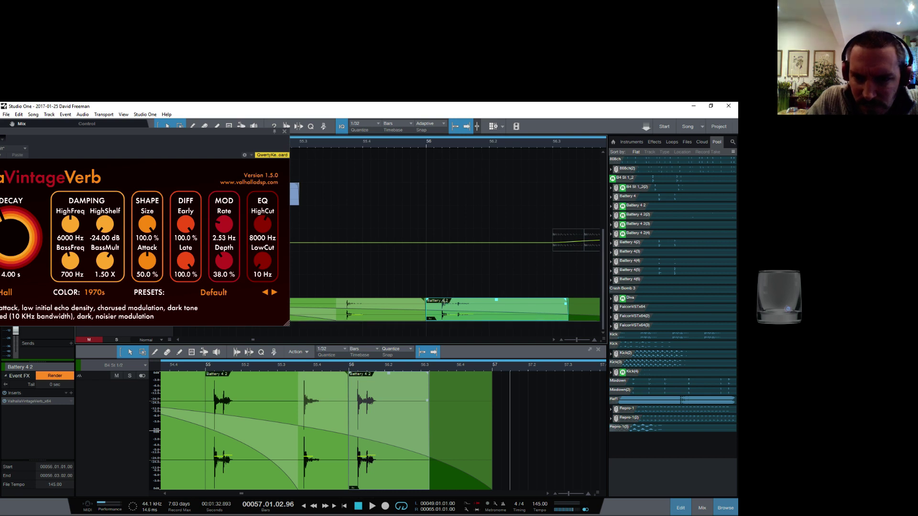
left_click(193, 127)
left_click(458, 315)
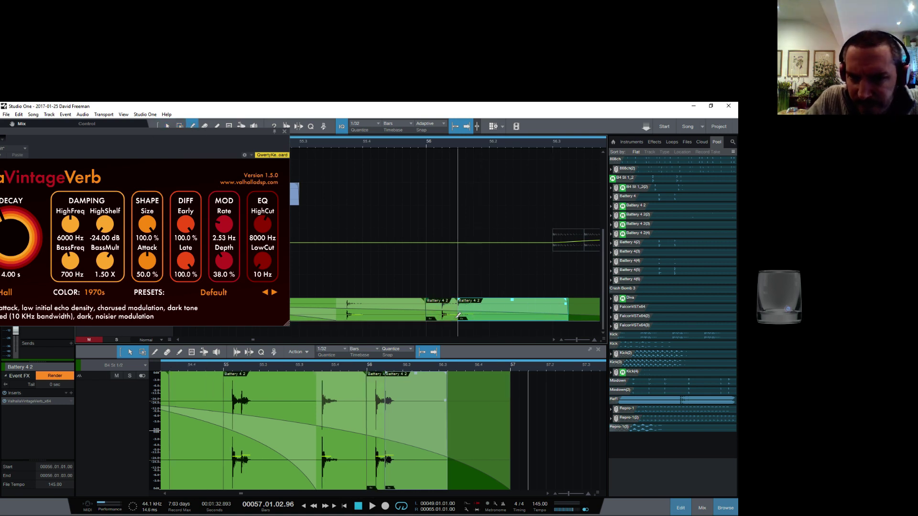
left_click(168, 127)
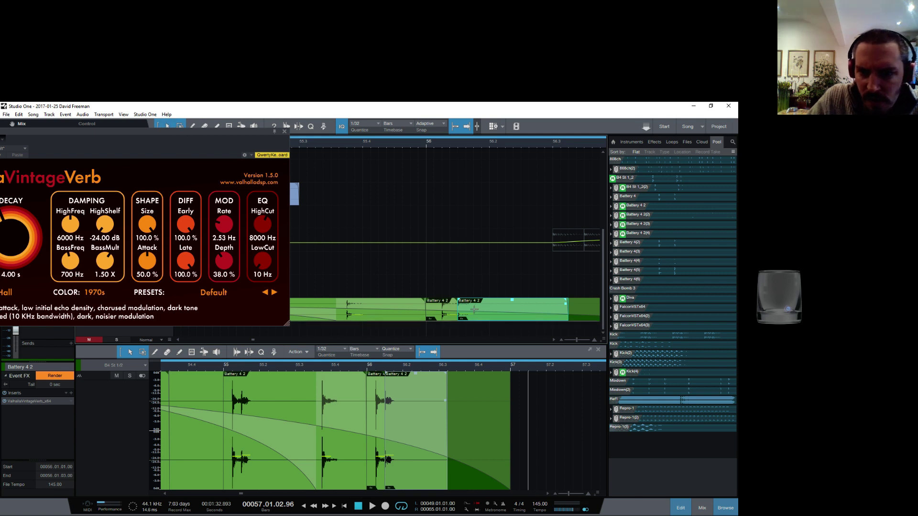
Remove the ValhallaVintageVerb insert from the first slice at bar 56 and select the second slice
left_click(475, 317)
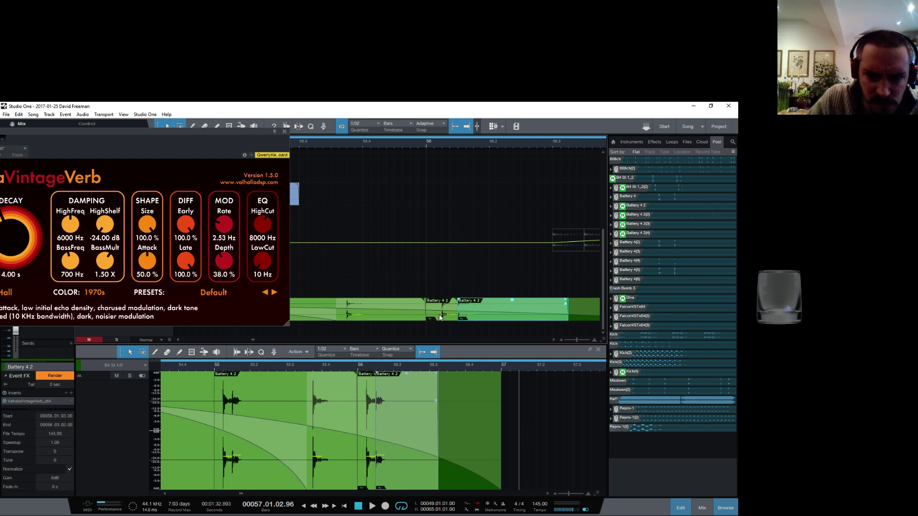
left_click(441, 317)
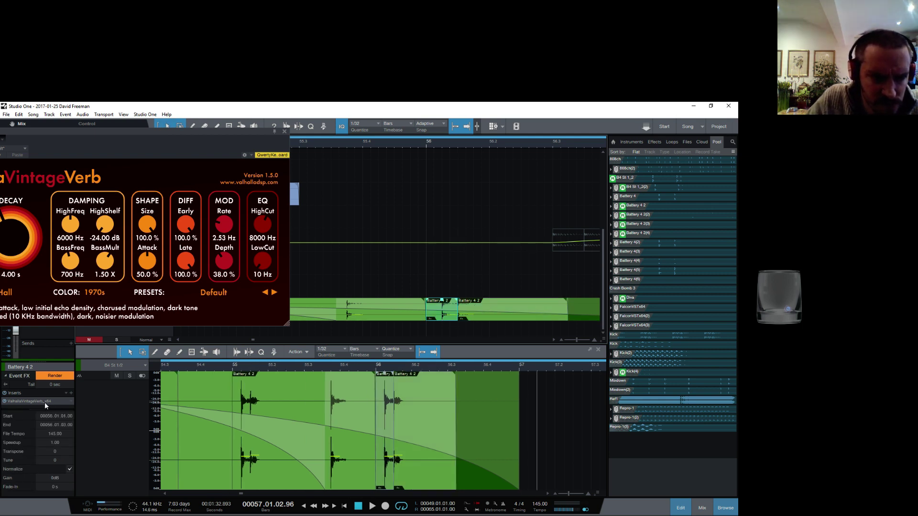
left_click(70, 402)
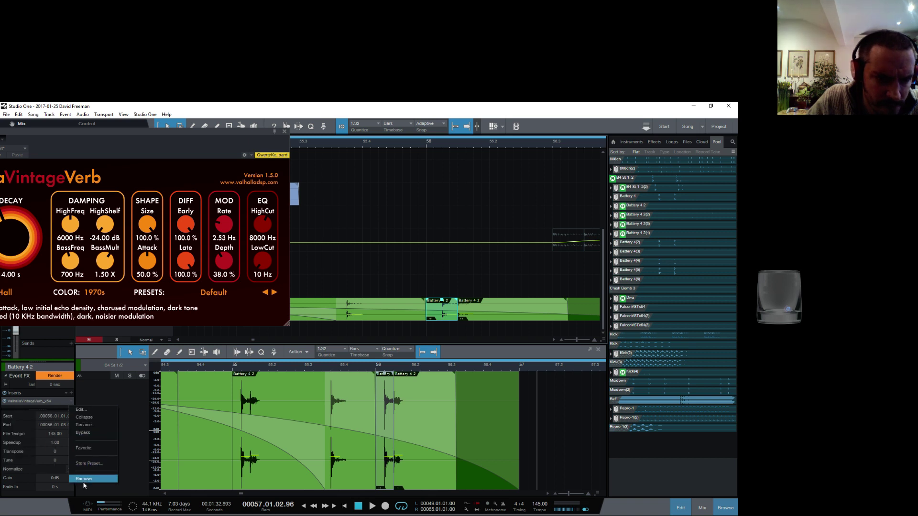
left_click(494, 307)
left_click(491, 318)
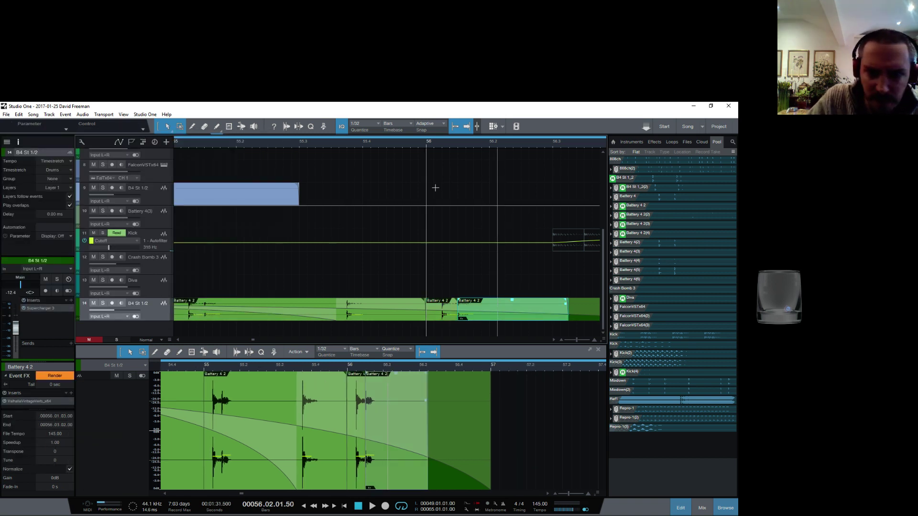
Open the reverb on the second Battery slice and audition it from bar 56
left_click(30, 401)
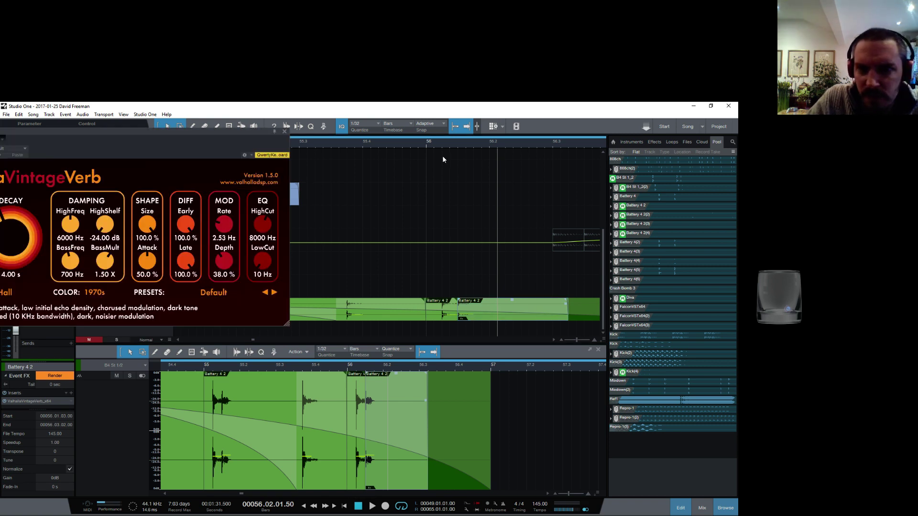
left_click(425, 147)
key("space")
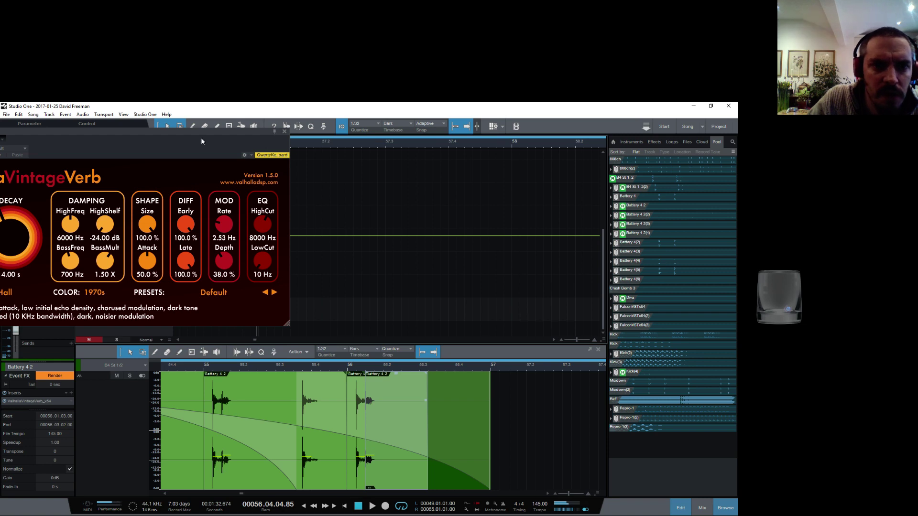
Try the Drum Plate preset from the Plates category on the second slice's reverb and audition it
left_click_drag(201, 141, 384, 157)
left_click(405, 312)
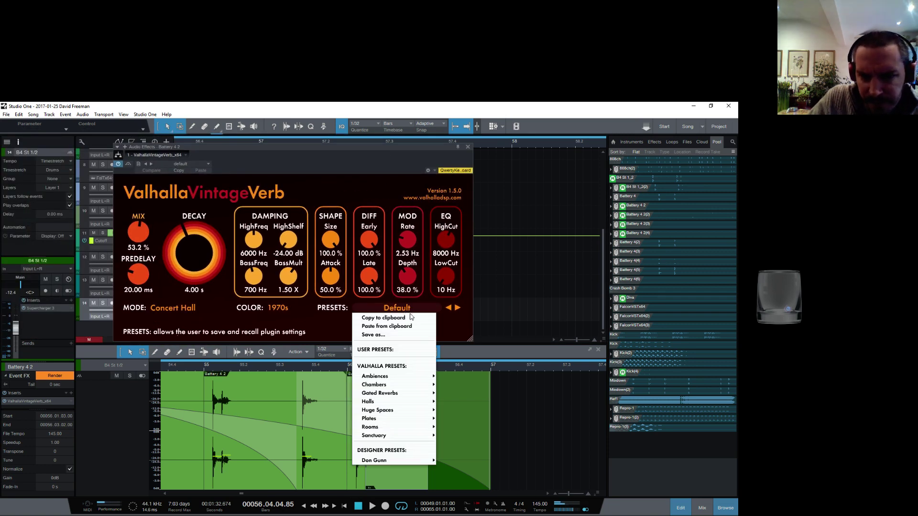
mouse_move(391, 387)
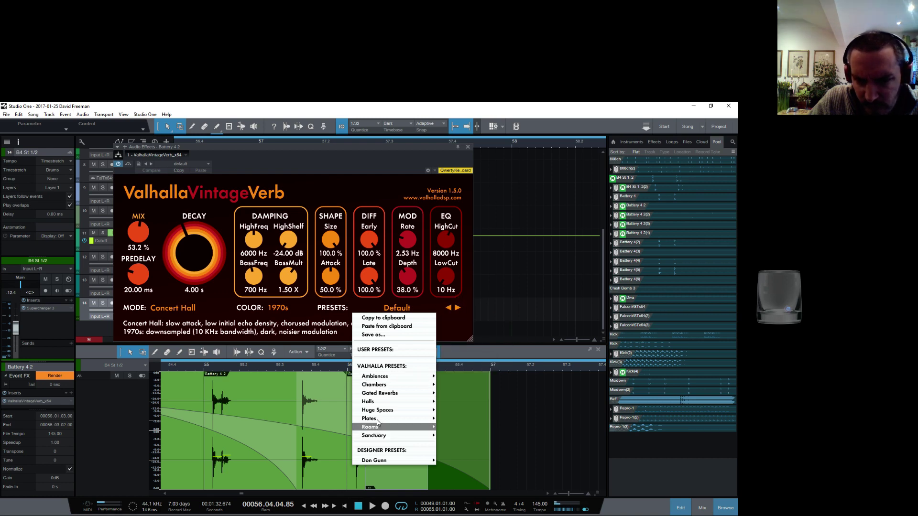
mouse_move(380, 420)
left_click(460, 341)
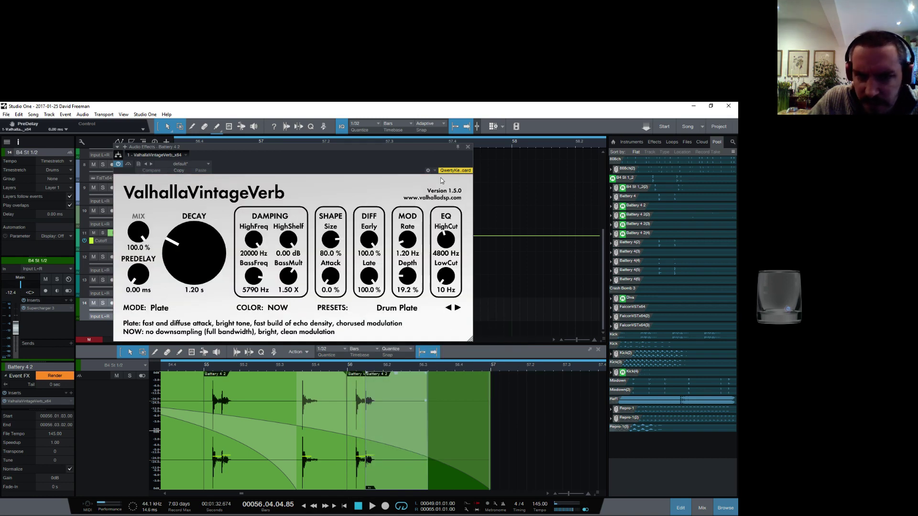
left_click_drag(425, 147, 75, 120)
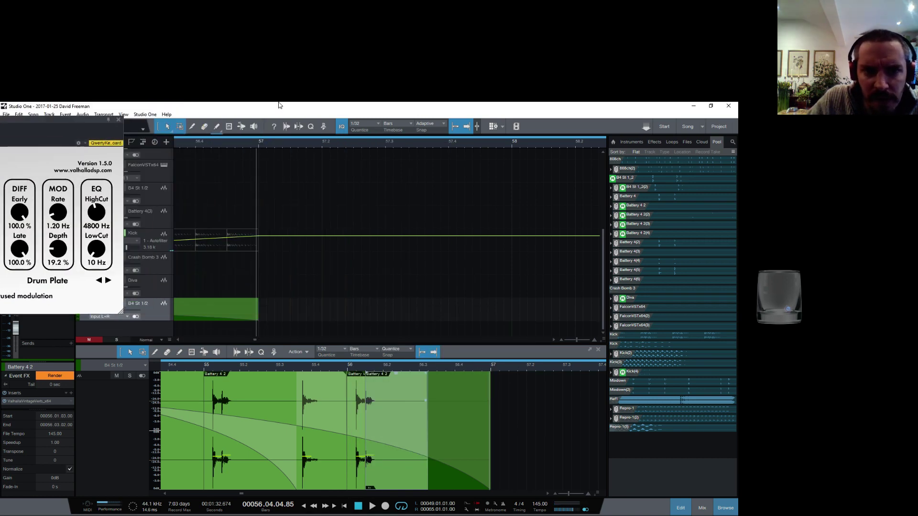
left_click_drag(252, 144, 497, 135)
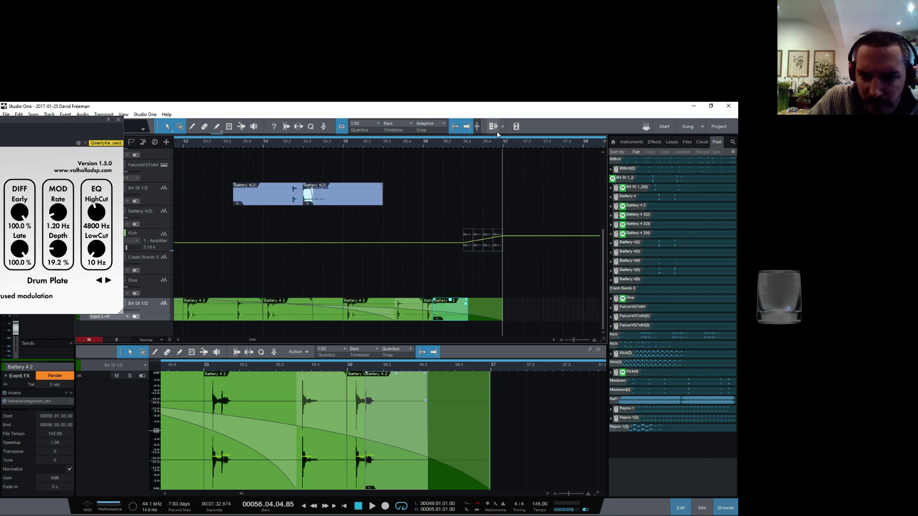
left_click(396, 142)
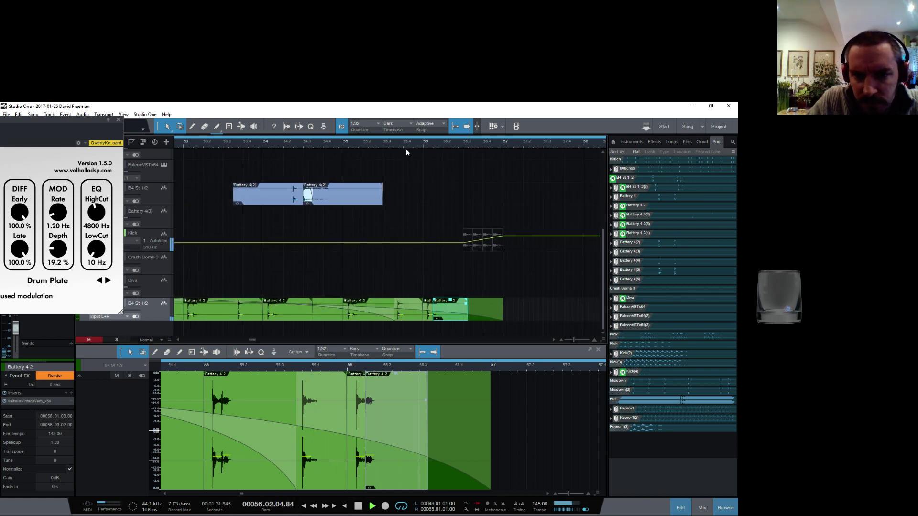
key("space")
Load the Medieval preset from the Huge Spaces category in ValhallaVintageVerb and set its Mix to 46.8%
left_click_drag(62, 120, 363, 140)
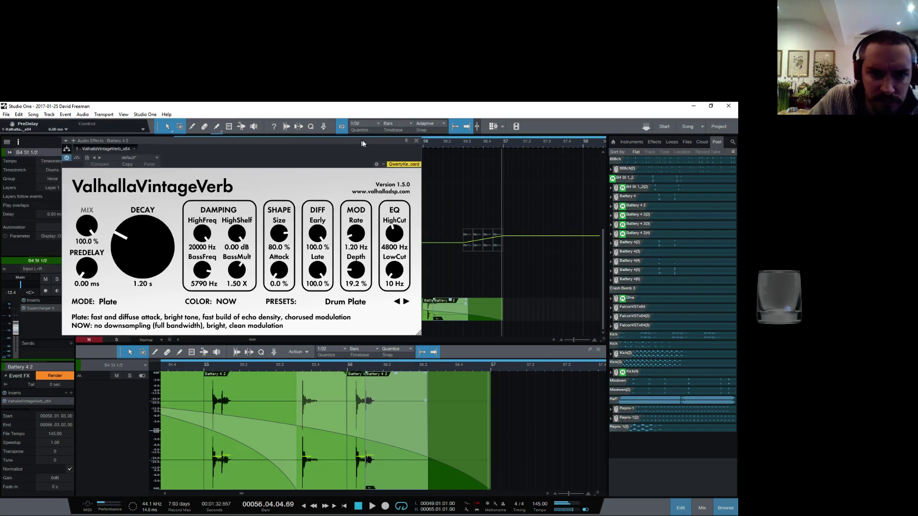
left_click(335, 300)
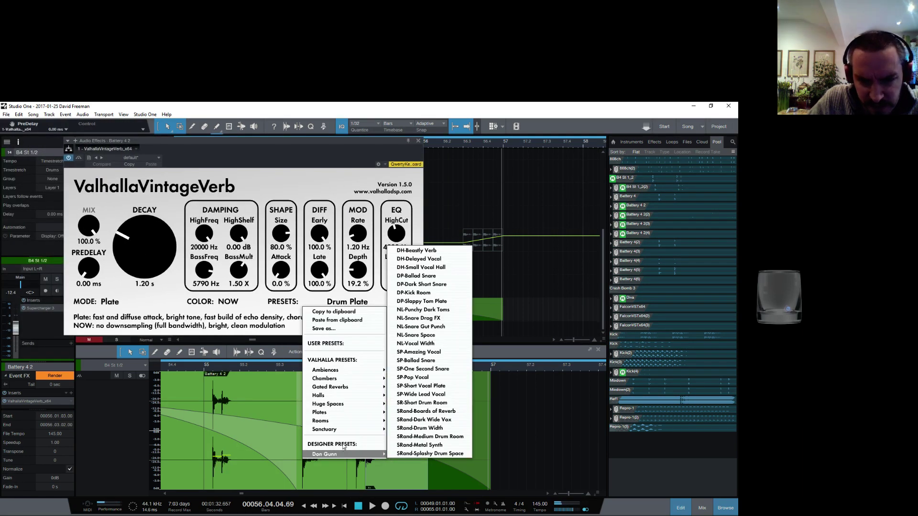
mouse_move(338, 432)
mouse_move(361, 423)
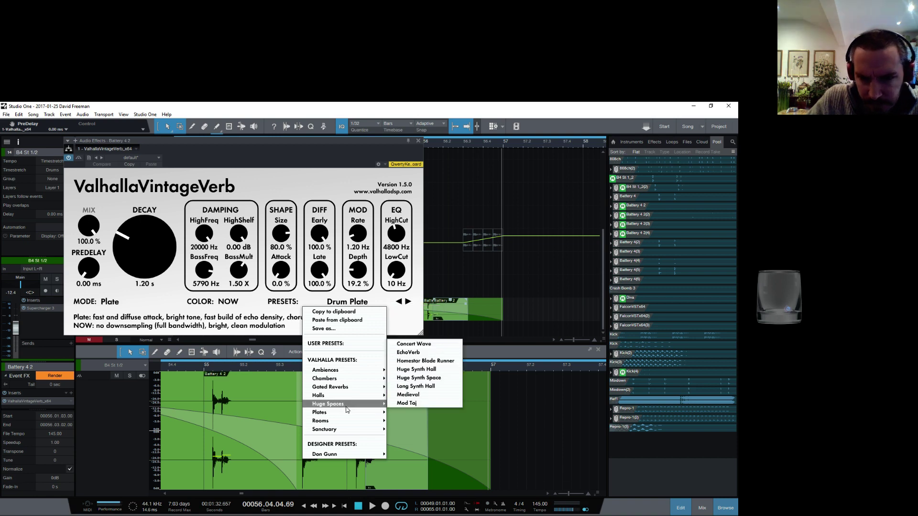
left_click(408, 394)
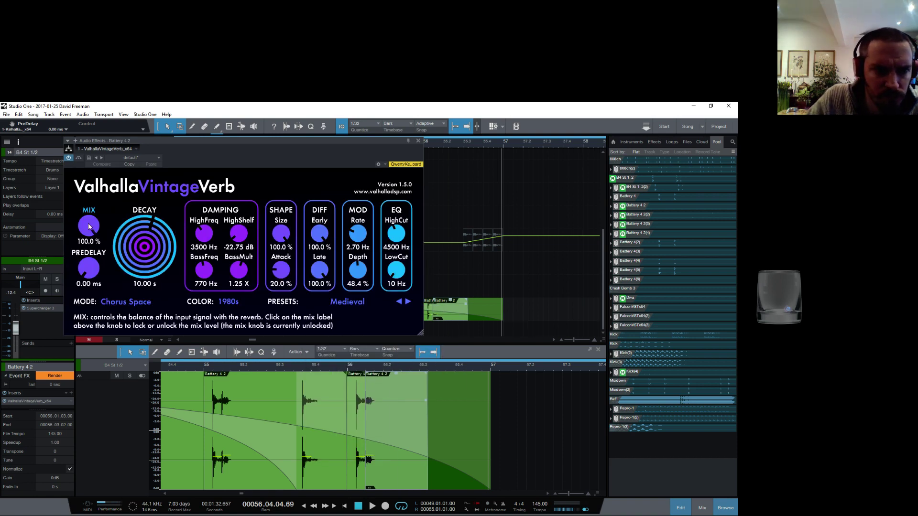
left_click_drag(89, 226, 90, 270)
Audition the Medieval reverb through the transition into bar 57 and close the plug-in window
left_click_drag(270, 145, 141, 172)
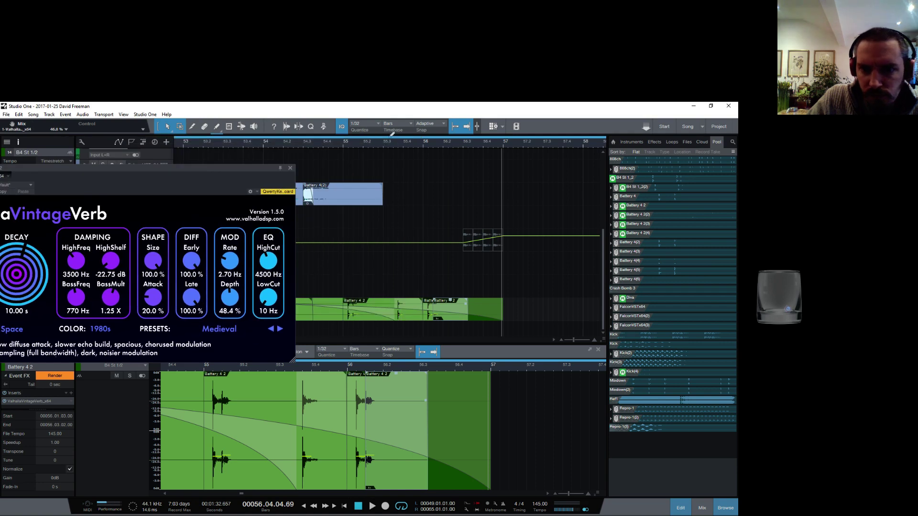
left_click(402, 143)
key("space")
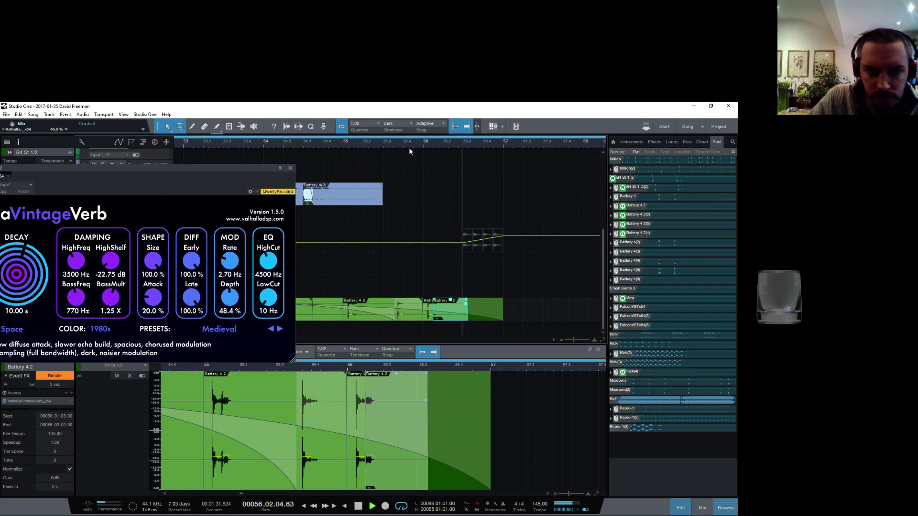
left_click_drag(239, 169, 357, 155)
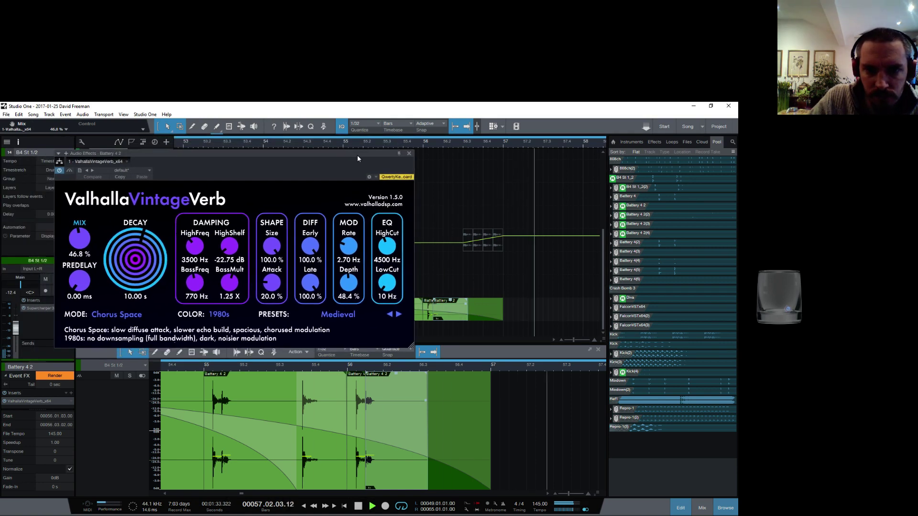
left_click(410, 153)
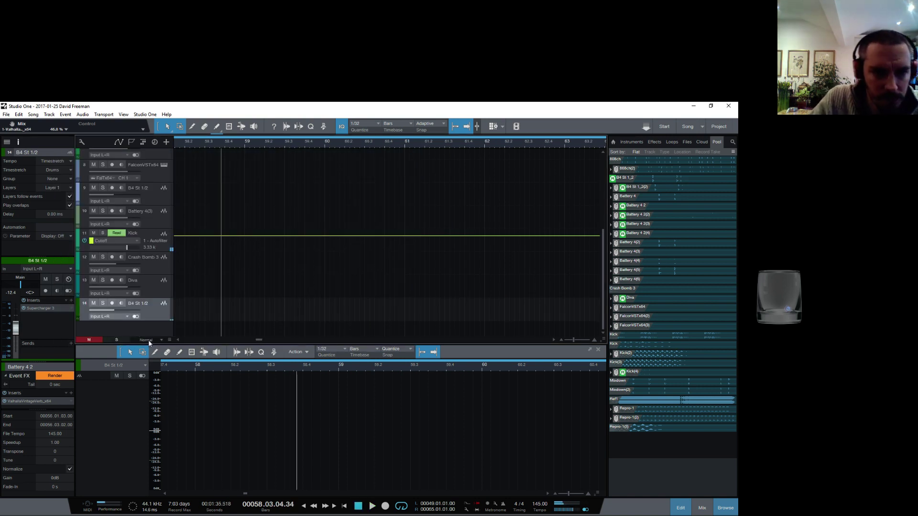
Set the second slice's Event FX tail to 10 sec and render the effect into the audio
left_click_drag(253, 147, 418, 138)
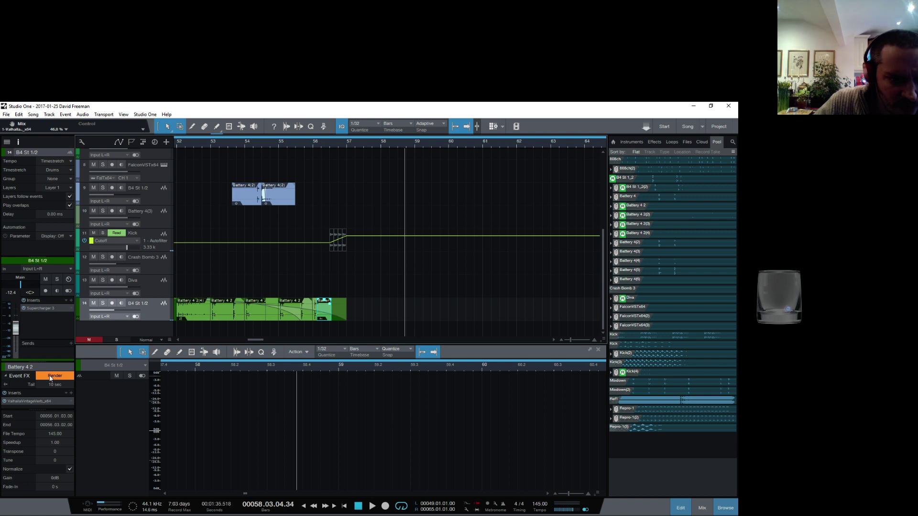
left_click(51, 376)
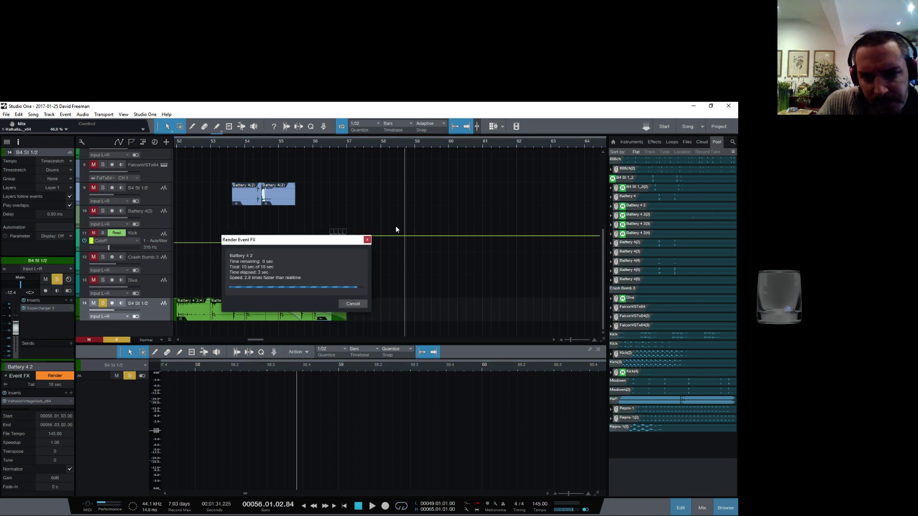
Trim the rendered Battery event to end at bar 57 and give it a fade-out of about 823 ms
left_click_drag(342, 152, 381, 205)
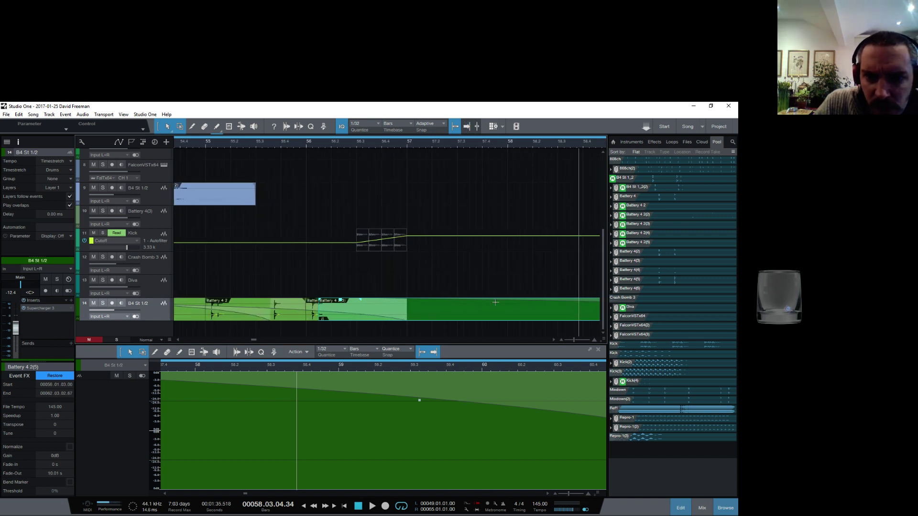
key("w")
key("w")
key("w")
key("w")
key("w")
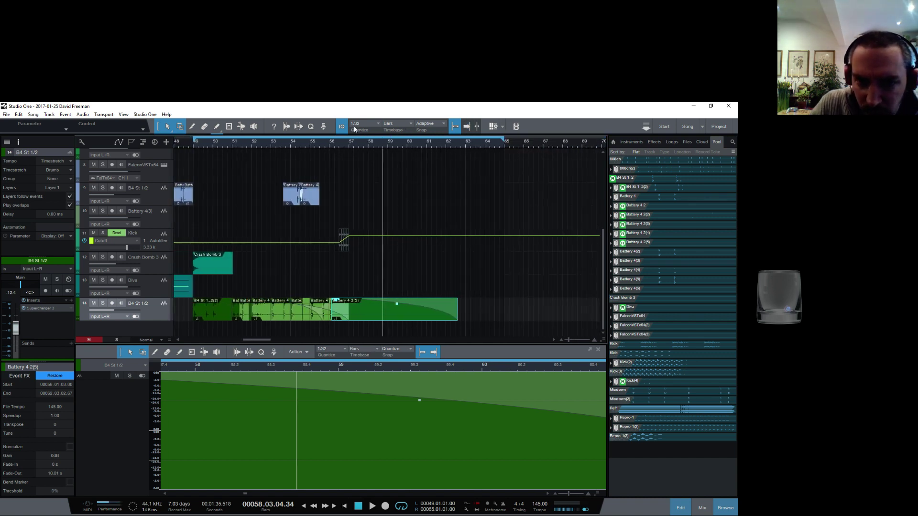
left_click_drag(457, 313, 347, 318)
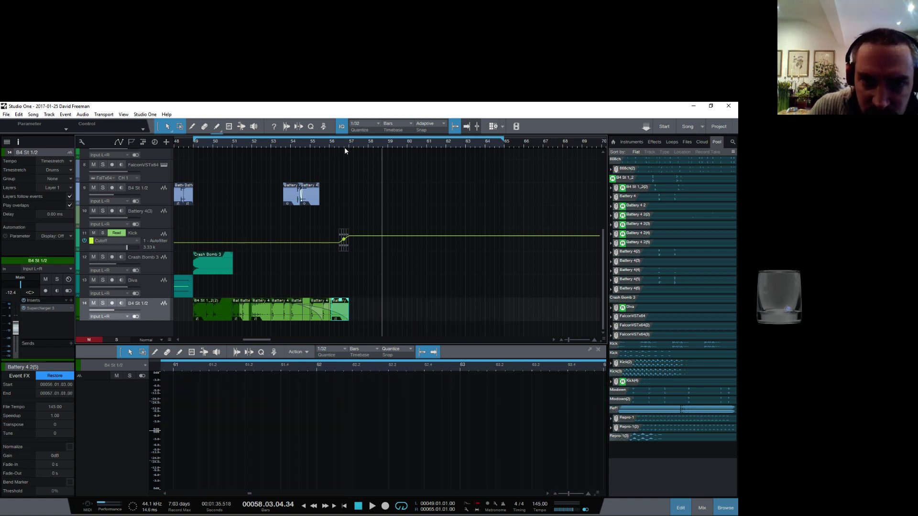
scroll(343, 156, "up", 5)
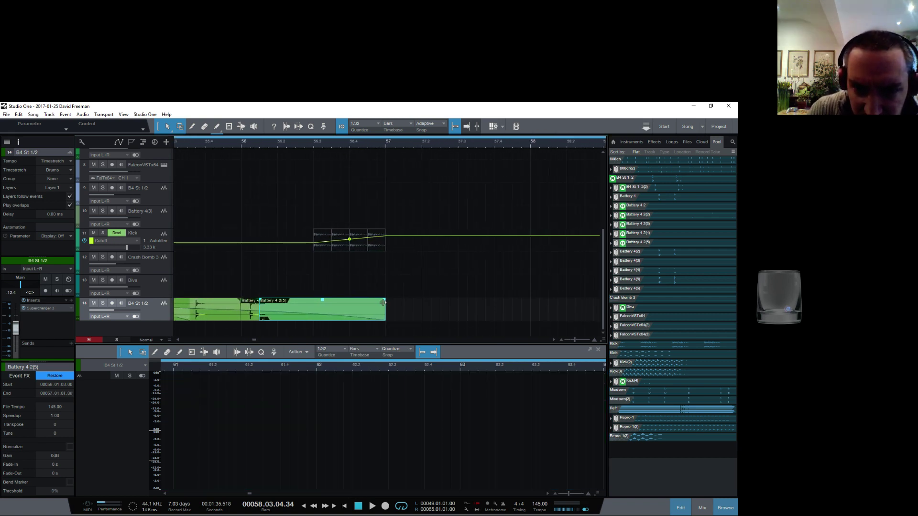
left_click_drag(385, 304, 314, 306)
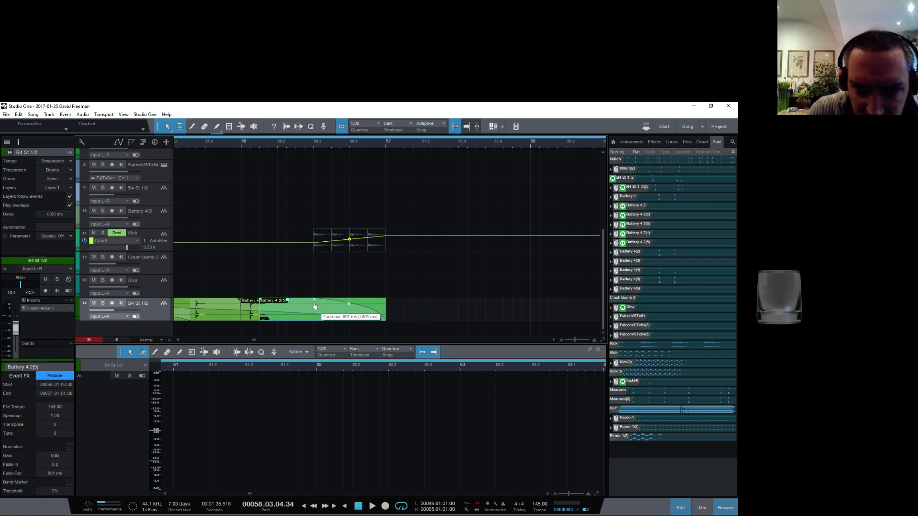
Play the transition from bar 56 to check the faded reverb tail
scroll(291, 142, "down", 5)
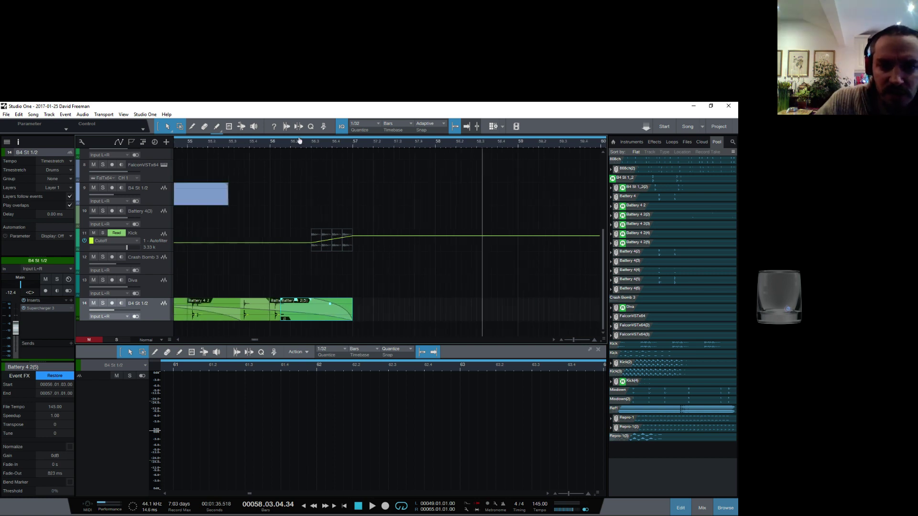
left_click(274, 143)
key("space")
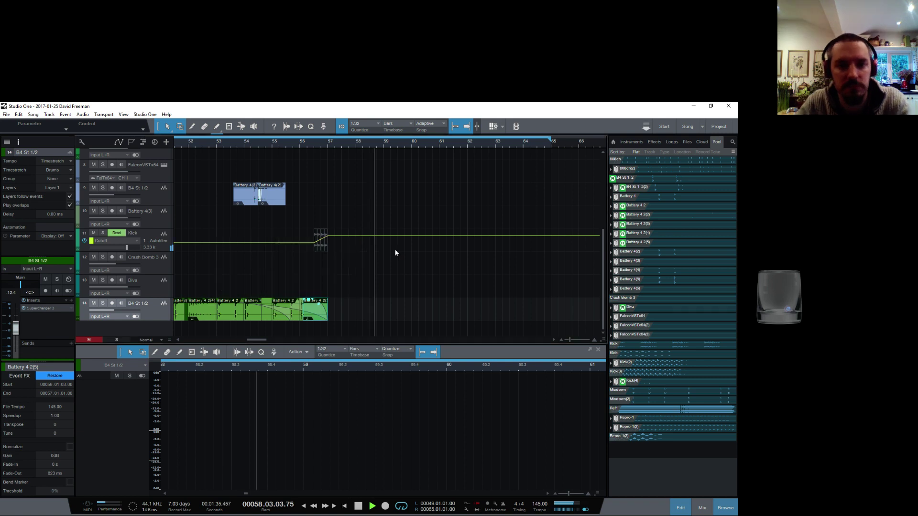
Stop playback and look over the tracks around bar 57
scroll(381, 294, "up", 1)
scroll(381, 294, "up", 5)
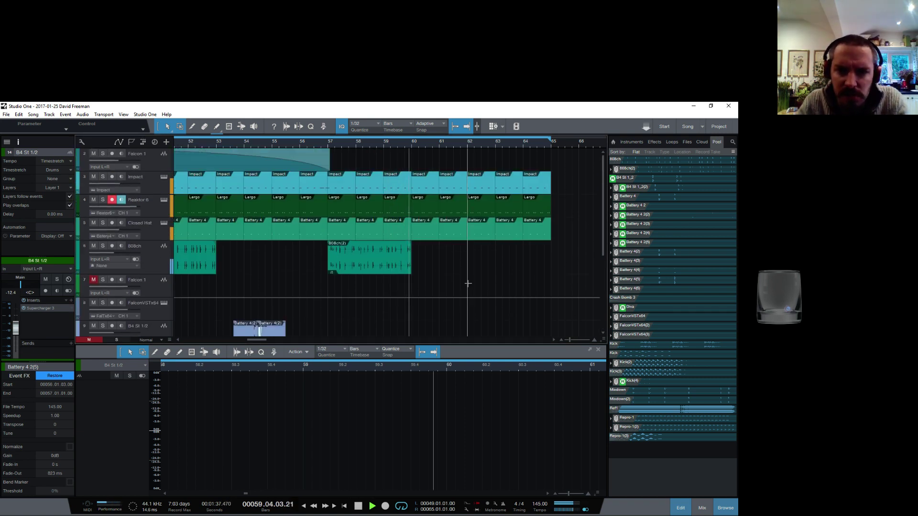
key("space")
scroll(388, 290, "down", 6)
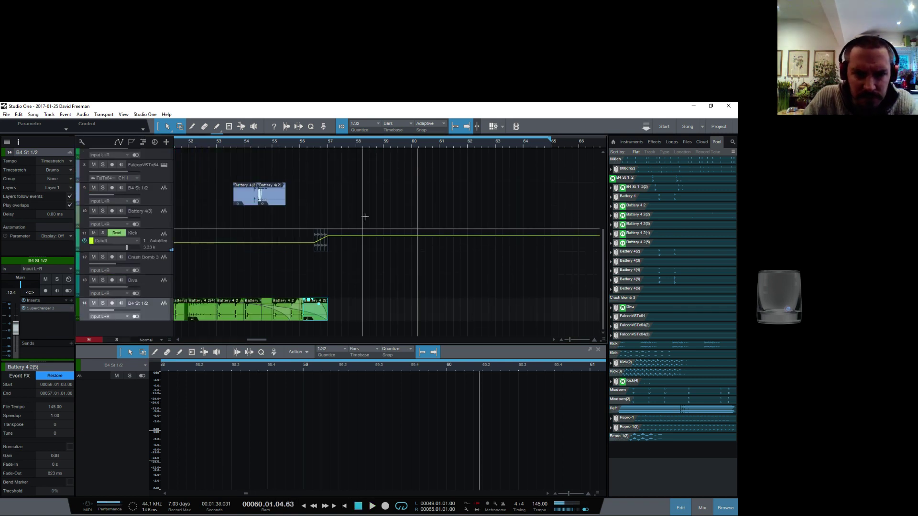
scroll(287, 268, "up", 5)
scroll(310, 239, "down", 5)
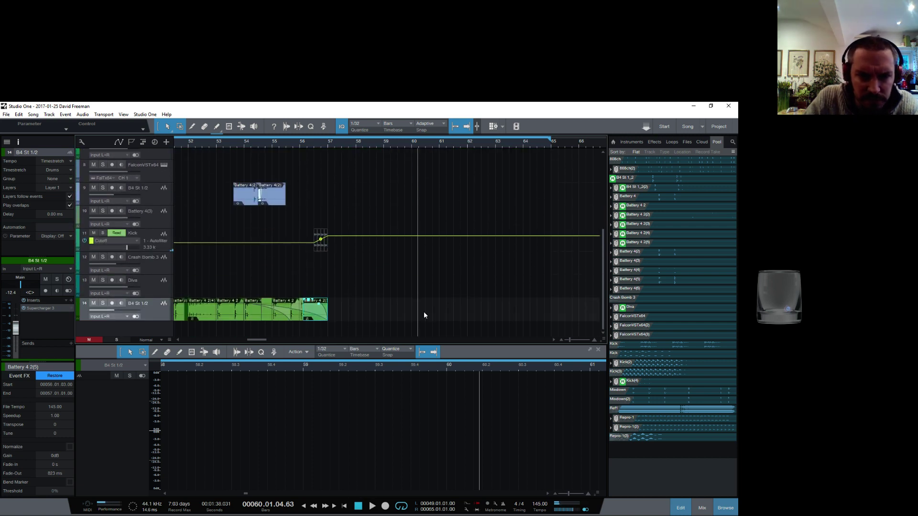
scroll(500, 361, "left", 5)
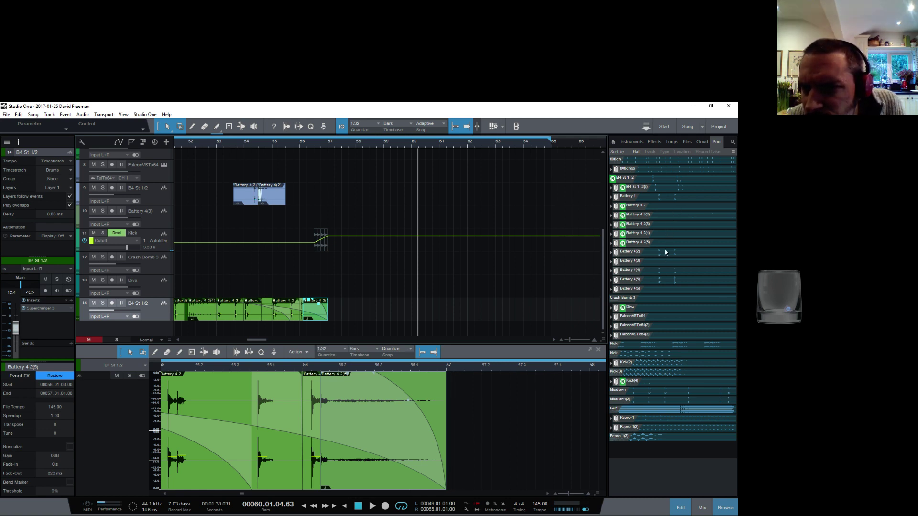
Audition the Battery 4 2 and Battery 4(2) clips in the Pool, then briefly play the song
left_click(655, 206)
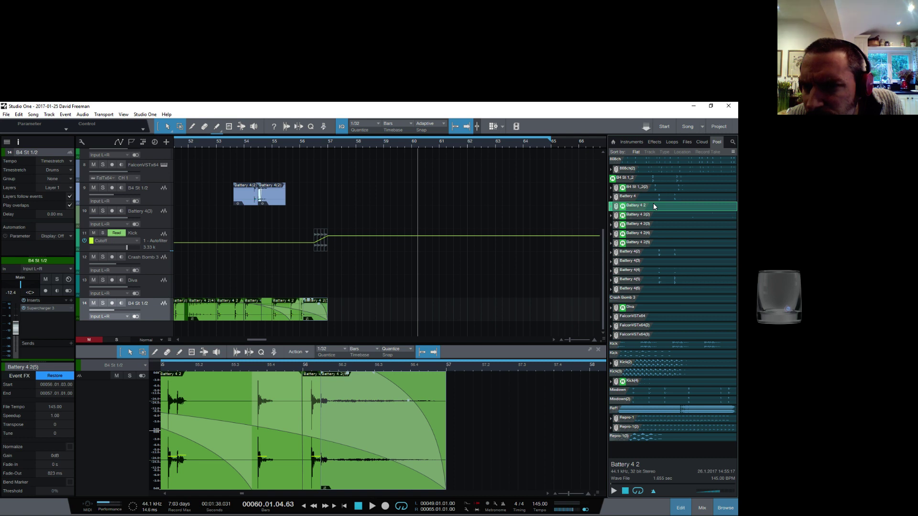
left_click(668, 254)
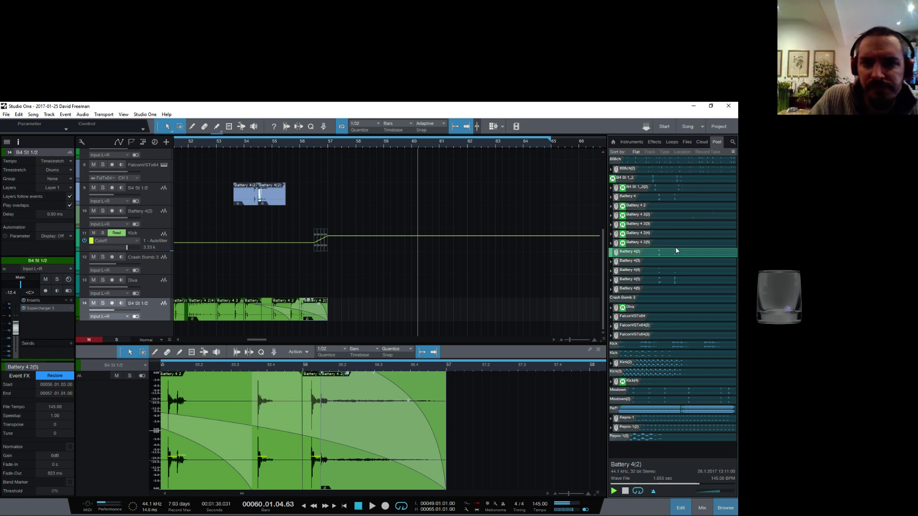
key("space")
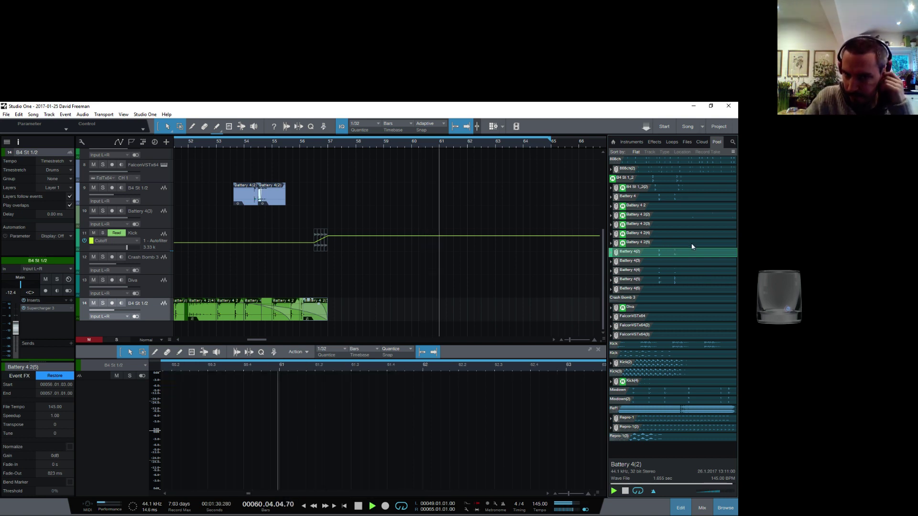
key("space")
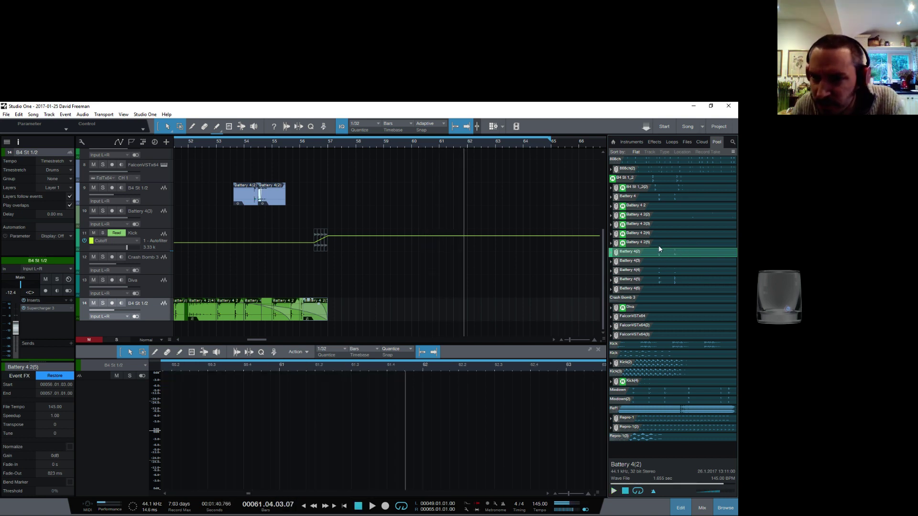
Place the Battery 4(2) clip from the Pool at bar 57 on track 14, repeat it up to bar 65 and play it
left_click_drag(649, 251, 348, 315)
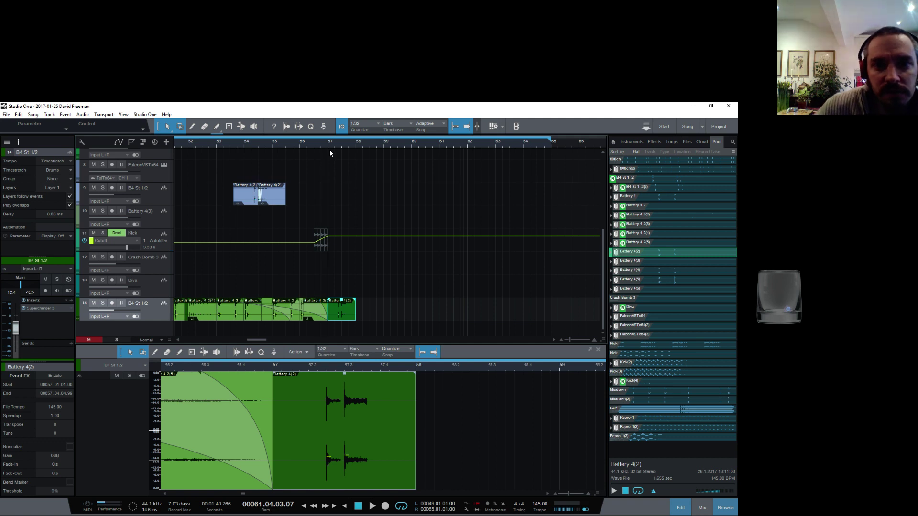
left_click(328, 143)
key("space")
double_click(348, 304)
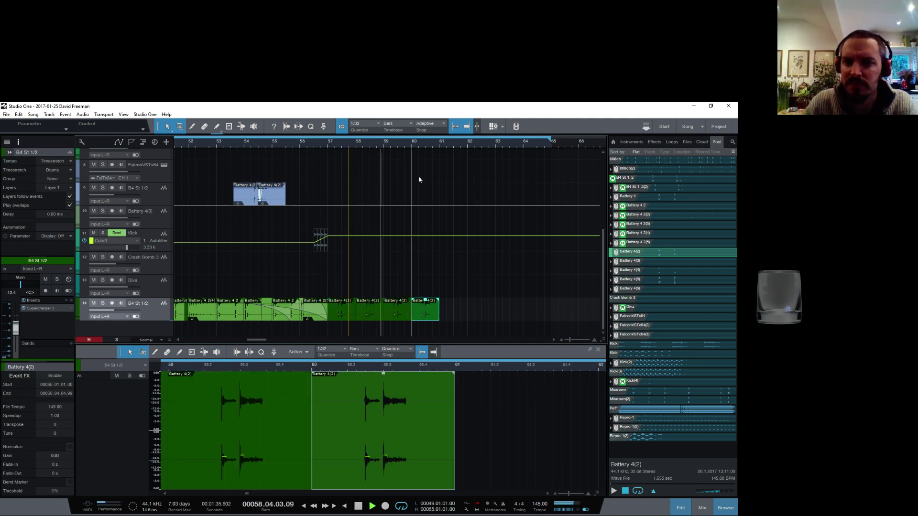
mouse_move(427, 146)
left_mouse_down()
mouse_move(428, 132)
mouse_move(417, 133)
left_mouse_up()
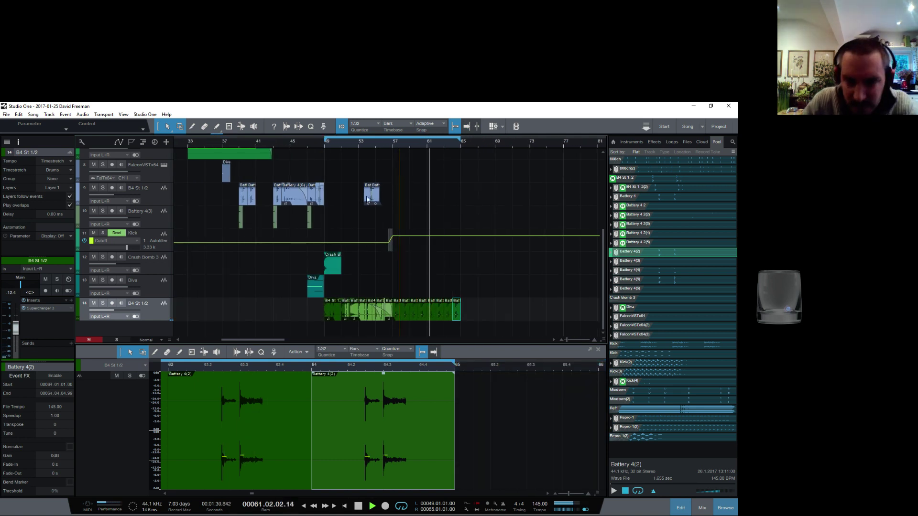
key("space")
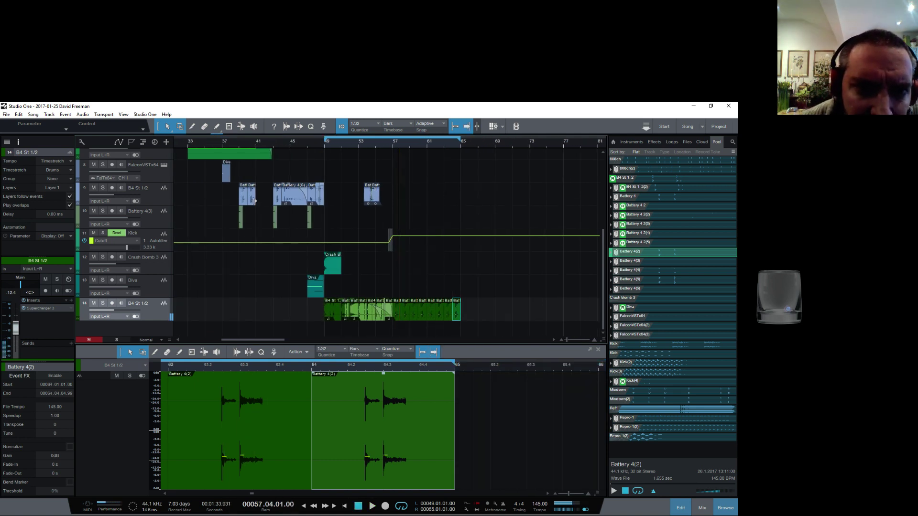
Copy a Battery 4(2) event from around bar 41 on track 9 to bar 57 and repeat it up to bar 65
left_click(263, 201)
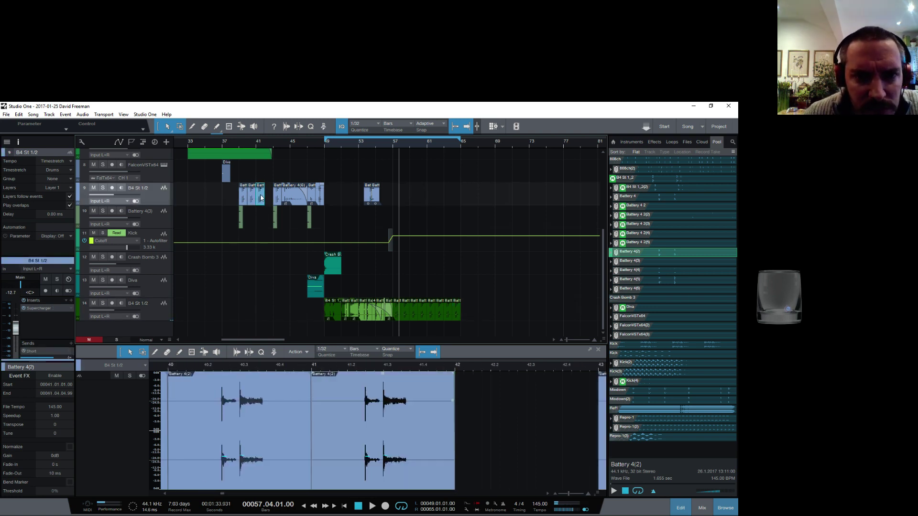
left_click_drag(261, 197, 401, 192)
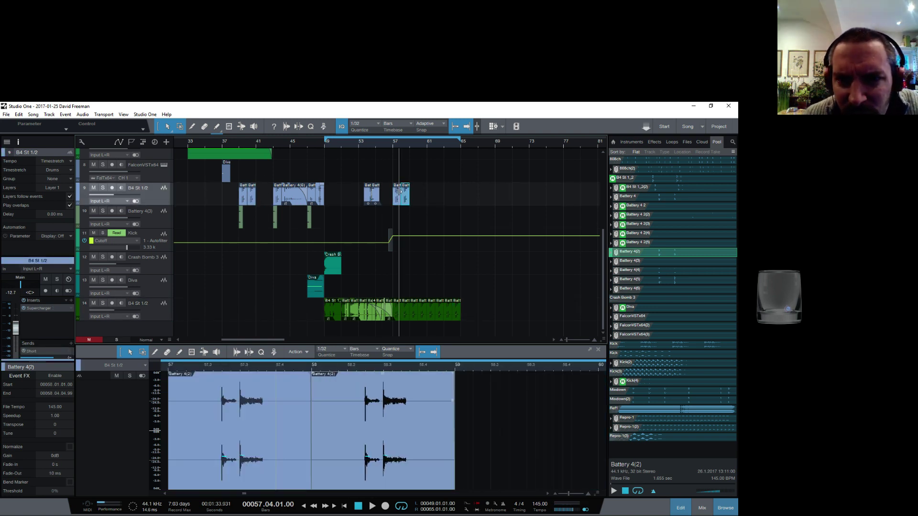
key("d")
key("d")
key("d")
key("d")
key("d")
key("d")
Play the section after bar 57 to check the repeated Battery 4(2) events on track 9
key("space")
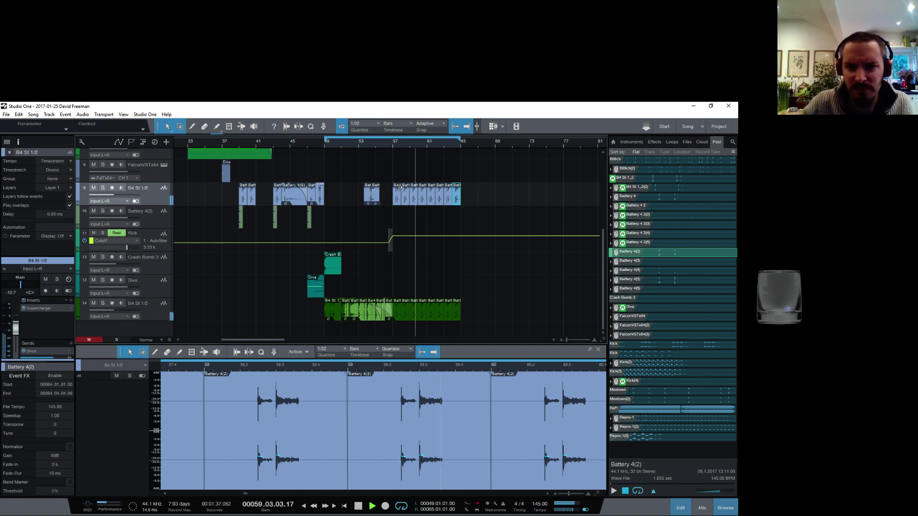
left_click_drag(430, 144, 441, 128)
key("space")
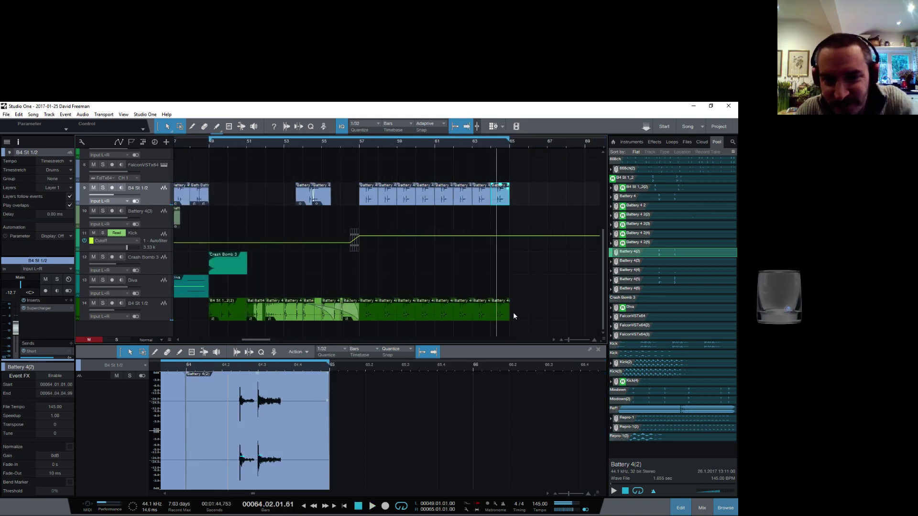
Delete the Battery 4(2) events between bars 57 and 65 on track 14
left_click_drag(512, 312, 371, 319)
key("Delete")
key("Insert")
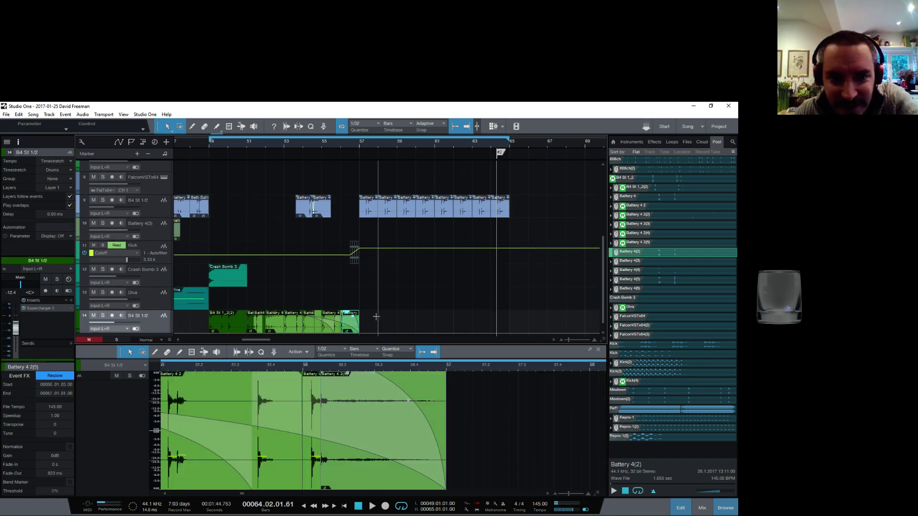
Examine the B4 St and Battery 4 2 events on track 14 between bars 49 and 57
left_click(230, 332)
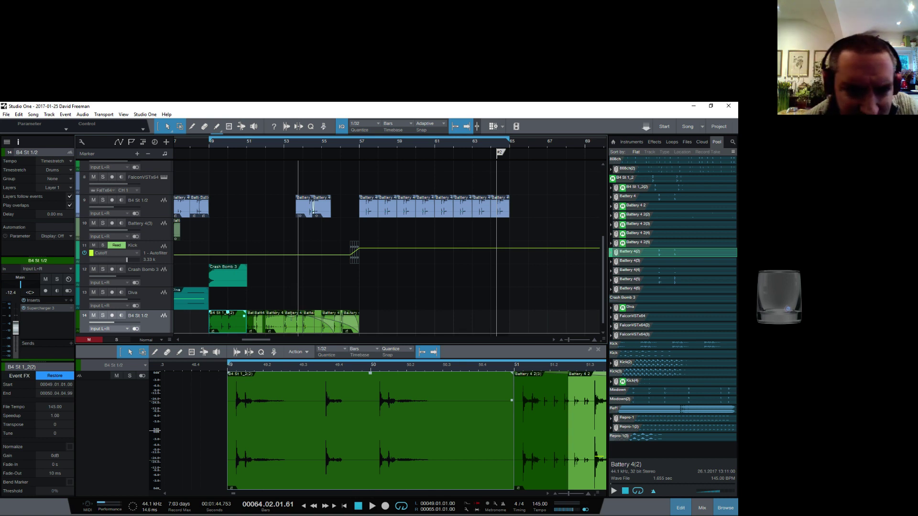
right_click(233, 321)
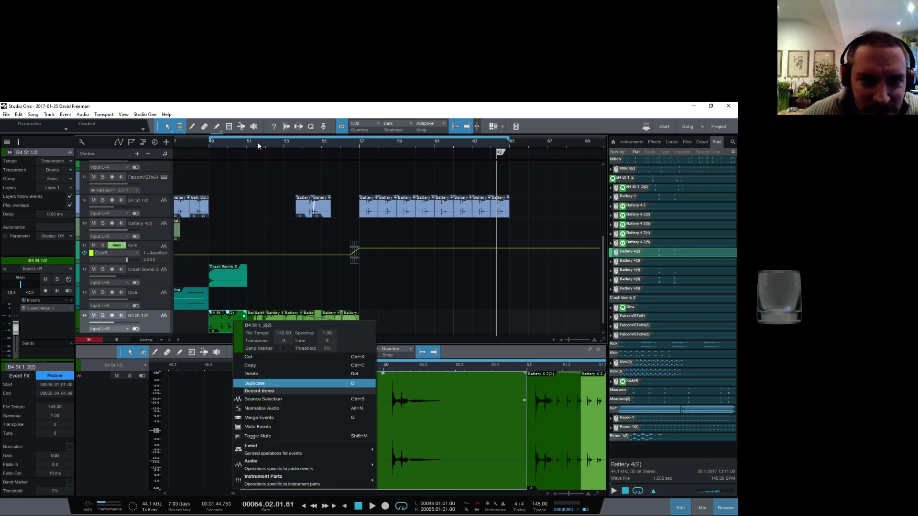
left_click_drag(258, 146, 240, 169)
left_click(261, 330)
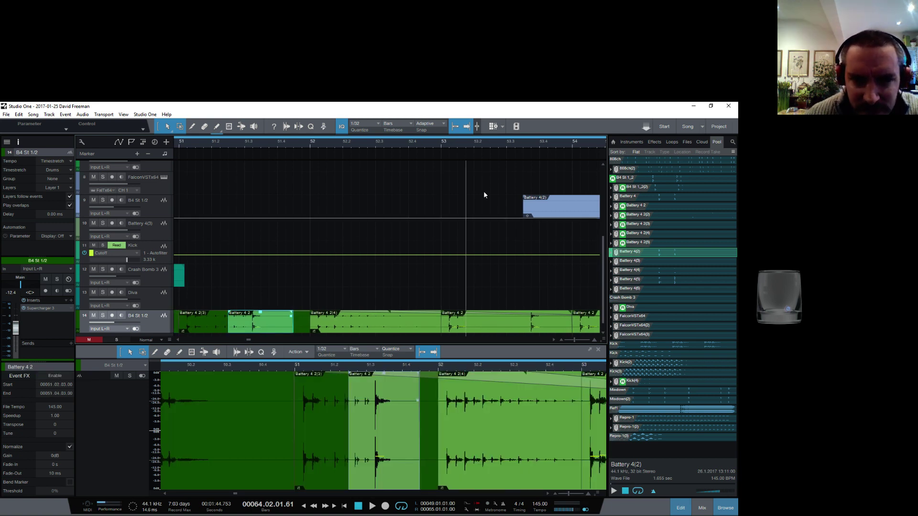
left_click_drag(484, 147, 342, 239)
left_click(422, 329)
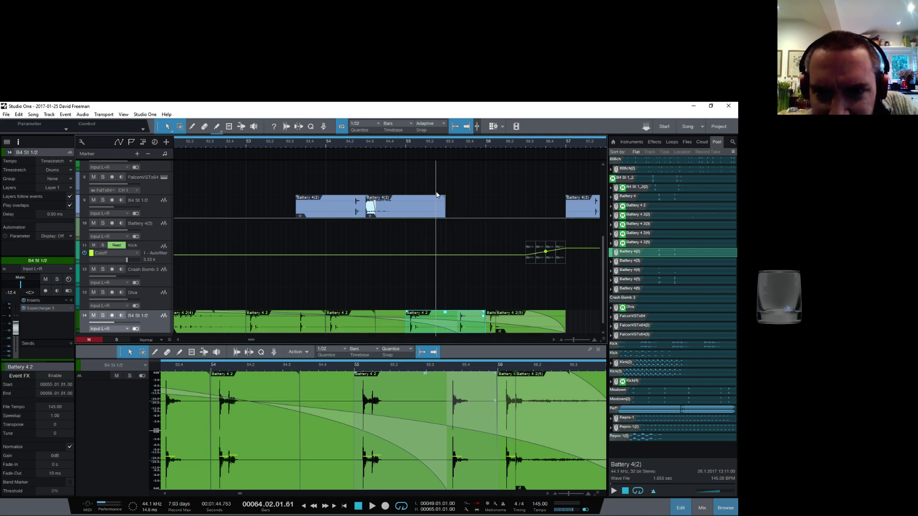
Play the section from bar 49 into bar 52 to hear the B4 St and Battery 4 2 events on track 14
key("w")
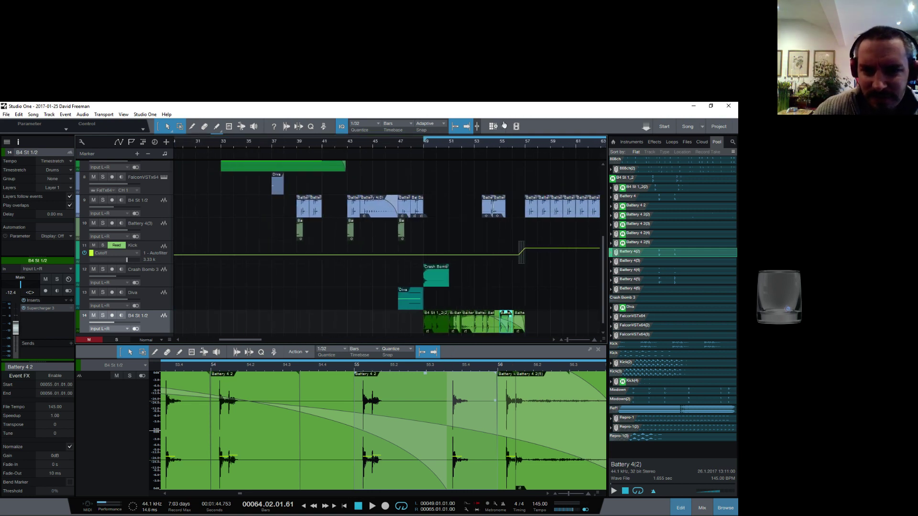
key("e")
left_click(362, 140)
key("space")
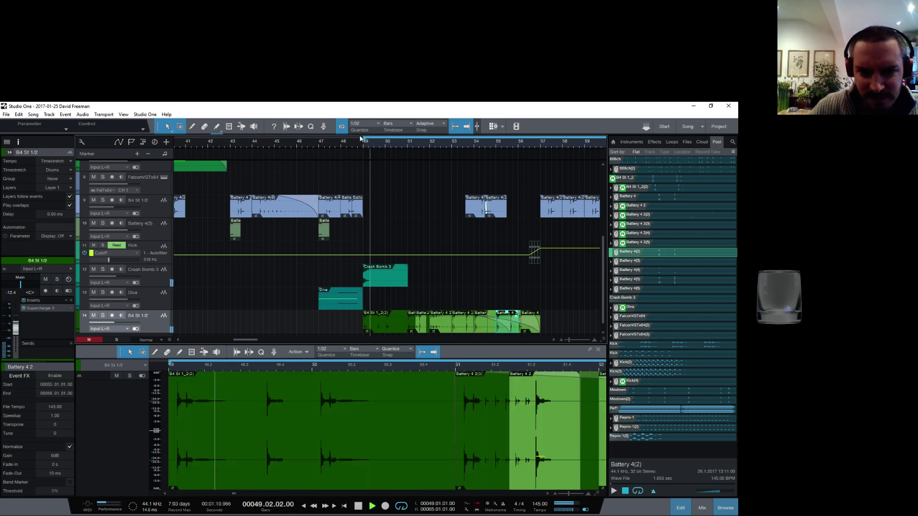
left_click(381, 328)
right_click(381, 329)
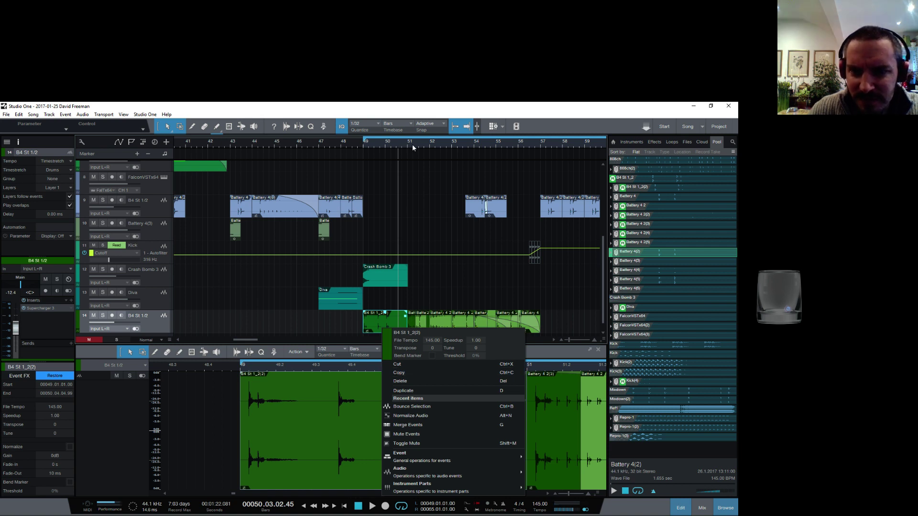
left_click_drag(413, 145, 383, 166)
left_click(378, 330)
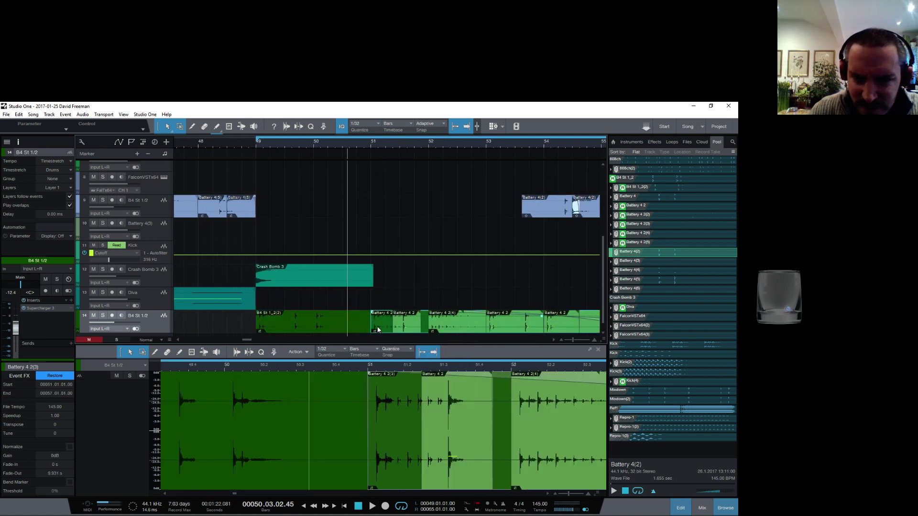
key("space")
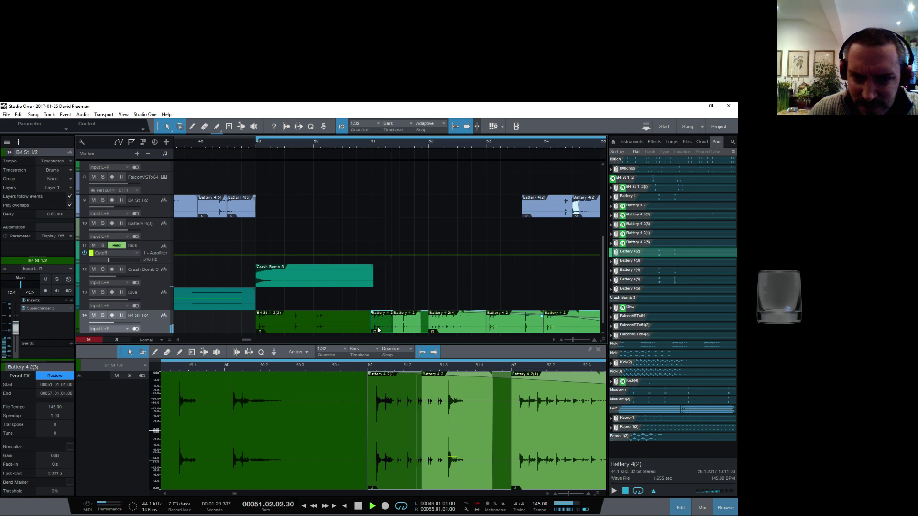
key("space")
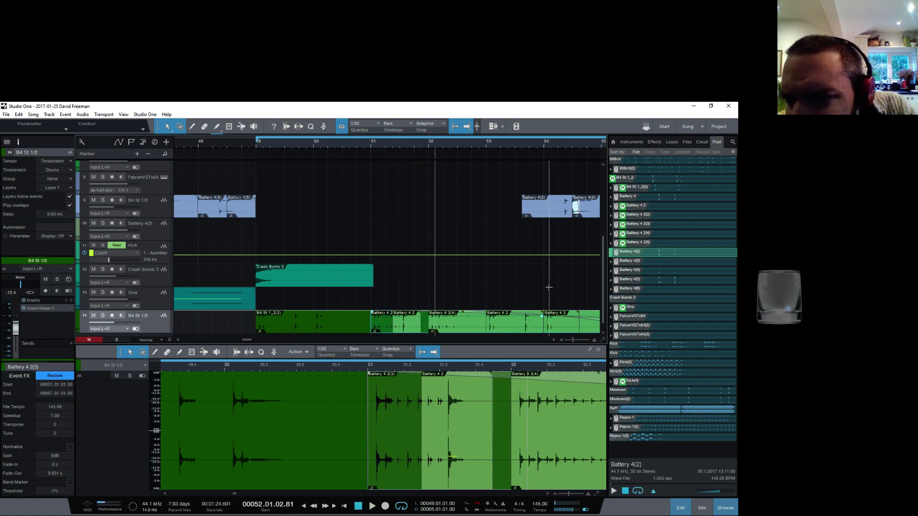
Audition Battery 4(2) and Battery 4 2 in the Pool and place the Battery 4 2 clip at bar 57 on track 14
left_click(611, 492)
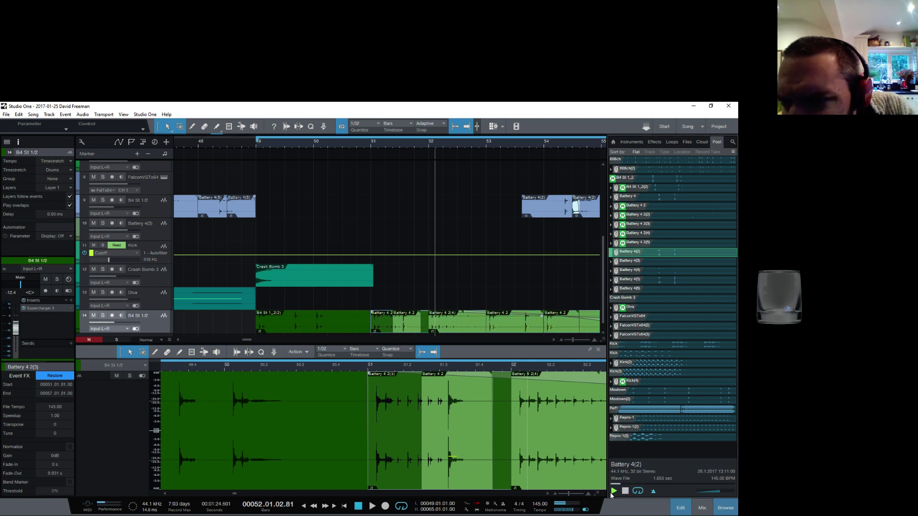
left_click(661, 205)
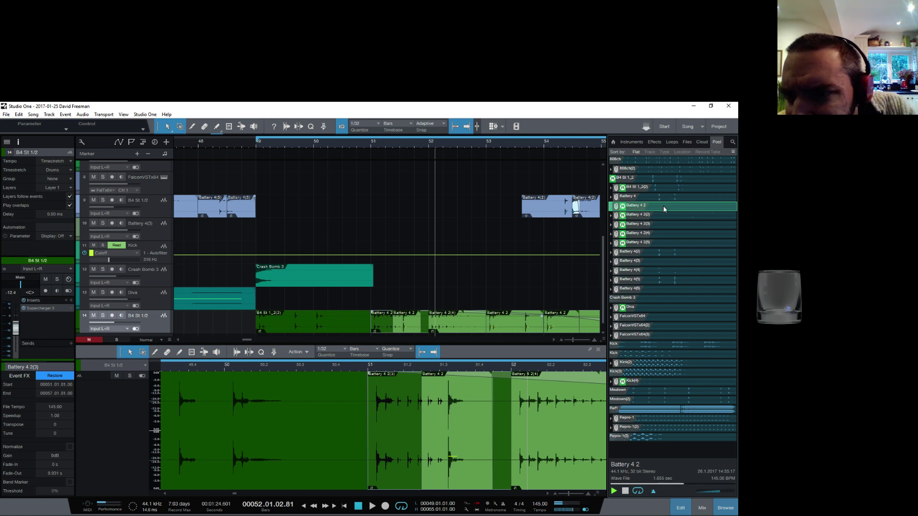
left_click_drag(509, 146, 376, 137)
left_click_drag(635, 211, 473, 325)
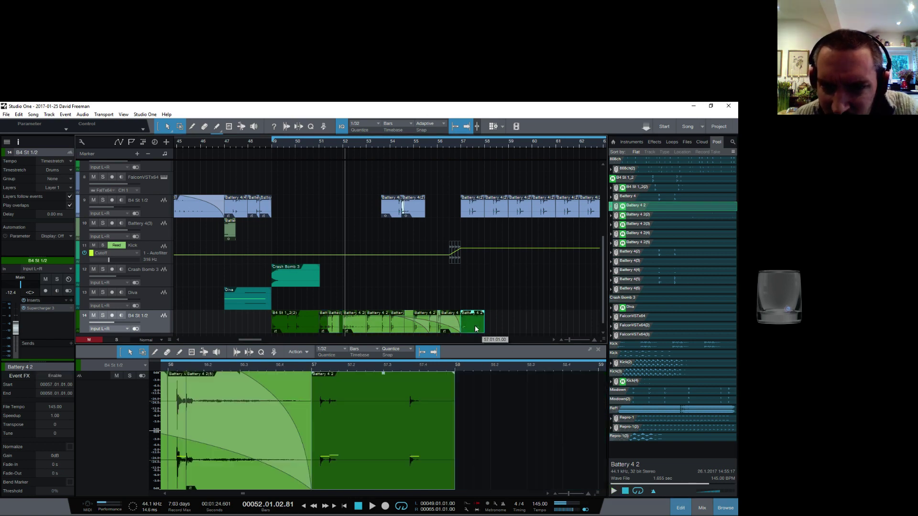
Duplicate the Battery 4 2 event on track 14 bar by bar up to bar 65
left_click(457, 144)
key("ctrl+d")
key("ctrl+d")
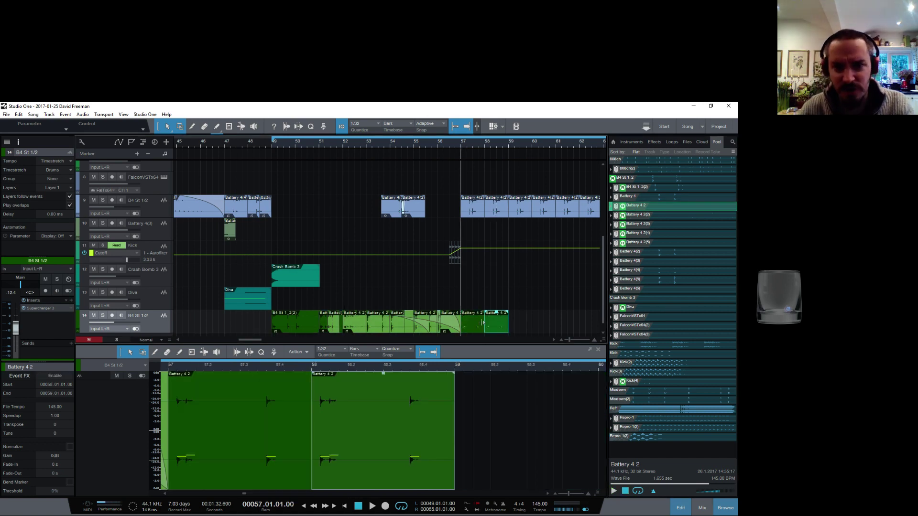
left_click_drag(520, 146, 394, 146)
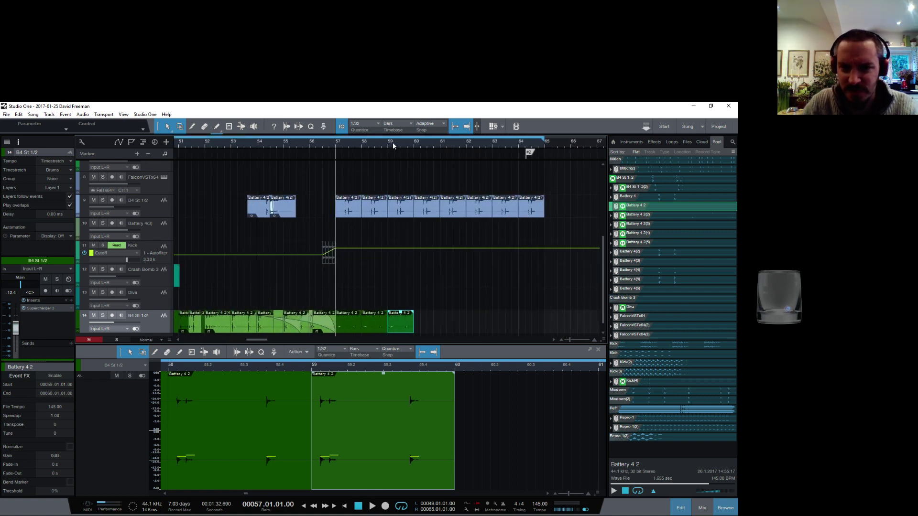
key("ctrl+d")
key("ctrl+d")
key("ctrl+d")
key("ctrl+d")
key("ctrl+d")
Play from bar 57 to check the repeated Battery 4 2 events
key("space")
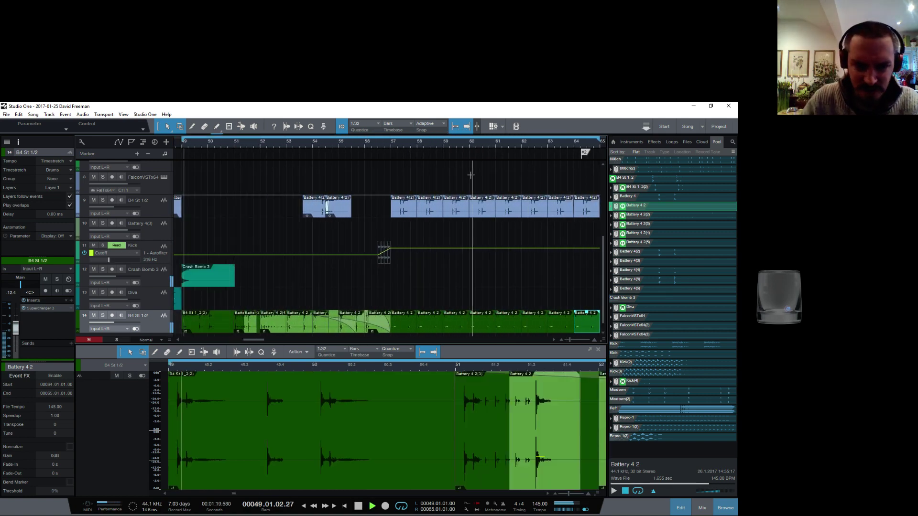
left_click(391, 143)
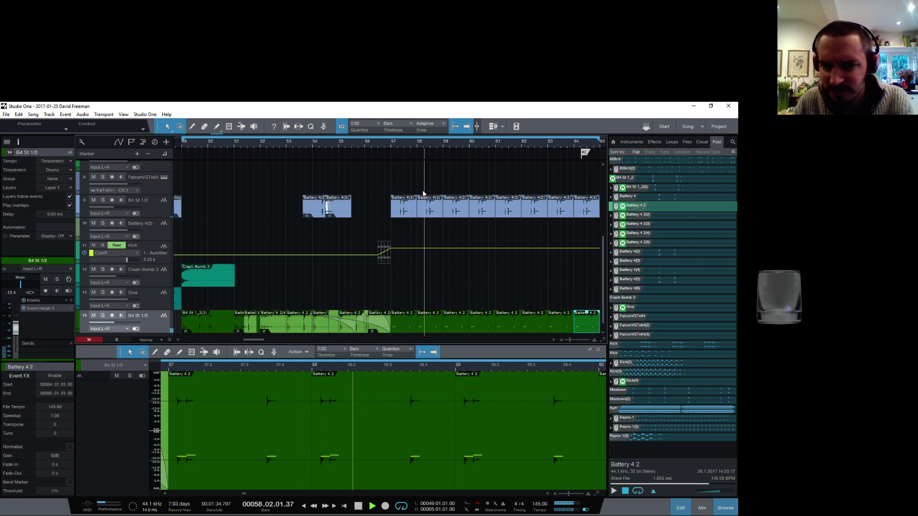
key("space")
Delete the Battery 4 2 repeats from bar 58 to 65 on track 14 and normalize the remaining event at bar 57
left_click_drag(434, 145, 371, 153)
left_click_drag(529, 321, 365, 329)
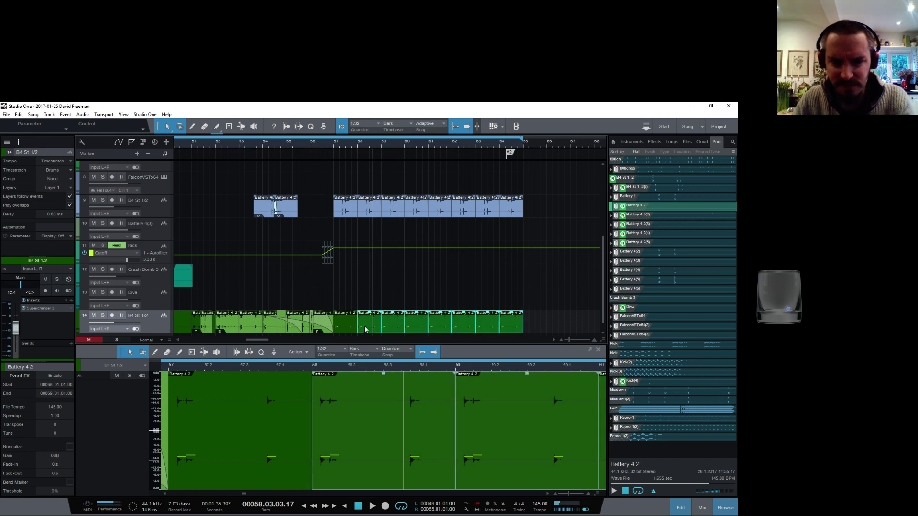
key("Delete")
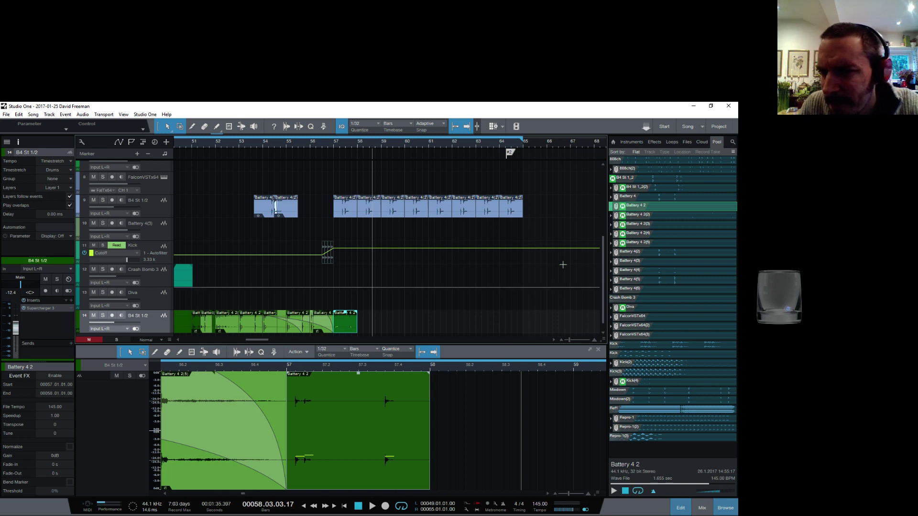
right_click(342, 320)
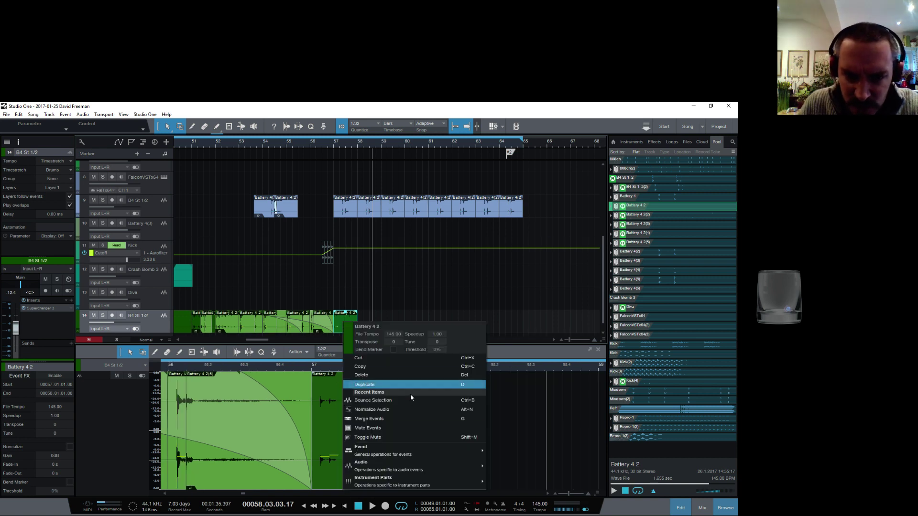
left_click(385, 410)
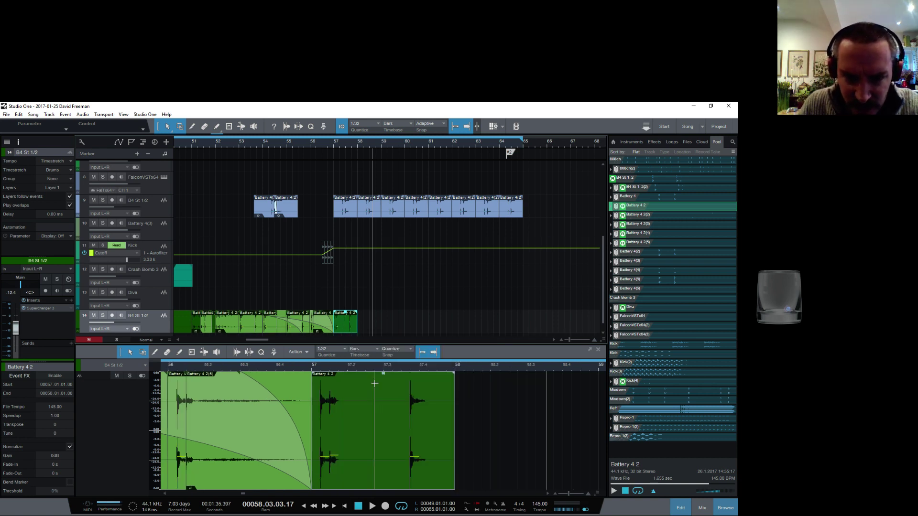
left_click(332, 142)
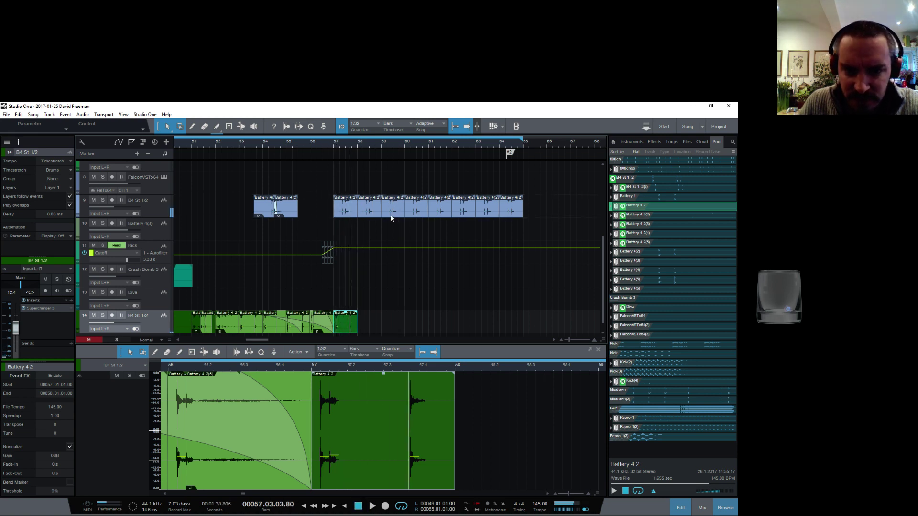
Duplicate the normalized Battery 4 2 event on track 14 bar by bar up to bar 65
key("d")
key("d")
key("d")
key("d")
key("d")
key("d")
key("d")
key("d")
key("d")
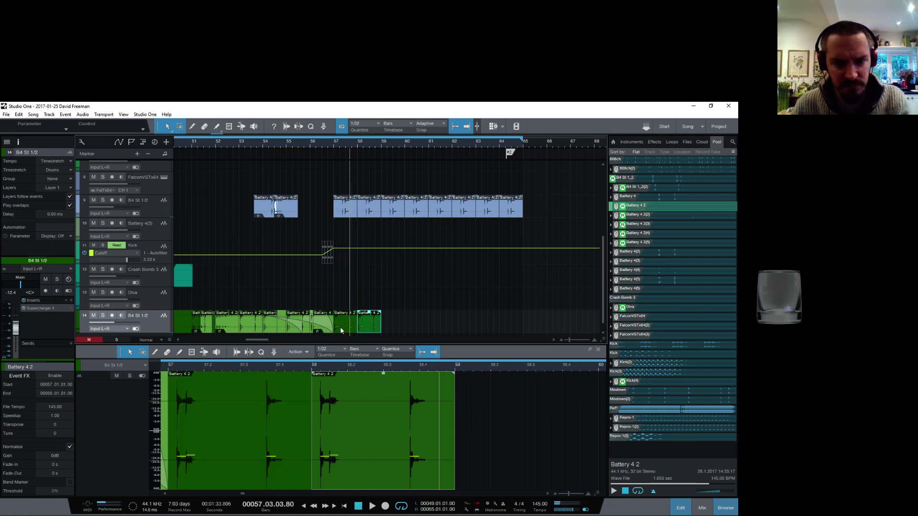
key("ctrl+z")
key("ctrl+z")
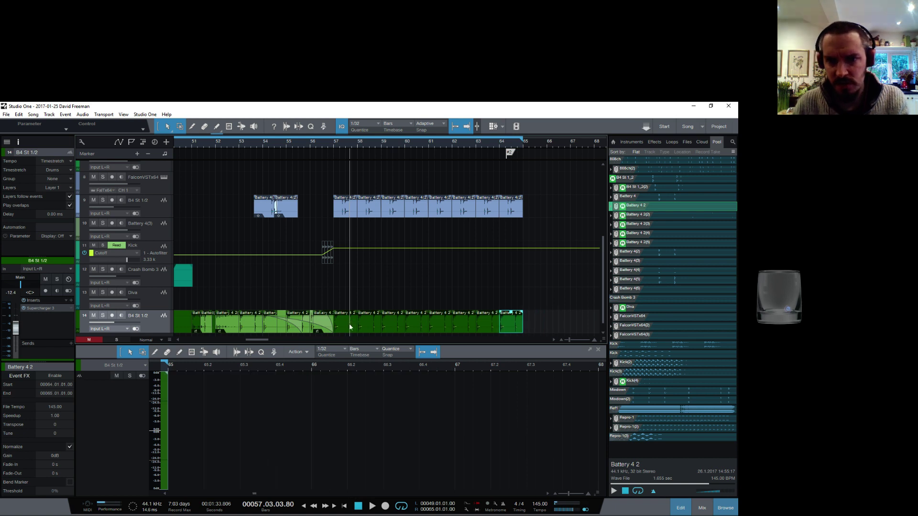
Play from bar 57 to hear the normalized Battery 4 2 events
left_click(335, 144)
key("space")
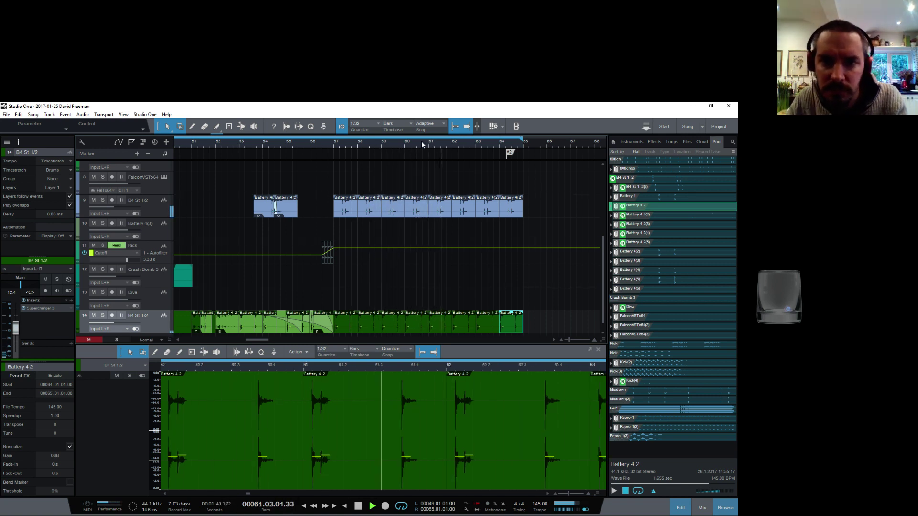
key("space")
Duplicate the Diva event from bar 47 on track 13 and move the copy to start at bar 58, beat 2
scroll(399, 232, "down", 1)
left_click_drag(306, 144, 470, 146)
left_click(352, 293)
key("ctrl+d")
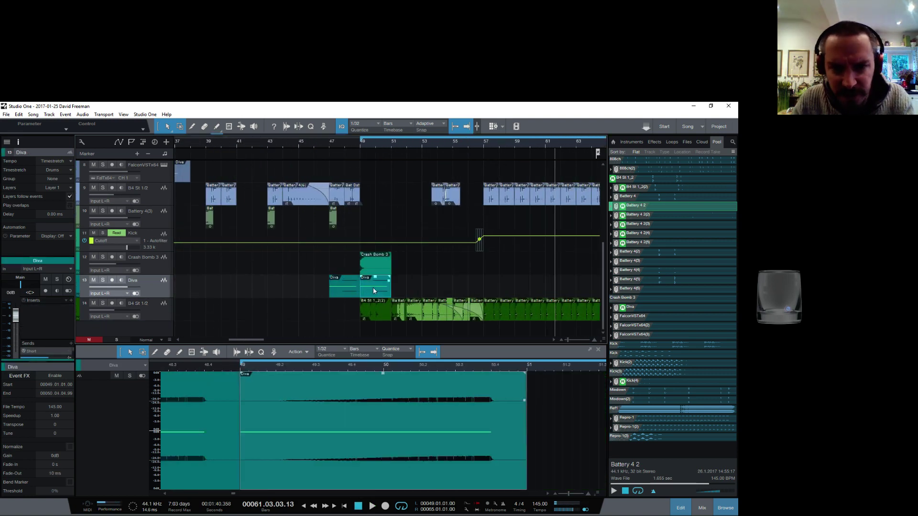
left_click_drag(374, 291, 502, 251)
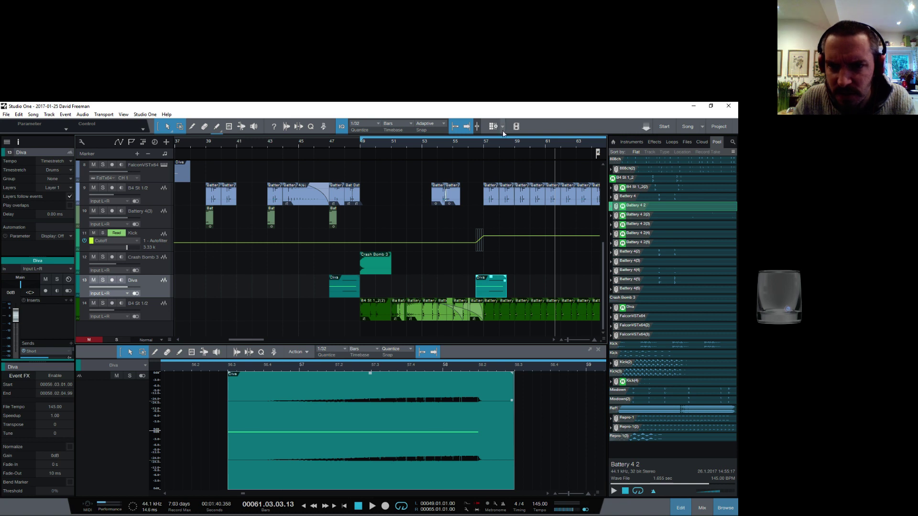
left_click_drag(509, 146, 401, 152)
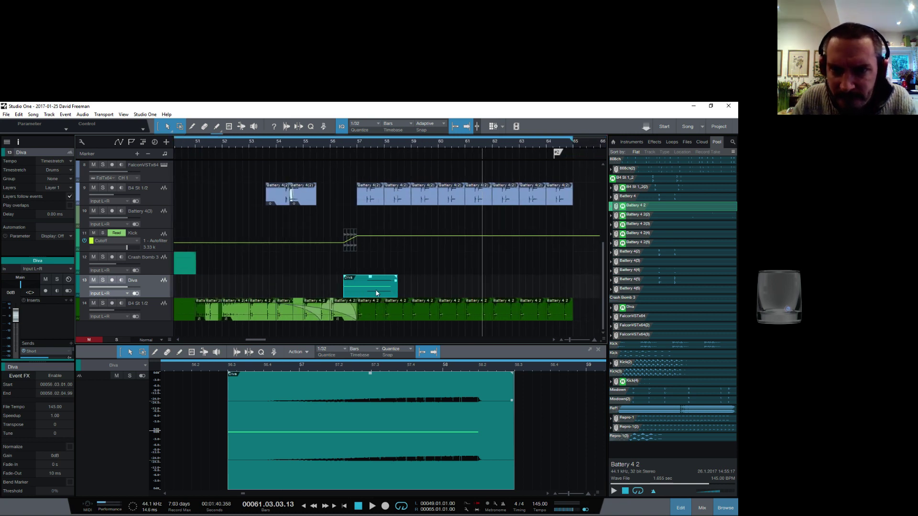
left_click_drag(374, 289, 420, 281)
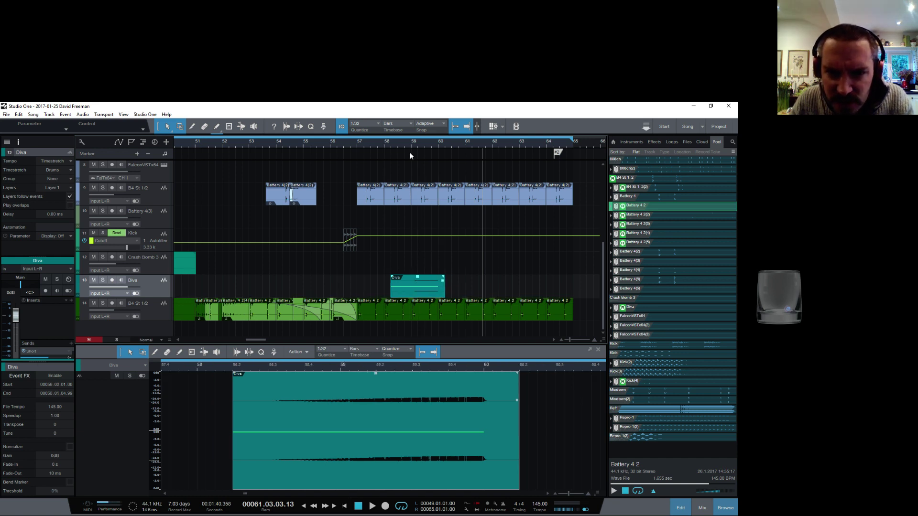
Enable Event FX on the copied Diva event and insert Guitar Rig 5 FX
left_click(55, 377)
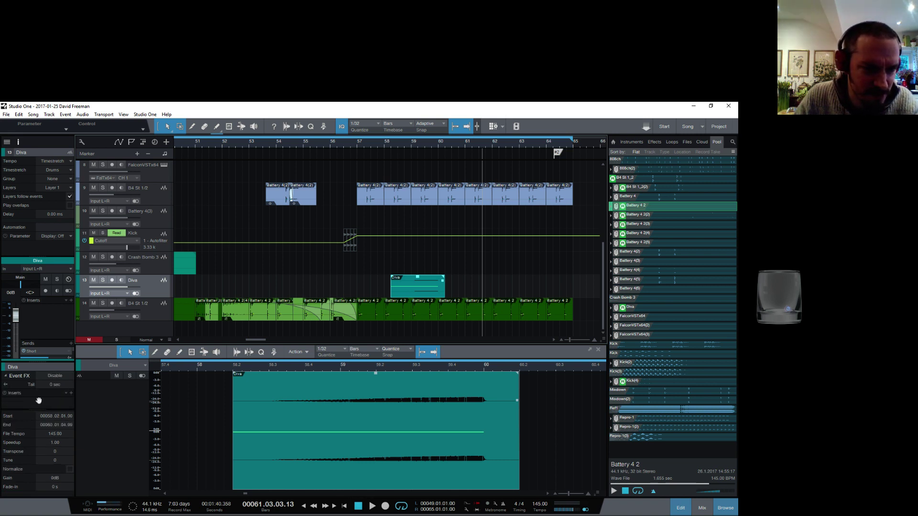
left_click(56, 261)
left_click(56, 261)
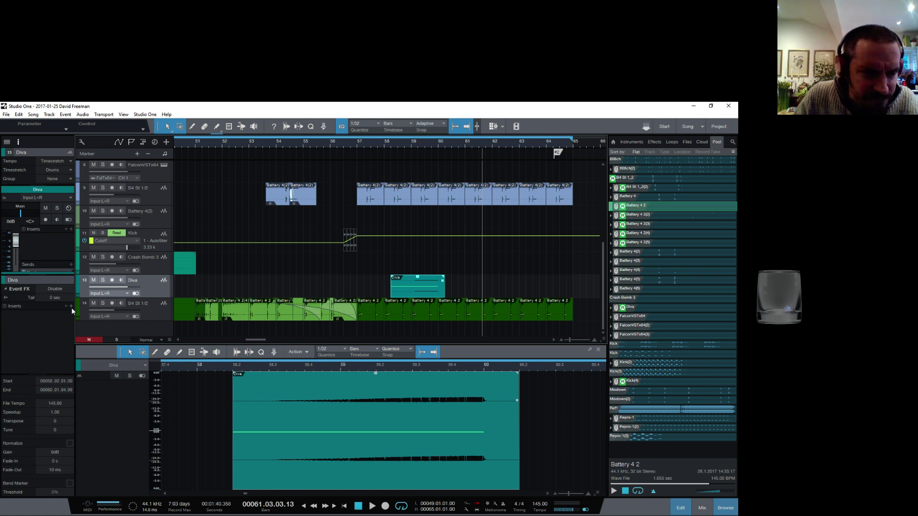
left_click(70, 306)
scroll(131, 406, "down", 5)
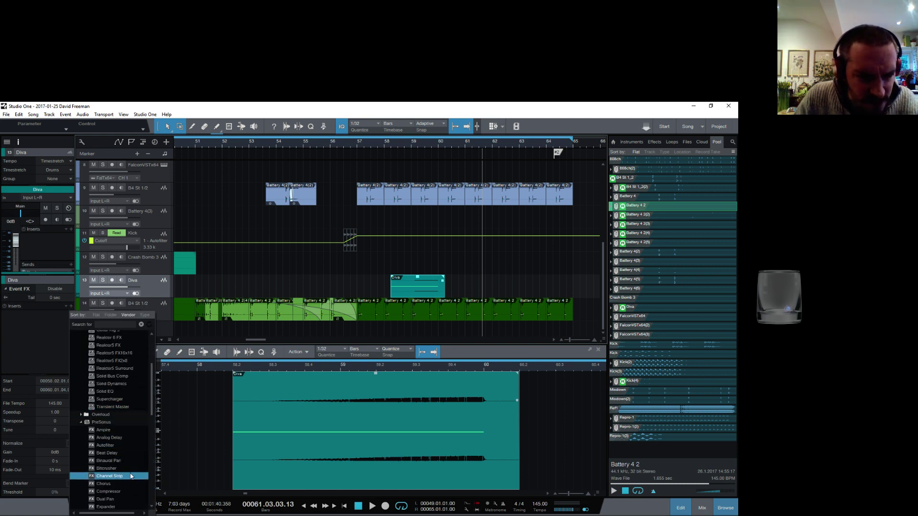
left_click(116, 377)
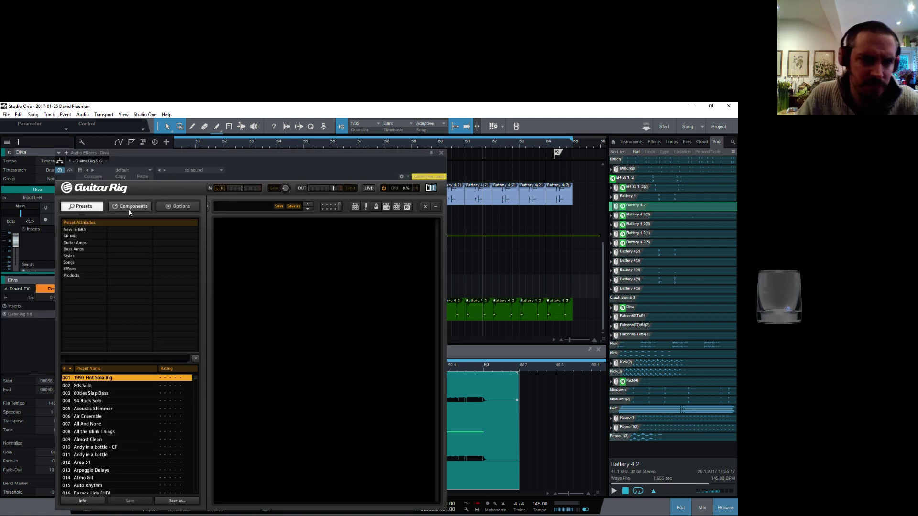
Browse the Special FX and Distortion components and add Digital LoFi to the Guitar Rig rack
left_click(128, 207)
left_click(141, 323)
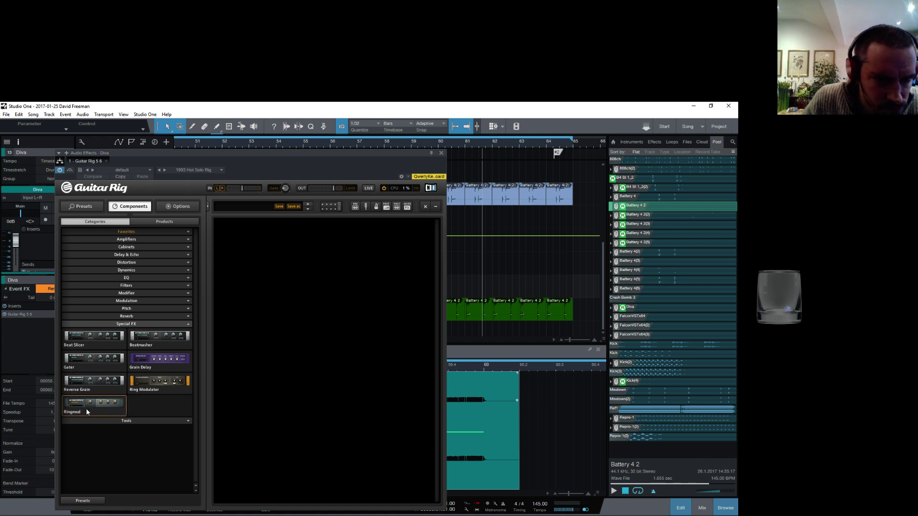
left_click(146, 324)
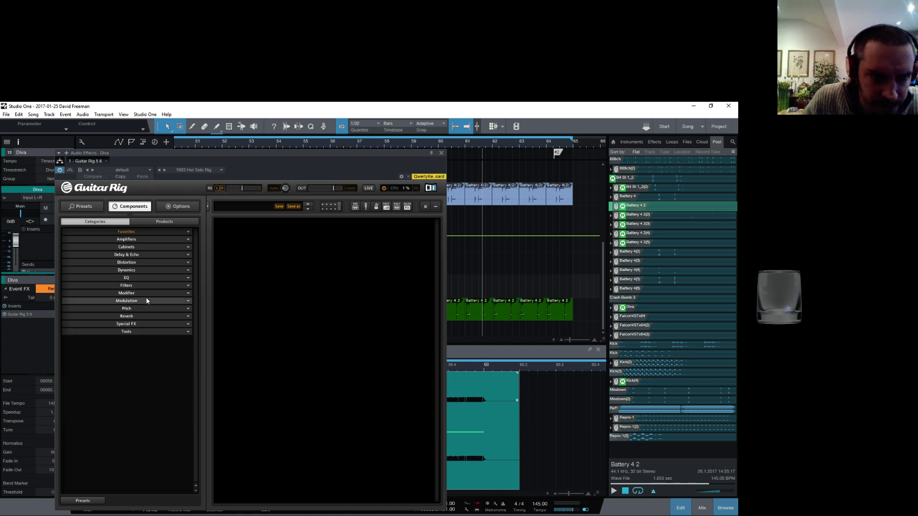
left_click(138, 261)
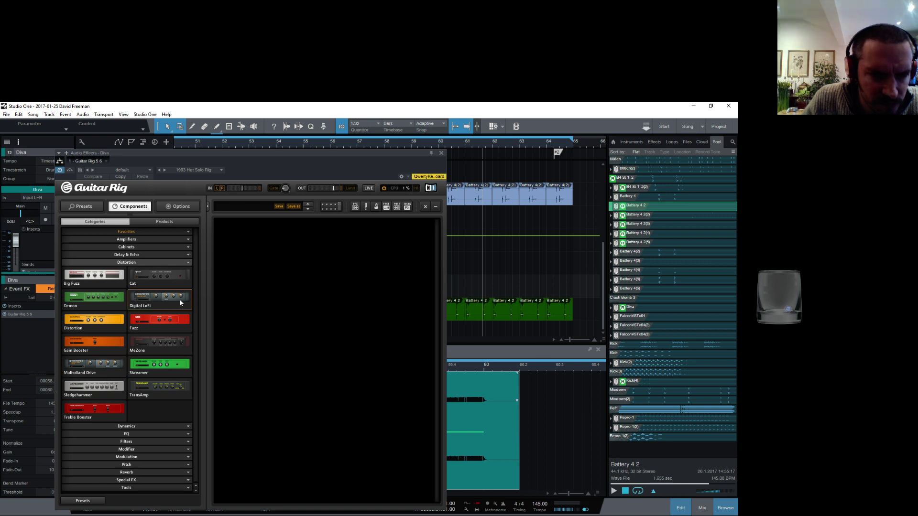
left_click_drag(180, 300, 366, 261)
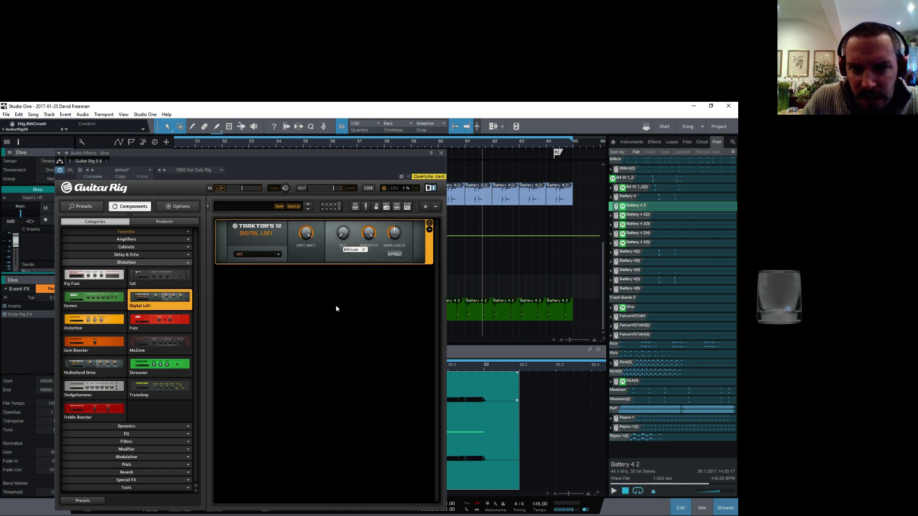
Turn on Spread in Digital LoFi and try high and low sample rates while playing the Diva event around bar 59
left_click_drag(336, 306, 329, 235)
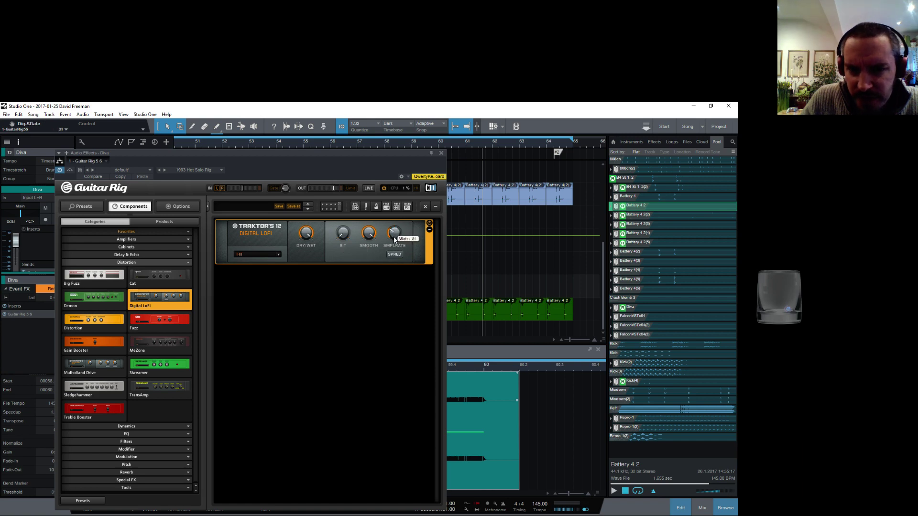
left_click_drag(406, 153, 340, 222)
left_click(421, 148)
key("space")
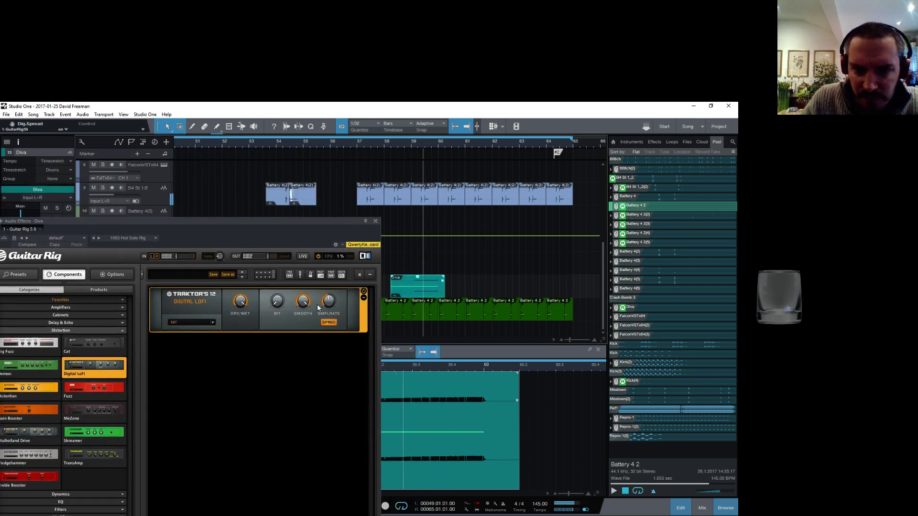
left_click_drag(328, 315, 330, 265)
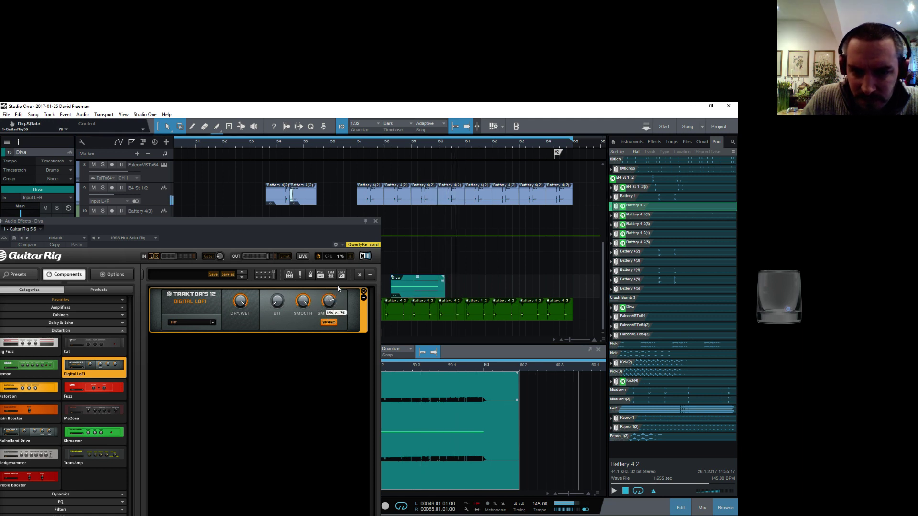
left_click(409, 145)
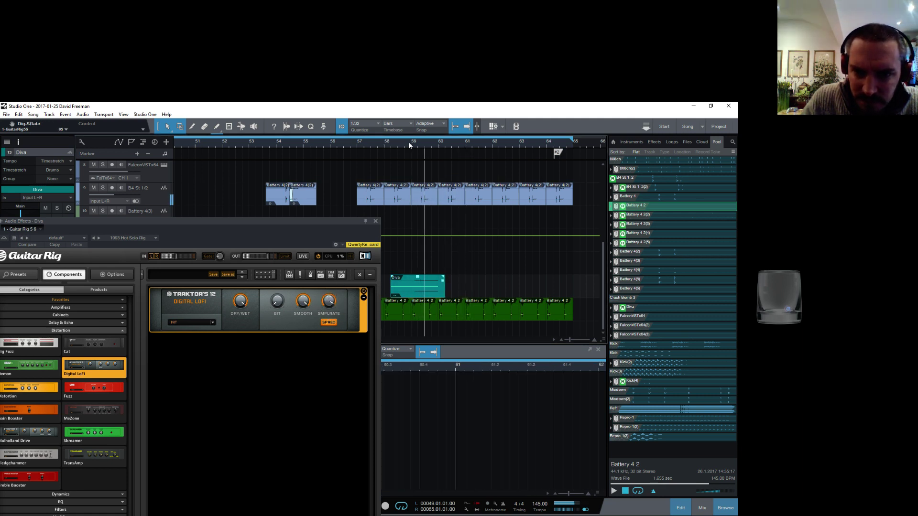
left_click_drag(328, 299, 330, 344)
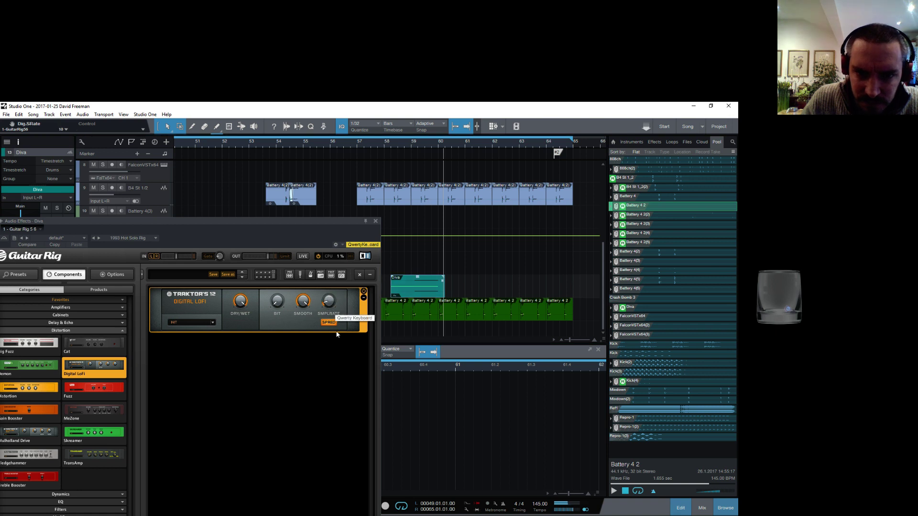
left_click(402, 145)
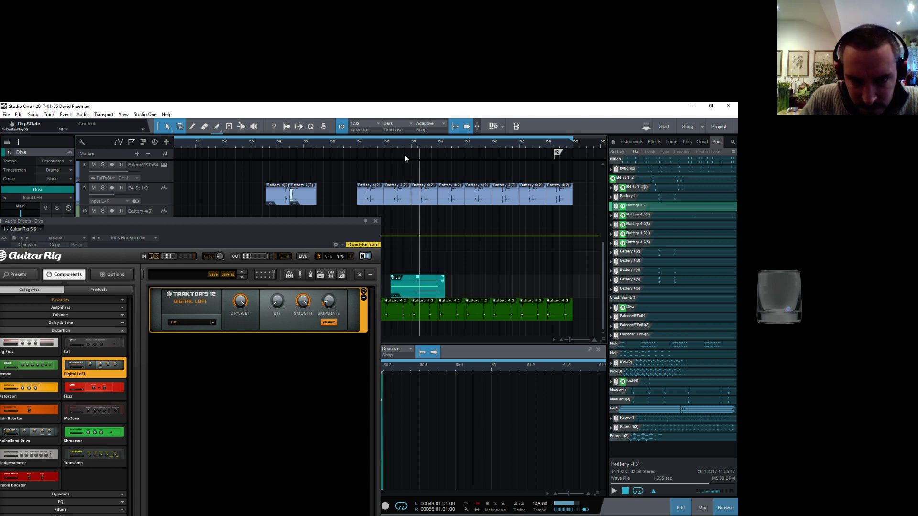
Raise Digital LoFi's sample rate, turn Spread off, set Smooth to 100 and replay the Diva event
scroll(321, 295, "up", 3)
left_click(328, 322)
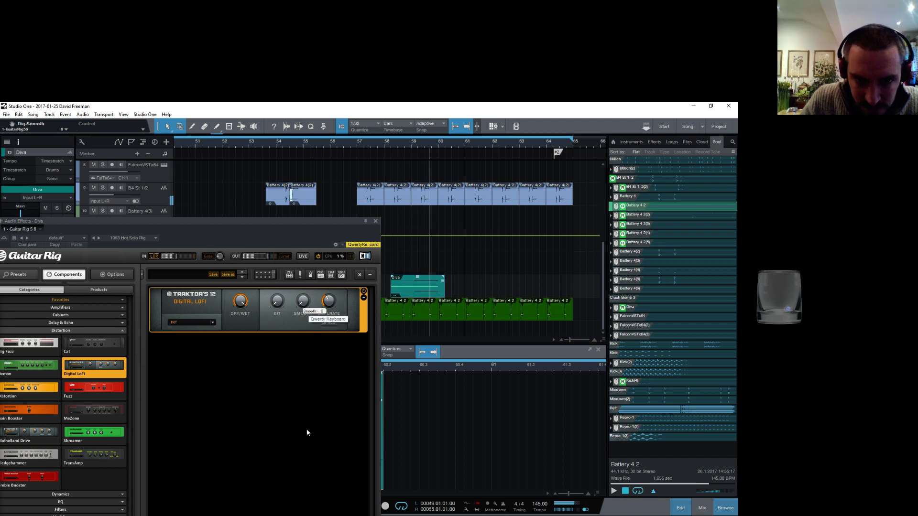
scroll(328, 301, "up", 1)
scroll(312, 305, "up", 3)
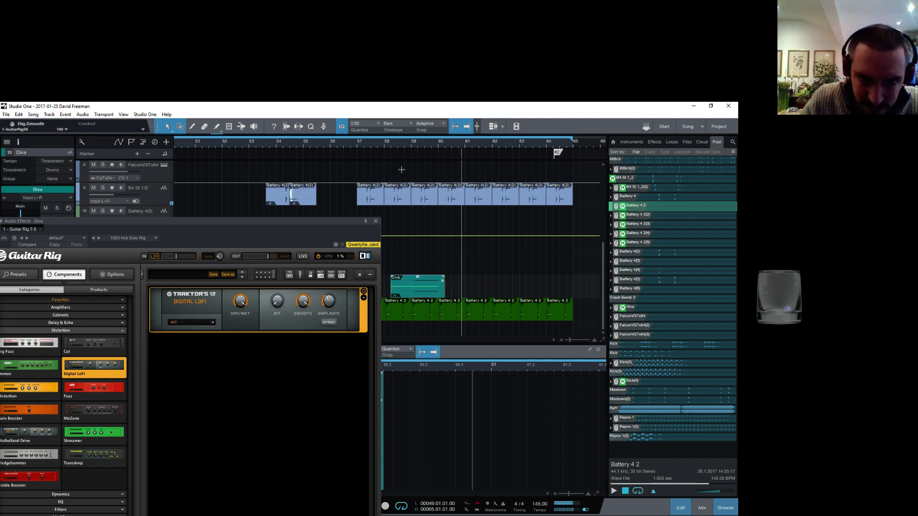
left_click(405, 145)
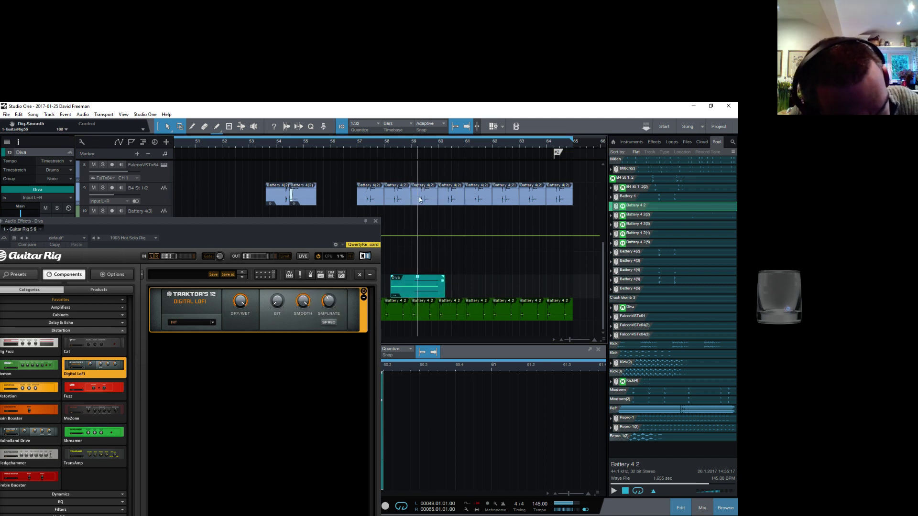
Add a Pro-Filter above Digital LoFi in the Guitar Rig rack and raise its resonance
left_click_drag(279, 231, 294, 140)
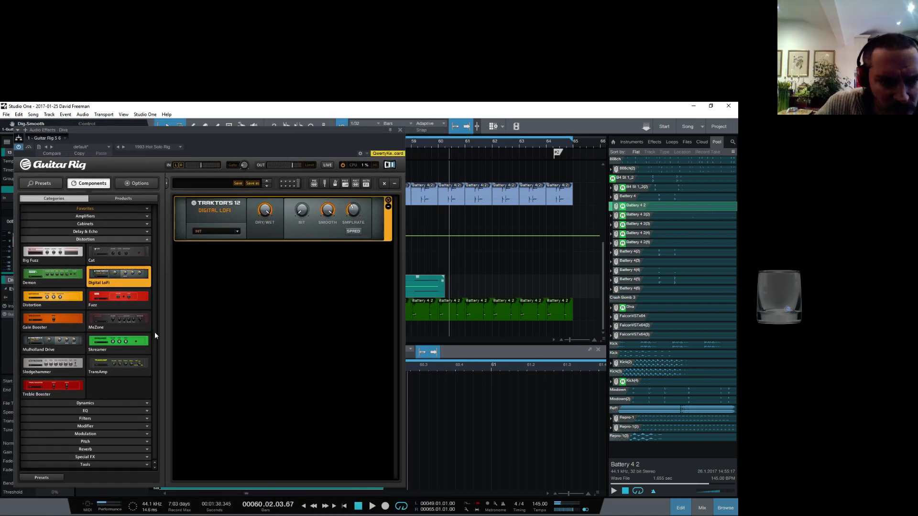
left_click(100, 420)
scroll(113, 411, "down", 1)
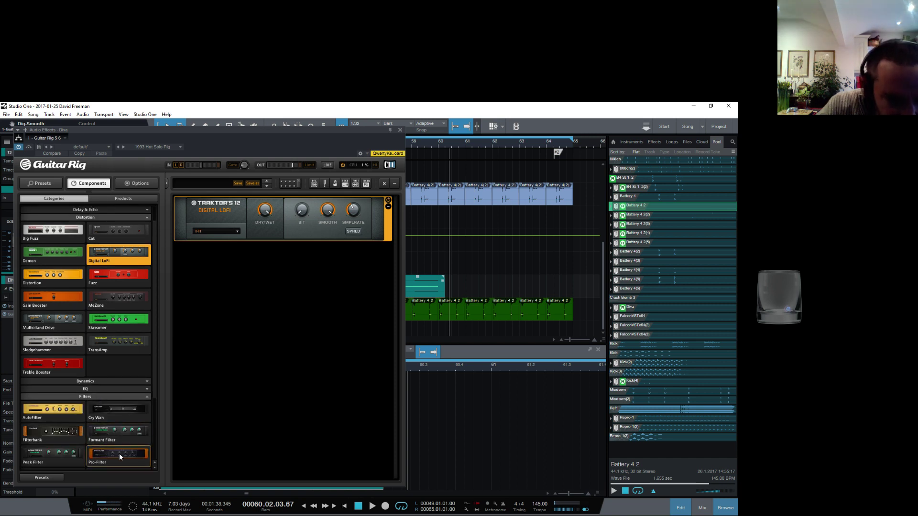
left_click_drag(126, 458, 241, 222)
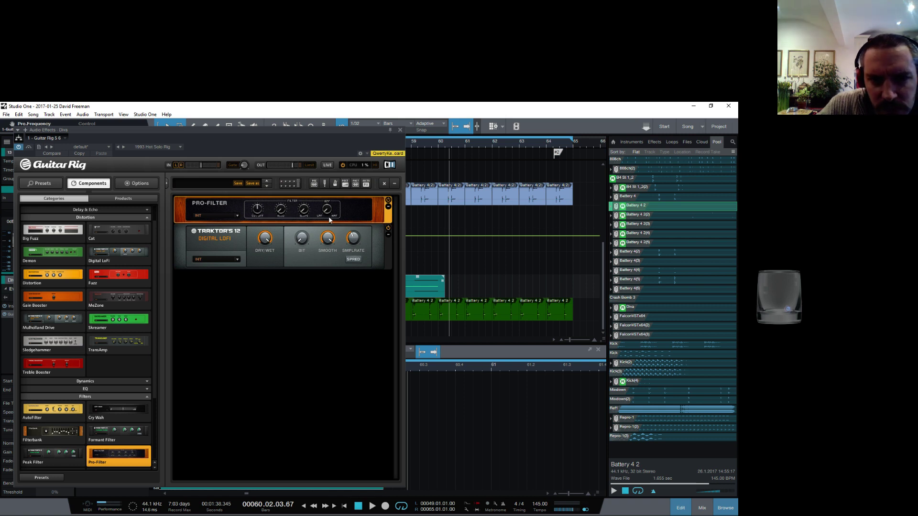
key("Delete")
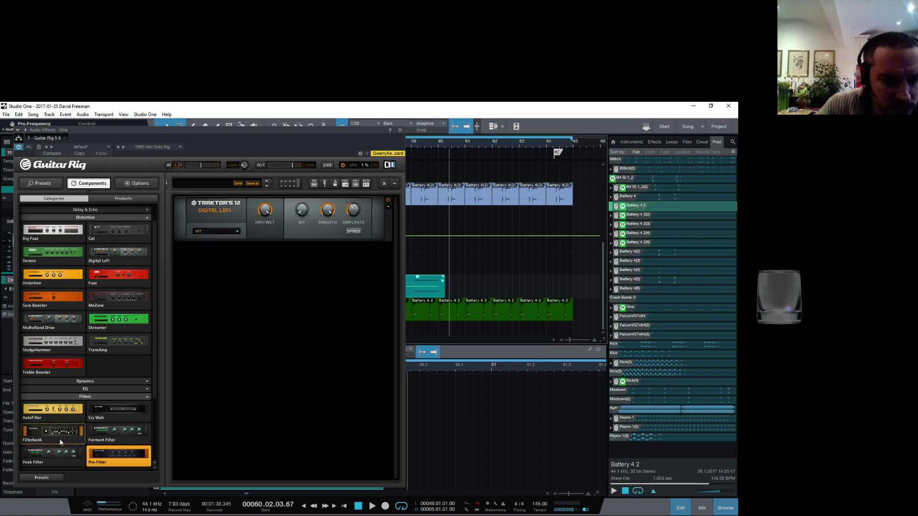
left_click_drag(103, 459, 257, 248)
left_click_drag(233, 219, 233, 352)
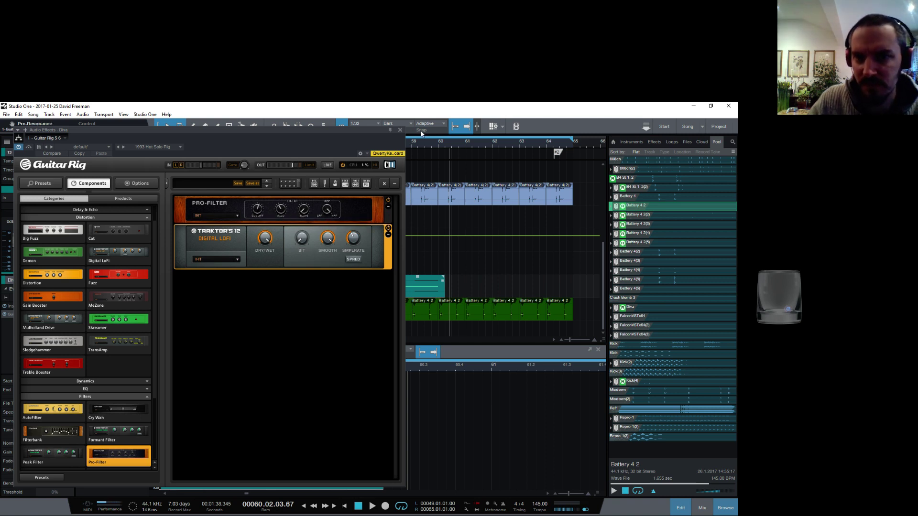
Replay the Diva event from bar 58 to hear the Pro-Filter and Digital LoFi chain
left_click_drag(421, 135, 443, 143)
left_click(443, 143)
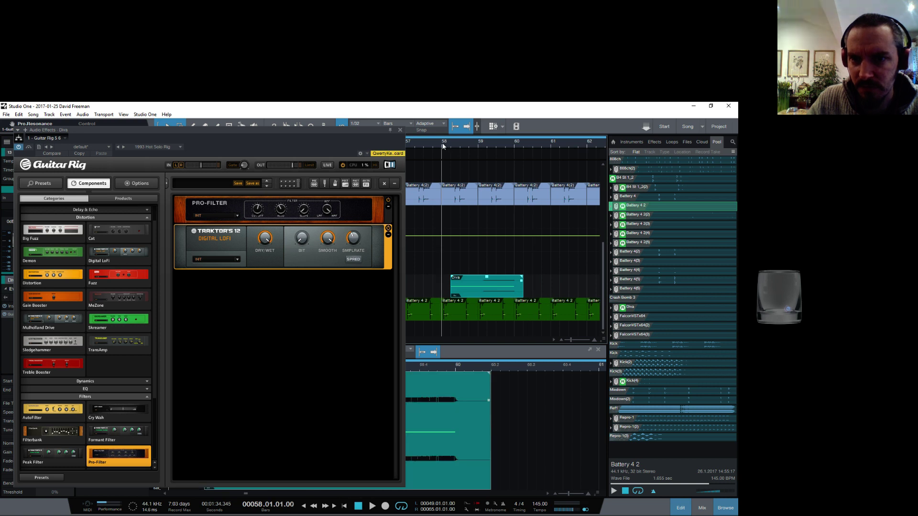
key("space")
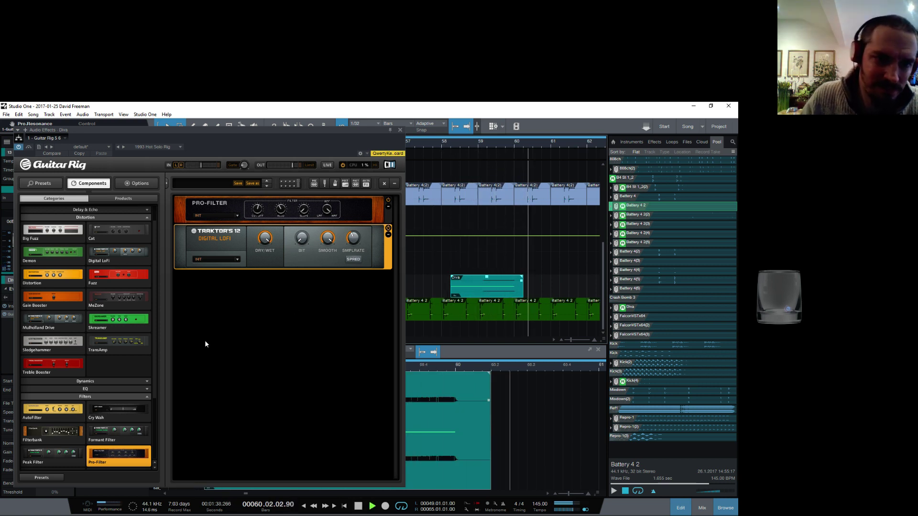
key("space")
Add a Tape Echo below Digital LoFi in the Guitar Rig rack and play the Diva event from bar 58
scroll(130, 309, "up", 1)
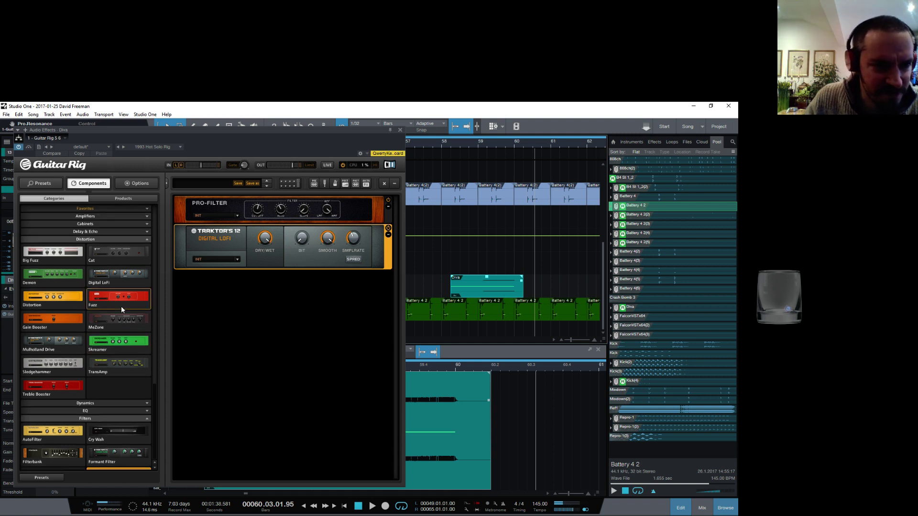
left_click(122, 231)
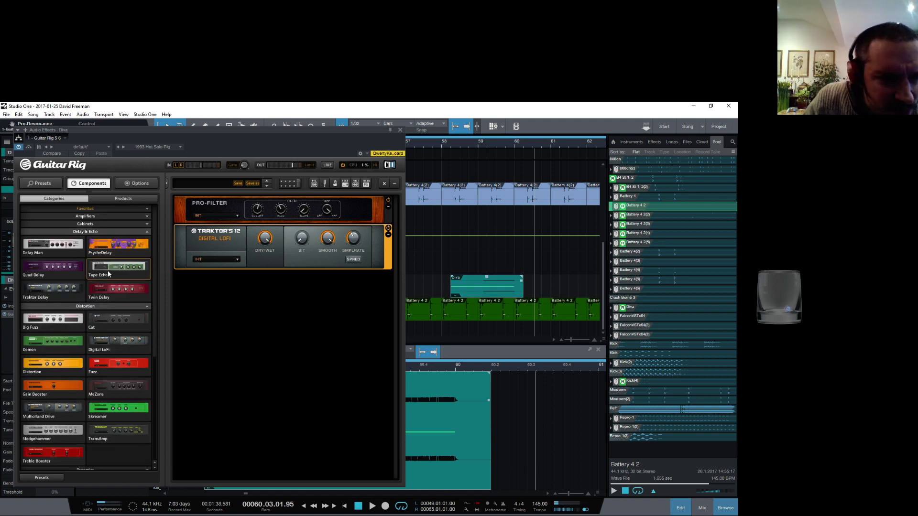
left_click_drag(119, 267, 215, 310)
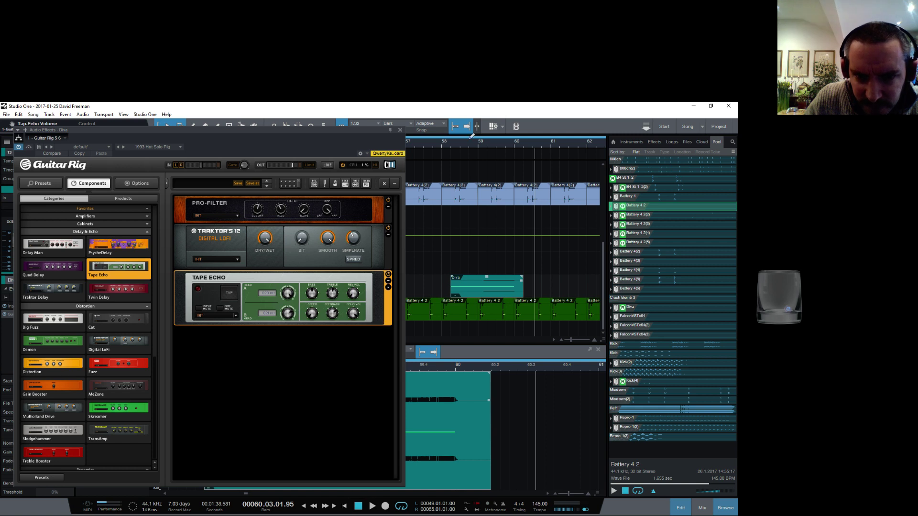
left_click(444, 145)
key("space")
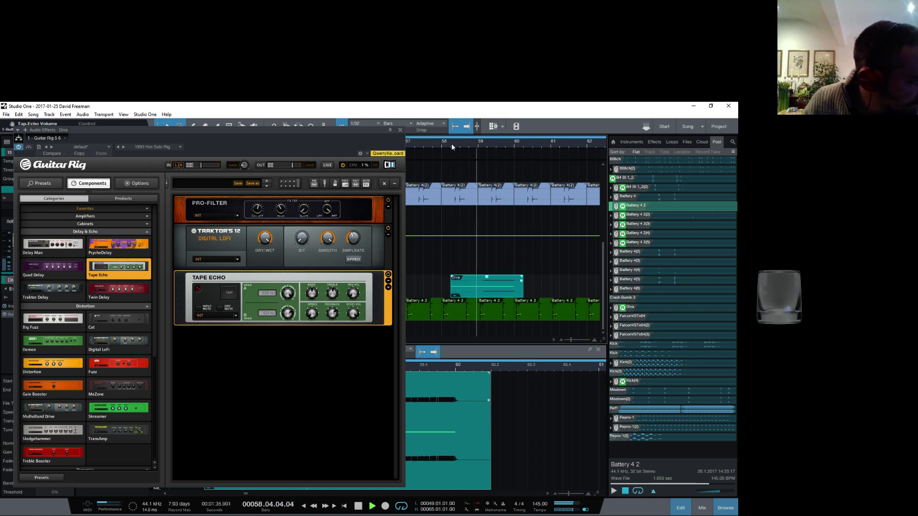
Close the effects window, stop playback and render the Diva event's effects with a tail of about 10 seconds
mouse_move(496, 143)
left_mouse_down()
mouse_move(440, 144)
mouse_move(490, 140)
left_mouse_up()
left_click(400, 130)
key("space")
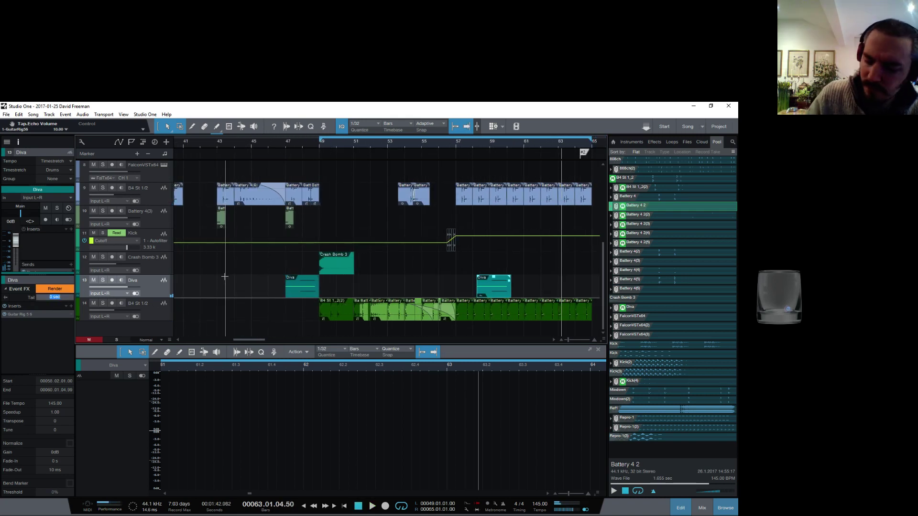
left_click(54, 289)
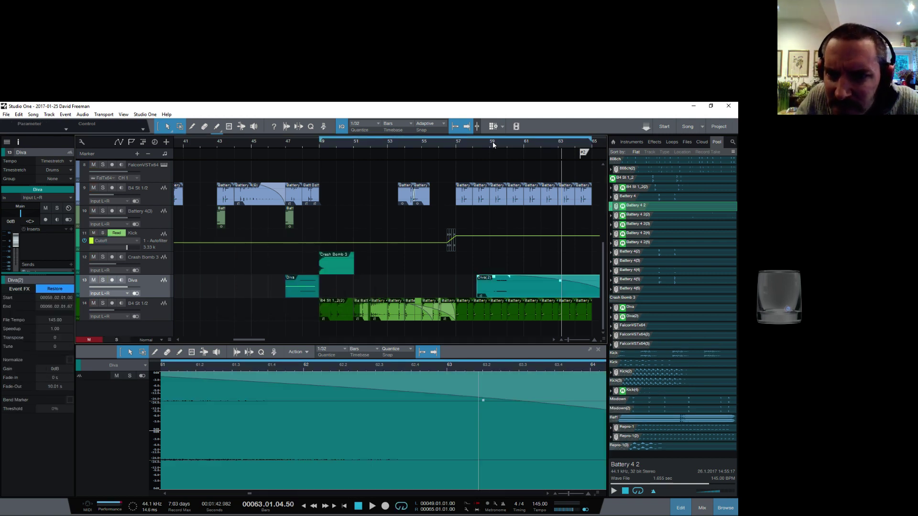
Trim the rendered Diva event to end at bar 65 and shorten its fade-out to about 7.4 s during playback
left_click_drag(492, 141, 434, 138)
left_click(429, 145)
key("space")
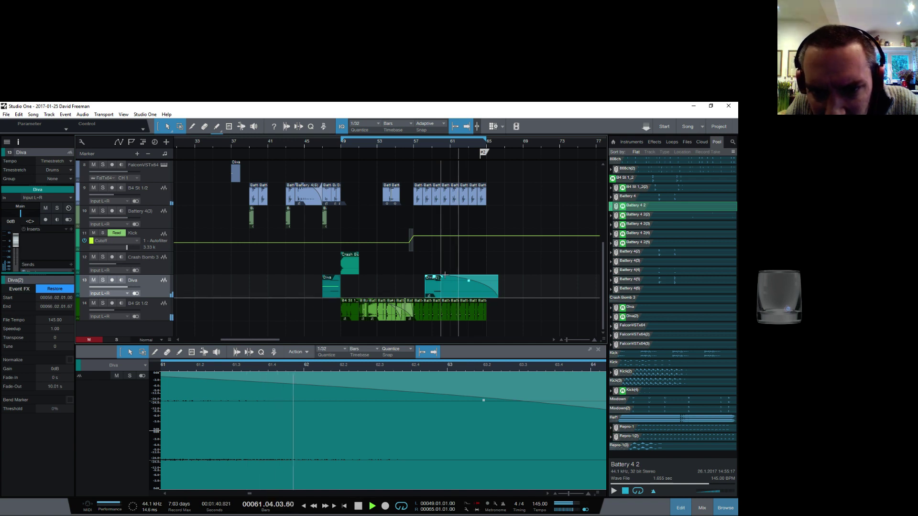
mouse_move(442, 276)
left_mouse_down()
mouse_move(506, 284)
mouse_move(447, 281)
left_mouse_up()
left_click_drag(449, 146, 461, 125)
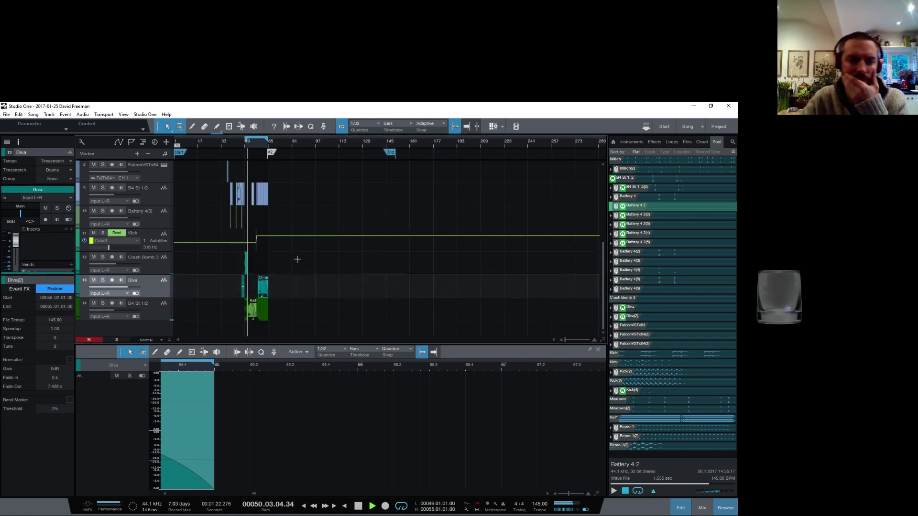
Listen to the looped section up to bar 63 while examining which tracks have events between bars 49 and 65
scroll(286, 169, "up", 5)
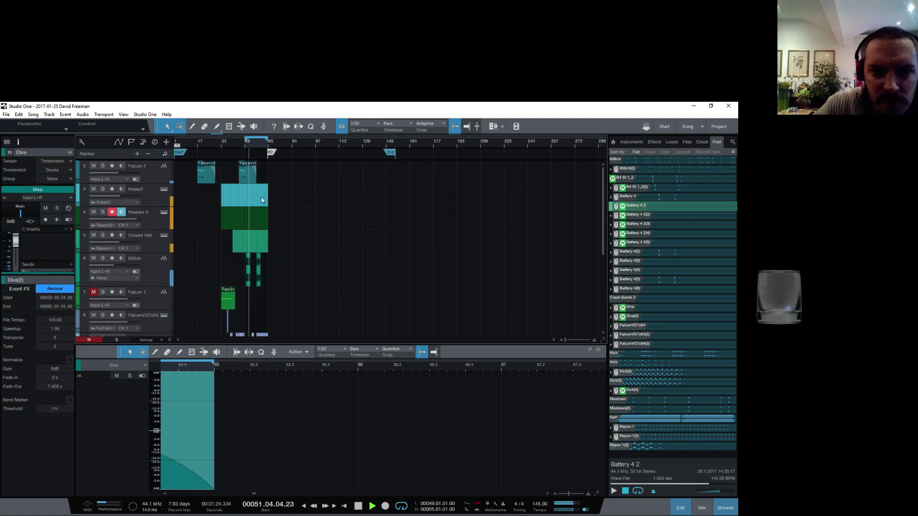
left_click_drag(258, 145, 309, 187)
scroll(311, 303, "down", 5)
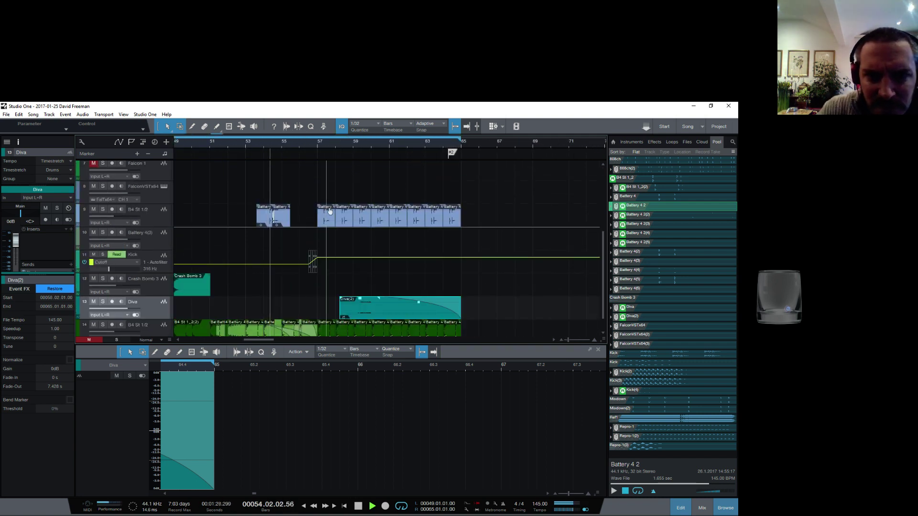
scroll(328, 209, "up", 5)
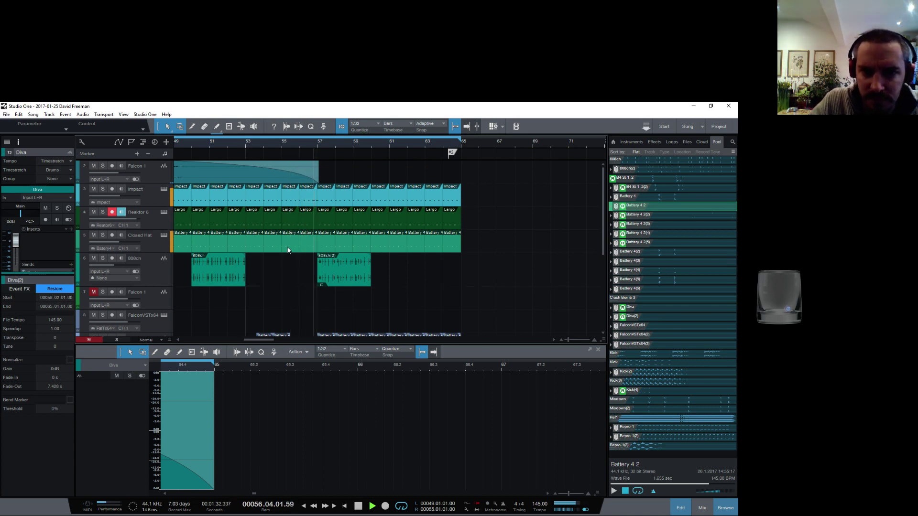
scroll(288, 248, "down", 1)
scroll(288, 248, "up", 1)
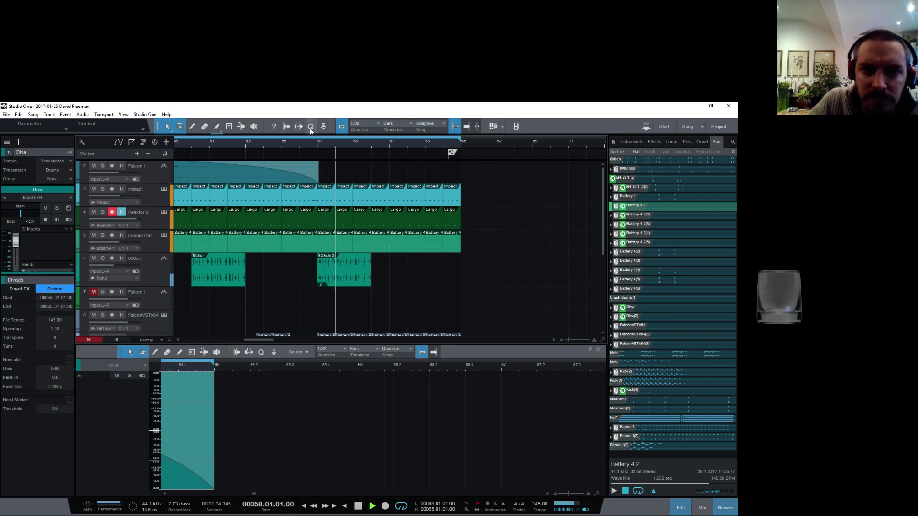
scroll(294, 239, "down", 2, "ctrl")
scroll(296, 145, "down", 1)
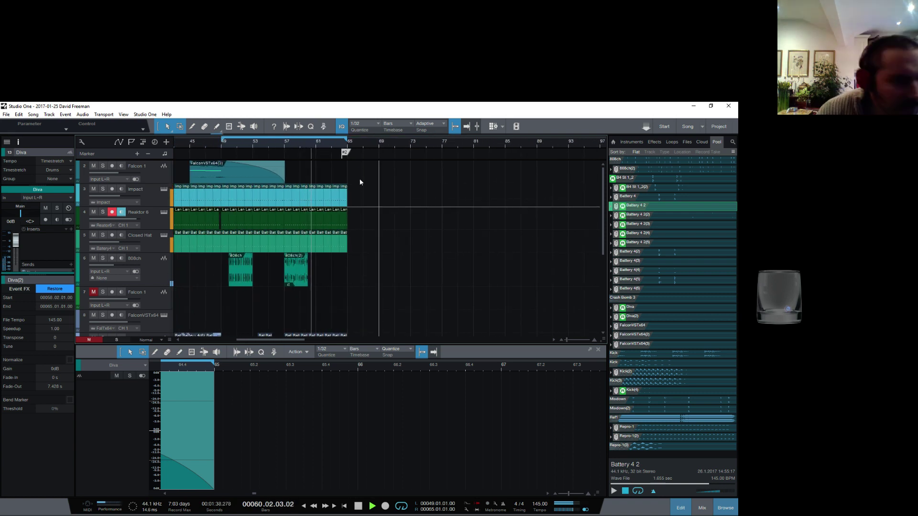
scroll(364, 224, "down", 5)
scroll(369, 247, "down", 1)
scroll(368, 244, "up", 4)
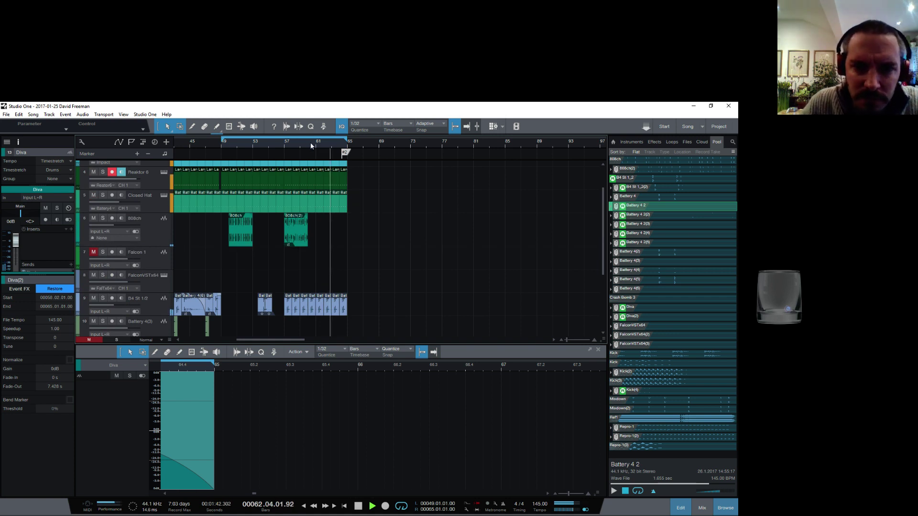
scroll(311, 146, "down", 4)
key("space")
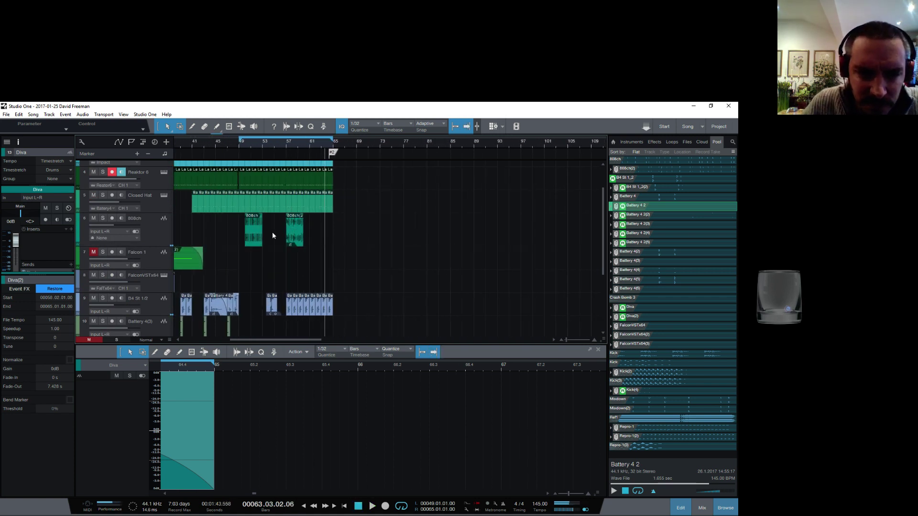
Duplicate the first 808ch event, move the copy to bar 62 and play it in context
left_click(255, 234)
key("d")
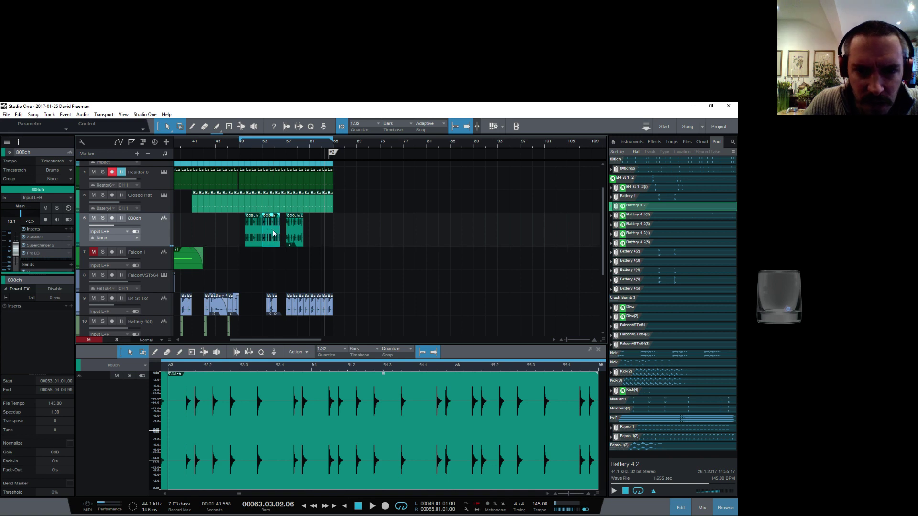
left_click_drag(275, 234, 325, 226)
left_click(312, 142)
key("space")
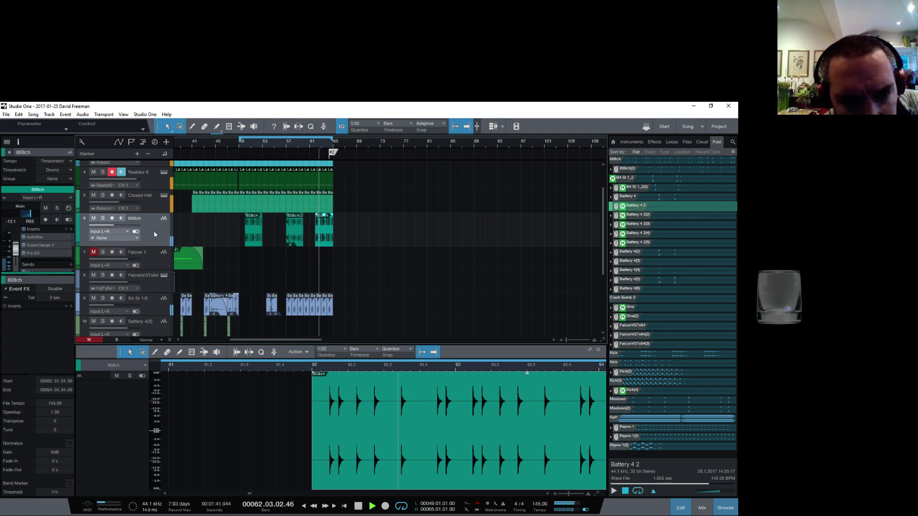
Review the looped section from bars 49 to 65 with the added 808ch event and save the song
scroll(300, 145, "down", 5)
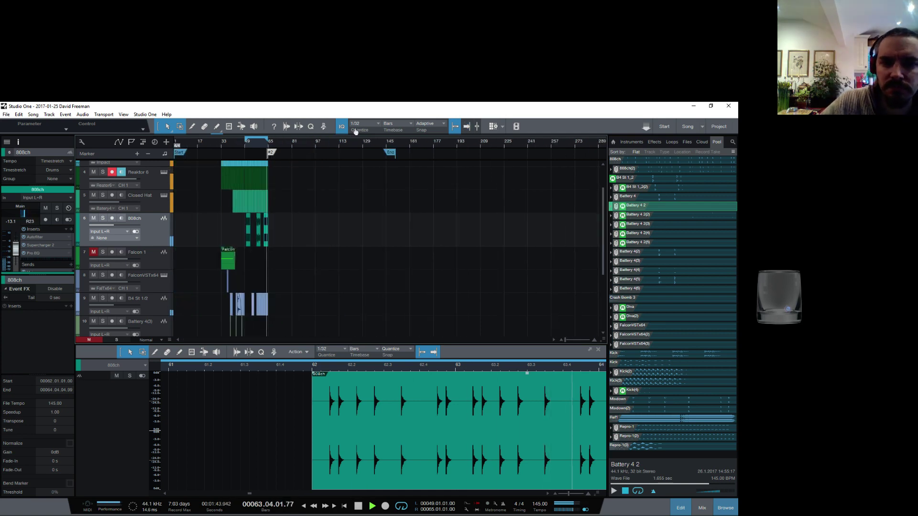
scroll(368, 141, "up", 5)
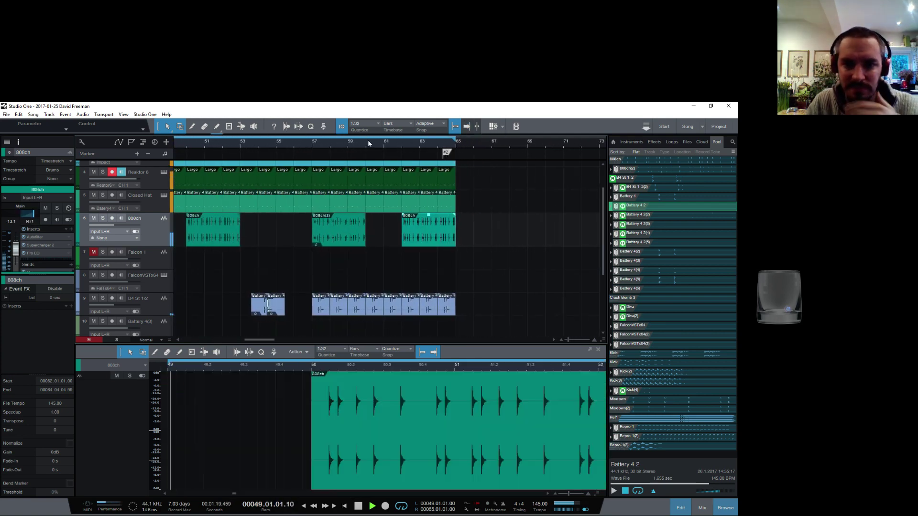
scroll(375, 140, "down", 2)
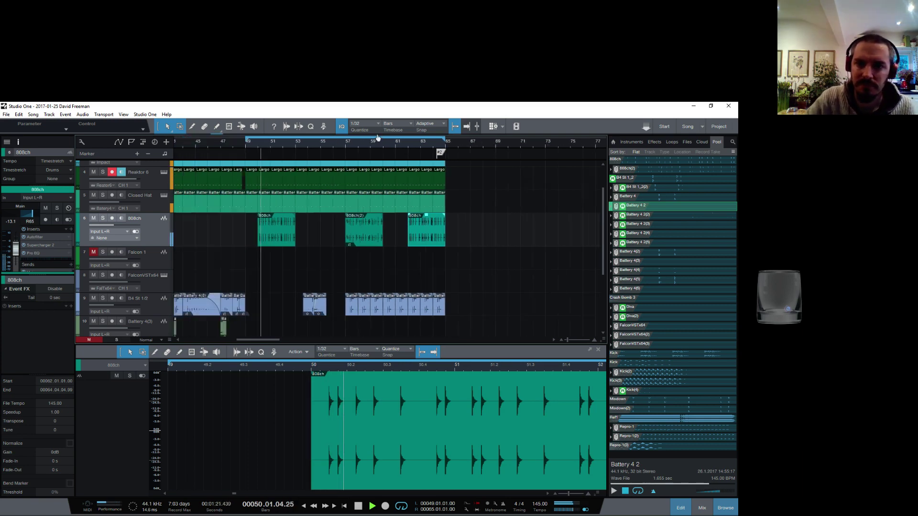
scroll(378, 139, "down", 3)
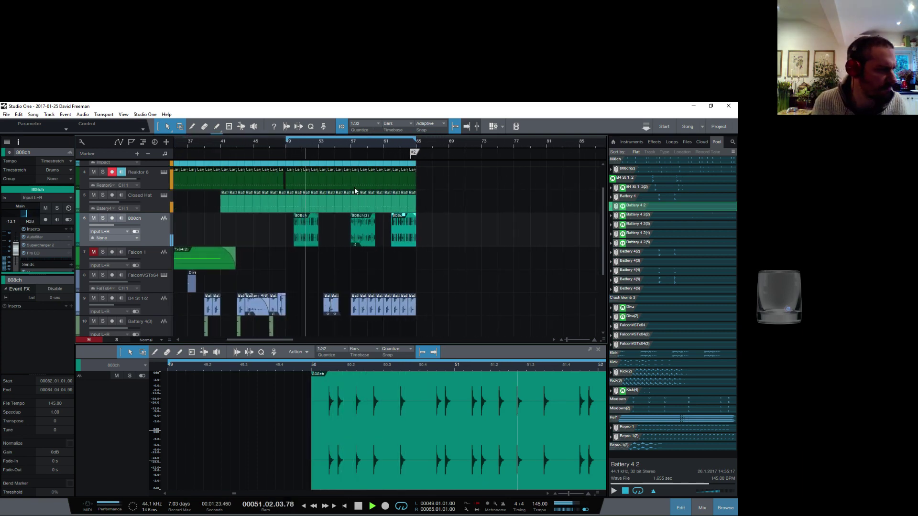
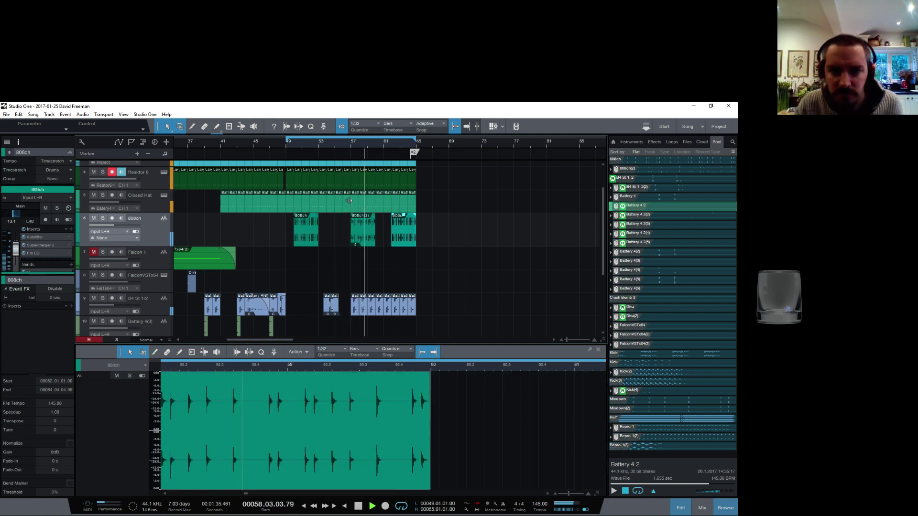
scroll(425, 281, "down", 4)
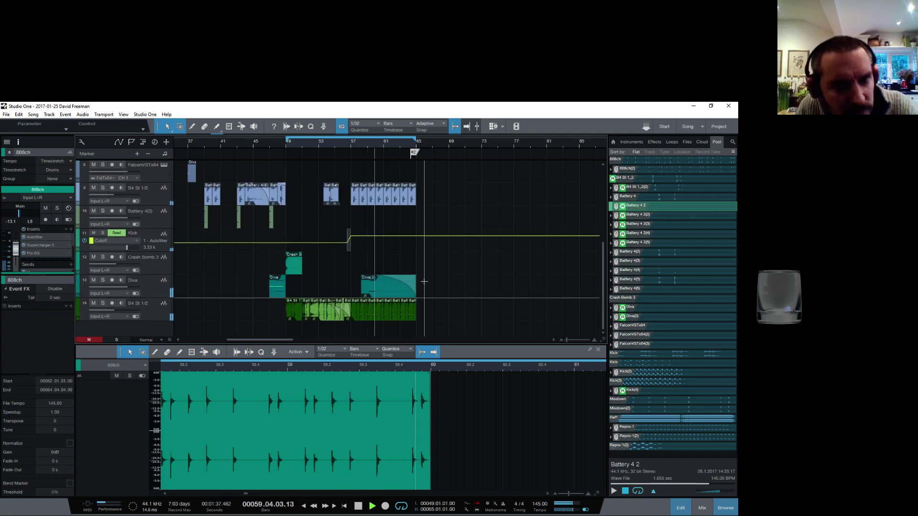
scroll(424, 281, "up", 5)
scroll(402, 249, "down", 4)
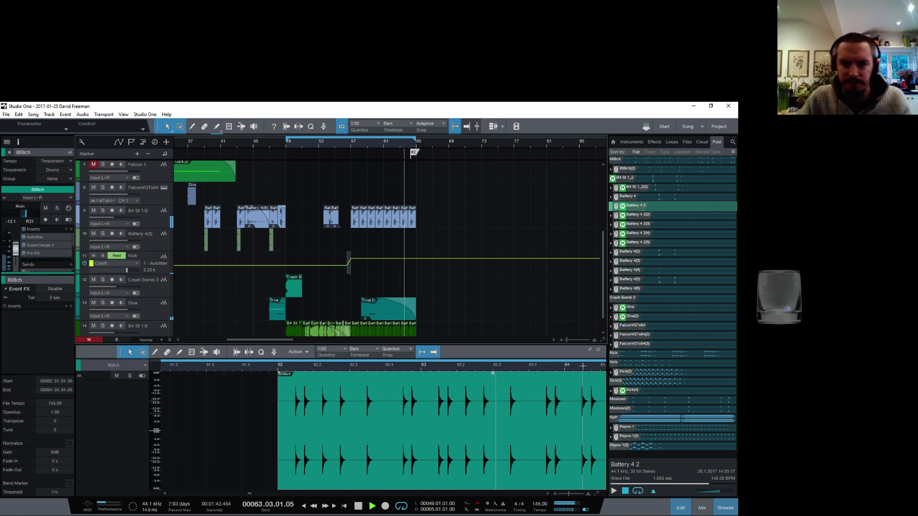
left_click_drag(371, 145, 426, 185)
key("ctrl+s")
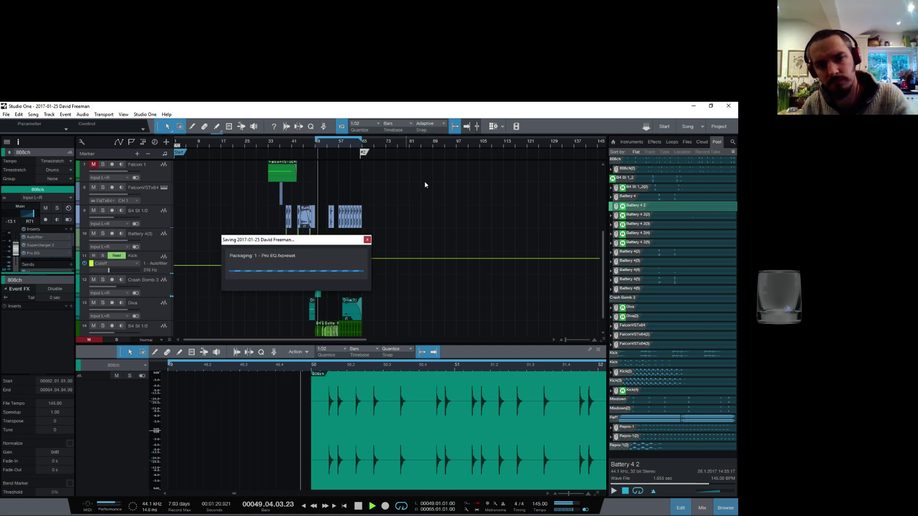
Shrink the audio editor to enlarge the arrangement and play the song from bar 33
left_click(266, 144)
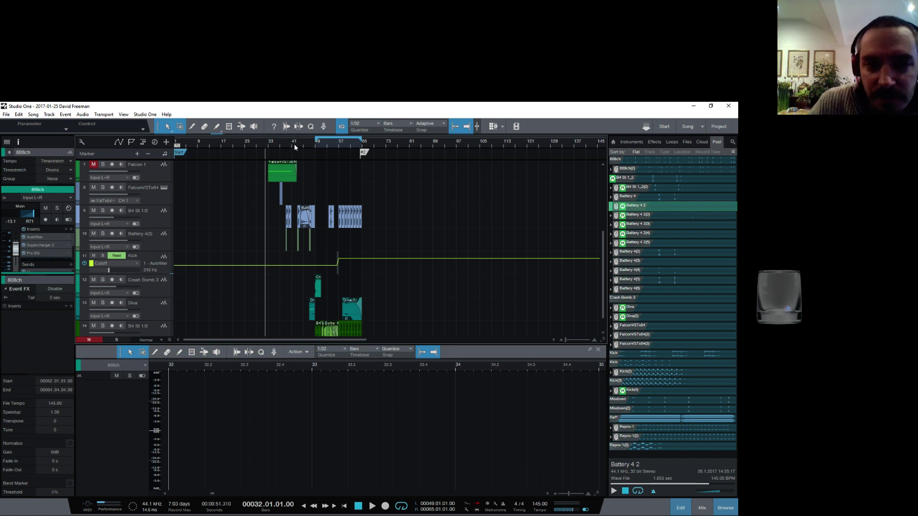
left_click_drag(294, 144, 321, 153)
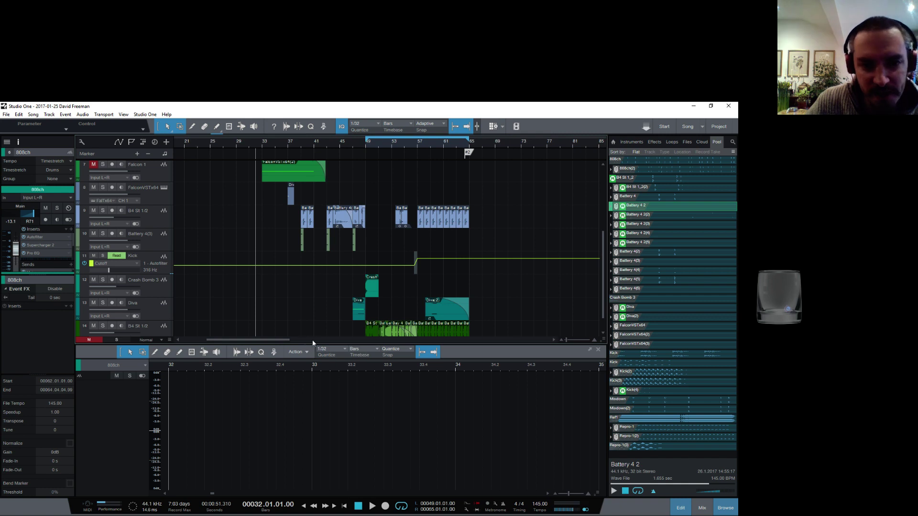
left_click_drag(331, 344, 333, 456)
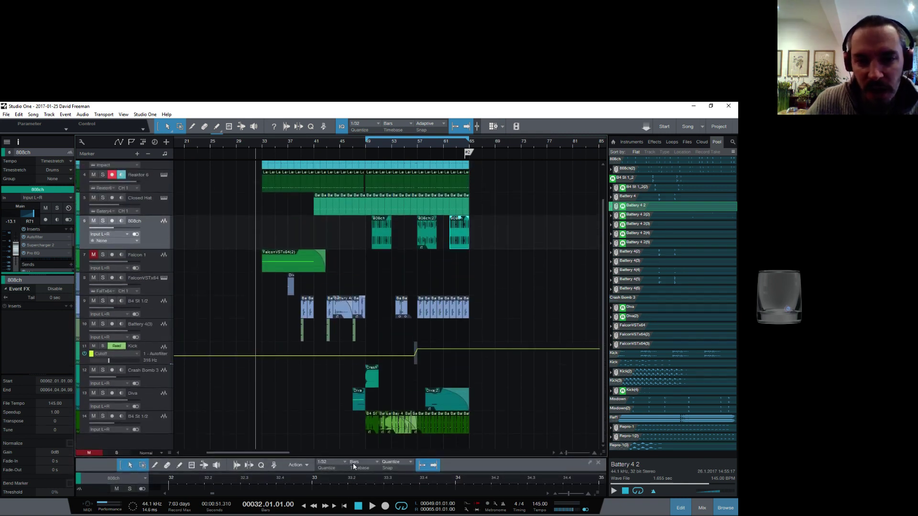
left_click(262, 147)
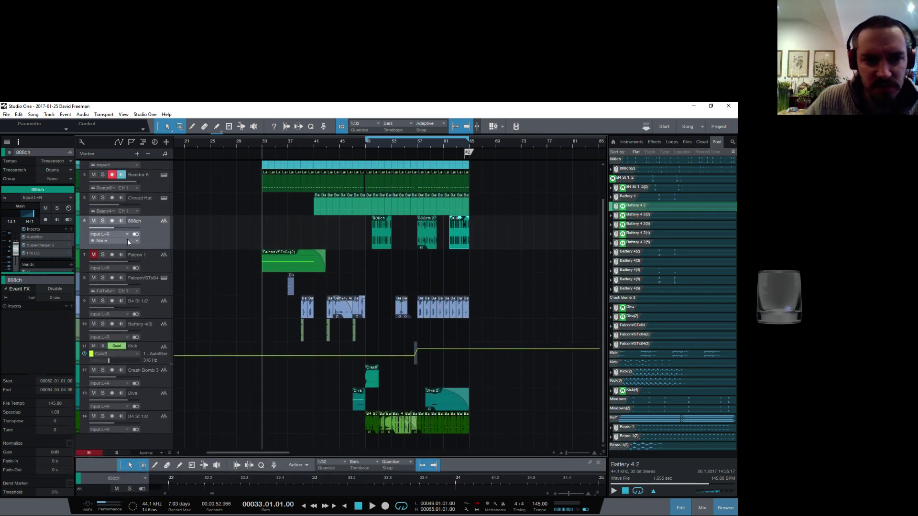
key("space")
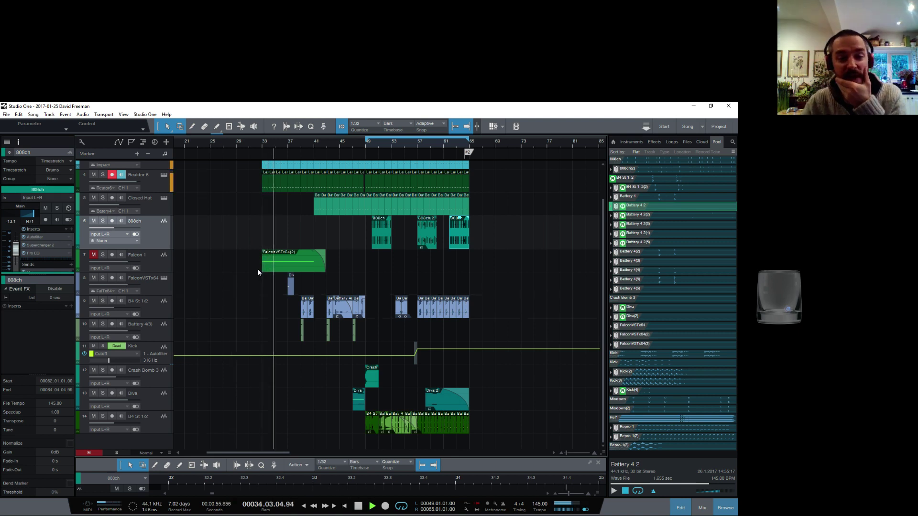
scroll(257, 269, "up", 2)
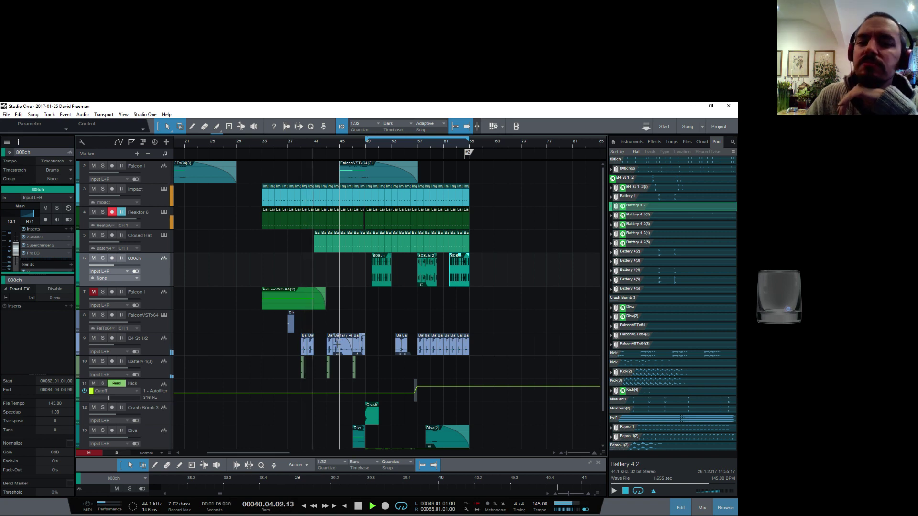
Transpose the Diva event at bar 37 on the FalconVSTx64 track by -12 and play it from about bar 35
left_click(127, 328)
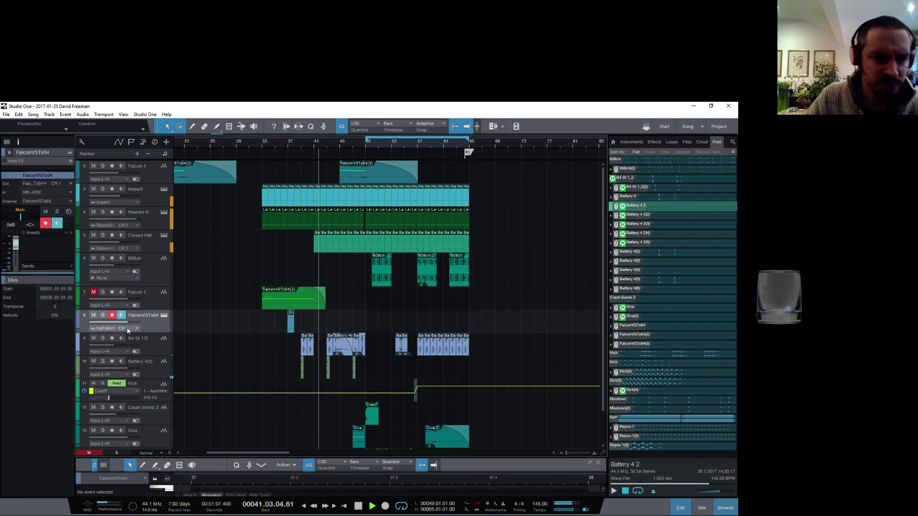
left_click(44, 306)
type("-12")
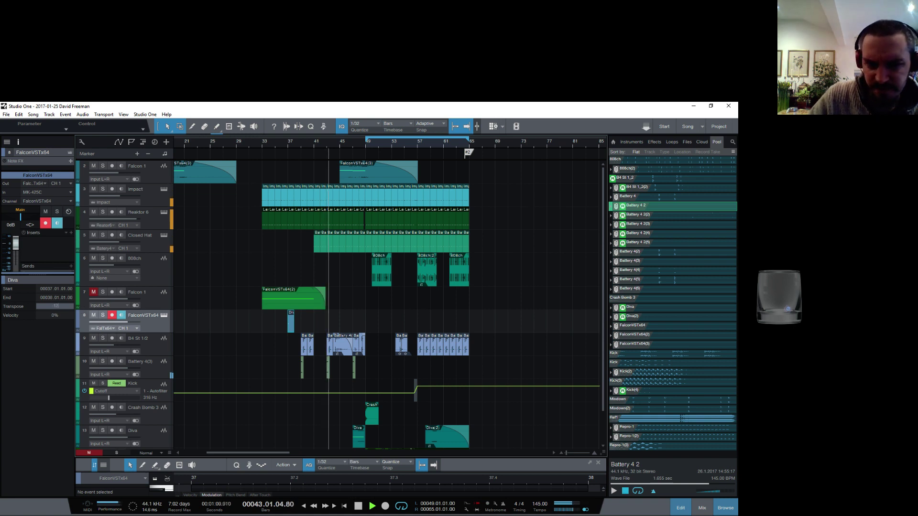
key("Return")
left_click(275, 145)
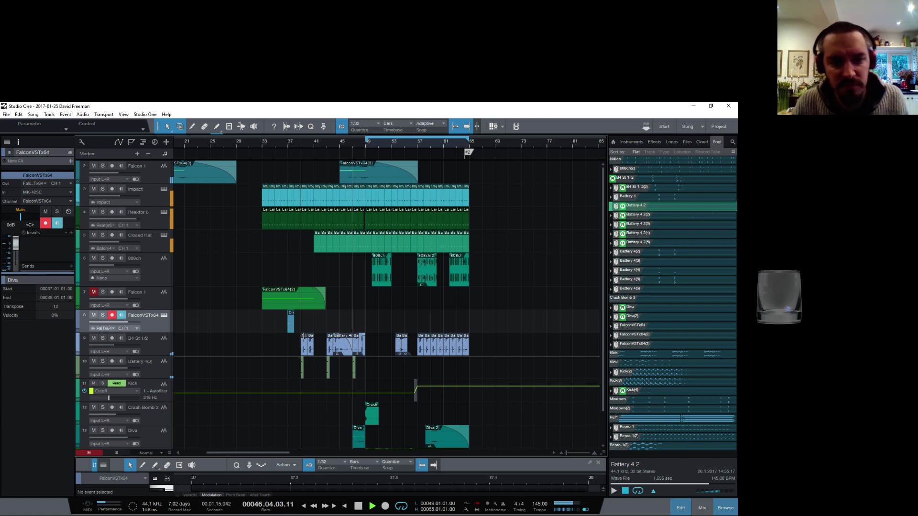
Duplicate the transposed Diva event, move the copy to bar 50 and listen to it in context
key("d")
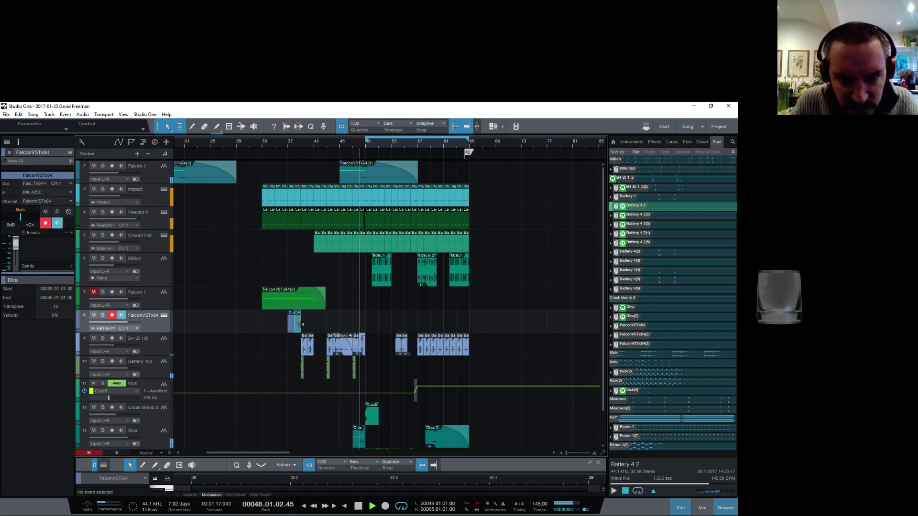
left_click_drag(298, 324, 376, 314)
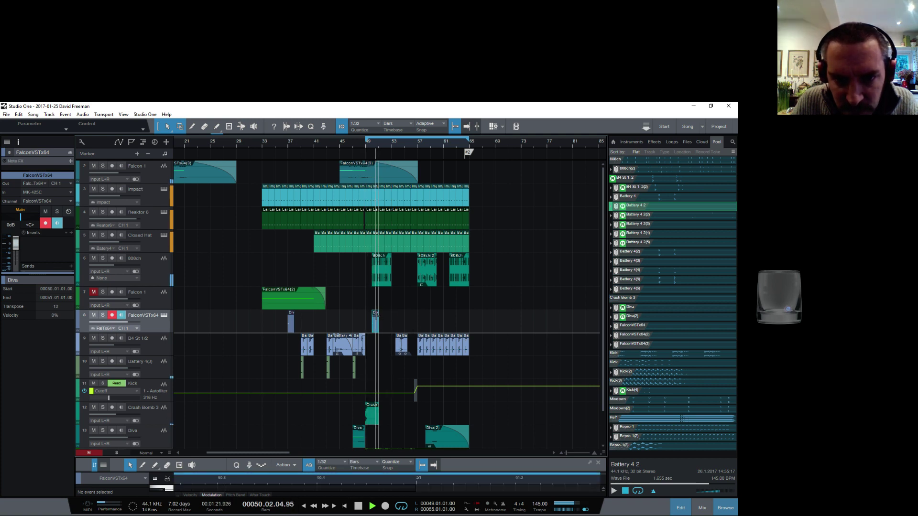
left_click(369, 145)
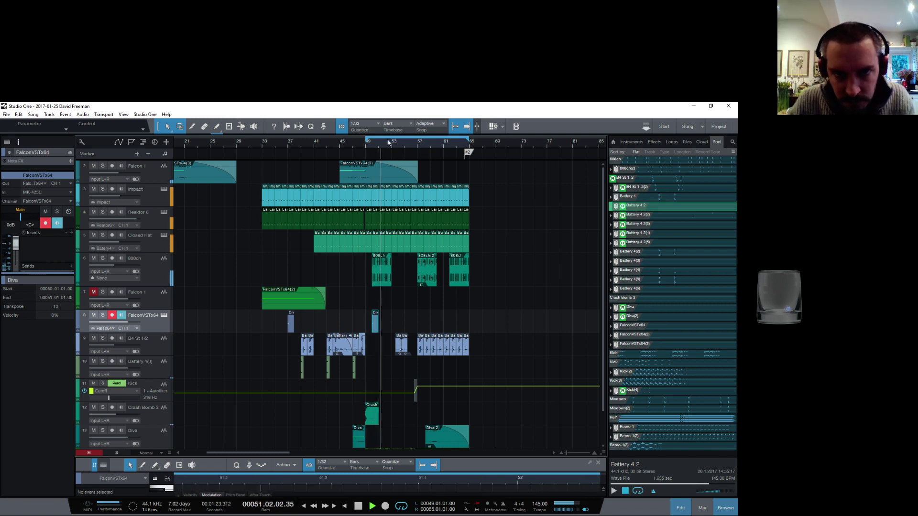
scroll(391, 144, "up", 4)
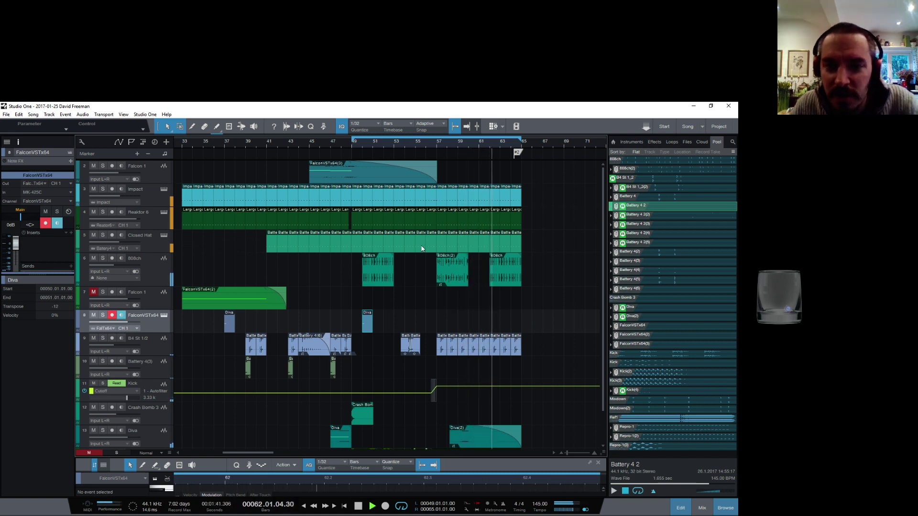
key("space")
Add a Reaktor 6 instrument track below the last track and load the recent ensemble with the Bento Box OSC and Acid Filter
scroll(422, 249, "down", 2)
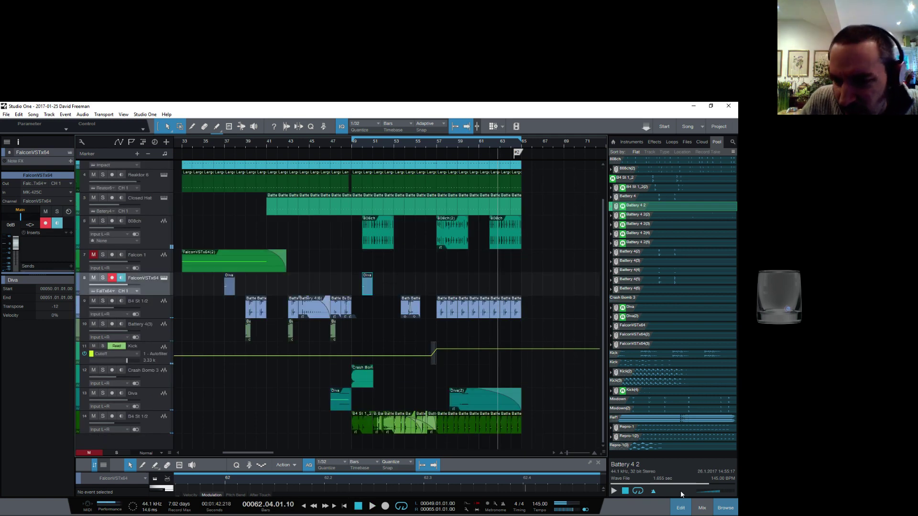
left_click(632, 142)
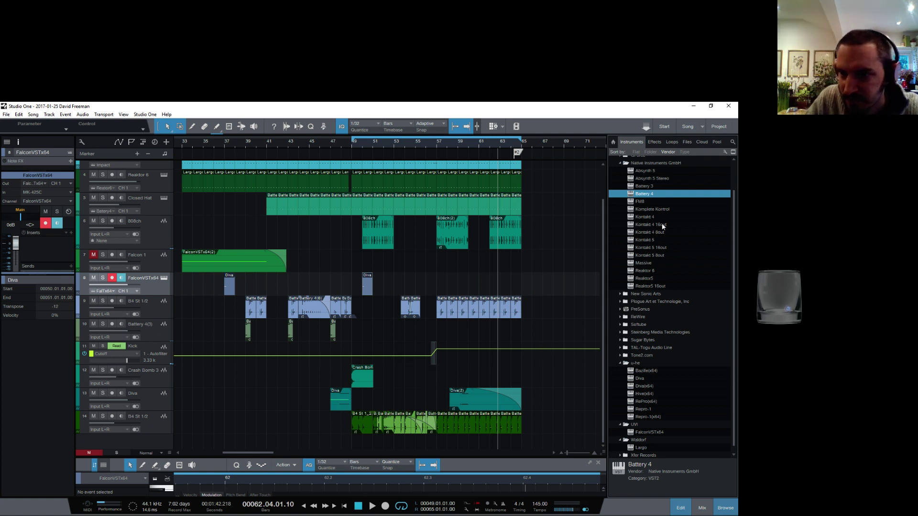
left_click_drag(654, 269, 417, 441)
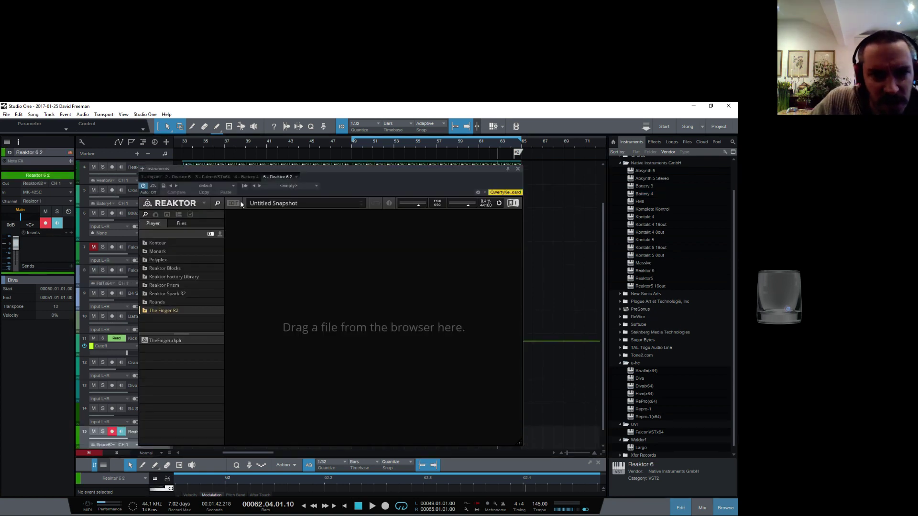
left_click(204, 204)
mouse_move(213, 216)
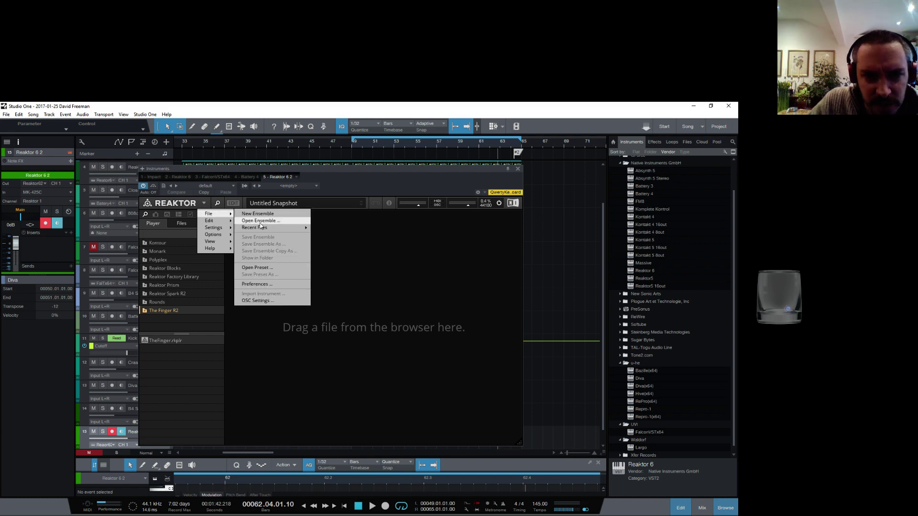
mouse_move(263, 233)
left_click(330, 242)
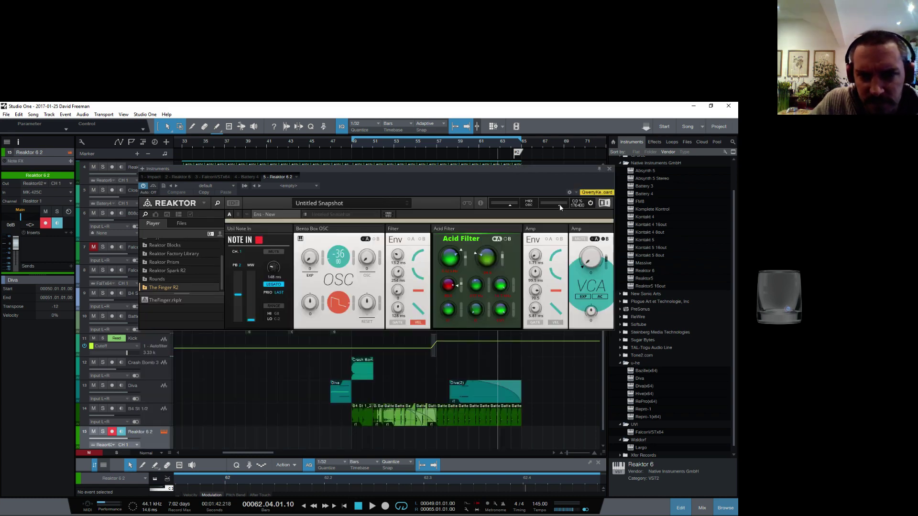
left_click_drag(572, 171, 404, 233)
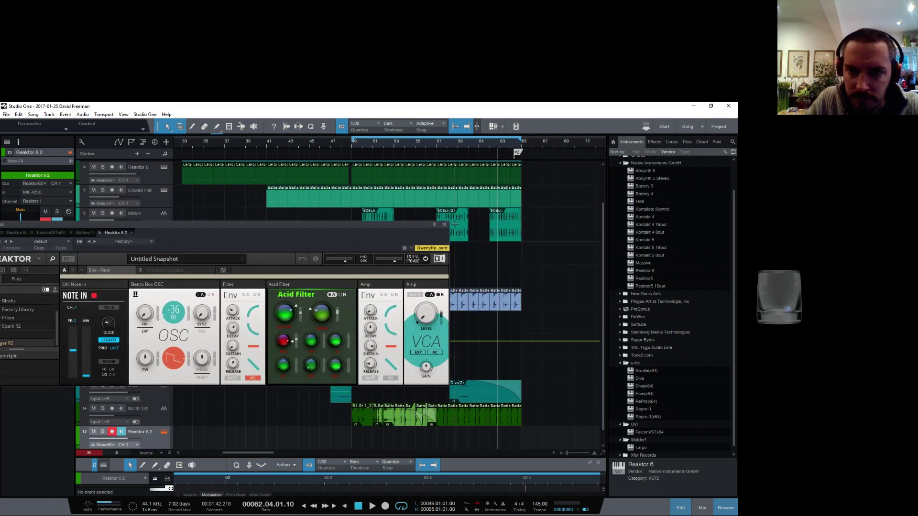
left_click(439, 229)
Examine the notes of the first Largo event on the Reaktor 6 track in an enlarged note editor
scroll(198, 189, "up", 2)
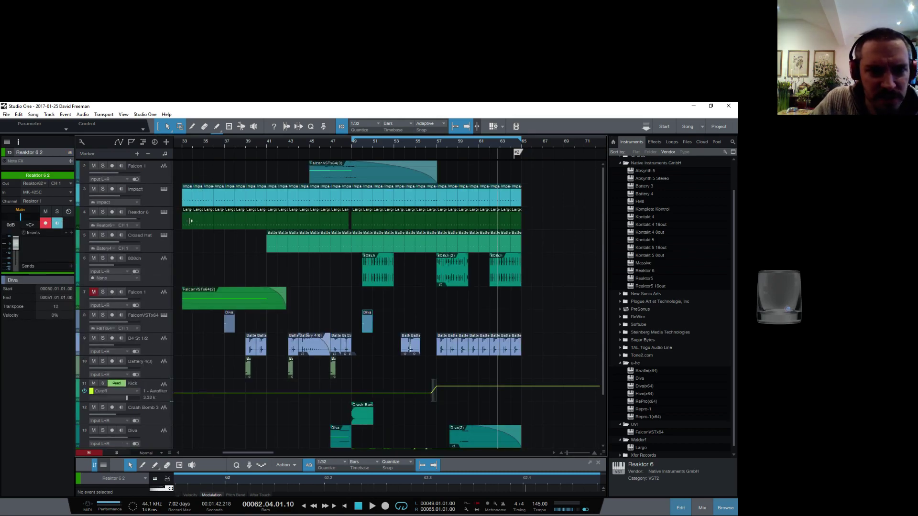
left_click(190, 220)
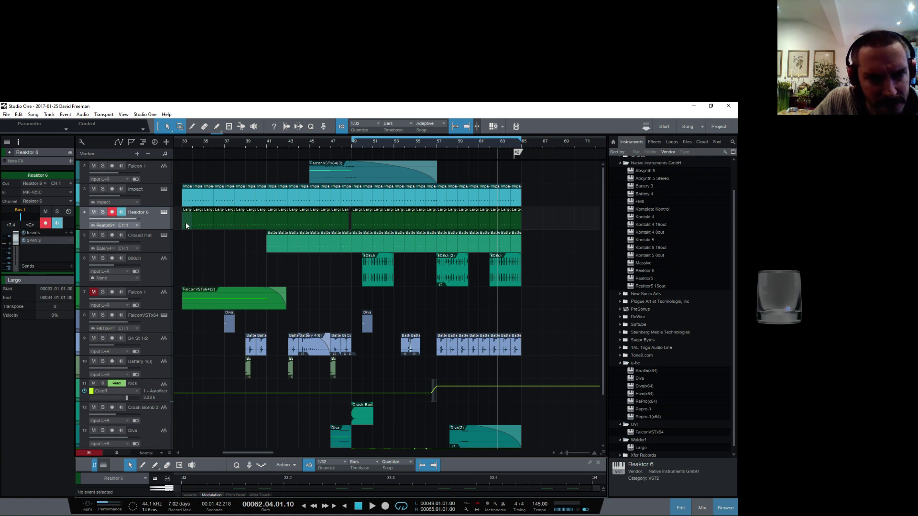
scroll(199, 158, "up", 4)
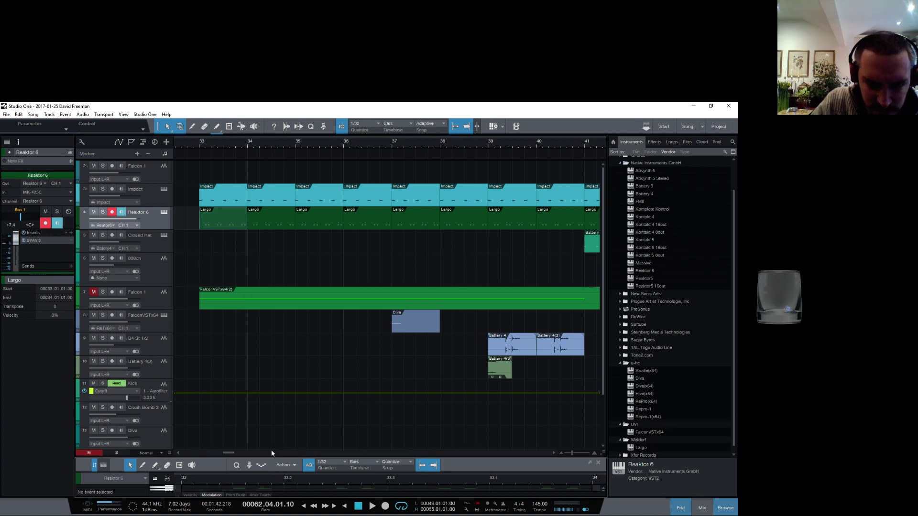
left_click_drag(271, 456, 239, 343)
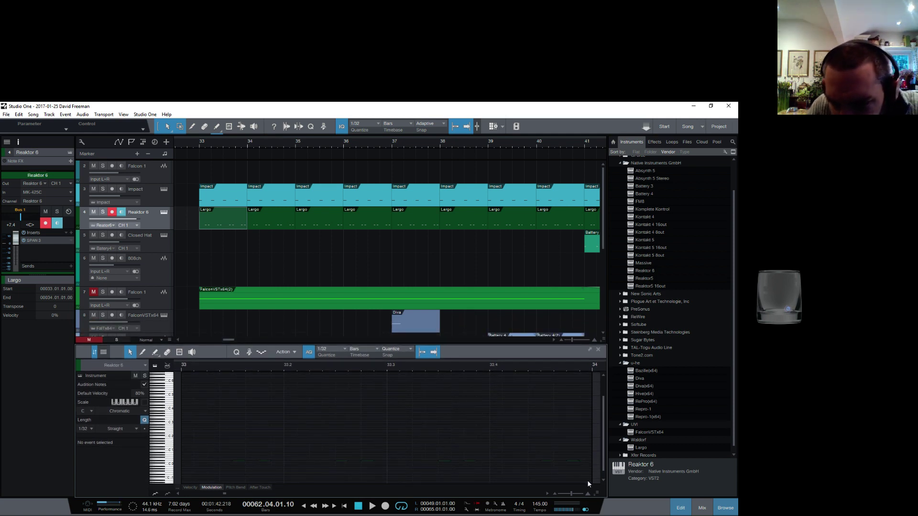
left_click_drag(573, 492, 569, 492)
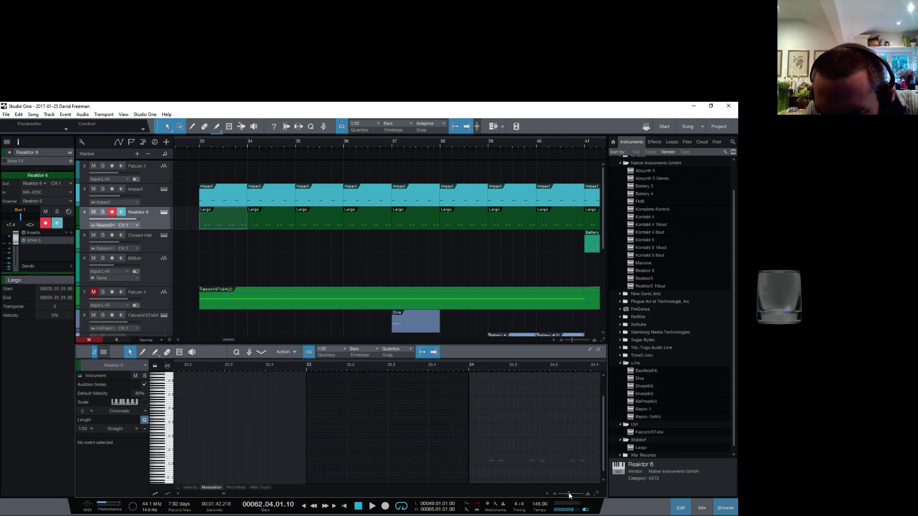
scroll(536, 420, "down", 3)
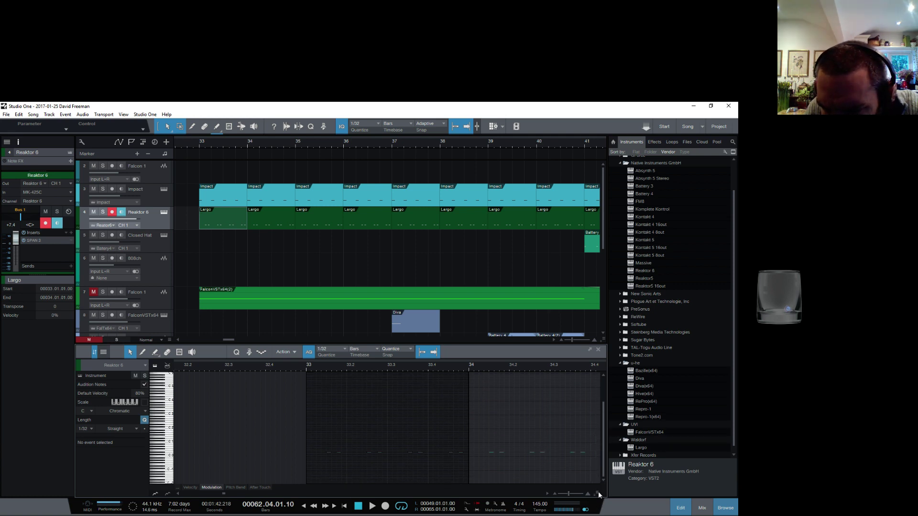
mouse_move(595, 492)
left_mouse_down()
mouse_move(598, 474)
mouse_move(598, 488)
left_mouse_up()
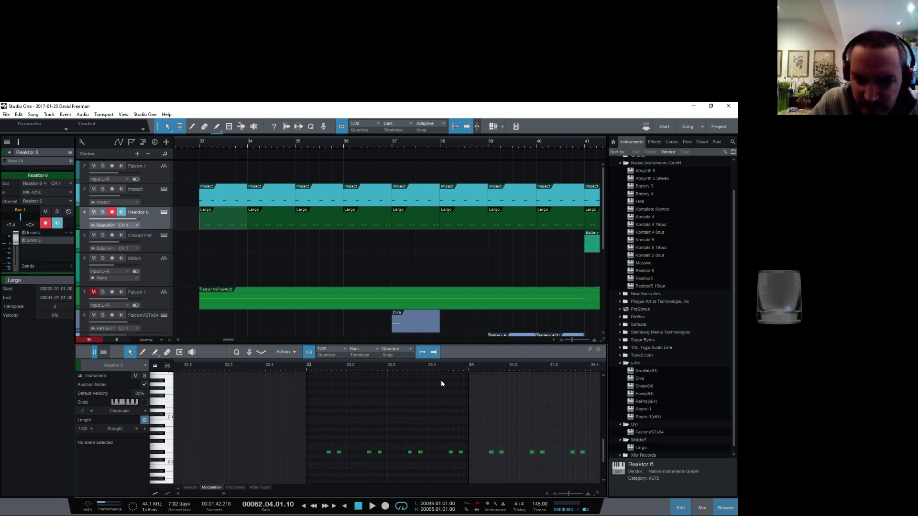
Draw an empty one-bar event on the Reaktor 6 2 track from bar 49 to bar 50 with the Paint tool
scroll(457, 281, "down", 6)
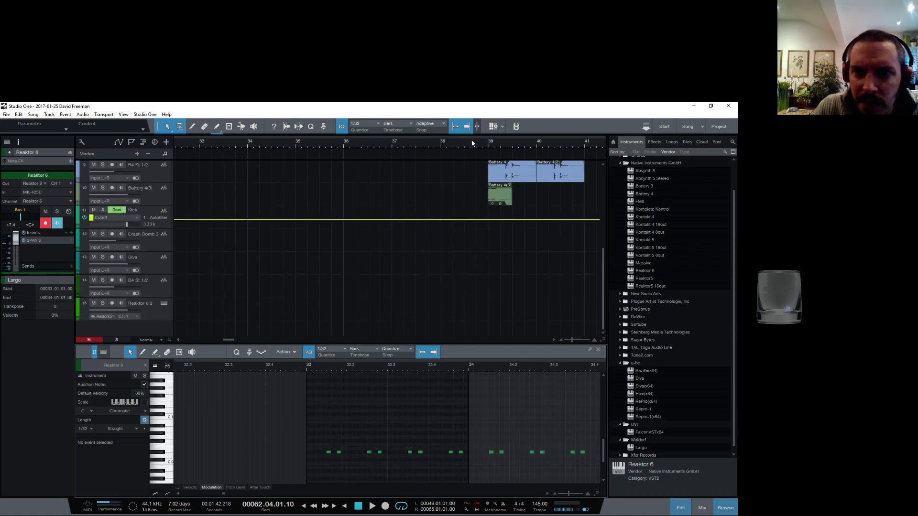
scroll(472, 144, "down", 8)
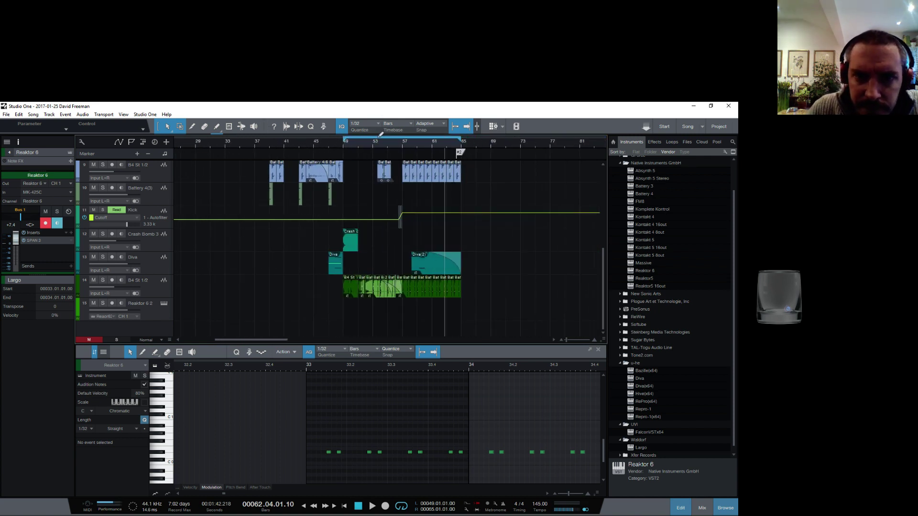
scroll(368, 147, "up", 4)
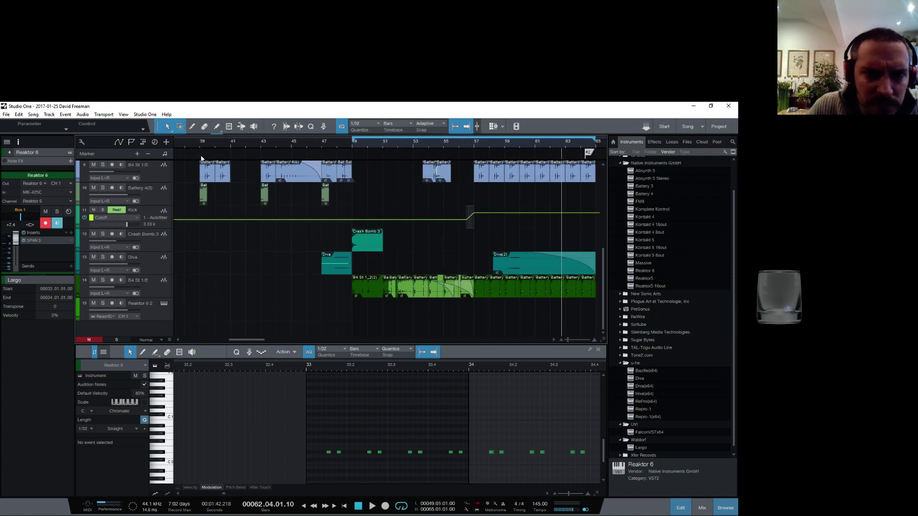
left_click(217, 127)
scroll(369, 146, "up", 8)
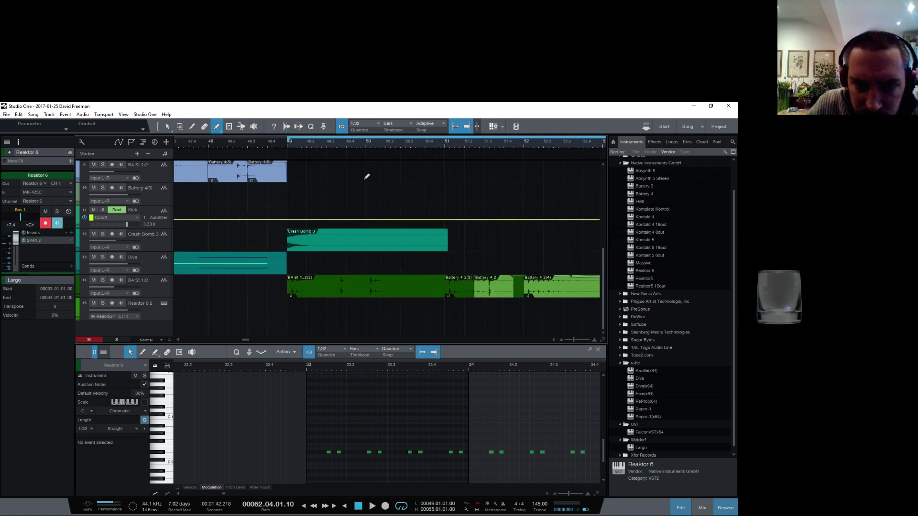
left_click_drag(290, 312, 369, 313)
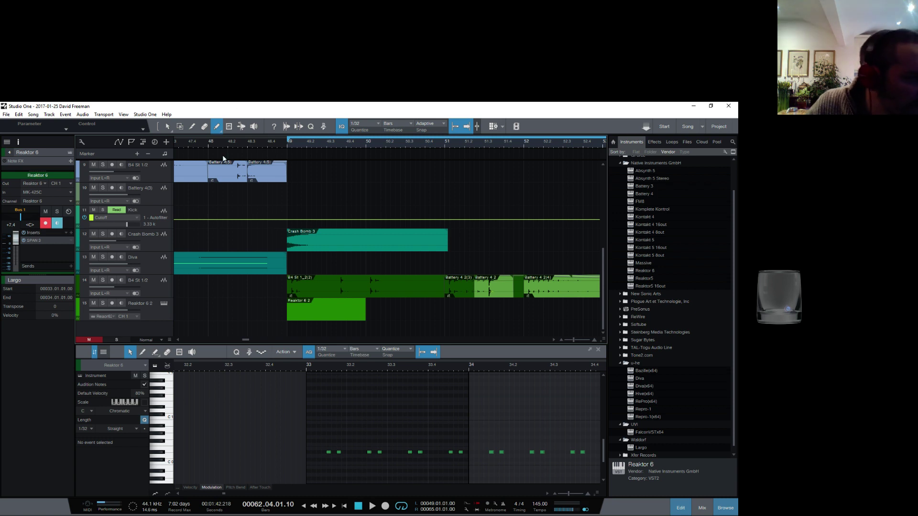
left_click(167, 126)
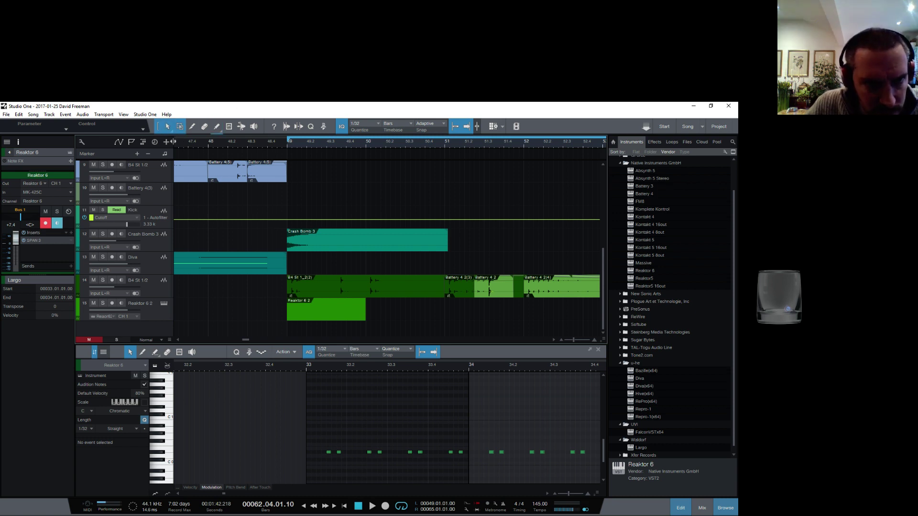
Fill beat 1 of the Reaktor 6 2 event with sixteenth-spaced notes D#4, D#3, D#4, D#3, lengthening the second D#4
left_click(313, 314)
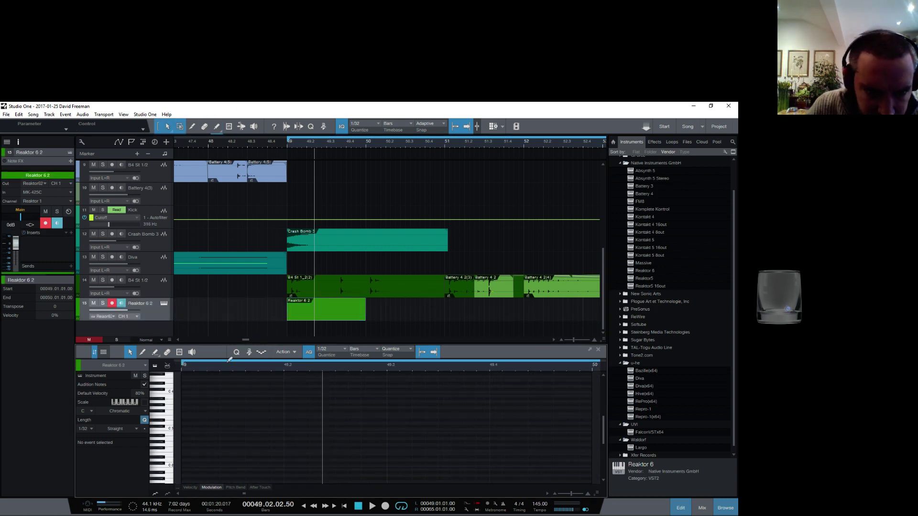
left_click_drag(229, 368, 219, 365)
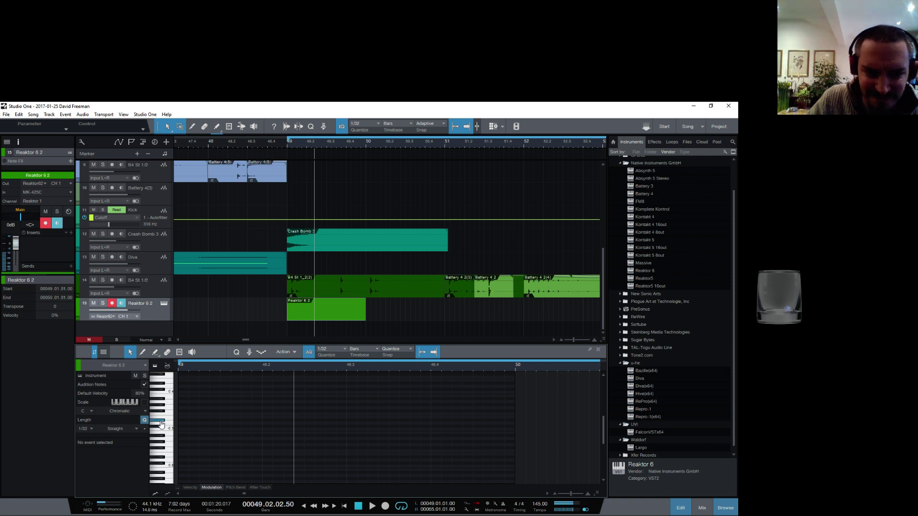
double_click(182, 420)
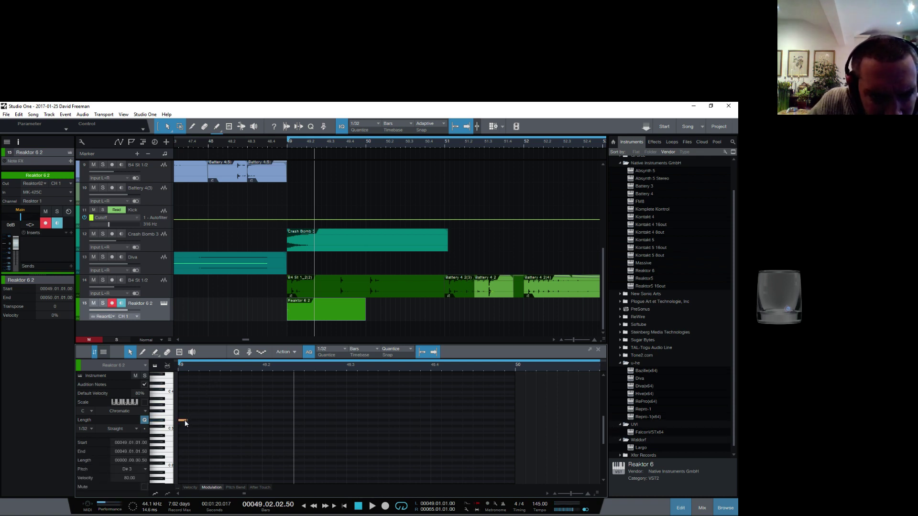
left_click_drag(183, 419, 189, 388)
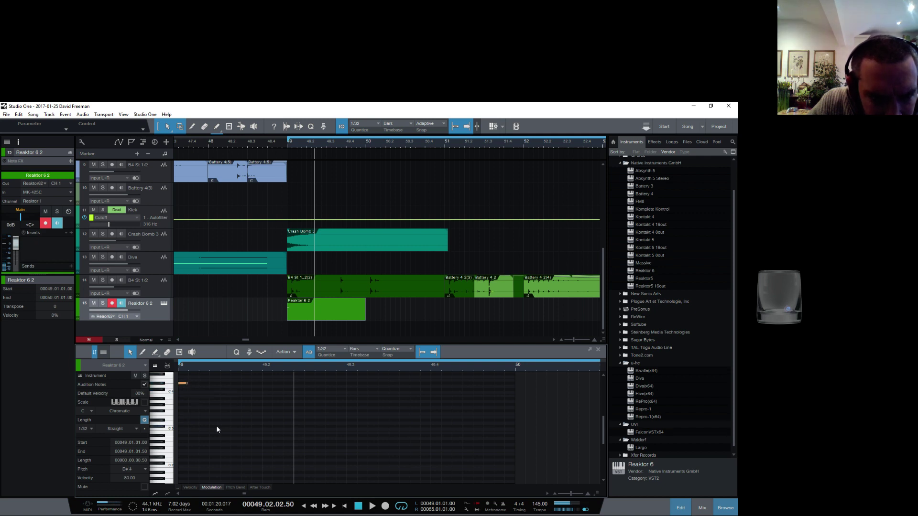
double_click(222, 383)
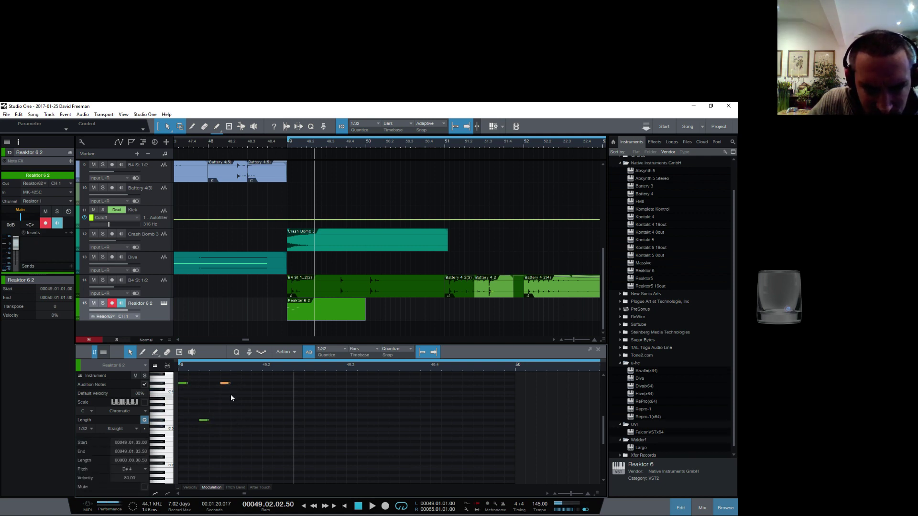
left_click_drag(231, 384, 251, 384)
double_click(246, 420)
Add sixteenth-spaced notes D#3, D#4, D#4, D#3 across beat 2 of bar 49, lengthening the second D#4
left_click(267, 419)
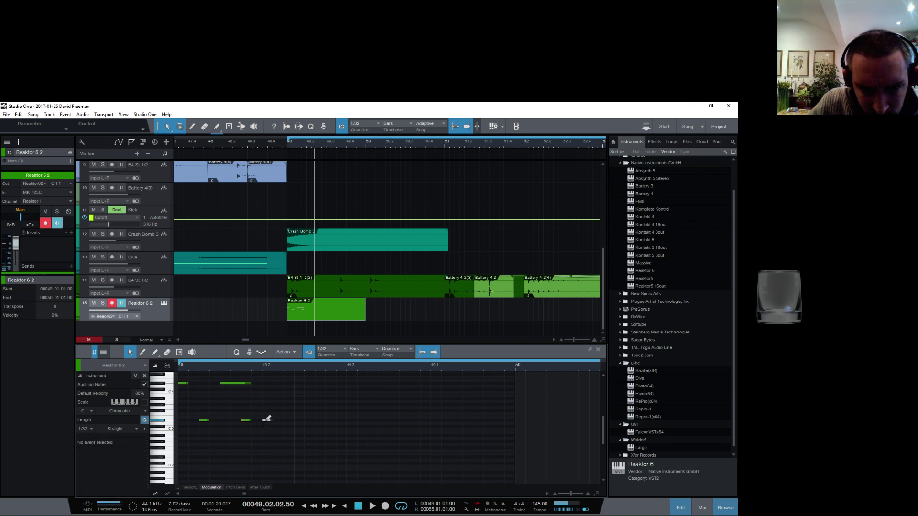
double_click(266, 419)
double_click(288, 384)
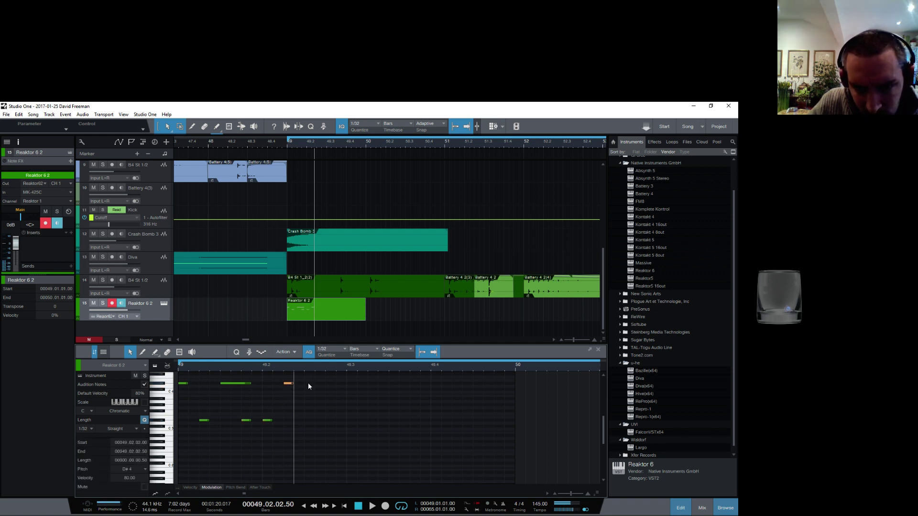
double_click(307, 382)
left_click_drag(316, 383, 336, 384)
double_click(330, 420)
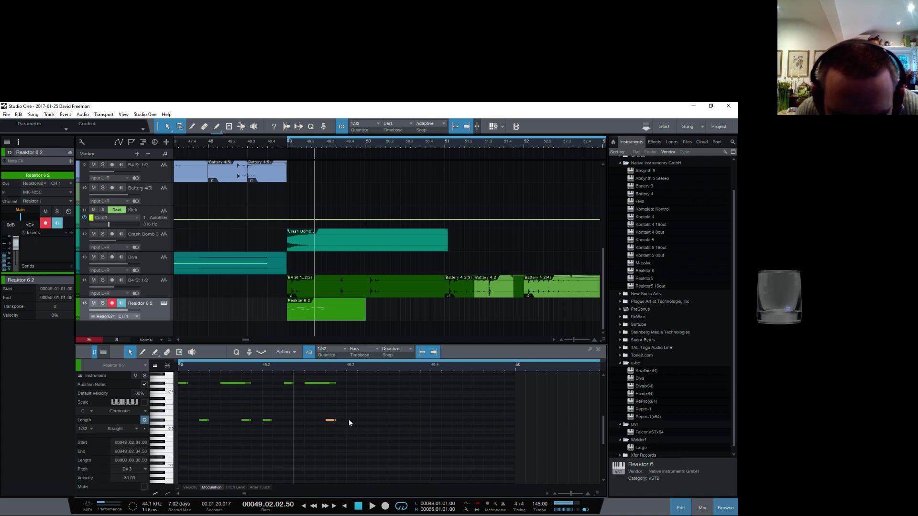
scroll(401, 391, "up", 1)
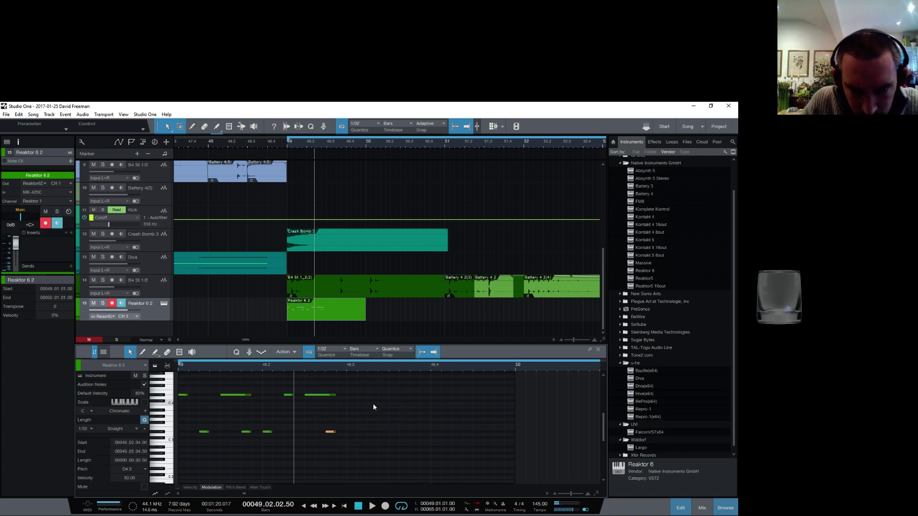
Add sixteenth-spaced notes C#4, D#4, D#4, D#3 across beat 3 of bar 49, lengthening the D#3
double_click(352, 401)
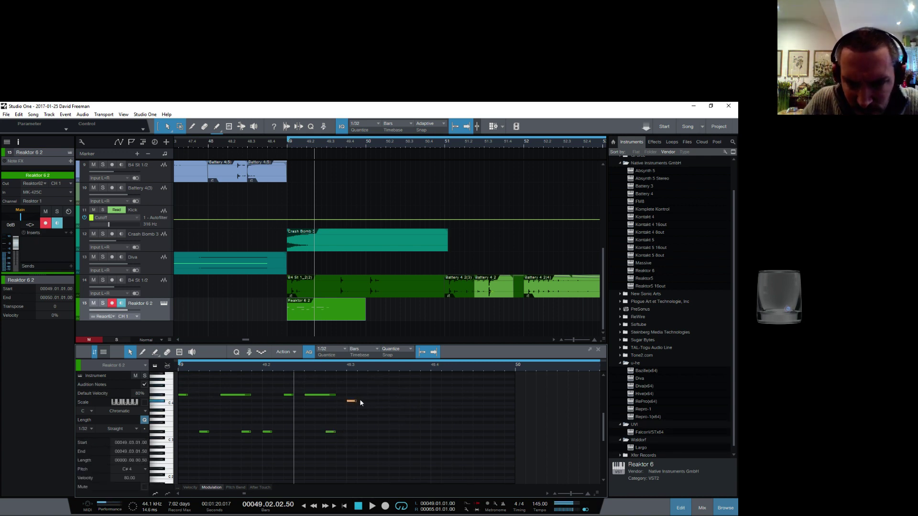
double_click(373, 395)
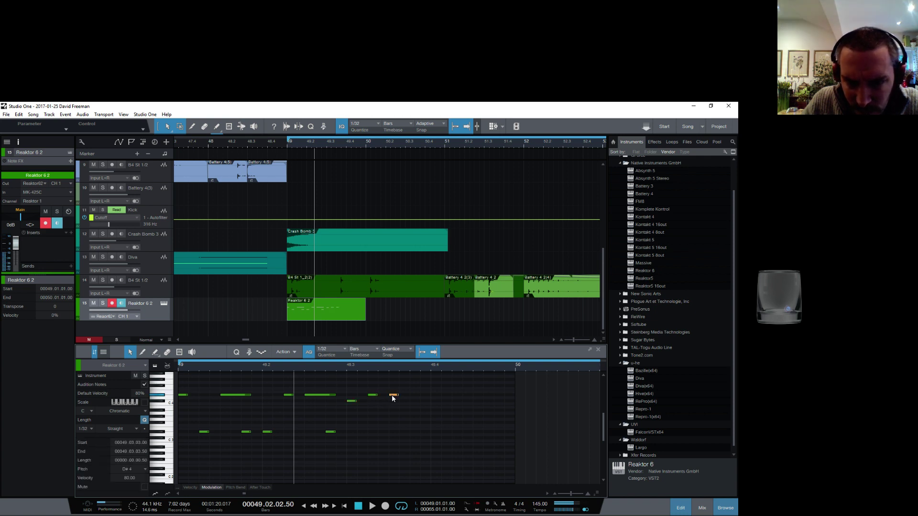
double_click(422, 432)
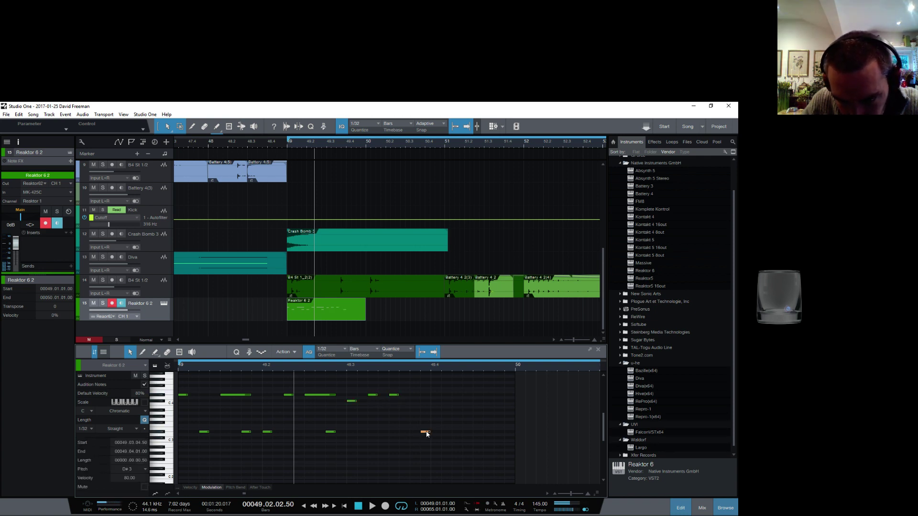
left_click_drag(421, 429, 441, 431)
Complete beat 4 of bar 49 with sixteenth-spaced notes D#4, D#3, C#4, D#4, lengthening the C#4, and return the playhead to bar 49
double_click(437, 395)
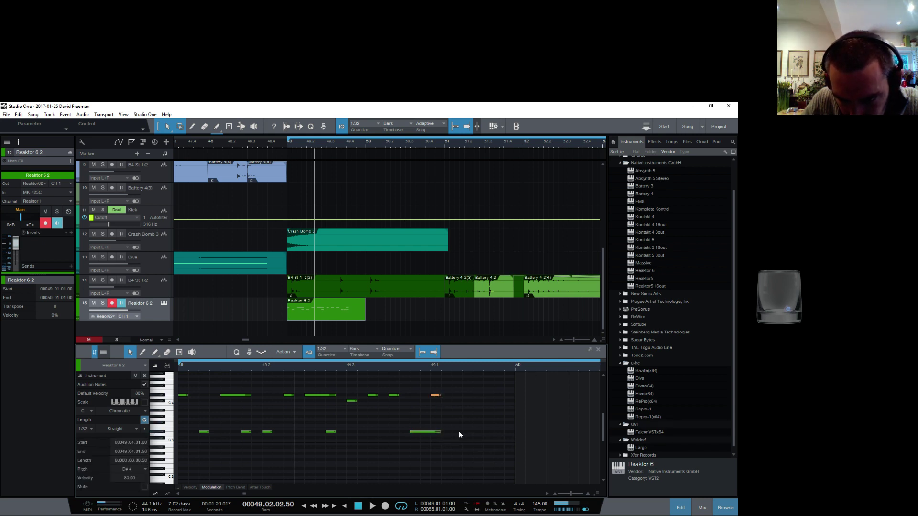
double_click(458, 431)
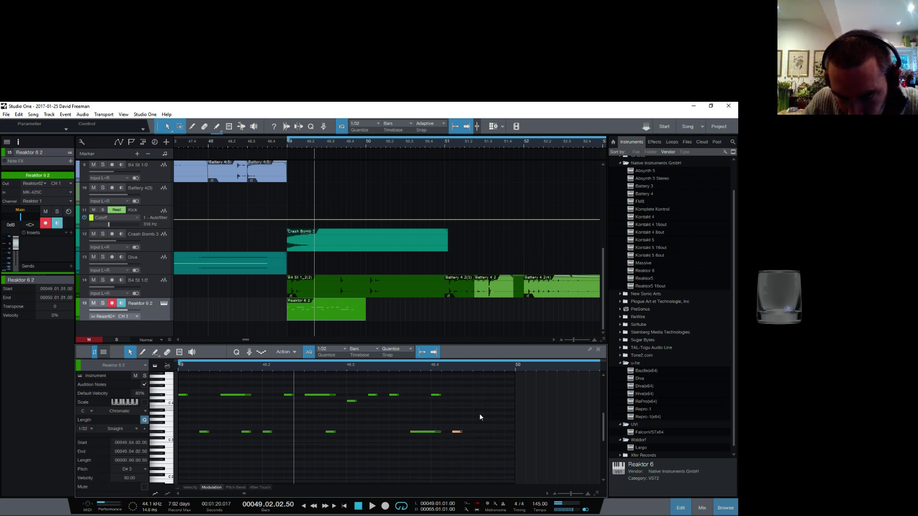
double_click(480, 401)
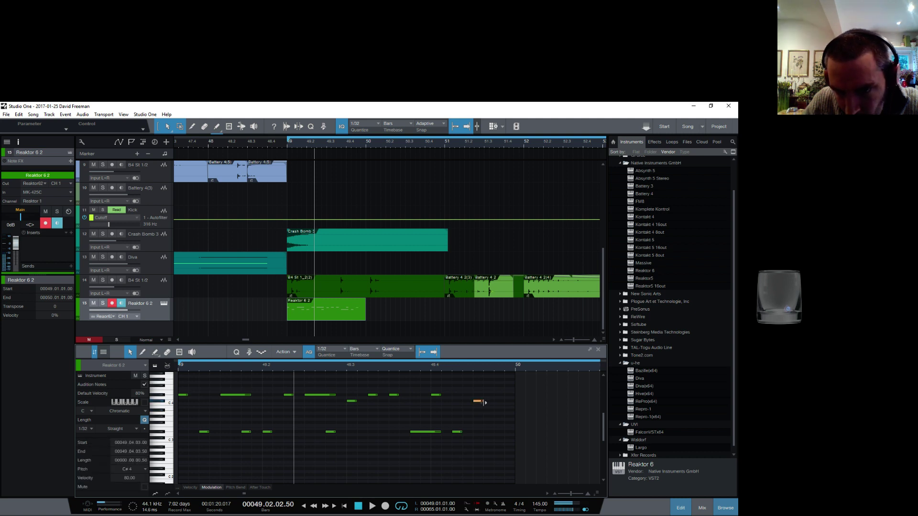
left_click_drag(483, 401, 498, 396)
double_click(500, 395)
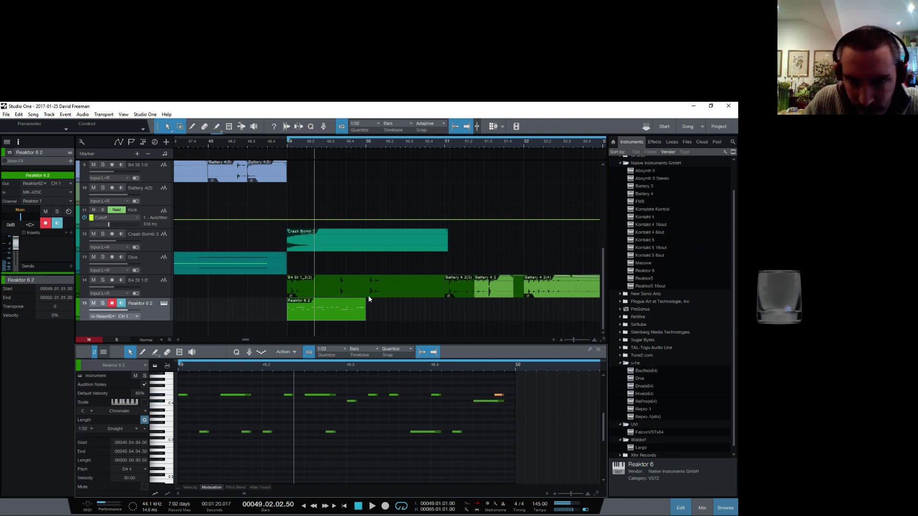
key("KP_0")
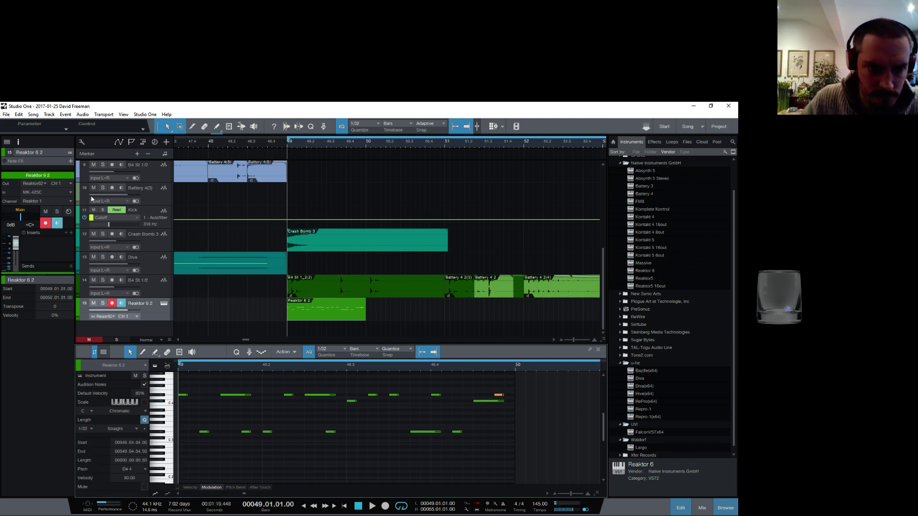
Extend the Reaktor 6 2 event by one bar so that it ends at bar 51
left_click_drag(362, 141, 312, 139)
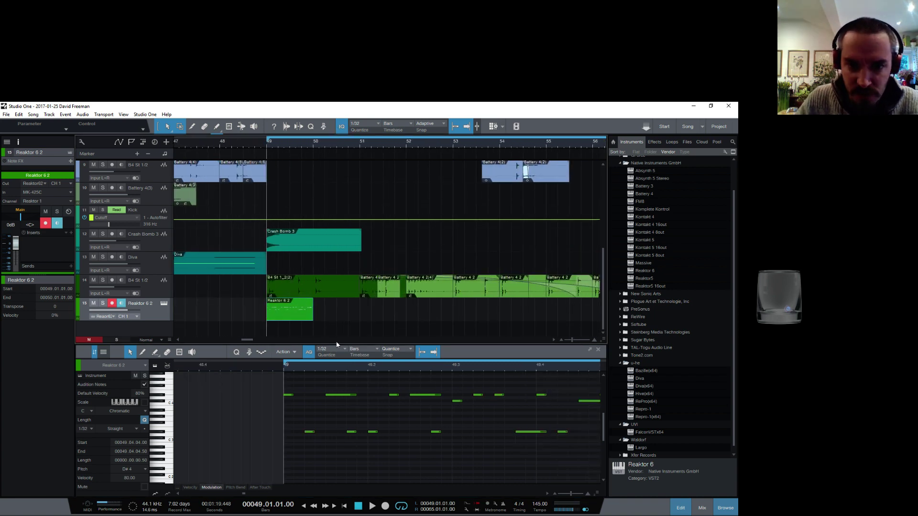
left_click_drag(367, 313, 358, 317)
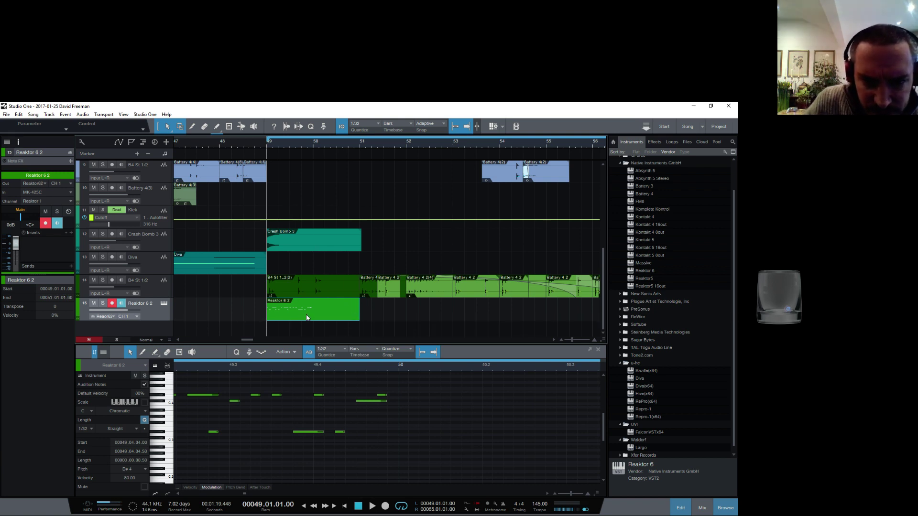
left_click_drag(385, 365, 371, 359)
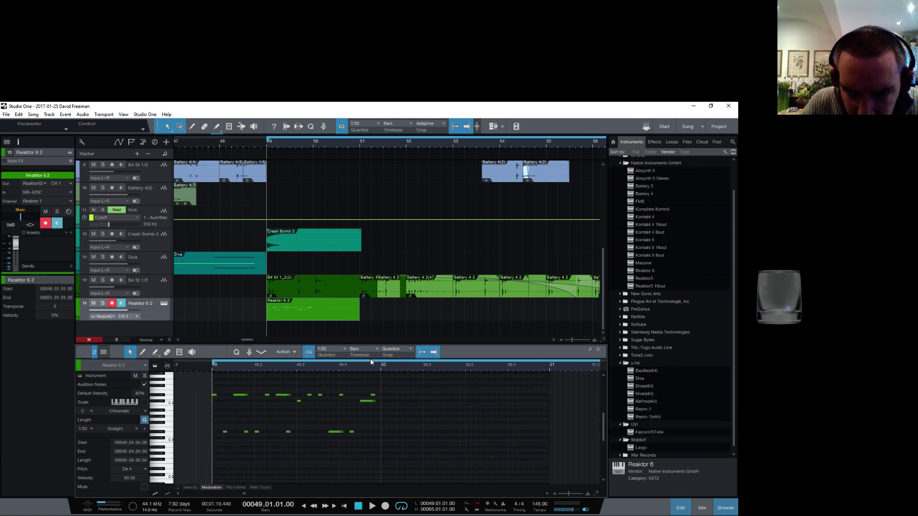
Readjust the C#4 note at 49.04.03 to a length of 0.00.01.50 and enlarge the controller lane below the notes
key("ctrl+z")
left_click(362, 400)
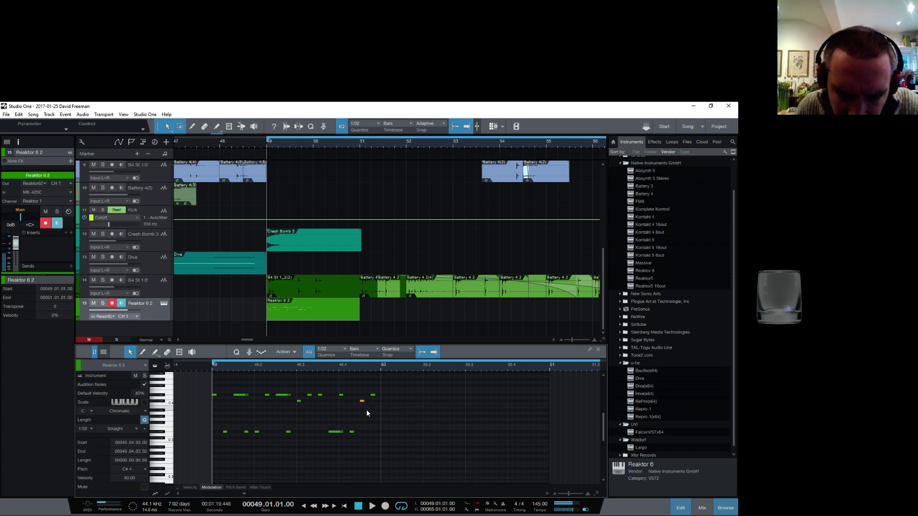
left_click_drag(319, 486, 329, 463)
left_click_drag(364, 389, 376, 389)
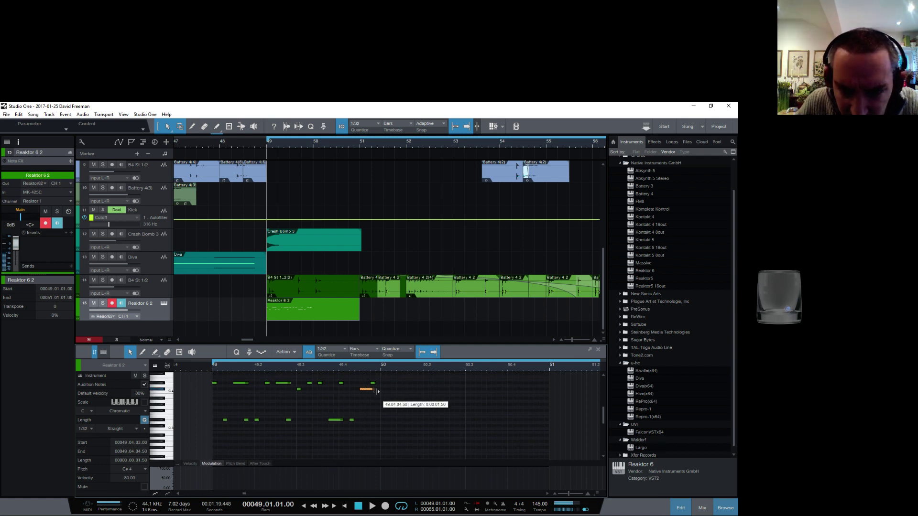
Show the note velocities, raise the velocity within beat 3, and lower the velocities of the earlier notes and the beat 4 notes
left_click(190, 463)
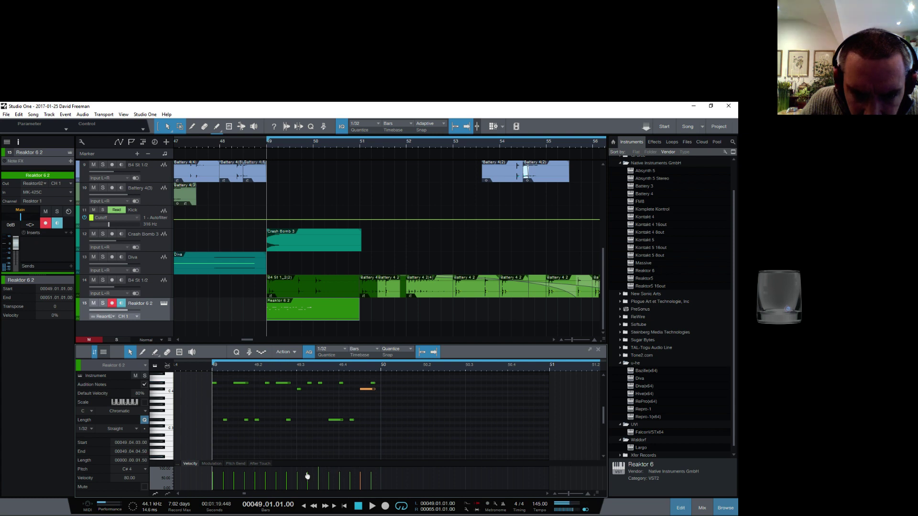
left_click_drag(307, 477, 315, 473)
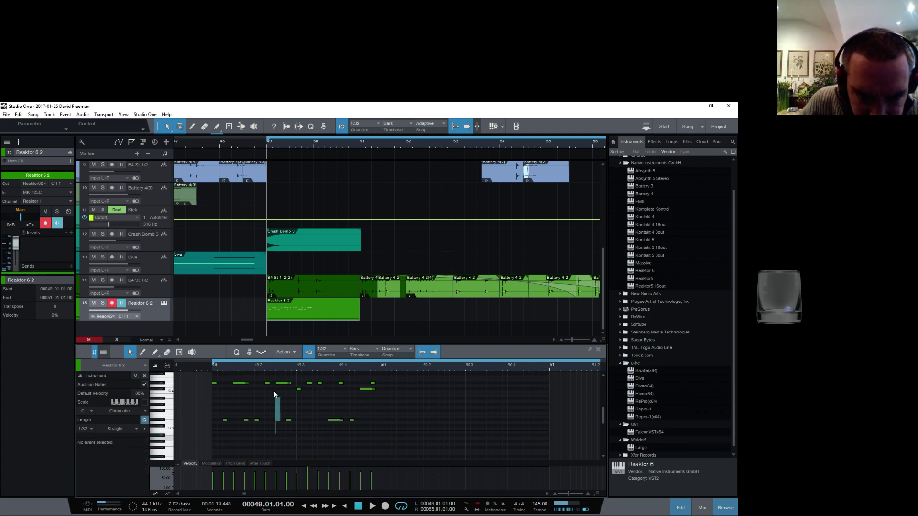
left_click_drag(281, 441, 202, 373)
left_click_drag(275, 477, 275, 481)
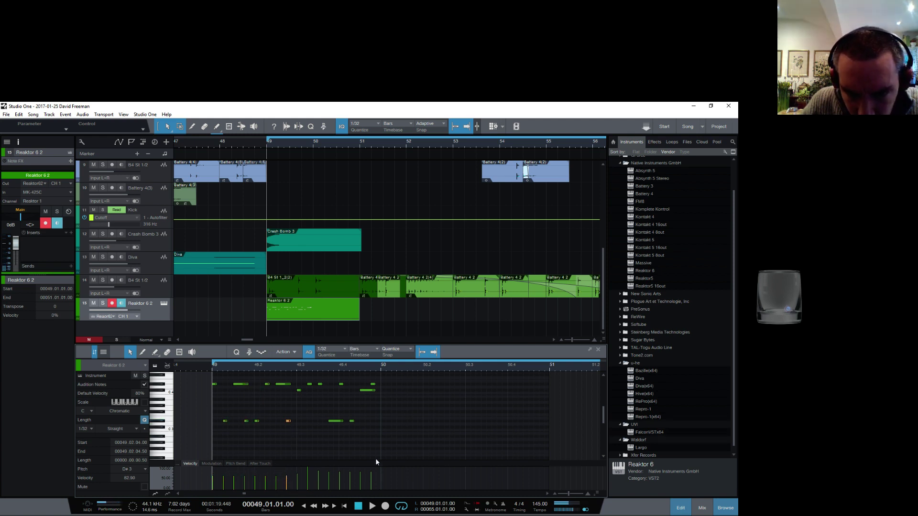
left_click_drag(378, 430, 329, 379)
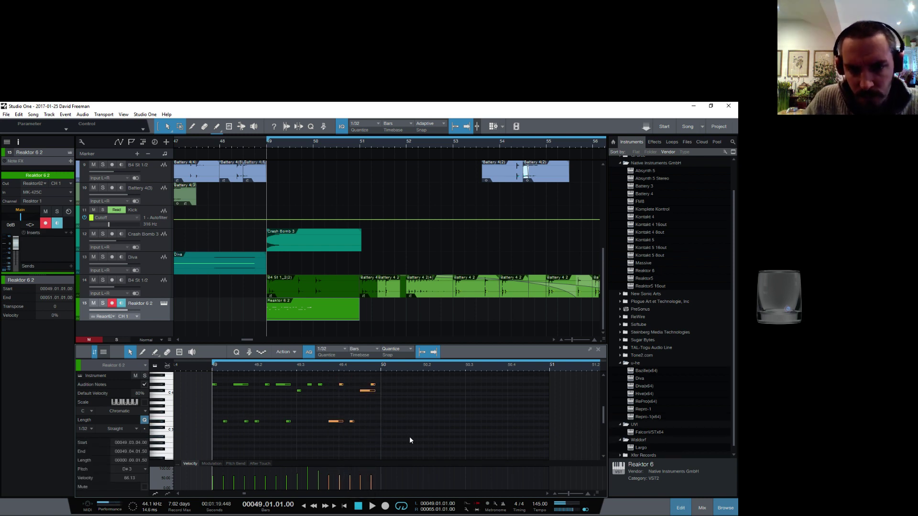
Duplicate all the notes of bar 49 into bar 50 of the Reaktor 6 2 event
left_click_drag(409, 437, 196, 381)
key("ctrl+d")
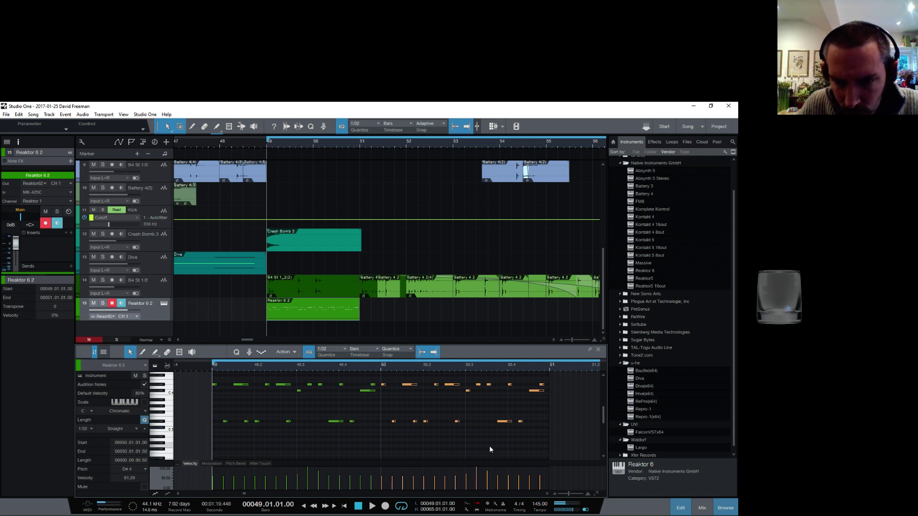
left_click(377, 404)
Repitch bar 50's notes: the long note at 50.01.03 to F3, and those at 50.03.01, 50.03.03 and 50.04.03 to D#3
left_click_drag(383, 386, 410, 414)
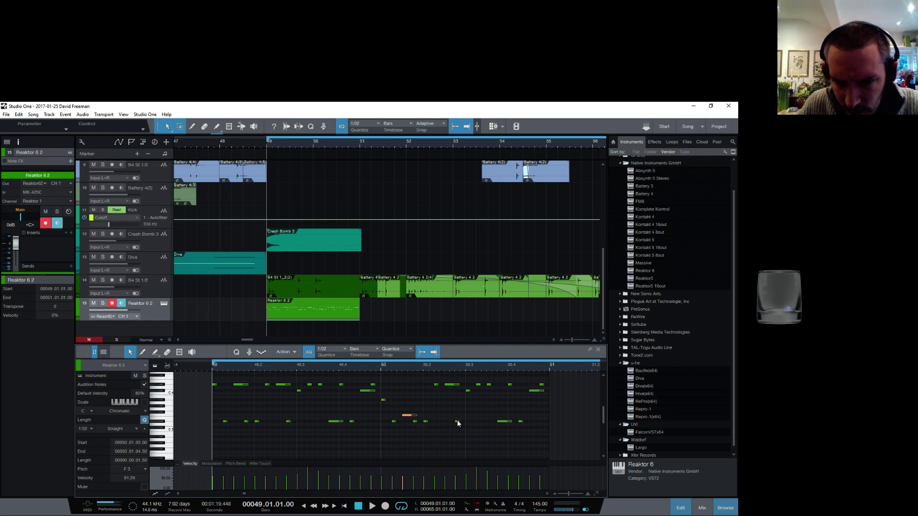
mouse_move(459, 420)
left_mouse_down()
mouse_move(456, 400)
mouse_move(468, 424)
left_mouse_up()
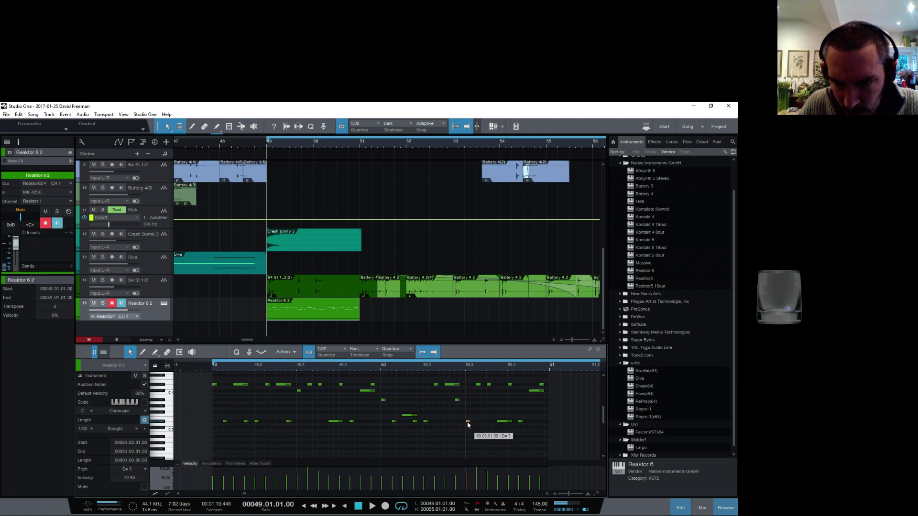
left_click_drag(489, 385, 490, 424)
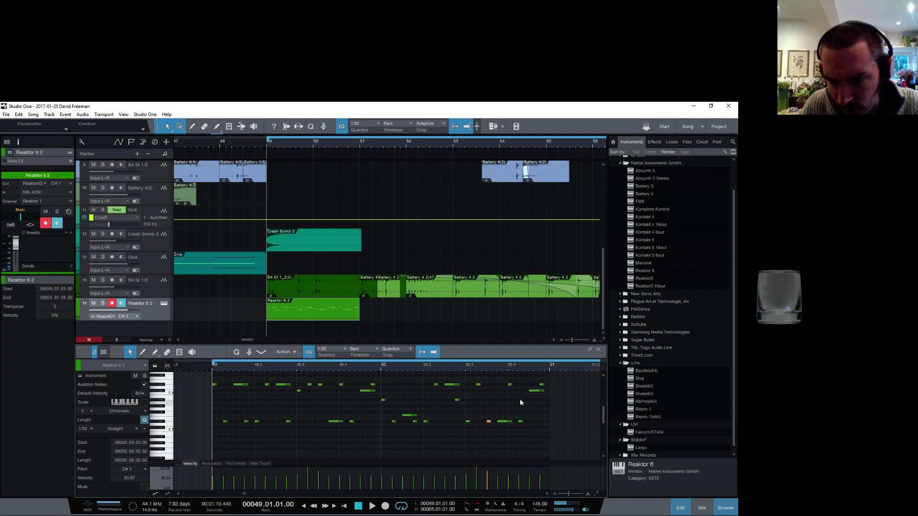
left_click_drag(536, 390, 538, 421)
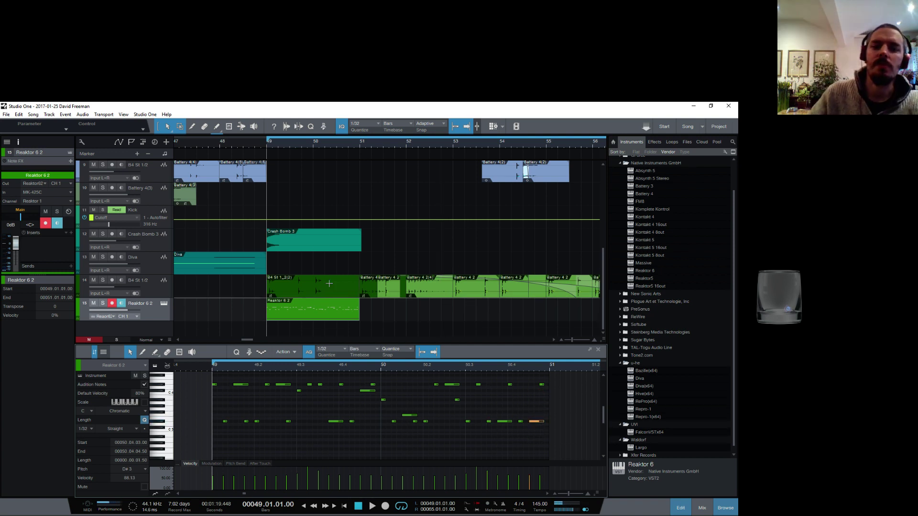
Solo the Reaktor 6 2 track and repeatedly duplicate its two-bar event until the part reaches bar 65
left_click(103, 304)
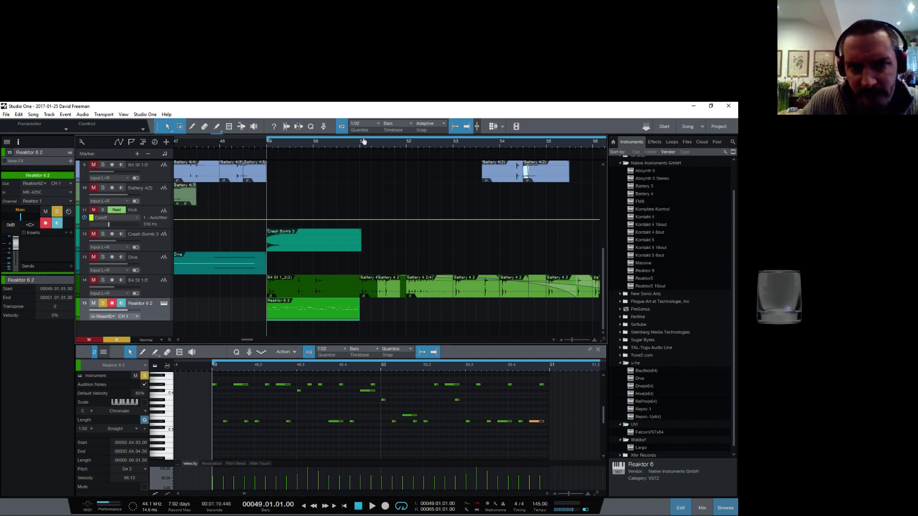
left_click_drag(364, 142, 251, 131)
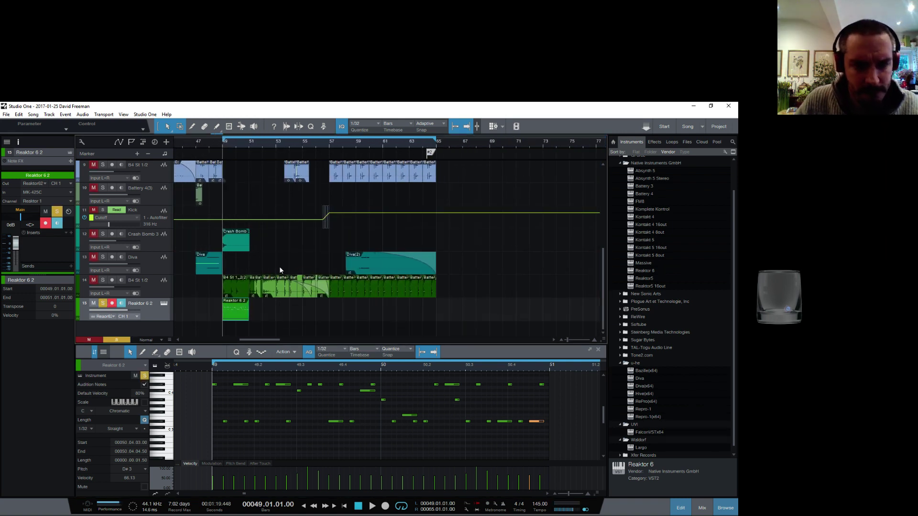
key("d")
key("d")
key("d")
key("d")
key("d")
key("d")
key("d")
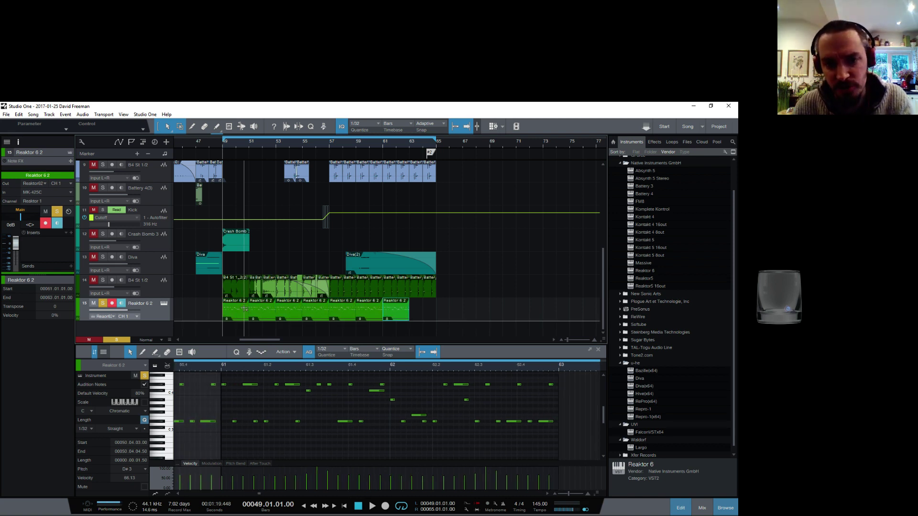
Play the soloed part, open its Reaktor instrument, and sweep the Acid Filter cutoff up to about 0.42
key("space")
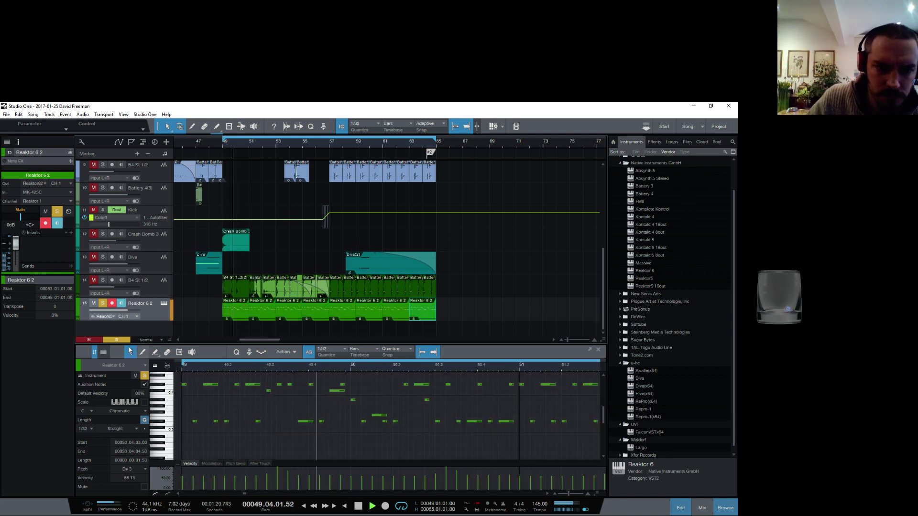
left_click(164, 304)
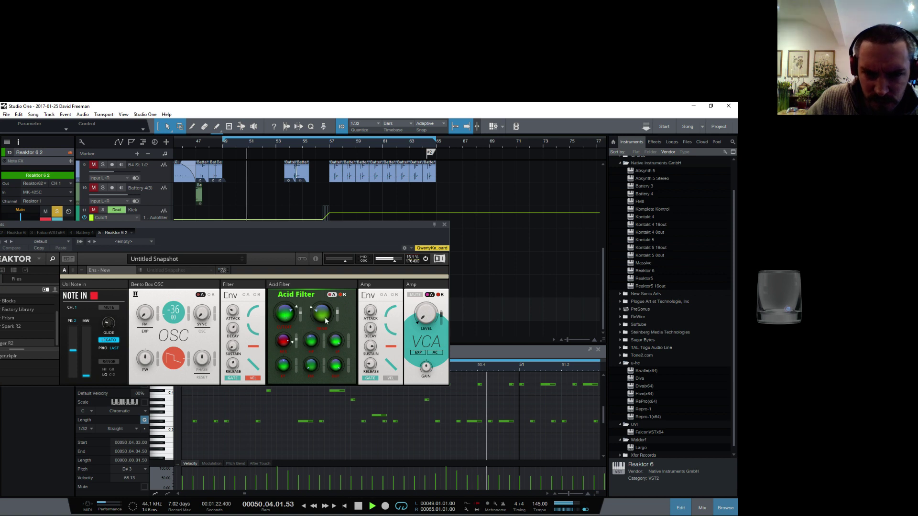
left_click_drag(400, 263, 393, 263)
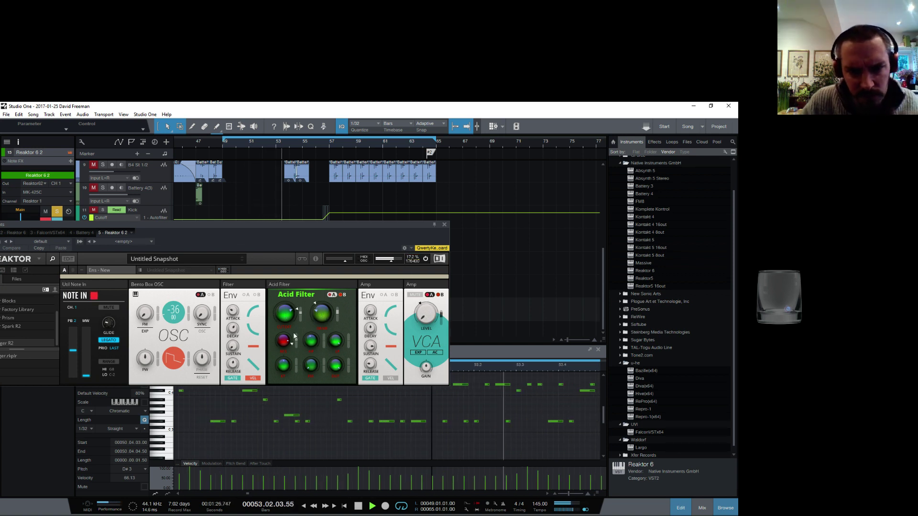
left_click_drag(284, 315, 279, 414)
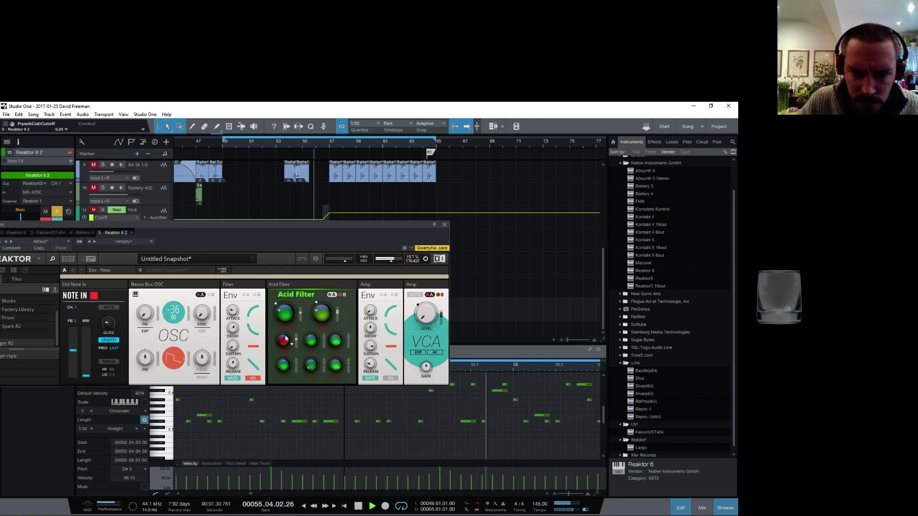
left_click_drag(323, 320, 285, 294)
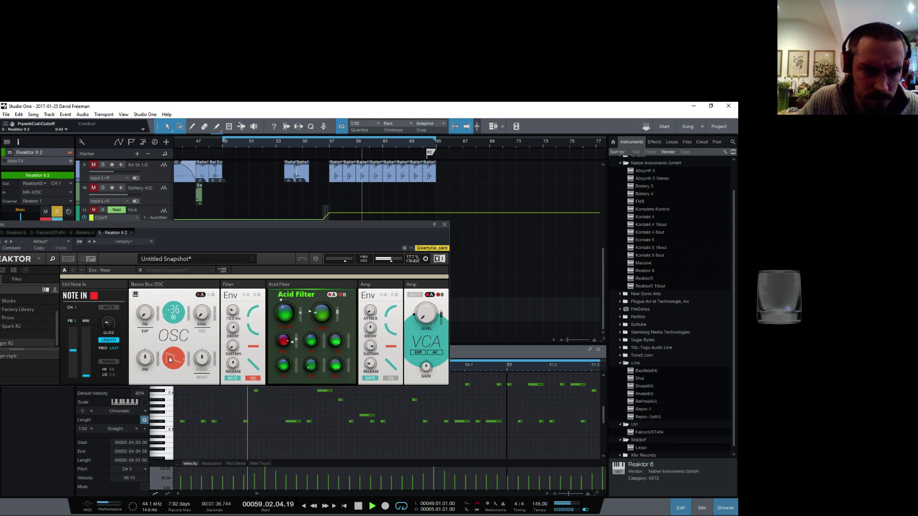
Change the oscillator wave to a pulse shape, set the Acid Filter HP to 0.30, and close the Reaktor window
mouse_move(173, 360)
left_mouse_down()
mouse_move(170, 399)
mouse_move(171, 345)
left_mouse_up()
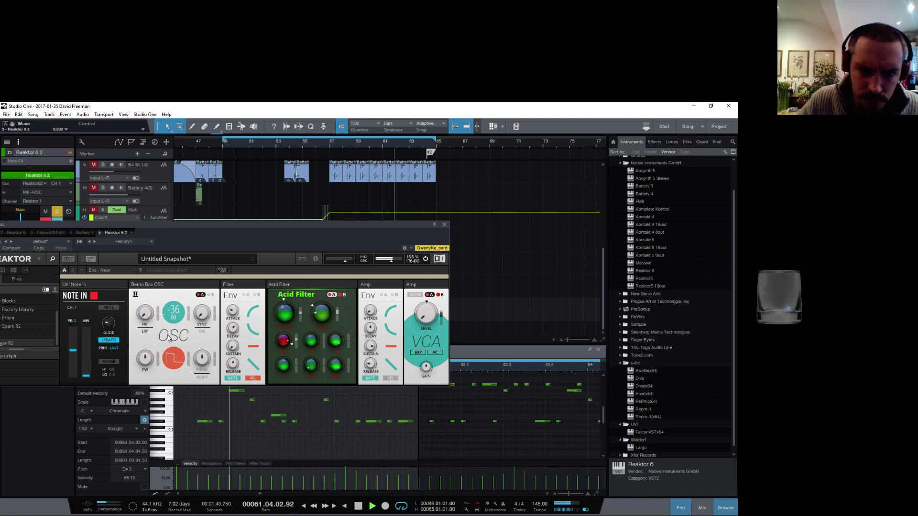
left_click_drag(278, 327, 310, 352)
left_click(312, 365)
left_click_drag(298, 226, 398, 252)
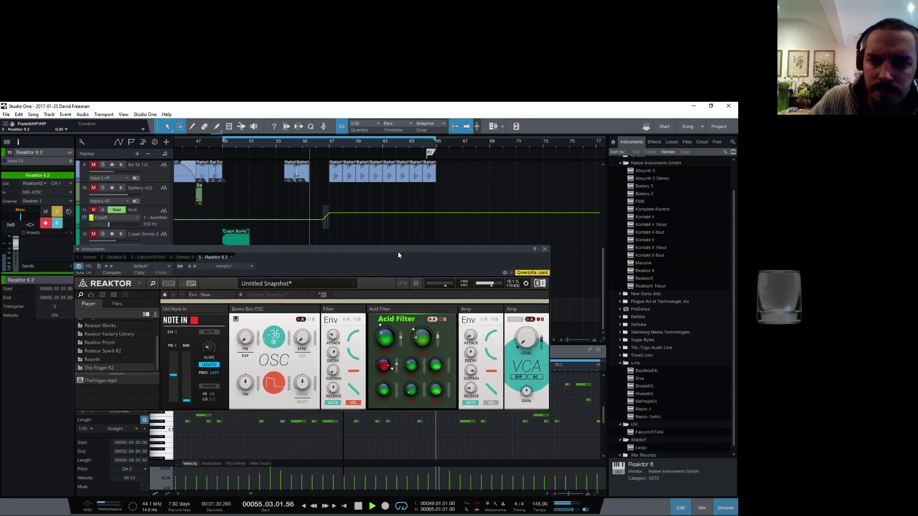
left_click(544, 250)
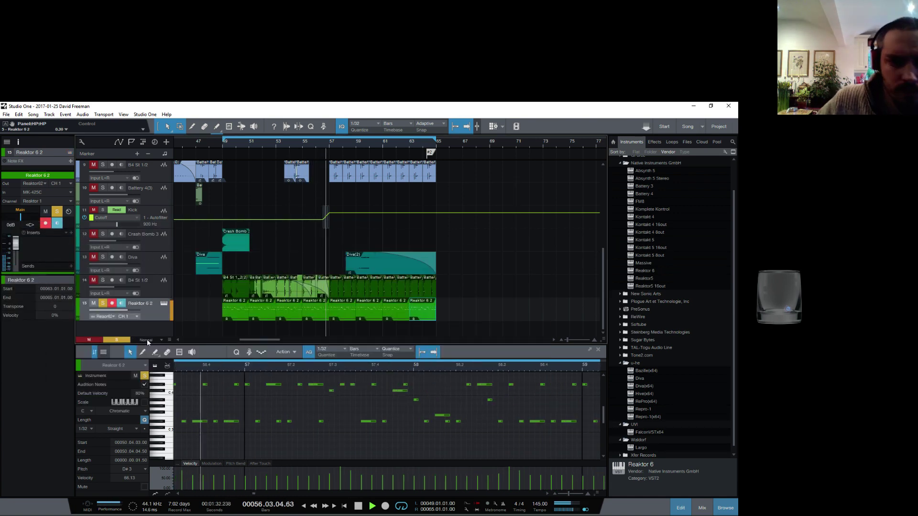
Add Guitar Rig 5 from the Native Instruments effects as an insert on the Reaktor 6 2 channel
left_click(33, 281)
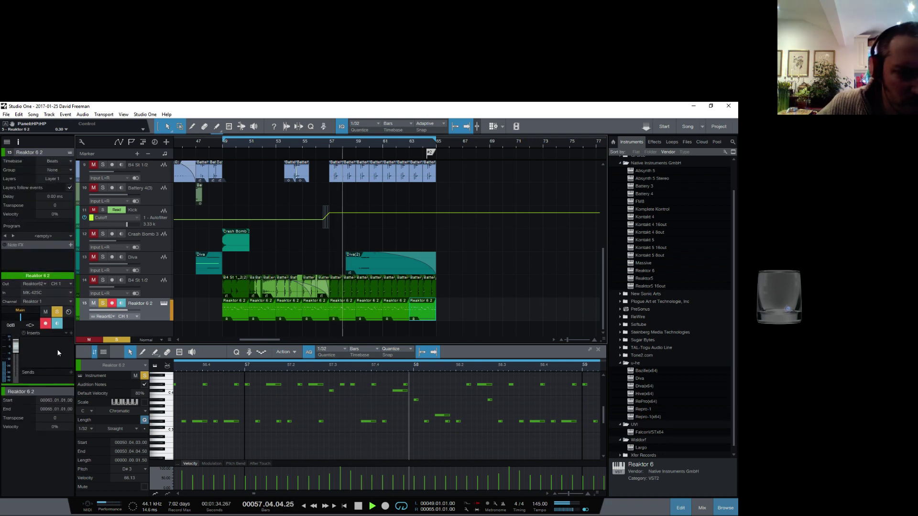
left_click(71, 332)
scroll(130, 224, "down", 2)
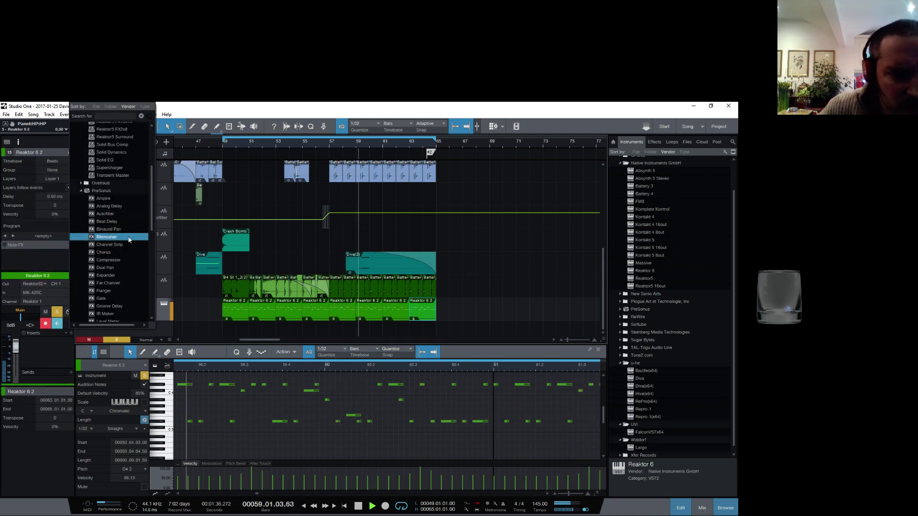
key("Down")
key("Down")
key("Down")
key("Down")
key("Down")
key("Down")
key("Down")
key("Down")
key("Down")
key("Down")
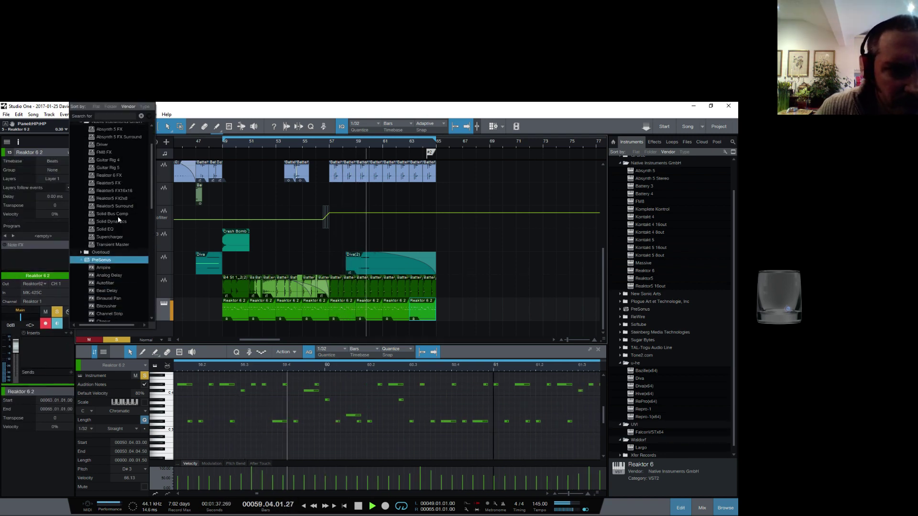
double_click(118, 167)
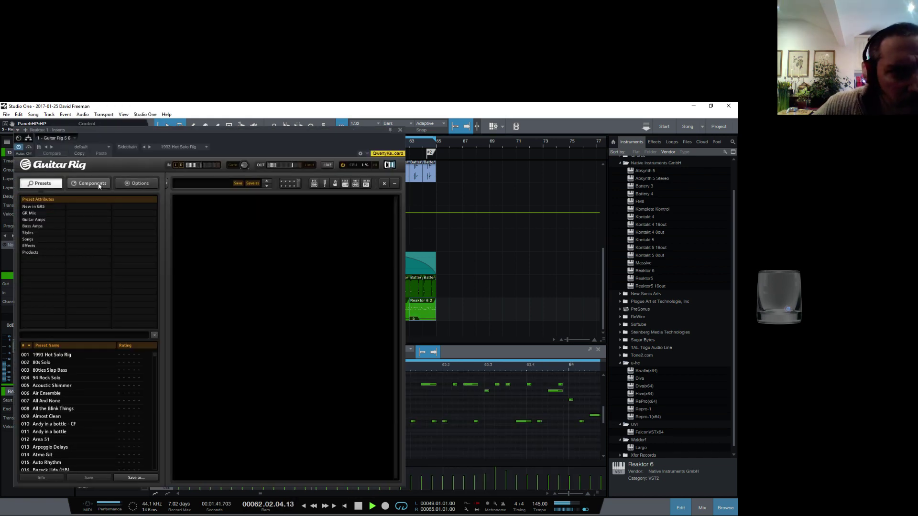
Add the Citrus amplifier with its matched cabinet to the empty Guitar Rig rack
left_click(98, 184)
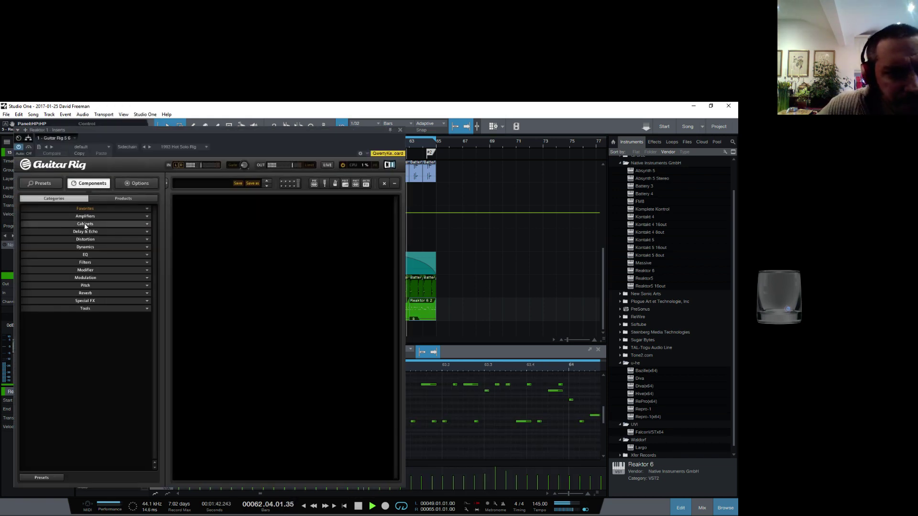
left_click(98, 217)
left_click_drag(51, 256, 230, 237)
scroll(157, 412, "down", 3)
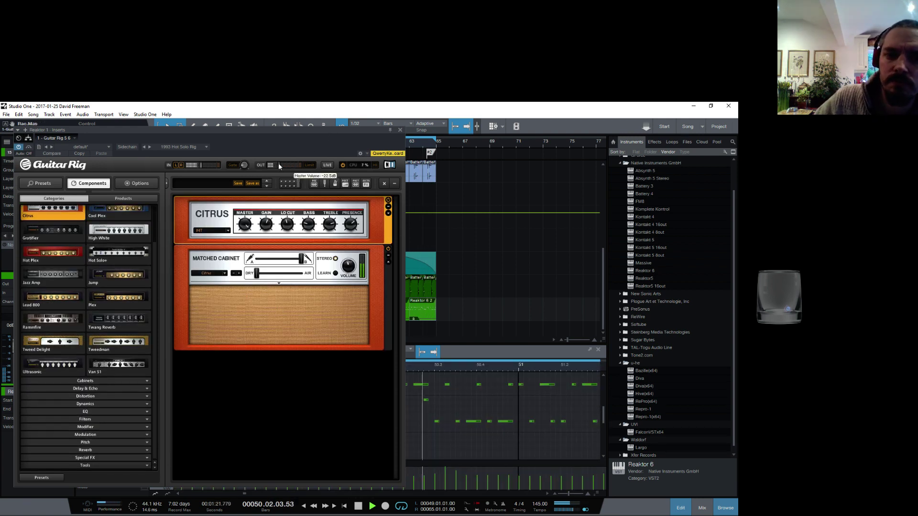
Add two Split modules, placing the Citrus amp in branch B of the first and the Matched Cabinet in branch B of the second
left_click(128, 466)
left_click_drag(53, 458, 246, 399)
left_click(194, 244)
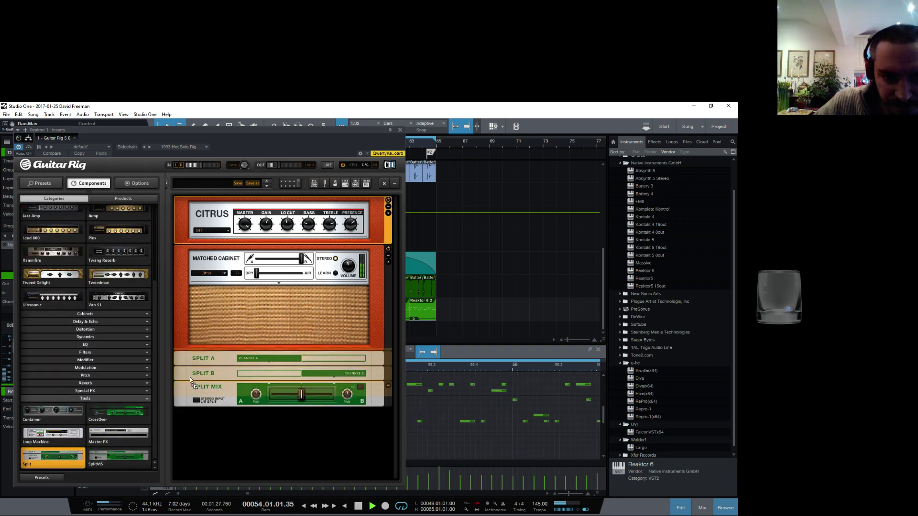
left_click_drag(187, 379, 188, 381)
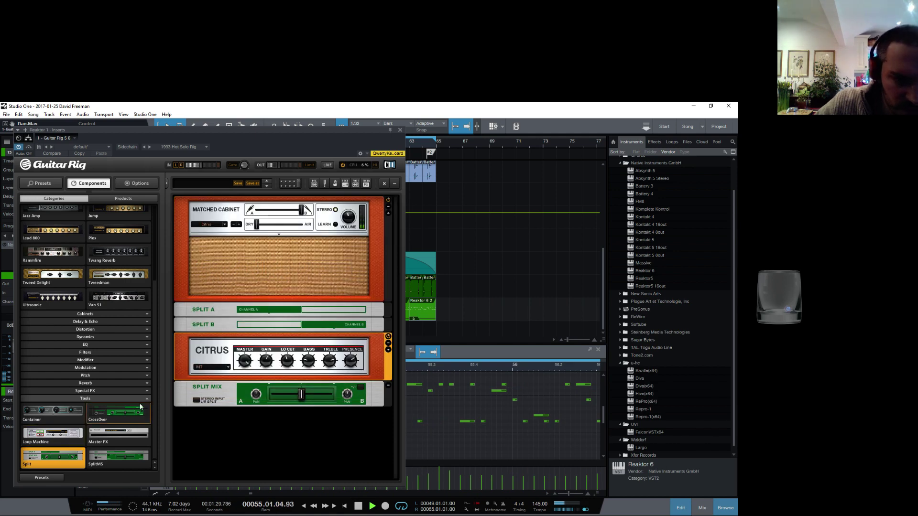
left_click_drag(59, 457, 203, 436)
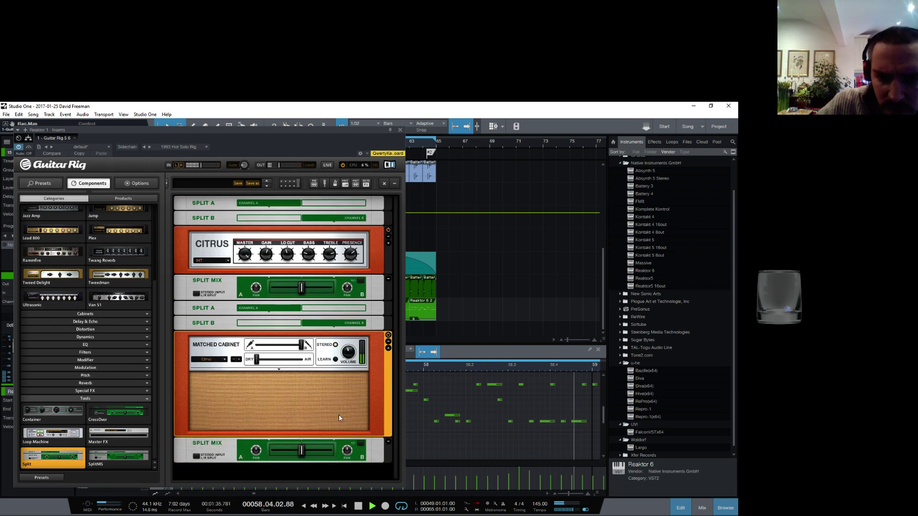
Raise the Matched Cabinet's Dry/Air balance to about halfway and set the cabinet split's crossfade slightly toward A
left_click_drag(301, 450, 354, 460)
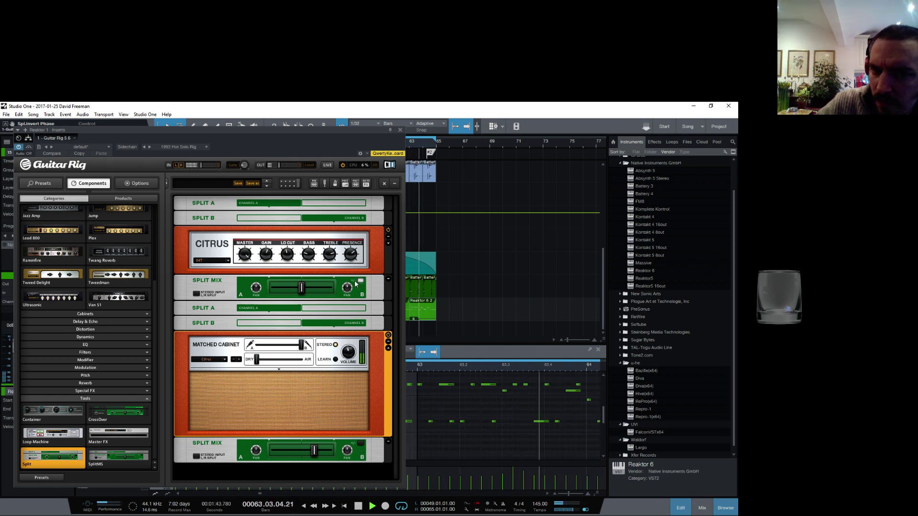
left_click_drag(257, 360, 270, 360)
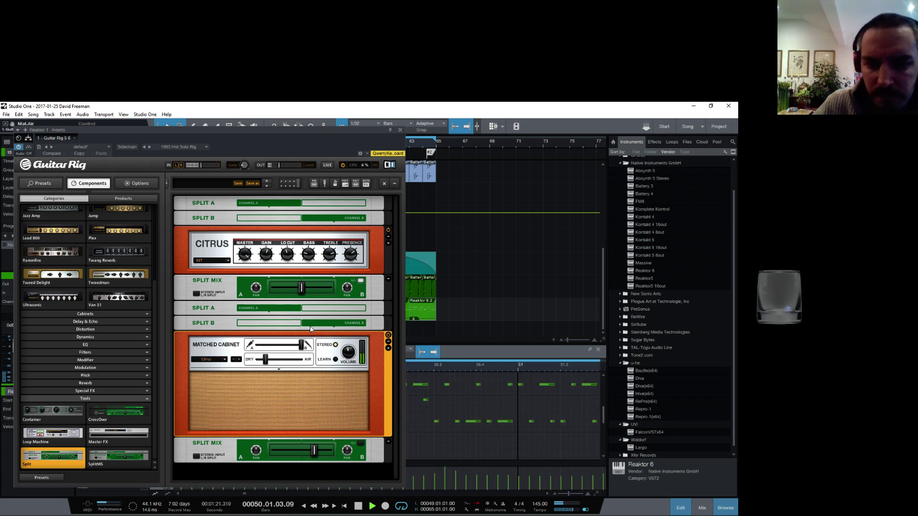
left_click_drag(314, 451, 296, 454)
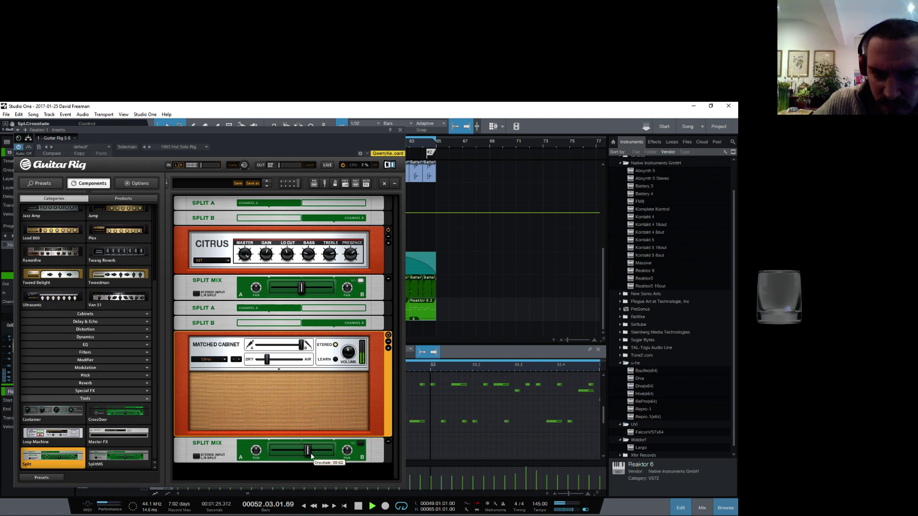
left_click_drag(266, 359, 283, 360)
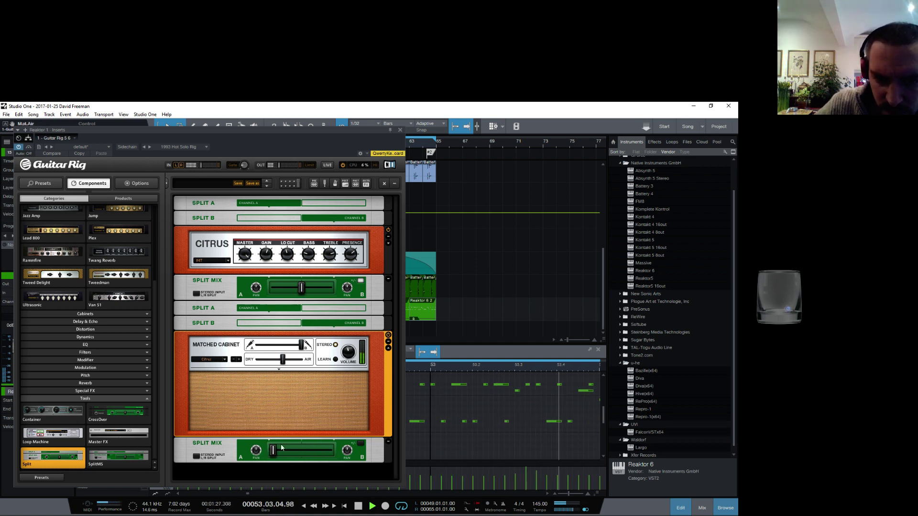
left_click_drag(274, 452, 302, 451)
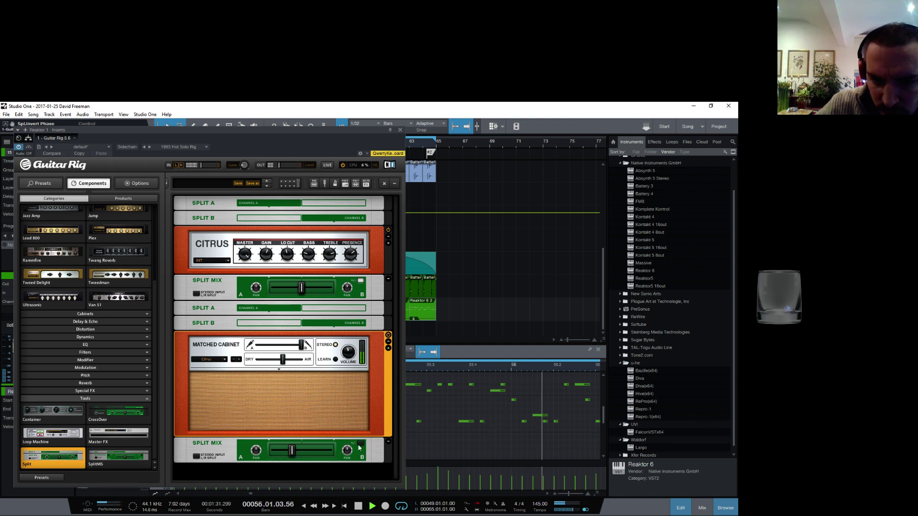
left_click_drag(291, 452, 299, 455)
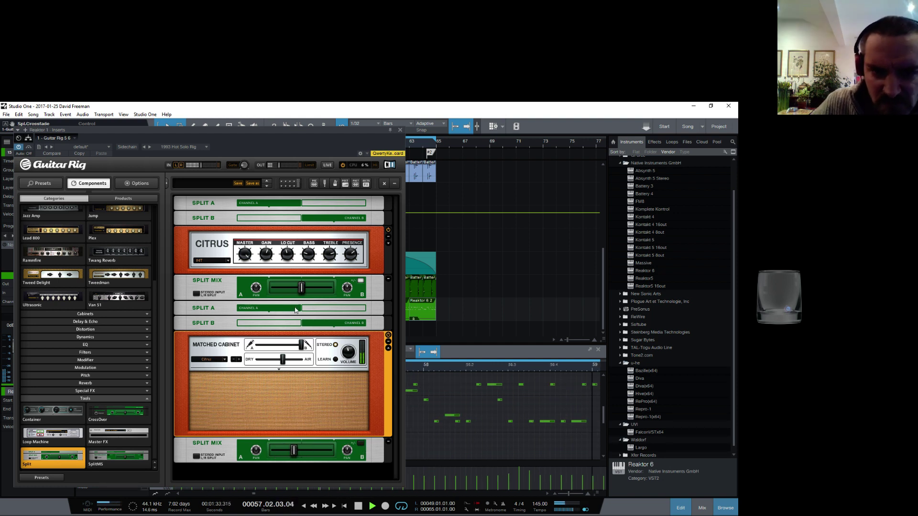
Compare the dry and Citrus branches with the amp split's crossfade, raise Guitar Rig's output volume, and bring the crossfade back near centre
mouse_move(289, 255)
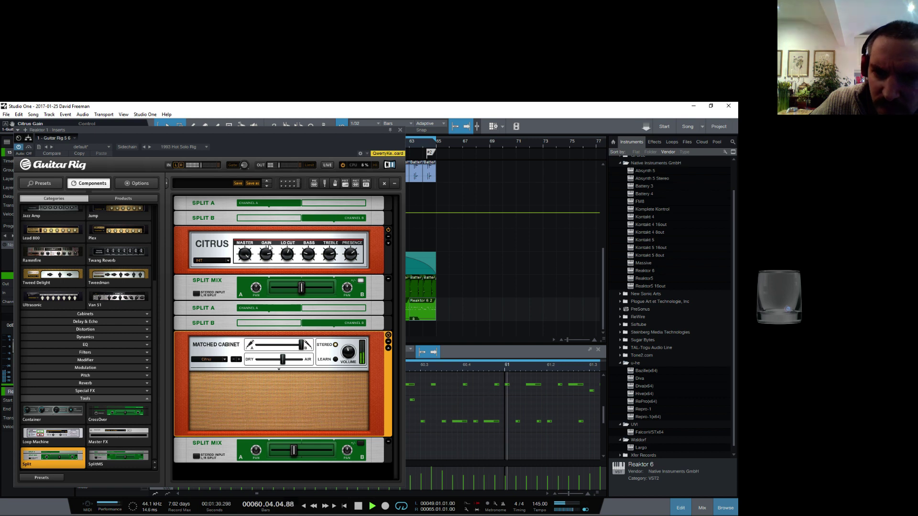
left_click_drag(302, 286, 274, 289)
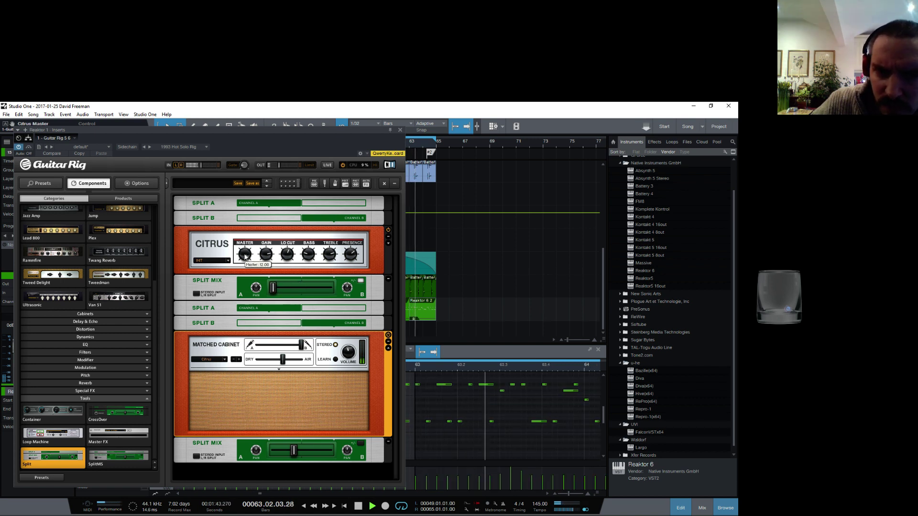
left_click_drag(273, 288, 330, 290)
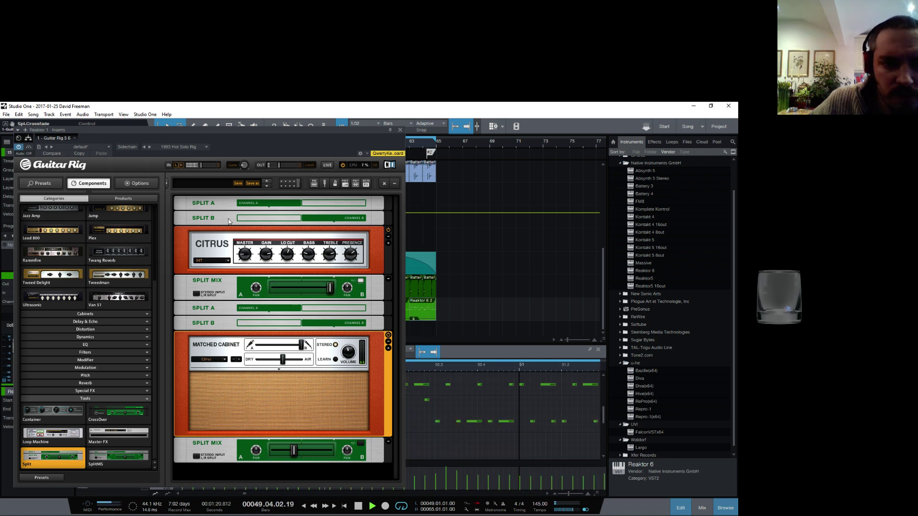
left_click_drag(282, 166, 297, 168)
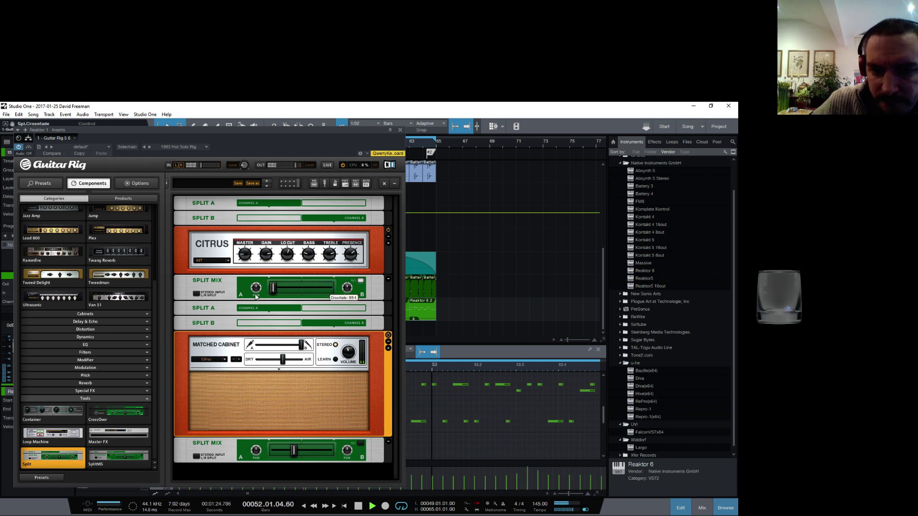
left_click_drag(273, 295, 294, 290)
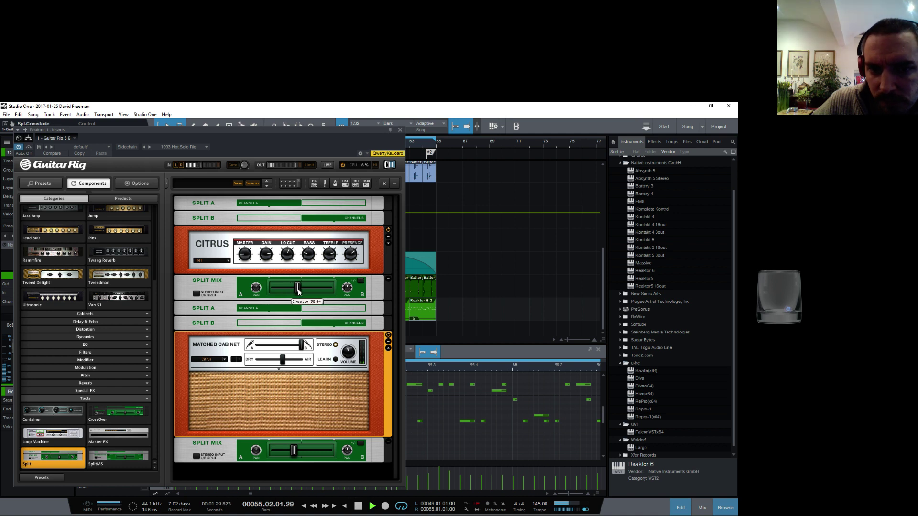
Adjust the Citrus bass and master, set the amp split's crossfade slightly toward A, and close the Guitar Rig window
left_click(308, 254)
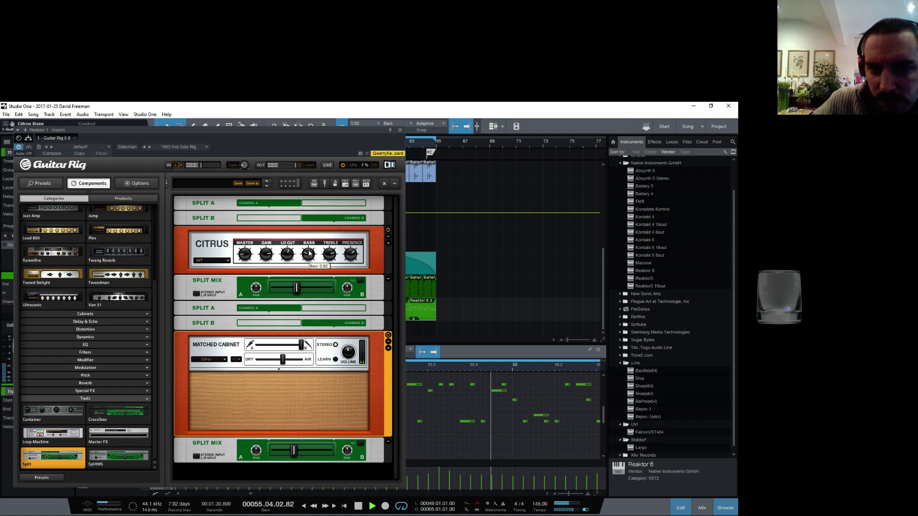
left_click_drag(307, 233, 308, 257)
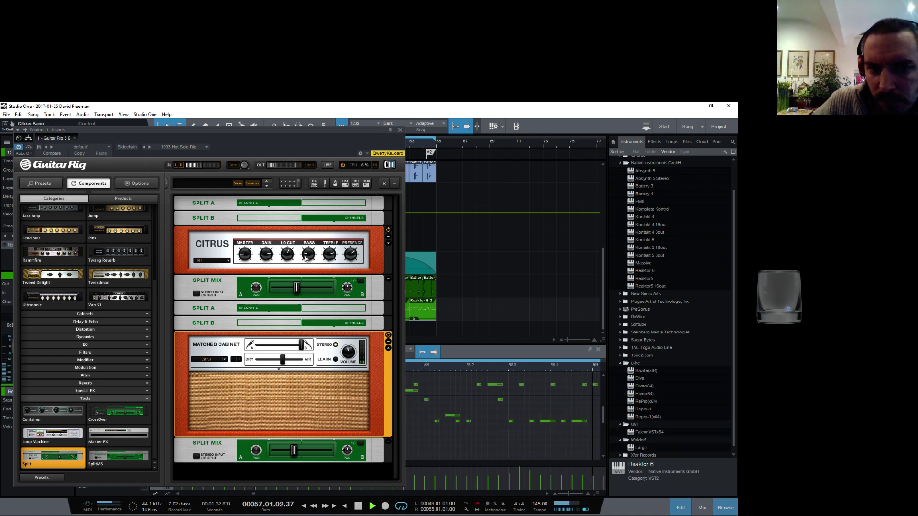
left_click(245, 253)
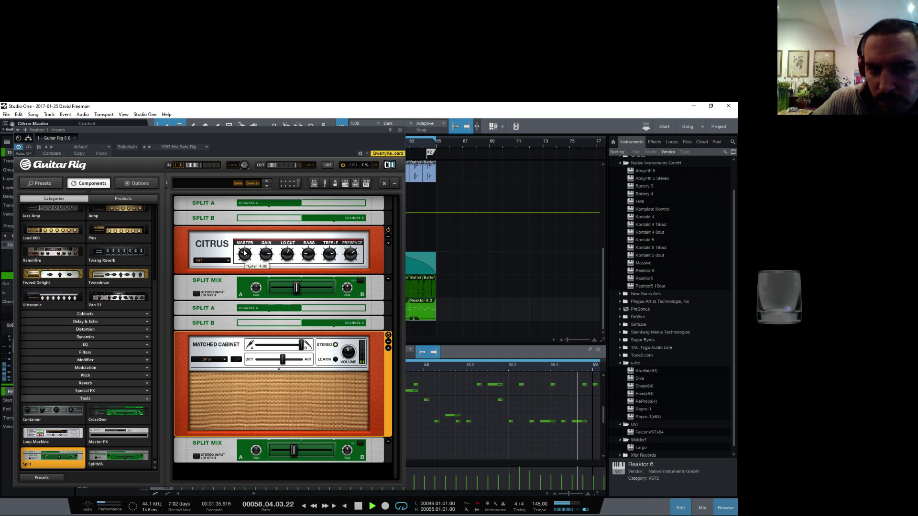
left_click_drag(296, 288, 245, 292)
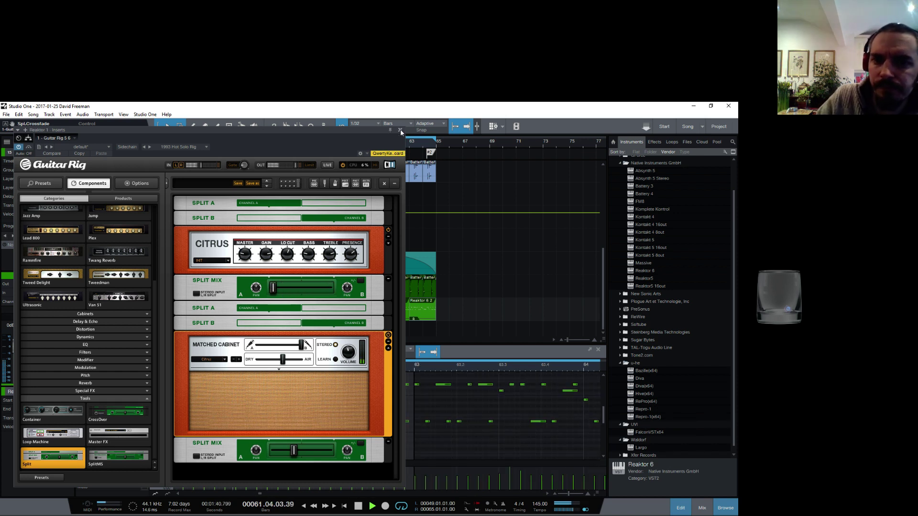
left_click_drag(283, 292, 295, 291)
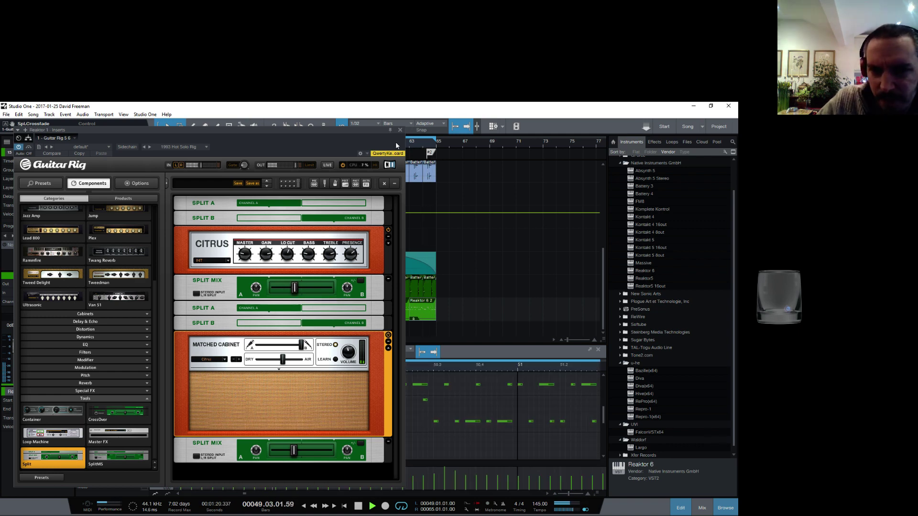
left_click(400, 129)
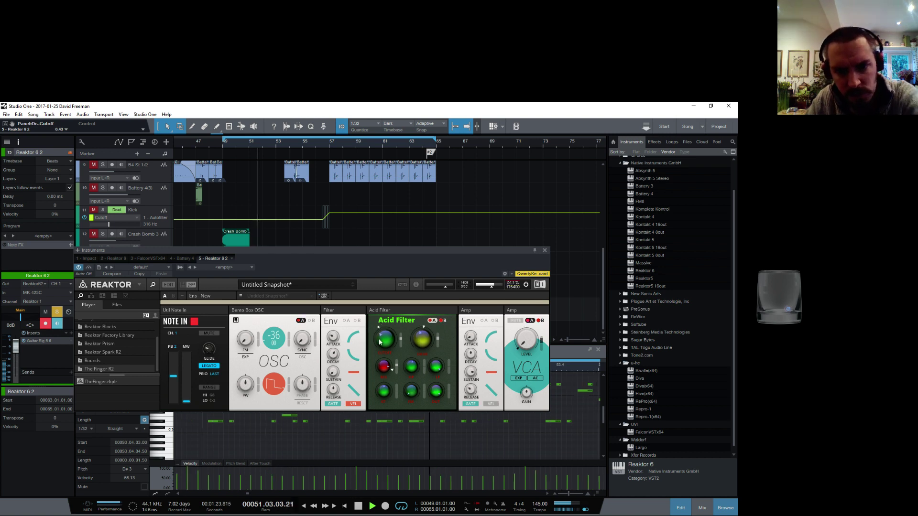
In Reaktor, set the Acid Filter resonance to 0.71 and cutoff to 0.25, alter the oscillator wave shape, and close the window
left_click_drag(386, 333, 380, 321)
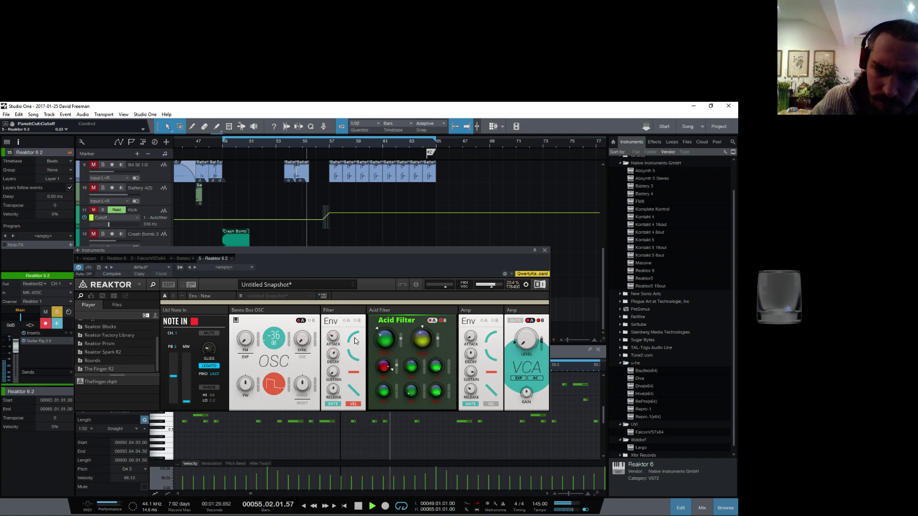
left_click_drag(390, 370, 390, 363)
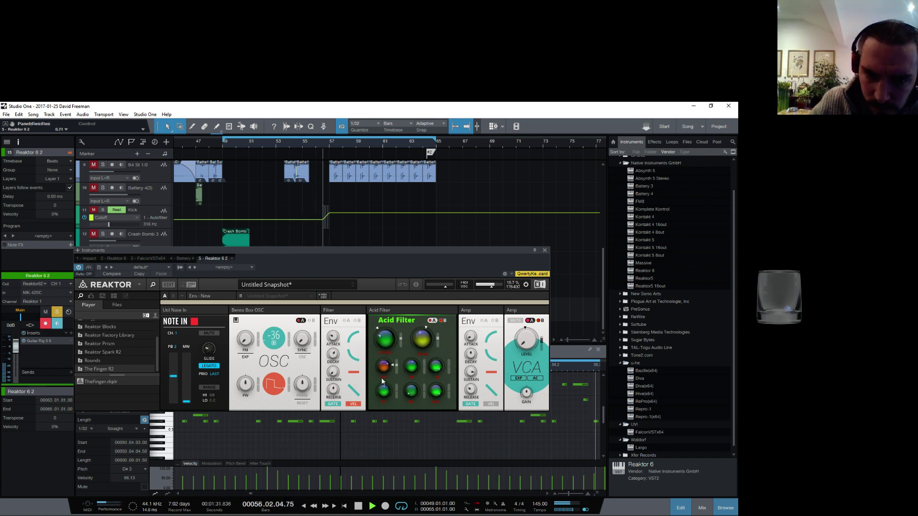
left_click(276, 389)
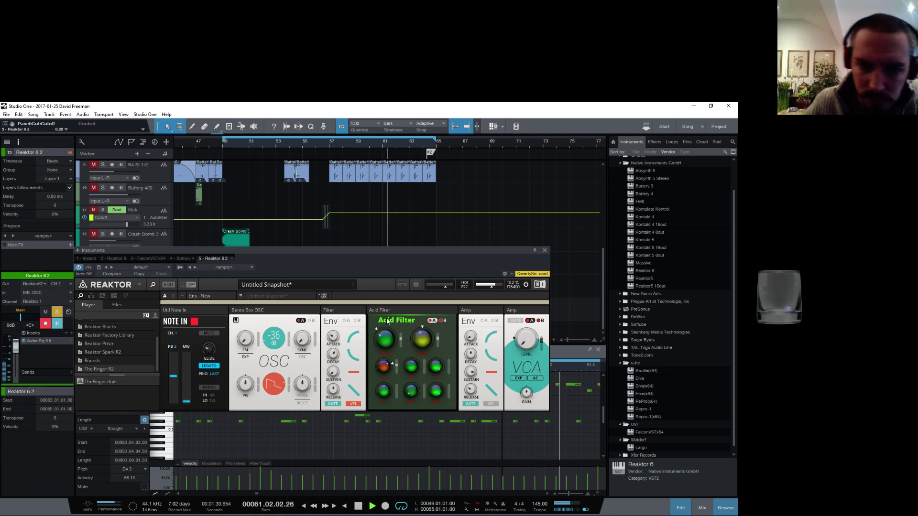
left_click(544, 250)
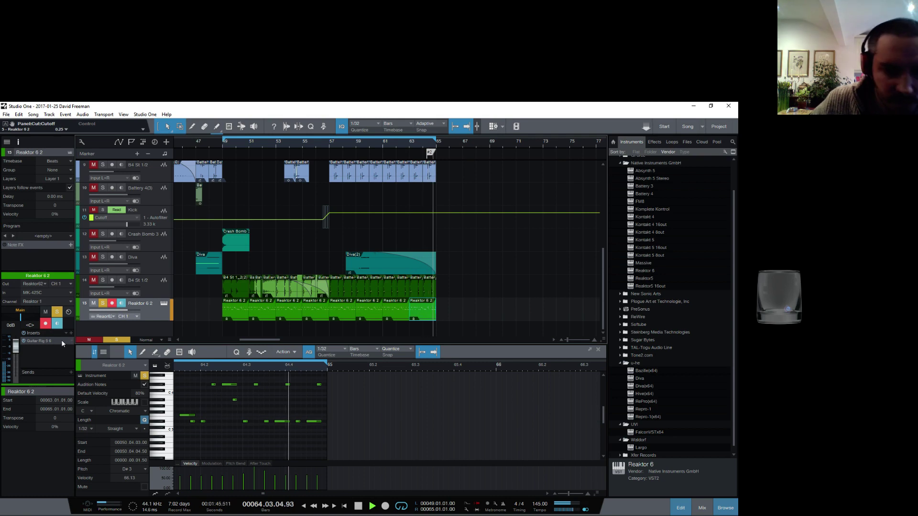
Reopen Guitar Rig, add a Tape Echo from Delay & Echo after the last Split Mix, and expand its advanced controls
double_click(39, 341)
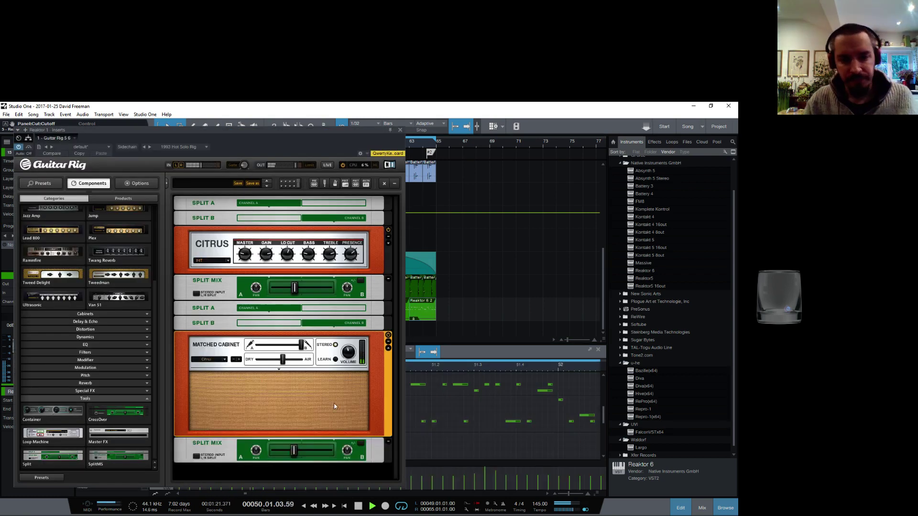
scroll(154, 311, "up", 3)
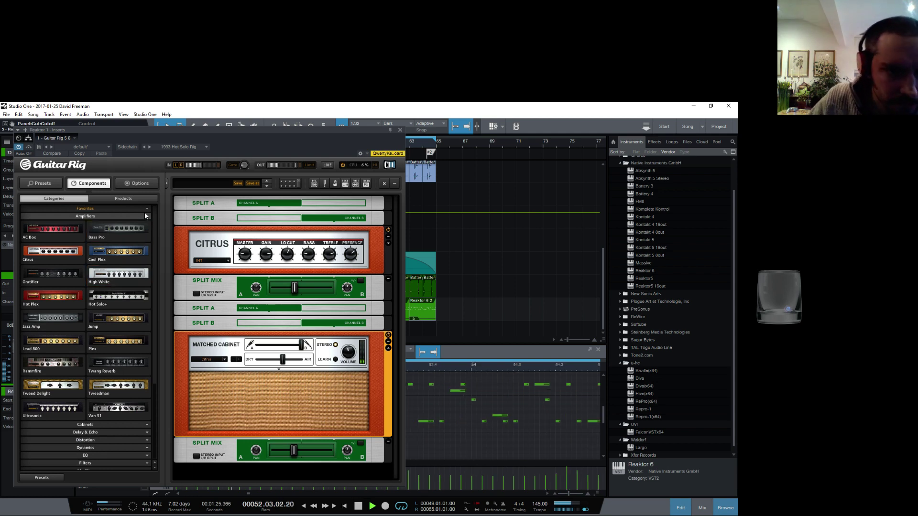
left_click(116, 432)
scroll(115, 433, "down", 3)
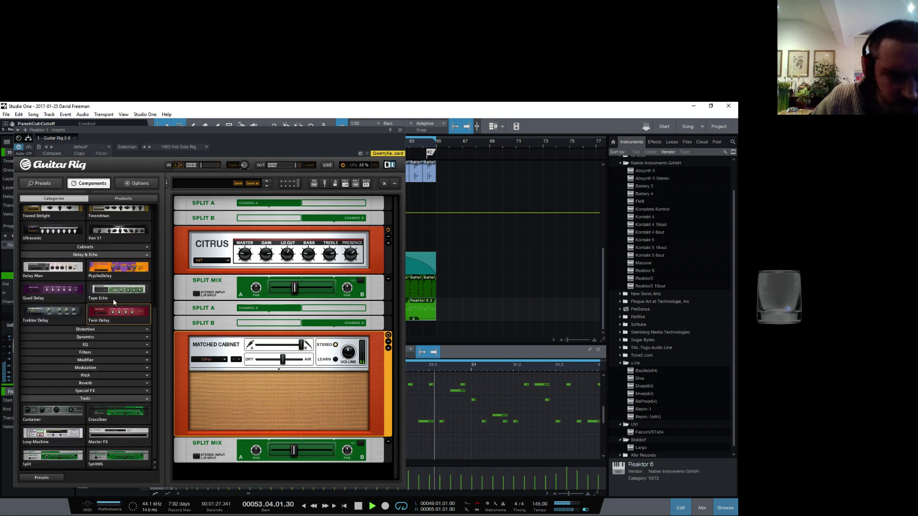
left_click_drag(113, 299, 226, 469)
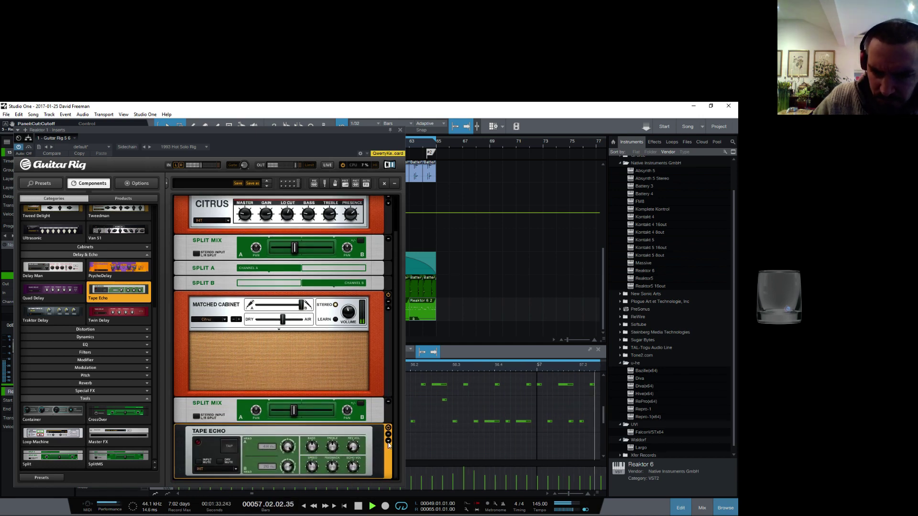
left_click(388, 442)
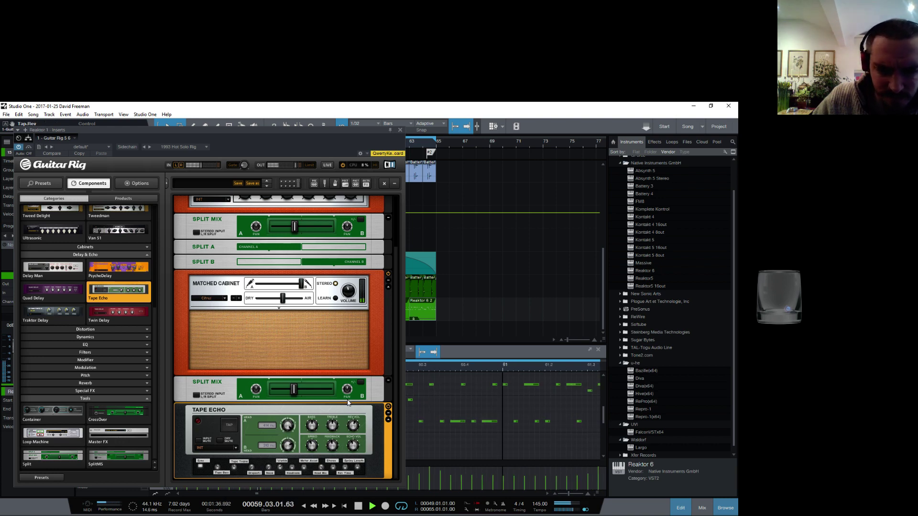
Close the Guitar Rig window, lower the Acid Filter cutoff in Reaktor to 0.20, and close the instrument window
left_click(400, 130)
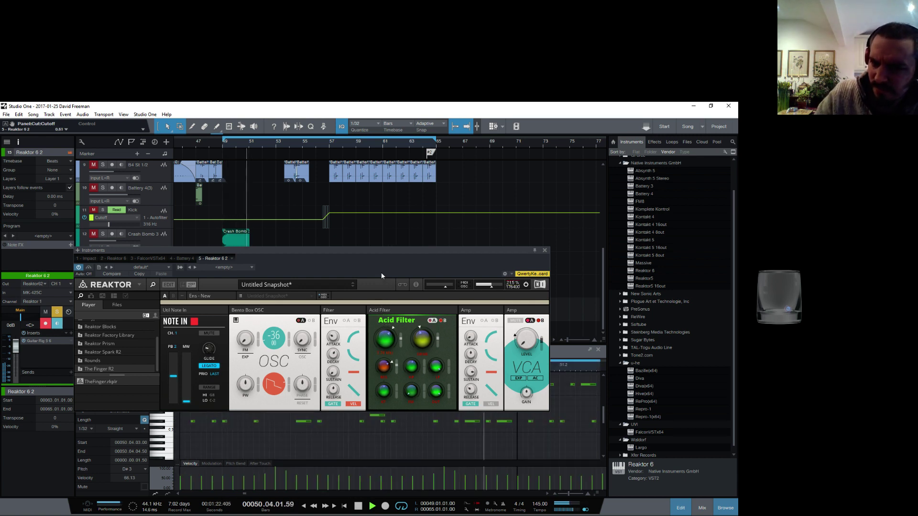
left_click_drag(385, 340, 379, 351)
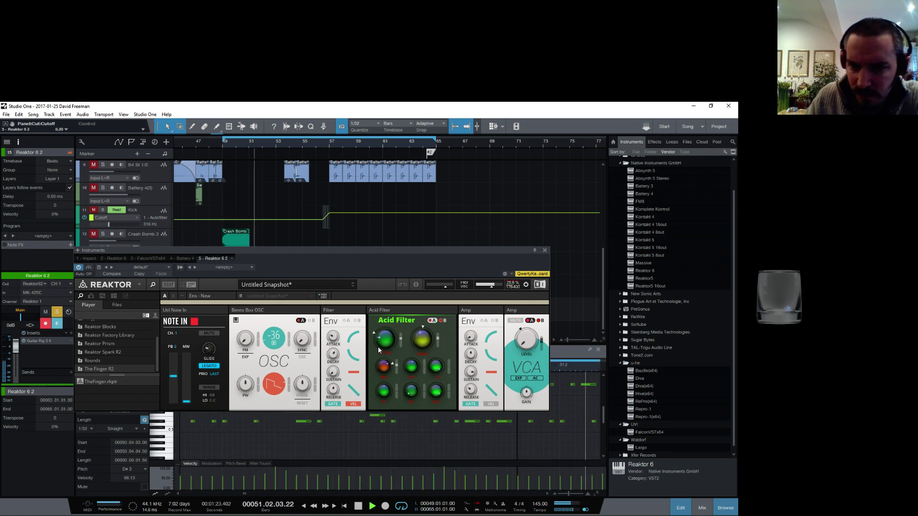
left_click(544, 250)
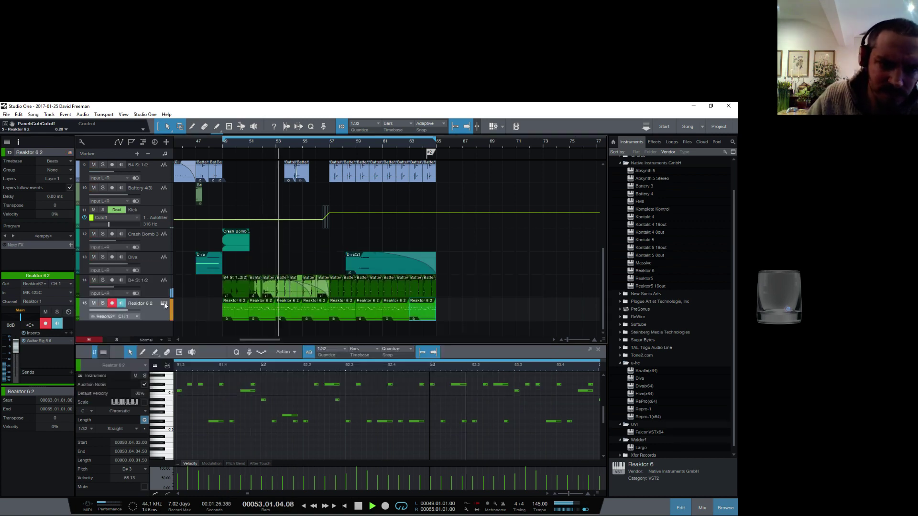
Reopen the Reaktor 6 2 instrument, fine-tune the Acid Filter cutoff to 0.22, and close its window
left_click(164, 304)
left_click(384, 338)
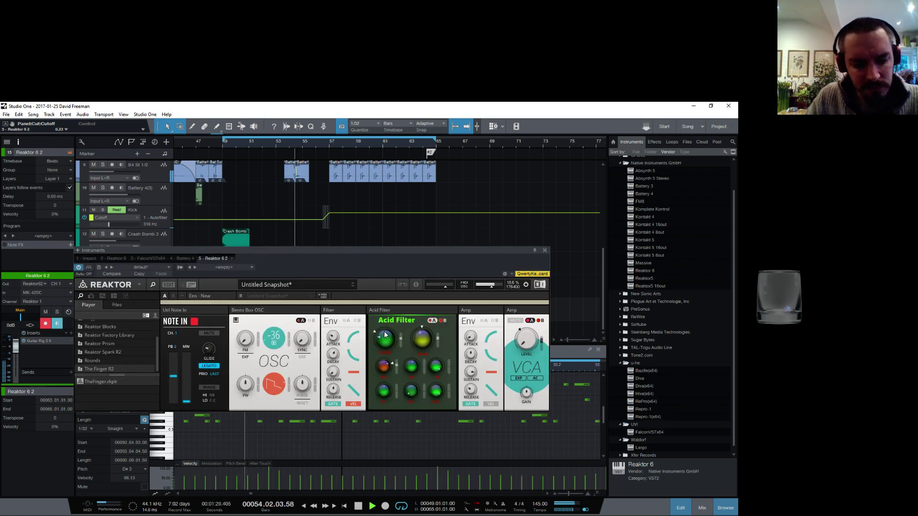
left_click_drag(385, 325, 385, 322)
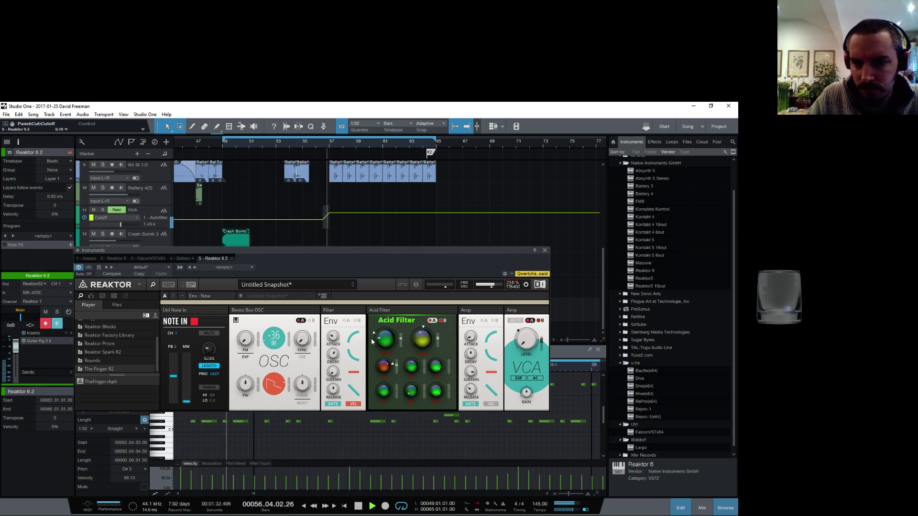
left_click(544, 251)
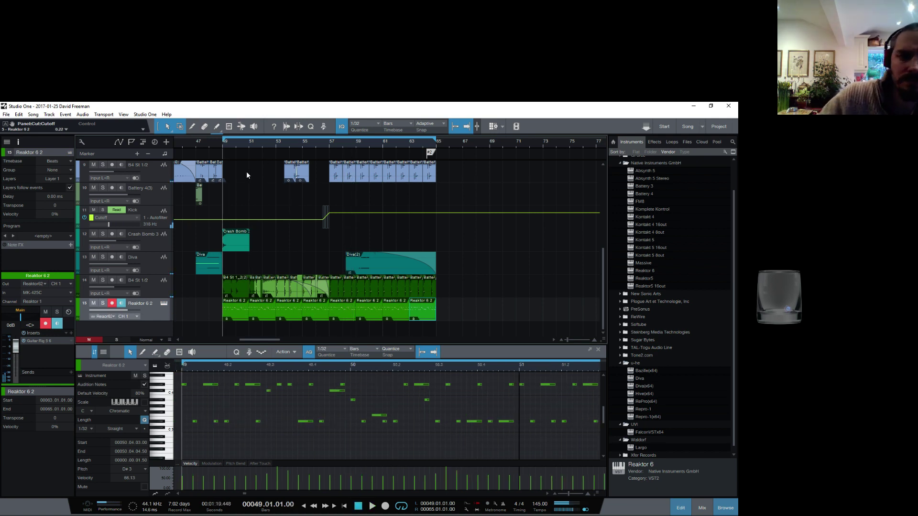
Play the song from just before bar 49 and nudge the Acid Filter cutoff of the Reaktor 6 2 instrument to 0.23
left_click(225, 142)
left_click(225, 143)
key("space")
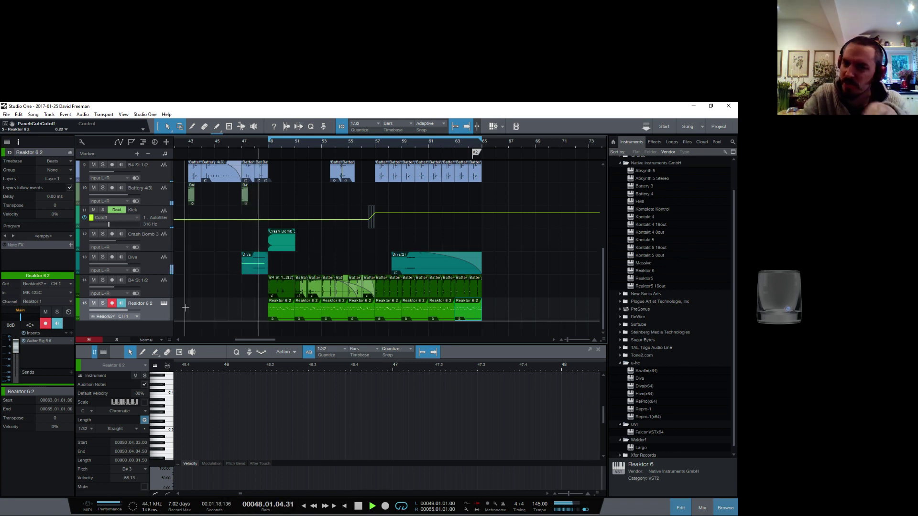
left_click(163, 304)
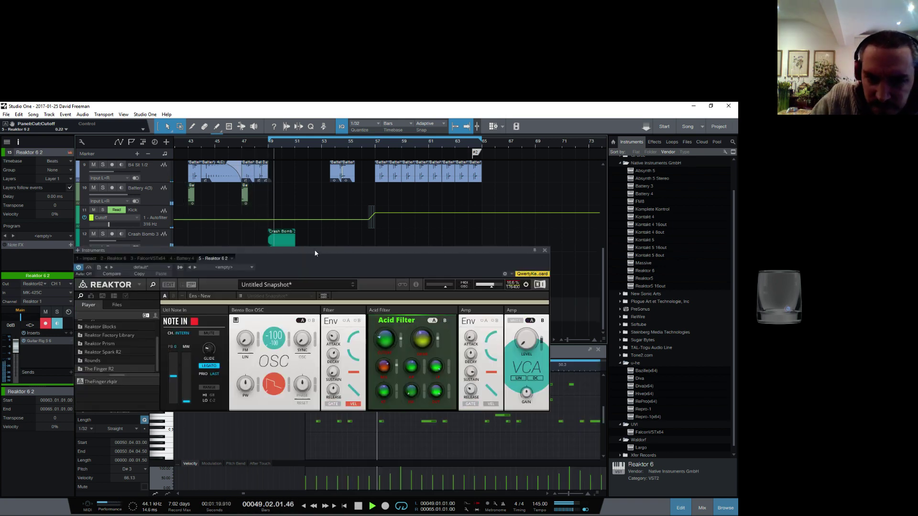
left_click_drag(385, 341, 383, 338)
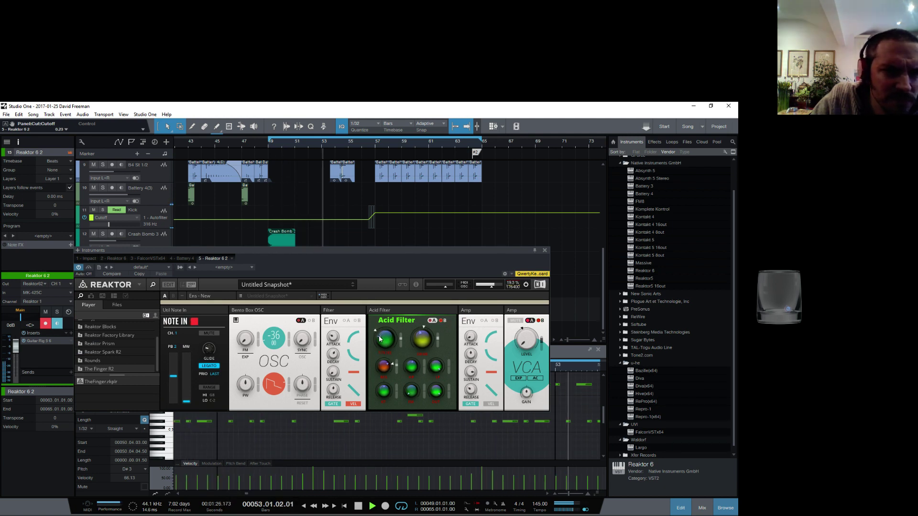
Create an automation track for the Reaktor 6 2 Panel:Cut:Cutoff parameter and close the instrument window
left_click(66, 130)
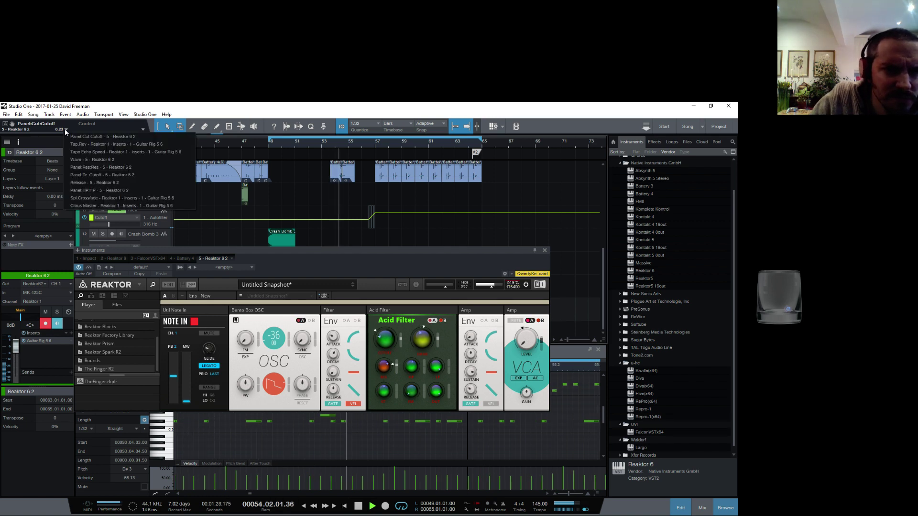
right_click(58, 127)
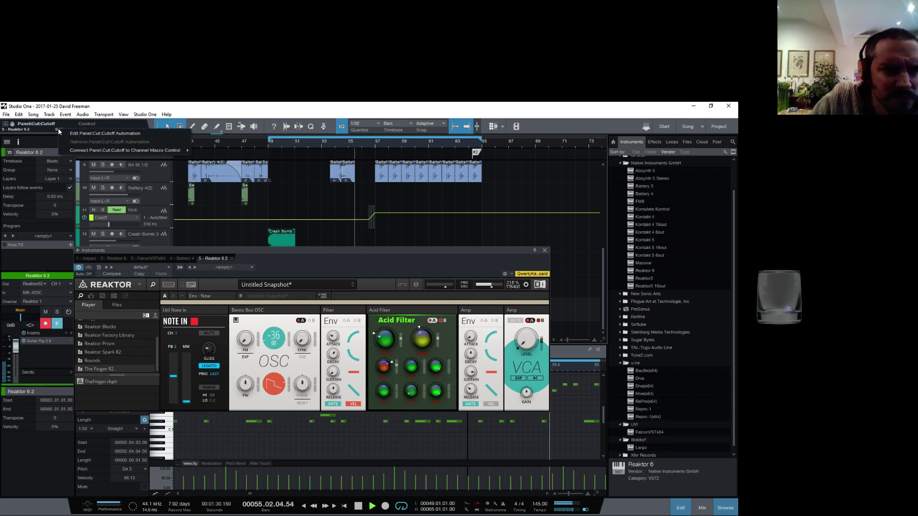
left_click(95, 133)
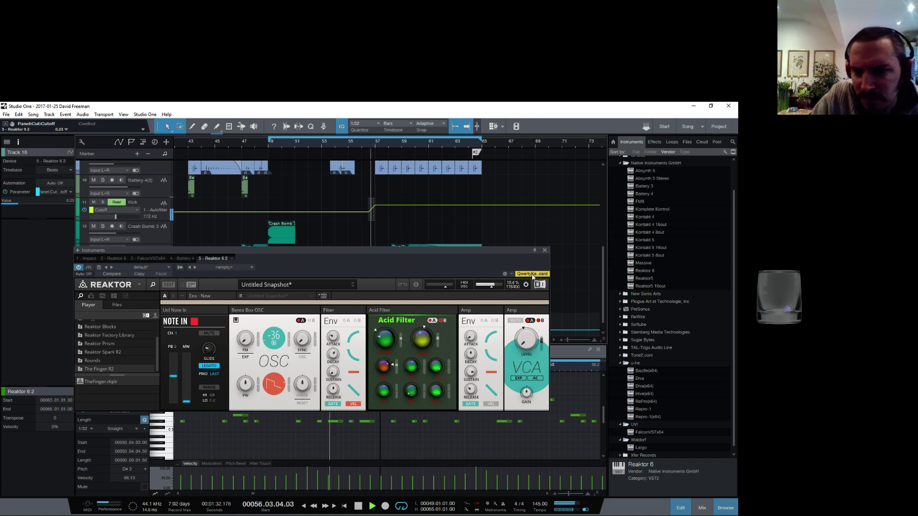
left_click(545, 251)
scroll(214, 312, "down", 1)
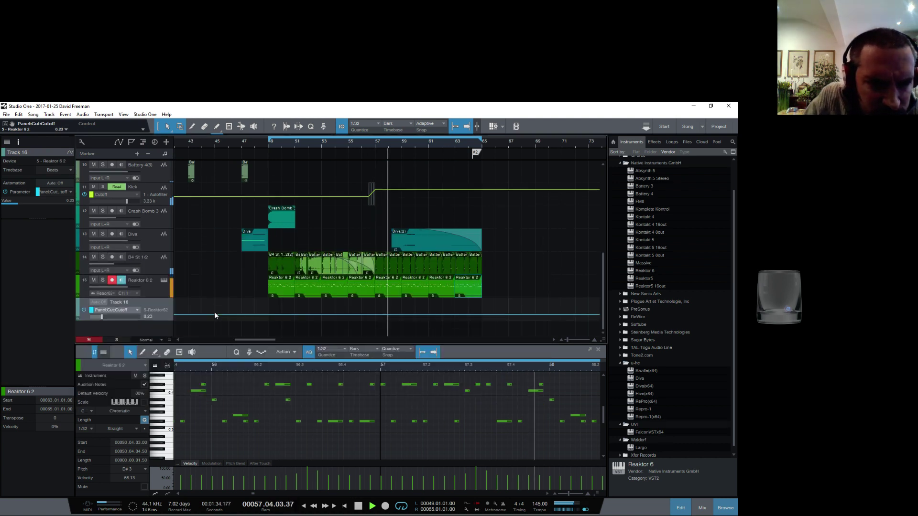
Draw a gradual rise in the cutoff automation from bar 49 to bar 65
left_click(268, 315)
left_click(336, 313)
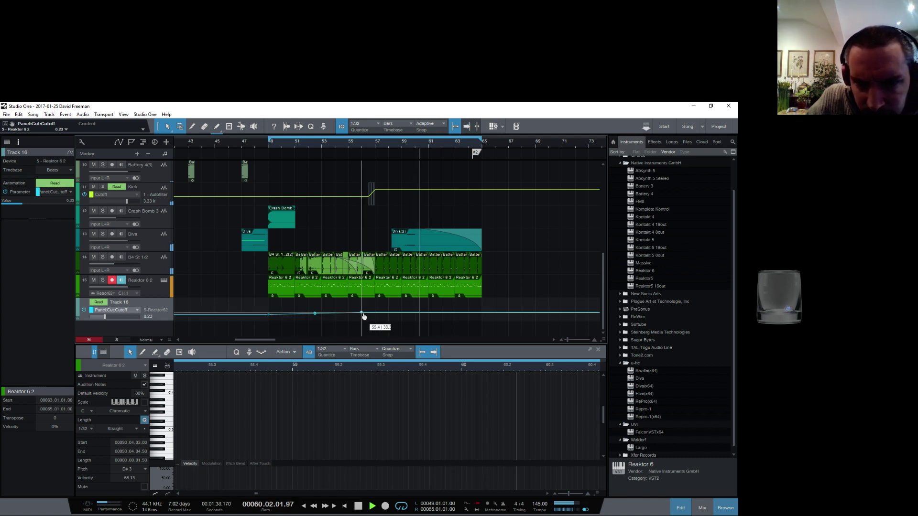
left_click(405, 312)
left_click_drag(405, 316, 481, 309)
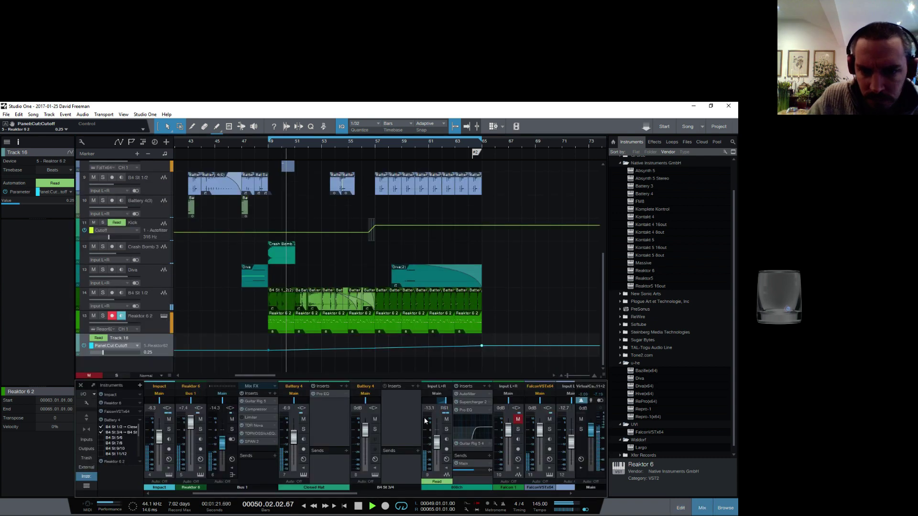
Enlarge the cutoff automation lane and bend its ramp downward at the midpoint into a slow-starting curve
key("F3")
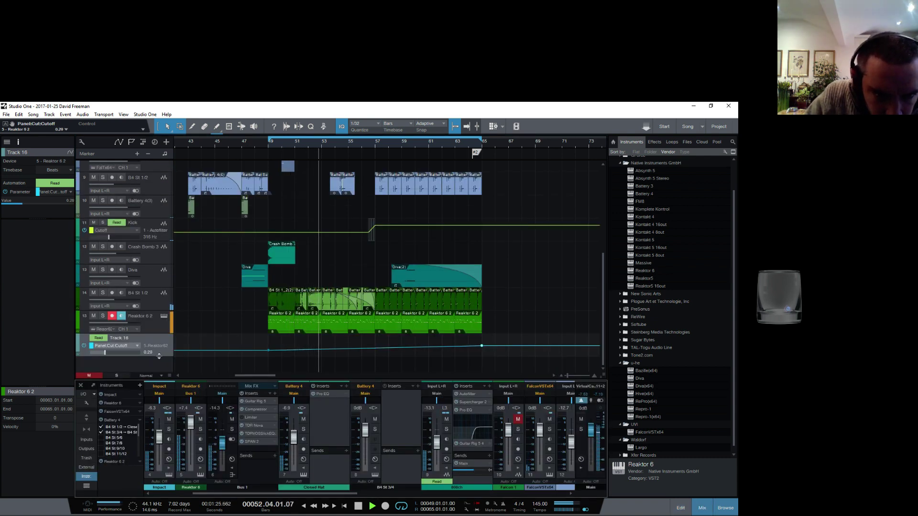
scroll(315, 287, "down", 3)
left_click(313, 317)
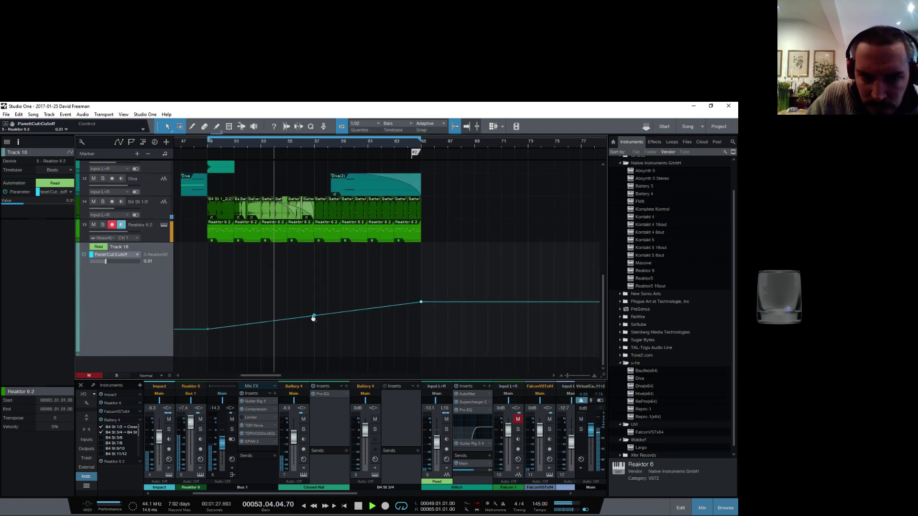
left_click_drag(314, 319, 314, 325)
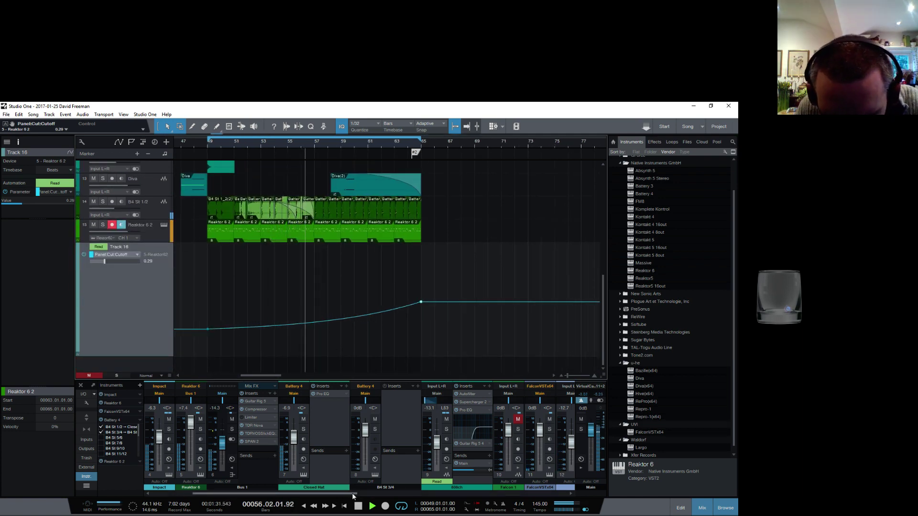
Expand the Reaktor 6 2 mixer channel and add a Pro EQ after its Guitar Rig insert
left_click_drag(351, 493, 584, 514)
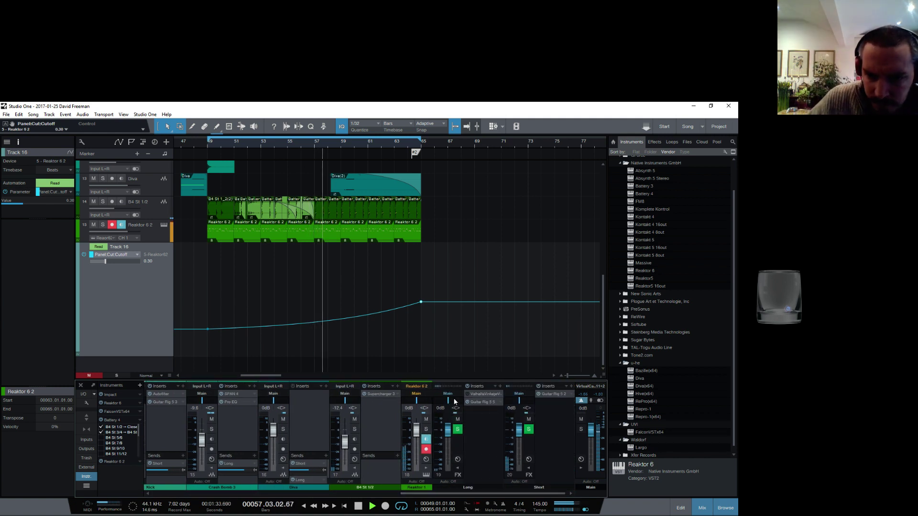
left_click(426, 467)
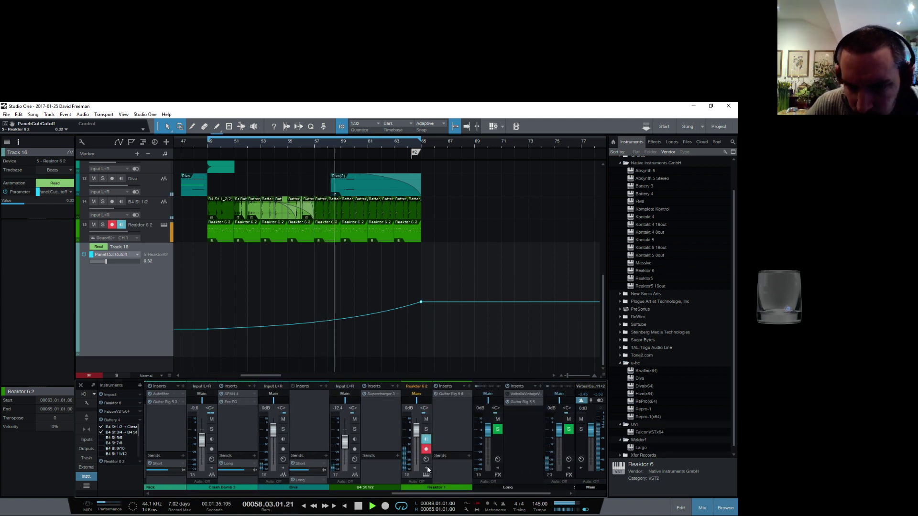
left_click(469, 387)
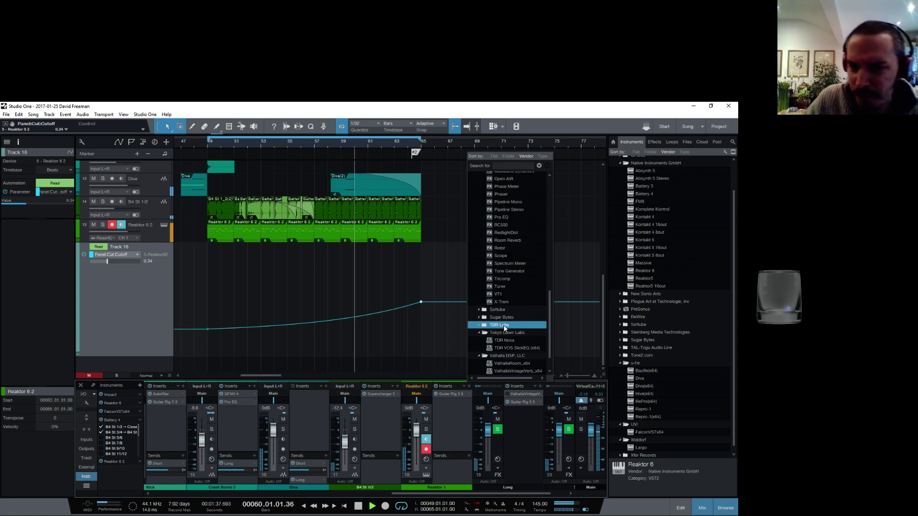
left_click(514, 218)
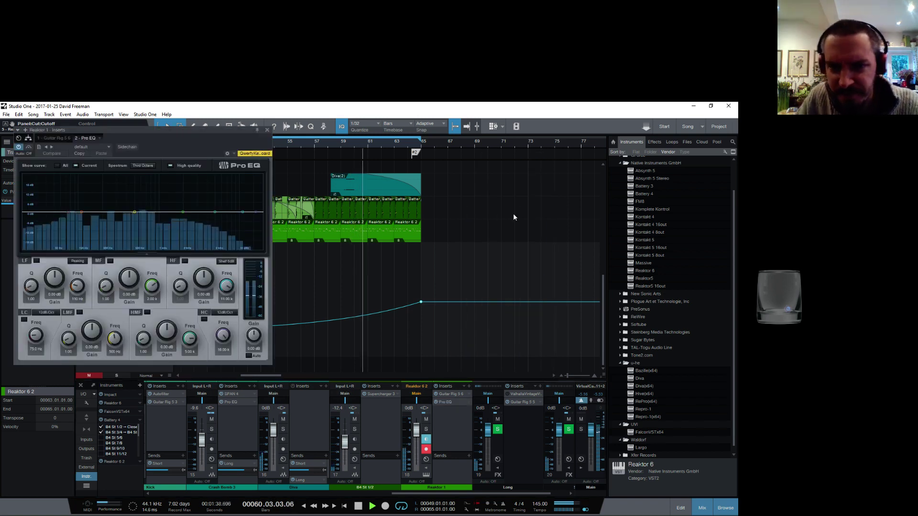
Enable the Pro EQ low cut with a 48 dB/Oct slope at about 88 Hz
left_click(46, 312)
left_click(56, 351)
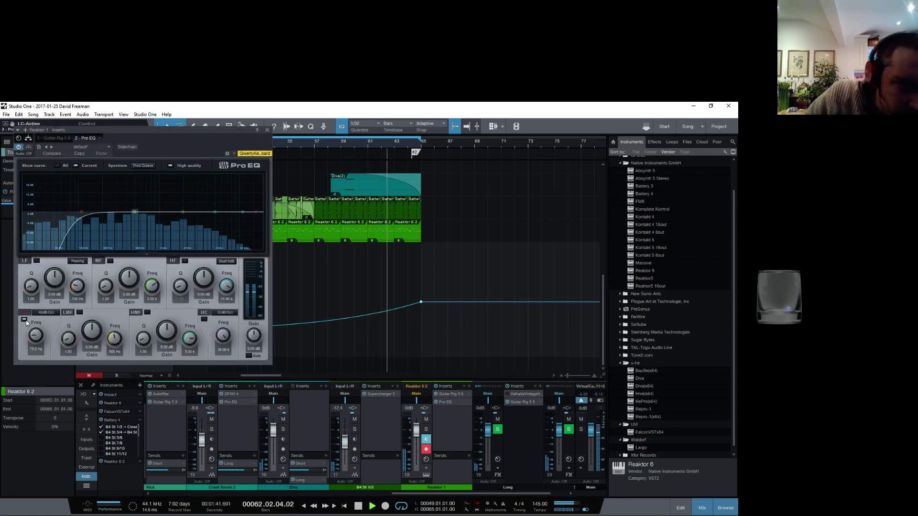
left_click_drag(35, 336, 35, 336)
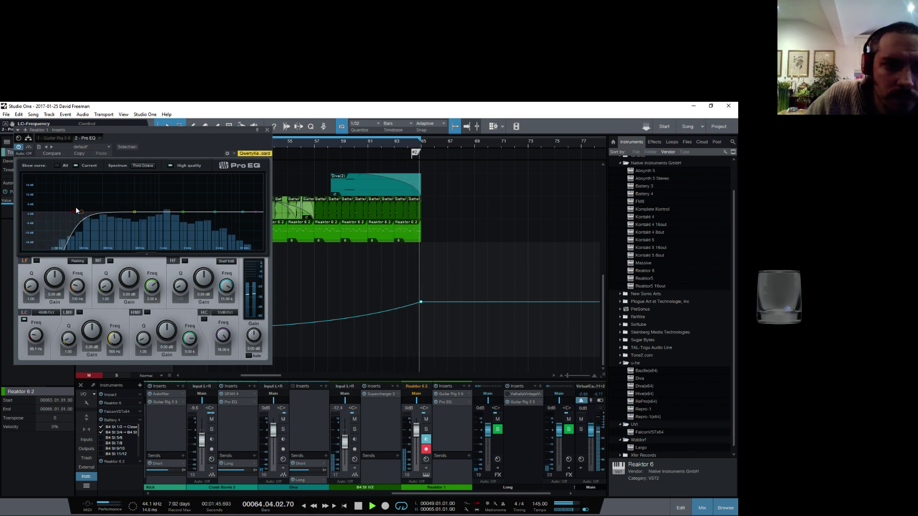
Boost the Pro EQ low-frequency band as a 6 dB shelf at about 324 Hz
mouse_move(81, 212)
left_mouse_down()
mouse_move(79, 189)
mouse_move(87, 202)
left_mouse_up()
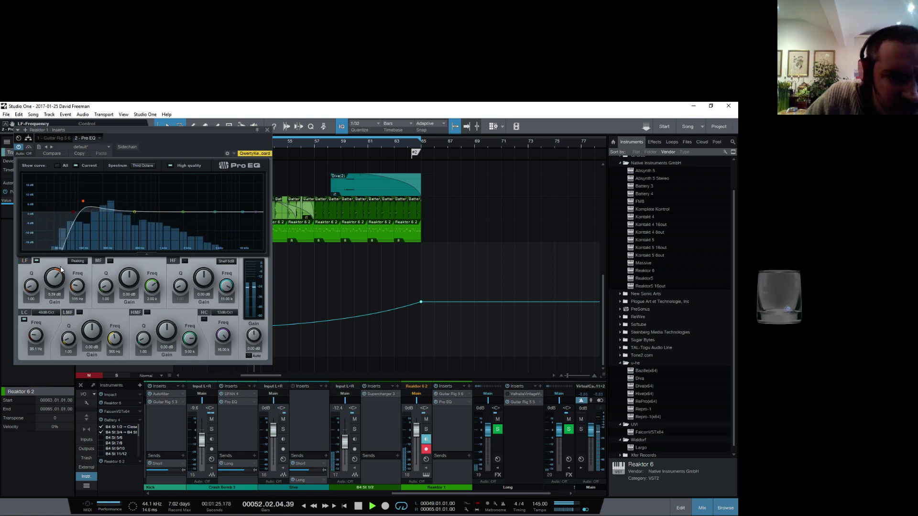
left_click(78, 261)
left_click(92, 277)
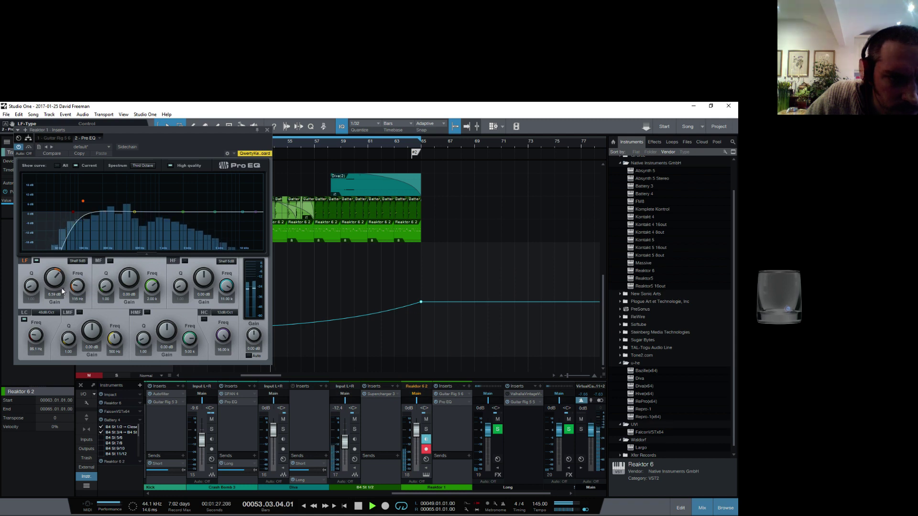
left_click_drag(53, 276, 78, 279)
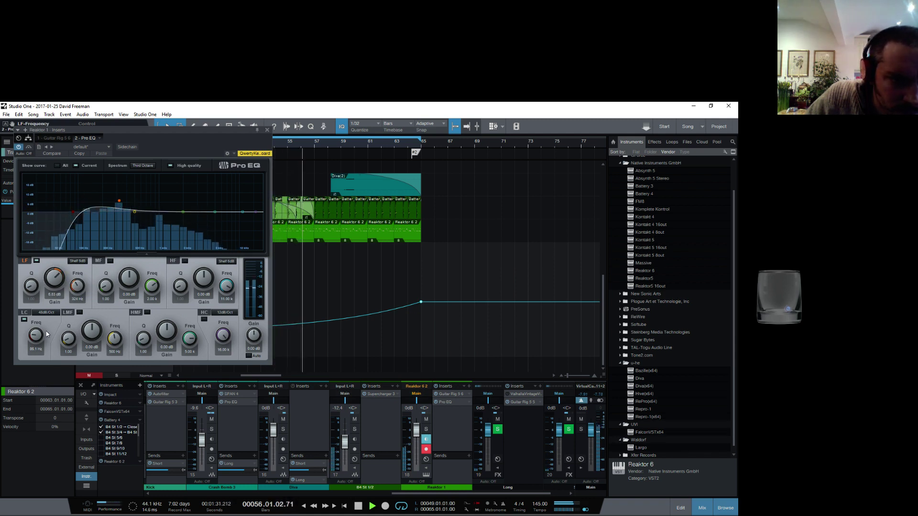
Raise the Pro EQ low cut to about 100 Hz, boost the high-frequency band by 10.56 dB, and close the plug-in
left_click_drag(34, 338, 34, 338)
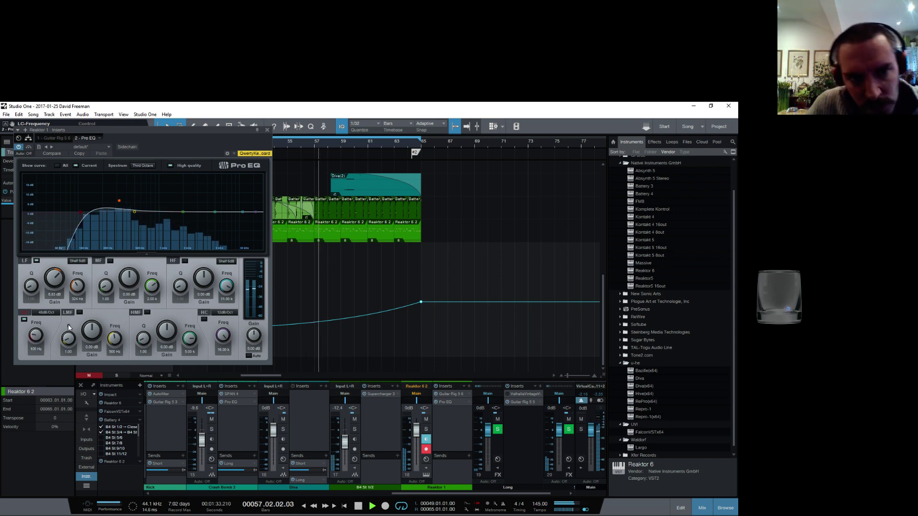
left_click_drag(226, 289, 202, 279)
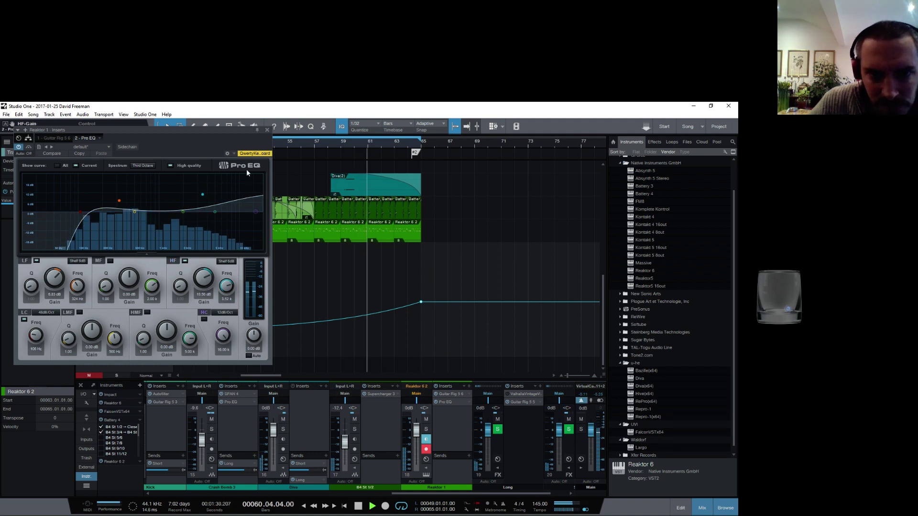
left_click(268, 130)
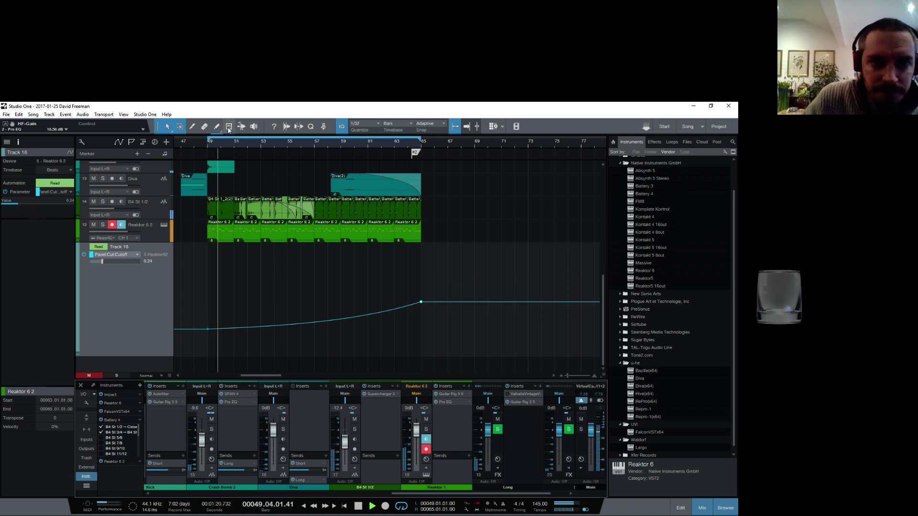
Stop playback and duplicate all Reaktor 6 2 clips between bars 49 and 65 so the copies start at bar 65
left_click_drag(225, 144, 285, 150)
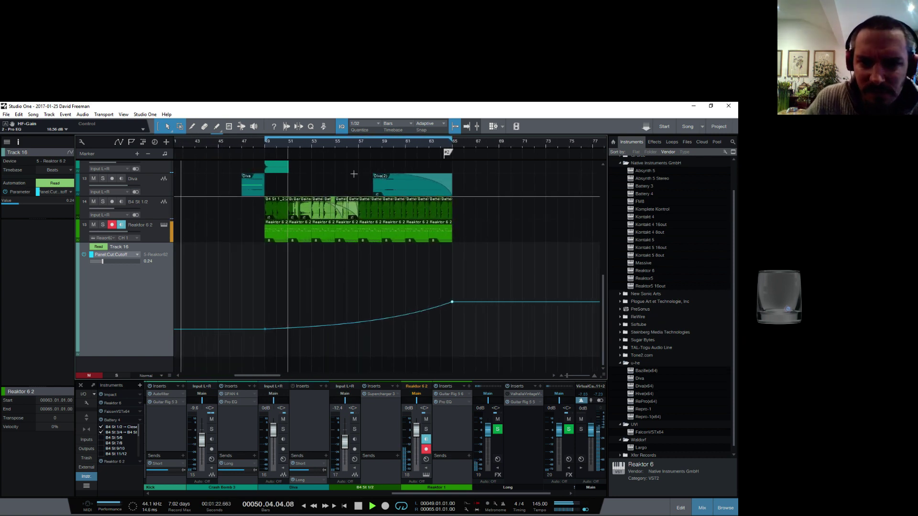
key("space")
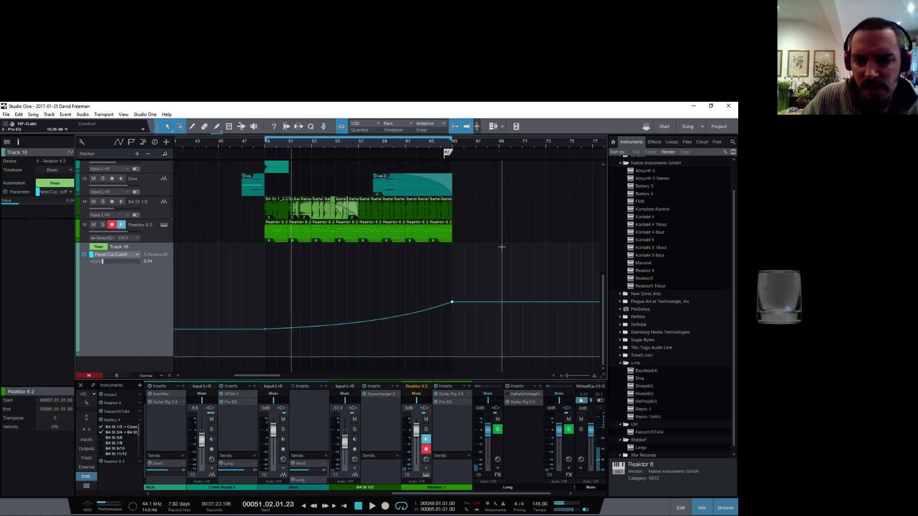
left_click(205, 235)
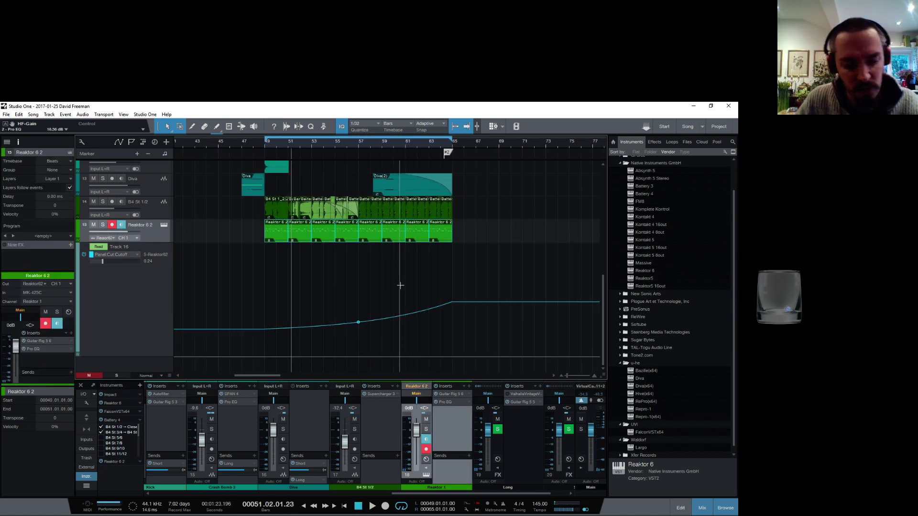
left_click_drag(437, 237, 207, 240)
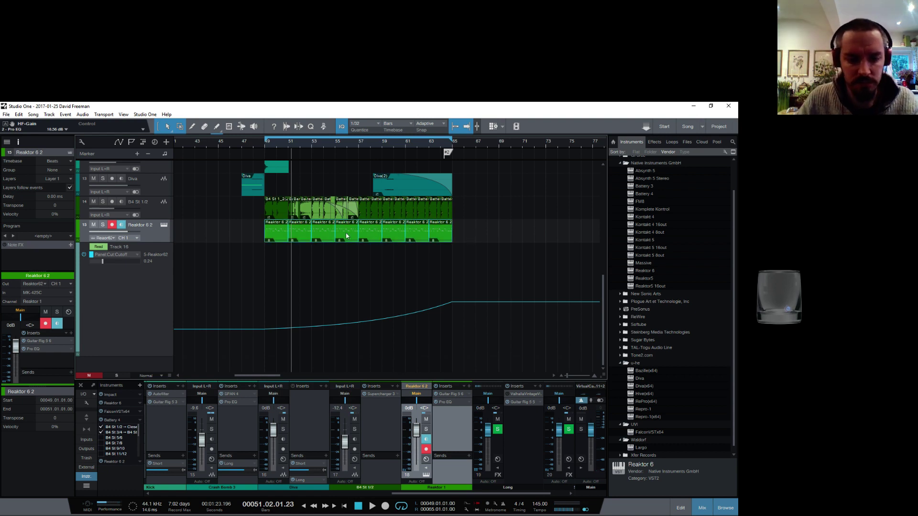
key("d")
left_click_drag(515, 146, 424, 132)
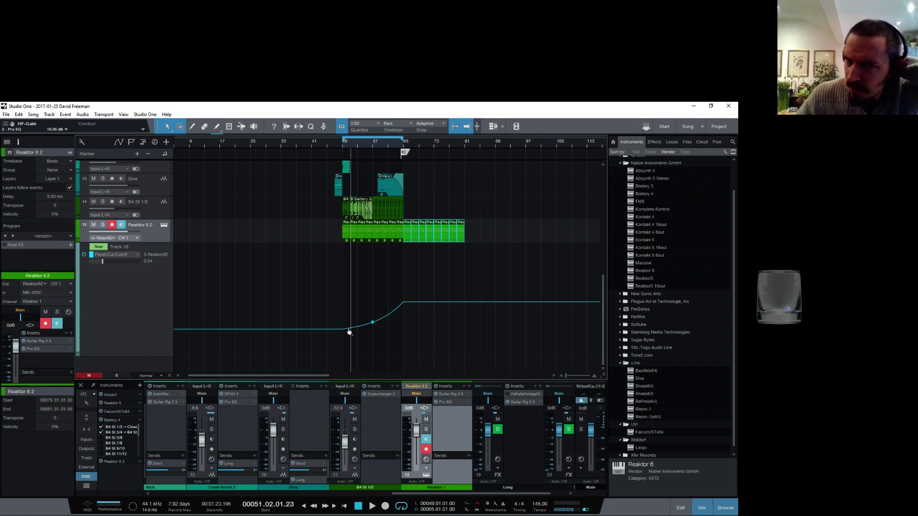
Mute the Falcon 1 audio track above Impact and play the song from the loop start at bar 49
scroll(347, 333, "up", 10)
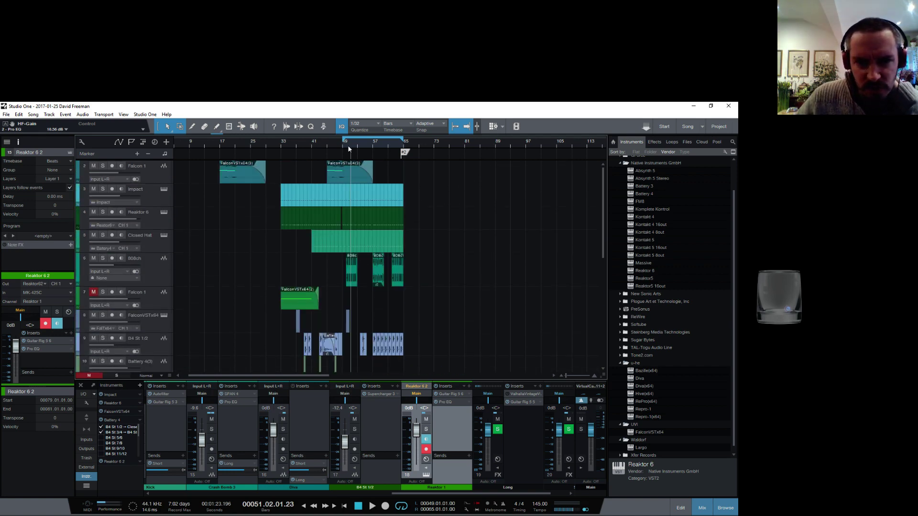
left_click(340, 177)
left_click(94, 167)
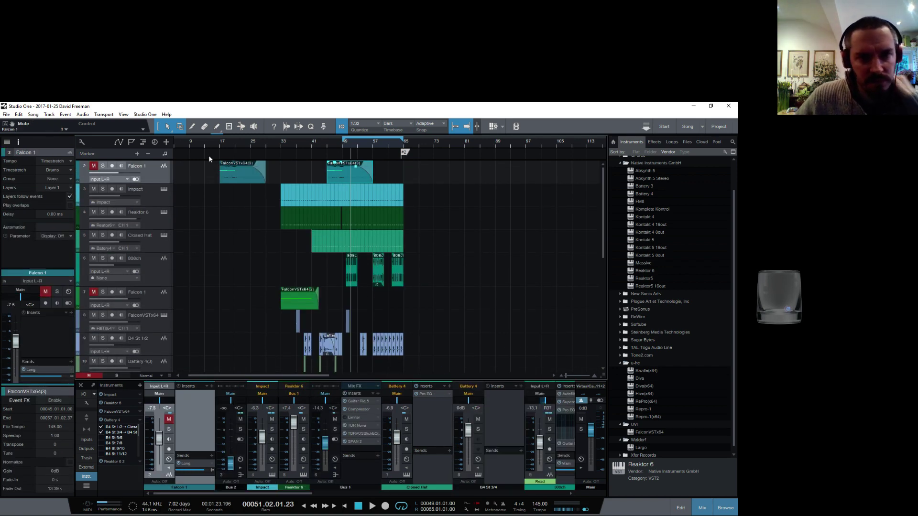
key("KP_1")
key("space")
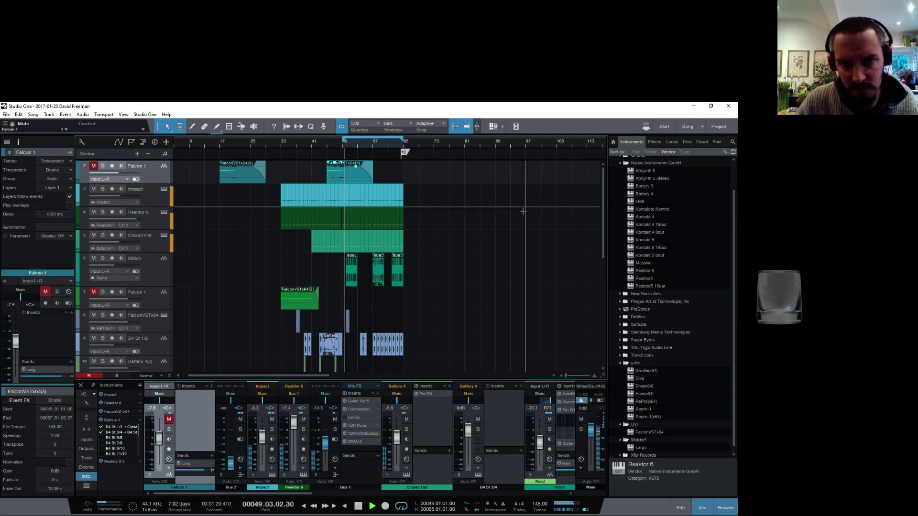
Stretch the Reaktor 6 2 Panel Cut Cutoff automation ramp to end at bar 81 and extend the loop range to bar 81
scroll(490, 239, "down", 6)
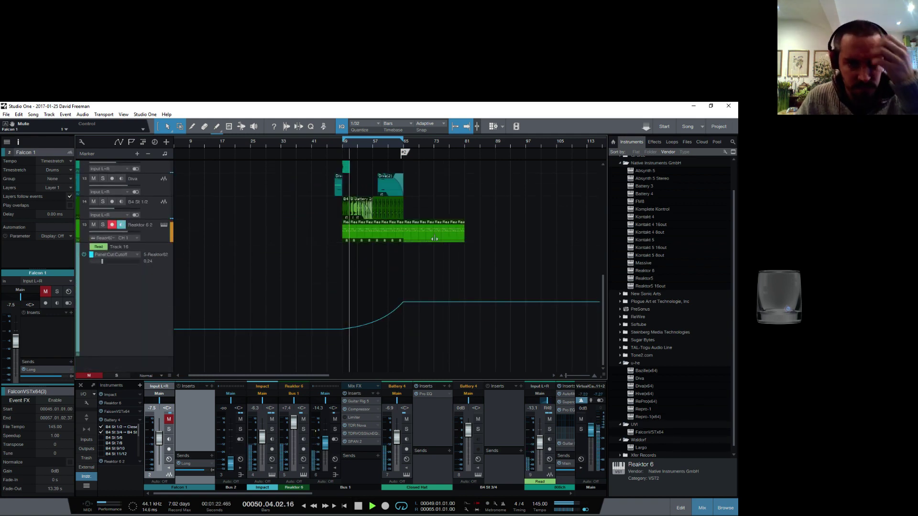
scroll(410, 271, "up", 5)
scroll(410, 271, "down", 4)
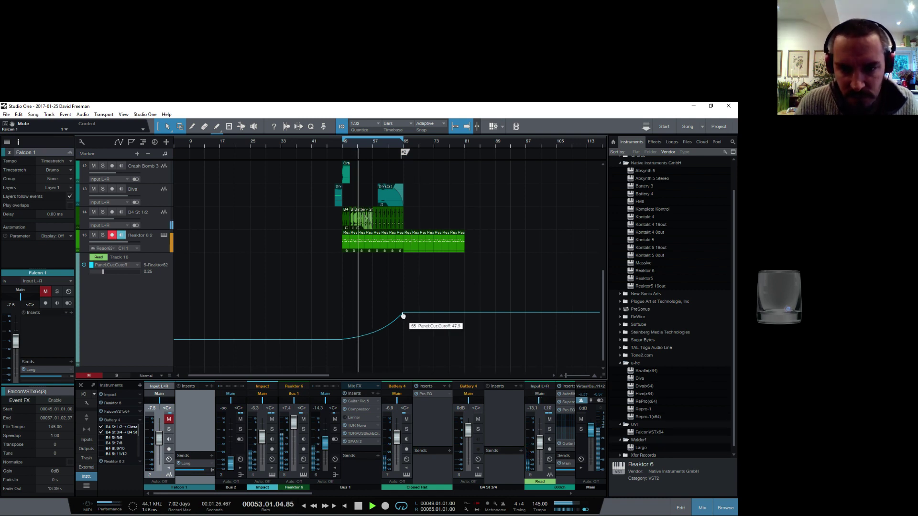
left_click(147, 313)
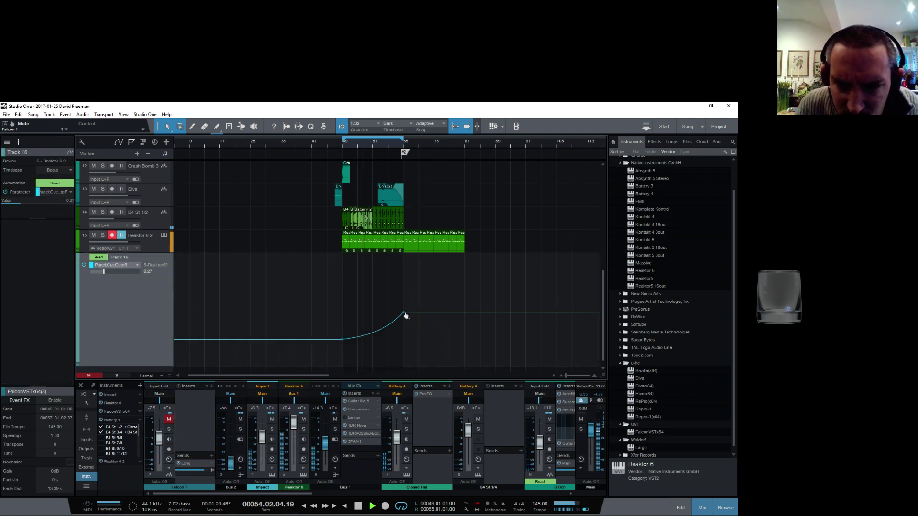
left_click_drag(404, 316, 466, 312)
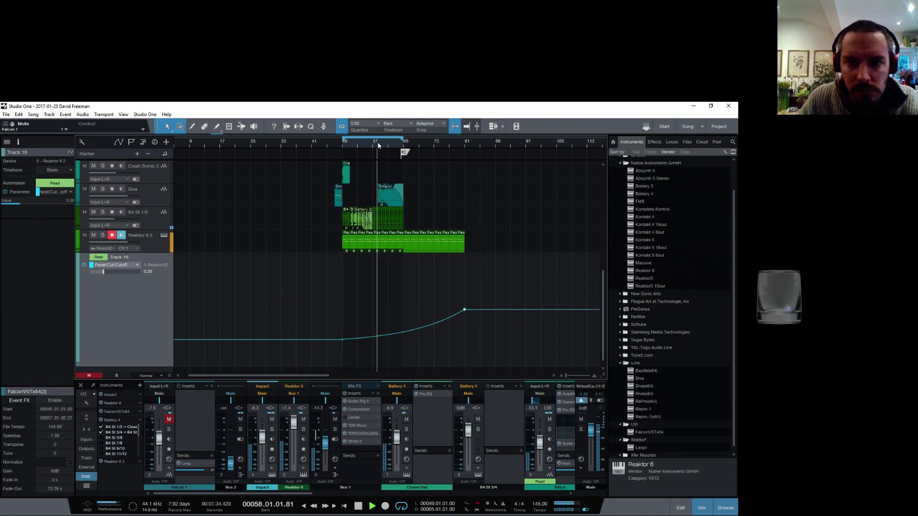
left_click_drag(404, 145, 465, 147)
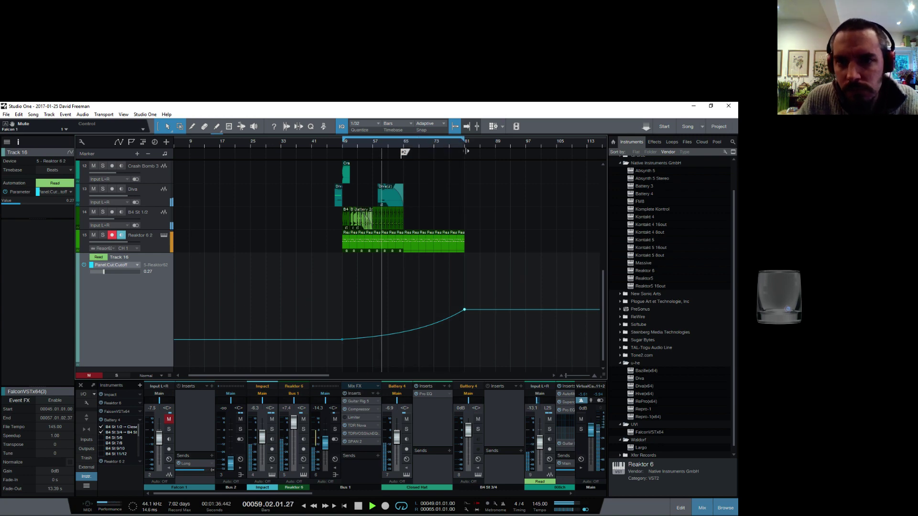
Duplicate the last Impact clip repeatedly to extend the track from bar 65 to bar 81
scroll(435, 165, "up", 8)
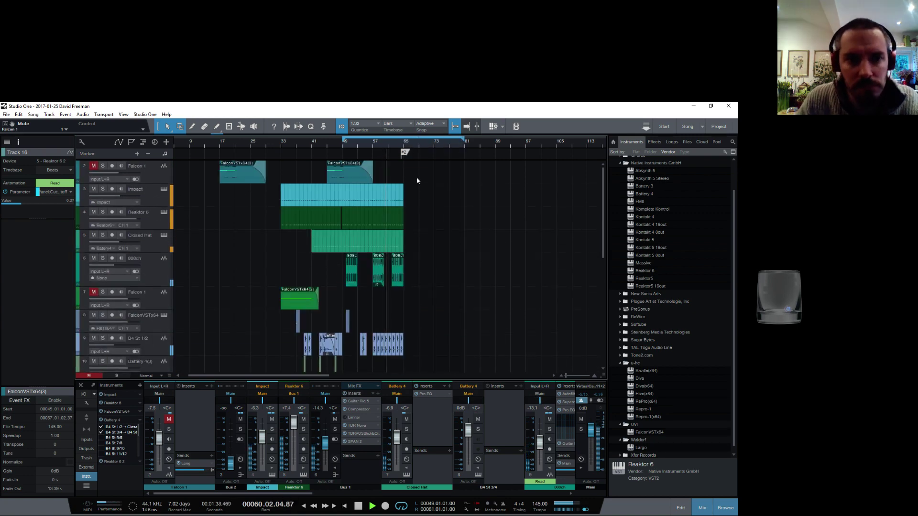
left_click_drag(392, 147, 443, 228)
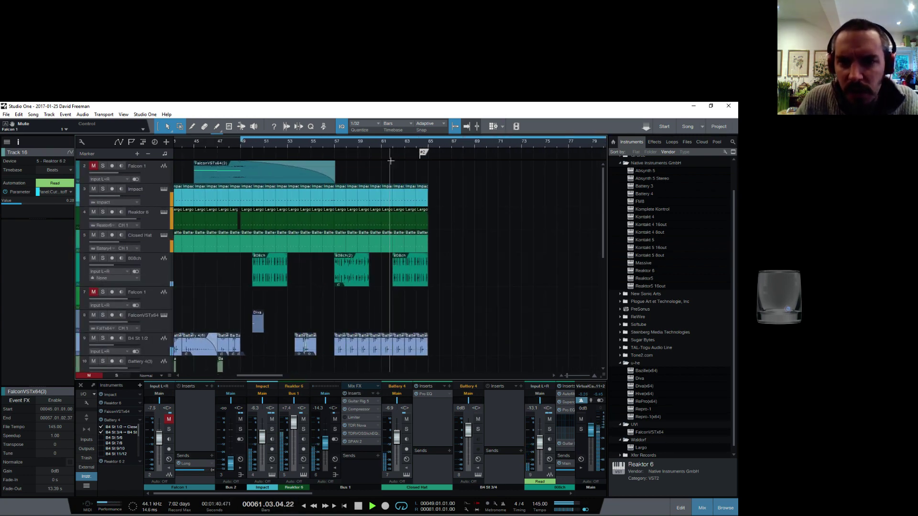
key("d")
key("d")
key("d")
key("d")
key("d")
key("d")
key("d")
key("d")
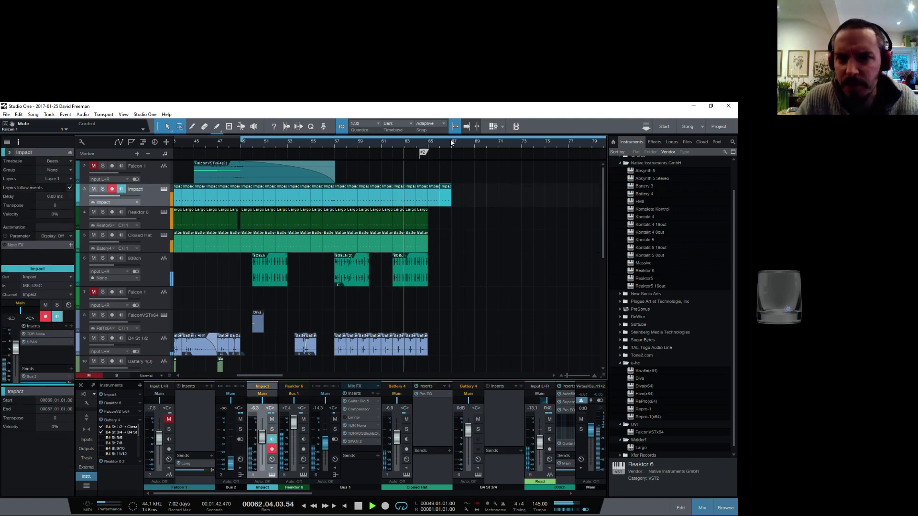
left_click_drag(452, 142, 329, 224)
key("d")
key("d")
key("d")
key("d")
key("d")
key("d")
key("d")
key("d")
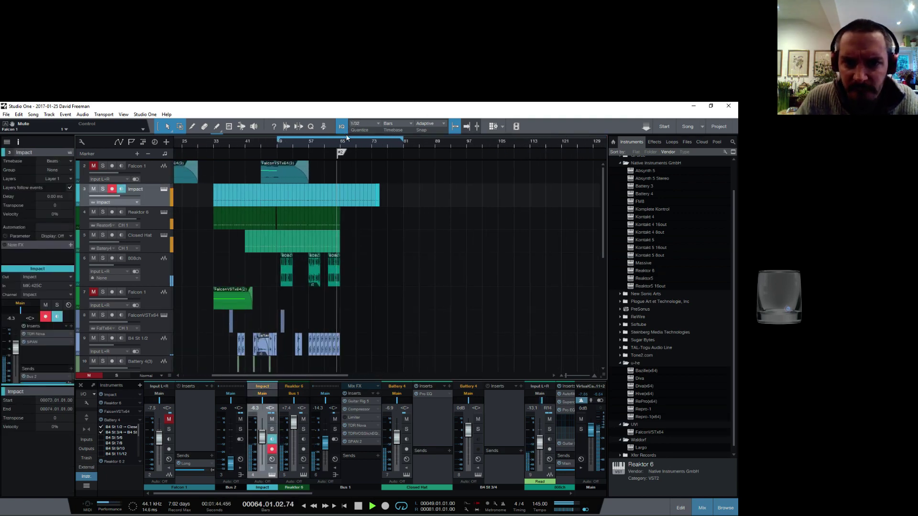
Duplicate the last Largo clip on the Reaktor 6 track repeatedly until the part reaches bar 81
left_click(330, 223)
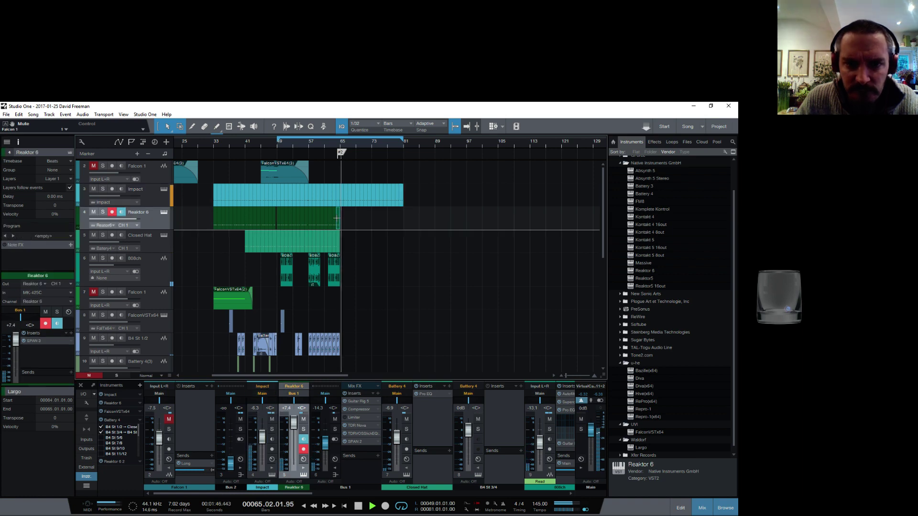
key("d")
key("d")
key("d")
key("d")
key("d")
key("d")
key("d")
key("d")
key("d")
key("d")
key("d")
key("d")
key("d")
key("d")
key("d")
key("d")
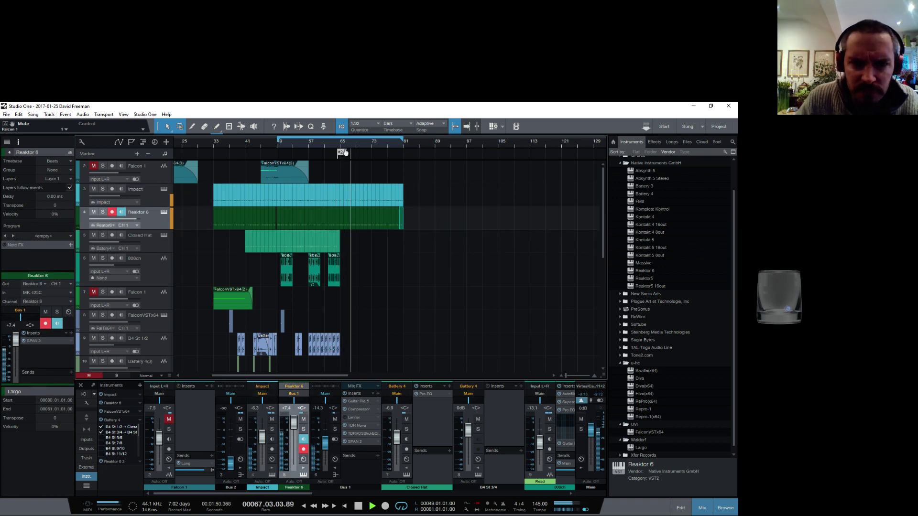
Duplicate the last Closed Hat clip repeatedly until the part reaches bar 81, and stop playback
key("e")
key("e")
left_click(316, 247)
key("d")
key("d")
key("d")
key("d")
key("d")
key("d")
key("d")
key("d")
key("d")
key("d")
key("d")
key("d")
key("d")
key("d")
key("d")
key("d")
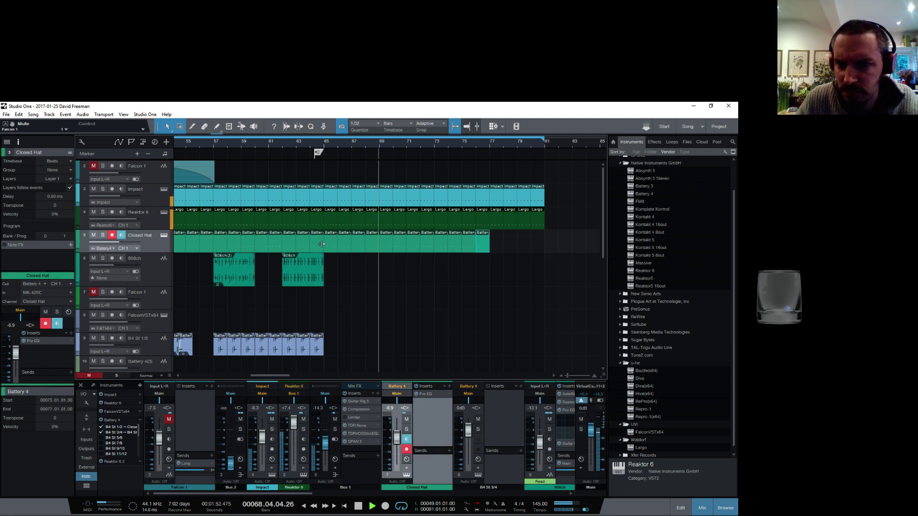
key("w")
key("w")
key("w")
key("w")
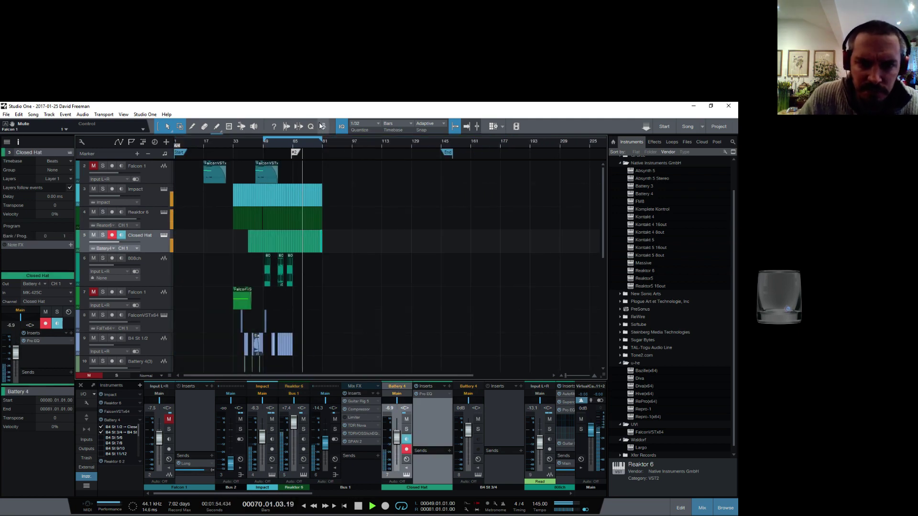
key("e")
key("e")
key("e")
key("space")
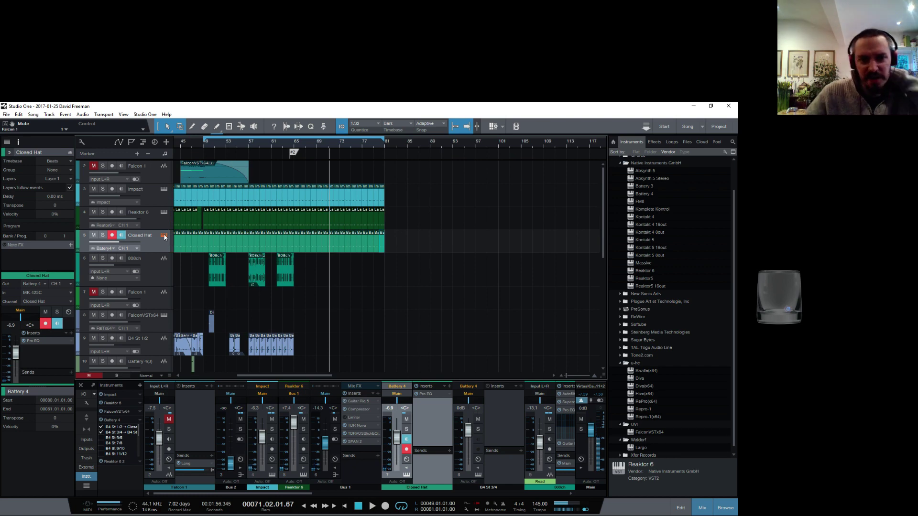
Load the OpenHH 909X hi-hat sample into cell A2 of the Closed Hat track's Battery 4, audition it and close the instrument
left_click(164, 236)
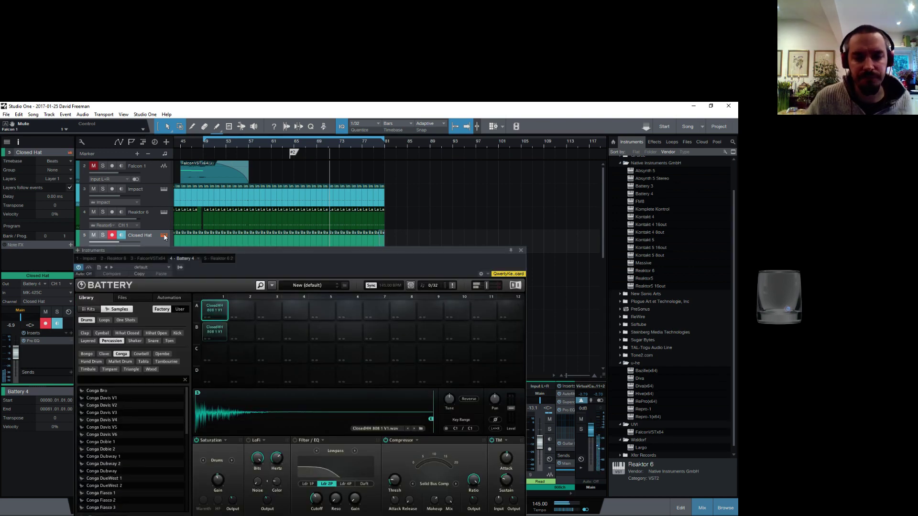
left_click(248, 313)
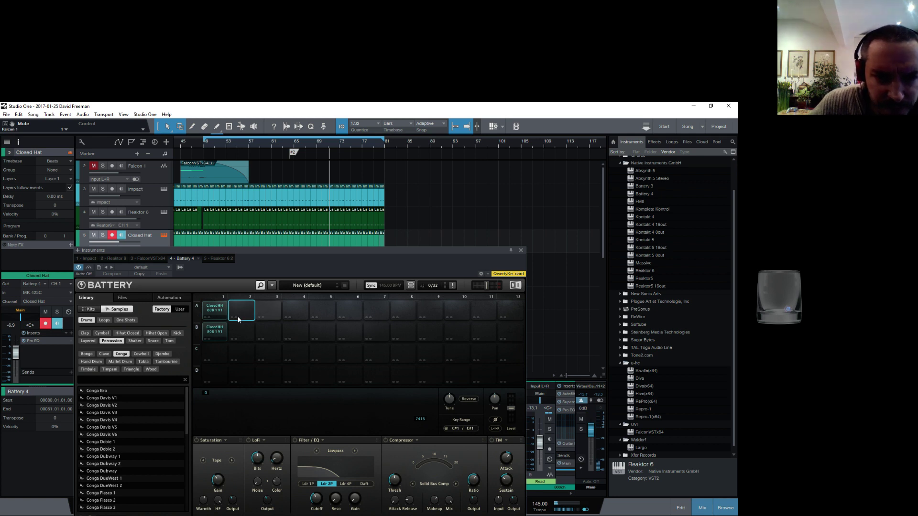
left_click(135, 333)
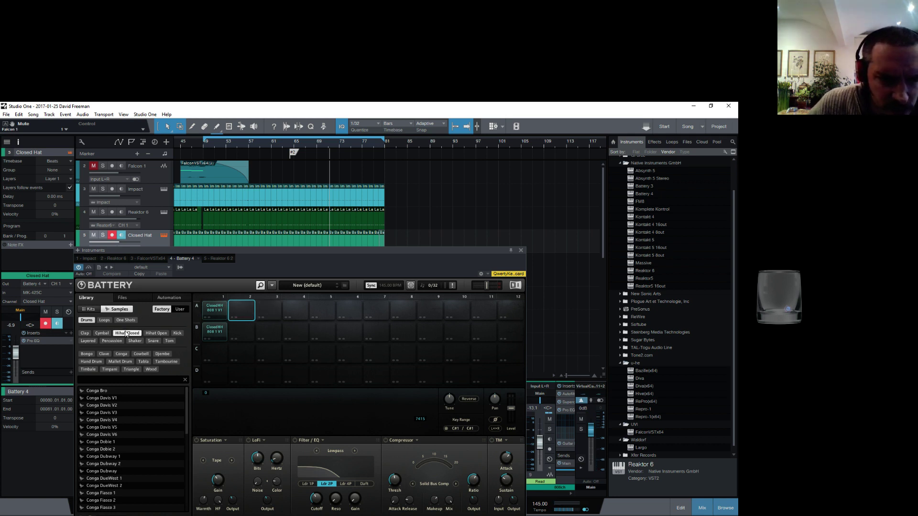
left_click(155, 335)
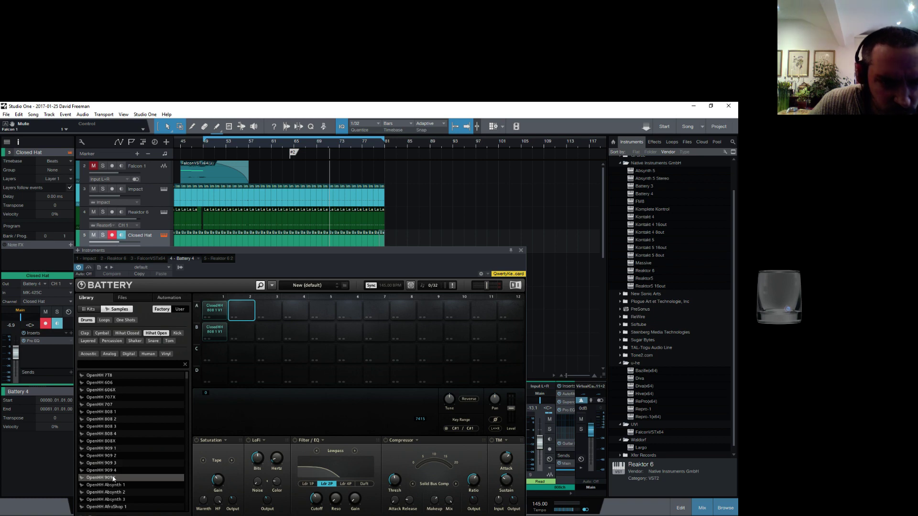
left_click_drag(117, 478, 244, 316)
left_click(245, 317)
left_click(245, 316)
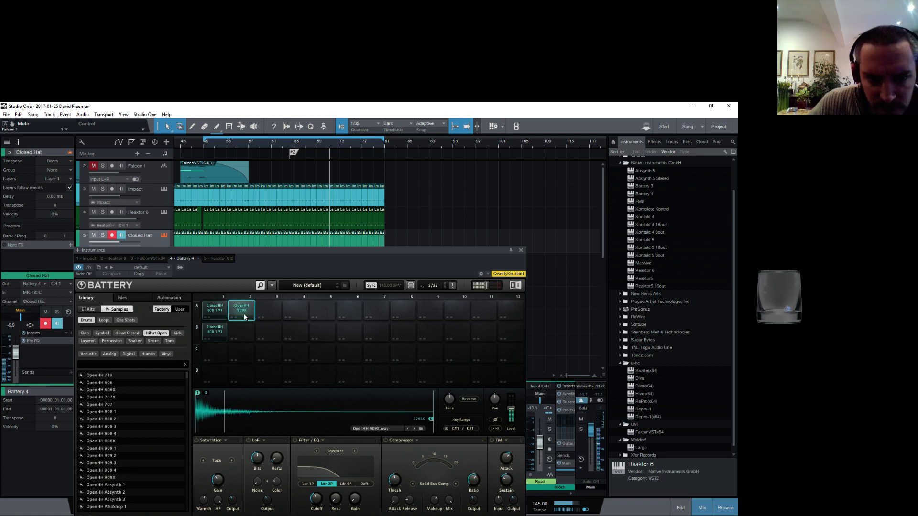
left_click(521, 251)
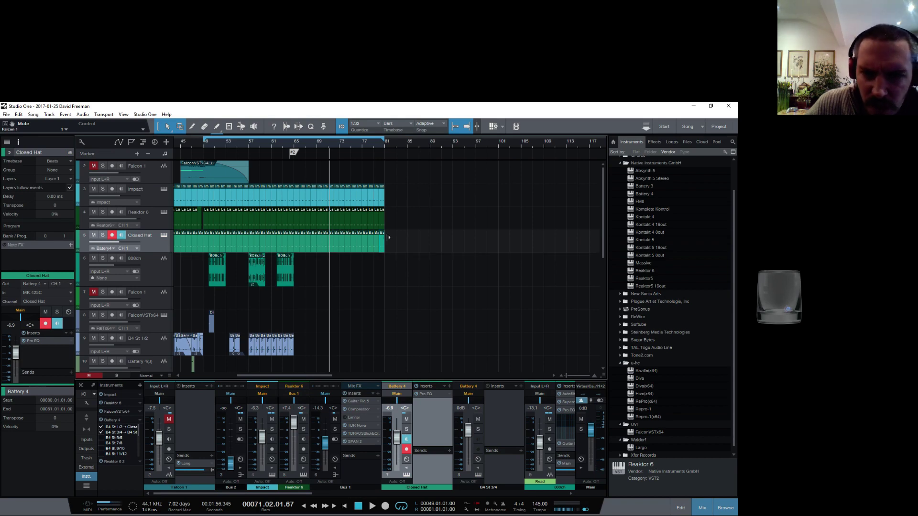
Delete the Closed Hat clips between bars 66 and 81
left_click_drag(302, 144, 311, 158)
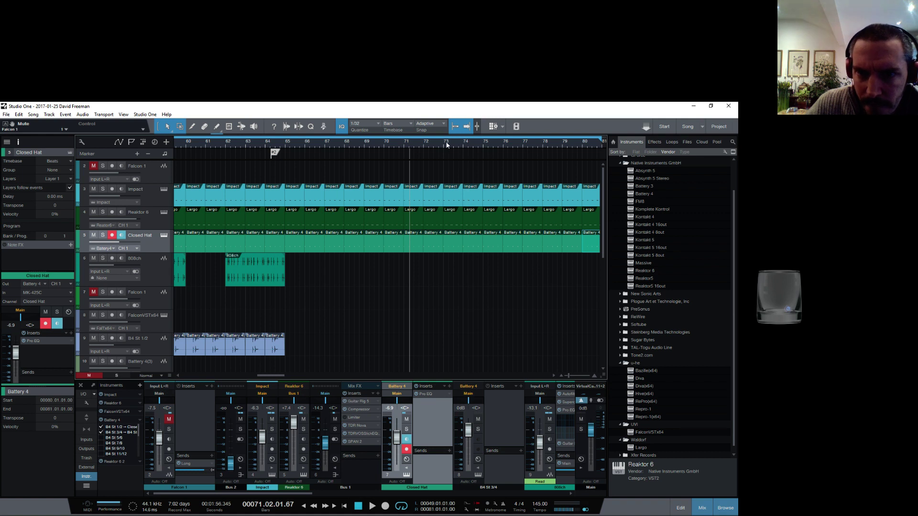
left_click_drag(449, 156, 447, 143)
left_click_drag(562, 254, 363, 243)
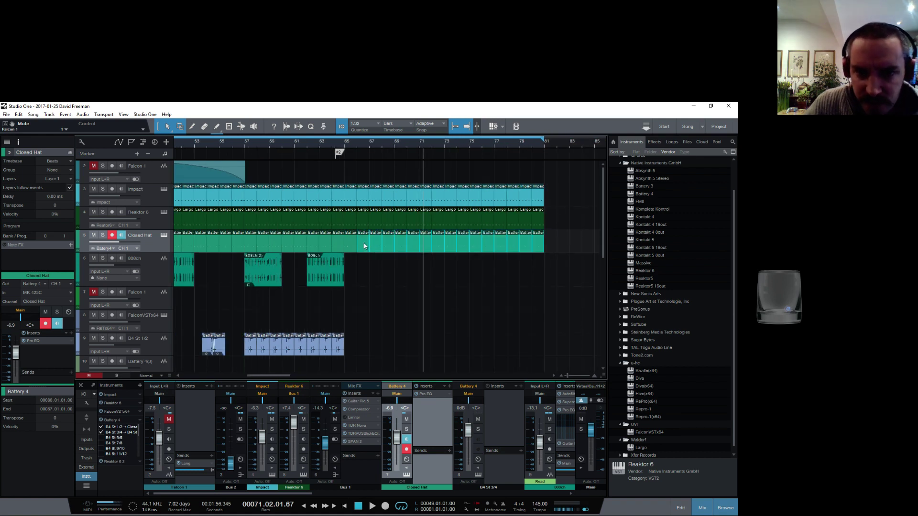
key("Delete")
Add a C# 1 note at 65.01.03 in the Closed Hat clip at bar 65 and name that pitch "909 oh"
double_click(354, 243)
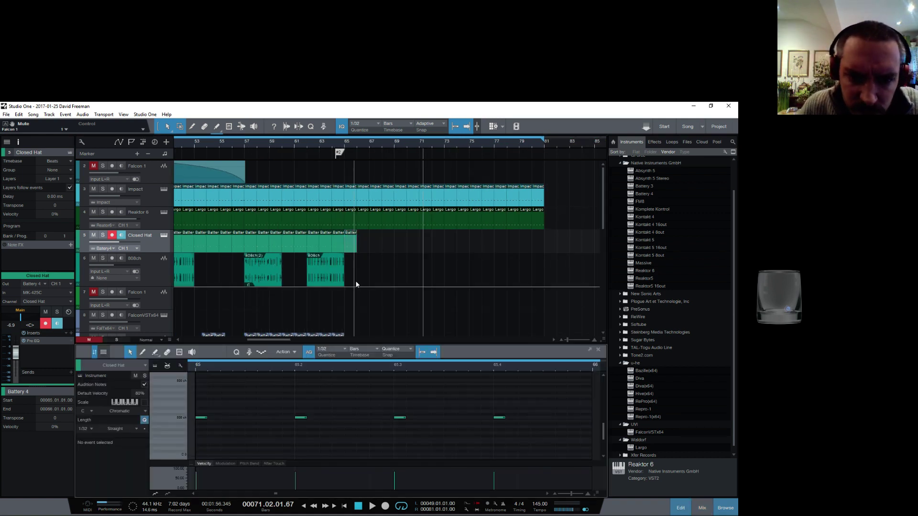
double_click(252, 414)
double_click(185, 379)
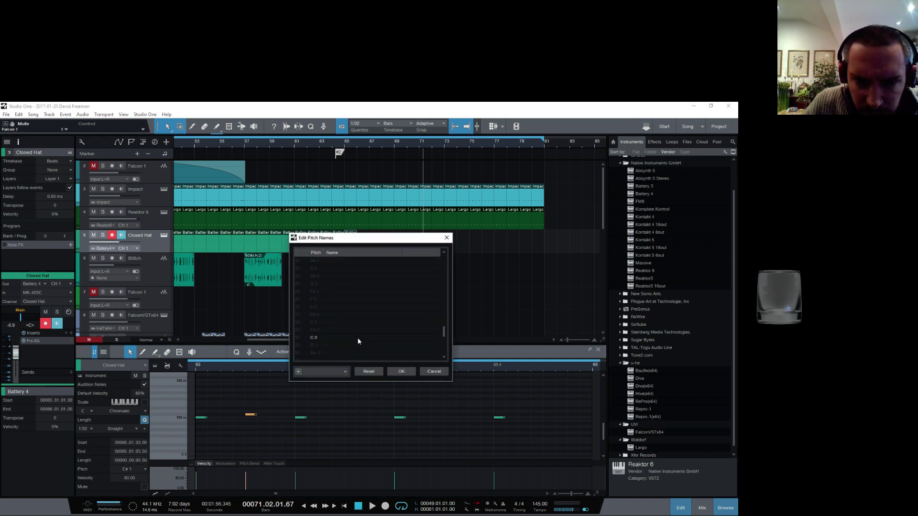
scroll(354, 337, "up", 2)
double_click(329, 284)
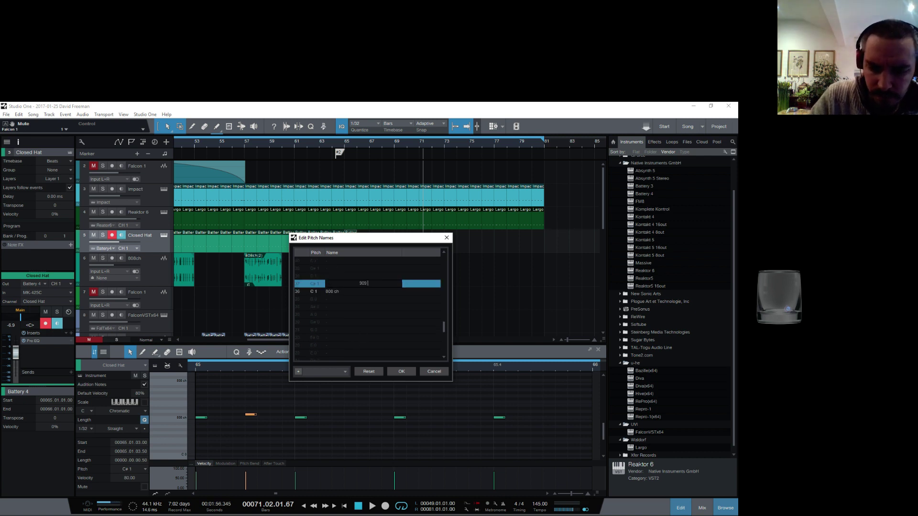
type("909 oh")
key("Return")
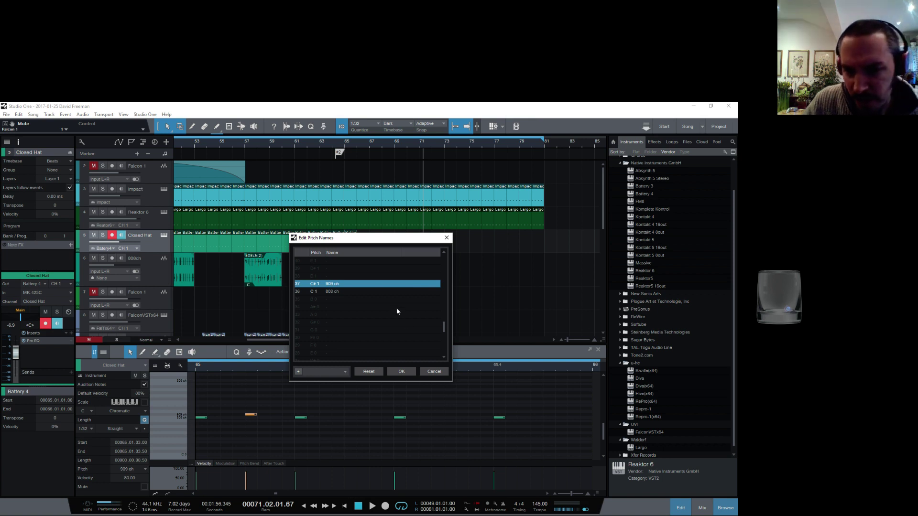
left_click(401, 372)
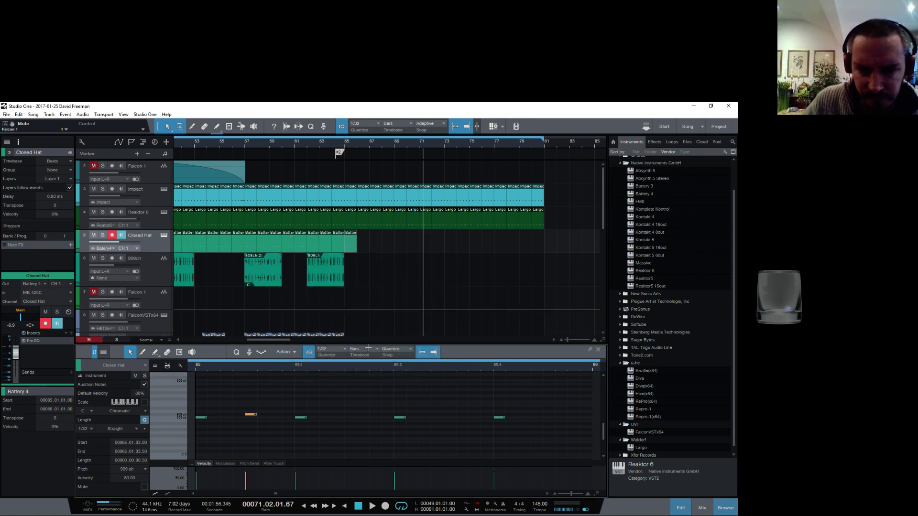
Add 909 oh notes on the remaining offbeats of bar 65, at 65.02.03, 65.03.03 and 65.04.03
double_click(349, 415)
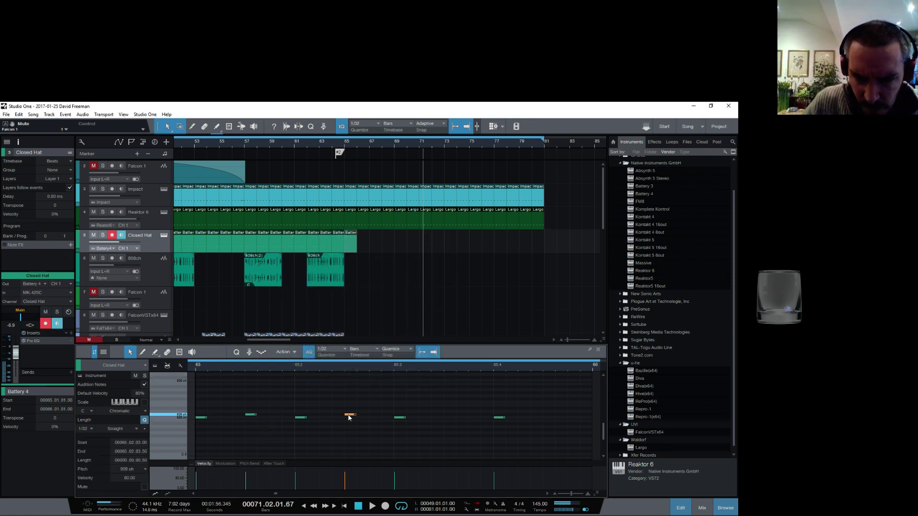
double_click(453, 414)
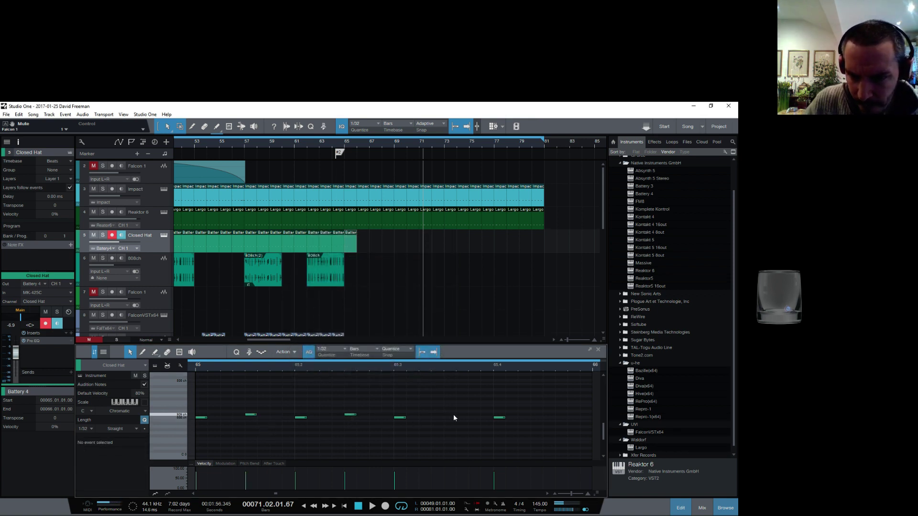
double_click(547, 414)
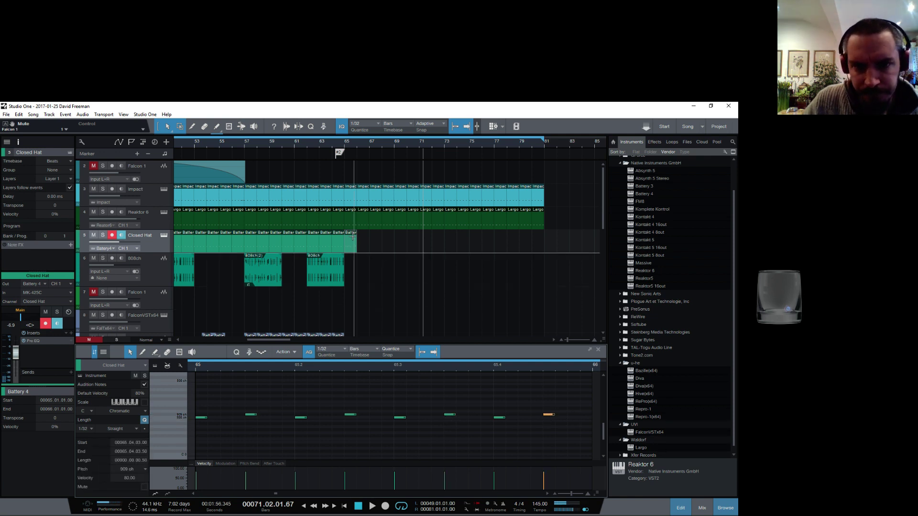
Duplicate the edited Closed Hat clip at bar 65 repeatedly until the open-hat pattern reaches bar 81
left_click(353, 257)
left_click(353, 248)
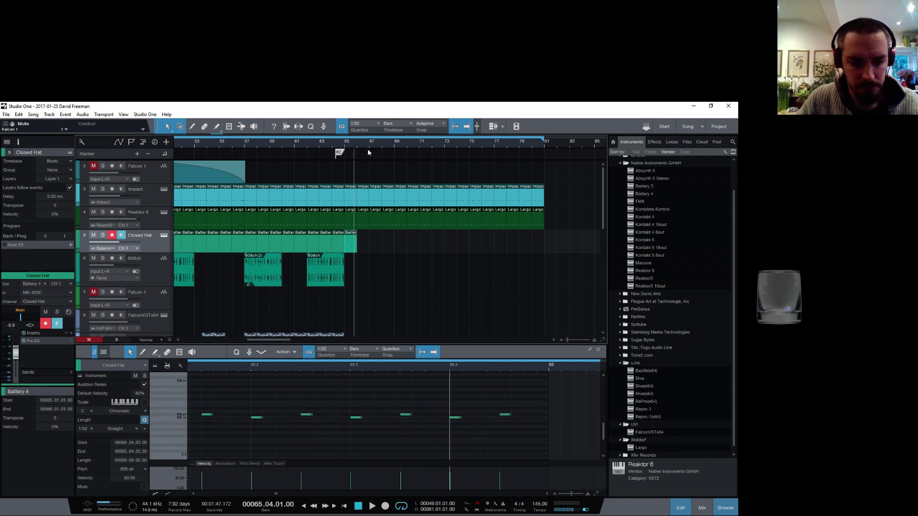
key("d")
key("d")
key("d")
key("d")
key("d")
key("d")
key("d")
key("d")
key("d")
key("d")
key("d")
key("d")
key("d")
key("d")
key("d")
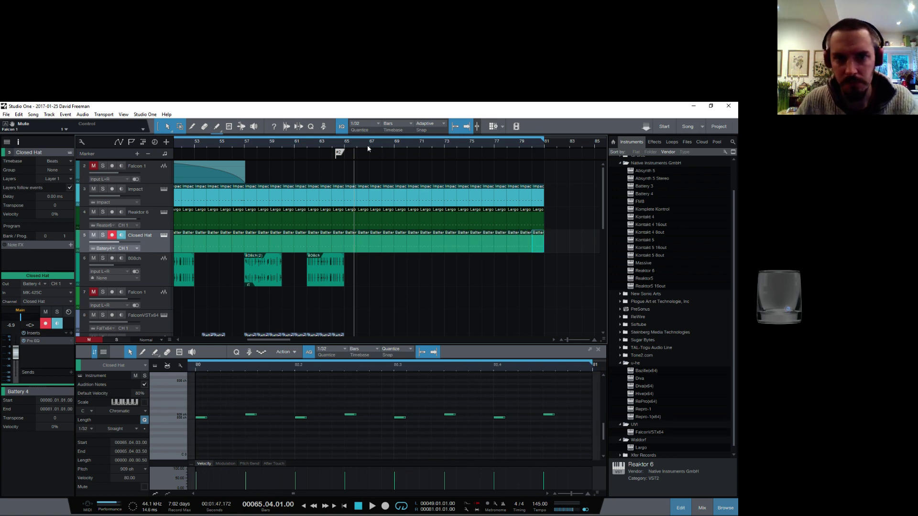
Play the extended section from bar 65, bring back the mixer console in place of the note editor and stop playback
key("space")
key("w")
key("w")
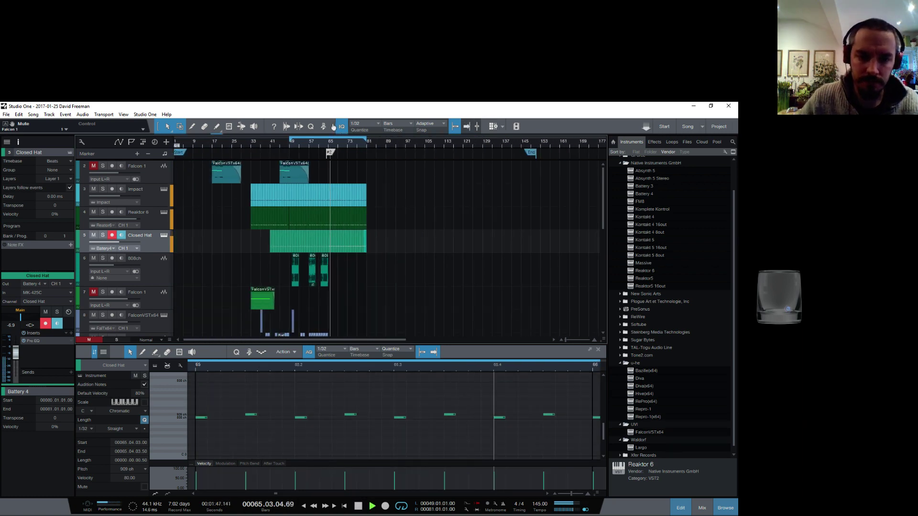
key("F3")
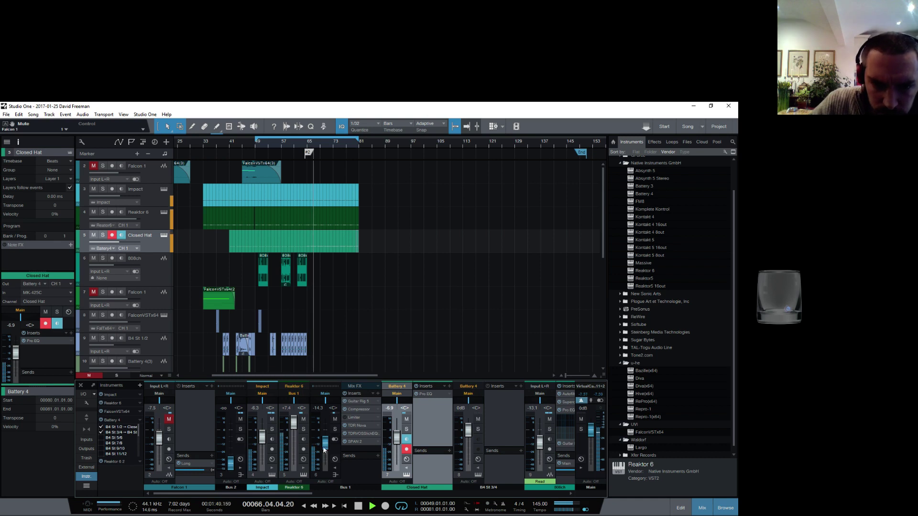
key("space")
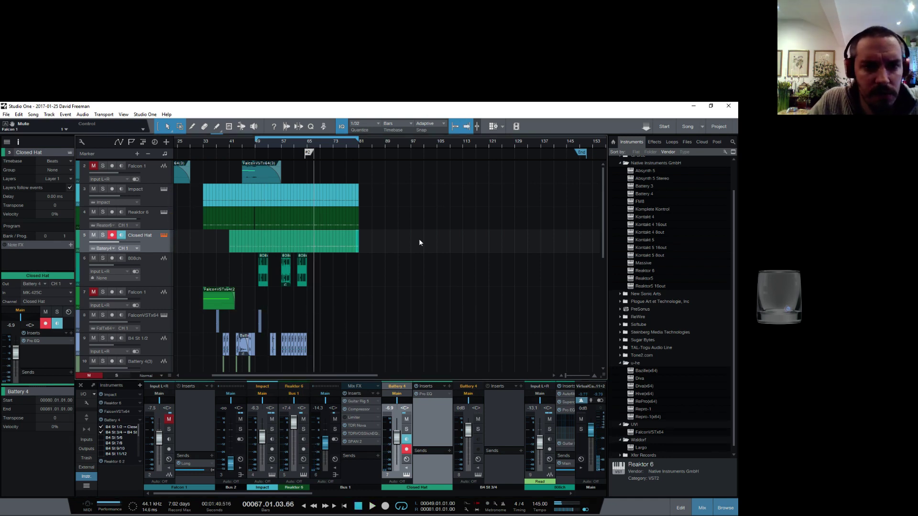
Open the Battery 4 instrument of the Closed Hat track and examine the cell options of the first closed-hat cell
left_click(164, 234)
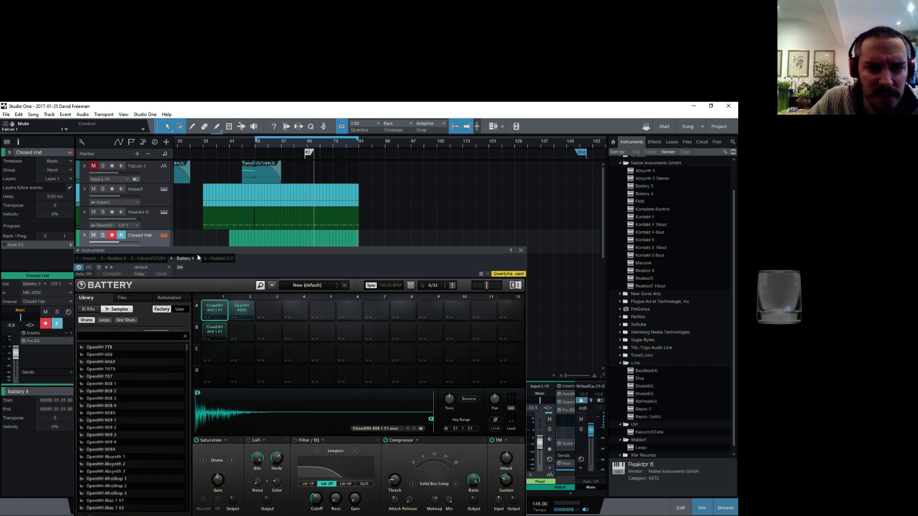
right_click(243, 310)
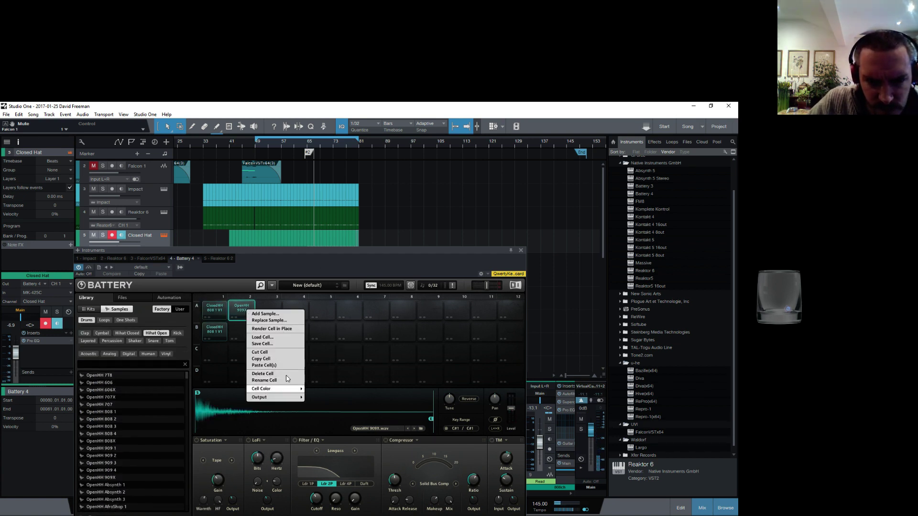
left_click(214, 309)
right_click(213, 310)
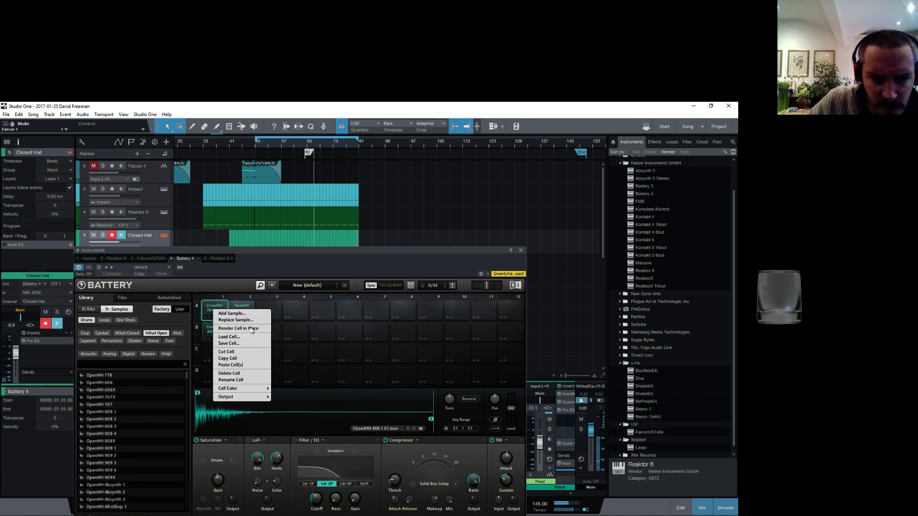
mouse_move(238, 398)
mouse_move(284, 412)
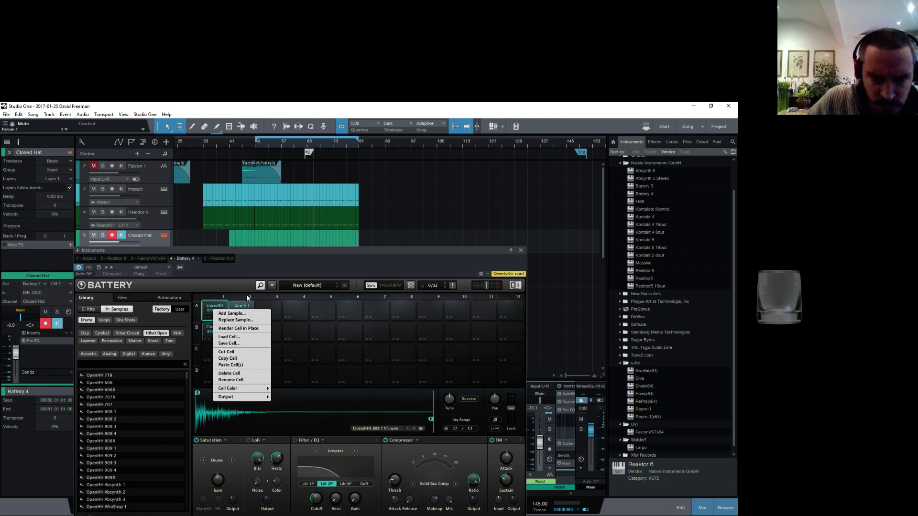
left_click_drag(251, 271, 256, 268)
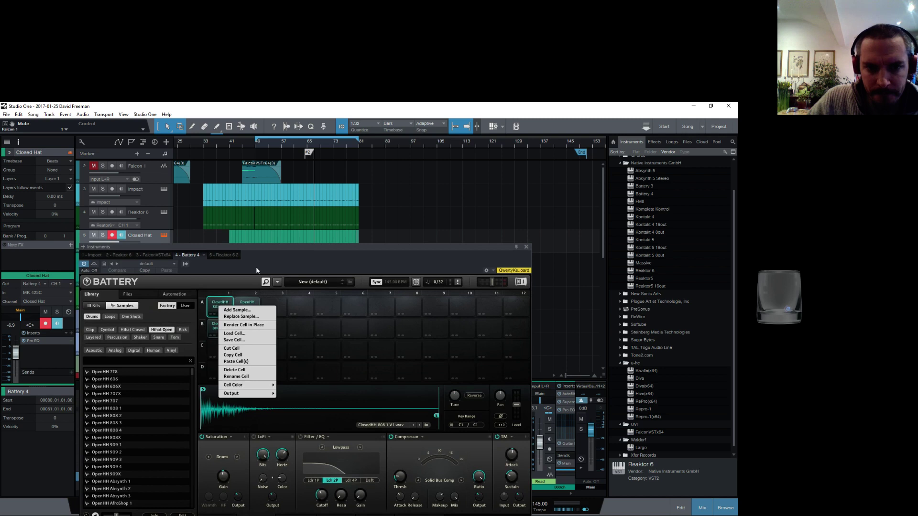
Route Battery's OpenHH 909X cell to its own direct output and enable the B4 St 5/6 output channel in the mixer
left_click(247, 305)
right_click(248, 303)
mouse_move(283, 392)
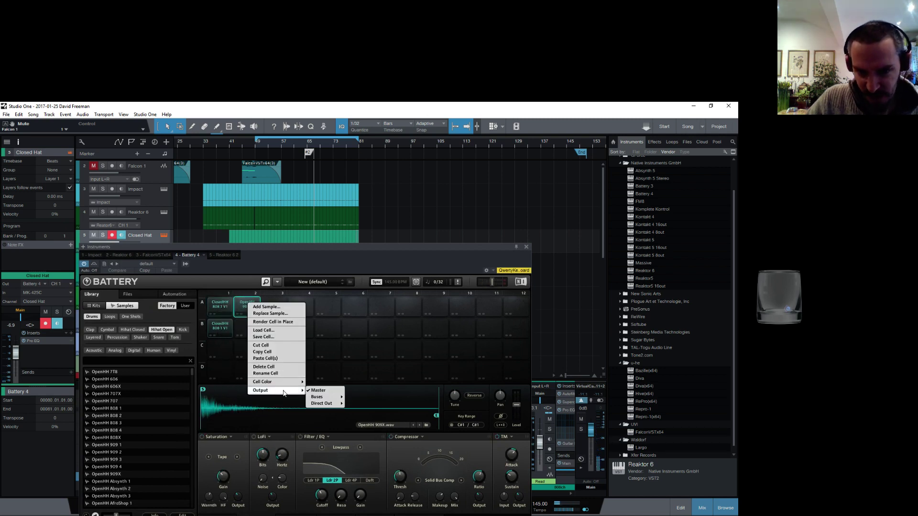
mouse_move(328, 403)
left_click(362, 415)
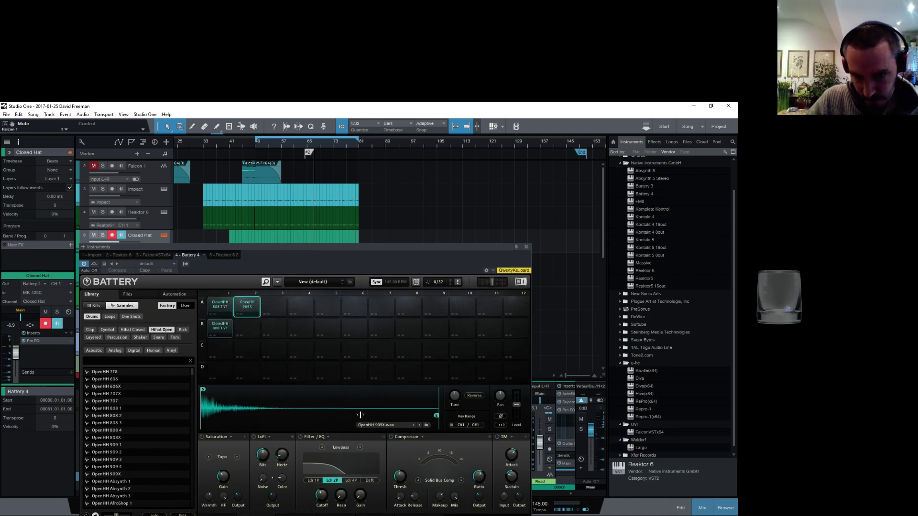
left_click(526, 247)
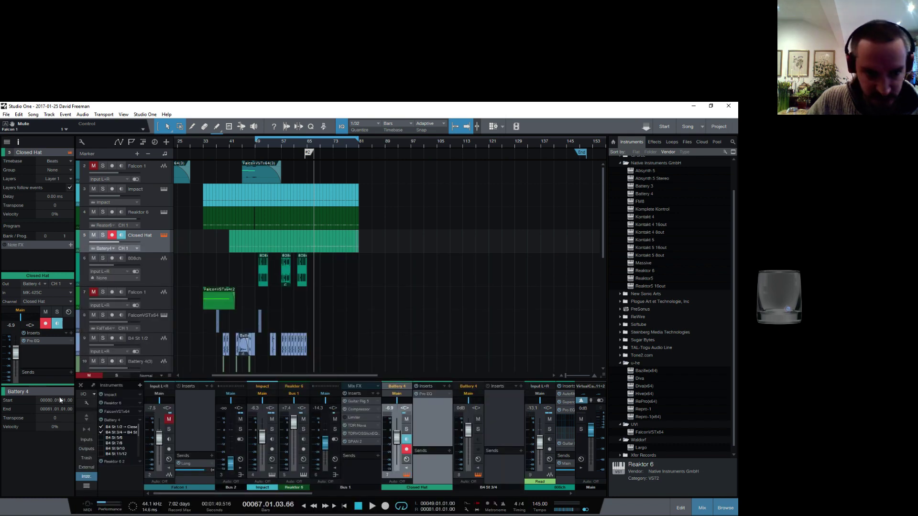
left_click(102, 437)
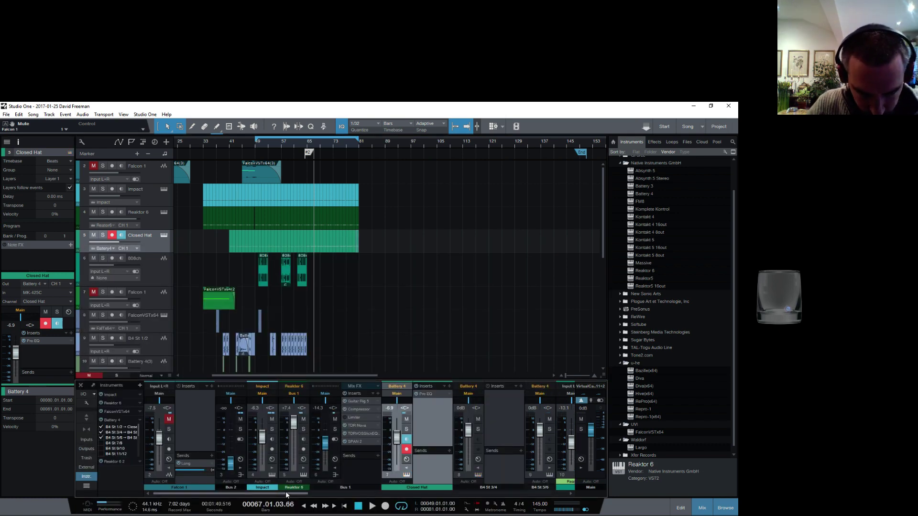
Set the loop start to bar 65 and play the section from there
left_click_drag(277, 494, 350, 495)
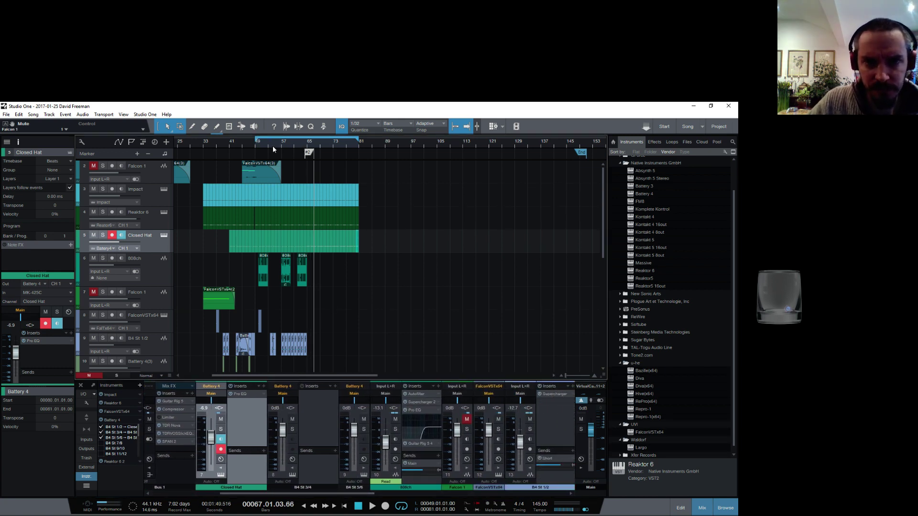
left_click_drag(253, 140, 318, 159)
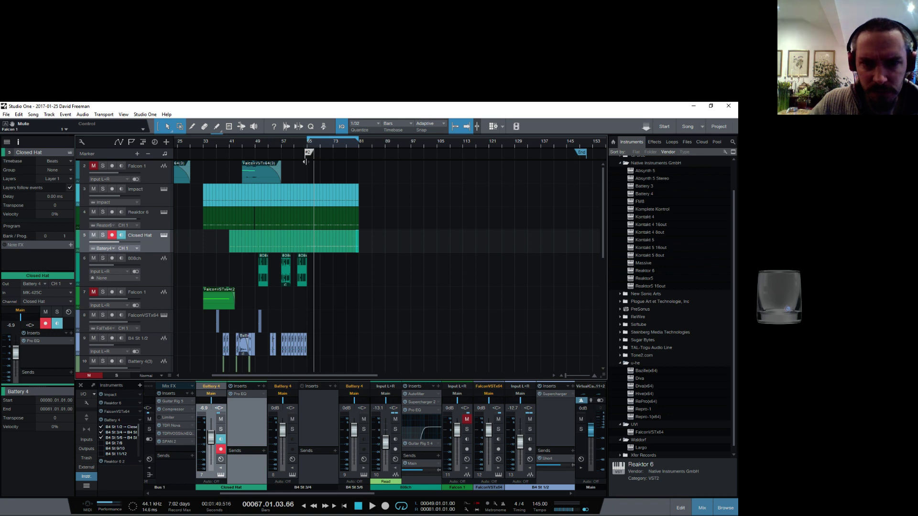
left_click(308, 159)
key("space")
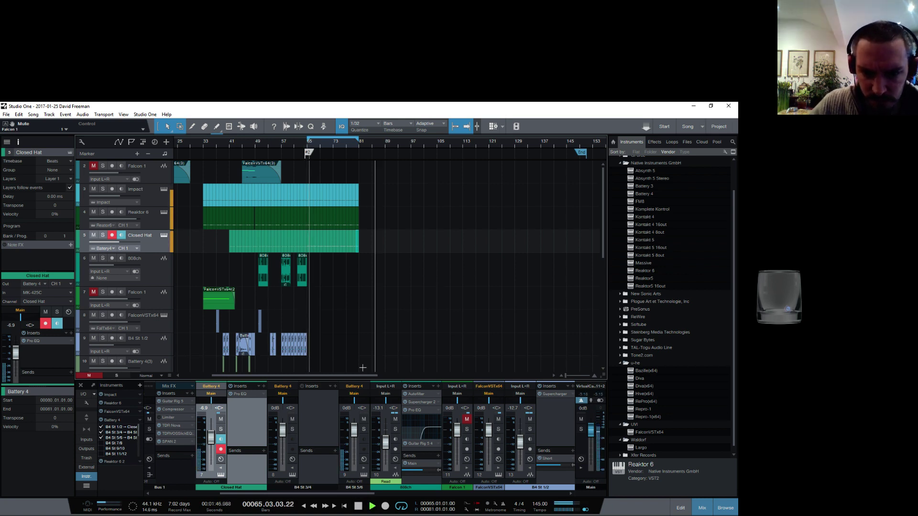
Insert the Transient Master effect on the B4 St 5/6 channel
left_click(369, 438)
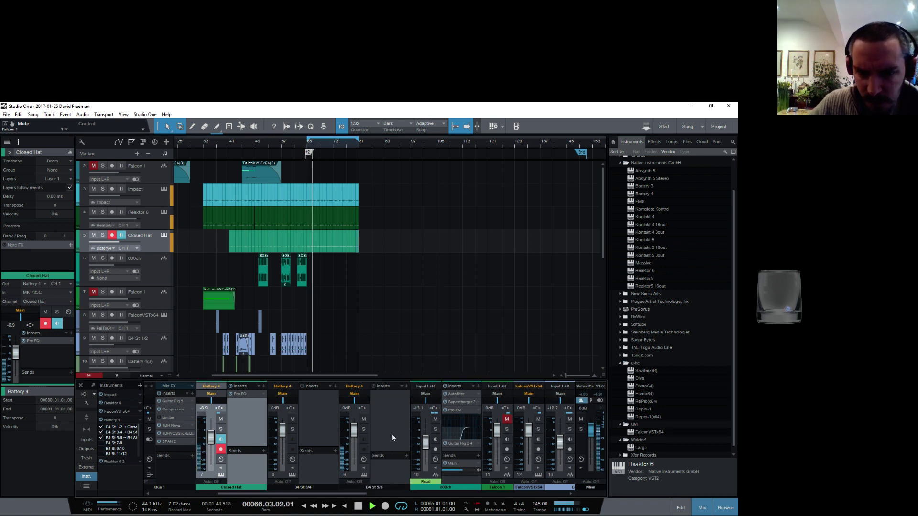
left_click(409, 387)
left_click(408, 387)
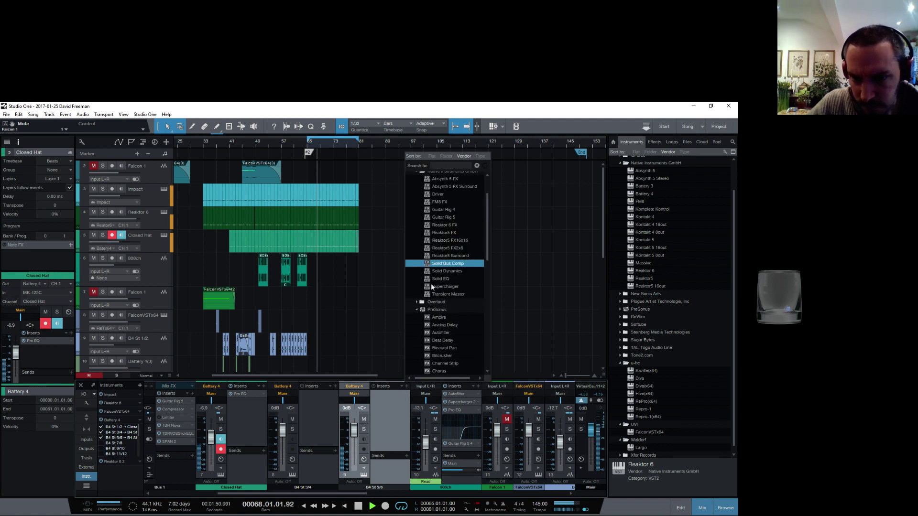
left_click(441, 294)
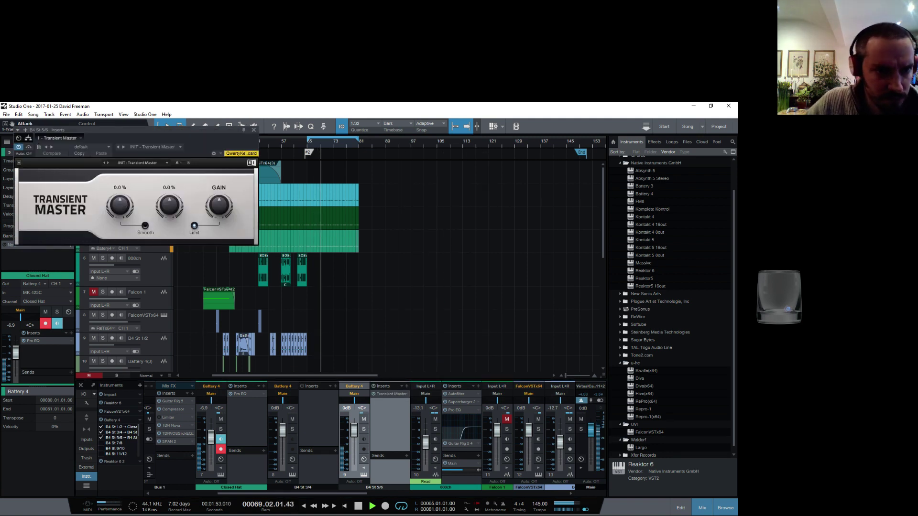
In Transient Master, raise the attack to 28%, lower the sustain and set the gain to -7.2 dB
left_click_drag(120, 205, 120, 188)
left_click_drag(170, 206, 169, 224)
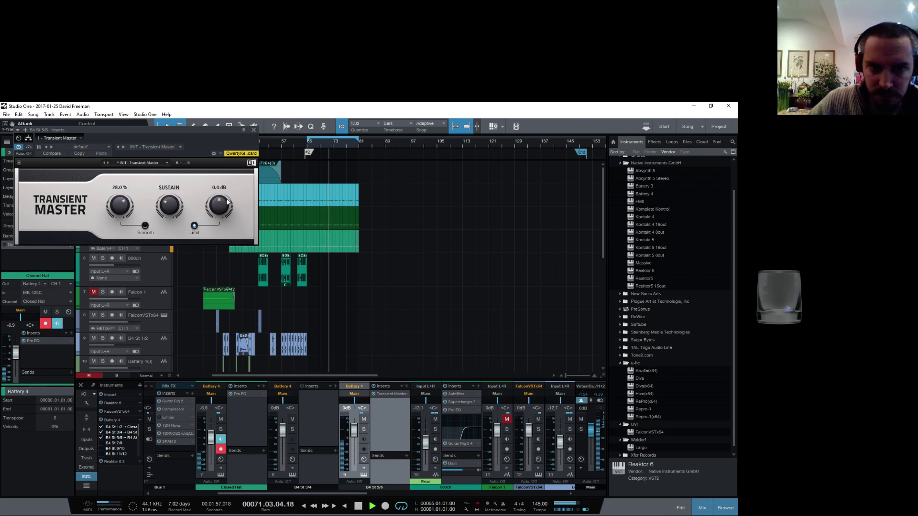
left_click_drag(218, 205, 219, 221)
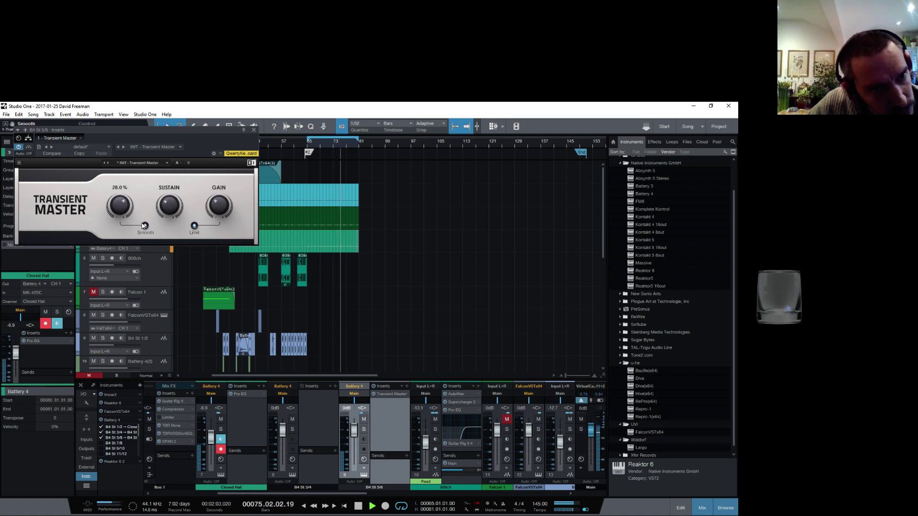
left_click_drag(219, 206, 218, 207)
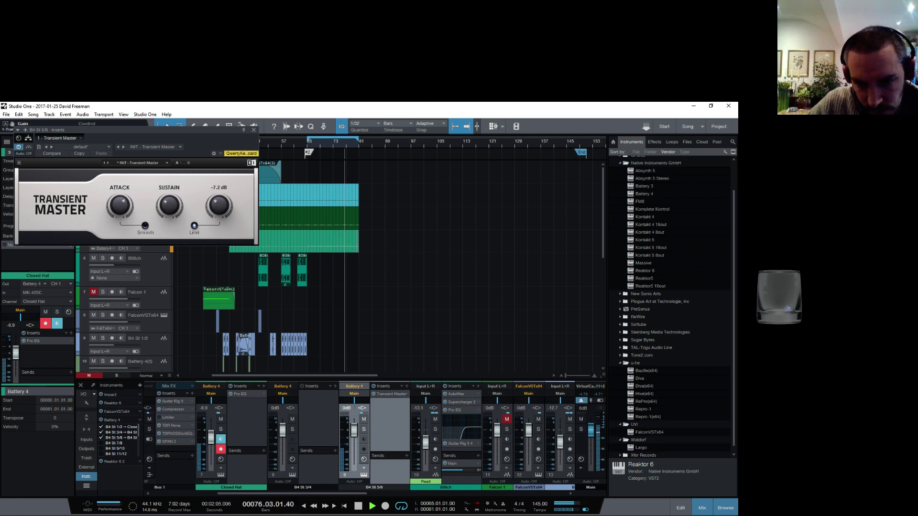
left_click(253, 130)
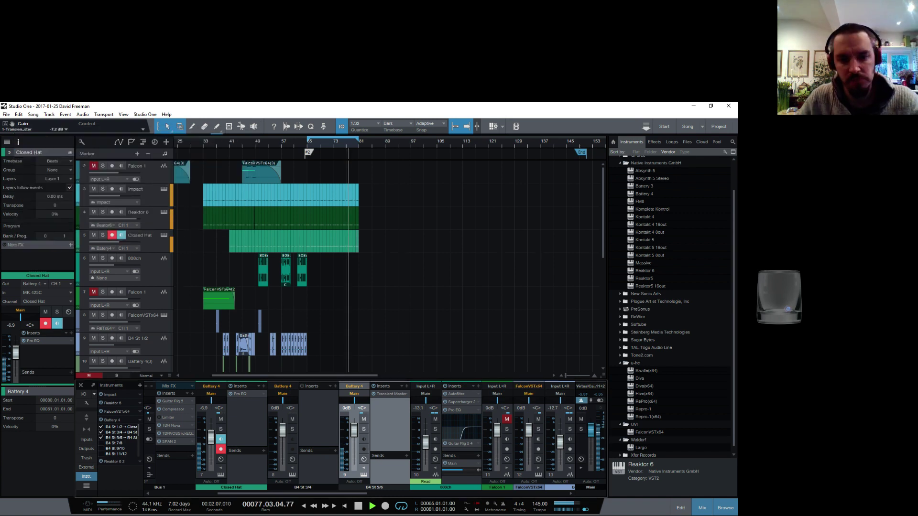
Add a send from the B4 St 5/6 channel to the Short effect at a level of -16.5 dB
left_click(407, 456)
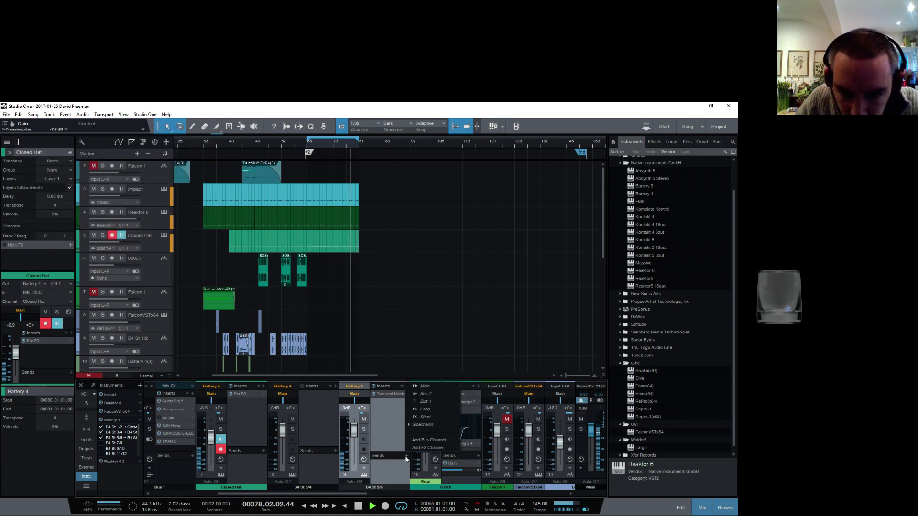
left_click(425, 417)
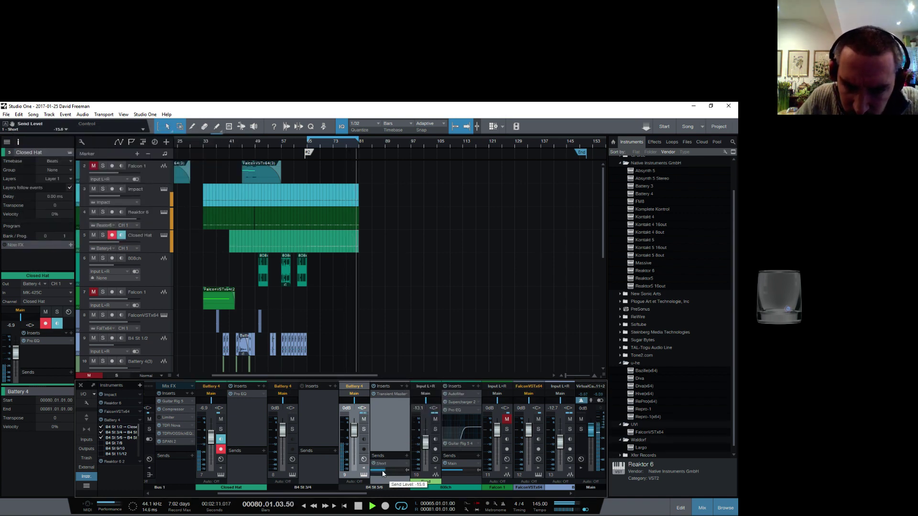
left_click_drag(383, 470, 380, 470)
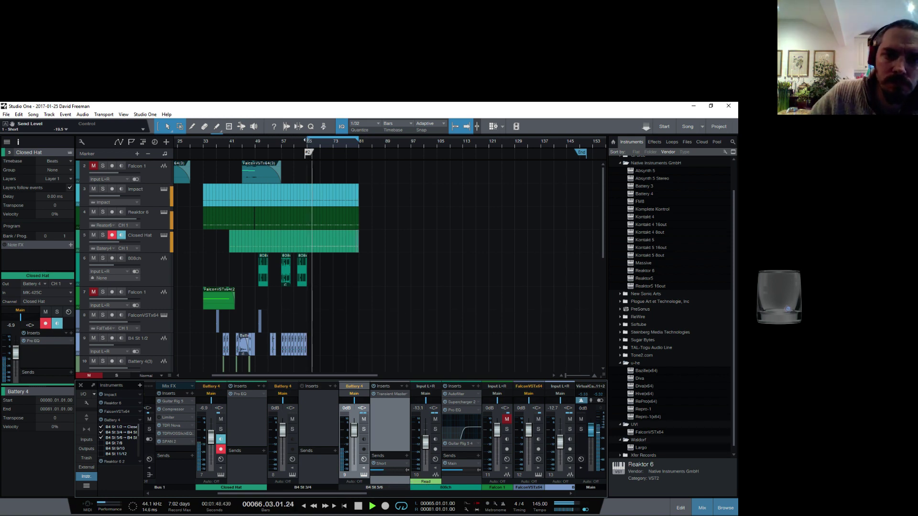
Play the track with the loop extended back to bar 33, and lower the B4 St 5/6 channel volume to -3.2 dB
mouse_move(307, 141)
left_mouse_down()
mouse_move(198, 162)
mouse_move(267, 157)
mouse_move(207, 157)
left_mouse_up()
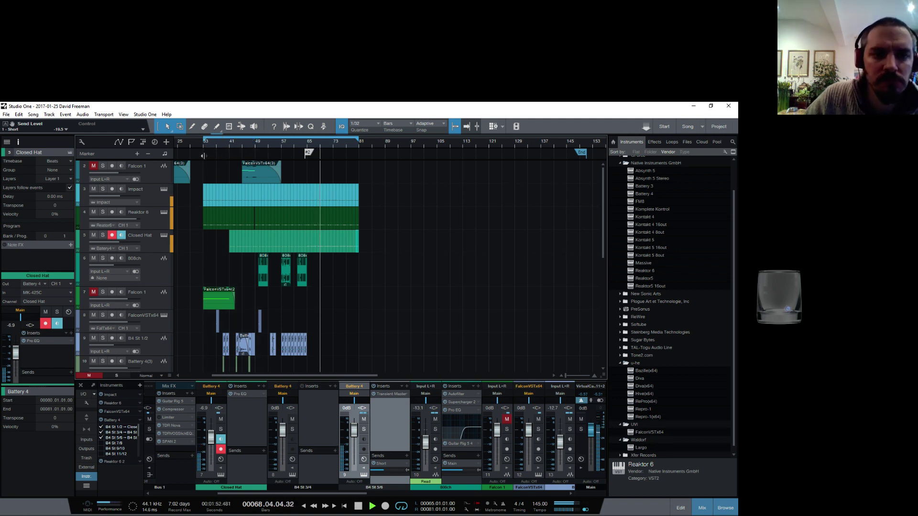
key("KP_1")
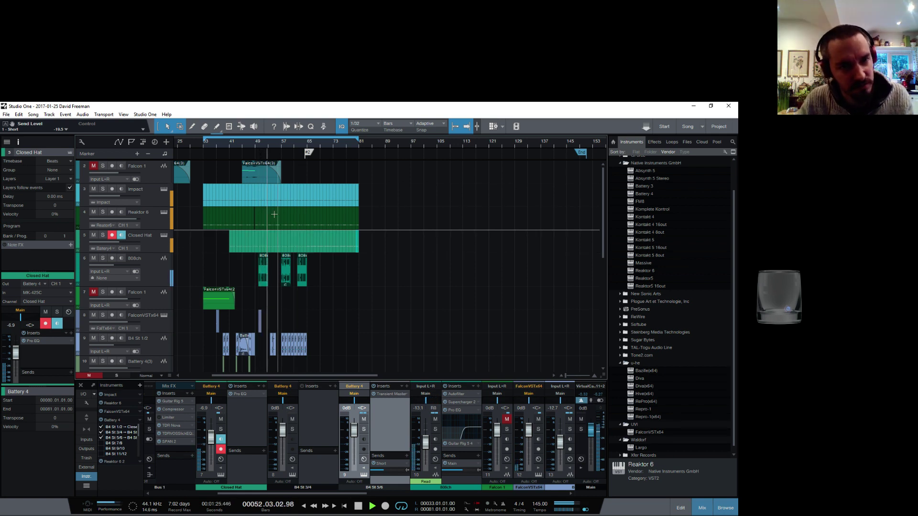
scroll(317, 233, "down", 10)
scroll(359, 203, "up", 10)
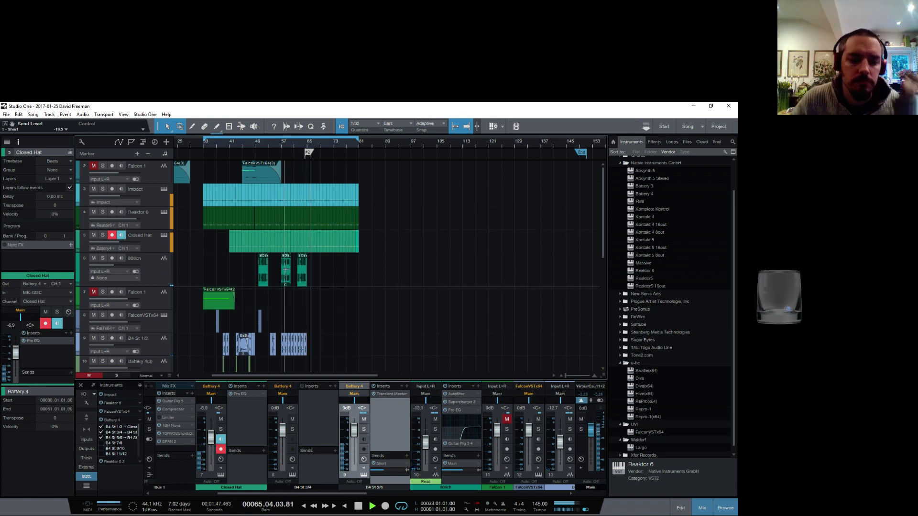
left_click_drag(354, 431, 353, 437)
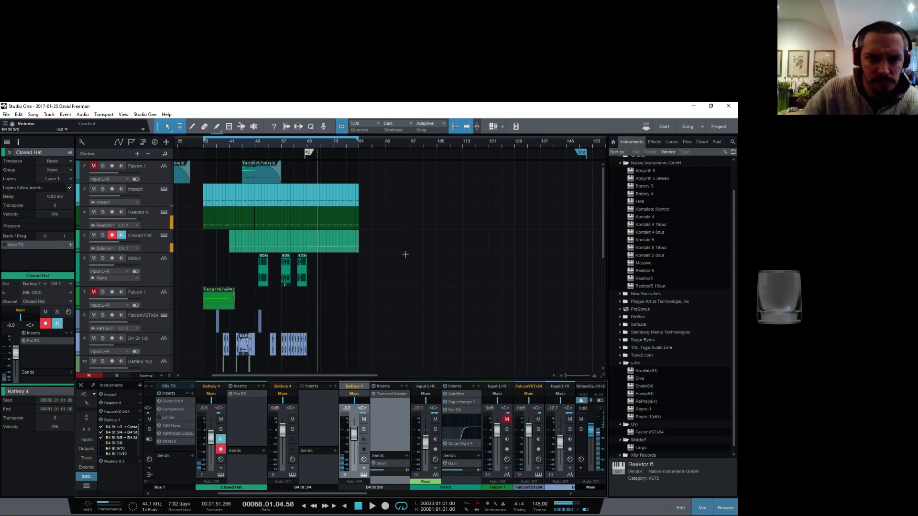
Duplicate the Crash Bomb 3 clip at bar 49 and place the copy at bar 65
scroll(400, 262, "down", 4)
scroll(341, 199, "up", 3)
scroll(352, 320, "down", 4)
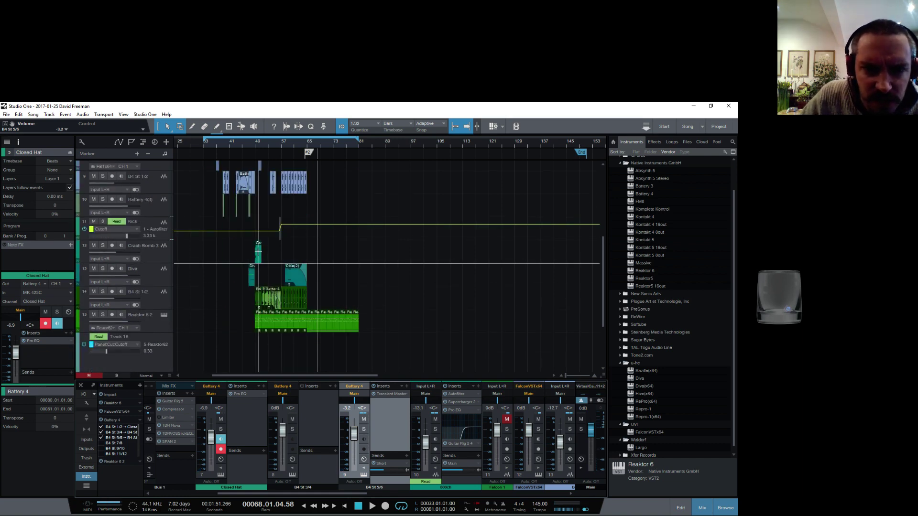
left_click(260, 260)
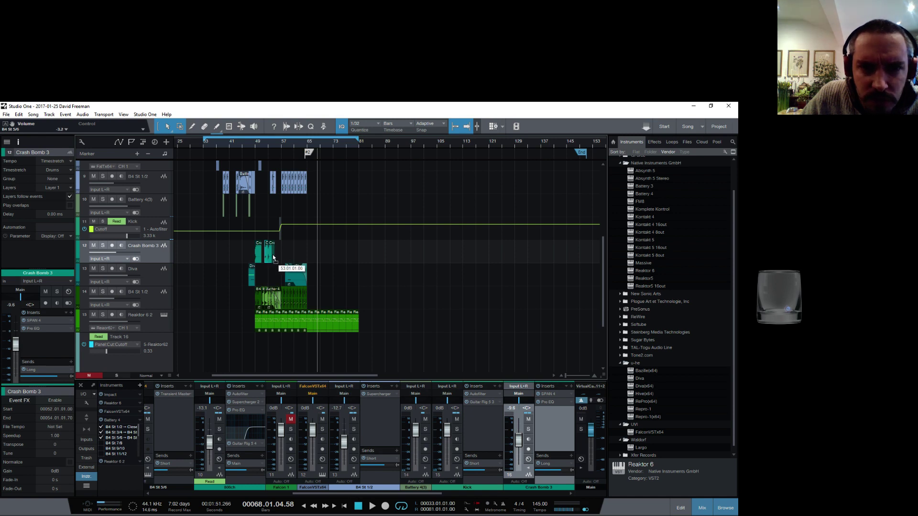
left_click_drag(274, 258, 310, 260)
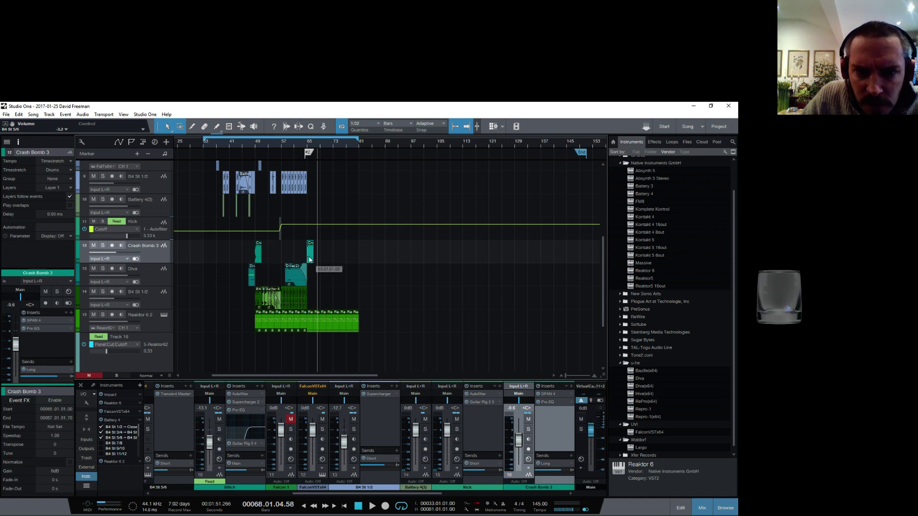
Play from bar 65 and review the clips across the tracks, down to the Reaktor 6 2 track and its cutoff automation
left_click(307, 149)
key("space")
scroll(366, 177, "up", 5)
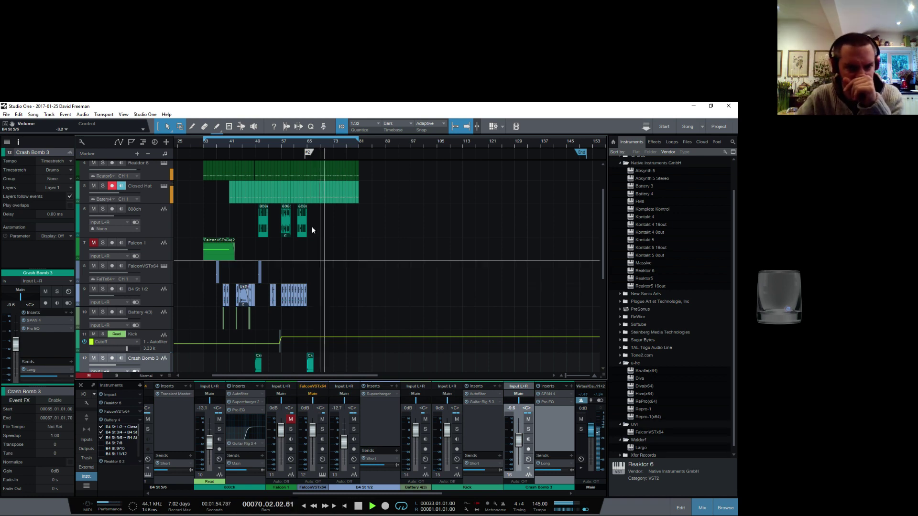
scroll(328, 146, "up", 2)
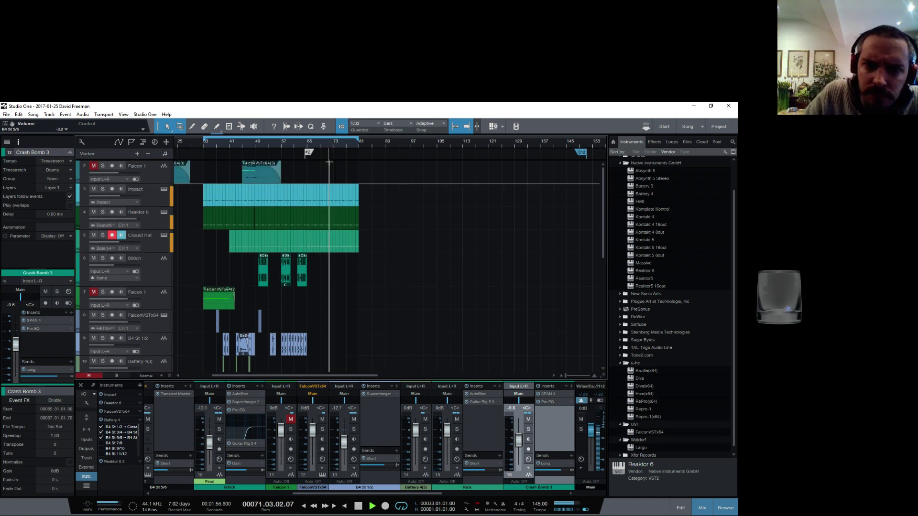
scroll(318, 146, "up", 3)
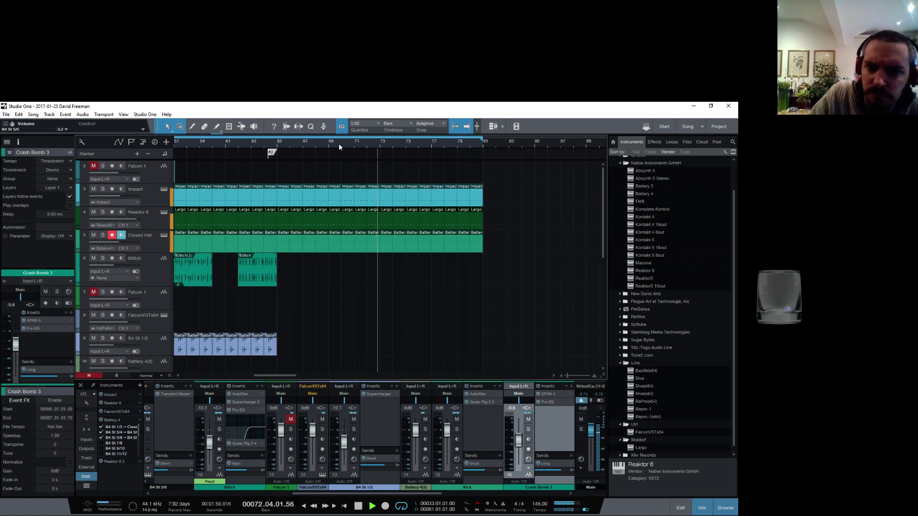
scroll(315, 137, "down", 2)
scroll(302, 144, "down", 3)
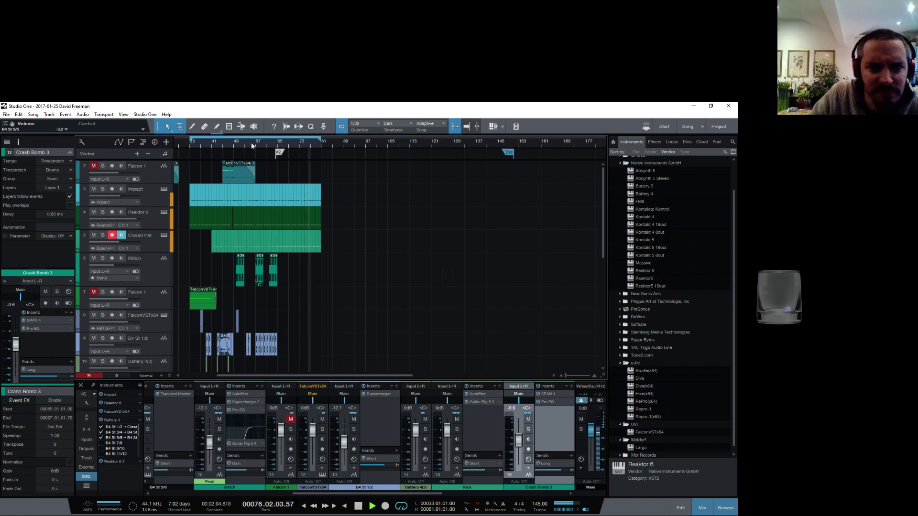
scroll(287, 144, "down", 2)
scroll(269, 145, "up", 2)
scroll(273, 153, "up", 5)
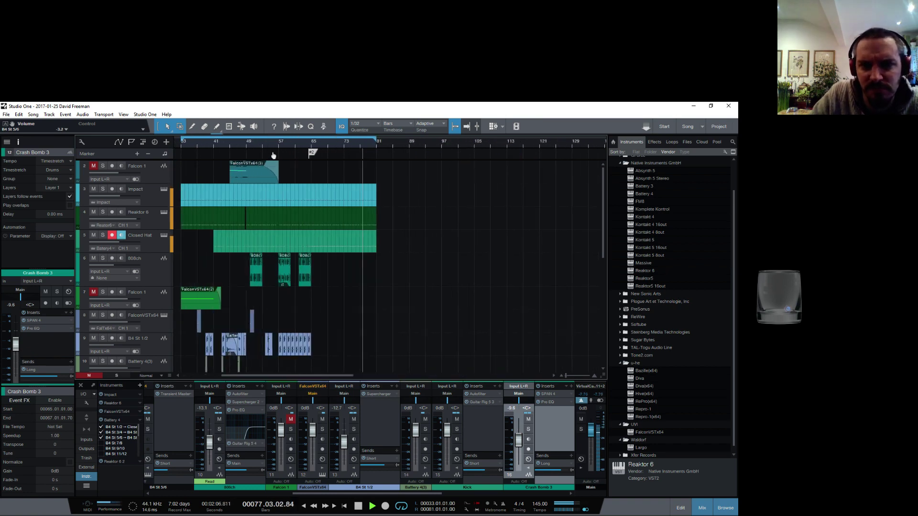
scroll(373, 158, "down", 5)
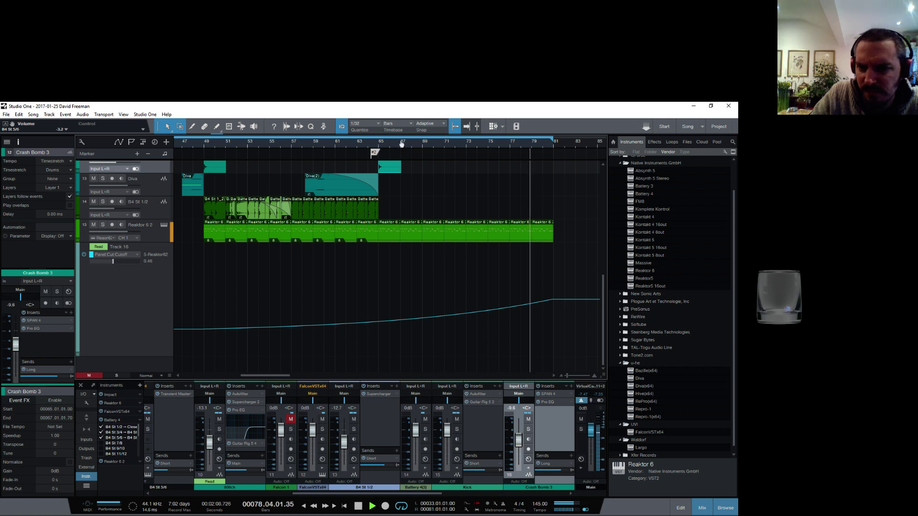
Check the Reaktor 6 2 cutoff automation point at bar 81, then stop playback and save the song
scroll(378, 200, "down", 4)
left_click(423, 303)
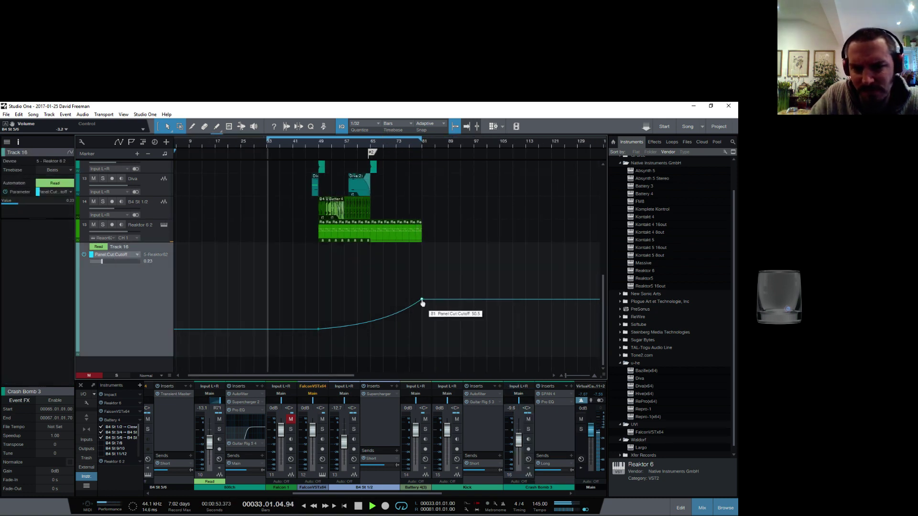
key("space")
key("ctrl+s")
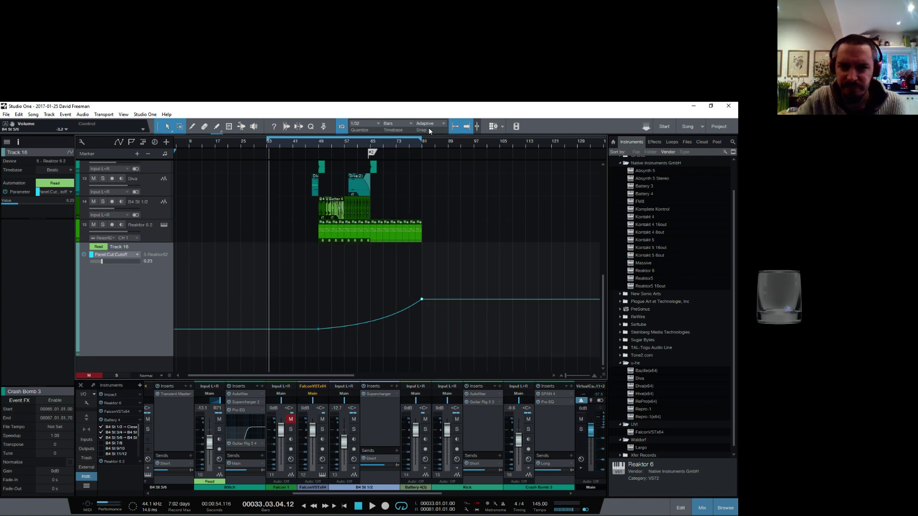
Examine the whole arrangement across all tracks, from the Falcon and Impact clips down to the Reaktor 6 2 automation
key("w")
key("e")
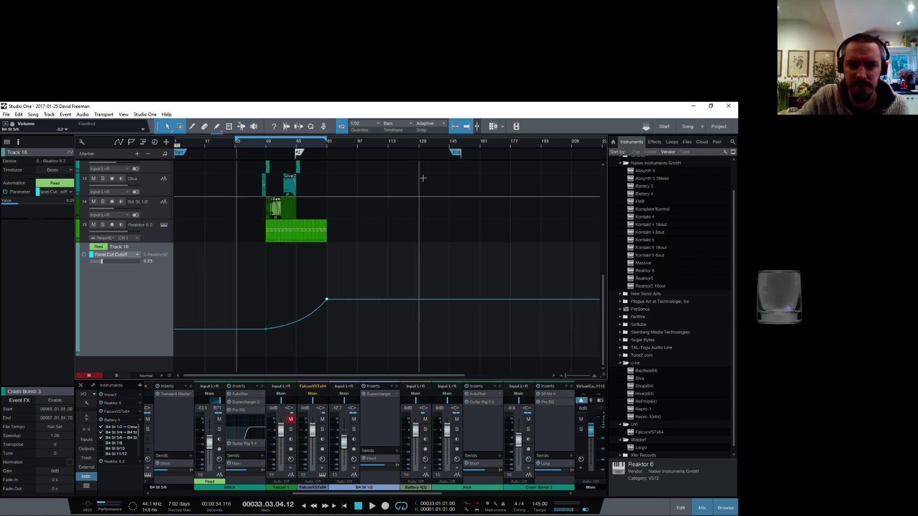
scroll(437, 193, "up", 2)
scroll(438, 191, "up", 5)
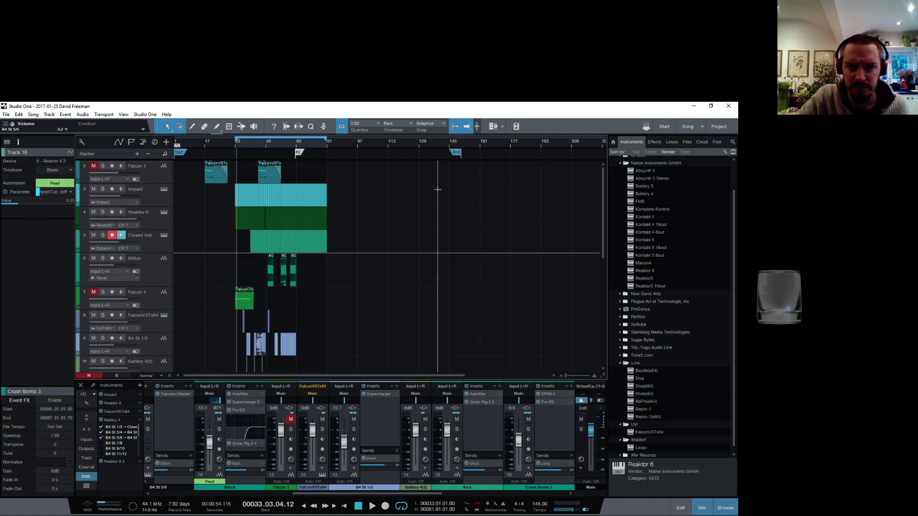
scroll(342, 249, "down", 5)
scroll(340, 251, "up", 3)
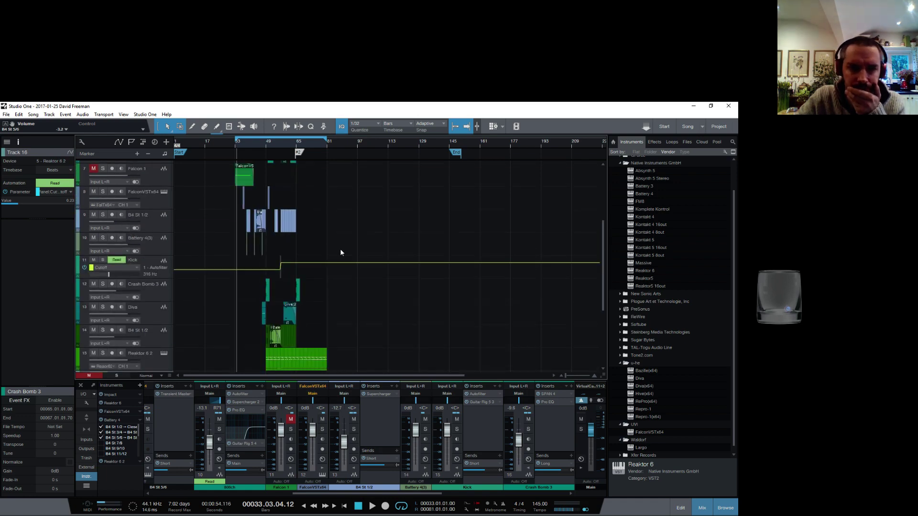
scroll(337, 249, "down", 3)
scroll(337, 235, "up", 3)
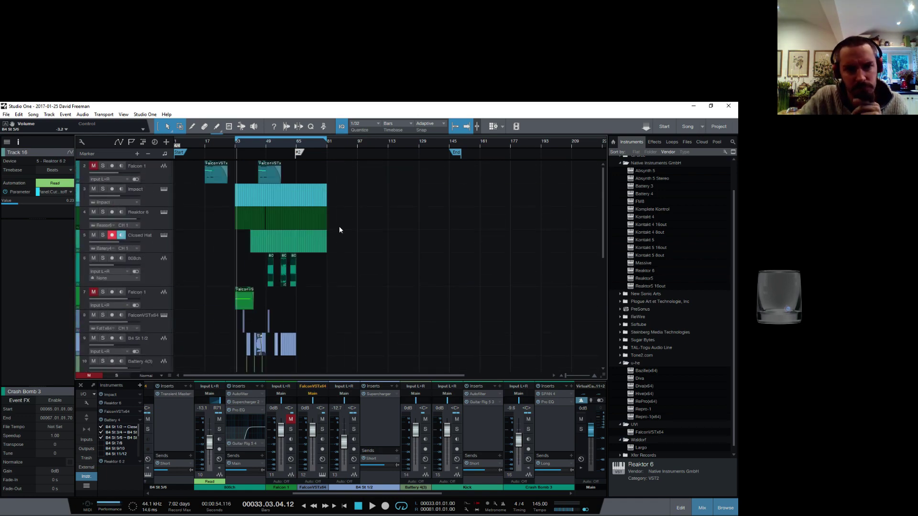
scroll(340, 225, "up", 3)
scroll(340, 222, "down", 4)
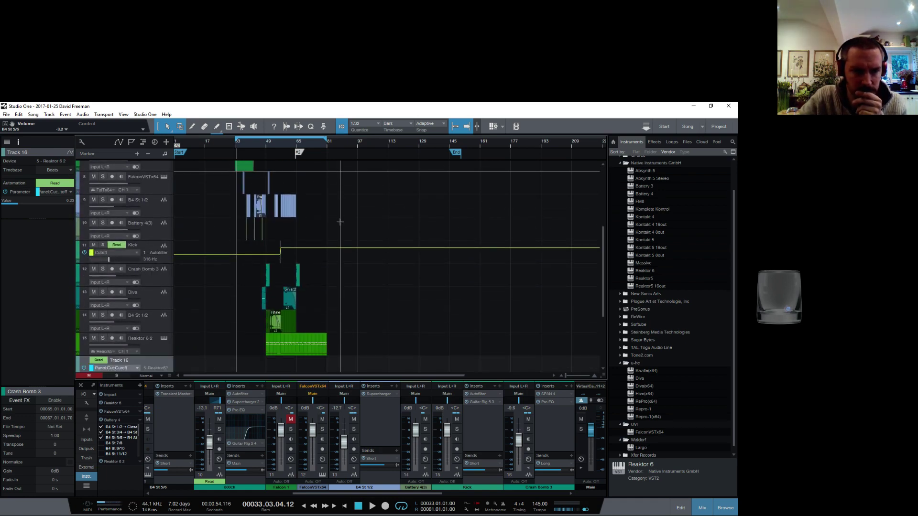
scroll(334, 219, "up", 7)
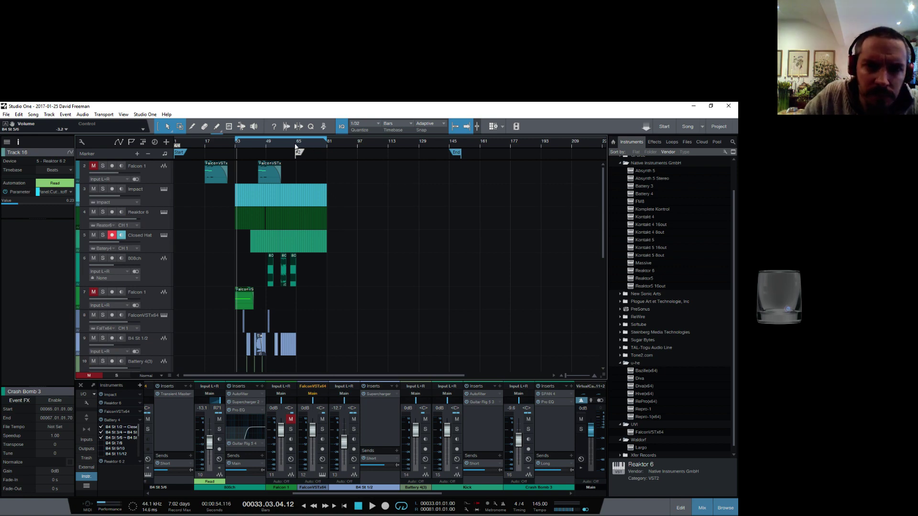
Open the Impact clip at bar 64 for editing and add a short kick note just before beat 3, at 64.02.04.50
scroll(296, 149, "up", 8)
left_click(323, 200)
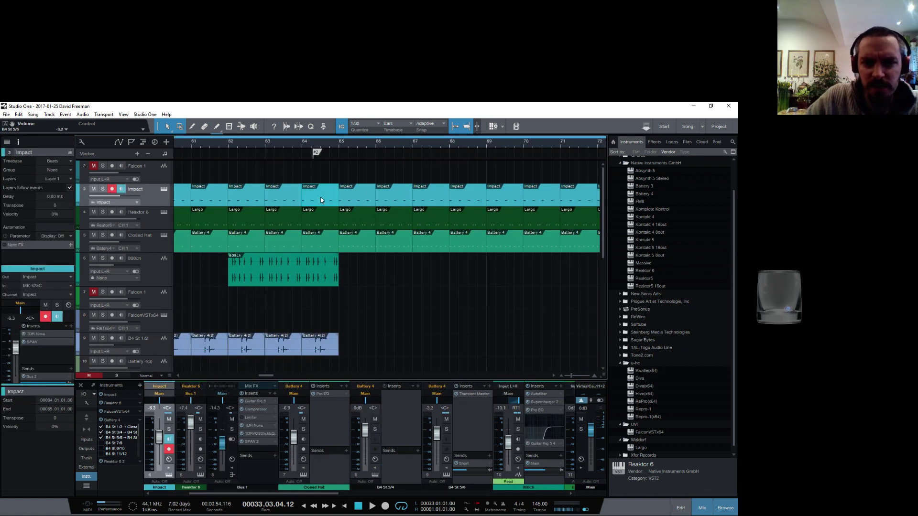
left_click(321, 200)
double_click(320, 201)
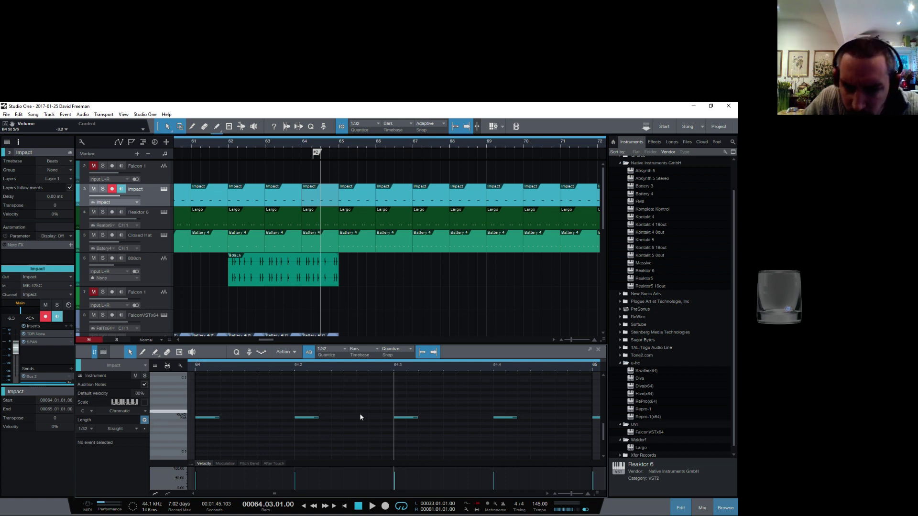
left_click(386, 418)
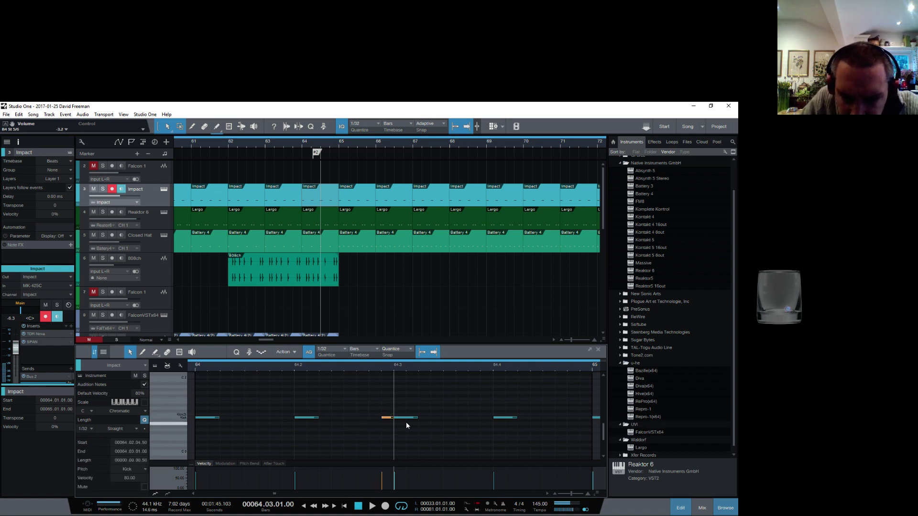
Move the beat 4 kick of bar 64 to 64.03.04, place another kick at 64.04.03, and play the fill into bar 65
left_click_drag(512, 419, 491, 420)
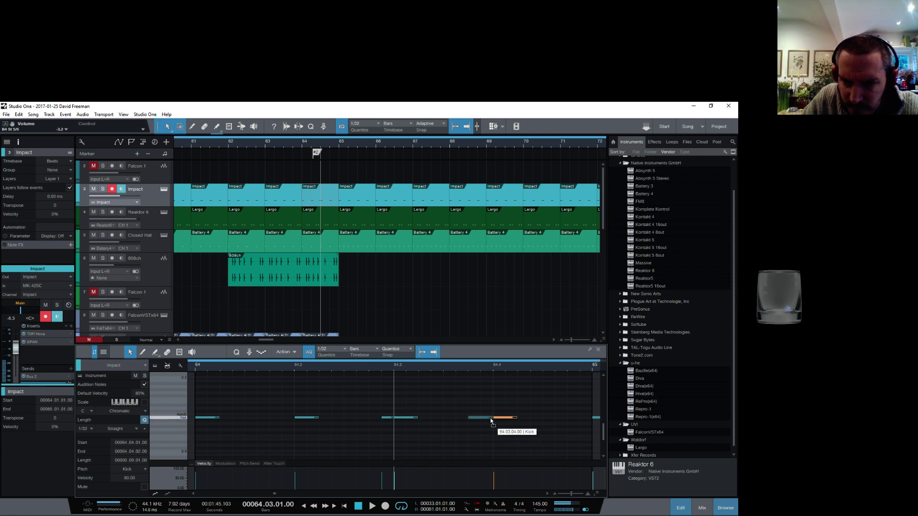
key("f")
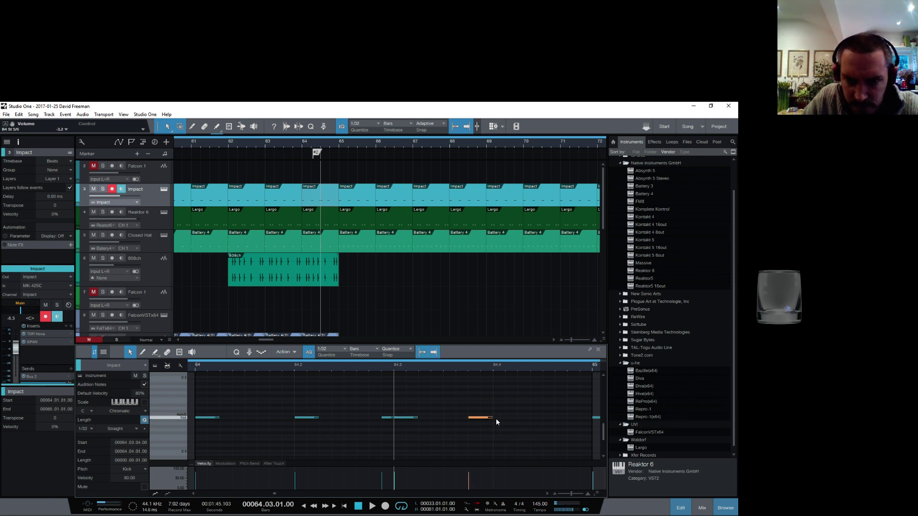
left_click_drag(508, 420, 551, 418)
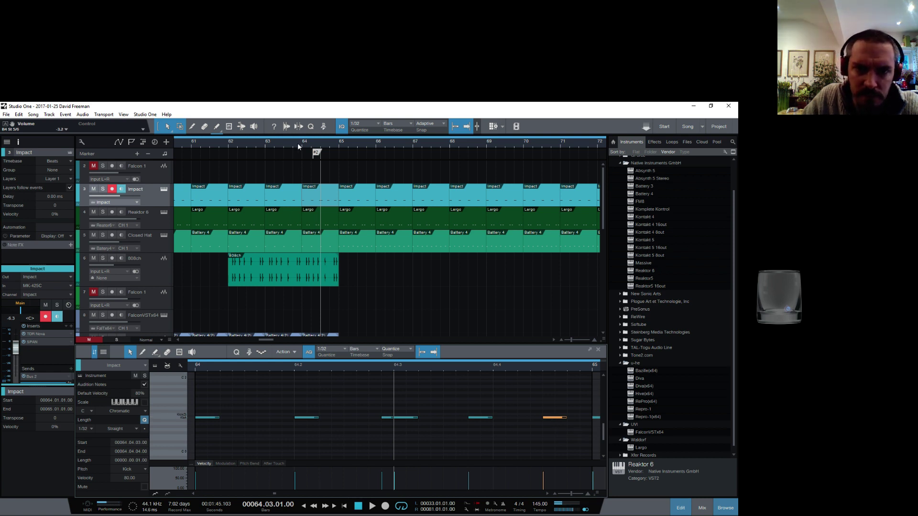
key("space")
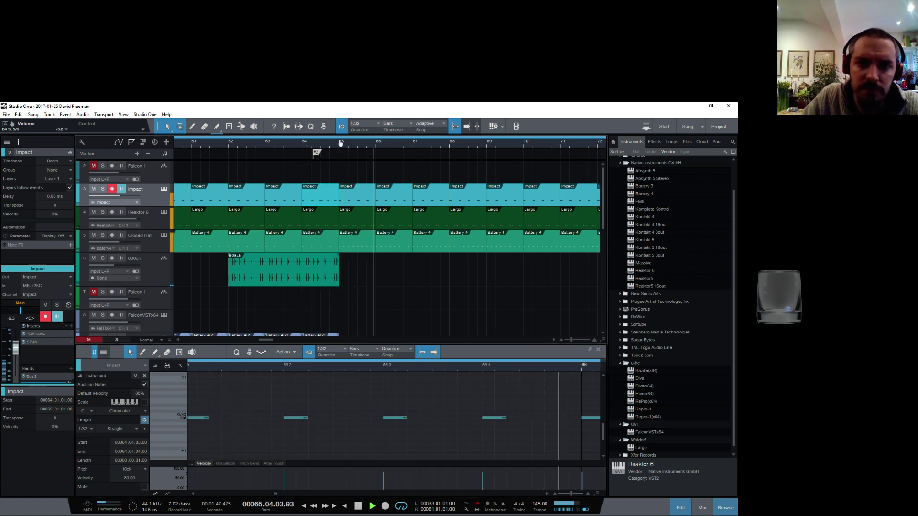
left_click_drag(341, 143, 339, 182)
key("space")
Shift notes in the Reaktor 6 track's bar 64 clip to 64.04.01 and 64.04.02, then play from bar 64
left_click(329, 227)
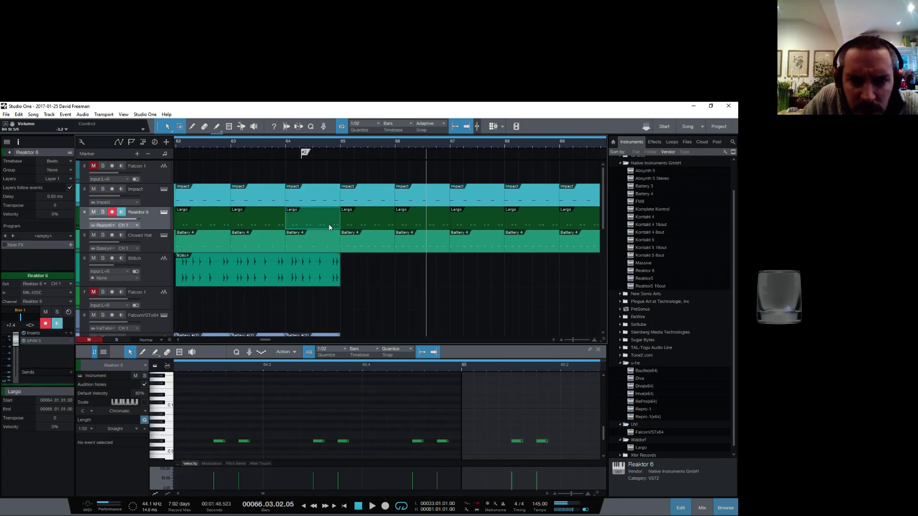
left_click_drag(347, 442, 393, 444)
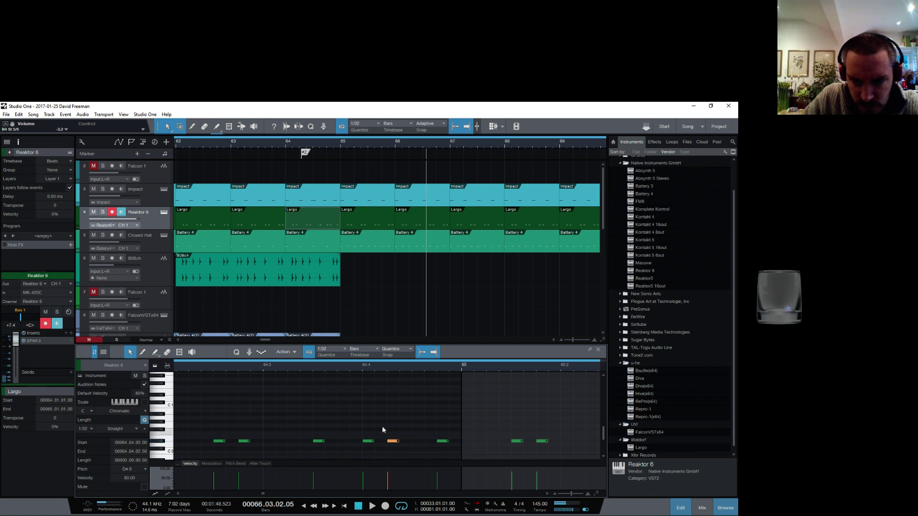
left_click(285, 143)
key("space")
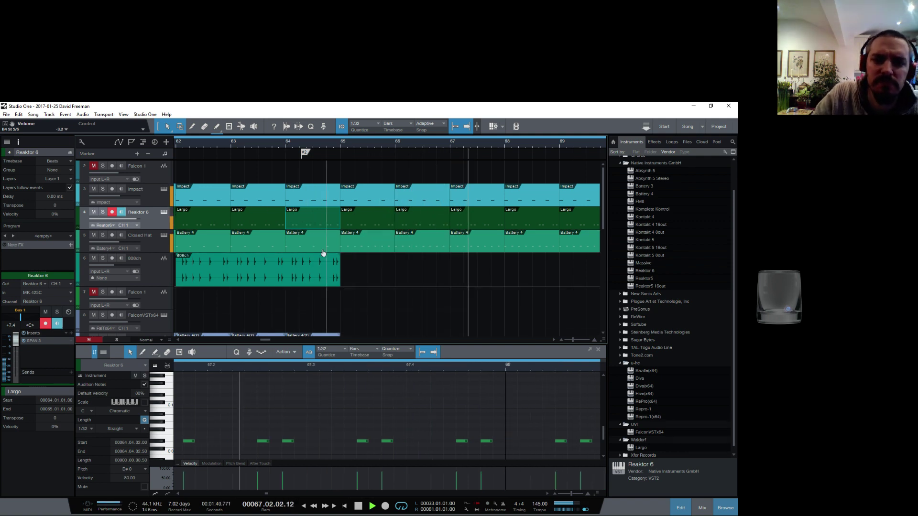
key("space")
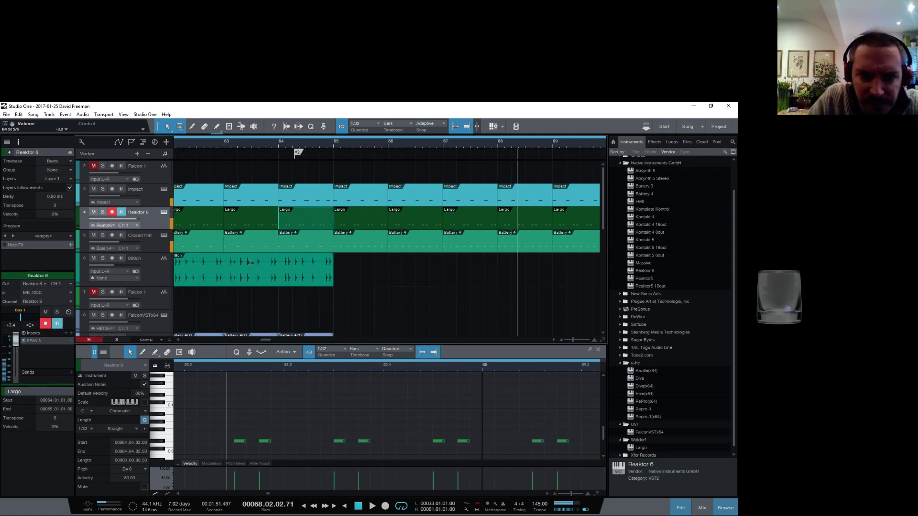
Split the 808ch clip at its final hit before bar 65, at 64.04.04
left_click(193, 126)
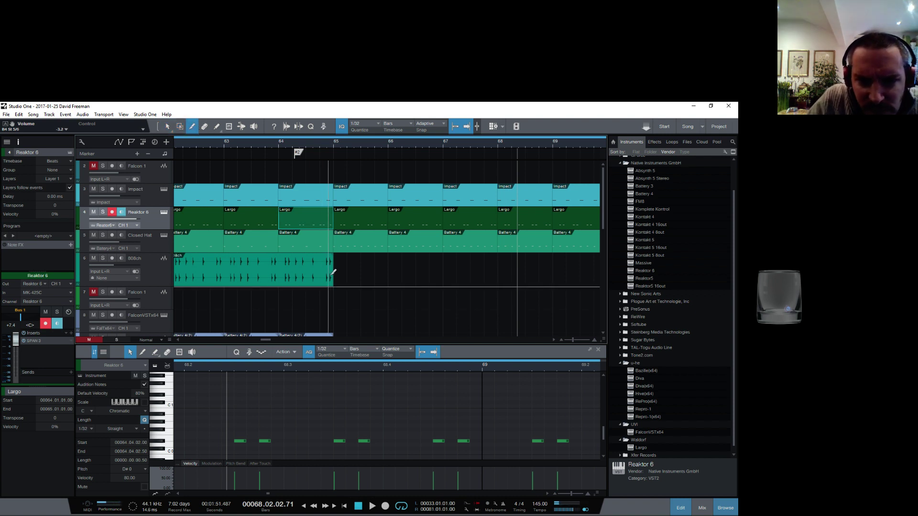
scroll(332, 275, "up", 8)
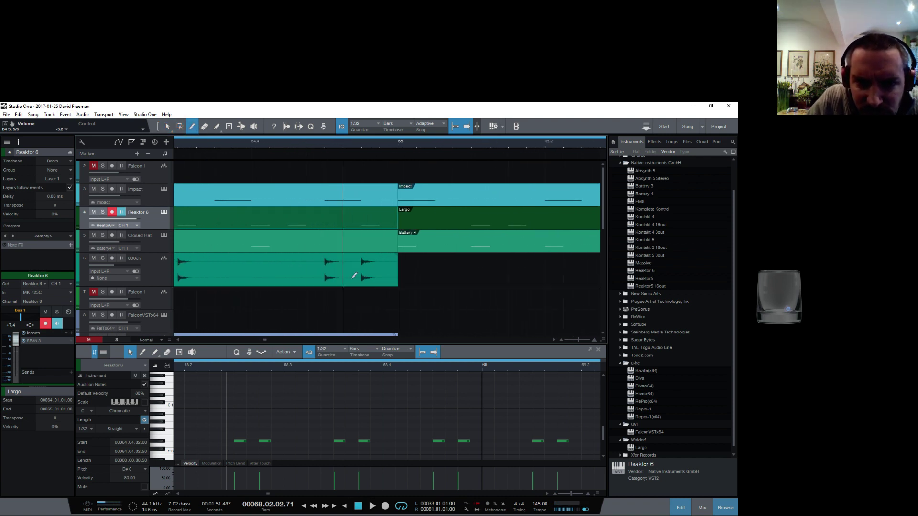
key("1")
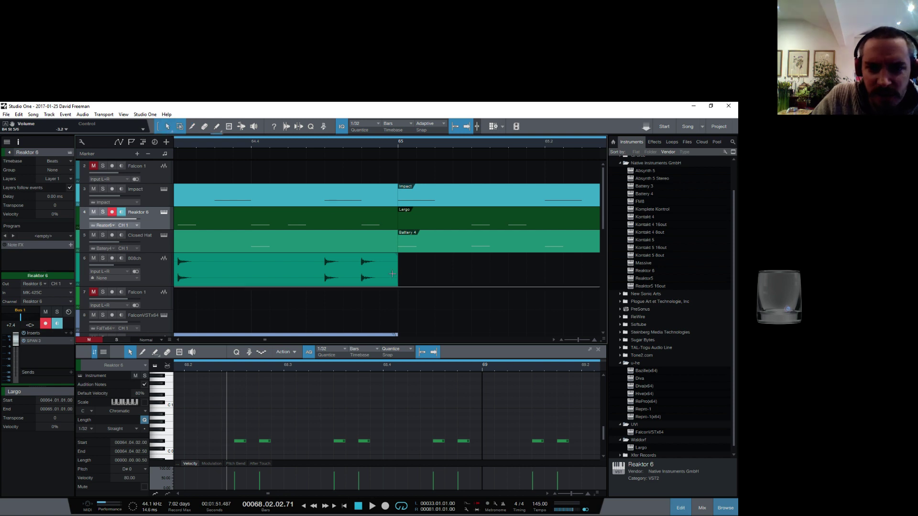
key("3")
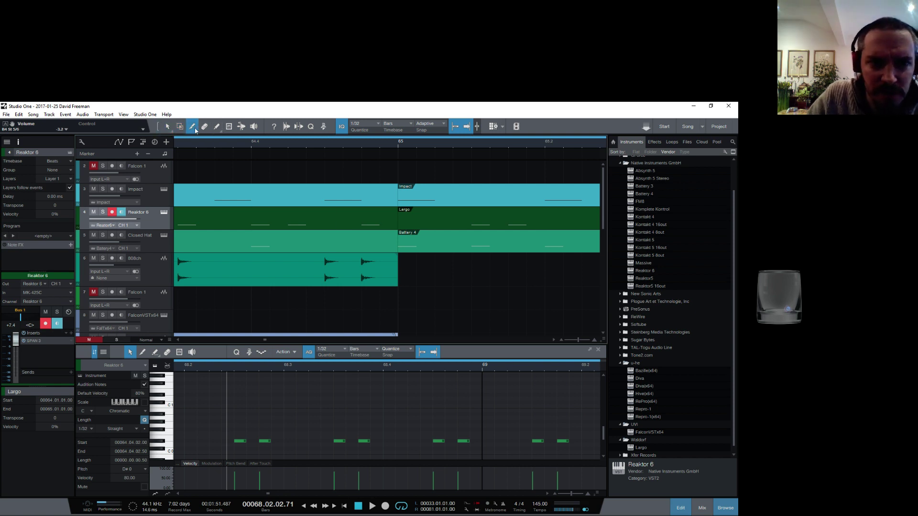
left_click(362, 263)
key("1")
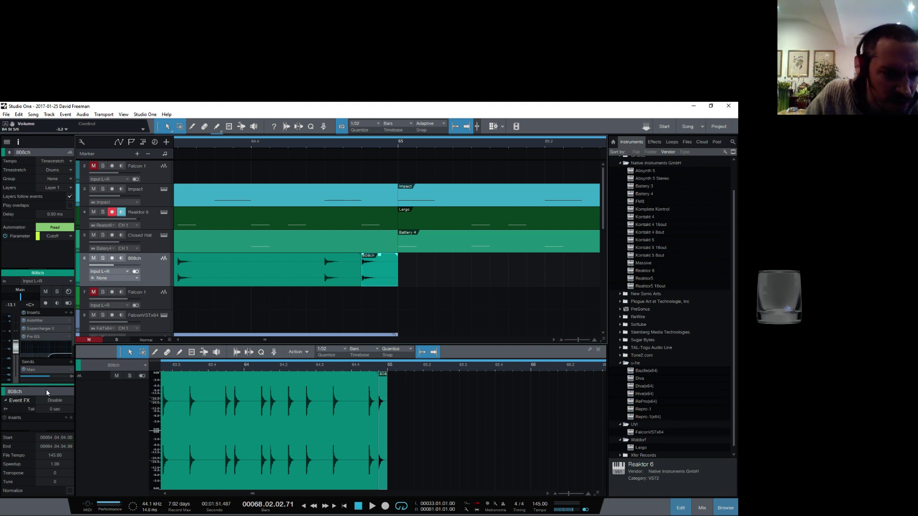
Enable Event FX on the split 808ch slice and insert Room Reverb on it
left_click(52, 401)
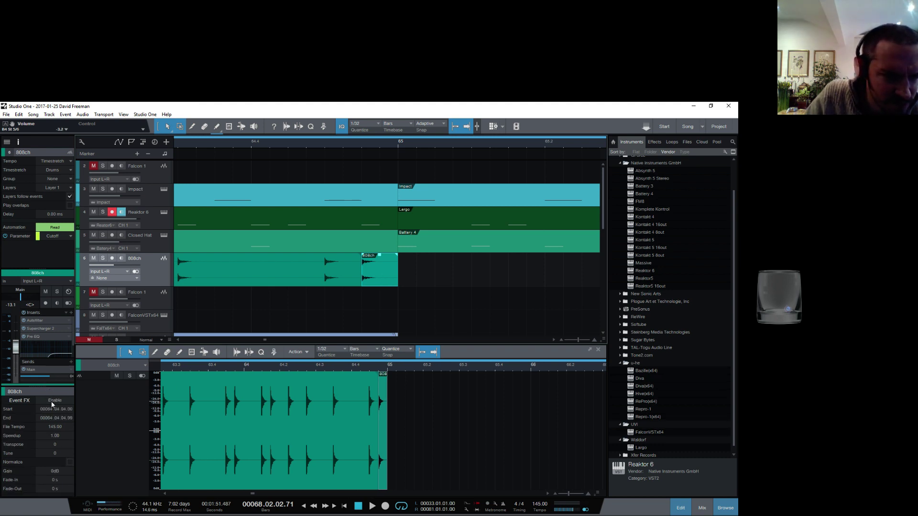
left_click(58, 401)
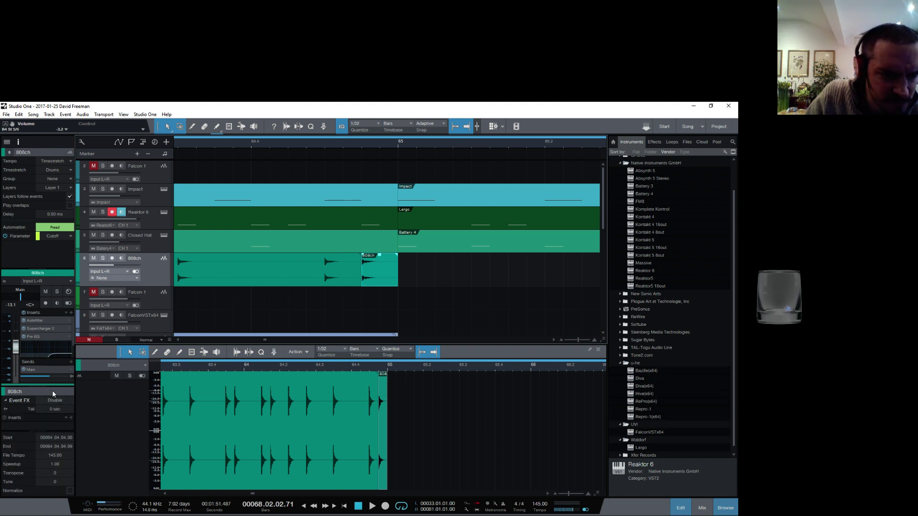
left_click_drag(54, 378, 50, 231)
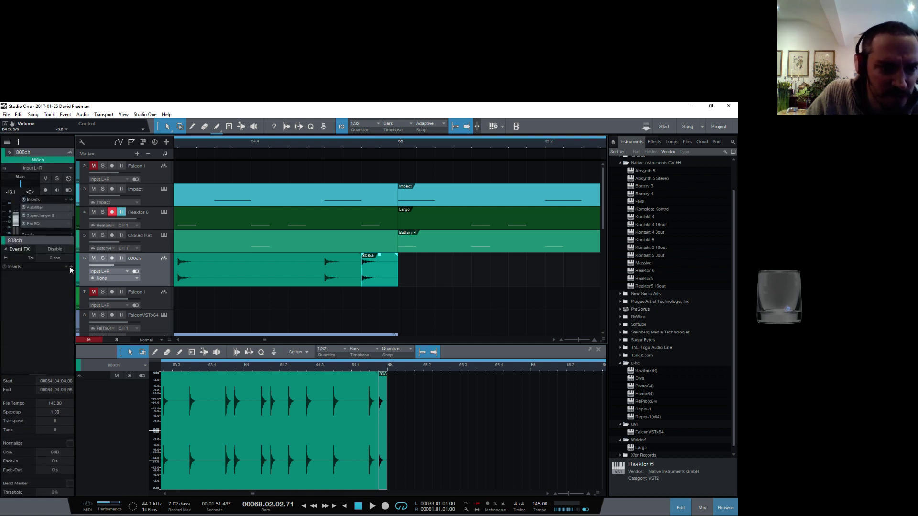
left_click(71, 266)
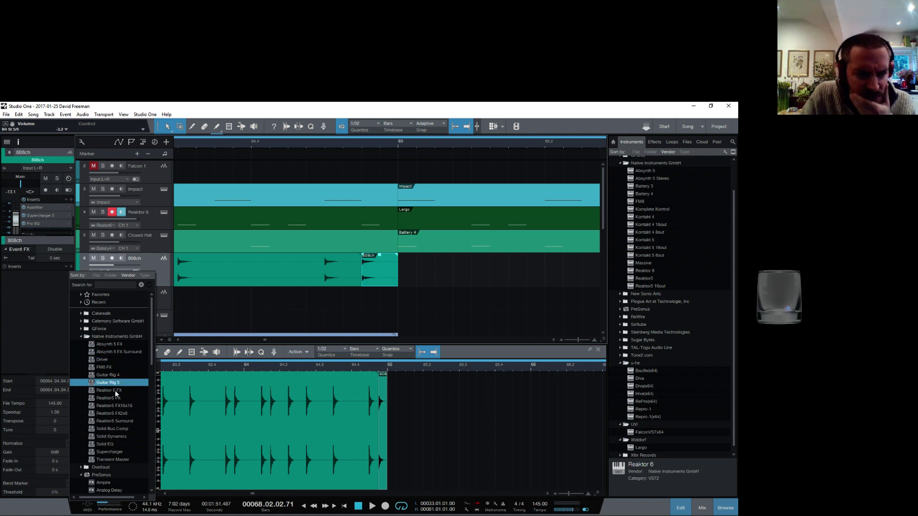
scroll(120, 383, "down", 9)
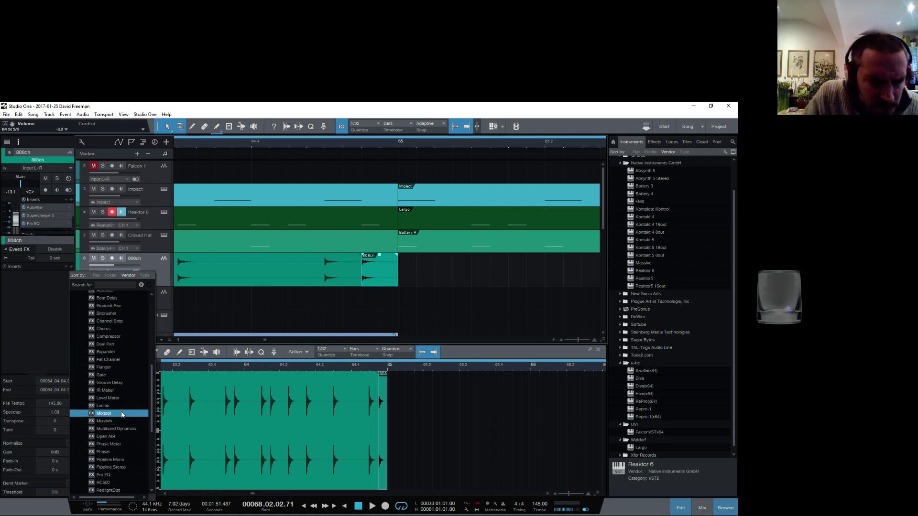
scroll(121, 412, "down", 3)
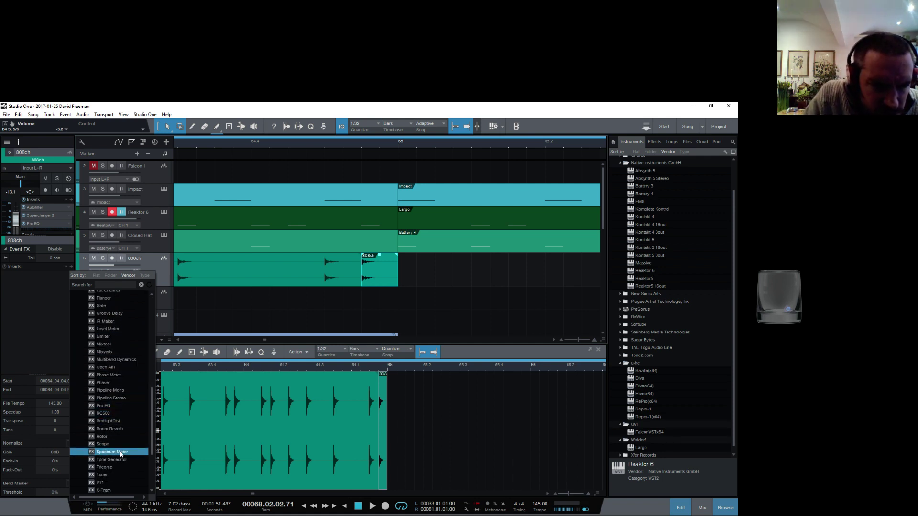
left_click(110, 428)
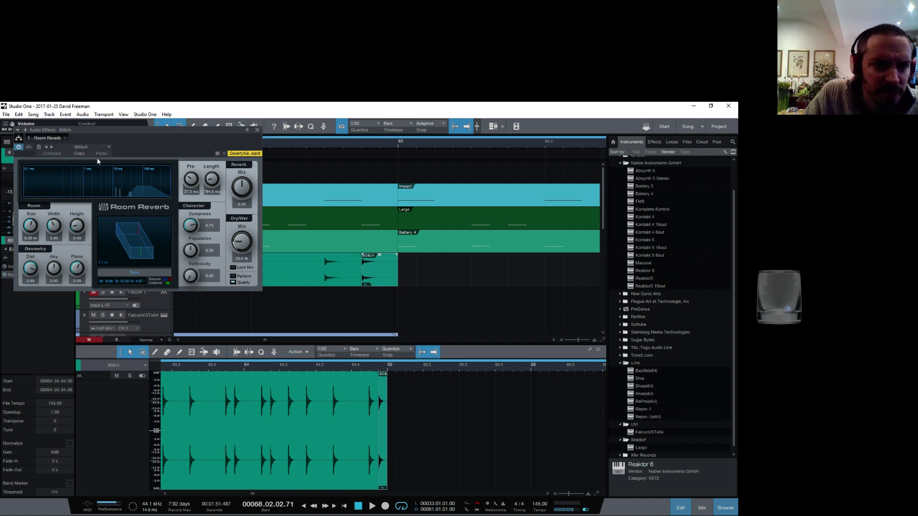
Load the Recital Hall preset in Room Reverb, close the effect, and play from the 808ch slice past bar 65
left_click(109, 146)
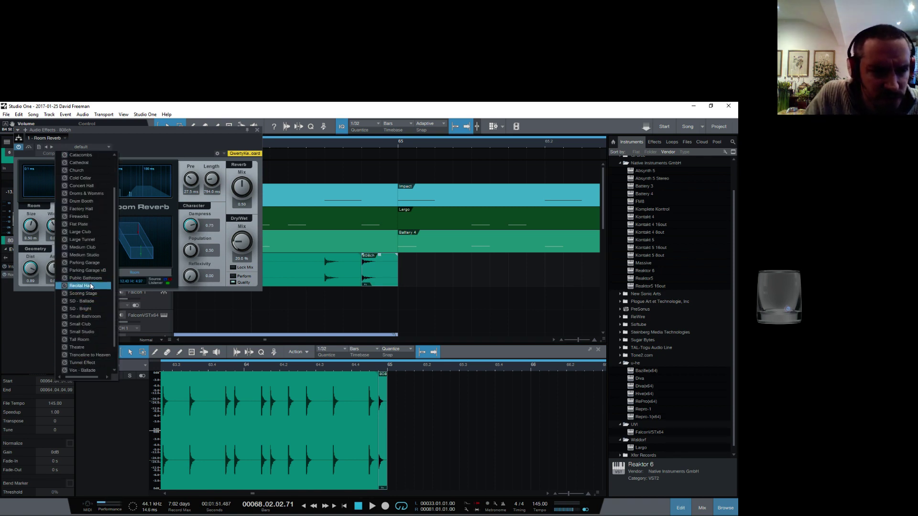
left_click(81, 285)
left_click(220, 143)
left_click(257, 130)
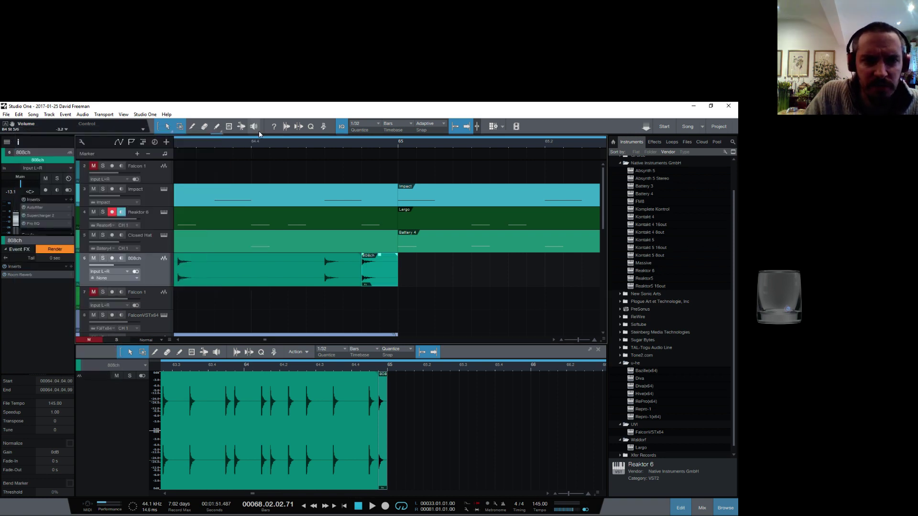
left_click(360, 143)
key("space")
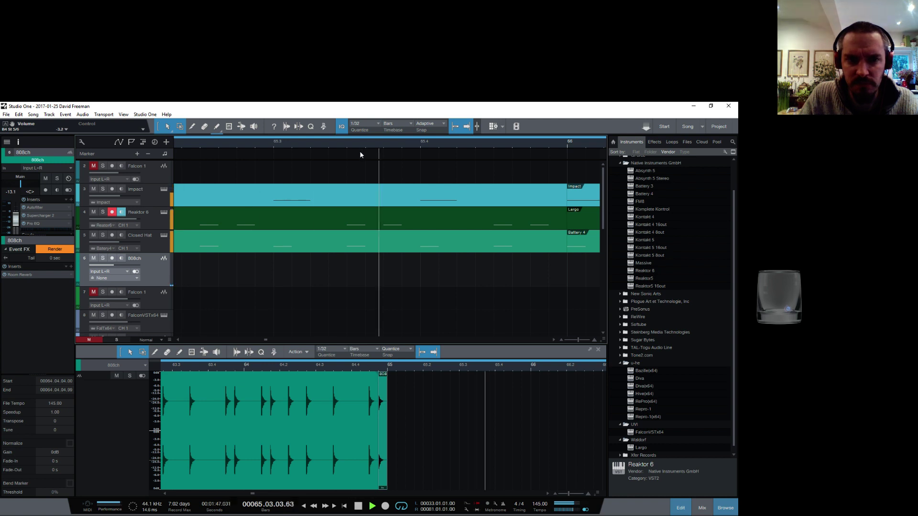
scroll(363, 146, "down", 5)
key("space")
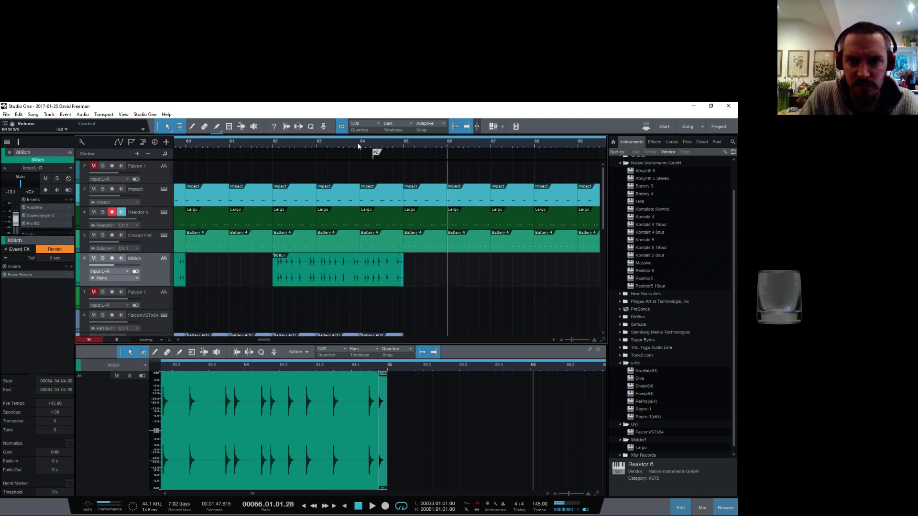
Play the 808ch slice from bar 64 past bar 65, and raise its Room Reverb dry/wet mix to 50%
left_click(358, 146)
key("space")
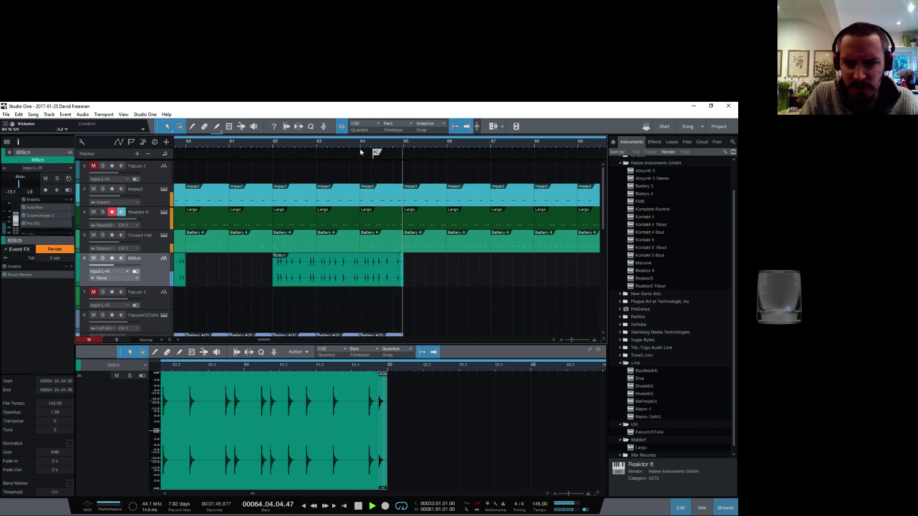
key("space")
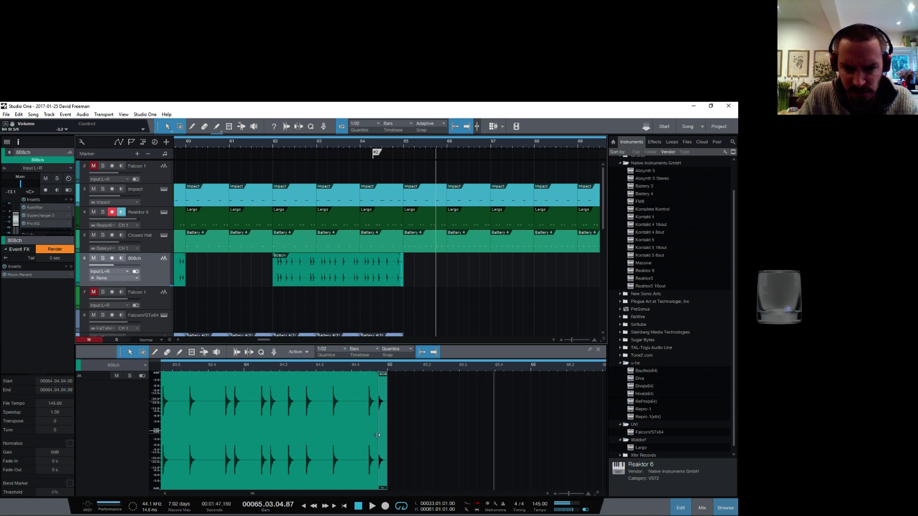
left_click(31, 275)
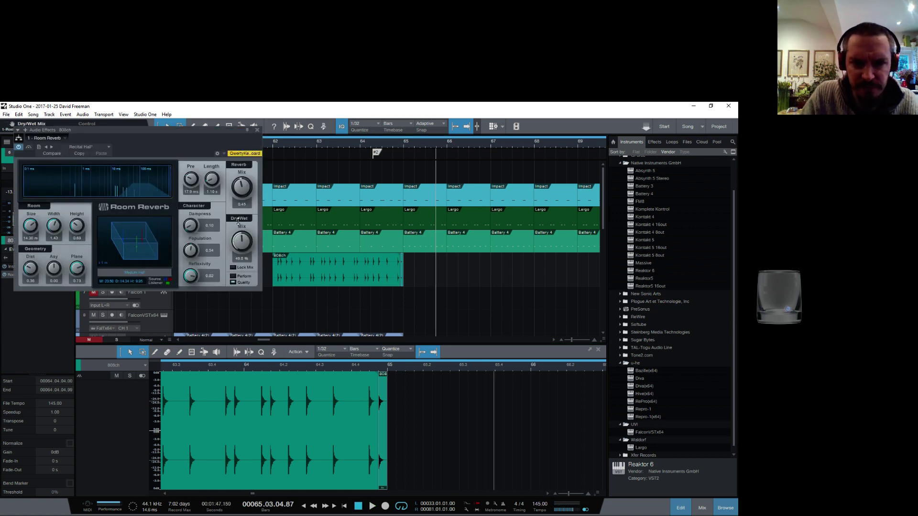
left_click(355, 147)
key("space")
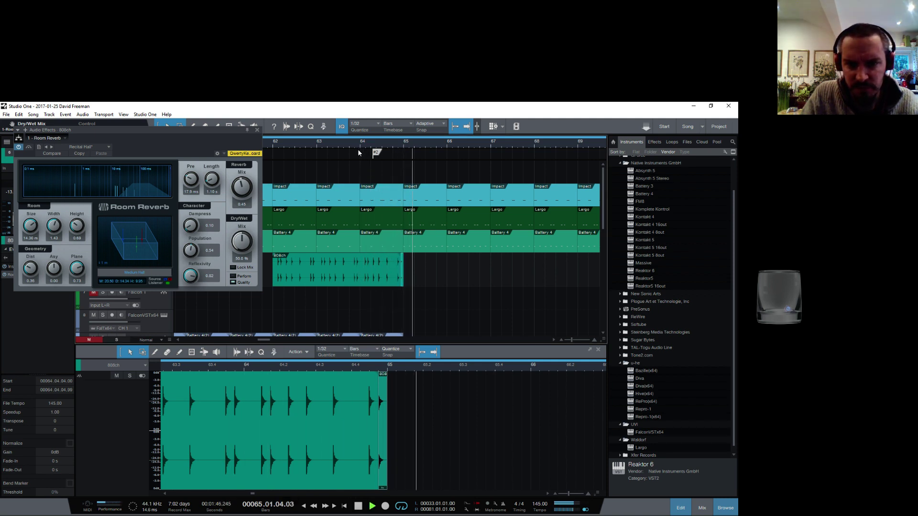
key("space")
left_click(257, 130)
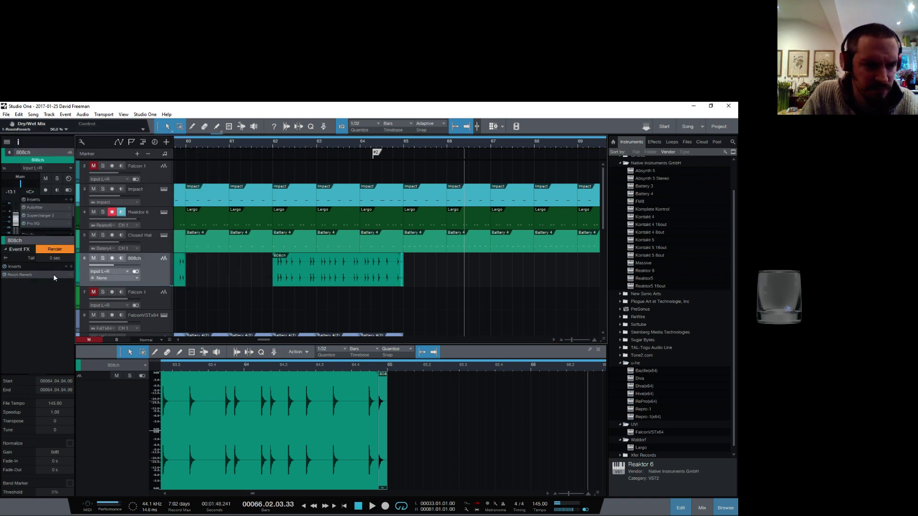
Load the Cathedral preset in the 808ch slice's Room Reverb, set the dry/wet mix to 53%, and close the effect
left_click(53, 274)
left_click(101, 147)
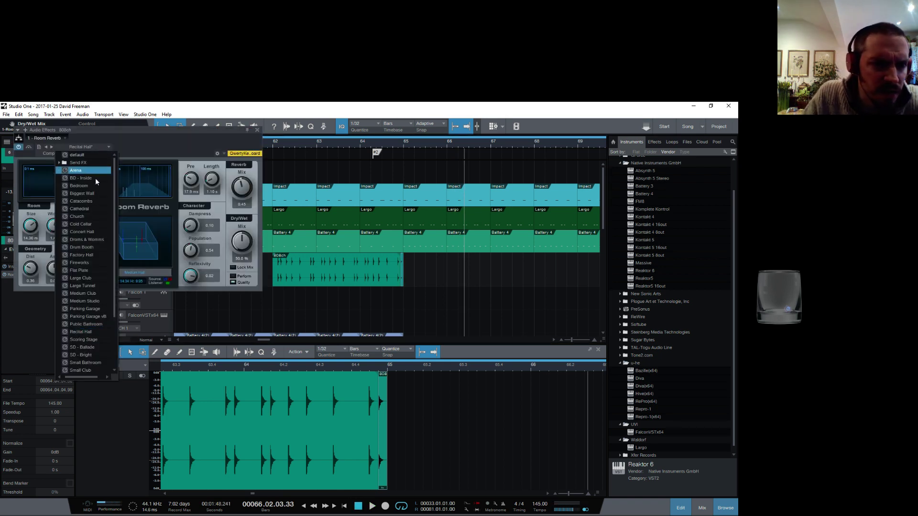
left_click(243, 244)
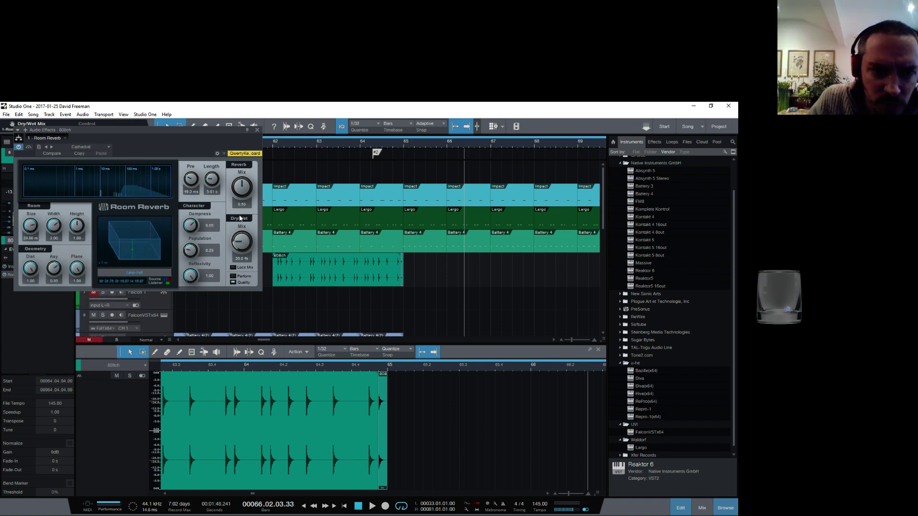
left_click(383, 146)
key("space")
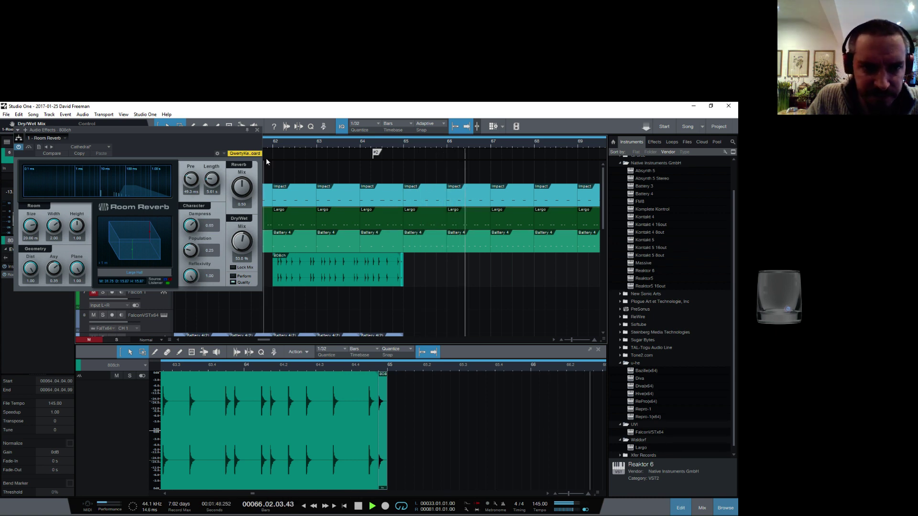
left_click(257, 130)
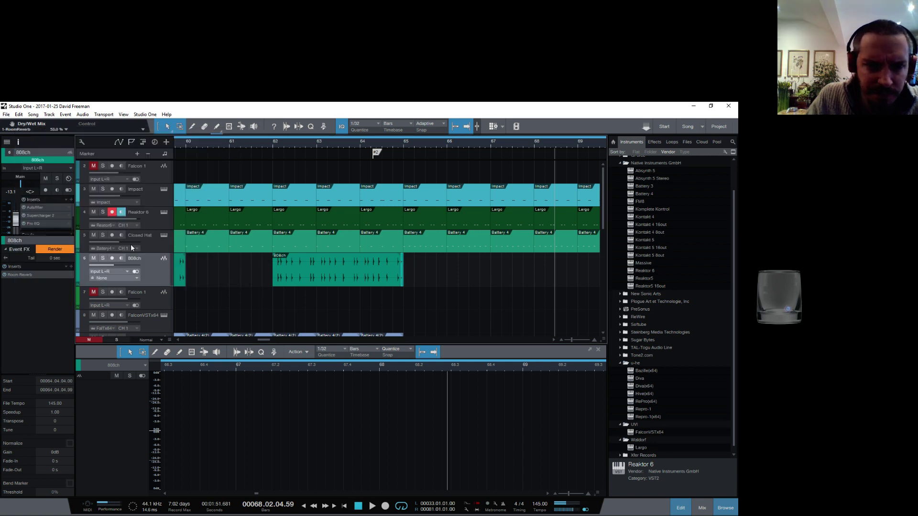
Render the Event FX on the 808ch slice, inspect the result up close before bar 65, and undo the rendering
left_click(40, 276)
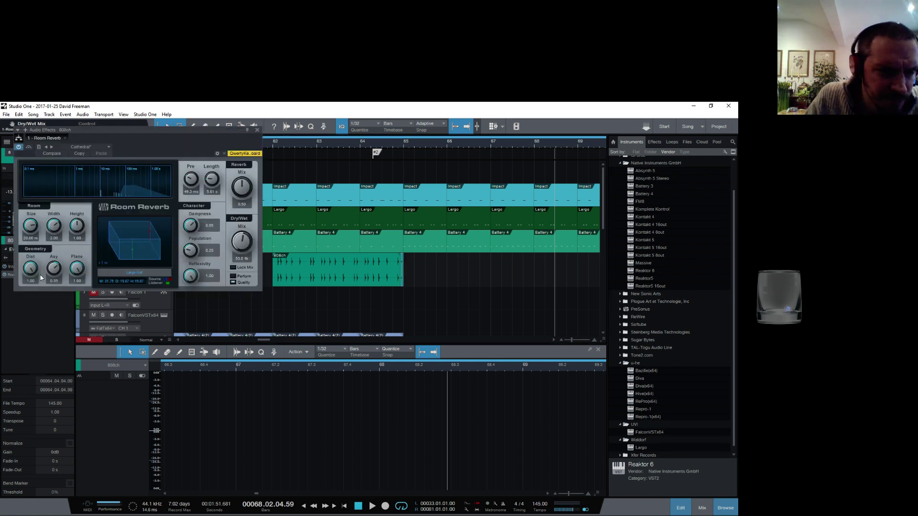
left_click(257, 131)
left_click(59, 249)
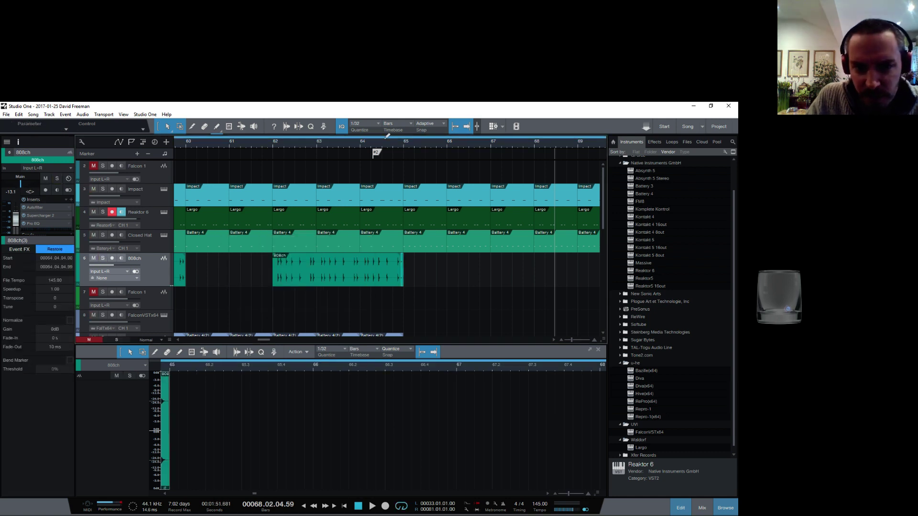
left_click_drag(398, 143, 169, 192)
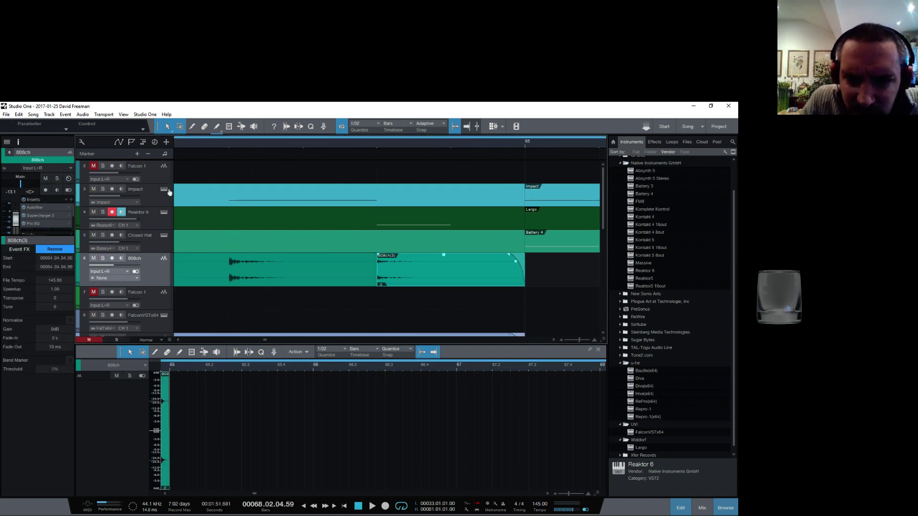
key("ctrl+z")
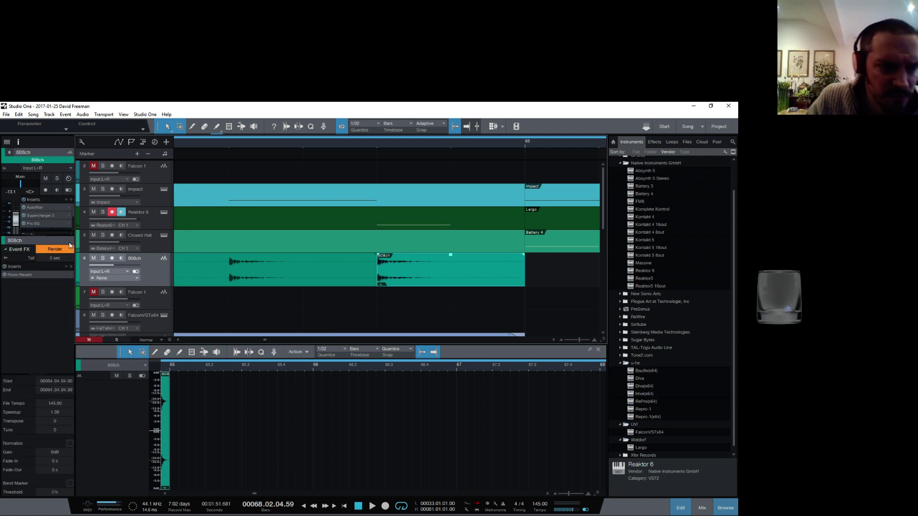
Set the Event FX tail of the 808ch slice to 10 seconds and render the effect
left_click(56, 258)
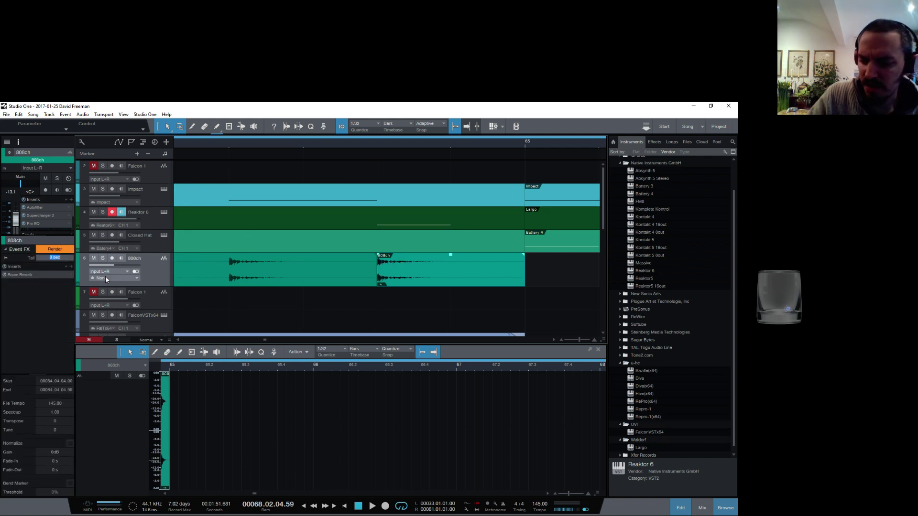
type("10")
key("Return")
key("space")
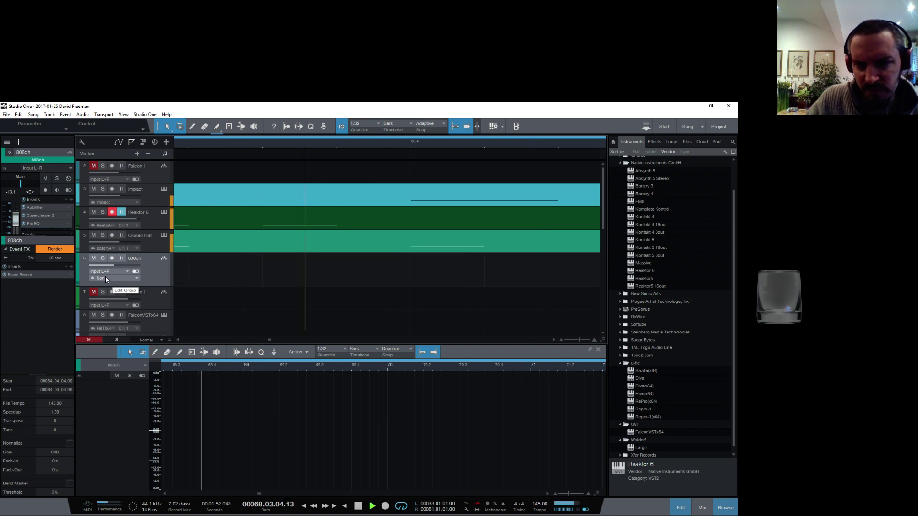
key("space")
left_click(56, 249)
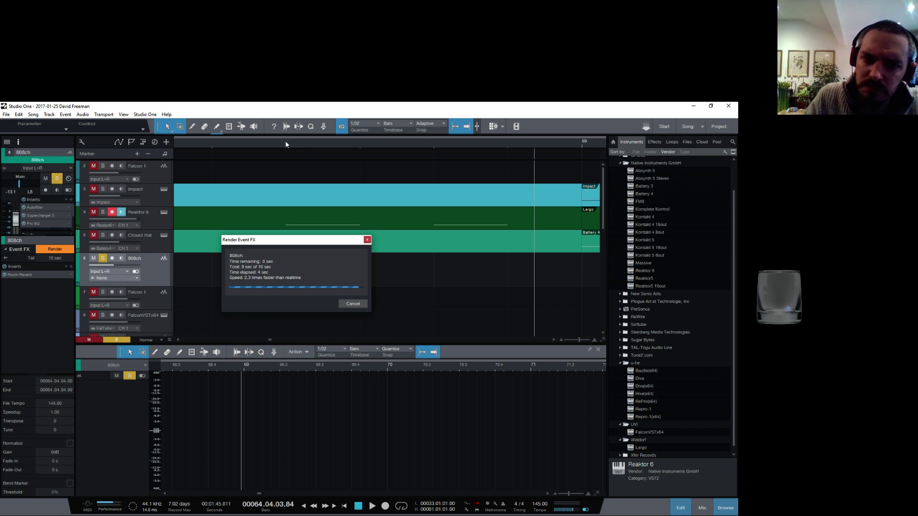
Raise the gain of the rendered 808ch slice before bar 65 by 6 dB
left_click_drag(288, 143, 348, 138)
left_click_drag(254, 145, 299, 184)
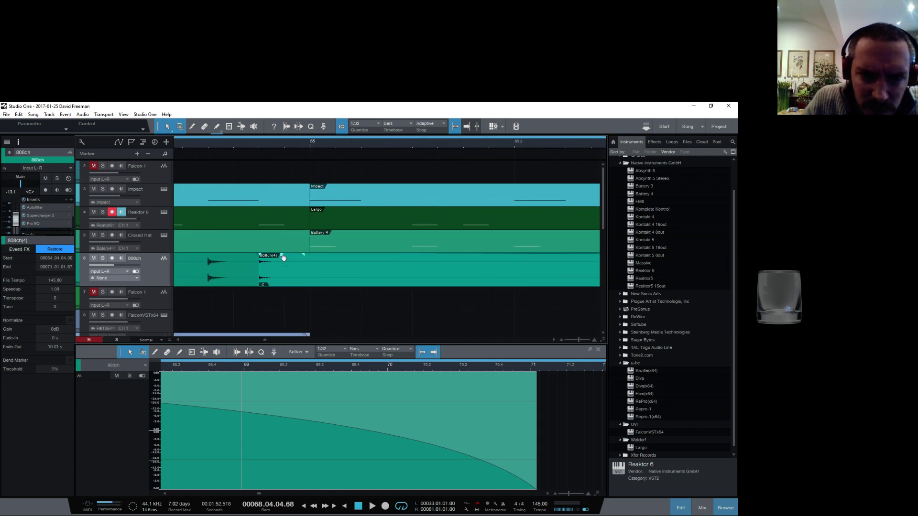
left_click_drag(282, 254, 272, 241)
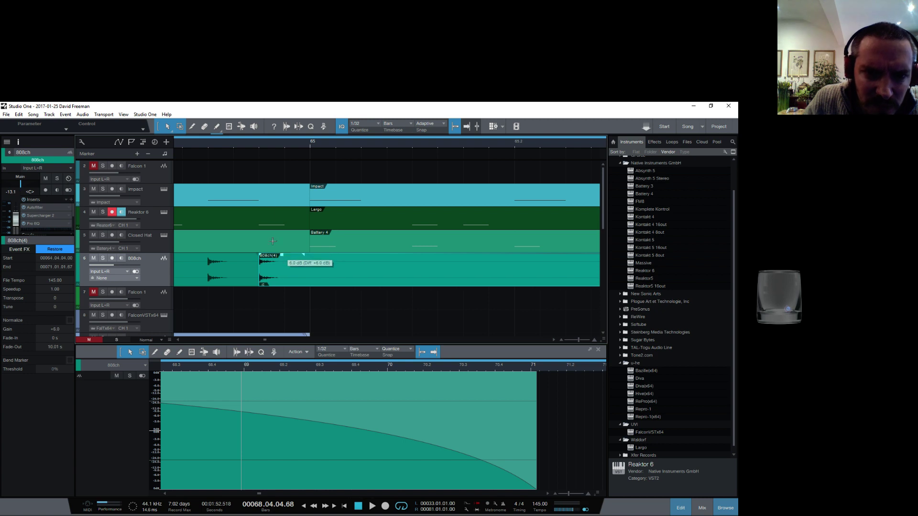
mouse_move(238, 146)
left_mouse_down()
mouse_move(259, 138)
mouse_move(254, 147)
left_mouse_up()
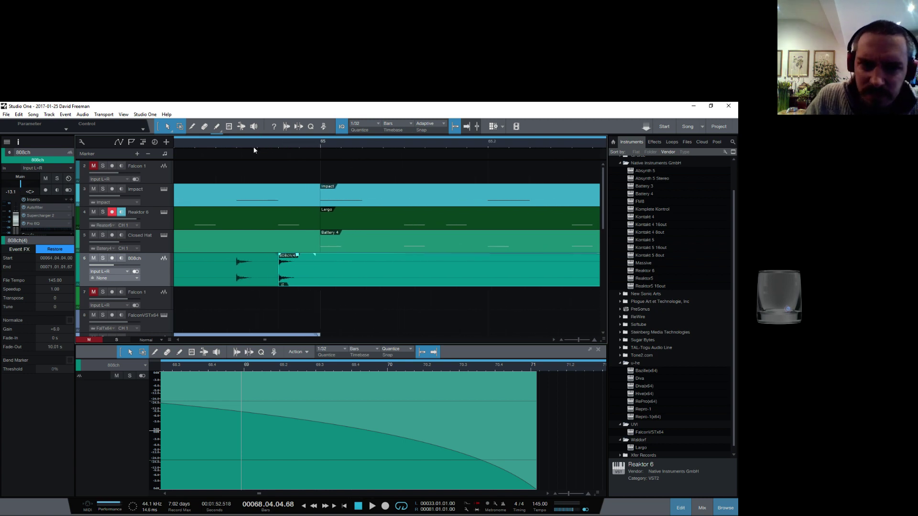
left_click(223, 146)
key("ctrl+shift+p")
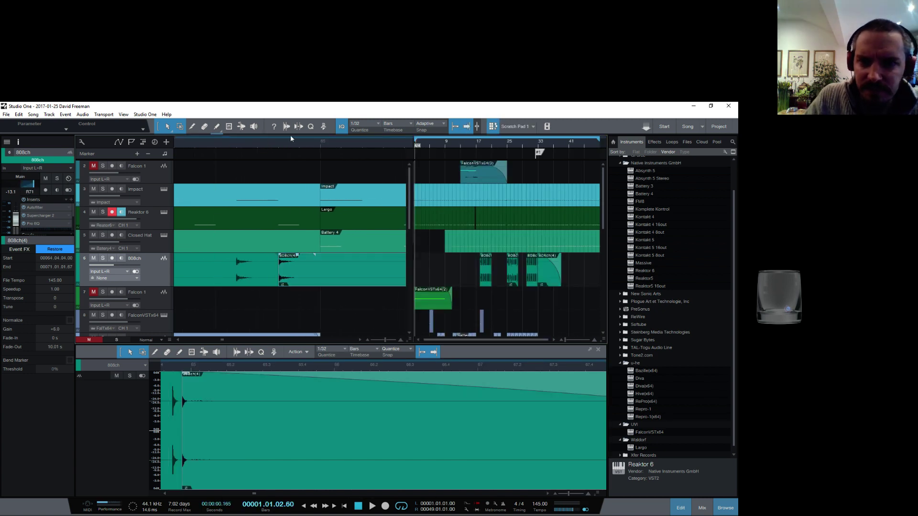
left_click(533, 128)
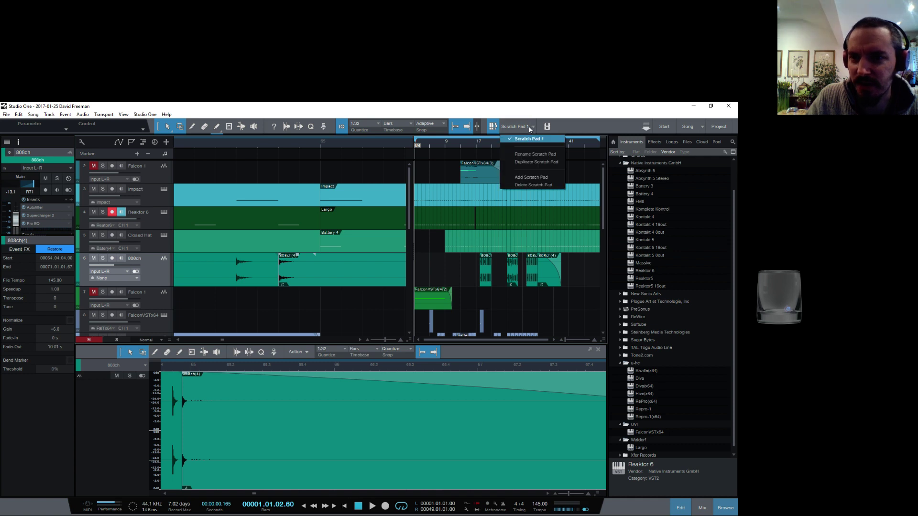
left_click(533, 186)
left_click_drag(343, 123, 343, 98)
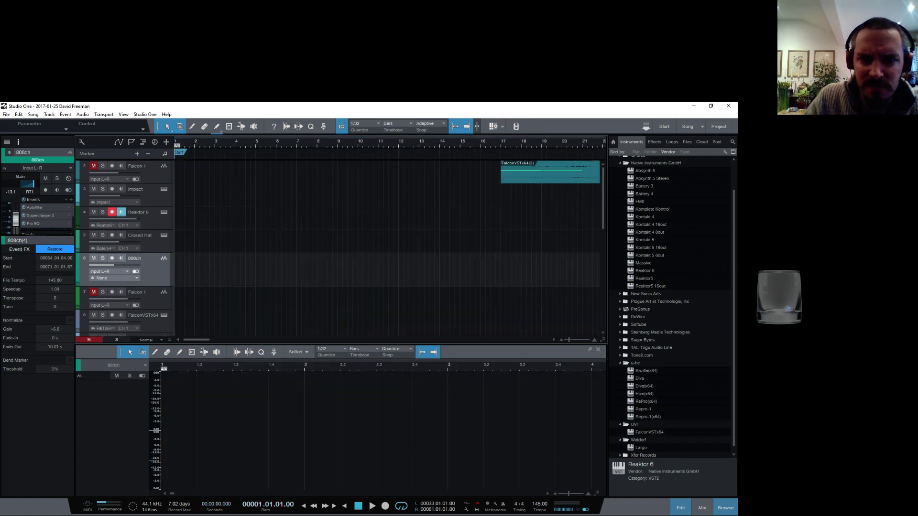
Play the transition from bar 64 through to bar 74, and delete marker #2 near bar 64
scroll(474, 144, "down", 6)
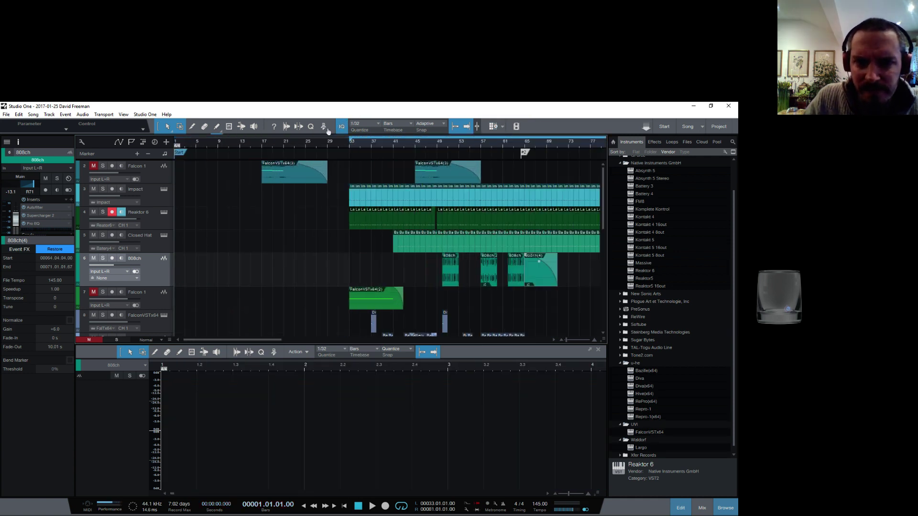
left_click_drag(525, 143, 342, 146)
key("space")
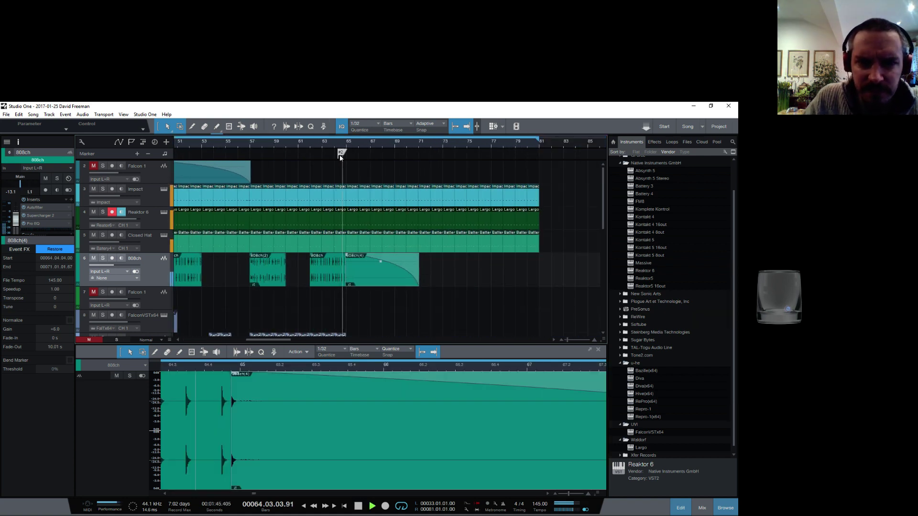
scroll(355, 145, "up", 2)
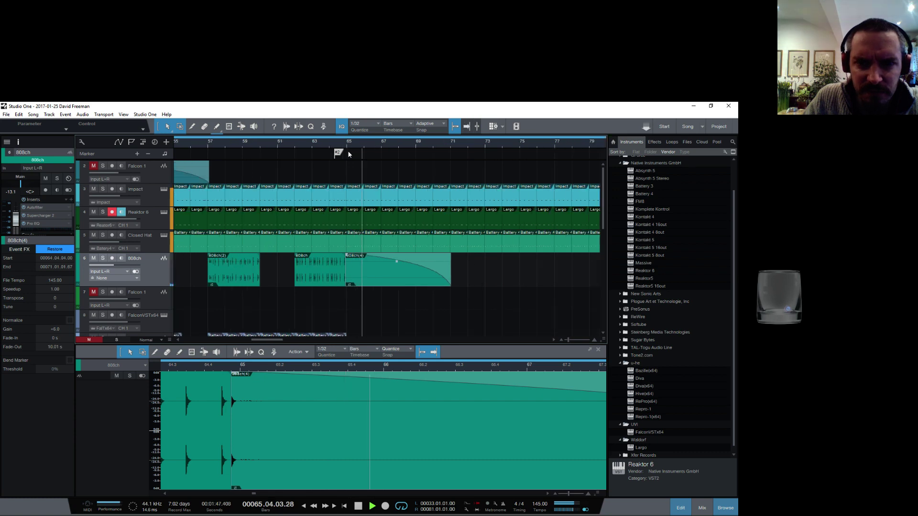
right_click(337, 154)
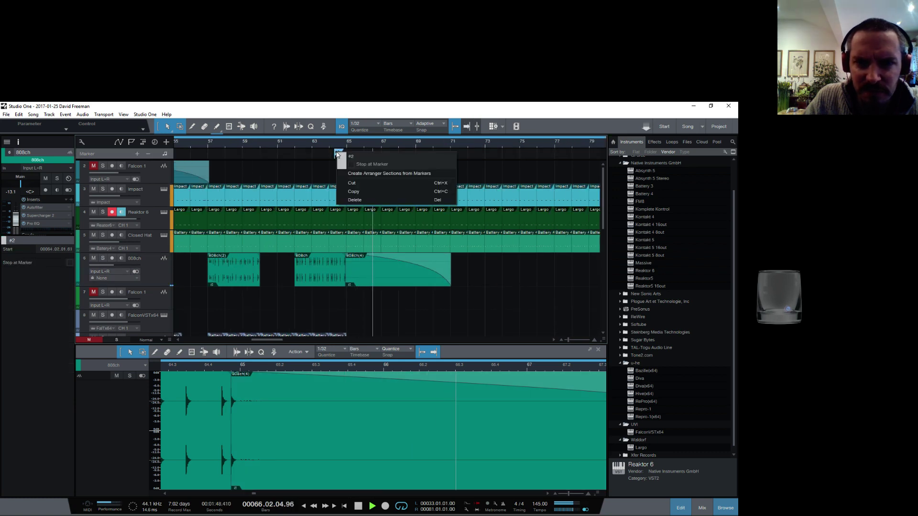
left_click(354, 200)
scroll(340, 143, "down", 6)
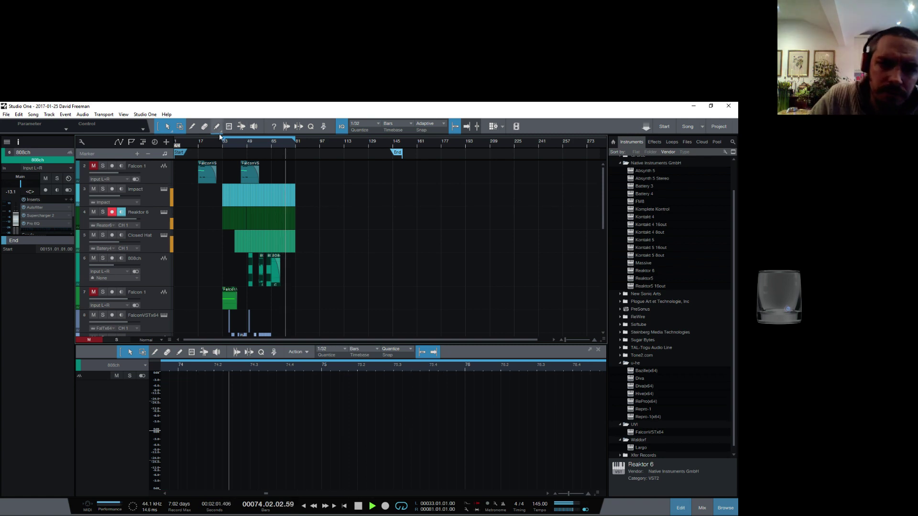
key("space")
Review the Reaktor 6 2 track's cutoff automation and play the arrangement from about bar 41
left_click(198, 142)
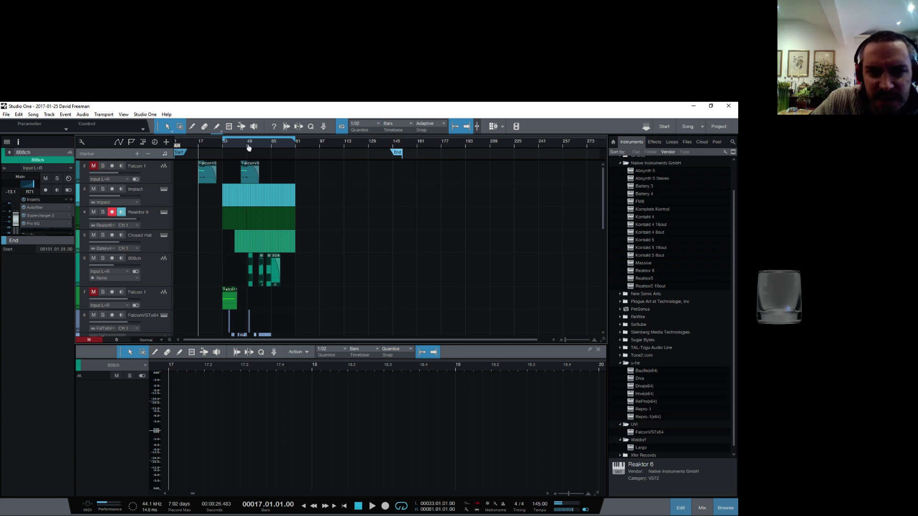
left_click_drag(249, 148, 312, 148)
scroll(322, 270, "down", 10)
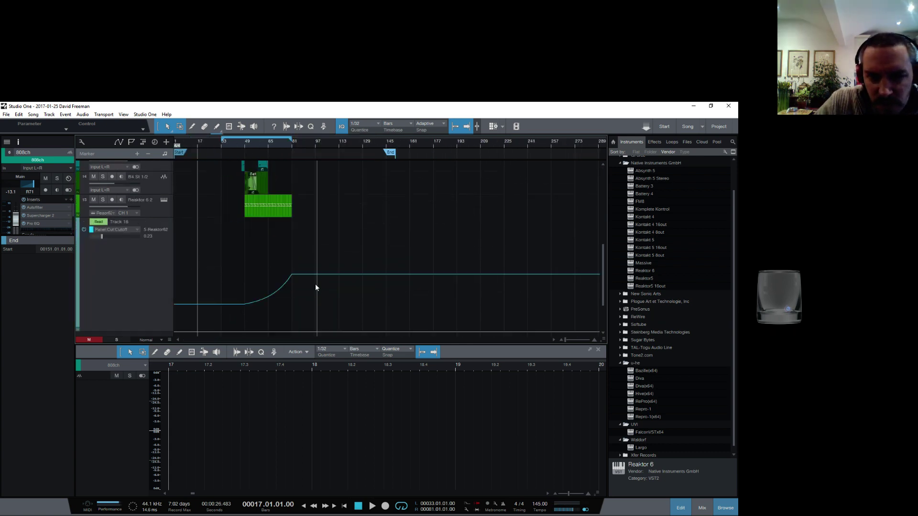
left_click_drag(246, 146, 268, 145)
left_click(268, 145)
key("space")
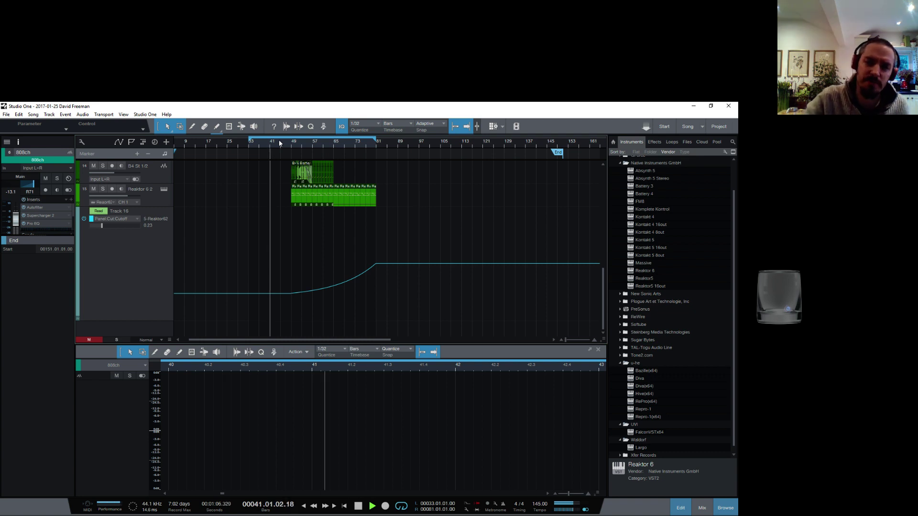
Select the Reaktor 6 2 track and show the mixer to check its channel and inserts while the song plays
left_click(156, 204)
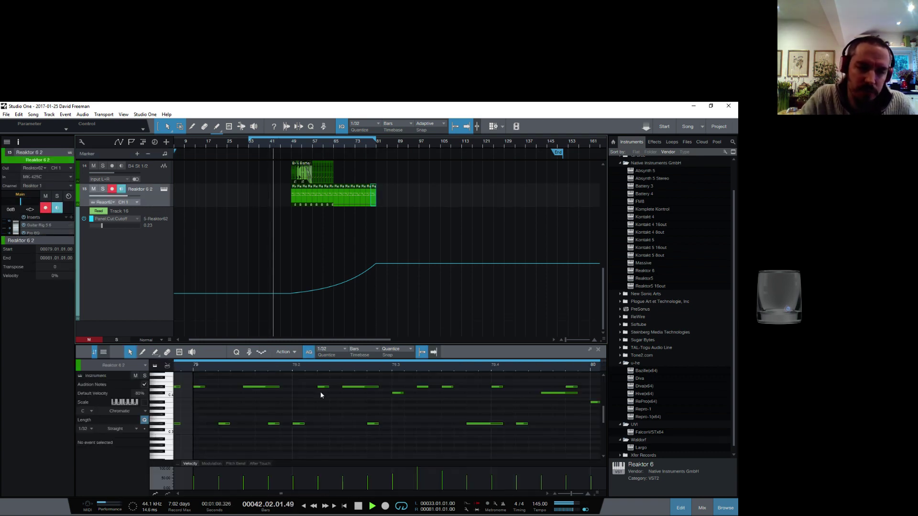
key("F3")
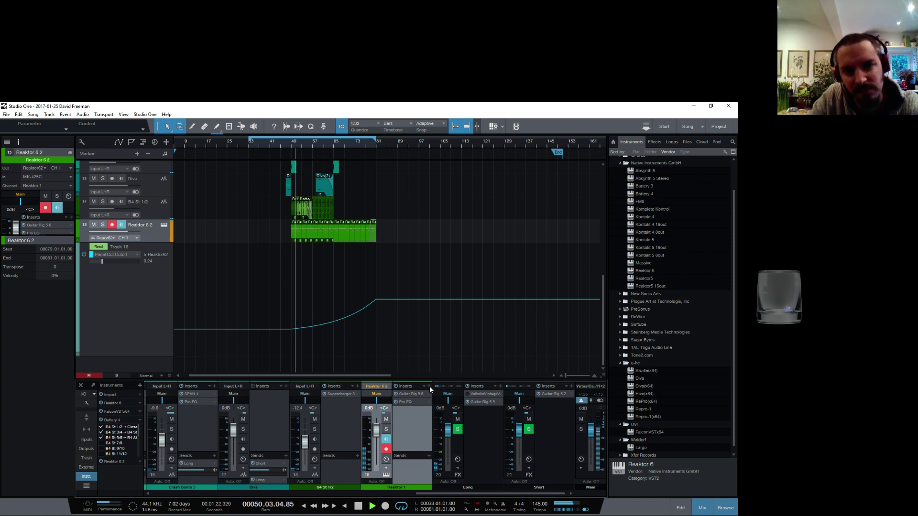
scroll(426, 343, "up", 5)
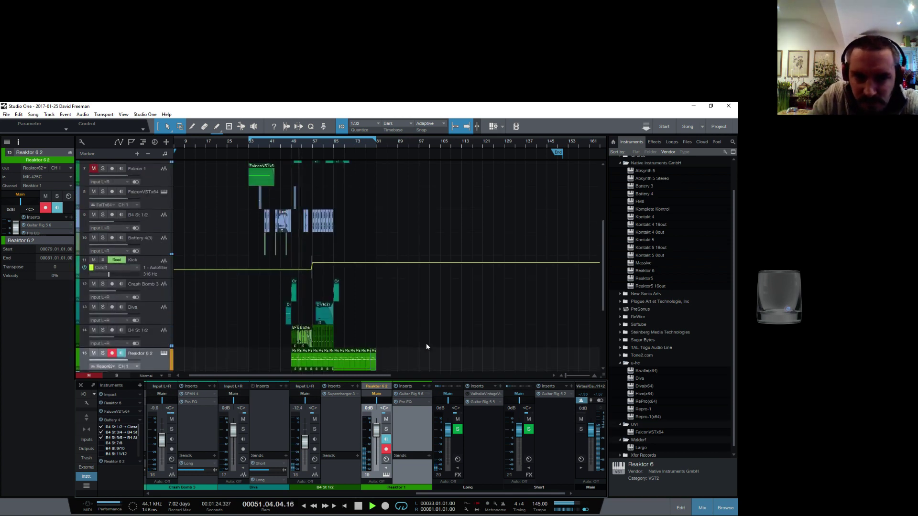
scroll(426, 342, "down", 3)
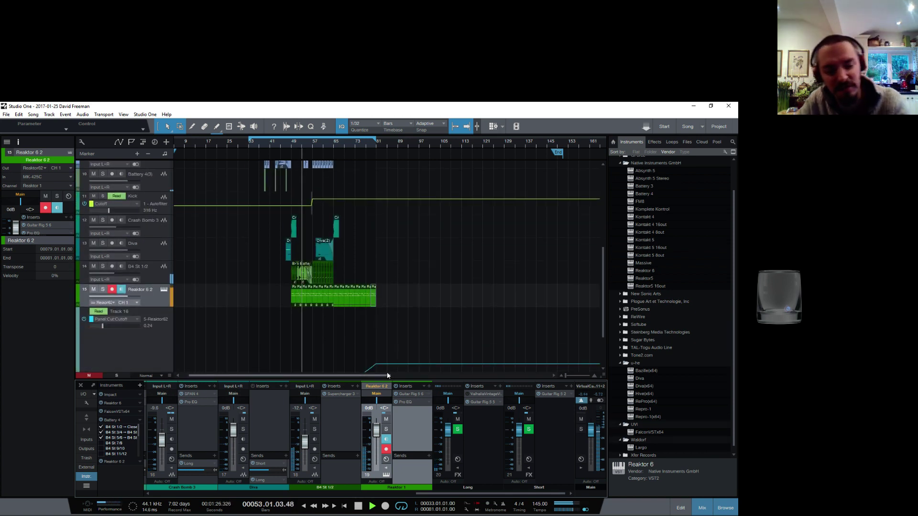
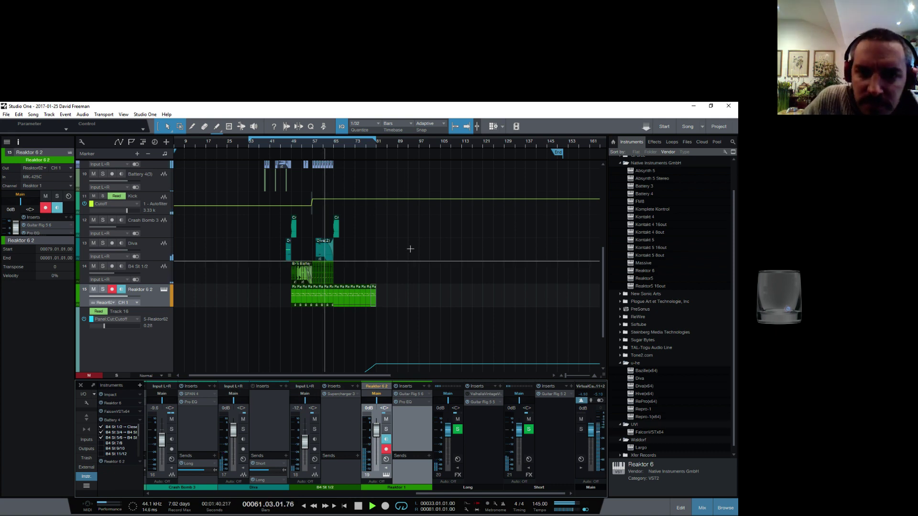
Review the arrangement's tracks and the Reaktor 6 2 cutoff automation while the song plays from about bar 61 to 71
scroll(410, 249, "up", 6)
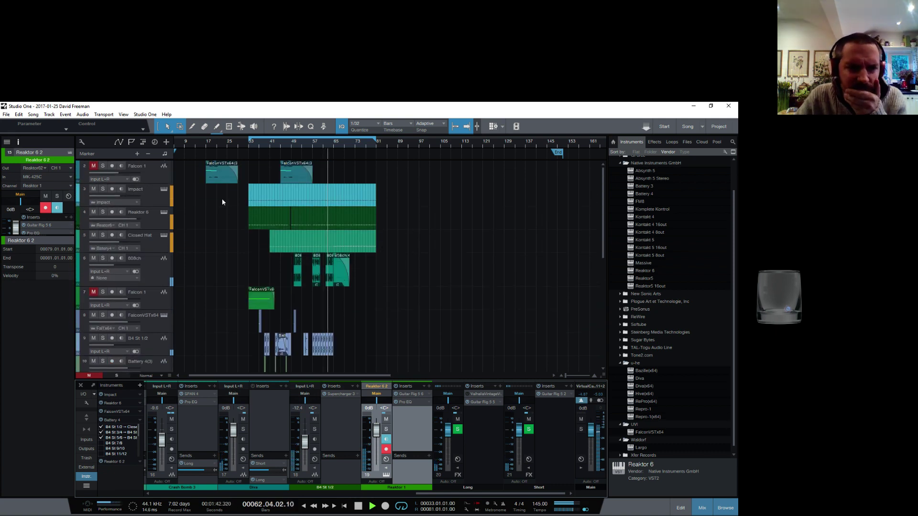
scroll(229, 229, "down", 2)
scroll(237, 250, "up", 2)
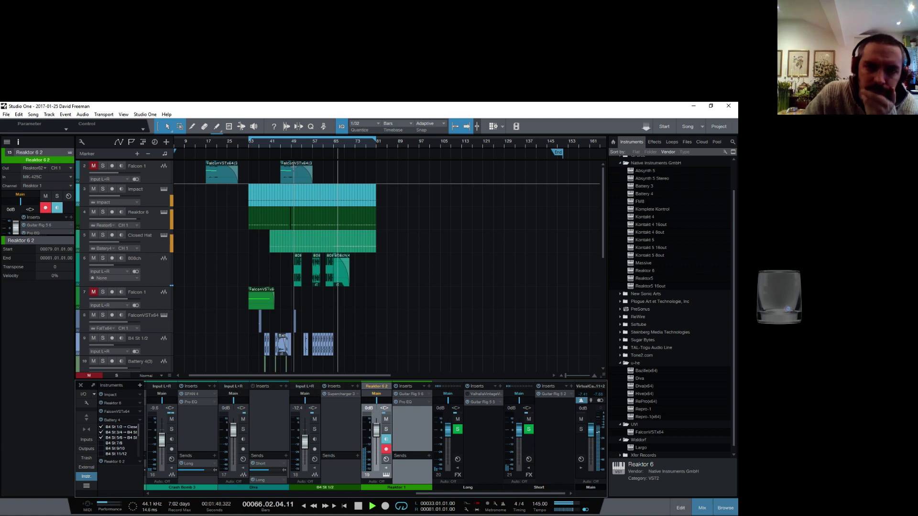
scroll(425, 293, "down", 5)
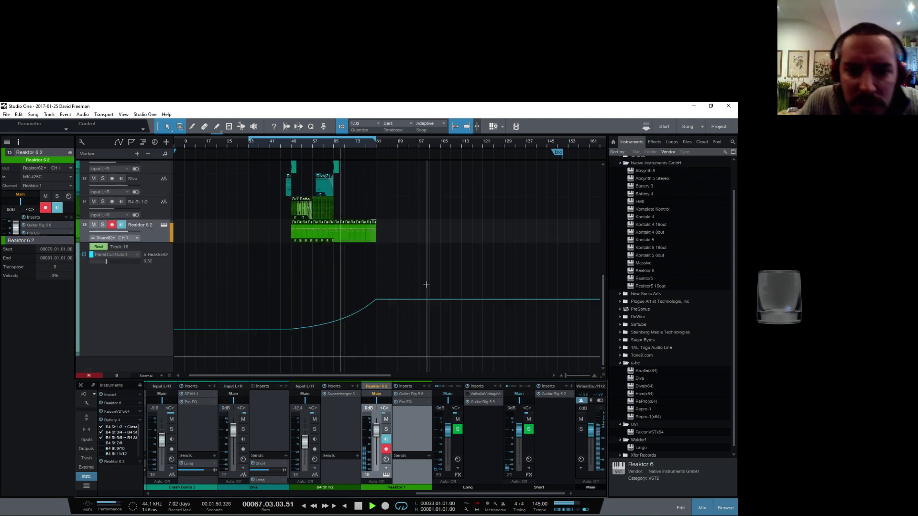
scroll(343, 148, "up", 5)
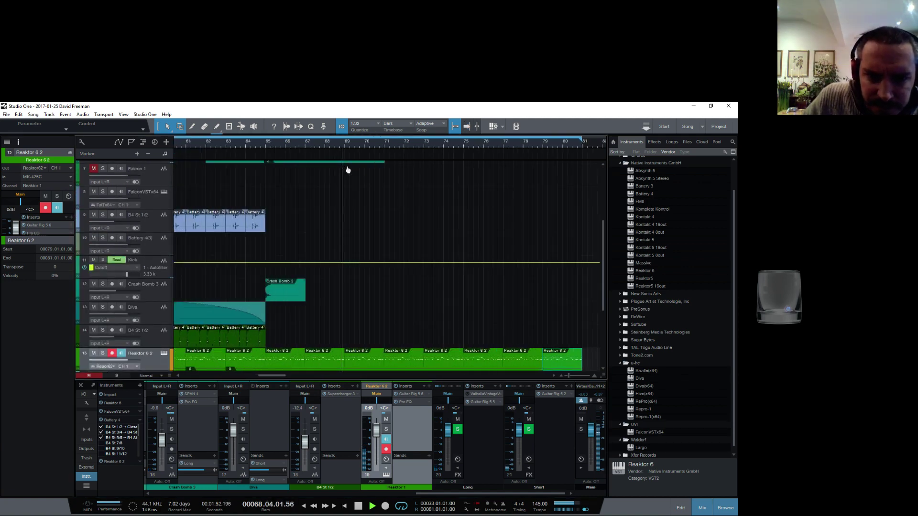
scroll(419, 243, "up", 4)
scroll(418, 243, "up", 1)
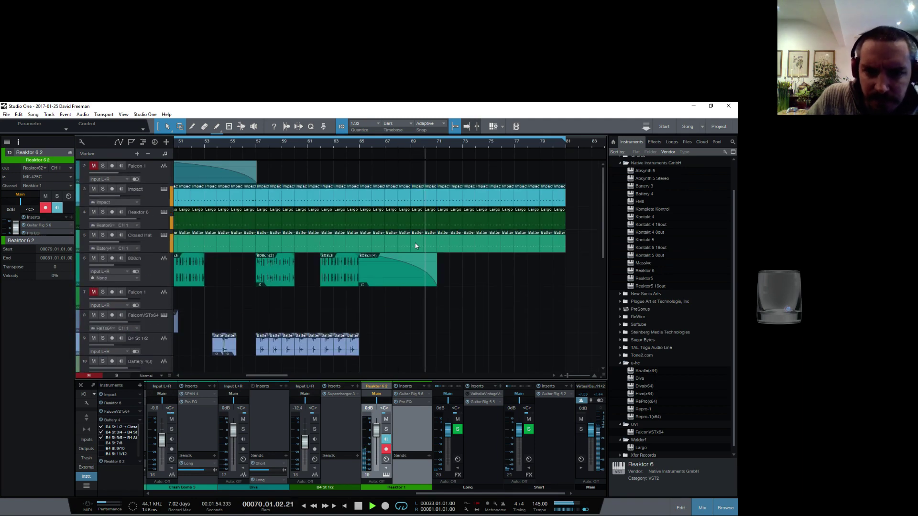
scroll(407, 253, "down", 5)
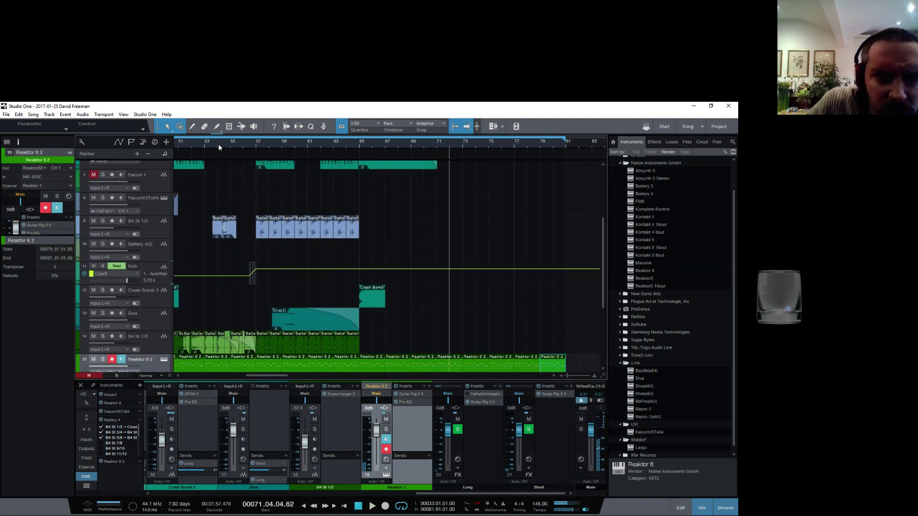
Solo the green B4 St 1/2 track (track 14) and audition its drum fill around bars 51 to 53
scroll(239, 206, "up", 4)
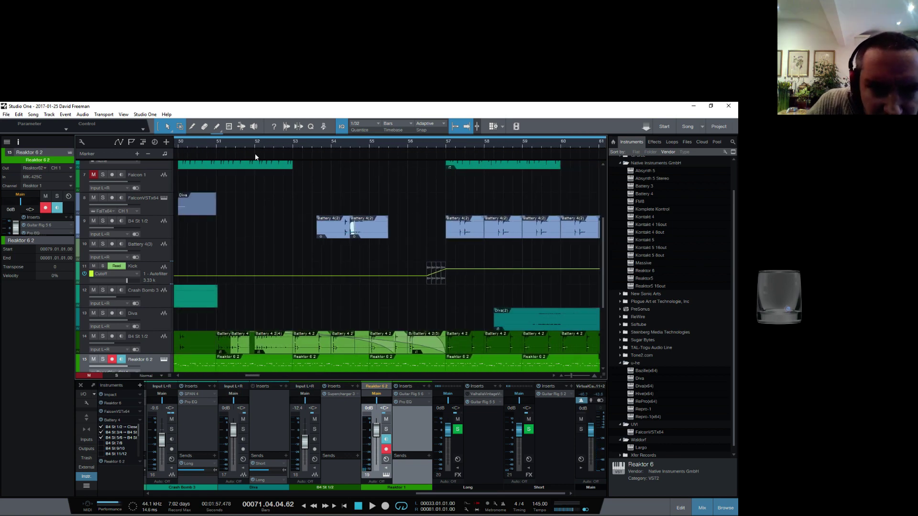
left_click_drag(255, 156, 283, 151)
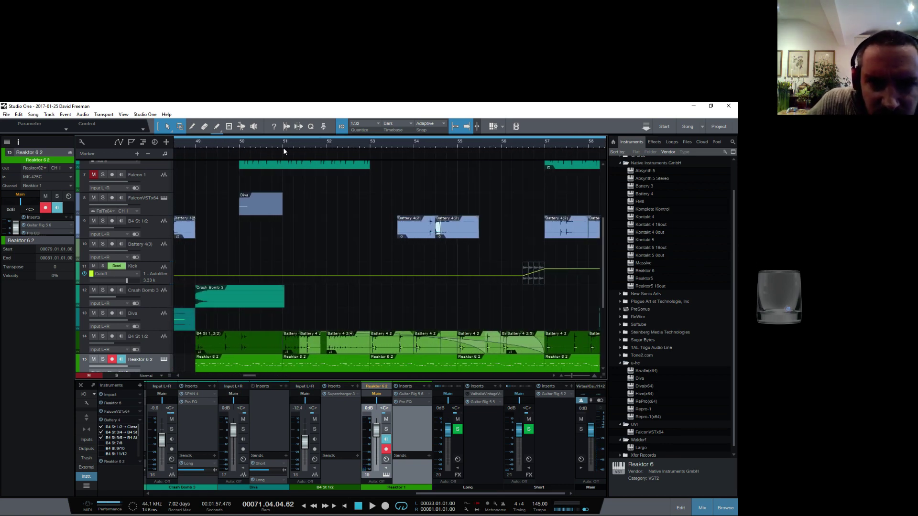
left_click(102, 337)
key("space")
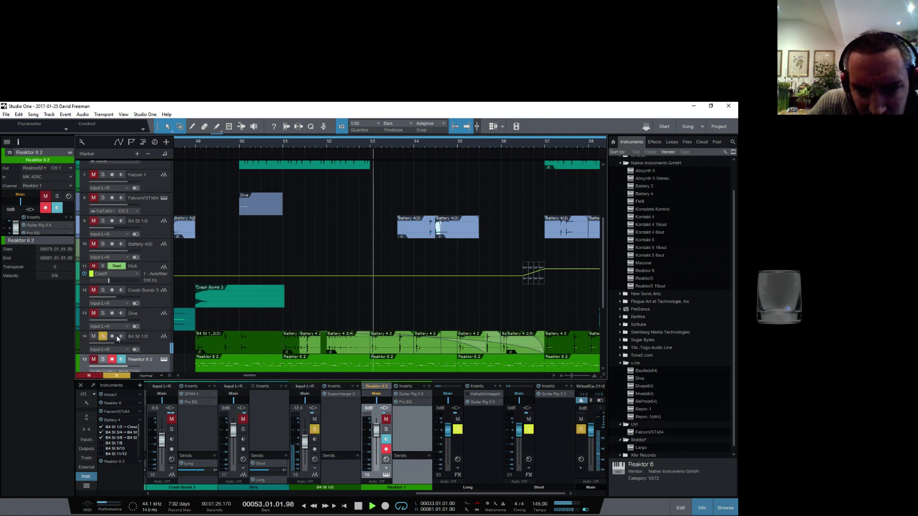
key("space")
Copy the Battery 4 2(3) and 4 2(4) fill clips from bars 51 and 52 on track 14 and paste them at bar 65
left_click(293, 349)
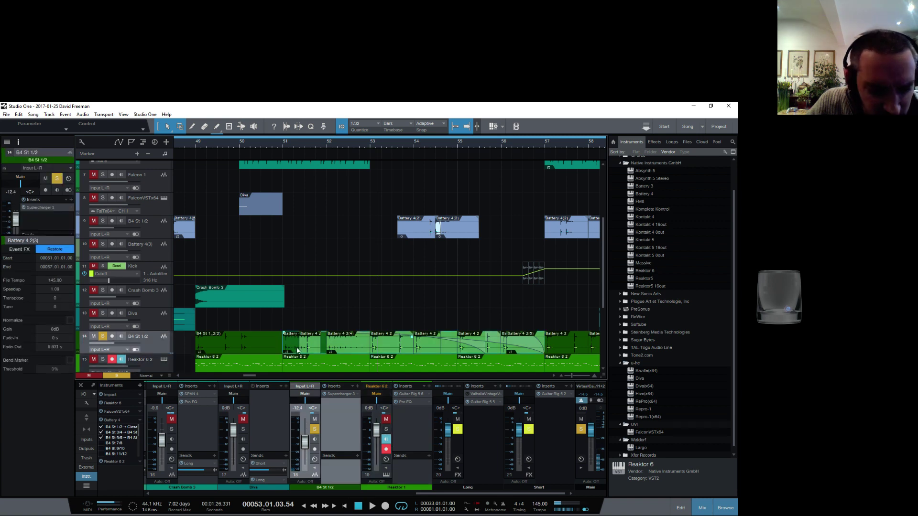
right_click(341, 349)
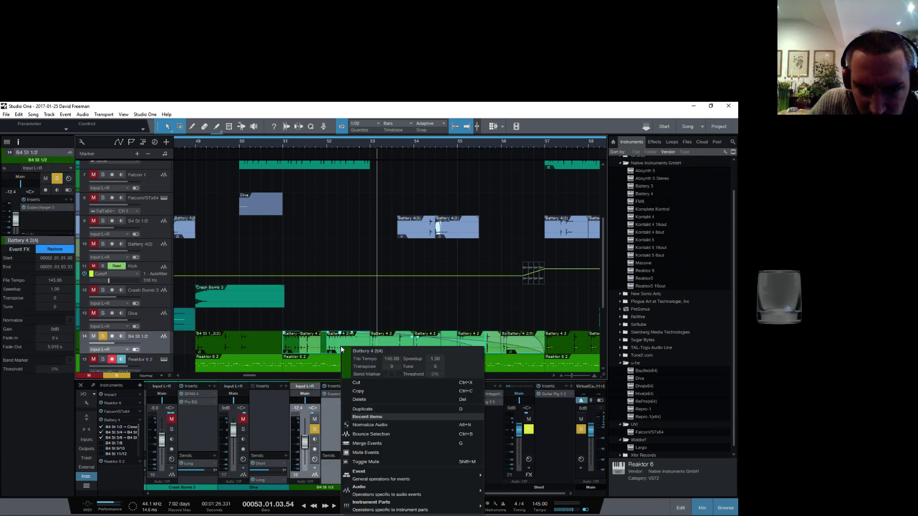
key("Escape")
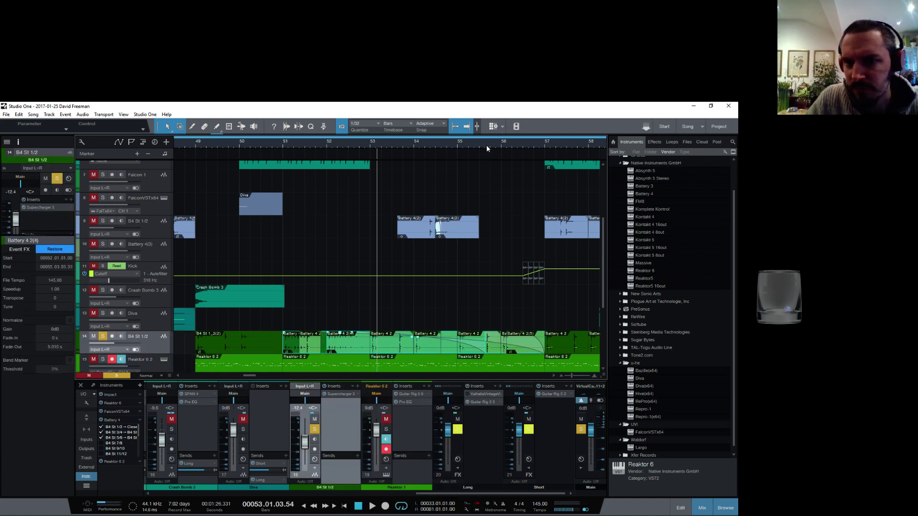
left_click_drag(487, 148, 388, 147)
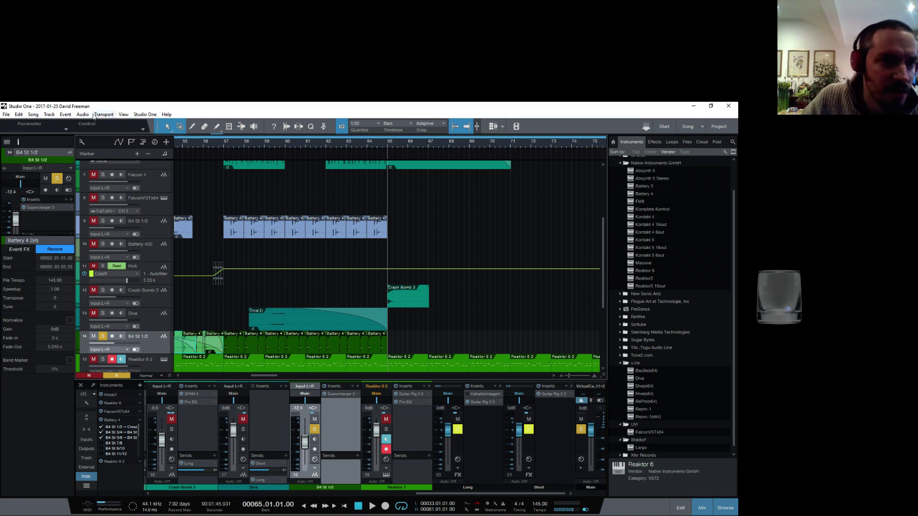
left_click(19, 115)
left_click(38, 180)
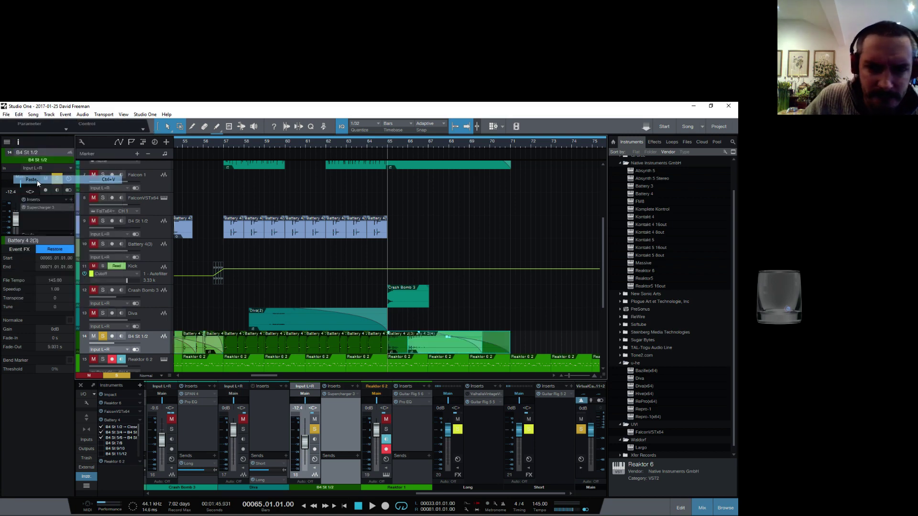
Play the pasted fill from bar 65, unsolo track 14, and replay the section with the full mix
key("space")
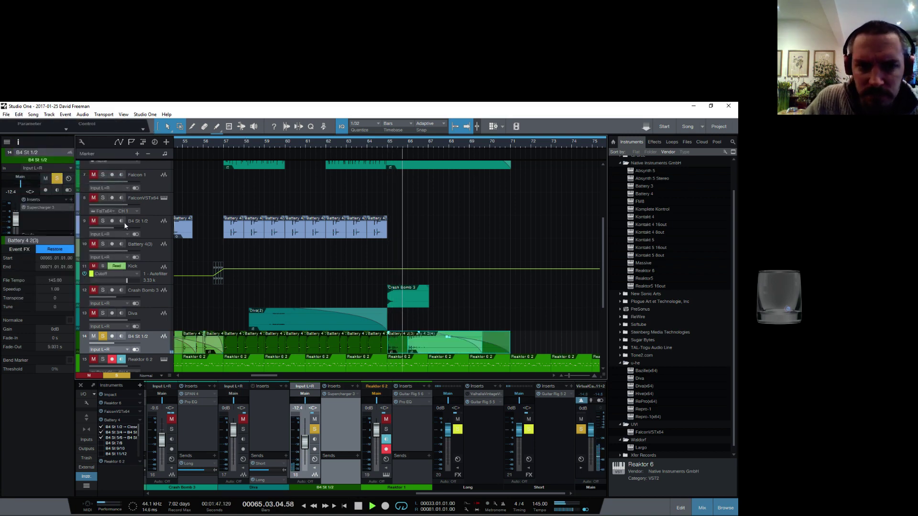
left_click(103, 336)
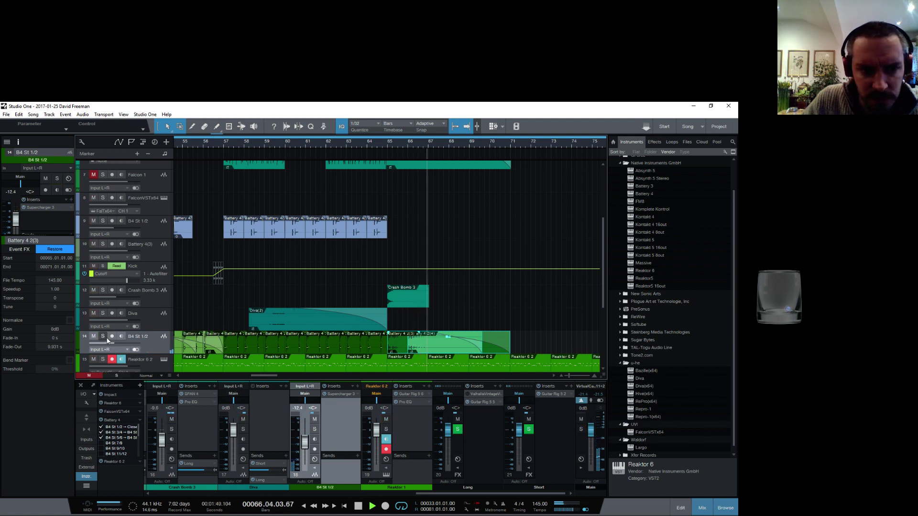
left_click(386, 142)
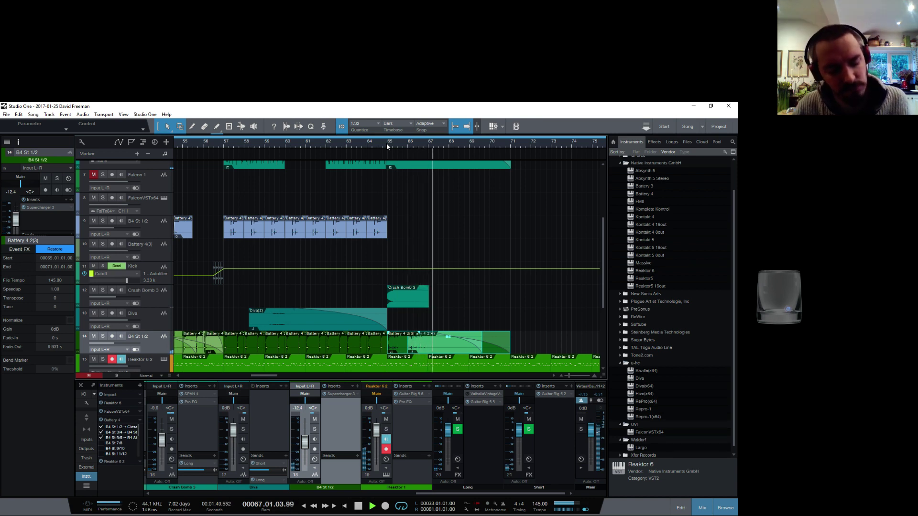
key("space")
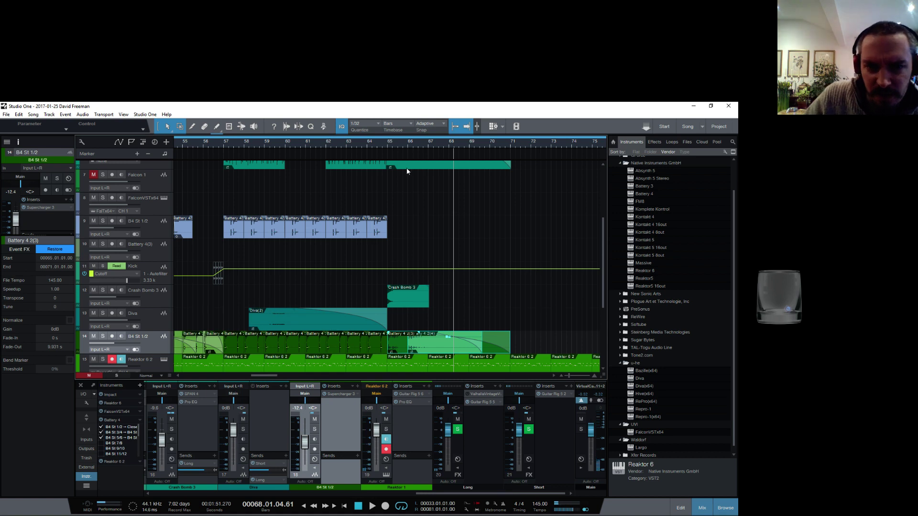
Try duplicating the last Battery 4(2) clip on track 9 to bar 65, audition it, and undo the duplicate
left_click(375, 235)
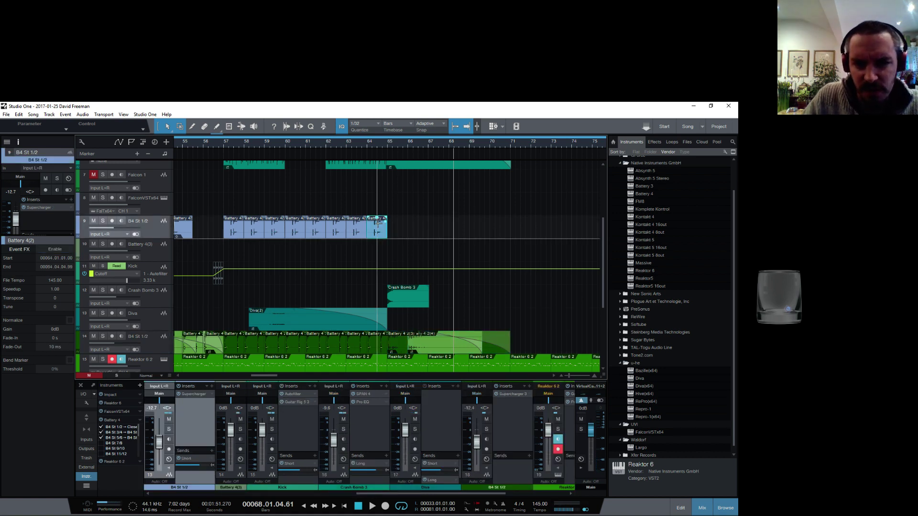
key("d")
left_click(388, 143)
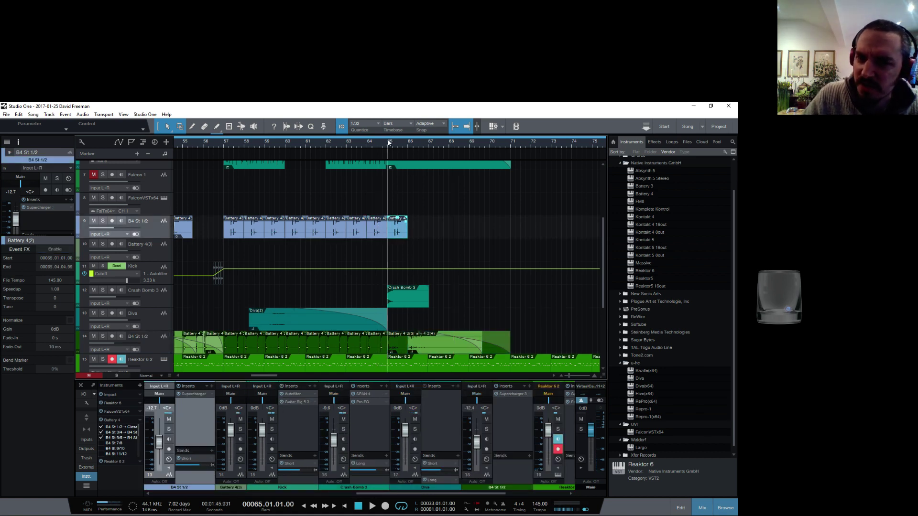
key("space")
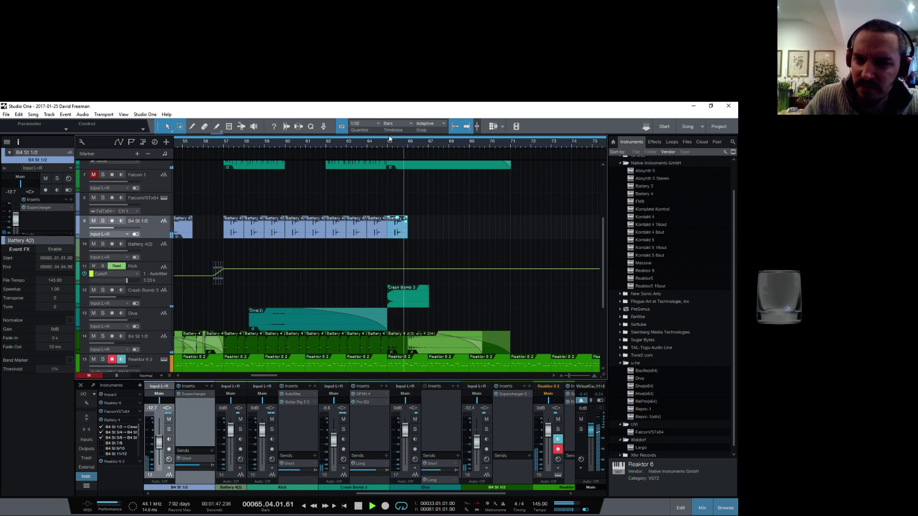
key("ctrl+z")
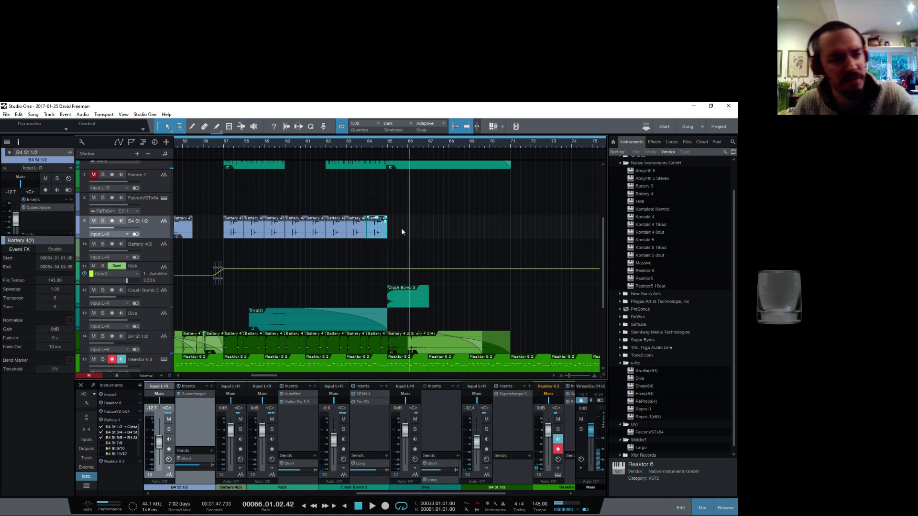
Duplicate the Battery 4(3) clip at bar 47 on track 10 and move the copy to the start of bar 65
left_click(161, 251)
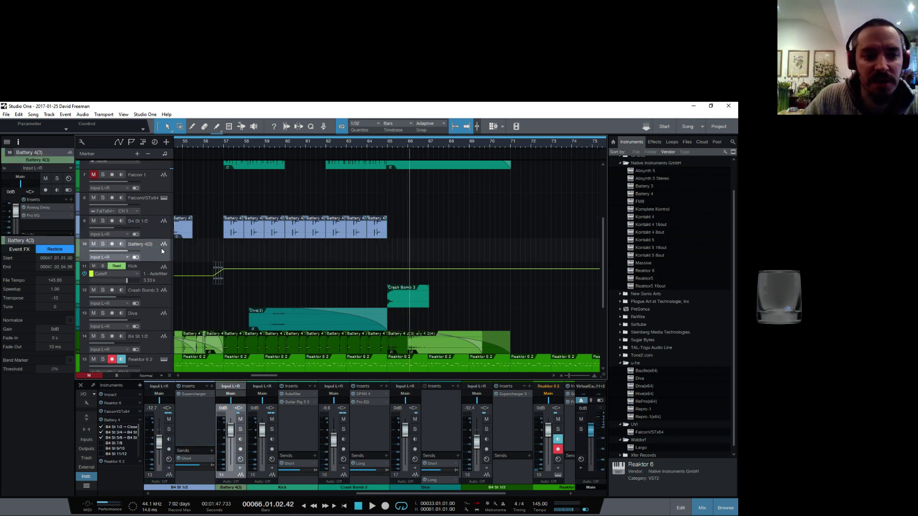
left_click_drag(215, 148, 429, 145)
left_click_drag(241, 136, 253, 159)
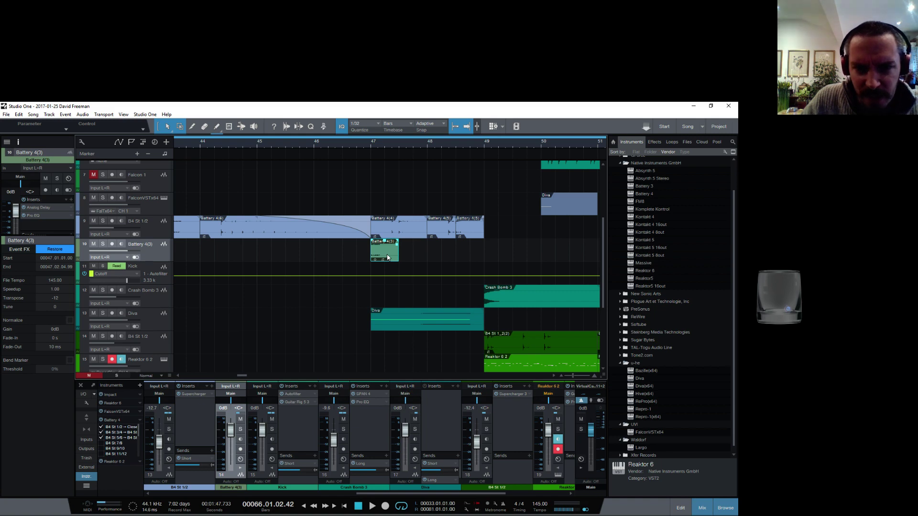
key("d")
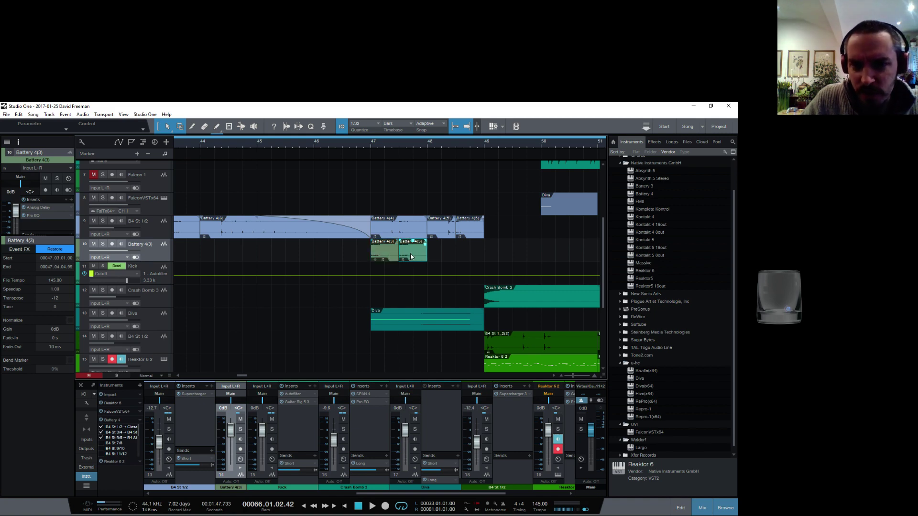
left_click_drag(411, 256, 512, 256)
left_click_drag(489, 143, 218, 149)
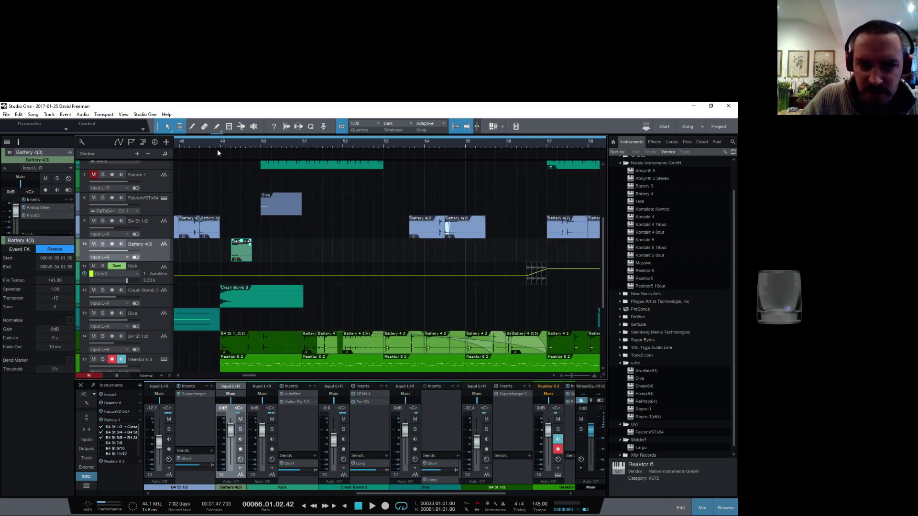
left_click_drag(241, 256, 544, 247)
left_click_drag(506, 150, 241, 172)
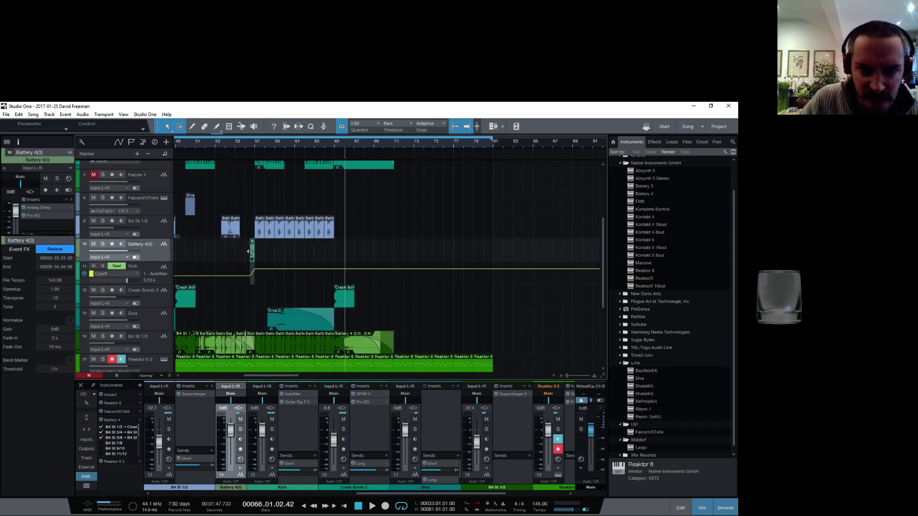
left_click_drag(253, 256, 347, 261)
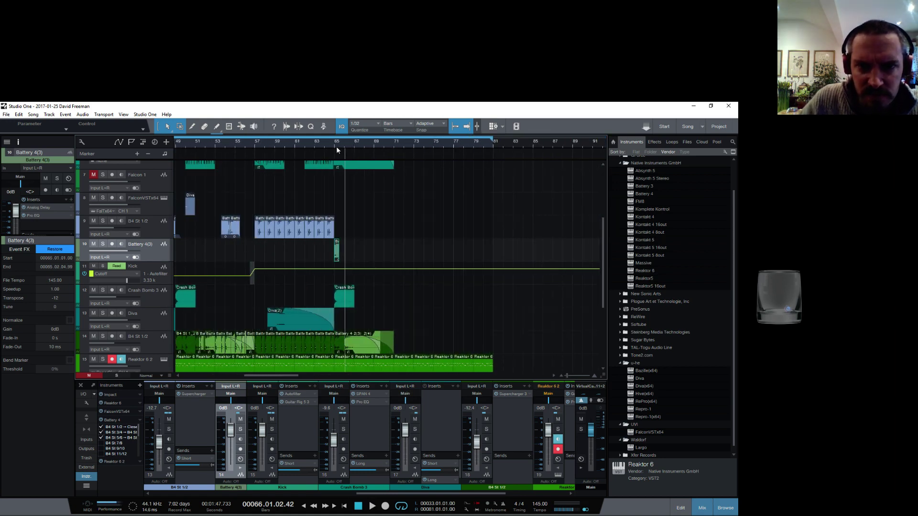
Audition the copied hit at bar 65, save the song, and replay the transition from bar 60
key("space")
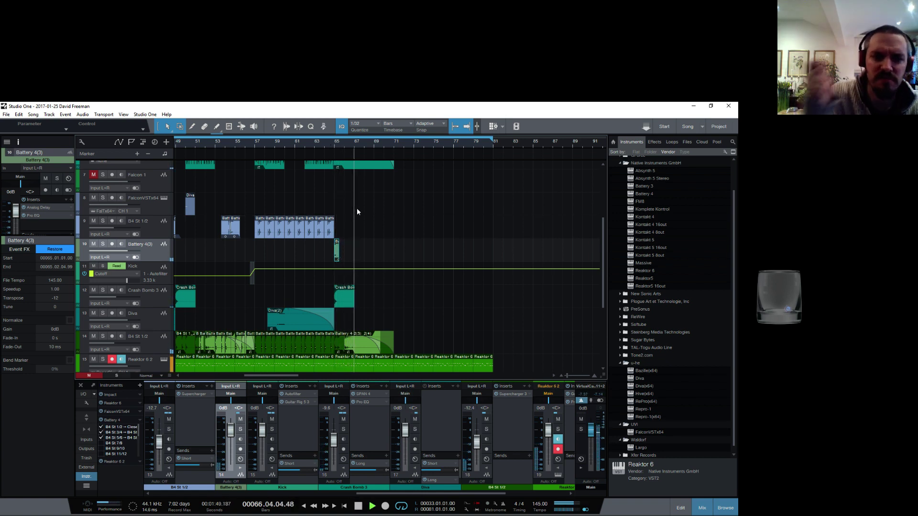
key("space")
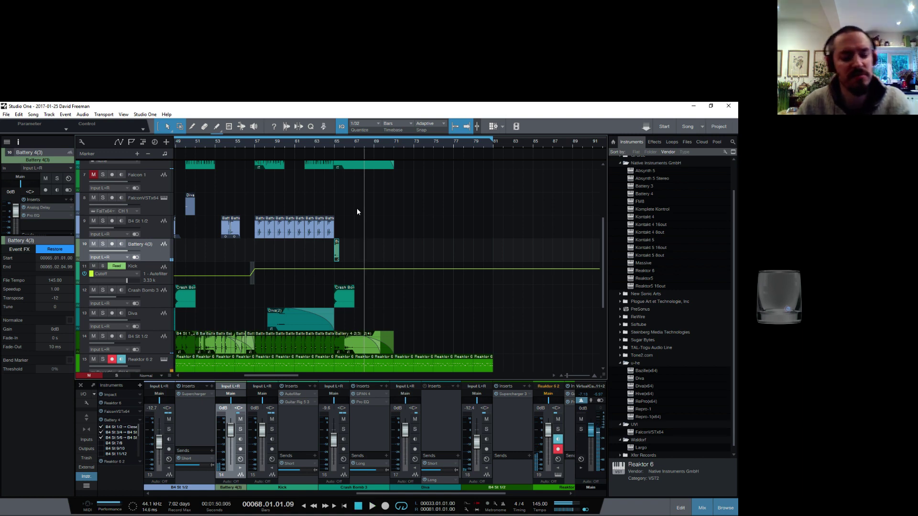
key("ctrl+s")
left_click(285, 143)
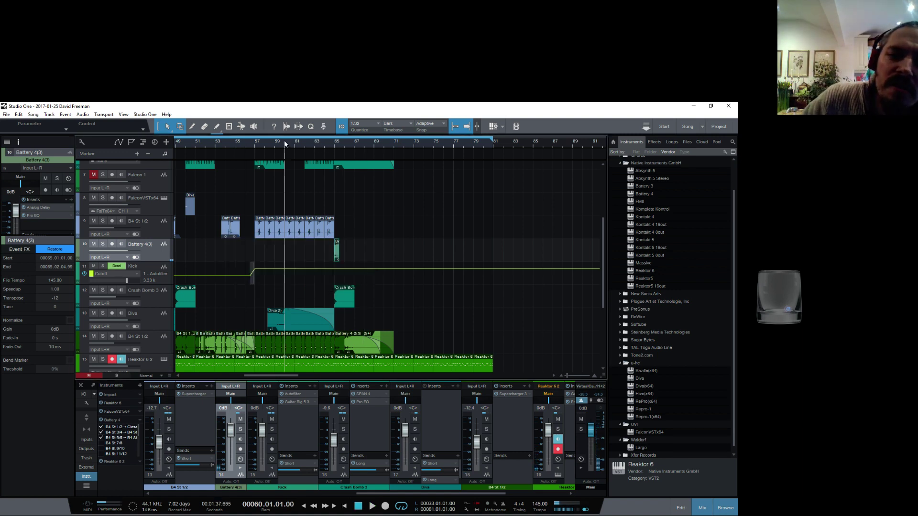
key("space")
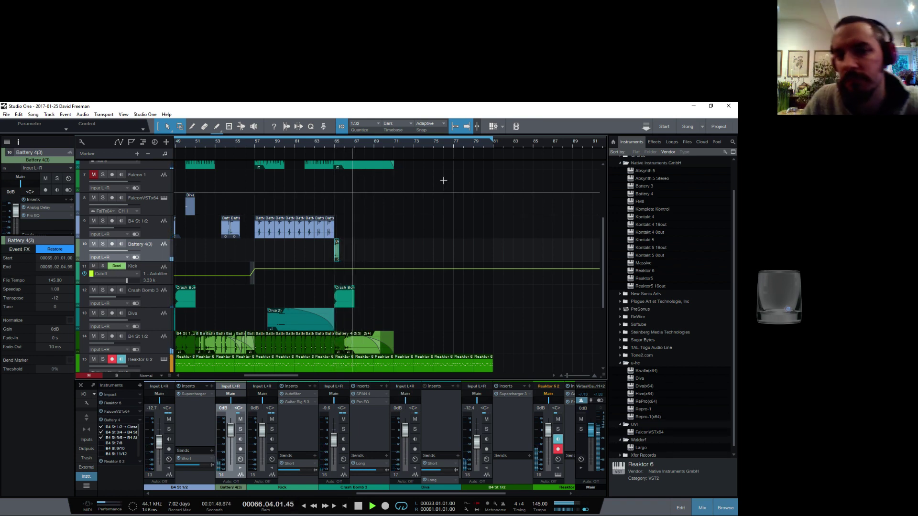
Check the Reaktor 6 2 cutoff automation and select the Waldorf Largo synth among the available instruments
scroll(389, 302, "down", 5)
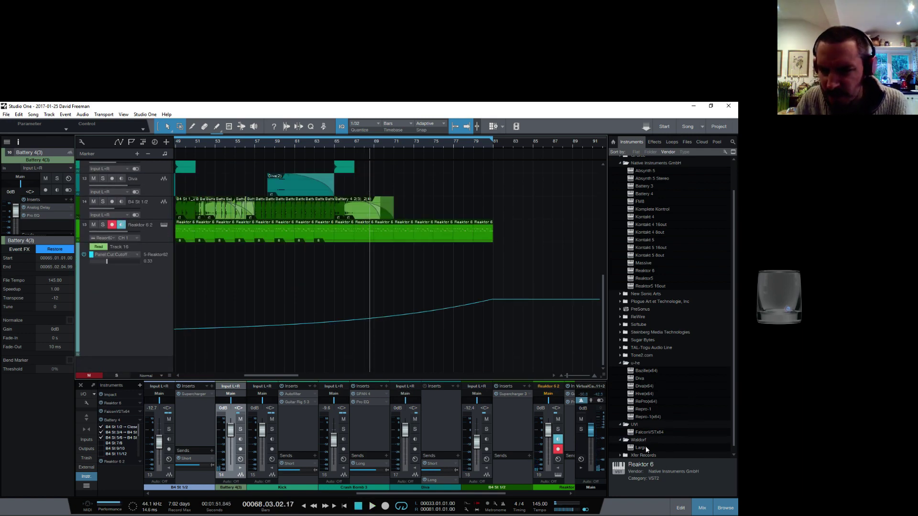
mouse_move(642, 449)
left_mouse_down()
mouse_move(367, 368)
mouse_move(670, 441)
mouse_move(647, 441)
left_mouse_up()
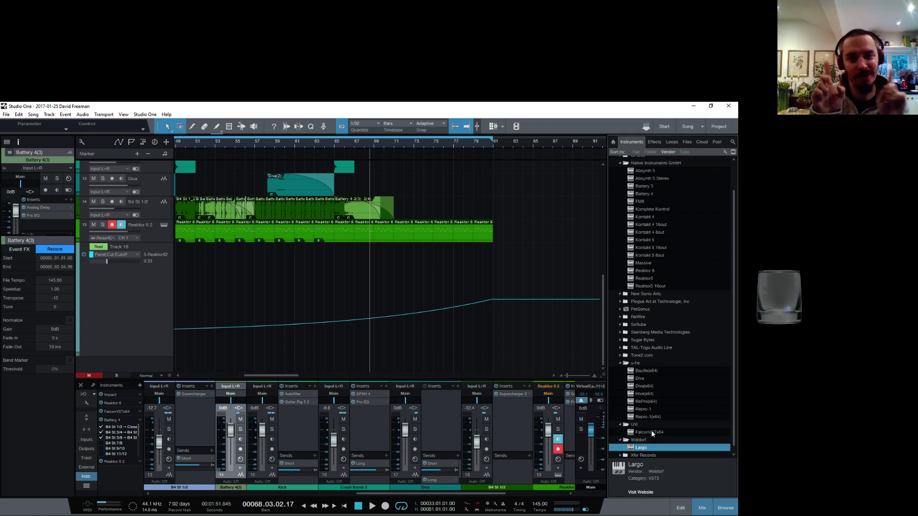
scroll(602, 283, "up", 4)
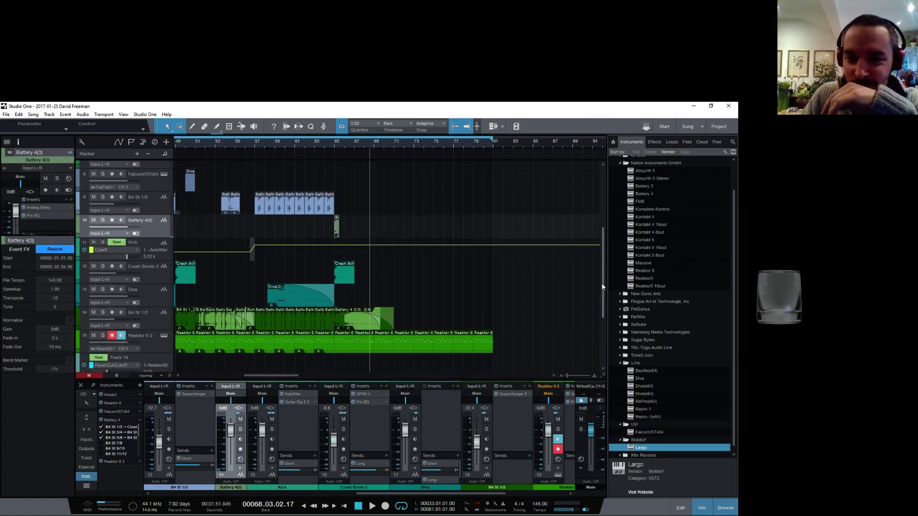
Add a Battery 4 instrument on a new track below the Reaktor 6 2 cutoff automation and dismiss its plug-in window
scroll(602, 282, "down", 3)
scroll(478, 268, "down", 1)
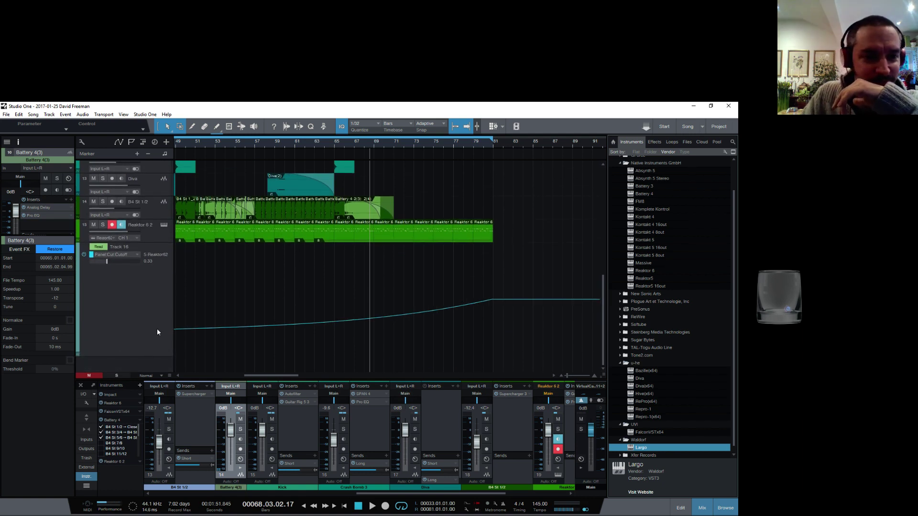
scroll(494, 285, "up", 5)
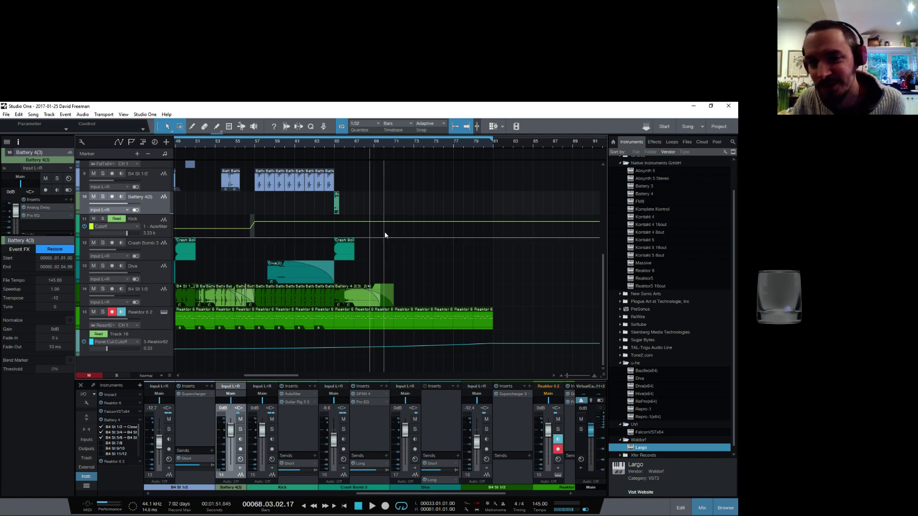
scroll(385, 236, "up", 8)
scroll(426, 273, "down", 8)
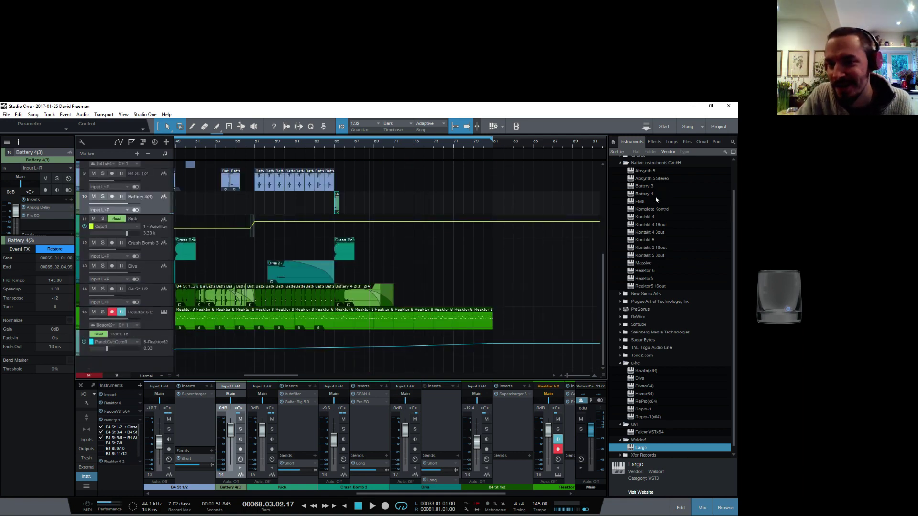
left_click_drag(644, 192, 377, 367)
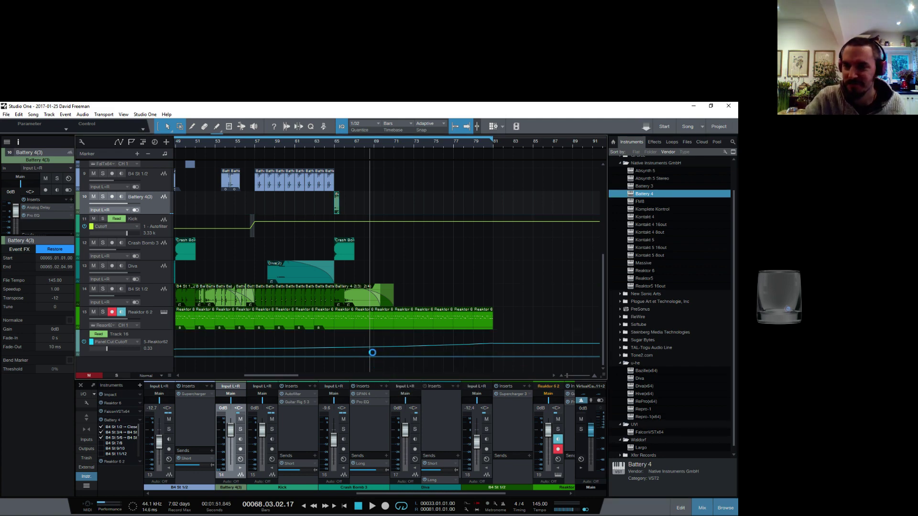
left_click(526, 247)
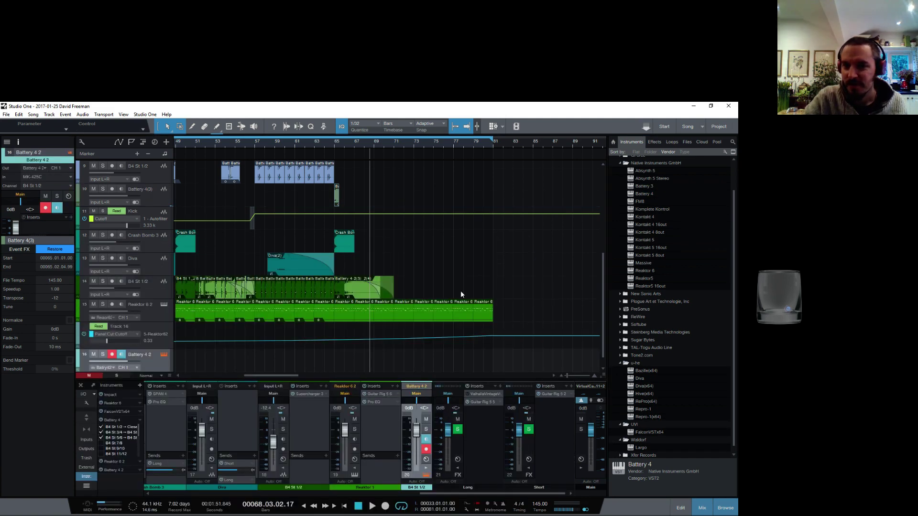
Remove the newly added Battery 4 track together with its instrument
right_click(156, 363)
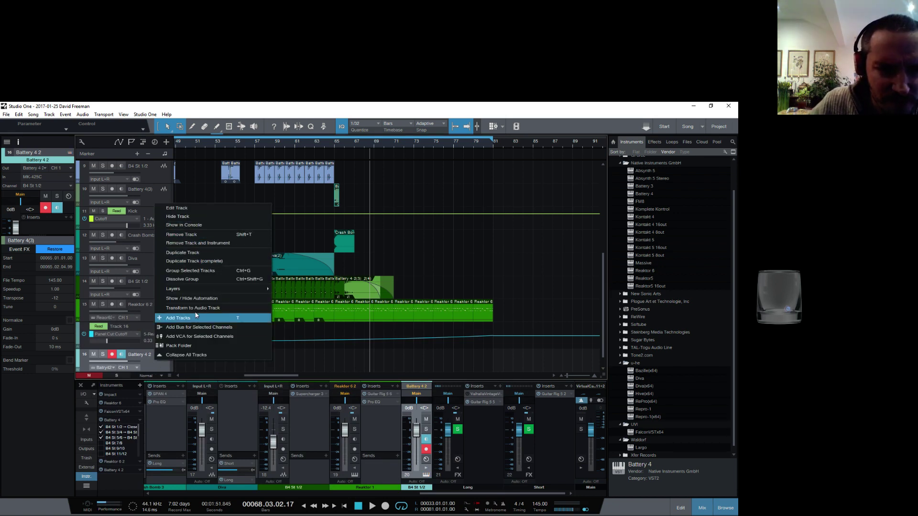
right_click(145, 362)
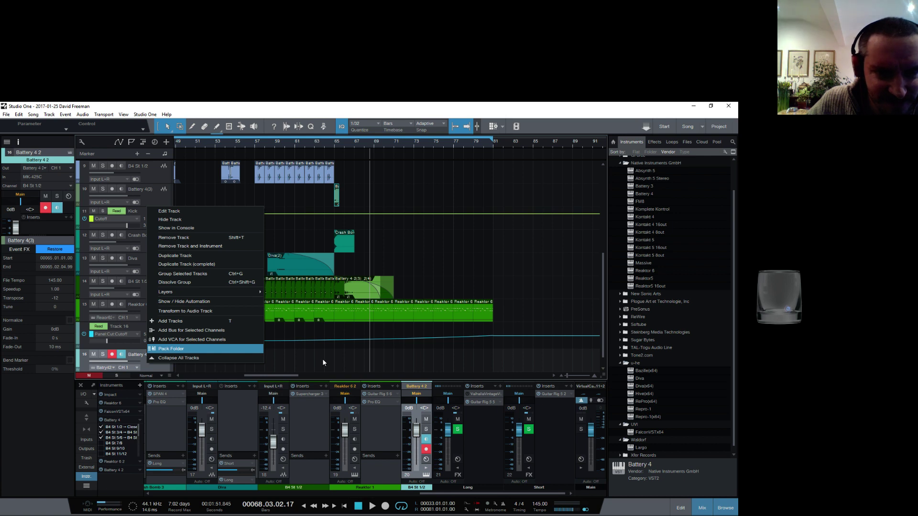
left_click(220, 246)
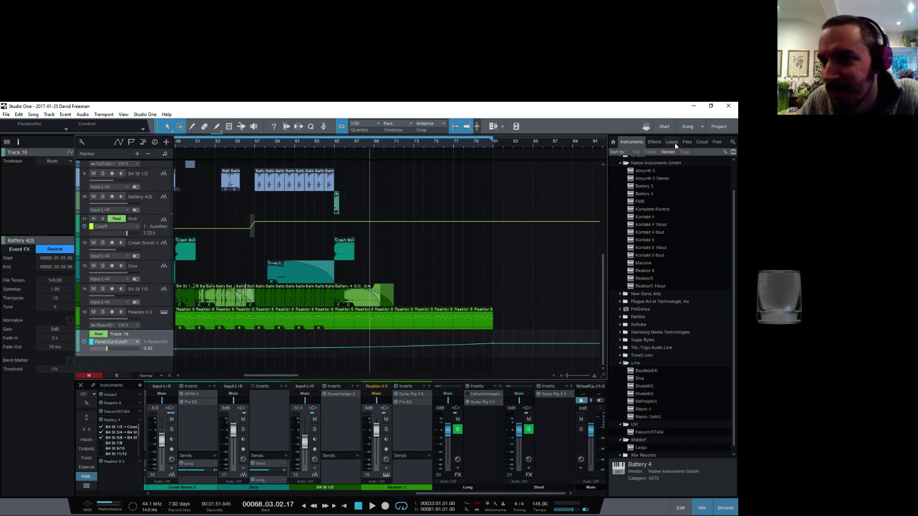
Browse the loop library, collapse the House and Jazz folders, and open the World drum loops
left_click(670, 142)
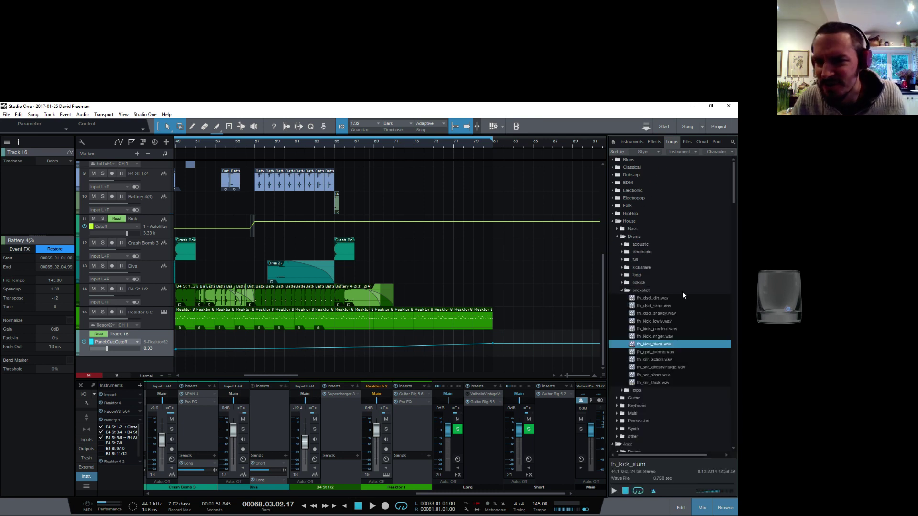
scroll(691, 317, "down", 4)
scroll(667, 273, "up", 4)
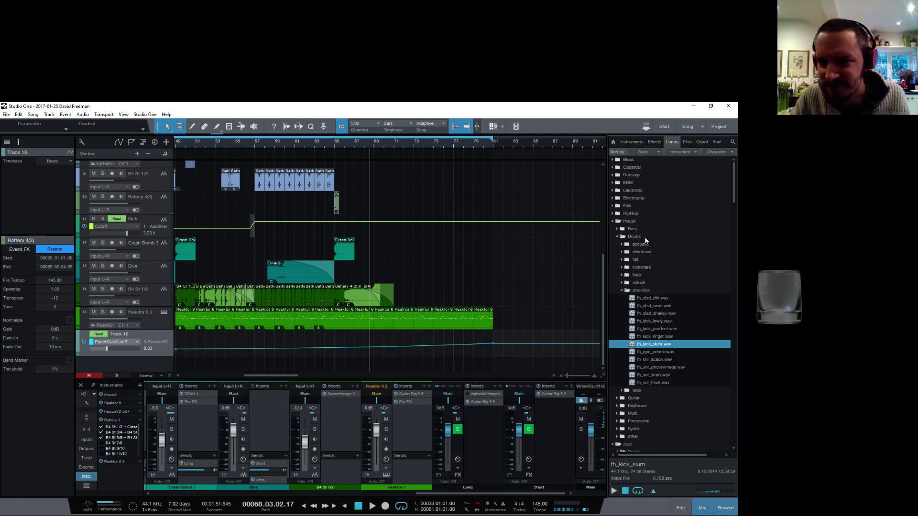
left_click(614, 221)
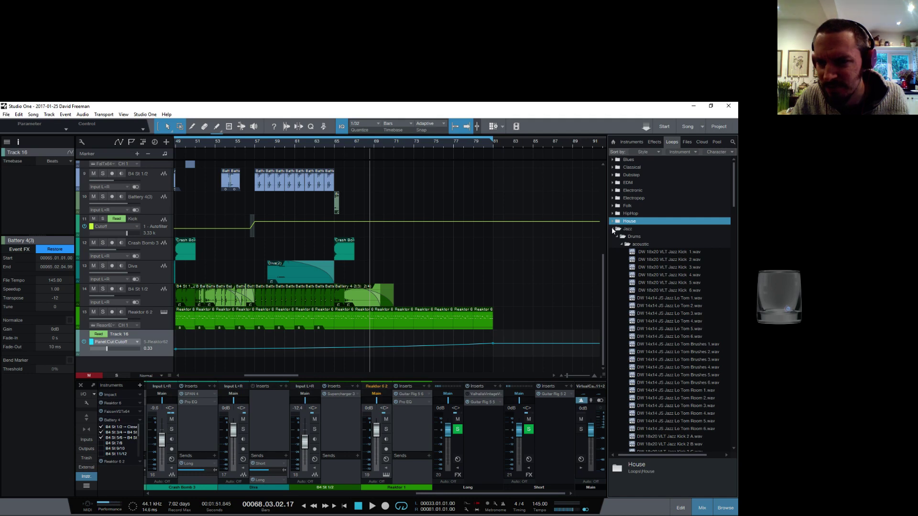
left_click(613, 228)
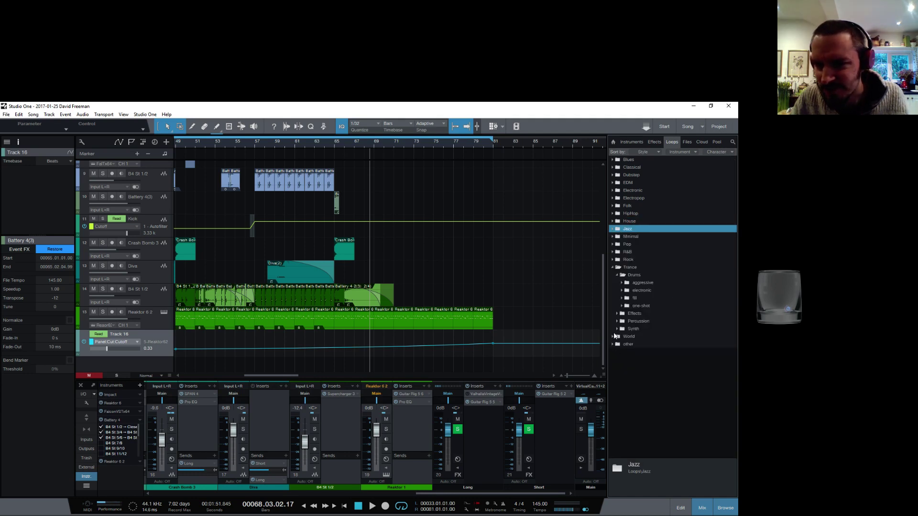
left_click(615, 337)
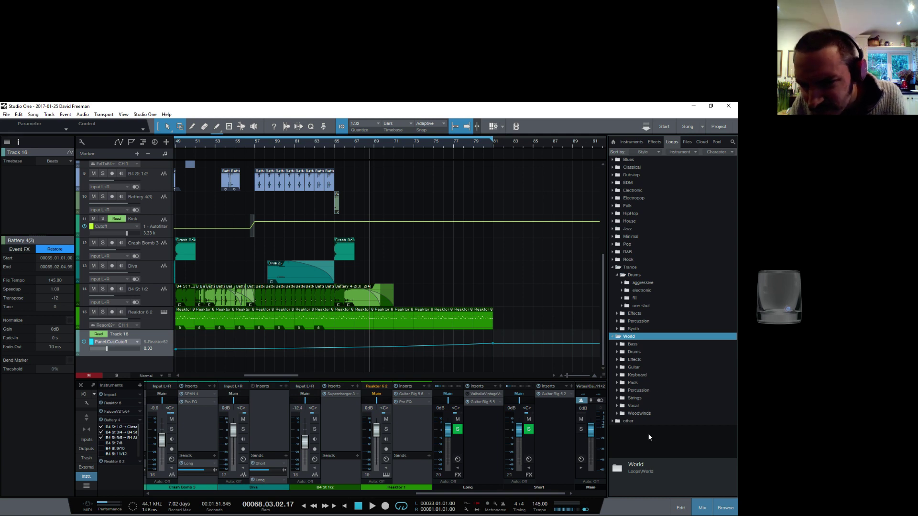
left_click(617, 351)
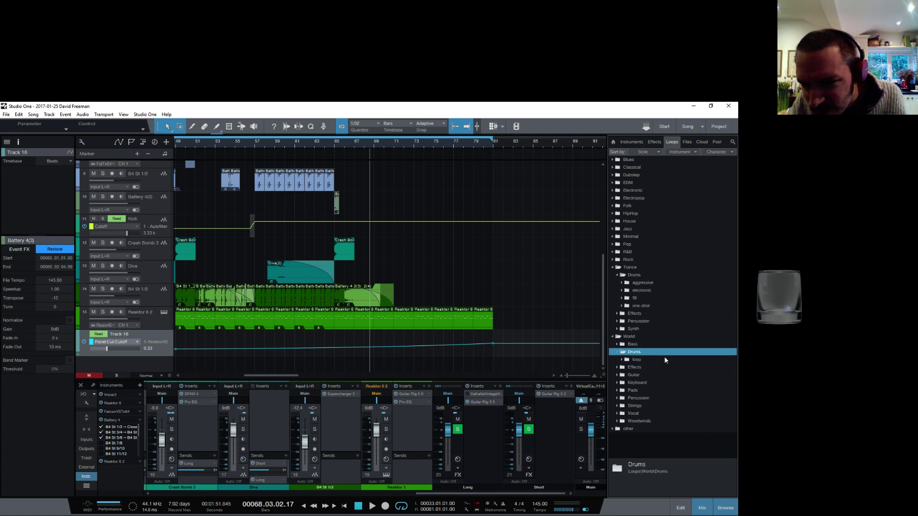
left_click(622, 360)
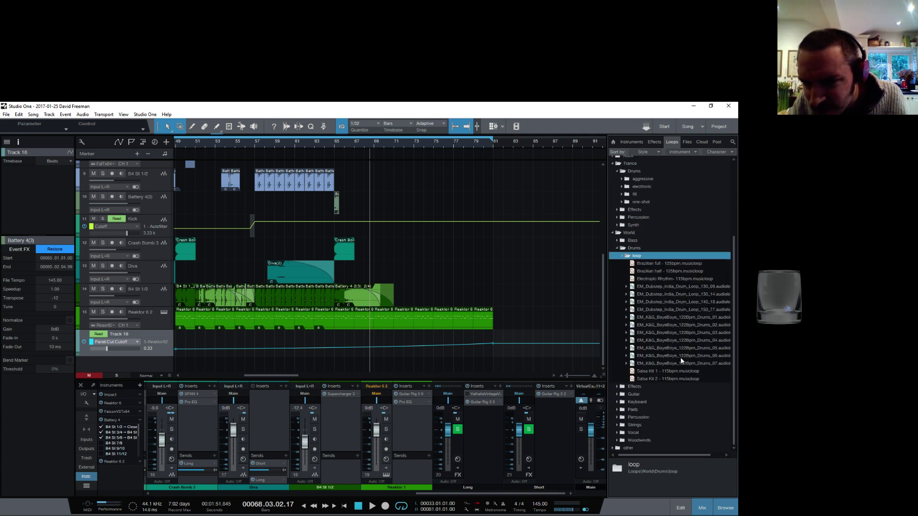
Audition the World loops EM_K&G_BoyeBoye_122Bpm_Drums_02, Drums_05 and EM_Dubstep_India_Drum_Loop_140_18, and collapse their folder
left_click(670, 326)
left_click(614, 491)
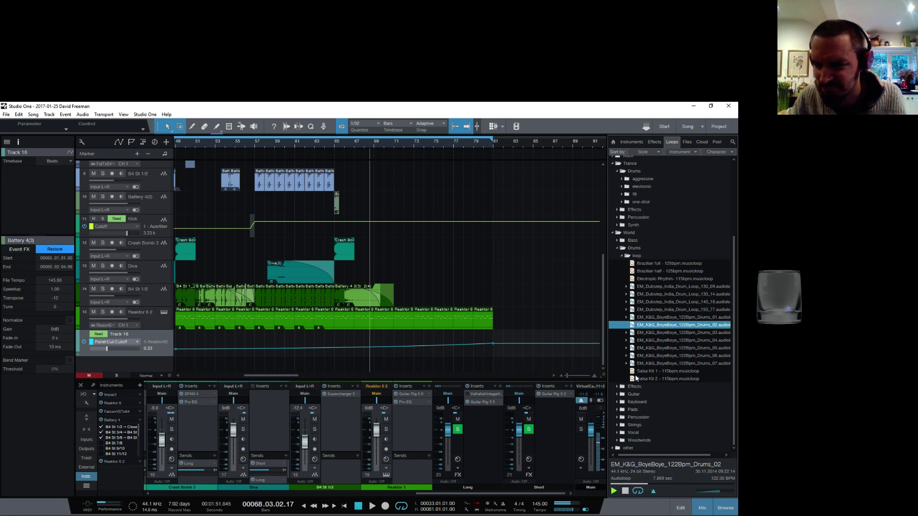
left_click(651, 349)
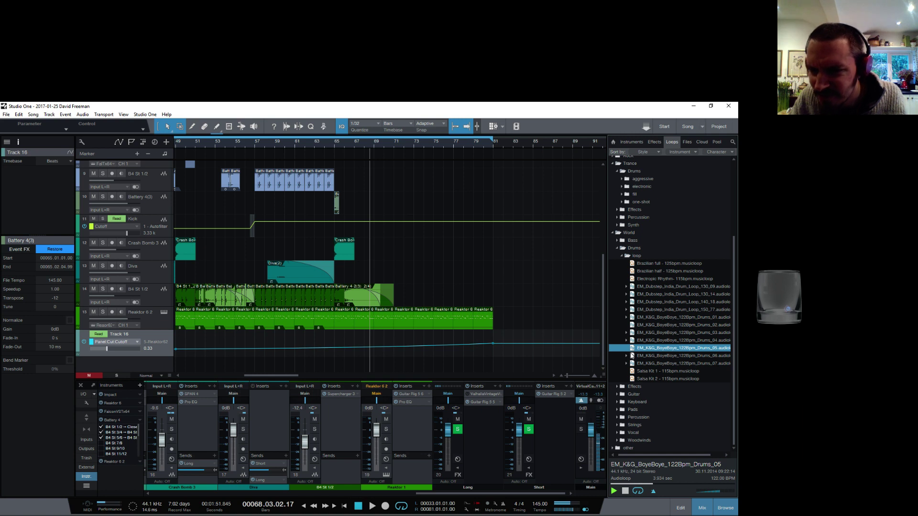
left_click(626, 302)
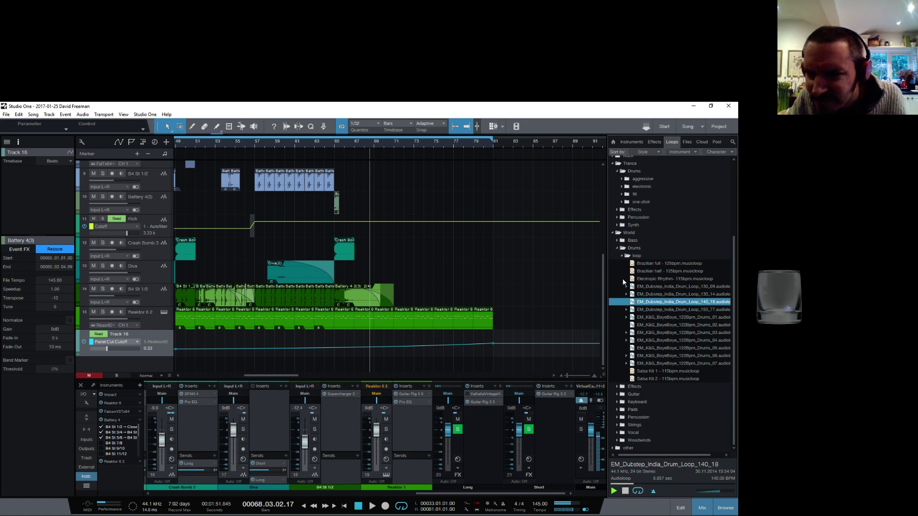
left_click(621, 255)
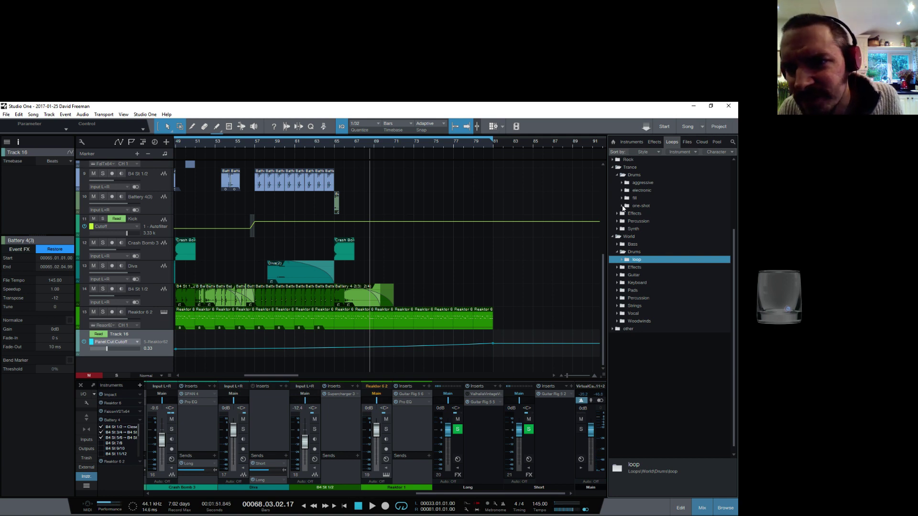
Browse the Jazz and House drum folders and audition atfc_drm128_electric_stp from the House drum loops
scroll(618, 174, "up", 5)
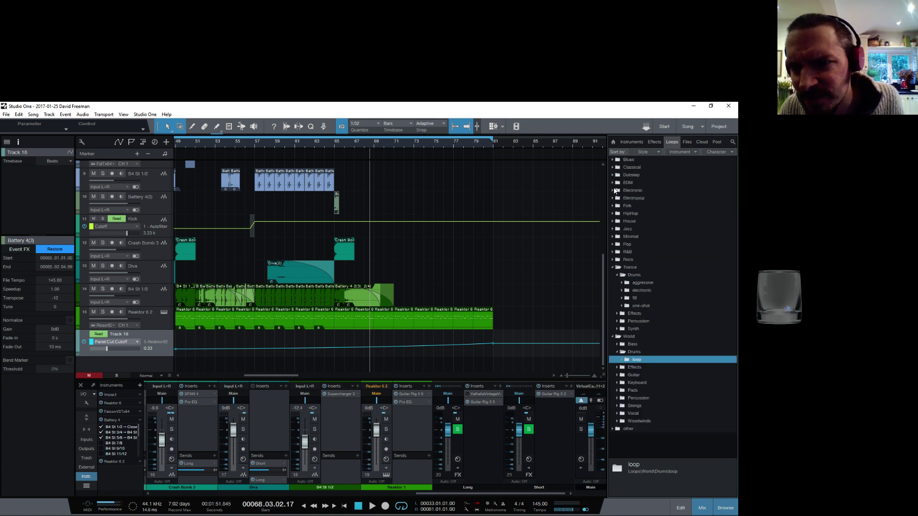
left_click(614, 229)
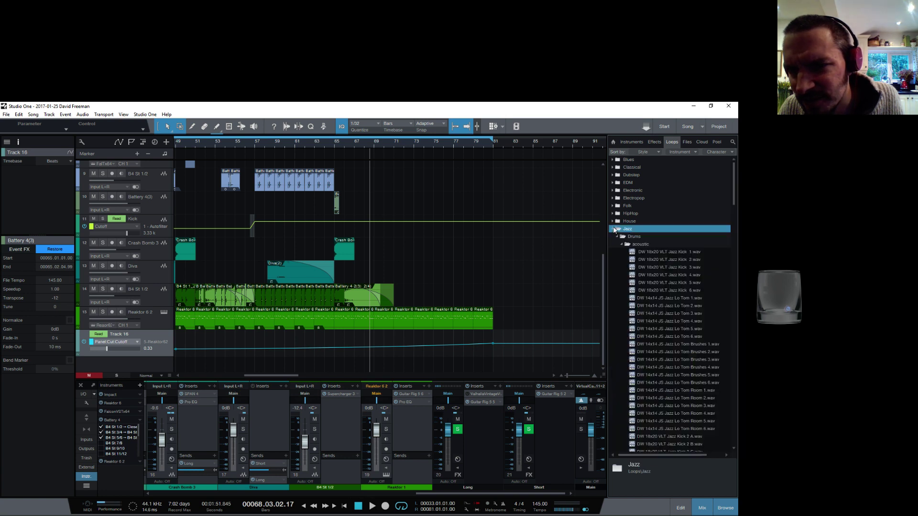
left_click(621, 244)
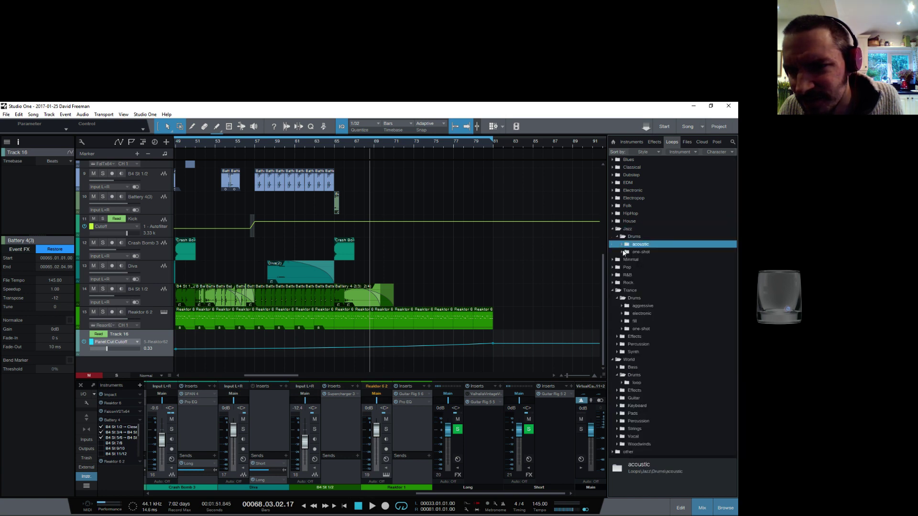
left_click(615, 222)
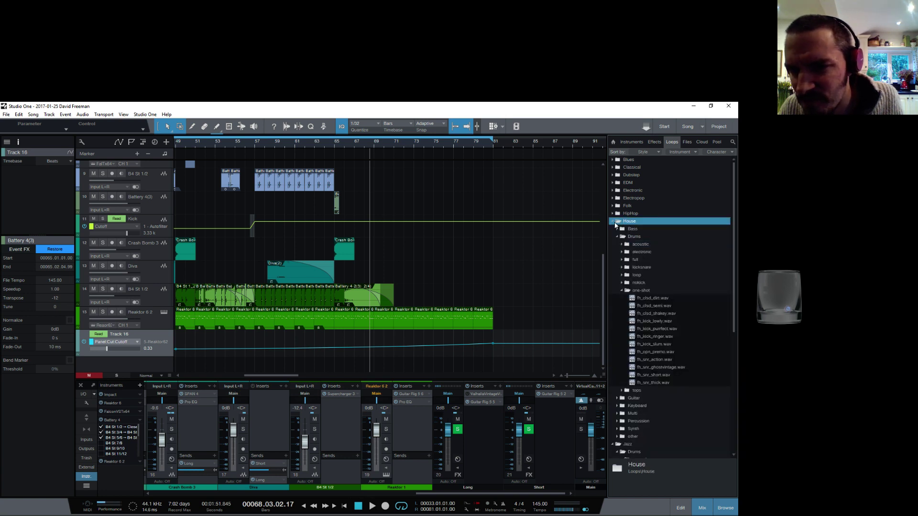
left_click(621, 291)
left_click(629, 277)
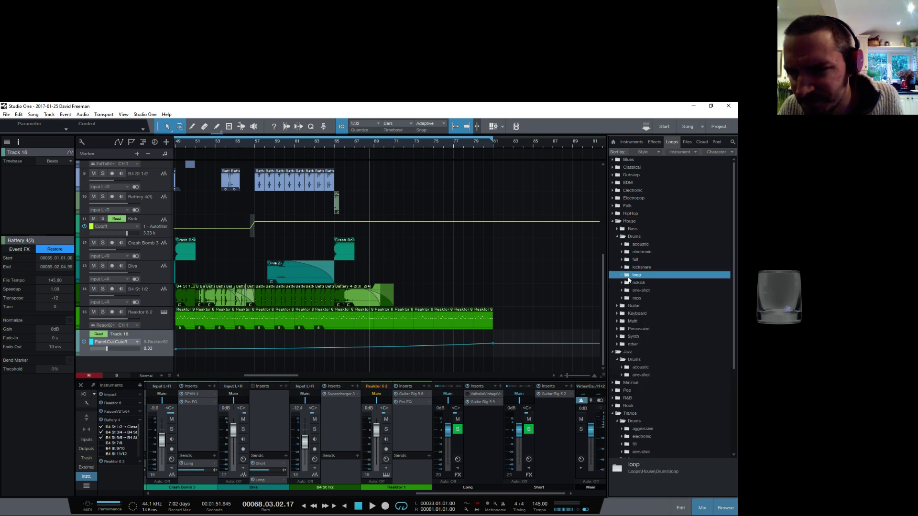
left_click(622, 276)
scroll(680, 315, "down", 5)
left_click(683, 313)
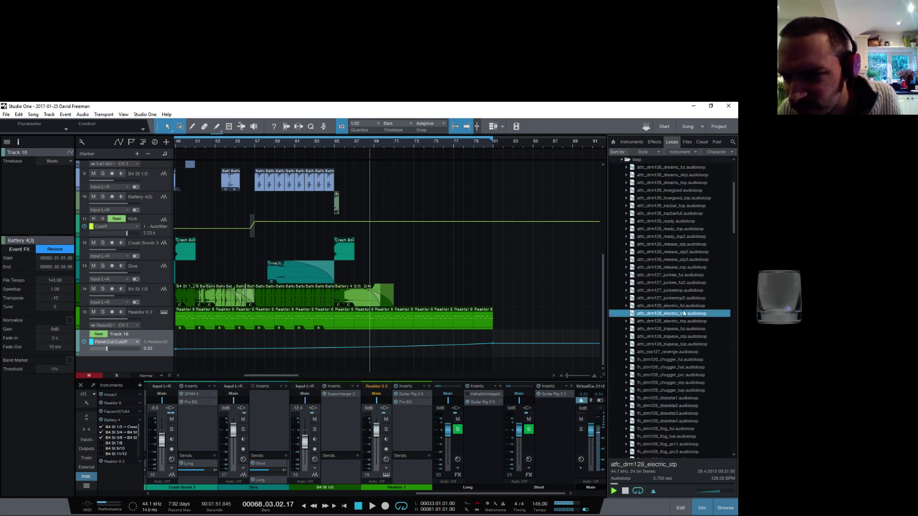
scroll(678, 337, "up", 5)
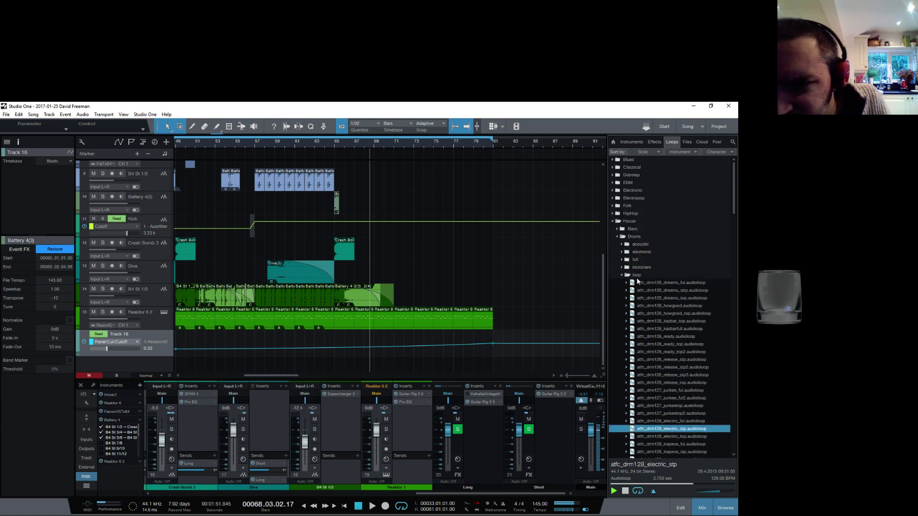
Open the House drum tops folder and audition the loops fh_top120_basa, mt_top128_flapper and mt_top128_banga
left_click(622, 276)
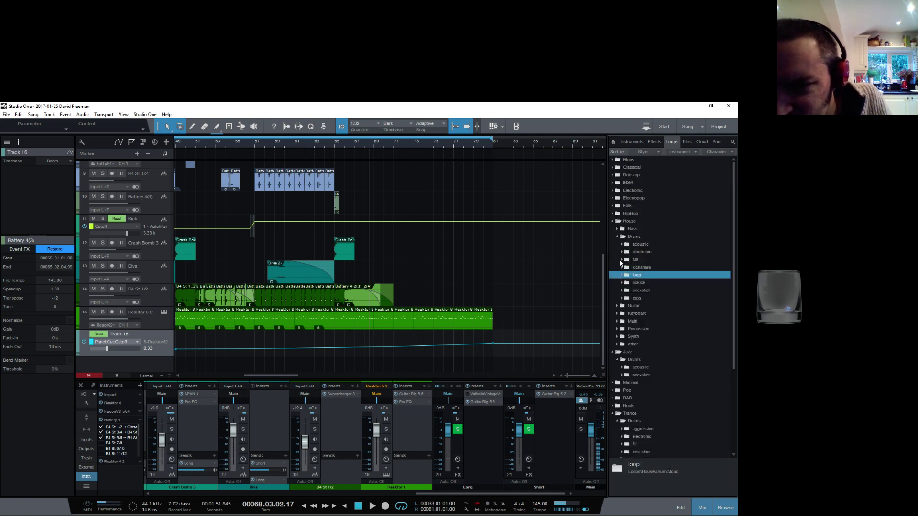
left_click(622, 299)
scroll(659, 311, "down", 7)
left_click(689, 321)
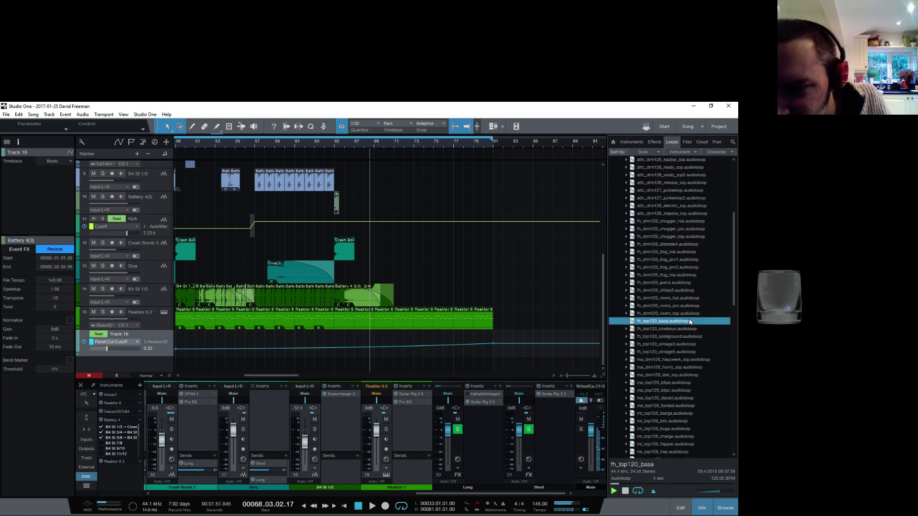
scroll(675, 355, "down", 4)
left_click(675, 353)
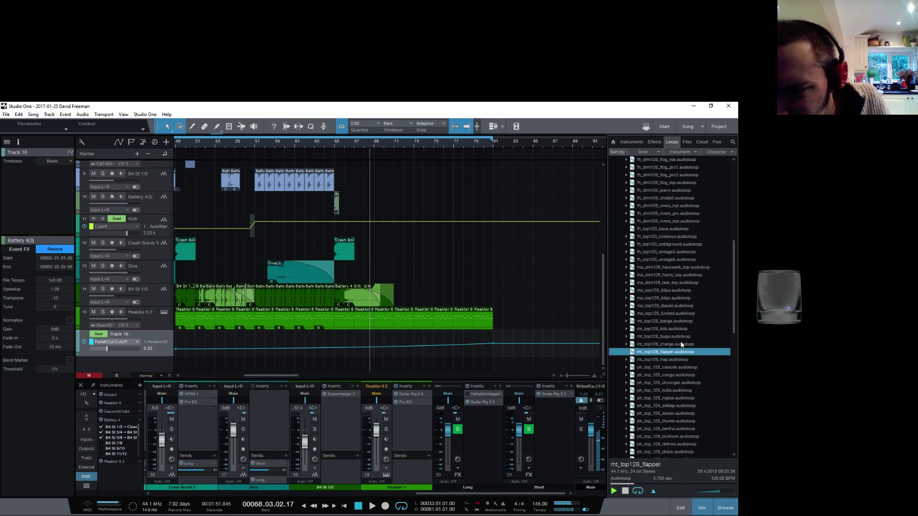
left_click(675, 322)
scroll(683, 330, "down", 3)
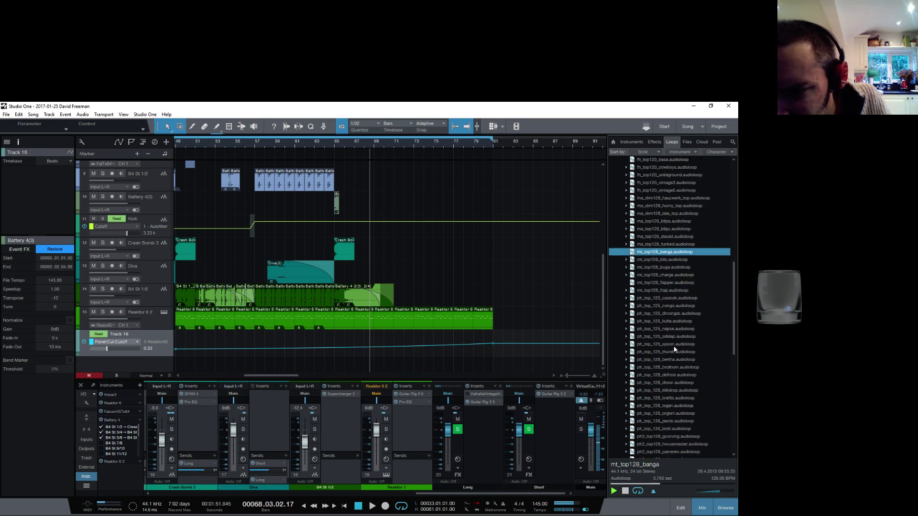
Audition further House tops loops, including ph_top_125_spoon, ph_top_128_bertha, ph_top_130_tiroli, ph2_top128_grooving and ph2_top128_pametex
left_click(682, 342)
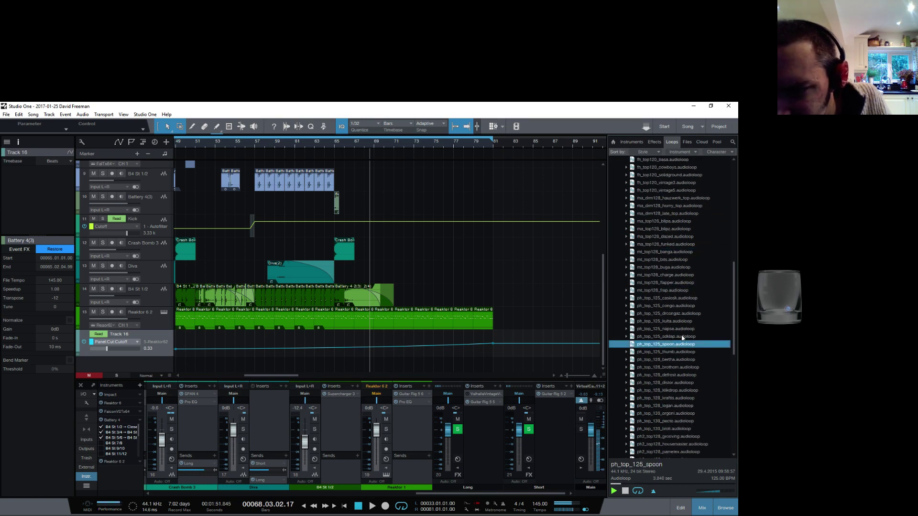
left_click(670, 361)
scroll(676, 377, "down", 3)
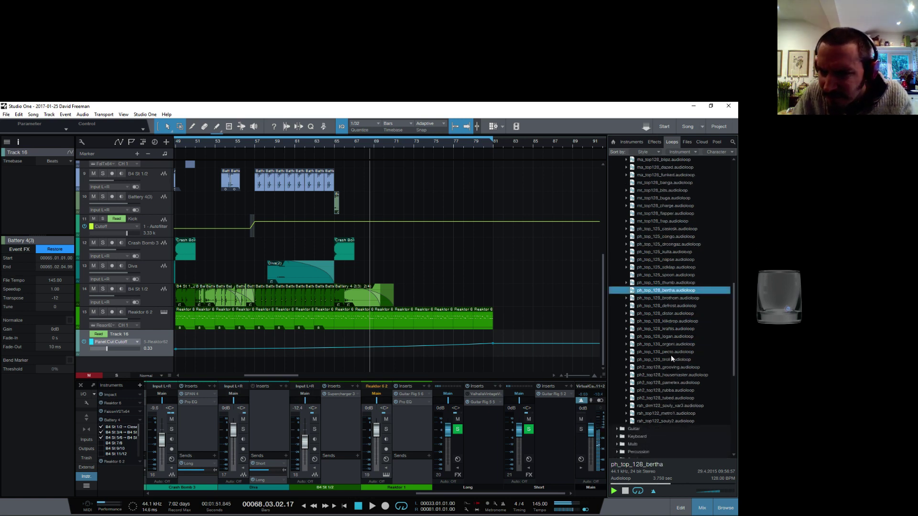
left_click(670, 353)
left_click(678, 360)
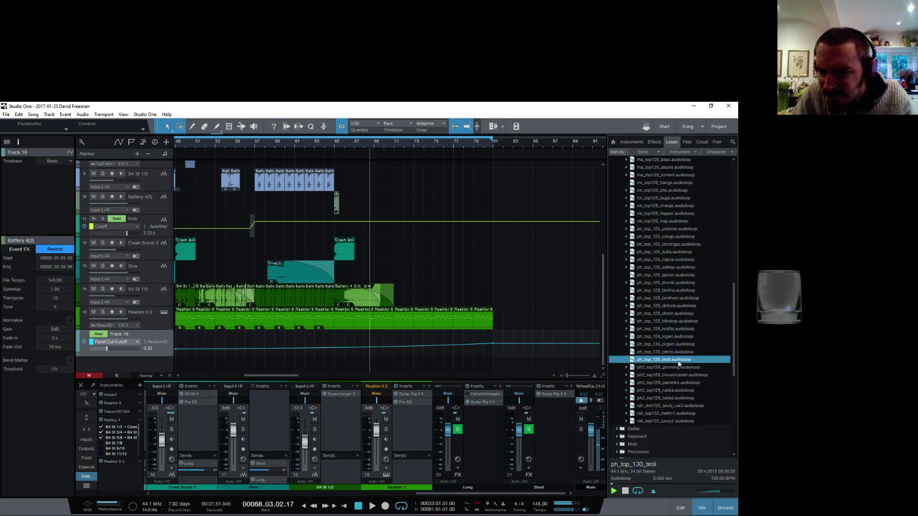
left_click(682, 368)
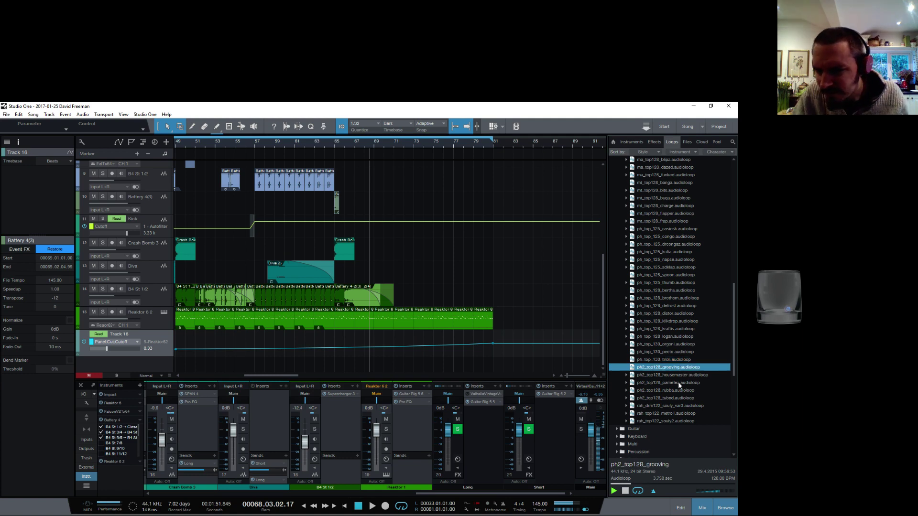
left_click(675, 384)
scroll(650, 306, "up", 15)
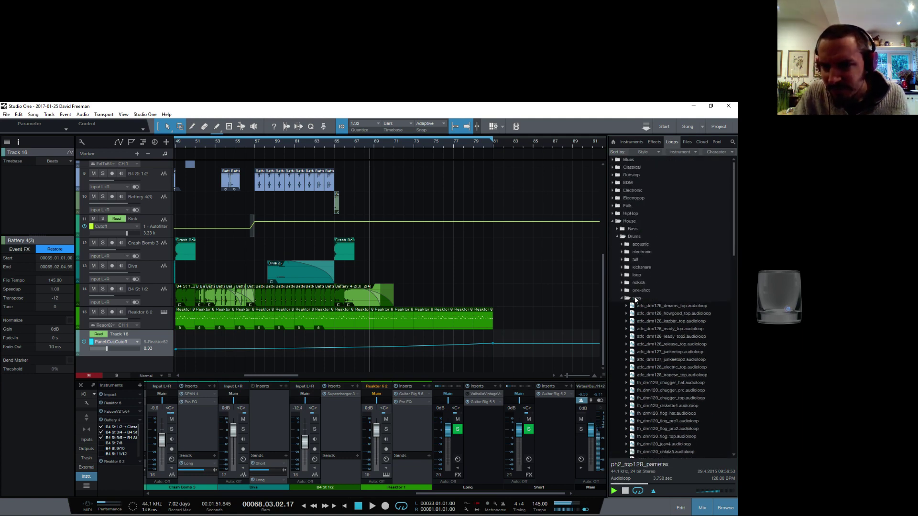
Close the House loops, open the EDM percussion tops folder and audition pt_drm126_heliotrope_prc
left_click(614, 221)
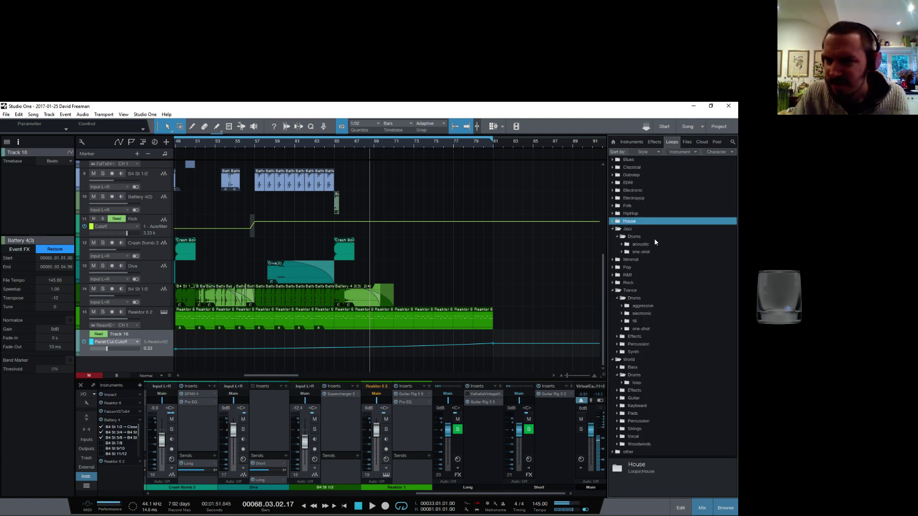
left_click(613, 183)
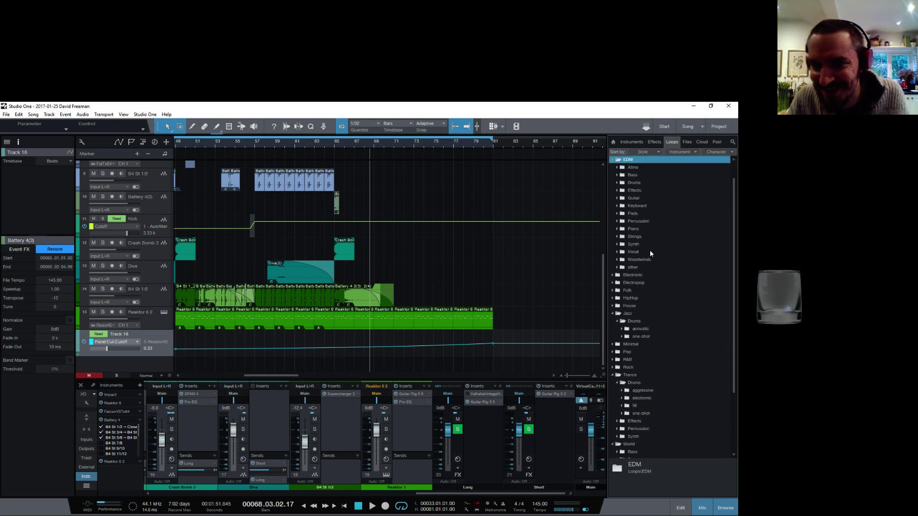
left_click(615, 221)
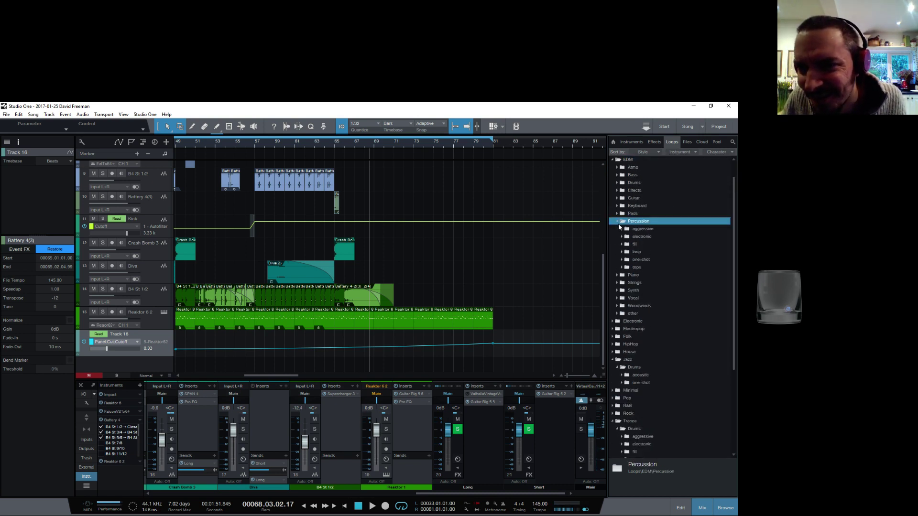
left_click(621, 266)
scroll(687, 263, "down", 1)
left_click(684, 297)
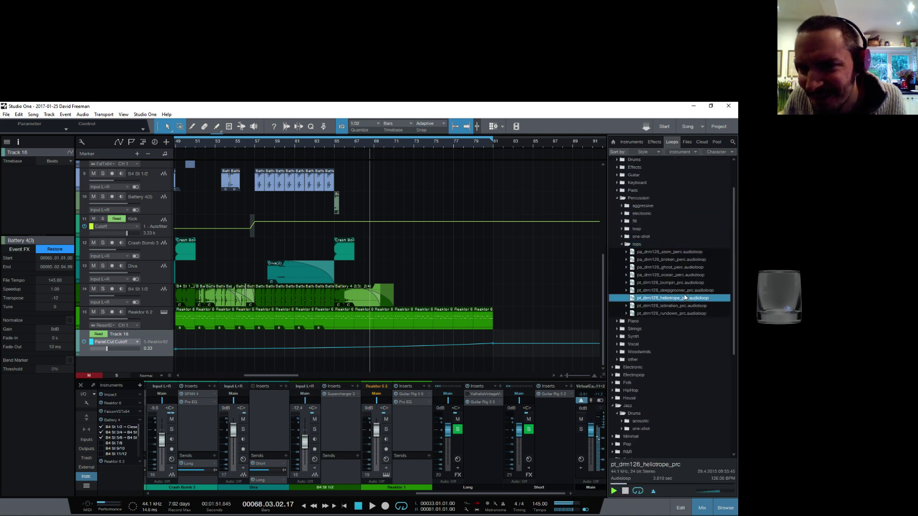
Audition the EDM percussion tops pa_drm128_ocean_perc, ghost_perc, broken_perc, atom_perc and pt_drm126_rundown_prc, and collapse their folder
left_click(695, 275)
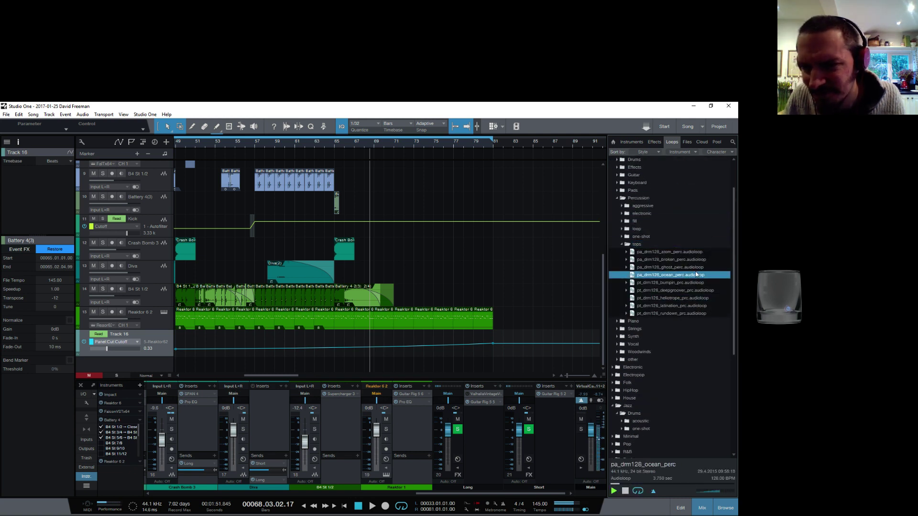
left_click(672, 268)
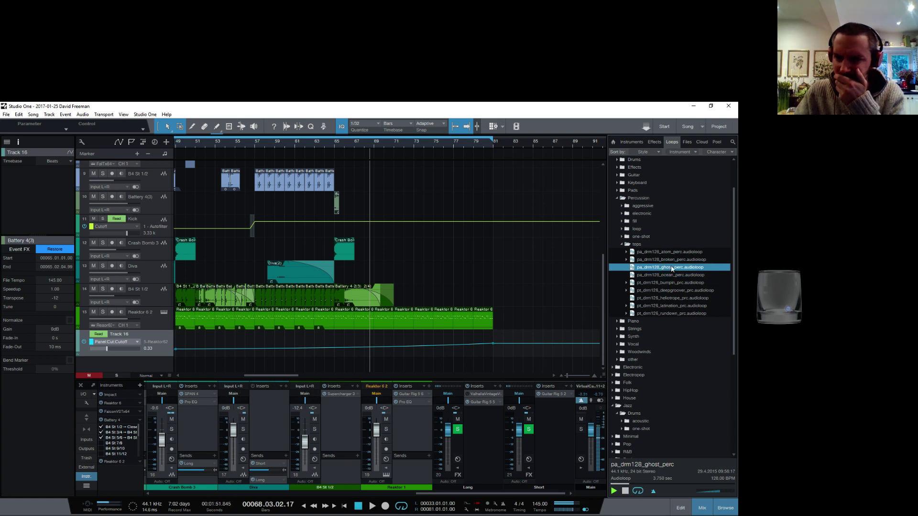
left_click(672, 261)
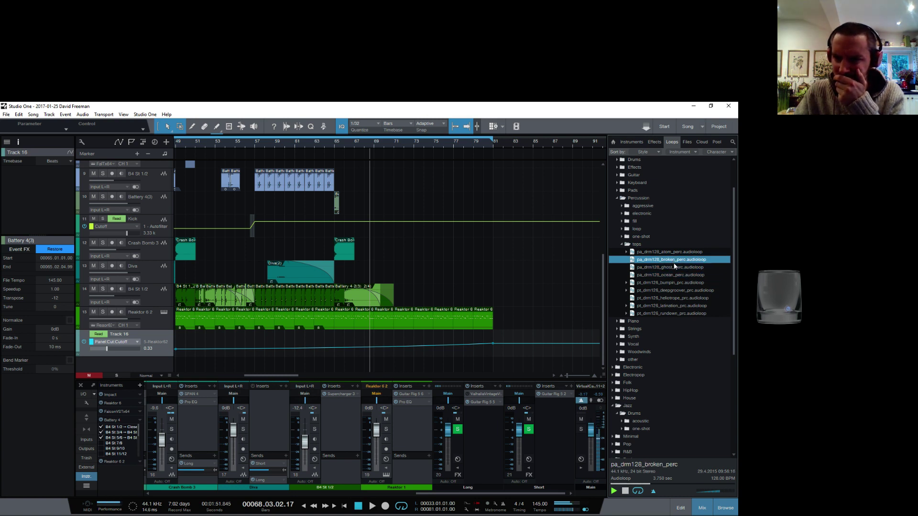
left_click(675, 252)
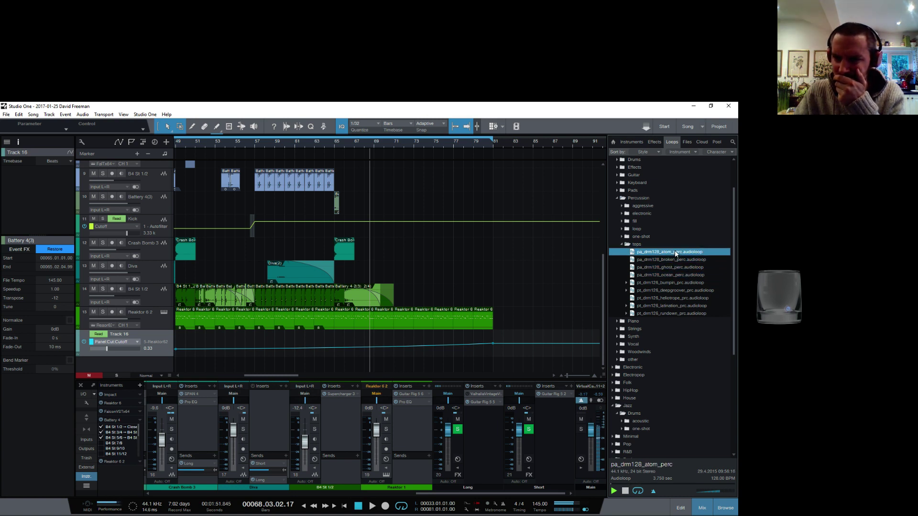
left_click(675, 314)
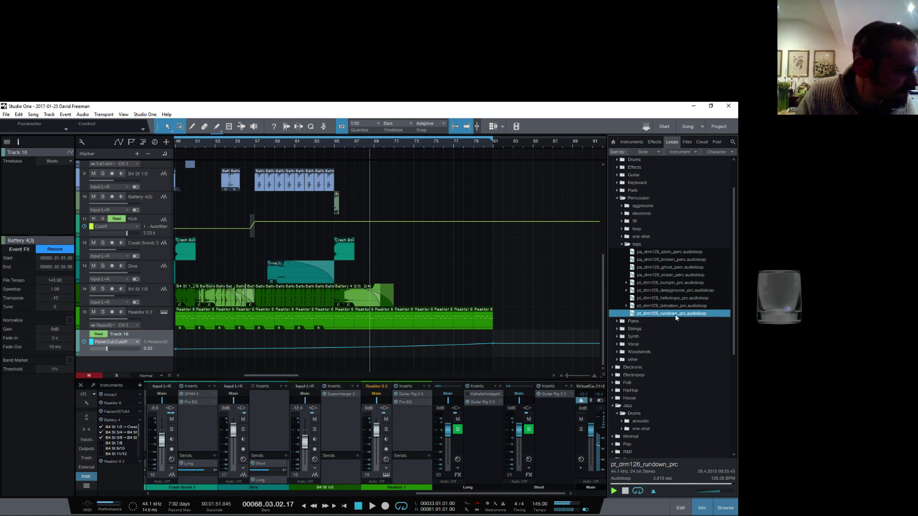
left_click(622, 244)
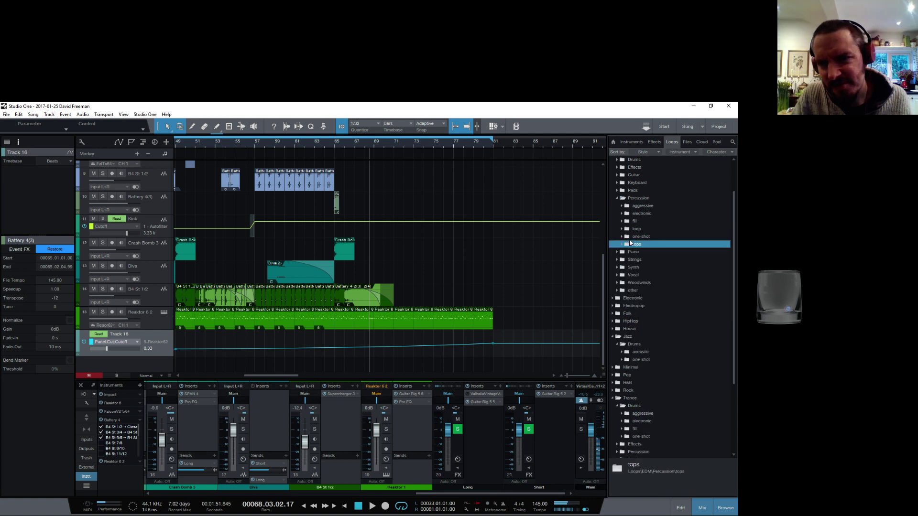
scroll(631, 243, "up", 2)
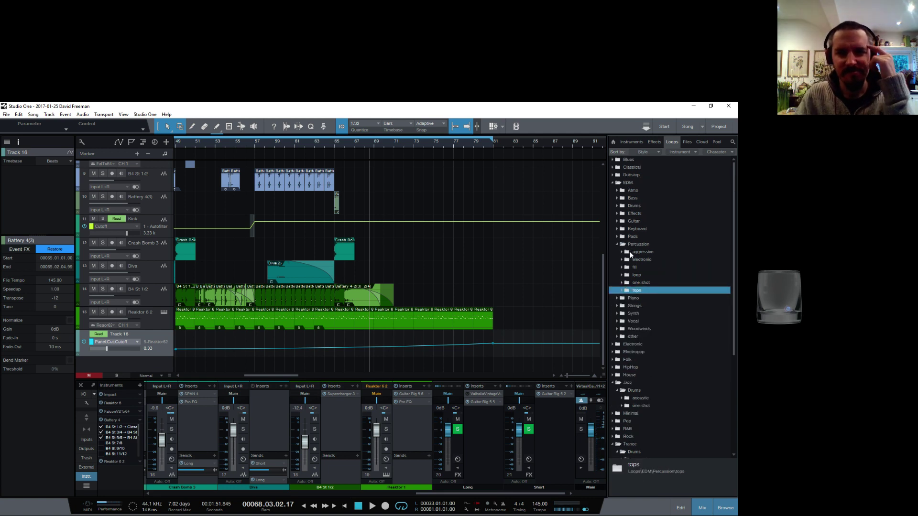
Browse the sample files on the Storage drive, collapsing the Battery 4 Factory Library and checking the West Africa Library's Samples folder
left_click(687, 142)
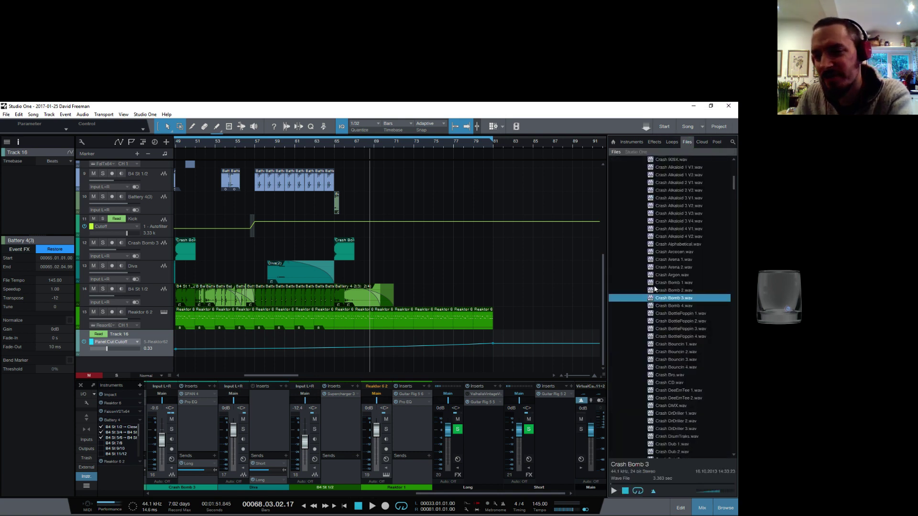
scroll(628, 229, "up", 9)
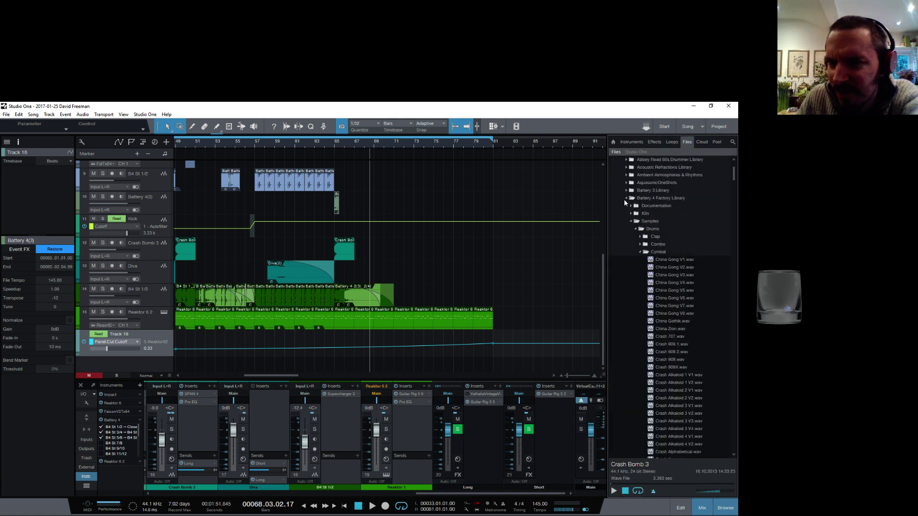
left_click(626, 198)
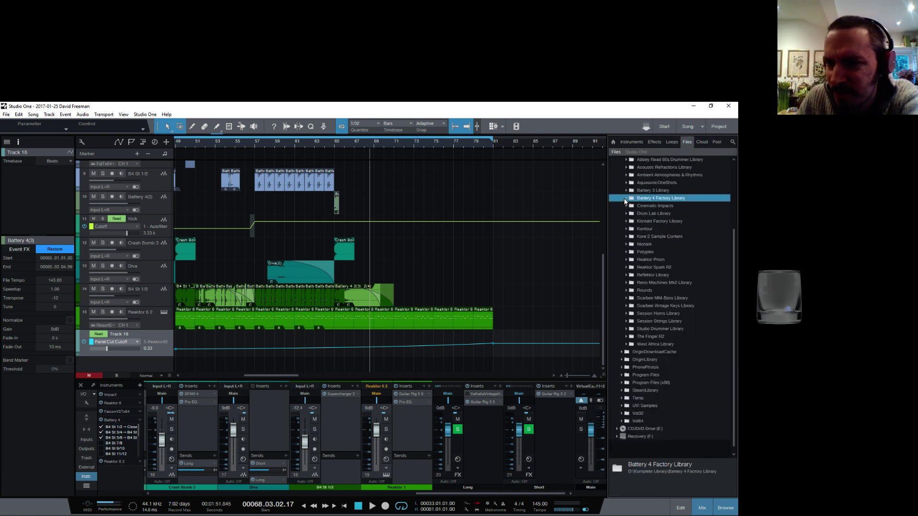
left_click(630, 344)
left_click(632, 363)
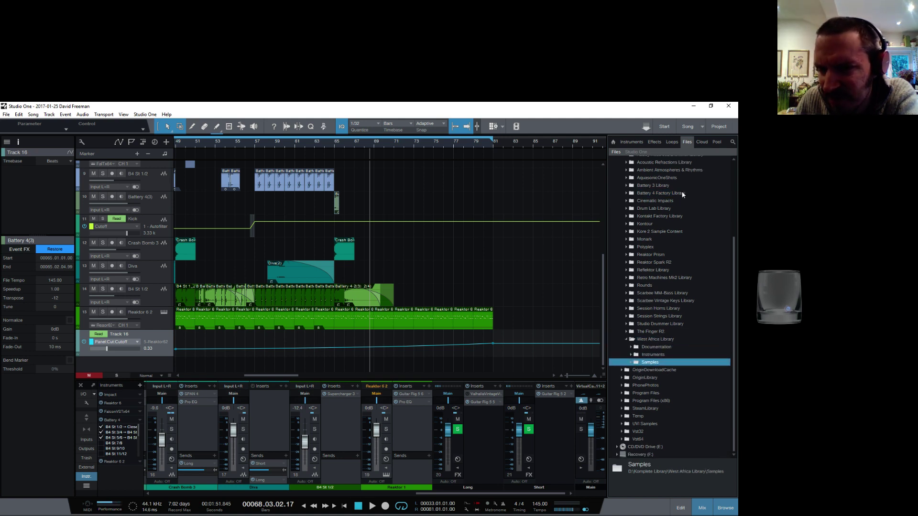
scroll(635, 224, "up", 2)
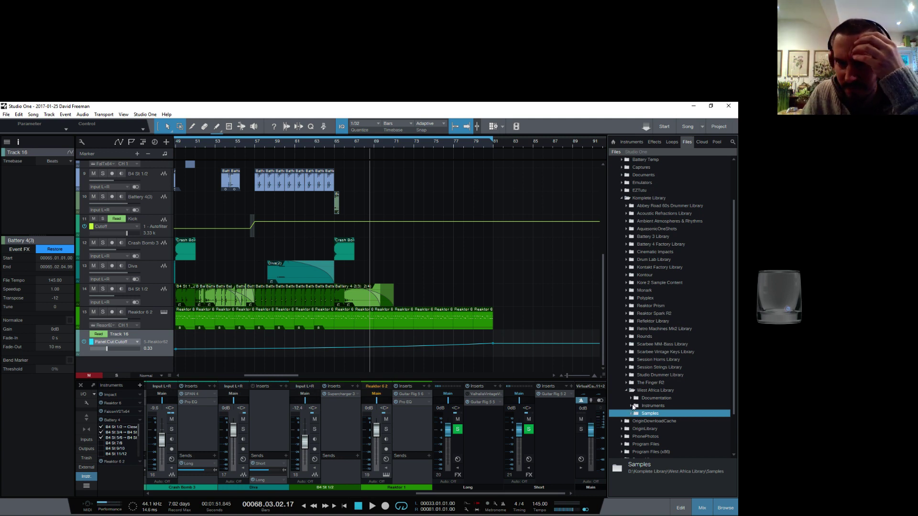
scroll(650, 306, "up", 2)
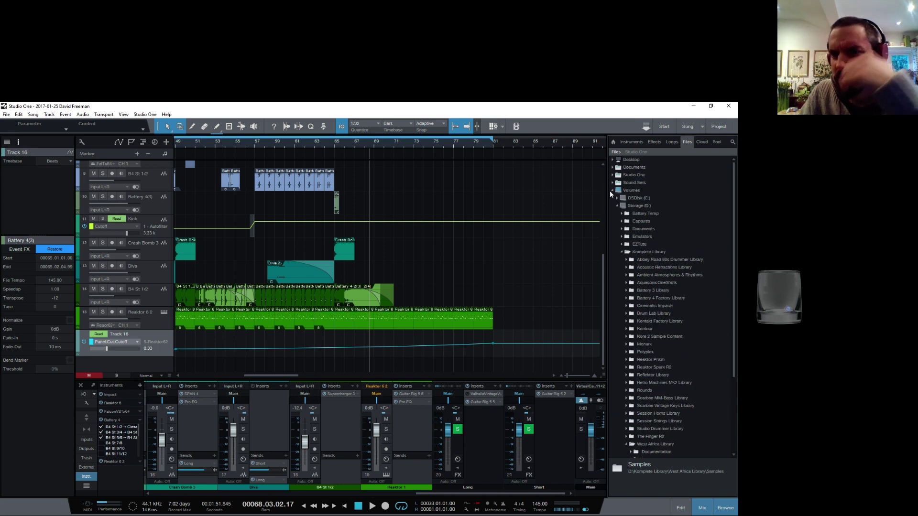
Look through the Documents folder for samples, checking Native Instruments and its Kontakt 5 folder, and collapse Documents
double_click(617, 168)
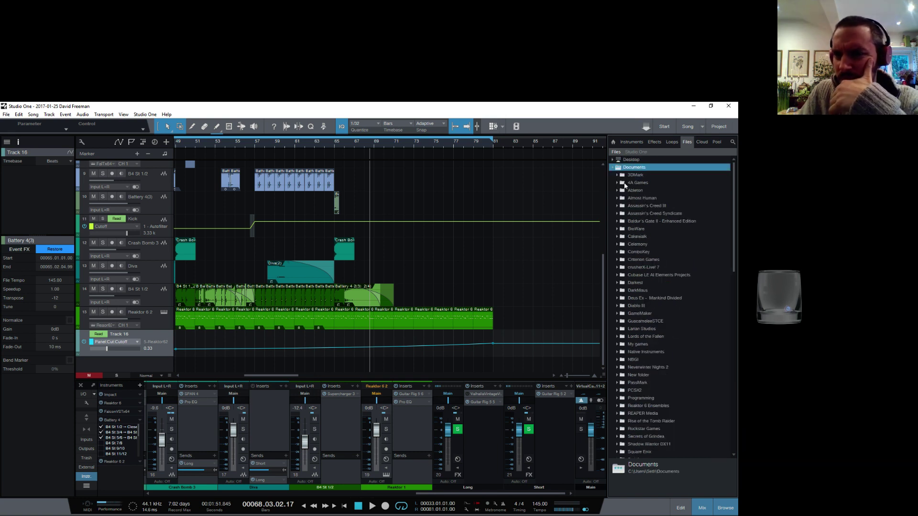
scroll(632, 385, "down", 2)
scroll(633, 382, "up", 2)
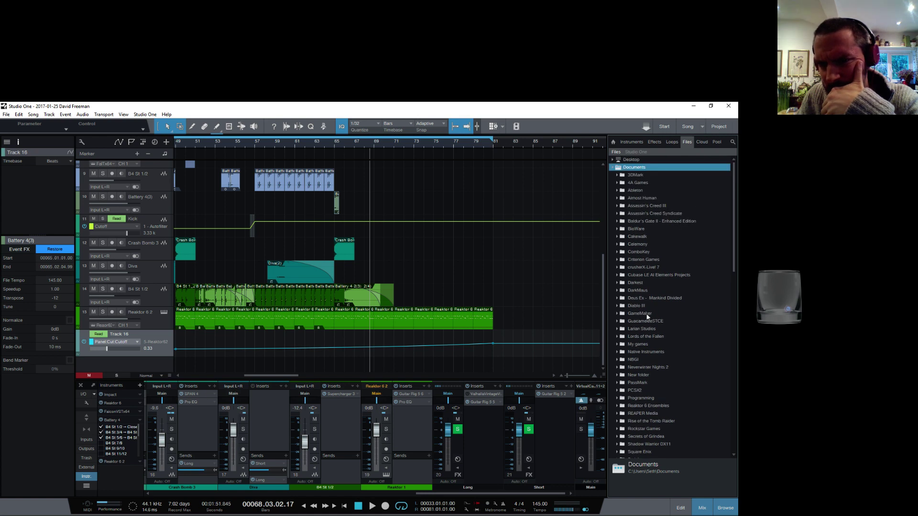
scroll(644, 315, "down", 7)
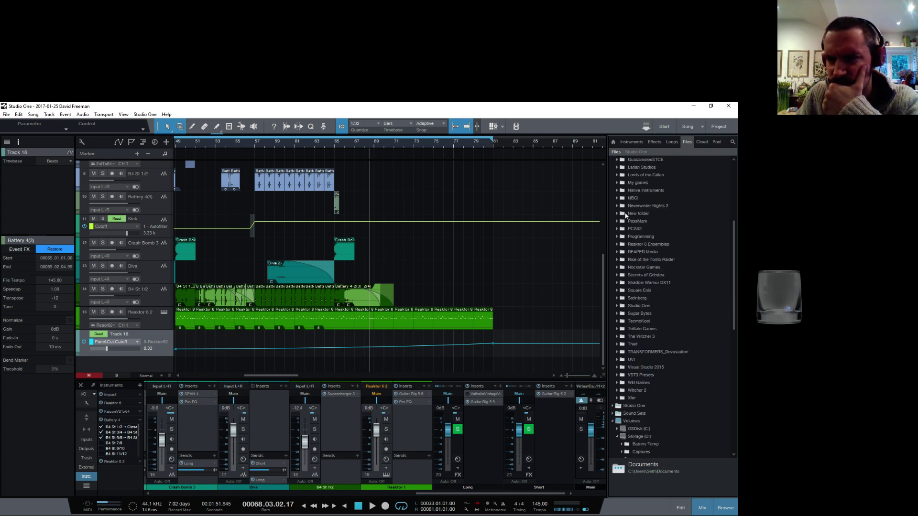
double_click(623, 192)
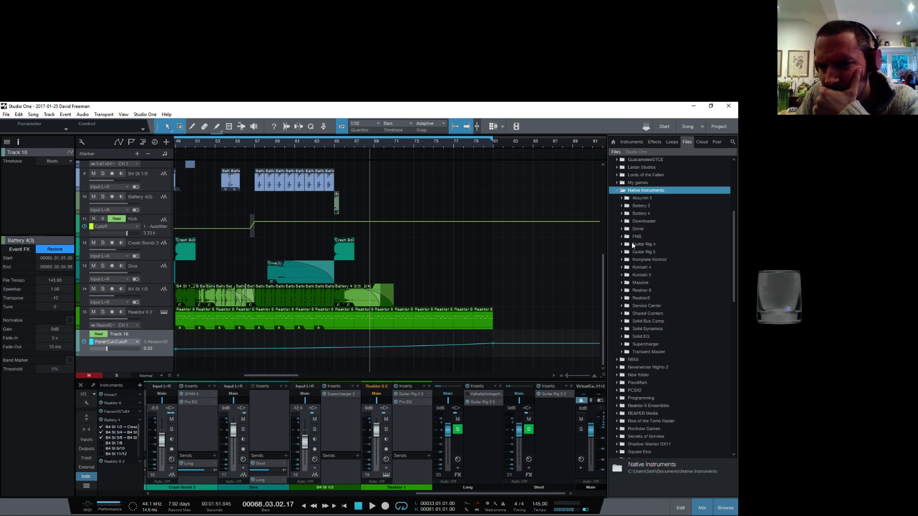
left_click(623, 276)
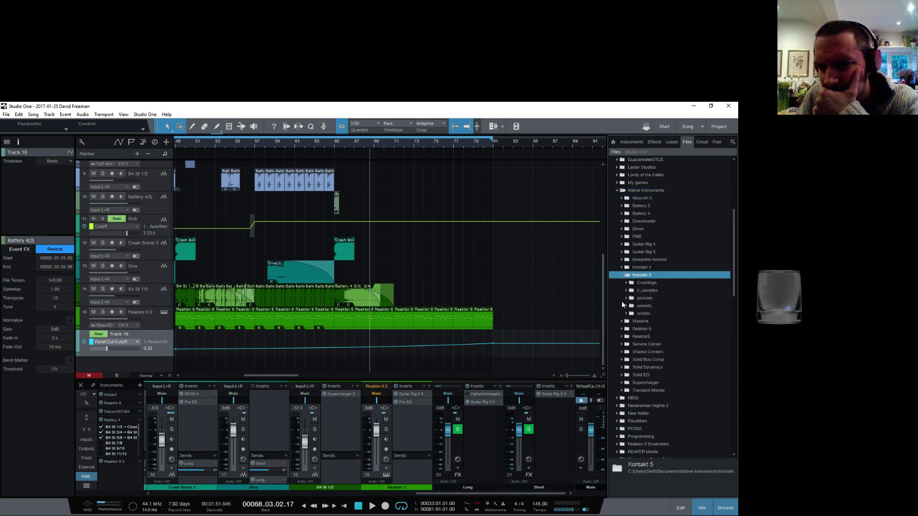
left_click(620, 275)
scroll(617, 229, "up", 7)
scroll(608, 264, "up", 1)
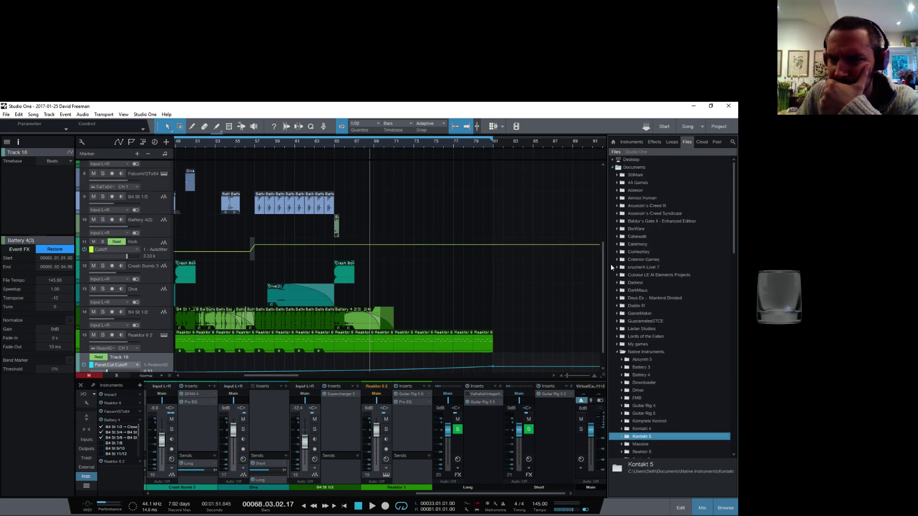
left_click(612, 168)
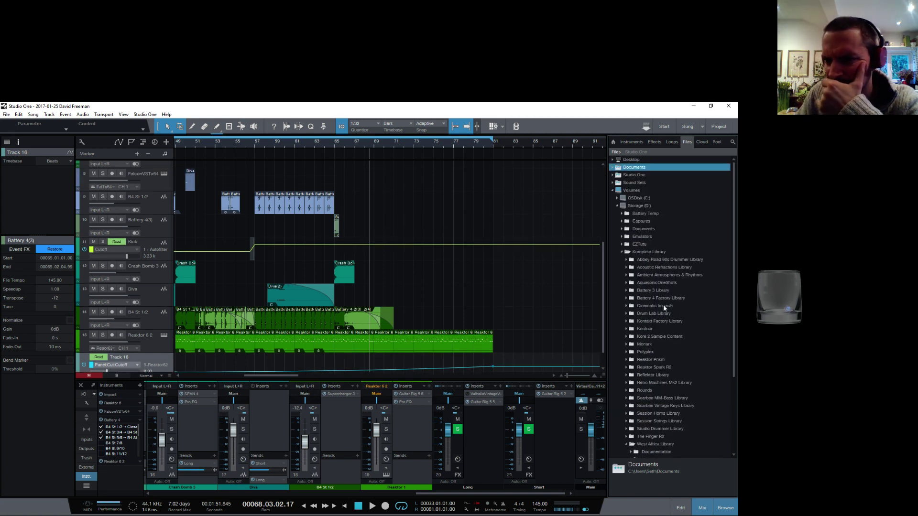
Open the Flutey folder in Ambient Atmospheres & Rhythms' Synthetic Pulses, audition Flutey High Cycle 03 and collapse the folder
left_click(626, 276)
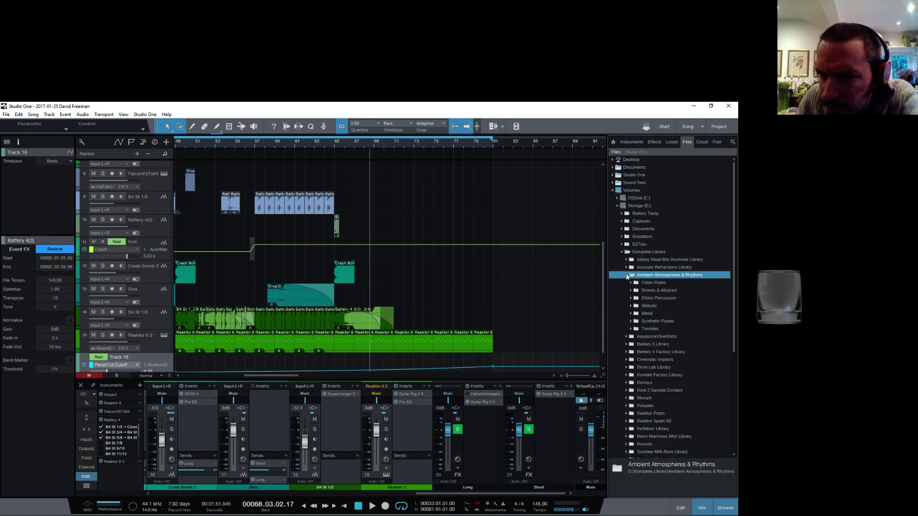
left_click(631, 322)
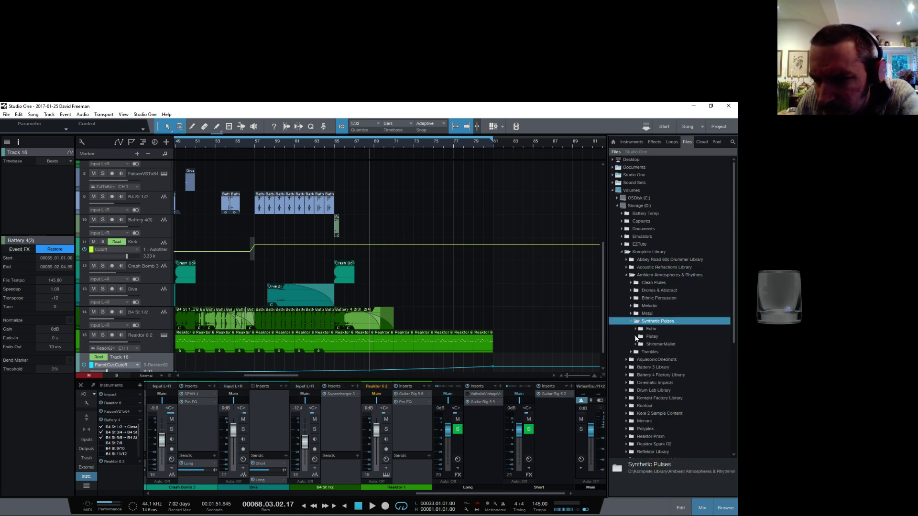
left_click(634, 336)
left_click(674, 360)
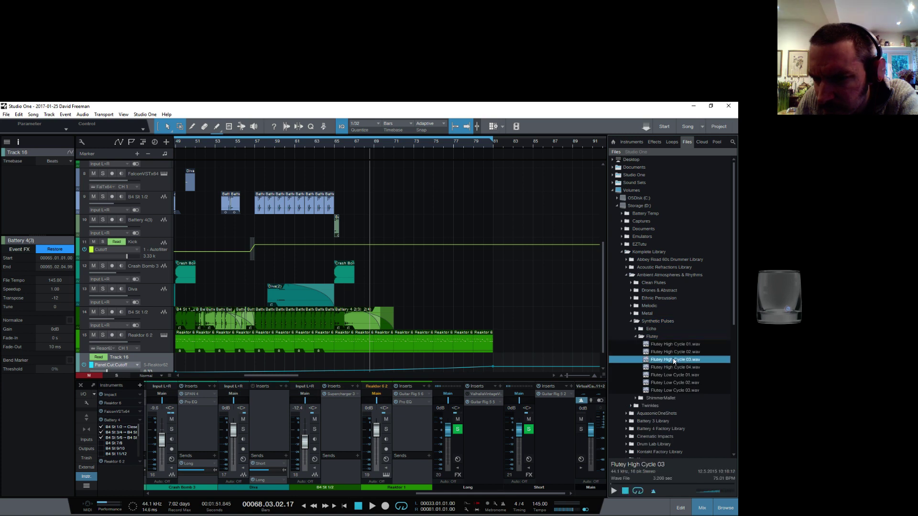
left_click(614, 492)
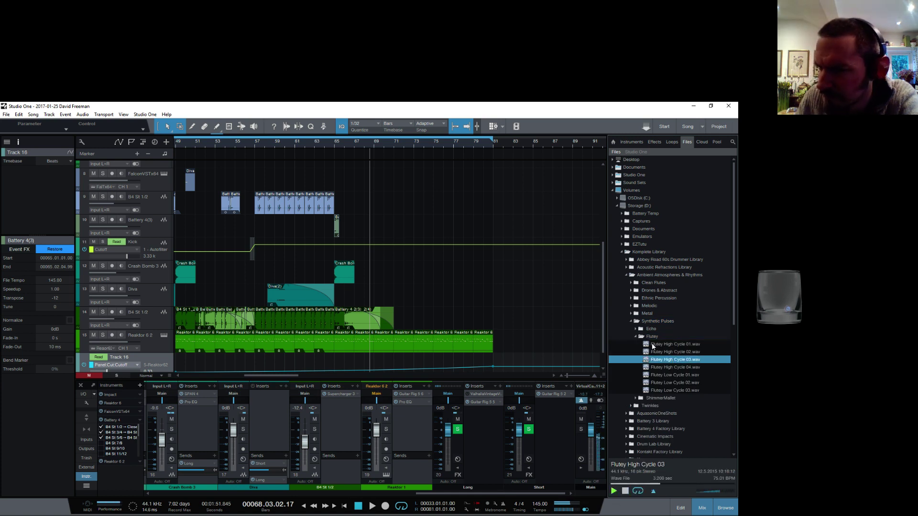
left_click(635, 336)
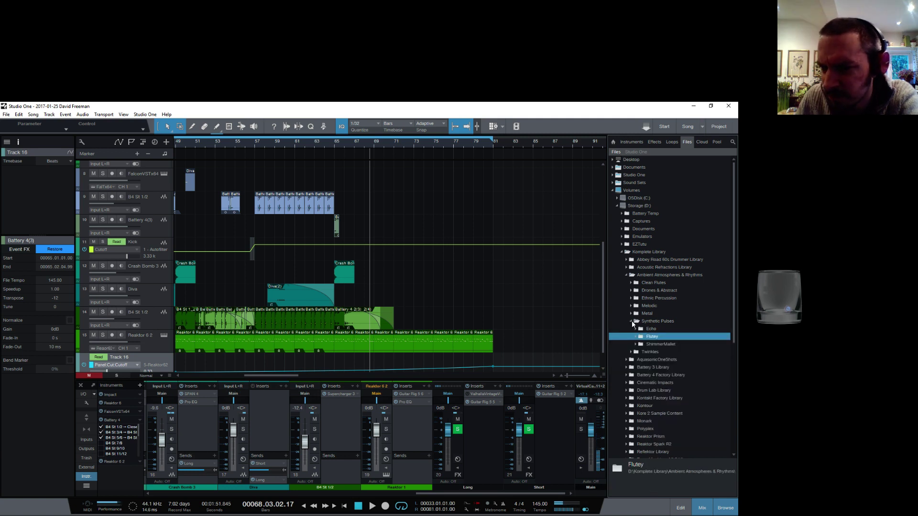
scroll(672, 342, "down", 4)
scroll(633, 316, "down", 4)
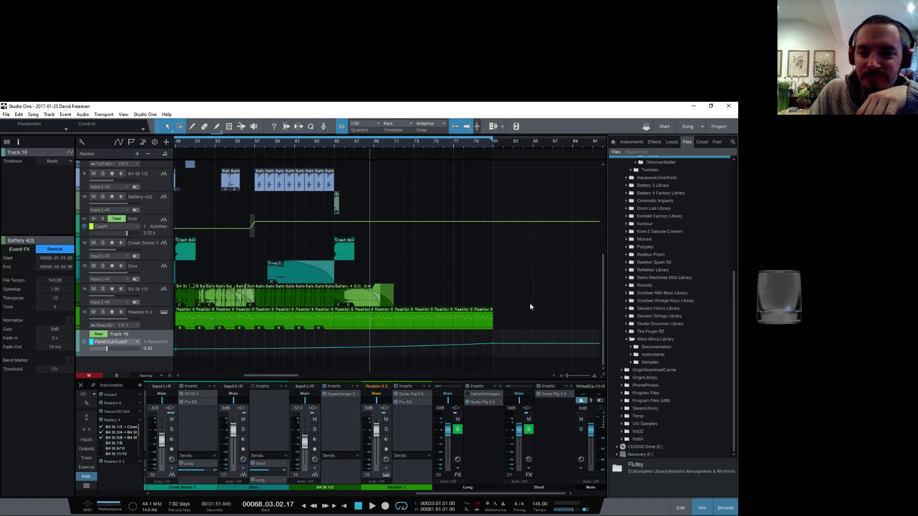
Add a Kontakt 5 instrument track below the existing tracks and load Taikos from the Kontakt Factory Library's percussion instruments
left_click(631, 142)
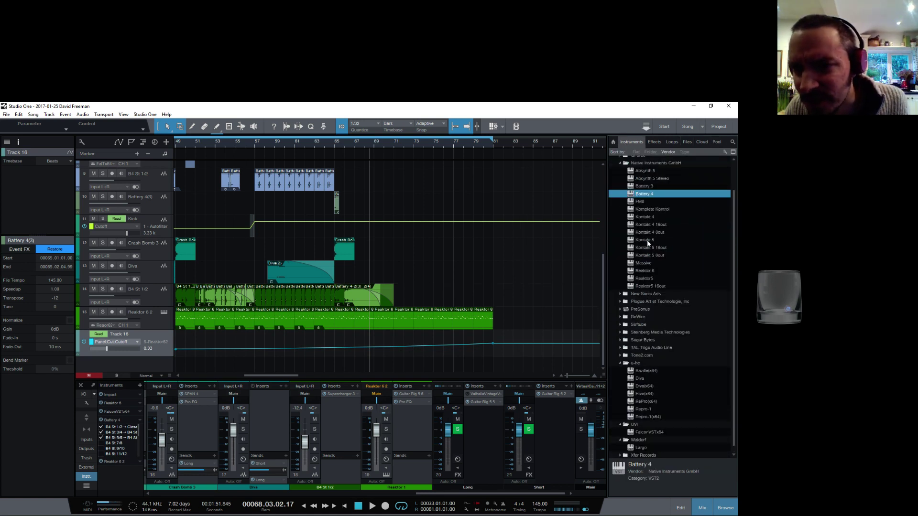
left_click_drag(648, 242, 359, 365)
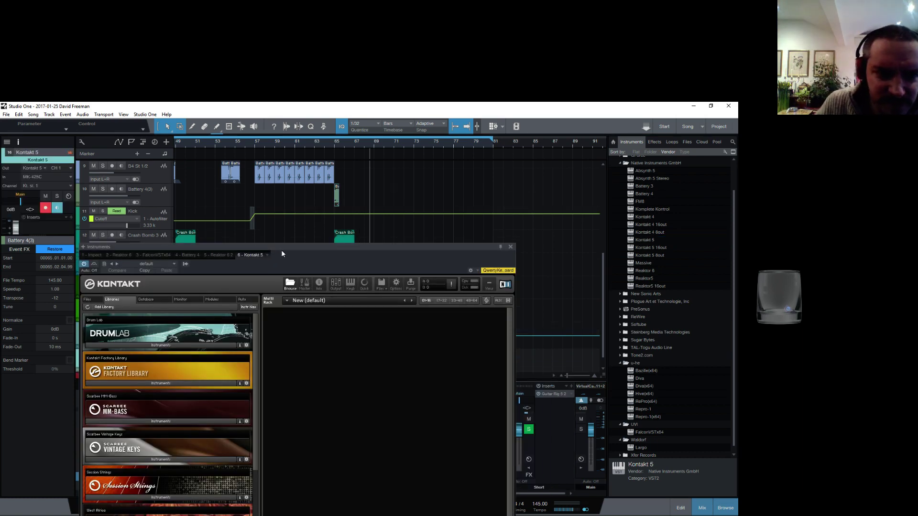
left_click(208, 261)
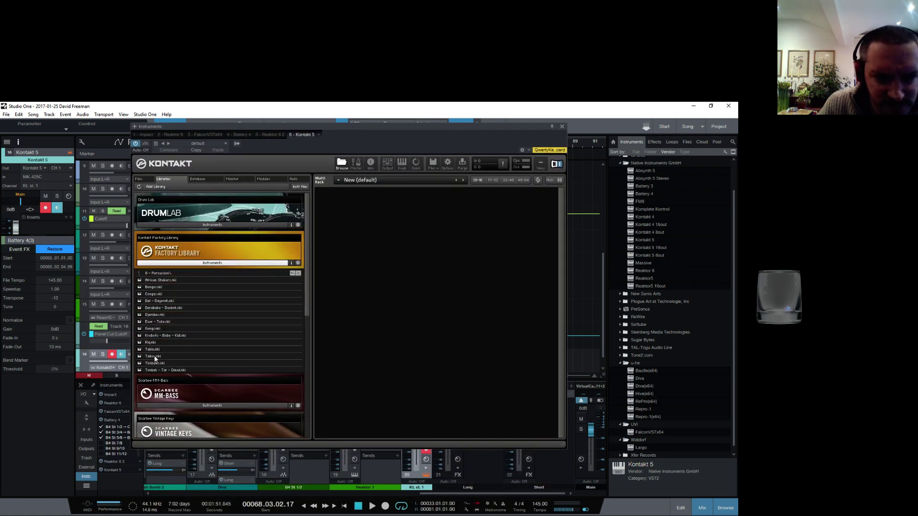
left_click(154, 356)
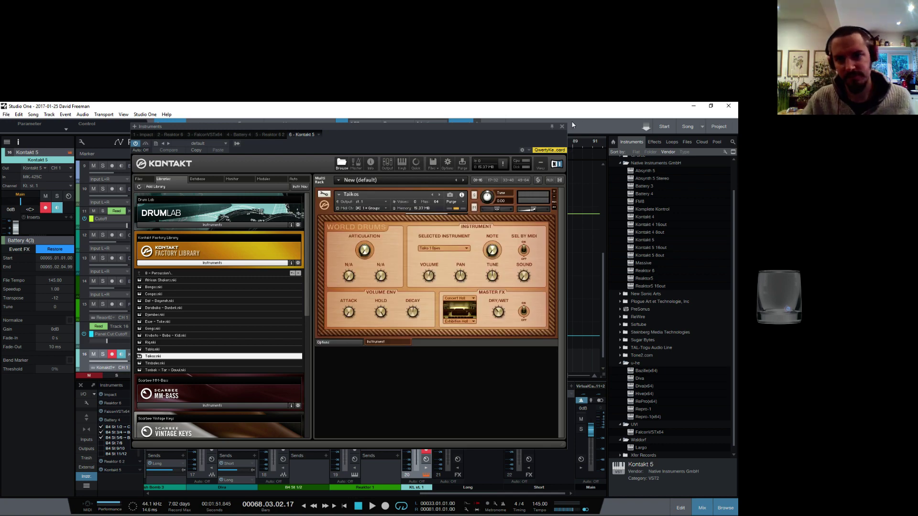
left_click(561, 126)
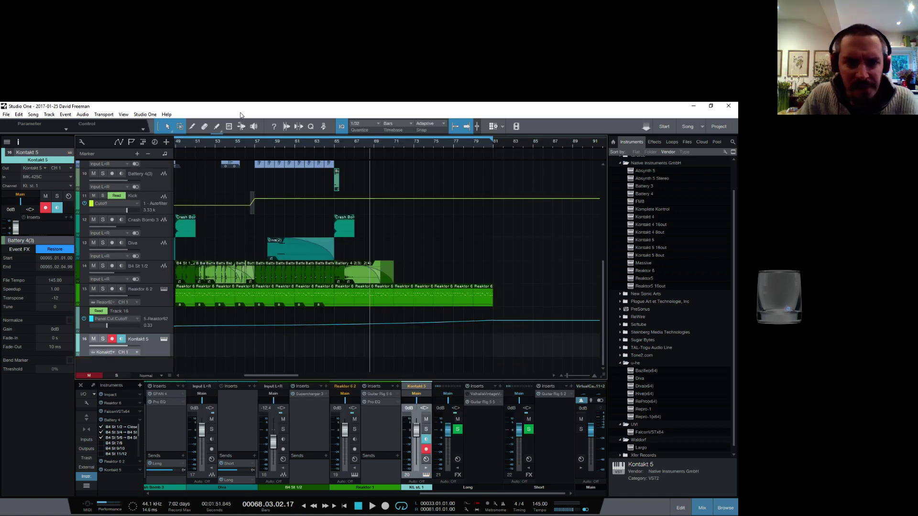
Draw a four-bar event on the Kontakt 5 track from bar 65 to bar 69 and select it
left_click(217, 127)
mouse_move(336, 144)
left_mouse_down()
mouse_move(330, 331)
mouse_move(452, 339)
mouse_move(440, 341)
left_mouse_up()
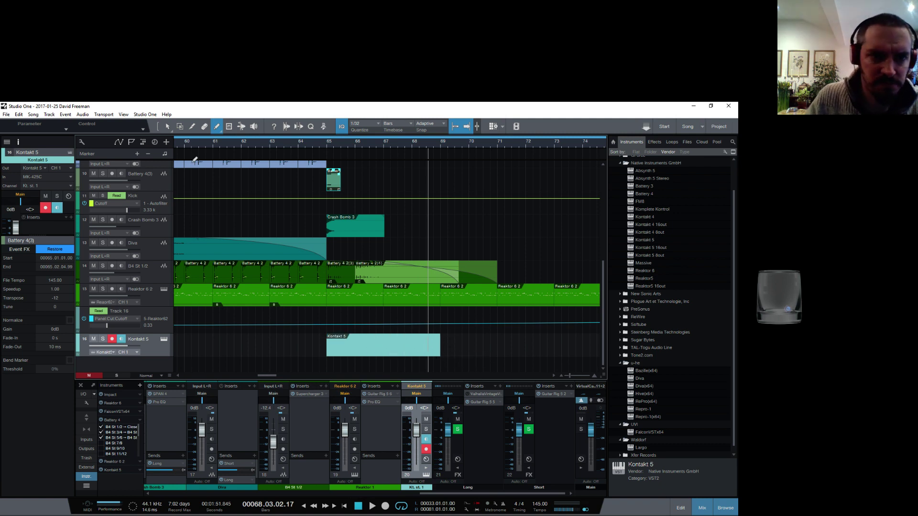
left_click_drag(345, 151, 173, 135)
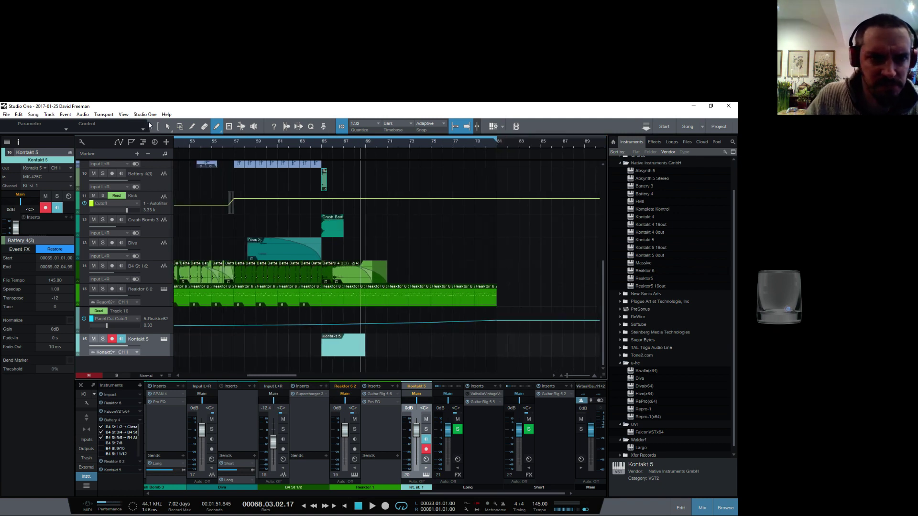
left_click(344, 349)
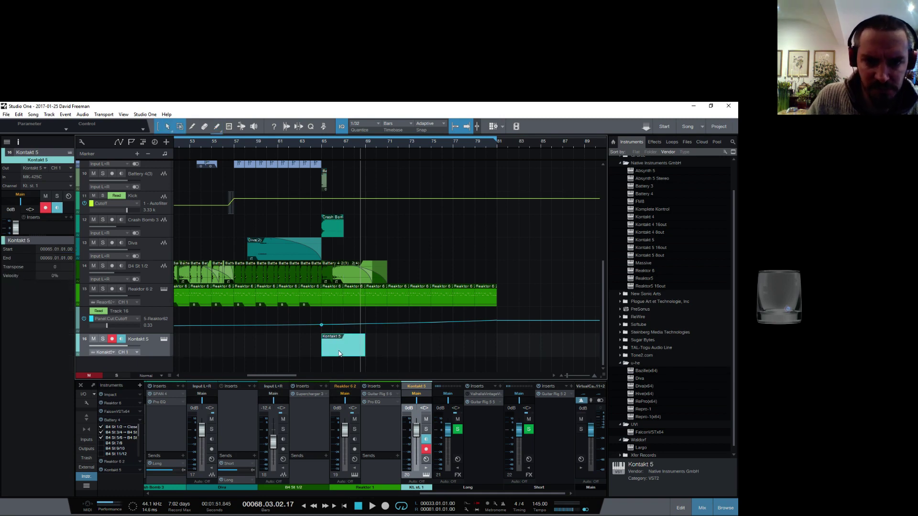
Open the Kontakt 5 event for note editing and audition the Taikos sounds across the lower keys
double_click(337, 353)
left_click(168, 413)
scroll(168, 413, "down", 1)
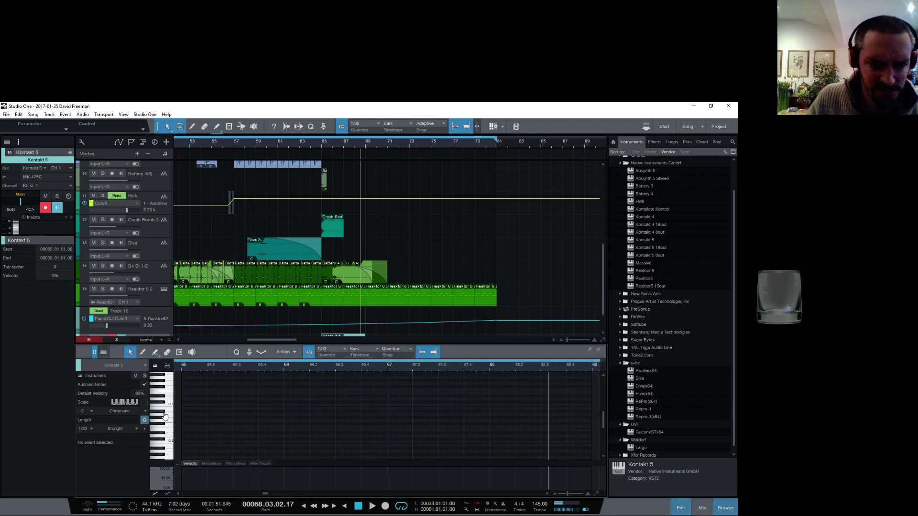
left_click(167, 412)
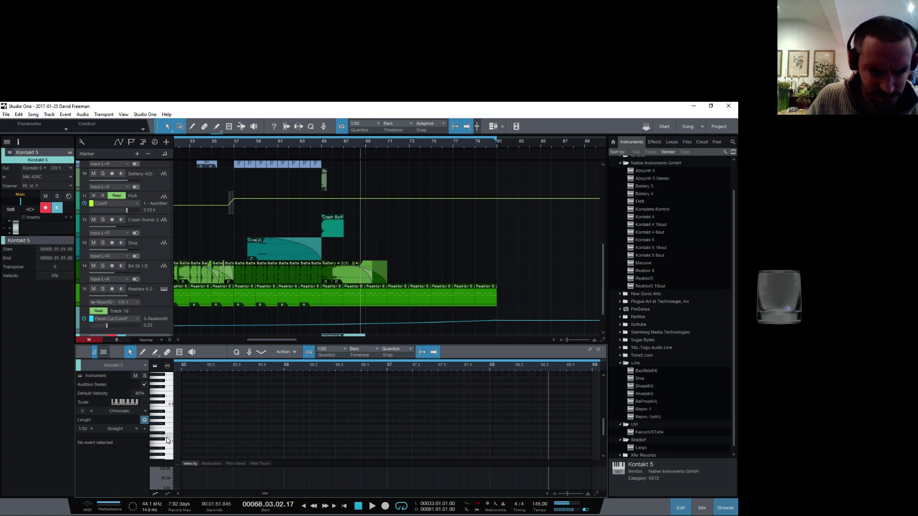
scroll(165, 431, "down", 2)
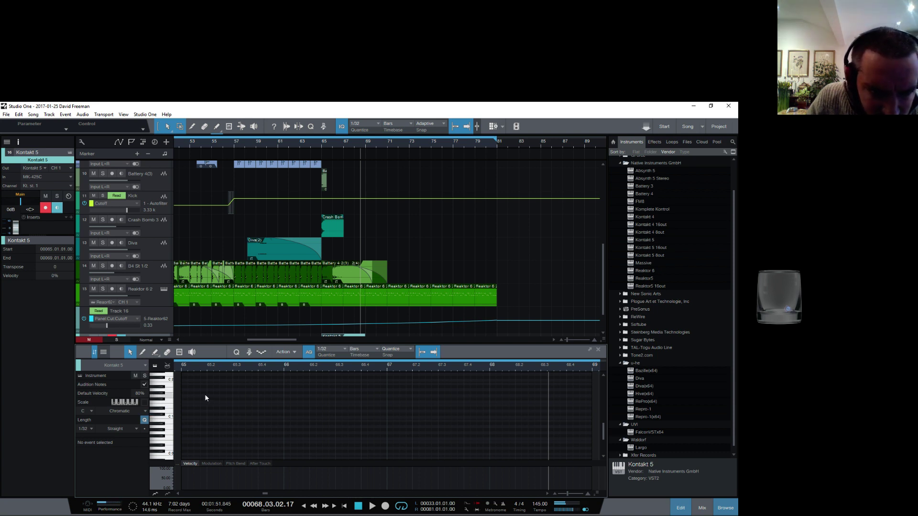
scroll(185, 403, "up", 1)
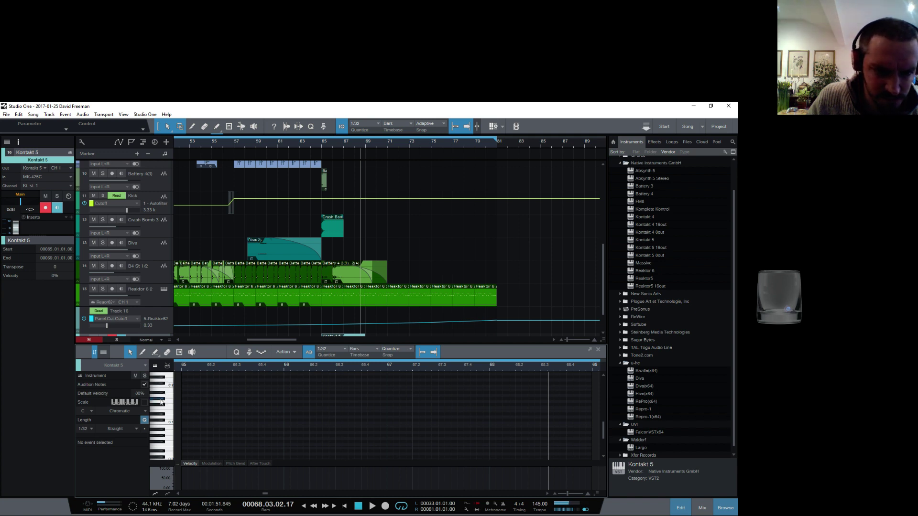
scroll(172, 415, "up", 1)
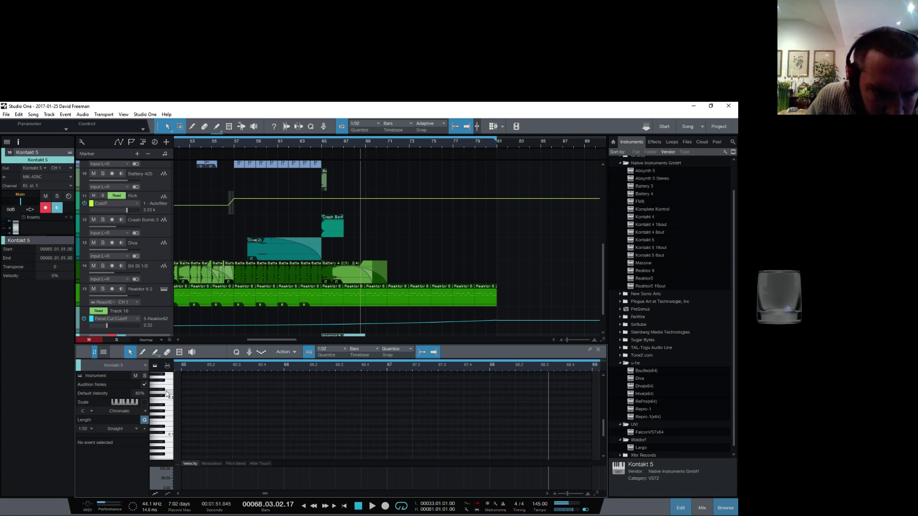
scroll(167, 384, "up", 1)
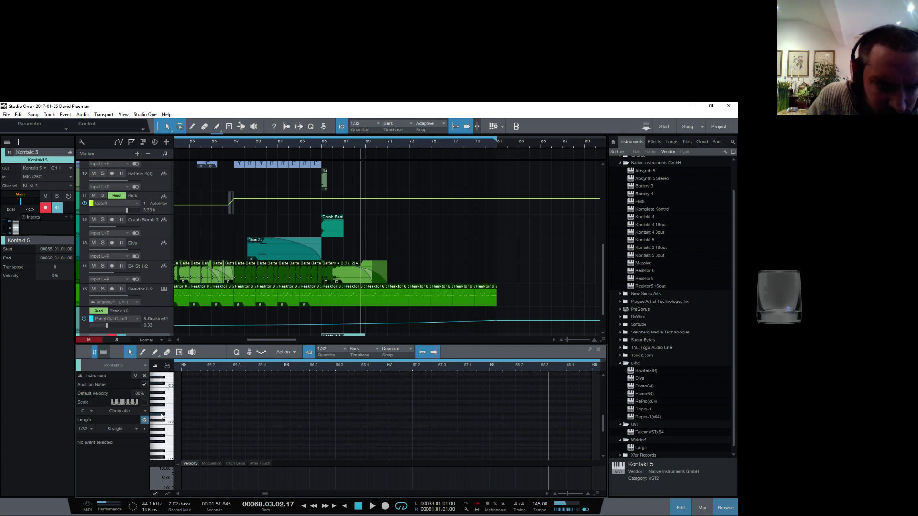
Enter four short notes on the first beat of bar 65, one per sixteenth: D#2, D#2, C#2 and D#2
left_click(186, 414)
double_click(186, 415)
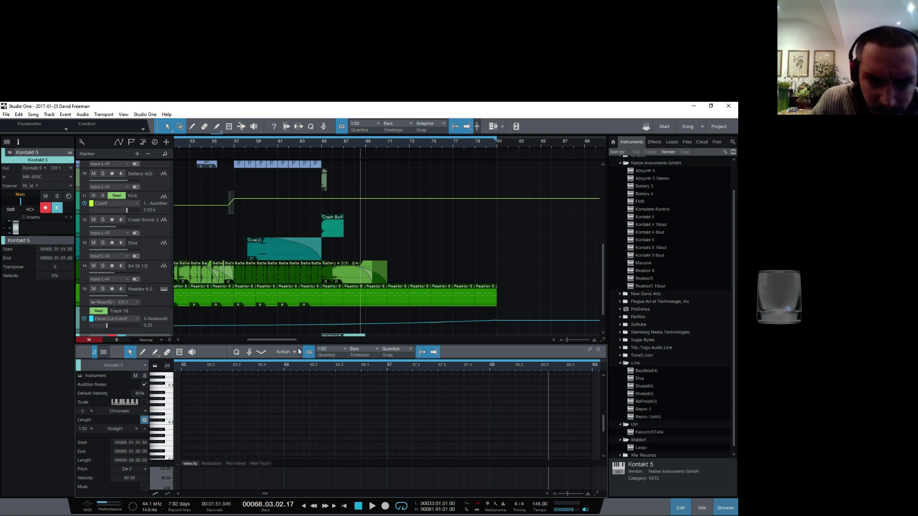
left_click_drag(216, 372, 259, 403)
left_click(198, 414)
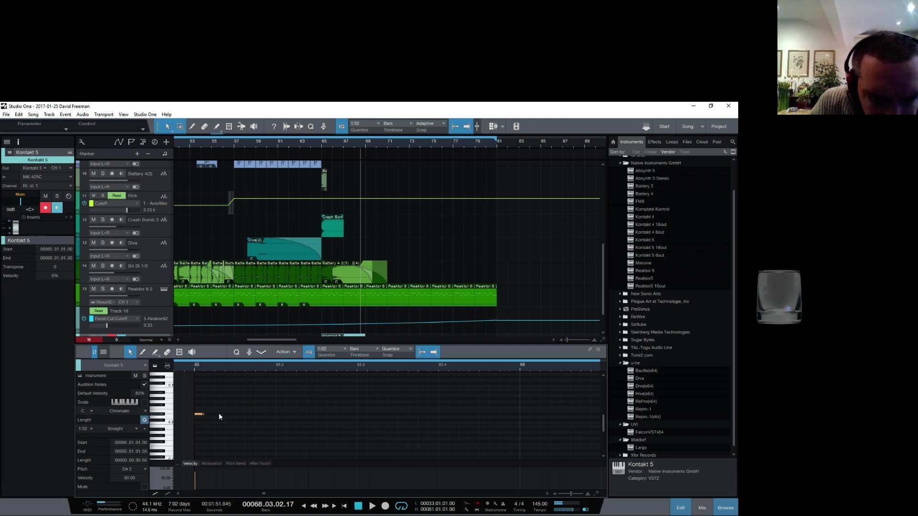
left_click(219, 414)
left_click(241, 420)
scroll(280, 417, "down", 1)
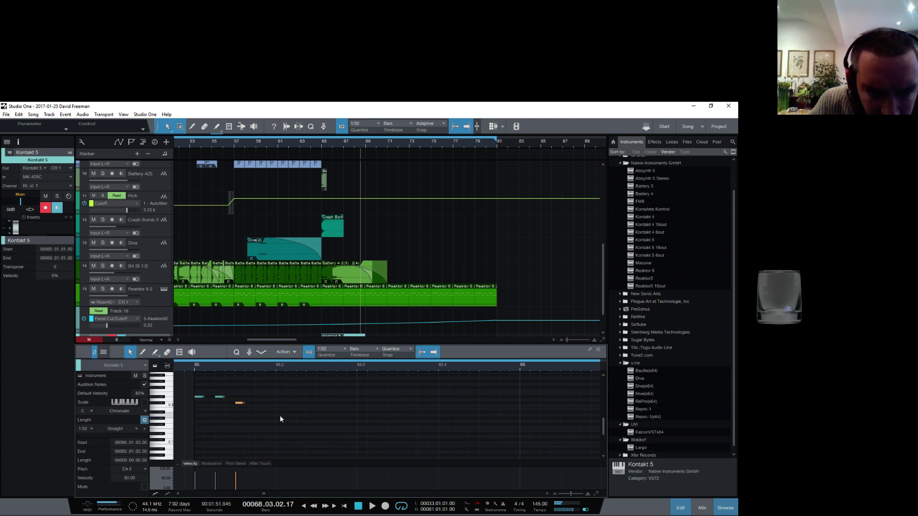
left_click(260, 397)
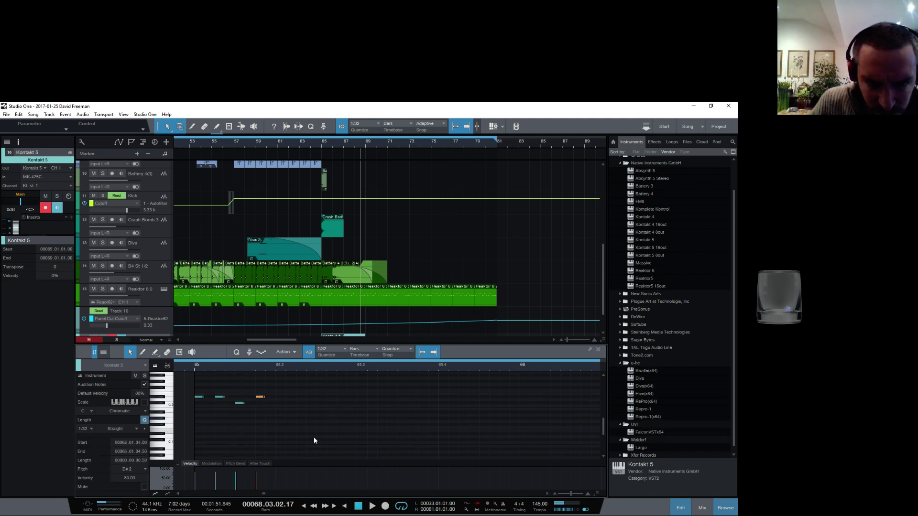
Add four short notes on the second beat of bar 65, one per sixteenth: C#1, D#2, D#2 and D#1
left_click(281, 455)
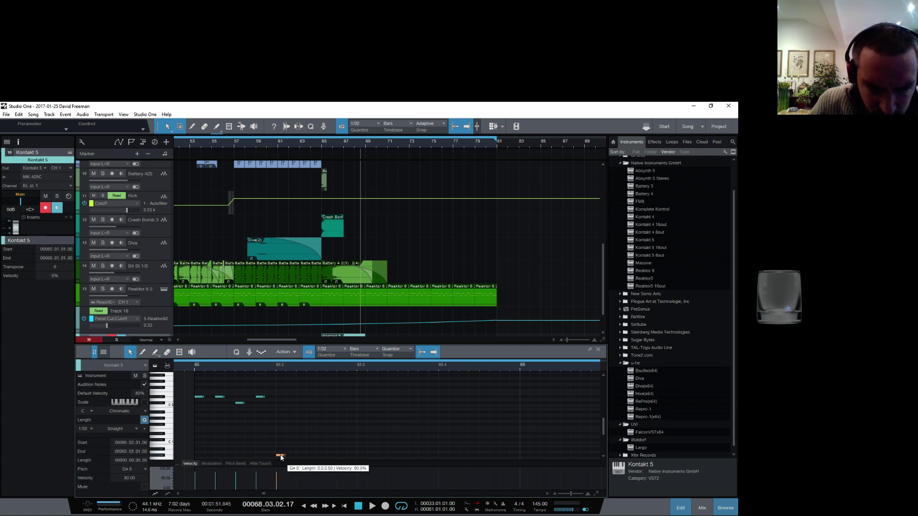
left_click_drag(280, 455, 281, 441)
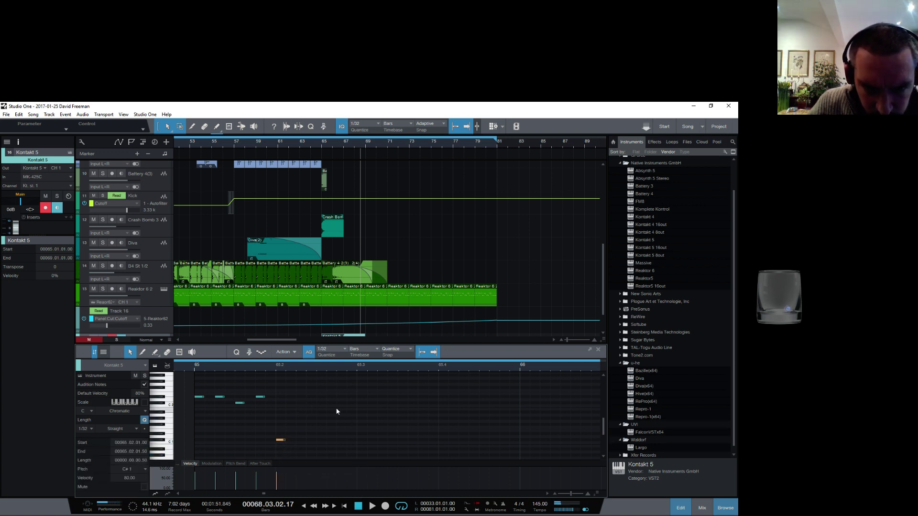
left_click(300, 396)
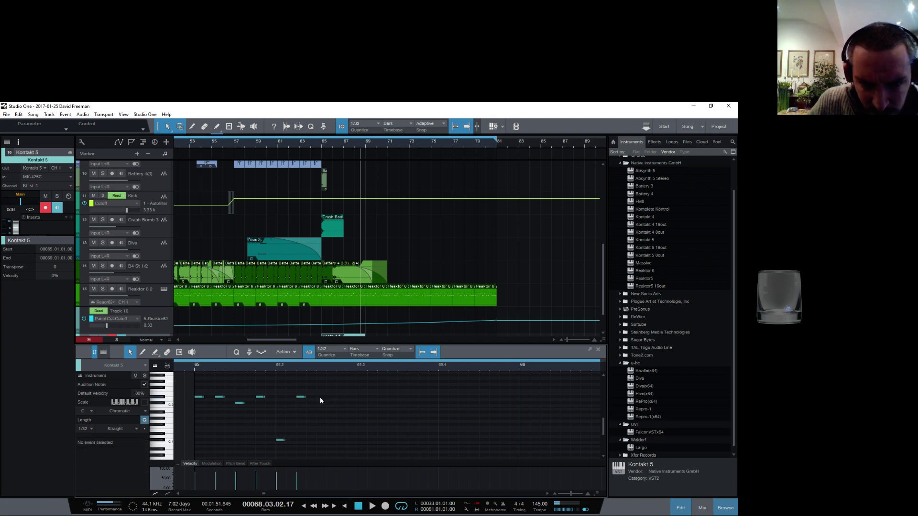
left_click(321, 397)
left_click(344, 434)
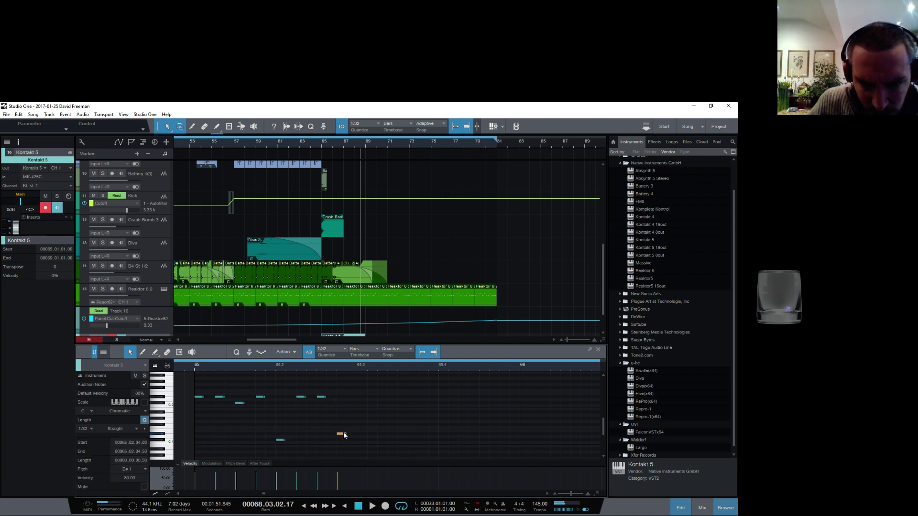
Select the whole eight-note pattern and duplicate it twice, continuing through the first half of bar 66
left_click_drag(348, 447, 202, 398)
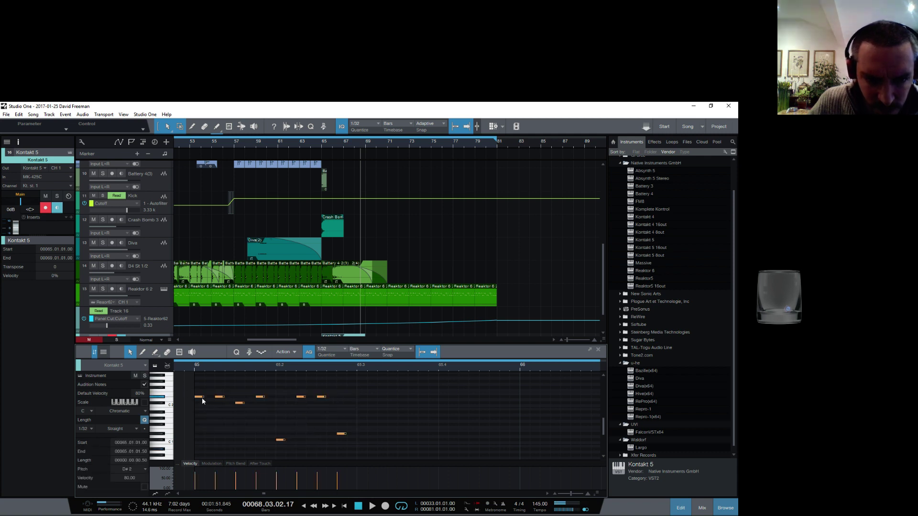
key("ctrl+d")
key("ctrl+d")
left_click(371, 373)
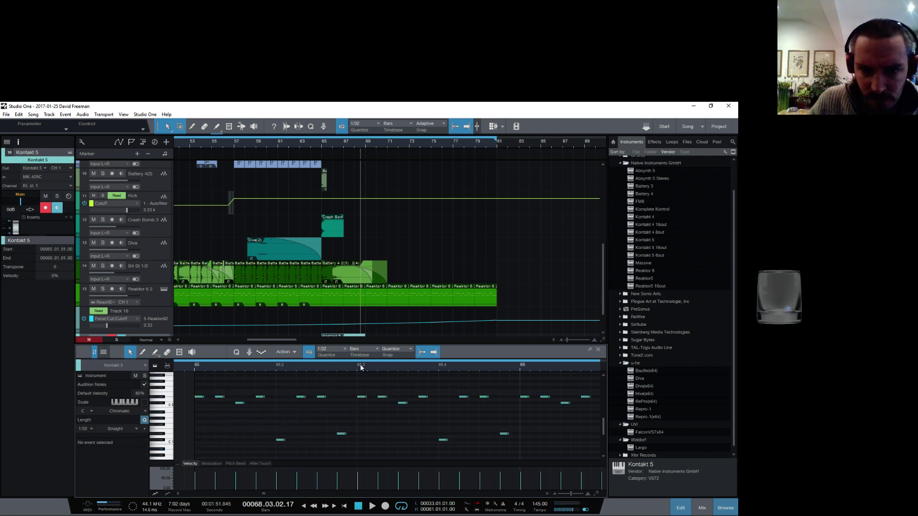
key("ctrl+d")
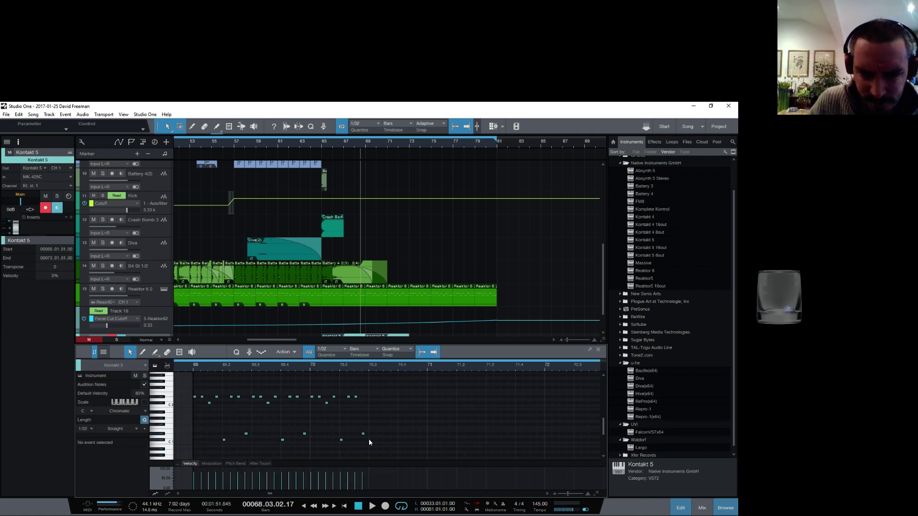
scroll(343, 306, "down", 1)
key("ctrl+z")
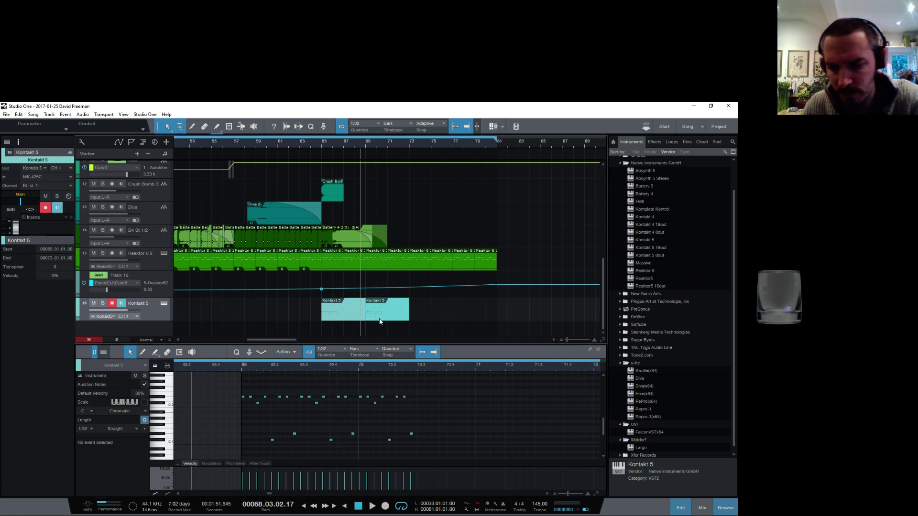
Duplicate the last eight-note pattern into the second half of bar 66 and shorten the Kontakt 5 event to end at bar 67
scroll(377, 417, "right", 2)
left_click_drag(323, 453, 261, 386)
key("ctrl+d")
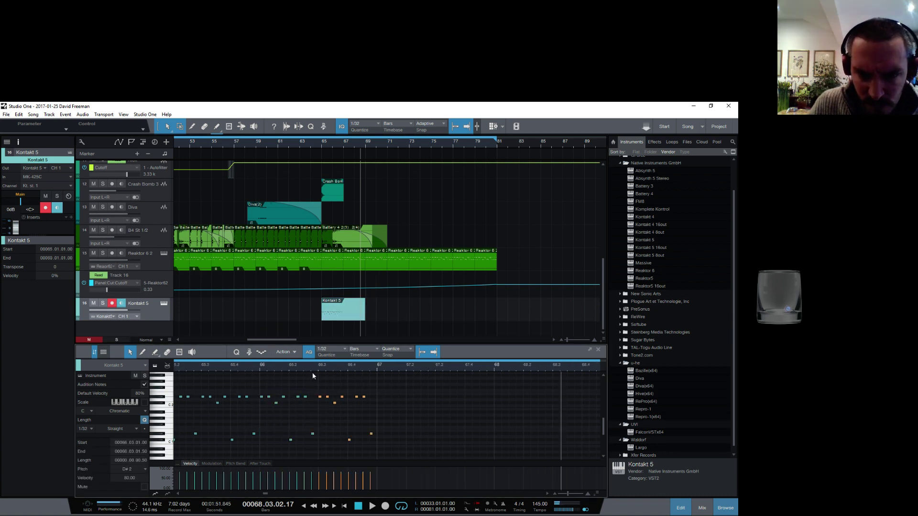
left_click_drag(364, 309, 342, 312)
Solo the Kontakt 5 track, set the loop range from bar 65 to bar 67 and start playback
left_click(103, 303)
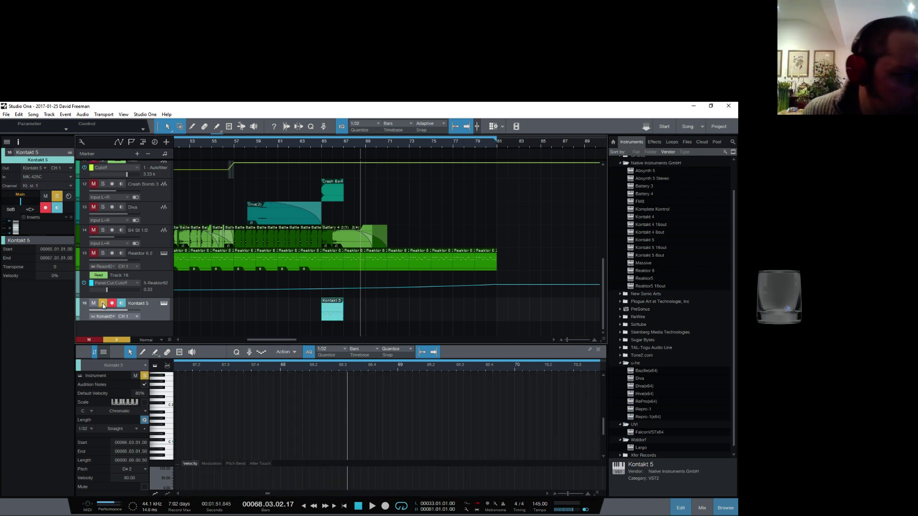
left_click_drag(362, 149, 365, 138)
left_click_drag(193, 139, 356, 165)
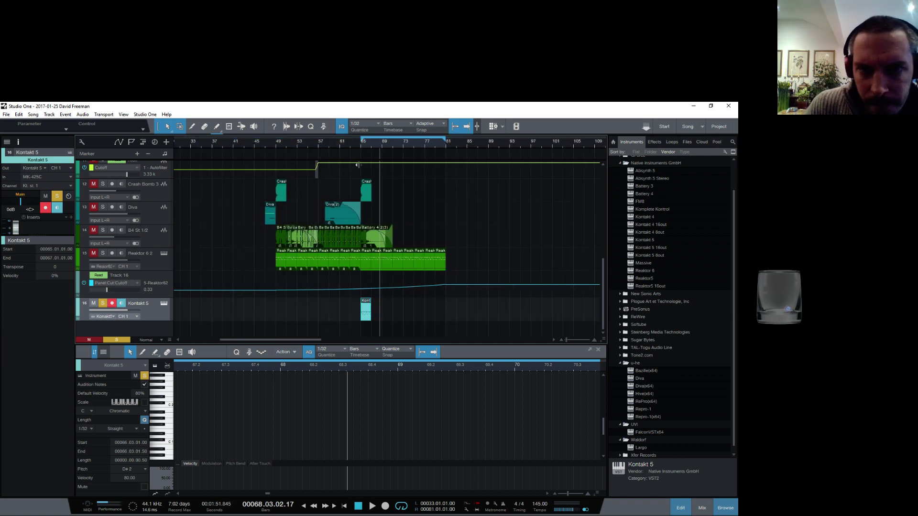
left_click_drag(447, 141, 352, 147)
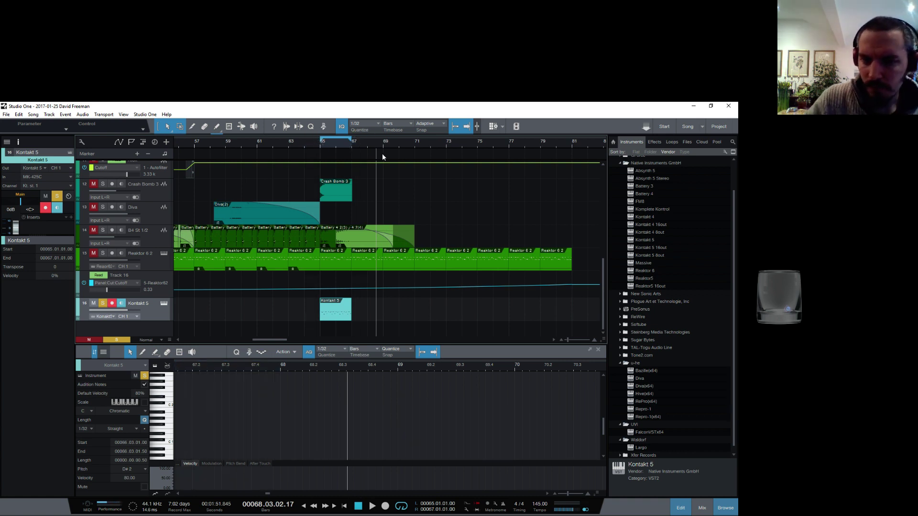
key("space")
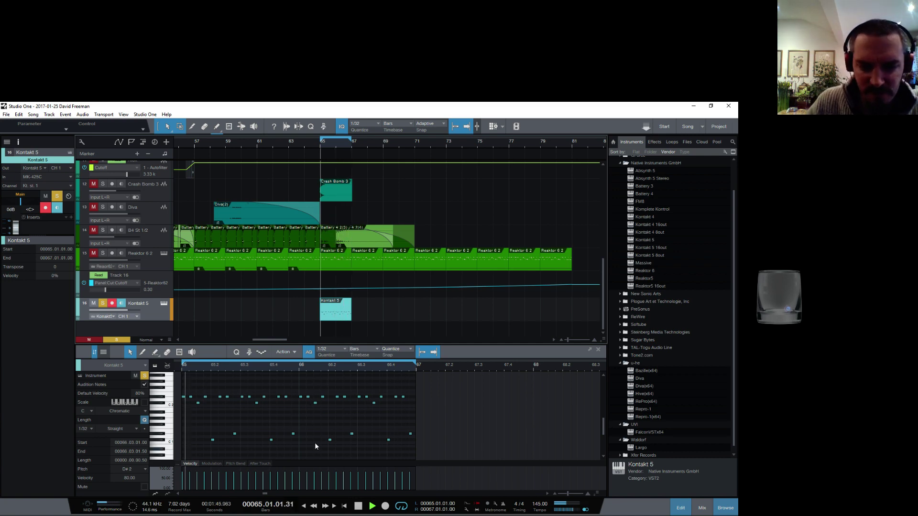
Insert Solid EQ on the Kontakt 5 mixer channel, raise its high-pass frequency to about 335 Hz and close the plug-in
key("F3")
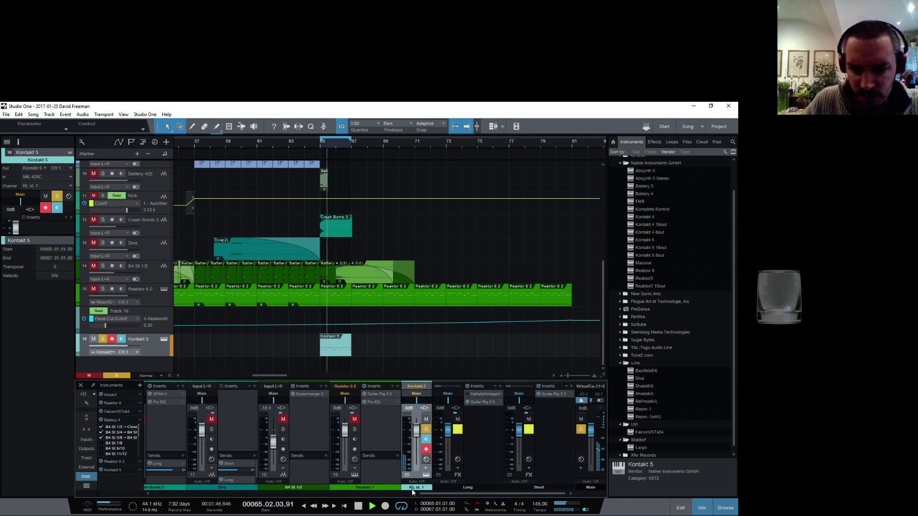
left_click(440, 386)
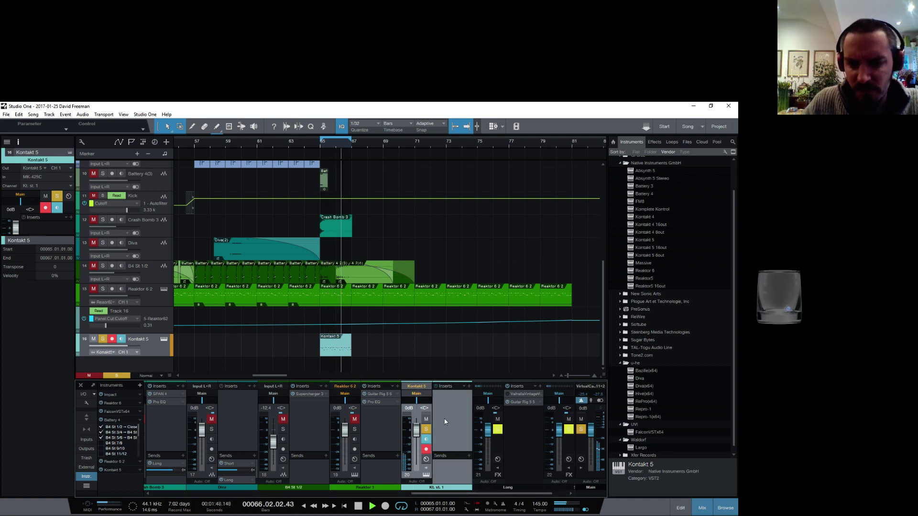
left_click(470, 385)
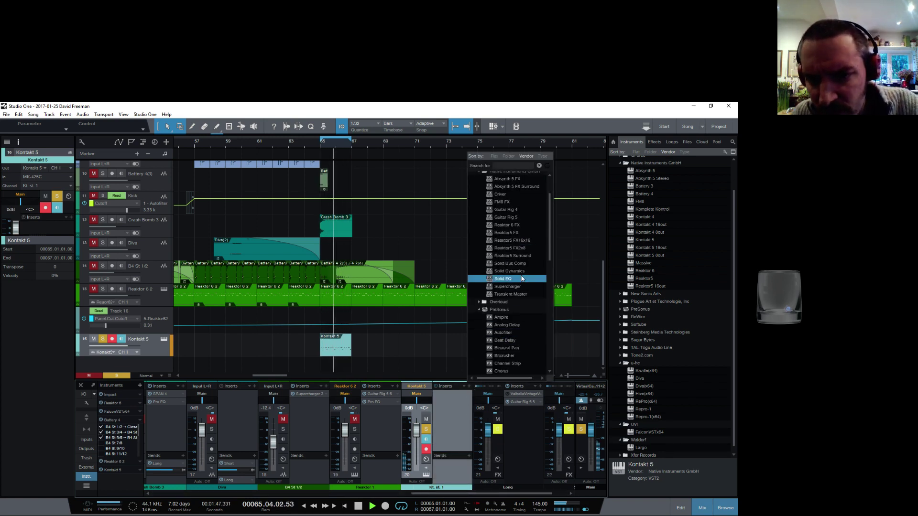
left_click(488, 277)
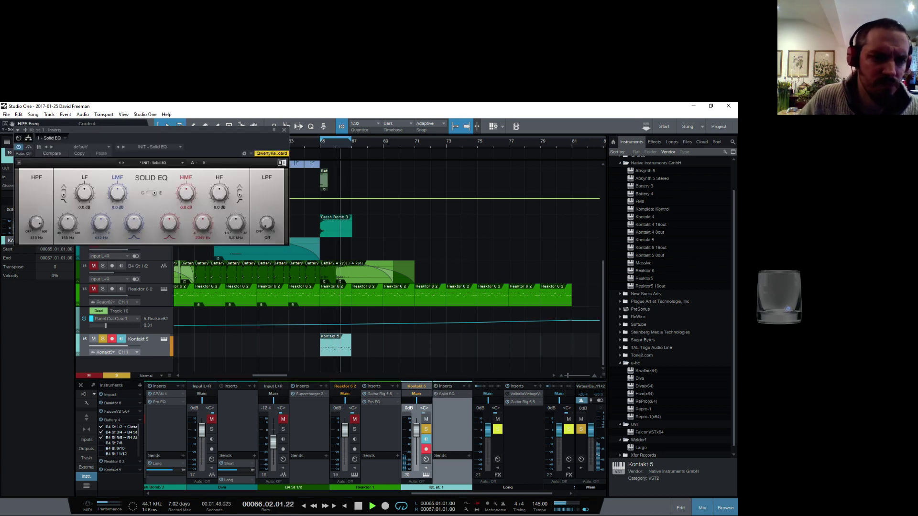
left_click(284, 130)
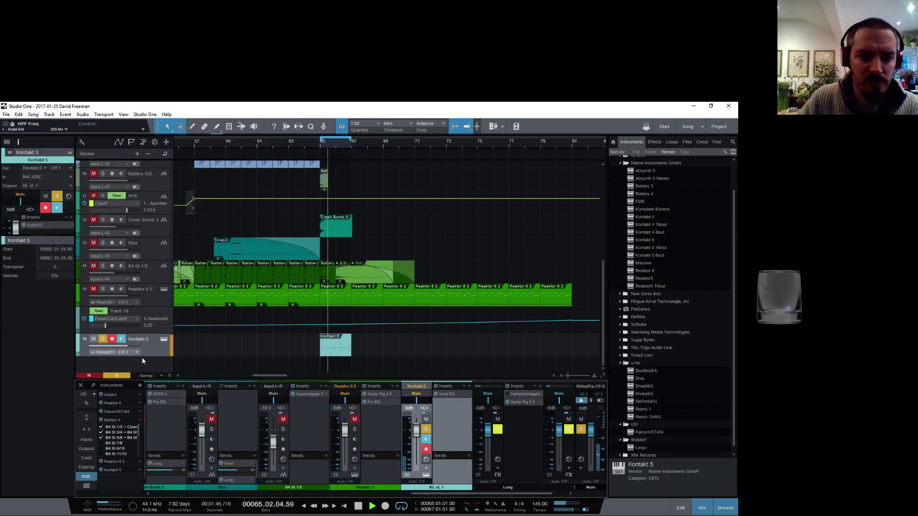
Remove Taikos from Kontakt 5 and load Darabuka - Dunbek from the Factory Library's percussion instruments in its place
left_click(164, 339)
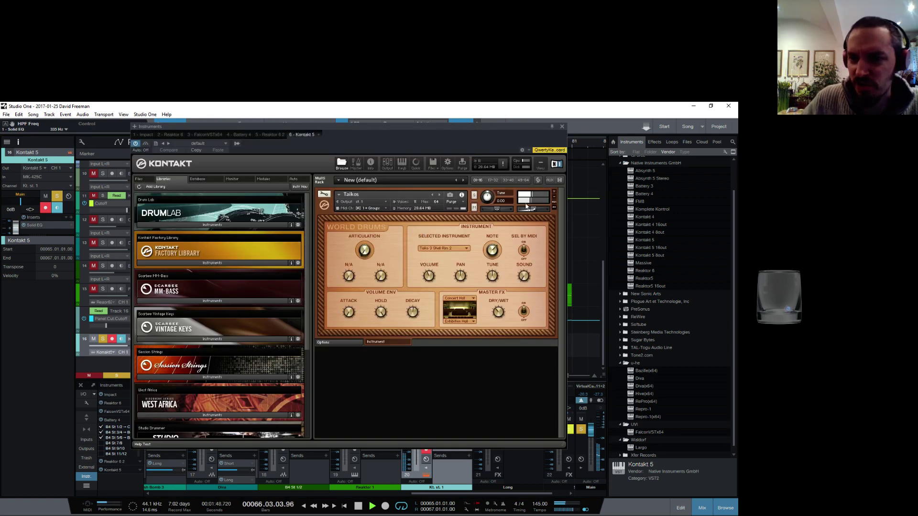
left_click(554, 192)
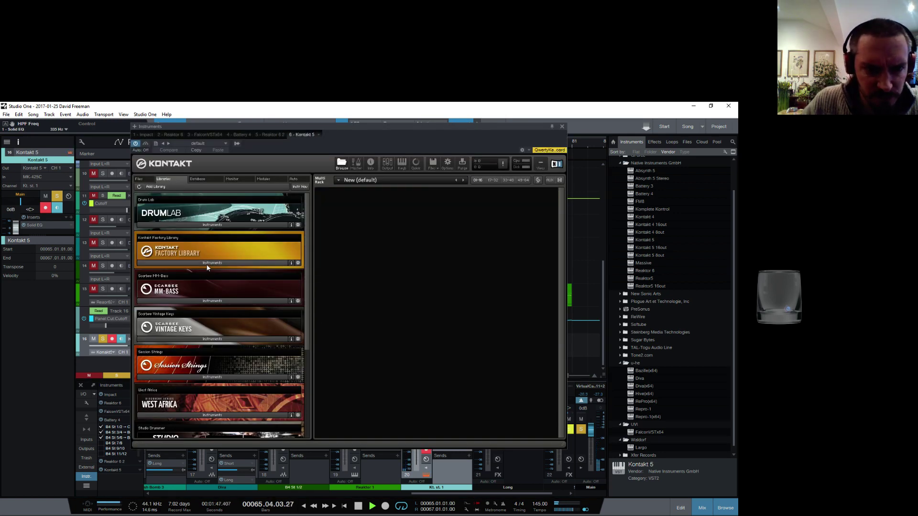
left_click(207, 264)
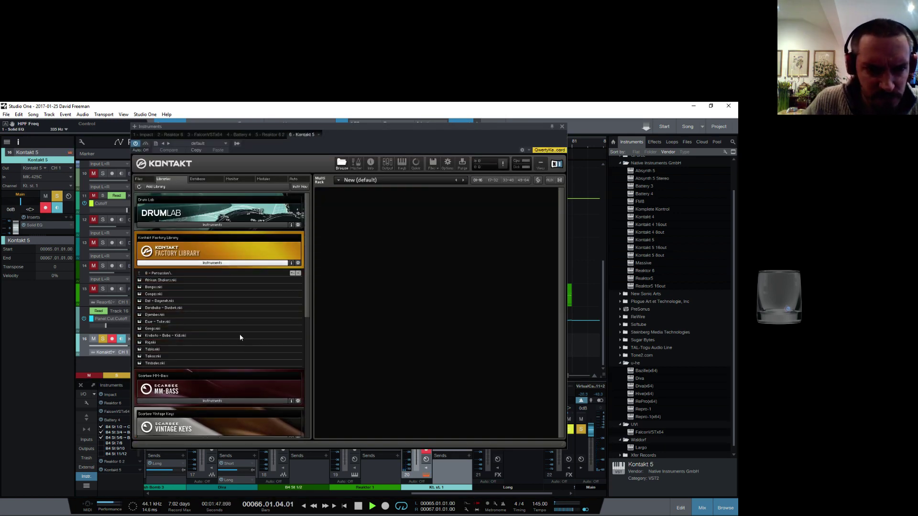
left_click(161, 308)
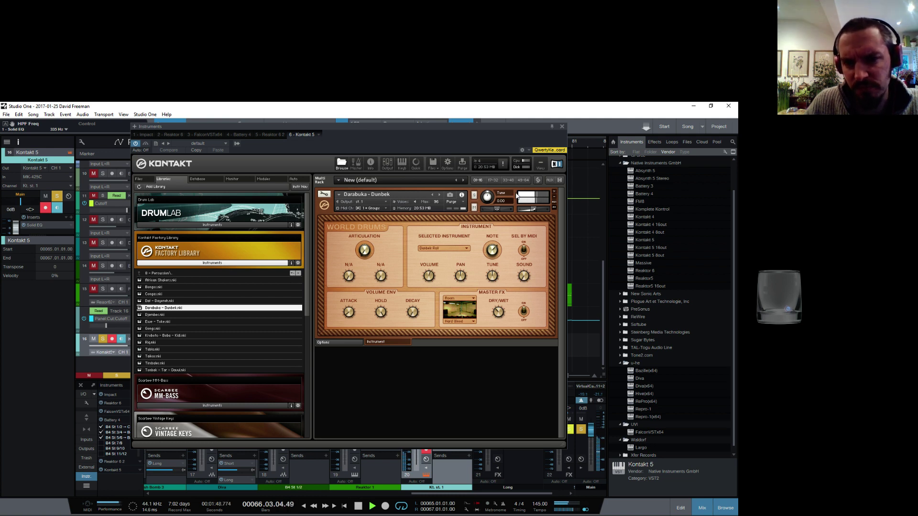
Switch off the Darabuka instrument's reverb, close the Kontakt window and stop playback
left_click(524, 327)
left_click(562, 127)
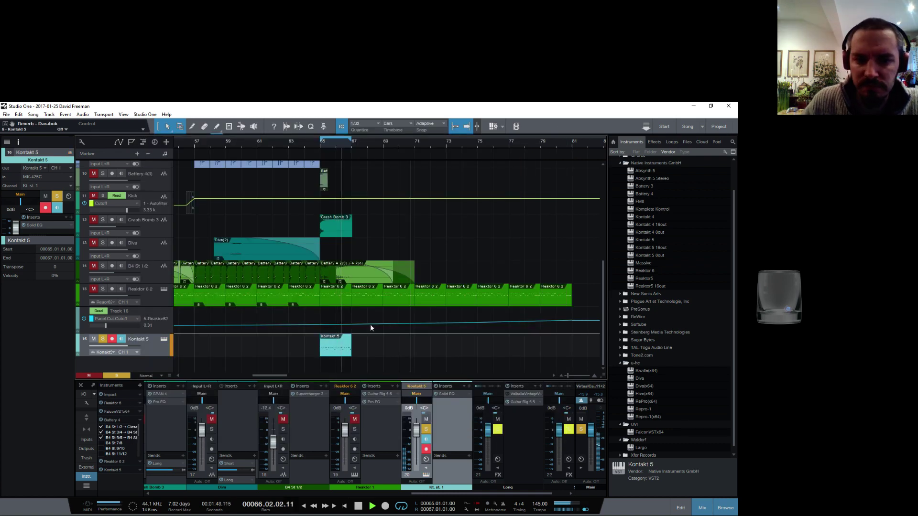
key("space")
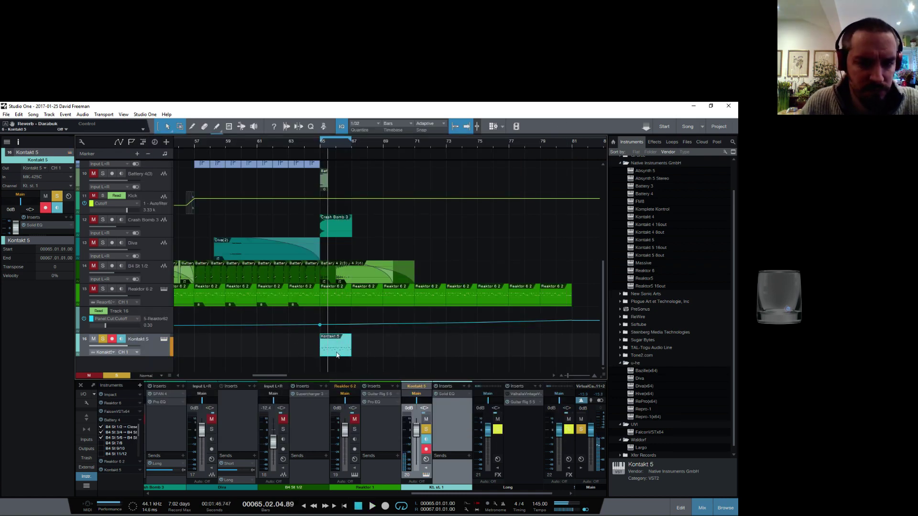
Open the Kontakt 5 event's notes, move the four upper low-register notes up to D2 and play the loop
double_click(338, 353)
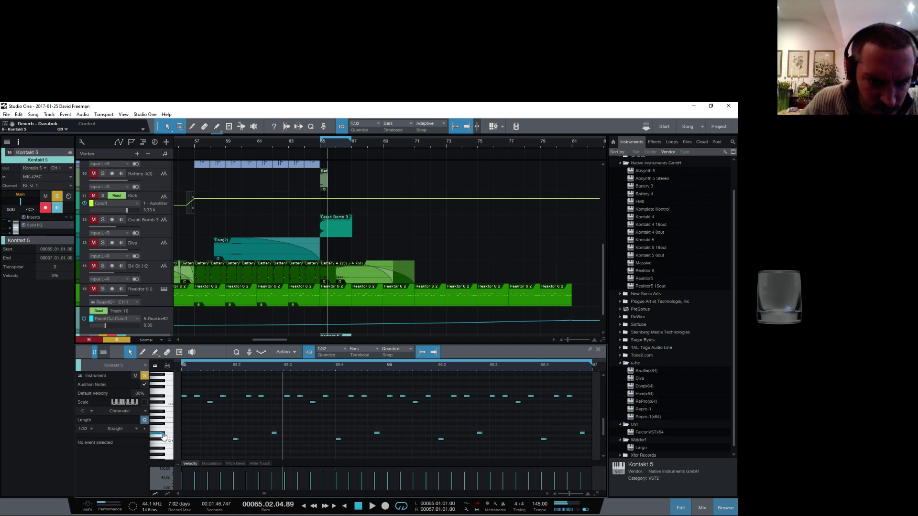
left_click_drag(240, 428, 586, 431)
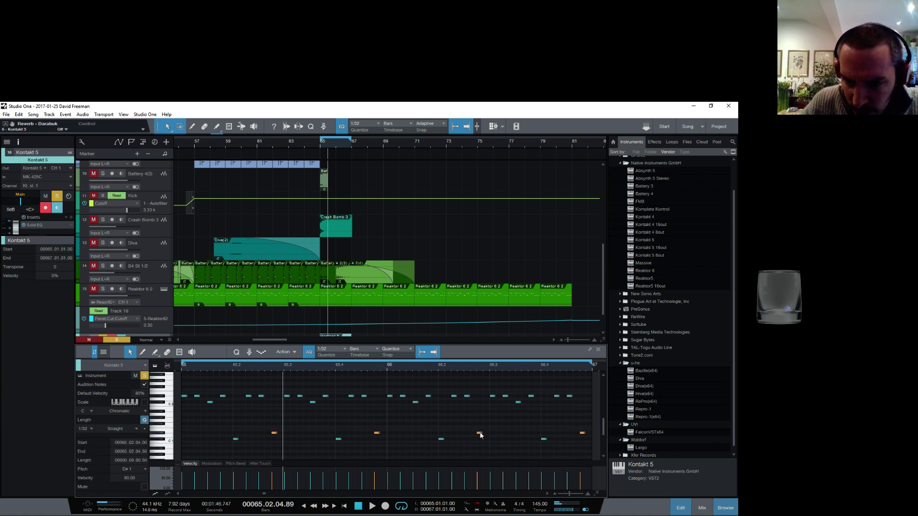
left_click_drag(480, 434, 480, 399)
key("space")
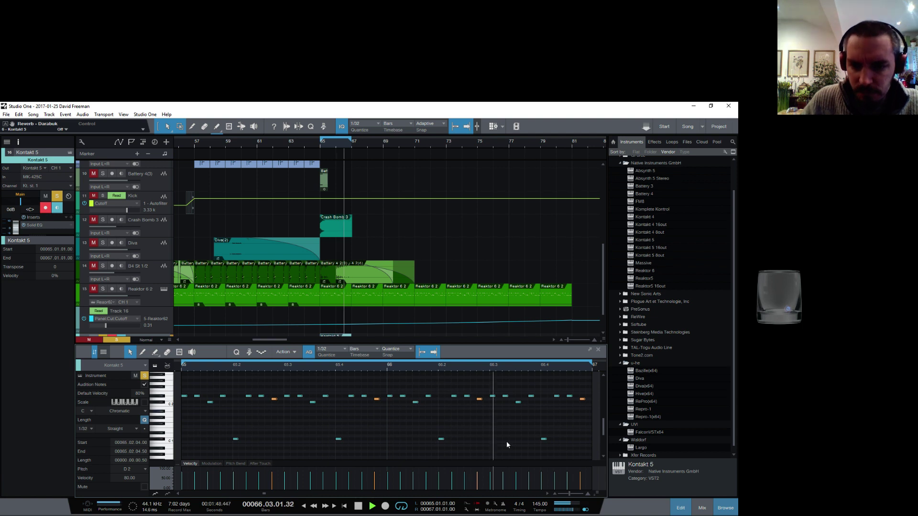
Raise the velocity of all notes in the Kontakt 5 event to 100 and unsolo the track, stopping playback after listening
left_click_drag(582, 447, 171, 371)
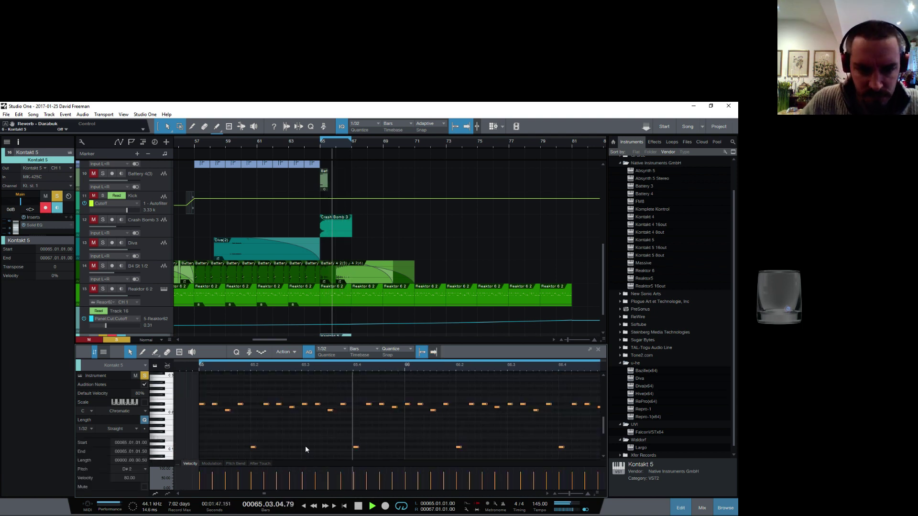
left_click_drag(252, 473, 252, 430)
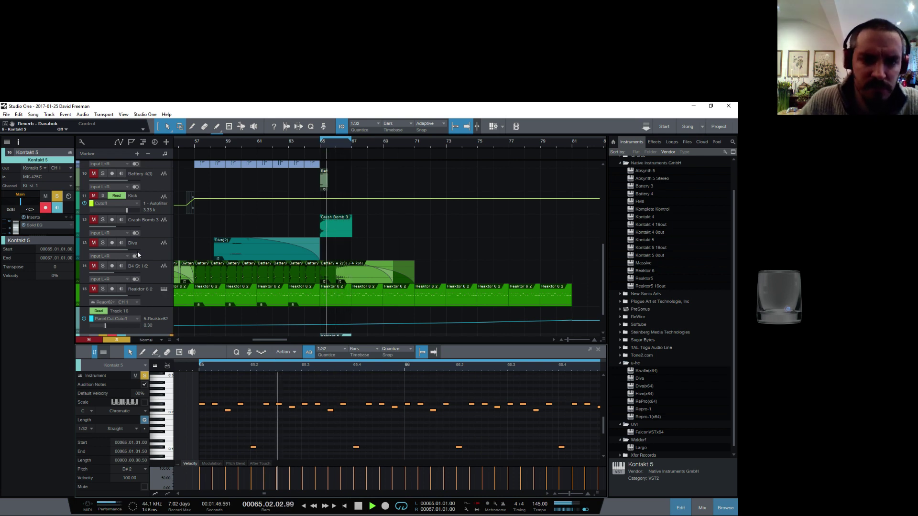
scroll(307, 266, "down", 2)
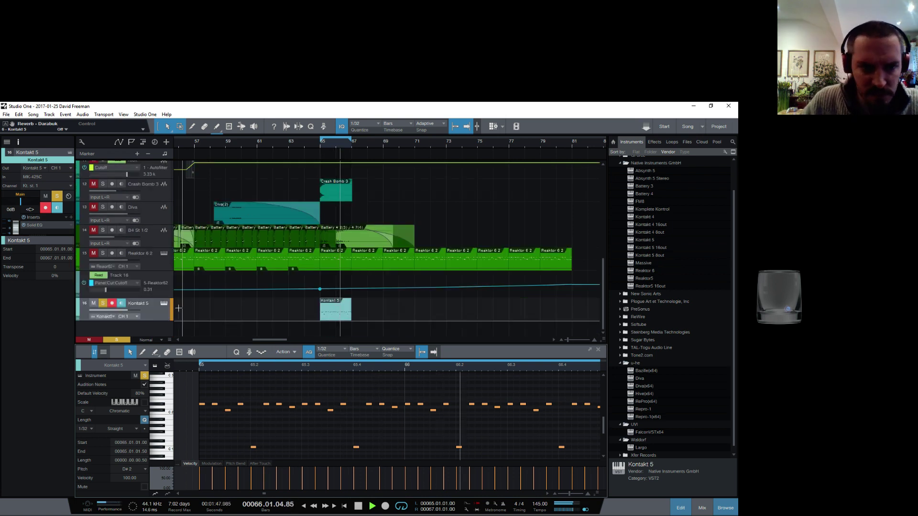
left_click(103, 303)
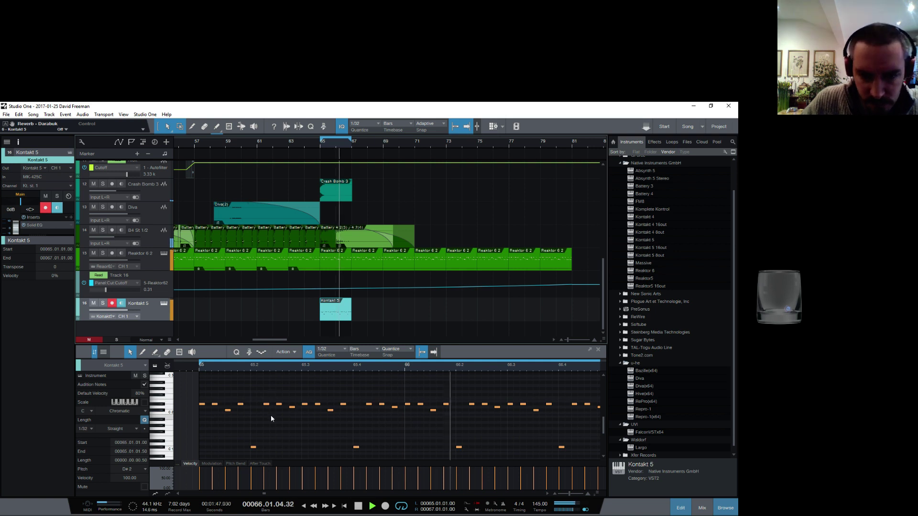
key("space")
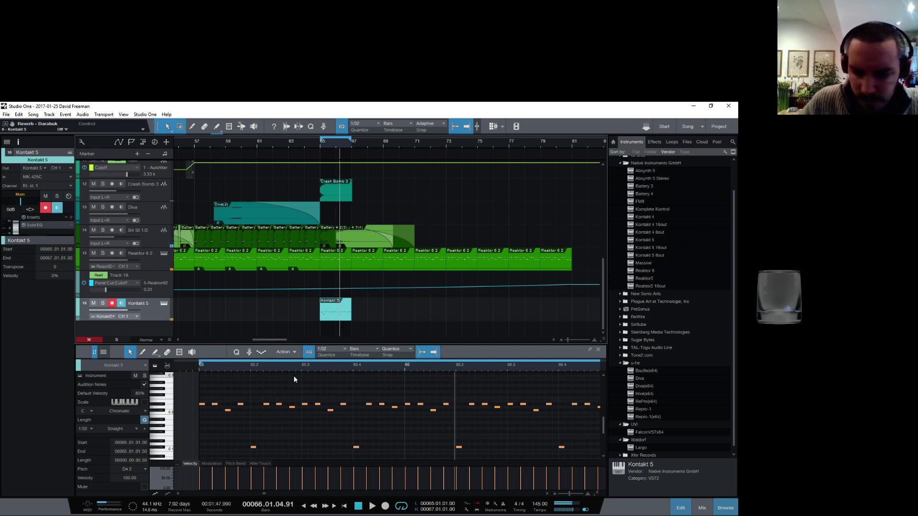
Swap the low note on beat 4 of bar 65 with the D#2 note one step after it, and audition the change
left_click(229, 411)
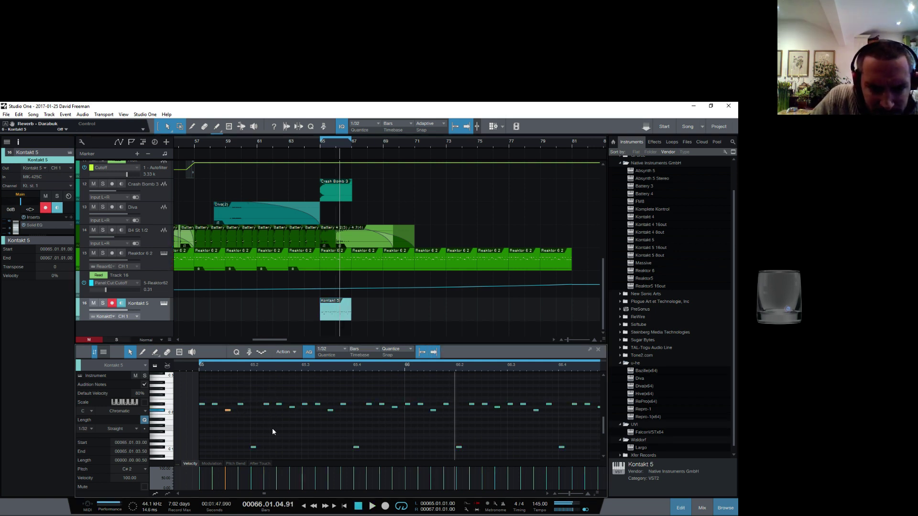
left_click(254, 448)
left_click(348, 448)
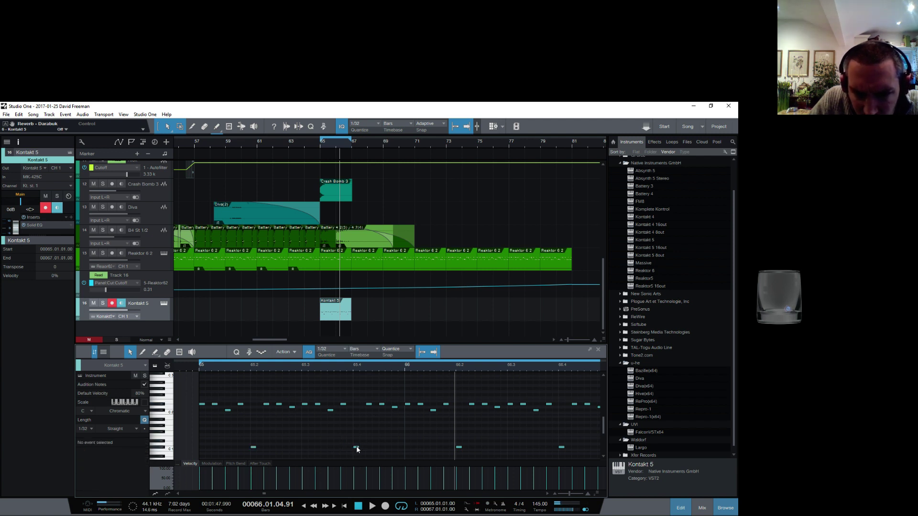
left_click_drag(357, 450, 370, 449)
left_click_drag(369, 408, 356, 407)
key("space")
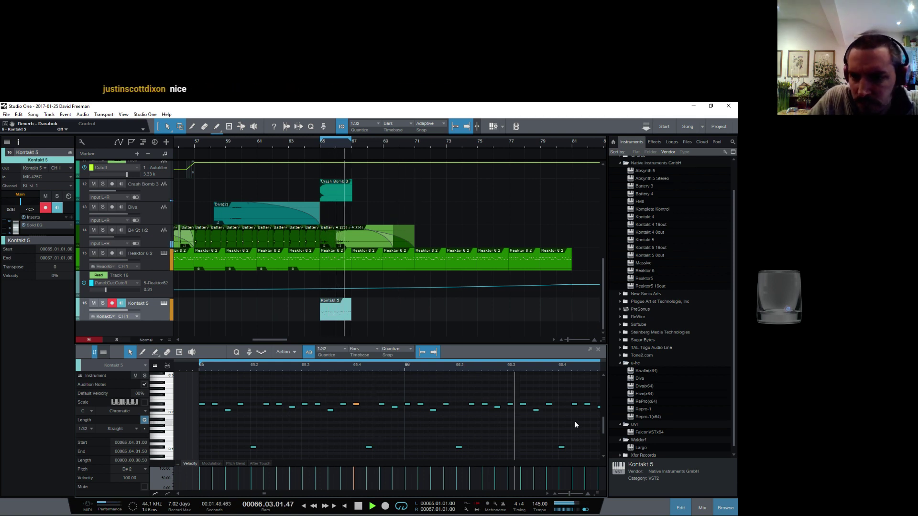
Add two more C#1 notes after beat 4 of bar 66, raise the two notes above them to B2 and audition the pattern
key("space")
scroll(532, 368, "right", 3)
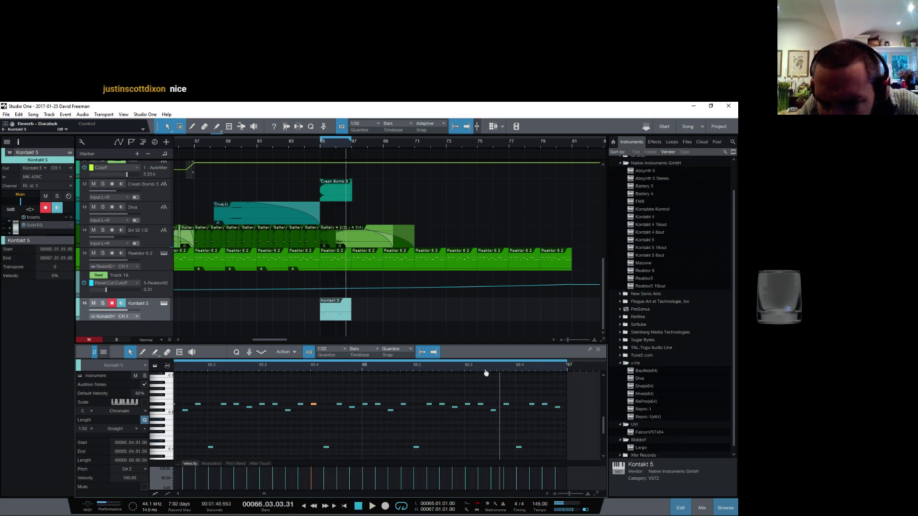
mouse_move(508, 449)
left_mouse_down()
mouse_move(525, 452)
mouse_move(504, 447)
mouse_move(519, 447)
left_mouse_up()
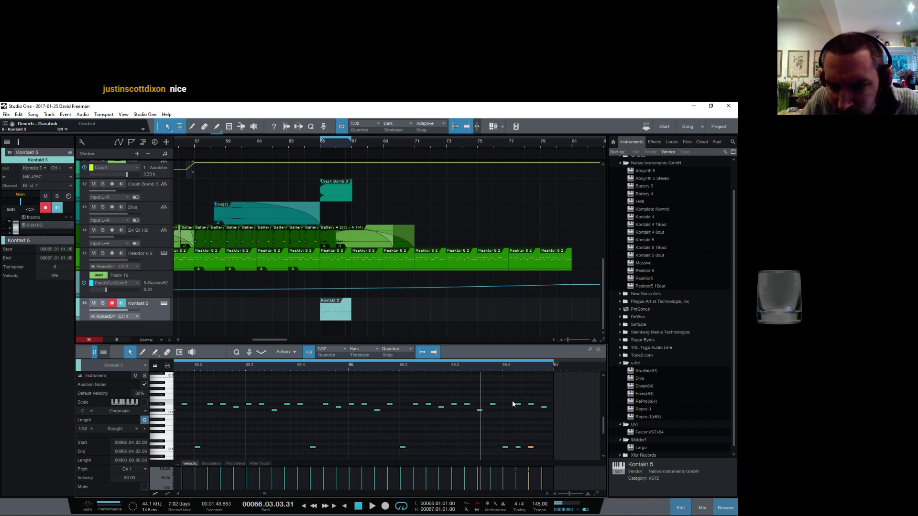
left_click_drag(514, 400, 531, 407)
left_click_drag(532, 407, 538, 383)
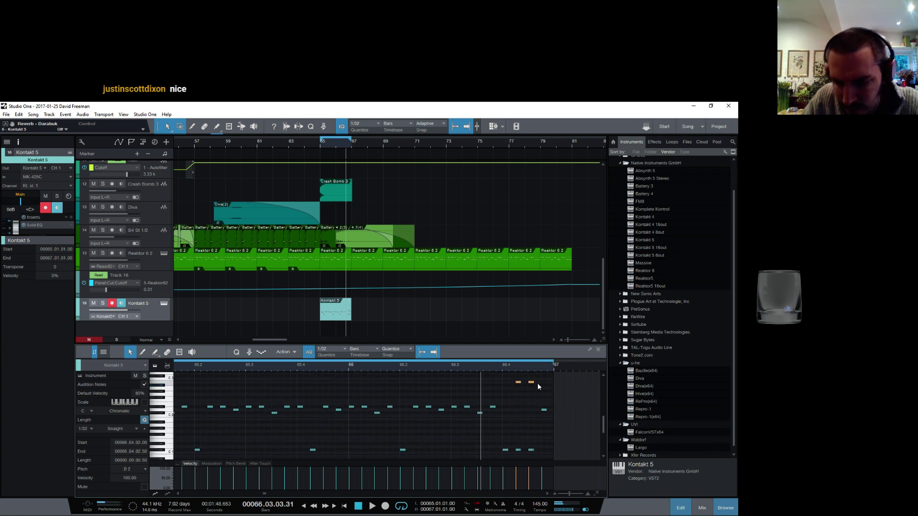
key("space")
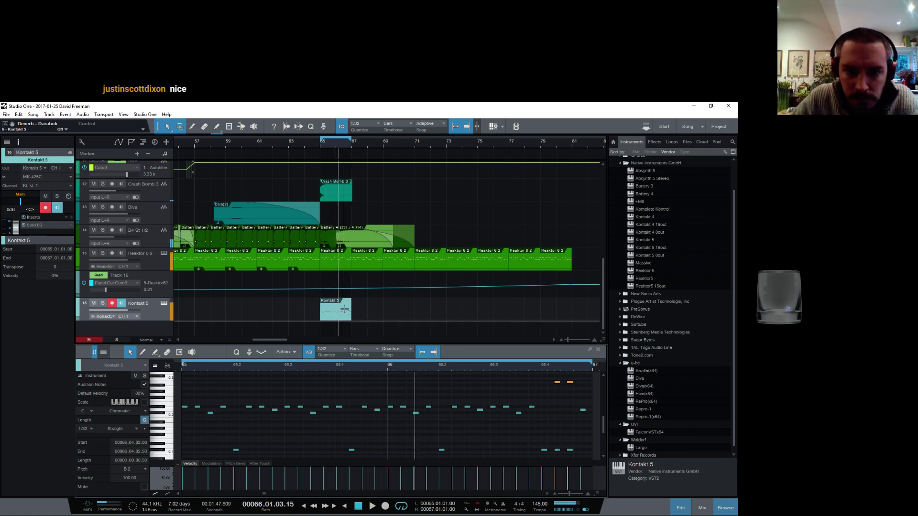
key("space")
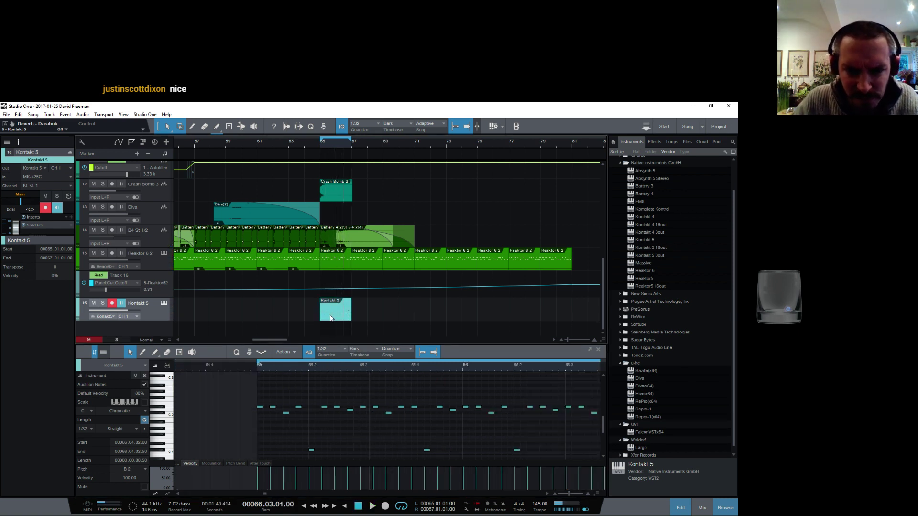
Extend the Kontakt 5 event and the loop range to bar 69
left_click_drag(351, 315, 384, 314)
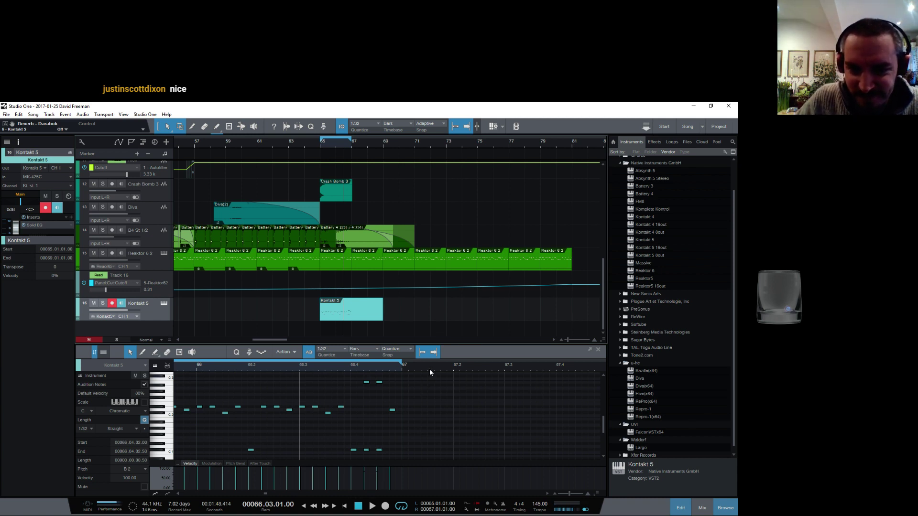
left_click_drag(430, 369, 509, 388)
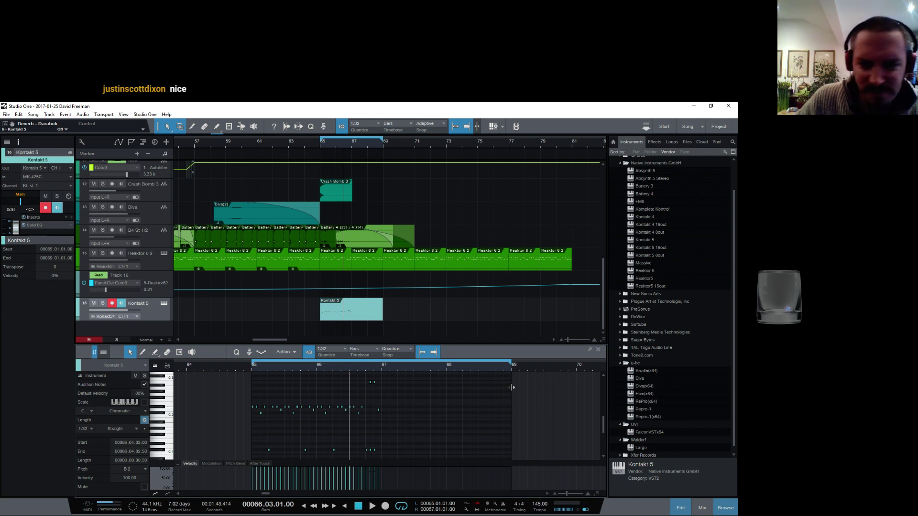
Duplicate all notes of the Kontakt 5 pattern into bars 67 and 68
left_click_drag(392, 452, 221, 370)
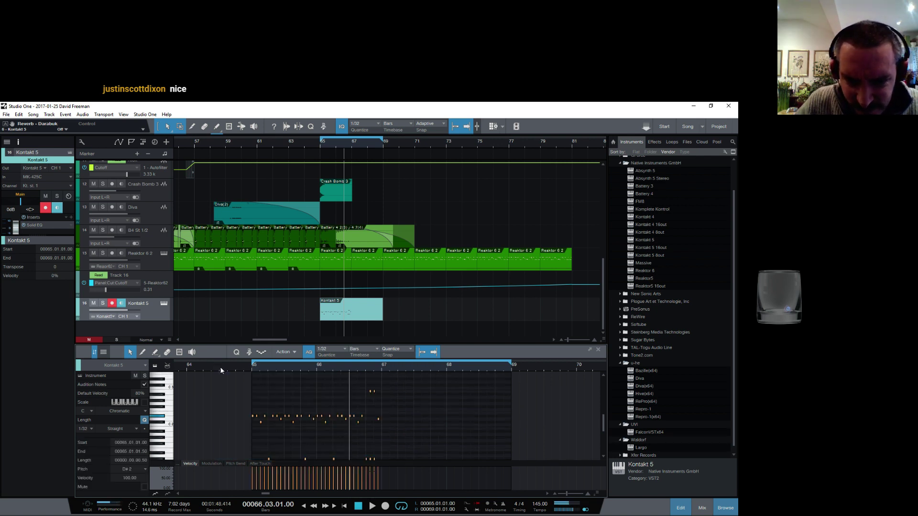
key("d")
scroll(507, 386, "down", 1)
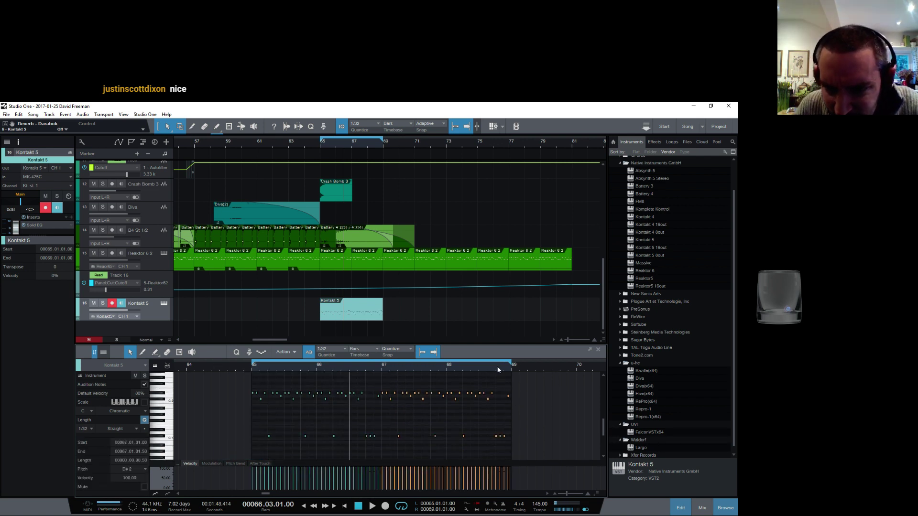
left_click_drag(497, 370, 407, 397)
scroll(386, 407, "up", 1)
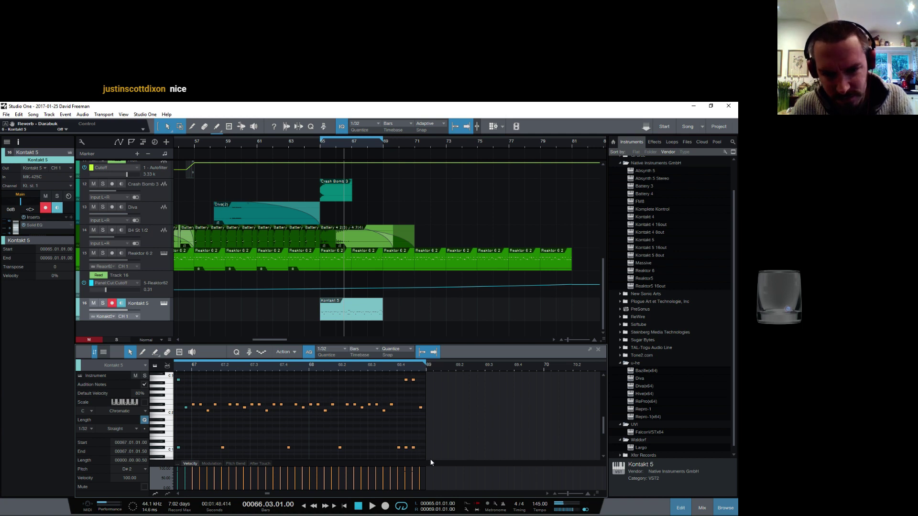
Undo the note duplication and the Kontakt 5 event's resize
key("ctrl+z")
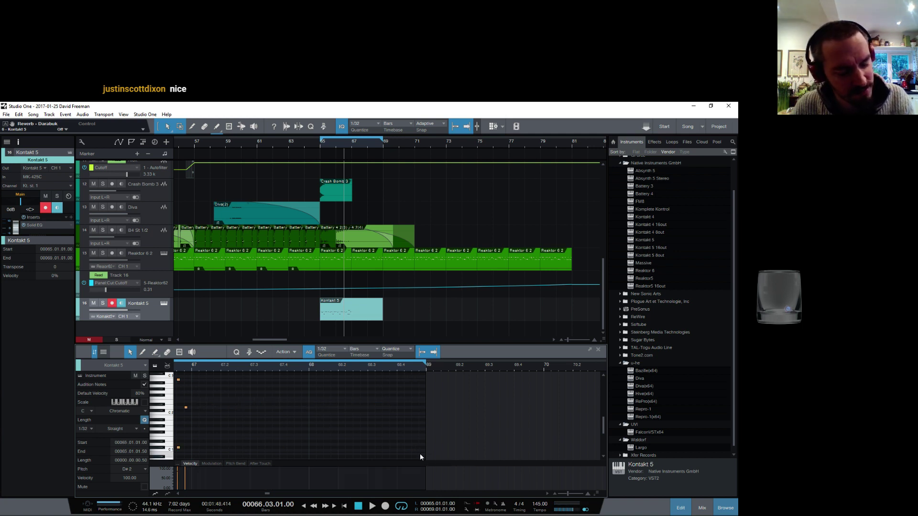
left_click(19, 115)
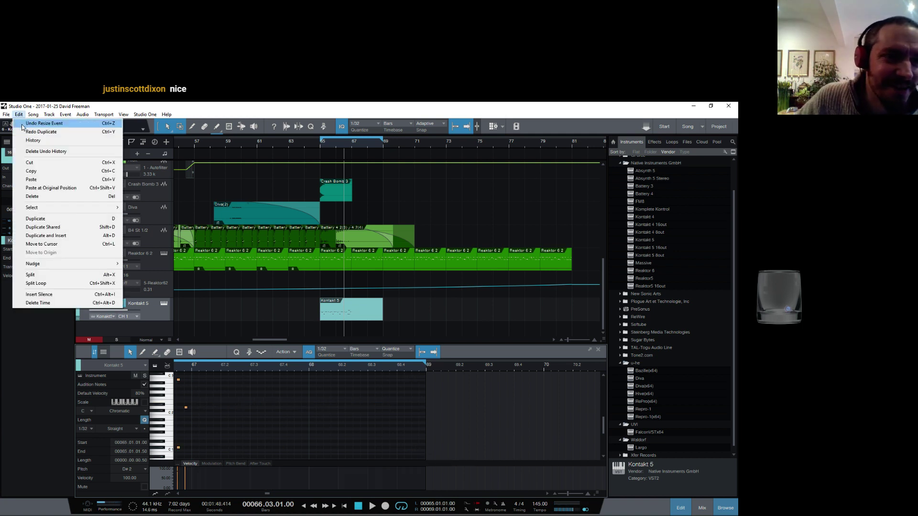
left_click(21, 124)
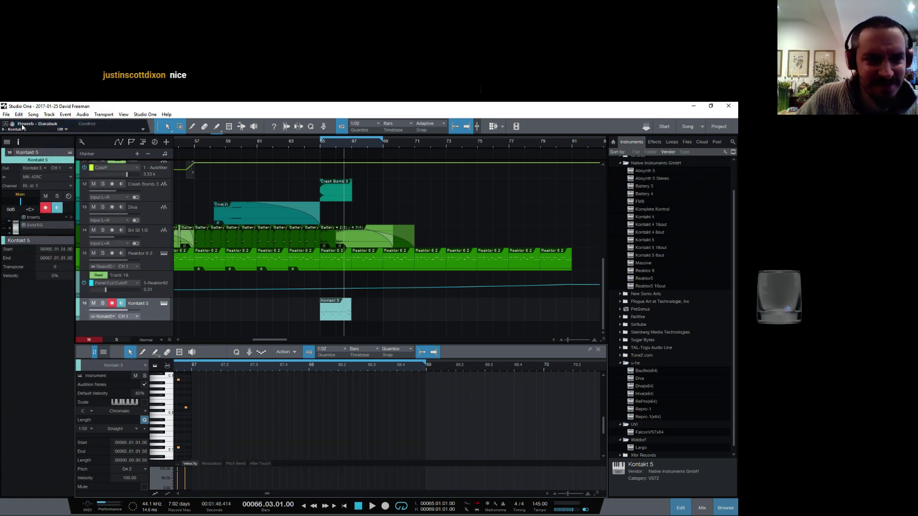
left_click(19, 115)
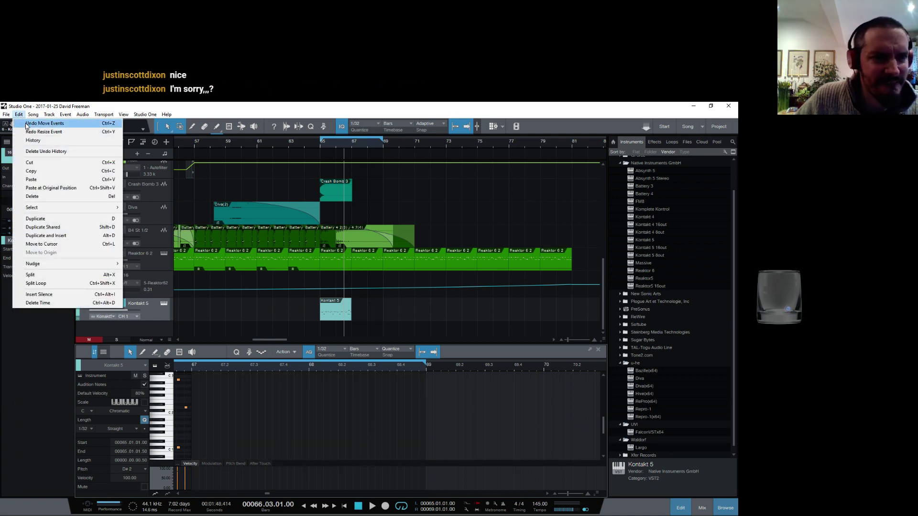
left_click(380, 314)
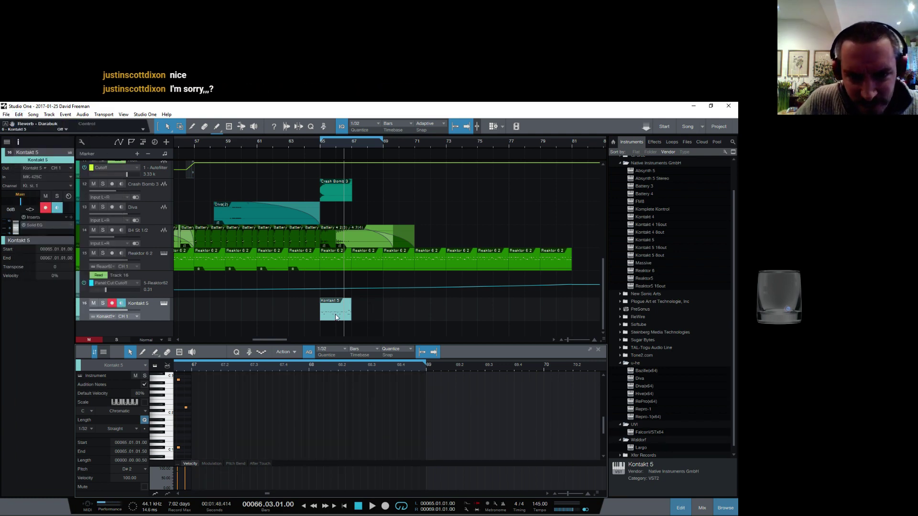
Lengthen the Kontakt 5 event to end at bar 69 and duplicate the two-bar pattern into its second half
left_click(336, 314)
left_click_drag(351, 315, 383, 318)
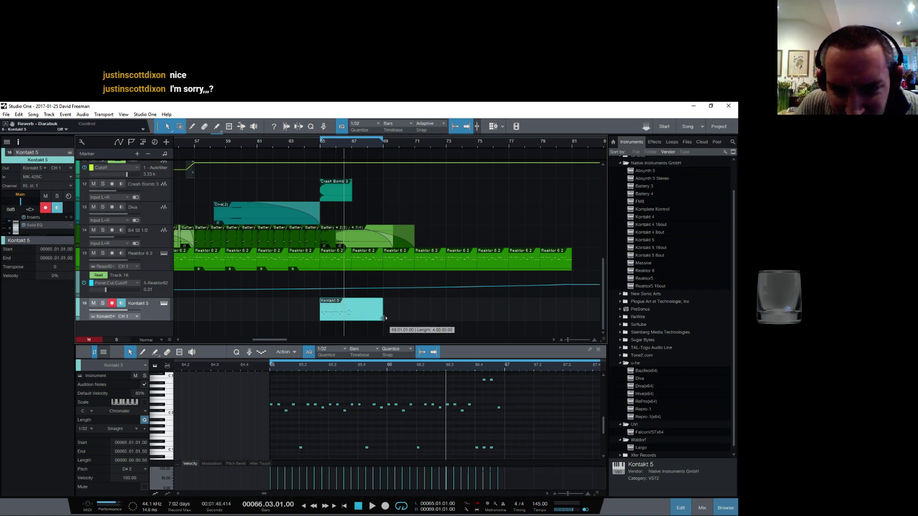
left_click_drag(483, 367, 495, 391)
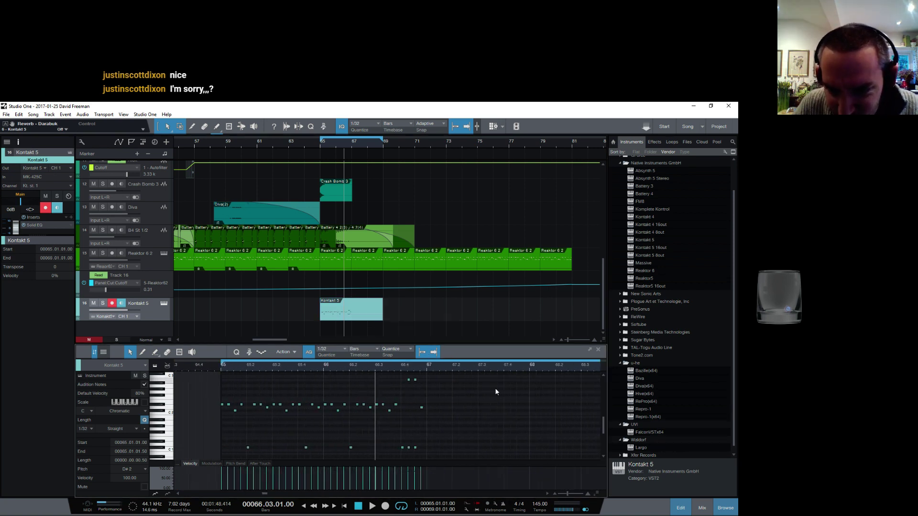
left_click_drag(474, 456, 192, 377)
key("d")
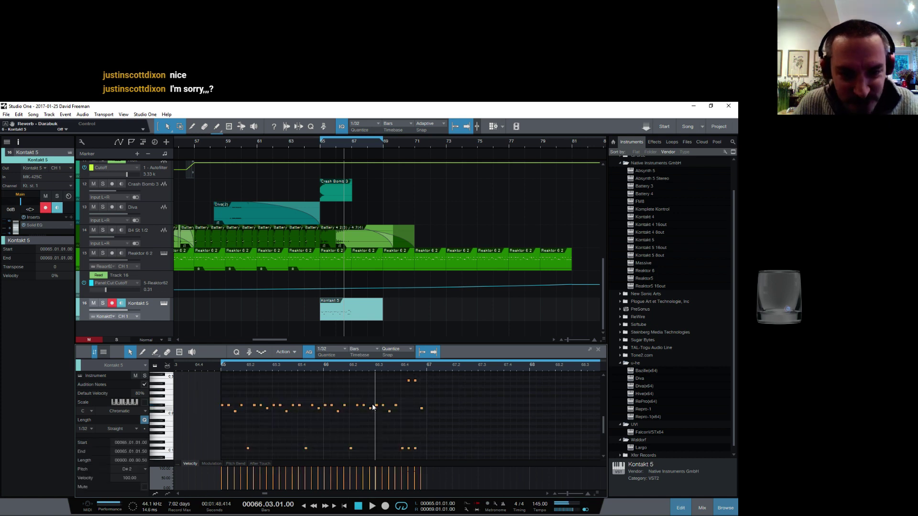
Delete the last low note in bar 68, move the low note on beat 4 up to C#2 and play the loop
left_click_drag(577, 368, 433, 377)
left_click(490, 440)
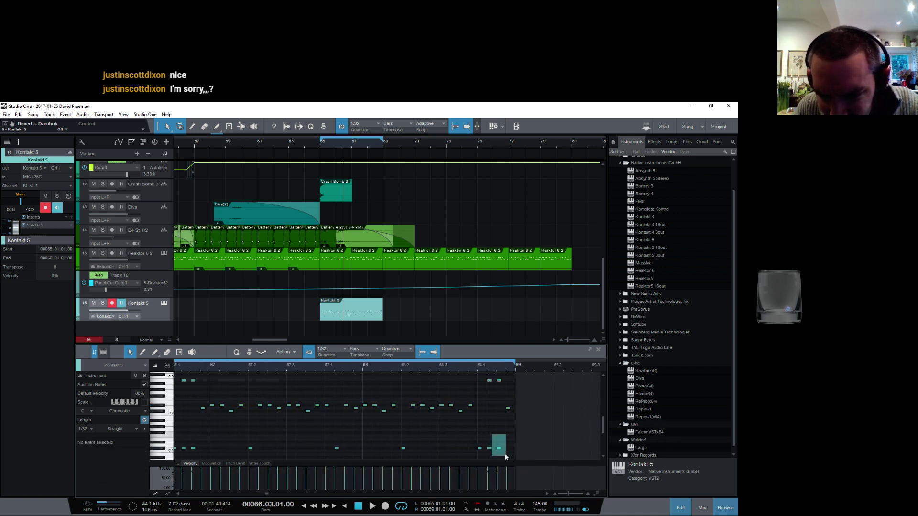
left_click_drag(506, 458, 505, 456)
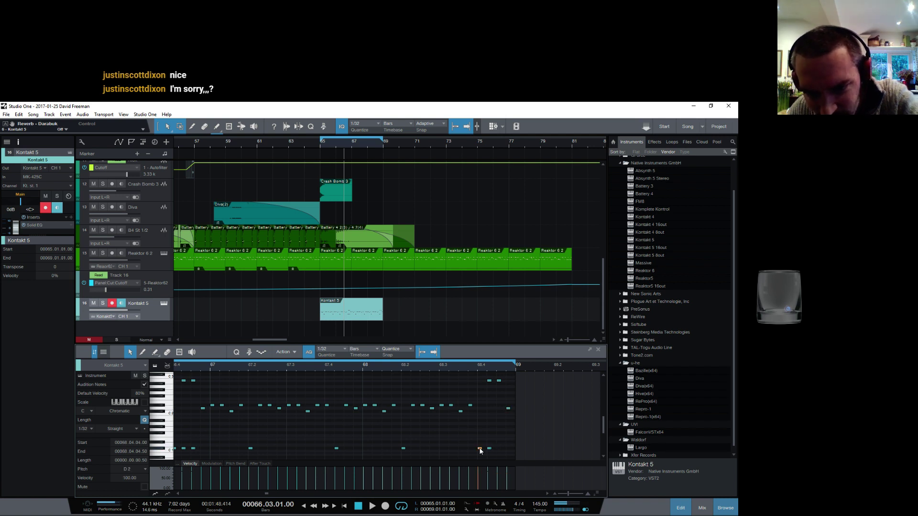
double_click(478, 411)
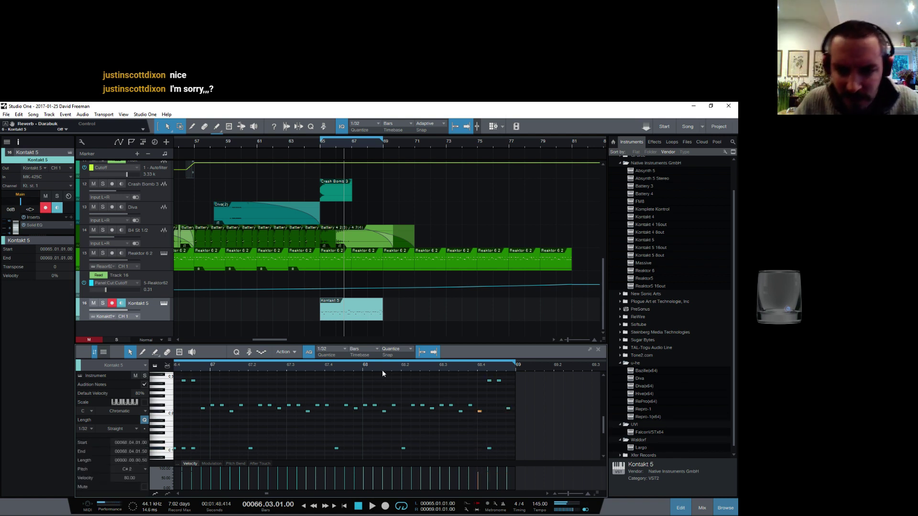
key("space")
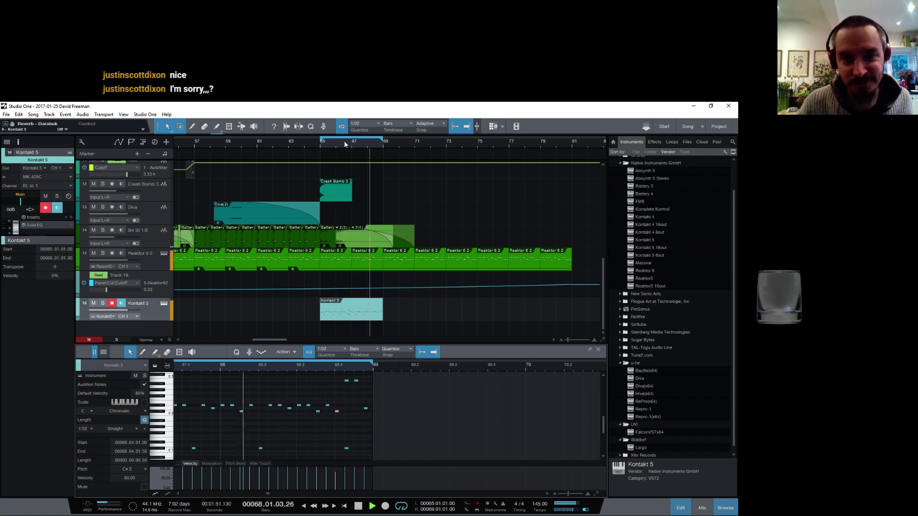
Open the Kontakt Darabuka instrument, check its World Drums options page and close the instrument window
key("w")
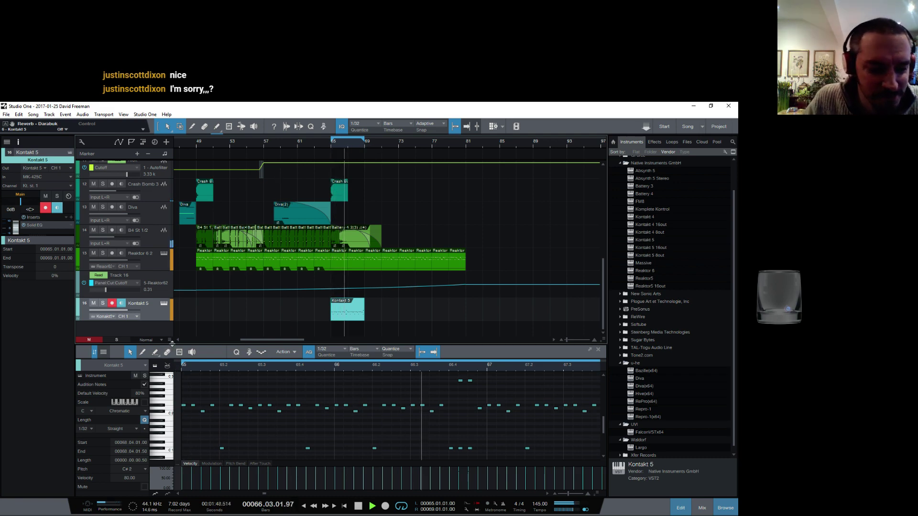
left_click(163, 303)
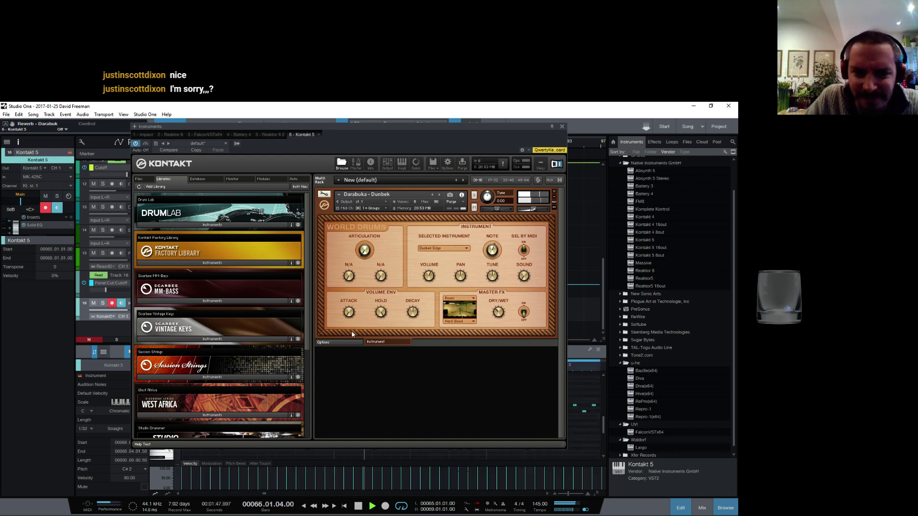
left_click(337, 343)
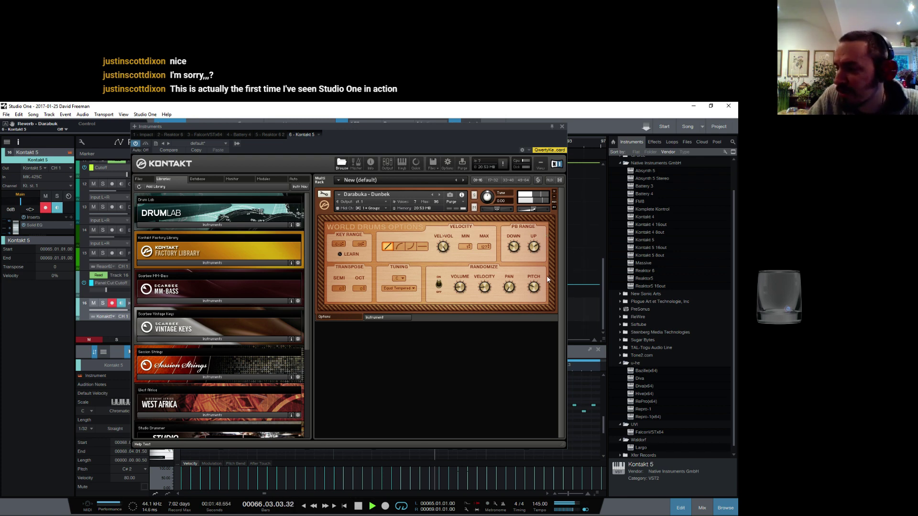
left_click(563, 127)
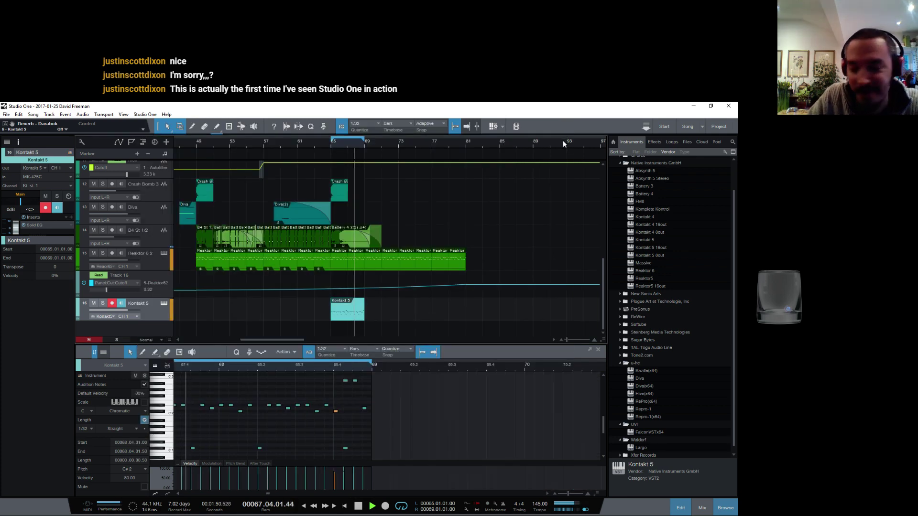
Lower the Kontakt 5 channel's volume to -3.5 dB in the mixer
key("F3")
left_click_drag(416, 427, 416, 443)
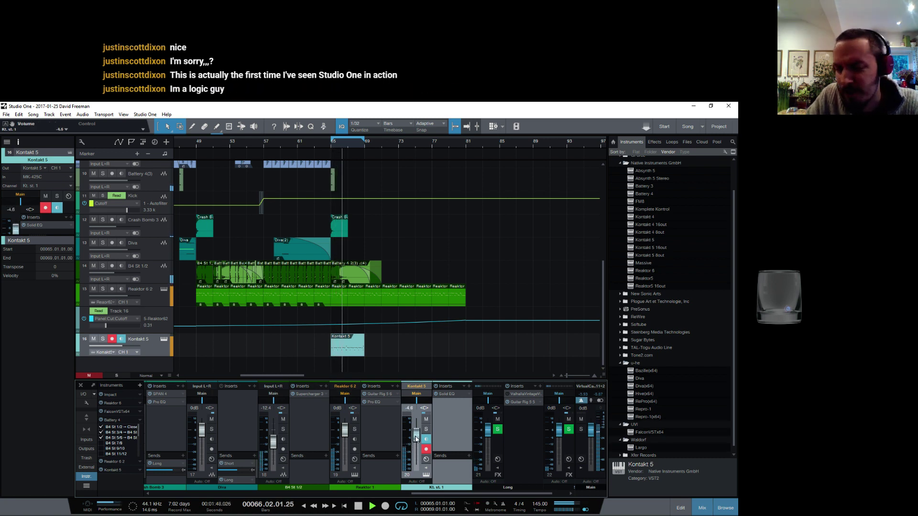
left_click_drag(416, 443, 414, 436)
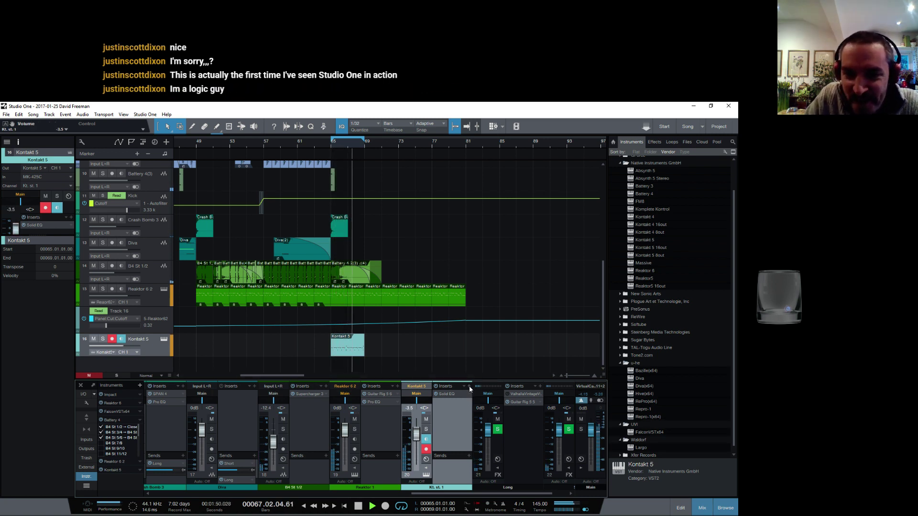
Select all notes of the Kontakt 5 event and lower their velocities together
double_click(347, 345)
left_click_drag(381, 367, 353, 358)
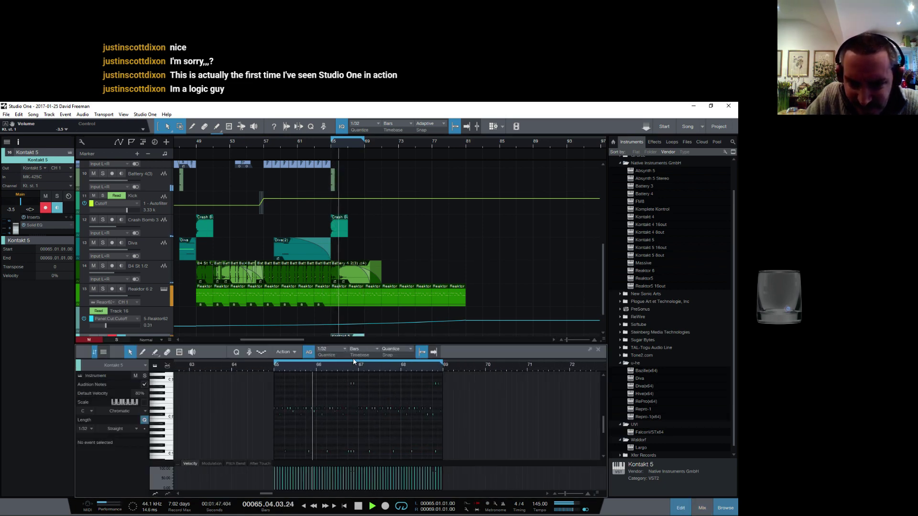
left_click_drag(256, 374, 486, 475)
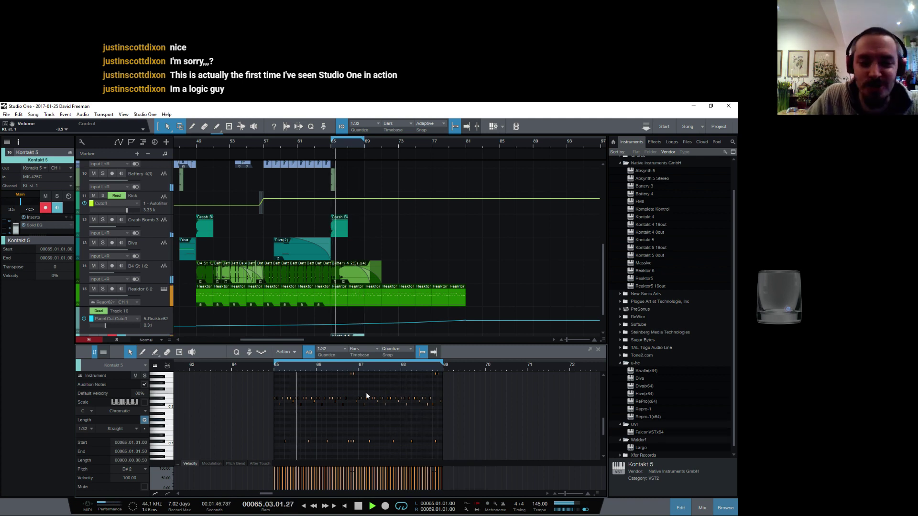
left_click_drag(362, 368, 381, 381)
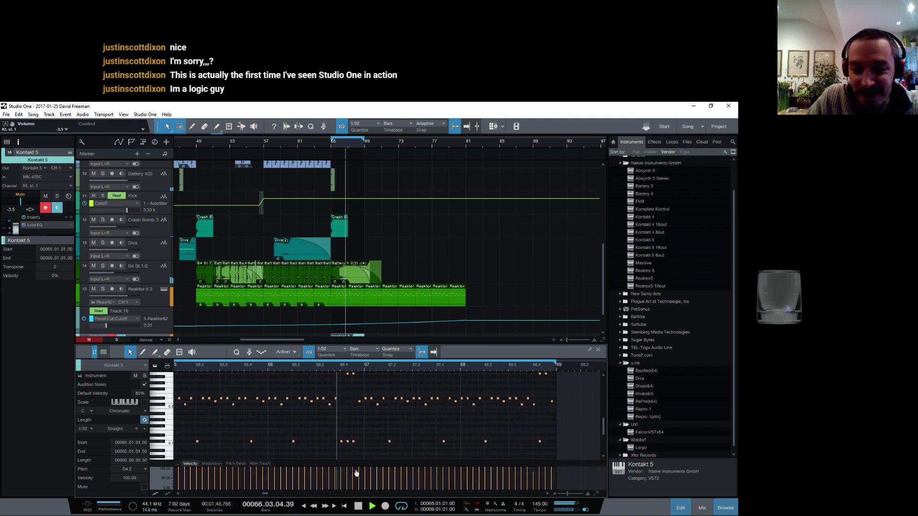
mouse_move(360, 471)
left_mouse_down()
mouse_move(360, 500)
mouse_move(361, 479)
left_mouse_up()
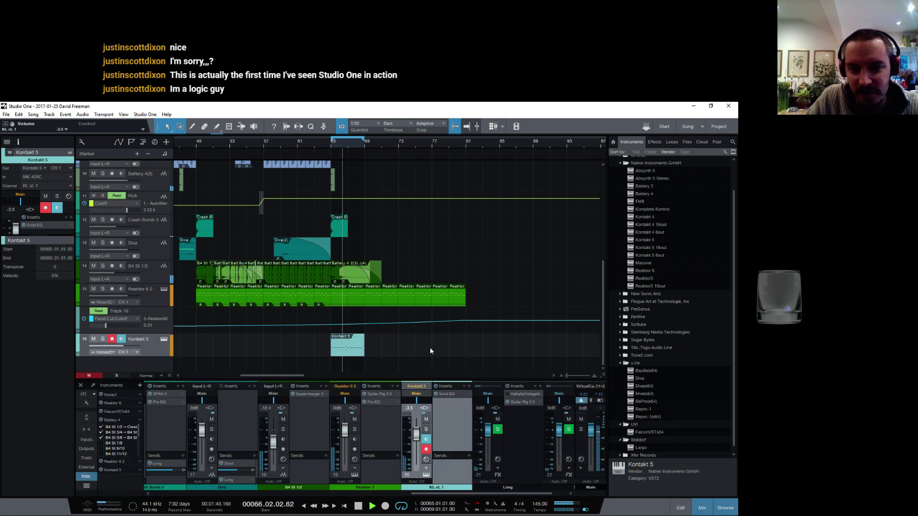
Raise the Kontakt 5 channel's volume to +6.3 dB and the Reaktor 1 channel's to +1.6 dB
key("F3")
left_click_drag(415, 434, 415, 423)
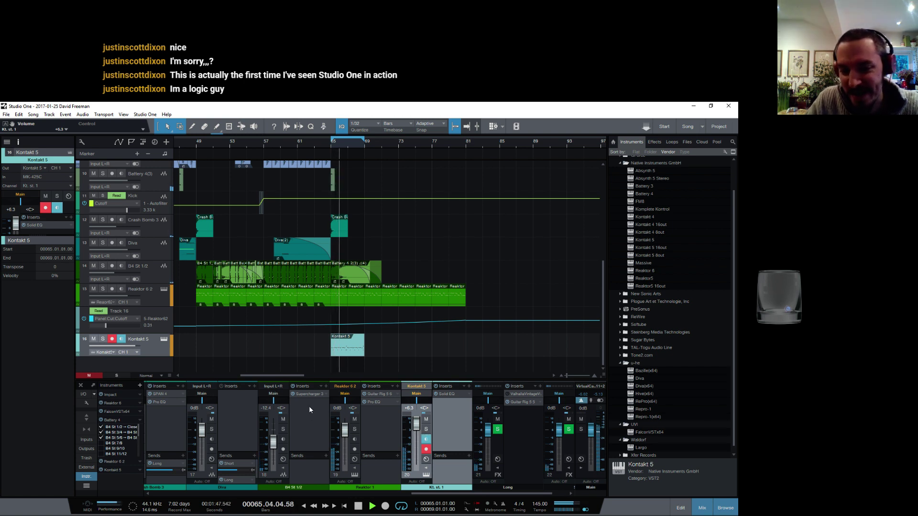
left_click_drag(345, 429, 345, 427)
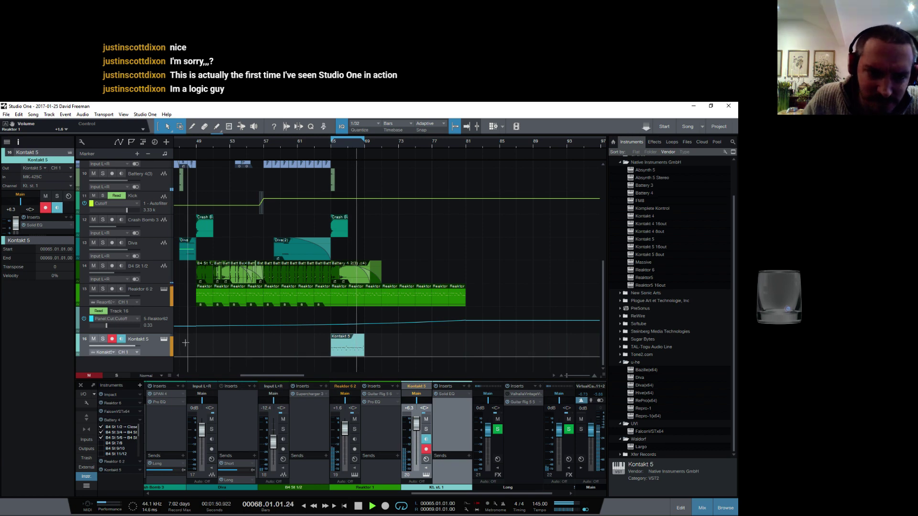
Check the Kontakt instrument window, close it and add a send to the Short FX channel on Kontakt 5 at -13.9 dB
left_click(164, 339)
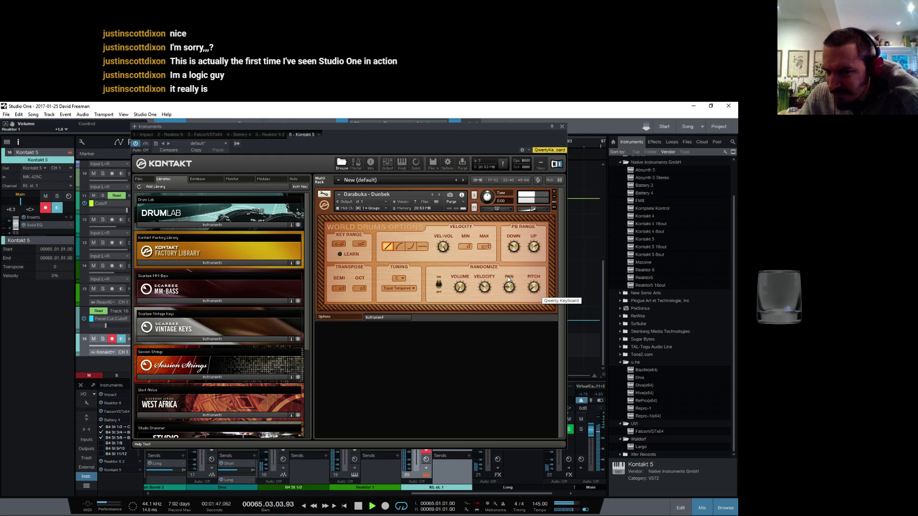
left_click(562, 127)
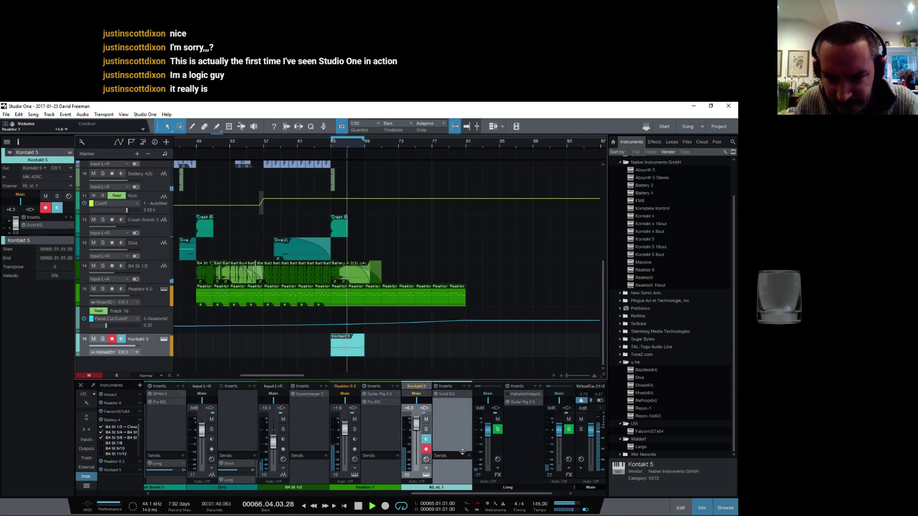
left_click(469, 457)
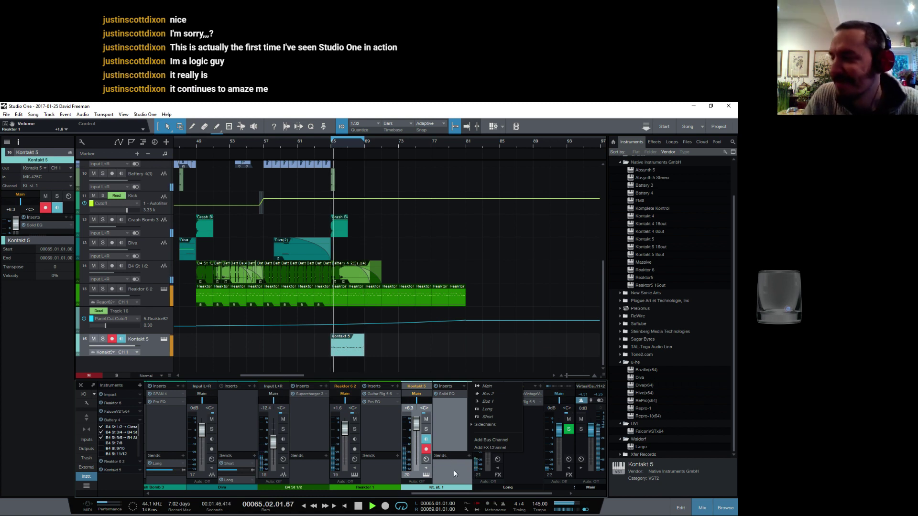
left_click(490, 417)
left_click_drag(447, 470, 447, 474)
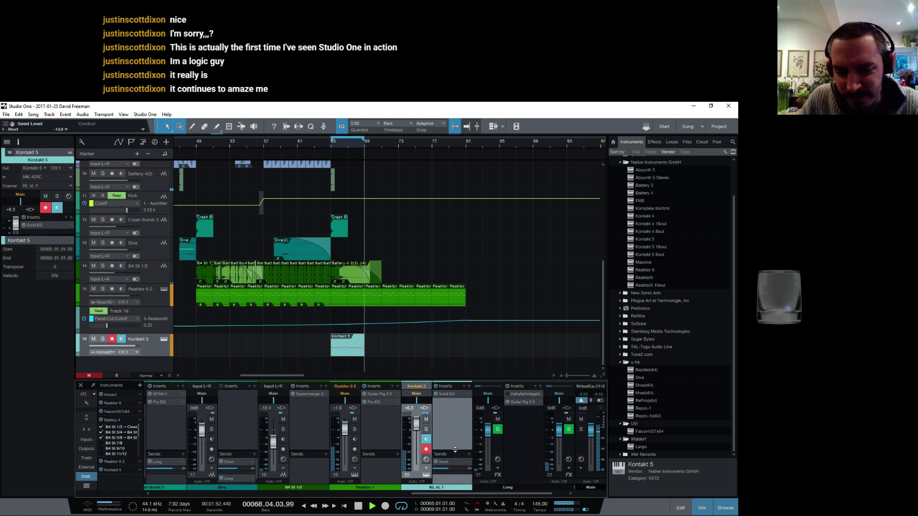
Add a second Kontakt 5 send to the Long FX channel and adjust its level to -15.3 dB during playback
key("space")
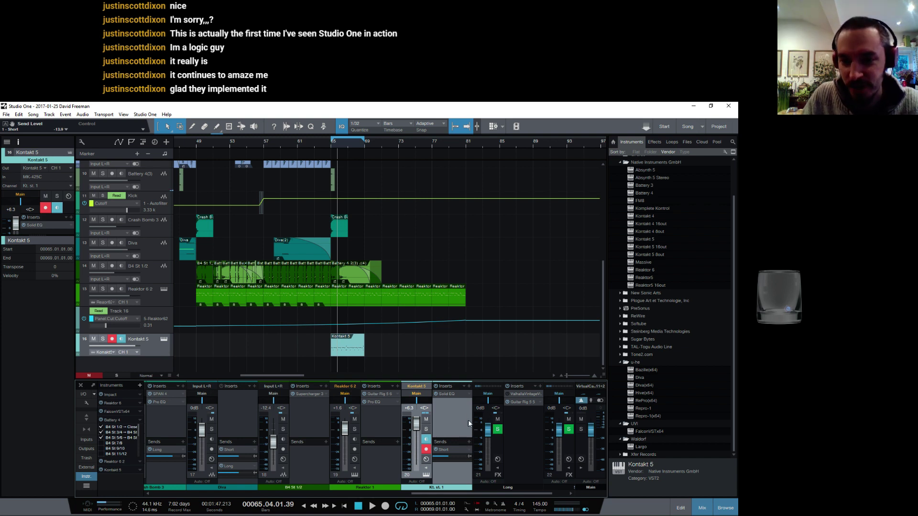
left_click(468, 441)
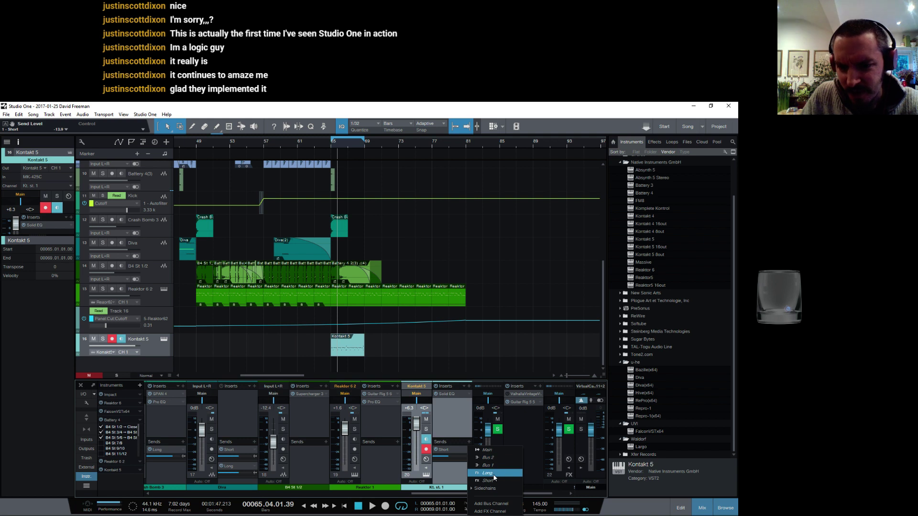
left_click(492, 474)
left_click_drag(453, 472, 442, 472)
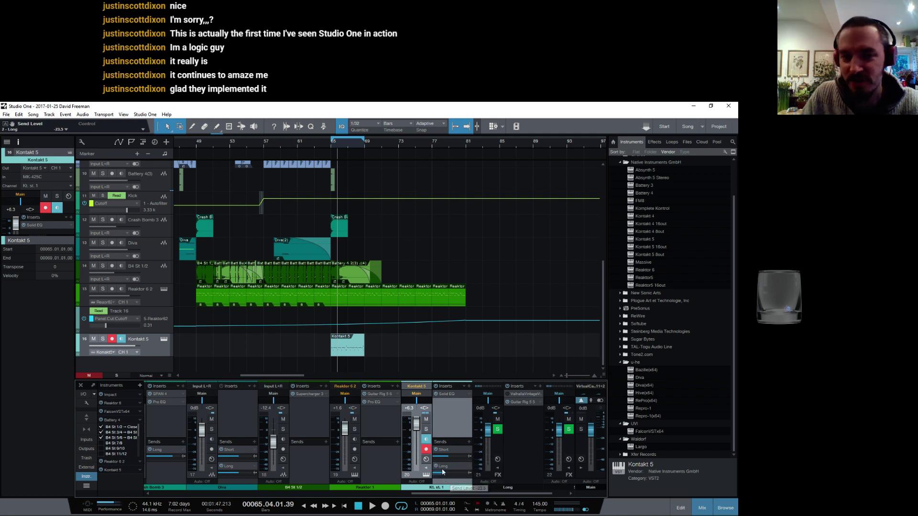
key("space")
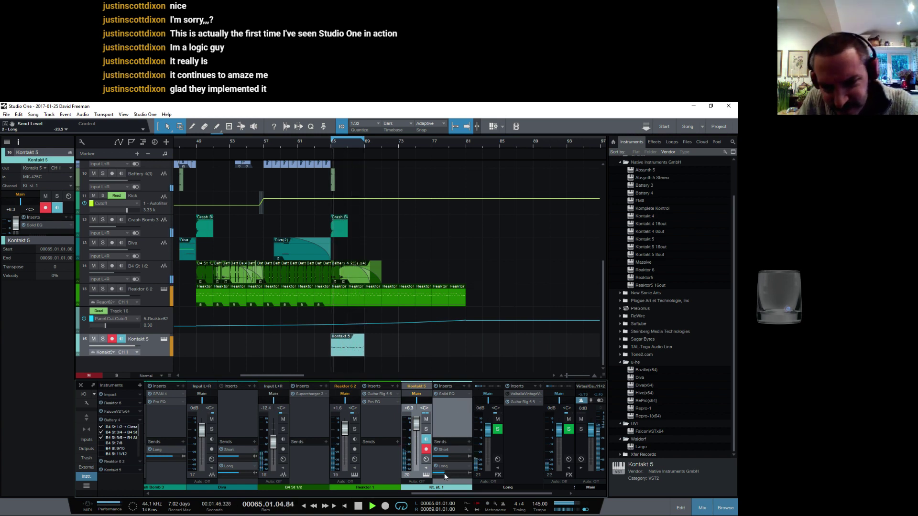
left_click_drag(445, 474, 448, 474)
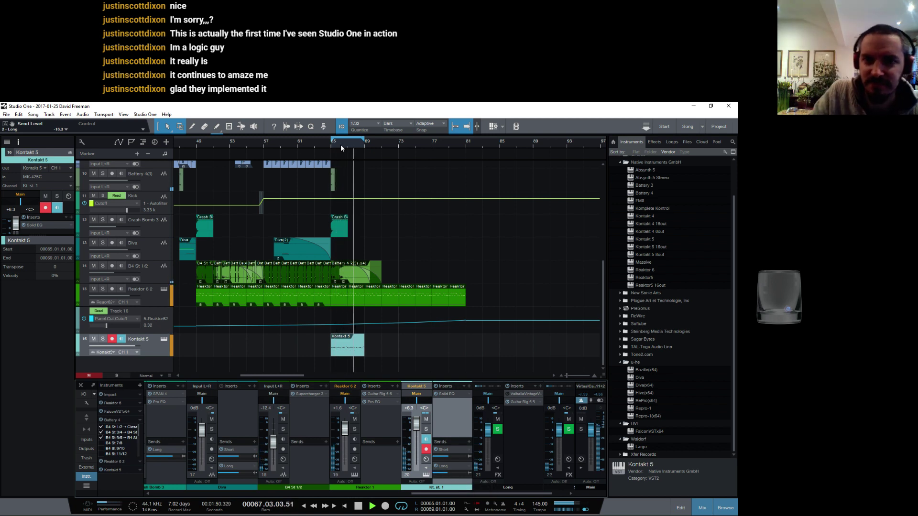
Restart playback from an earlier point to hear the song leading up to the Kontakt 5 entry at bar 65
left_click_drag(351, 144, 302, 151)
key("space")
left_click(283, 143)
key("space")
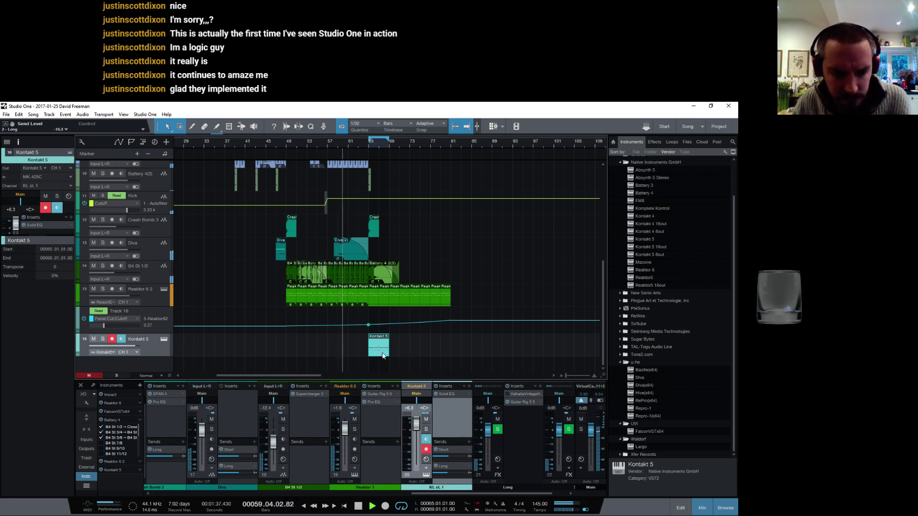
Duplicate the Kontakt 5 event three times to fill up to bar 81 and extend the loop range to bar 81
key("d")
key("d")
key("d")
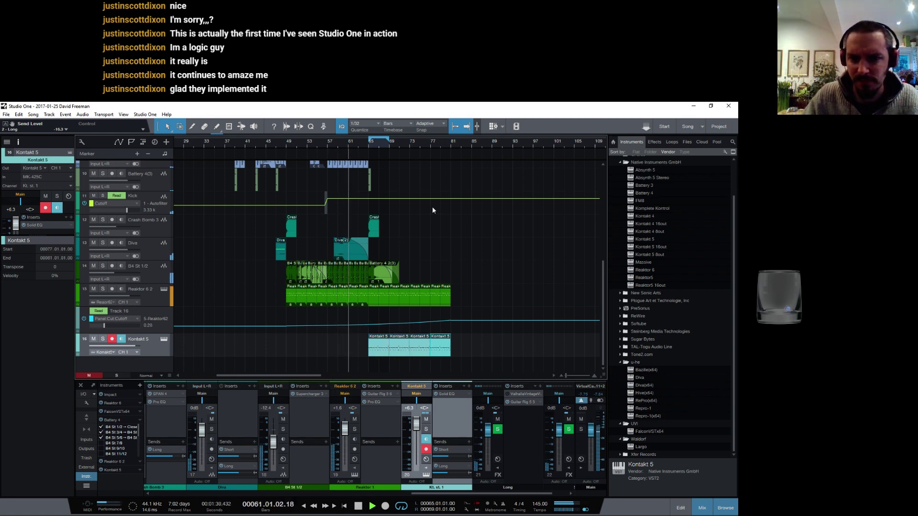
scroll(433, 211, "up", 4)
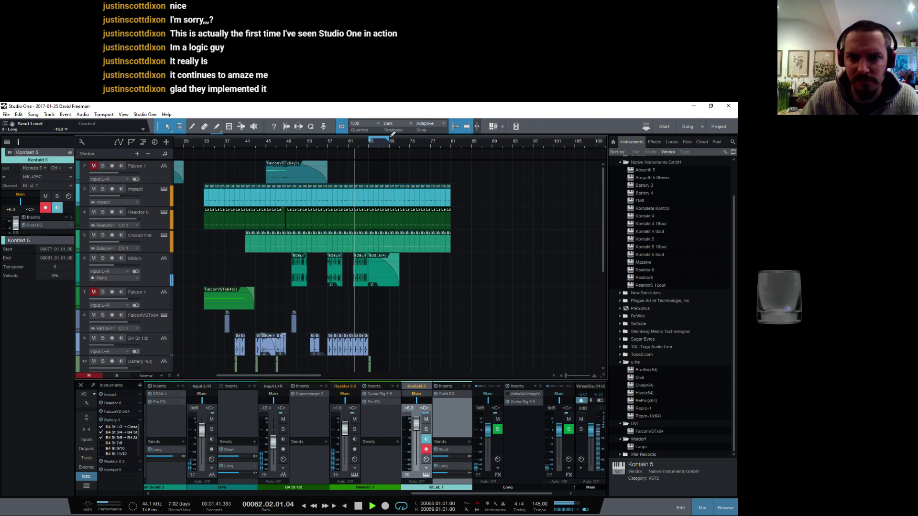
left_click_drag(389, 139, 450, 154)
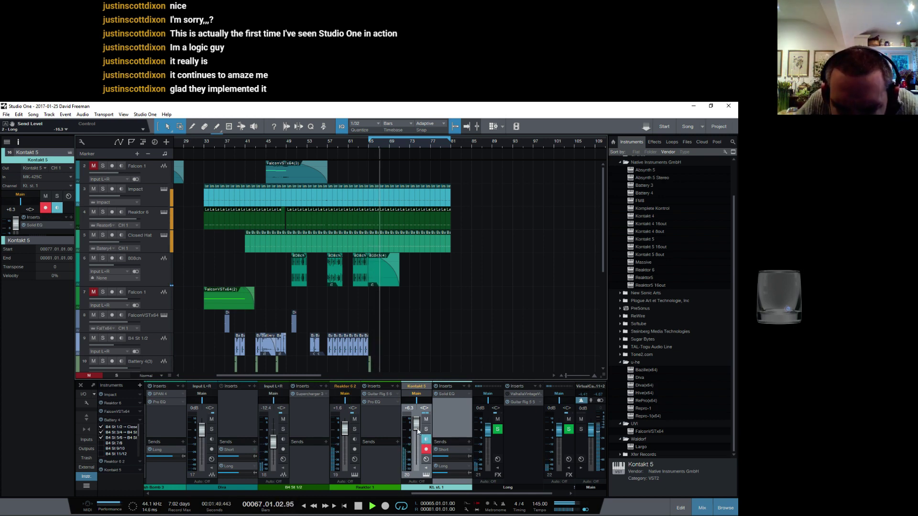
Set the Kontakt 5 channel's volume to +2.0 dB, reduce its Solid EQ LMF gain and set the LF gain to -5.0 dB
left_click_drag(416, 426, 418, 435)
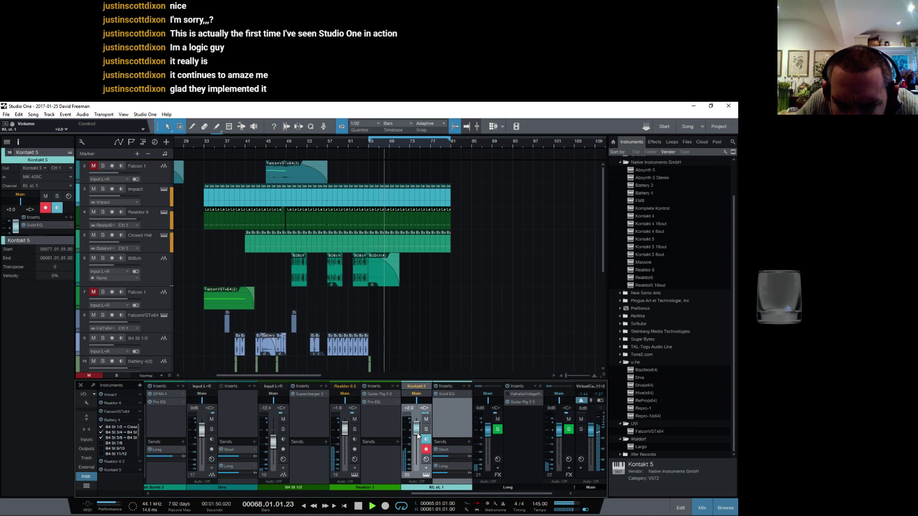
left_click(451, 394)
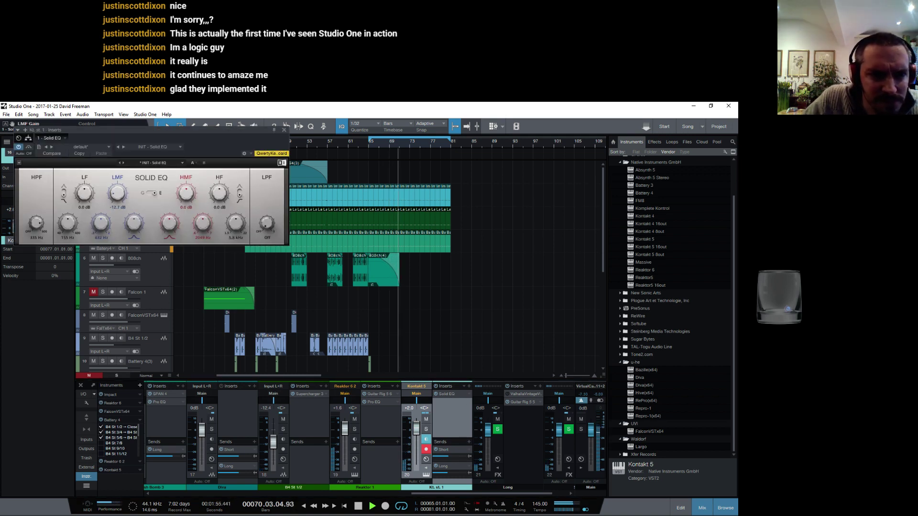
left_click_drag(117, 200, 85, 191)
left_click(284, 130)
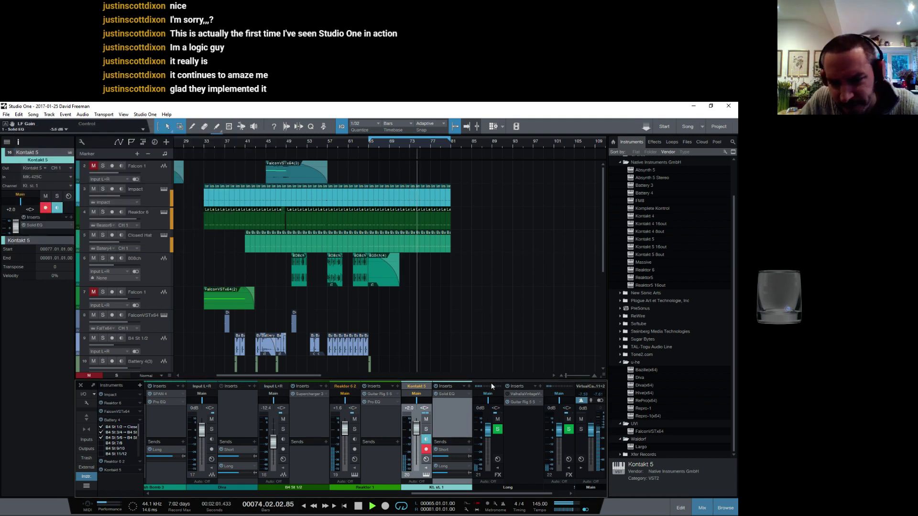
Insert a Pro EQ on the Kontakt 5 channel and enable its low cut with a 48 dB/Oct slope
left_click(469, 387)
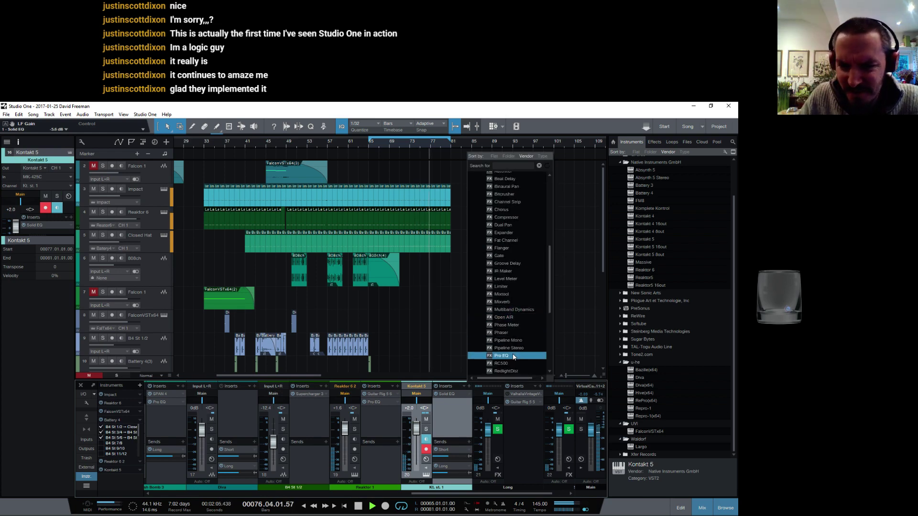
left_click(513, 356)
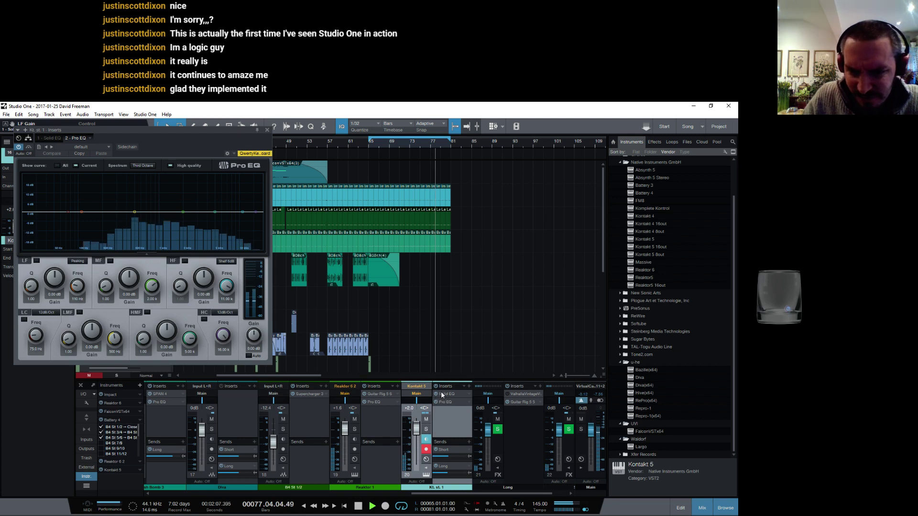
left_click(48, 314)
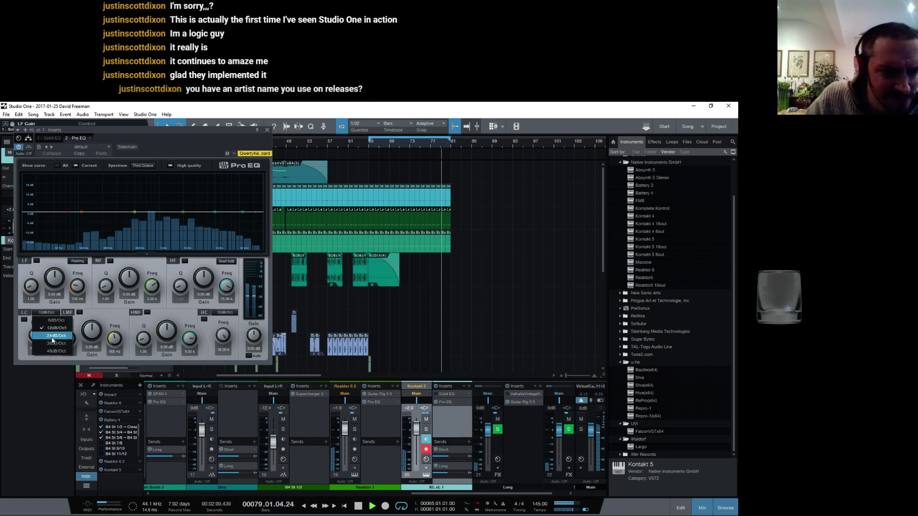
left_click(56, 351)
left_click(24, 319)
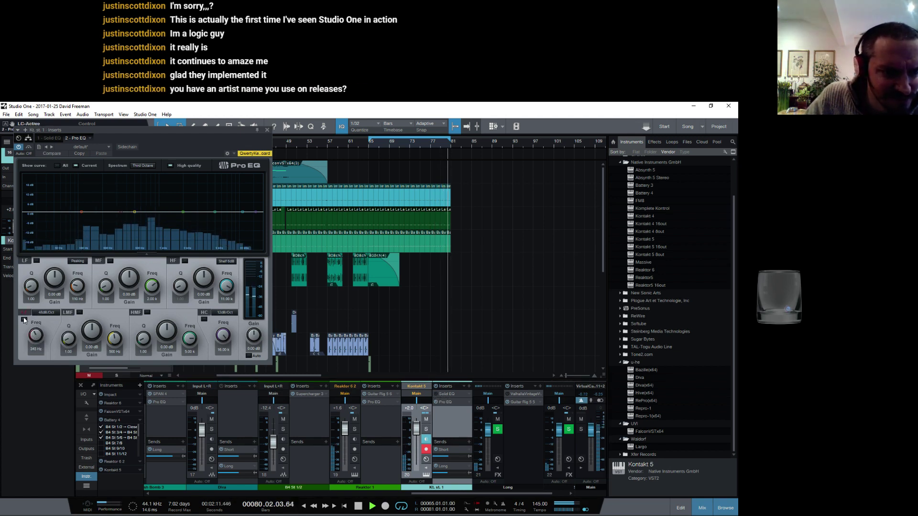
Shape the Pro EQ's lows by changing the LF band to a shelf cut of about 10 dB and cutting the LMF band by about 5 dB
left_click_drag(121, 213, 135, 232)
left_click(78, 262)
left_click(92, 276)
left_click_drag(136, 214, 147, 224)
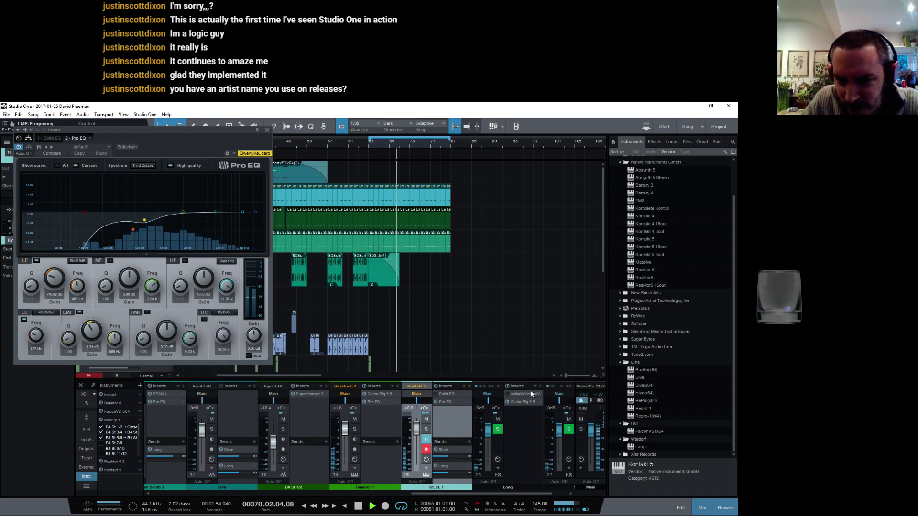
Insert Supercharger ahead of Pro EQ on the Kontakt 5 channel, with Compress raised, Punch on and Dirt off
left_click(468, 386)
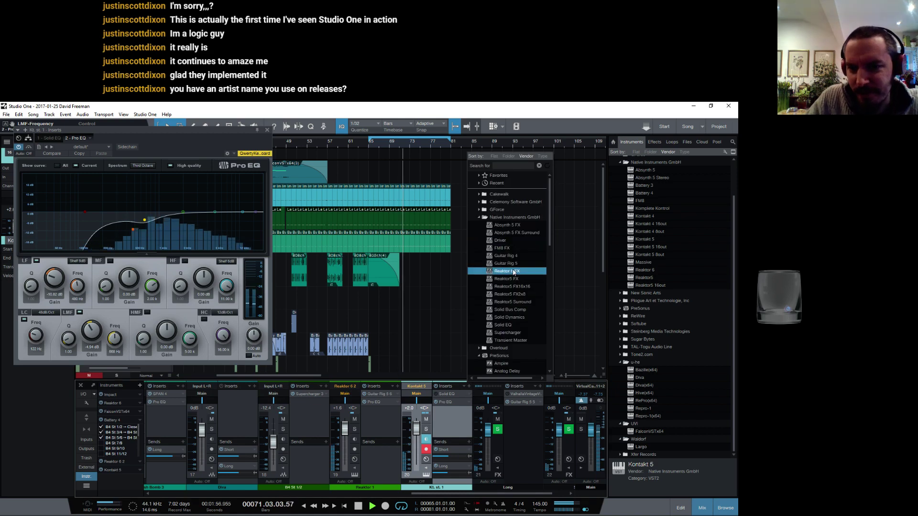
scroll(520, 299, "down", 1)
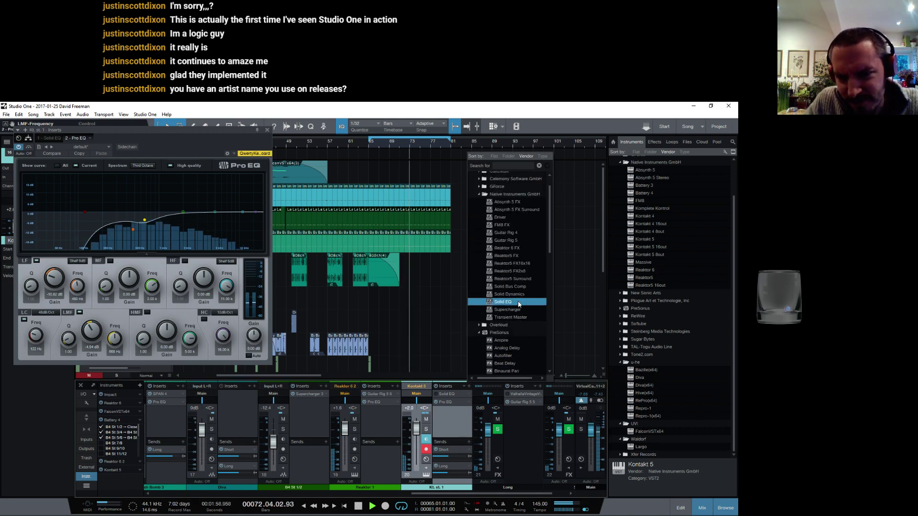
left_click(514, 309)
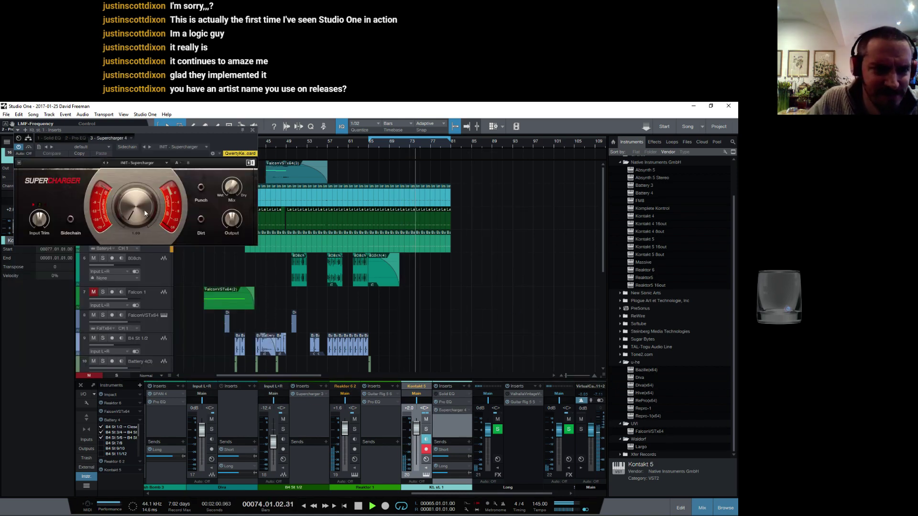
left_click(201, 219)
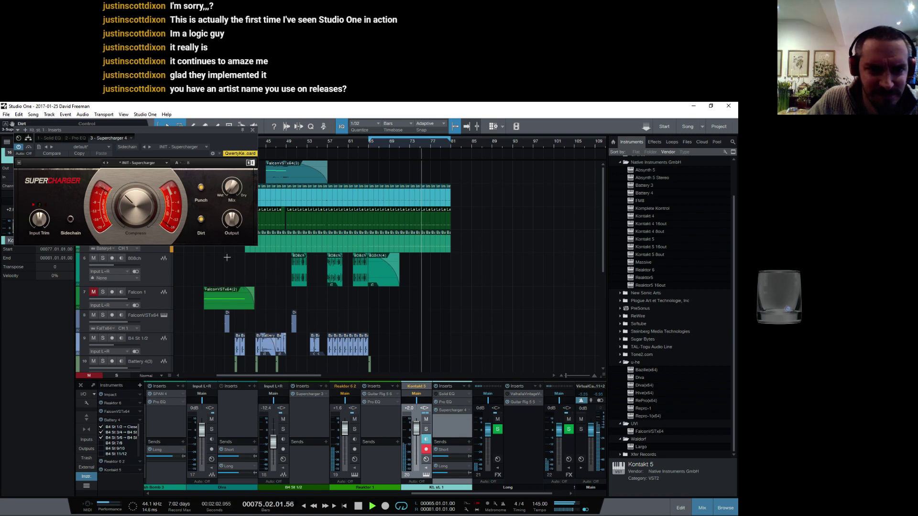
left_click_drag(449, 398, 449, 400)
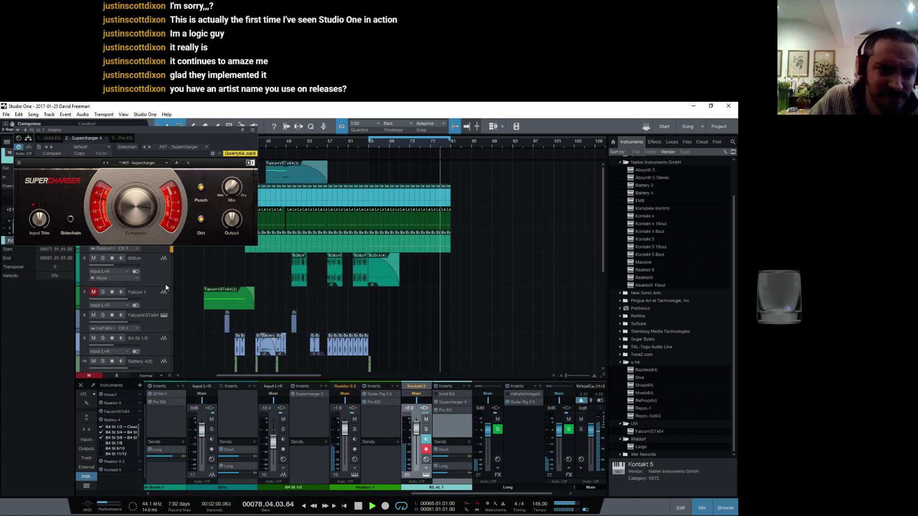
left_click(201, 219)
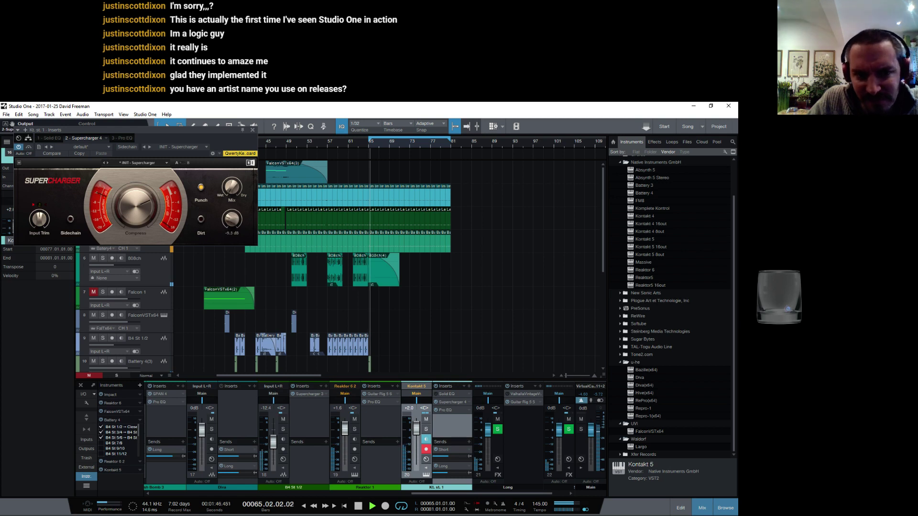
Set the Supercharger's output on the KL st. 1 channel to -5.3 dB and close the plug-in
left_click_drag(232, 219, 232, 213)
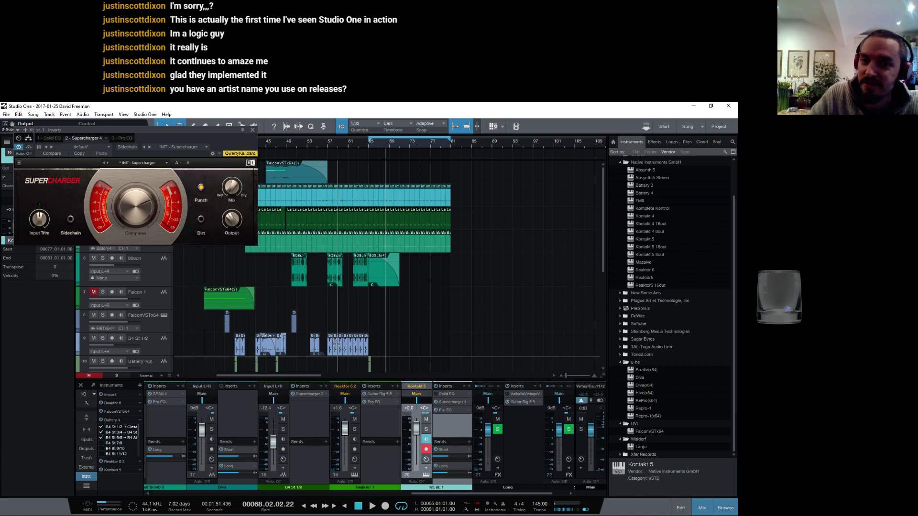
left_click(252, 130)
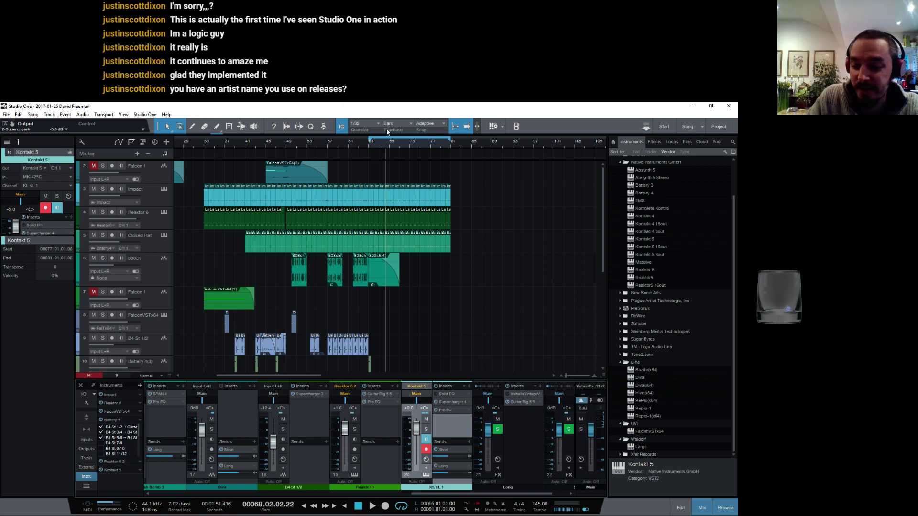
Play the arrangement from bar 49 and view the lower tracks around the looped section
key("space")
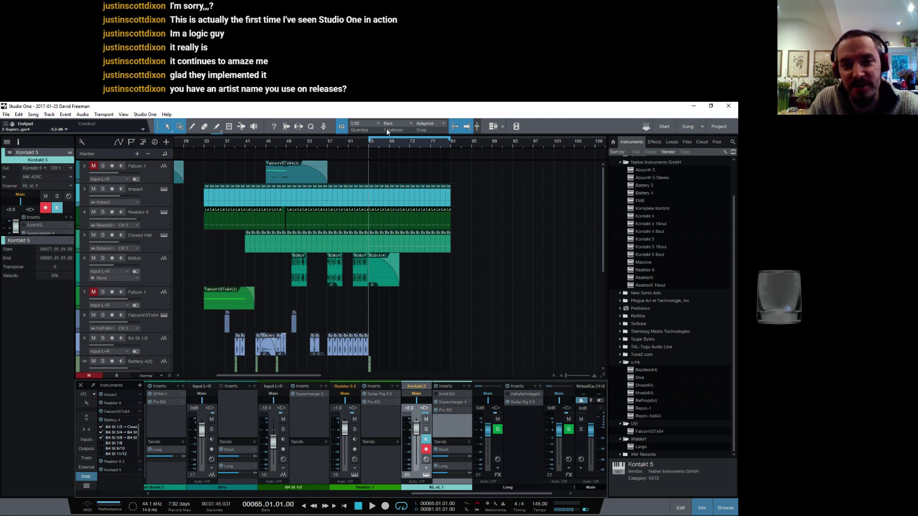
left_click_drag(275, 143, 294, 137)
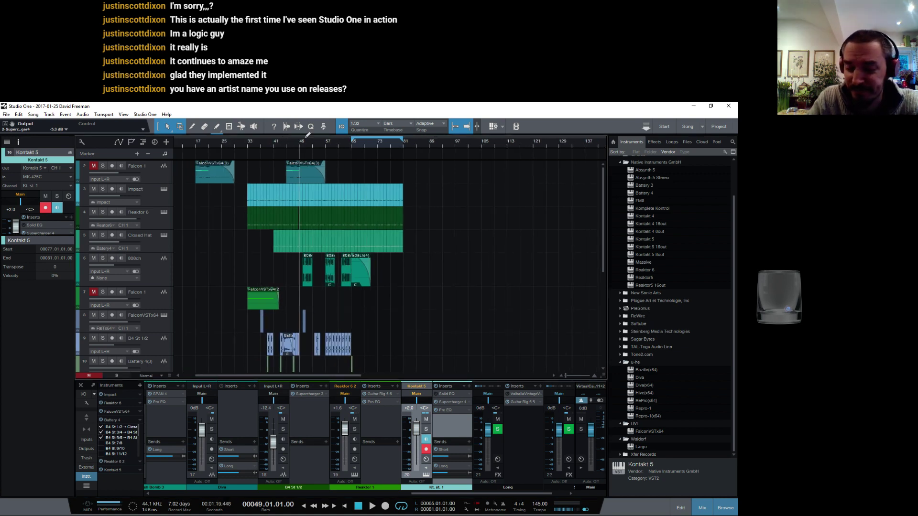
key("space")
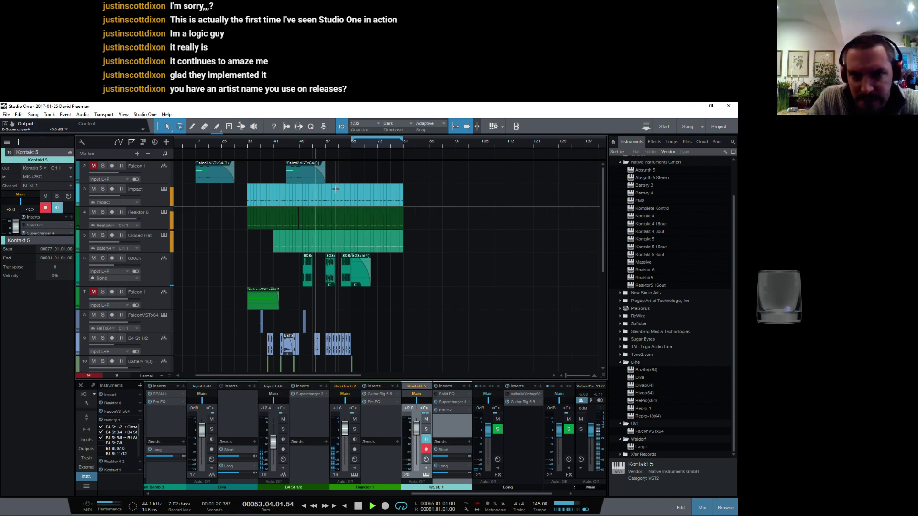
left_click_drag(349, 145, 399, 222)
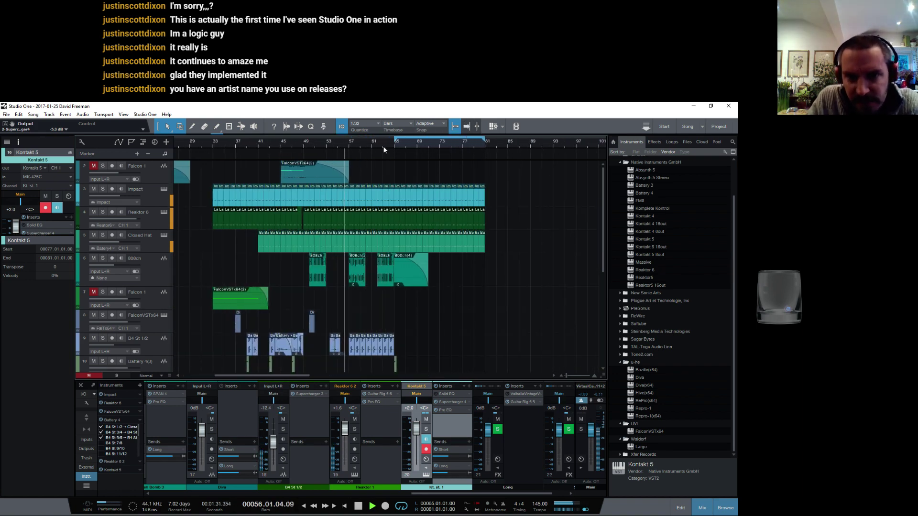
left_click_drag(378, 149, 372, 153)
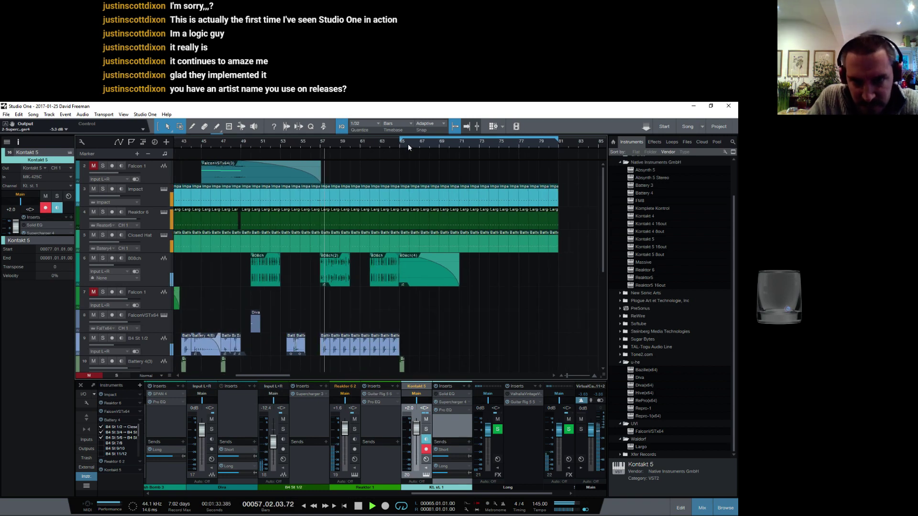
scroll(437, 254, "down", 5)
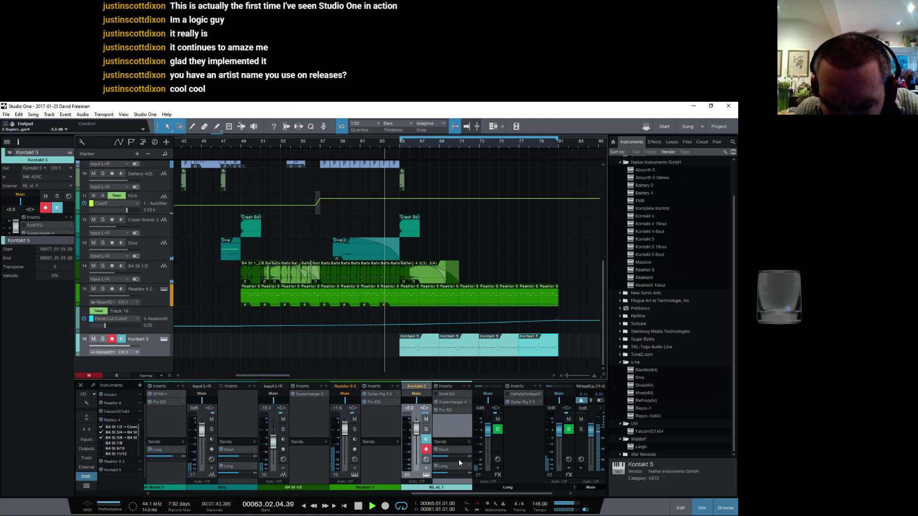
Lower the KL st. 1 channel volume to -3.2 dB and insert the PreSonus Analog Delay after its Pro EQ
left_click(464, 387)
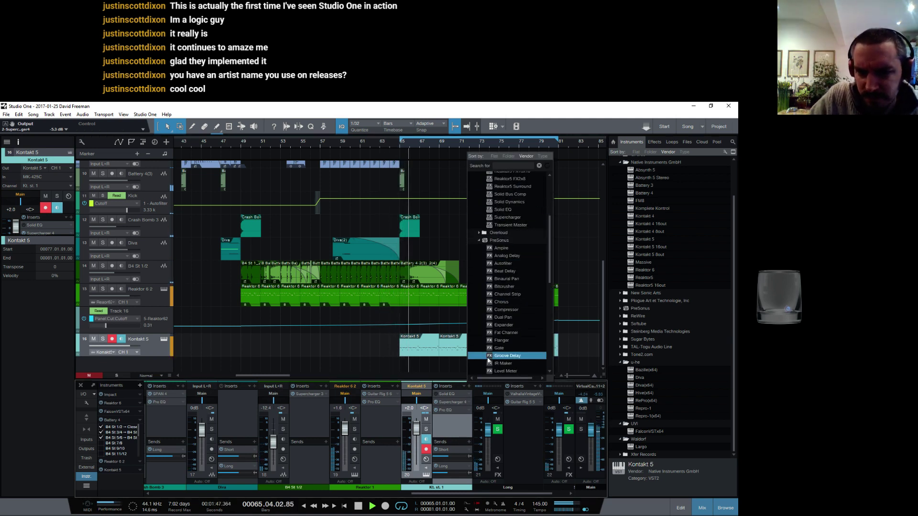
left_click_drag(414, 429, 415, 437)
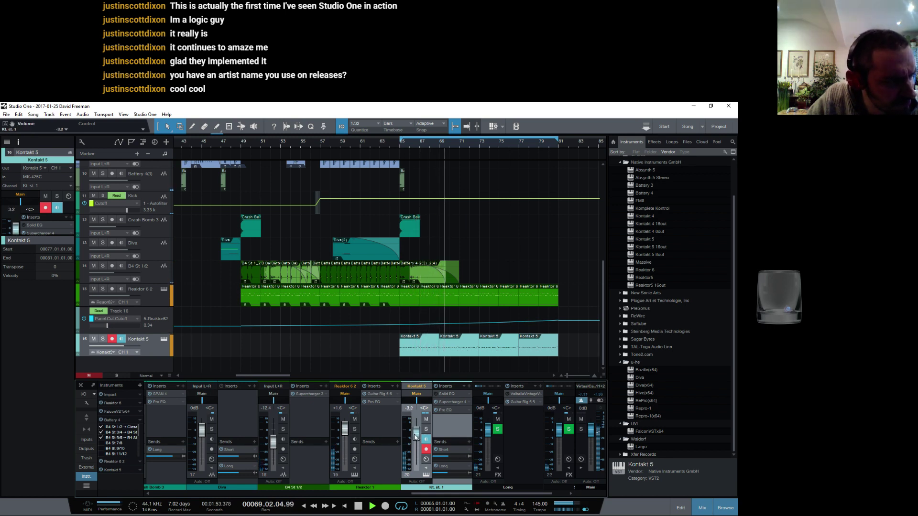
left_click(468, 387)
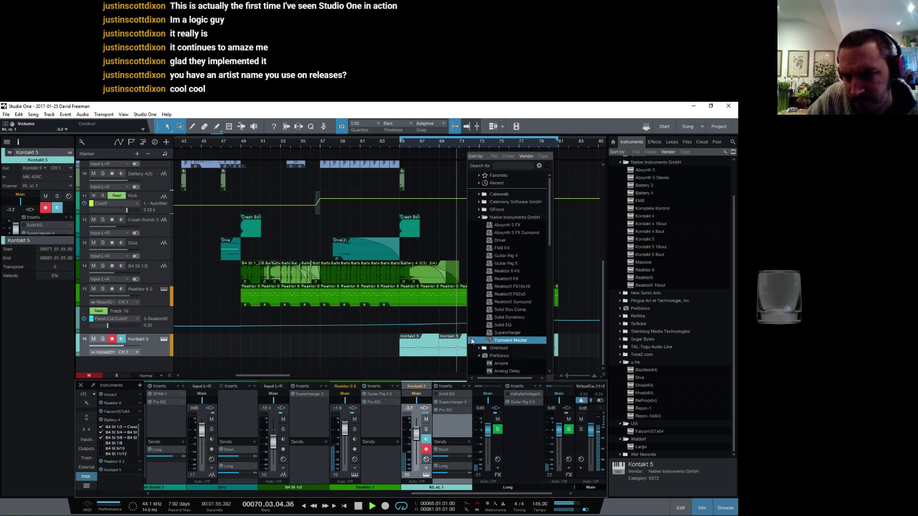
scroll(512, 268, "down", 3)
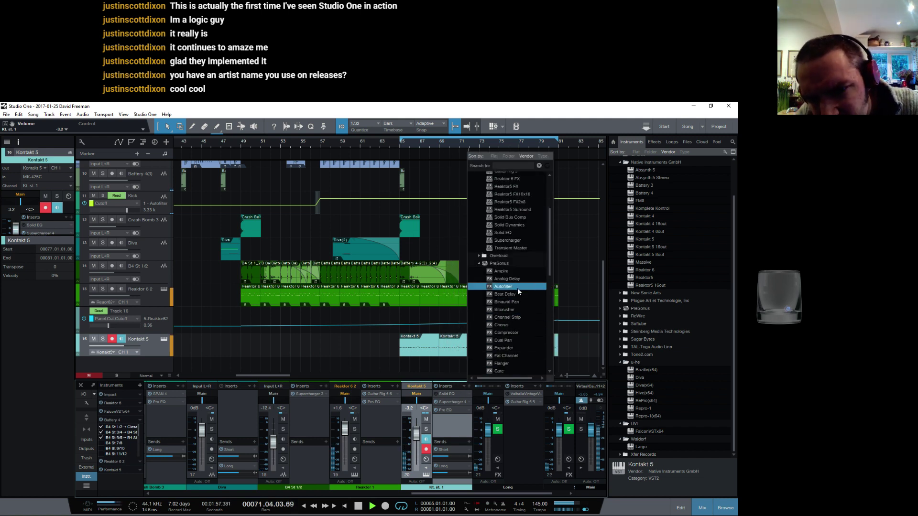
left_click(519, 287)
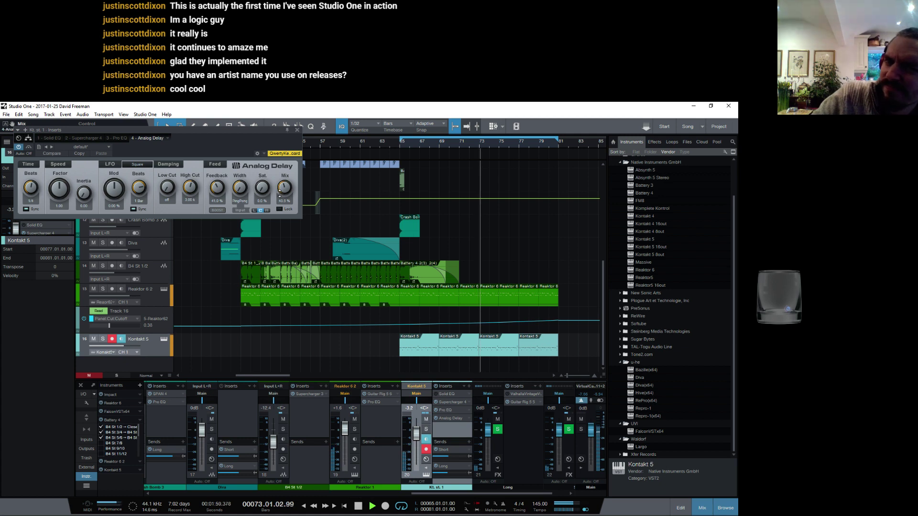
Raise the Analog Delay's feedback, set its width to PP 82 %, and bring the KL st. 1 channel volume to +0.9 dB
left_click_drag(217, 188, 223, 188)
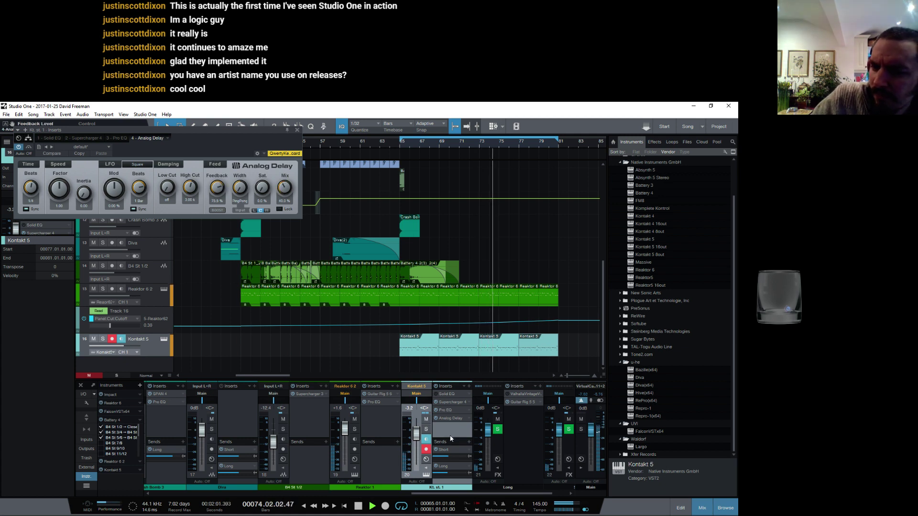
left_click_drag(417, 437, 417, 430)
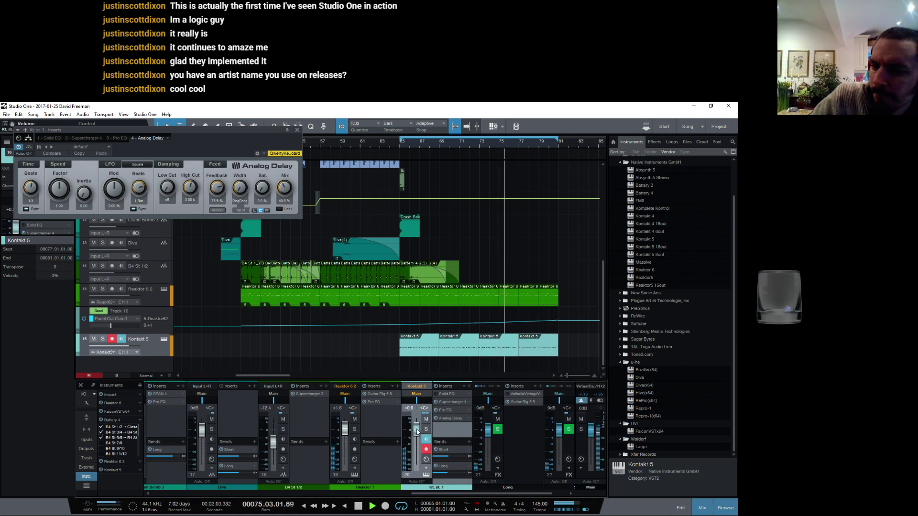
left_click_drag(282, 188, 281, 198)
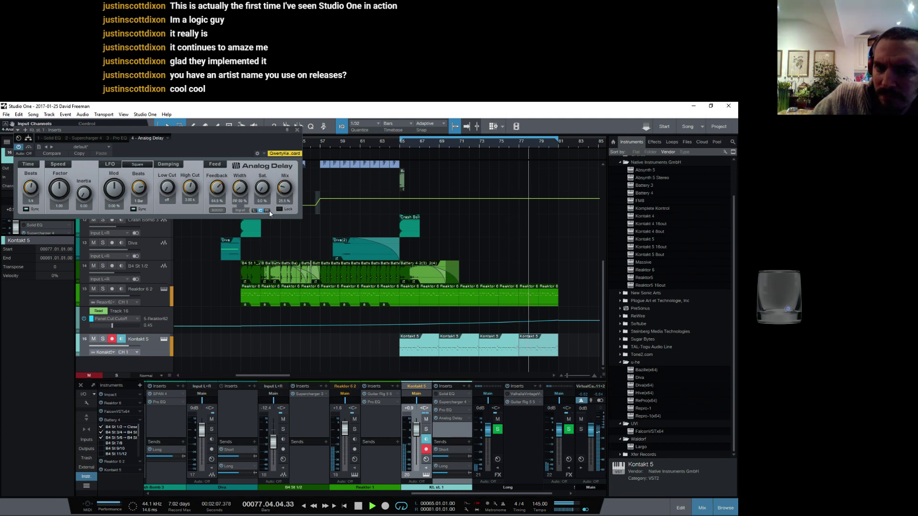
left_click(297, 130)
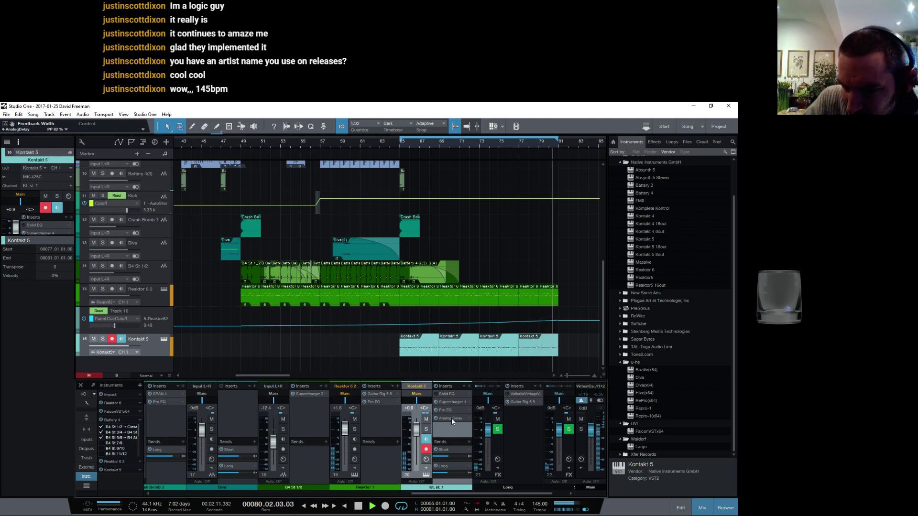
Set the Analog Delay's time to 1/8 D beats and its mix to 38 %, close it and save the song
left_click(451, 418)
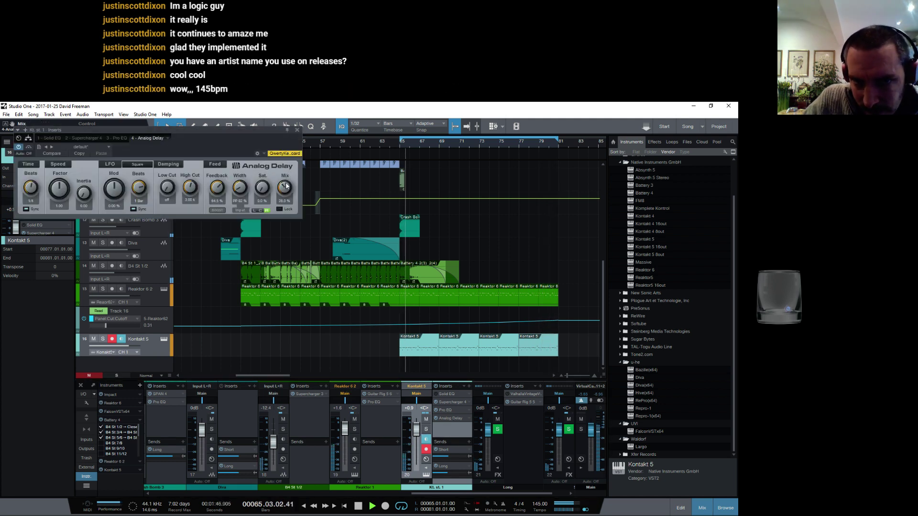
left_click_drag(286, 186, 284, 187)
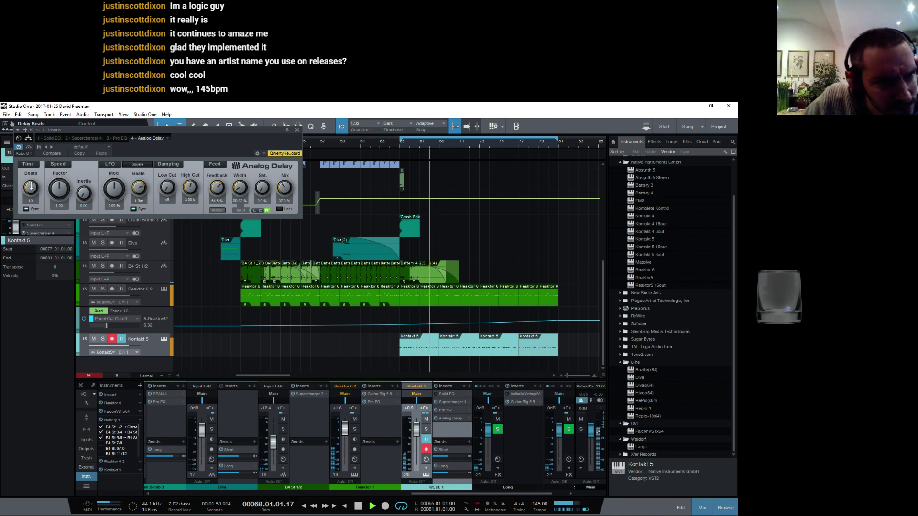
scroll(286, 190, "up", 1)
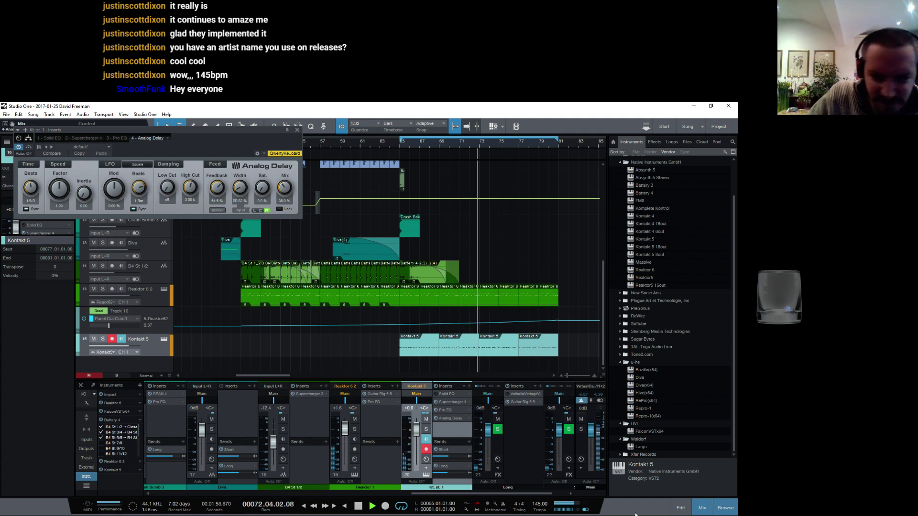
left_click(297, 129)
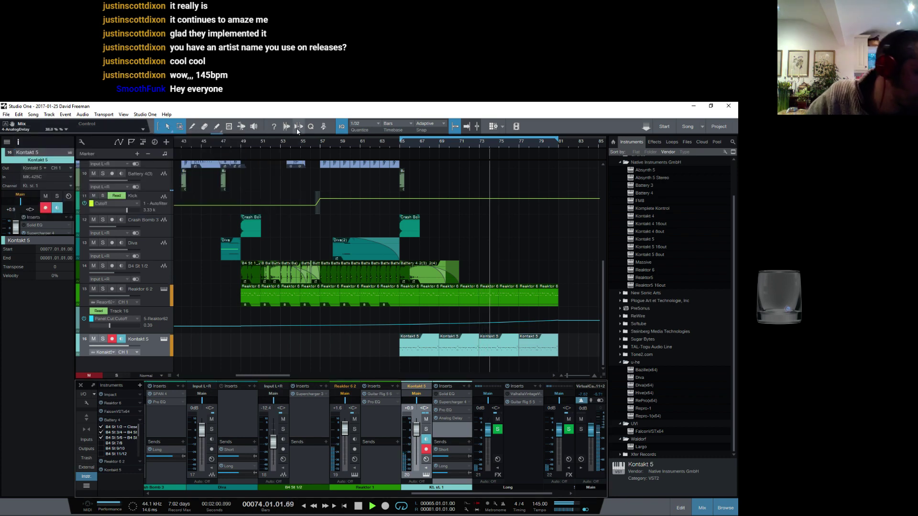
key("ctrl+s")
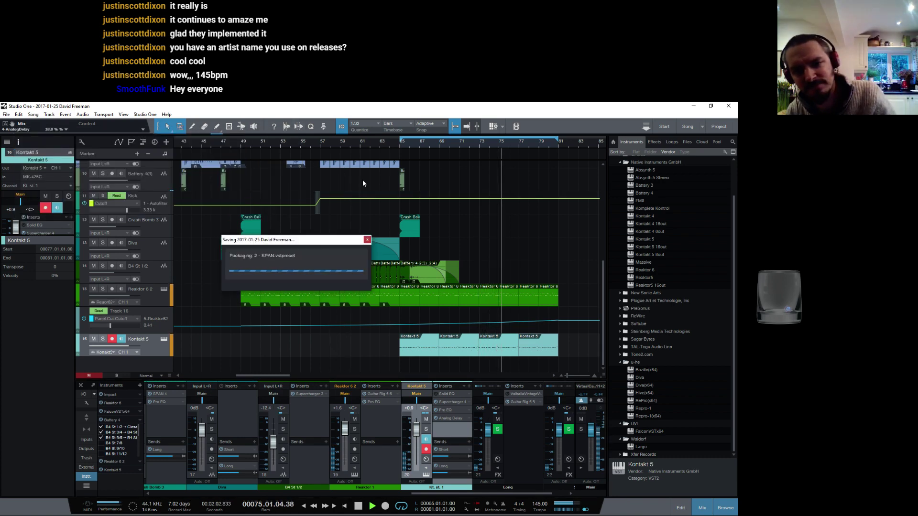
Play the arrangement from bar 49, review the upper and lower tracks, and save the song
left_click_drag(440, 144, 423, 134)
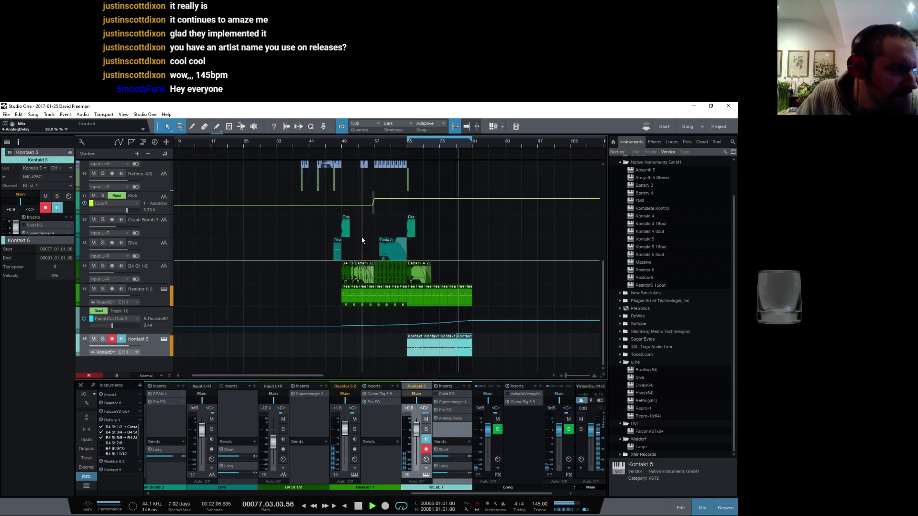
left_click(342, 143)
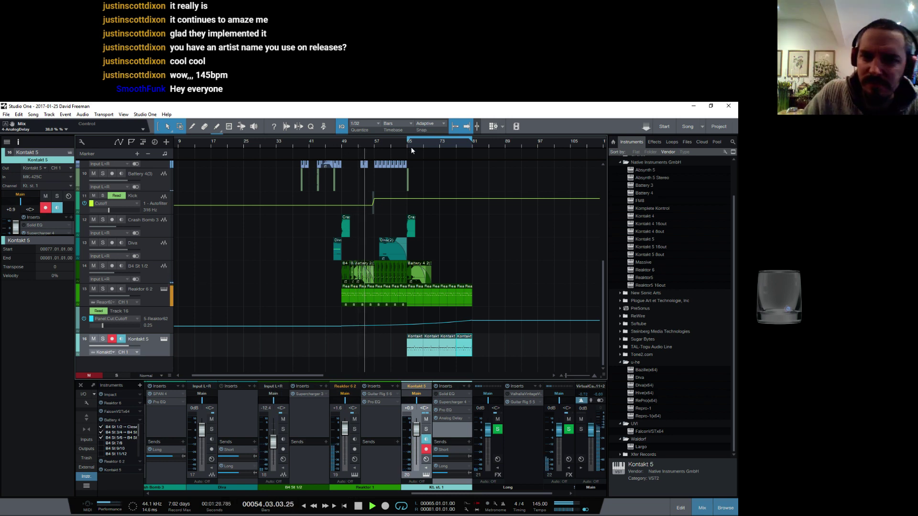
left_click_drag(455, 142, 476, 149)
key("ctrl+s")
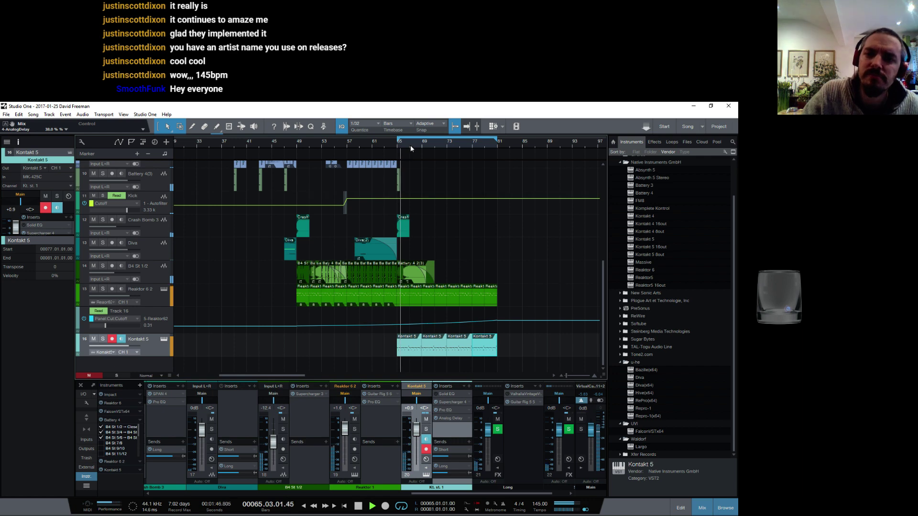
scroll(330, 191, "up", 6)
scroll(330, 191, "down", 1)
scroll(332, 195, "up", 1)
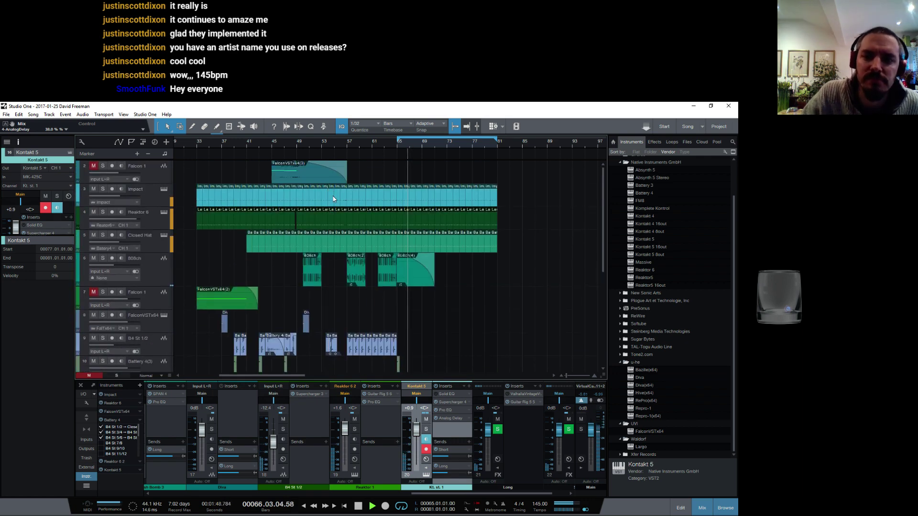
mouse_move(347, 147)
left_mouse_down()
mouse_move(335, 154)
mouse_move(346, 142)
left_mouse_up()
scroll(389, 258, "down", 6)
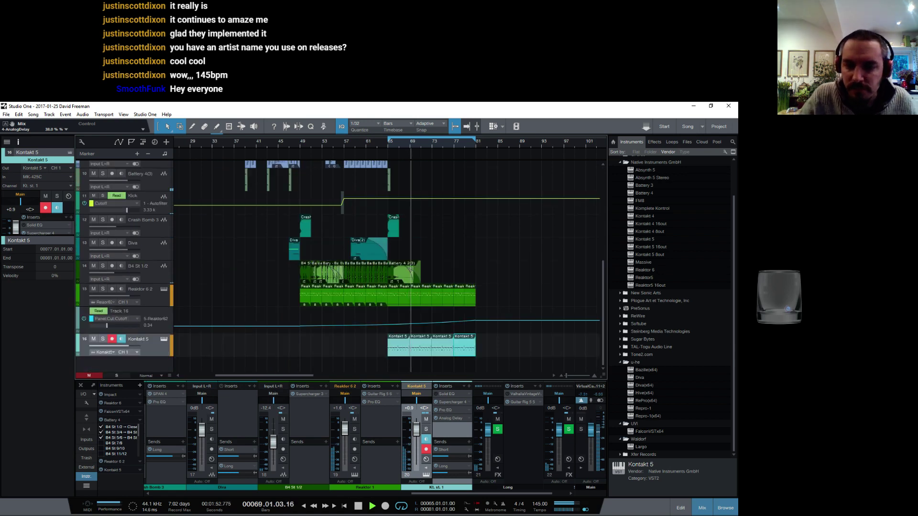
key("ctrl+s")
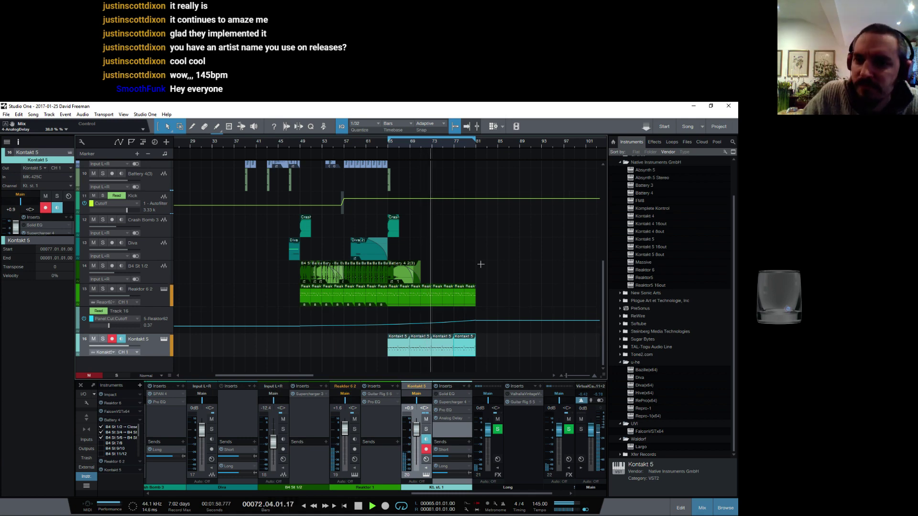
Stop playback and examine all tracks of the arrangement, focusing on the section from bar 65 to 81
scroll(481, 253, "up", 5)
scroll(464, 260, "down", 5)
scroll(462, 263, "up", 3)
scroll(462, 263, "down", 5)
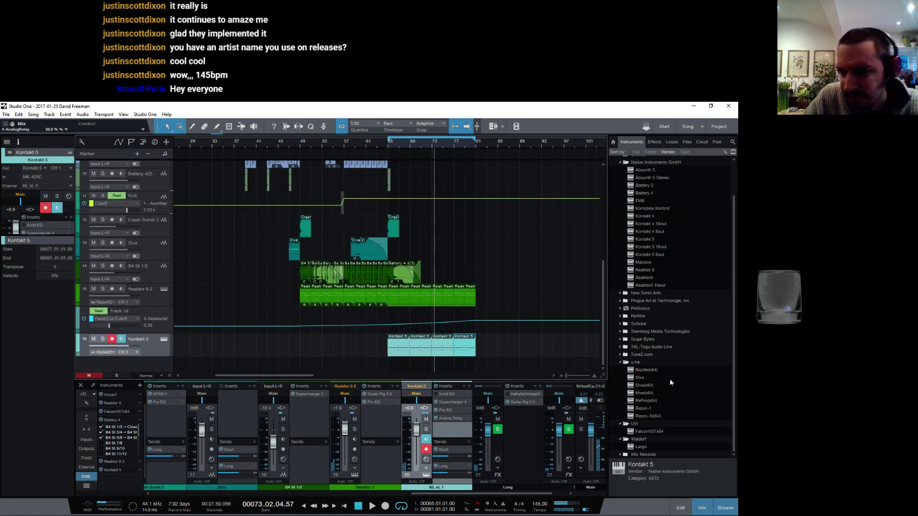
scroll(398, 238, "up", 2)
scroll(398, 238, "up", 5)
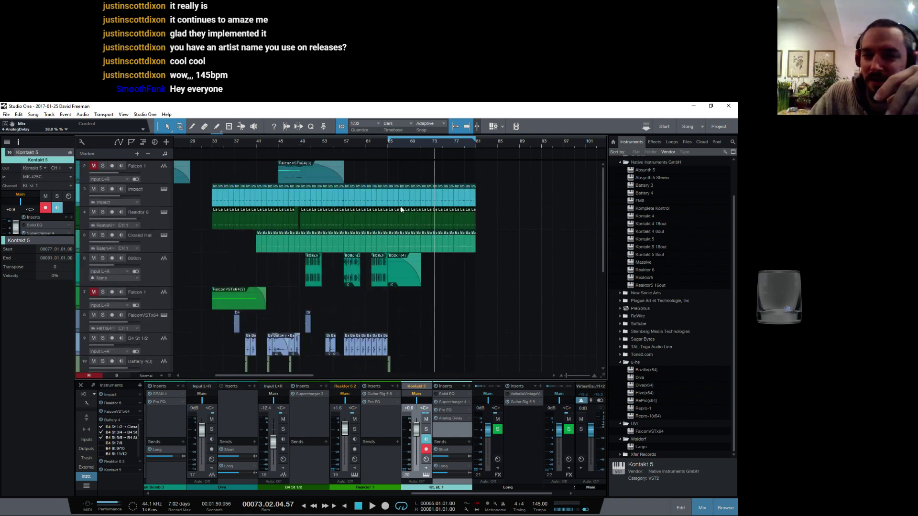
scroll(468, 150, "down", 3)
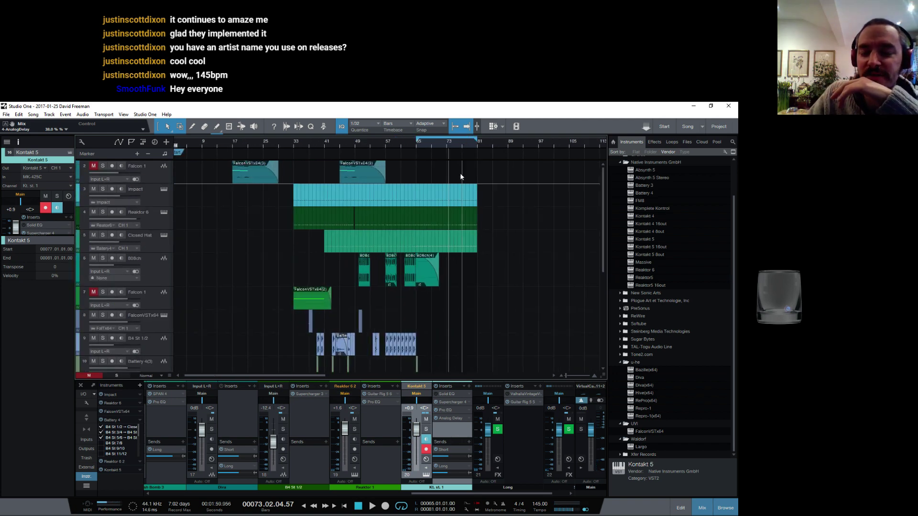
scroll(445, 148, "up", 3)
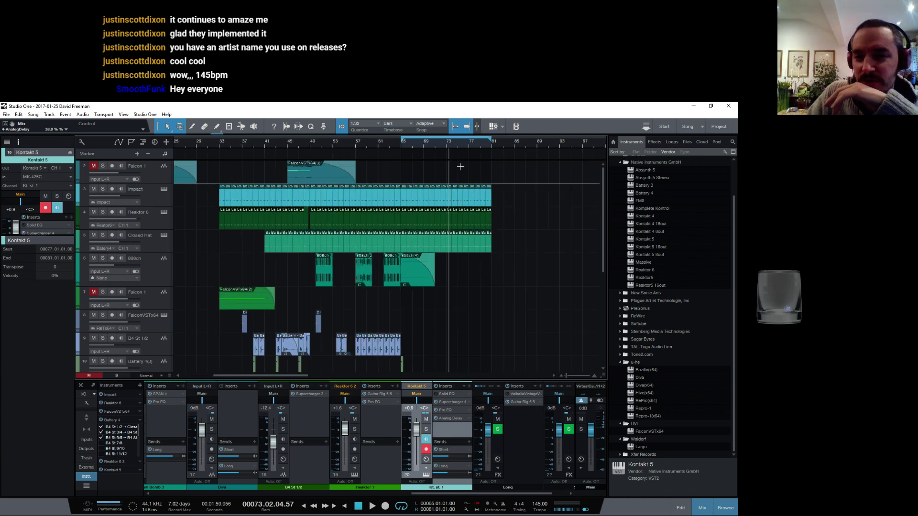
scroll(442, 155, "up", 3)
scroll(440, 163, "down", 5)
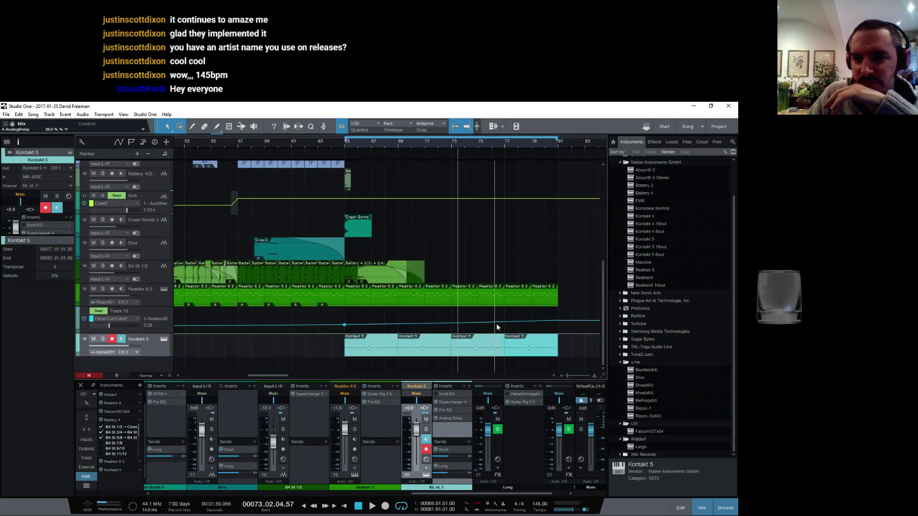
Add a FalconVSTx64 instrument track and display the instrument's tree view
left_click_drag(650, 432, 440, 373)
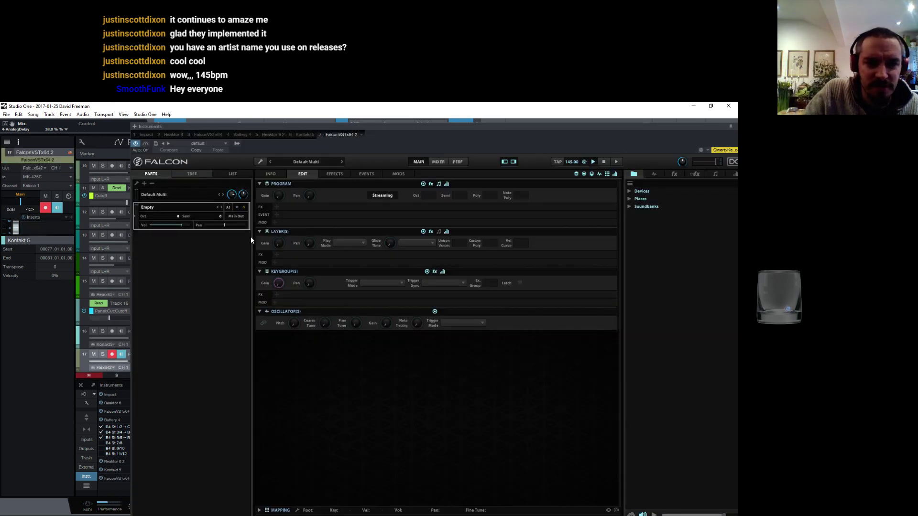
left_click(192, 173)
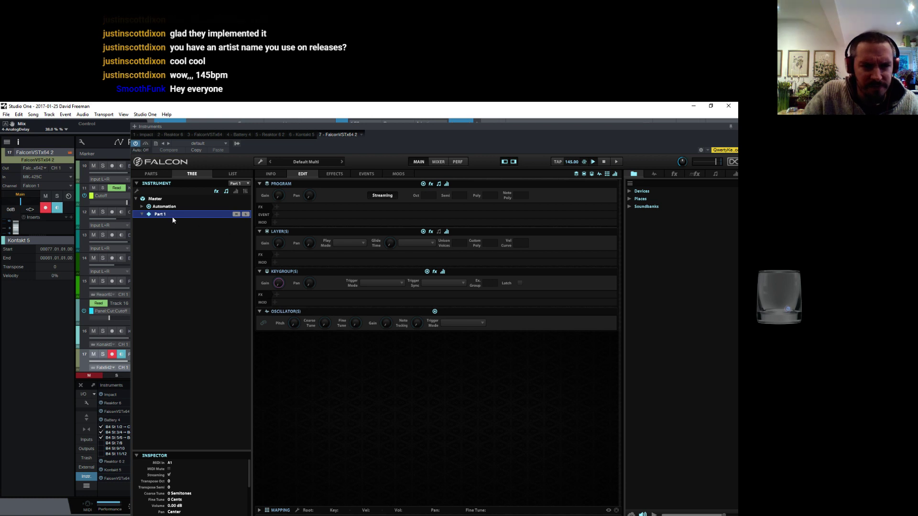
Add a new program to Part 1 and add a layer to that program
right_click(166, 214)
left_click(193, 244)
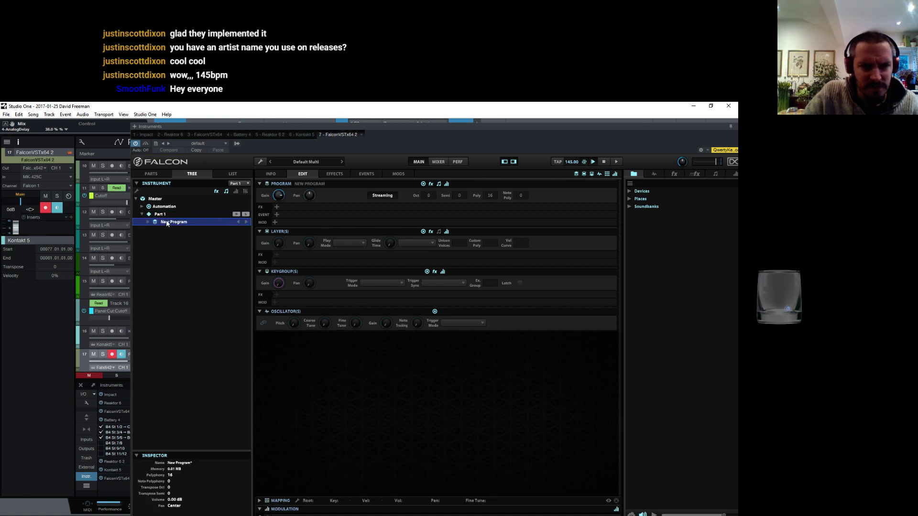
right_click(193, 234)
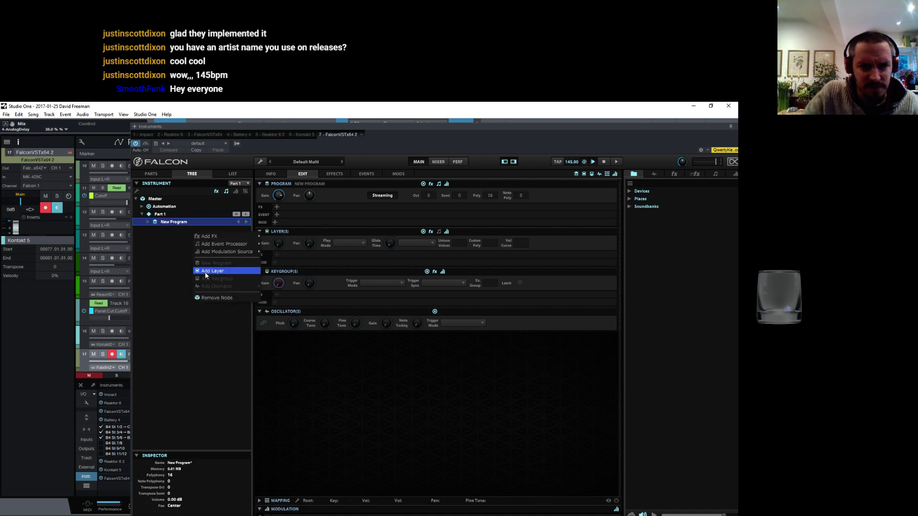
left_click(208, 270)
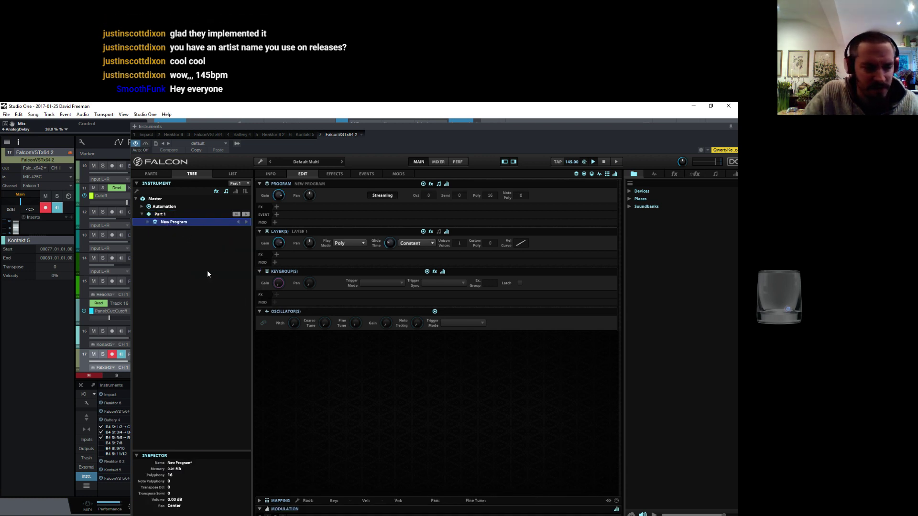
right_click(172, 222)
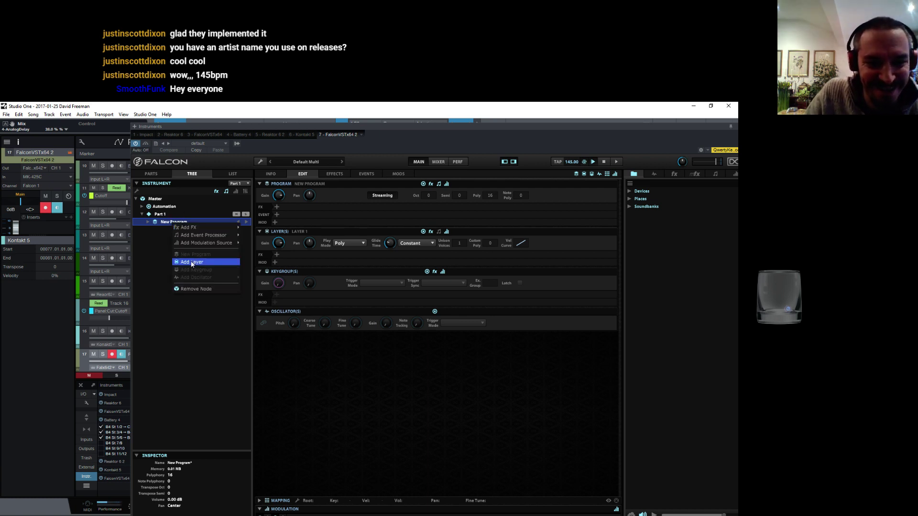
left_click(192, 262)
left_click(147, 222)
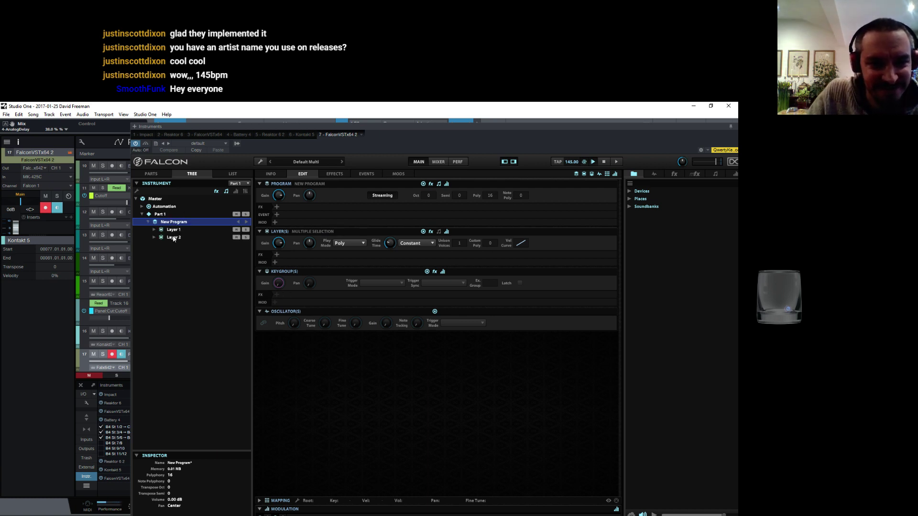
left_click(172, 238)
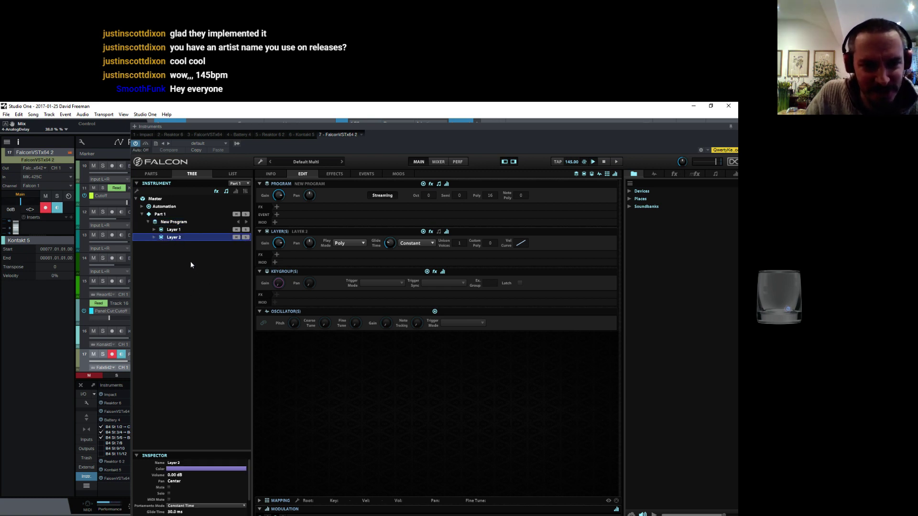
right_click(192, 238)
left_click(211, 303)
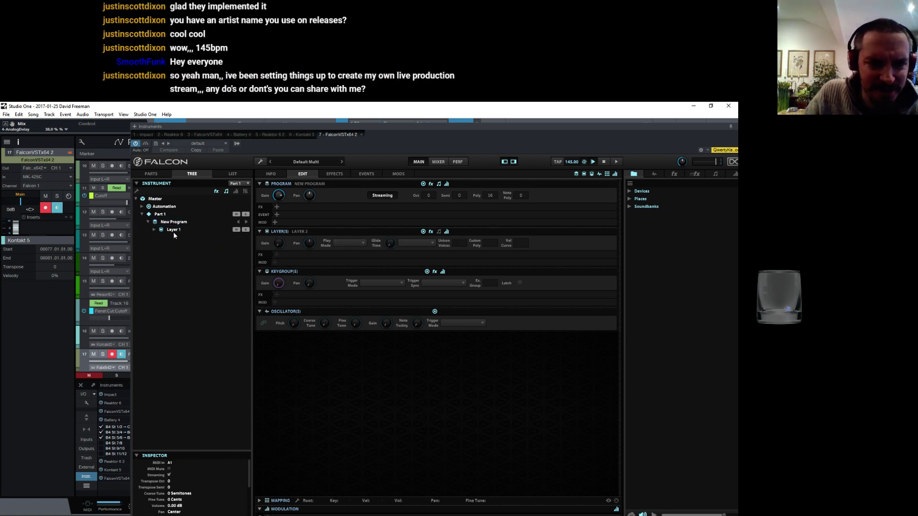
Add a keygroup to Layer 1 of the new program
left_click(173, 231)
right_click(178, 234)
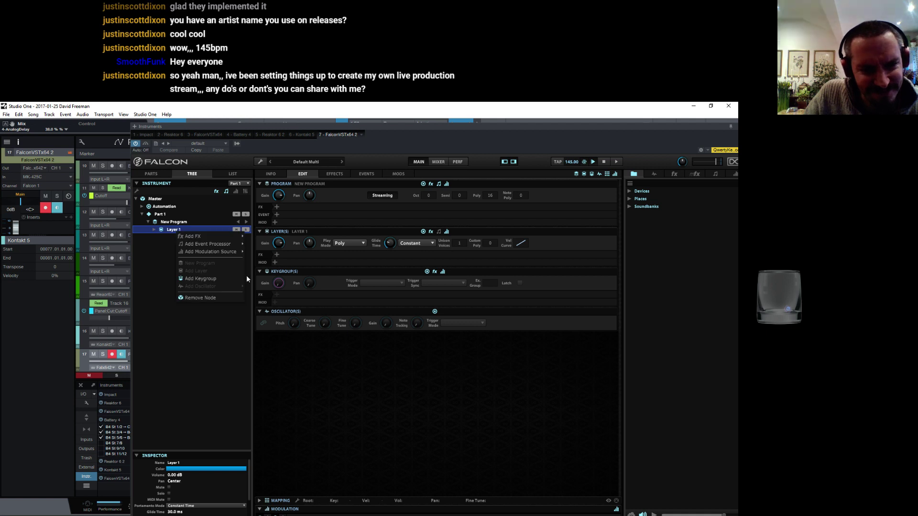
left_click(205, 297)
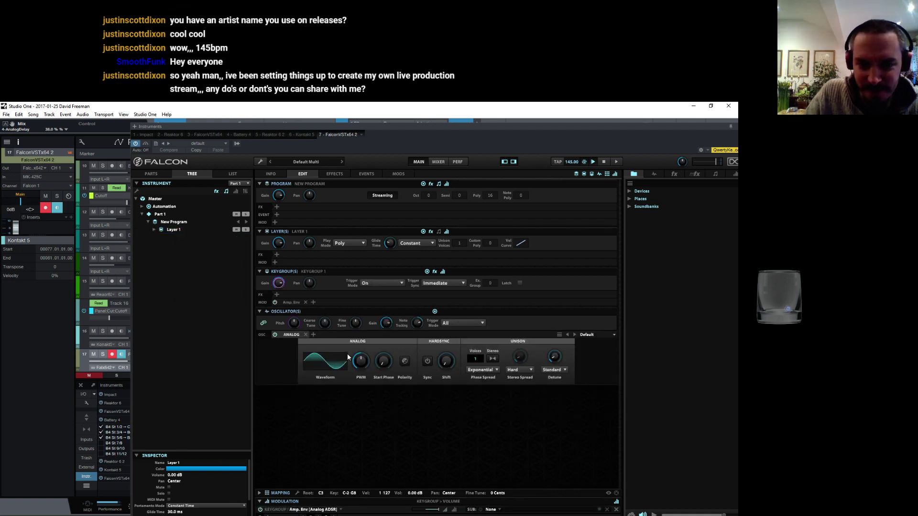
Replace the keygroup's Analog oscillator with an IRCAM Multi Granular oscillator
left_click(306, 335)
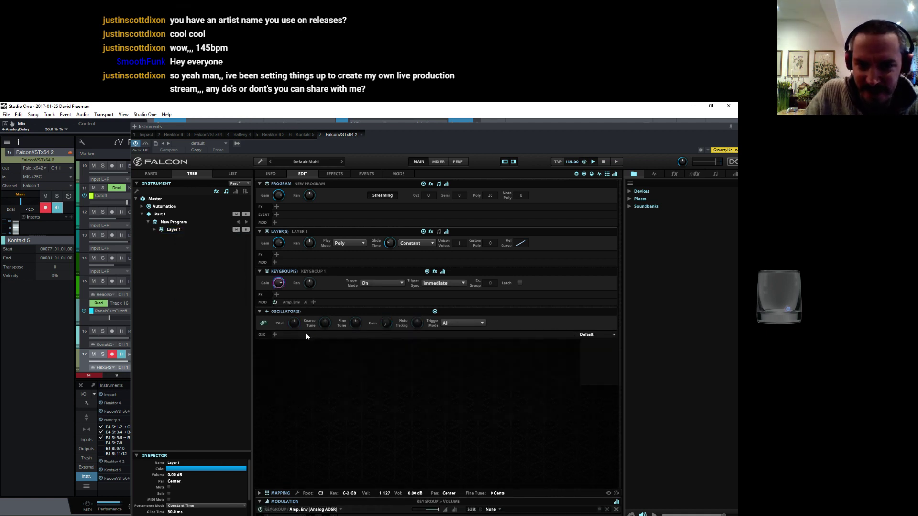
left_click(630, 208)
left_click(654, 175)
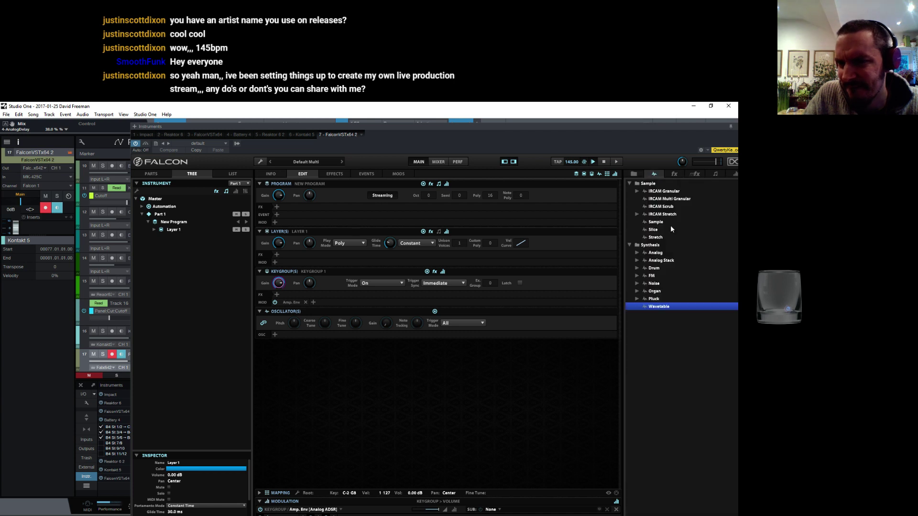
left_click_drag(672, 199, 400, 336)
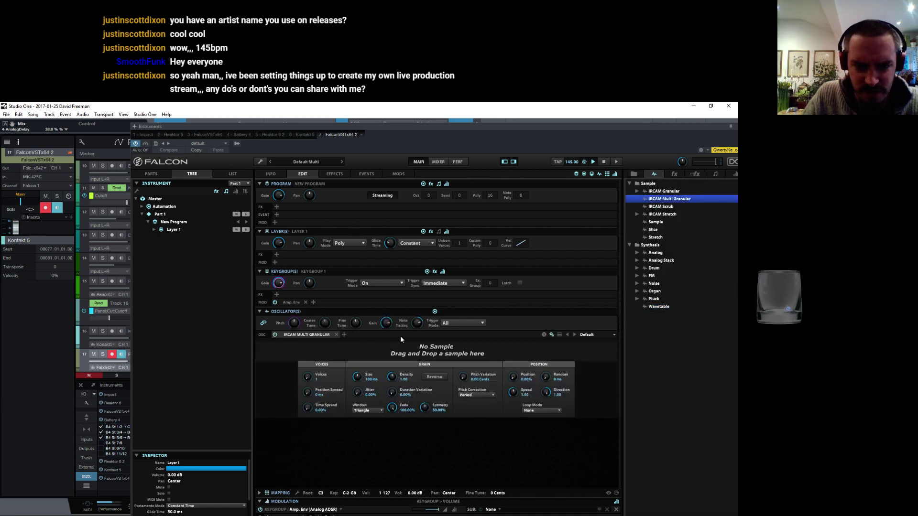
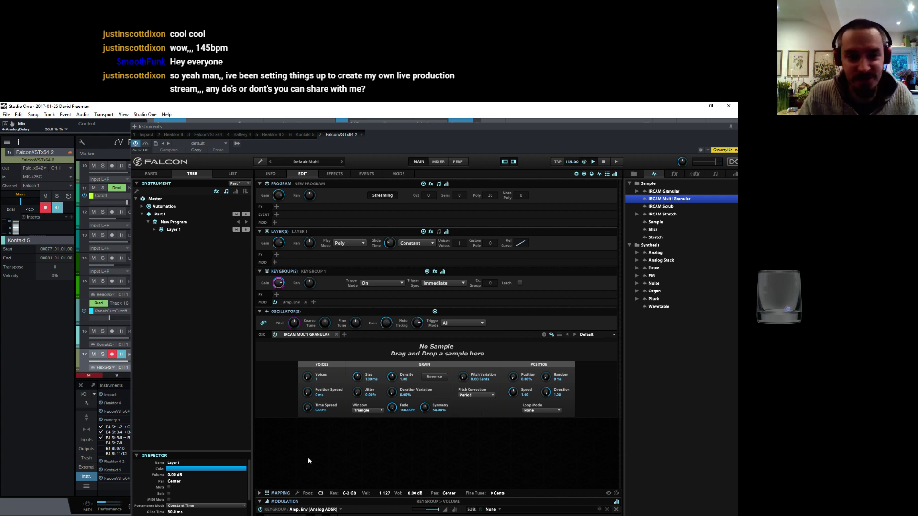
Switch to File Explorer and open the AquasonicOneShots folder inside Komplete Library on Storage (D:)
mouse_move(201, 513)
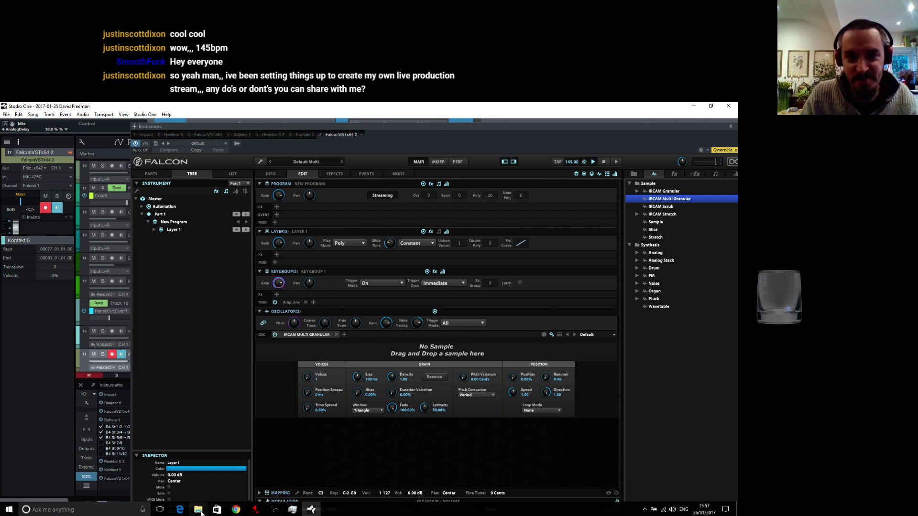
left_click(201, 513)
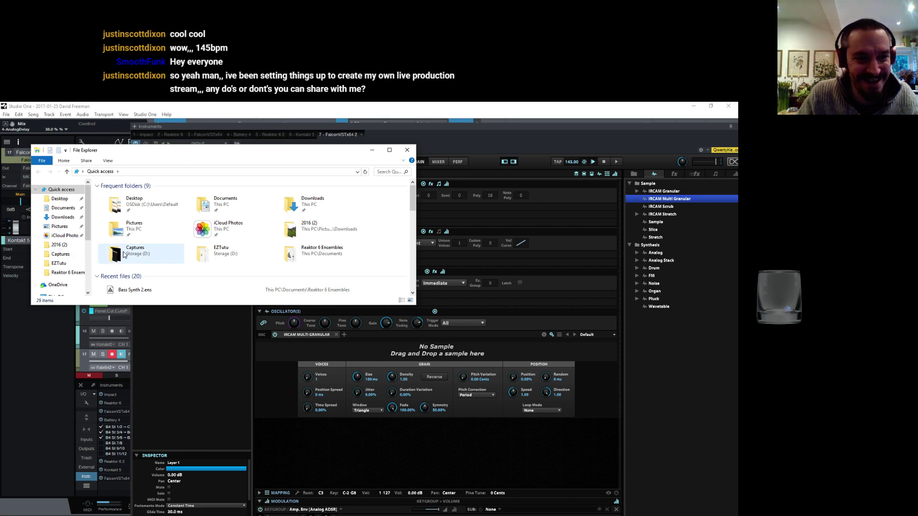
double_click(123, 254)
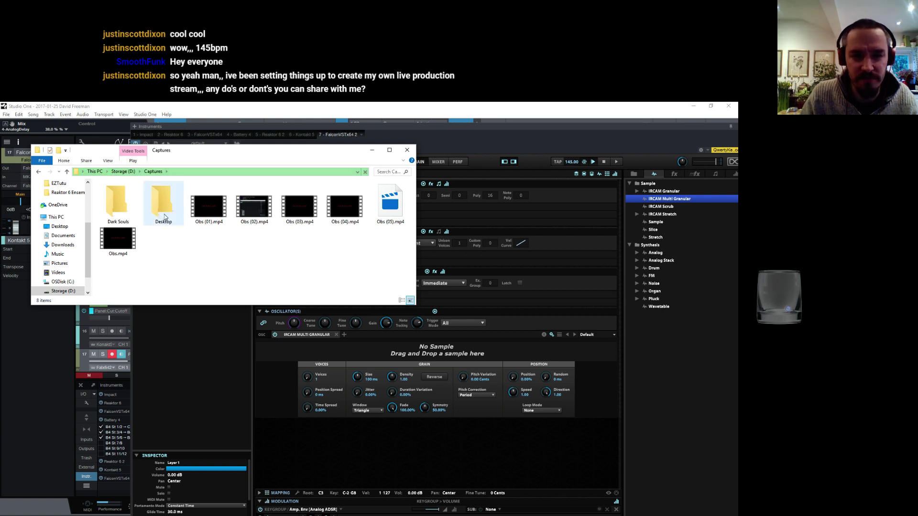
scroll(60, 268, "down", 2)
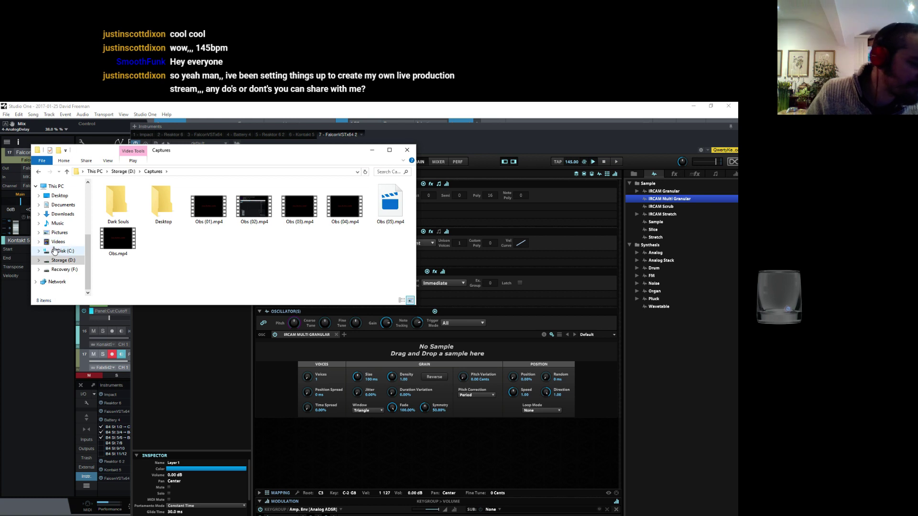
left_click(75, 264)
left_click(133, 213)
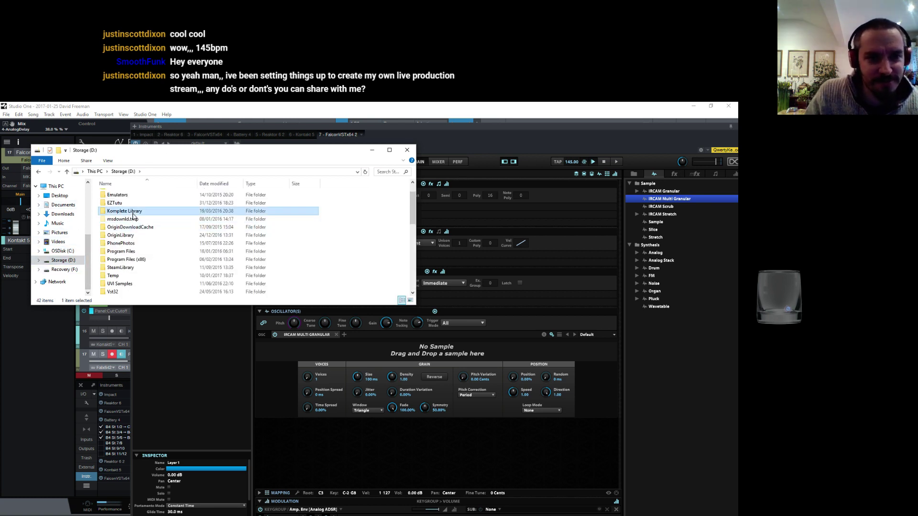
double_click(132, 213)
double_click(142, 224)
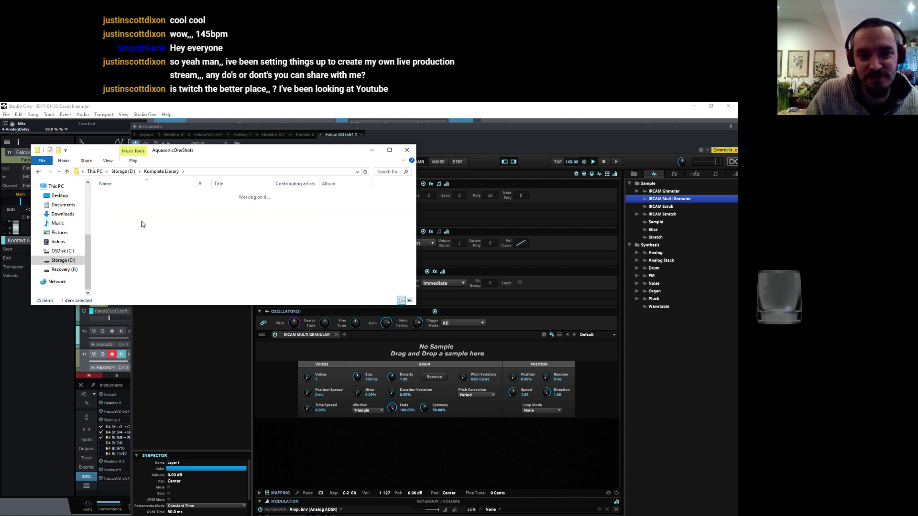
Load AquasonicHits-0039.wav into the Multi Granular oscillator and close File Explorer
scroll(144, 230, "down", 10)
left_click(159, 242)
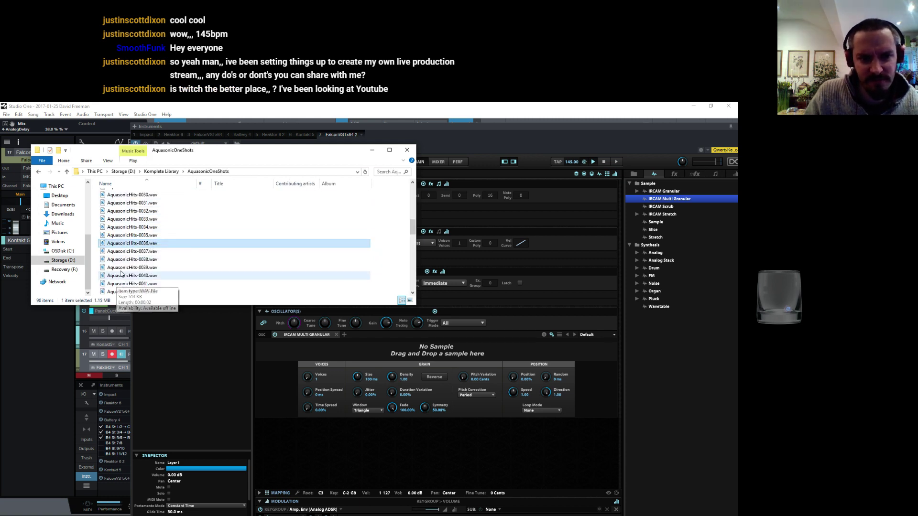
scroll(122, 273, "down", 1)
left_click_drag(132, 251, 440, 353)
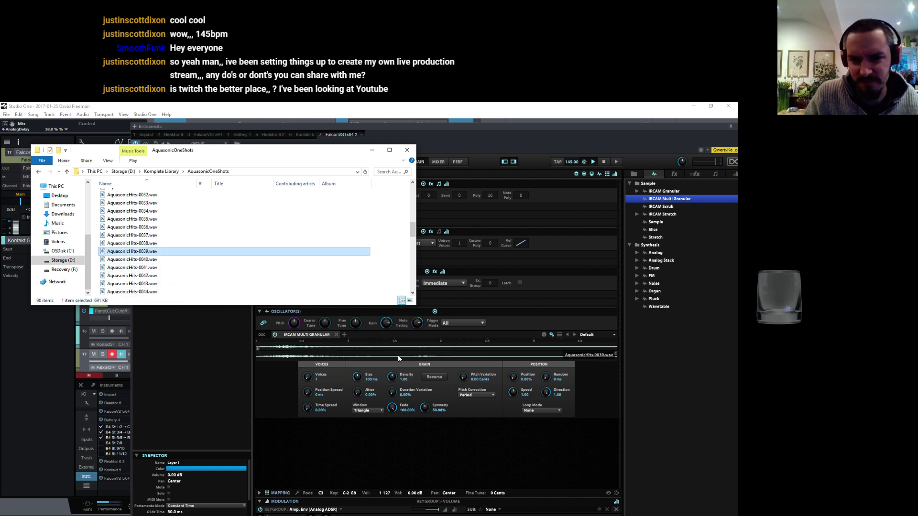
left_click(407, 149)
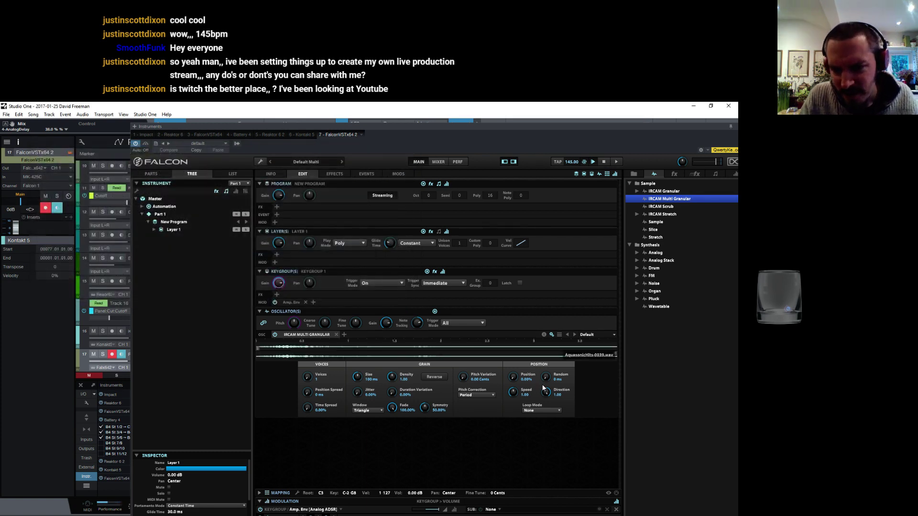
Set the granular oscillator's speed to 0.00, voices to 8, position spread to about 738 us and grain density to 10.00
left_click(513, 392)
left_click_drag(513, 377, 516, 394)
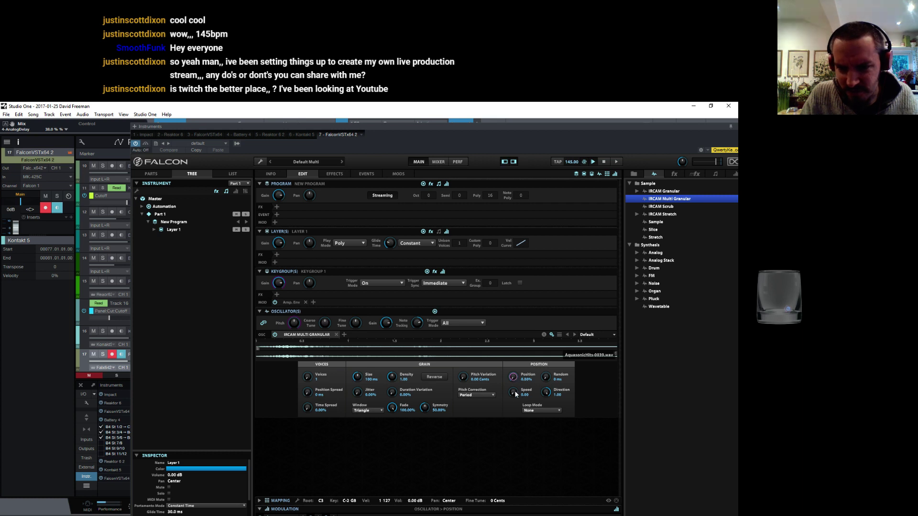
mouse_move(308, 379)
left_mouse_down()
mouse_move(314, 371)
mouse_move(314, 396)
left_mouse_up()
left_click_drag(398, 379, 385, 399)
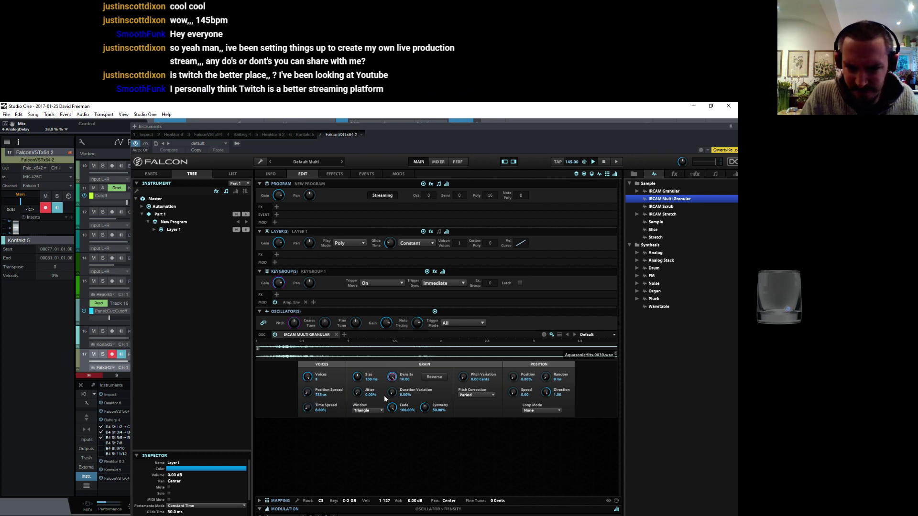
Choose the Hanning window, enlarge the grain size, and add about 5.2 % jitter, 1.6 % duration variation and slight random position
left_click(380, 409)
left_click(370, 426)
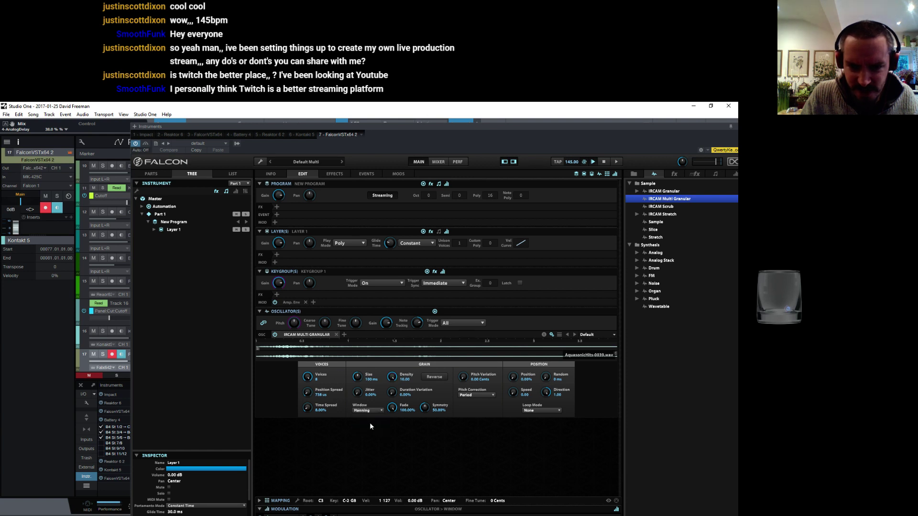
left_click_drag(357, 377, 356, 349)
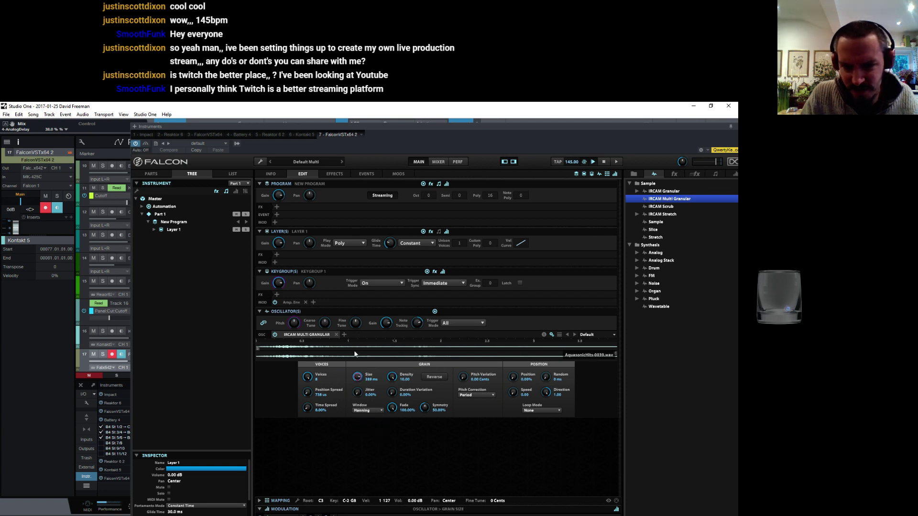
left_click_drag(358, 398, 359, 390)
left_click(392, 392)
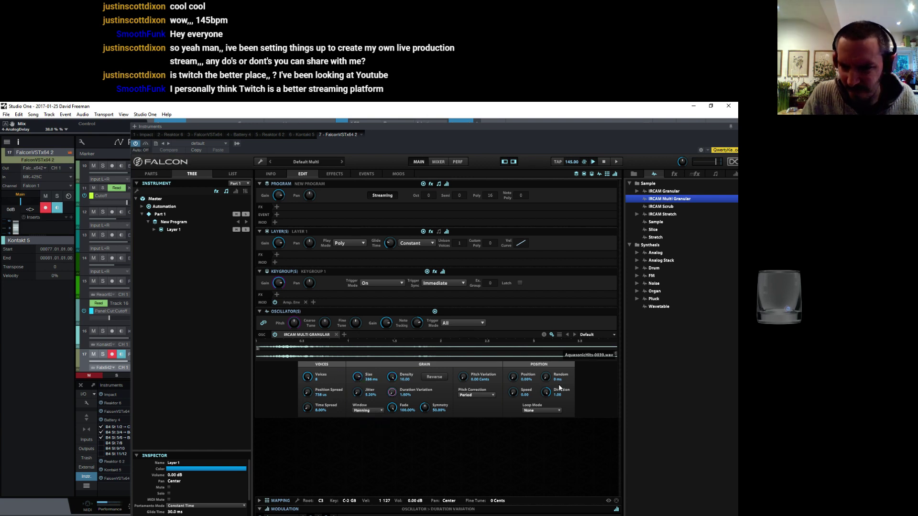
left_click_drag(545, 377, 542, 377)
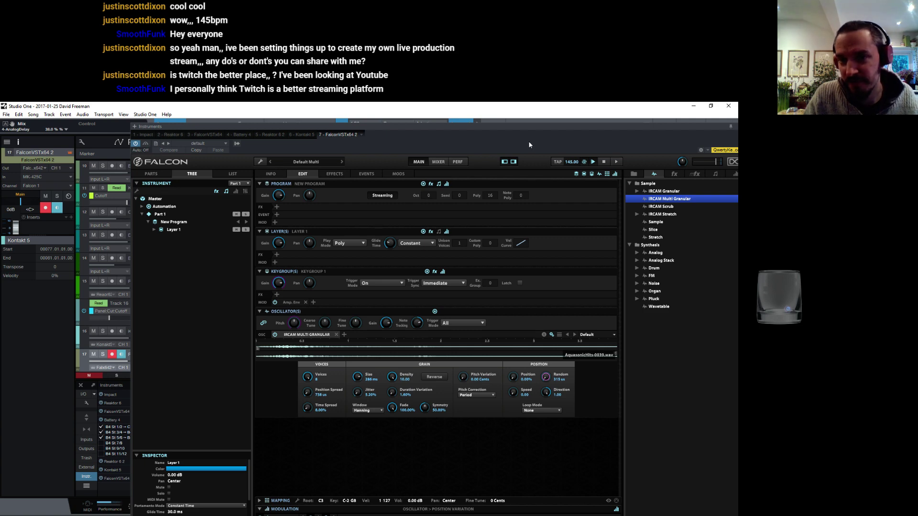
Close the Falcon instrument window and draw an empty part on the Falcon track from bar 71 to 73
left_click_drag(521, 127, 438, 118)
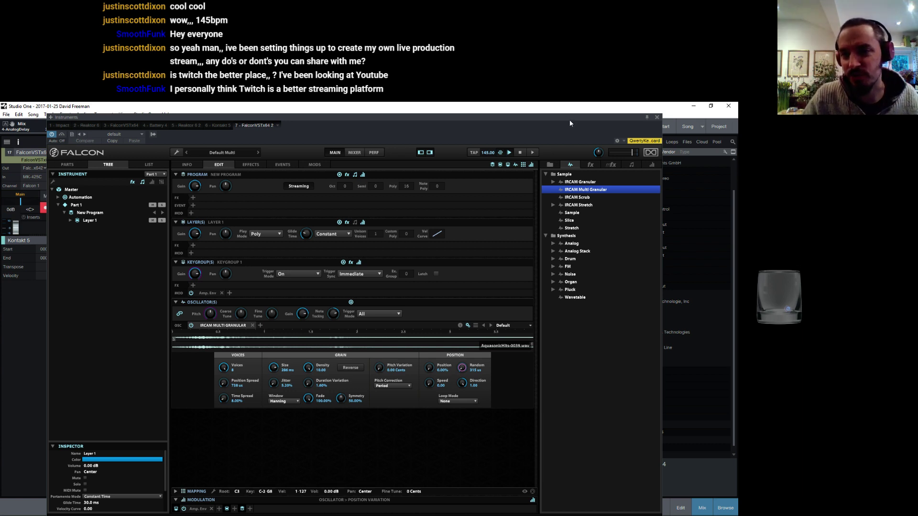
left_click(657, 117)
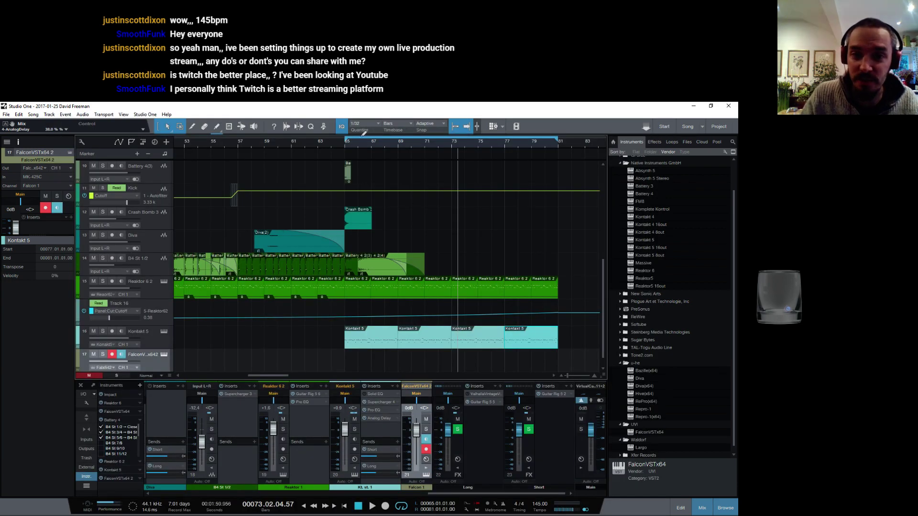
left_click(217, 127)
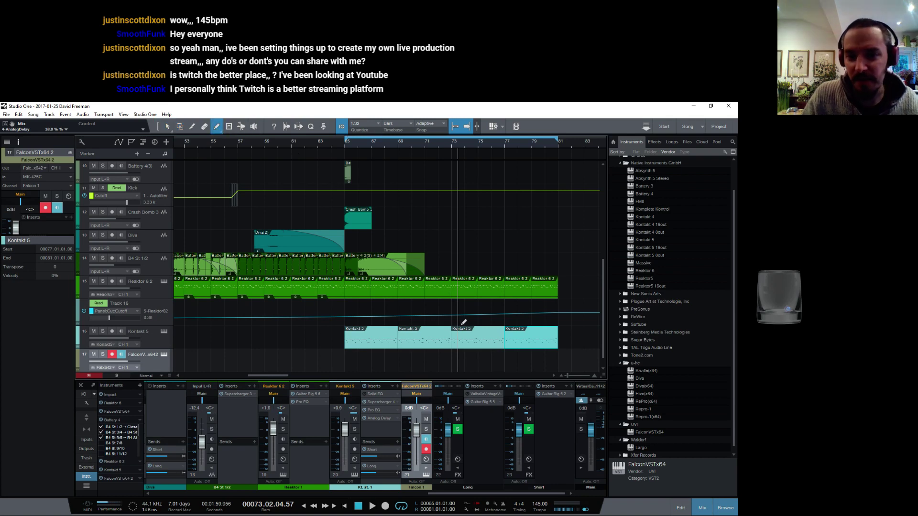
scroll(435, 152, "up", 3)
scroll(455, 207, "down", 1)
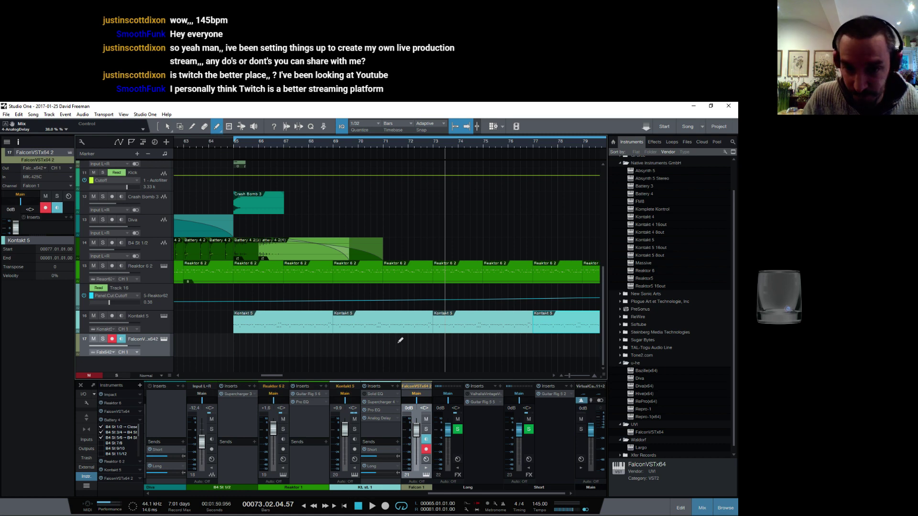
left_click_drag(387, 344, 434, 345)
Open the new Falcon part for note editing and draw a D#3 note spanning bars 71 to 73
left_click(167, 127)
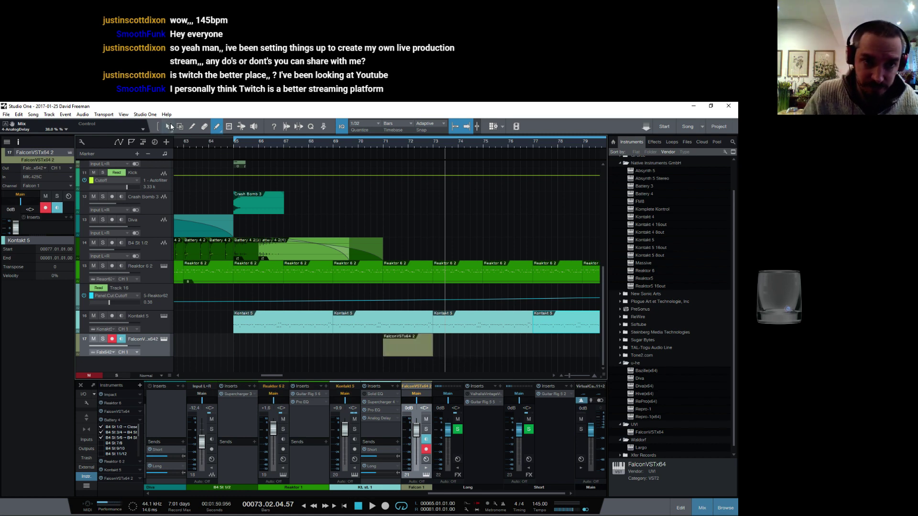
left_click(396, 354)
double_click(396, 353)
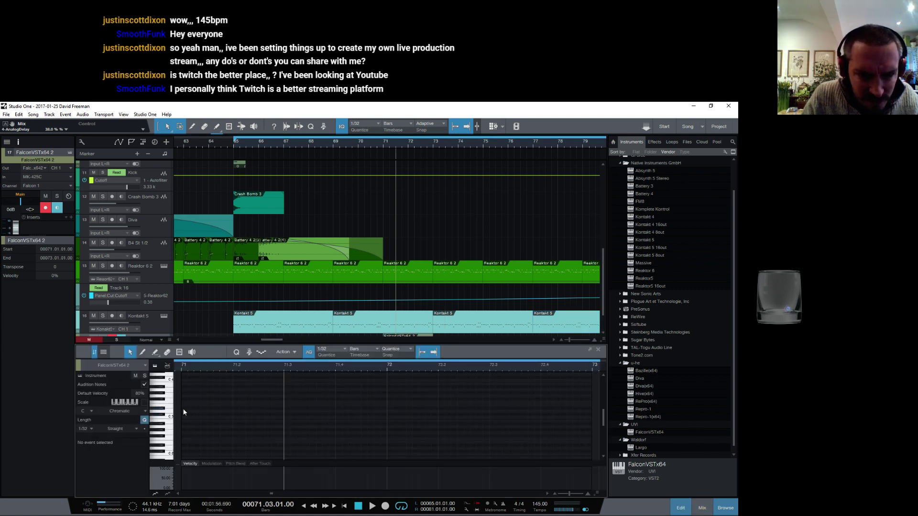
left_click_drag(183, 408, 591, 410)
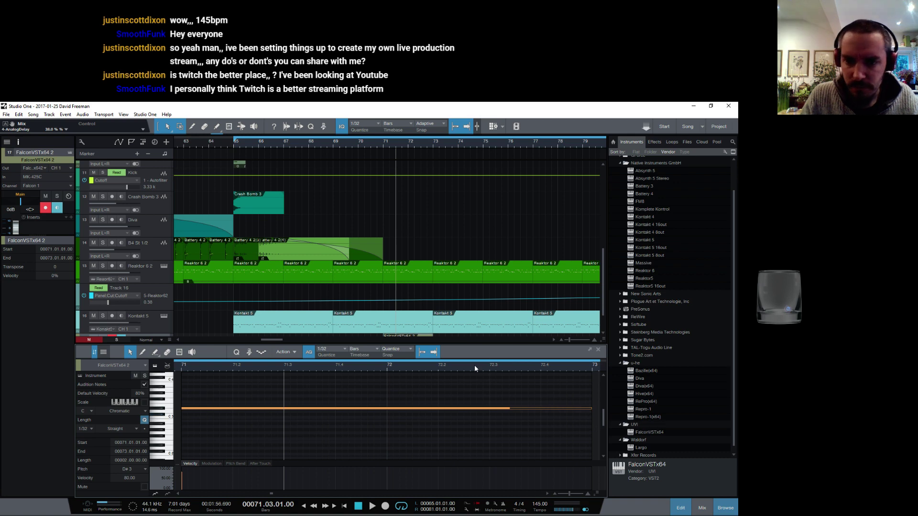
Set the granular oscillator's position to about 10 % and modulate it with a new keygroup Analog ADSR envelope
left_click_drag(476, 368, 475, 362)
scroll(406, 239, "down", 2)
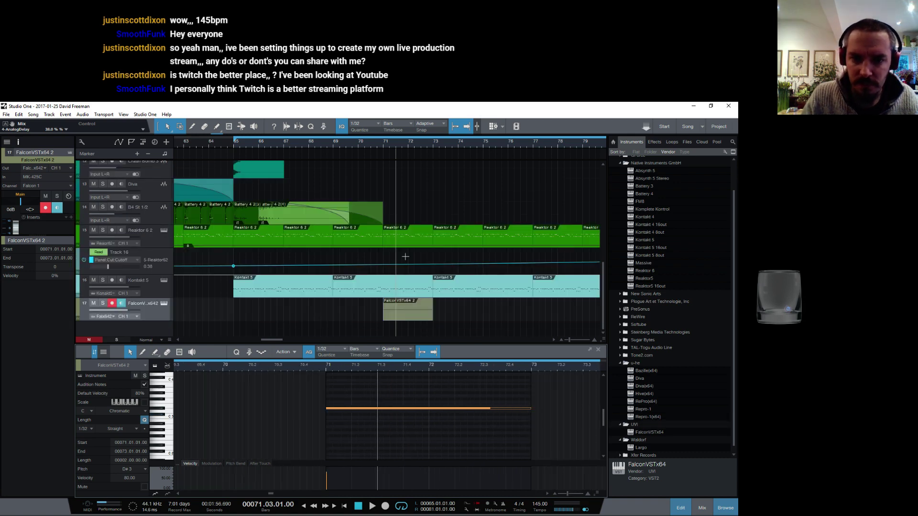
left_click(383, 146)
key("F11")
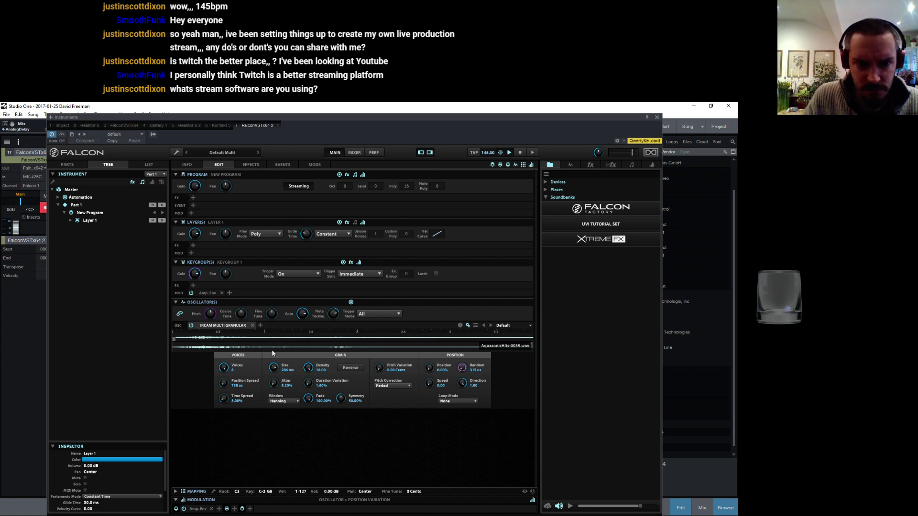
left_click_drag(431, 369, 433, 353)
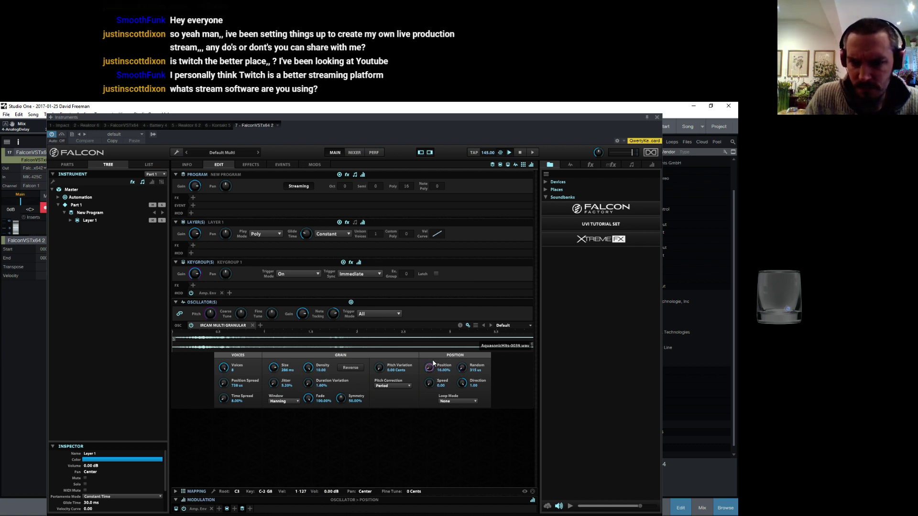
right_click(429, 369)
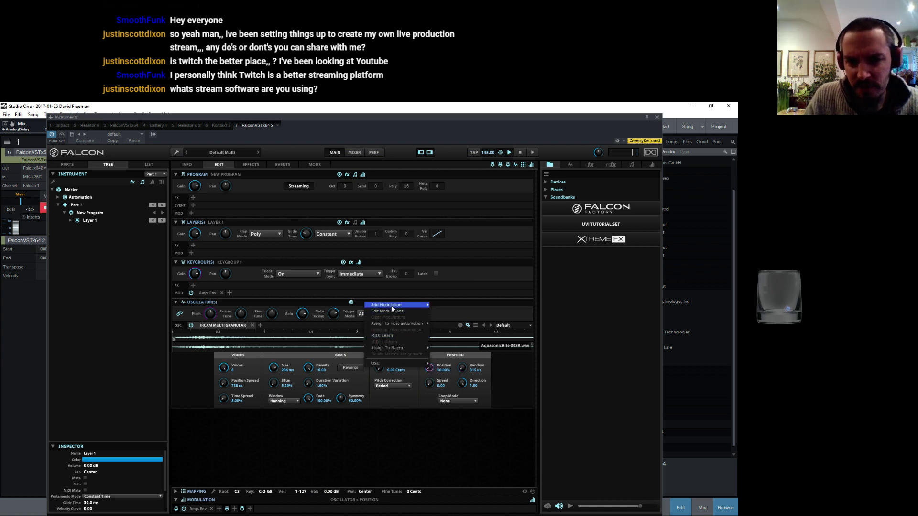
mouse_move(420, 305)
mouse_move(458, 418)
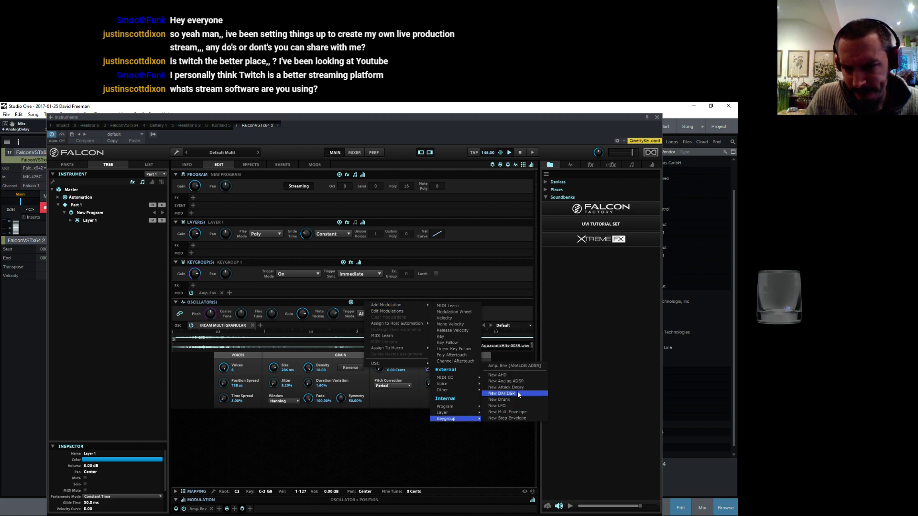
left_click(528, 381)
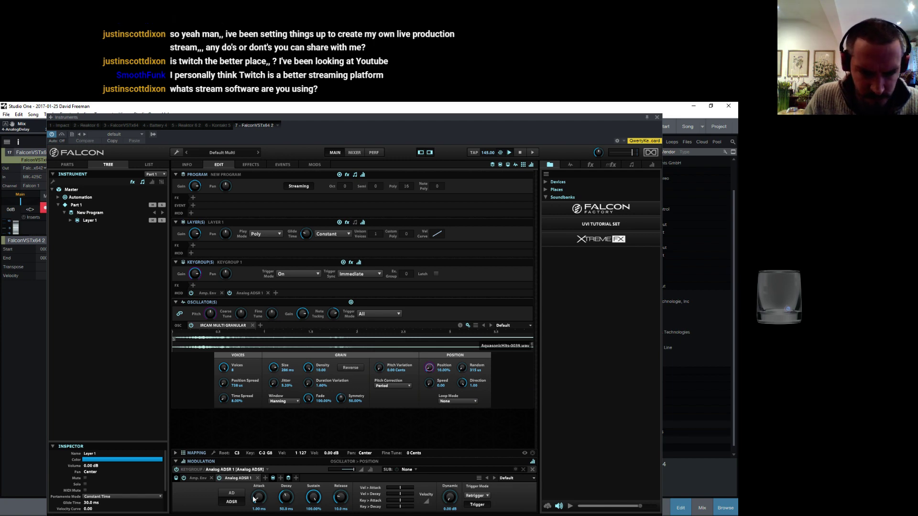
Set the position envelope's attack to about 6.5 s and release to about 271 ms, close Falcon and audition the part
left_click_drag(267, 495, 343, 485)
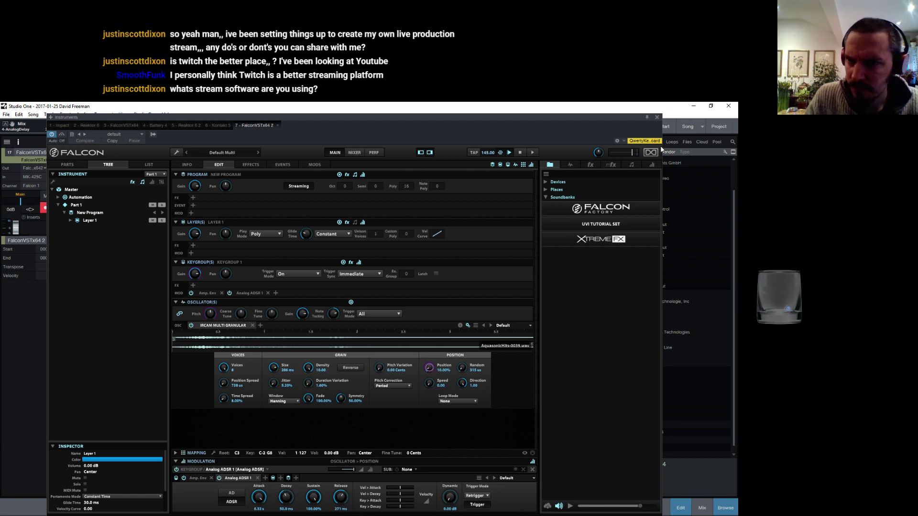
left_click(657, 118)
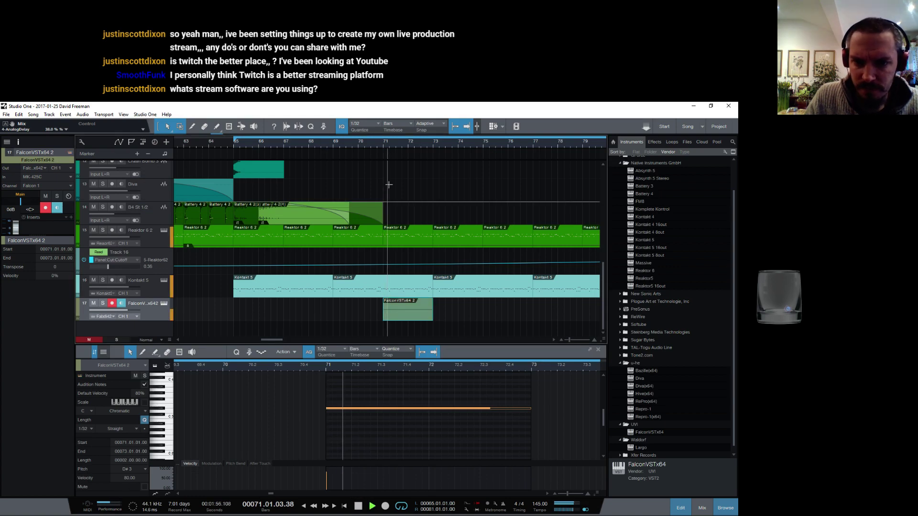
key("space")
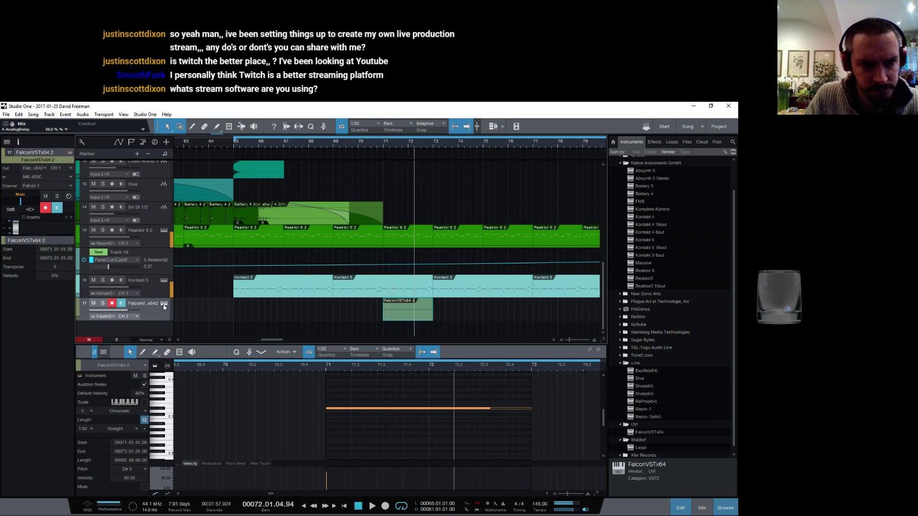
Raise the granular position, reverse the envelope's modulation depth, close Falcon and play the part from bar 71
key("F11")
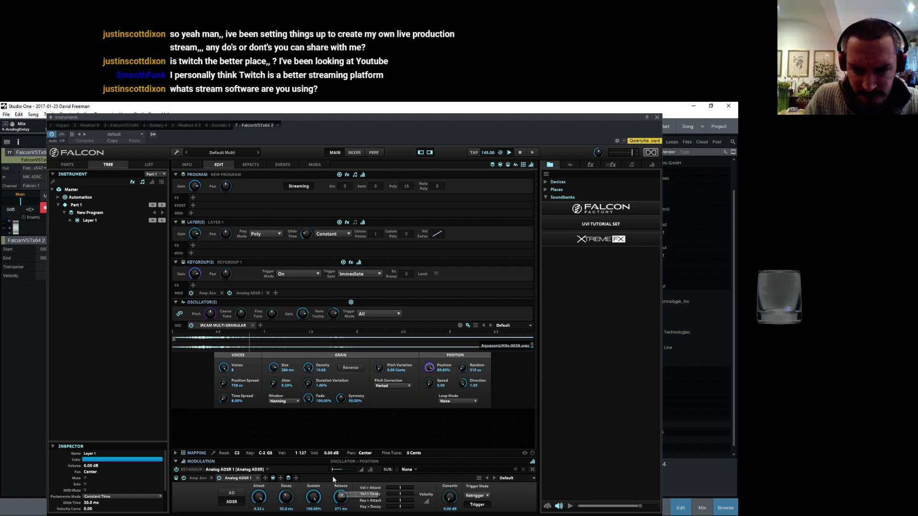
left_click(657, 117)
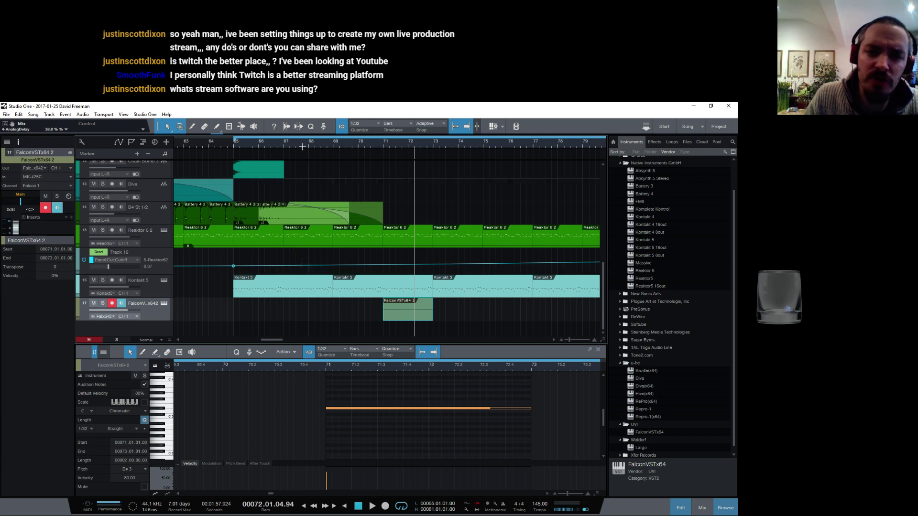
left_click(384, 142)
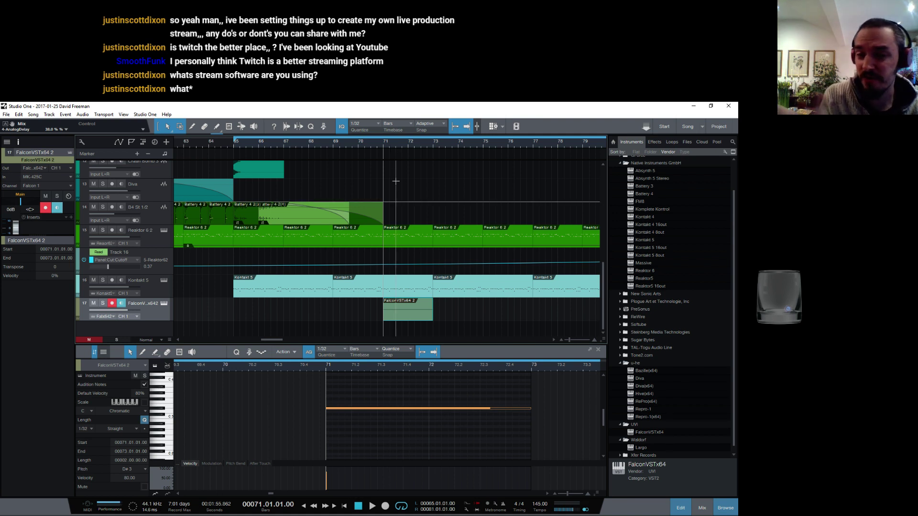
key("space")
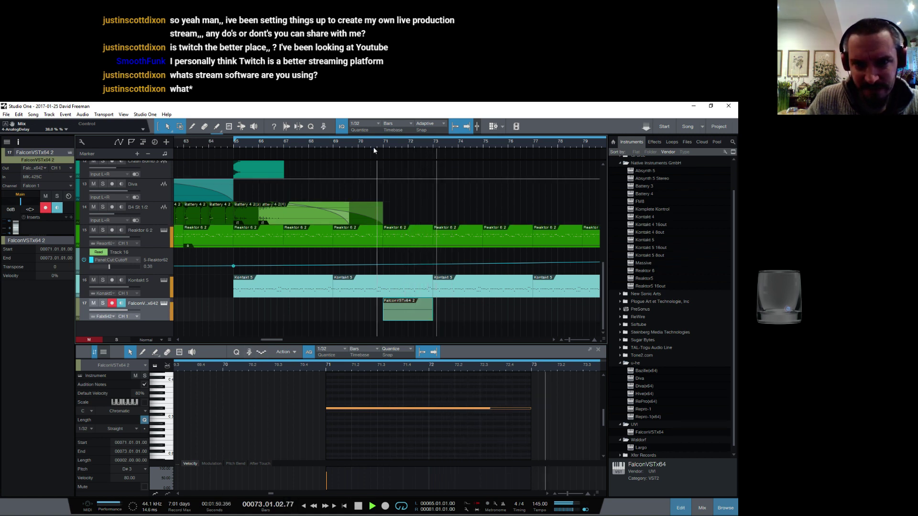
key("space")
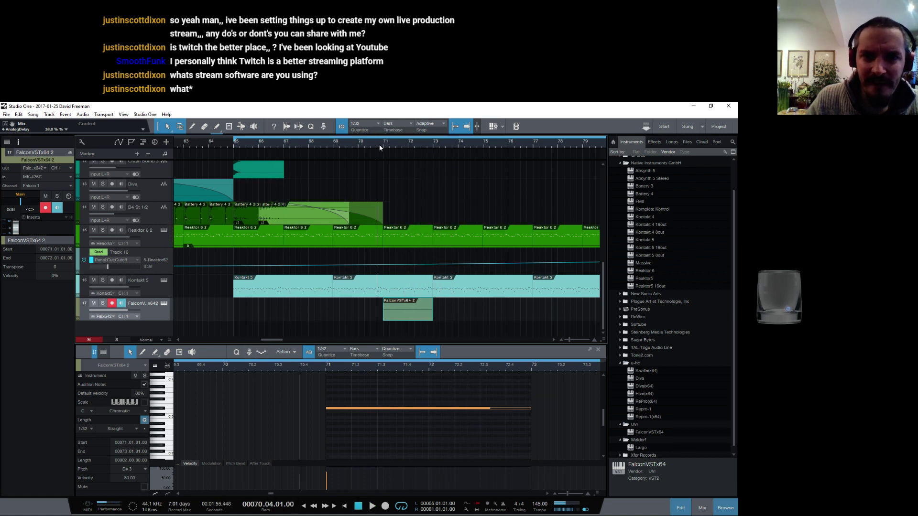
Bring up the Open Broadcaster Software and Audio Repeater windows for viewing, minimise both, and close the Falcon instrument window
left_click(166, 303)
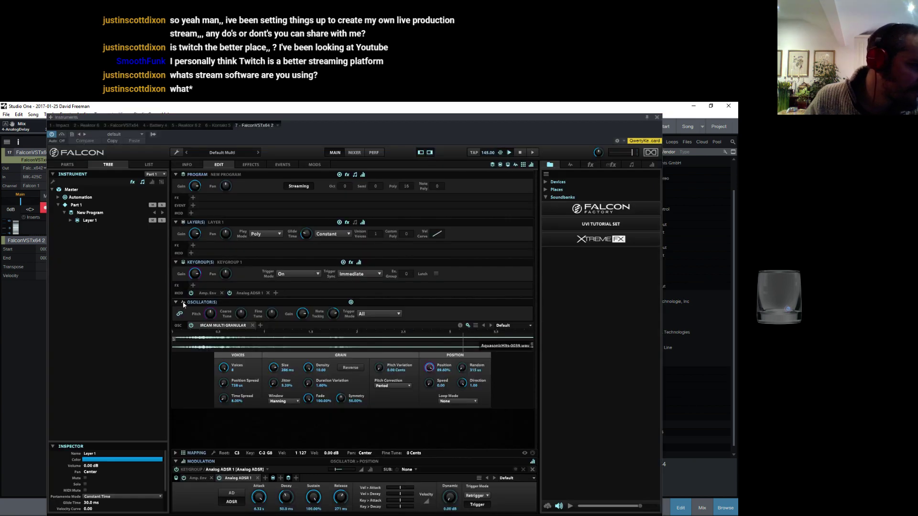
mouse_move(420, 514)
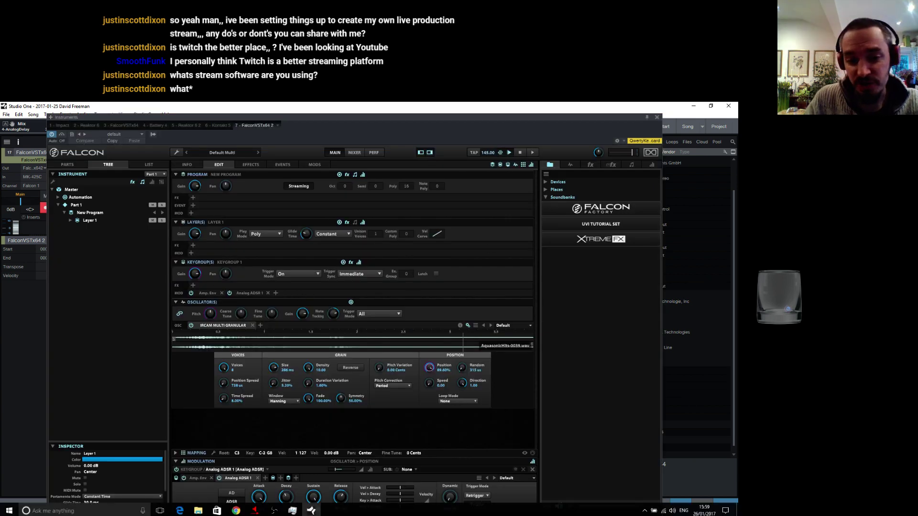
left_click(275, 510)
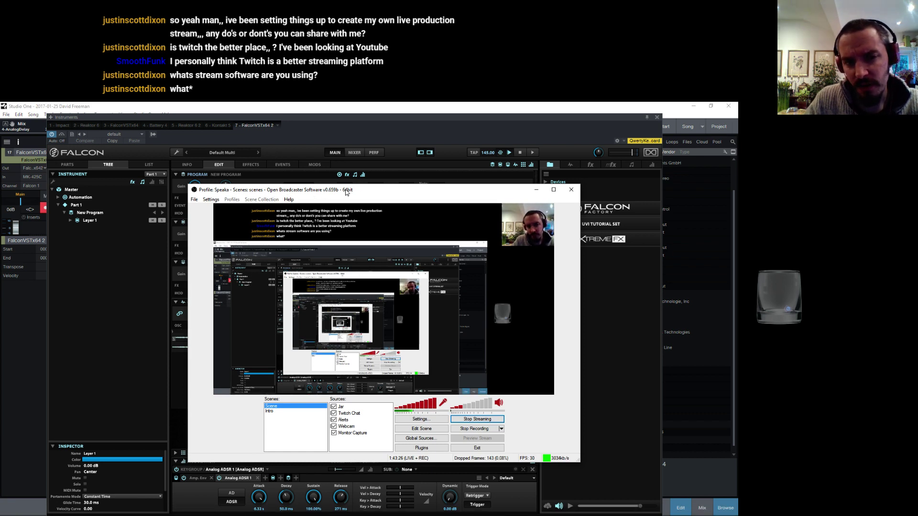
left_click(536, 190)
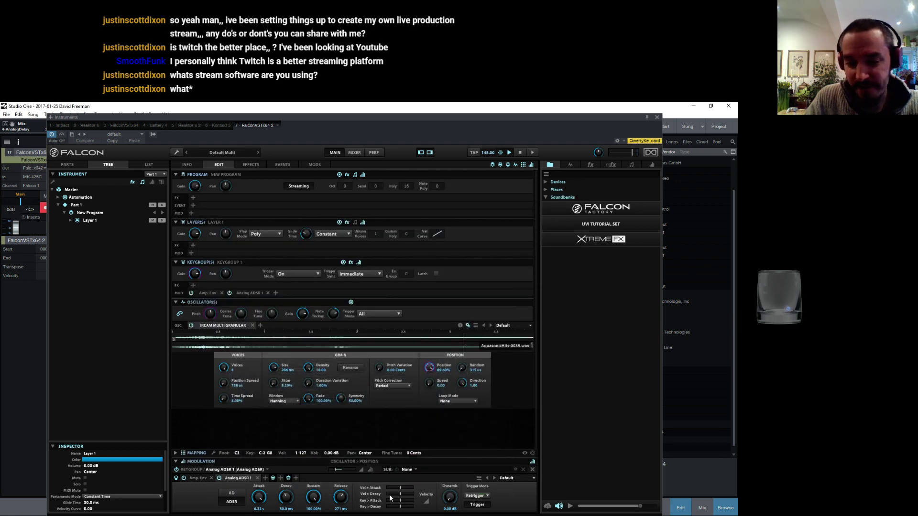
mouse_move(388, 515)
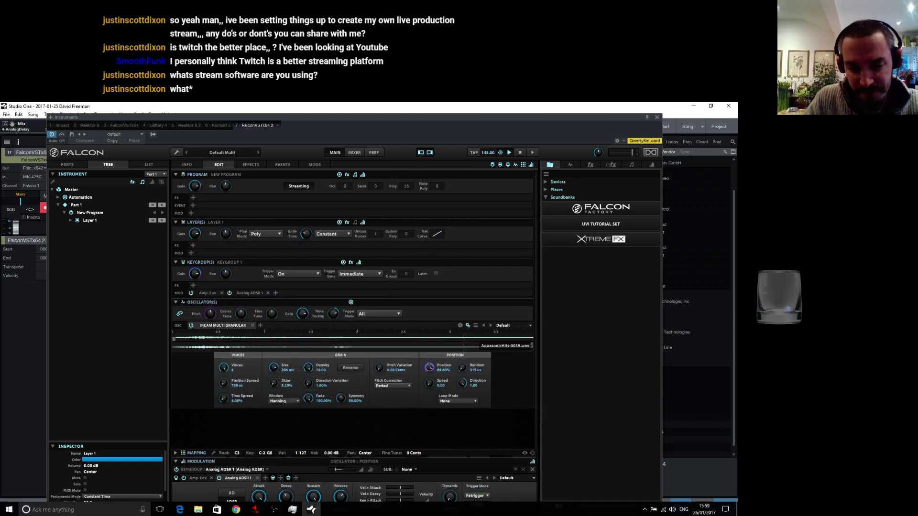
left_click(255, 510)
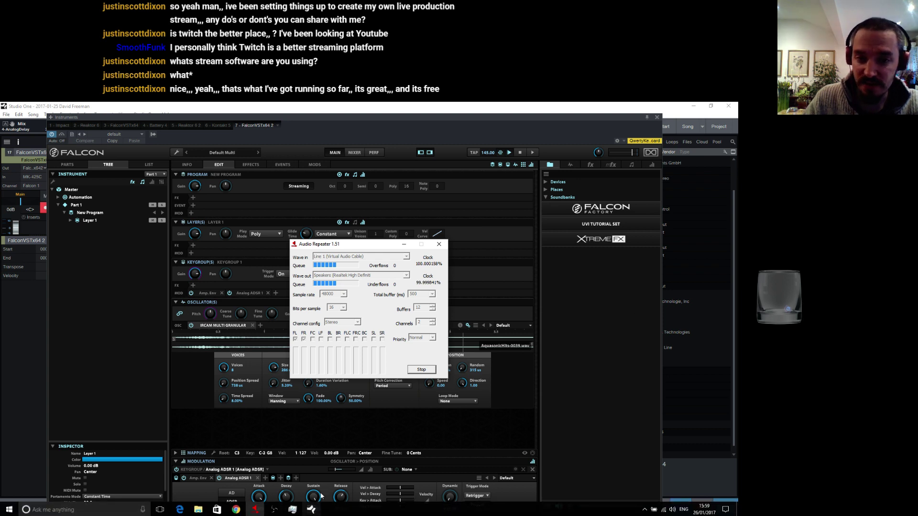
left_click(403, 245)
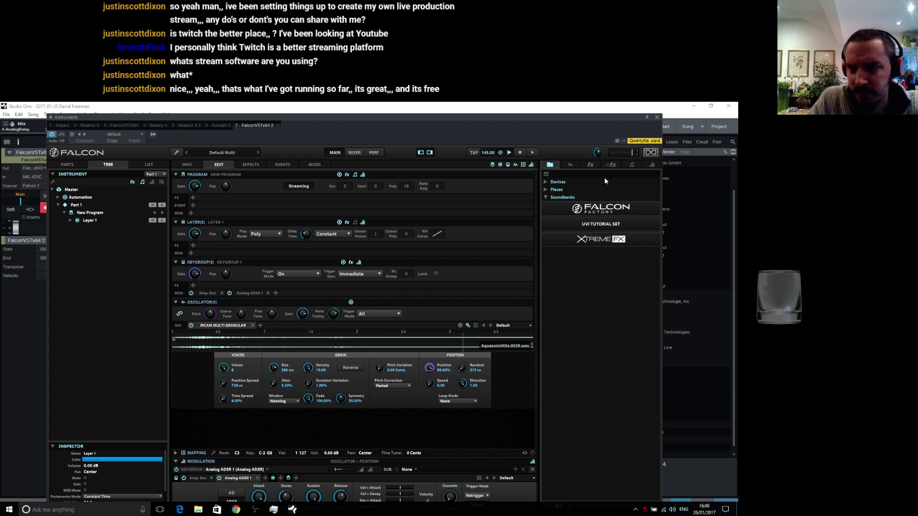
left_click(657, 117)
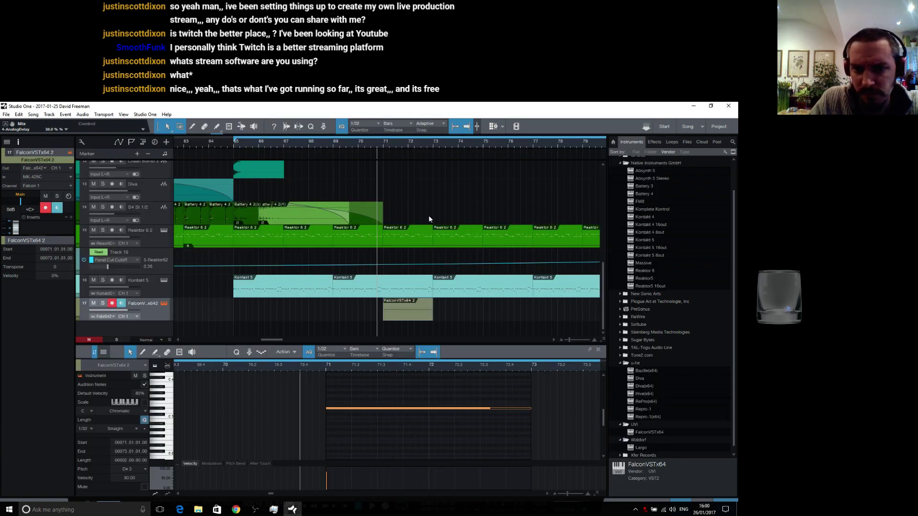
Solo the Falcon track and play its part from bar 71
key("space")
key("s")
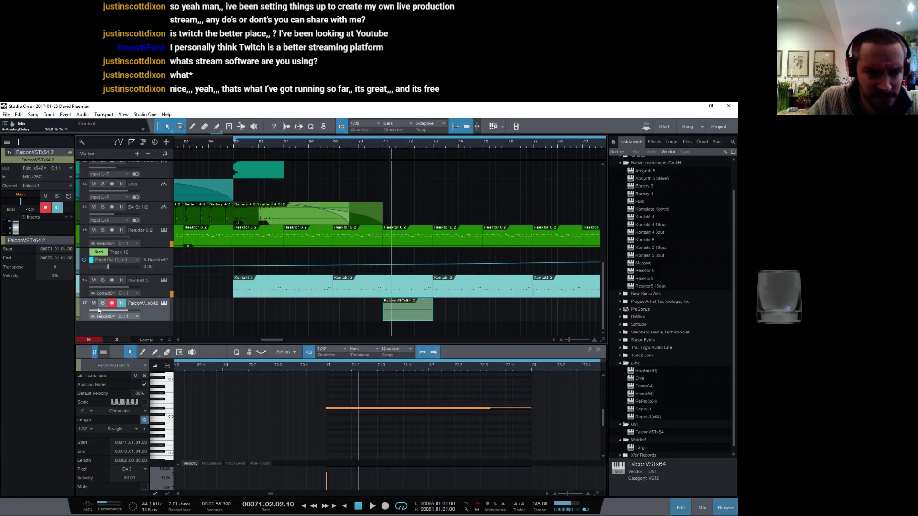
left_click(382, 142)
key("space")
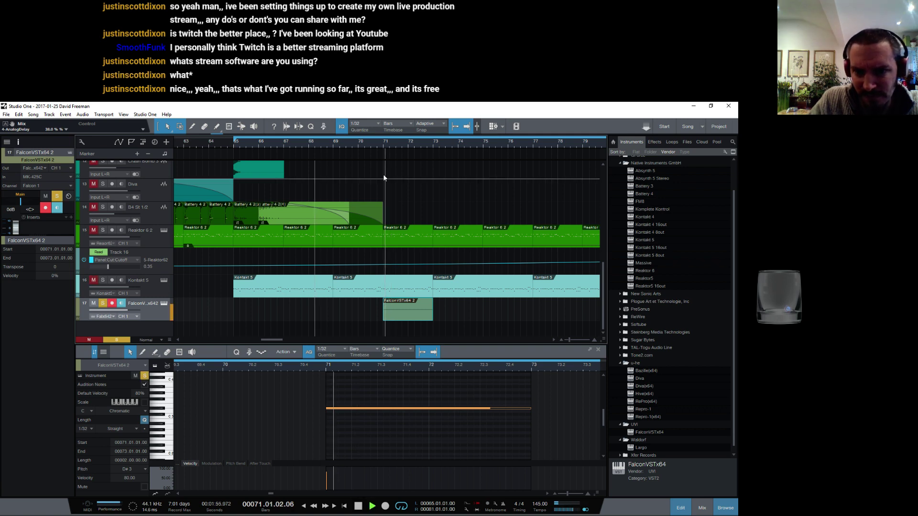
key("space")
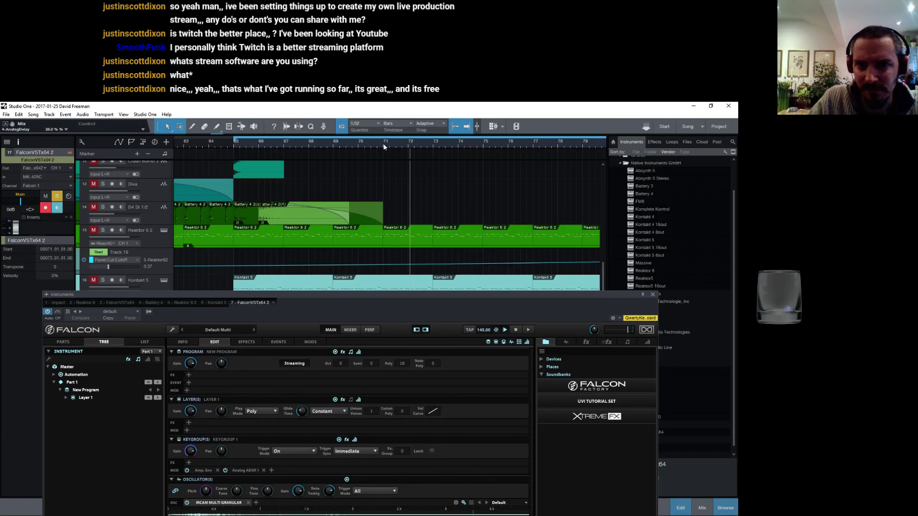
Lower the granular position to about 46 %, adjust the envelope's modulation depth and shorten its attack to about 1.9 s, replaying from bar 71
left_click(384, 146)
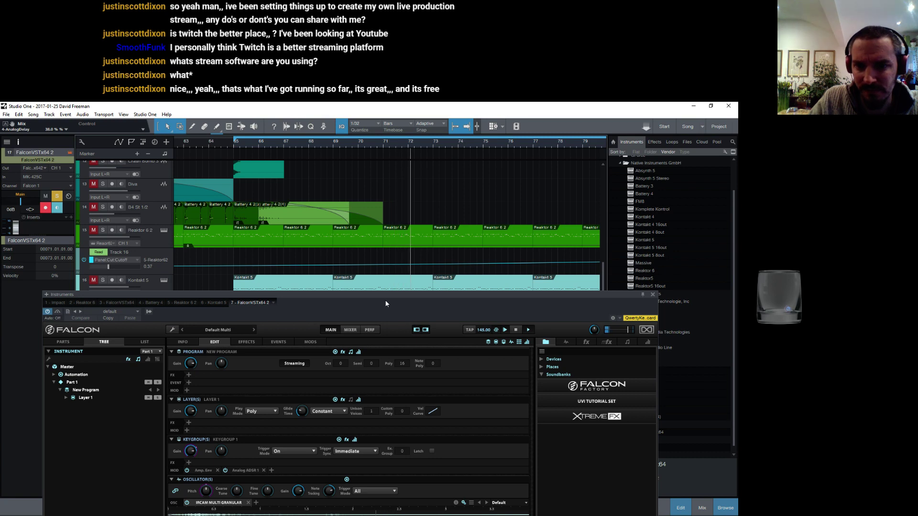
left_click_drag(385, 293, 362, 124)
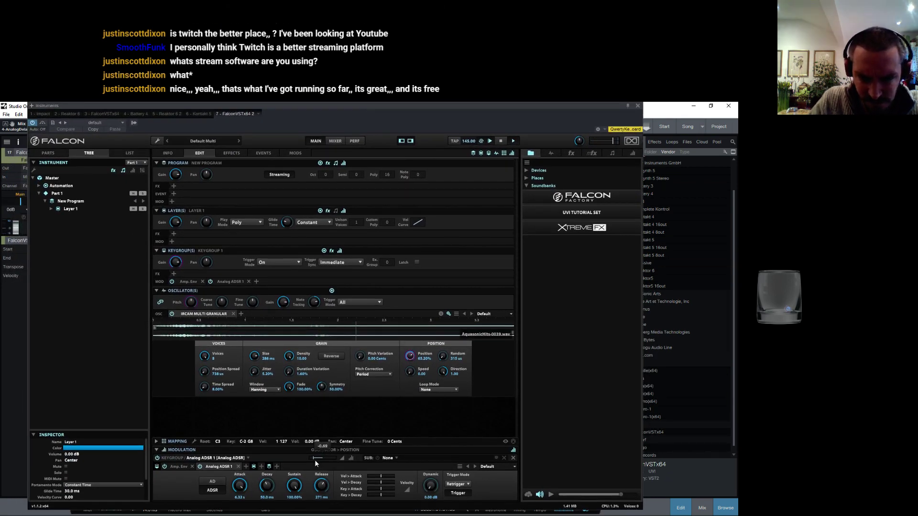
left_click_drag(360, 117, 383, 145)
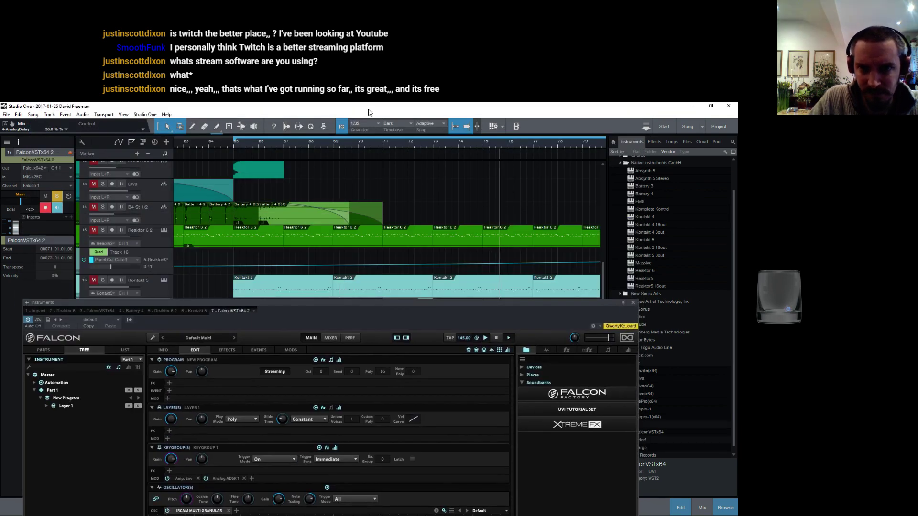
left_click(383, 145)
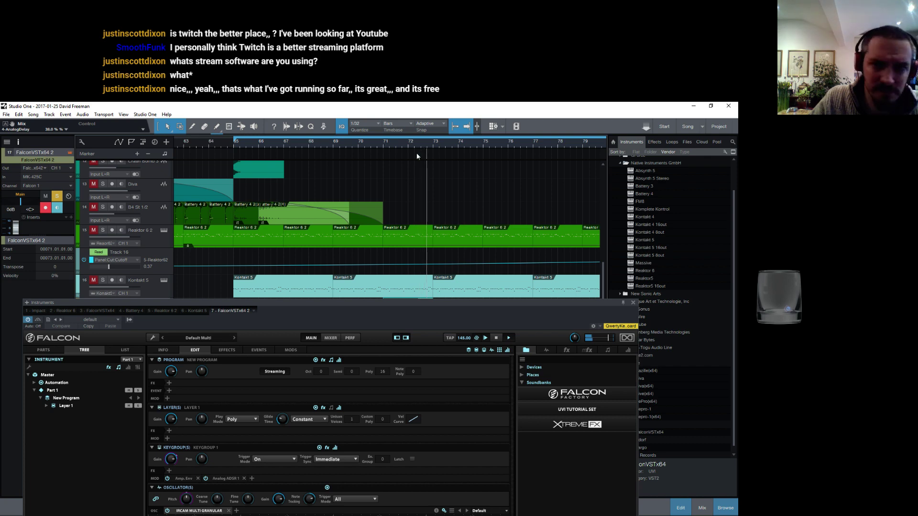
double_click(413, 303)
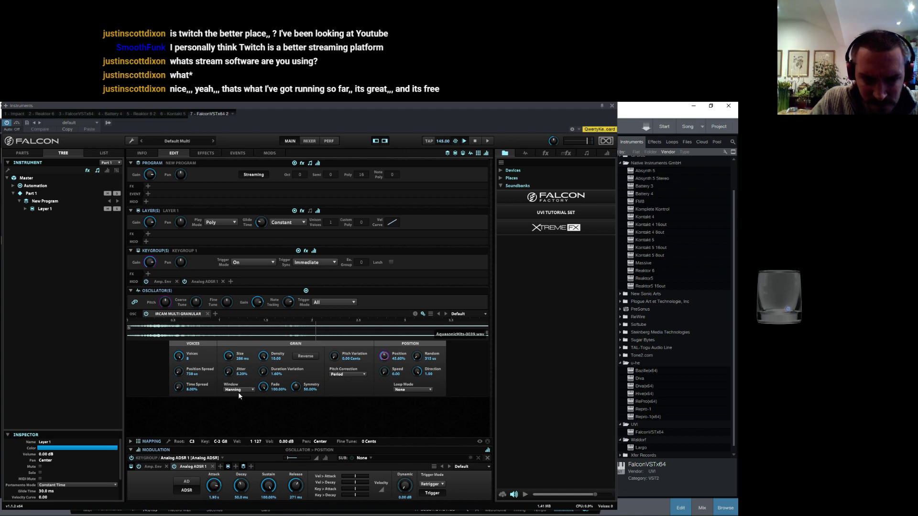
double_click(334, 110)
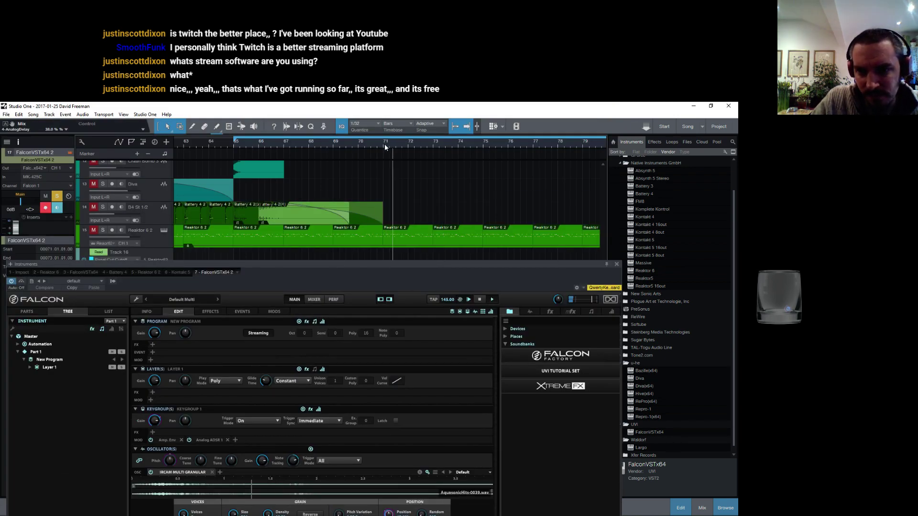
Add a Brickwall Filter to the Falcon keygroup's effects and set its type to HP
left_click_drag(400, 264, 428, 120)
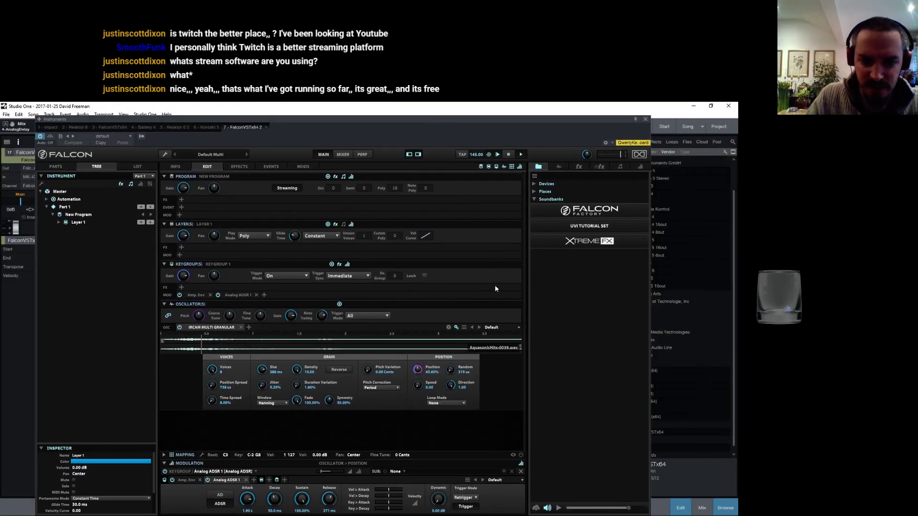
left_click(180, 287)
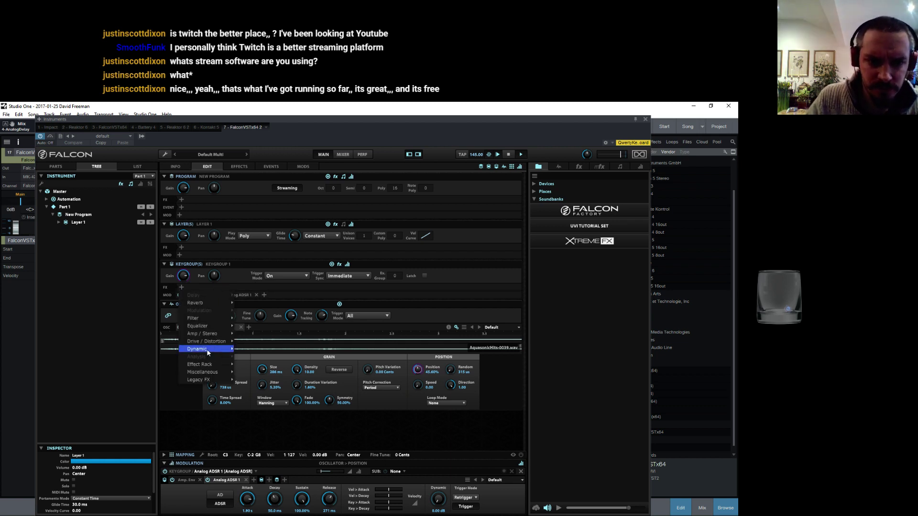
mouse_move(210, 318)
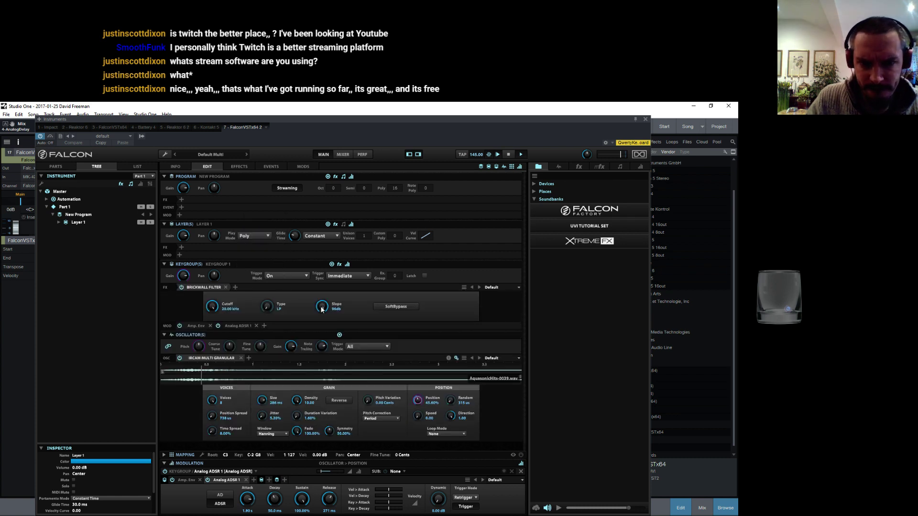
left_click_drag(266, 305, 275, 241)
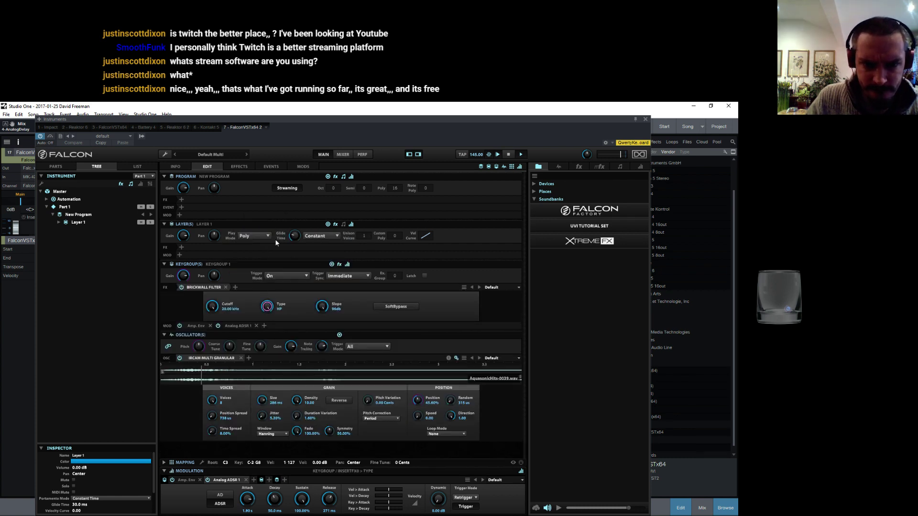
Lower the Brickwall Filter's cutoff to about 418 Hz and replay the Falcon part from bar 71
left_click_drag(216, 307, 283, 372)
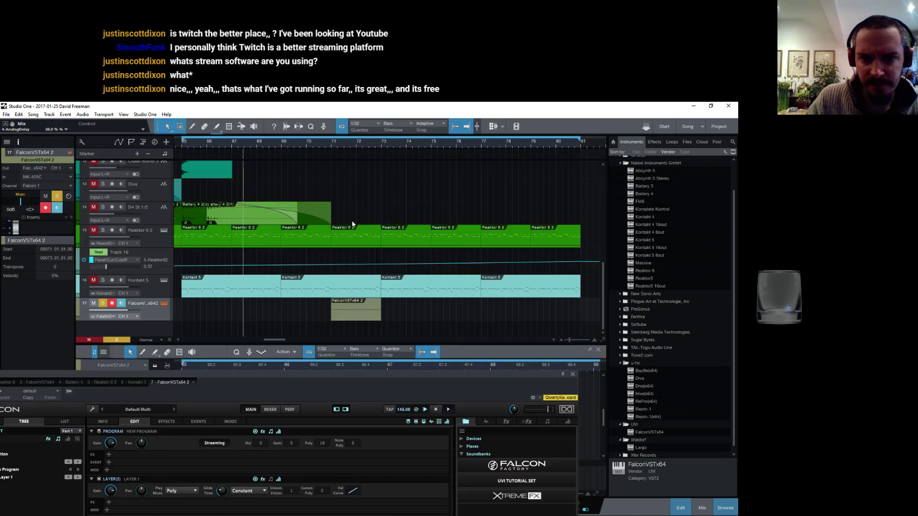
left_click(329, 142)
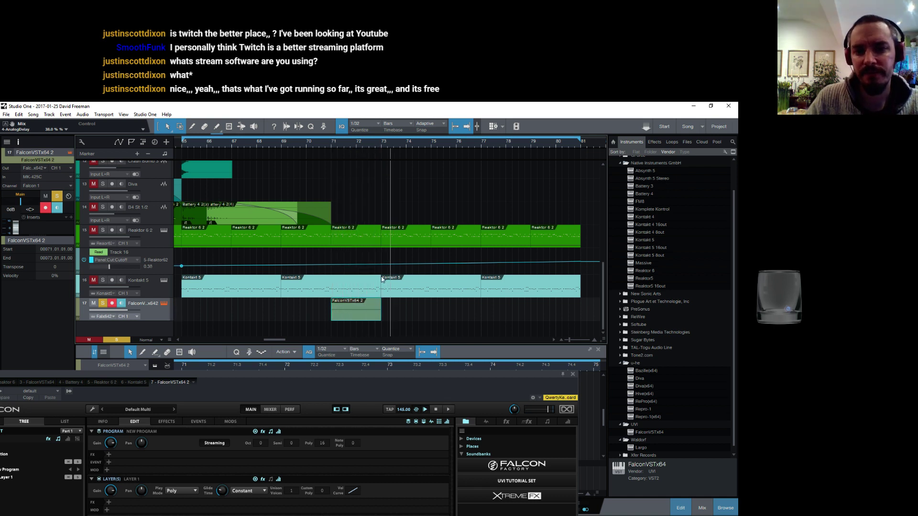
Adjust Falcon's amplitude envelope to an attack of about 1.27 s and a release of about 911 ms, replaying from bar 71
double_click(338, 381)
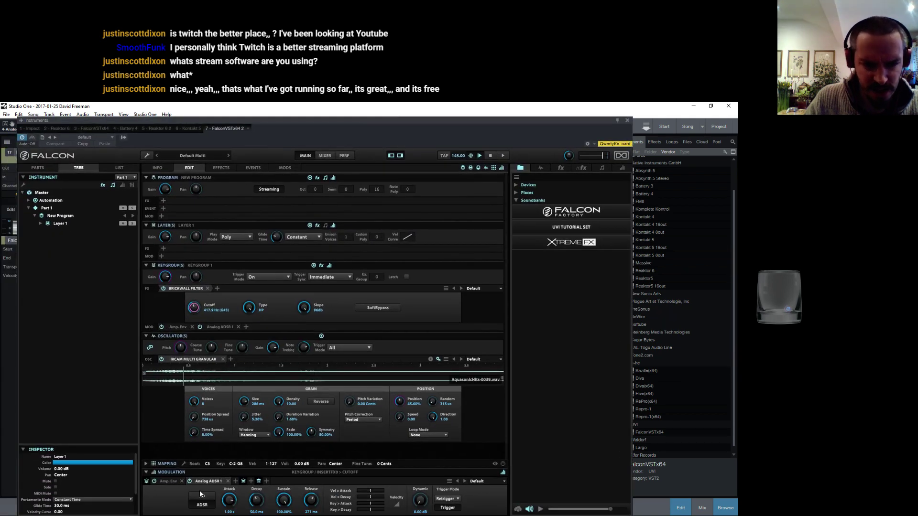
left_click(169, 480)
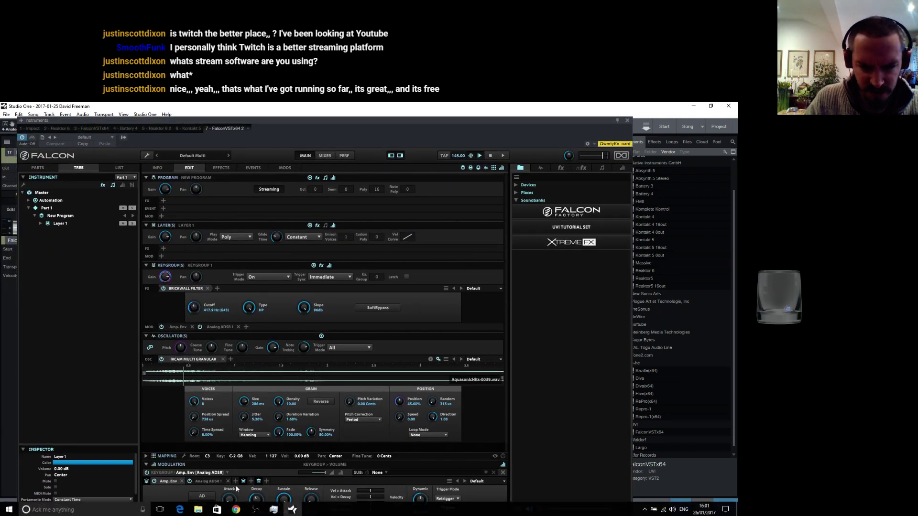
left_click_drag(429, 123, 345, 318)
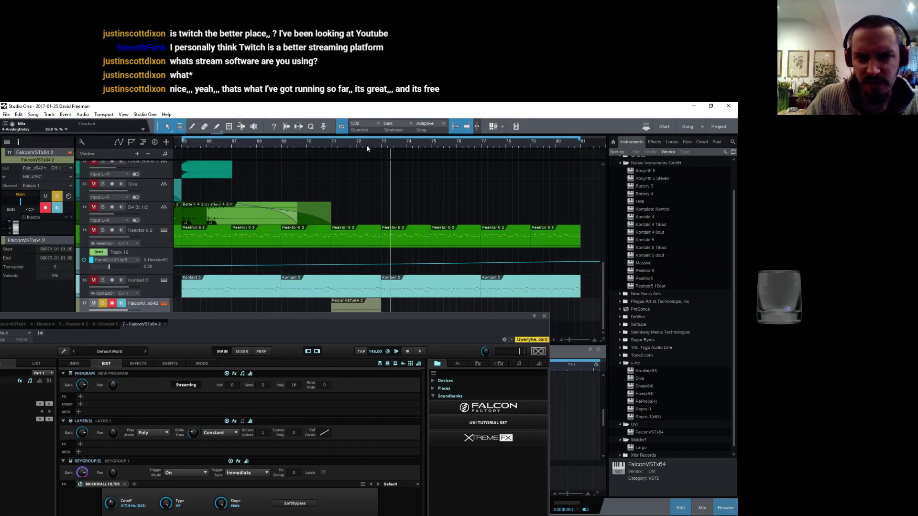
left_click(332, 143)
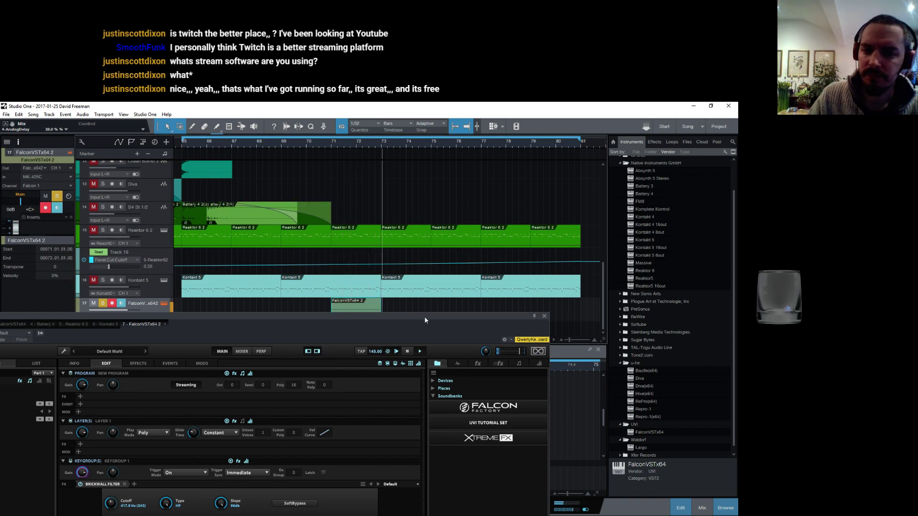
left_click_drag(412, 317, 485, 109)
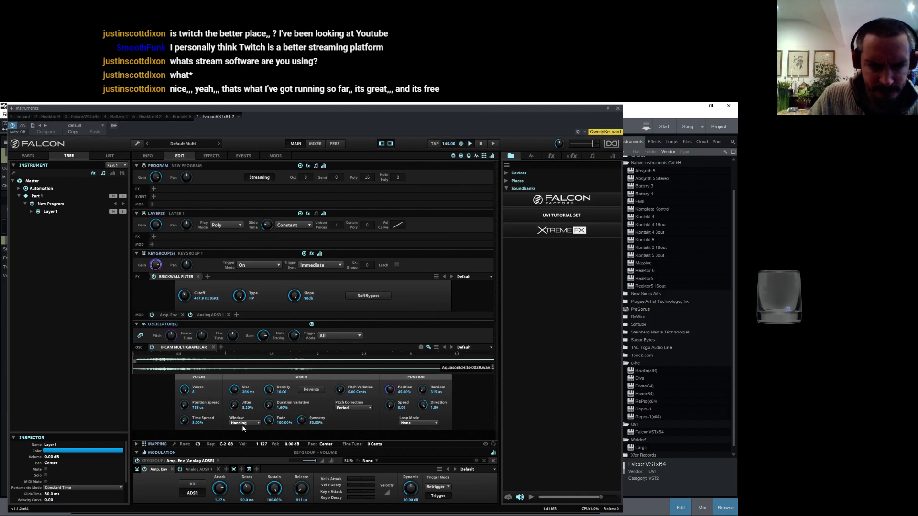
left_click_drag(341, 105, 263, 356)
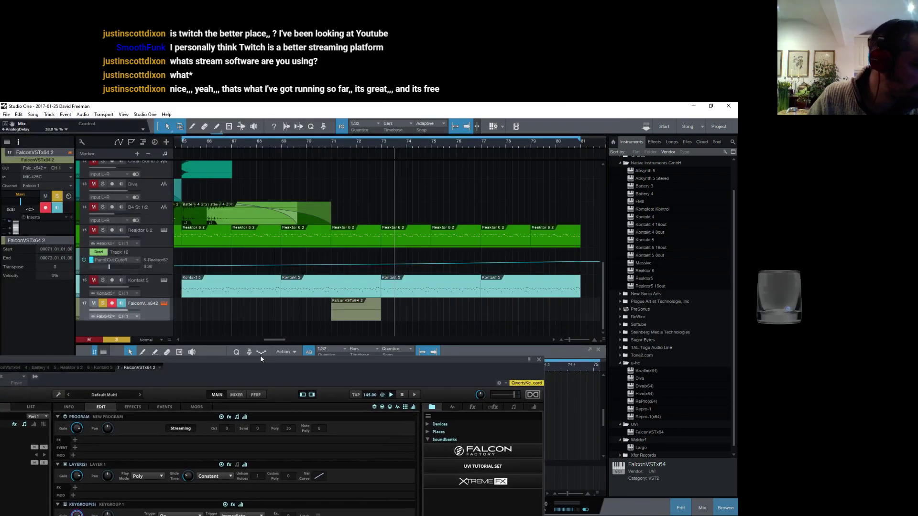
left_click(328, 142)
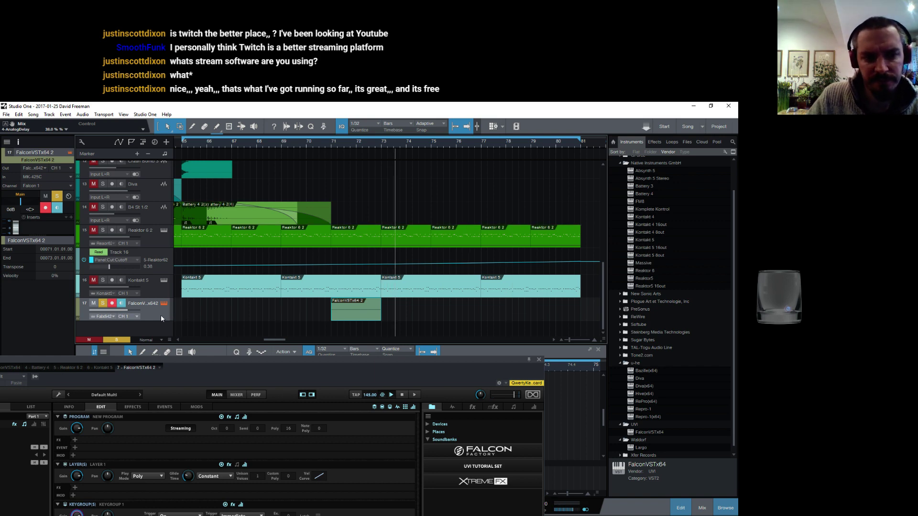
Show the mixer, close the Falcon window, and add a send to Long on the Falcon channel at about -1.7 dB
key("F3")
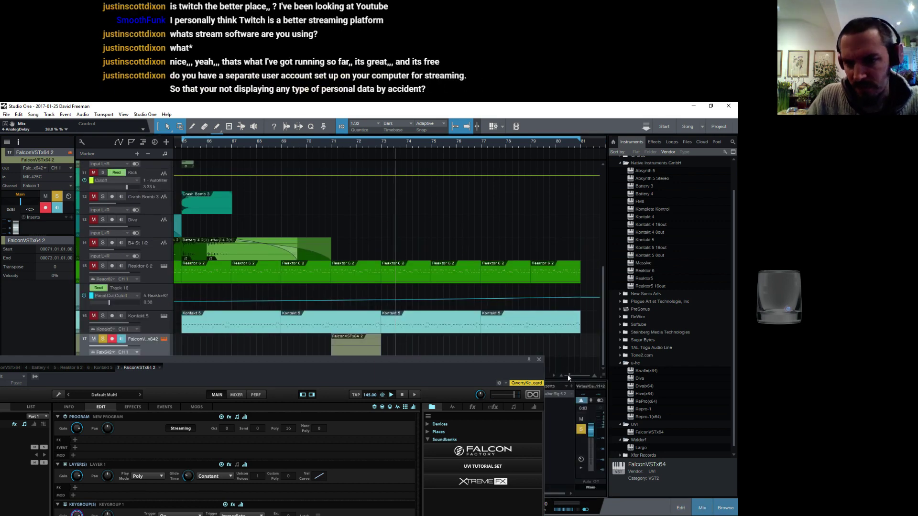
left_click(539, 360)
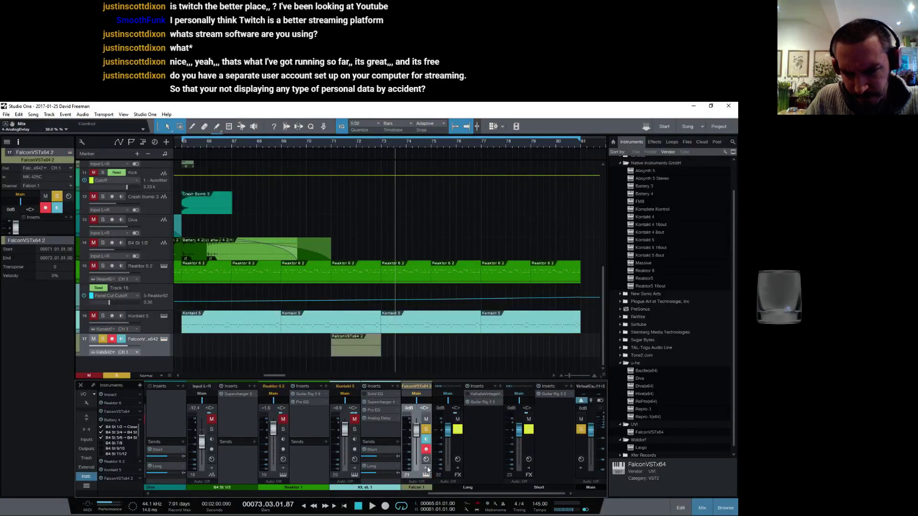
left_click(428, 470)
left_click(469, 442)
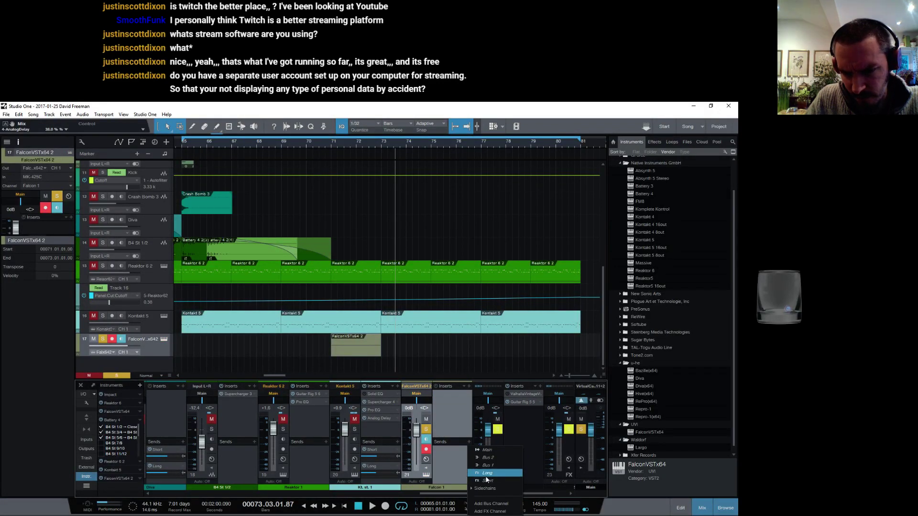
left_click(493, 473)
left_click(454, 458)
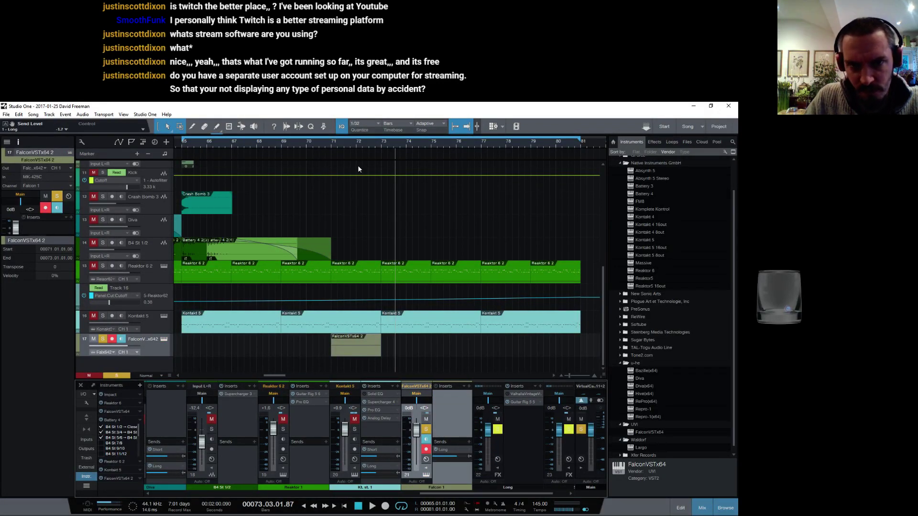
Play from around bar 69 and unsolo the Falcon track to hear it within the full mix
left_click(297, 143)
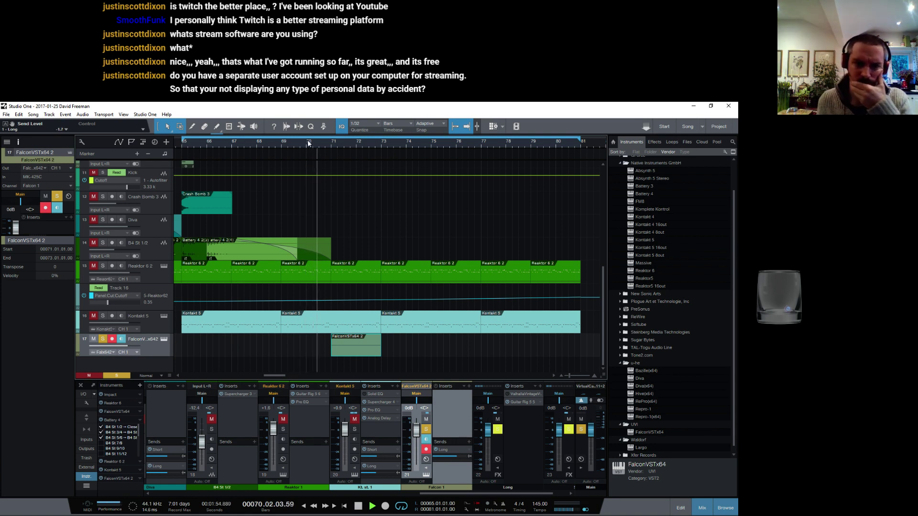
left_click(103, 339)
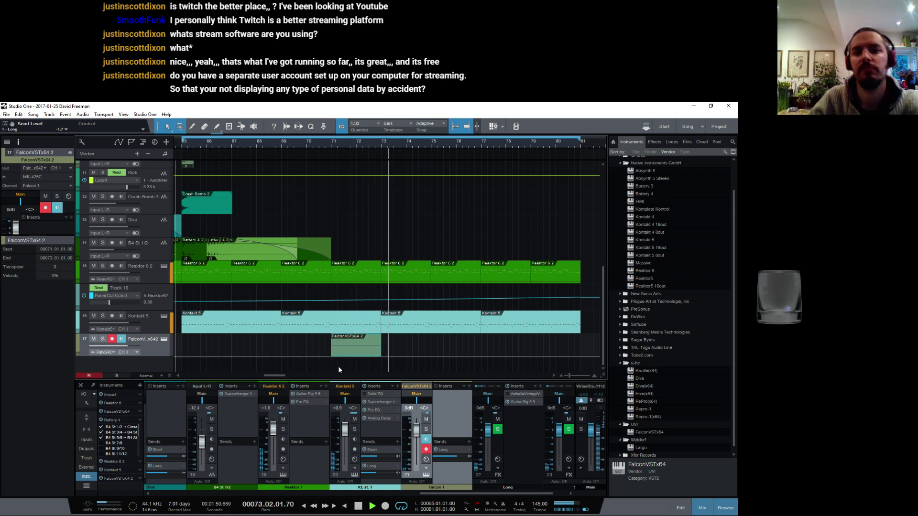
key("space")
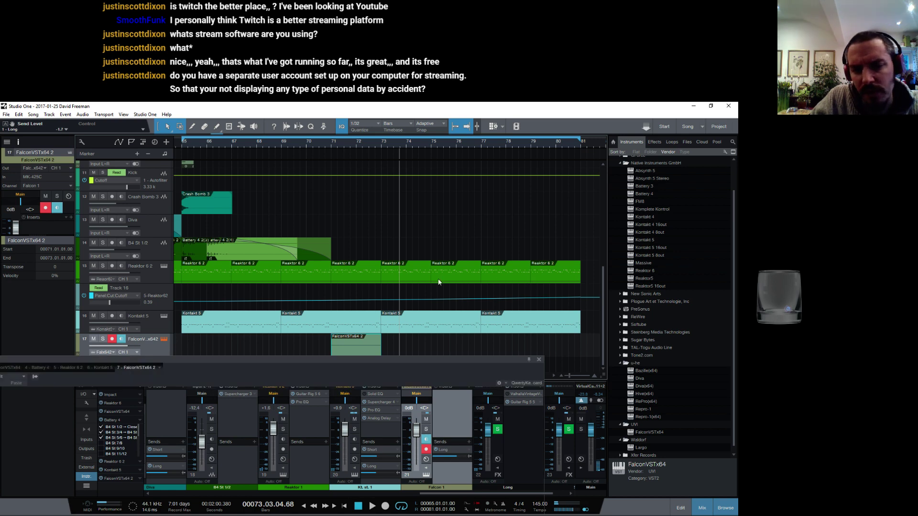
Lower the Falcon oscillator's pitch to about -15 semitones and play the mix from bar 71
left_click_drag(272, 363, 397, 108)
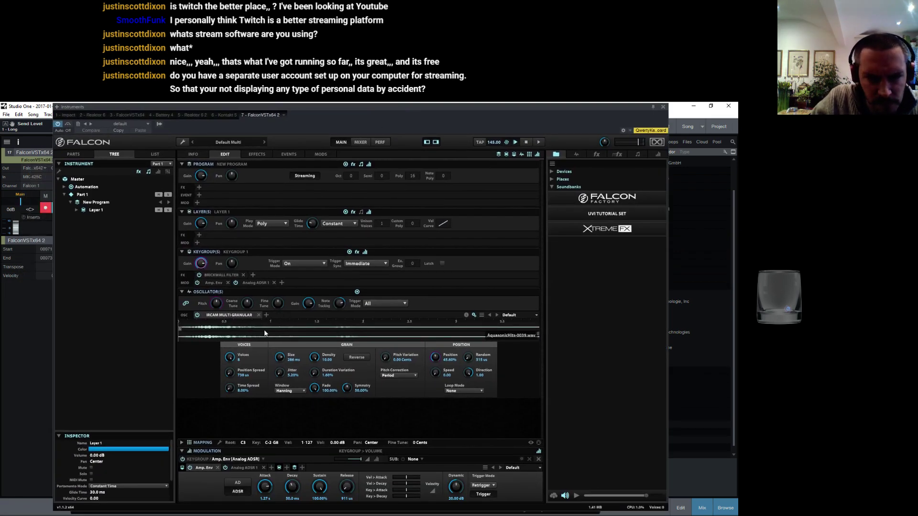
left_click(216, 303)
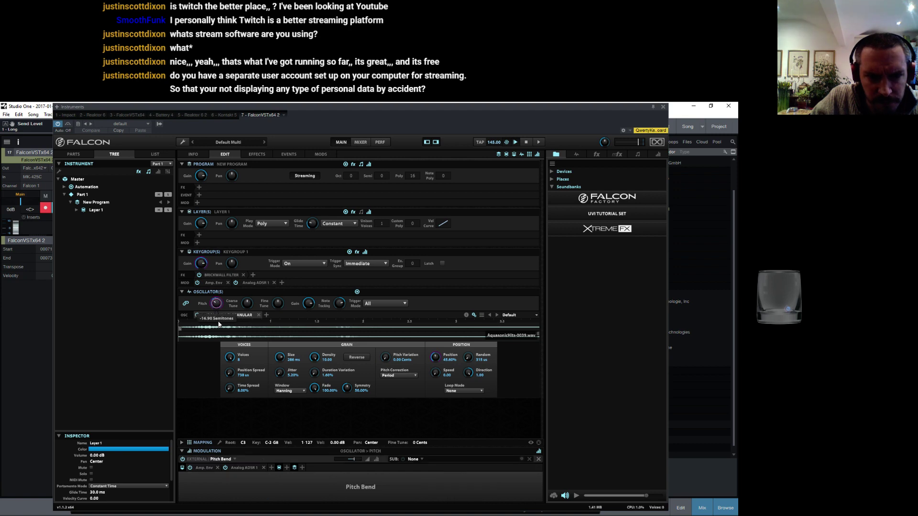
double_click(306, 113)
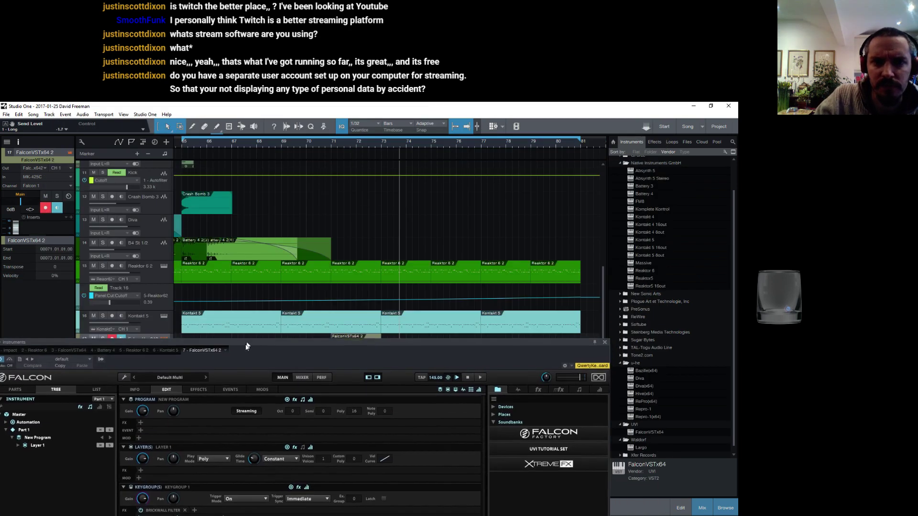
left_click(334, 143)
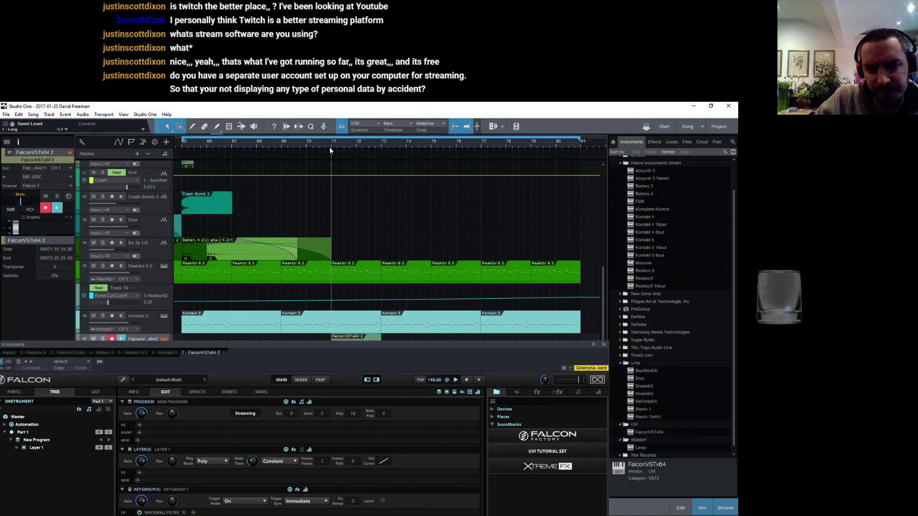
key("space")
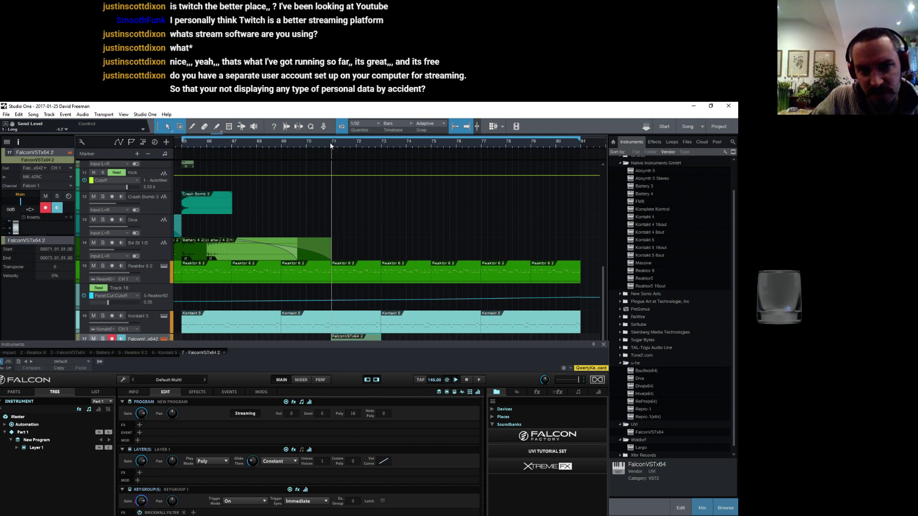
key("space")
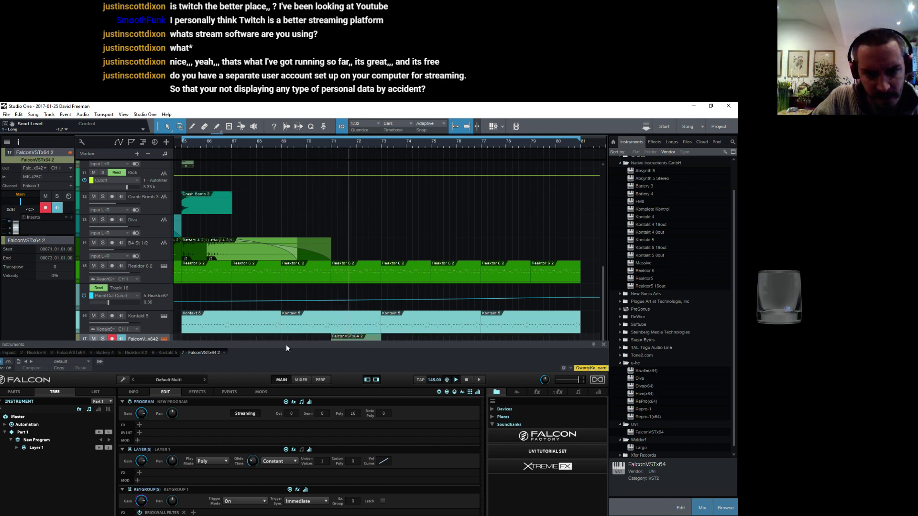
Solo the Falcon track and replay its pitched-down part from bar 71
left_click_drag(286, 344, 276, 375)
left_click(102, 340)
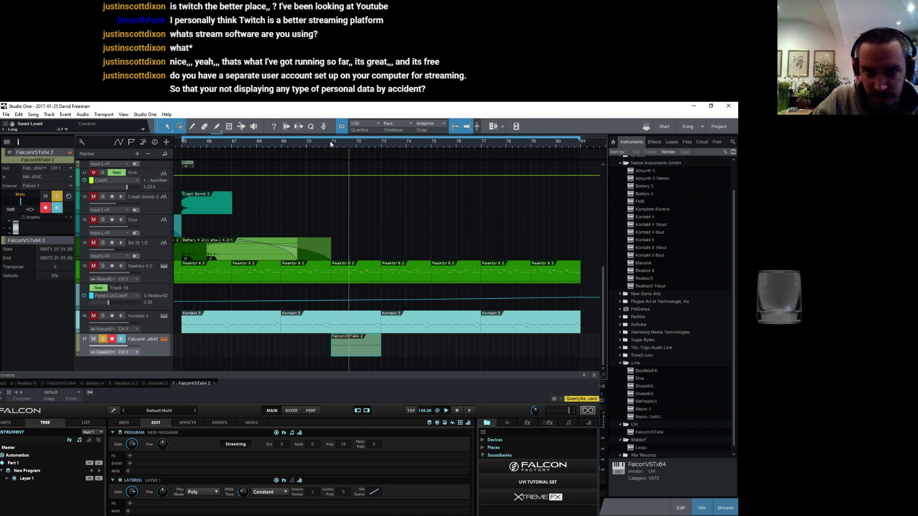
left_click(330, 142)
key("space")
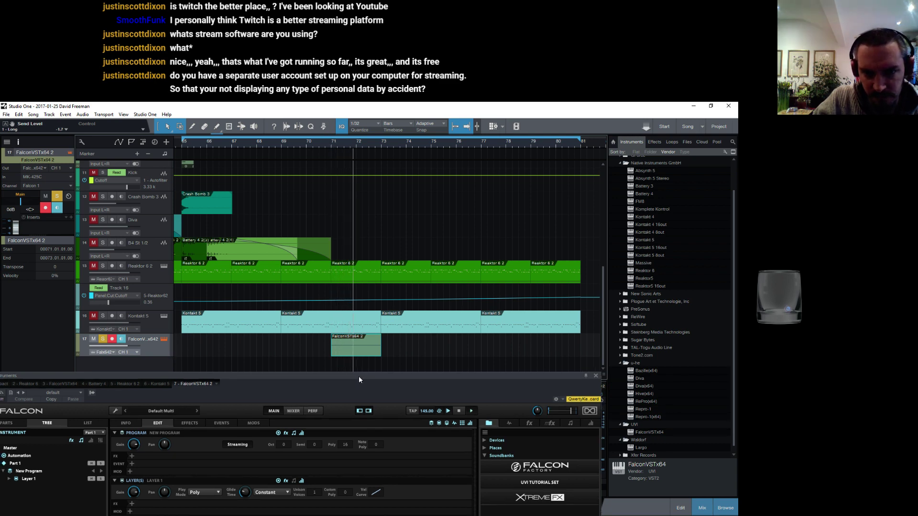
Add Analog ADSR 1 as a modulation of the oscillator's pitch with a depth of about 3.7 semitones and close the Falcon window
left_click_drag(359, 376, 384, 105)
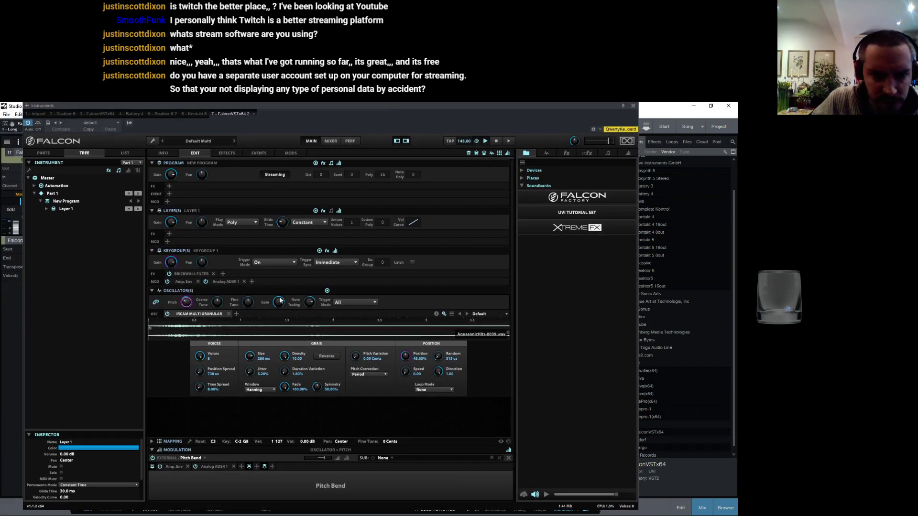
right_click(186, 299)
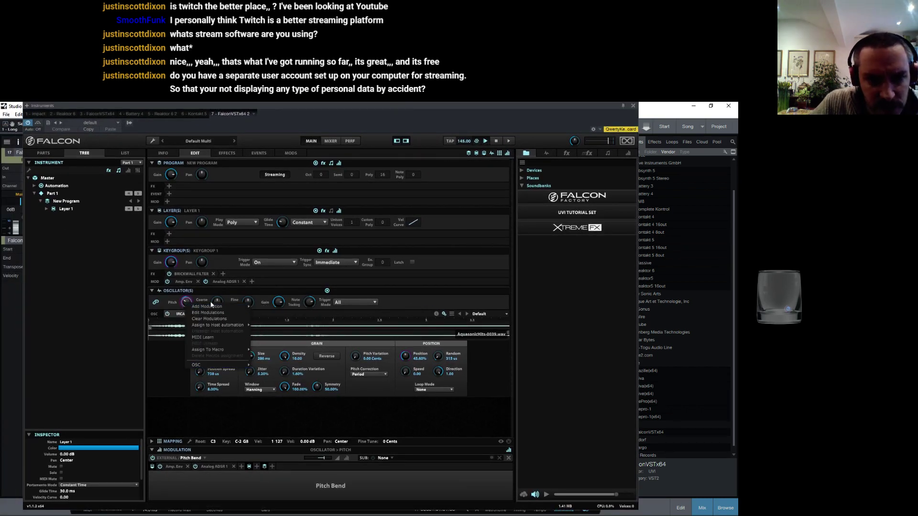
mouse_move(215, 306)
mouse_move(274, 413)
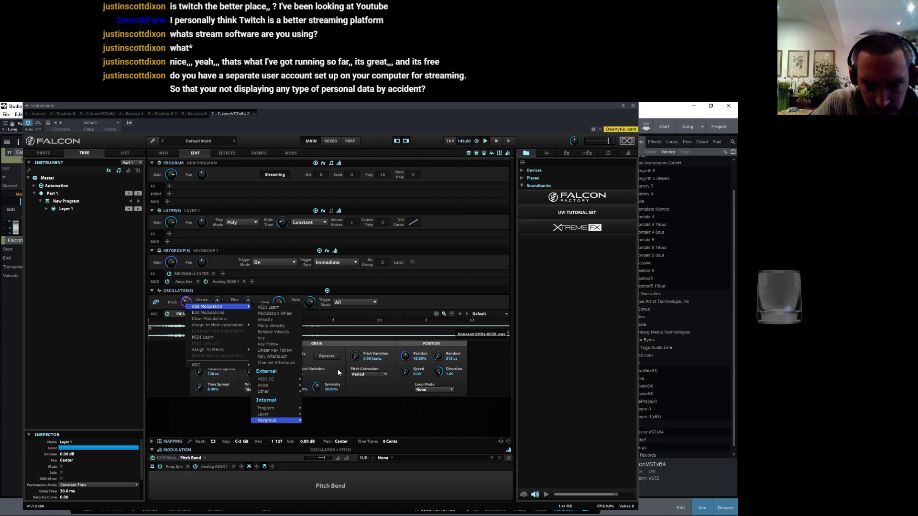
left_click(338, 369)
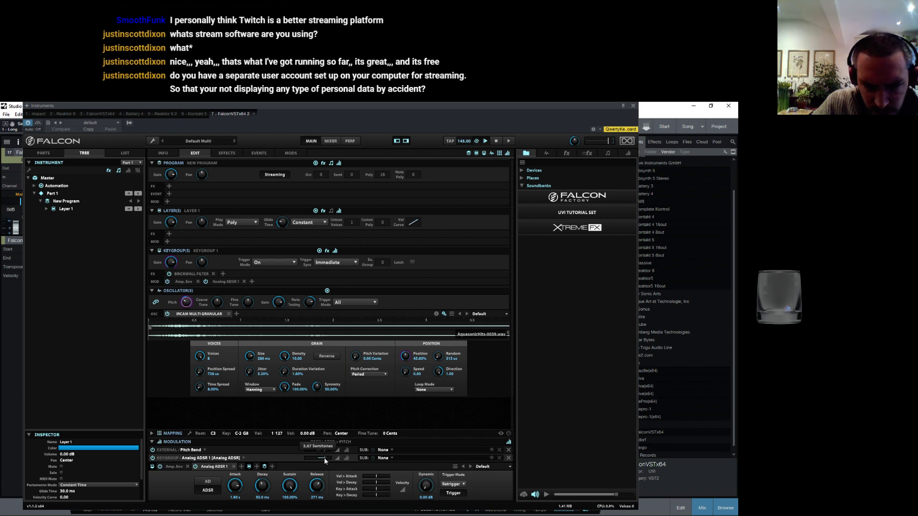
left_click(633, 106)
Audition the soloed Falcon part twice from bar 71 and save the song between the two playbacks
left_click(332, 143)
key("space")
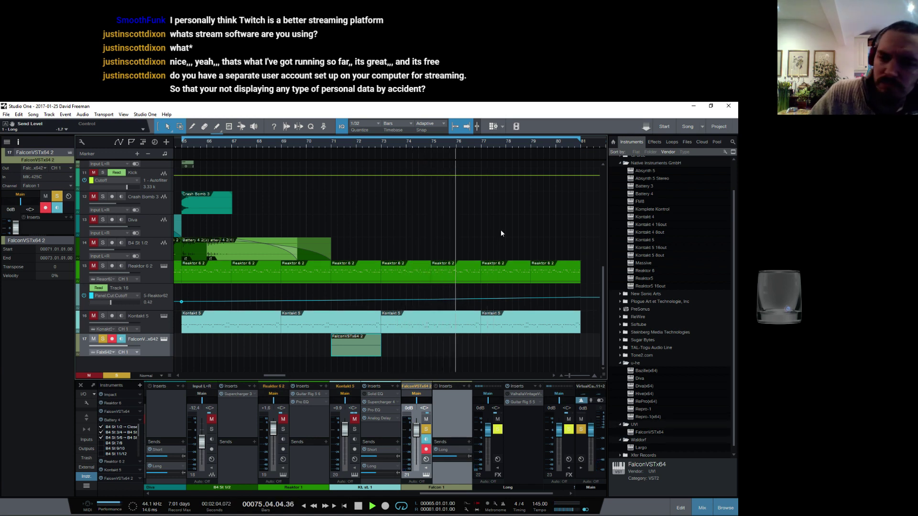
key("space")
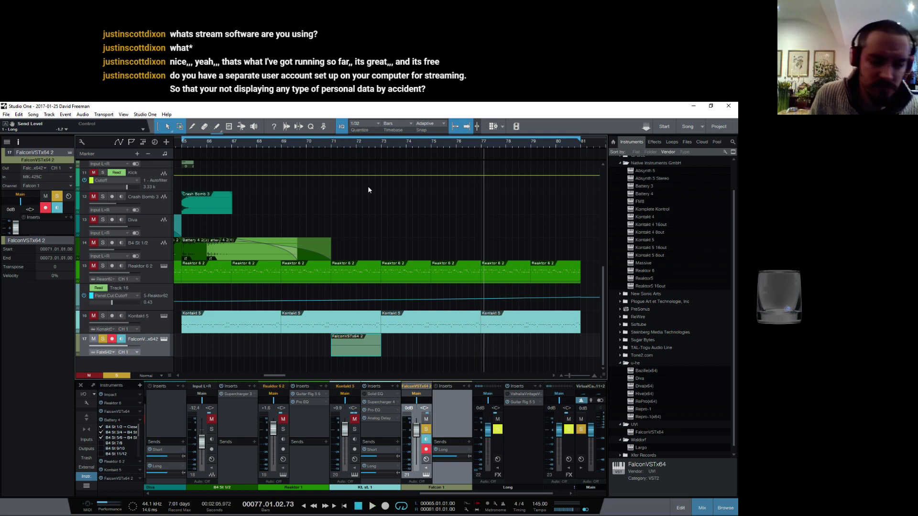
key("ctrl+s")
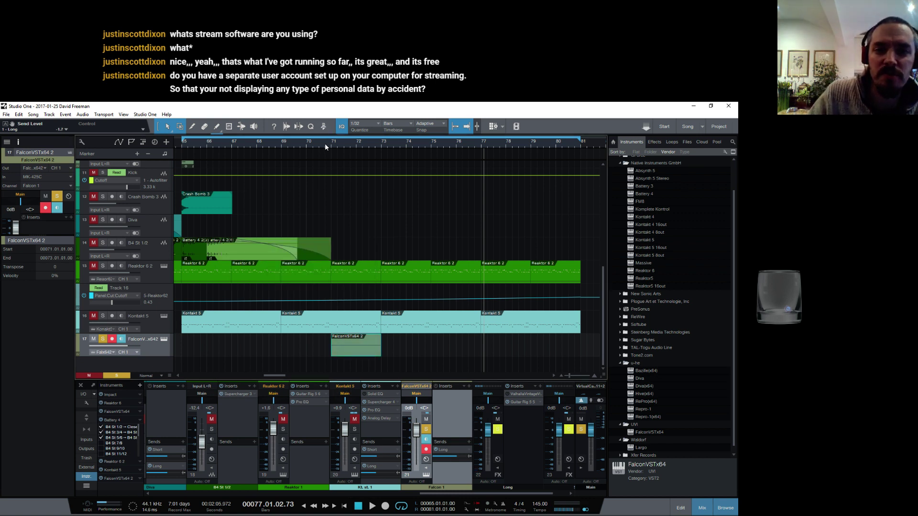
left_click(332, 145)
key("space")
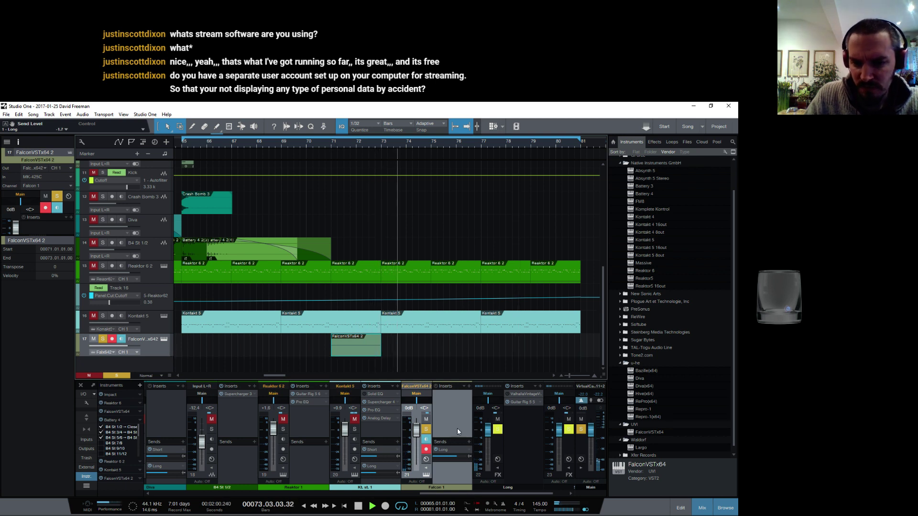
key("space")
Unsolo the Falcon track and play the full arrangement from bar 70
left_click(102, 339)
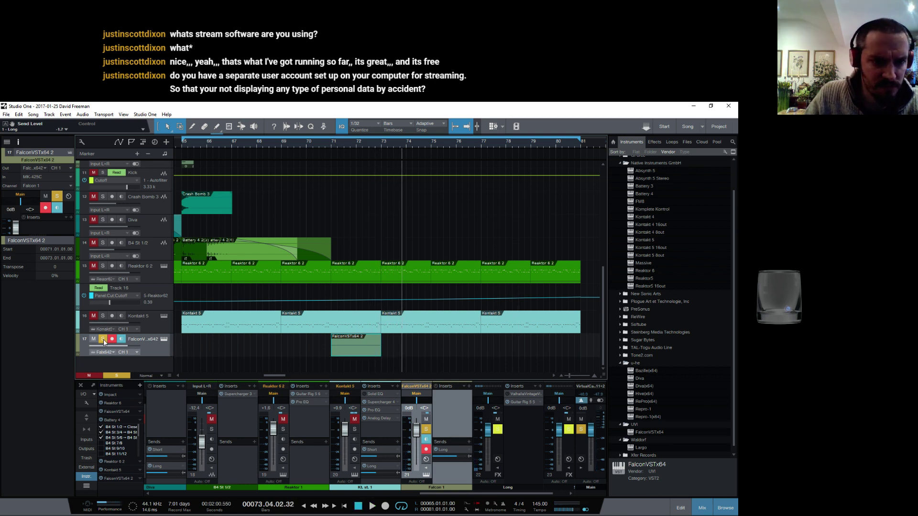
left_click(308, 146)
key("space")
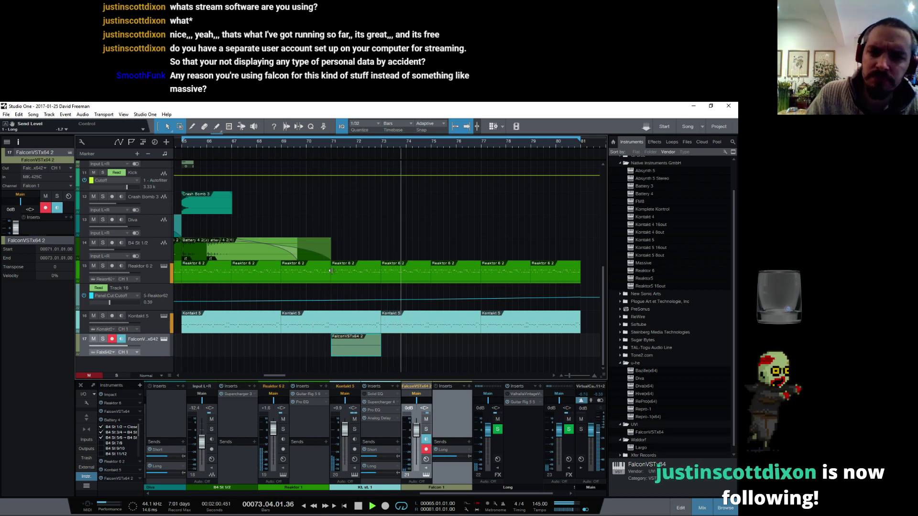
key("space")
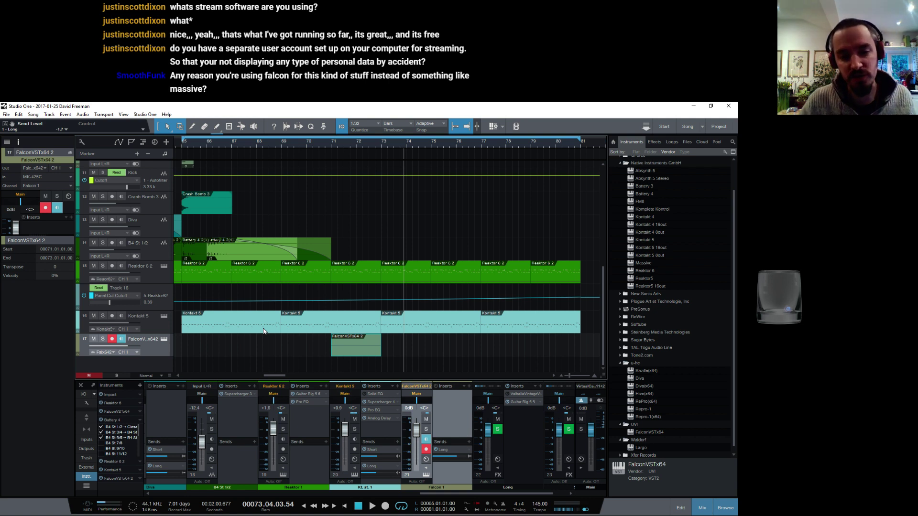
Play the arrangement from bar 71 and raise Analog ADSR 1's pitch modulation depth to about 9.6 semitones in Falcon
left_click(332, 142)
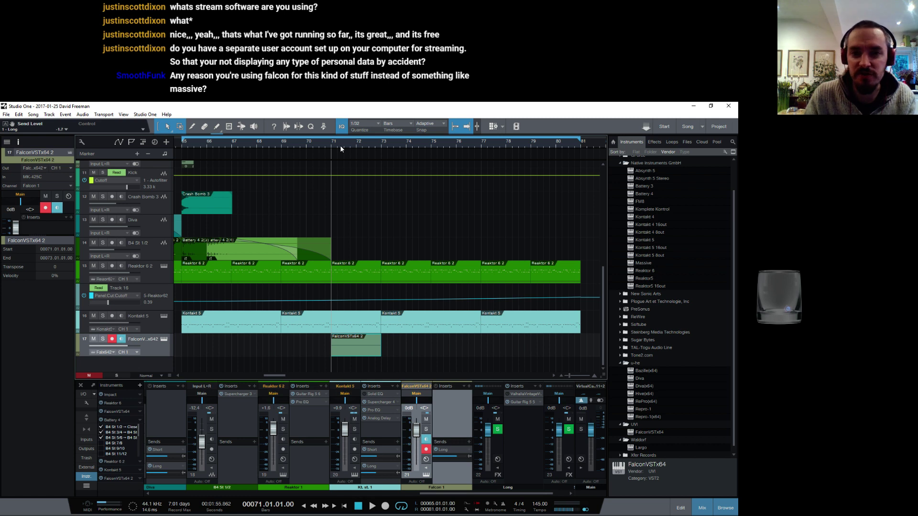
key("space")
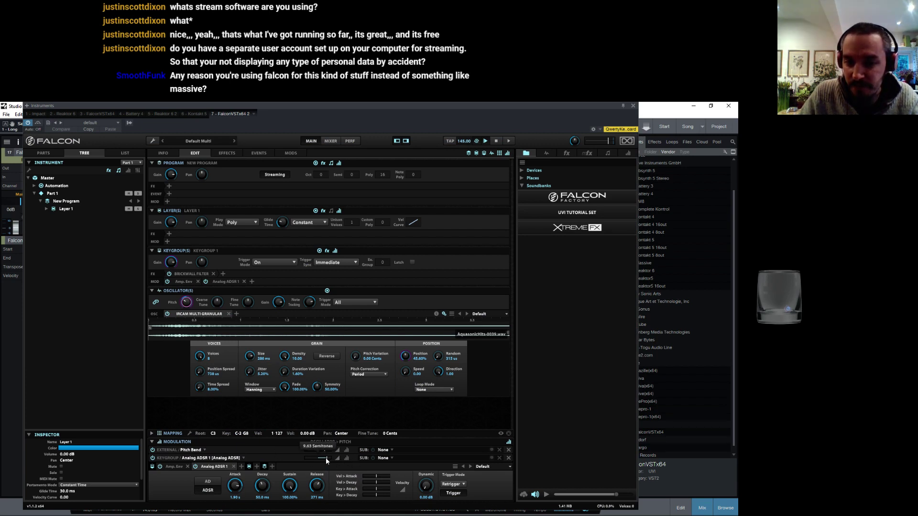
left_click(633, 105)
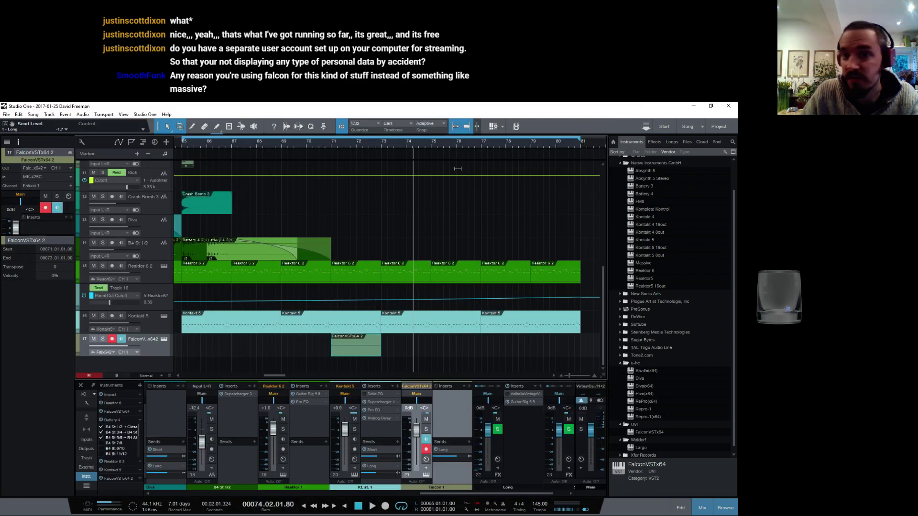
Replay the arrangement from bar 71 to check the deeper pitch modulation
left_click(330, 142)
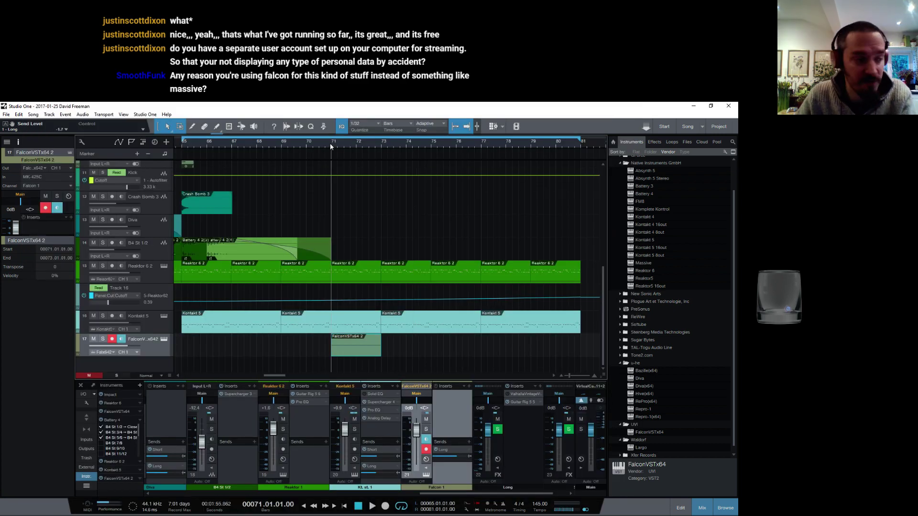
key("space")
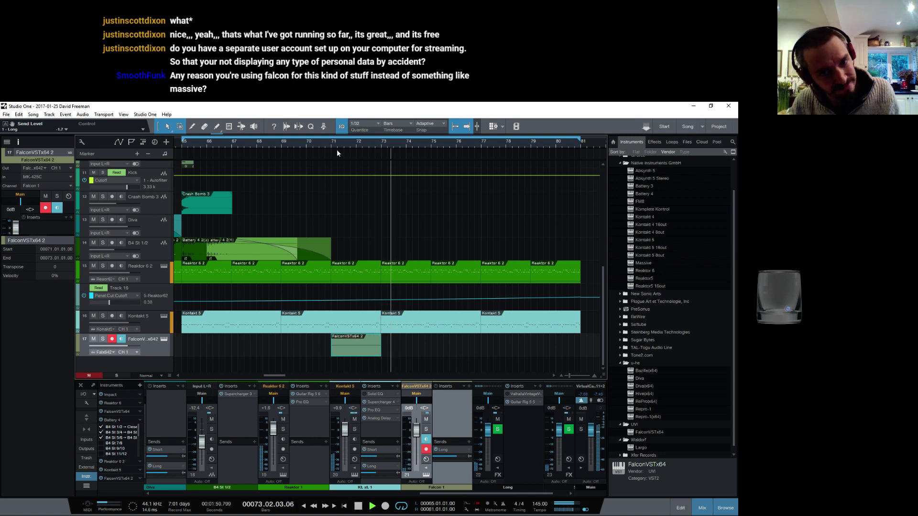
key("space")
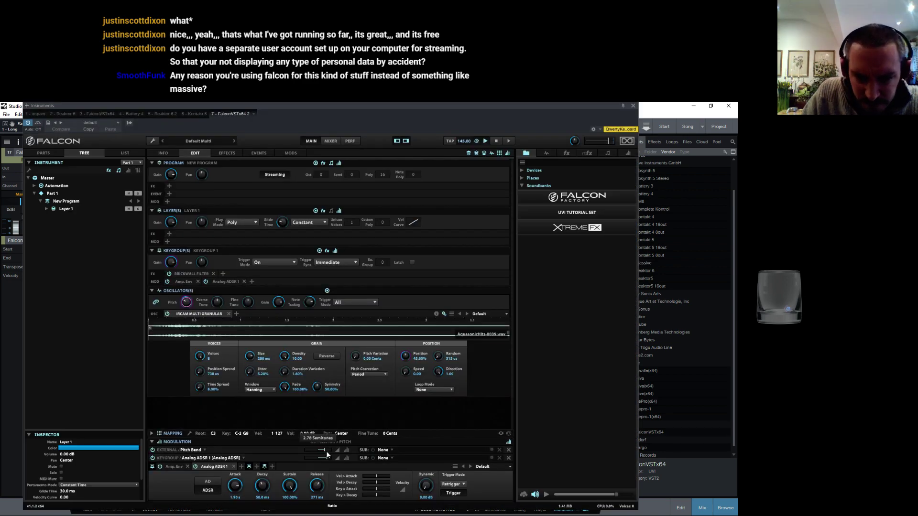
Add Analog ADSR 1 as a modulation of the granular oscillator's position and close the Falcon window
scroll(327, 461, "up", 3)
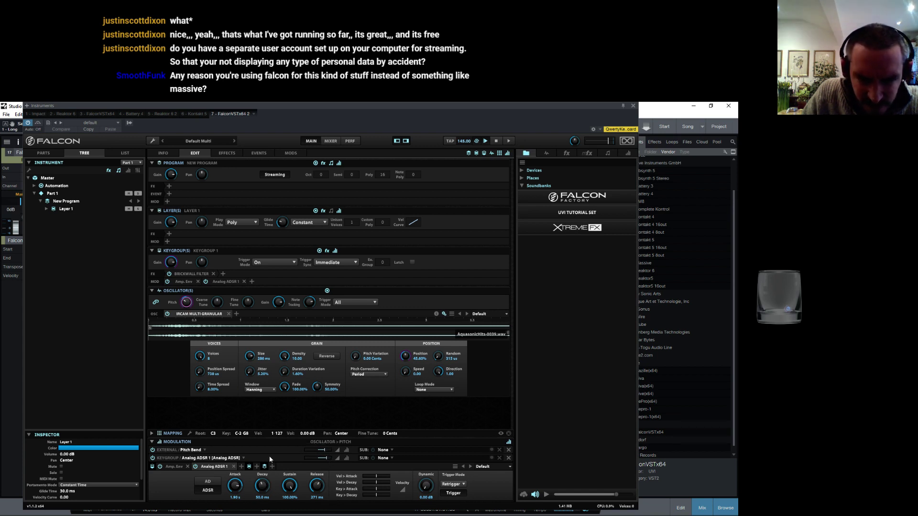
left_click(405, 357)
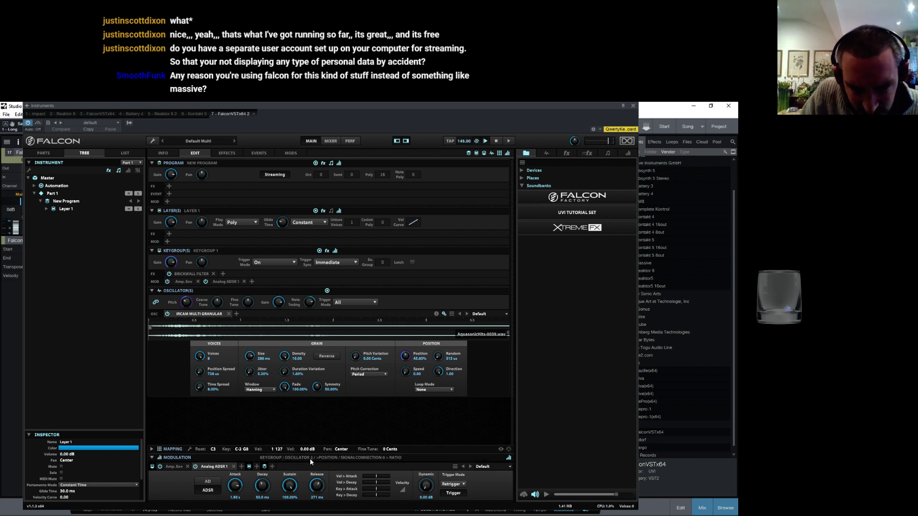
mouse_move(309, 461)
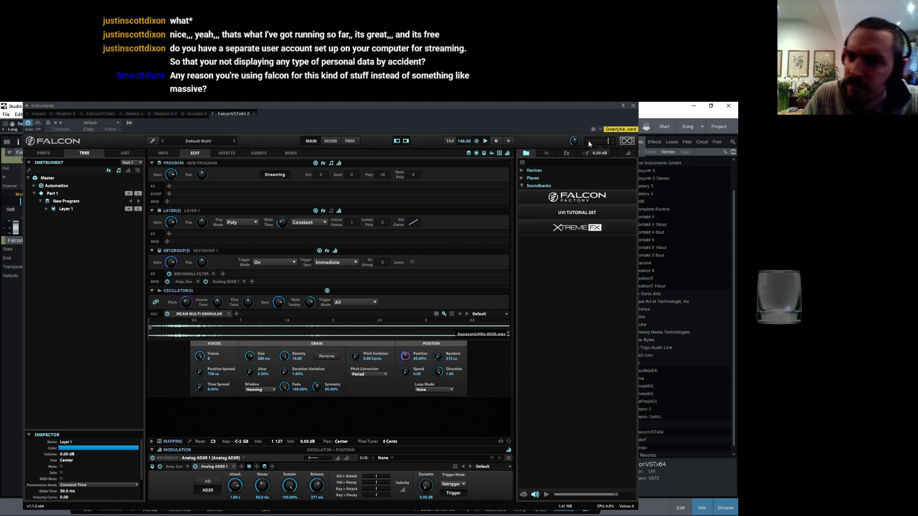
left_click(632, 104)
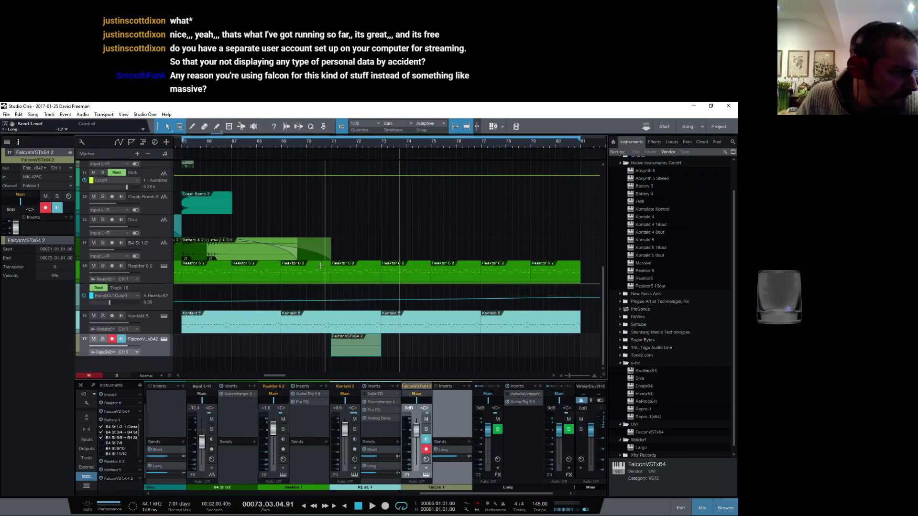
Play the arrangement from bar 71 to hear the Falcon part with its position modulation
left_click(330, 143)
key("space")
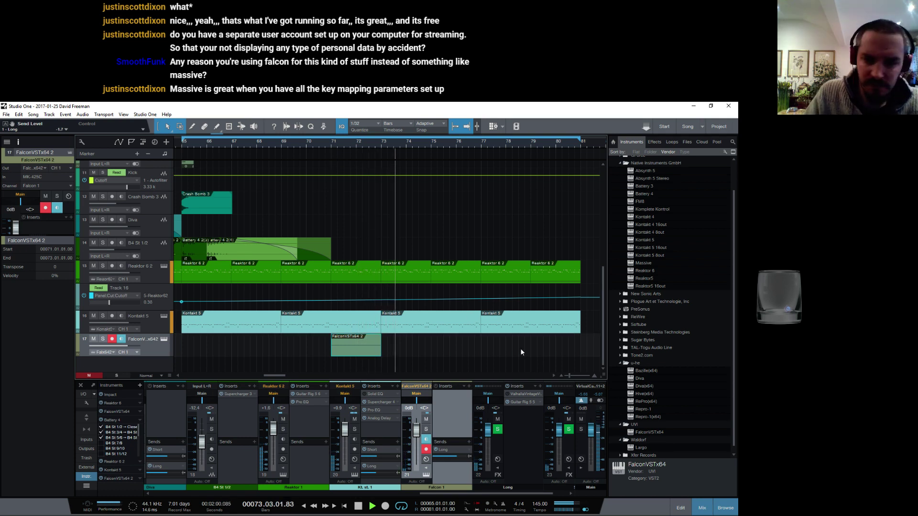
key("space")
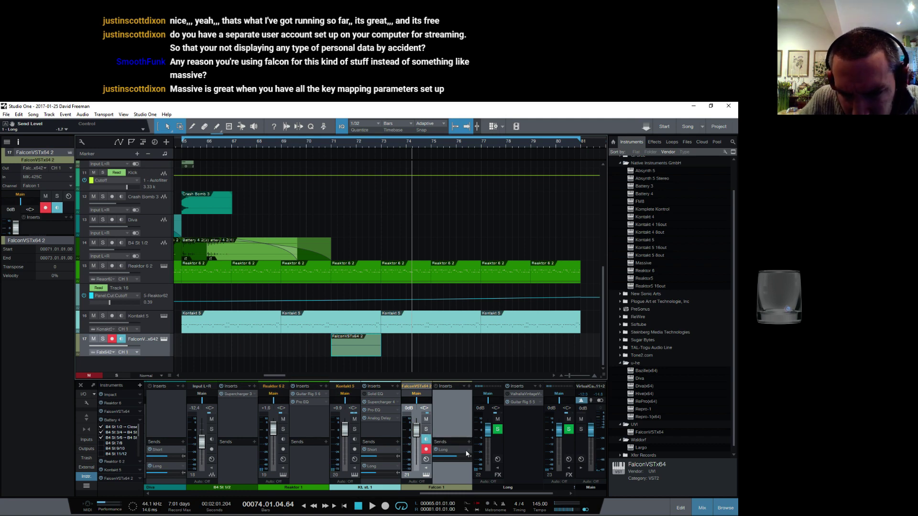
Insert Guitar Rig 5 on the Falcon channel, add a Tape Echo to its rack and adjust the echo's feedback
left_click(469, 387)
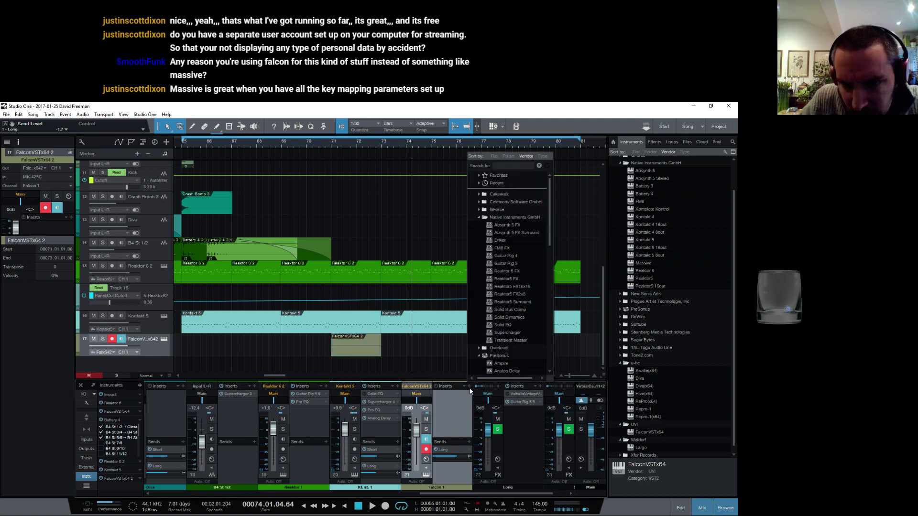
left_click(501, 264)
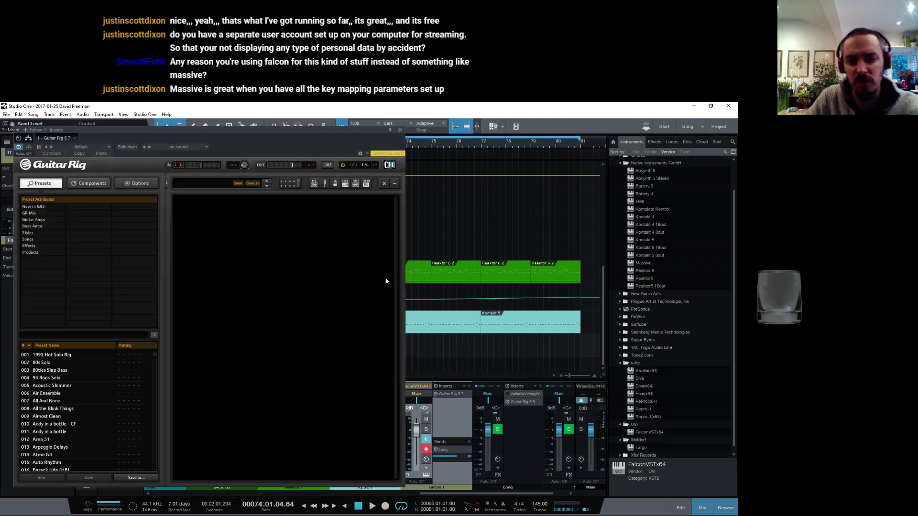
left_click(93, 183)
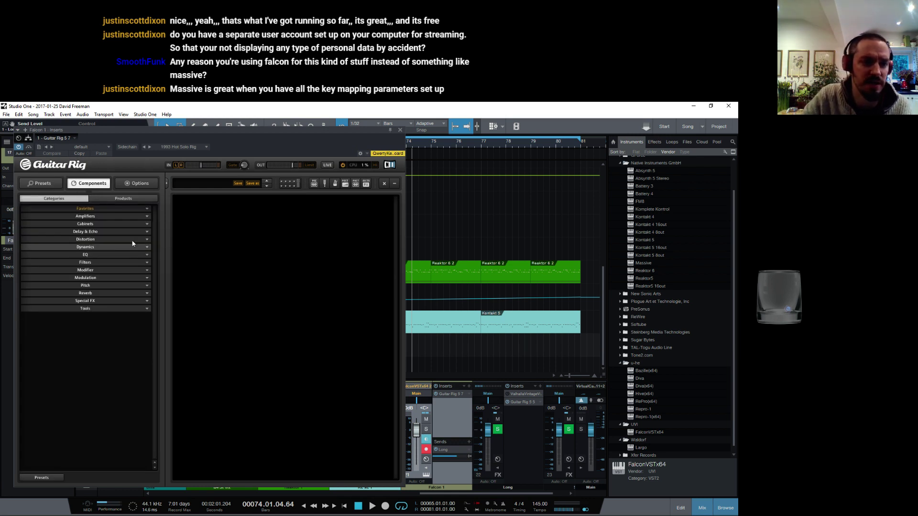
left_click(100, 231)
left_click_drag(101, 276, 348, 266)
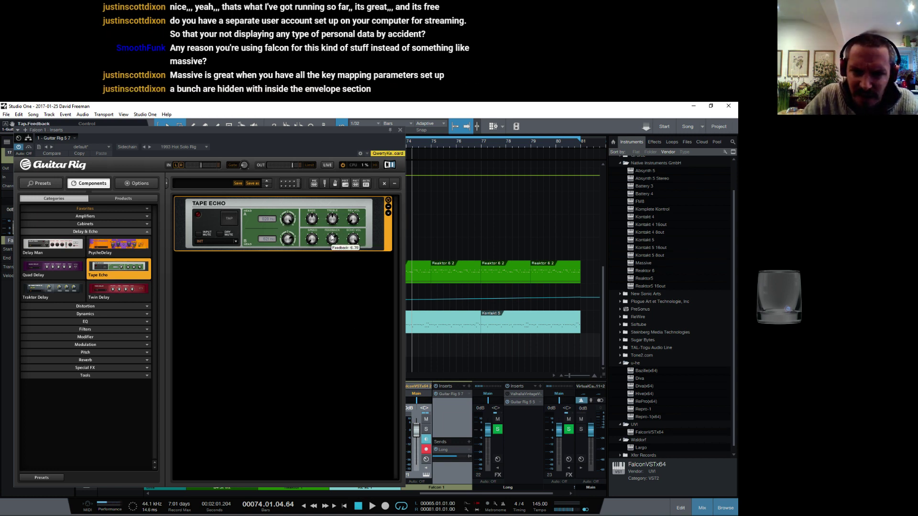
left_click(400, 130)
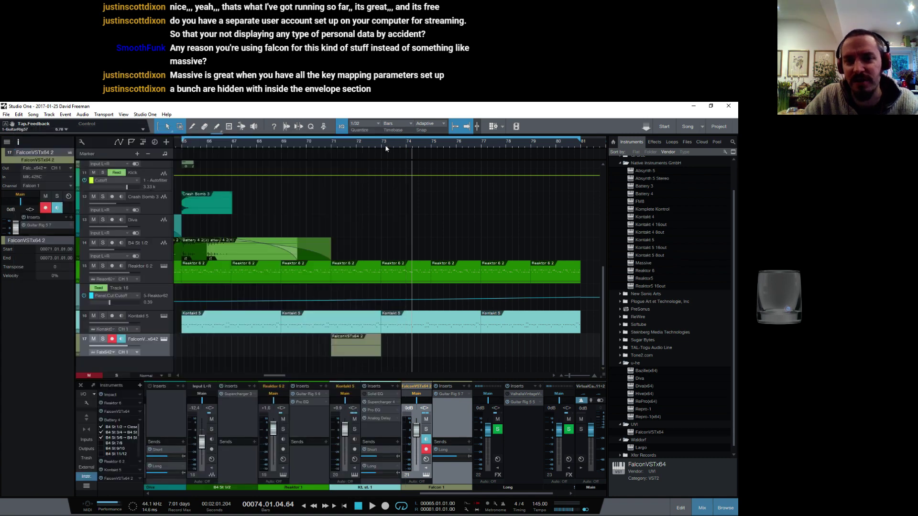
Audition the Falcon part with the tape echo twice from bar 71
left_click(331, 140)
key("space")
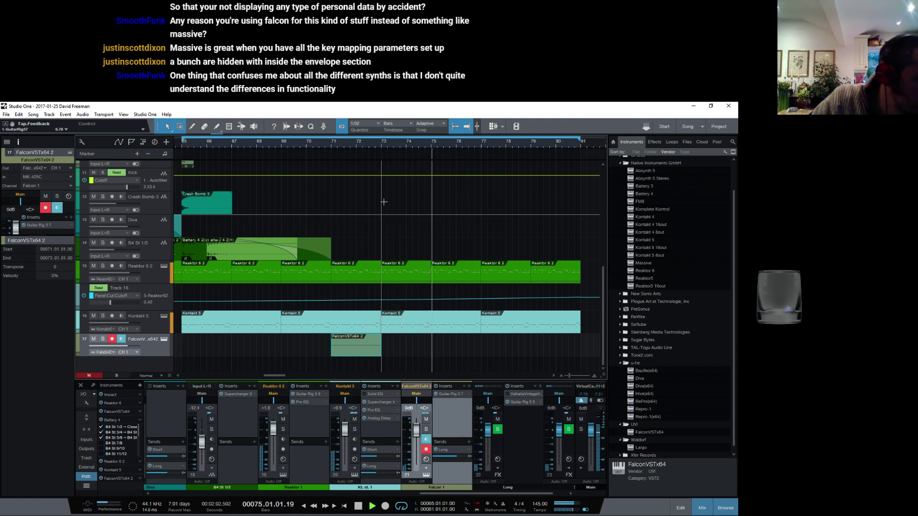
key("space")
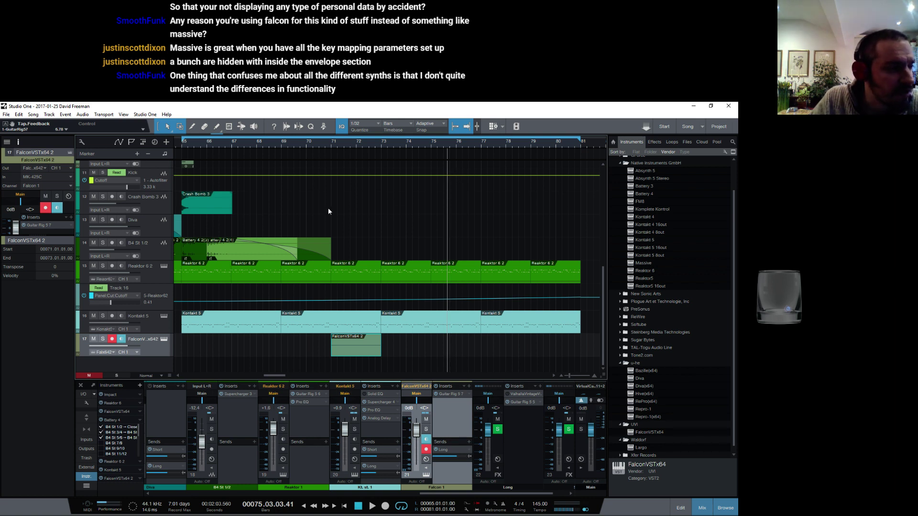
left_click(333, 146)
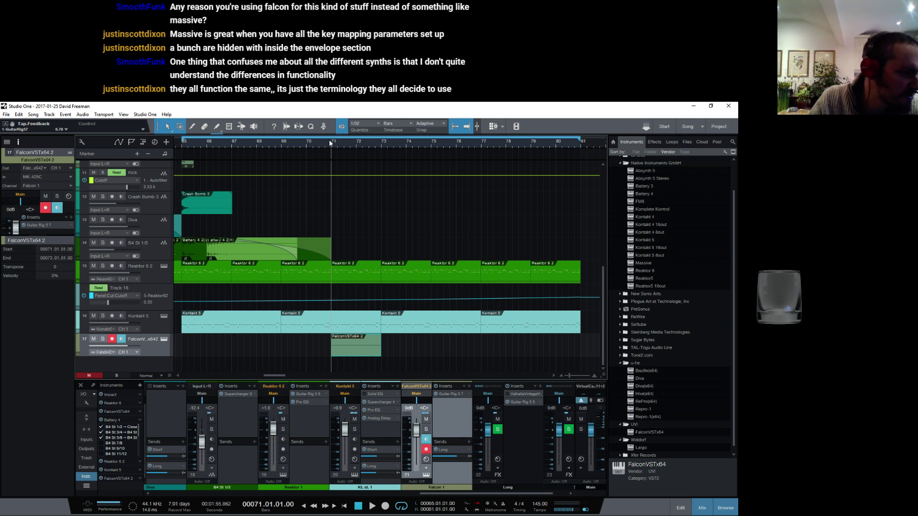
key("space")
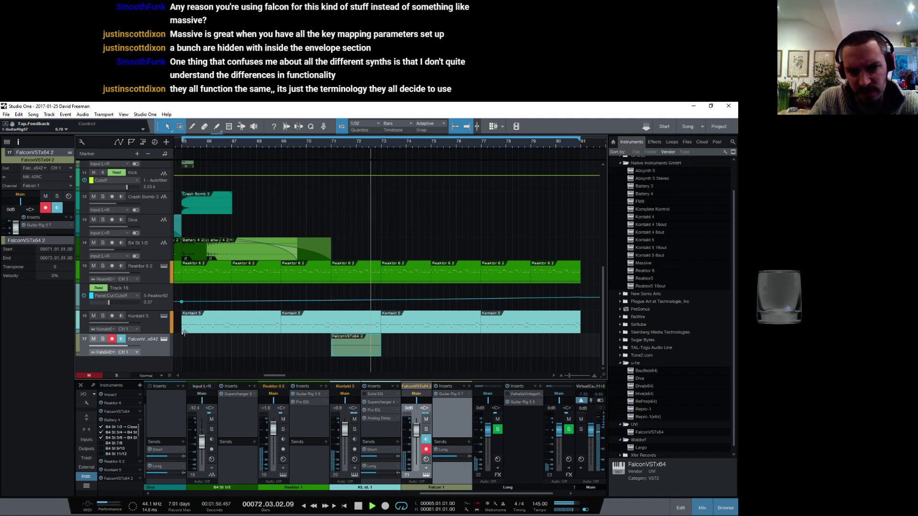
key("space")
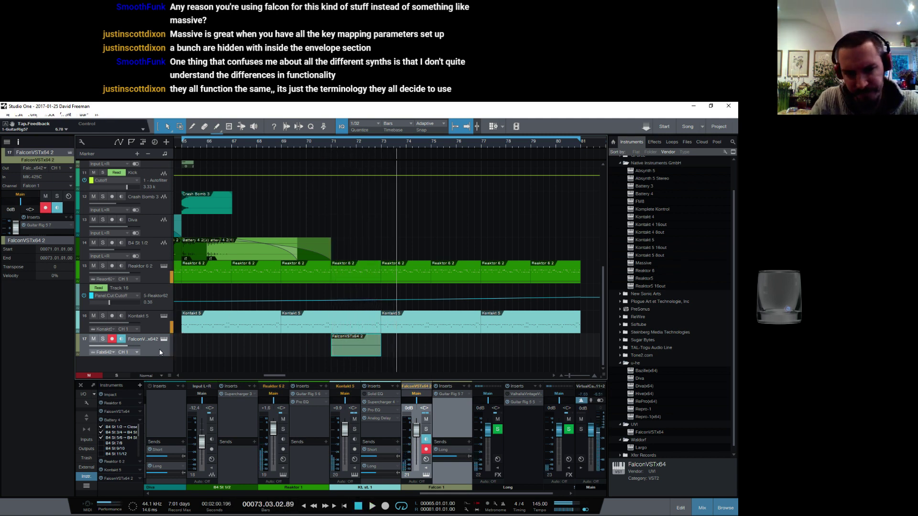
Transform the Falcon instrument track to audio with inserts rendered, track state preserved, instrument removed and automatic tail enabled
right_click(159, 349)
left_click(213, 452)
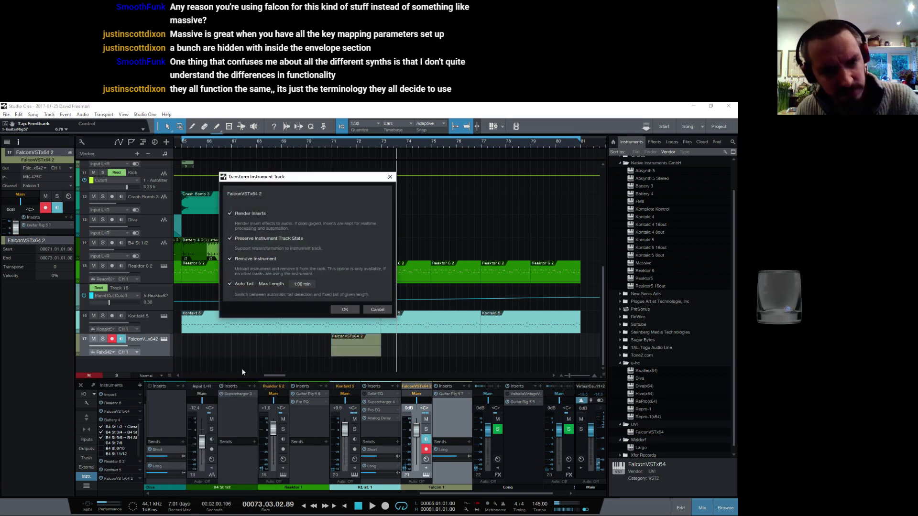
left_click(345, 310)
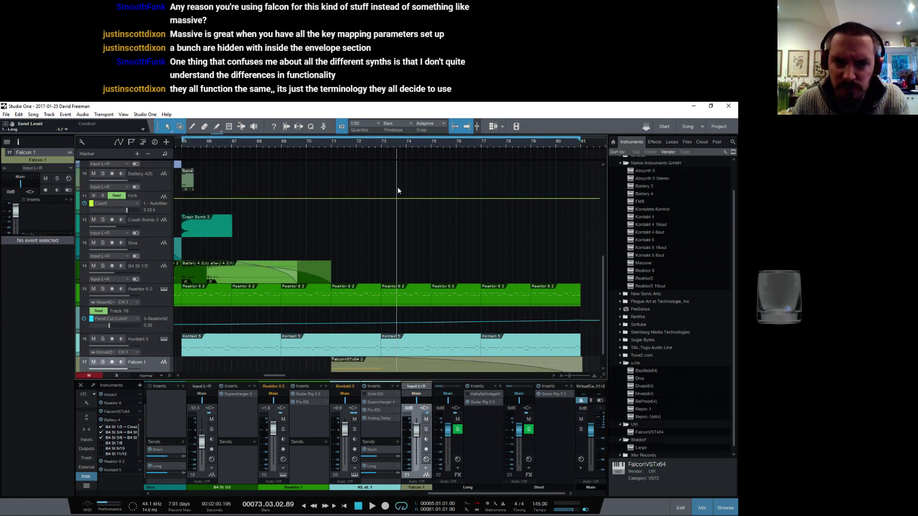
Play the arrangement from bar 71 to check the rendered Falcon audio
left_click(331, 143)
key("space")
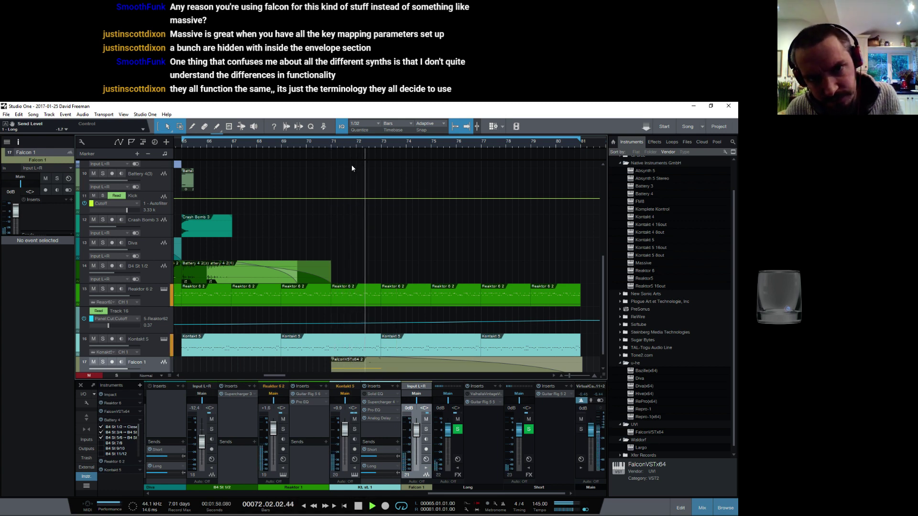
key("space")
Duplicate the last kick note in the Impact part at bar 72 and place the copy at 72.04.03
scroll(358, 160, "up", 7)
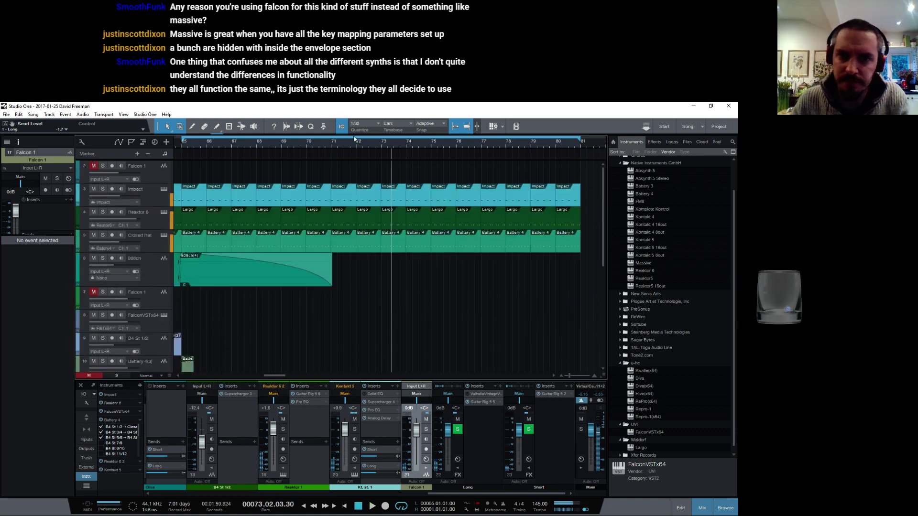
left_click(382, 193)
left_click_drag(382, 193, 379, 199)
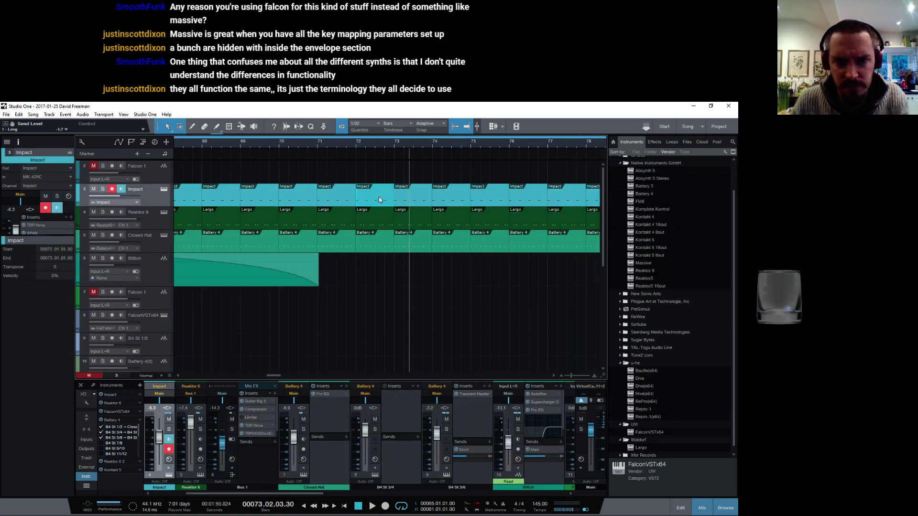
double_click(373, 203)
left_click(505, 418)
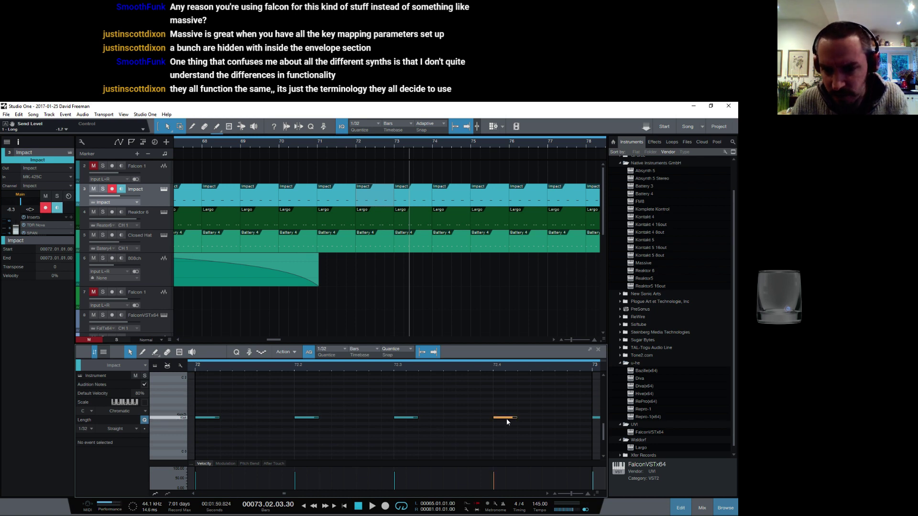
key("d")
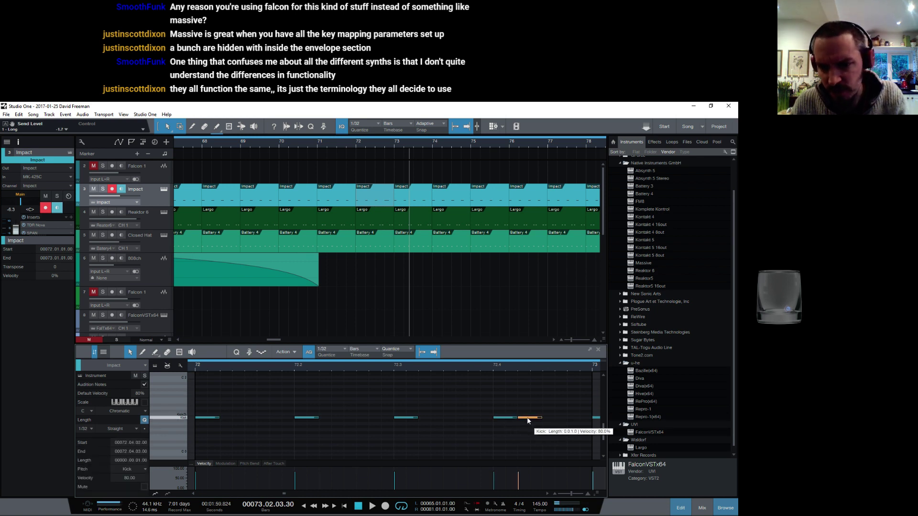
left_click_drag(526, 419, 550, 420)
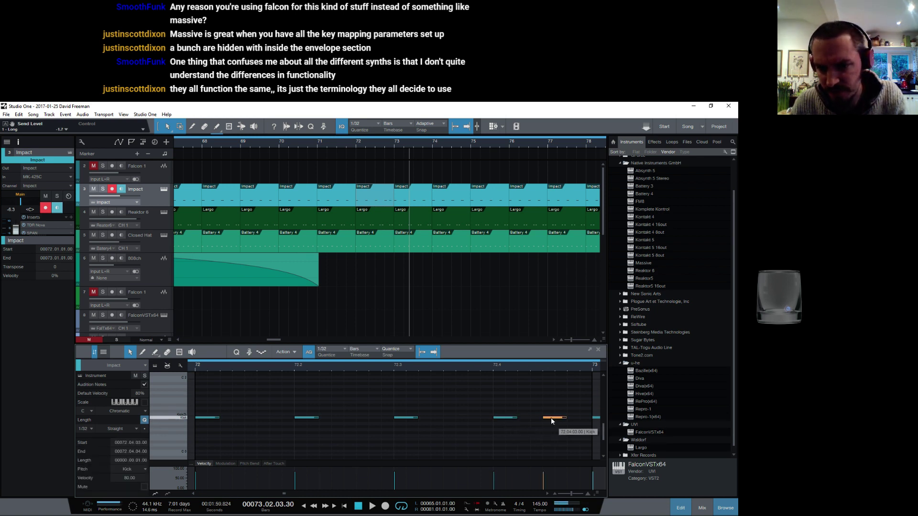
Play the song from bar 72 to check the extra kick and review the whole arrangement's tracks during playback
left_click(355, 142)
key("space")
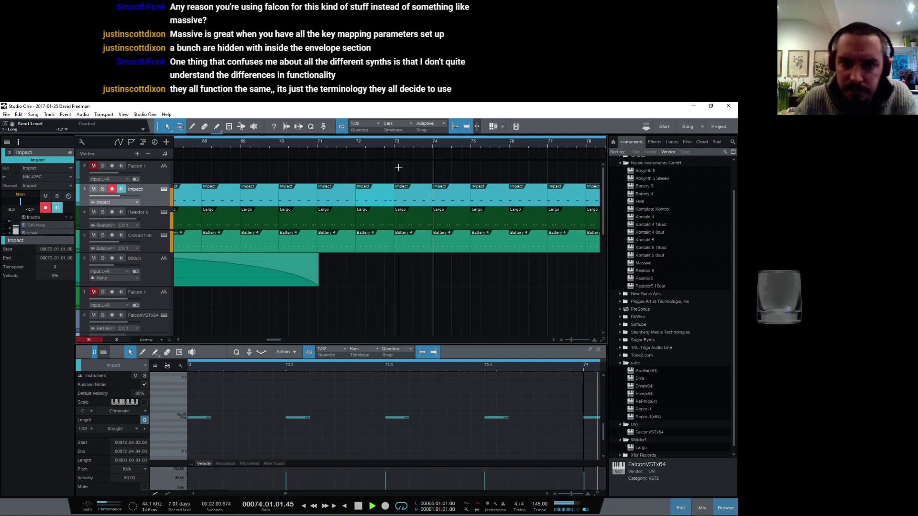
key("z")
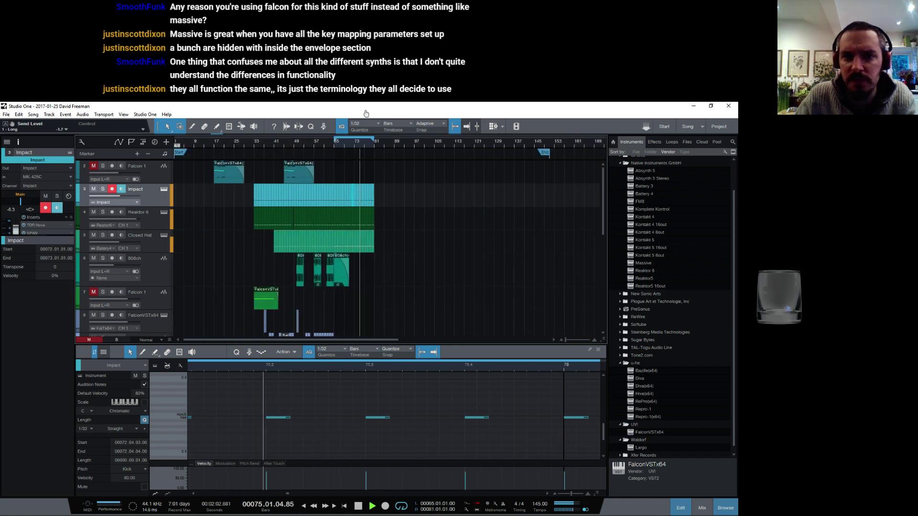
scroll(369, 172, "down", 5)
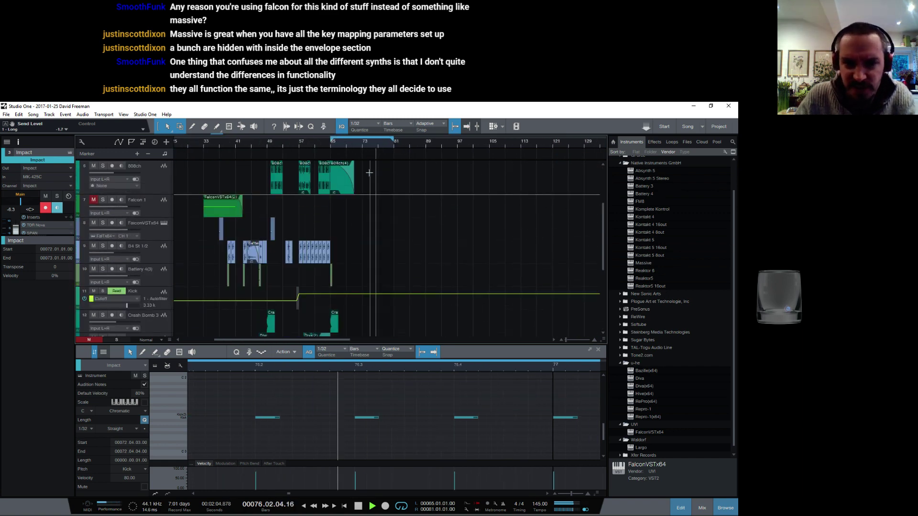
scroll(368, 176, "down", 8)
scroll(364, 191, "up", 4)
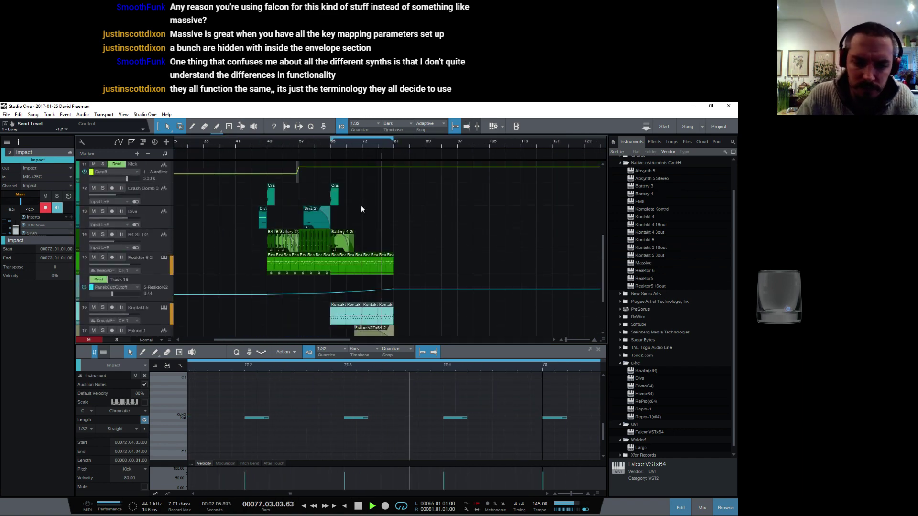
scroll(361, 209, "down", 1)
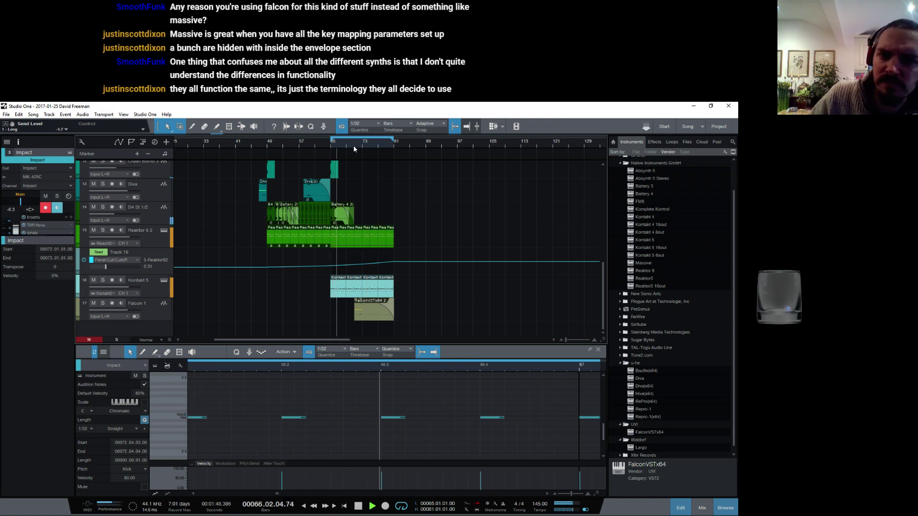
Insert Reaktor 6 FX on the Kontakt 5 channel and move it directly after Solid EQ in the insert chain
left_click_drag(340, 148, 365, 163)
scroll(376, 188, "up", 5)
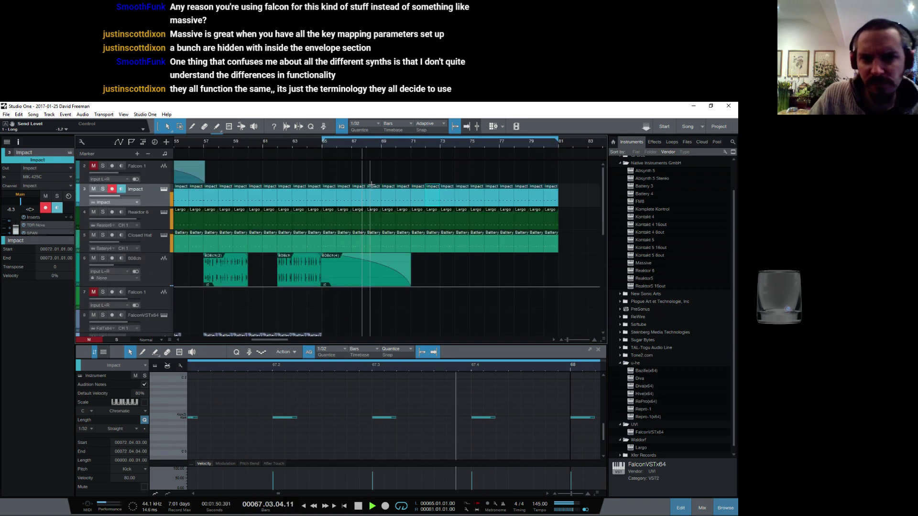
scroll(373, 186, "down", 2)
scroll(382, 241, "down", 3)
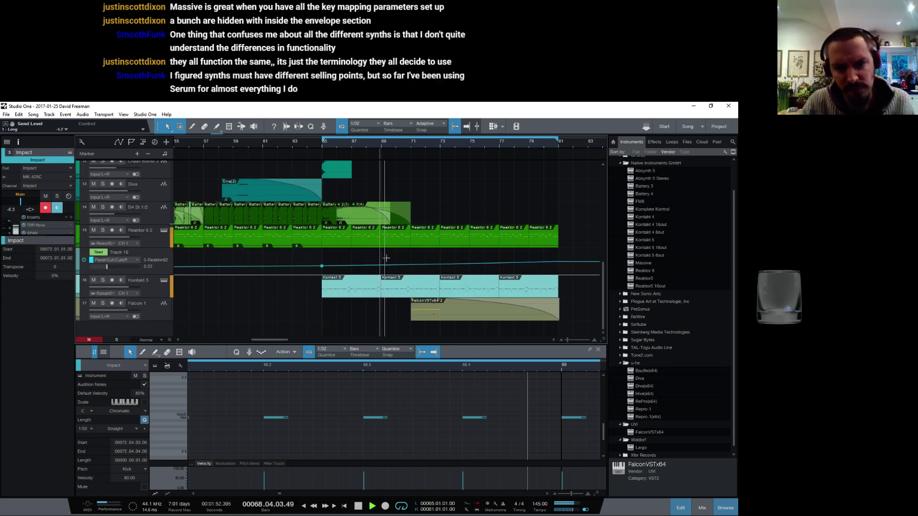
left_click(142, 285)
left_click_drag(378, 141, 378, 150)
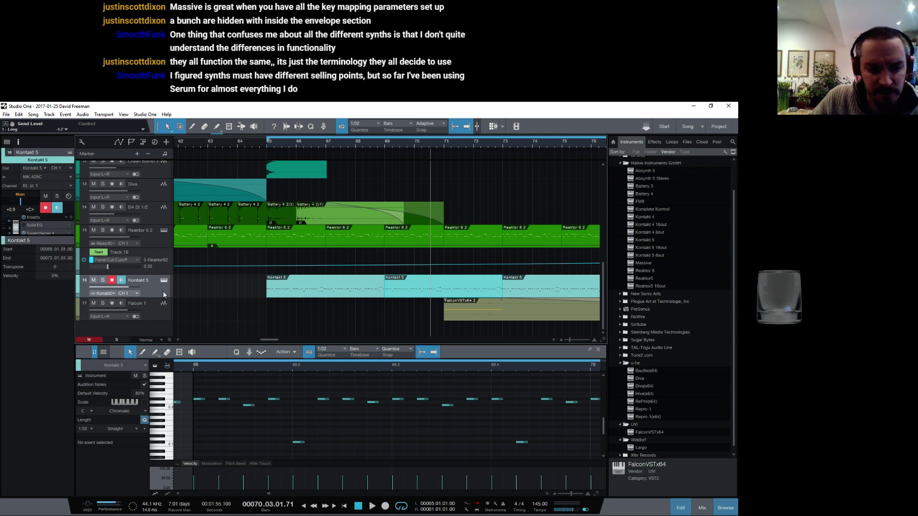
key("F3")
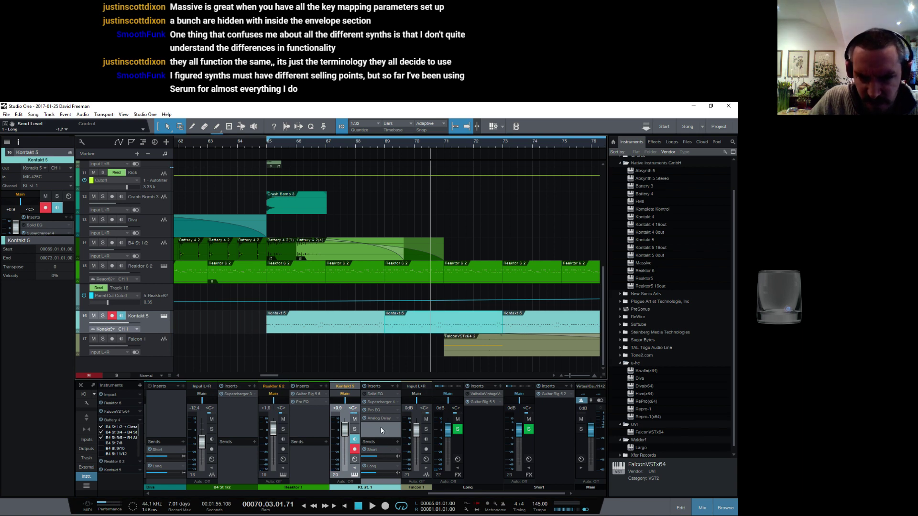
left_click(397, 386)
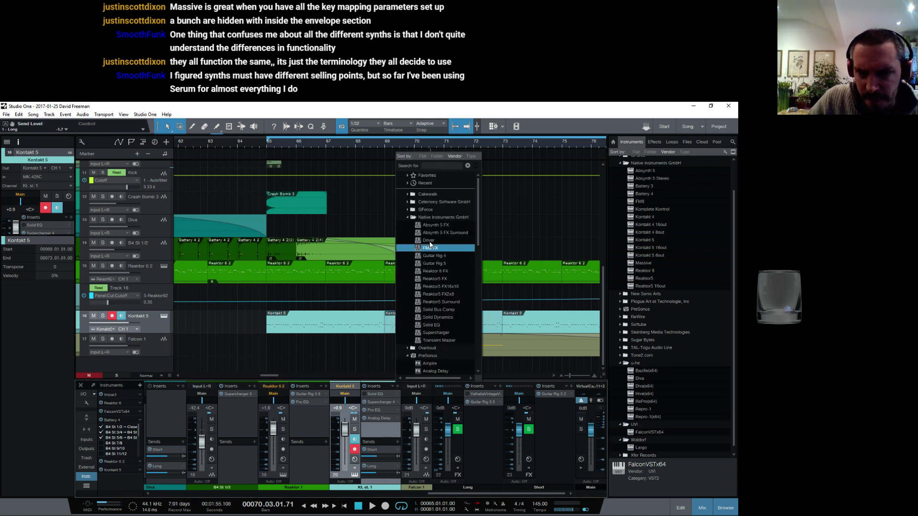
left_click(430, 273)
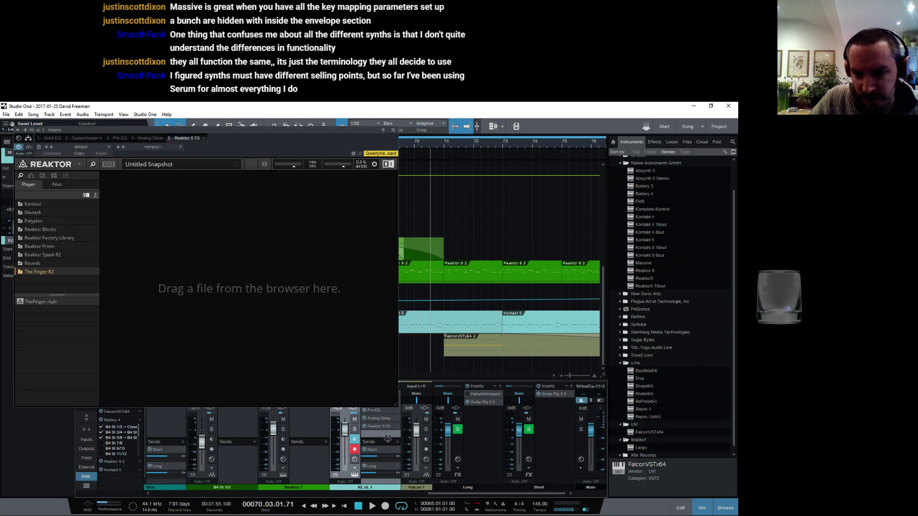
left_click_drag(344, 127, 348, 103)
left_click_drag(387, 418, 389, 401)
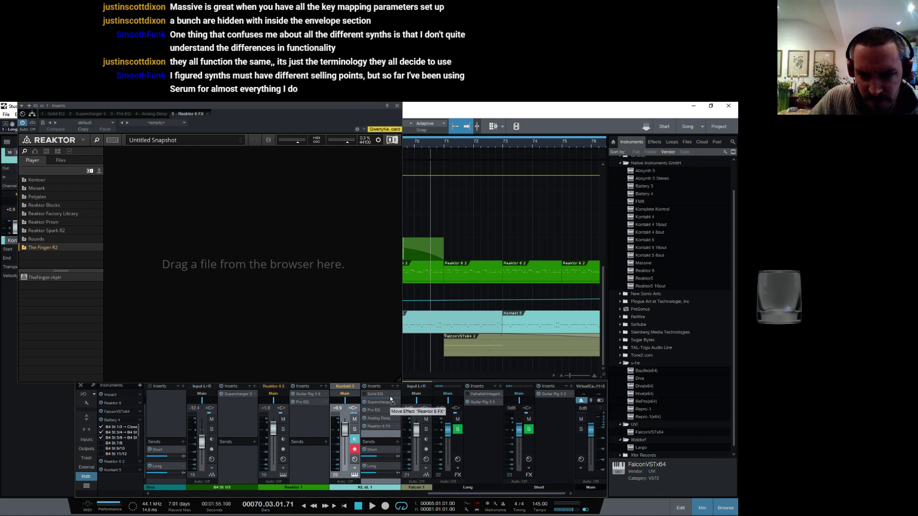
Load TheFinger from The Finger R2 into Reaktor 6 FX and close the effect window
left_click(44, 276)
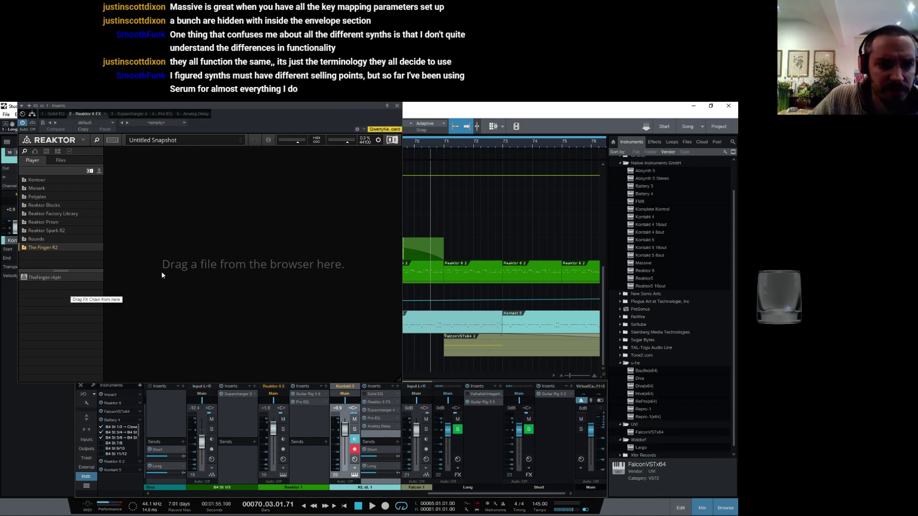
left_click_drag(44, 280, 256, 255)
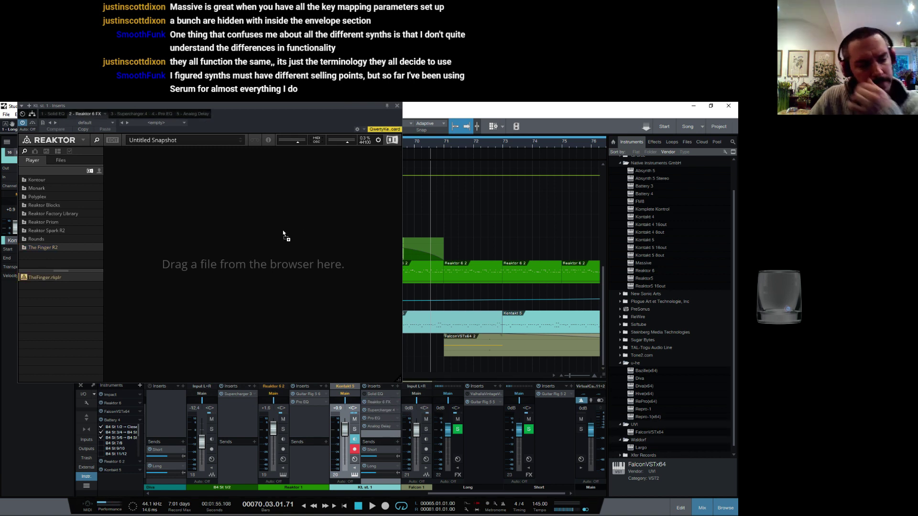
left_click(399, 105)
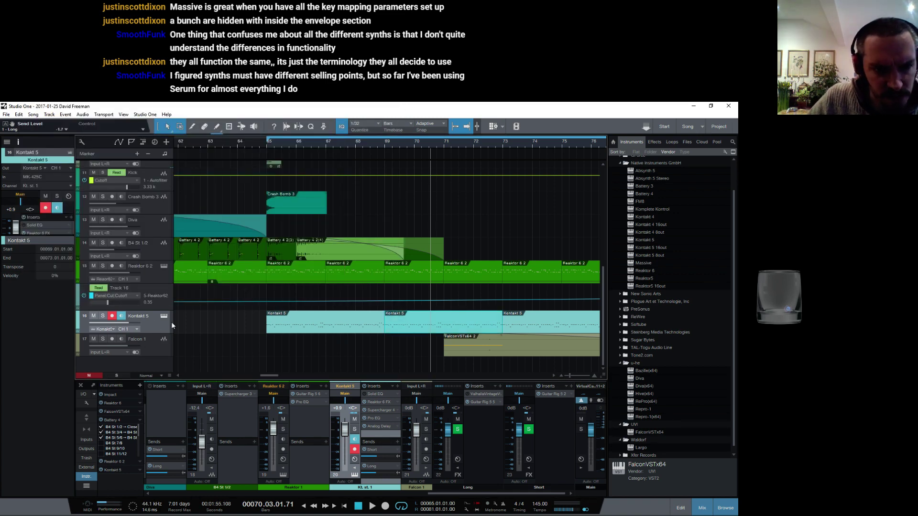
Add an instrument track below Kontakt 5 and draw an empty one-bar part on it at bar 68
left_click(49, 114)
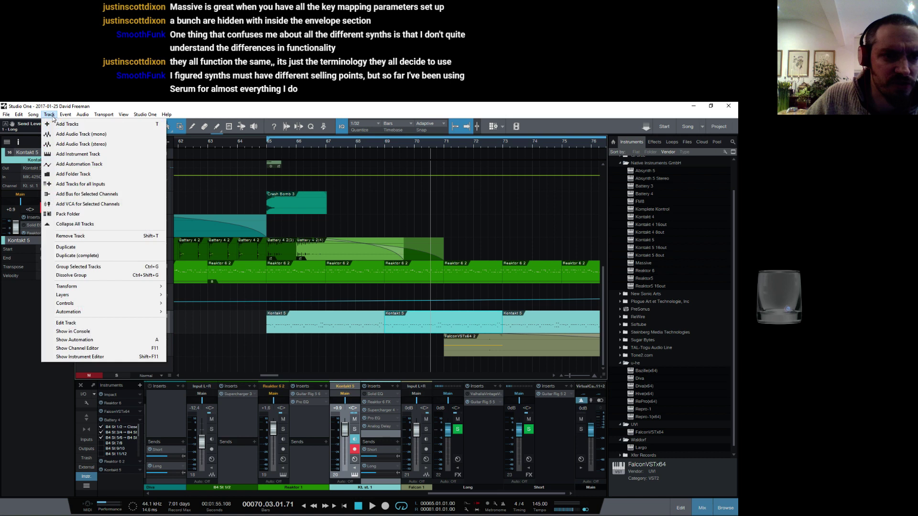
left_click(74, 156)
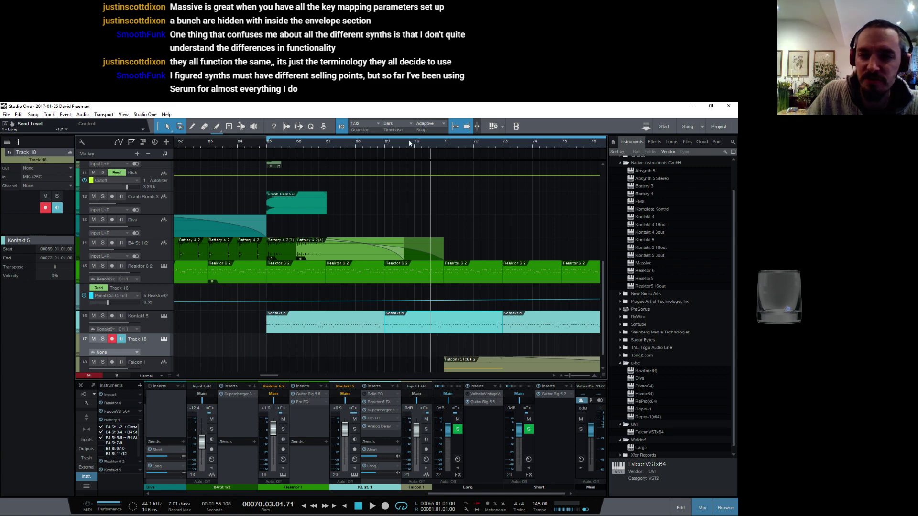
left_click_drag(410, 143, 313, 140)
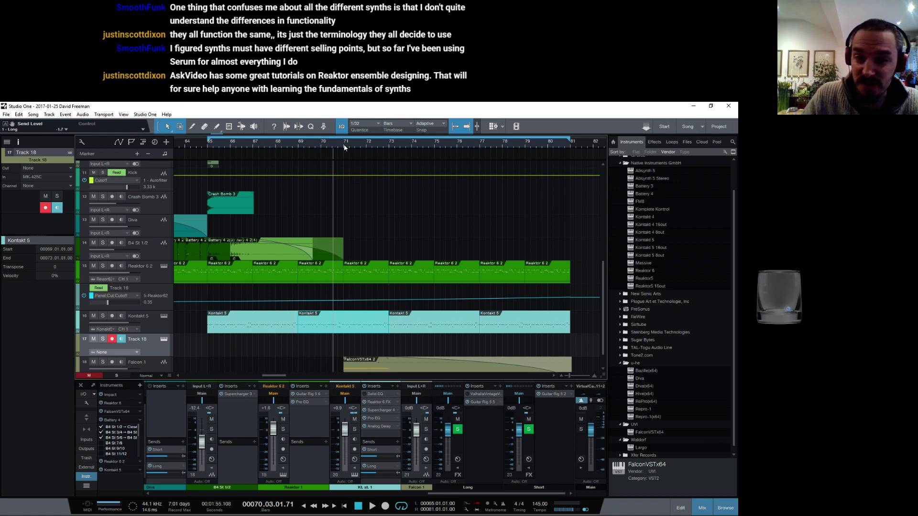
left_click_drag(344, 145, 343, 143)
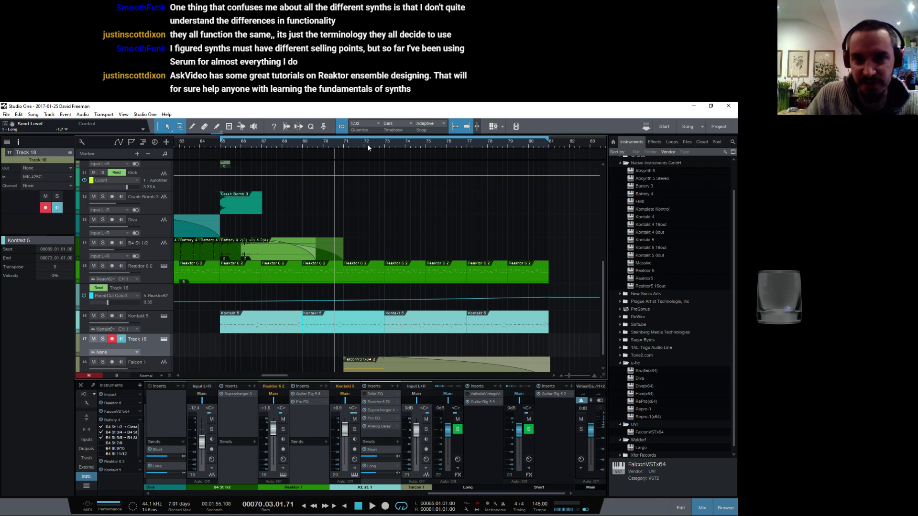
left_click_drag(351, 151, 349, 154)
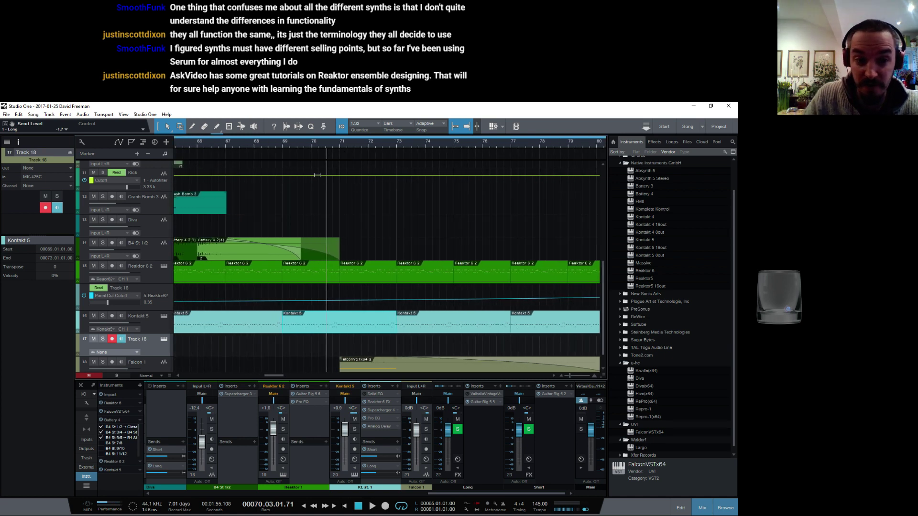
left_click(217, 127)
left_click_drag(326, 146, 238, 134)
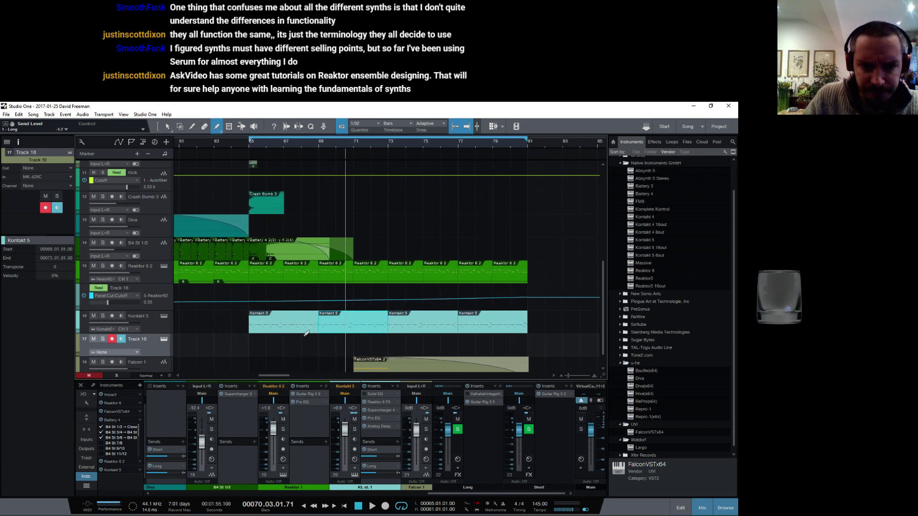
left_click_drag(305, 345, 318, 345)
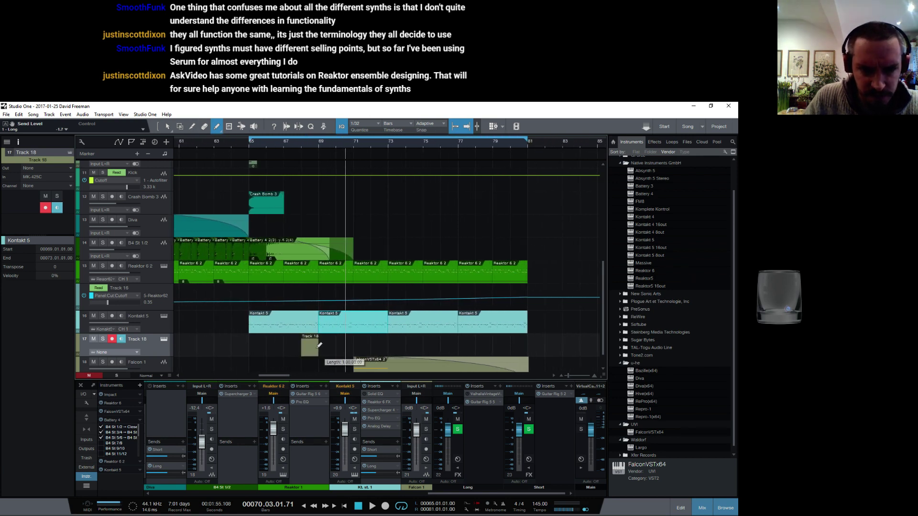
Route the new instrument track's output to Reaktor 6 FX
left_click(138, 353)
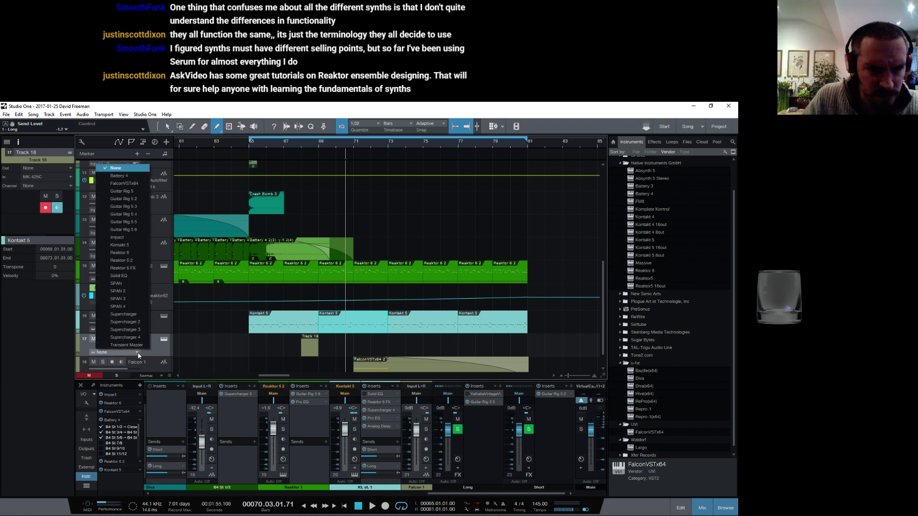
left_click(47, 362)
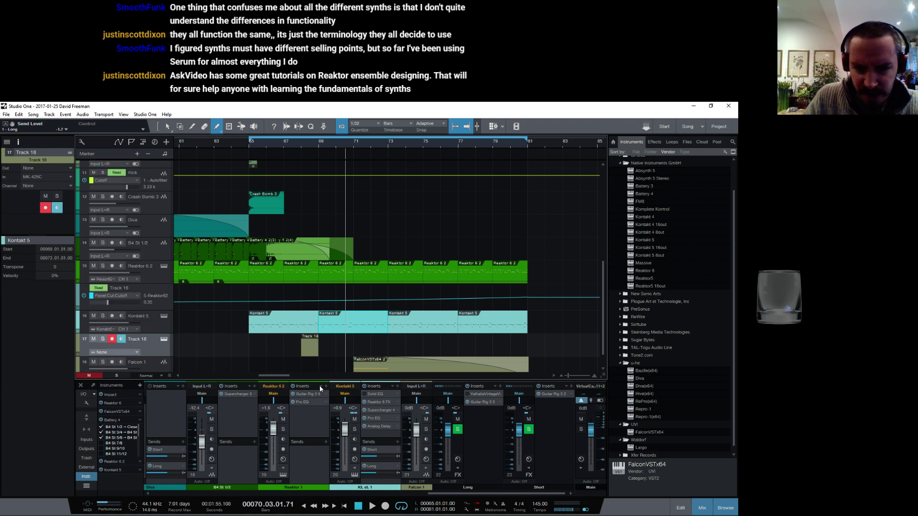
left_click(137, 352)
left_click(126, 269)
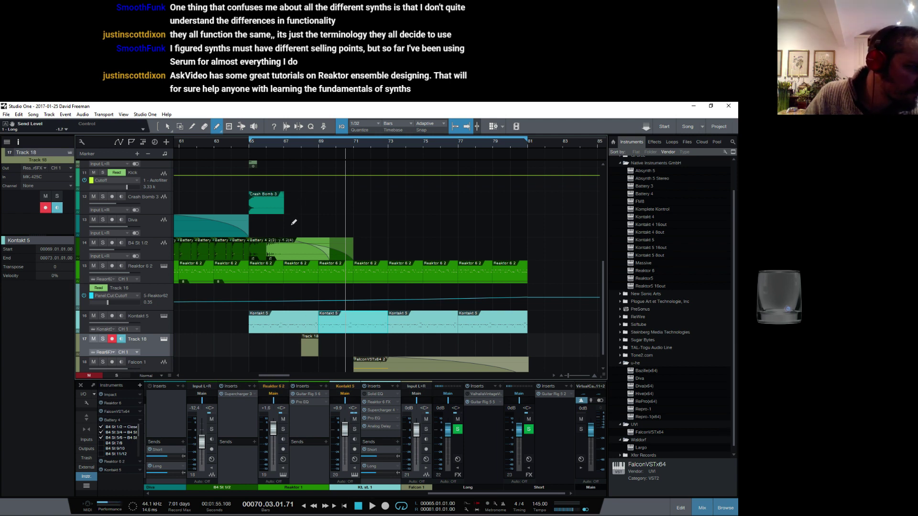
Draw notes in the bar 68 part: E3 for the full bar, G#2 from beat 3 and D#2 from beat 4, all held to the bar's end
left_click(168, 128)
double_click(308, 351)
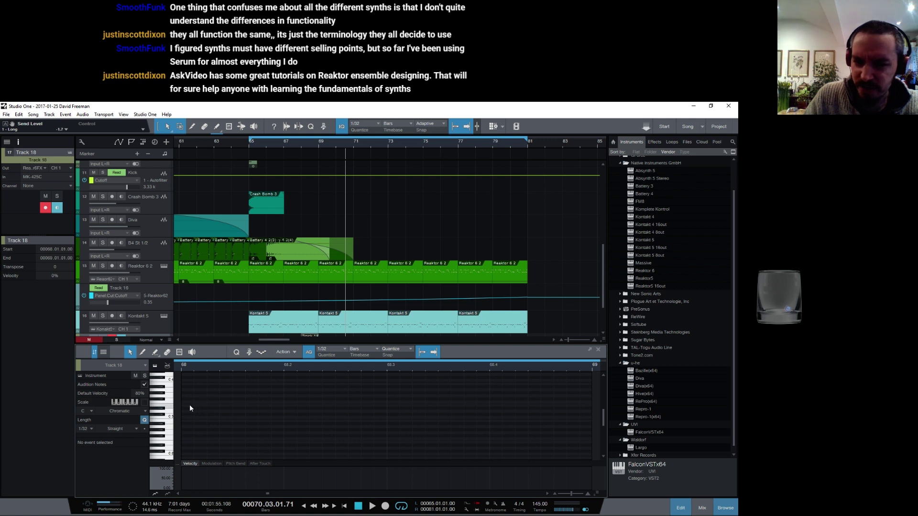
left_click_drag(187, 407, 593, 404)
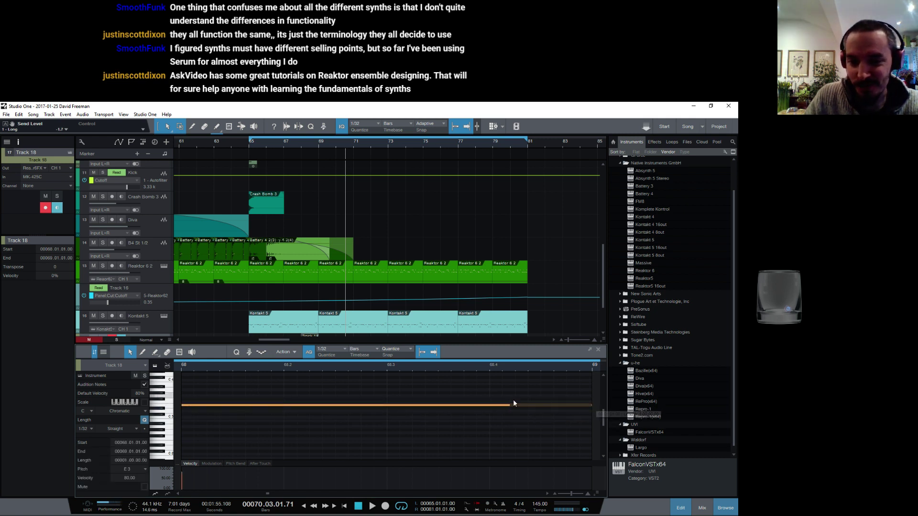
mouse_move(388, 430)
left_mouse_down()
mouse_move(602, 428)
mouse_move(592, 430)
left_mouse_up()
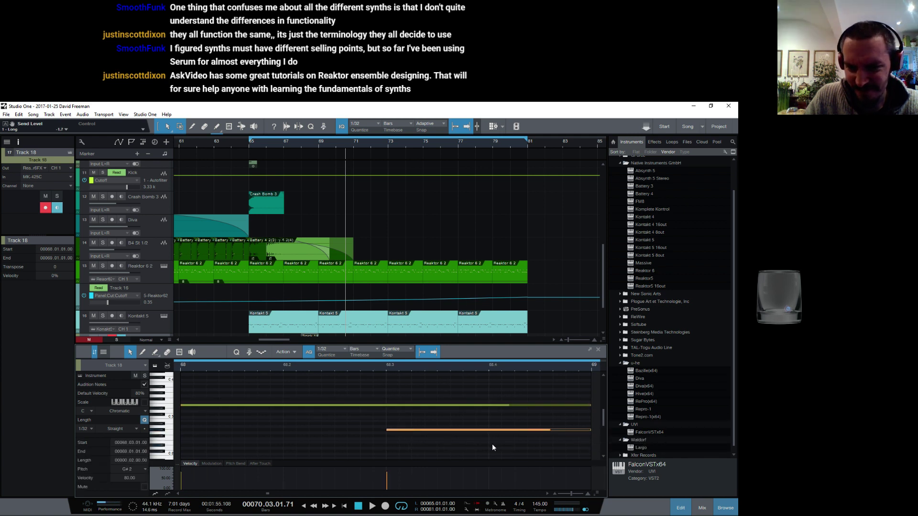
left_click_drag(494, 445, 592, 445)
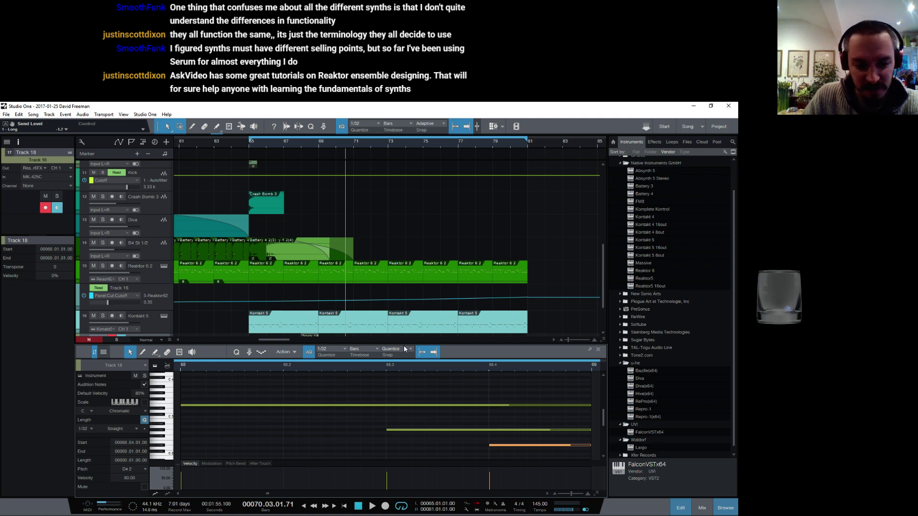
Load The Boss snapshot in The Finger on the Kontakt 5 channel and close the effect window
key("F3")
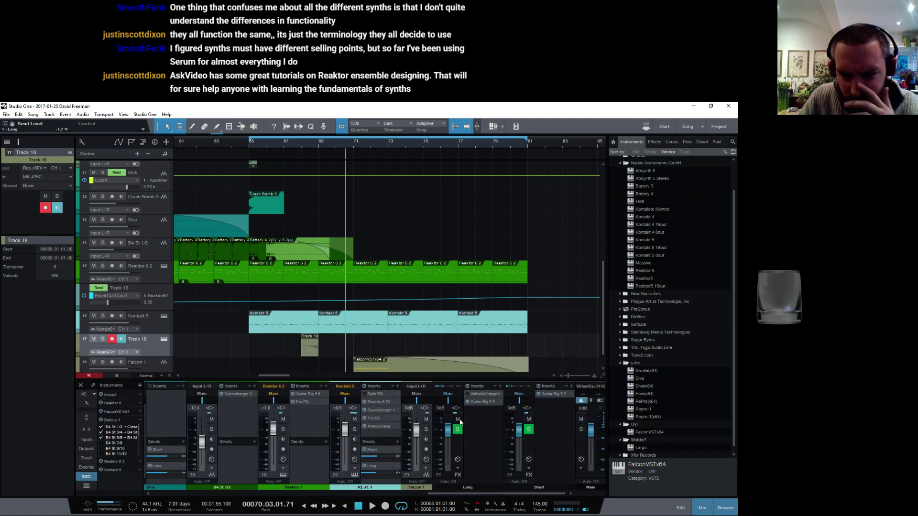
left_click(396, 402)
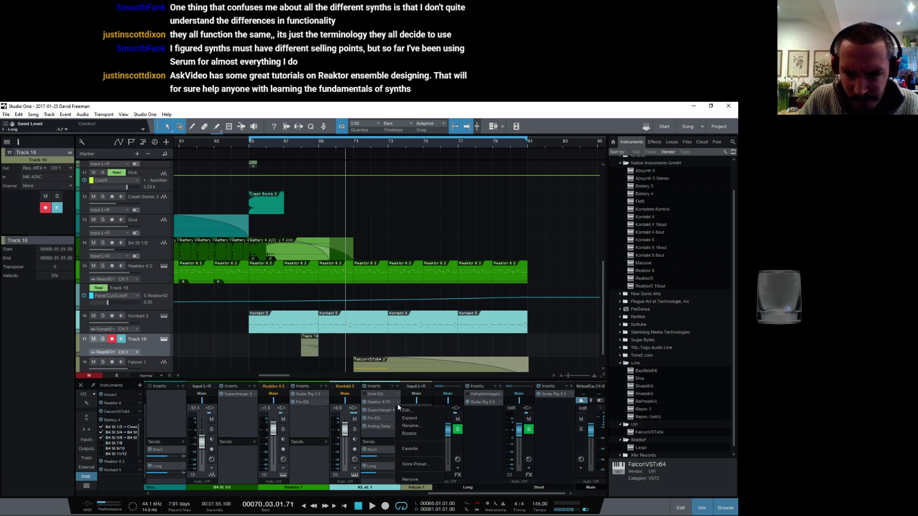
left_click(420, 415)
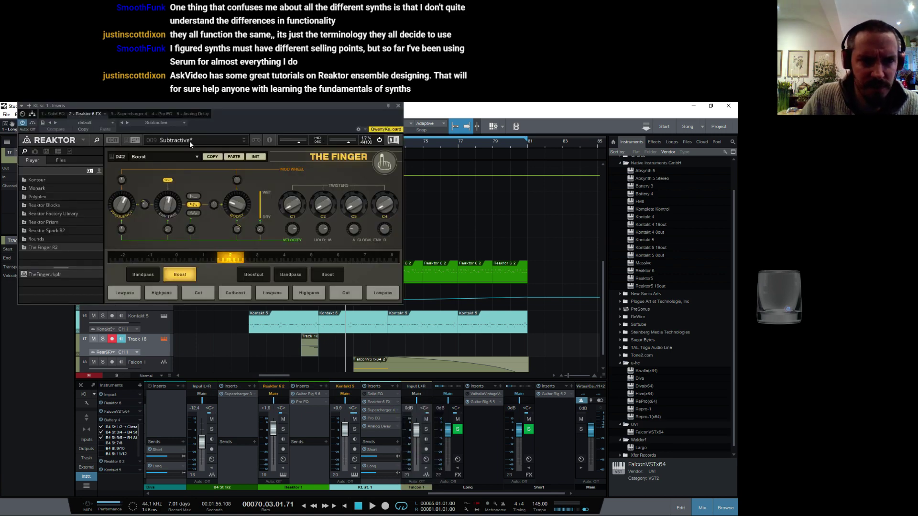
left_click(226, 139)
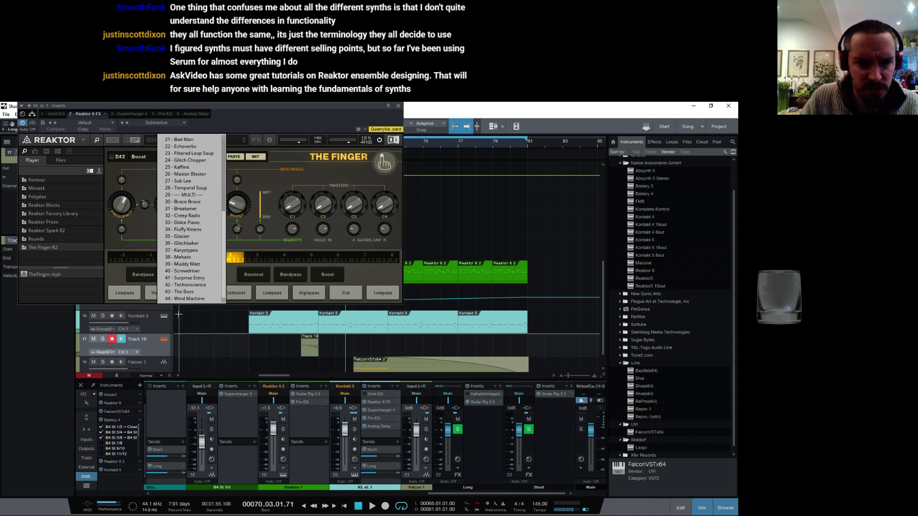
left_click(190, 293)
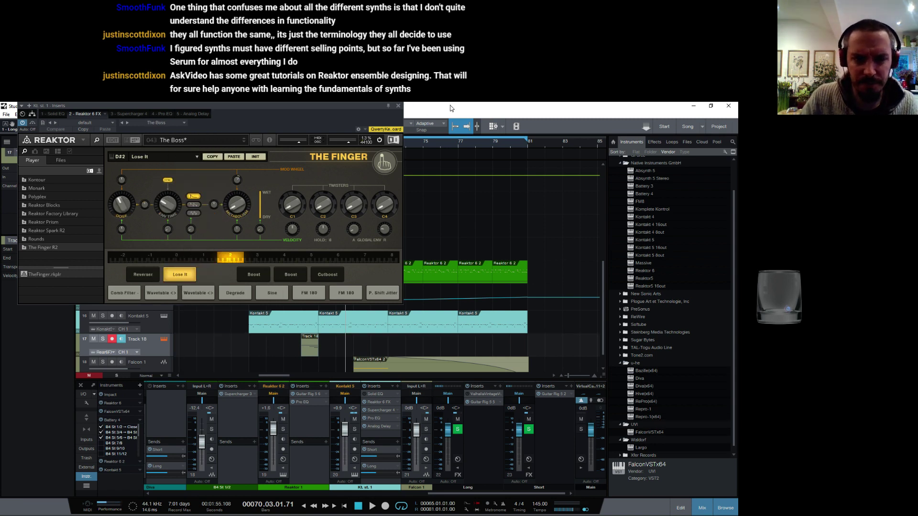
left_click(397, 106)
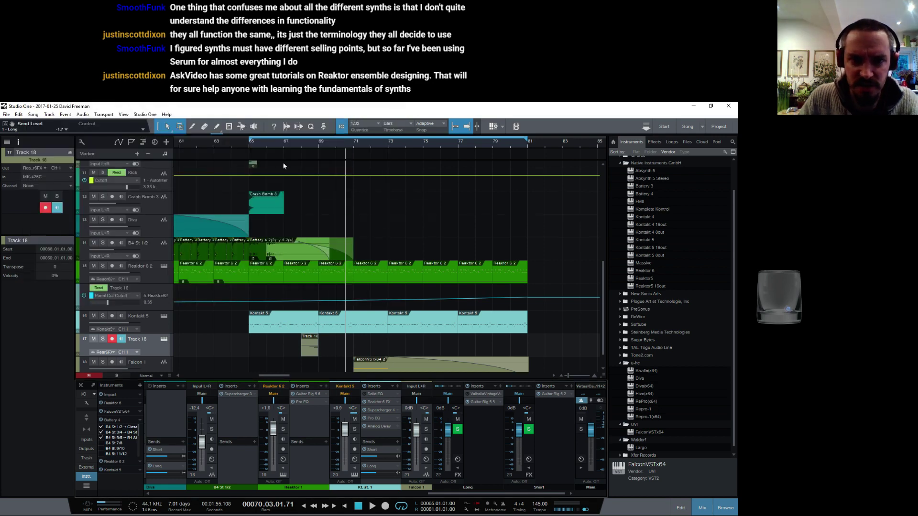
Play the song from just before bar 68 to check The Finger effect on the Kontakt 5 part
left_click(294, 142)
key("space")
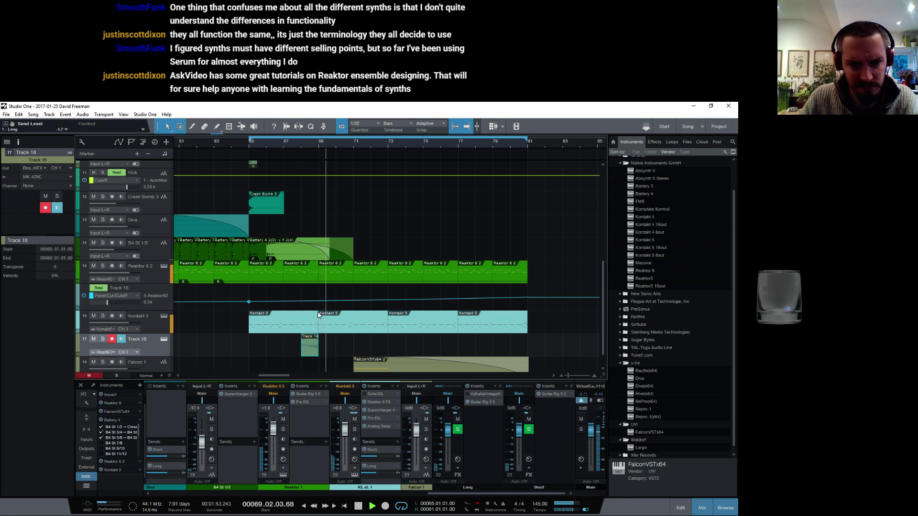
key("space")
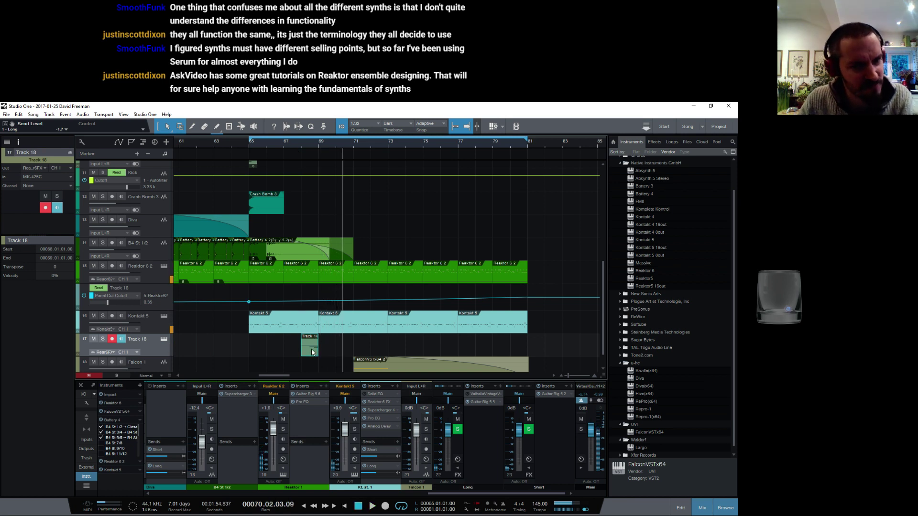
Copy the bar 68 Track 18 part to bar 72, and delete the full-bar E3 note from the original part
left_click_drag(330, 353, 381, 351)
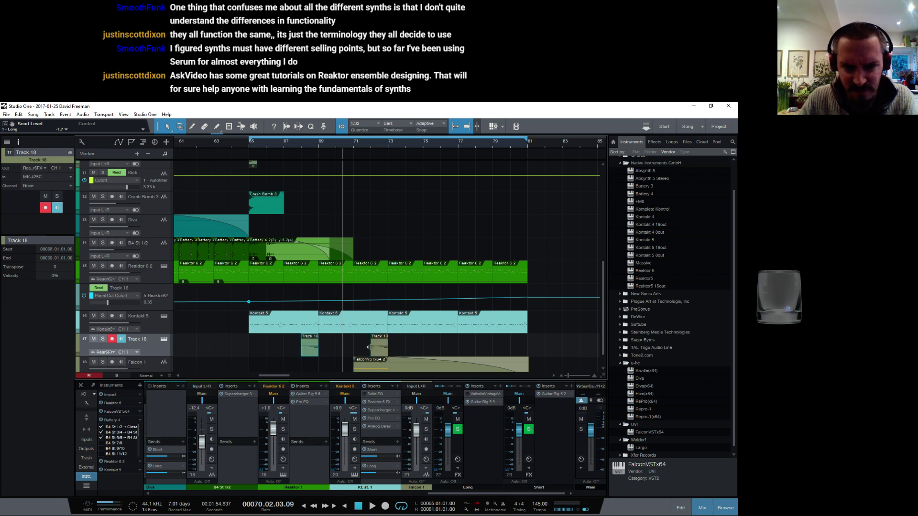
double_click(307, 354)
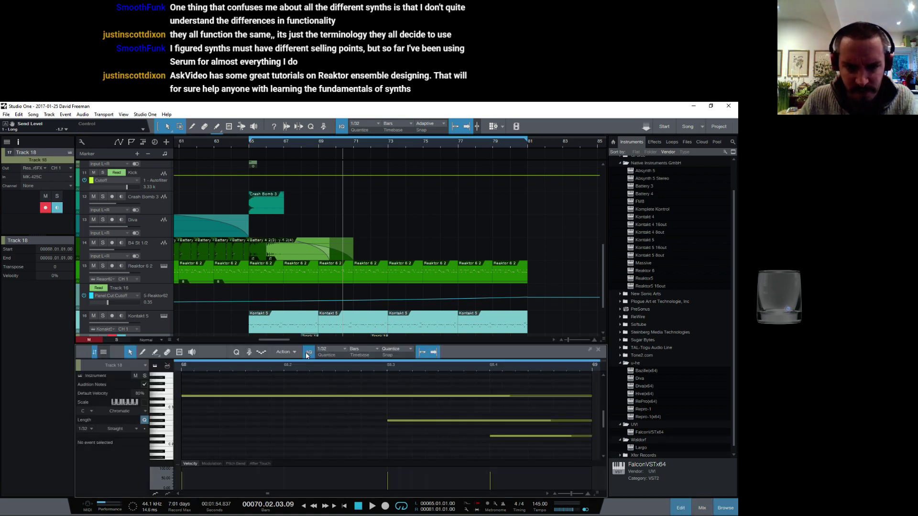
left_click(351, 396)
key("Delete")
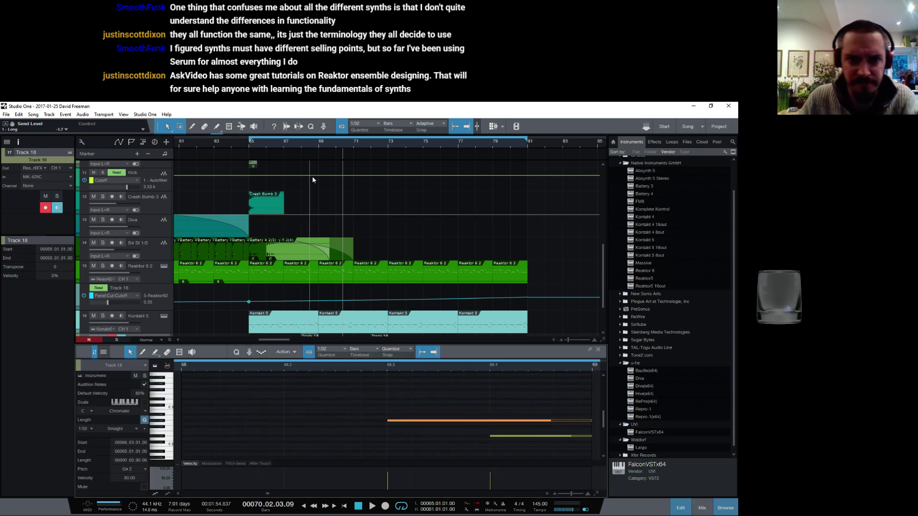
Audition the bar 68 Track 18 part, and replace its two notes with a single C#3 note held for the full bar
key("space")
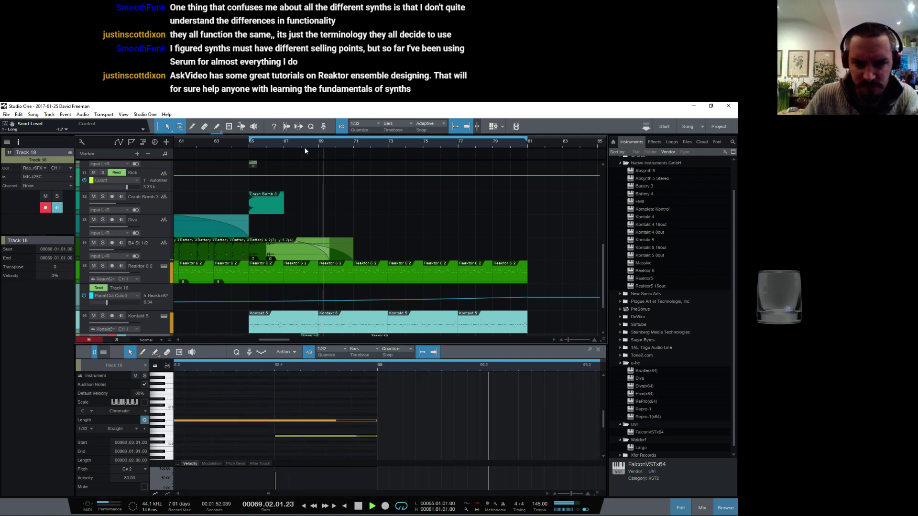
key("space")
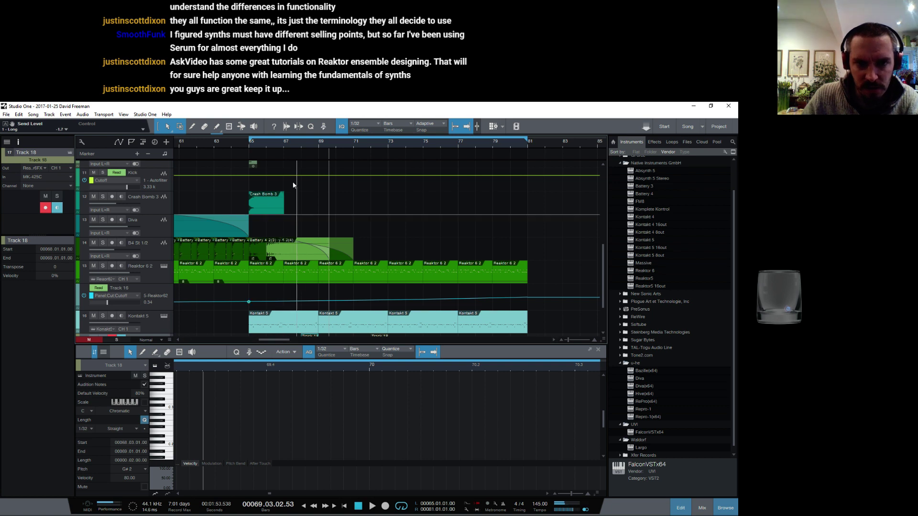
scroll(297, 300, "down", 3)
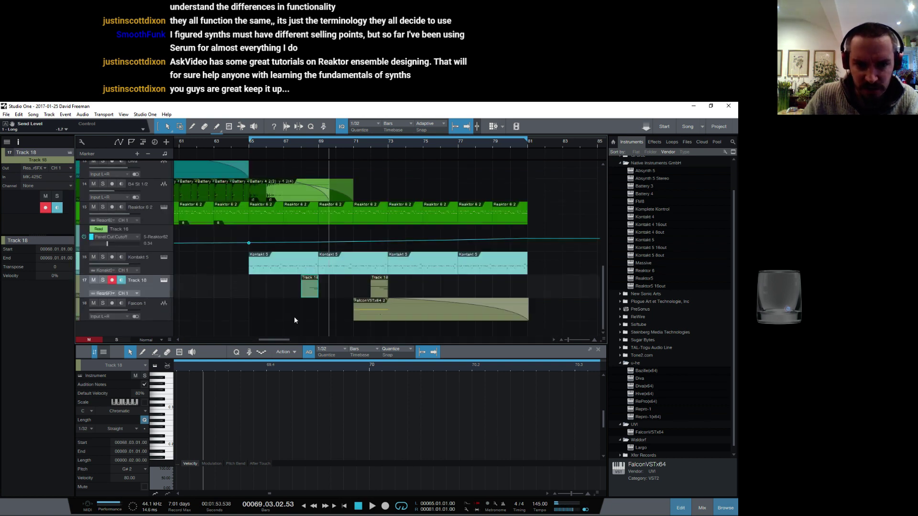
double_click(306, 294)
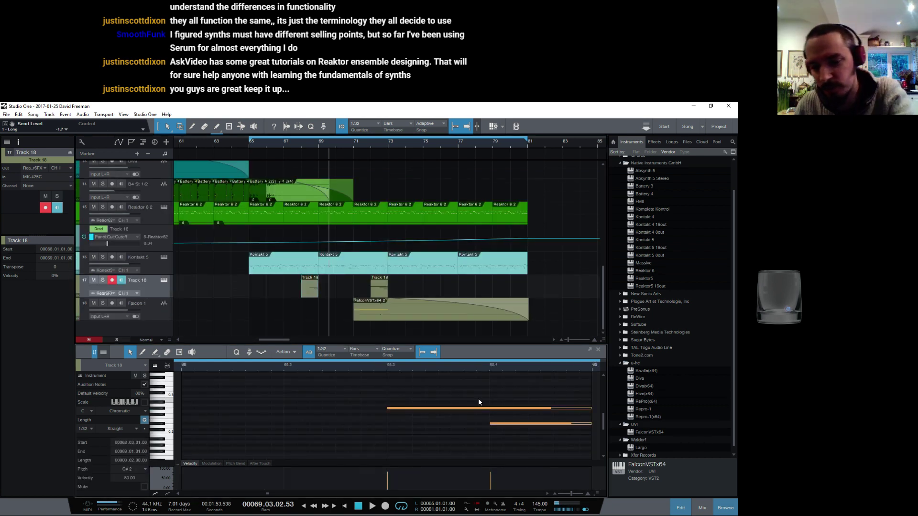
key("Delete")
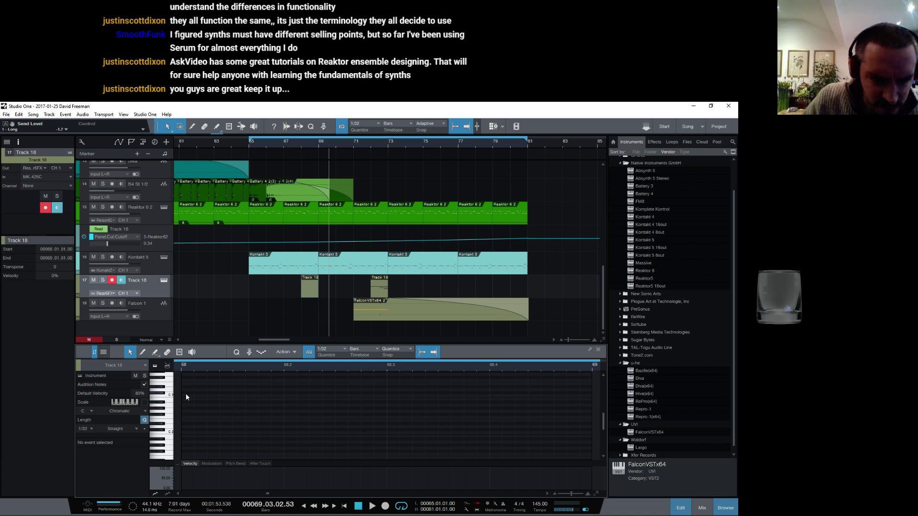
mouse_move(186, 394)
left_mouse_down()
mouse_move(504, 394)
mouse_move(592, 383)
left_mouse_up()
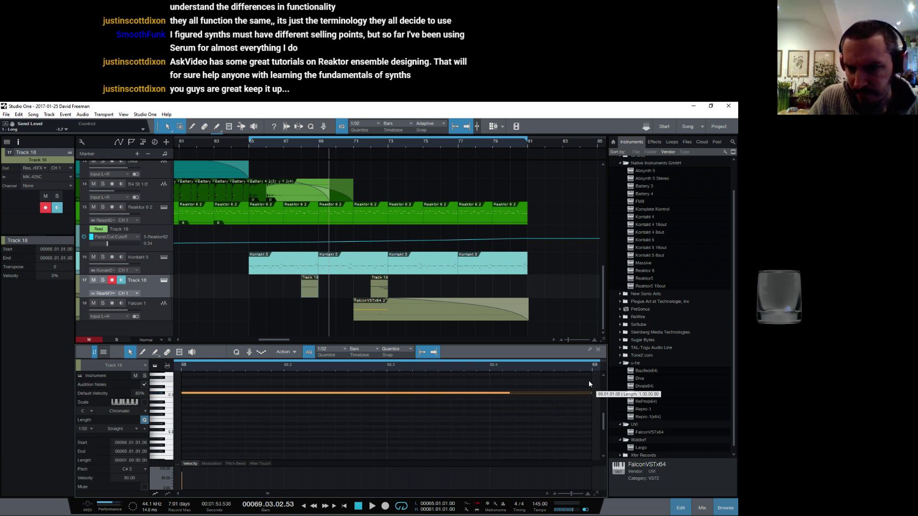
Play the section around bar 68, and lower the full-bar note to B2
left_click(293, 141)
key("space")
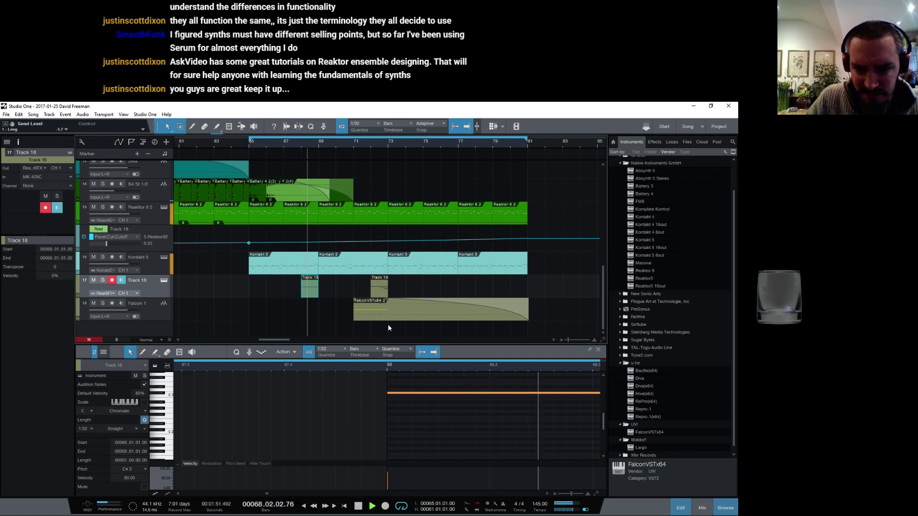
key("space")
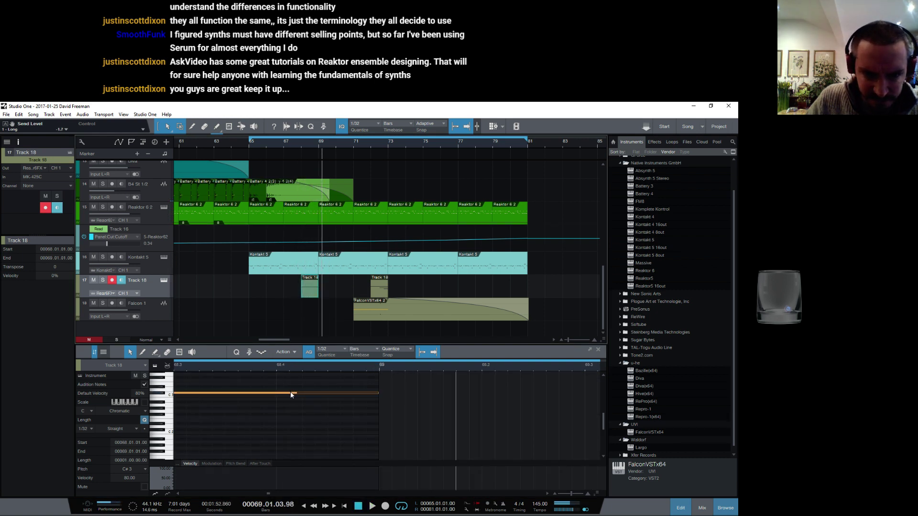
left_click_drag(291, 392, 288, 400)
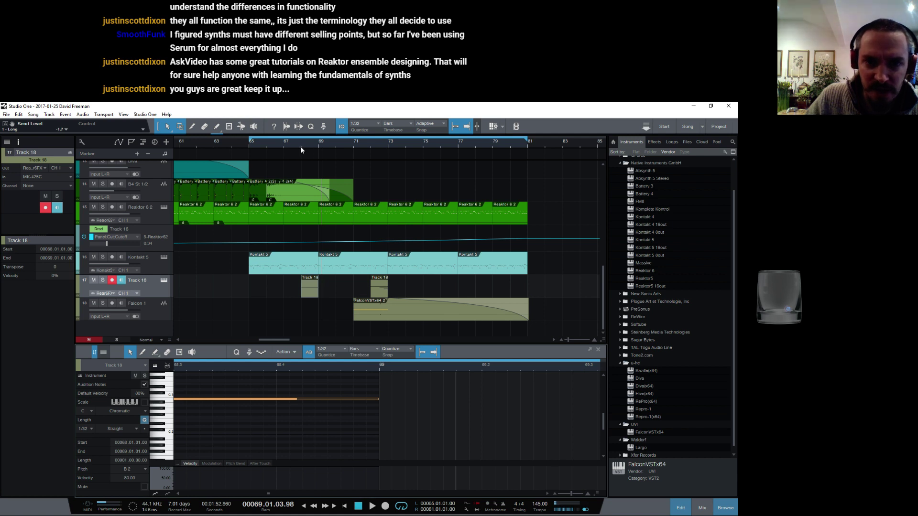
Solo Track 18 together with Kontakt 5, and play from around bar 68 to hear the triggered effect in isolation
left_click(301, 151)
left_click(102, 281)
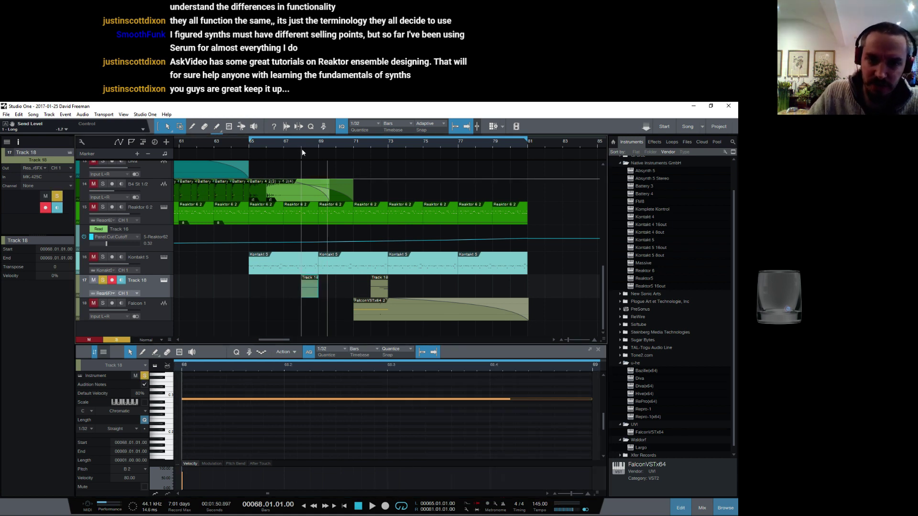
key("space")
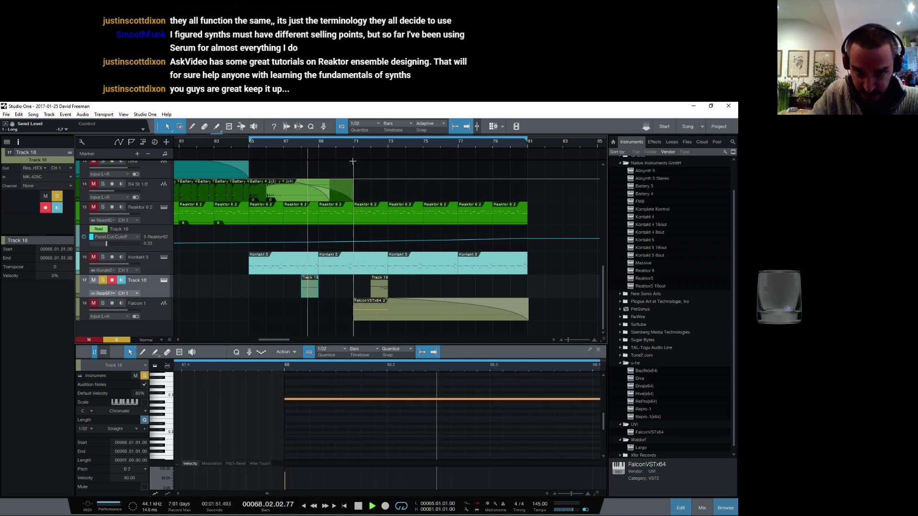
key("space")
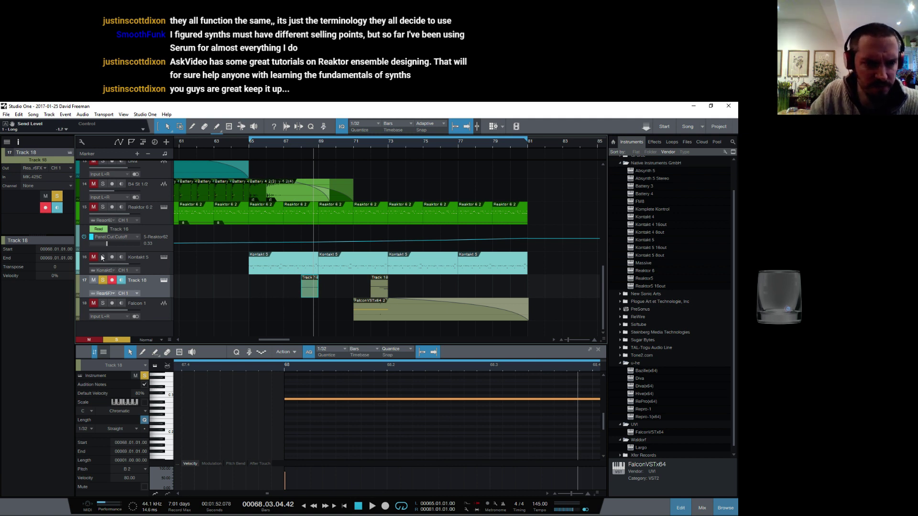
left_click(296, 142)
key("space")
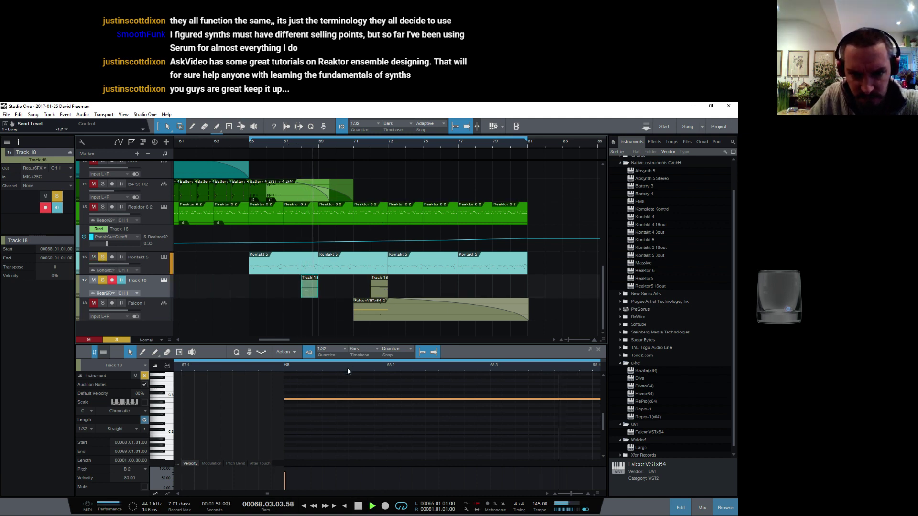
left_click_drag(348, 369, 278, 356)
key("space")
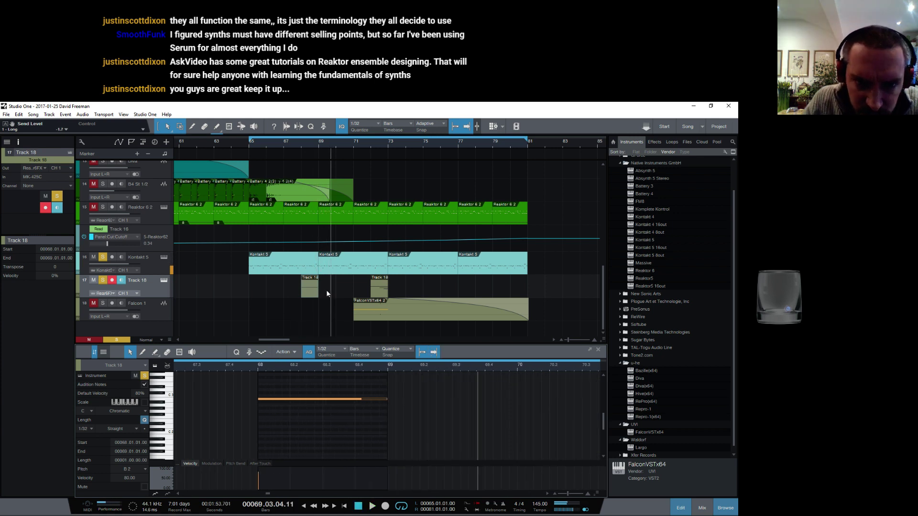
Lower the full-bar note in the bar 68 part to A#2 and audition the effect
left_click_drag(327, 402, 326, 406)
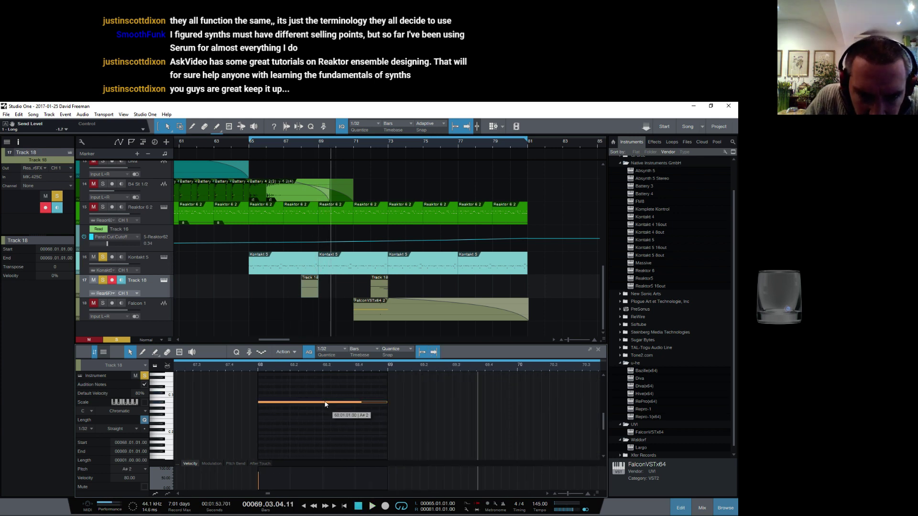
left_click(274, 143)
key("space")
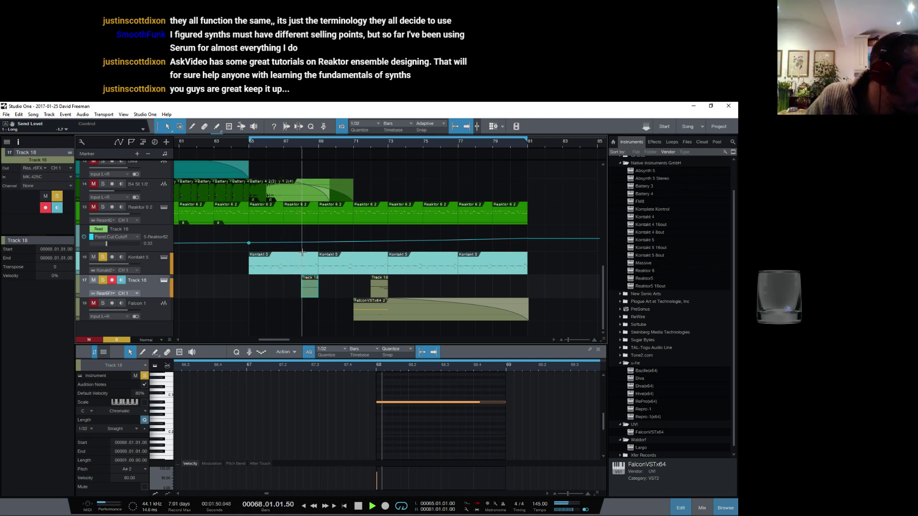
key("space")
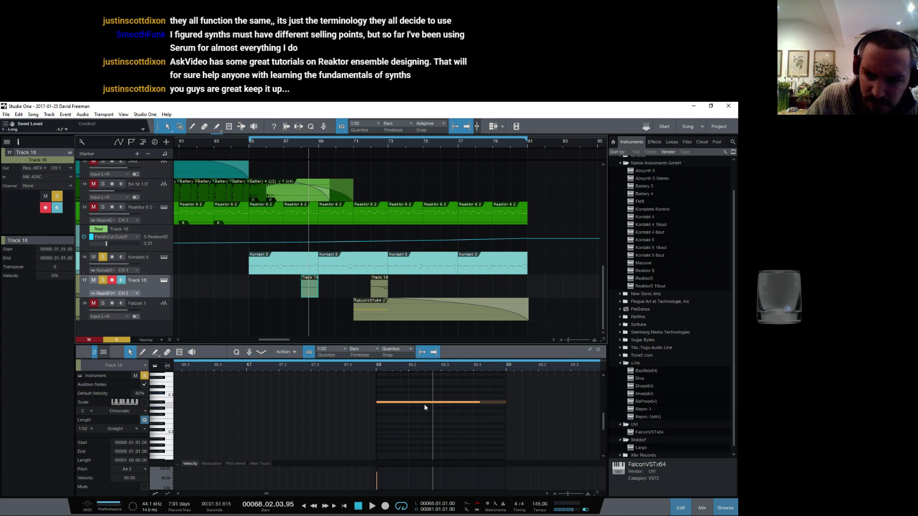
Try G#2 for the full-bar note in the bar 68 part and play the passage
left_click_drag(426, 403, 426, 409)
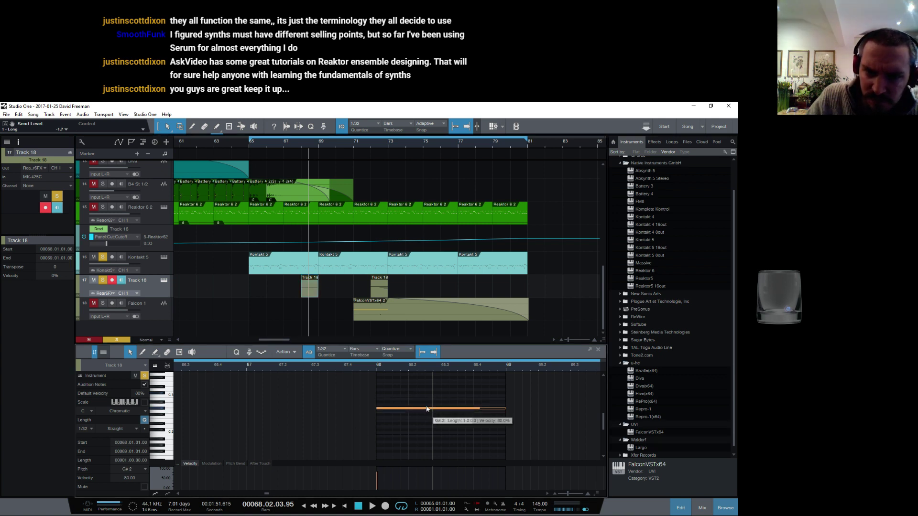
left_click(291, 144)
key("space")
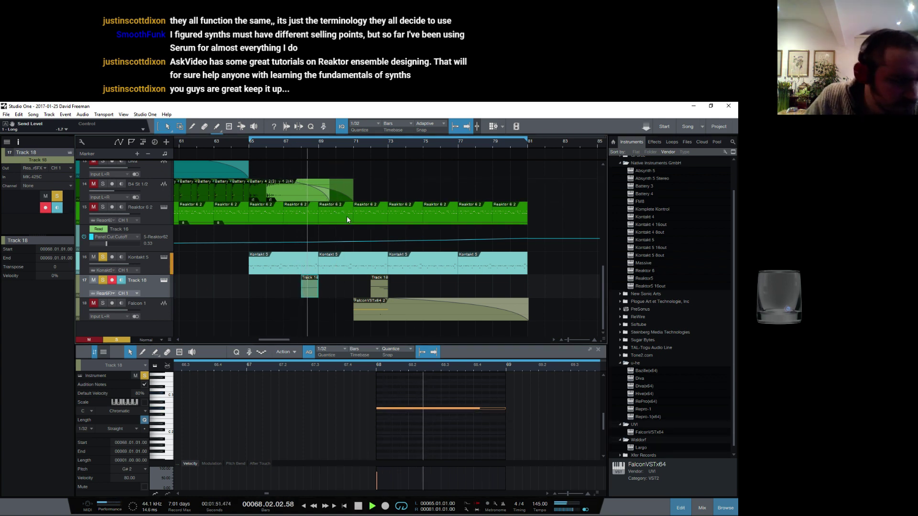
key("space")
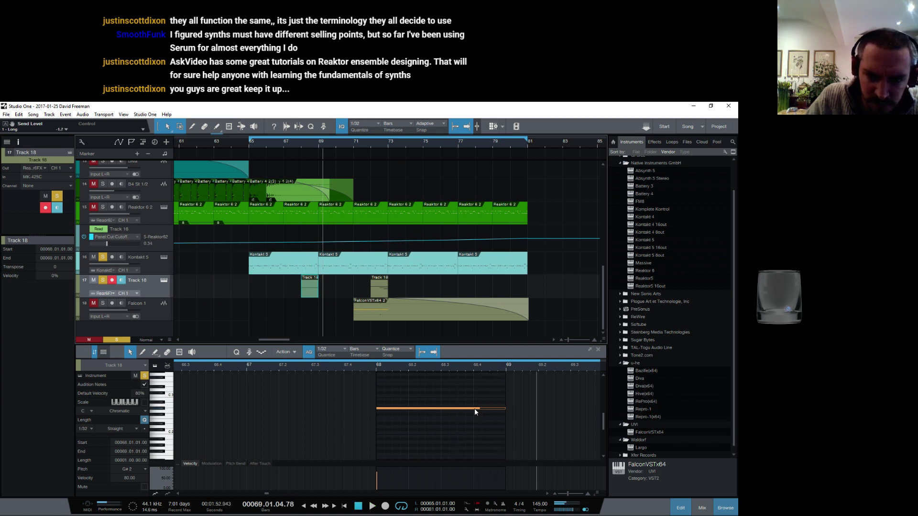
Move the bar 68 part's full-bar note down to D#2 and listen to the passage
left_click_drag(475, 409, 474, 427)
left_click(297, 141)
key("space")
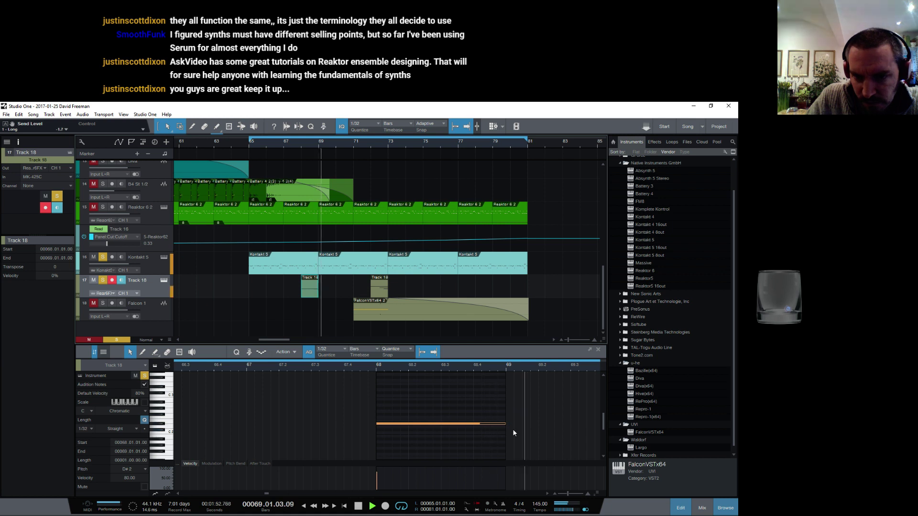
key("space")
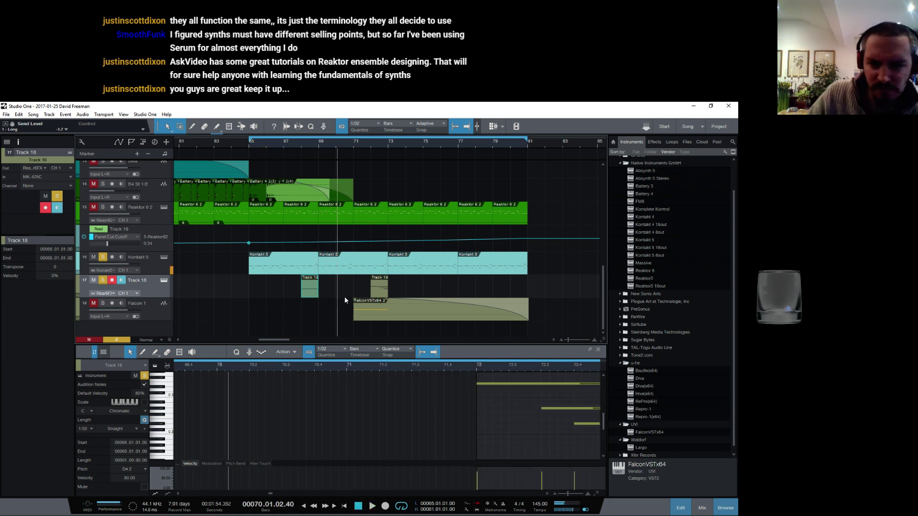
Raise the full-bar note in the bar 68 Track 18 part to E3 and play it back
left_click(314, 289)
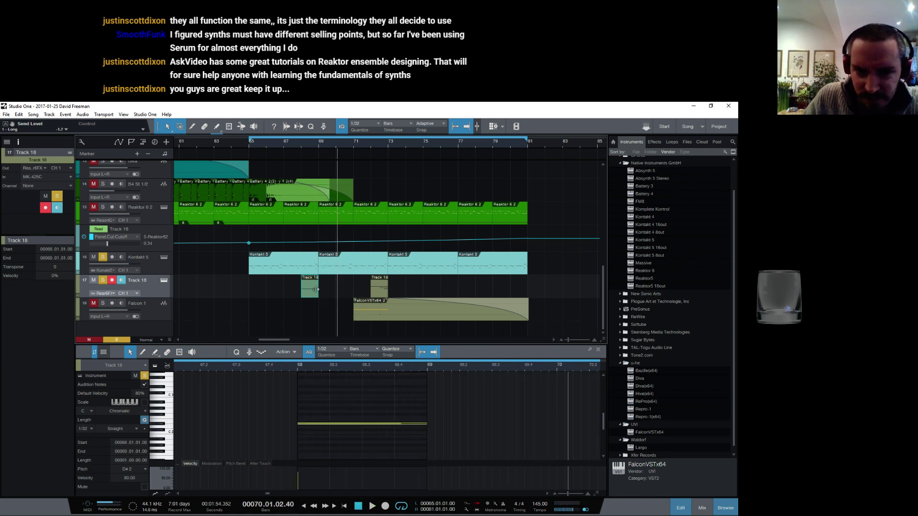
left_click_drag(337, 425, 322, 383)
left_click(281, 139)
key("space")
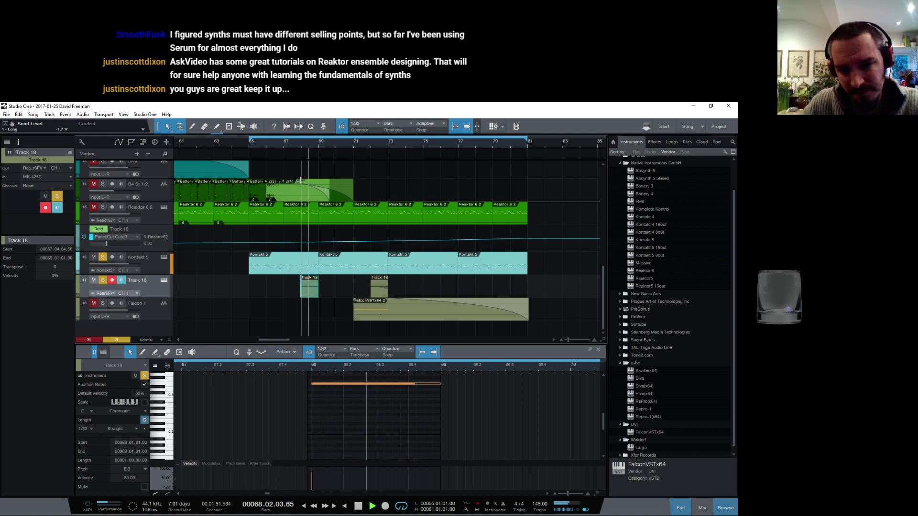
key("space")
In the bar 72 Track 18 part, raise the full-bar note to G#3 and play the bar
left_click(376, 293)
scroll(394, 393, "up", 3)
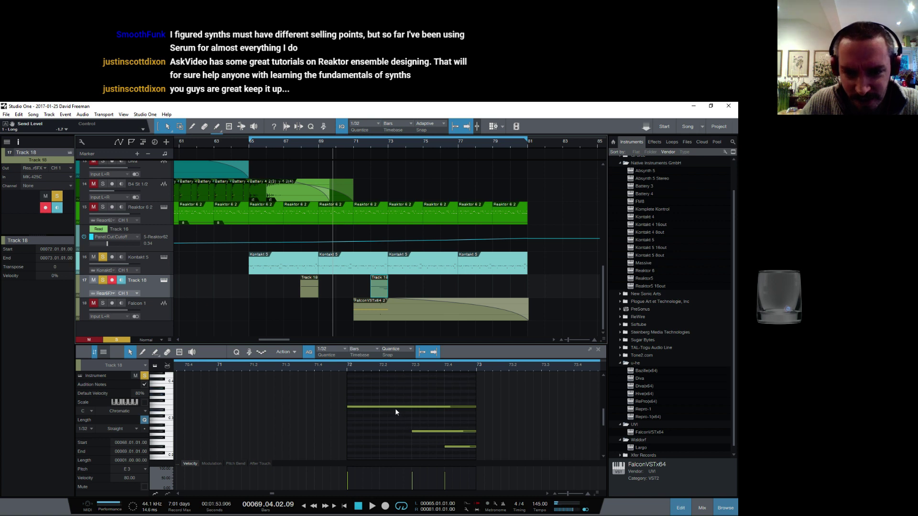
left_click_drag(394, 406, 391, 383)
left_click(370, 143)
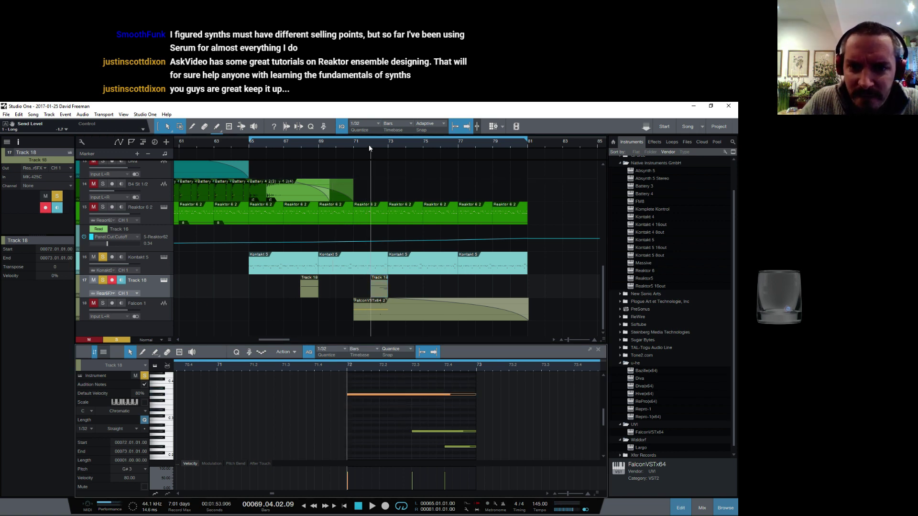
key("space")
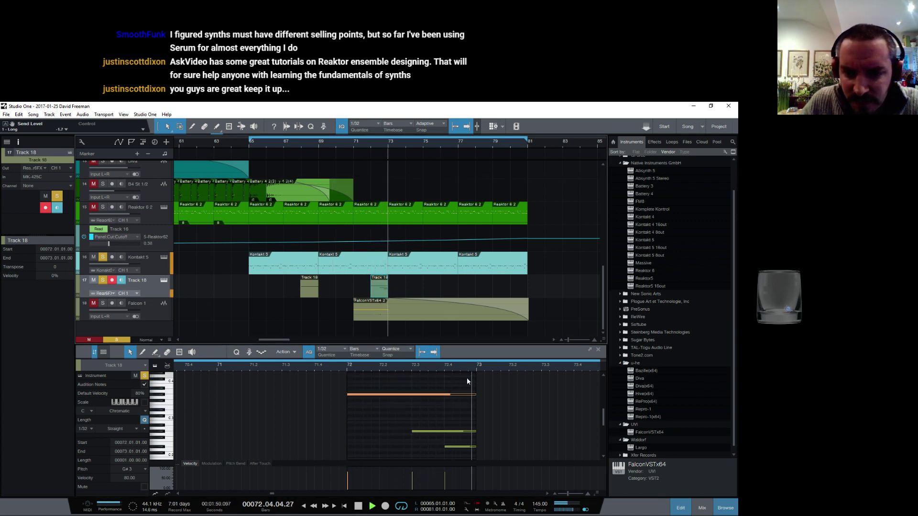
key("space")
Raise the note on beat 3 of the bar 72 part to G3 and audition the bar
left_click_drag(461, 432, 462, 398)
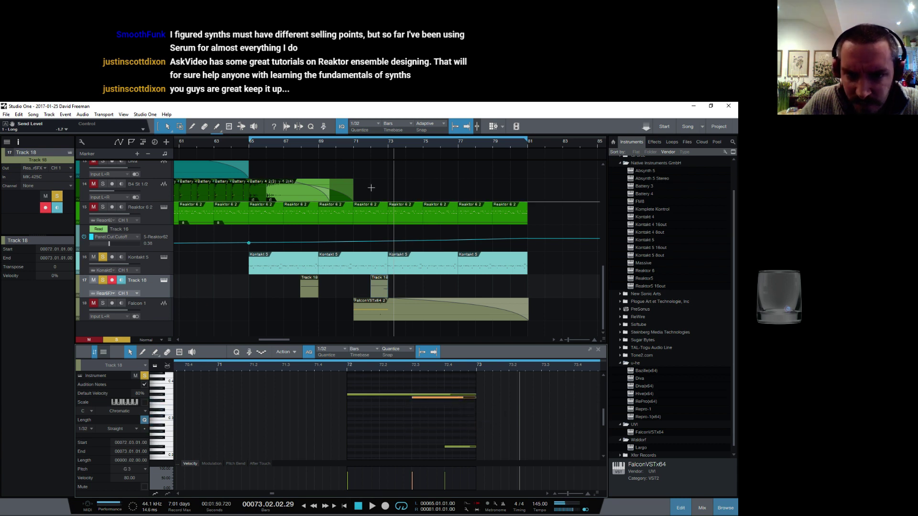
left_click(367, 143)
key("space")
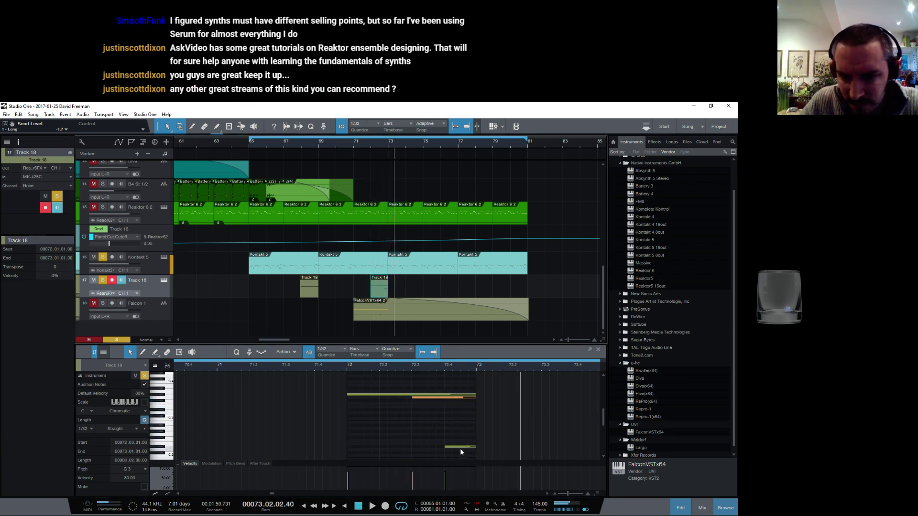
key("space")
Raise the note on beat 4 of the bar 72 part to F#3 and play the result
left_click_drag(460, 448, 459, 400)
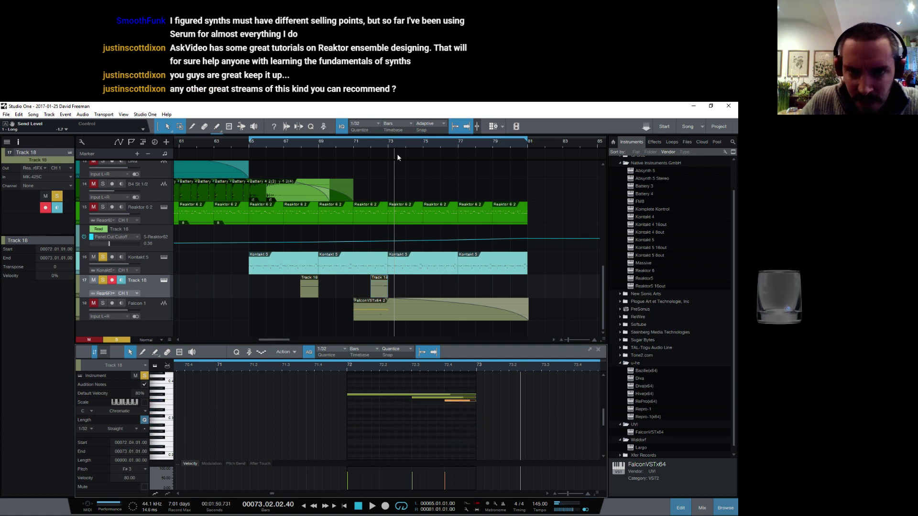
left_click(366, 144)
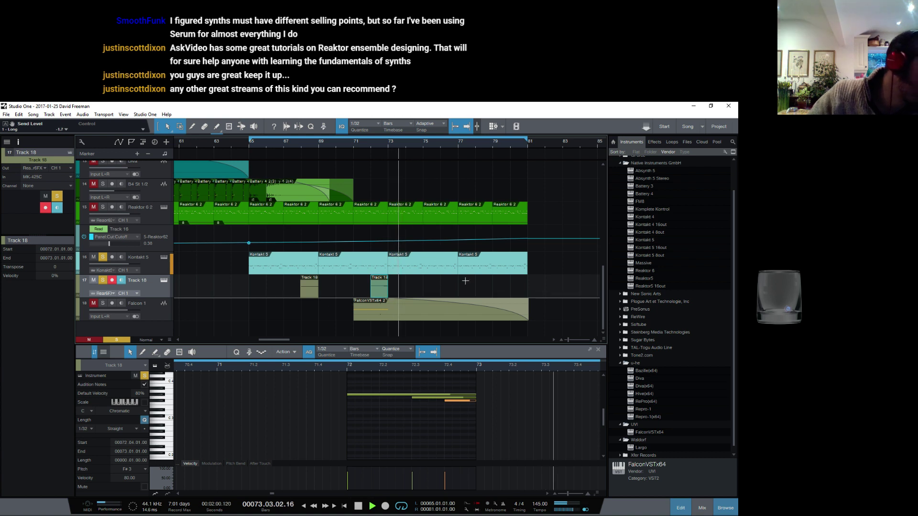
key("space")
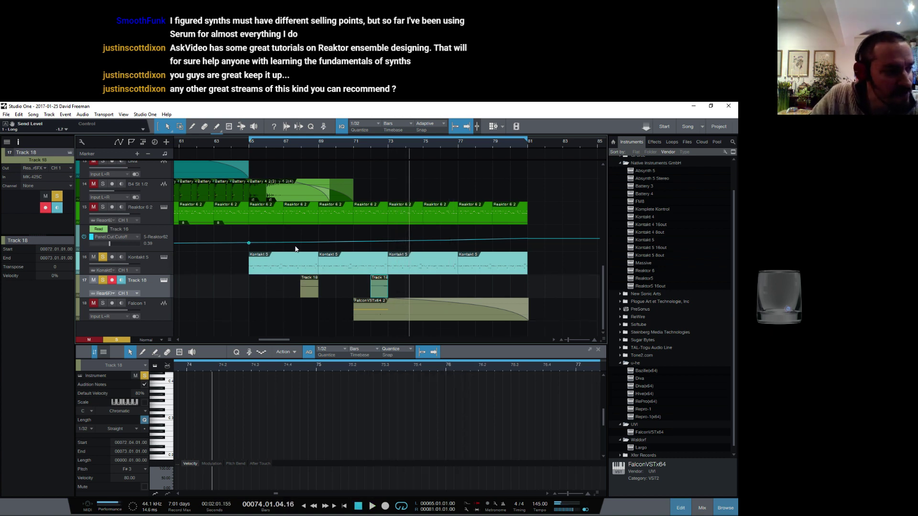
Copy the bar 68 Track 18 part to bar 76, and raise the copy's full-bar note to G#3
left_click(310, 292)
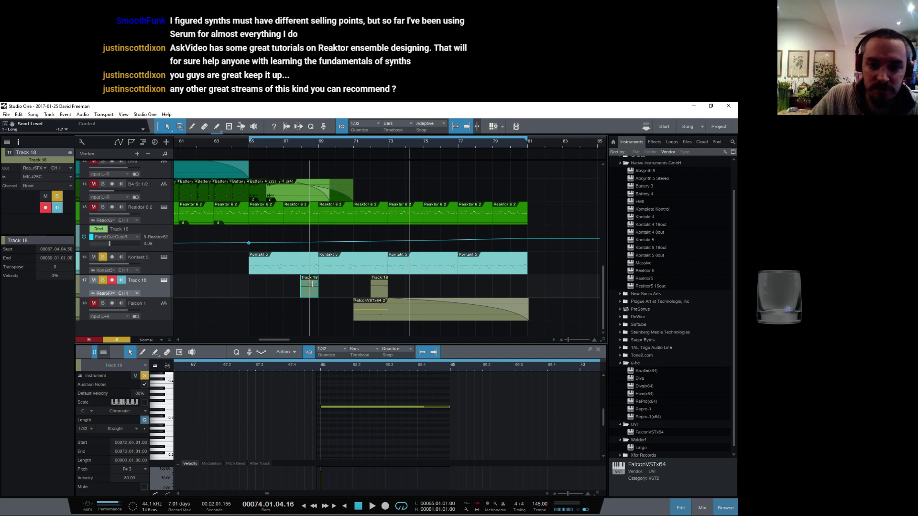
key("d")
left_click_drag(348, 294, 452, 293)
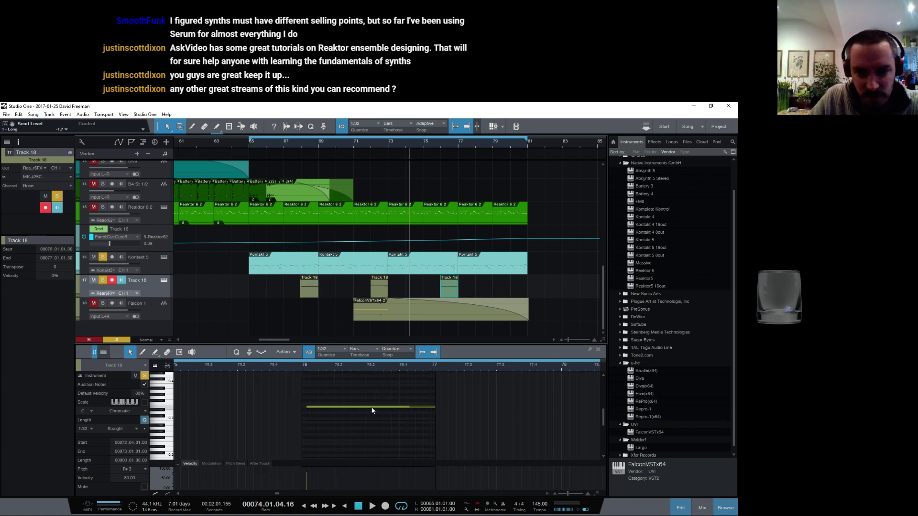
left_click_drag(371, 408, 375, 395)
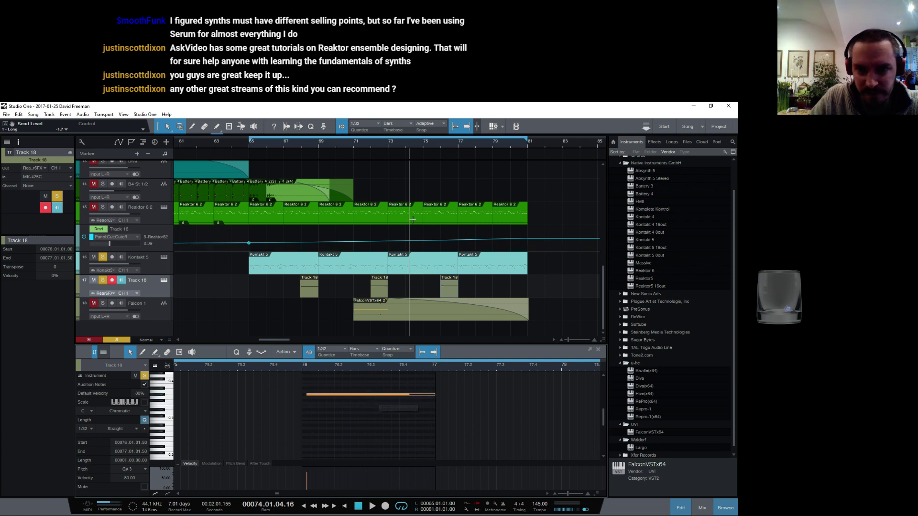
In the bar 76 Track 18 part, shorten the G#3 note to two beats, add an A#3 note from beat 3 to the bar's end, and audition it
left_click(442, 142)
key("space")
left_click(440, 143)
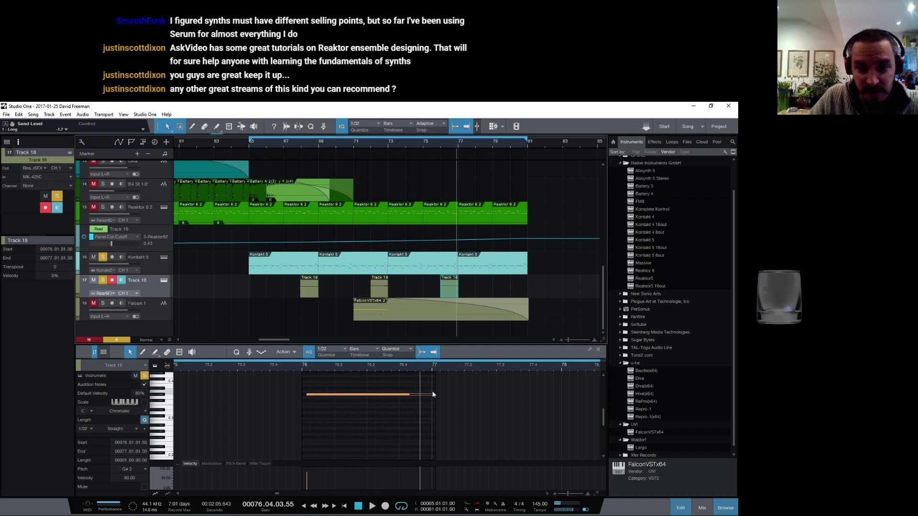
mouse_move(433, 394)
left_mouse_down()
mouse_move(369, 406)
mouse_move(384, 392)
left_mouse_up()
left_click(376, 395)
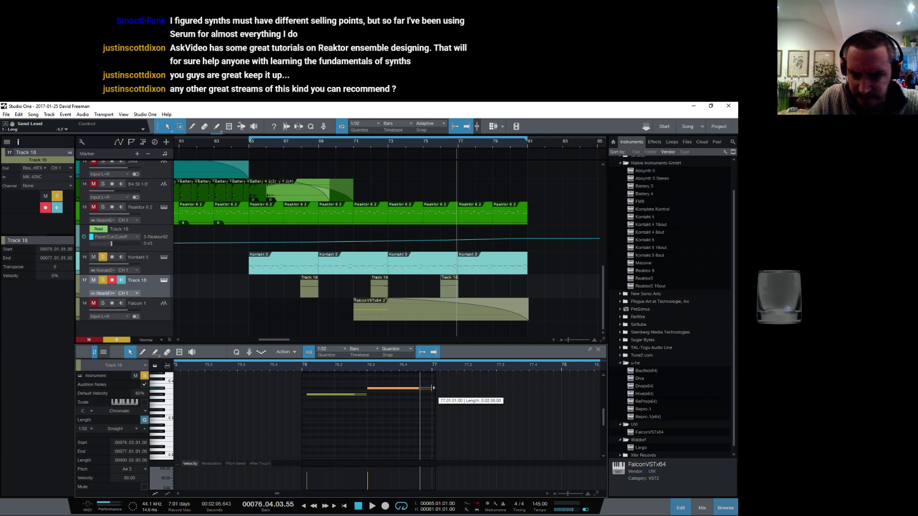
left_click(438, 141)
key("space")
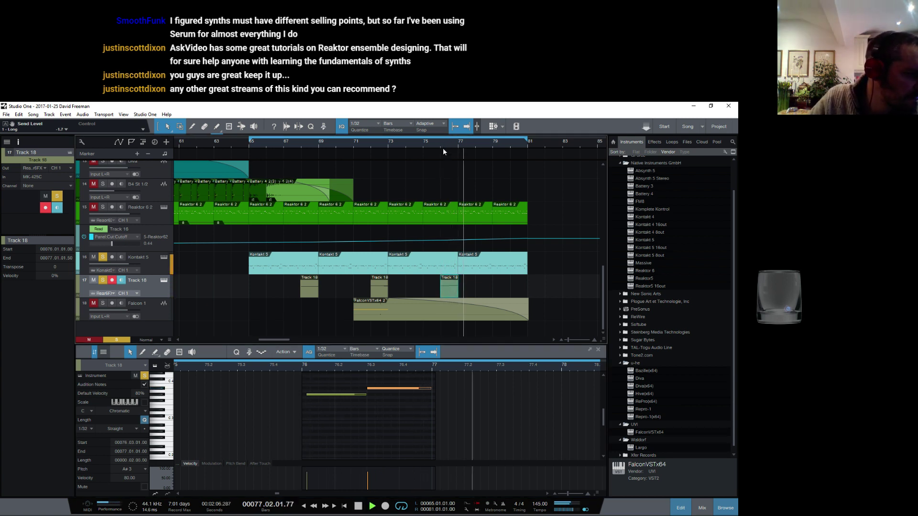
key("space")
Extend the G#3 note back to the end of bar 76, raise the beat 3 note to B3, and play the bar
left_click_drag(369, 395, 441, 400)
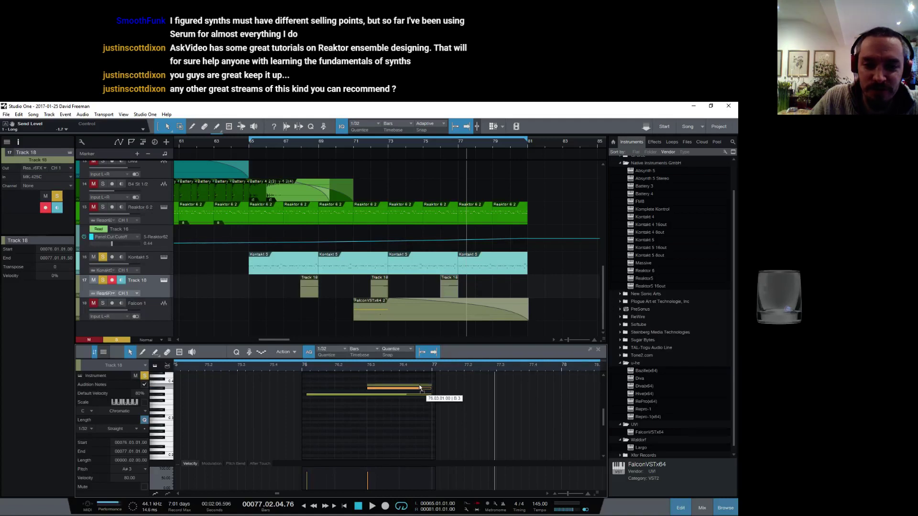
left_click_drag(420, 388, 420, 386)
left_click(440, 144)
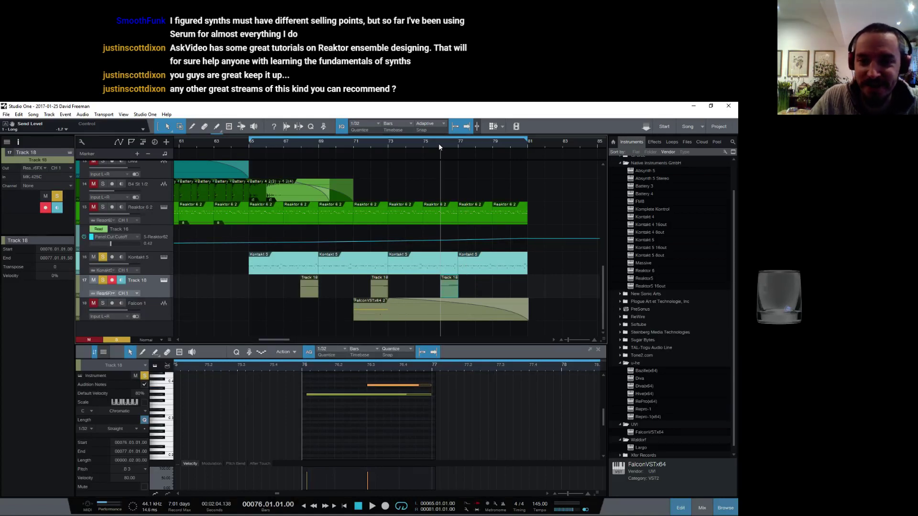
key("space")
scroll(414, 407, "up", 2)
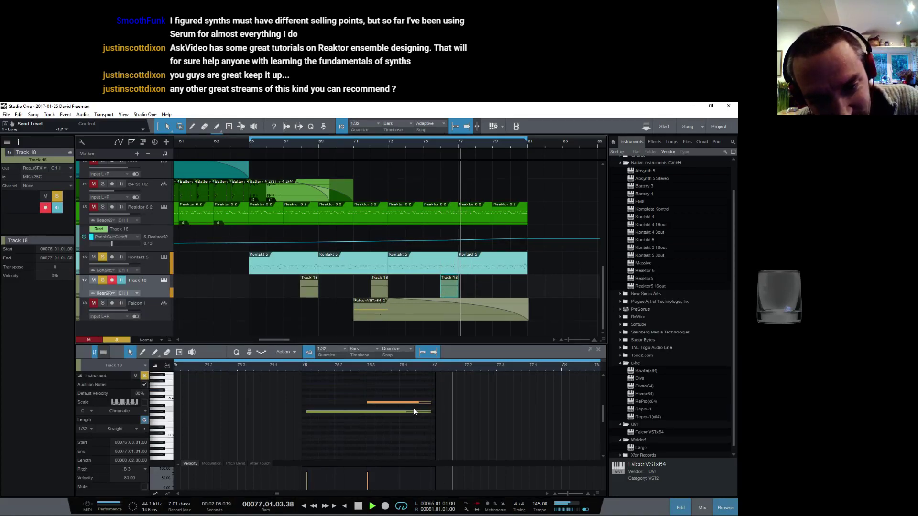
key("space")
Raise the note on beat 3 of the bar 76 part to C4 and audition the change
left_click_drag(402, 407, 402, 404)
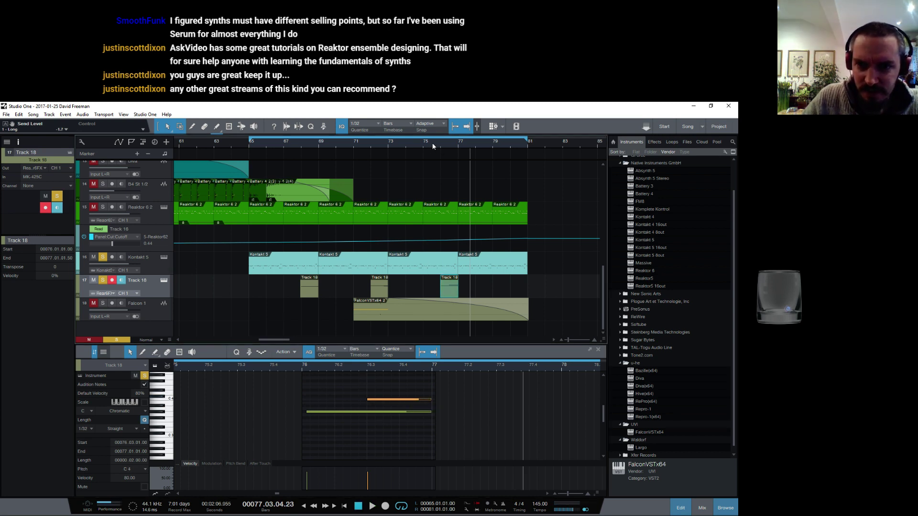
key("space")
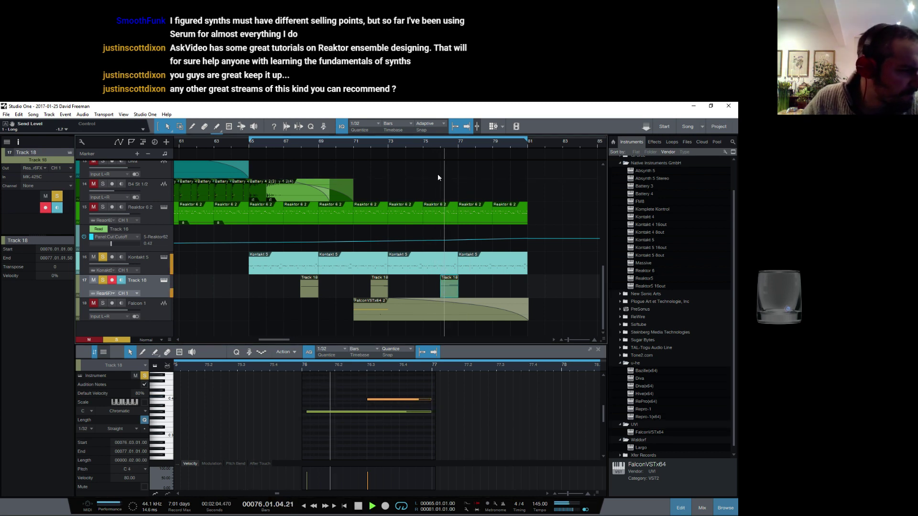
key("space")
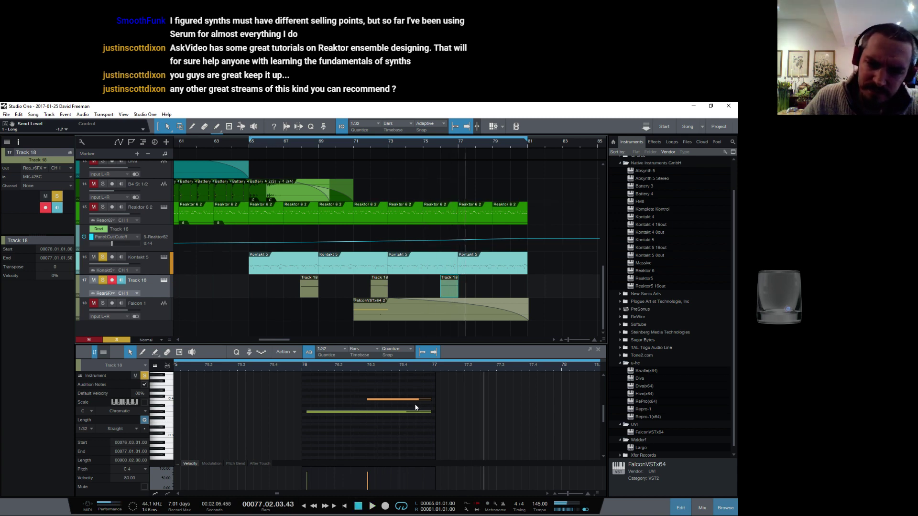
Raise the note on beat 3 of the bar 76 part to C#4 and play the result
left_click_drag(412, 400, 411, 396)
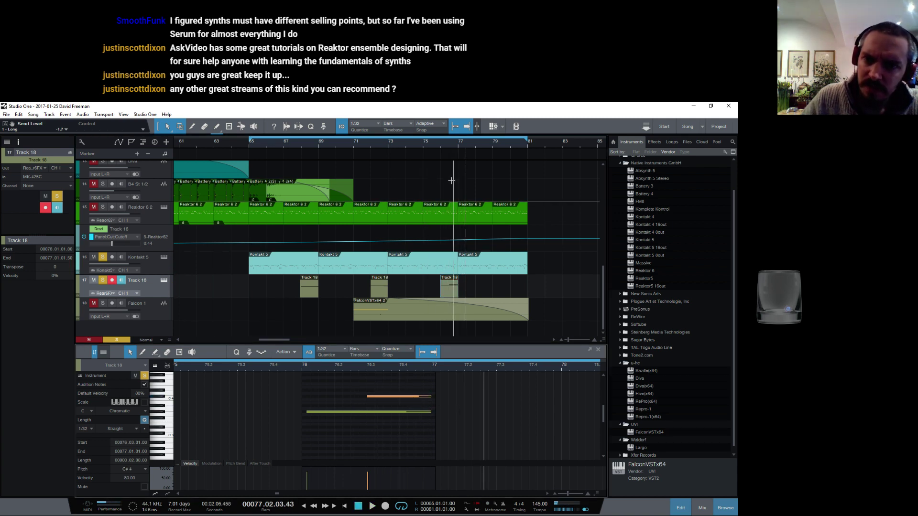
left_click(432, 141)
key("space")
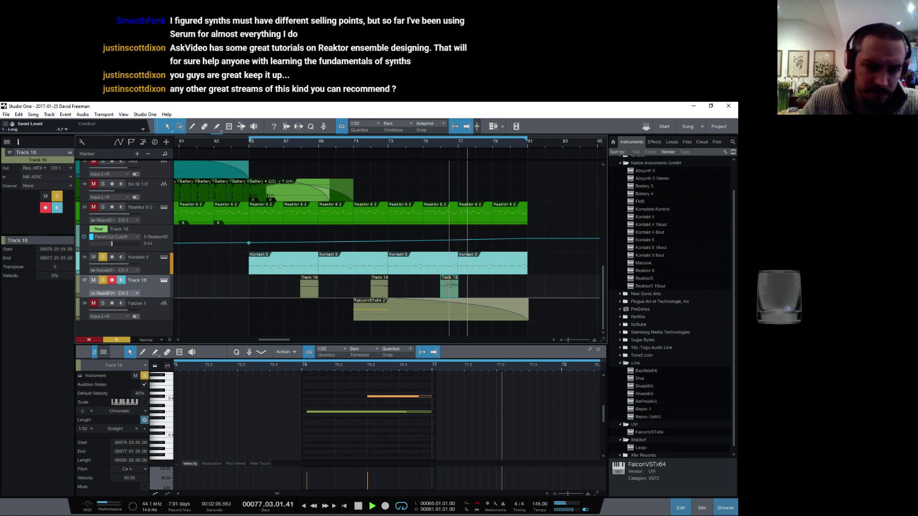
key("space")
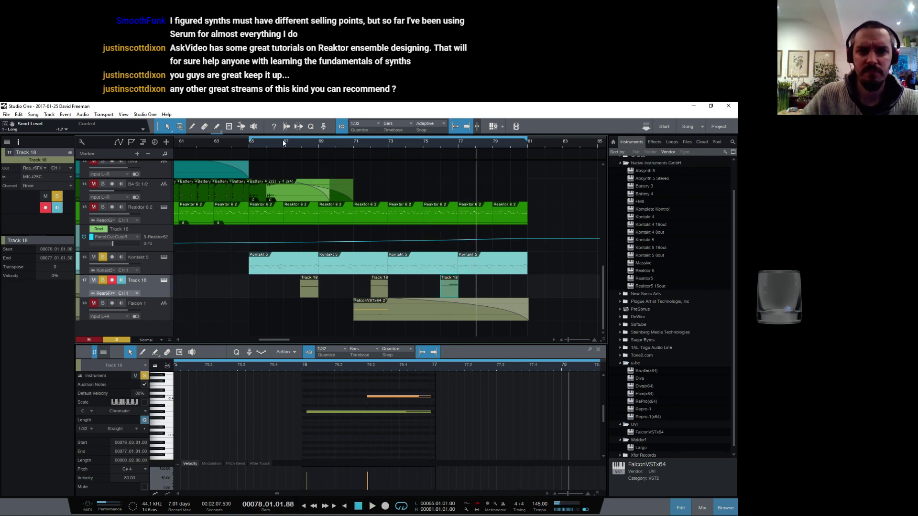
Play the full mix from bar 67 with Track 18 and Kontakt 5 unsoloed
left_click(283, 142)
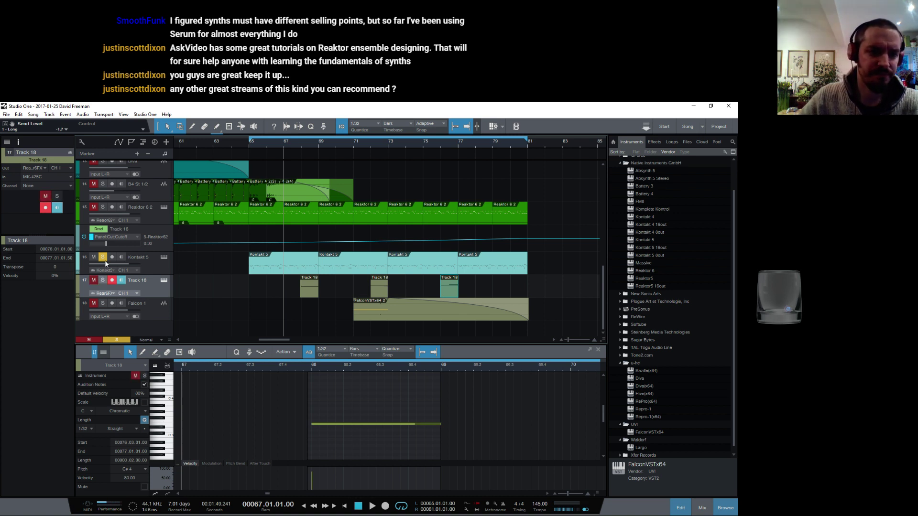
key("space")
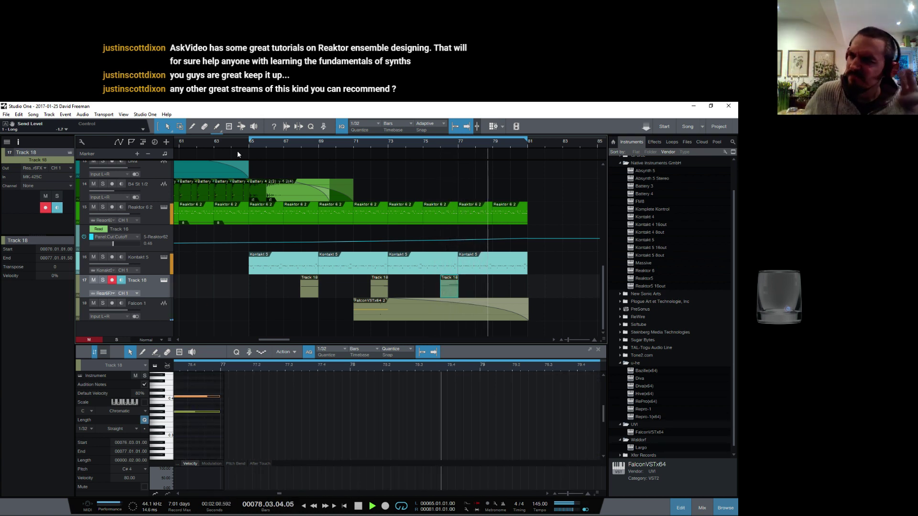
key("space")
Select the Kontakt 5 track, enlarge its channel section in the inspector, and open its Reaktor 6 FX insert
left_click(156, 260)
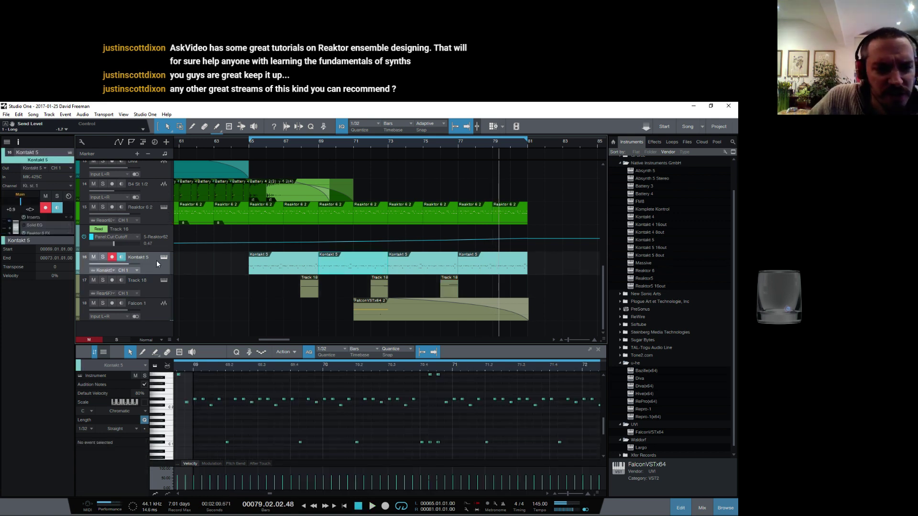
left_click_drag(30, 237, 27, 381)
left_click(44, 344)
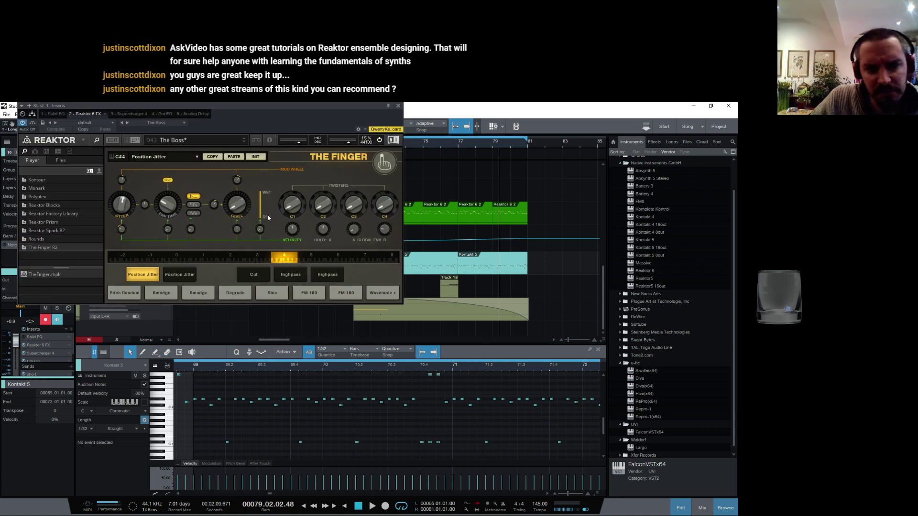
Load The Finger's Temporal Soup preset on Kontakt 5 and play the section from bar 67
left_click(239, 140)
scroll(189, 229, "down", 3)
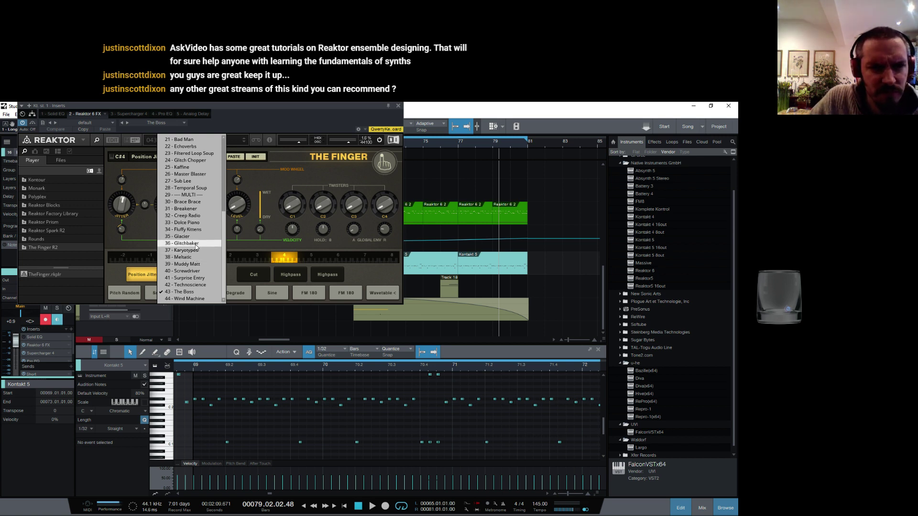
left_click(194, 186)
left_click(208, 140)
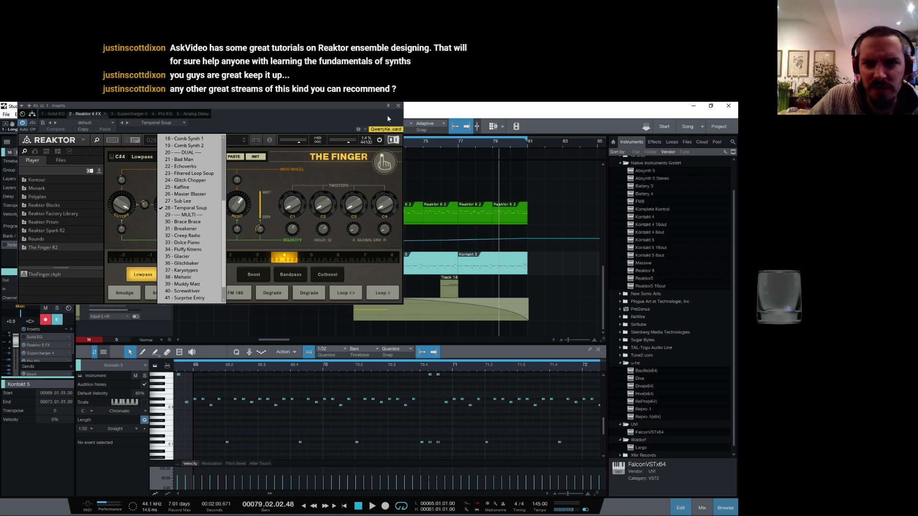
left_click(396, 106)
left_click(286, 143)
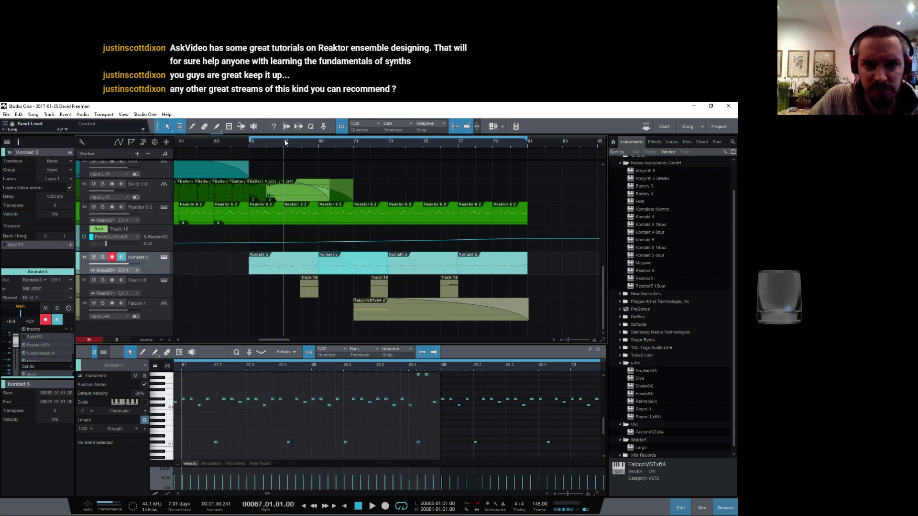
key("space")
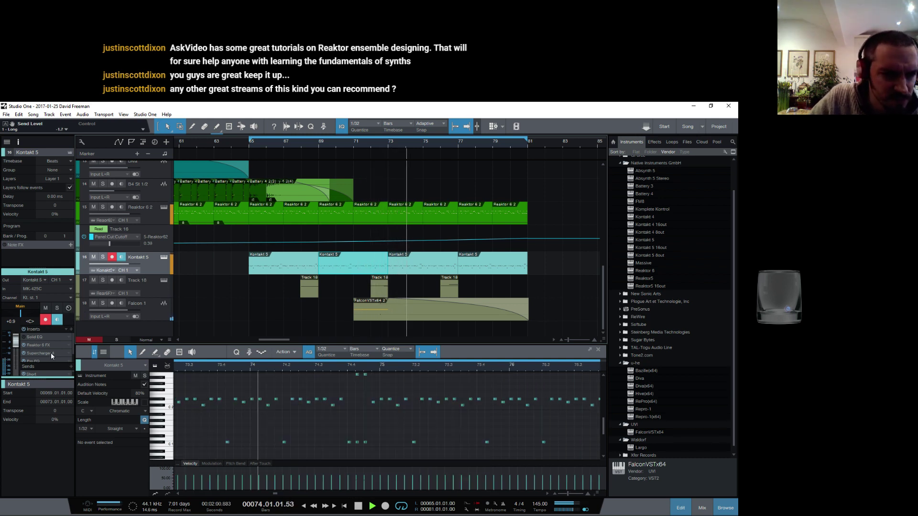
Switch The Finger on Kontakt 5 to the Master Blaster preset during playback and close the plug-in
left_click(50, 345)
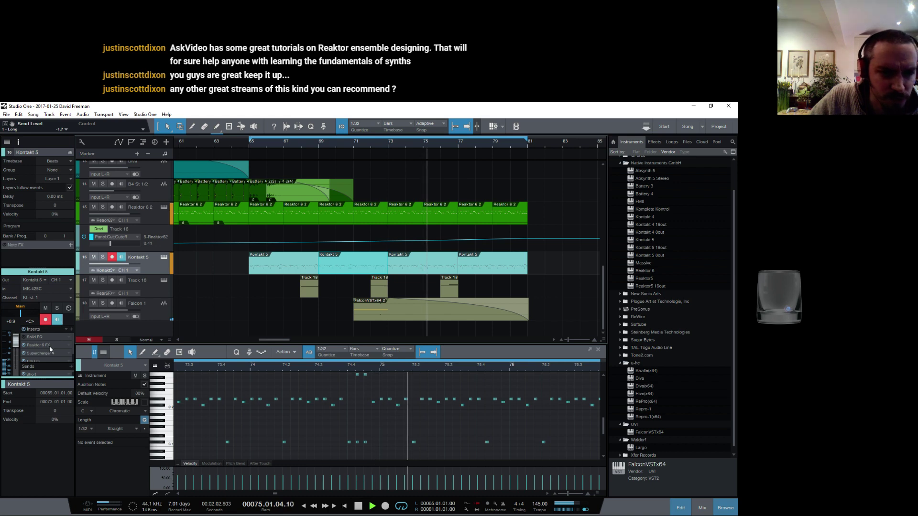
left_click(205, 141)
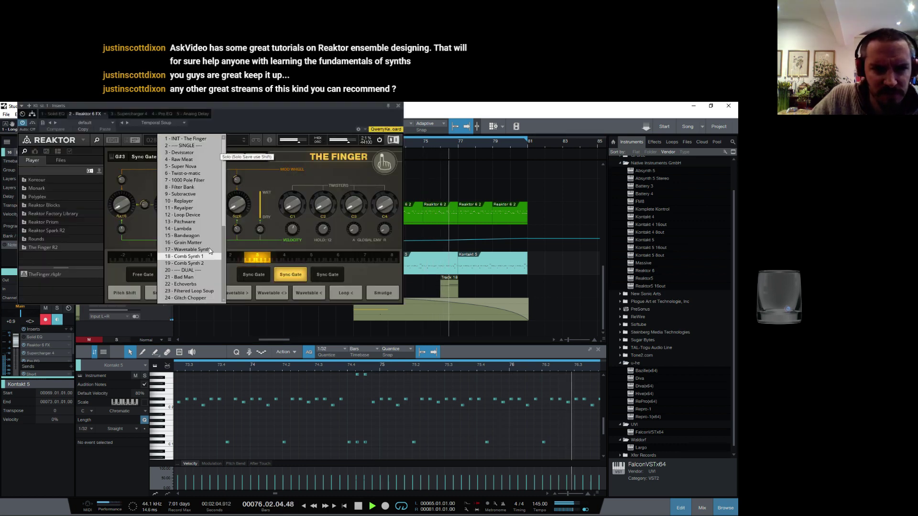
scroll(201, 249, "down", 3)
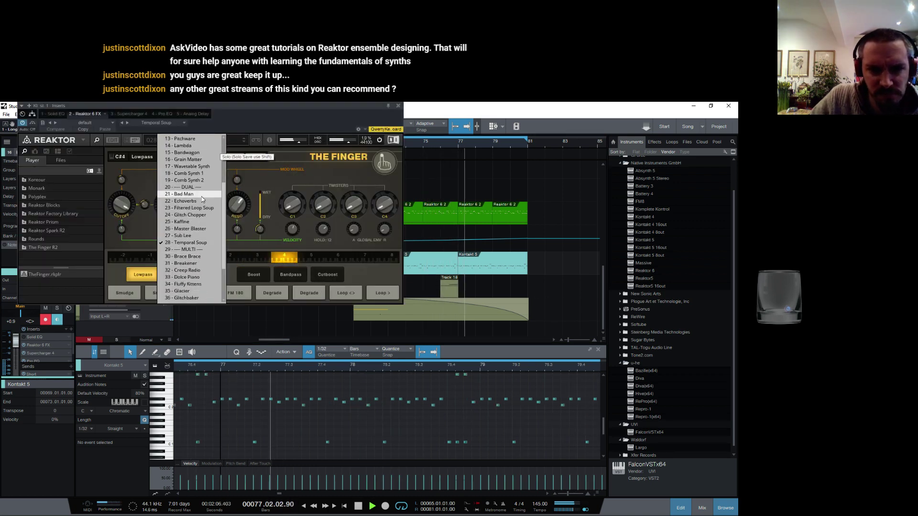
left_click(190, 230)
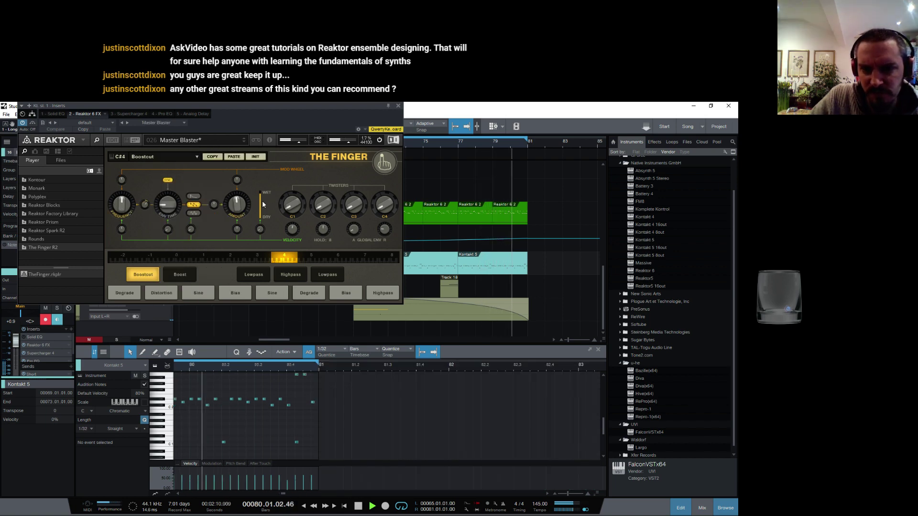
left_click(389, 105)
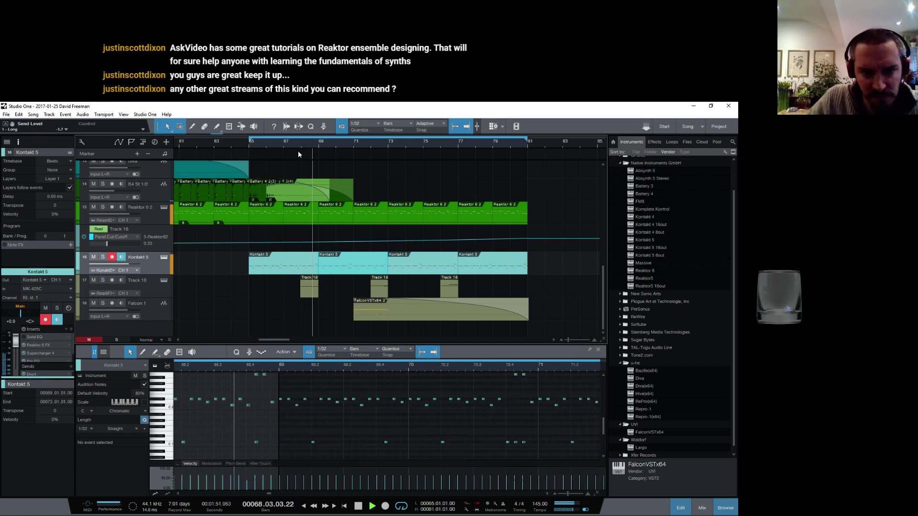
Solo Track 18 and Kontakt 5 and play them from bar 71
left_click(102, 280)
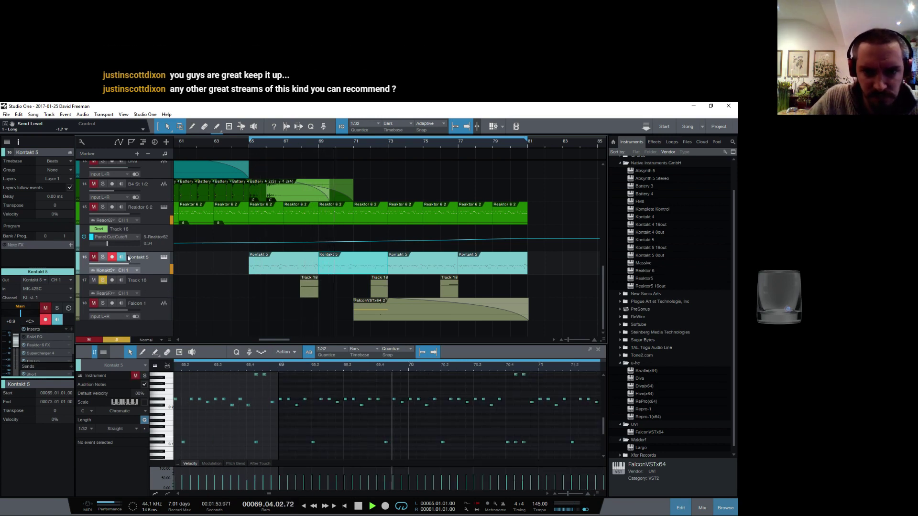
left_click(102, 257)
left_click(352, 143)
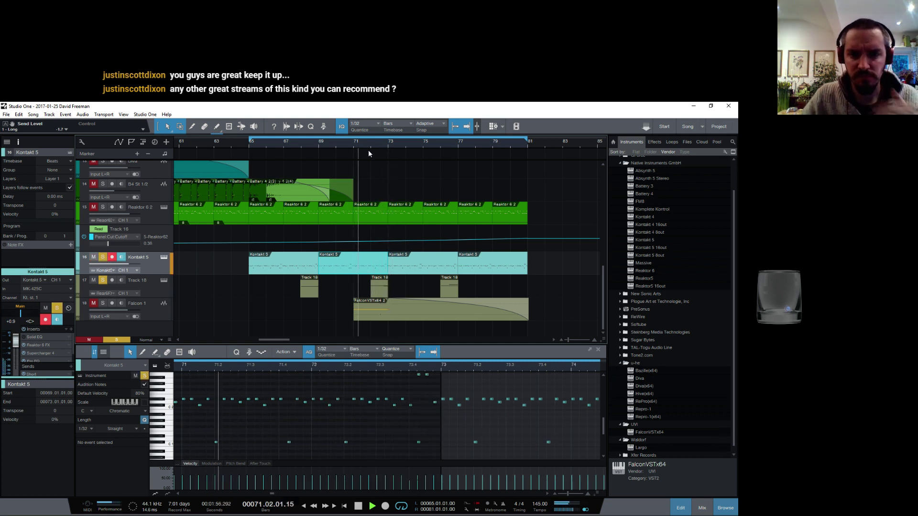
Load the Technoscience preset in The Finger on Kontakt 5 and audition the triggered effects around bars 68 and 72
left_click(41, 344)
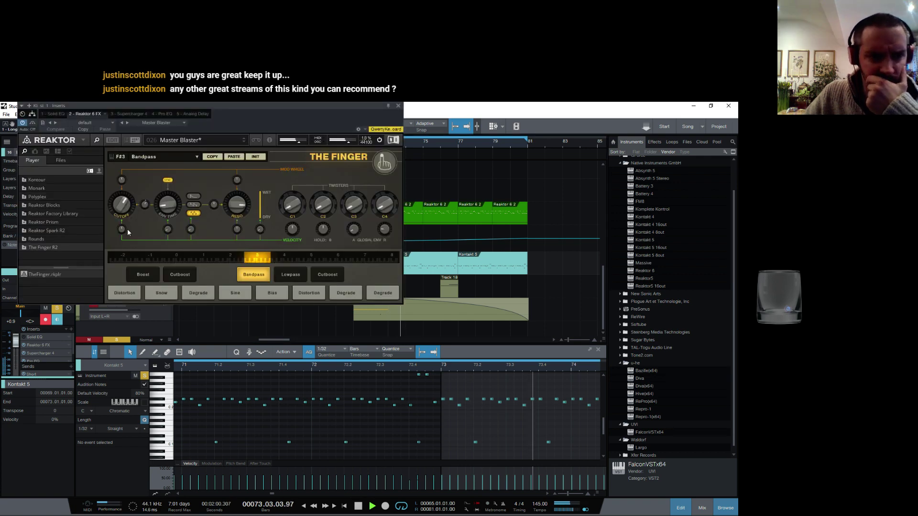
left_click(191, 140)
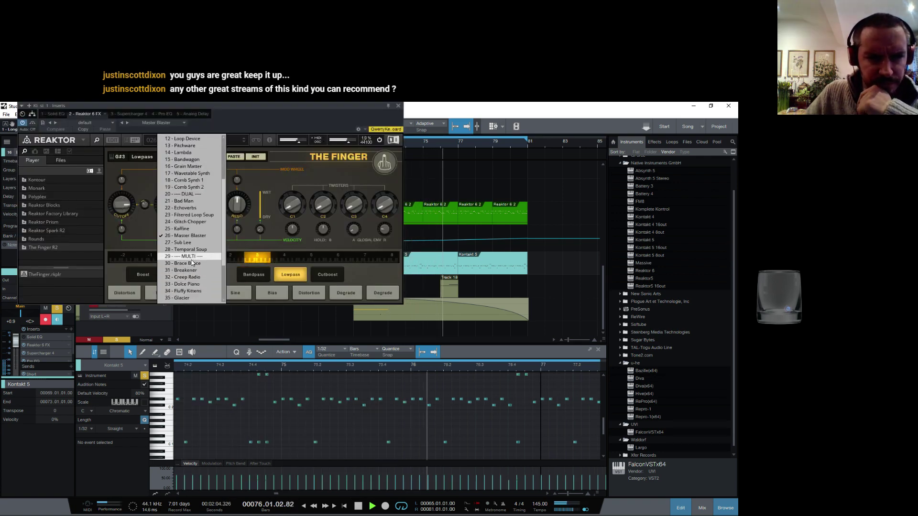
scroll(193, 267, "down", 3)
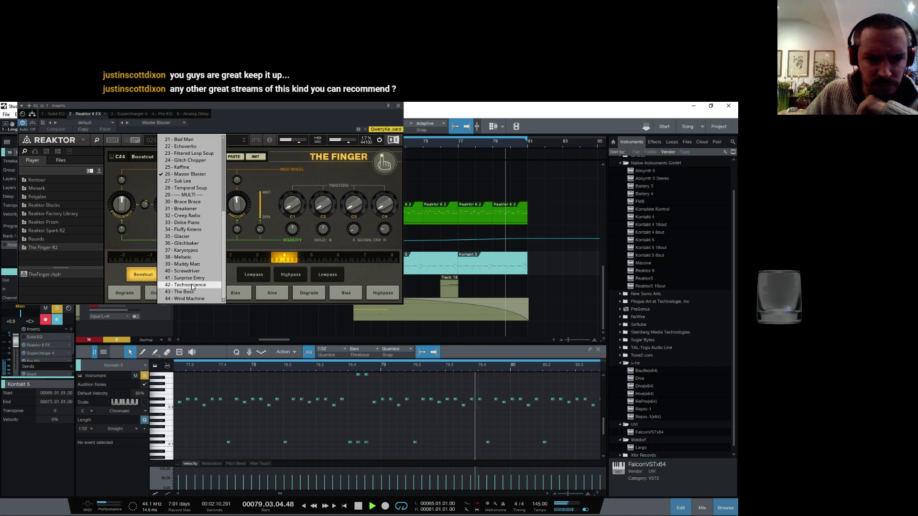
left_click(196, 285)
left_click(398, 106)
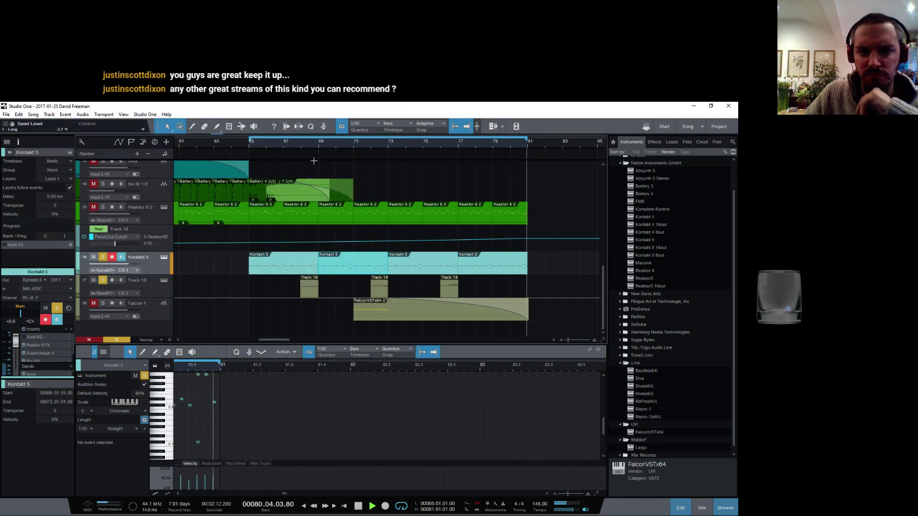
left_click(301, 144)
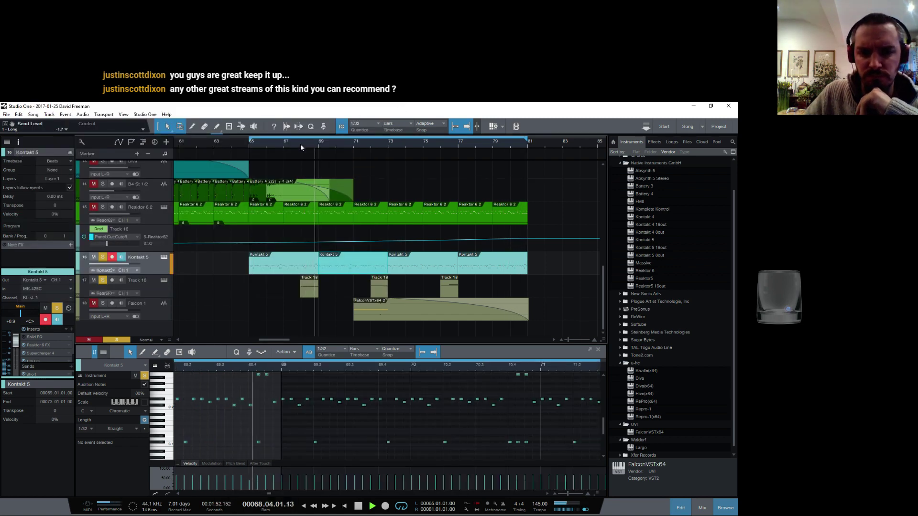
left_click(369, 144)
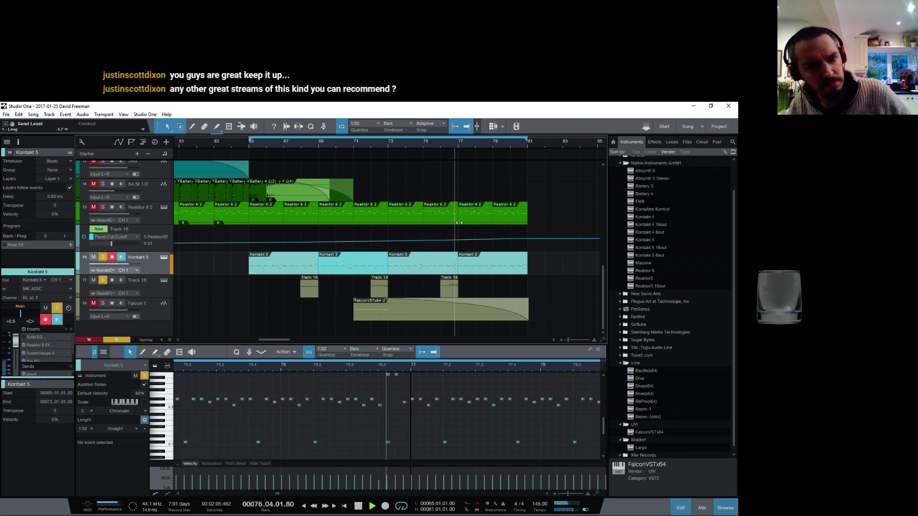
In Track 18's bar 76 part, lower the shorter note to D3 and extend the G#3 note to start at 76.01.01.00
key("space")
left_click(448, 294)
double_click(448, 292)
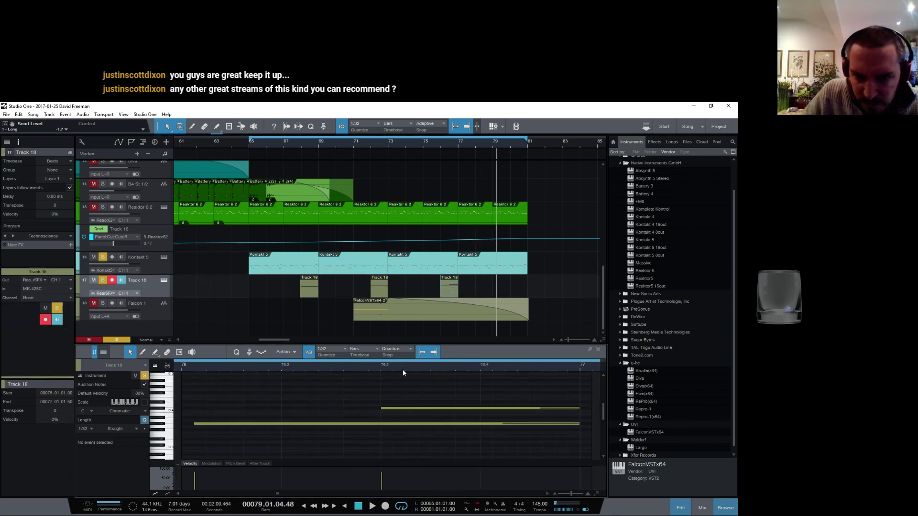
left_click_drag(402, 370, 372, 379)
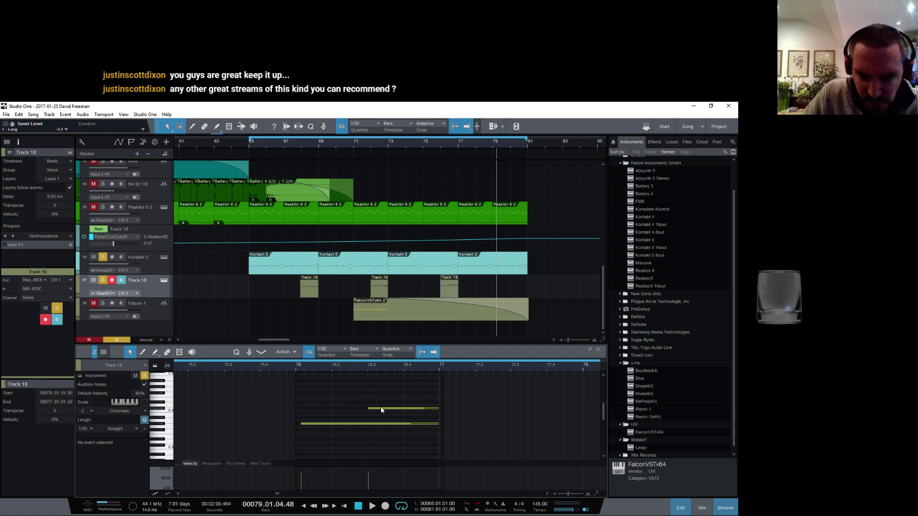
left_click_drag(381, 410, 380, 443)
left_click_drag(302, 424, 293, 431)
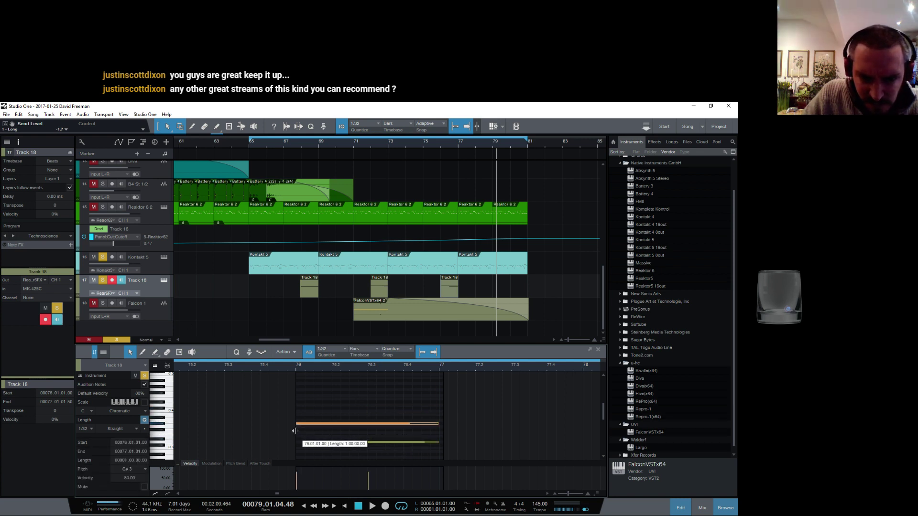
Add a one-beat D#3 note at 76.04.01.00 in the Track 18 part and audition the effects around bar 76
left_click(433, 142)
key("space")
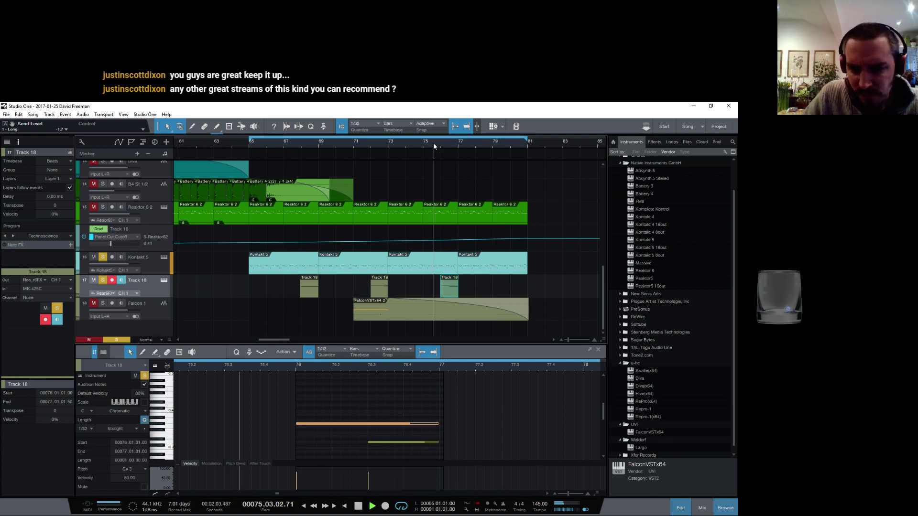
left_click(395, 440)
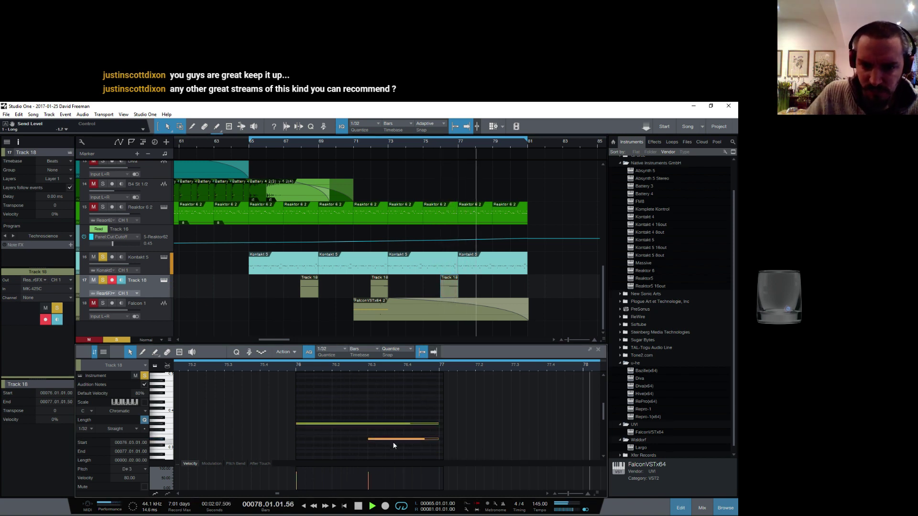
left_click_drag(396, 442, 395, 442)
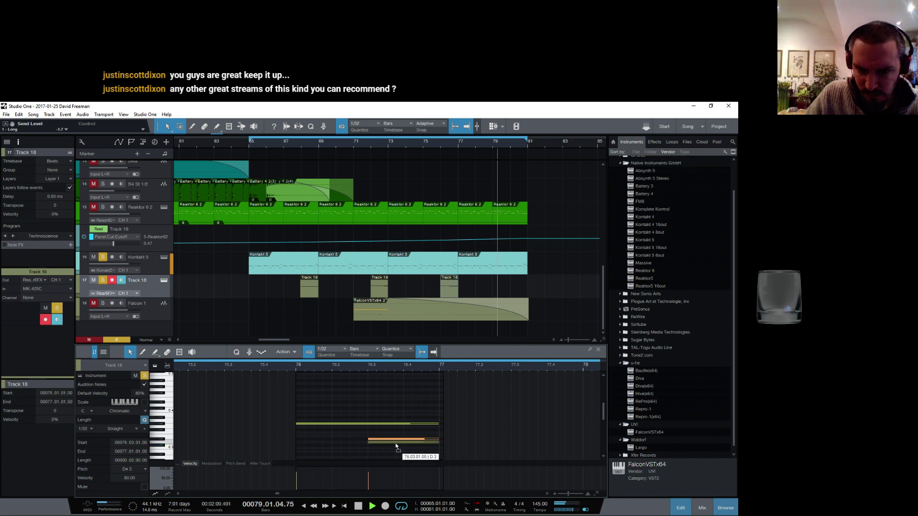
double_click(410, 439)
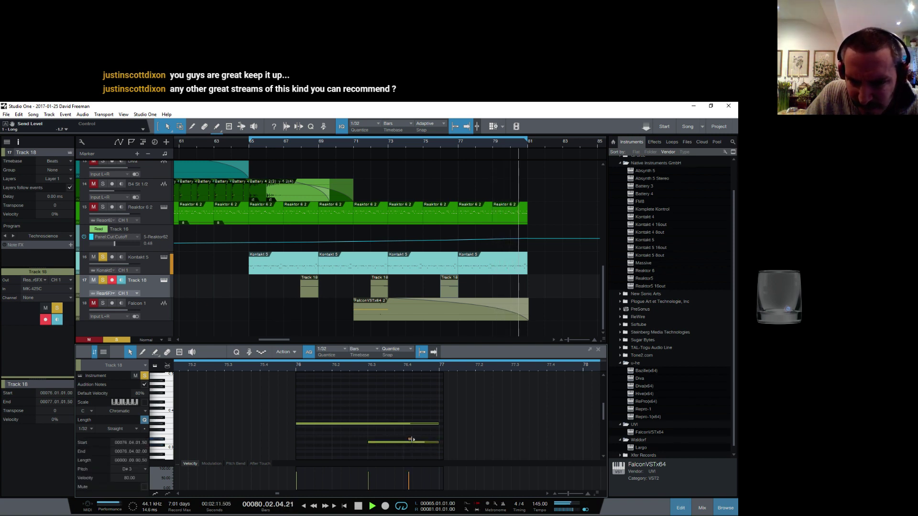
left_click_drag(406, 440, 441, 446)
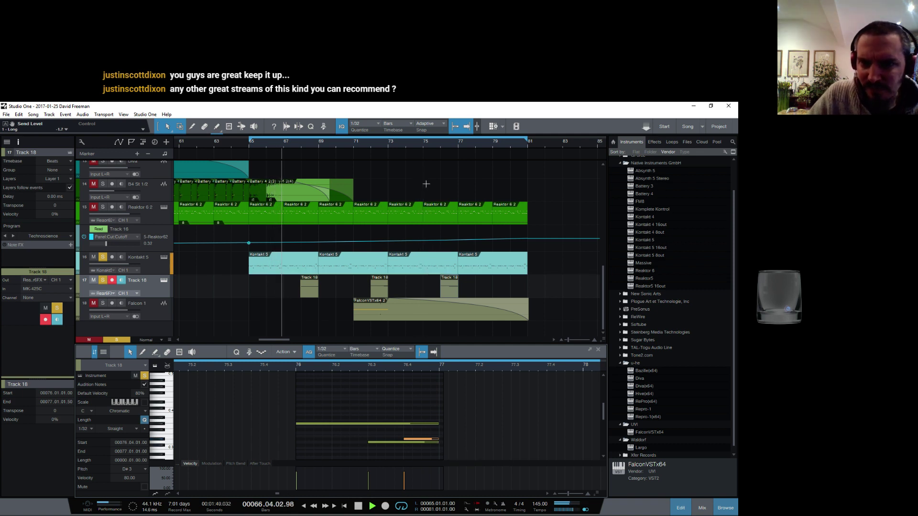
left_click(439, 141)
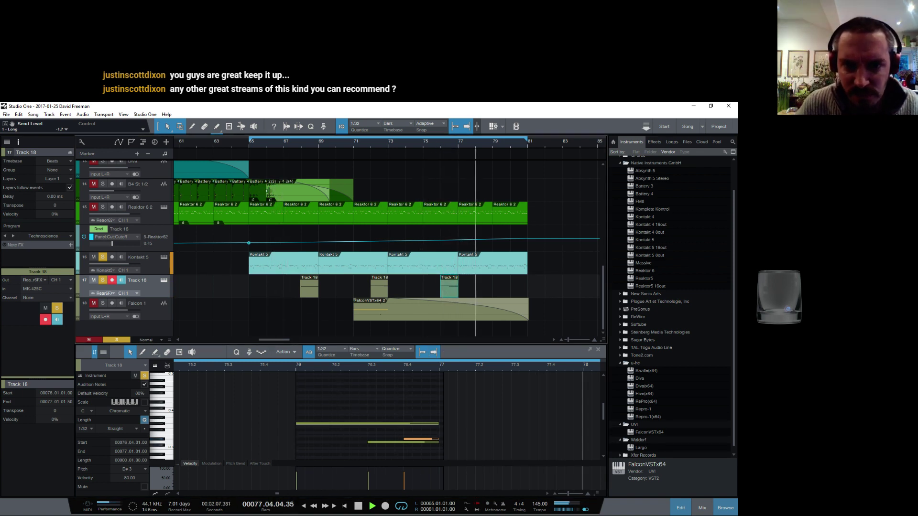
Raise the two-beat note at 72.03 in Track 18's bar 72 part to A3 and play it back
left_click(365, 144)
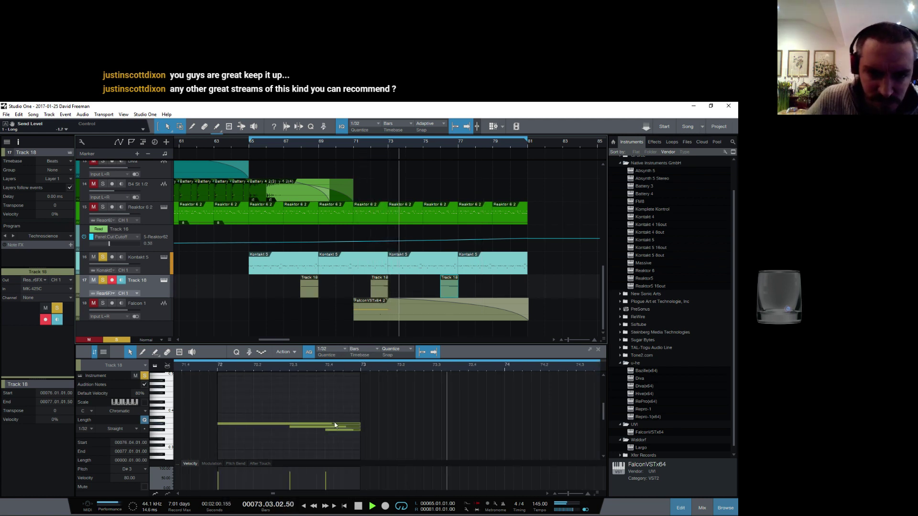
key("space")
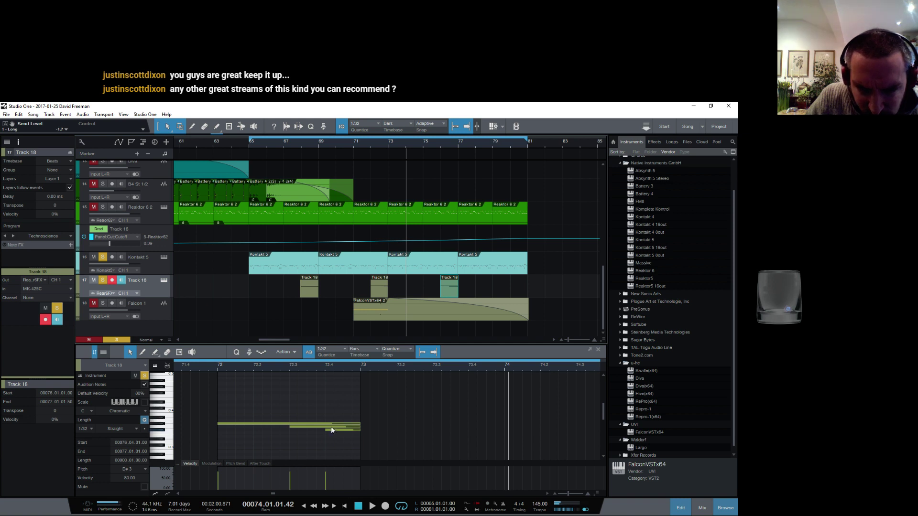
left_click_drag(324, 427, 322, 420)
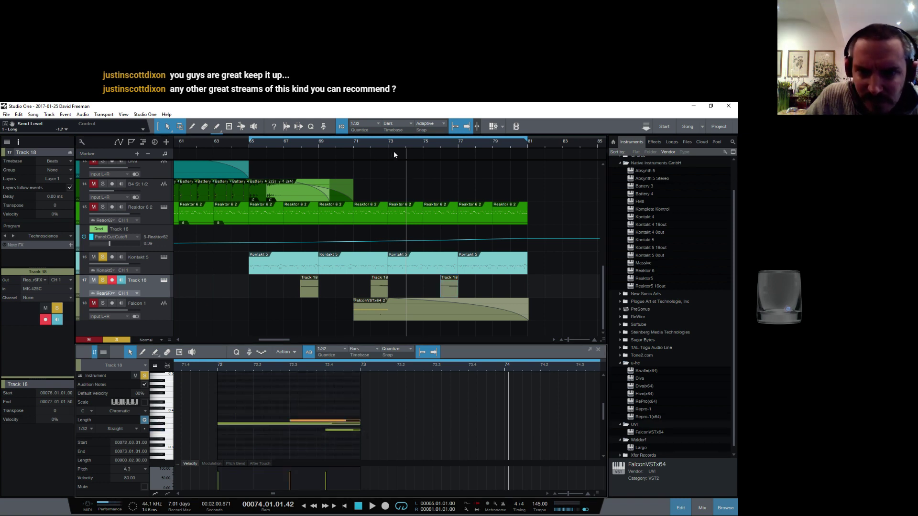
left_click(371, 143)
key("space")
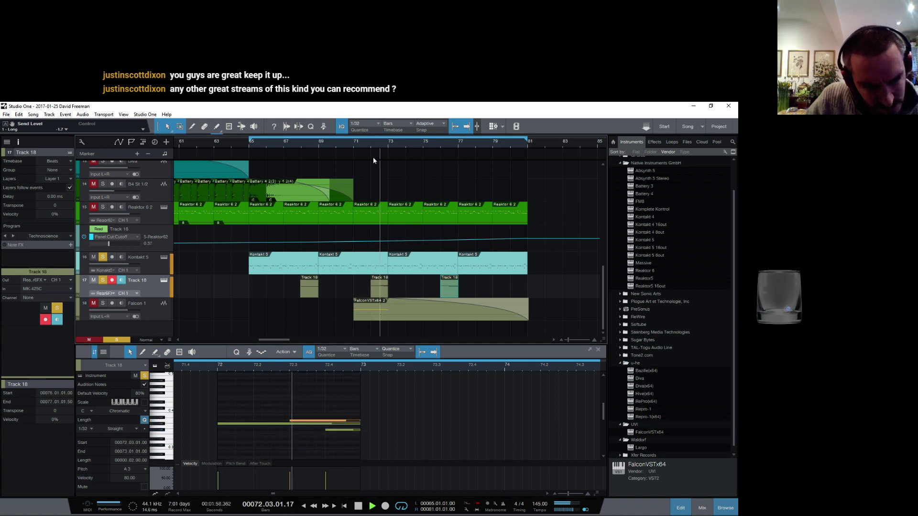
Play from bar 68 and add a G#3 note from 68.03.01.00 to 68.04.04.50 in the Track 18 part
key("space")
left_click(300, 142)
key("space")
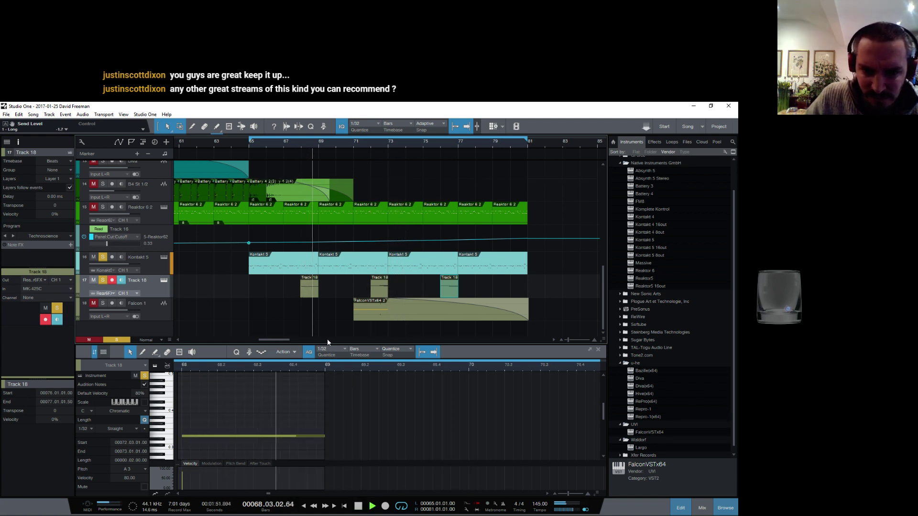
left_click(256, 424)
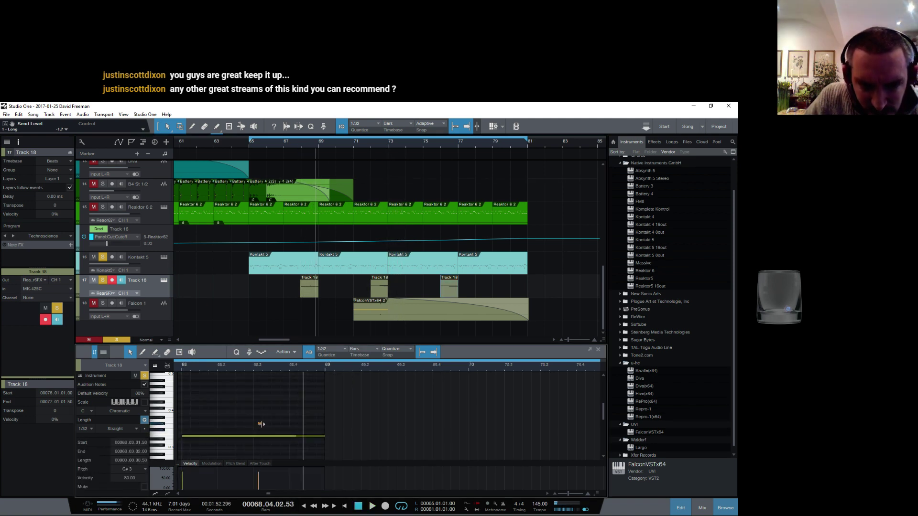
left_click_drag(262, 424, 323, 423)
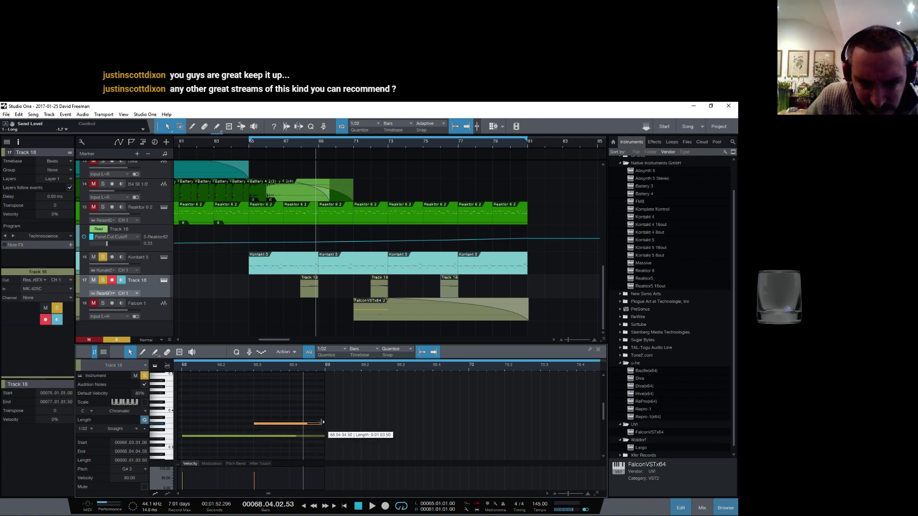
Take Track 18 out of solo and play the section from around bar 67
key("space")
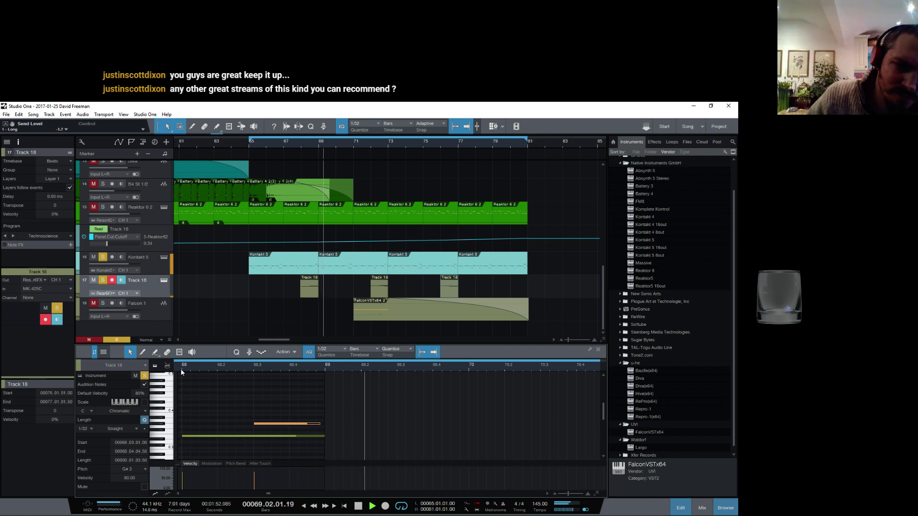
left_click(102, 281)
key("space")
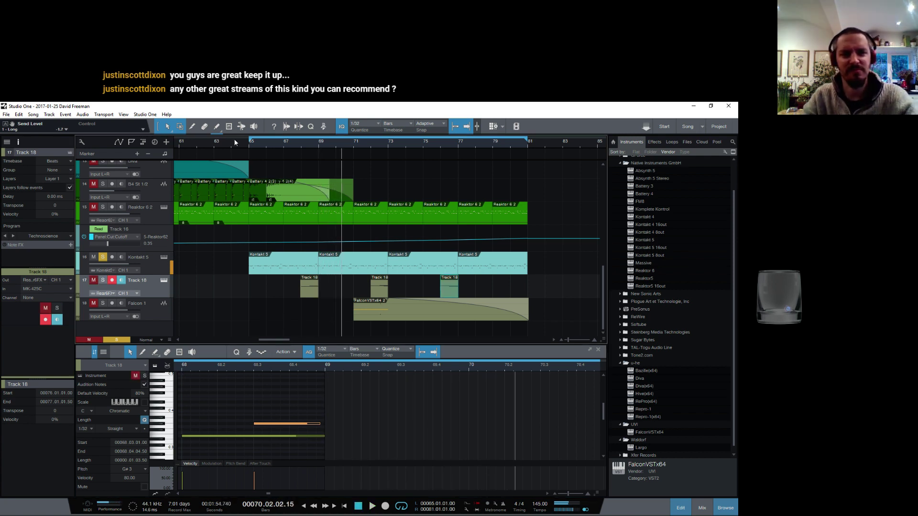
left_click(281, 141)
key("space")
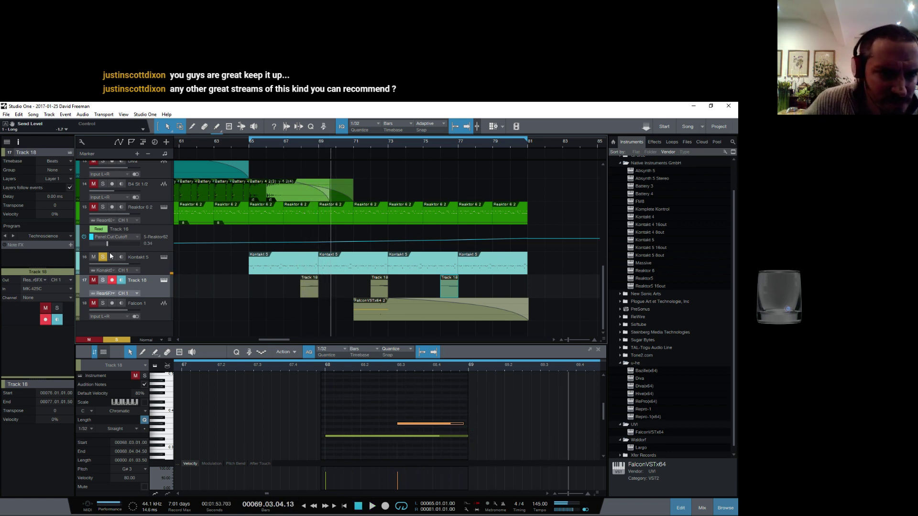
Clear the Kontakt 5 solo, play the full mix from around bar 67 and save the song
left_click(291, 144)
key("space")
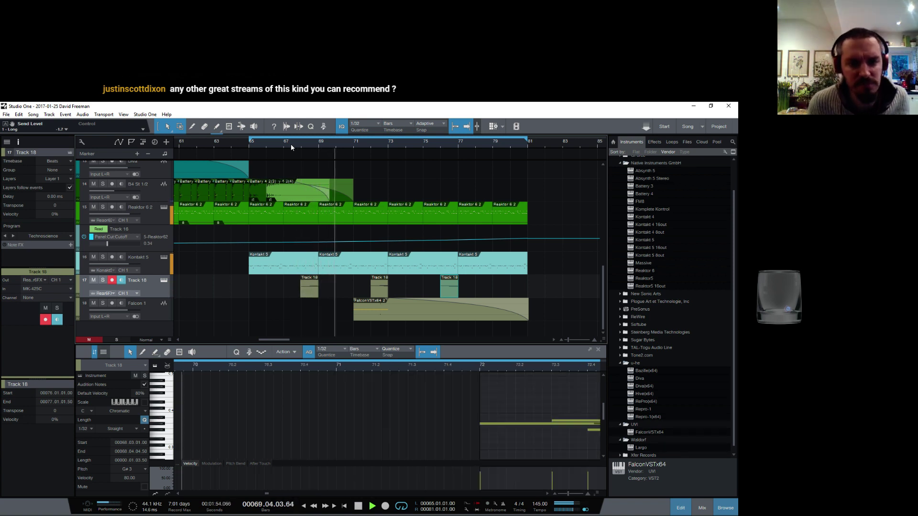
key("ctrl+s")
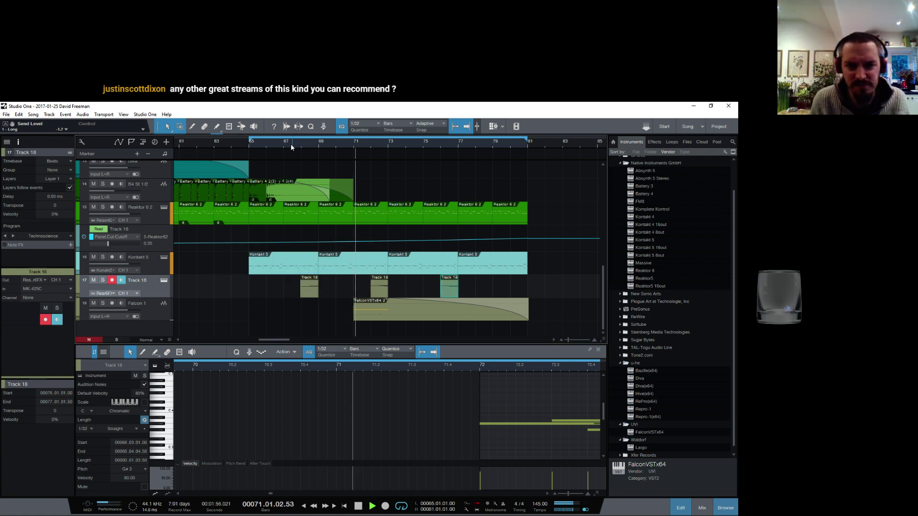
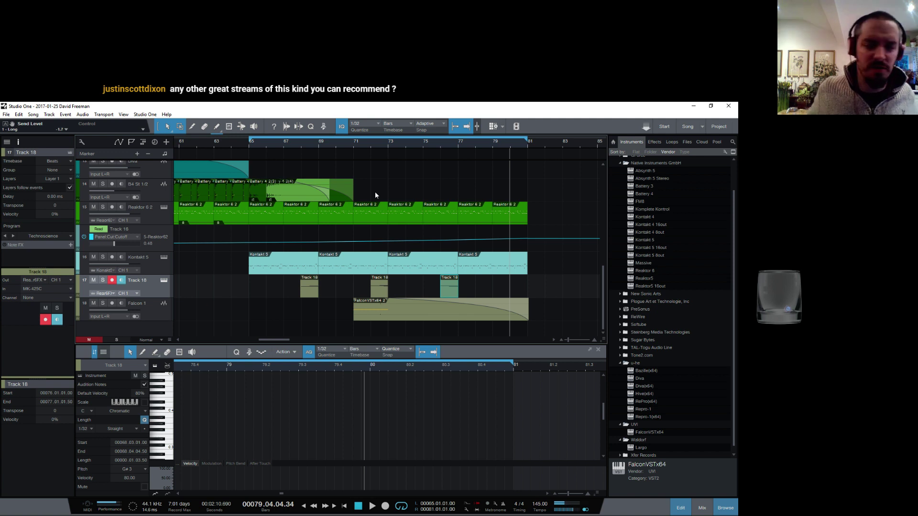
Look over the whole arrangement and its tracks for elements that could be reused around bars 65 to 81
scroll(342, 143, "down", 6)
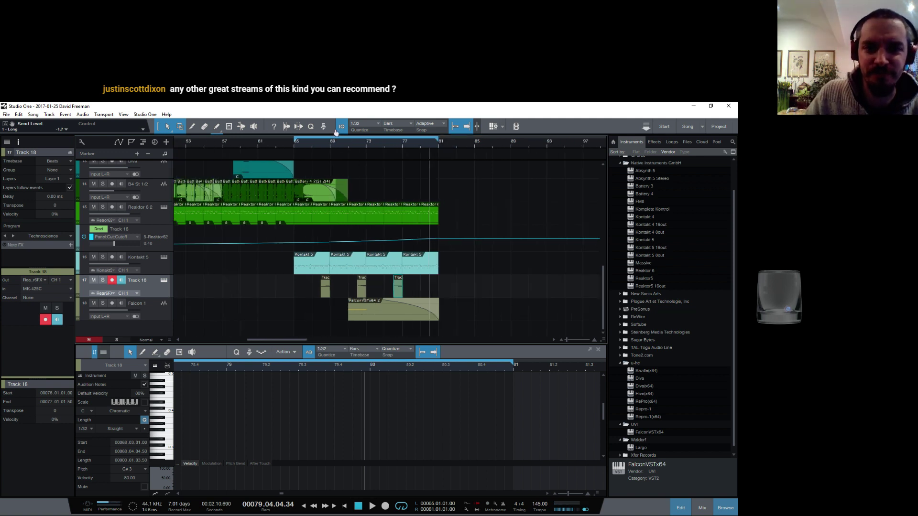
scroll(341, 178, "up", 2)
scroll(345, 181, "up", 5)
scroll(352, 190, "down", 2)
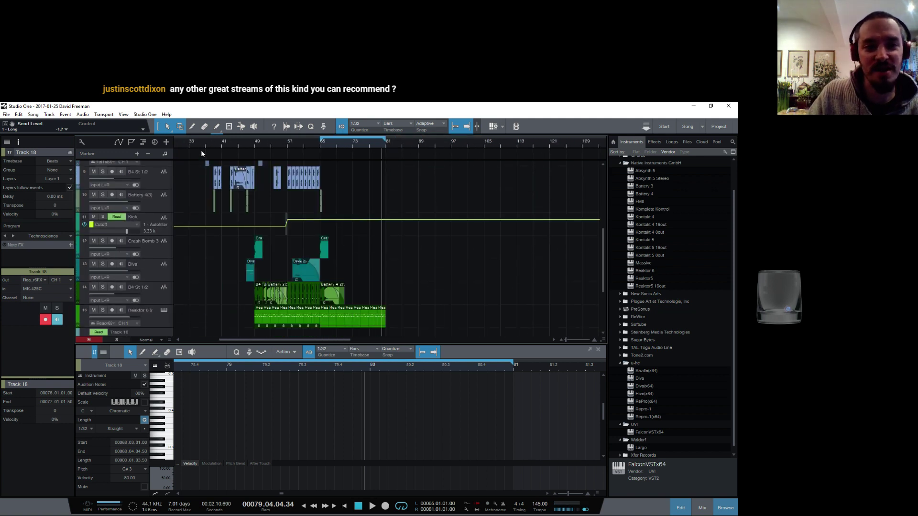
left_click_drag(192, 142, 329, 147)
scroll(480, 178, "up", 5)
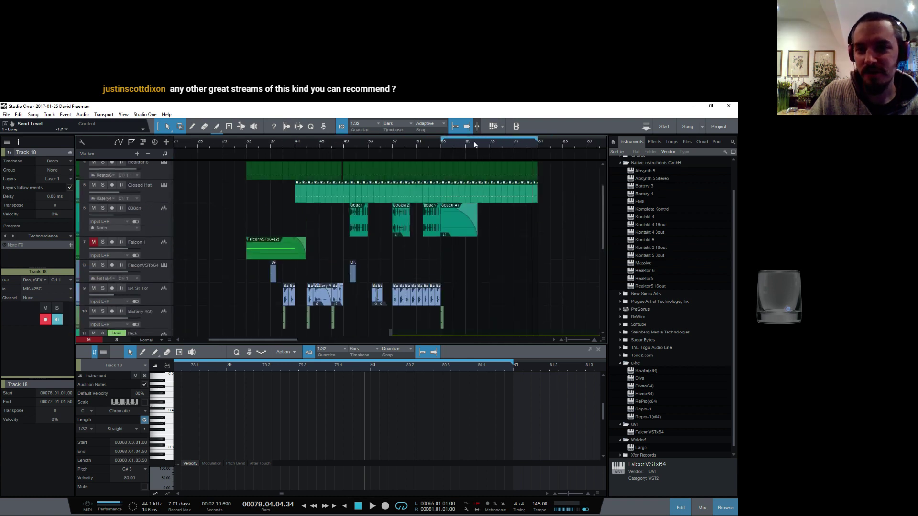
scroll(479, 178, "down", 4)
scroll(430, 175, "down", 1)
scroll(377, 171, "up", 3)
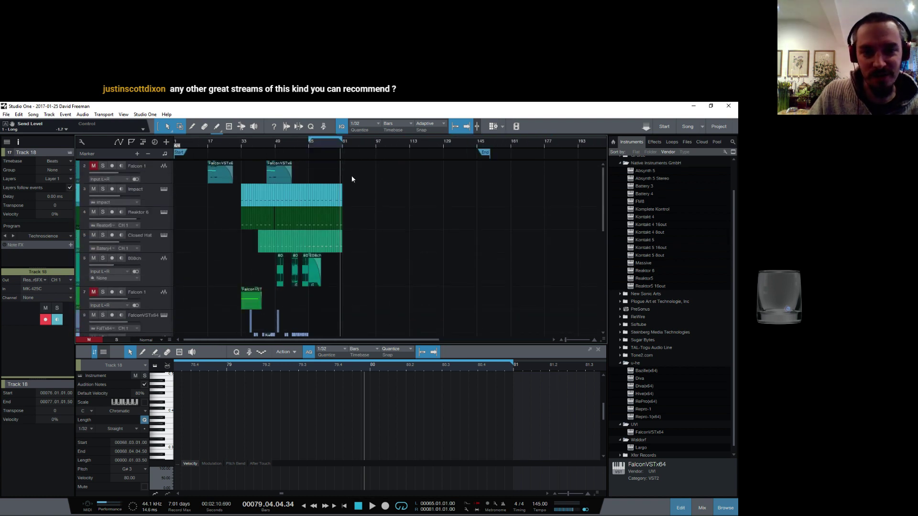
scroll(341, 189, "down", 6)
scroll(332, 199, "down", 3)
scroll(325, 163, "up", 7)
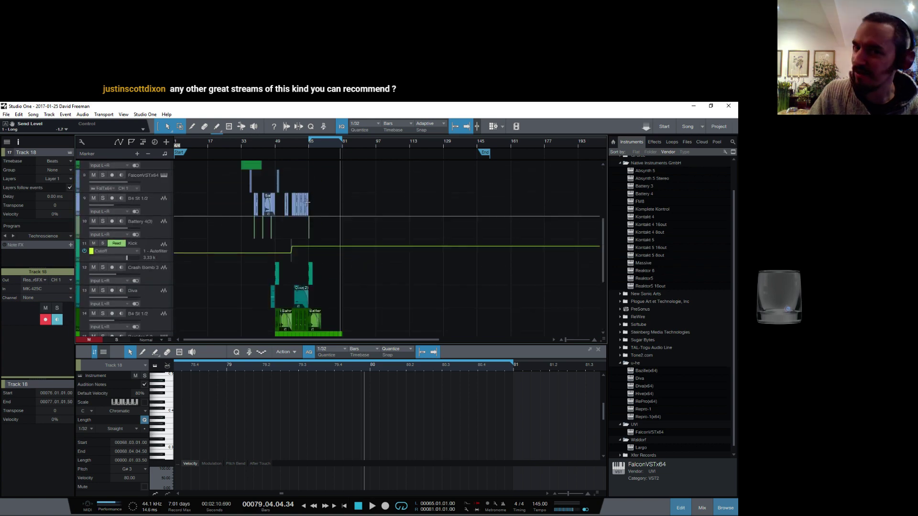
scroll(324, 152, "up", 4)
scroll(337, 220, "down", 6)
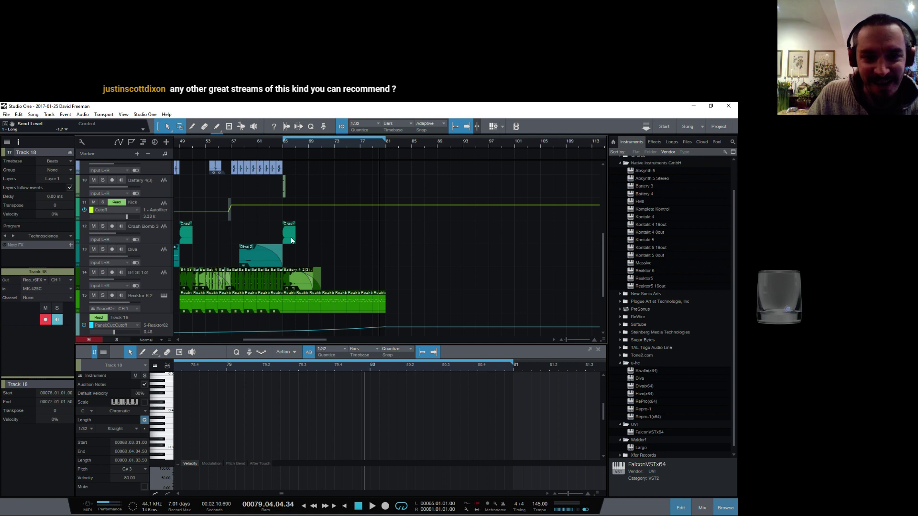
left_click(291, 238)
key("d")
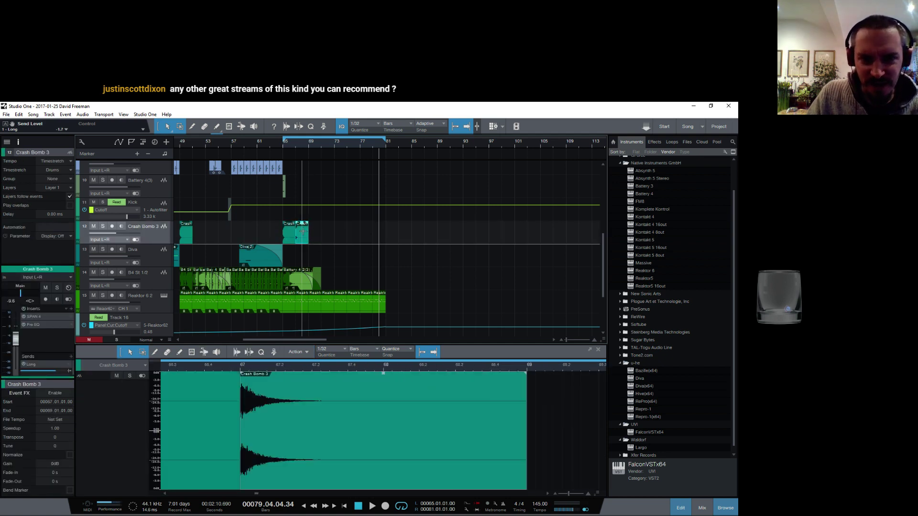
left_click_drag(303, 231, 316, 230)
key("ctrl+z")
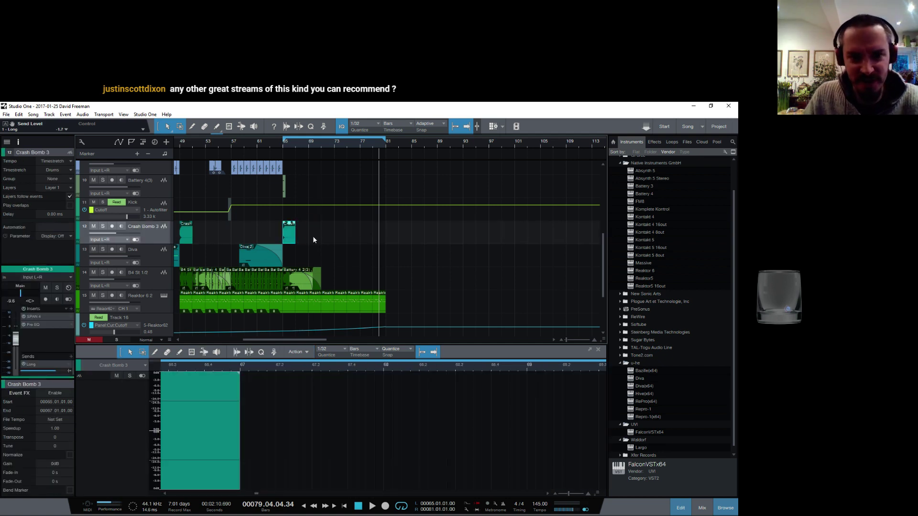
Duplicate the bar 65 Crash Bomb 3 event, move the copy to bar 79, then reverse its audio and audition it
key("d")
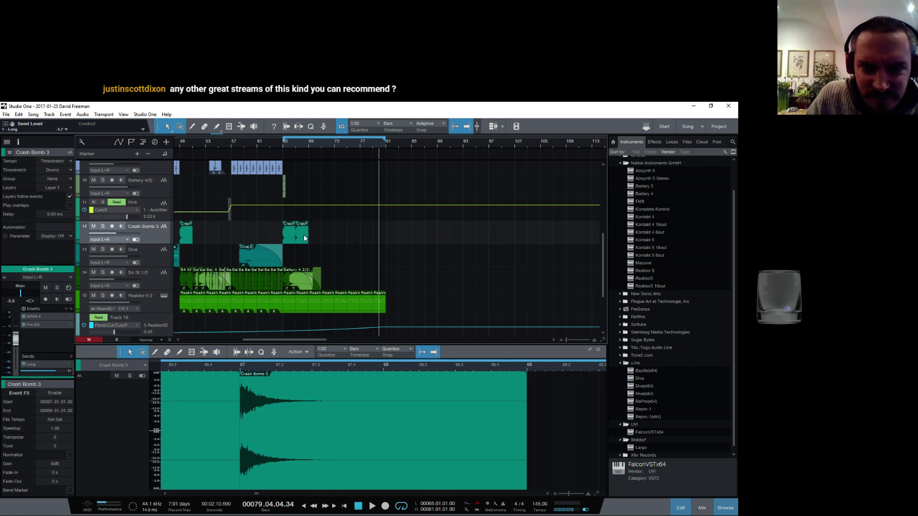
left_click_drag(305, 238, 378, 233)
right_click(377, 233)
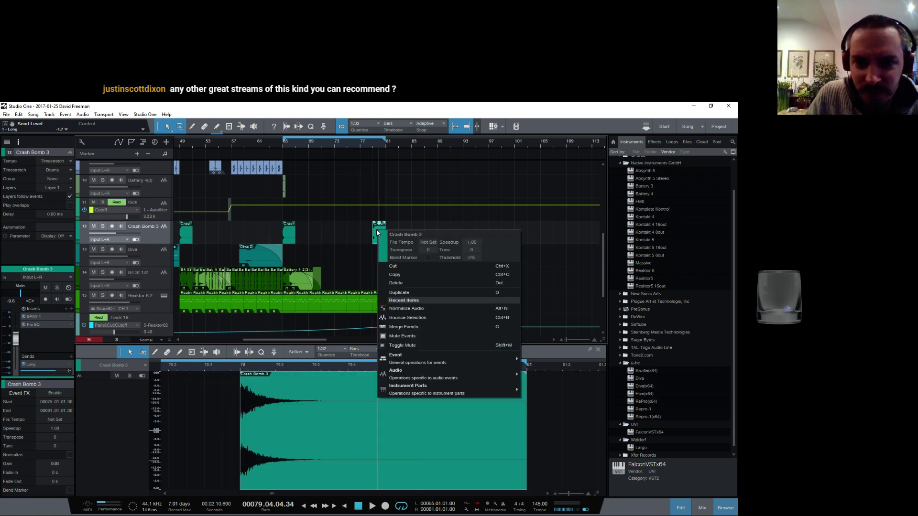
mouse_move(429, 375)
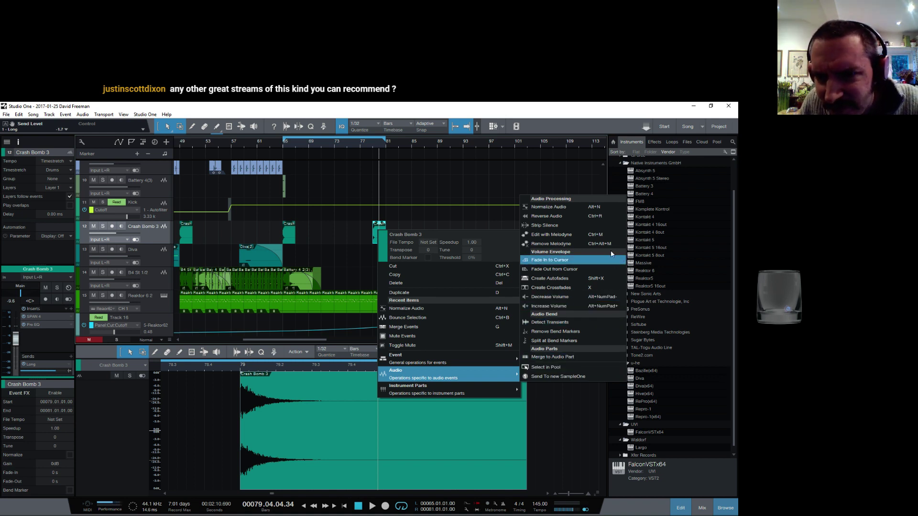
left_click(595, 217)
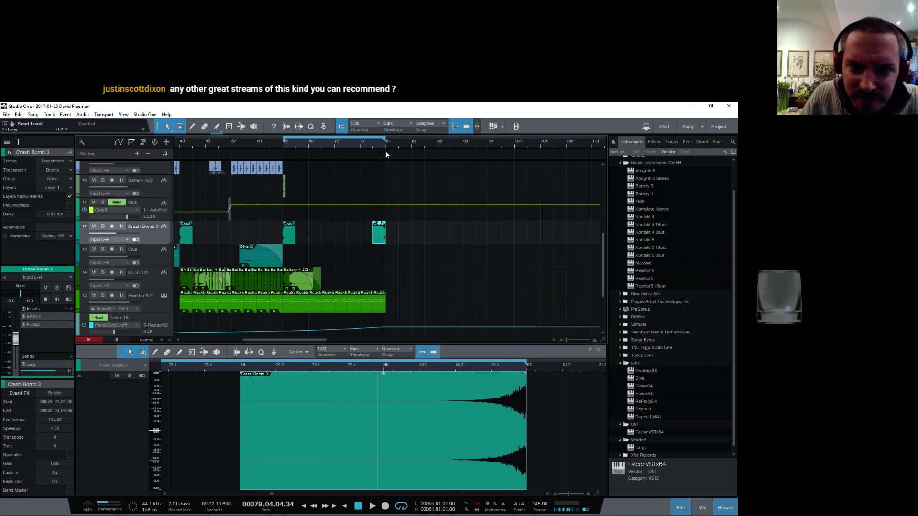
key("space")
key("e")
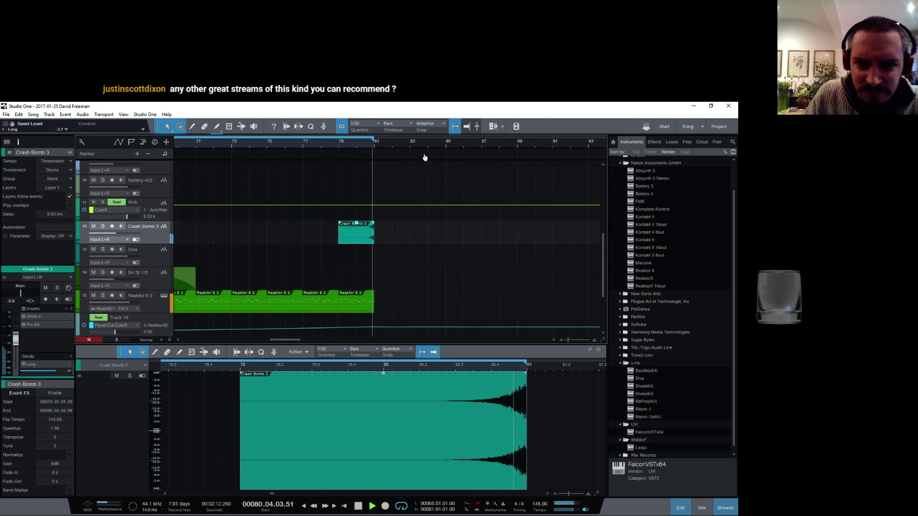
Duplicate the Battery 4(3) event at bar 65 and move the copy to bar 73
key("w")
key("w")
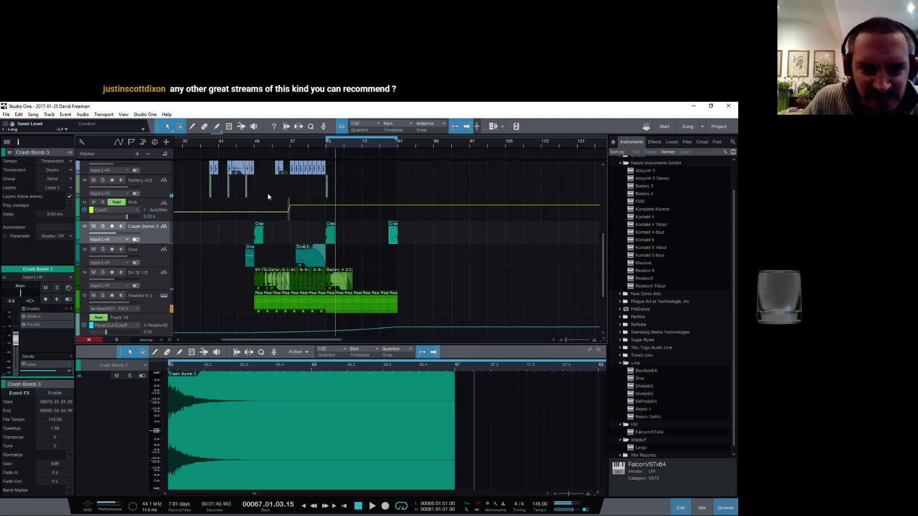
scroll(279, 228, "down", 3)
scroll(279, 253, "up", 5)
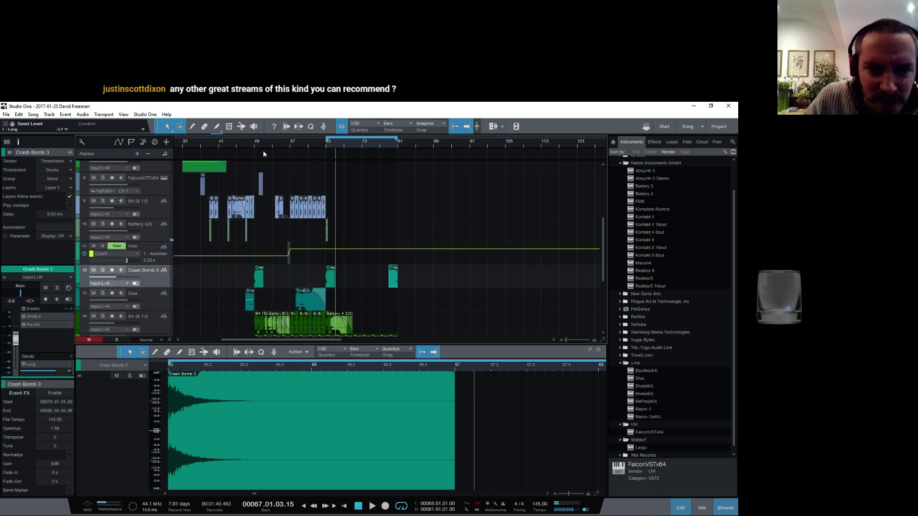
scroll(263, 154, "up", 5)
scroll(317, 215, "up", 2)
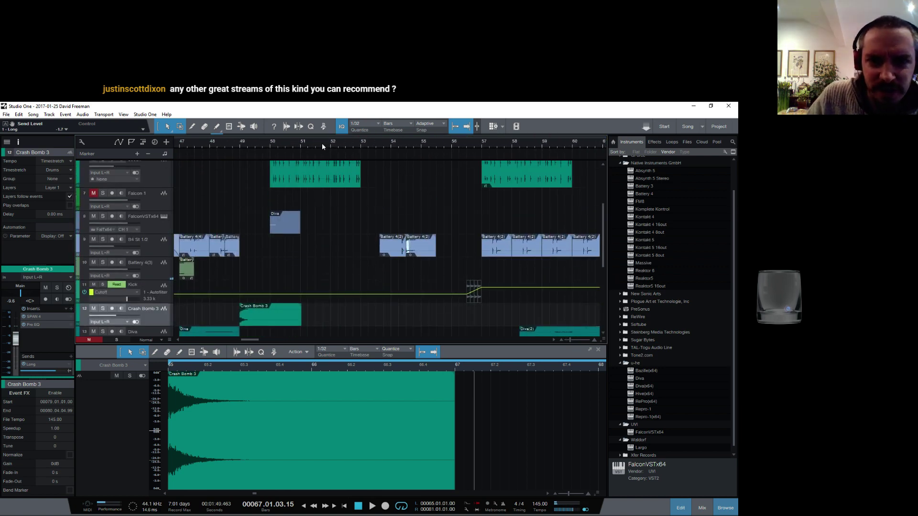
scroll(322, 143, "down", 3)
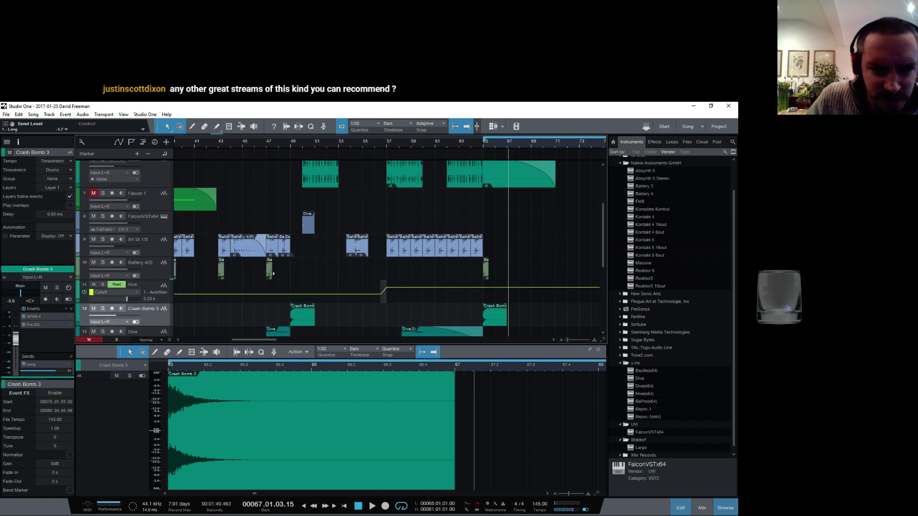
left_click(486, 266)
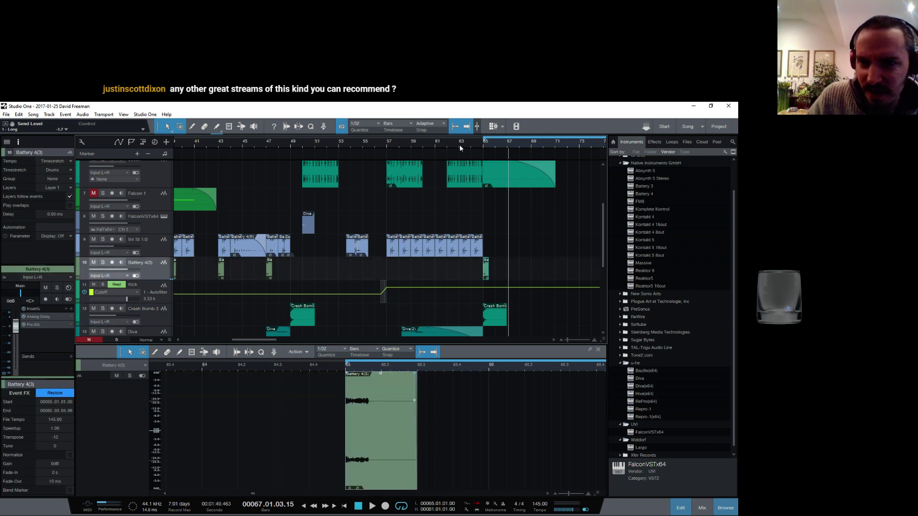
left_click_drag(460, 145, 307, 145)
key("d")
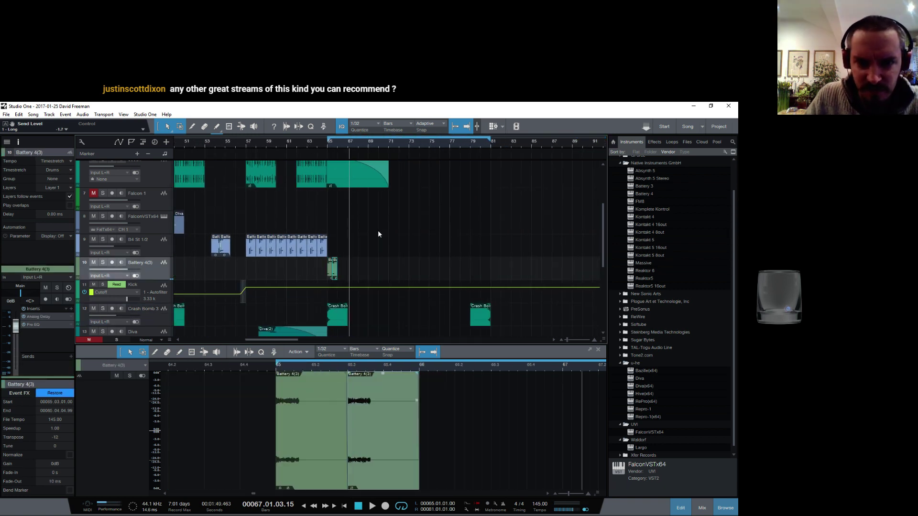
left_click_drag(334, 266, 414, 269)
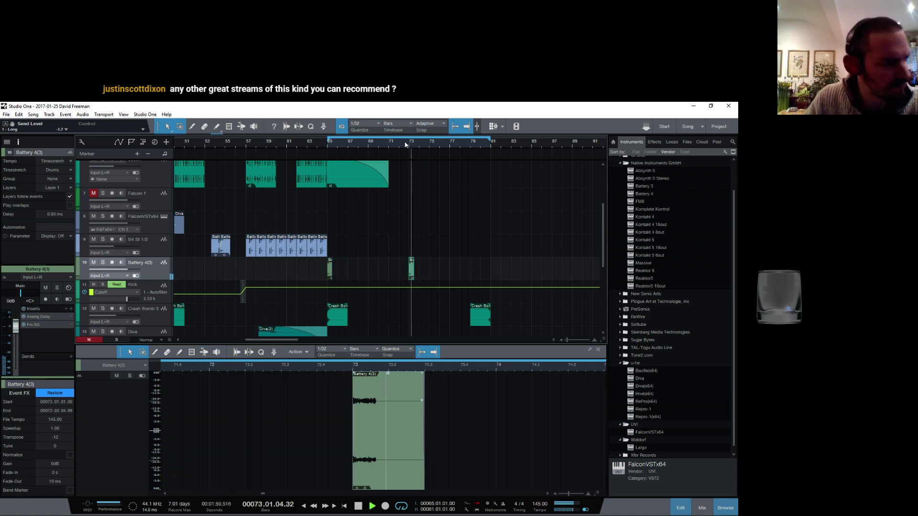
Play the mix from just before bar 73 to hear the copied Battery 4(3) event in context
key("space")
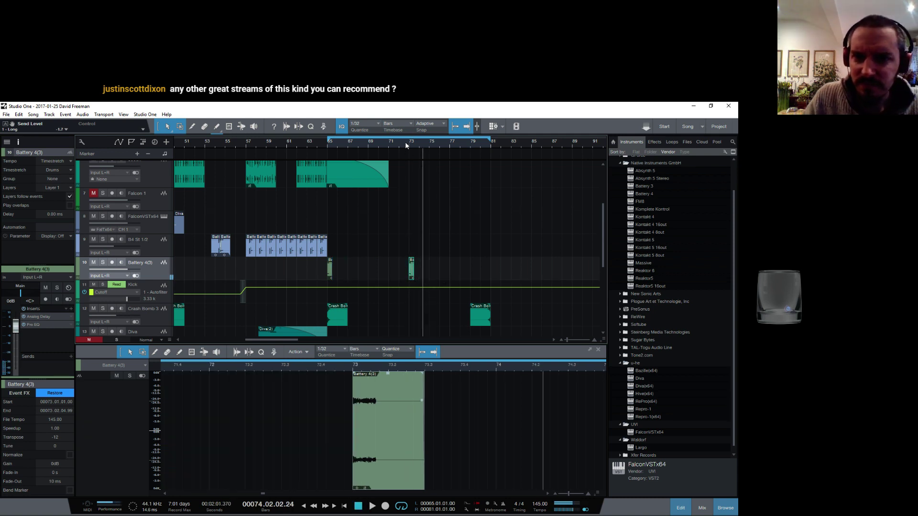
left_click(405, 146)
key("space")
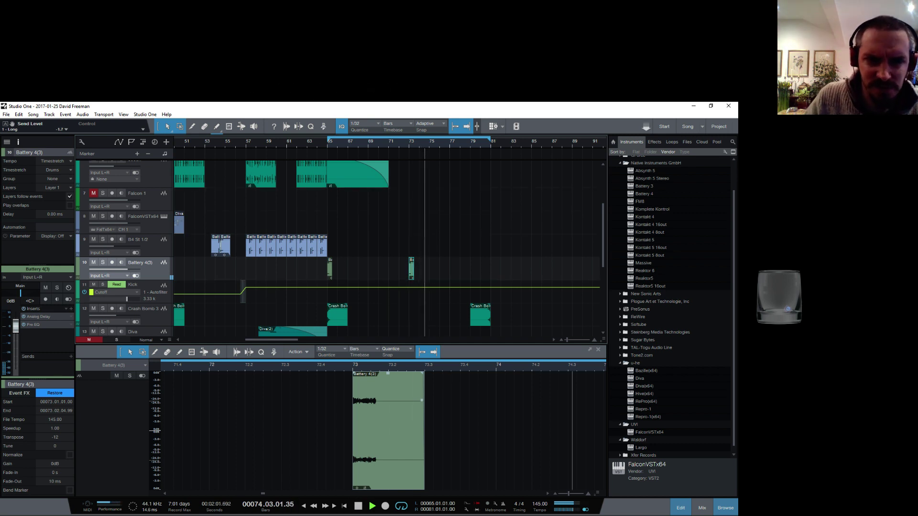
key("space")
Hide the automation of the Kick track so that its audio events are shown
scroll(376, 153, "up", 5)
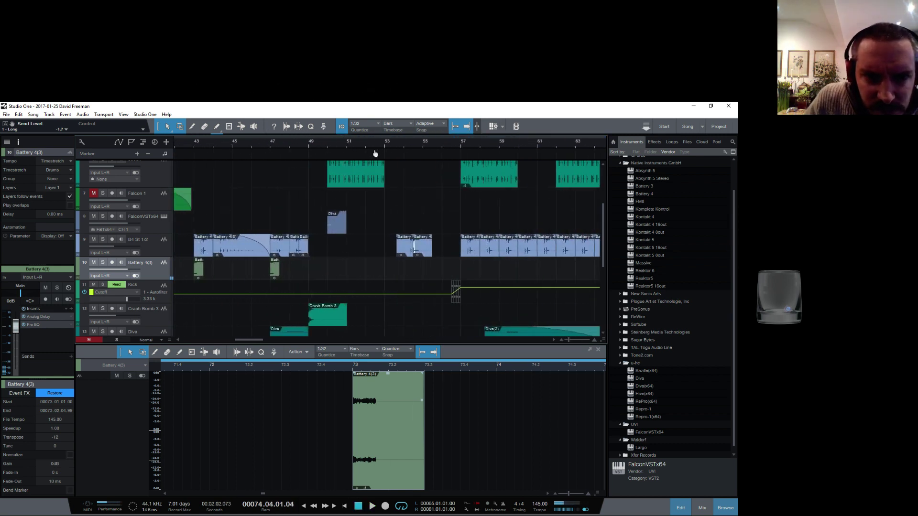
scroll(375, 153, "down", 4)
scroll(349, 281, "down", 3)
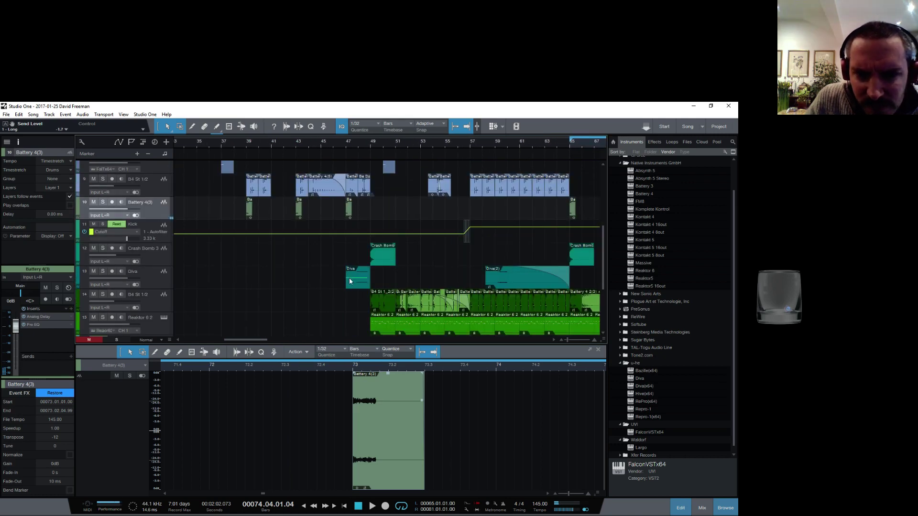
scroll(349, 281, "down", 5)
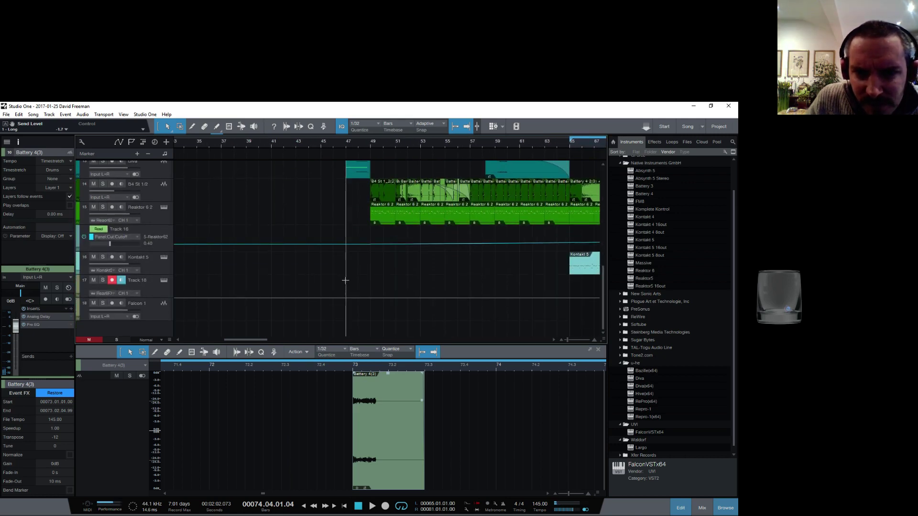
scroll(348, 277, "up", 10)
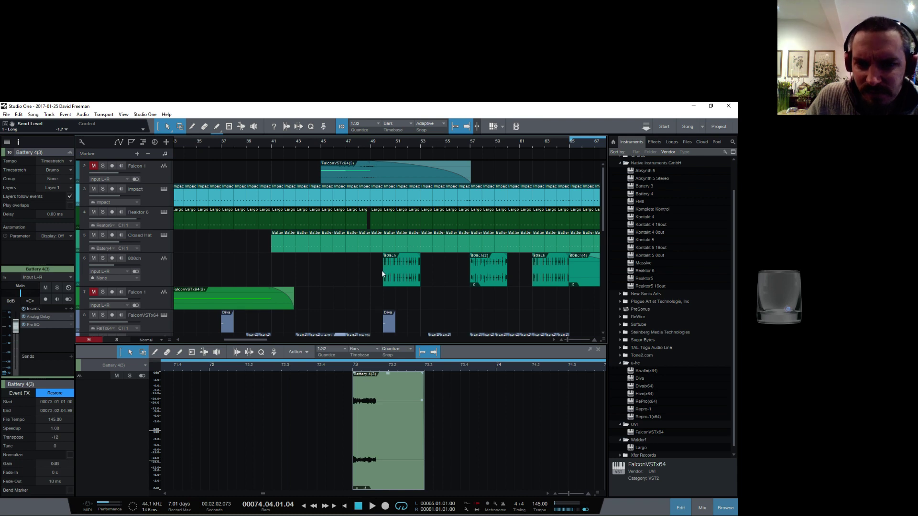
scroll(381, 271, "down", 5)
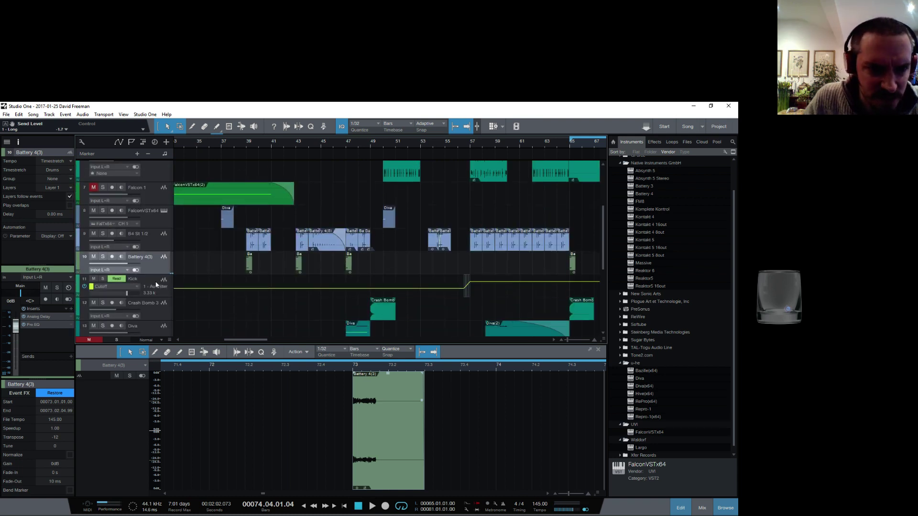
left_click(148, 276)
right_click(148, 276)
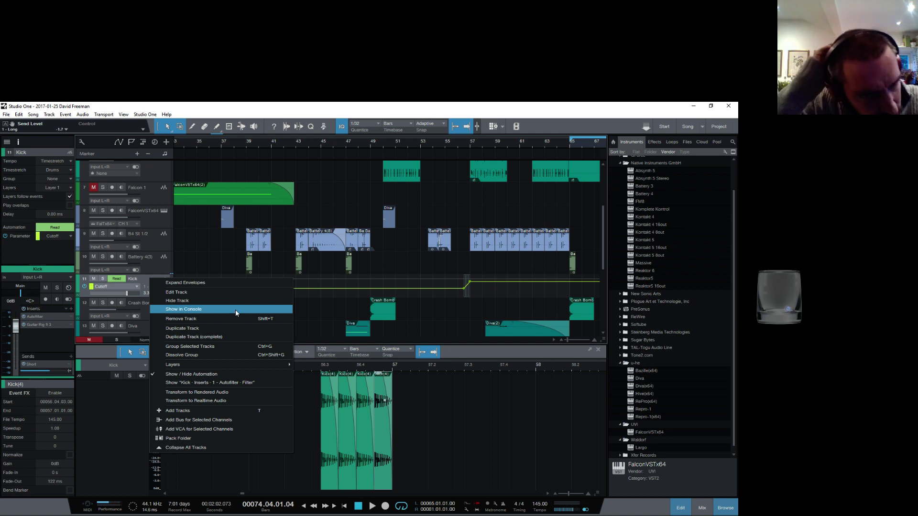
left_click(224, 374)
Copy the last Kick(4) hit before bar 57 and place the copy at beat 4 of bar 72
left_click_drag(473, 144, 321, 168)
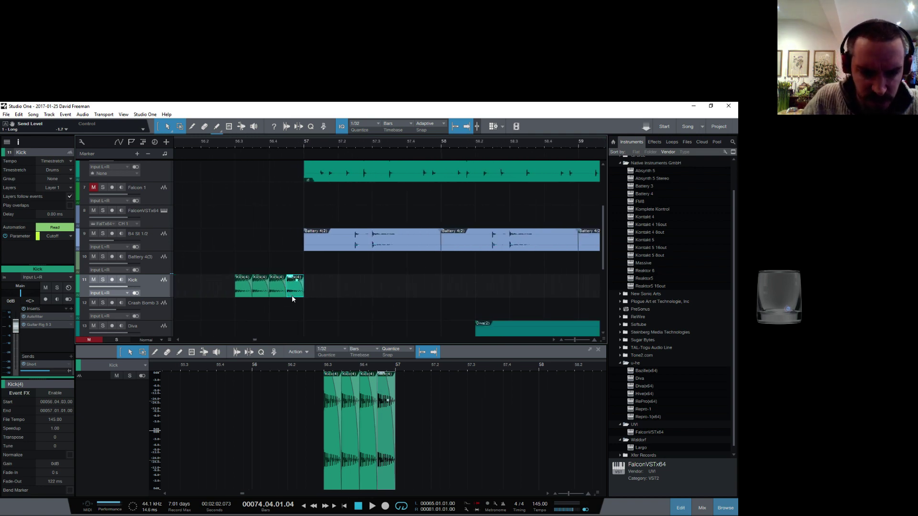
left_click_drag(293, 295, 549, 289)
left_click_drag(518, 149, 212, 122)
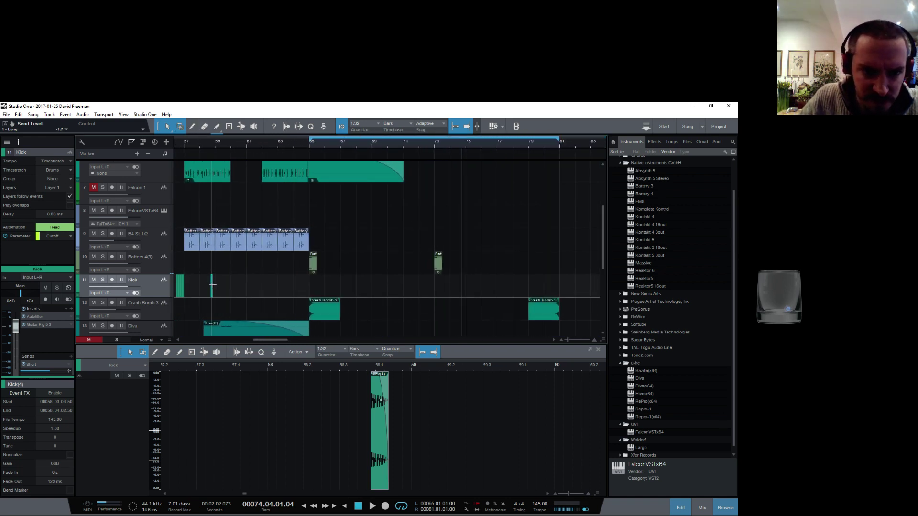
left_click_drag(212, 292, 431, 286)
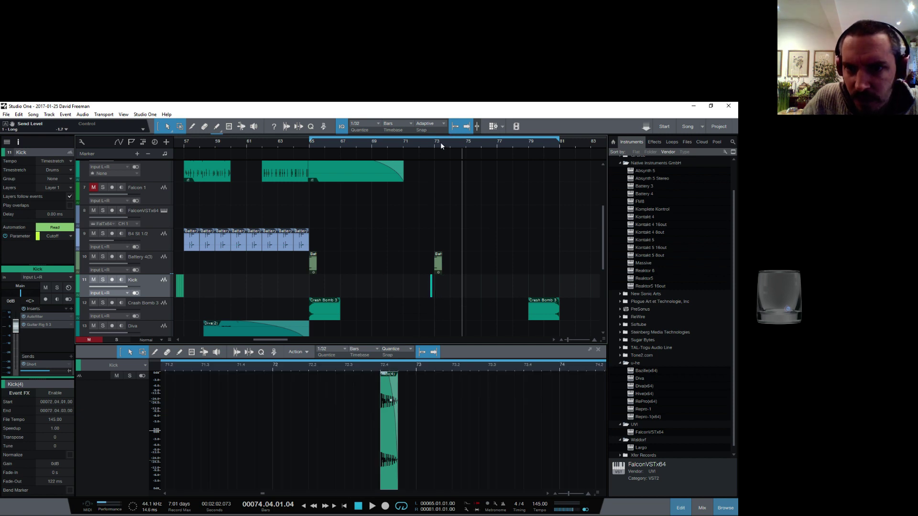
Shift the copied Kick(4) event so that it ends exactly at bar 73, then reverse its audio
left_click_drag(441, 146, 416, 209)
scroll(423, 192, "up", 5)
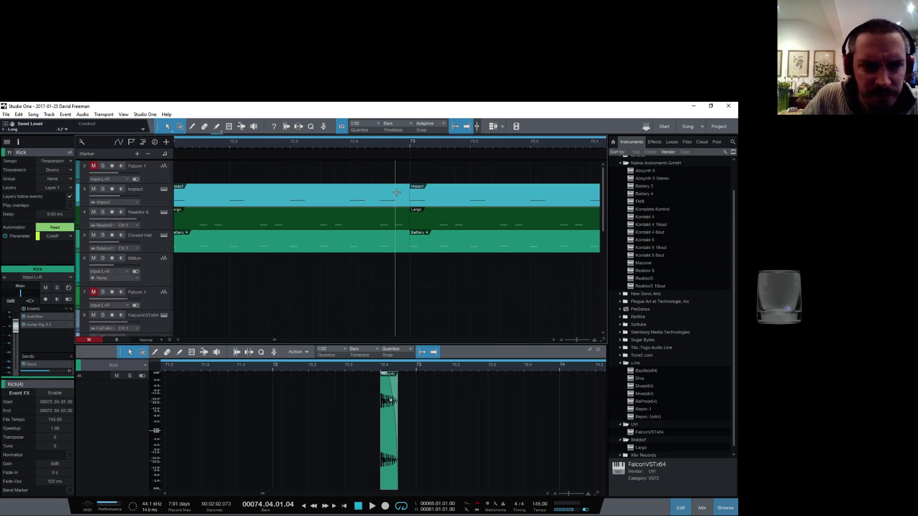
scroll(397, 197, "down", 4)
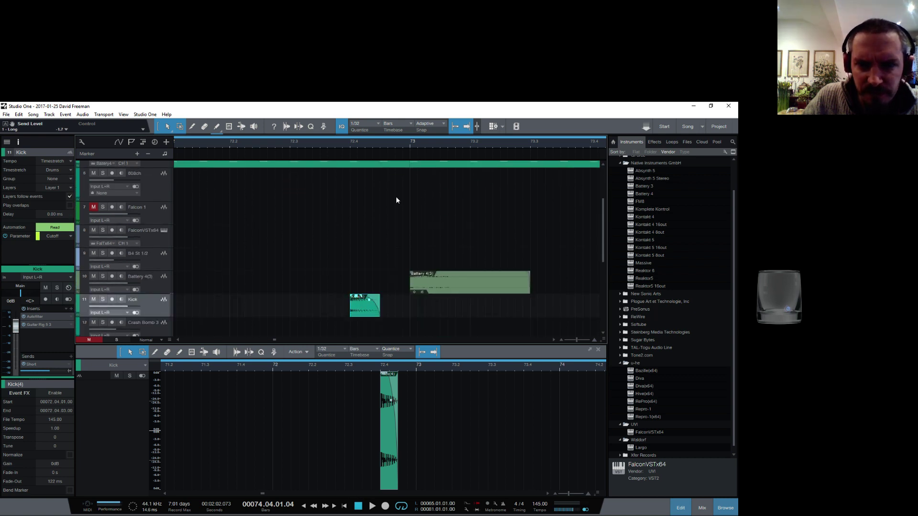
left_click_drag(363, 305, 396, 303)
right_click(396, 303)
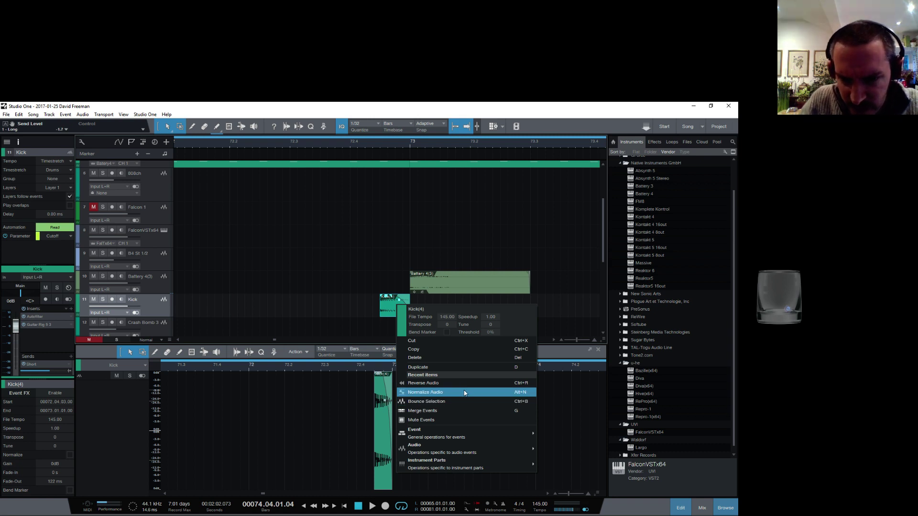
left_click(460, 384)
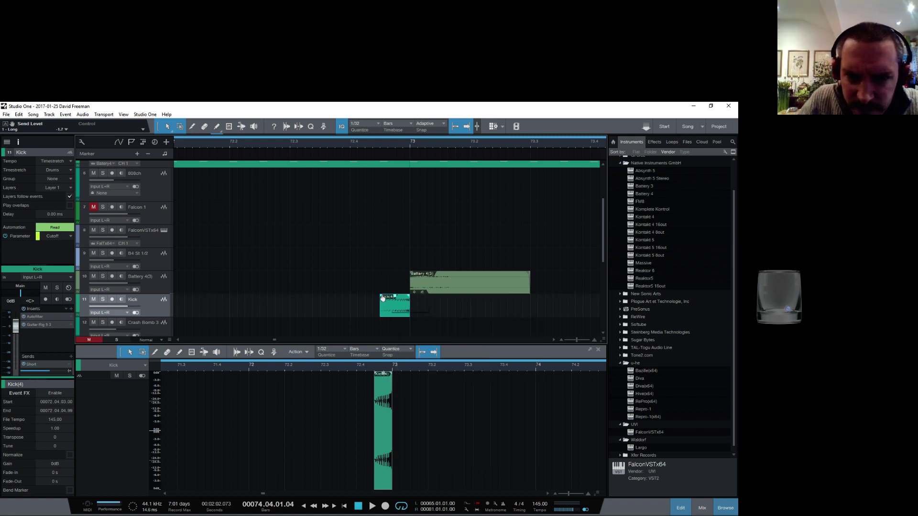
Give the reversed Kick event a 159 ms fade-in and +3.7 dB gain, auditioning it from bar 72
left_click_drag(383, 298, 402, 296)
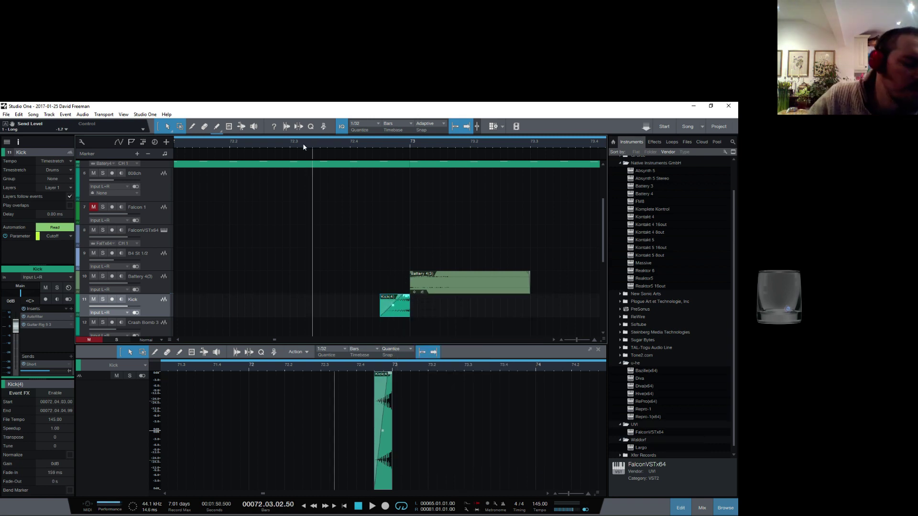
key("space")
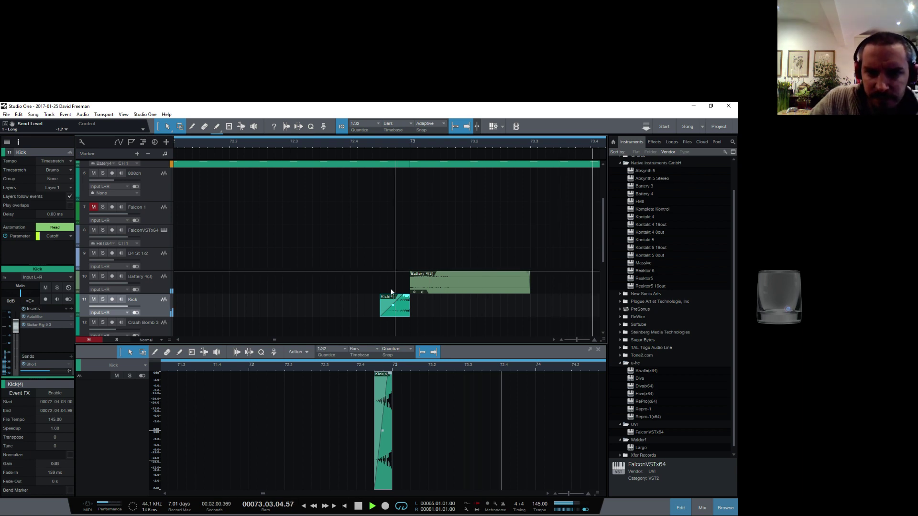
key("space")
mouse_move(289, 144)
left_mouse_down()
mouse_move(377, 127)
mouse_move(431, 143)
mouse_move(291, 135)
left_mouse_up()
left_click_drag(224, 149, 467, 151)
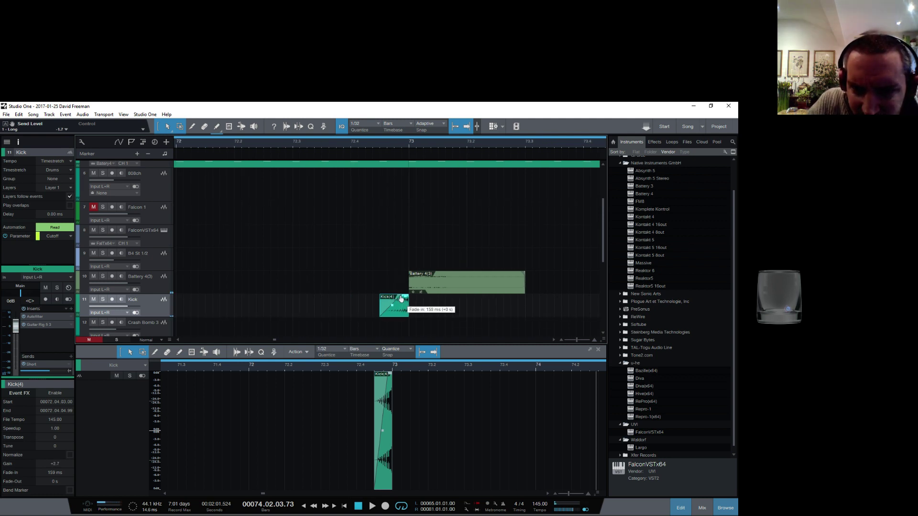
Shorten the reversed Kick event's fade-in to about 55 ms, set its gain to +0.7 dB and play from bar 72
mouse_move(402, 299)
left_mouse_down()
mouse_move(387, 301)
mouse_move(401, 302)
left_mouse_up()
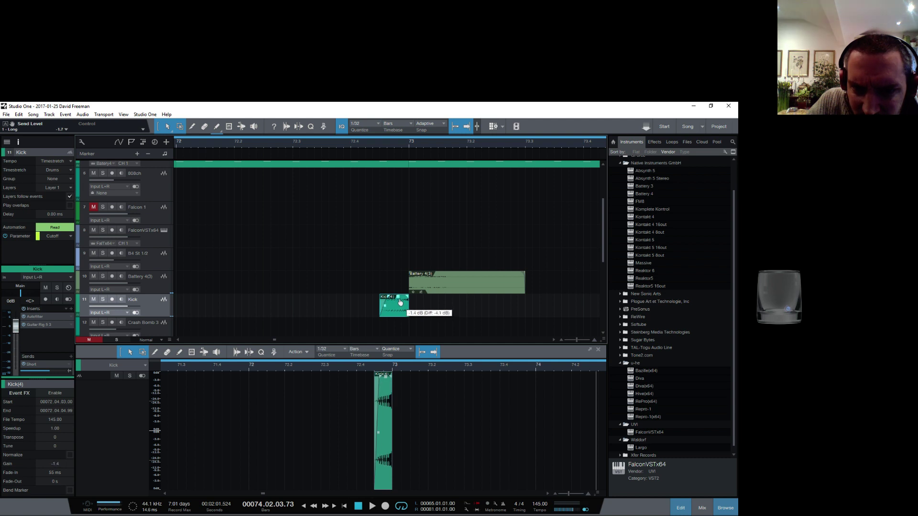
left_click_drag(266, 143, 249, 142)
left_click(233, 148)
key("space")
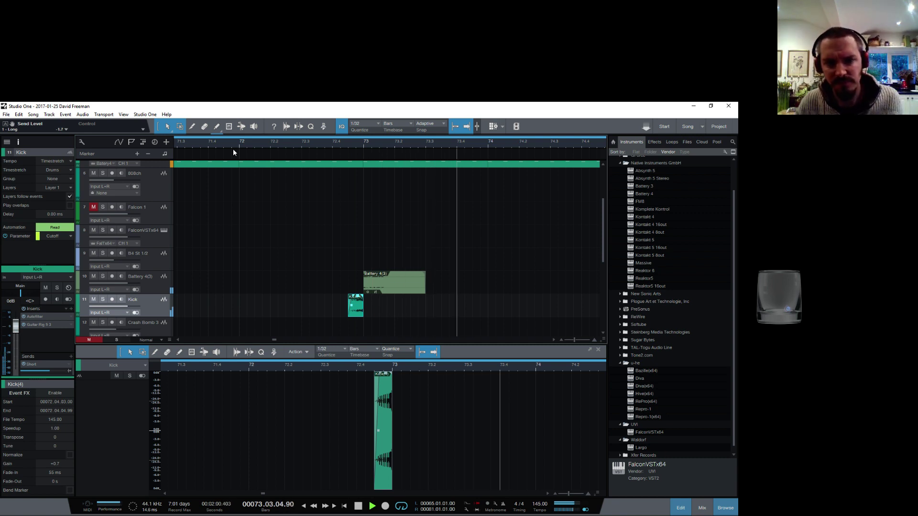
Lower the reversed Kick event's gain to -3.4 dB and play it in the mix, then replay from bar 65
left_click_drag(354, 146, 378, 173)
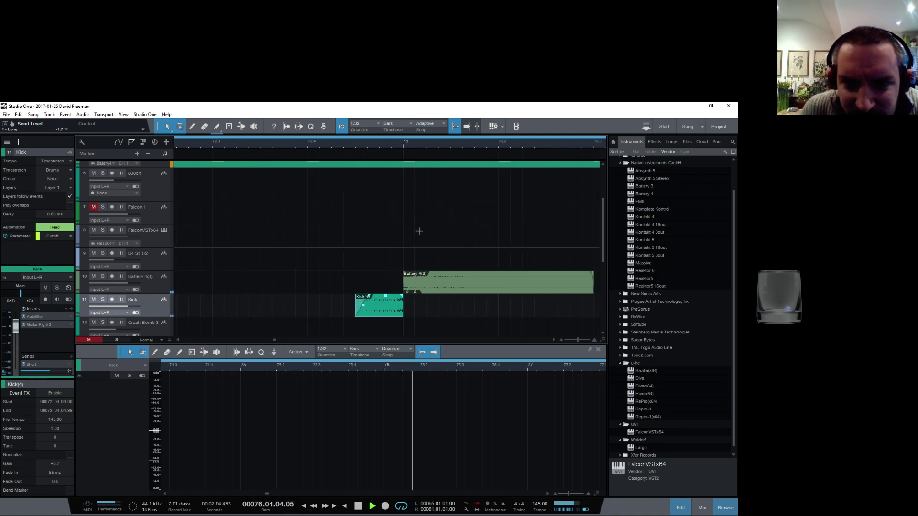
key("space")
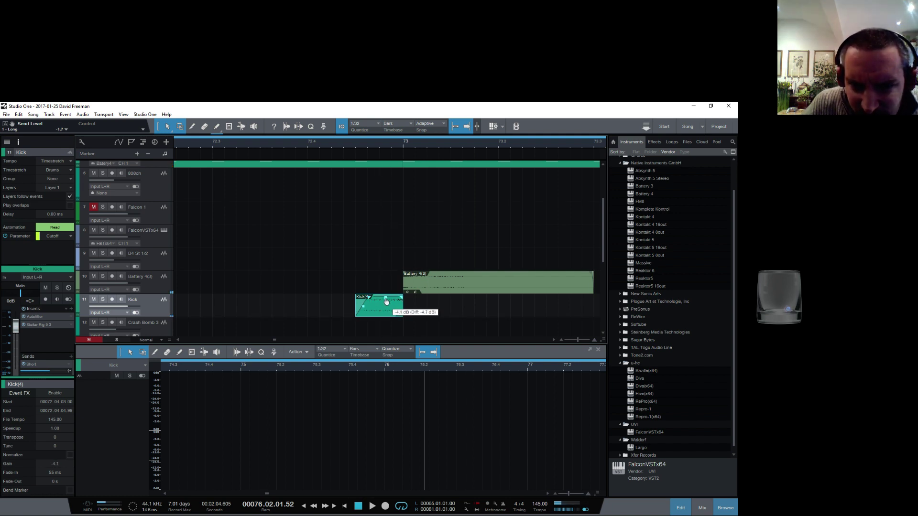
left_click(282, 141)
key("space")
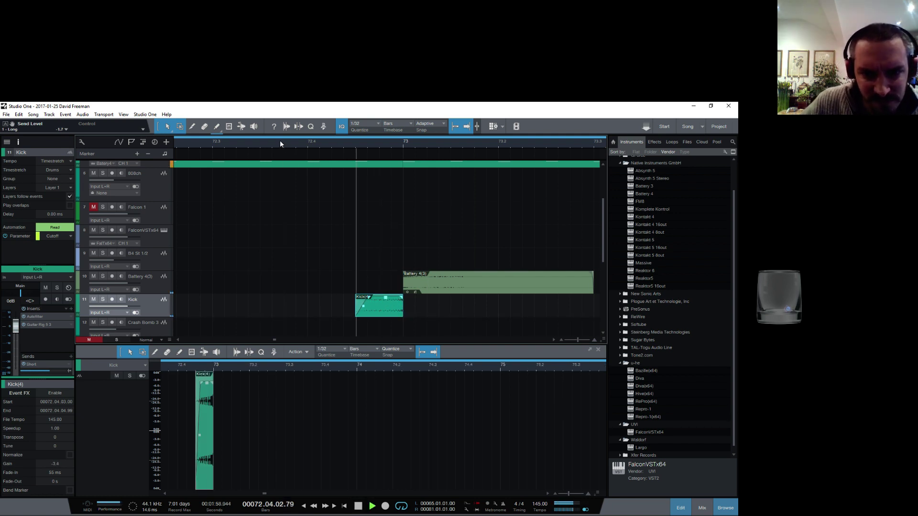
left_click_drag(280, 140, 342, 110)
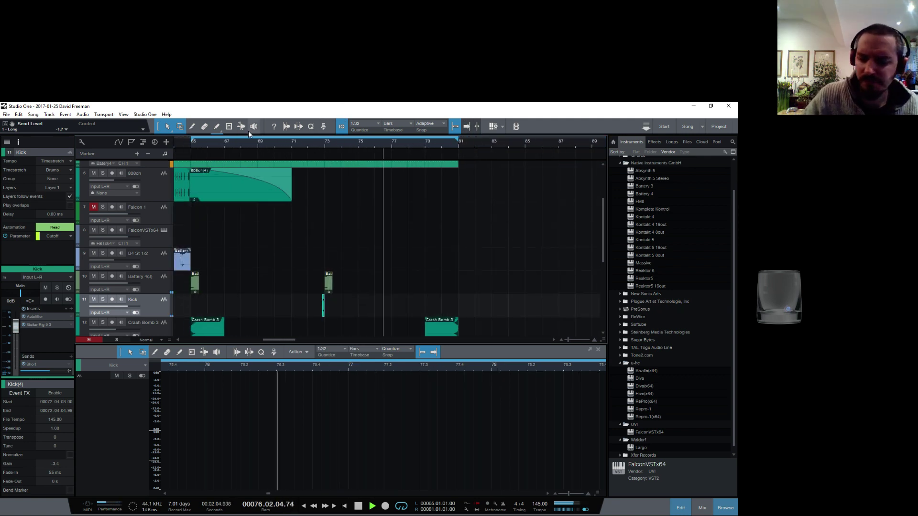
key("KP_1")
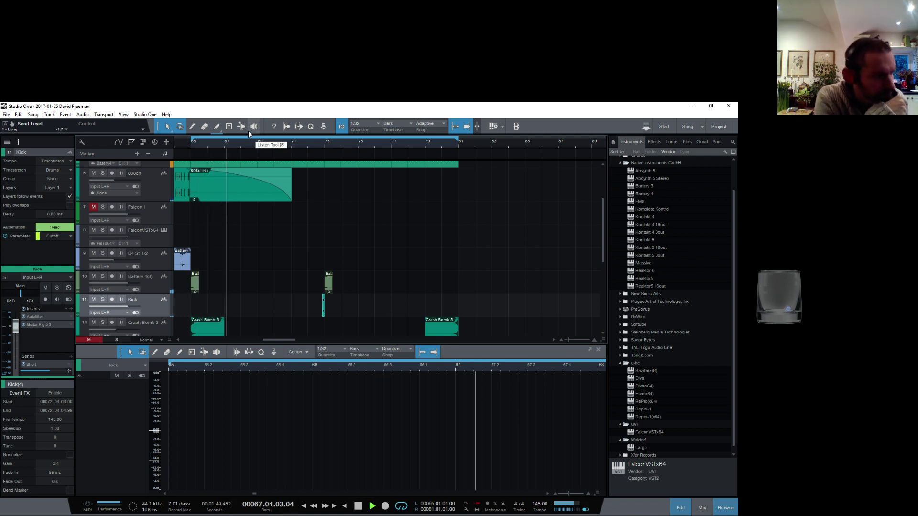
Unmute the upper Falcon 1 track and move its FalconVSTx64(3) event from bar 45 to bar 69, ending around bar 81
key("w")
key("w")
key("w")
key("w")
key("w")
key("w")
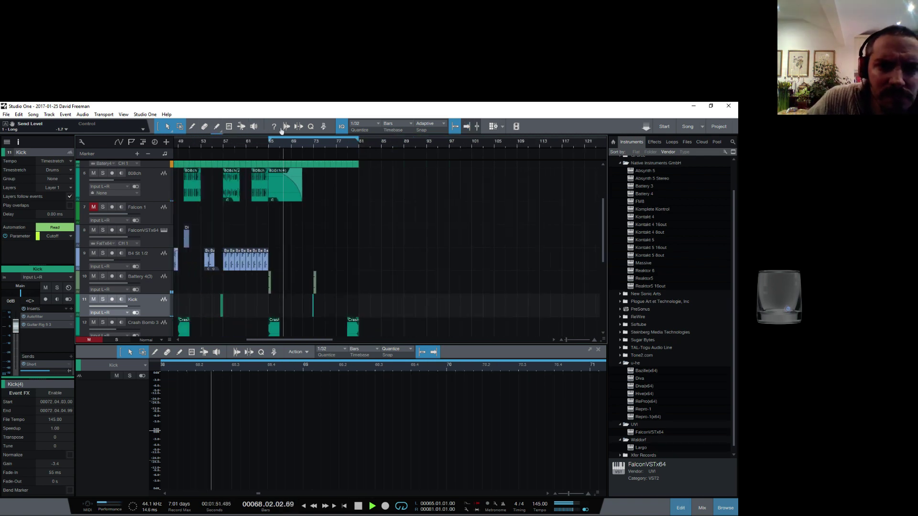
scroll(287, 154, "up", 4)
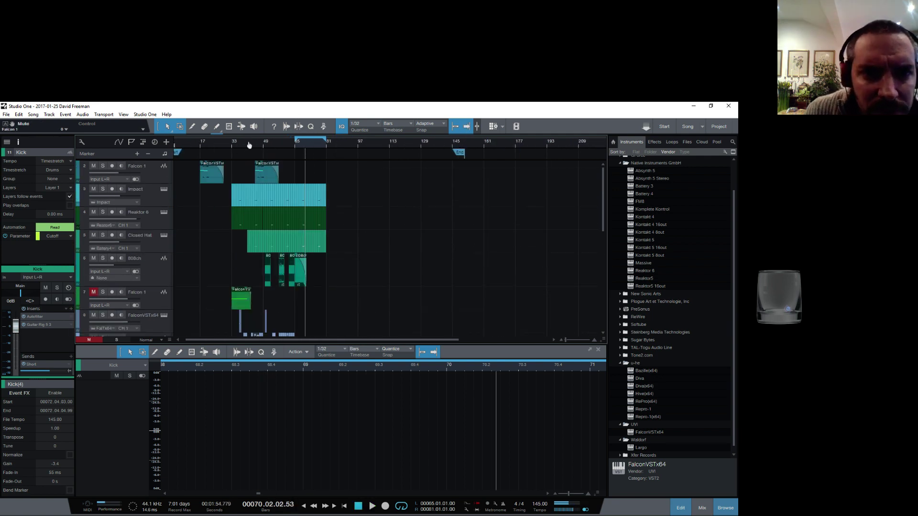
left_click_drag(249, 145, 233, 159)
left_click_drag(294, 180, 408, 179)
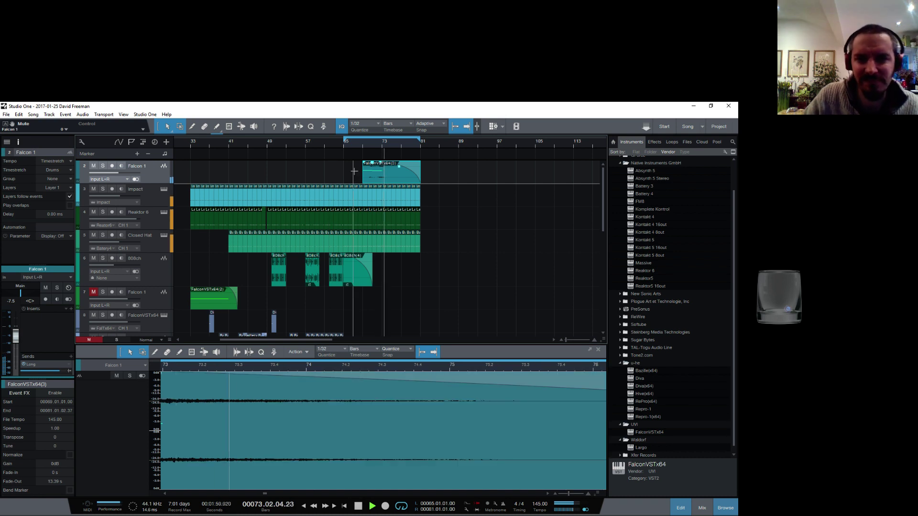
Stop playback and transform the upper Falcon 1 audio track into an instrument track, keeping its event at bar 69
mouse_move(306, 145)
left_mouse_down()
mouse_move(316, 134)
mouse_move(307, 143)
left_mouse_up()
key("space")
right_click(152, 177)
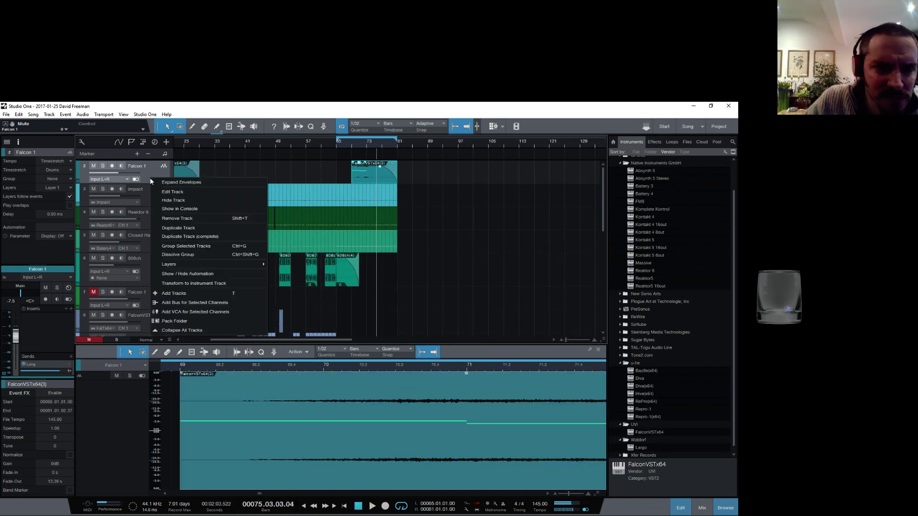
left_click(221, 282)
key("ctrl+z")
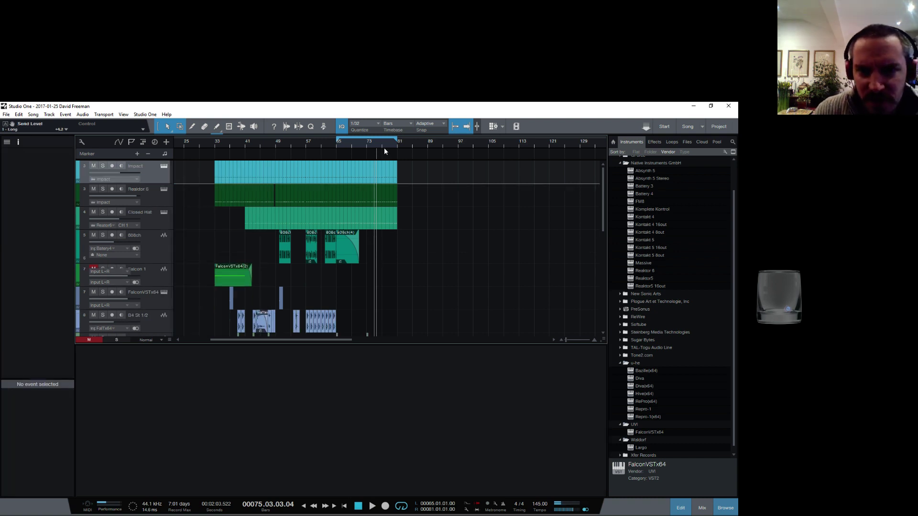
left_click_drag(363, 176, 379, 176)
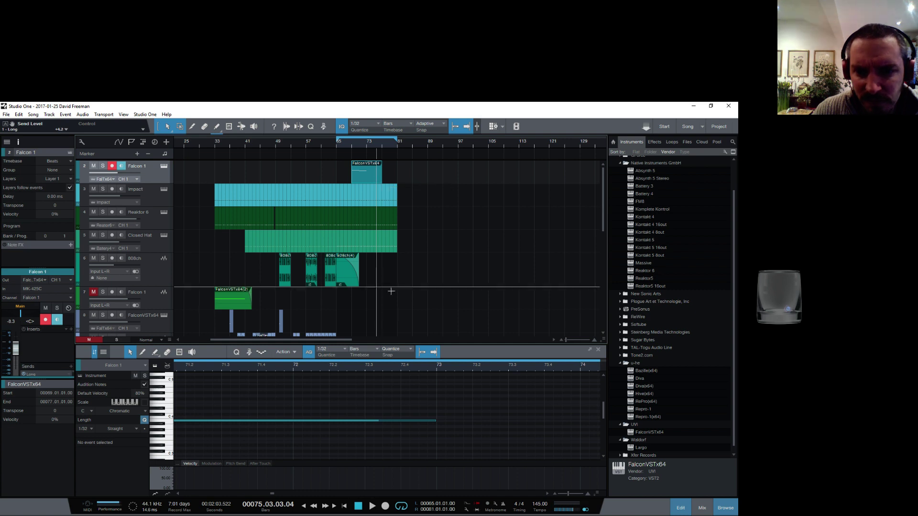
Duplicate the last note of the Falcon 1 event to bars 73–75 at A#3 and play from around bar 72
left_click(396, 420)
key("d")
left_click_drag(432, 420, 471, 422)
left_click(366, 142)
key("space")
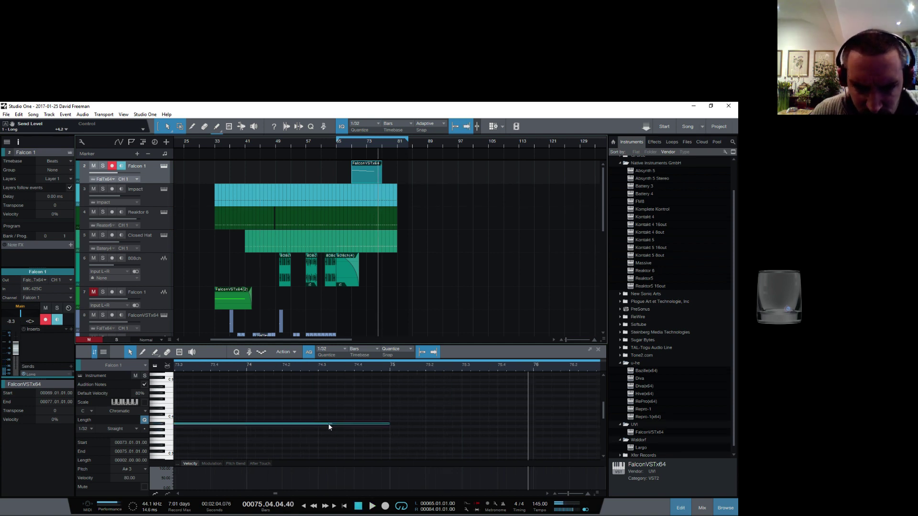
Duplicate the A#3 note to bars 75–77, lower it to F#3, and audition from around bar 74, then bar 65
key("ctrl+d")
left_click_drag(400, 424, 400, 436)
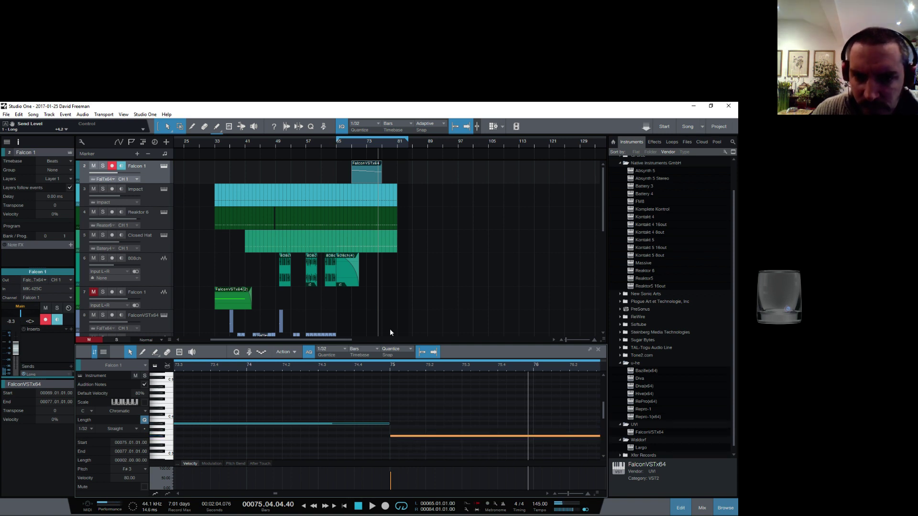
left_click(373, 144)
key("space")
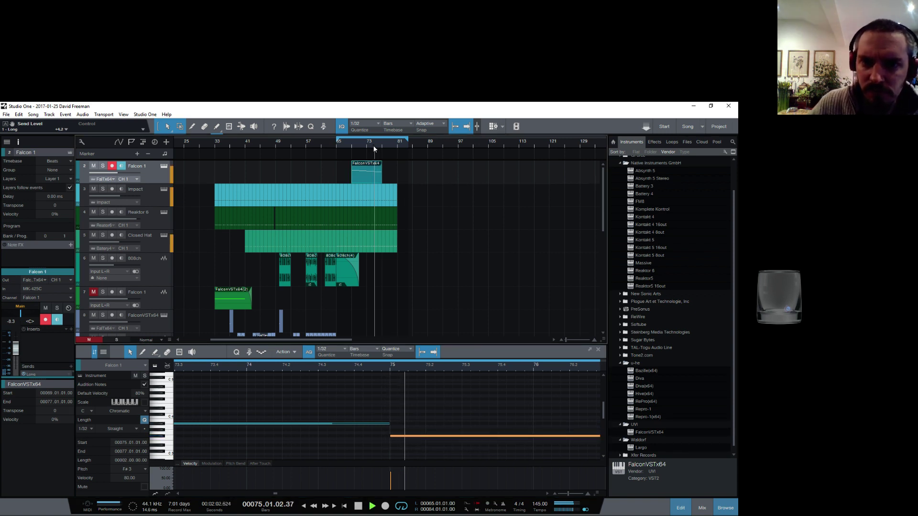
scroll(391, 145, "down", 3)
scroll(383, 142, "up", 3)
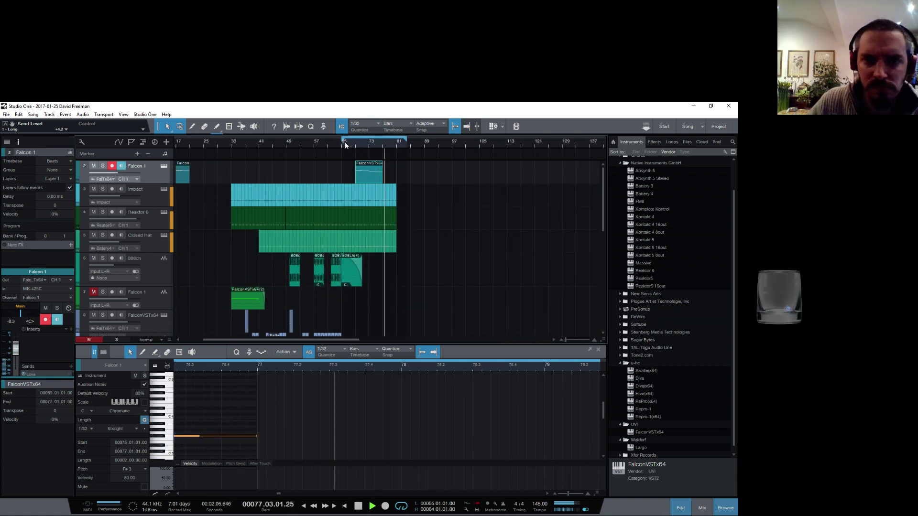
left_click_drag(365, 143, 354, 146)
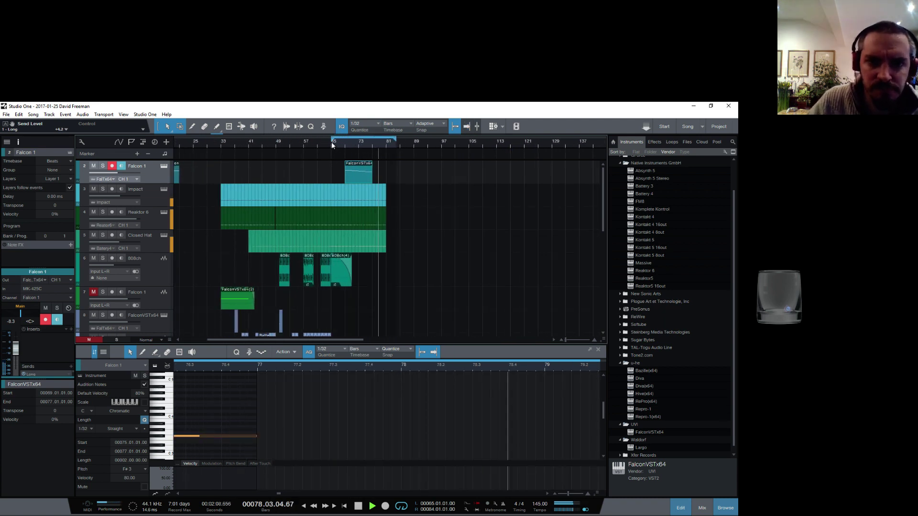
left_click(332, 142)
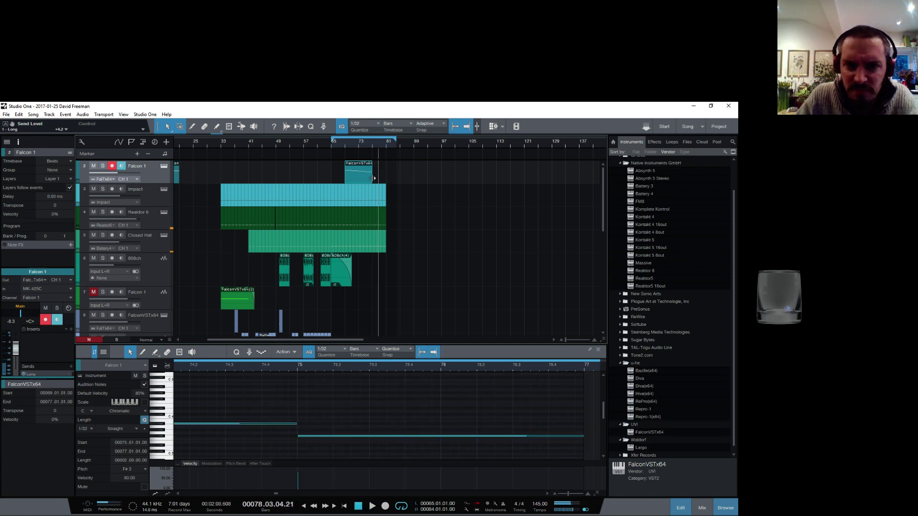
Extend the FalconVSTx64 event to bar 81 and add a copy of its last note at D#3 over bars 79–81
left_click_drag(374, 179, 386, 181)
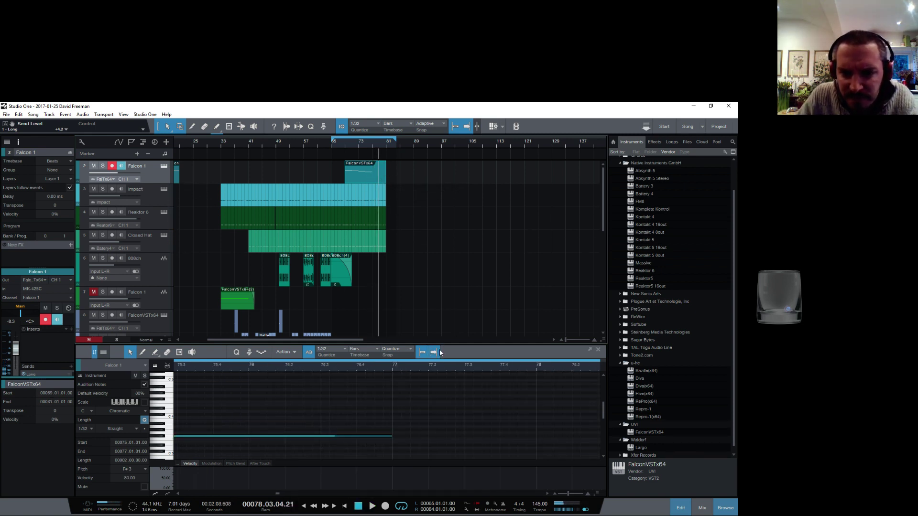
left_click_drag(426, 368, 320, 360)
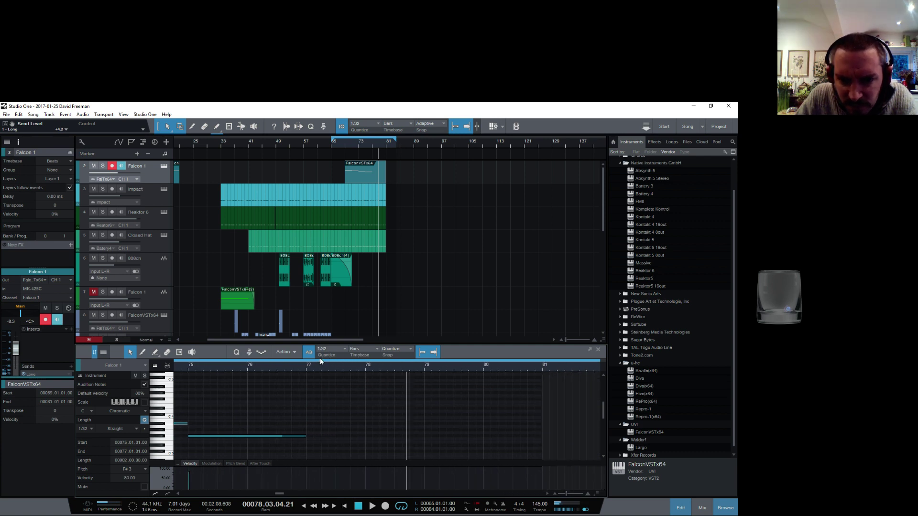
scroll(391, 415, "down", 1)
scroll(391, 415, "down", 1)
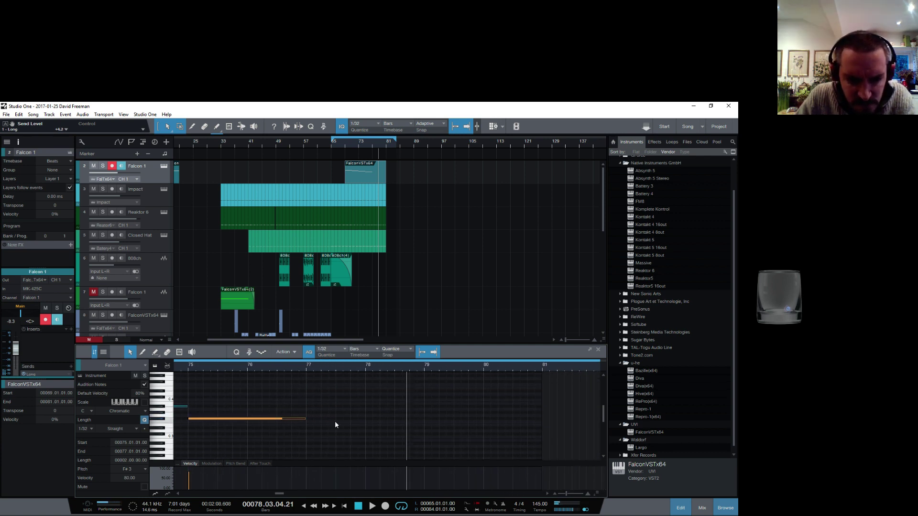
key("d")
left_click_drag(335, 420, 454, 429)
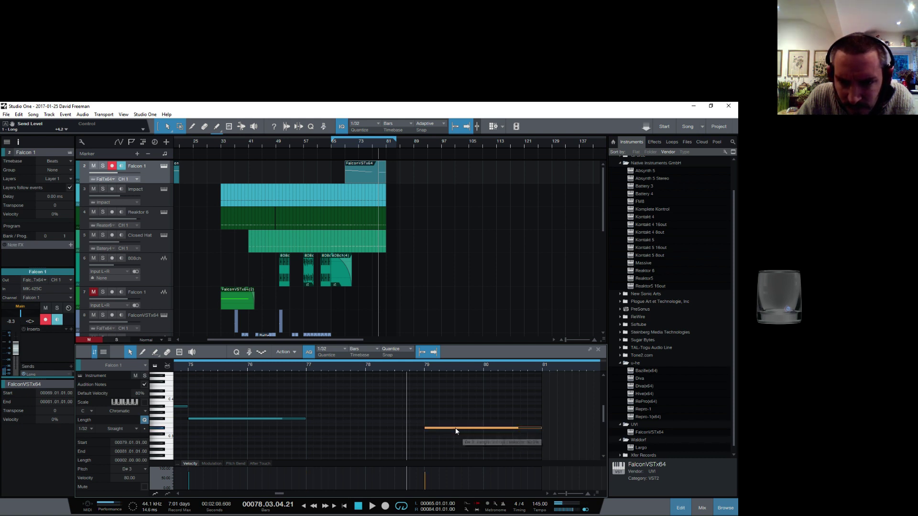
Play the arrangement from bar 65 with the loop end extended to bar 100 and look over the lower tracks
left_click(333, 148)
key("space")
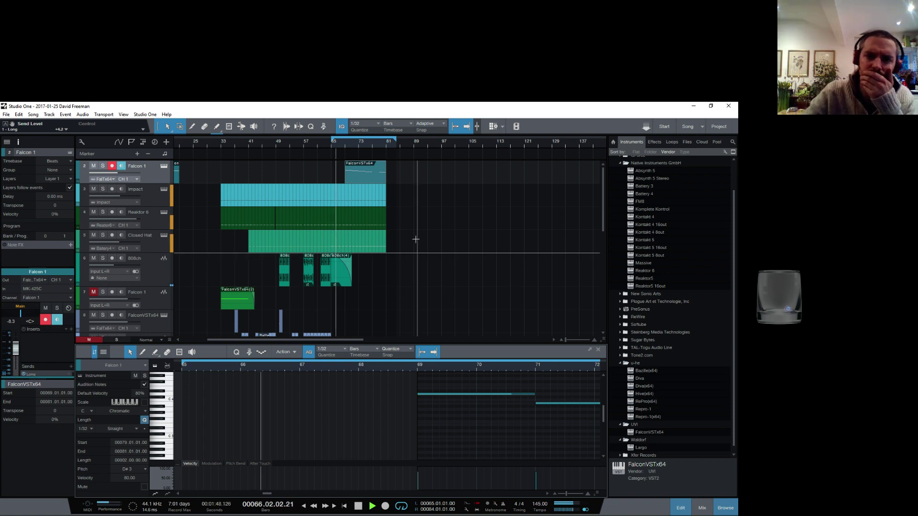
left_click_drag(399, 141, 455, 141)
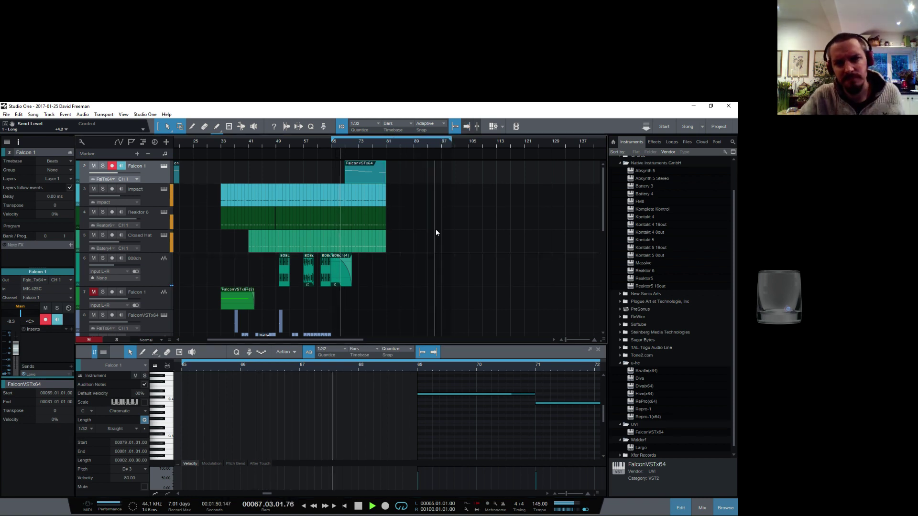
scroll(434, 231, "down", 3)
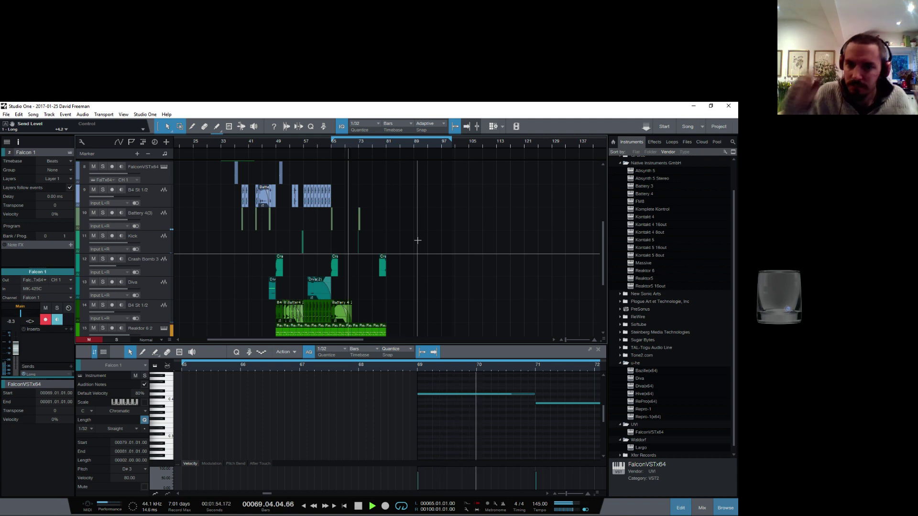
scroll(472, 236, "up", 3)
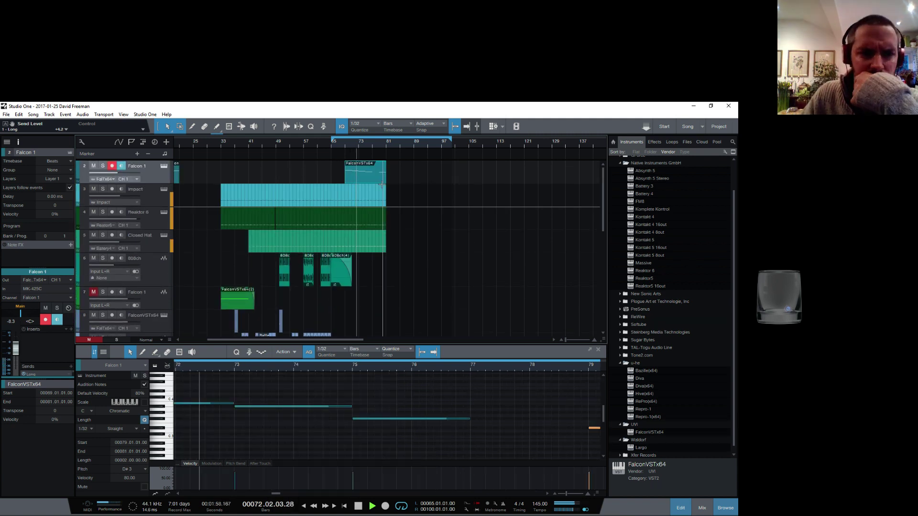
Try moving the four kick notes of the last Impact event to Kick(3) and deleting the Reaktor 6 Largo event at bar 80
scroll(383, 186, "up", 4, "ctrl")
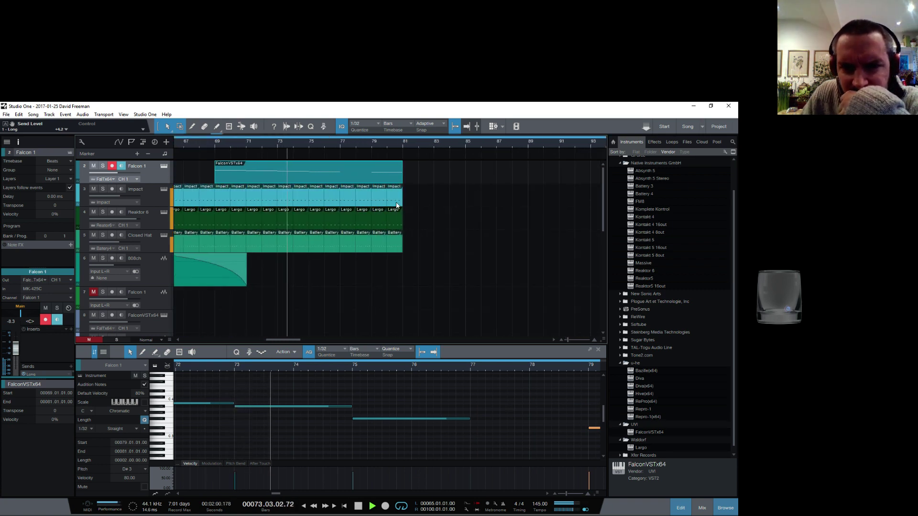
left_click(397, 206)
left_click_drag(544, 440, 202, 415)
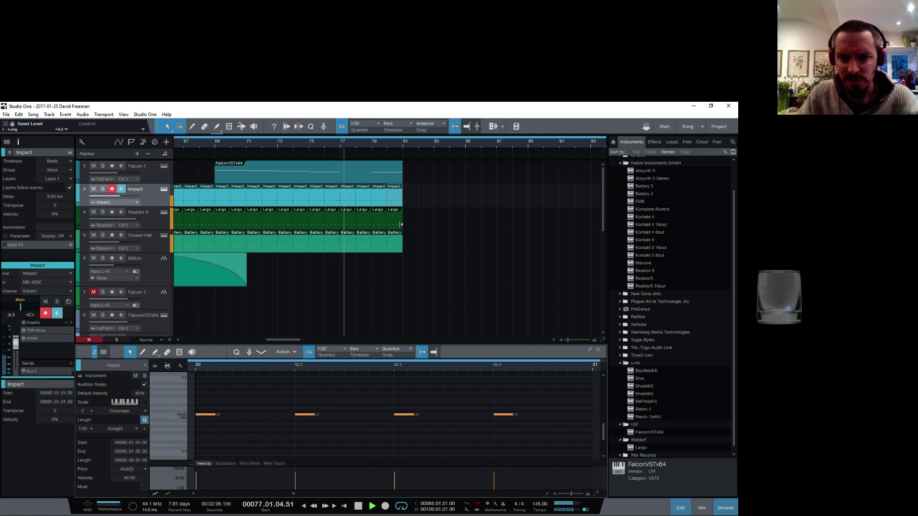
left_click(401, 224)
key("Delete")
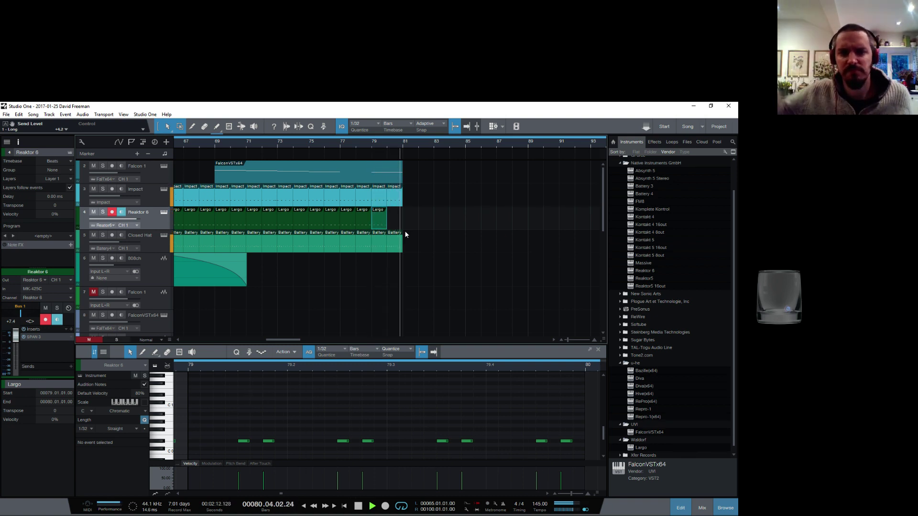
key("space")
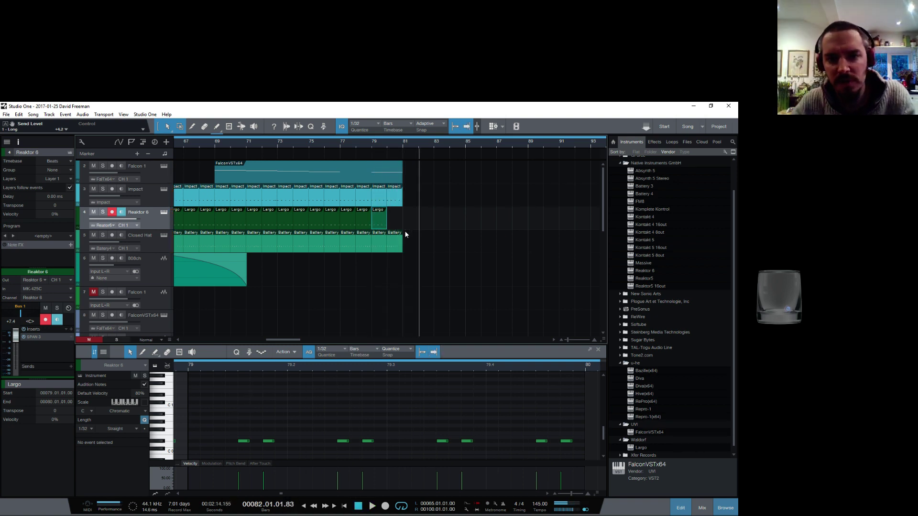
Return the last Impact event's four notes to Kick, duplicate the bar 79 Largo event into bar 80, and play from bar 79
left_click(394, 204)
left_click_drag(219, 411, 536, 421)
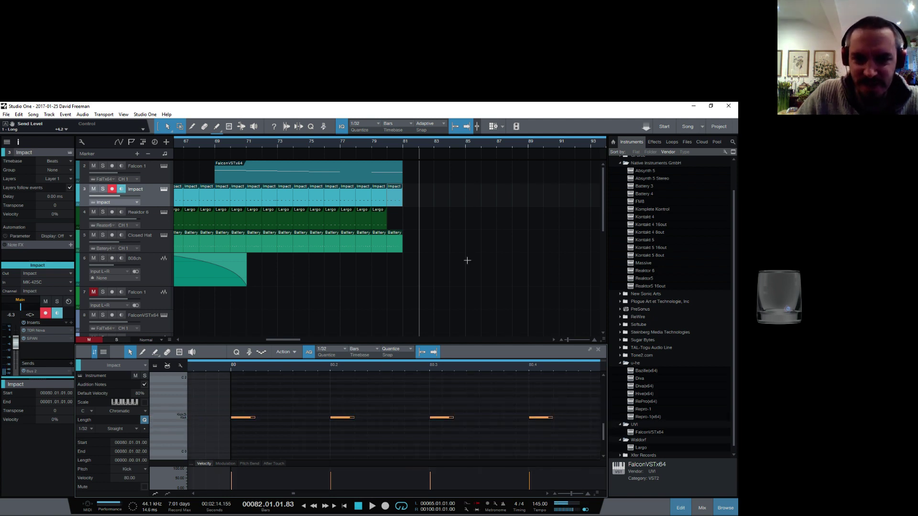
left_click(381, 229)
key("d")
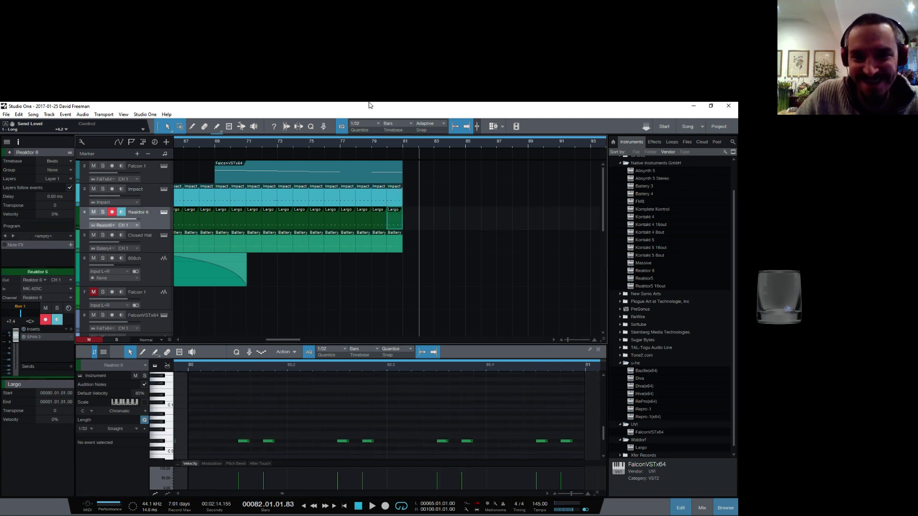
left_click(374, 145)
key("space")
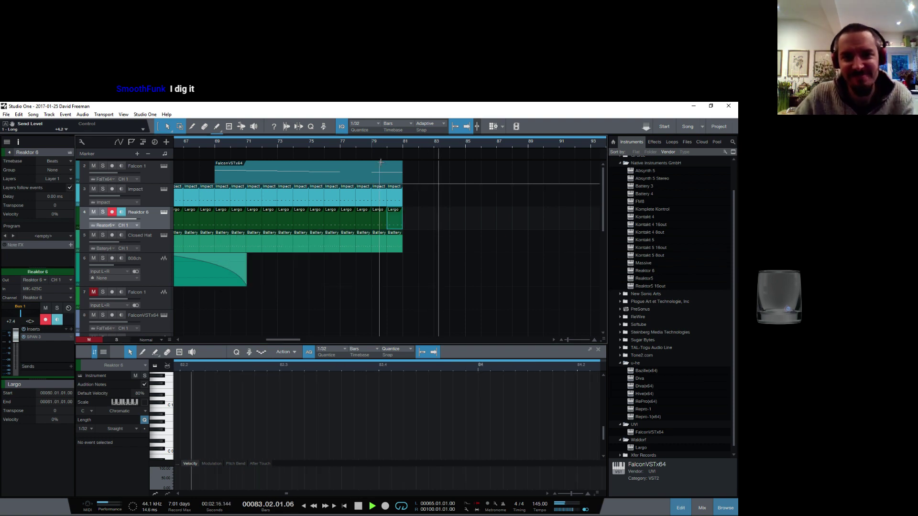
Set the loop range from bar 33 to bar 81 and stop playback
left_click_drag(339, 144, 373, 131)
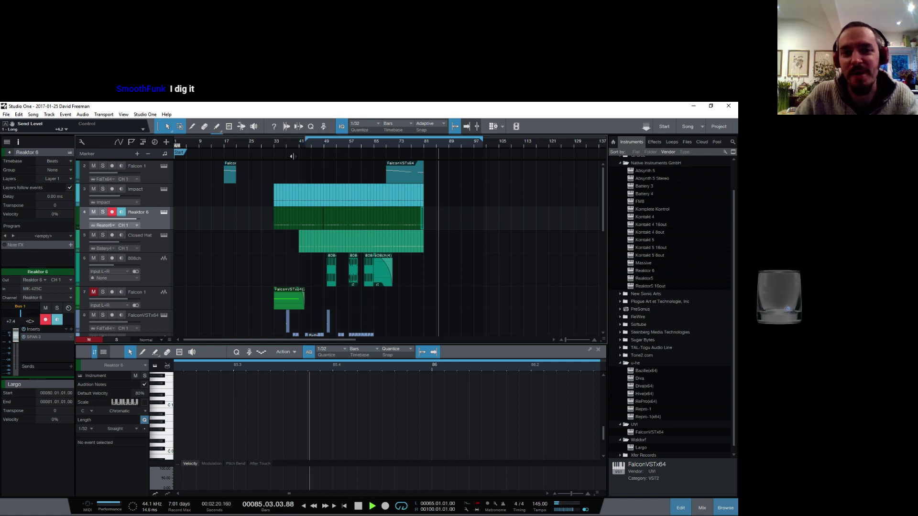
left_click_drag(277, 161, 273, 162)
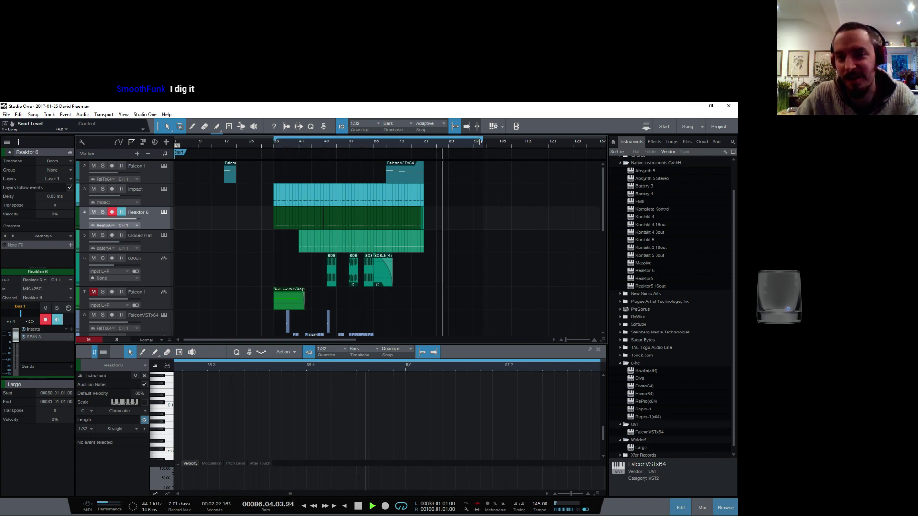
left_click_drag(482, 139, 427, 154)
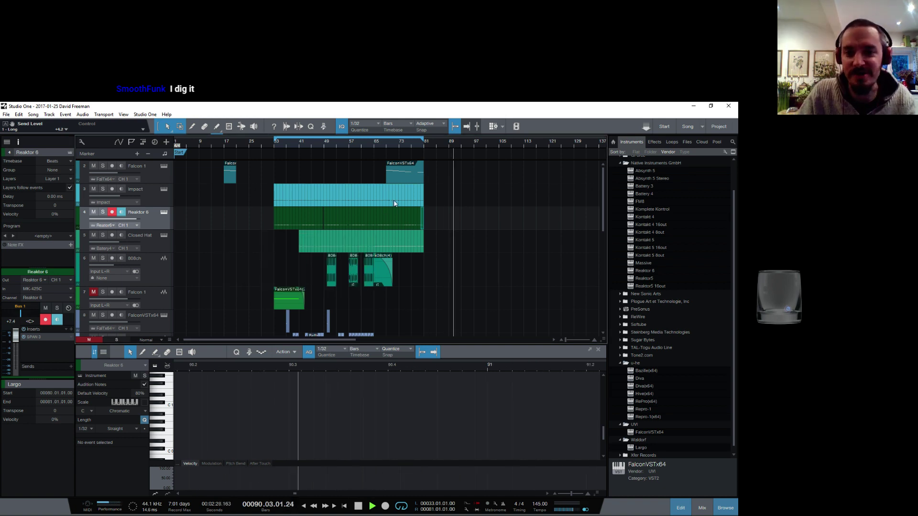
key("space")
Review the event layout on all tracks between bars 33 and 81, down to the lowest Falcon 1 track
scroll(430, 225, "down", 5)
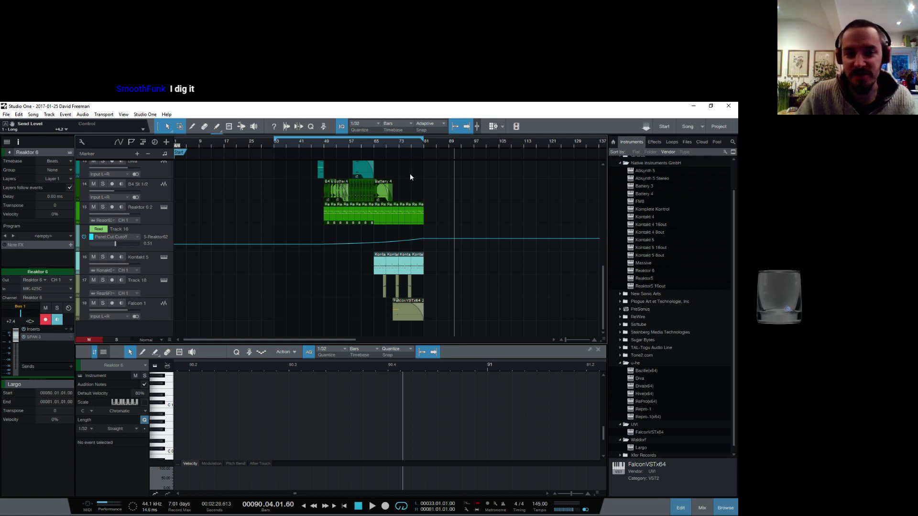
scroll(410, 176, "up", 5)
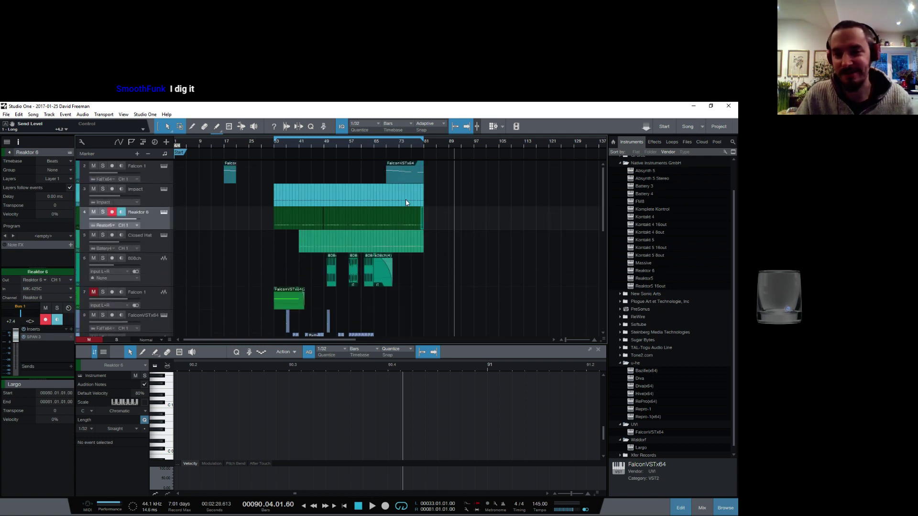
scroll(432, 210, "down", 5)
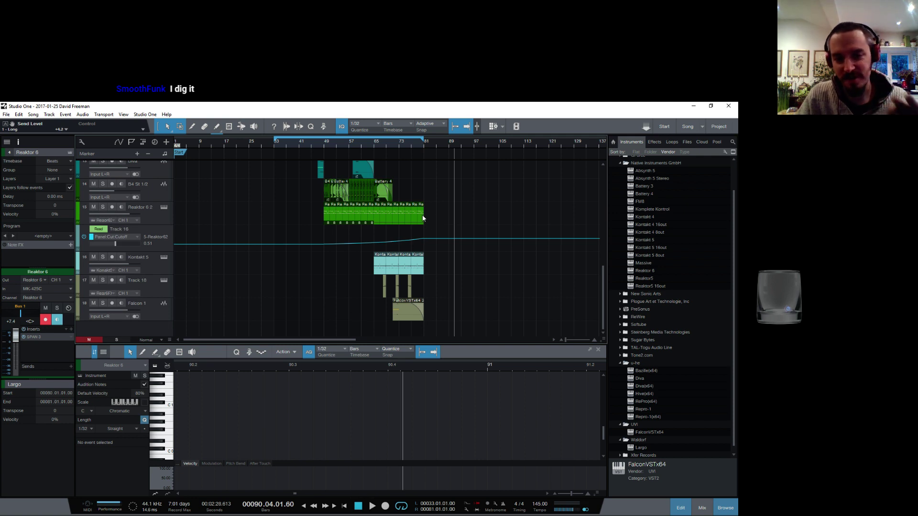
left_click_drag(415, 147, 406, 163)
scroll(389, 185, "up", 3)
scroll(389, 186, "down", 5)
scroll(387, 201, "up", 4)
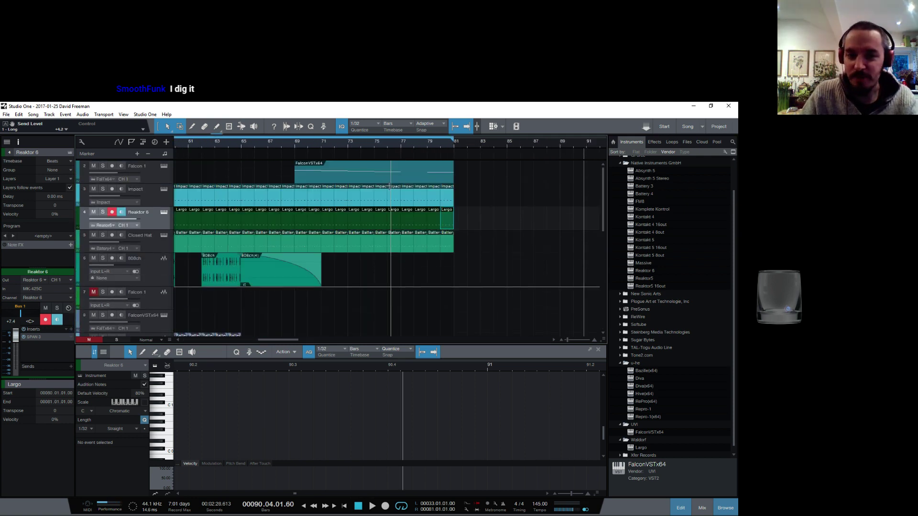
scroll(383, 205, "down", 5)
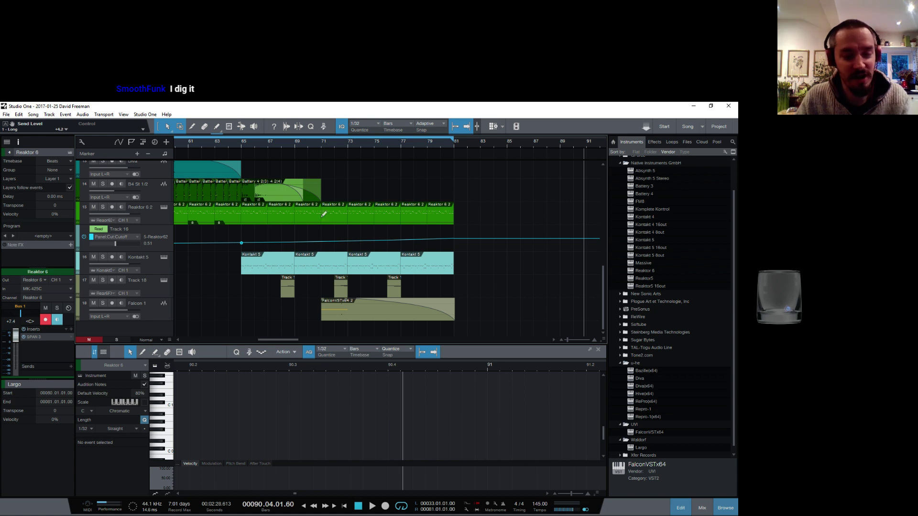
Save the song, return the playhead to bar 79, and switch to the Open Broadcaster Software window
key("ctrl+s")
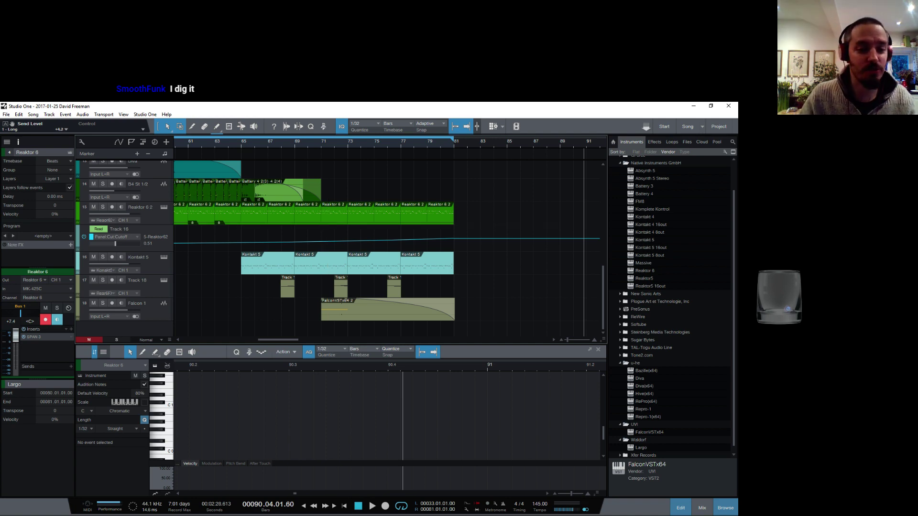
left_click(289, 512)
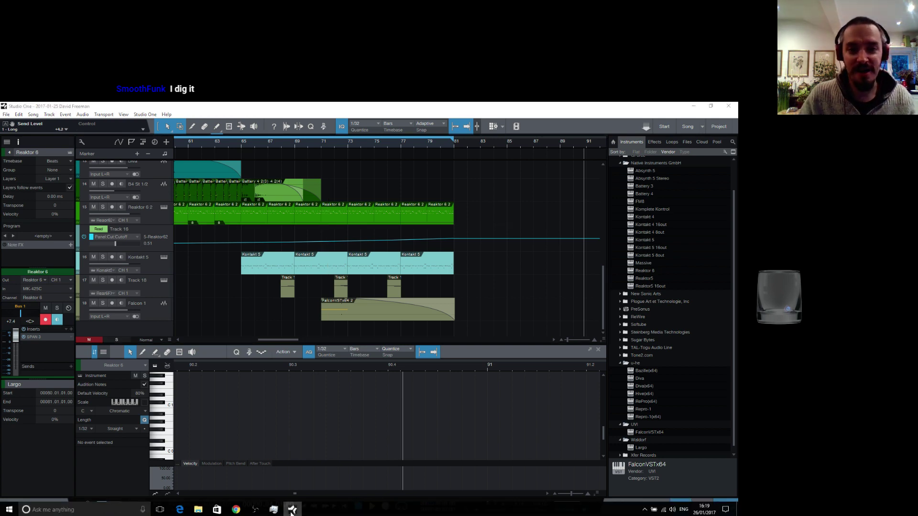
left_click(292, 511)
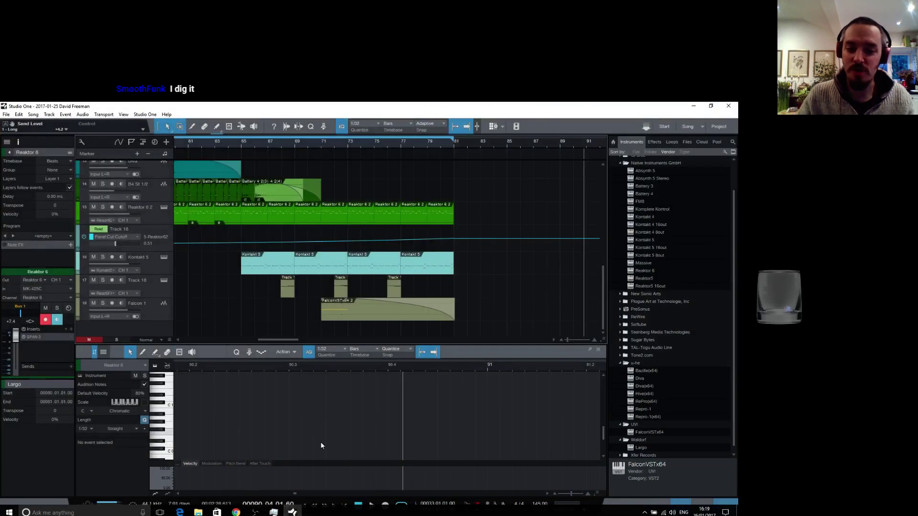
left_click(358, 506)
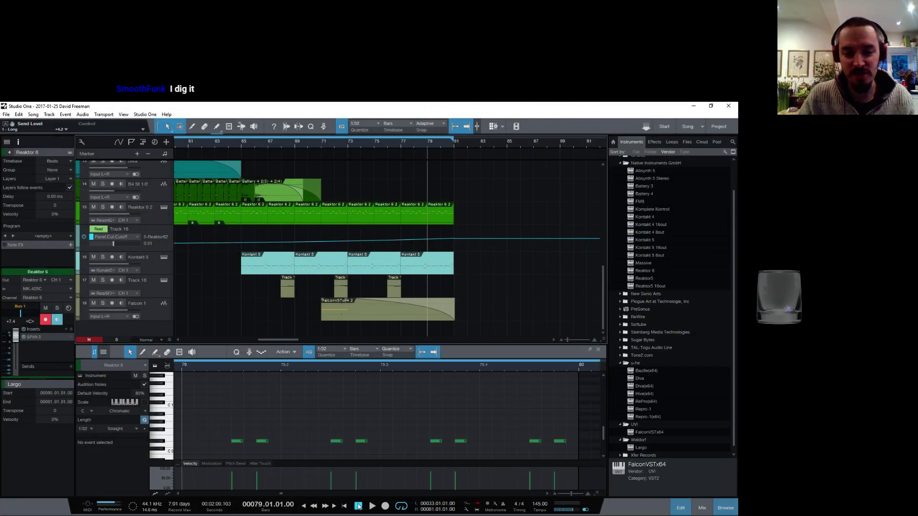
mouse_move(293, 515)
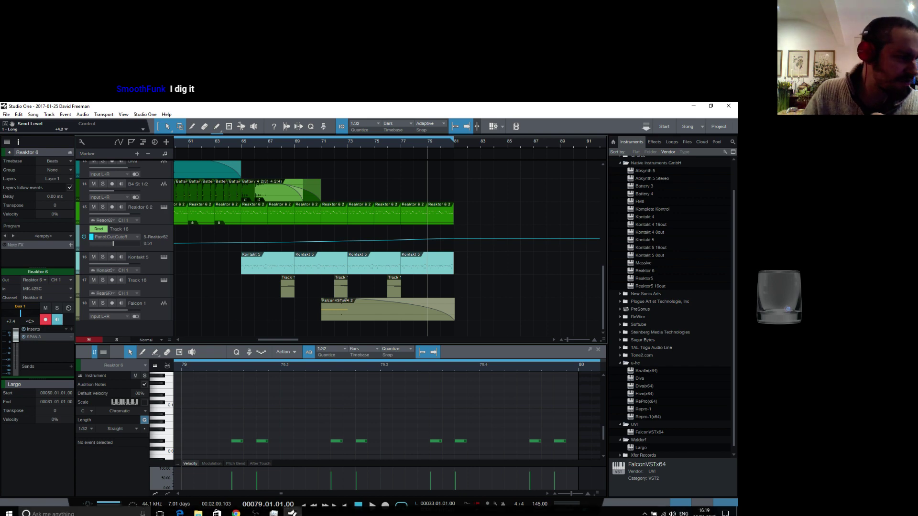
left_click(257, 509)
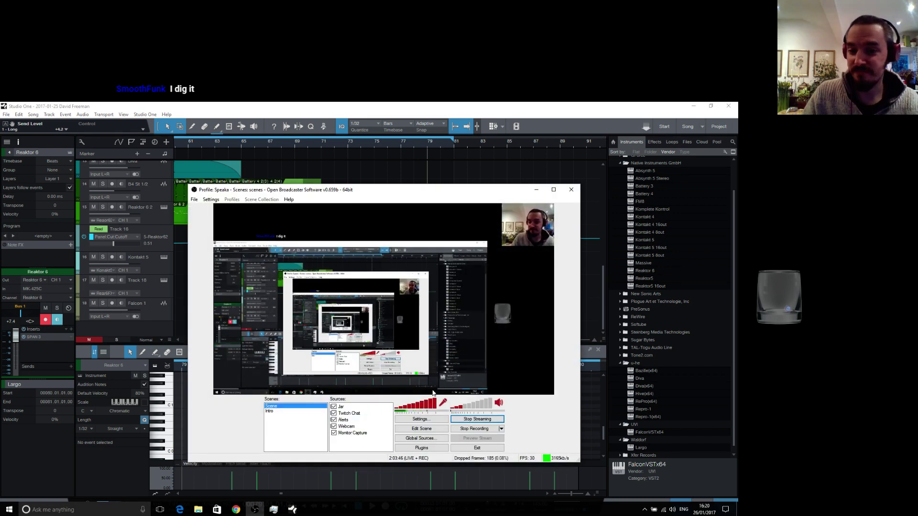